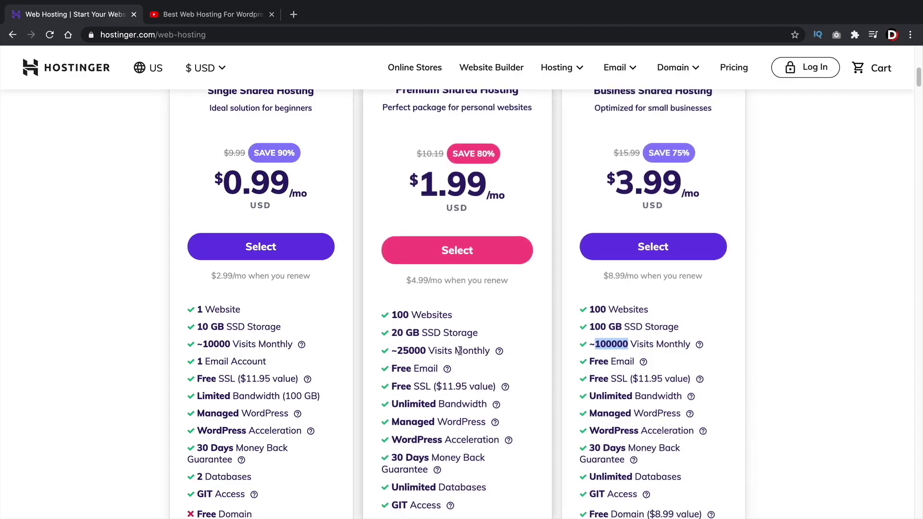
Compare the plans and select Business Shared Hosting, opening its cart at $6.29/month for 12 months
left_click_drag(428, 349, 393, 350)
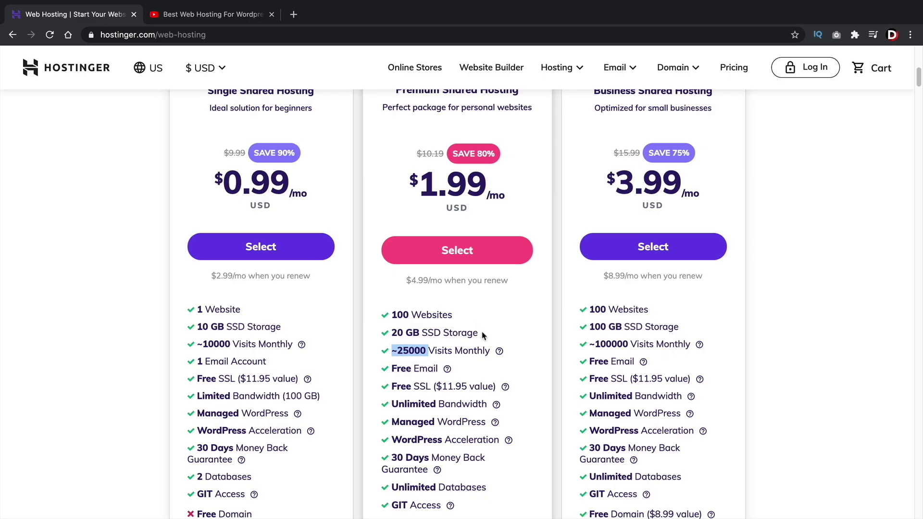
scroll(483, 335, "up", 2)
left_click(796, 225)
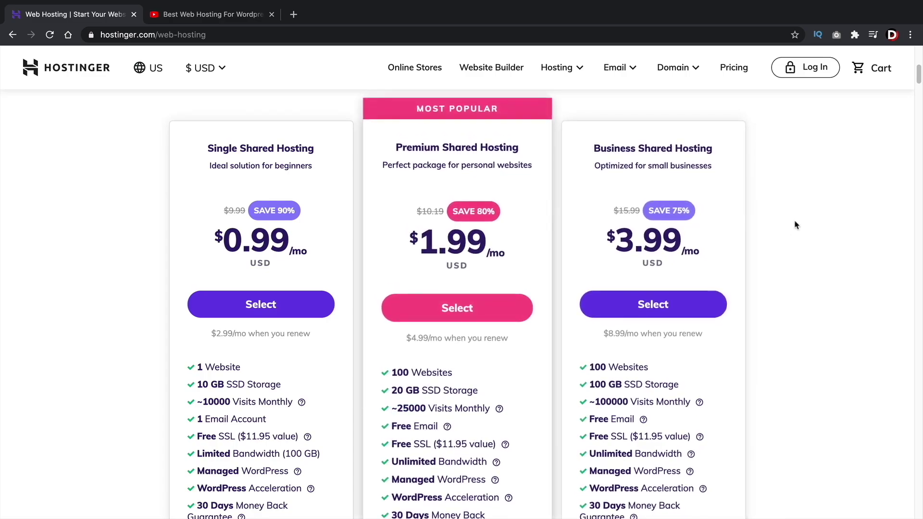
left_click_drag(591, 138, 718, 141)
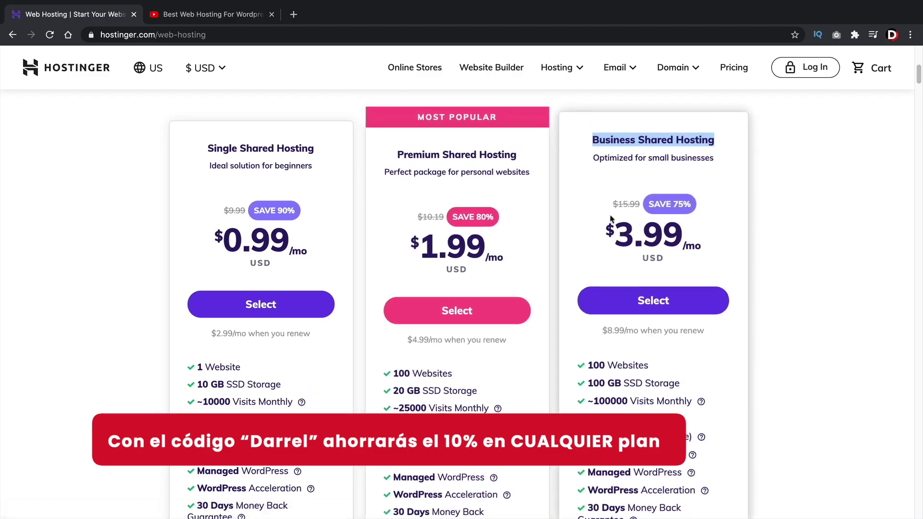
left_click(577, 68)
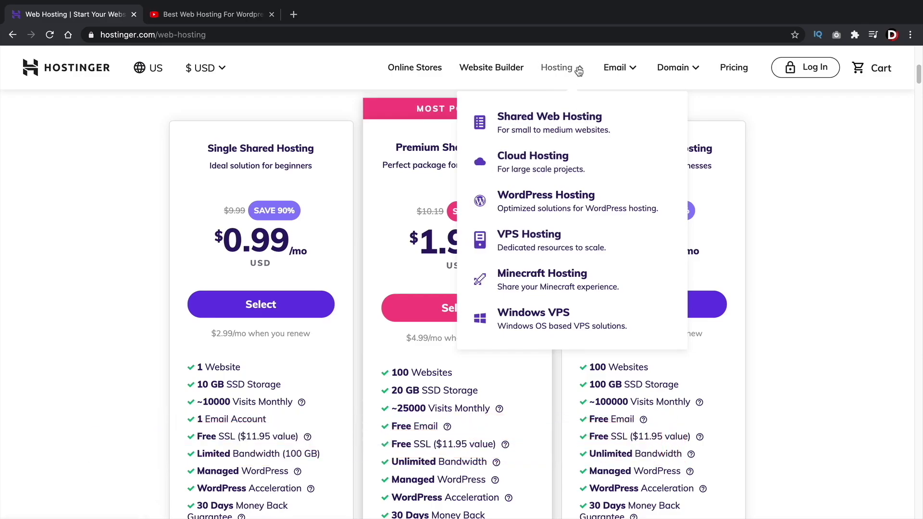
left_click(578, 70)
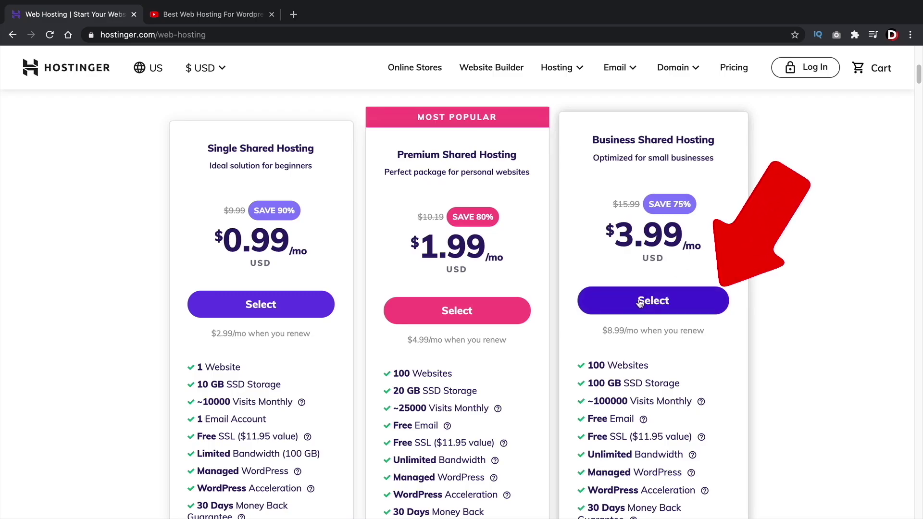
left_click(660, 303)
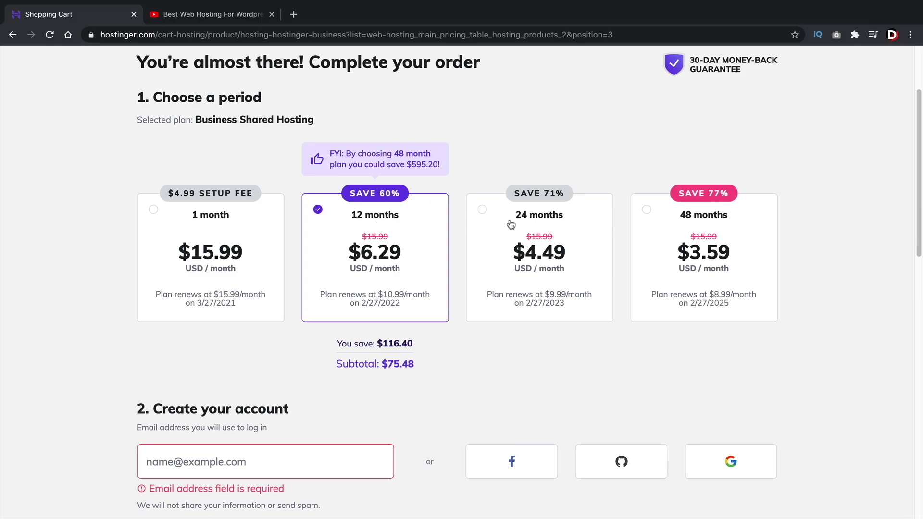
Try the 48- and 12-month periods, then settle on 24 months at $4.49/month for $107.76
left_click(667, 224)
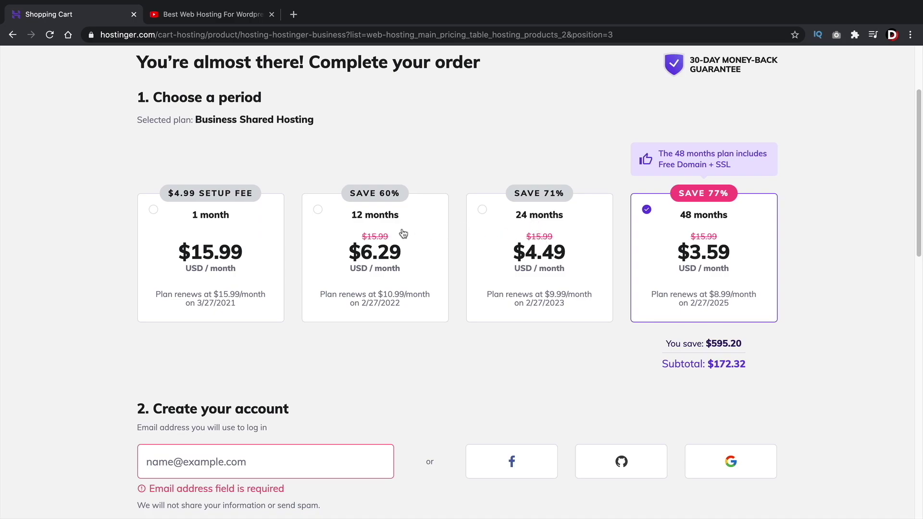
left_click(379, 217)
left_click(522, 219)
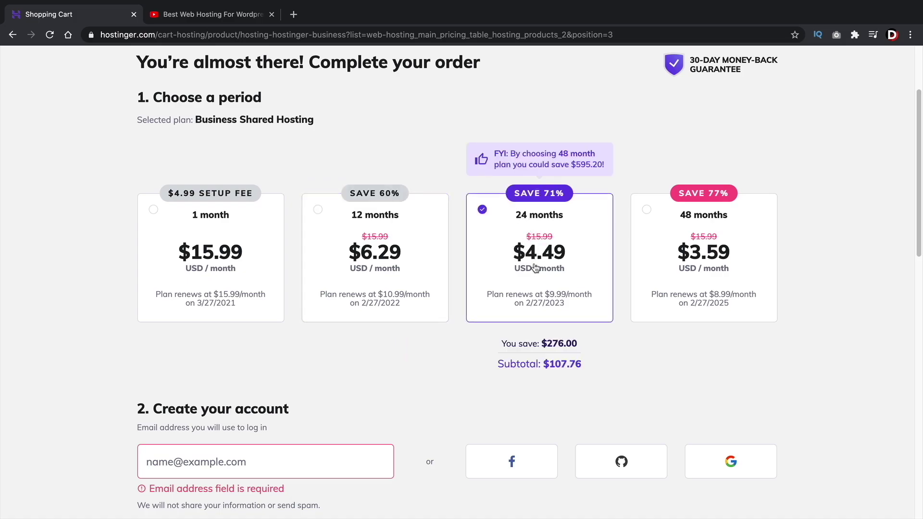
left_click_drag(549, 364, 585, 365)
left_click(403, 254)
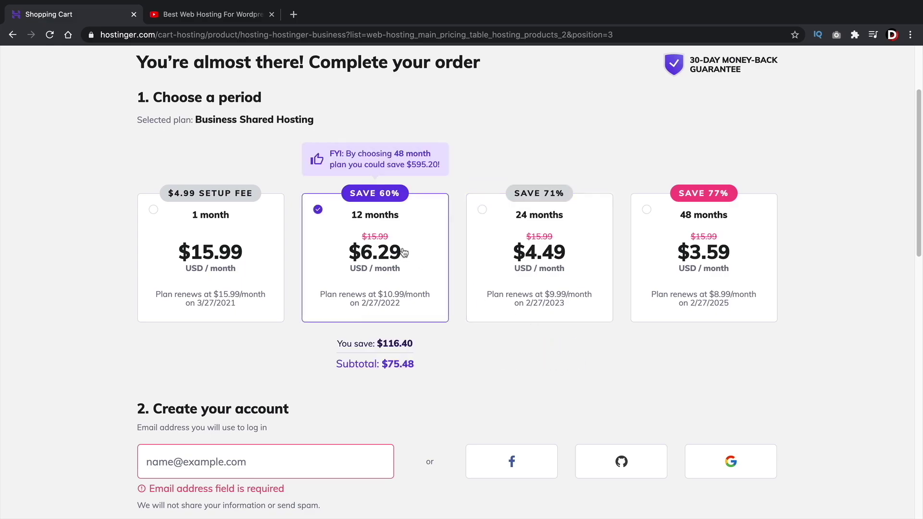
left_click(506, 255)
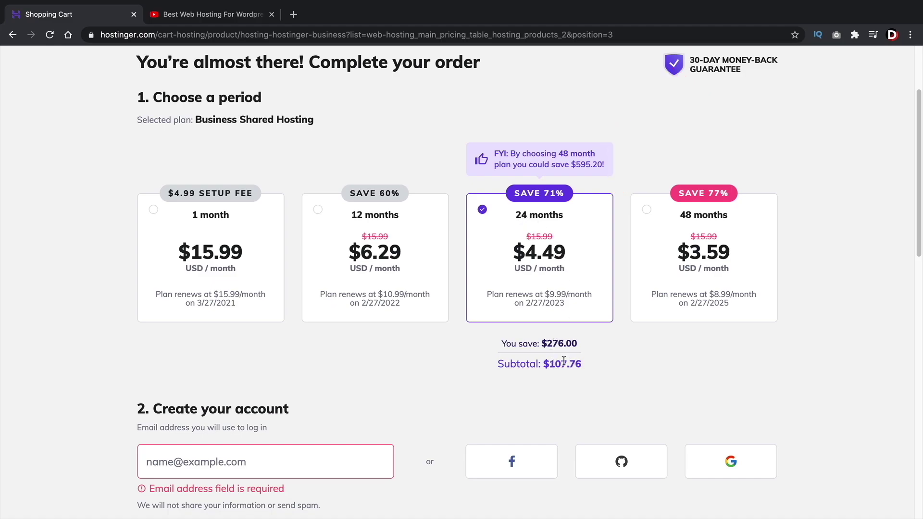
Scroll down to the order summary showing the 71% coupon discount and $107.76 total
scroll(493, 322, "down", 4)
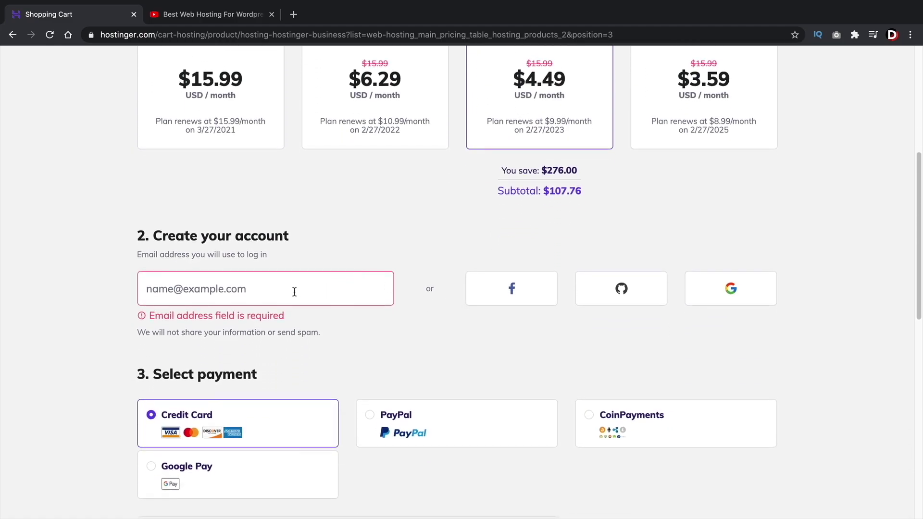
scroll(265, 291, "down", 4)
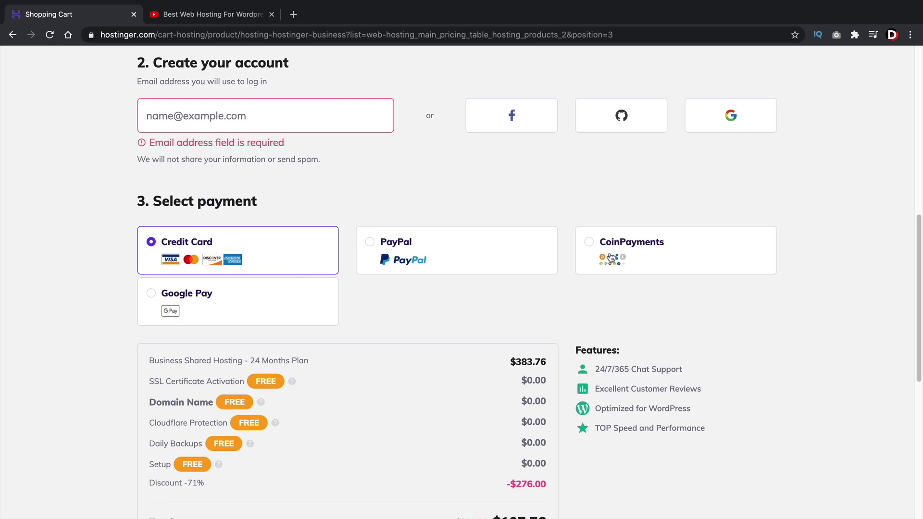
scroll(419, 309, "down", 5)
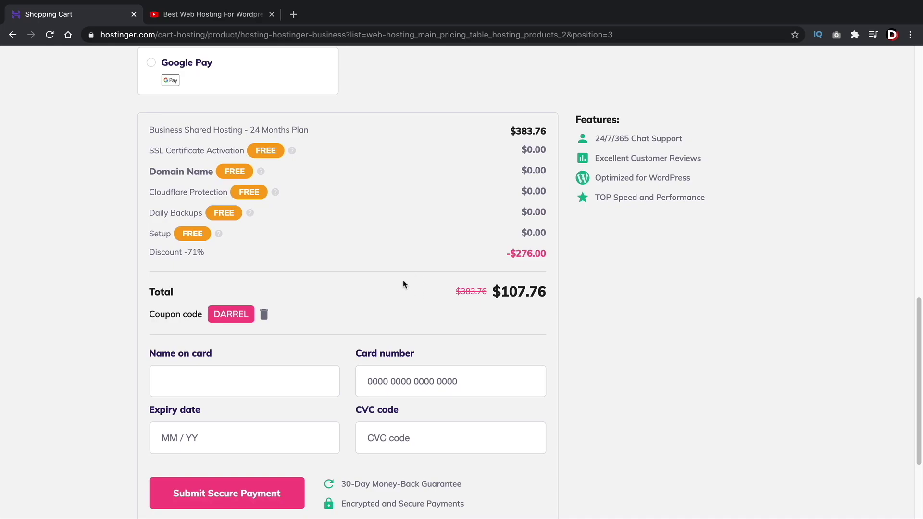
Remove the coupon and re-enter the discount code to restore the $107.76 total, then check out
left_click(265, 316)
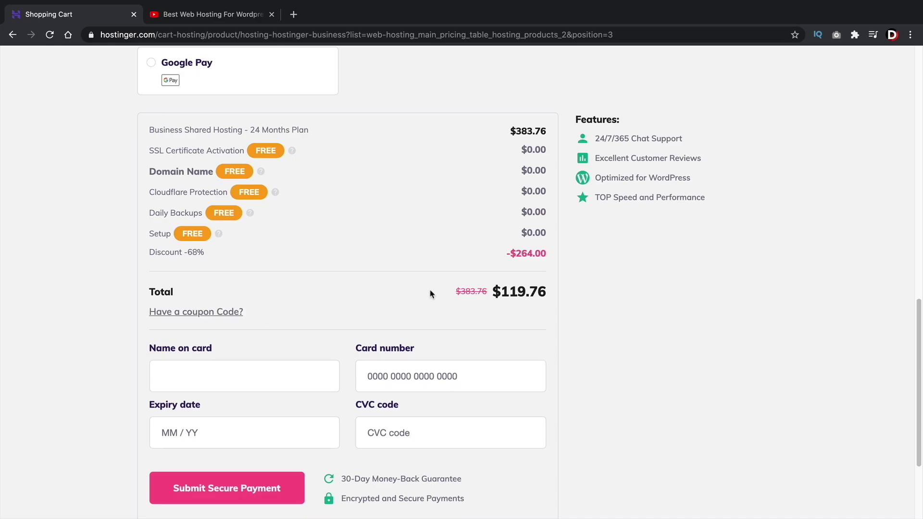
left_click_drag(502, 291, 555, 298)
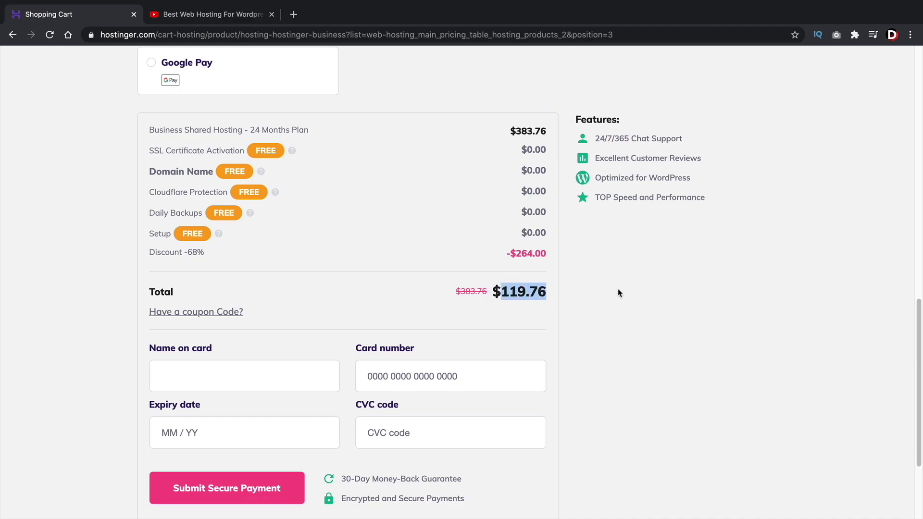
left_click(220, 312)
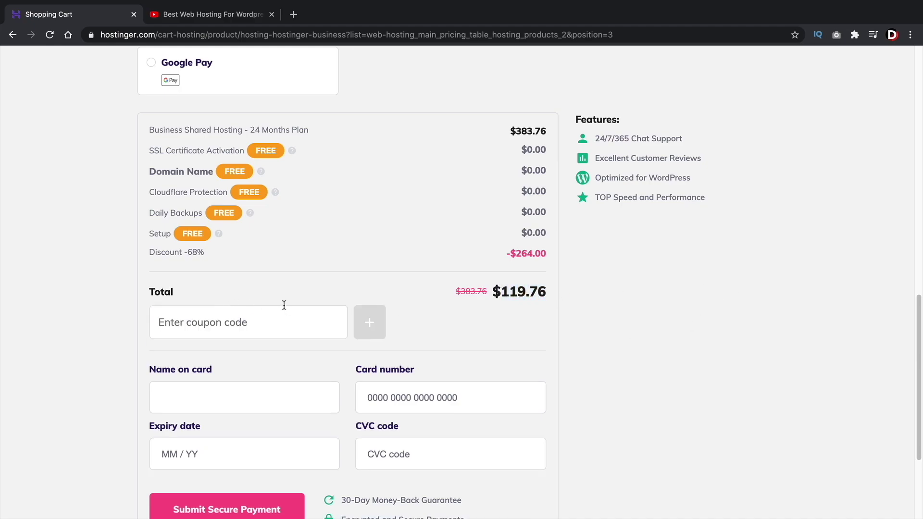
type("DARREL")
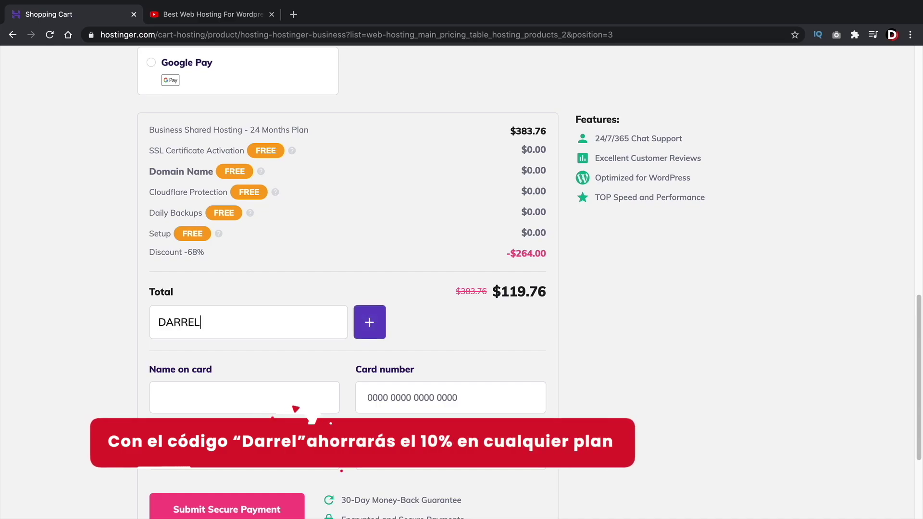
left_click(370, 321)
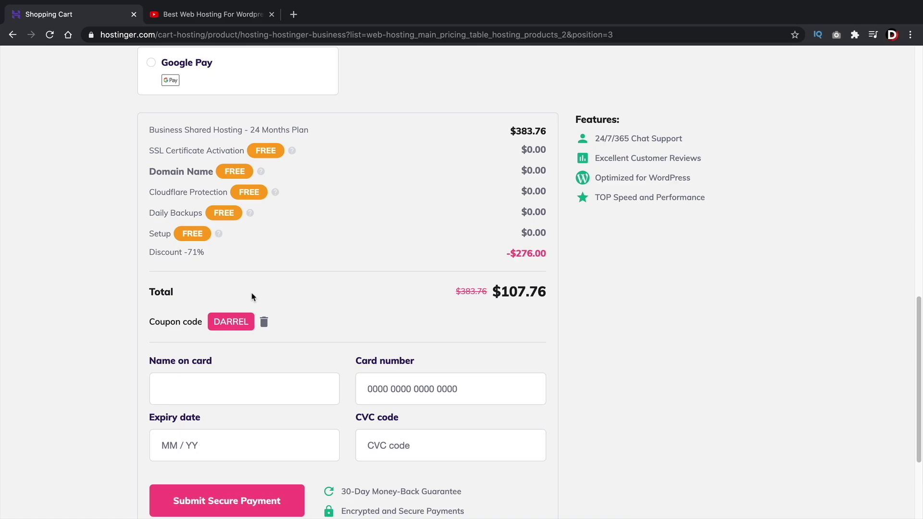
scroll(251, 296, "down", 2)
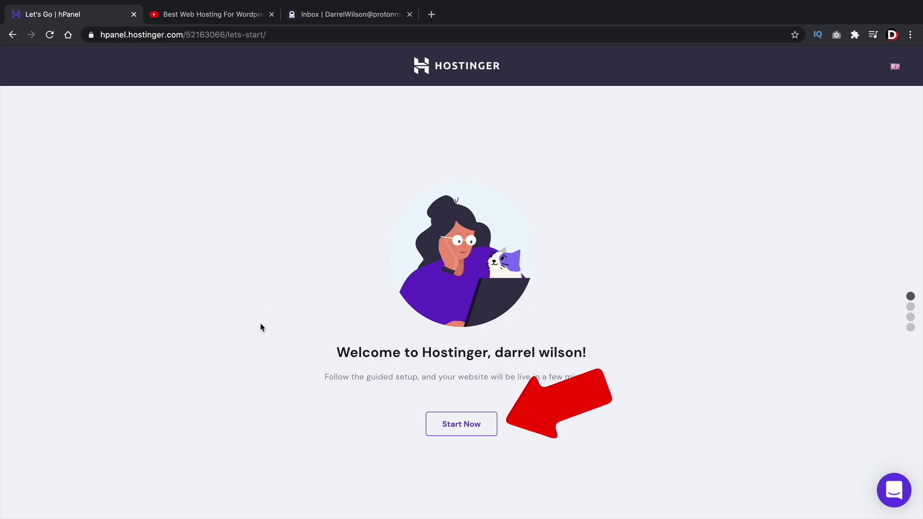
Start the guided setup and choose to claim a free domain
left_click(458, 425)
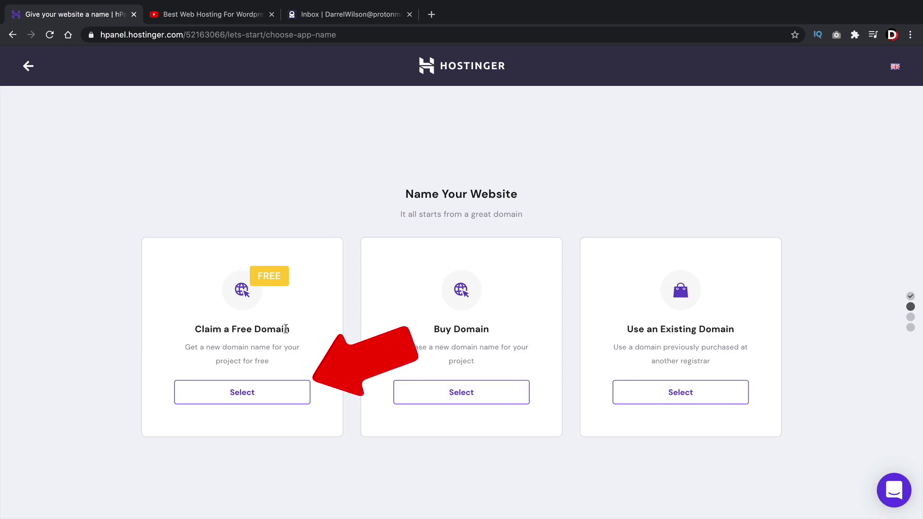
left_click(239, 397)
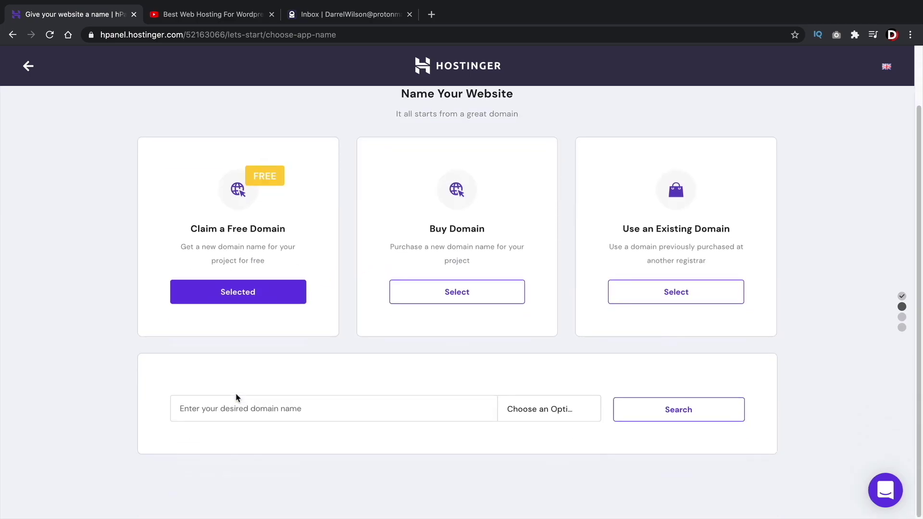
left_click(352, 398)
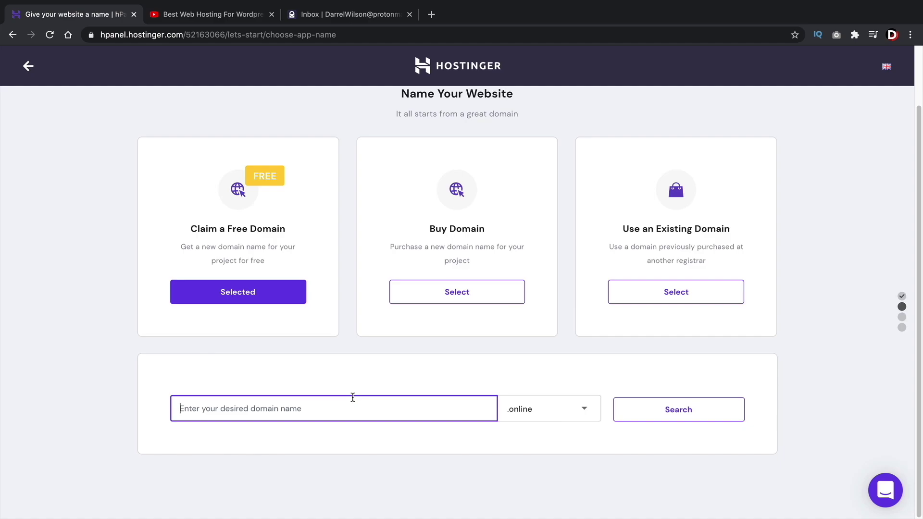
Search for the website's name as a .com domain to confirm it is available
type("myt")
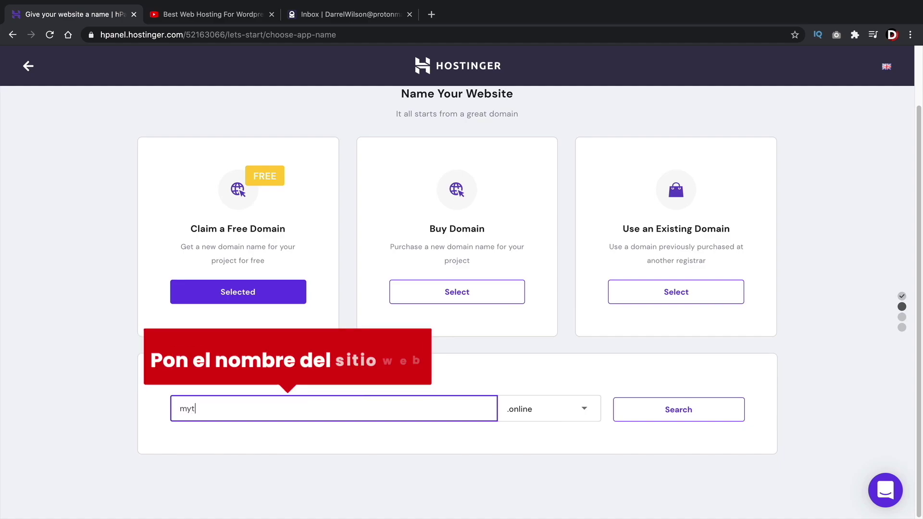
type("utorialwebsitedarr")
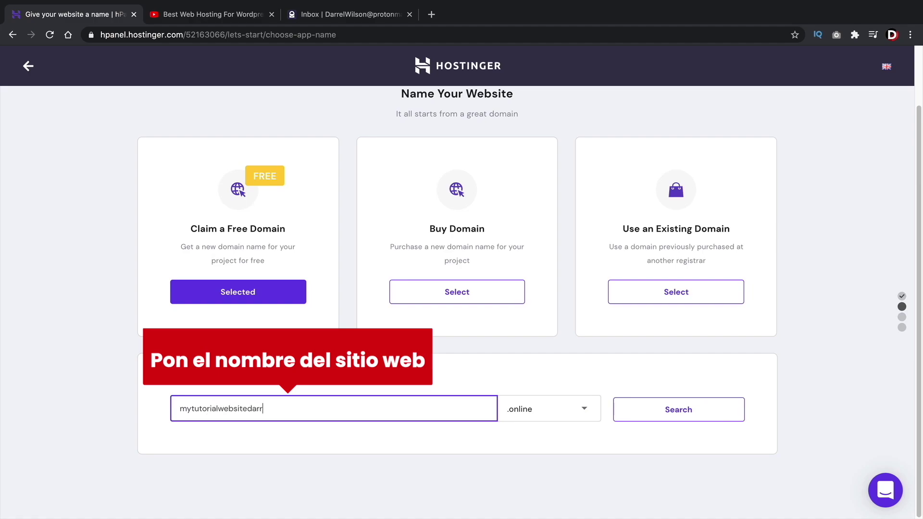
type("el")
key("ctrl+a")
type("darrelwilsonwebsite")
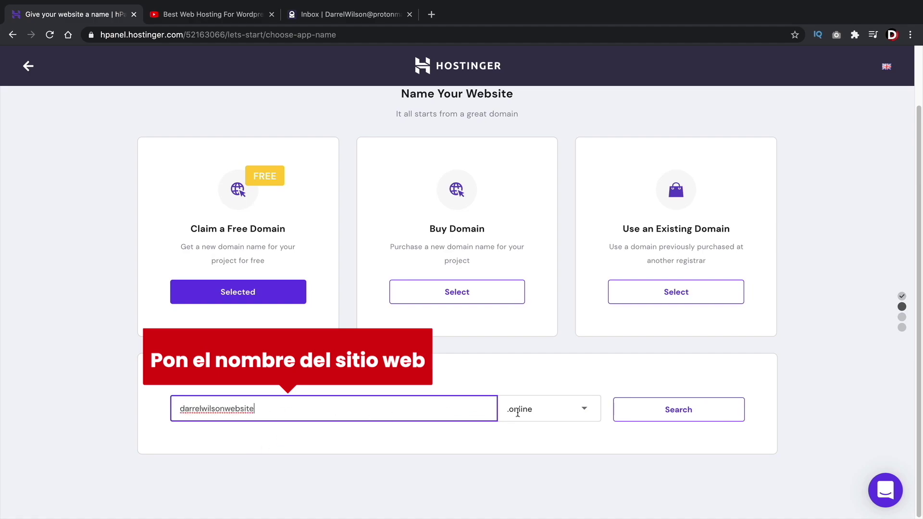
left_click(517, 413)
scroll(534, 435, "down", 10)
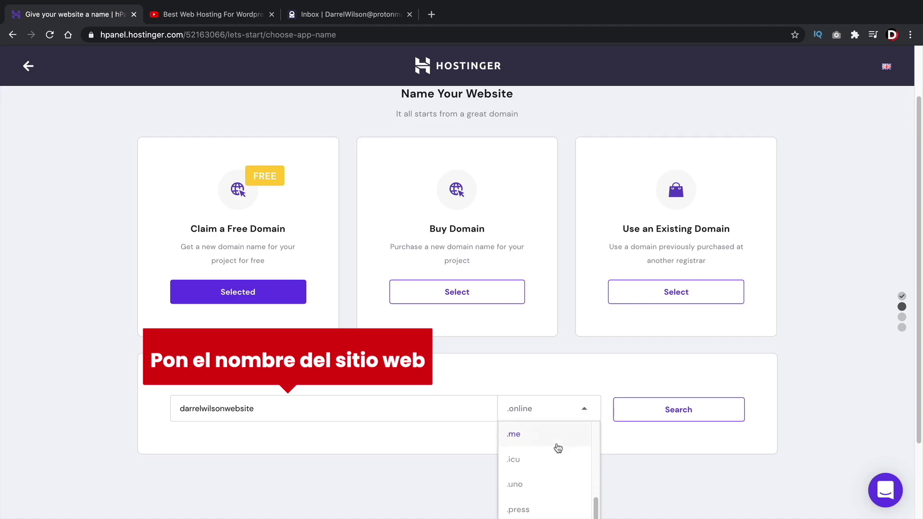
scroll(554, 455, "down", 3)
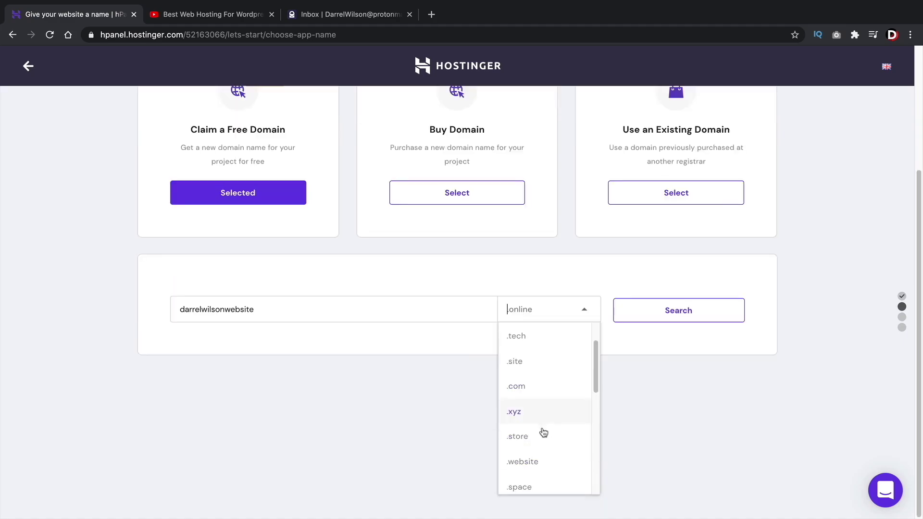
left_click(530, 392)
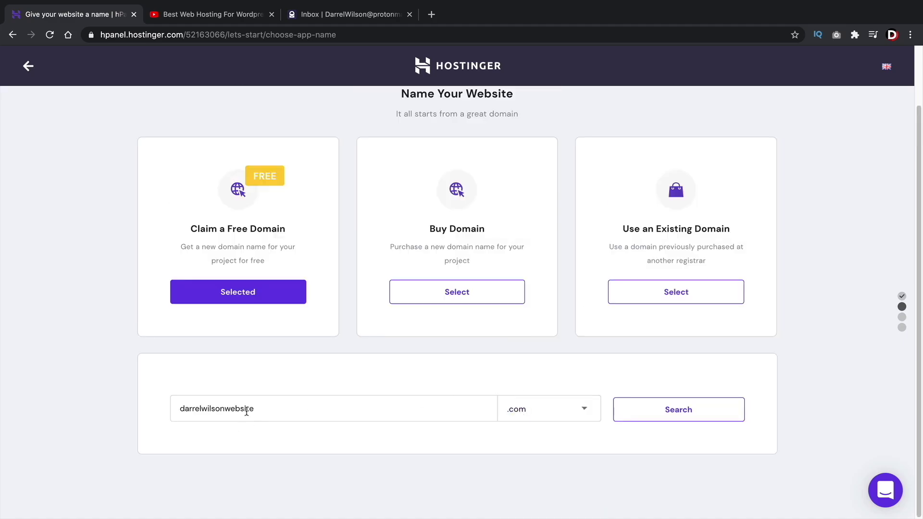
left_click(678, 412)
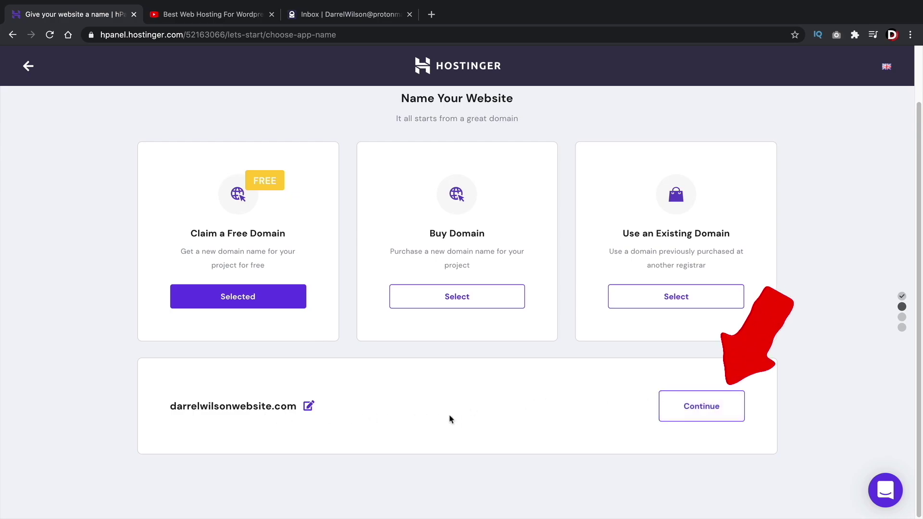
Confirm the domain and choose to build a new website
left_click(689, 407)
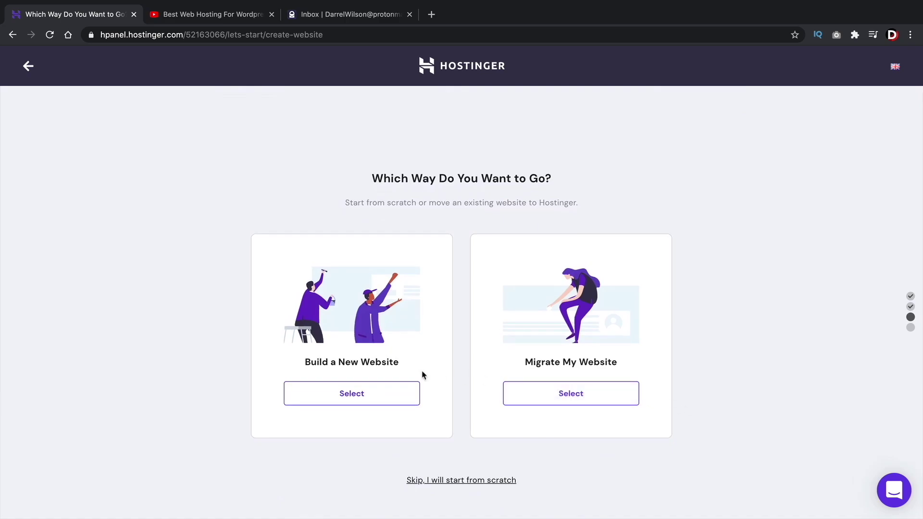
left_click_drag(304, 361, 394, 362)
left_click(374, 354)
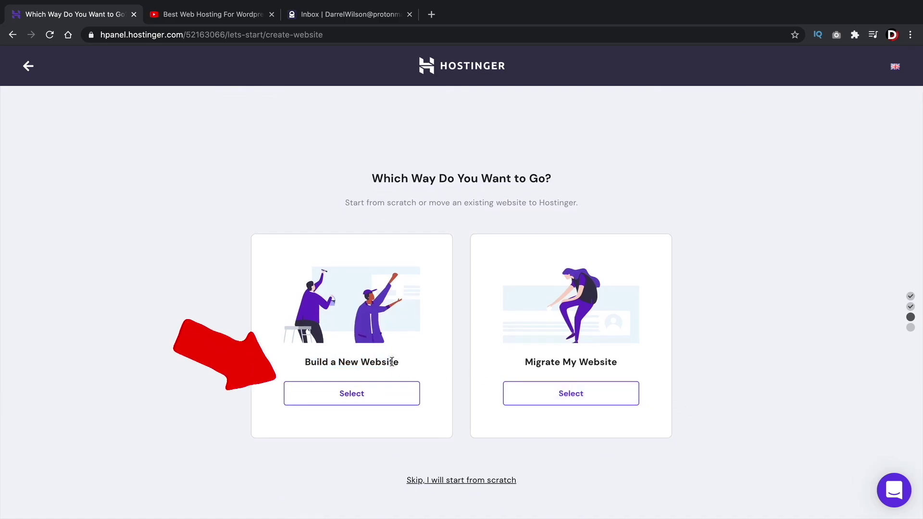
left_click(360, 397)
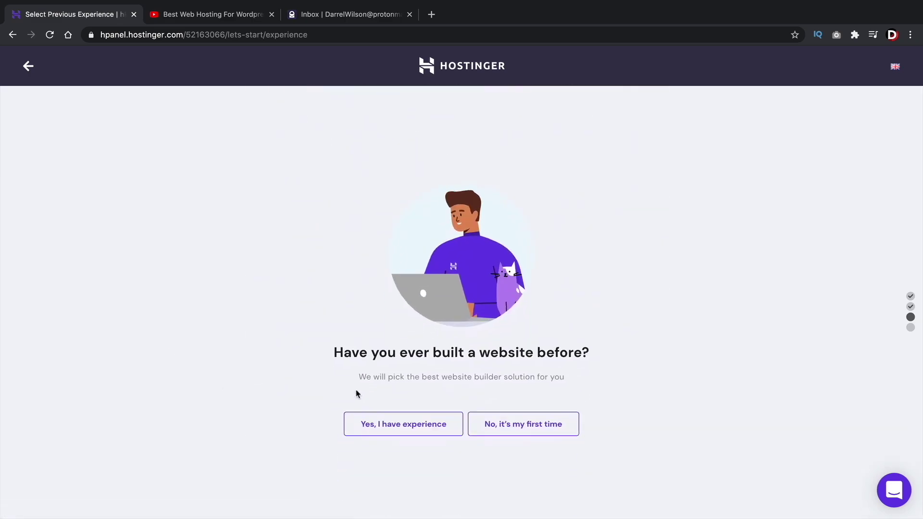
Answer that you have built websites before and pick WordPress as the platform
left_click(401, 427)
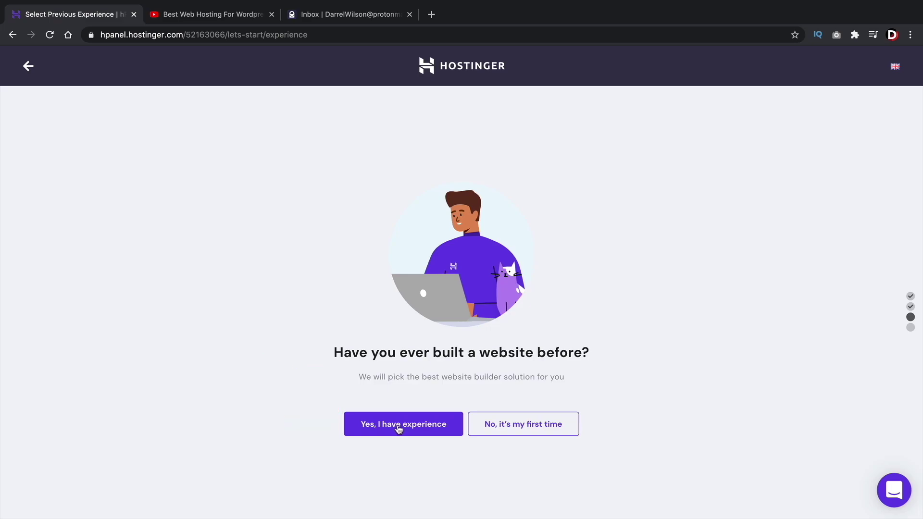
left_click(398, 427)
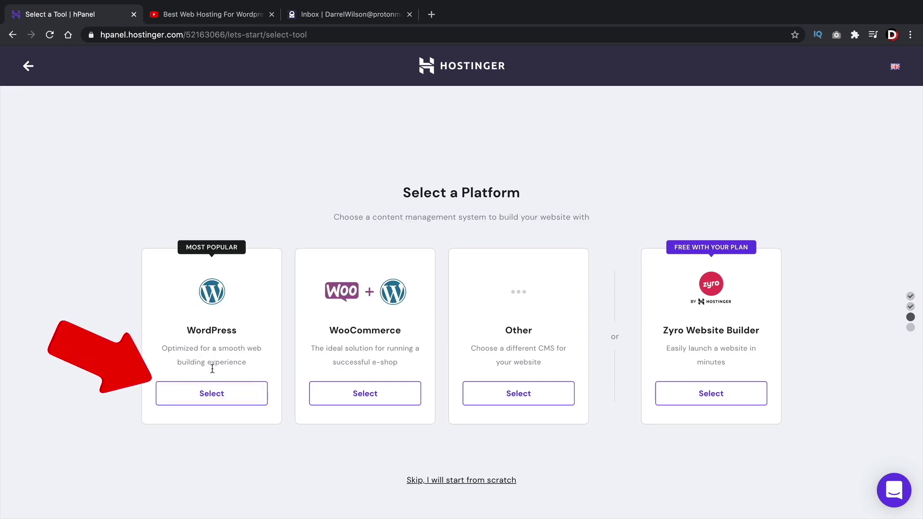
left_click(210, 399)
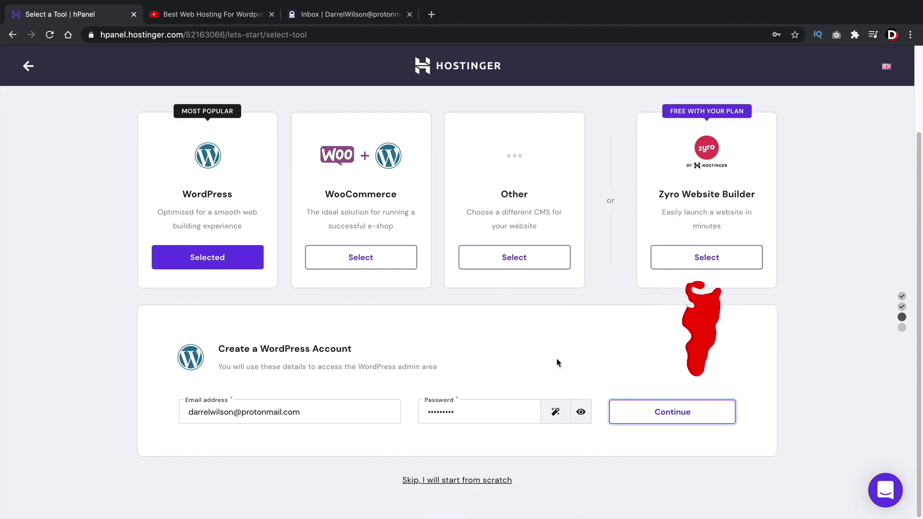
Accept the WordPress admin account details and skip the template selection
left_click(651, 416)
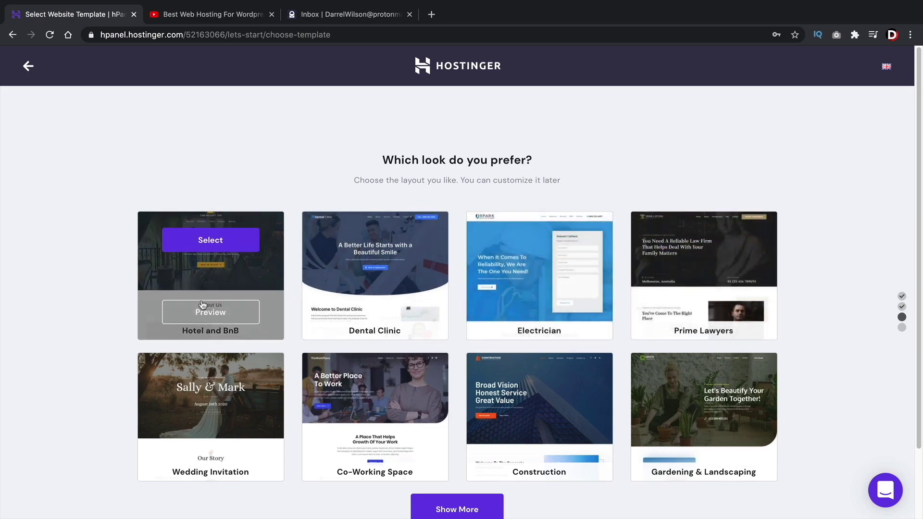
mouse_move(222, 409)
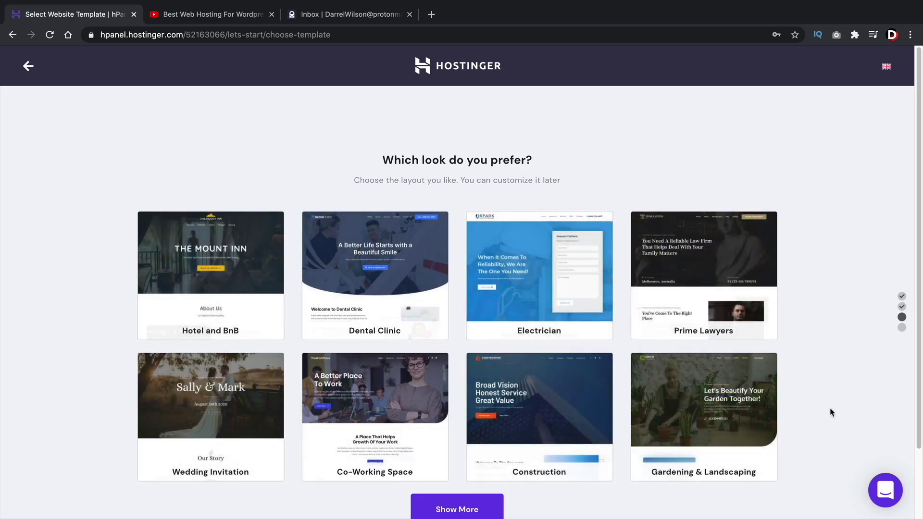
scroll(829, 410, "down", 2)
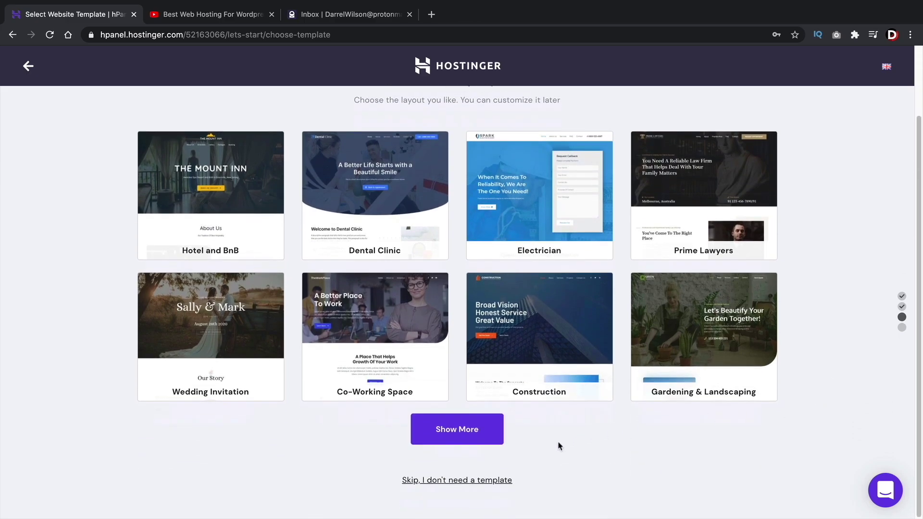
left_click(426, 480)
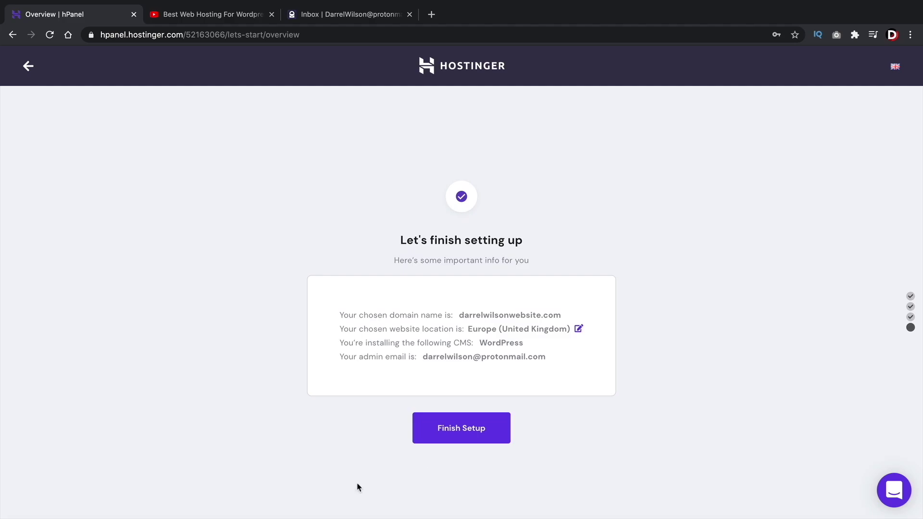
Finish setup and submit the domain owner's contact details to complete registration
left_click(453, 429)
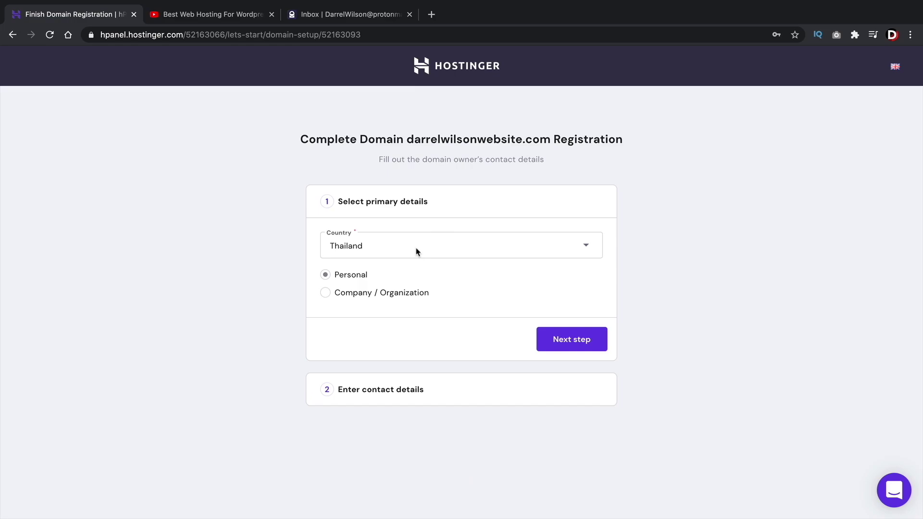
left_click(561, 339)
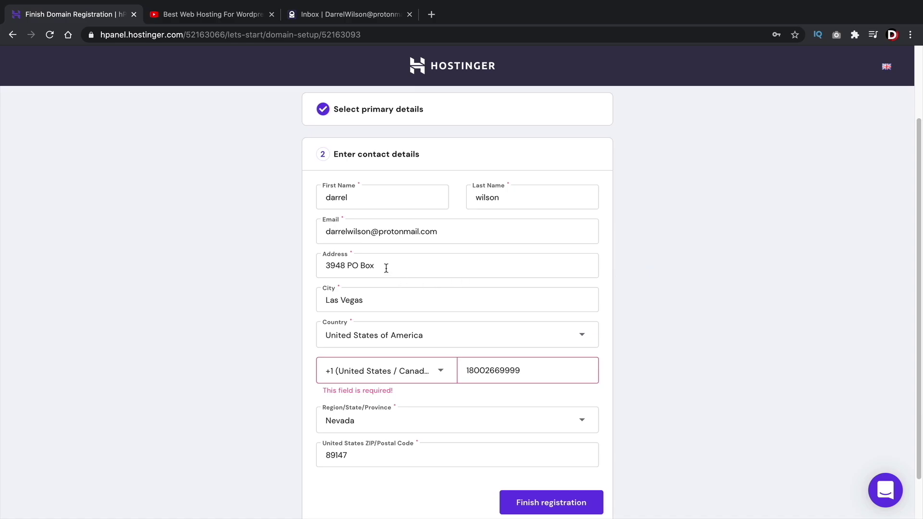
triple_click(380, 303)
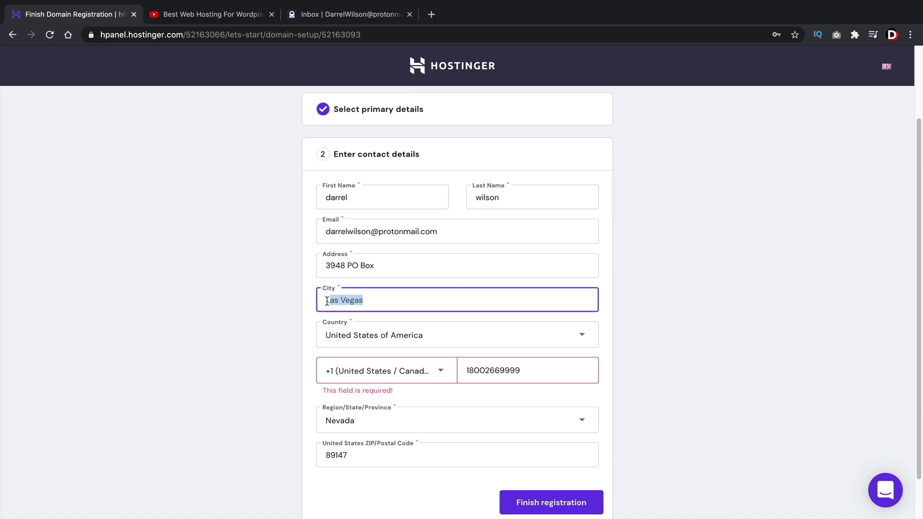
left_click(289, 312)
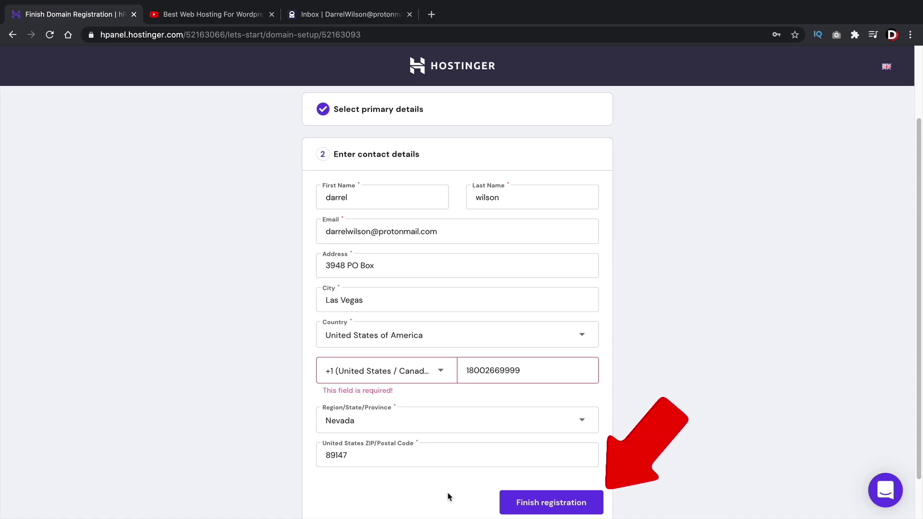
left_click(545, 503)
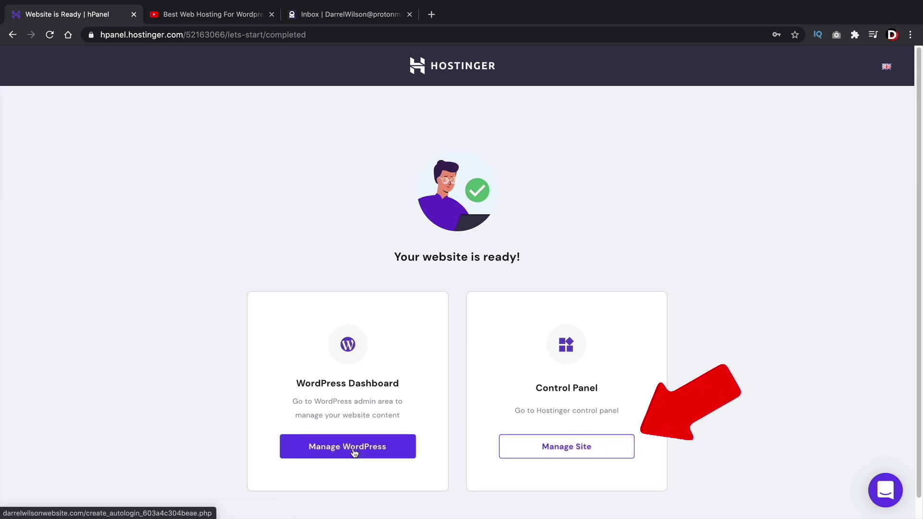
Open Manage Site to reach the site's WordPress Dashboard, briefly toggling the support chat
left_click(574, 453)
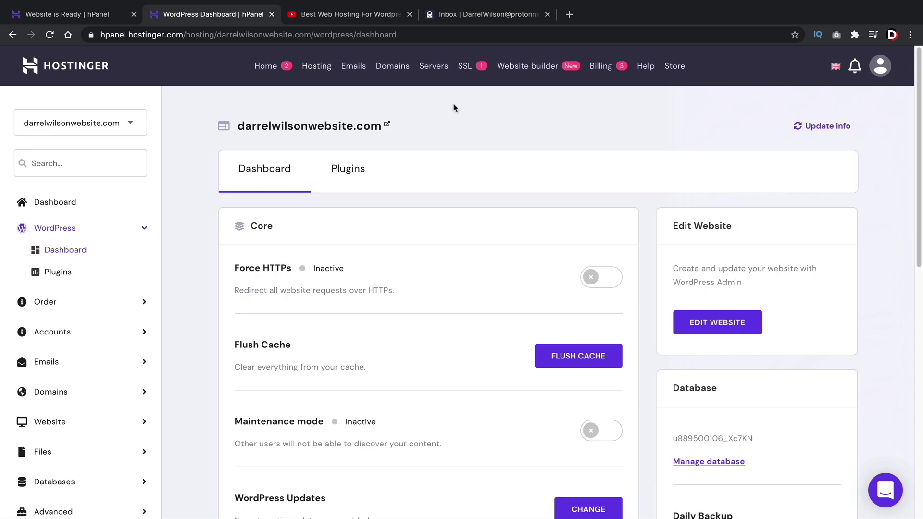
left_click(883, 493)
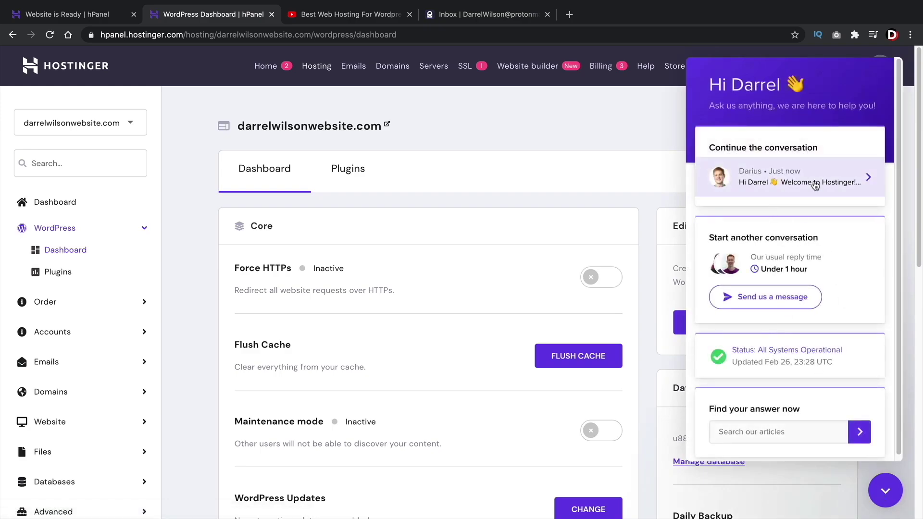
left_click(885, 491)
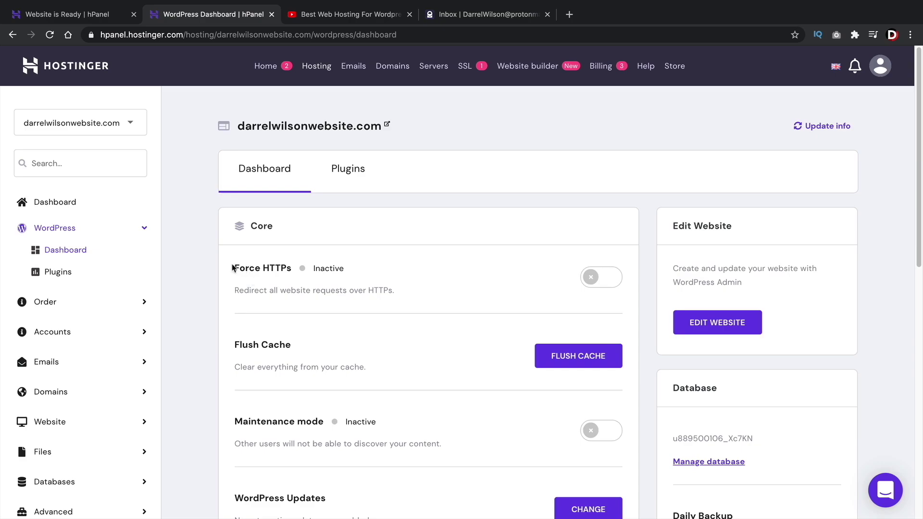
double_click(261, 268)
left_click_drag(262, 268, 235, 265)
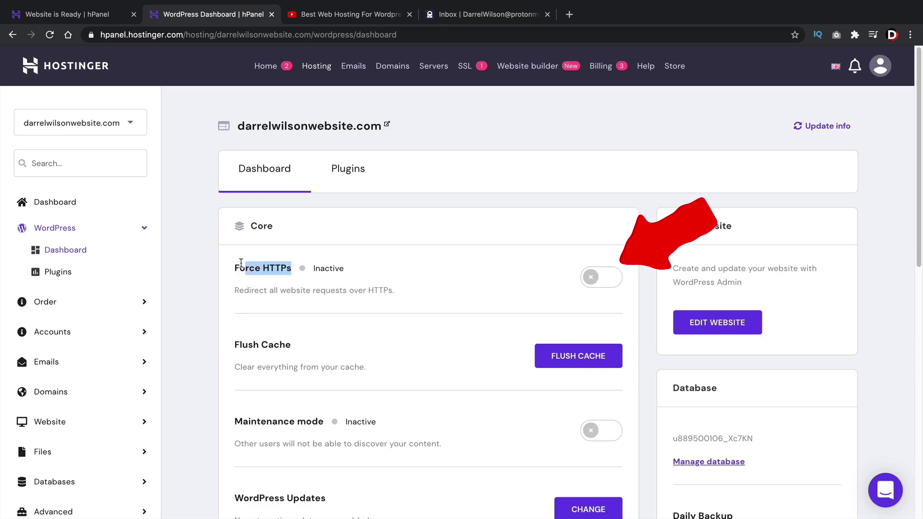
left_click(237, 263)
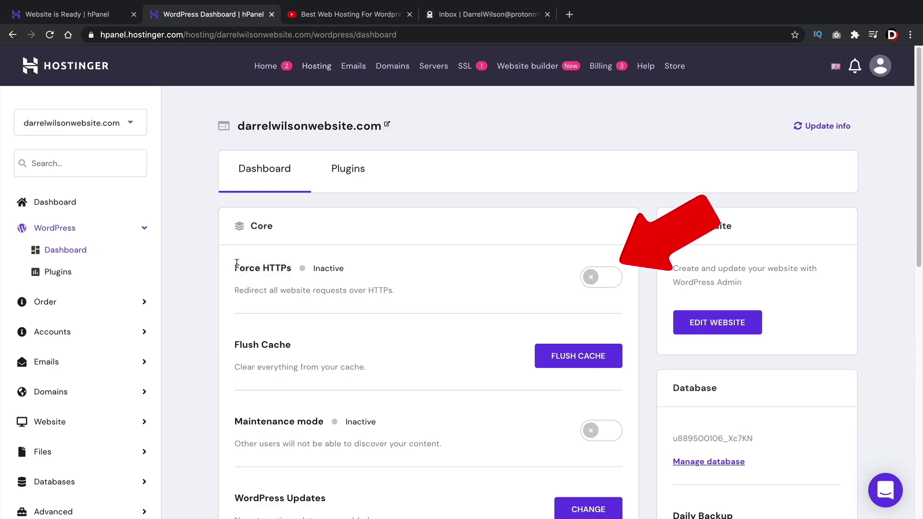
Install the SSL certificate from the Force HTTPS toggle and close the success notice
left_click(593, 281)
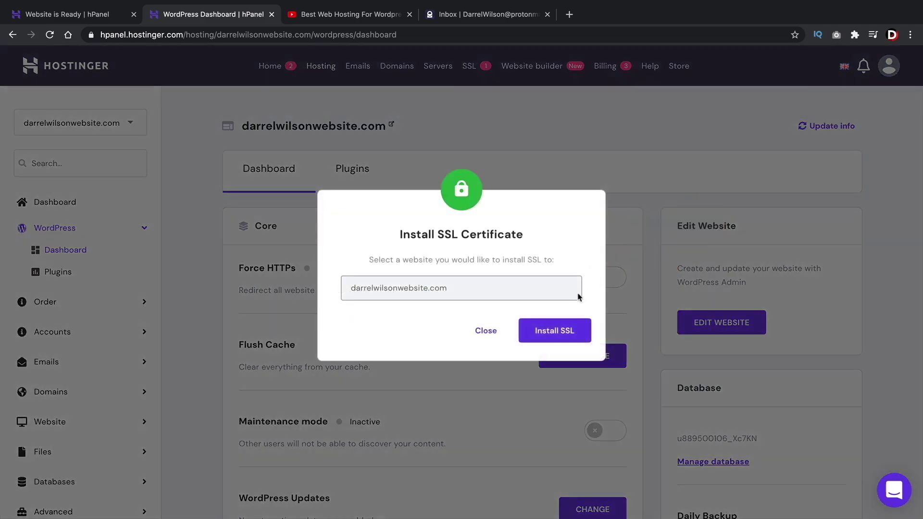
left_click(555, 335)
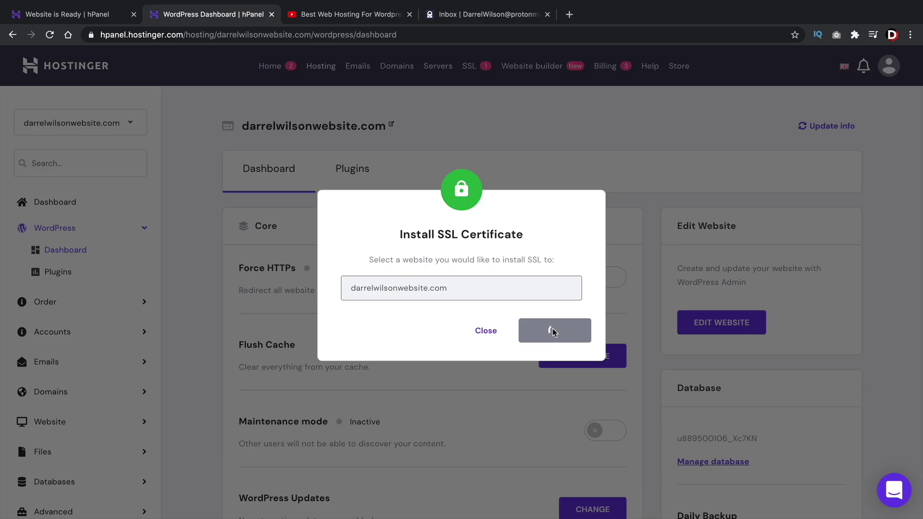
left_click(358, 15)
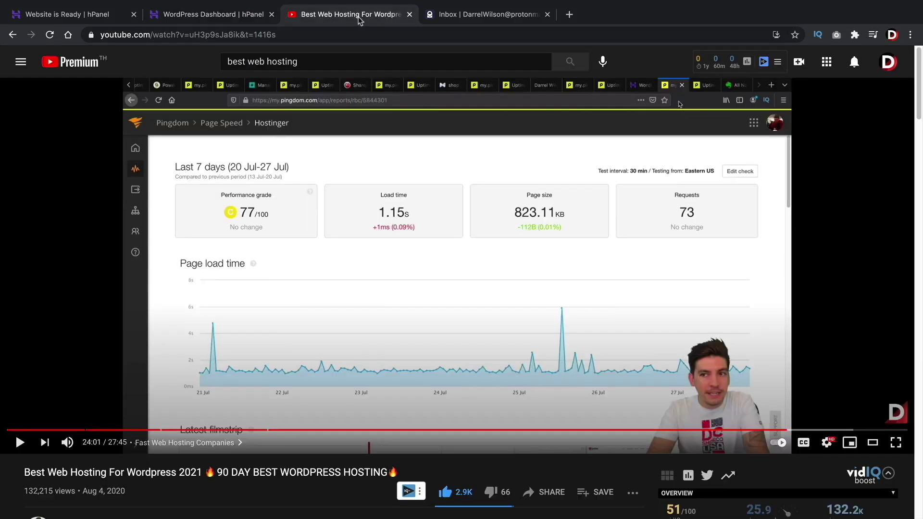
left_click(91, 34)
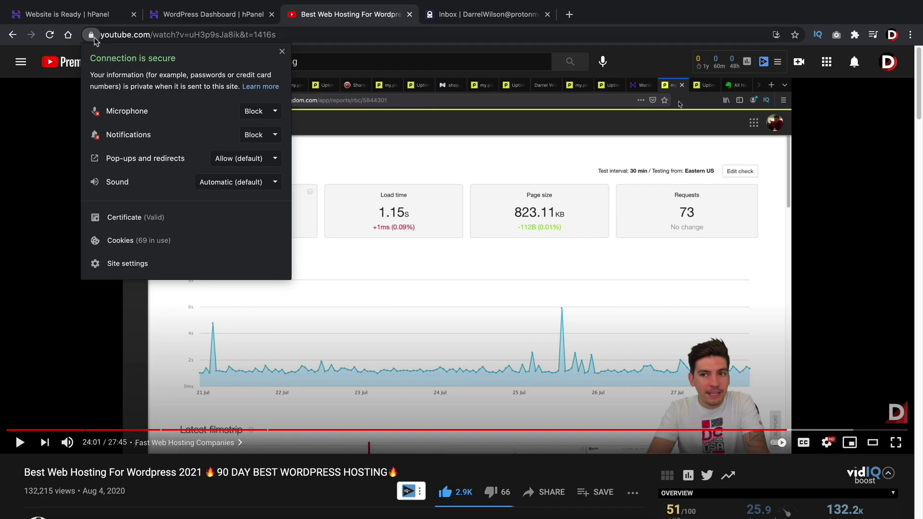
left_click(181, 17)
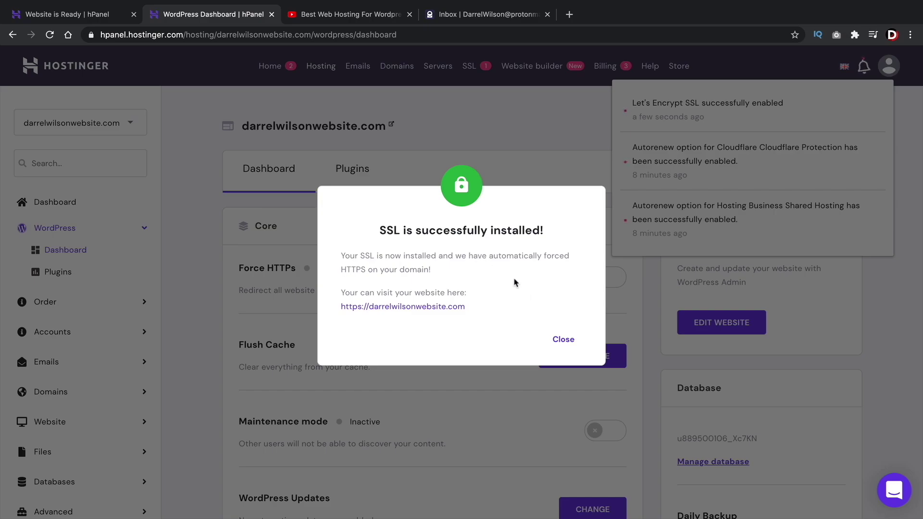
left_click(561, 348)
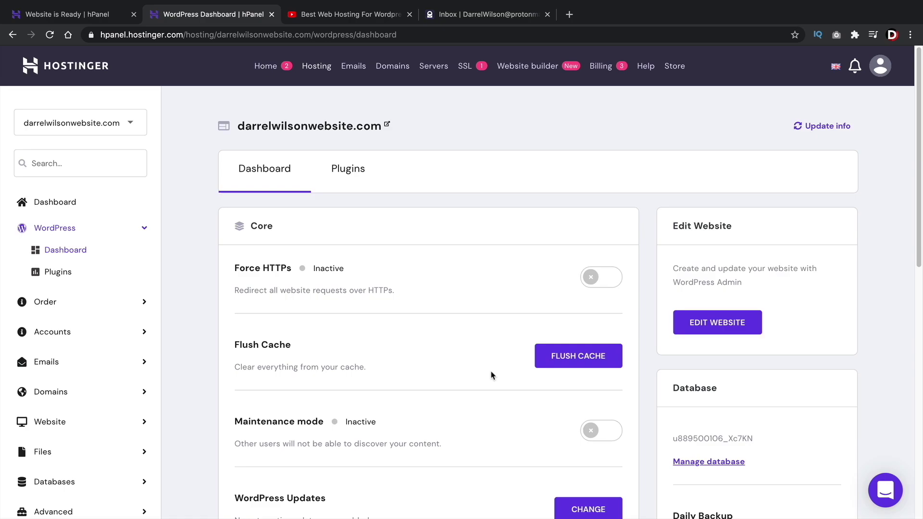
Switch Force HTTPS to Active, then review the Maintenance mode and surrounding dashboard sections
left_click(591, 278)
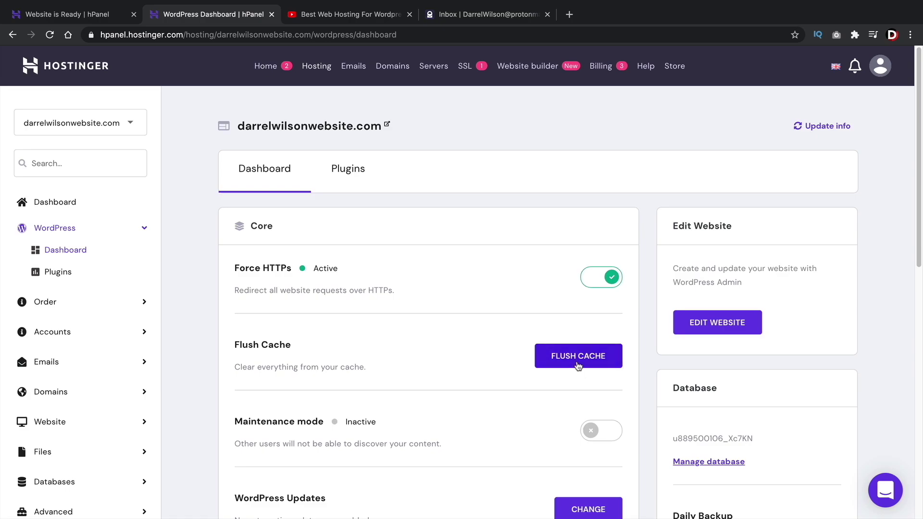
scroll(567, 348, "down", 3)
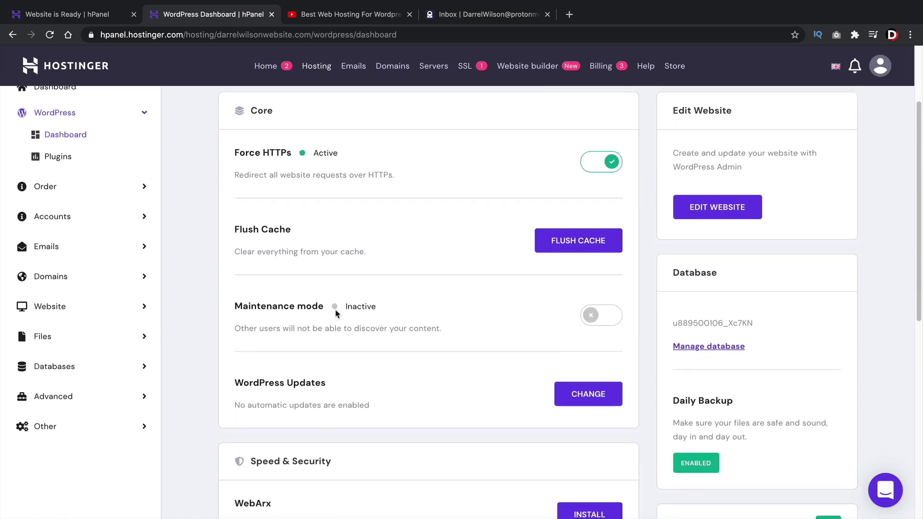
left_click_drag(235, 306, 326, 311)
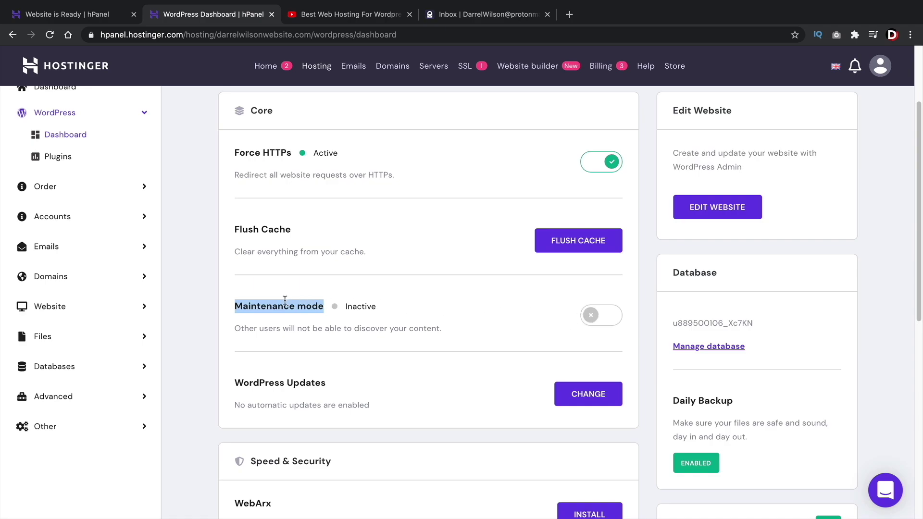
triple_click(264, 306)
scroll(577, 306, "up", 2)
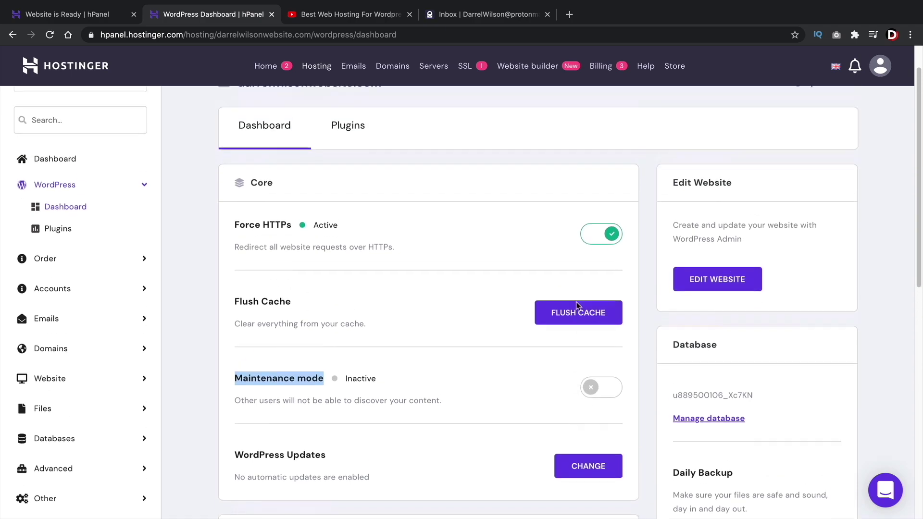
scroll(431, 288, "down", 2)
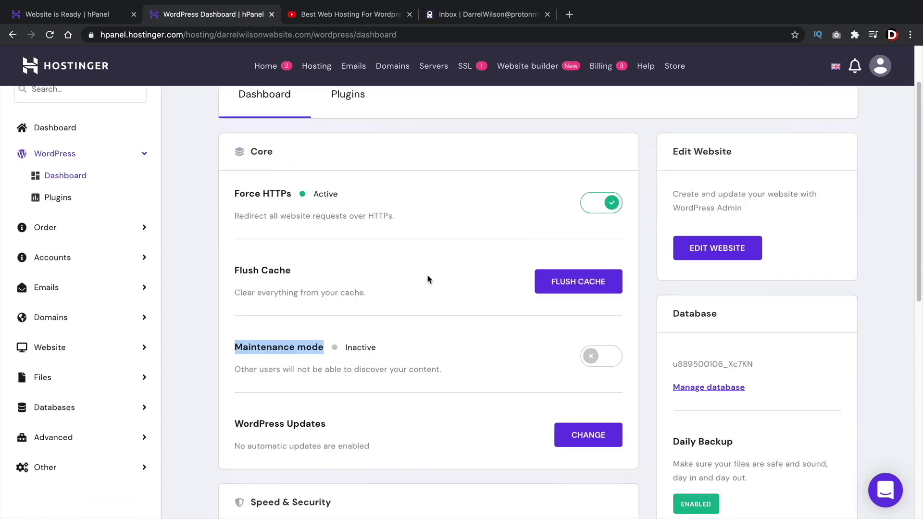
scroll(429, 279, "down", 6)
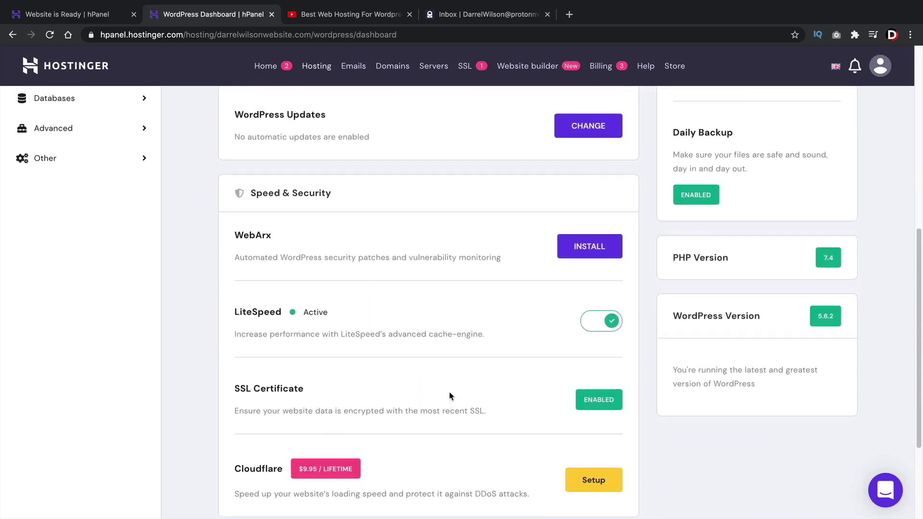
scroll(450, 394, "up", 6)
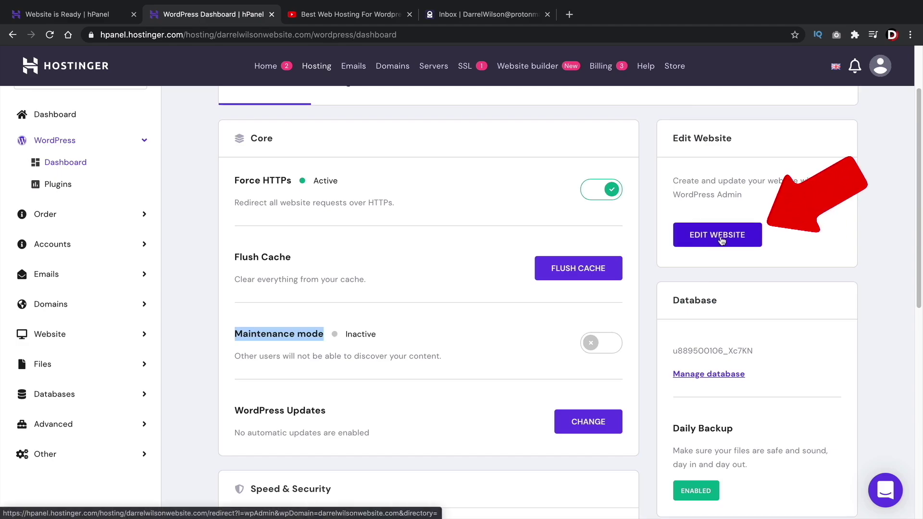
Log in to the WordPress admin with the account password and check the secure connection details
left_click(722, 241)
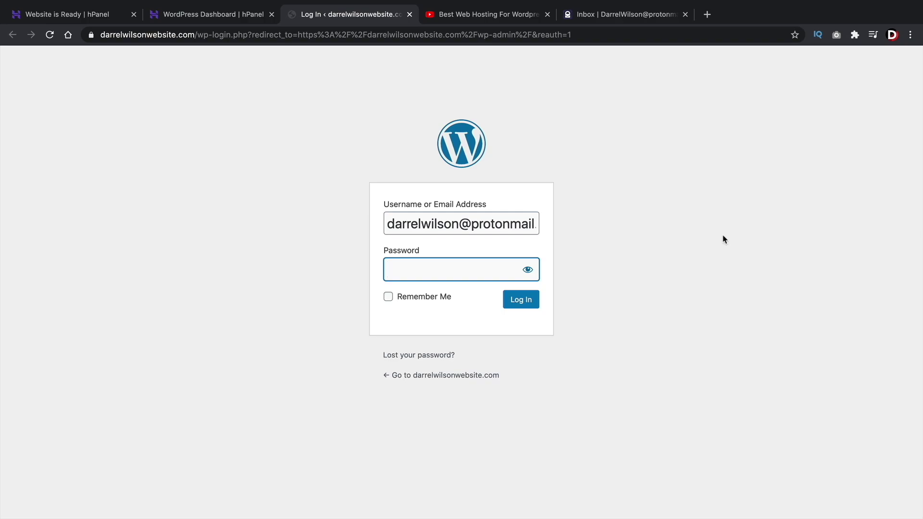
type("••")
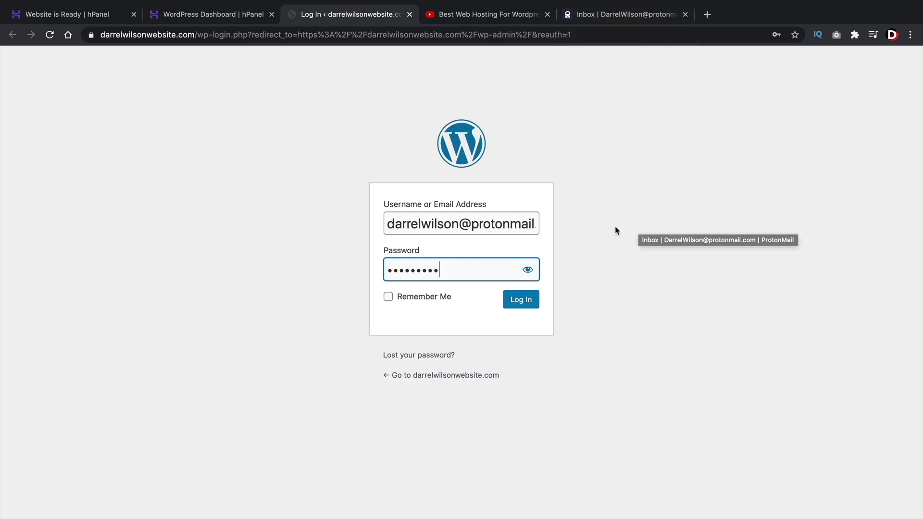
left_click(526, 305)
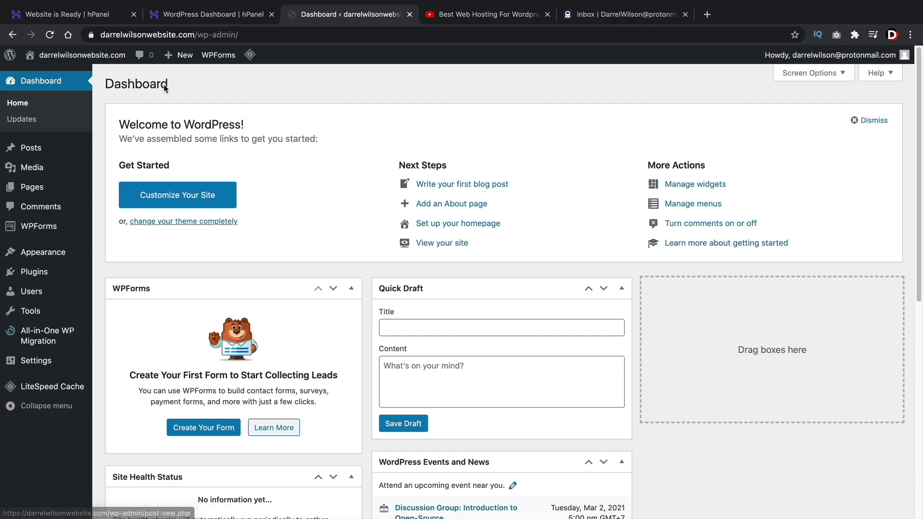
left_click(91, 35)
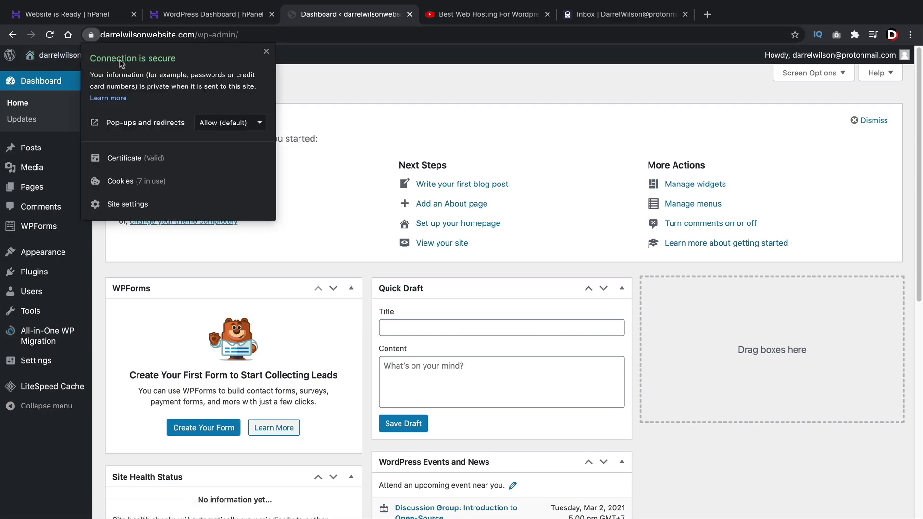
left_click(91, 35)
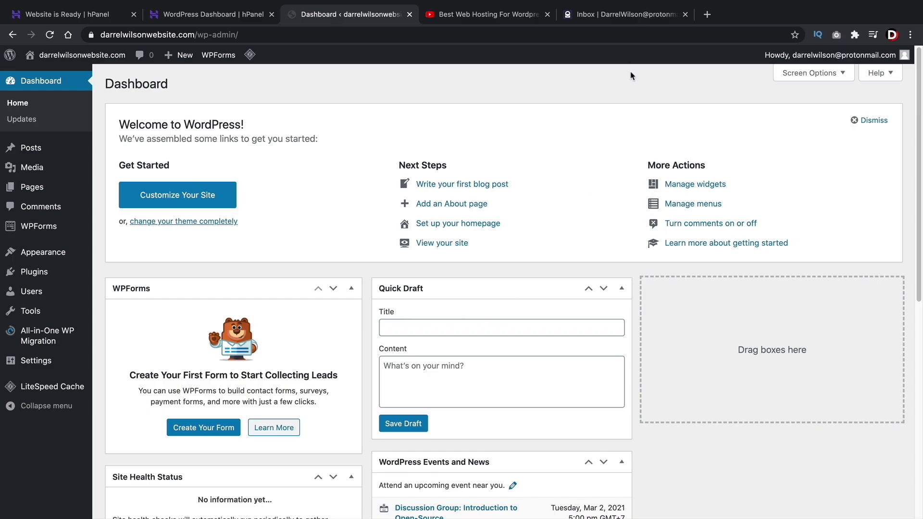
Open the ICANN verification e-mail in ProtonMail and confirm the e-mail address
left_click(644, 17)
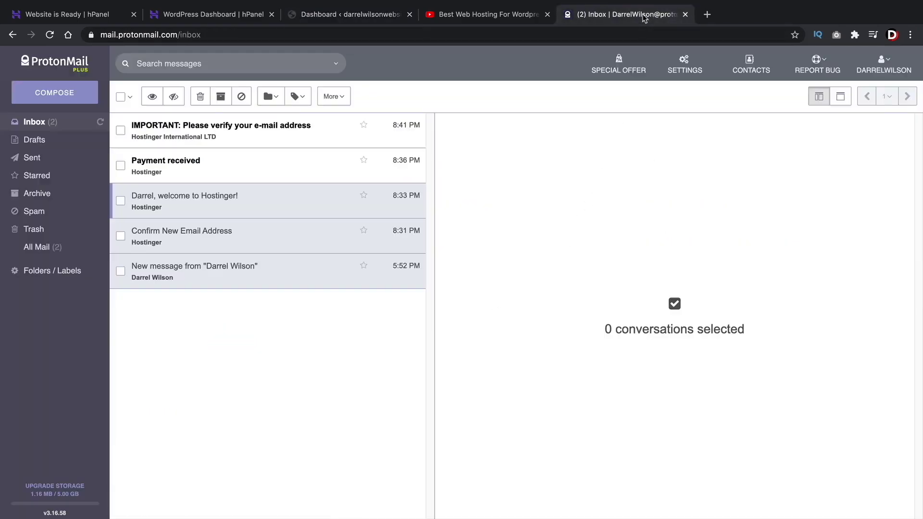
left_click(262, 137)
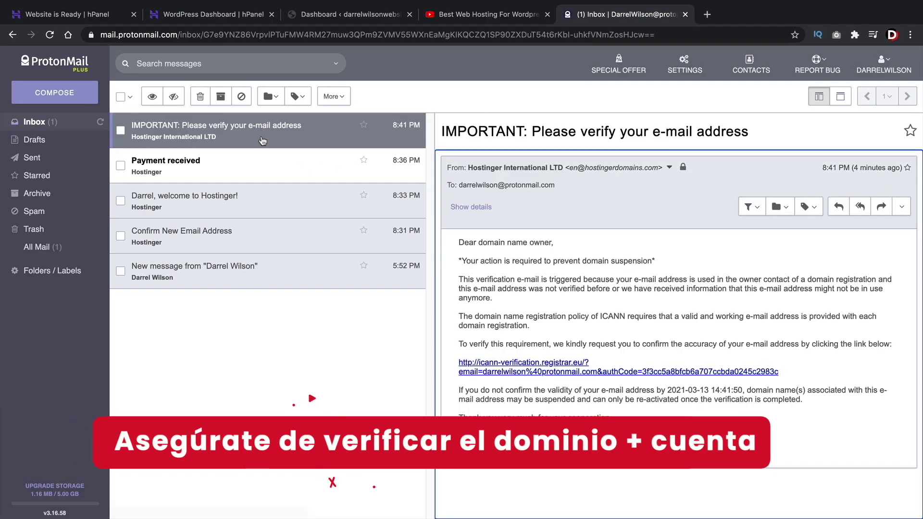
left_click_drag(599, 317, 627, 318)
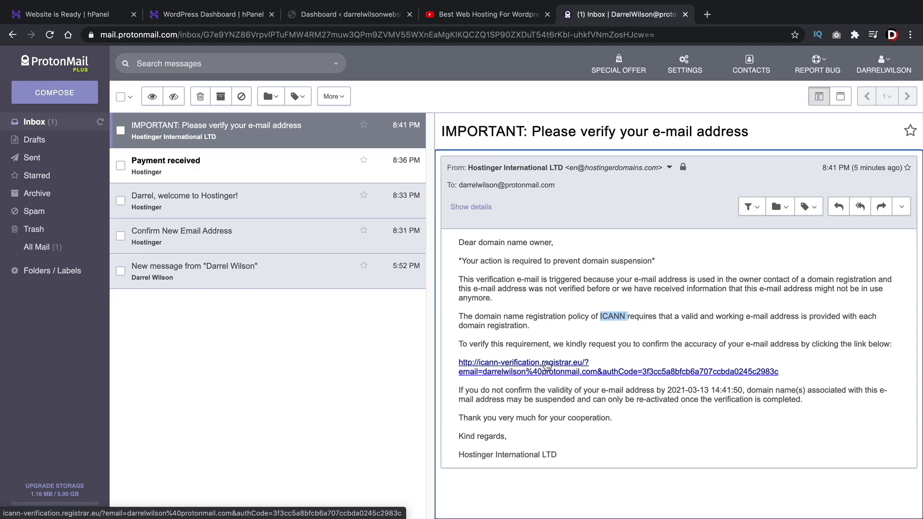
left_click(546, 366)
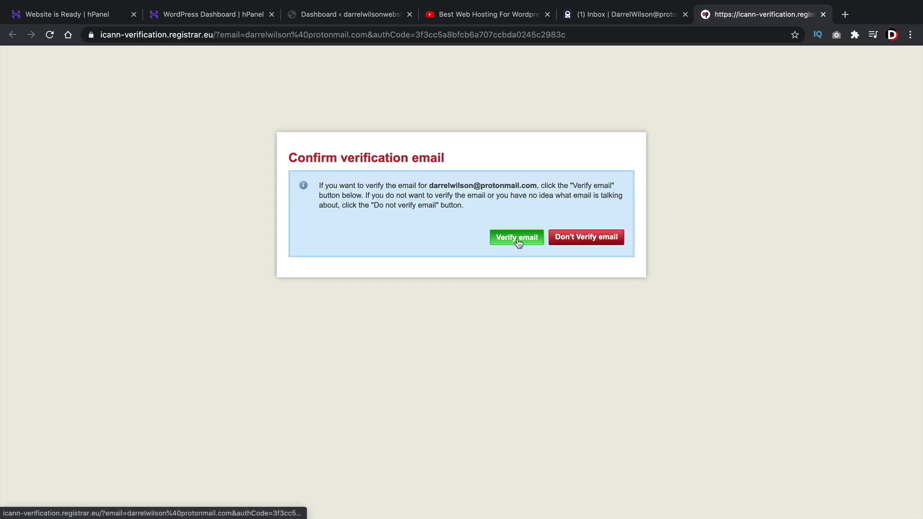
left_click(518, 240)
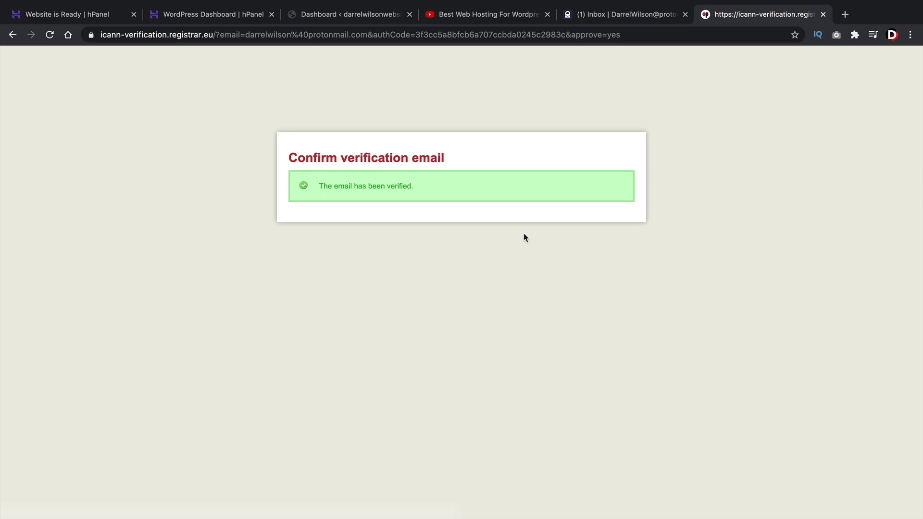
Read Hostinger's Confirm New Email Address message, then return to the WordPress Dashboard
left_click(618, 16)
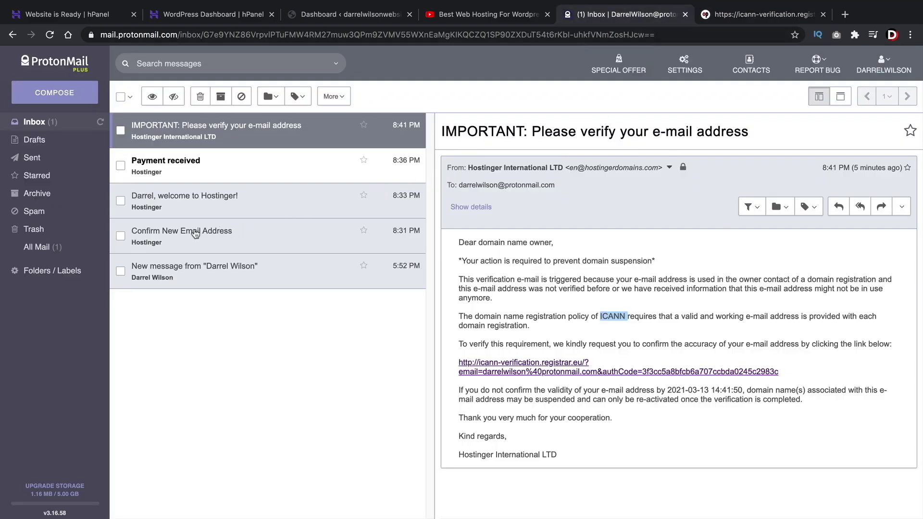
left_click(176, 234)
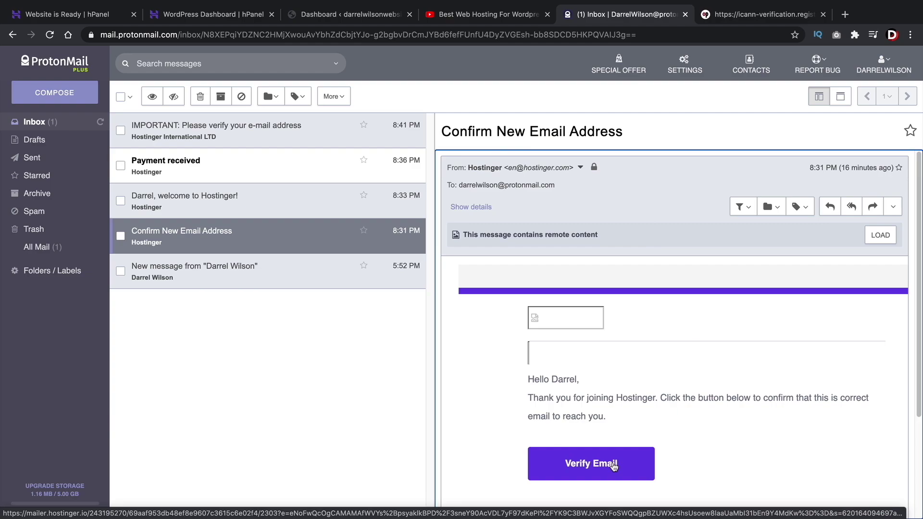
left_click(355, 18)
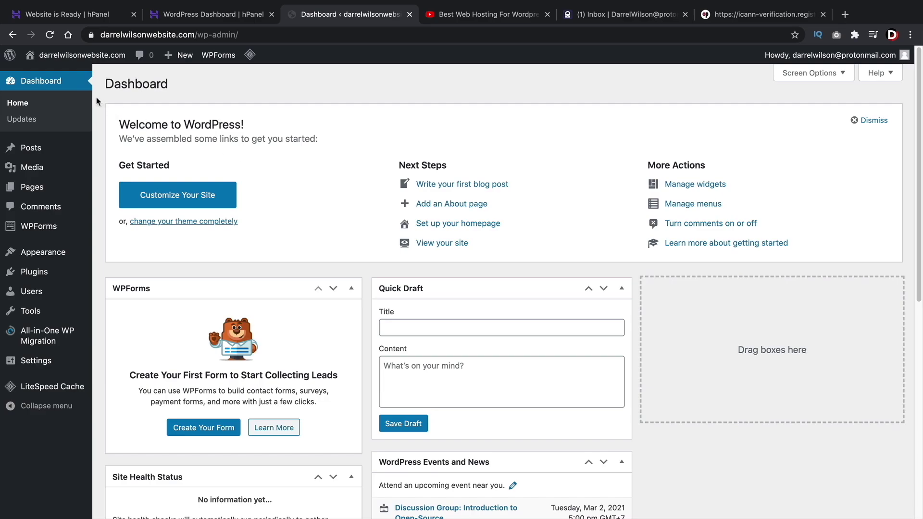
left_click(70, 76)
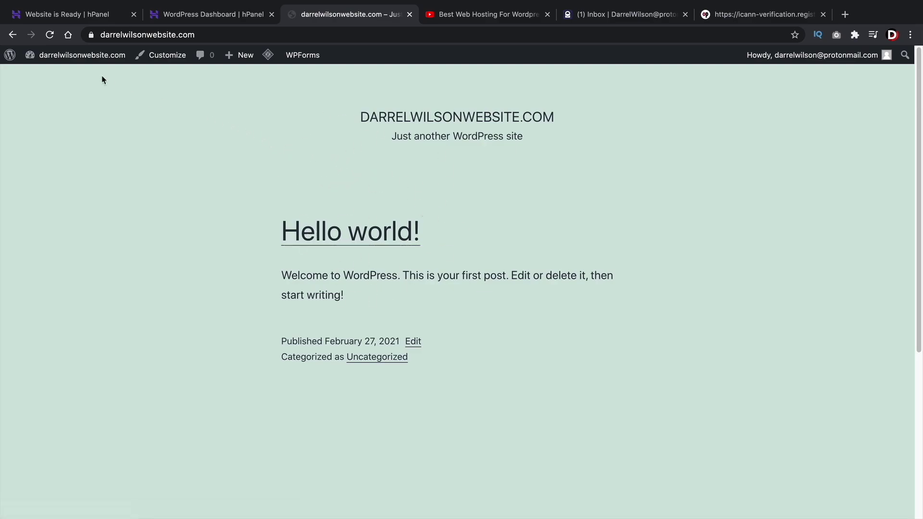
mouse_move(96, 55)
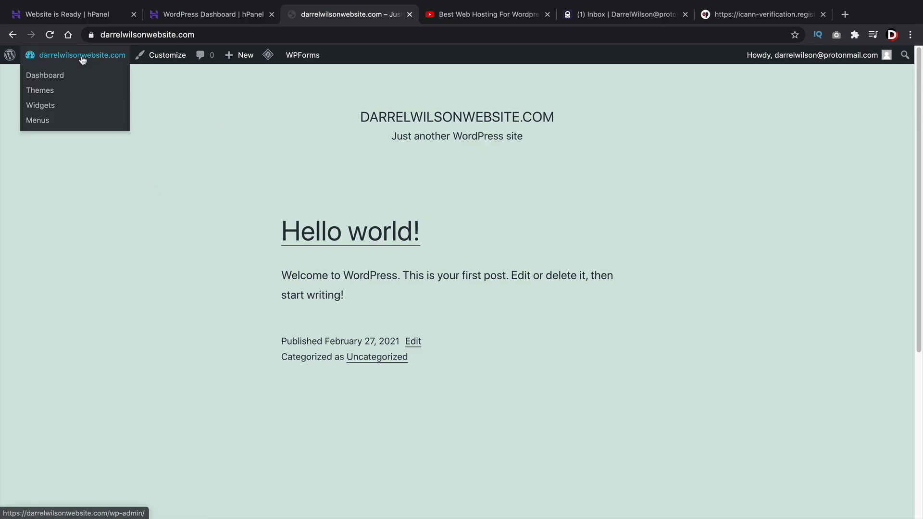
left_click(53, 81)
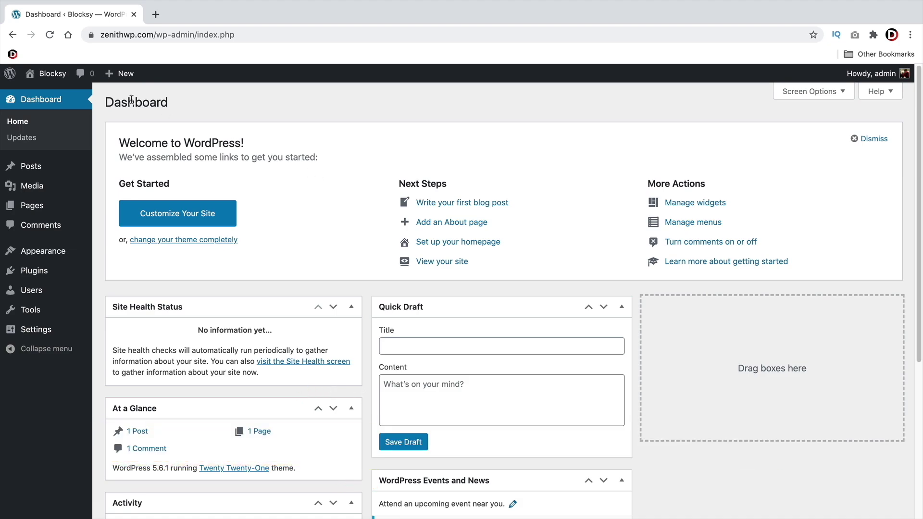
Preview the Blocksy site's front end, then return to the admin Dashboard
mouse_move(48, 74)
left_click(53, 96)
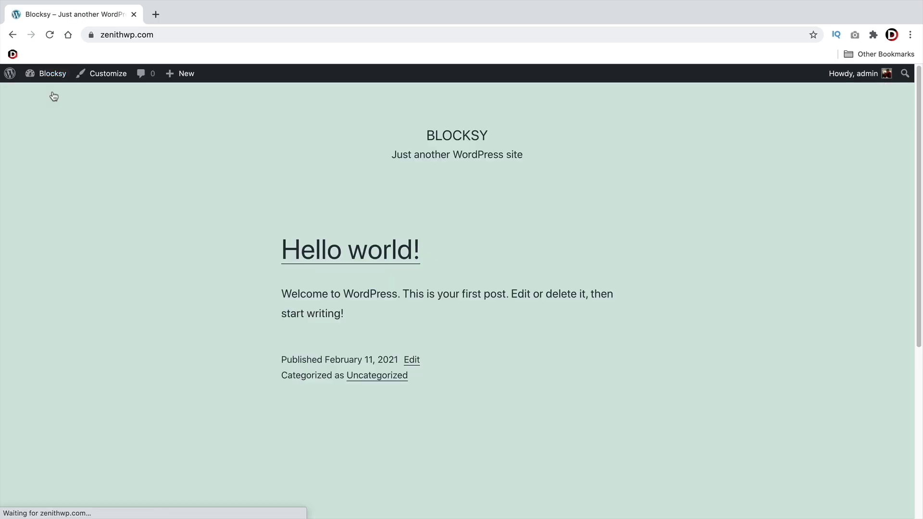
scroll(384, 249, "down", 6)
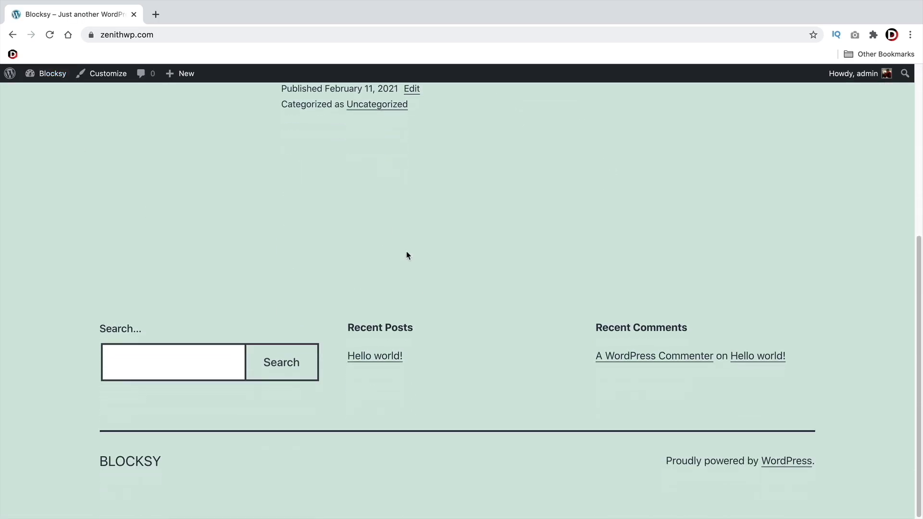
scroll(411, 311, "up", 5)
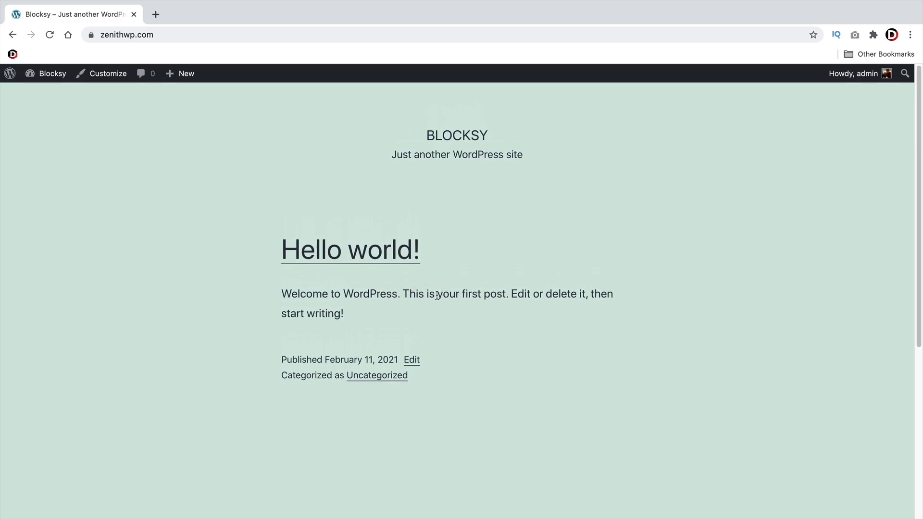
mouse_move(46, 74)
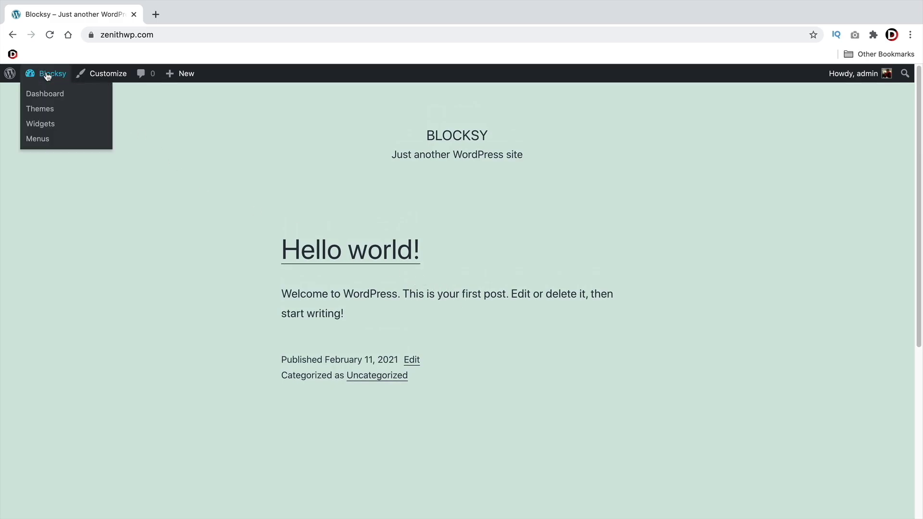
left_click(47, 98)
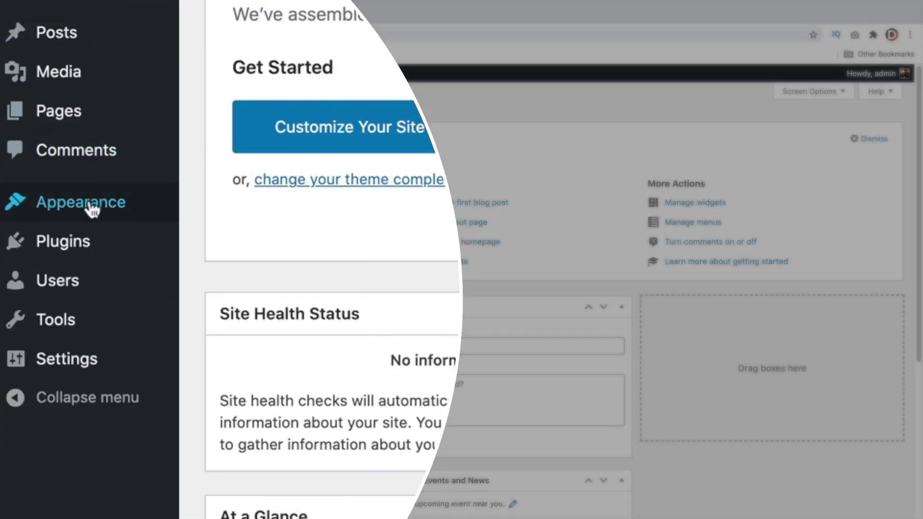
Under Appearance > Themes > Add New, browse the Latest themes, then the Featured list
mouse_move(91, 209)
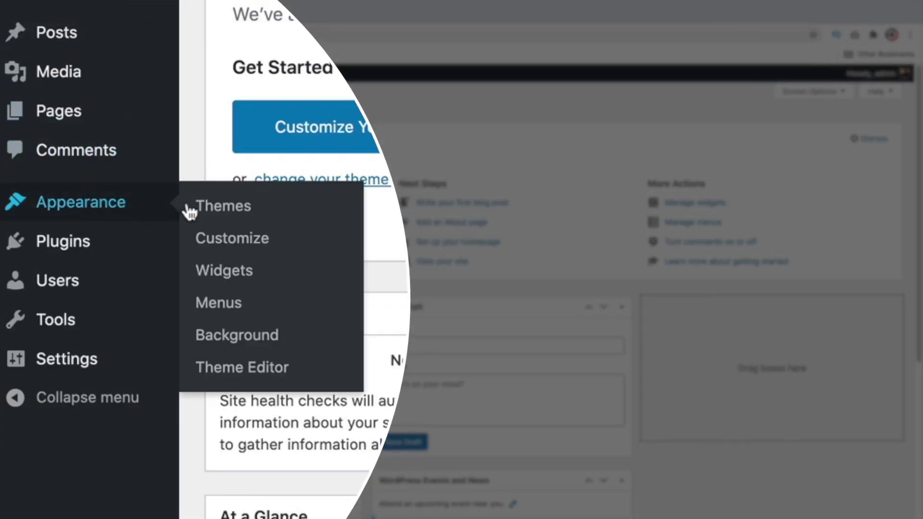
left_click(222, 207)
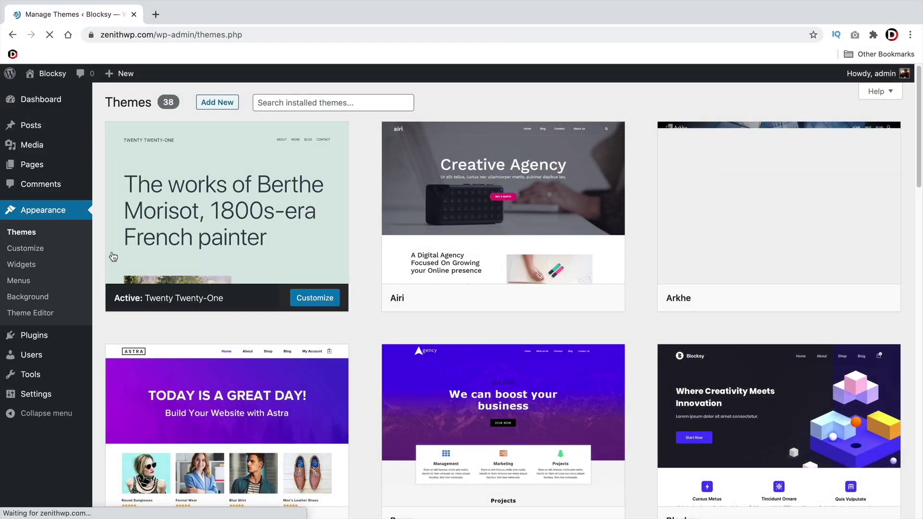
left_click(218, 103)
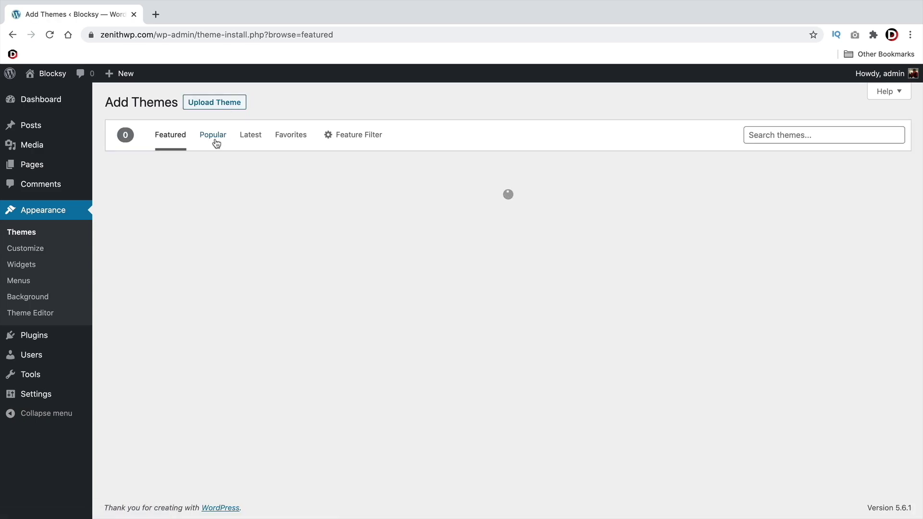
left_click(249, 135)
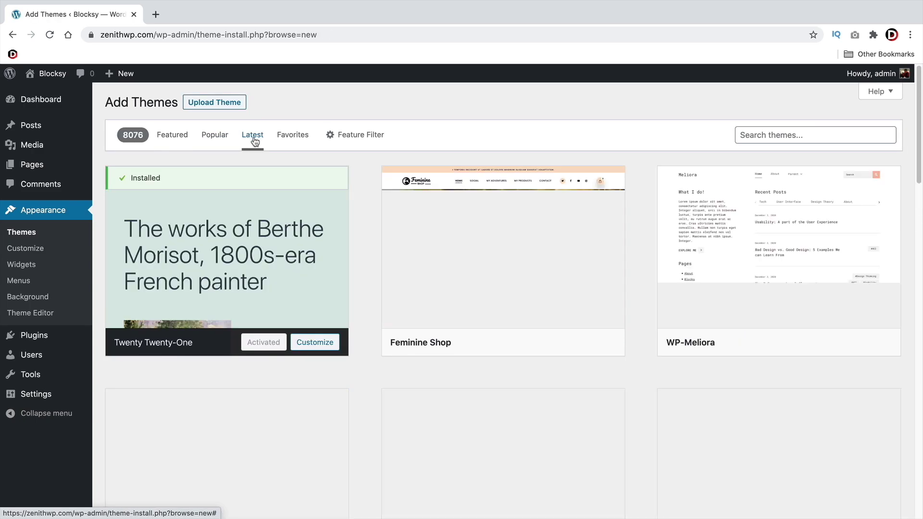
scroll(354, 203, "down", 3)
scroll(355, 203, "down", 10)
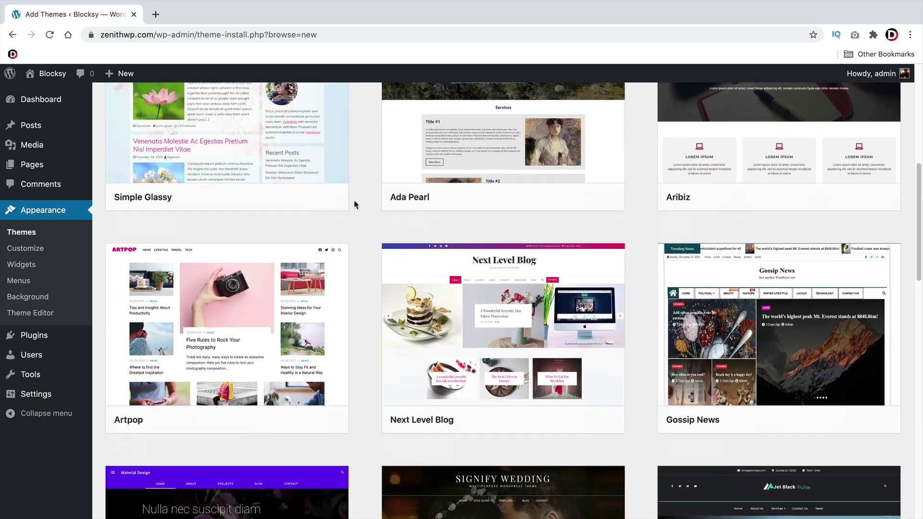
scroll(354, 205, "down", 10)
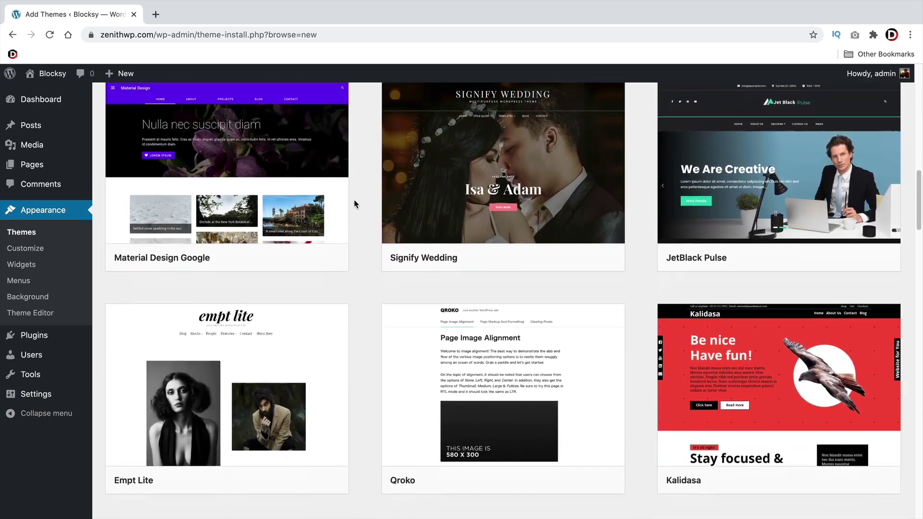
scroll(356, 204, "down", 10)
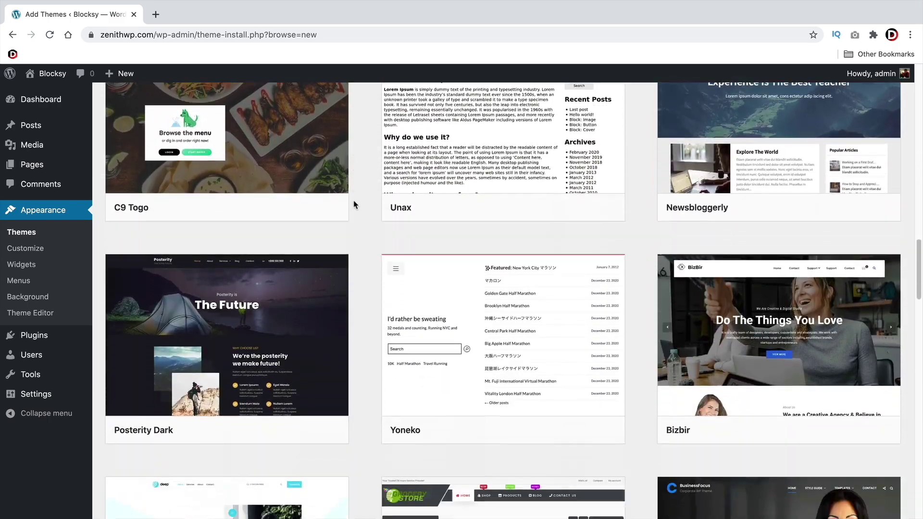
scroll(355, 204, "up", 10)
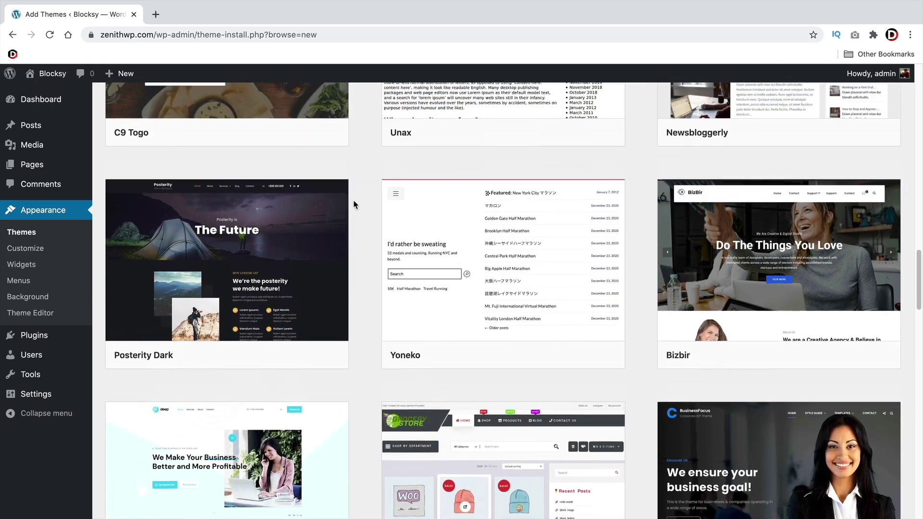
scroll(354, 204, "up", 10)
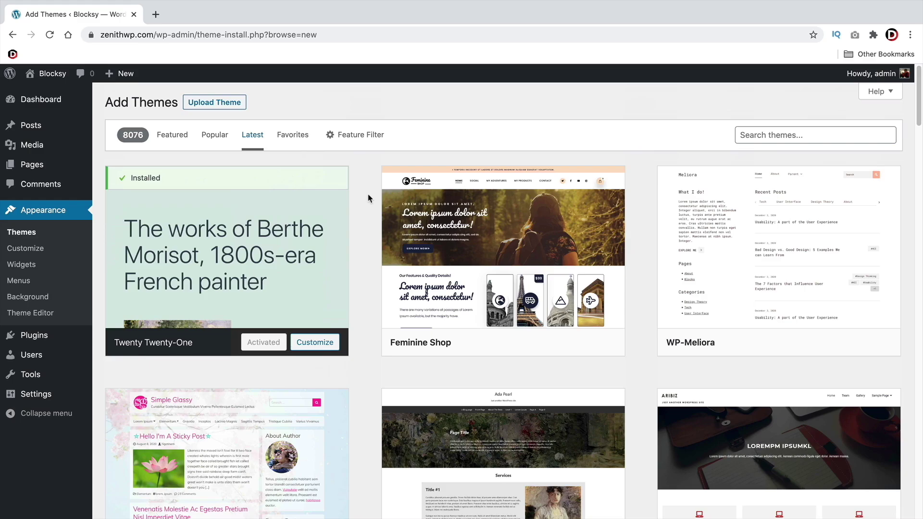
left_click(179, 138)
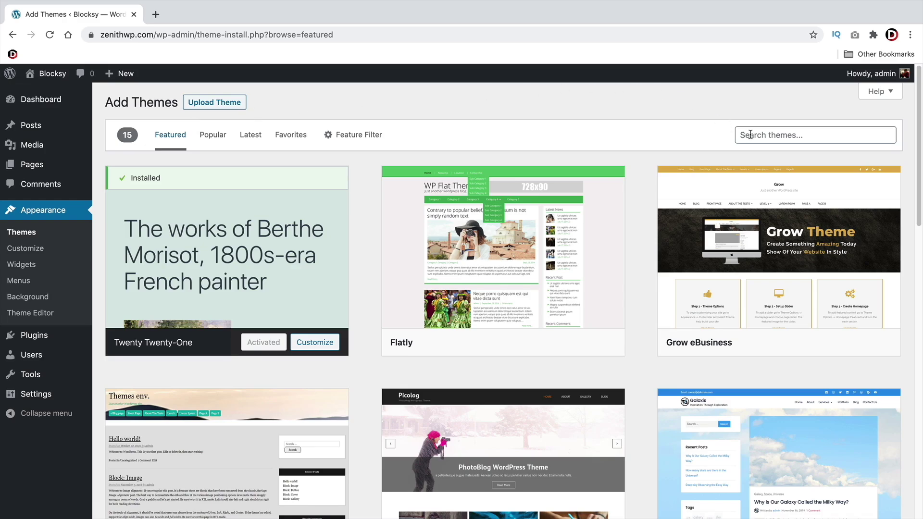
Search the theme directory for 'blocksy' and activate the Blocksy theme
left_click(778, 132)
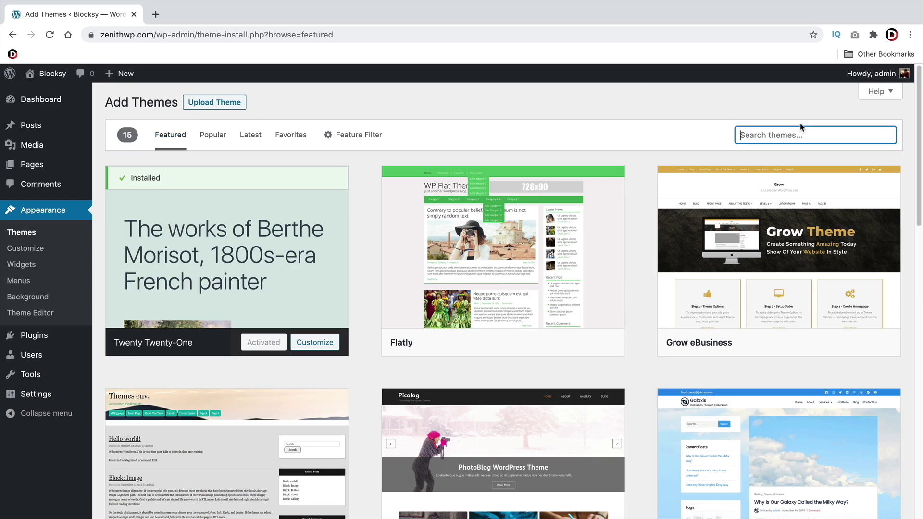
type("blocksy")
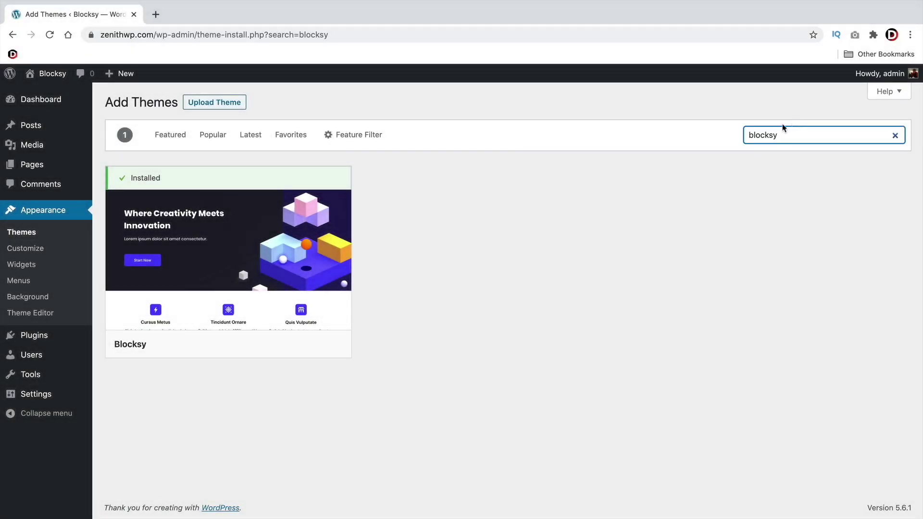
mouse_move(248, 250)
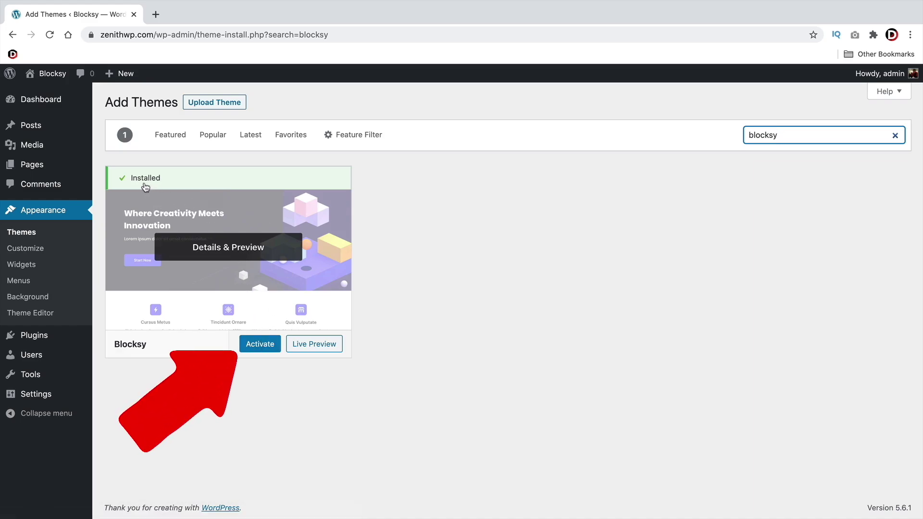
left_click(260, 344)
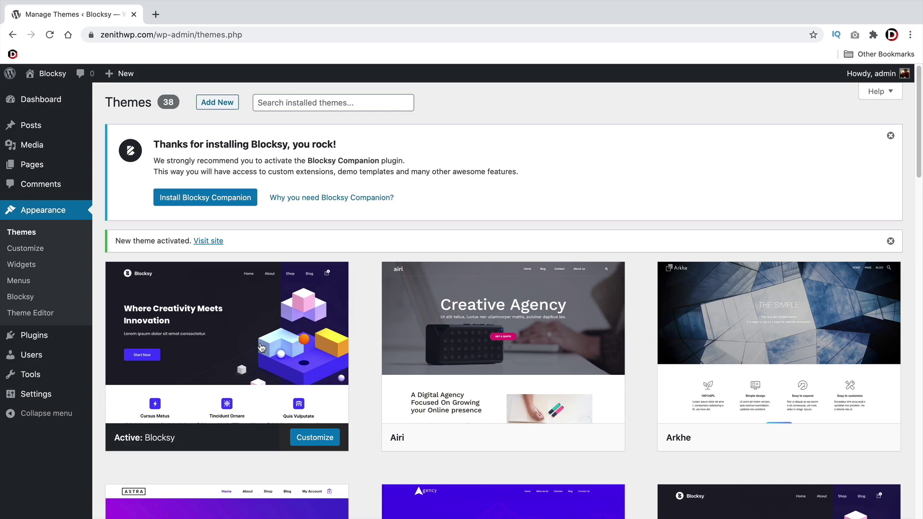
mouse_move(264, 344)
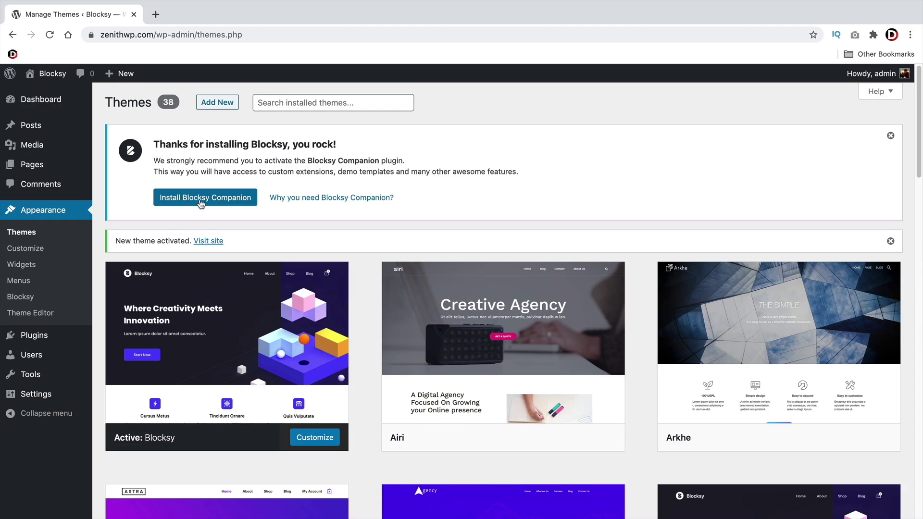
Install the Blocksy Companion plugin from the notice and skip the update-notifications opt-in
left_click(202, 203)
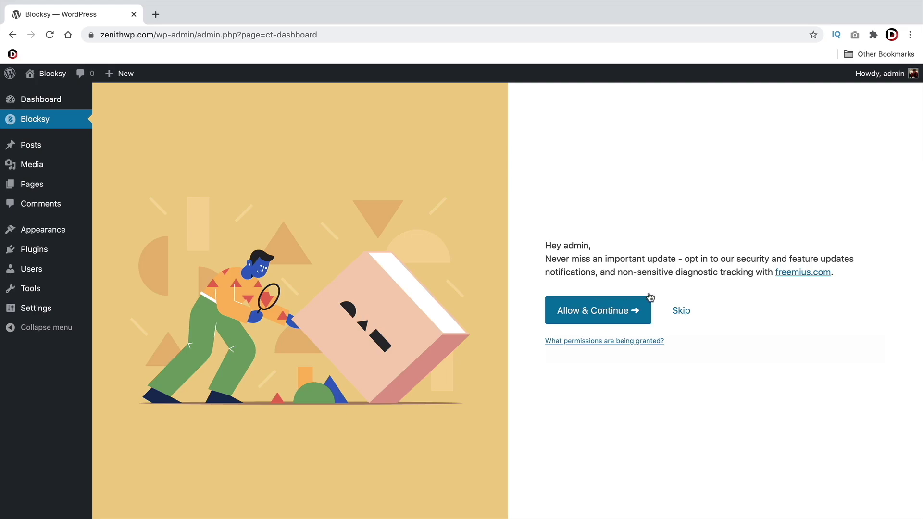
left_click(689, 315)
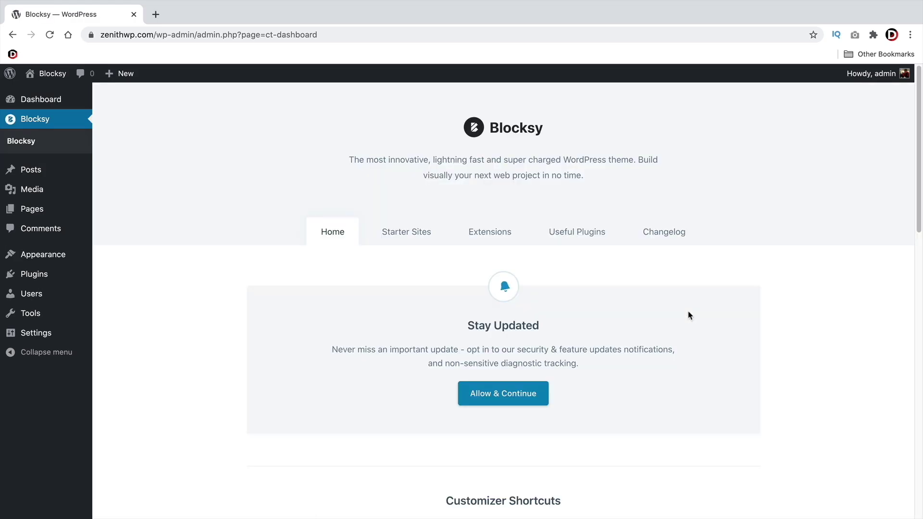
In Starter Sites, scroll down to Modern Shop and start its import
left_click(409, 243)
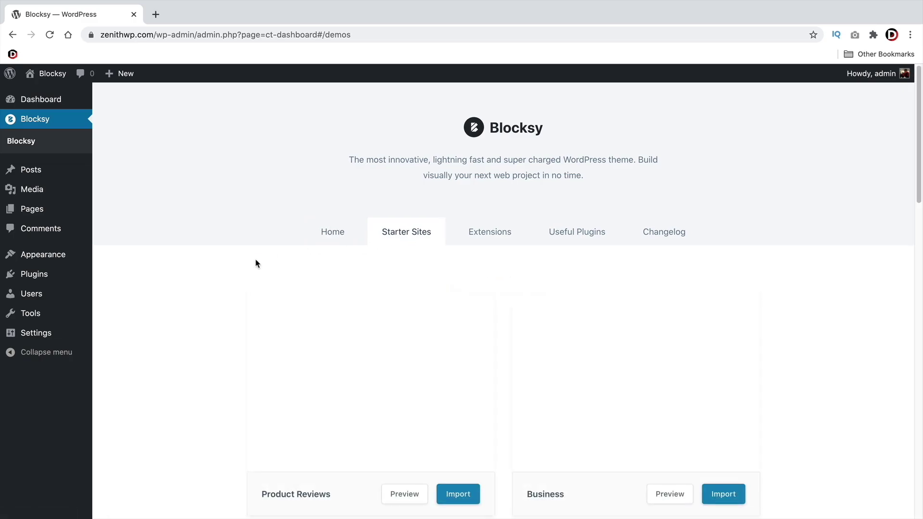
scroll(255, 259, "down", 2)
scroll(178, 282, "down", 4)
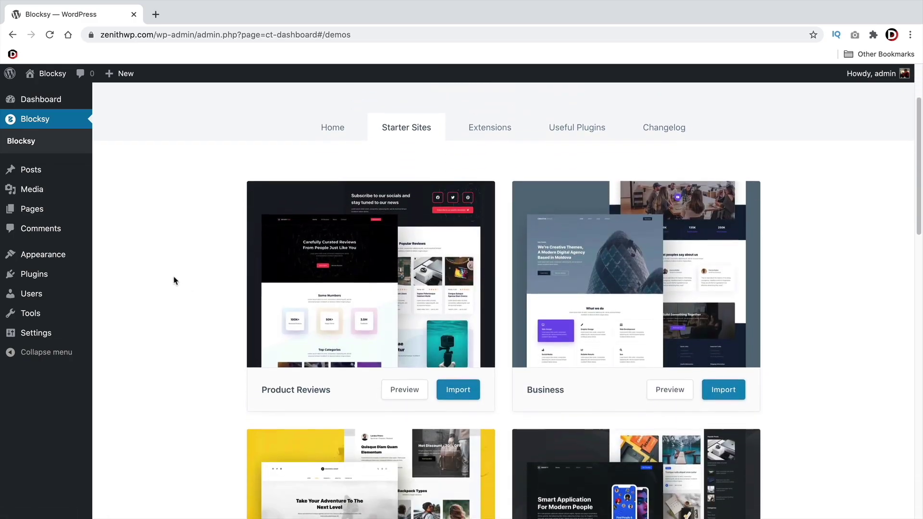
mouse_move(319, 227)
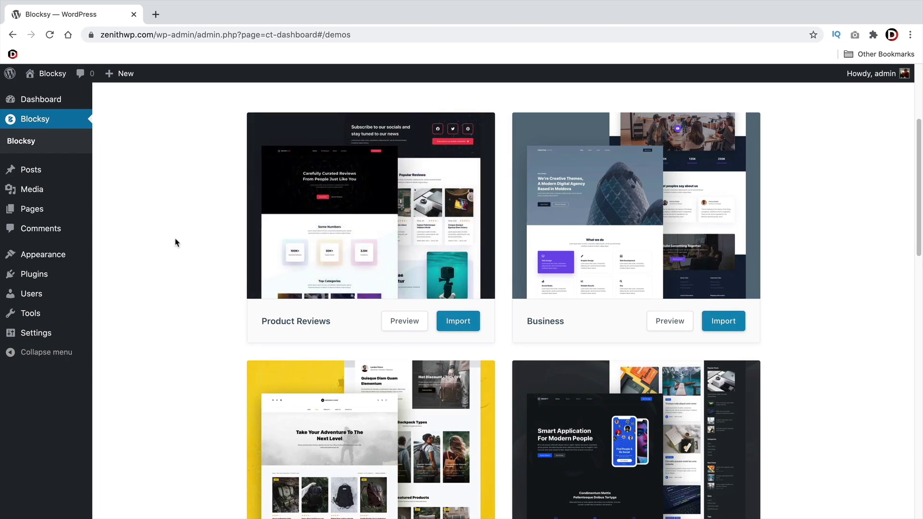
scroll(178, 239, "down", 6)
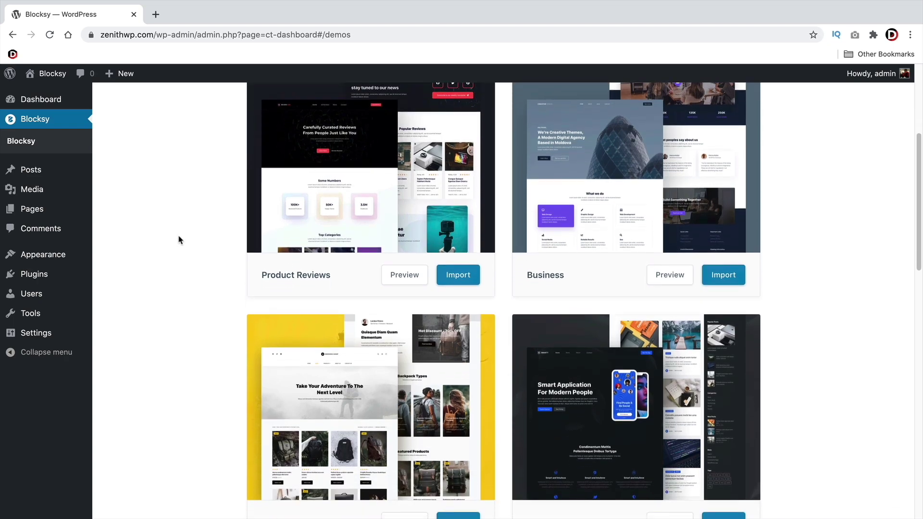
mouse_move(336, 337)
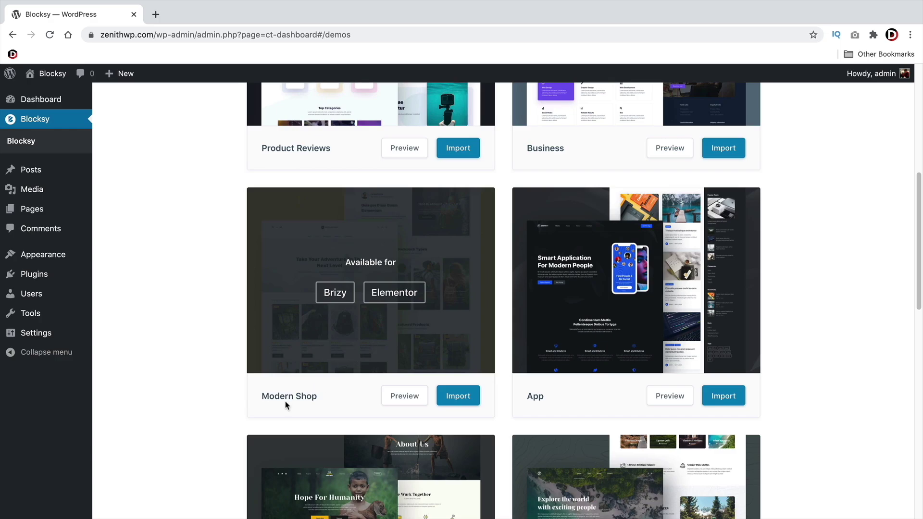
left_click_drag(332, 399, 303, 393)
left_click(261, 393)
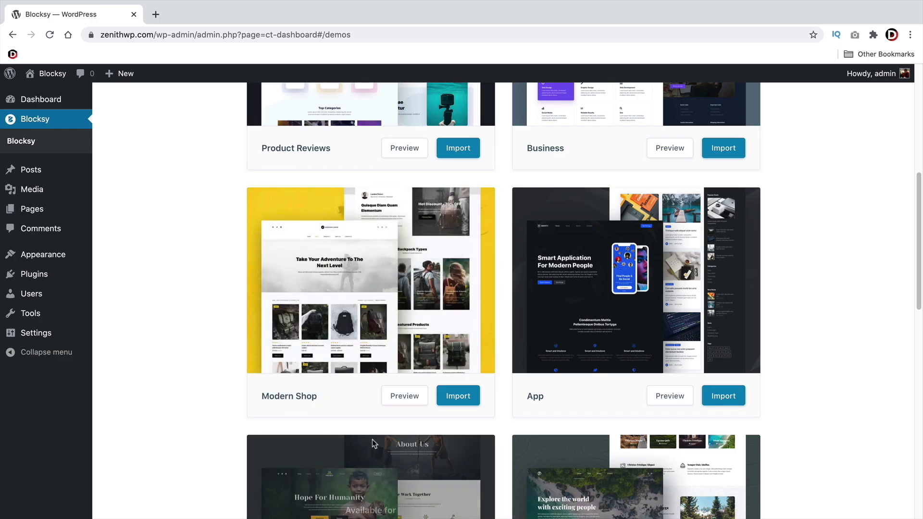
left_click(456, 397)
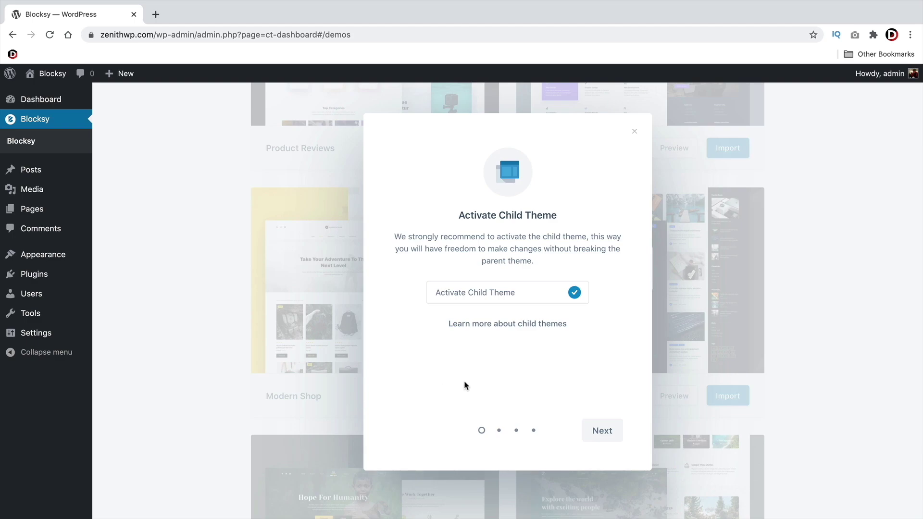
Turn off child theme activation and choose Elementor as the page builder
left_click(576, 295)
left_click(602, 432)
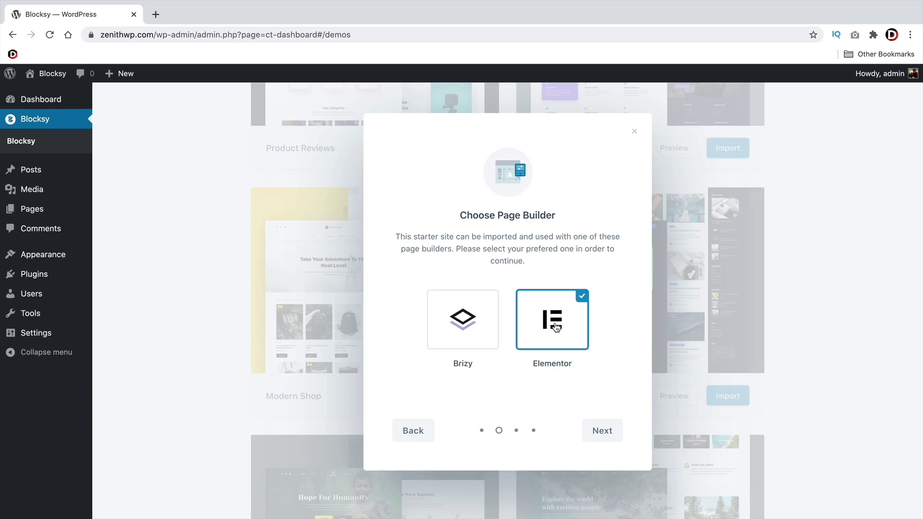
left_click(473, 332)
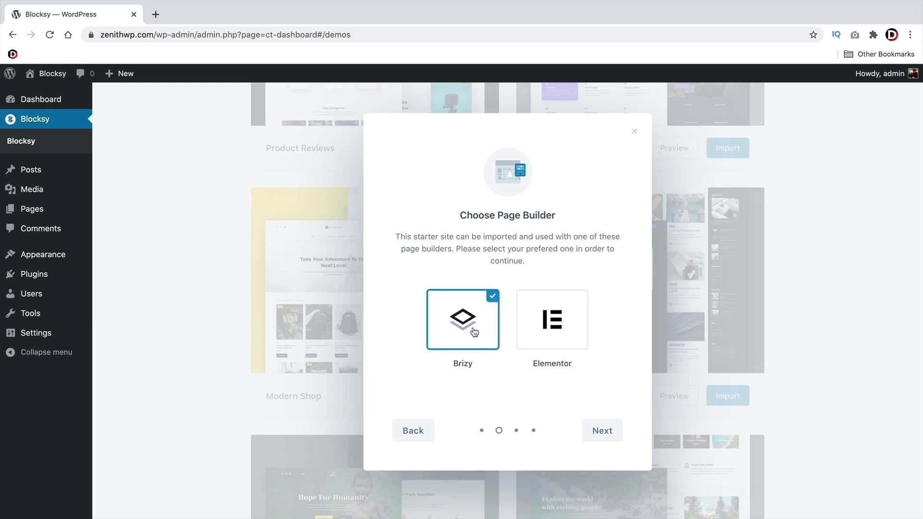
left_click(541, 323)
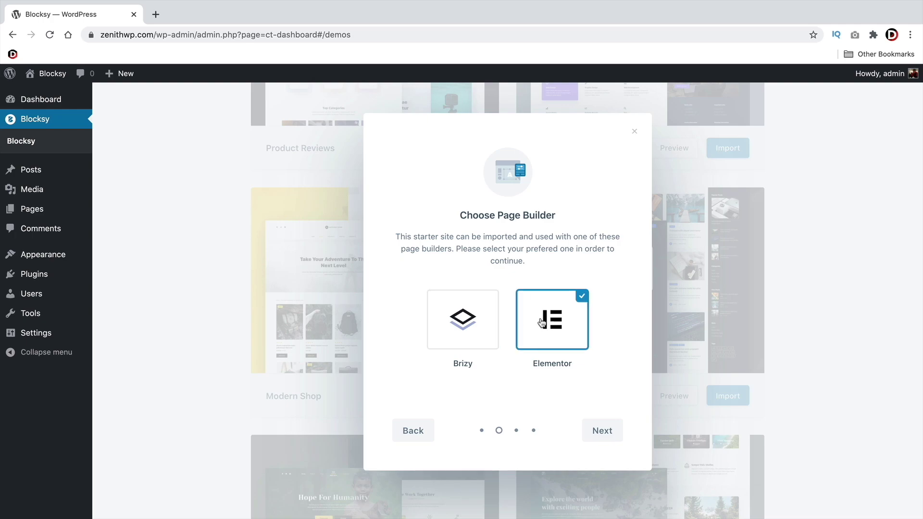
left_click(604, 432)
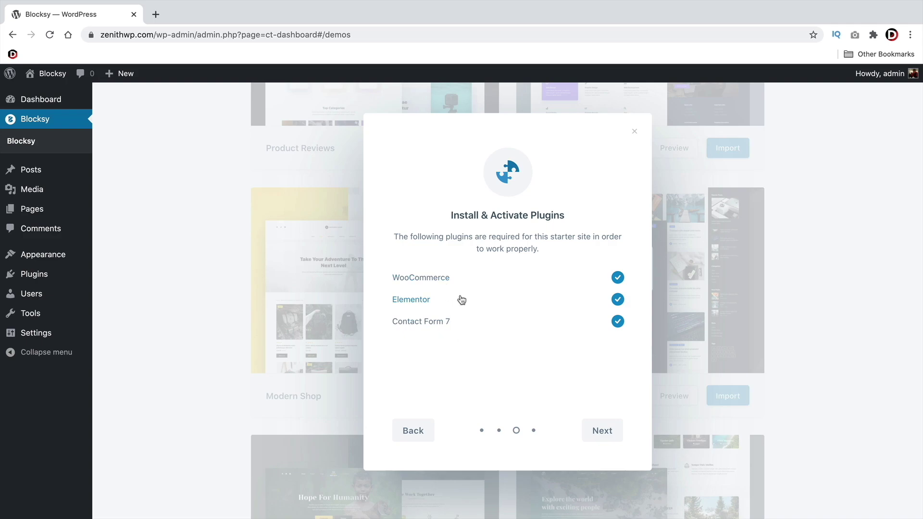
Install the Modern Shop content and open the finished site in a new tab
left_click(608, 433)
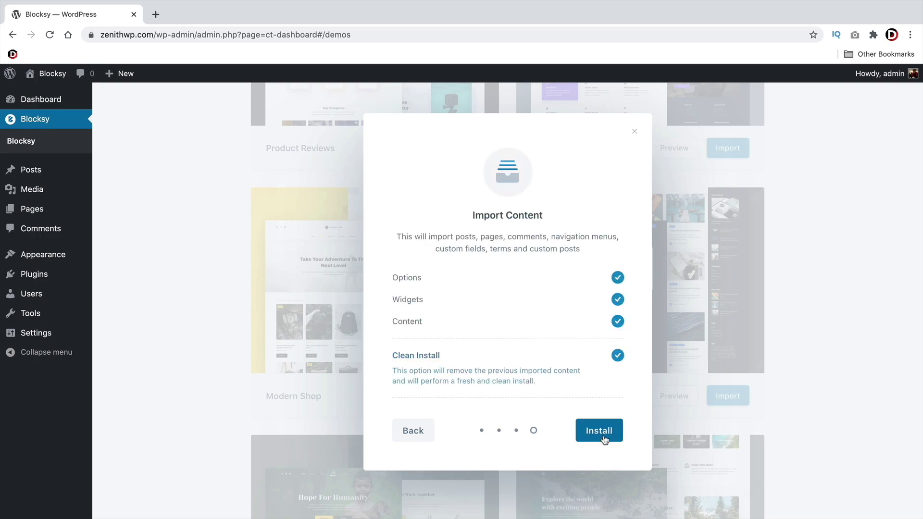
left_click(604, 435)
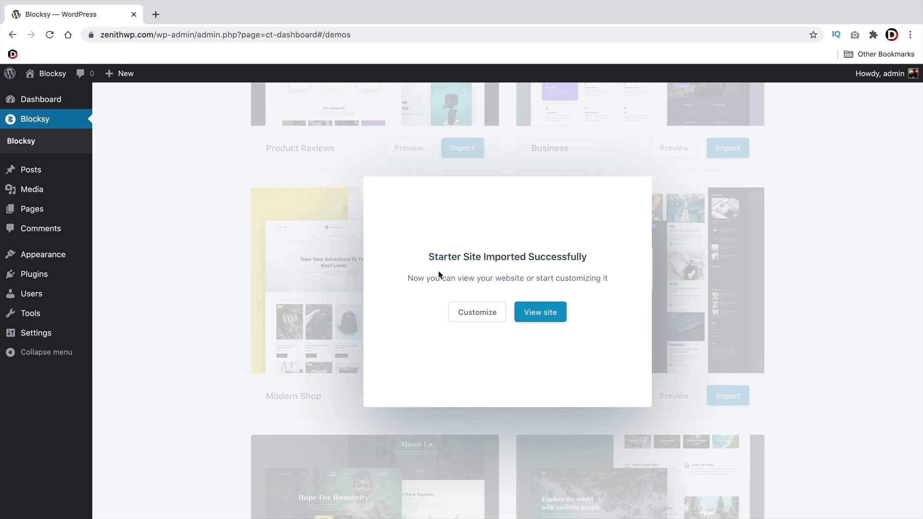
left_click(538, 317)
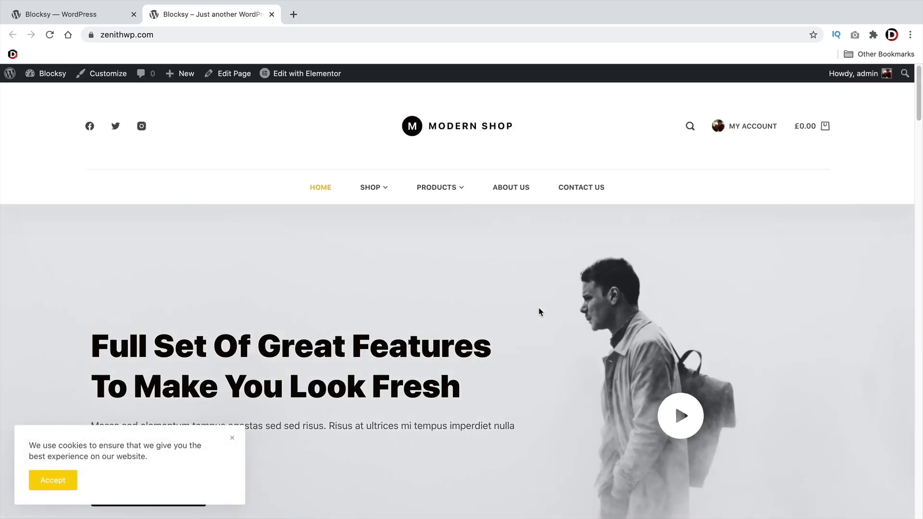
Scroll through the Modern Shop homepage, accepting the cookie notice along the way
scroll(539, 312, "down", 10)
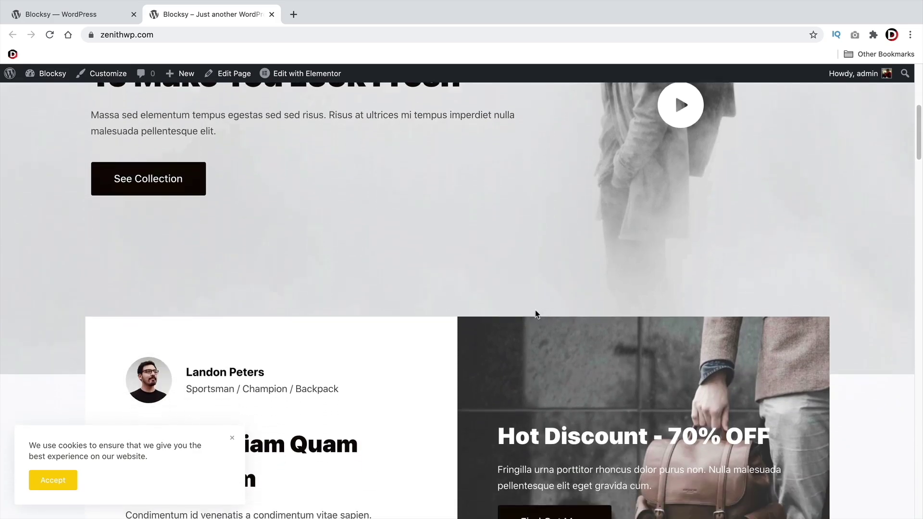
scroll(535, 313, "down", 10)
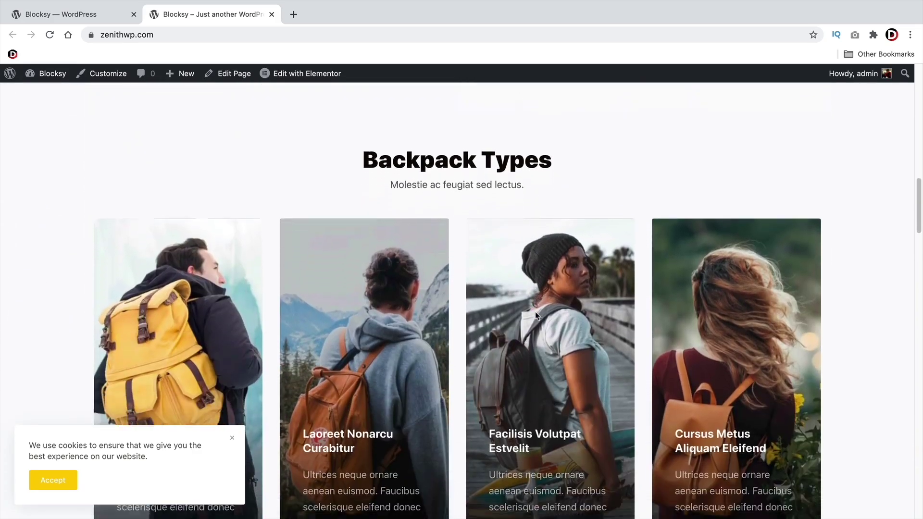
scroll(388, 351, "down", 5)
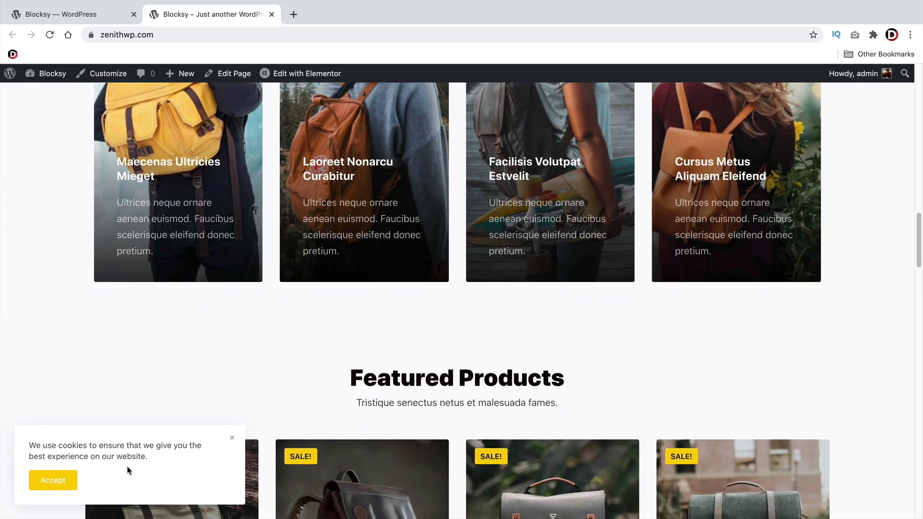
left_click(55, 480)
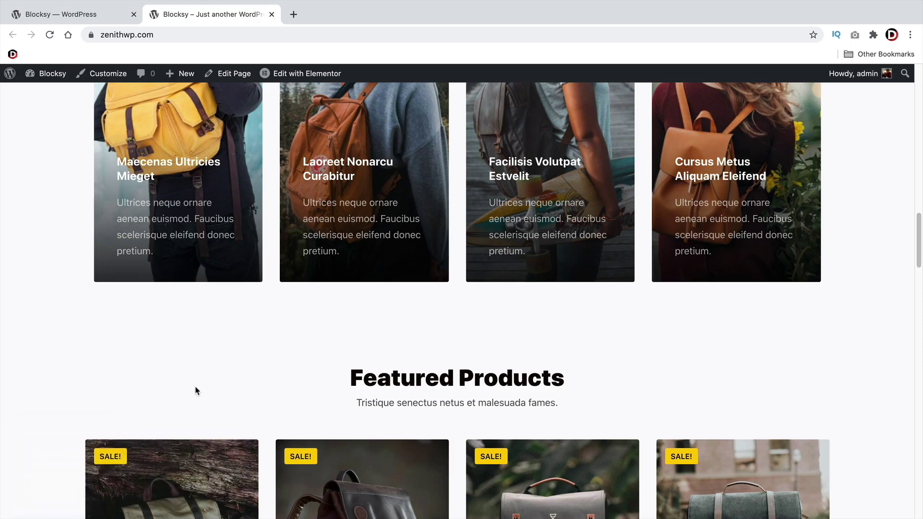
scroll(221, 380, "down", 2)
scroll(212, 381, "down", 5)
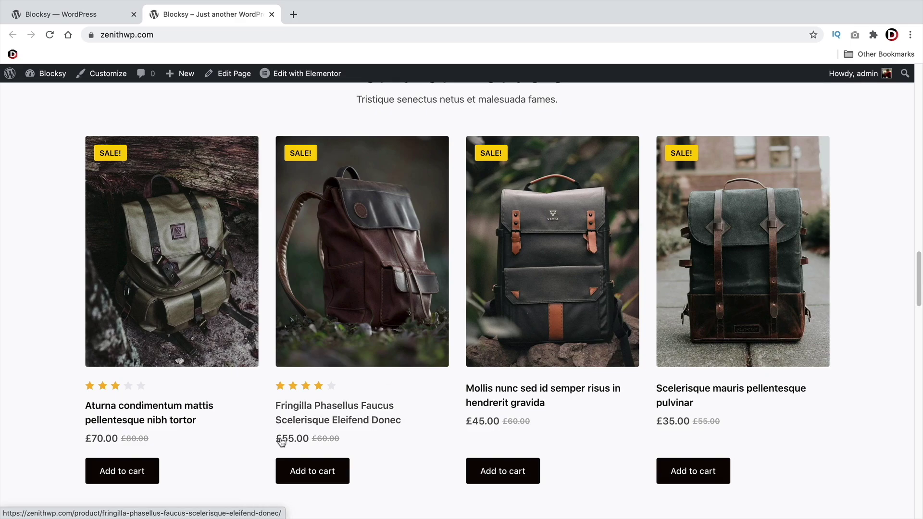
scroll(362, 413, "down", 10)
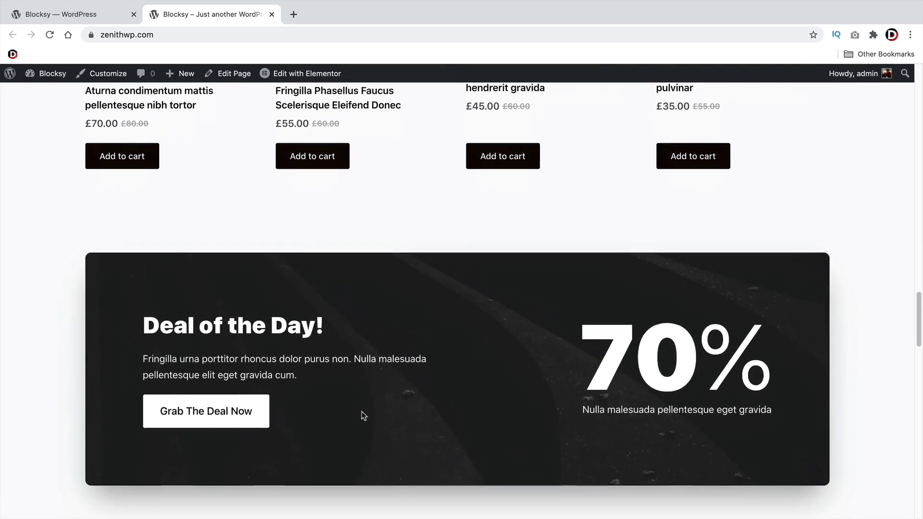
scroll(362, 414, "down", 13)
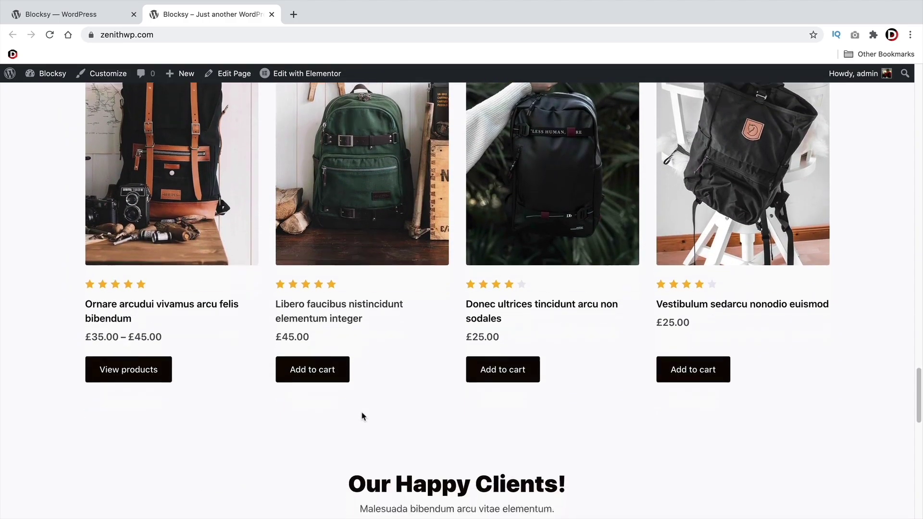
scroll(363, 415, "down", 11)
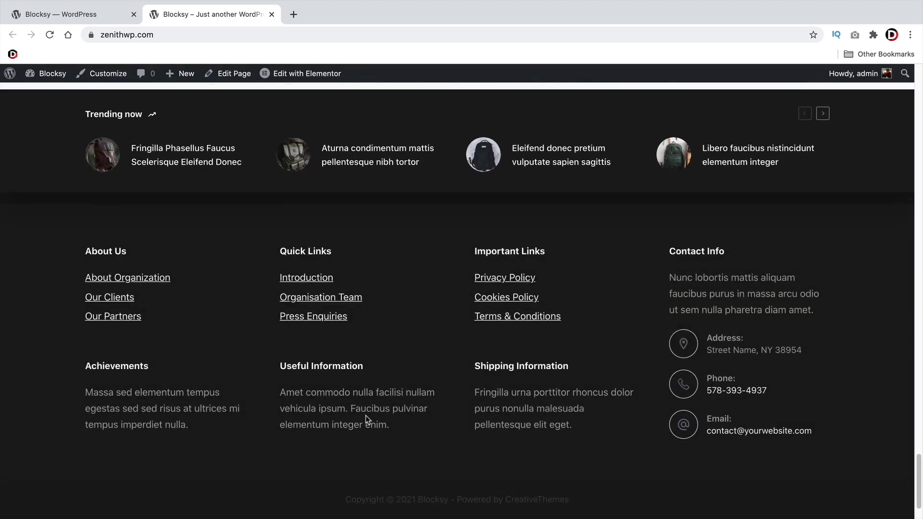
scroll(365, 418, "up", 20)
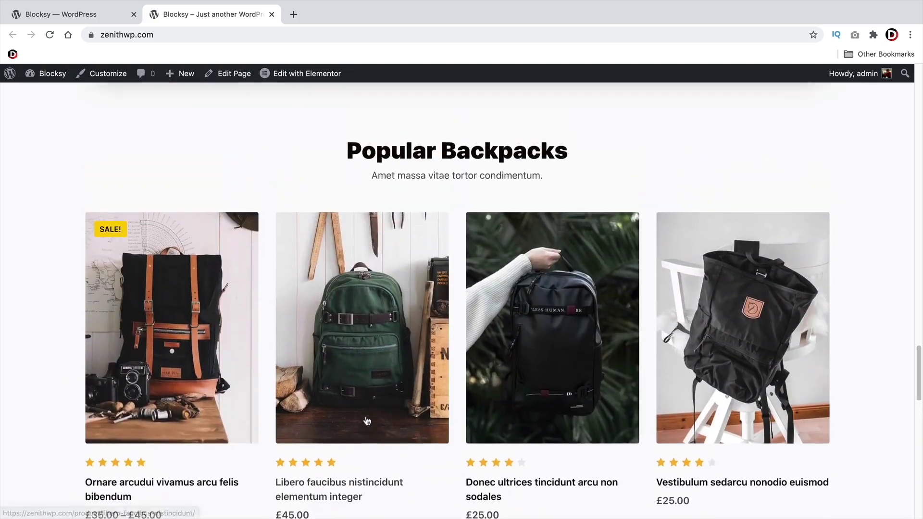
scroll(366, 418, "up", 20)
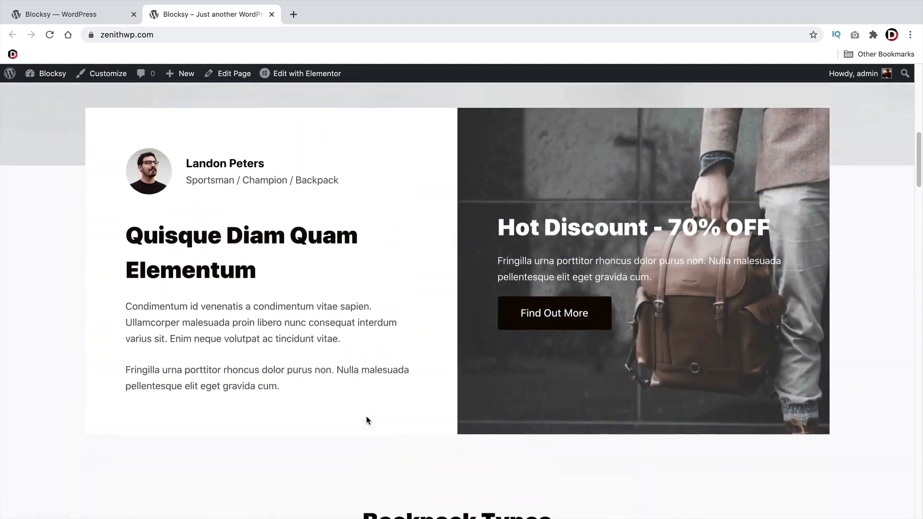
scroll(368, 420, "up", 4)
scroll(416, 403, "down", 2)
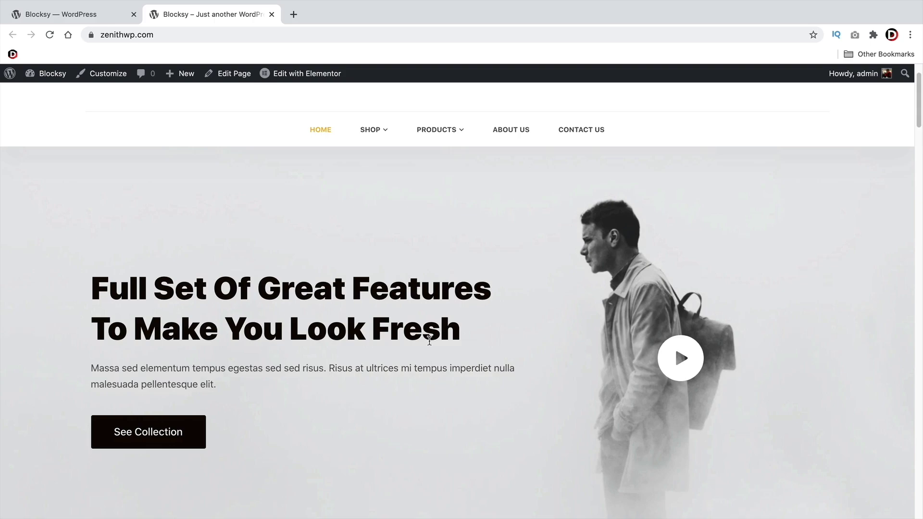
scroll(392, 210, "up", 2)
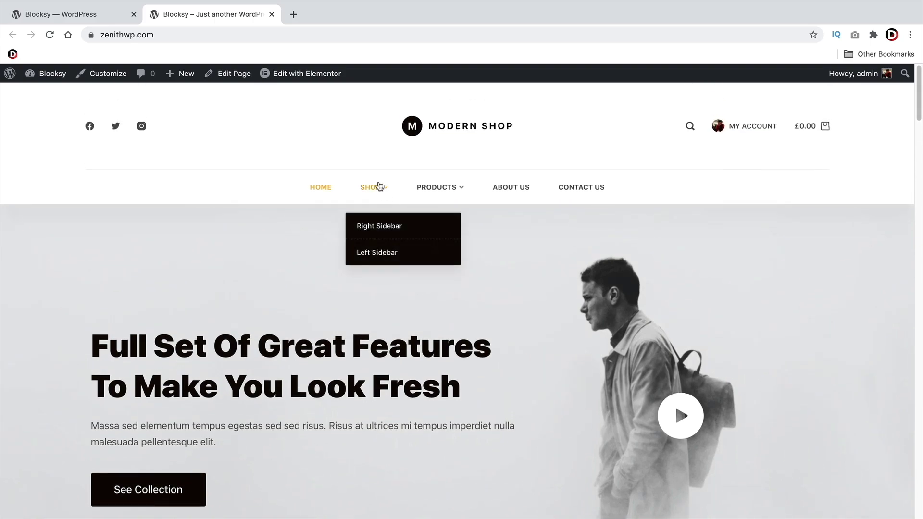
Open SHOP and scroll through the backpack product grid and back up
left_click(375, 191)
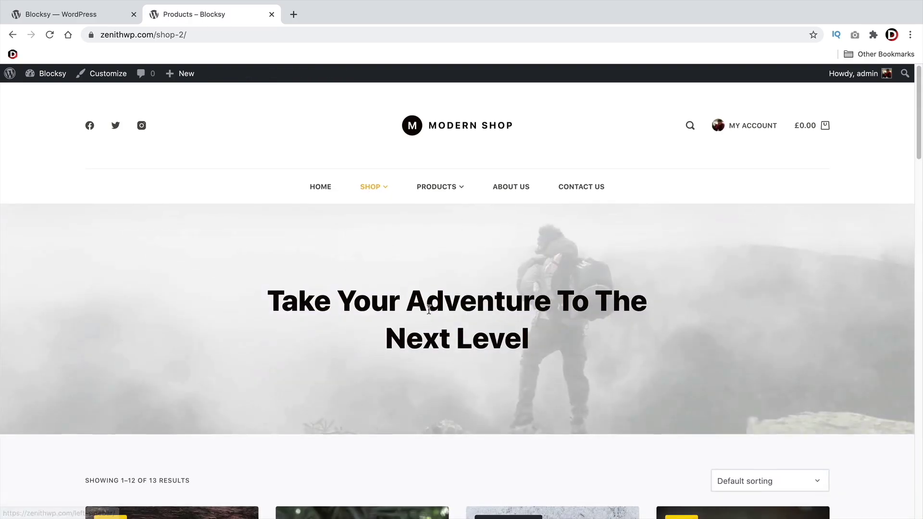
scroll(436, 305, "down", 2)
scroll(449, 303, "up", 2)
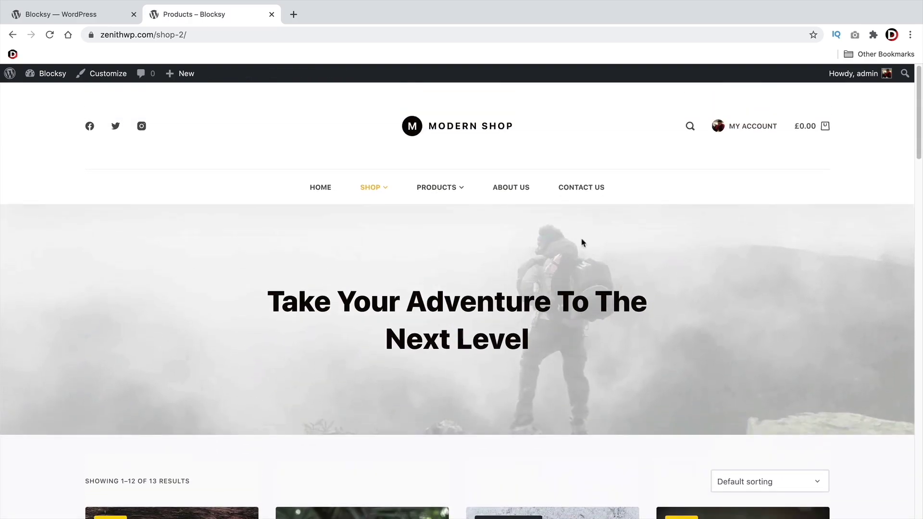
left_click_drag(551, 337, 270, 299)
left_click(271, 299)
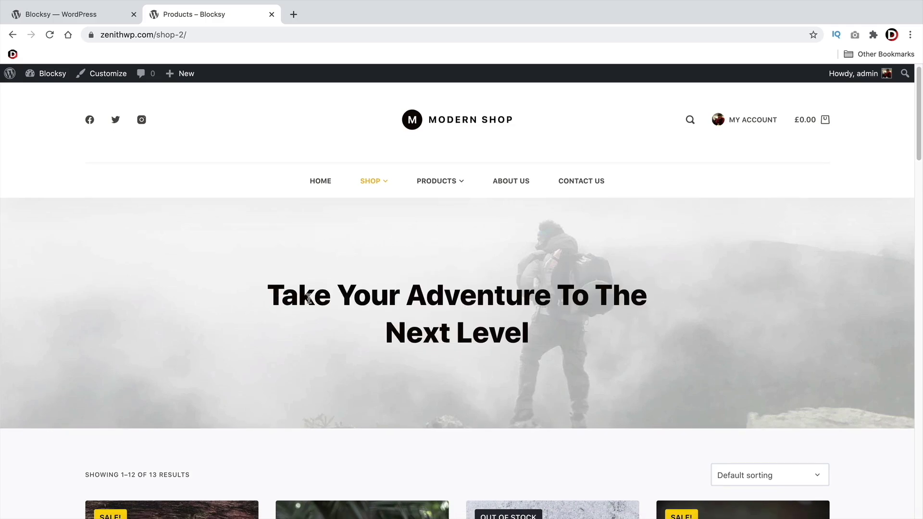
scroll(324, 294, "down", 6)
scroll(292, 249, "up", 4)
left_click_drag(293, 249, 449, 294)
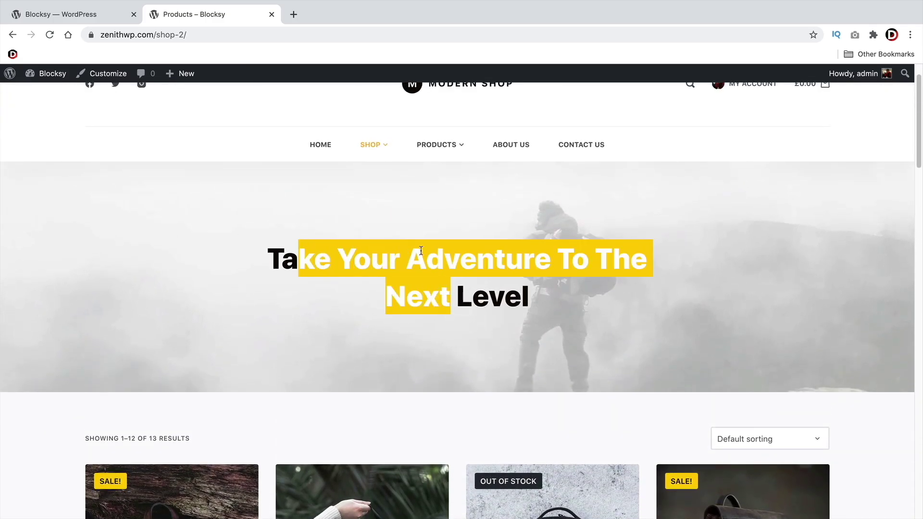
left_click(460, 290)
scroll(435, 277, "down", 7)
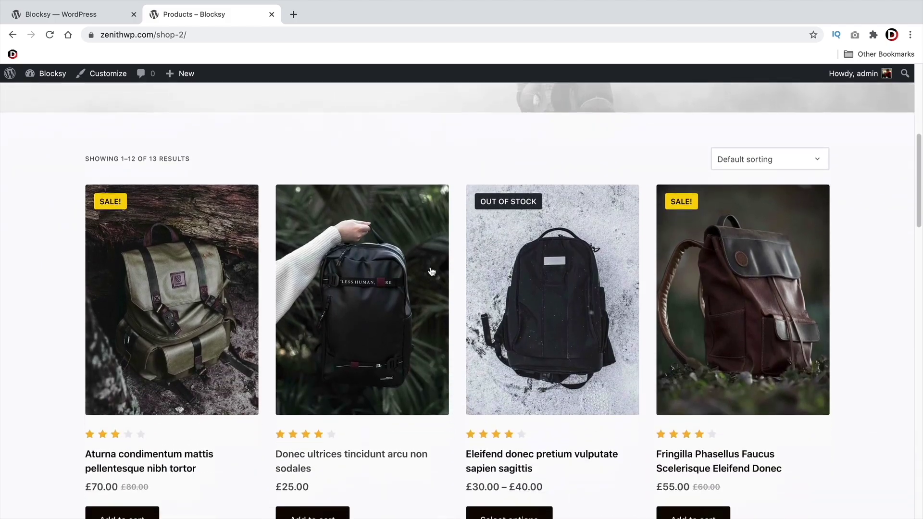
scroll(752, 303, "down", 4)
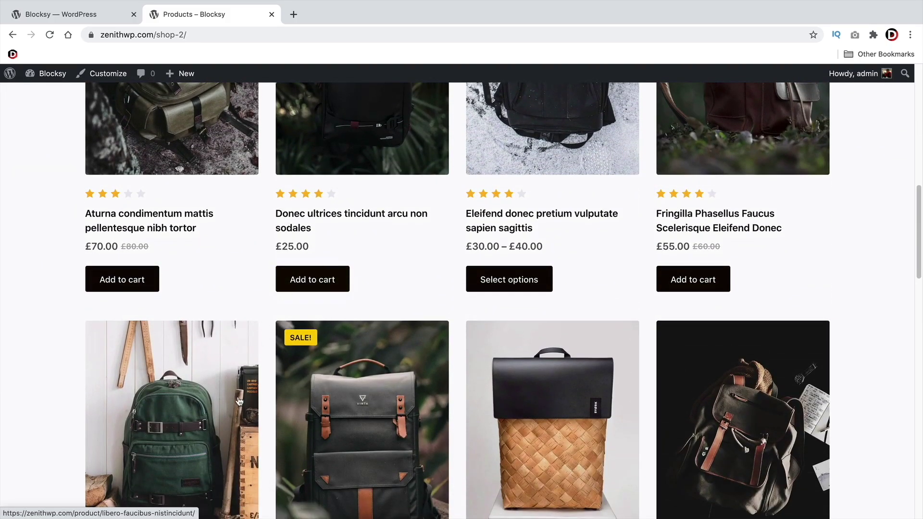
scroll(244, 397, "down", 5)
scroll(244, 398, "up", 15)
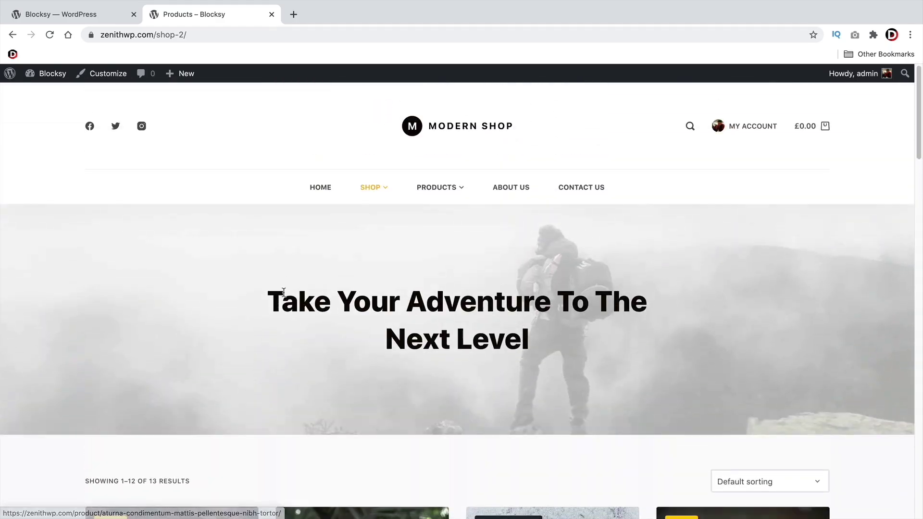
View the Right Sidebar and Left Sidebar shop layouts from the SHOP menu
mouse_move(372, 211)
left_click(373, 229)
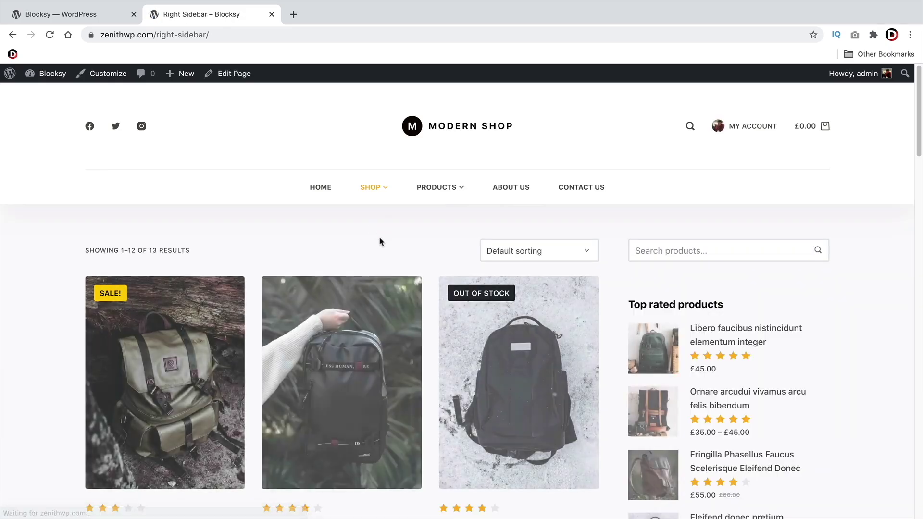
mouse_move(374, 188)
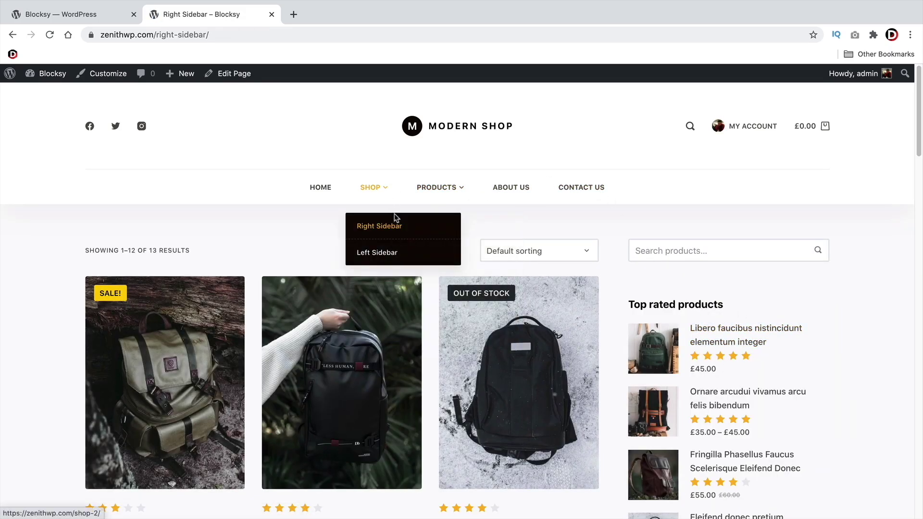
left_click(392, 256)
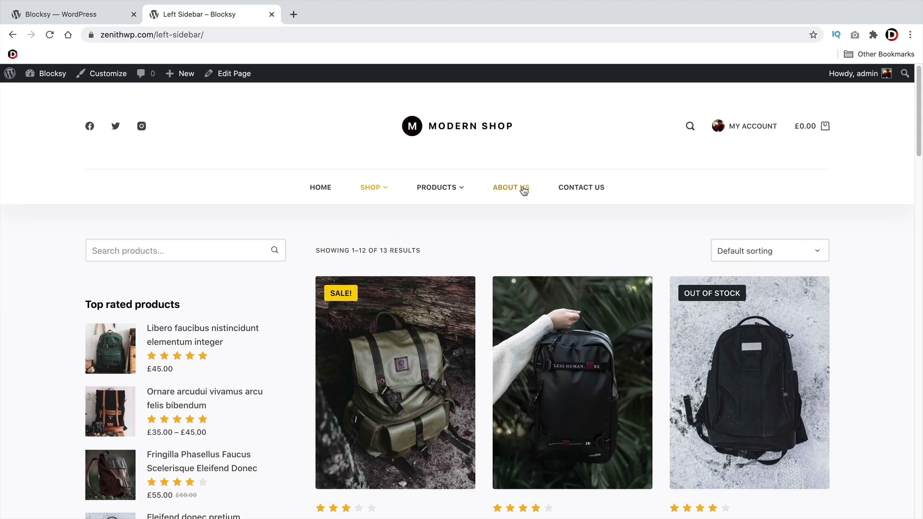
Open the About Us page and scroll through its content
left_click(524, 190)
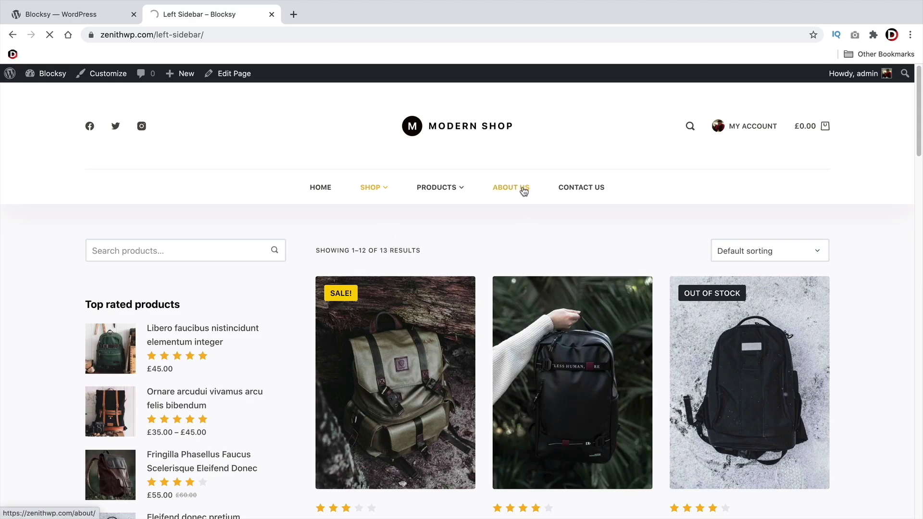
scroll(529, 272, "down", 5)
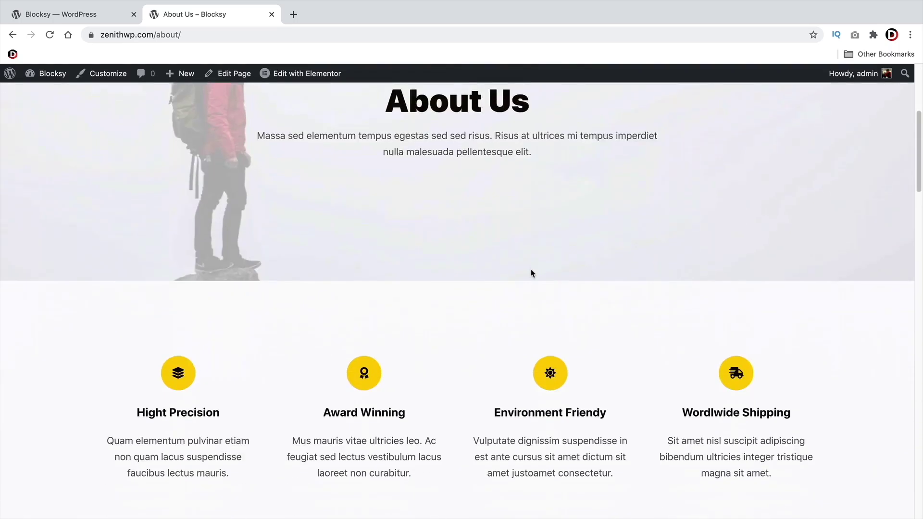
scroll(530, 273, "down", 14)
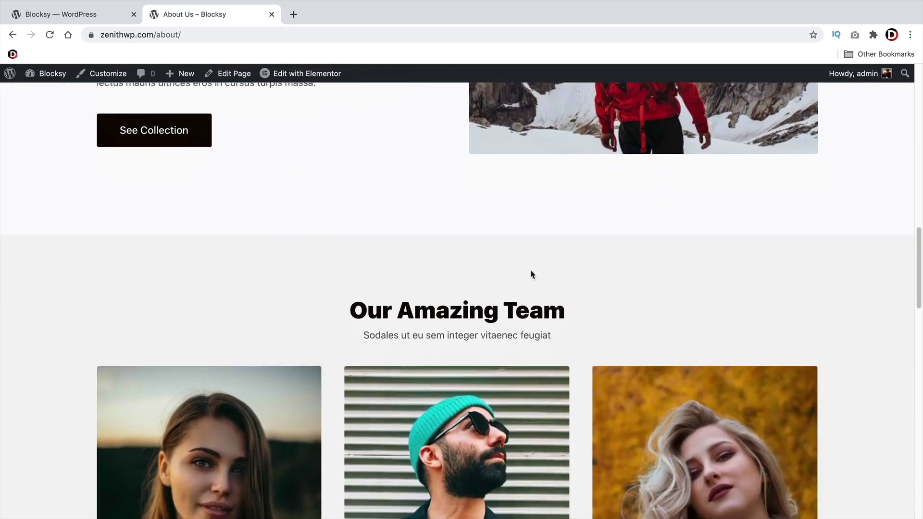
scroll(531, 273, "down", 15)
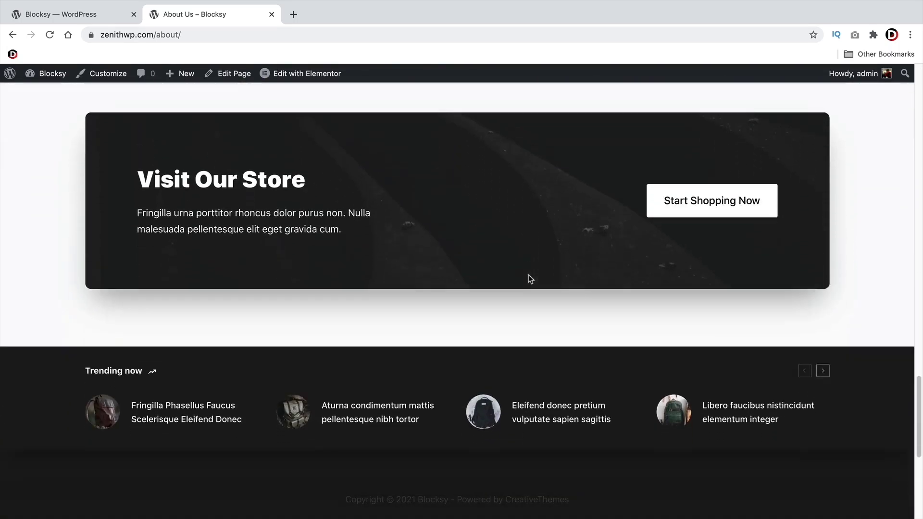
scroll(530, 281, "down", 3)
scroll(531, 285, "up", 20)
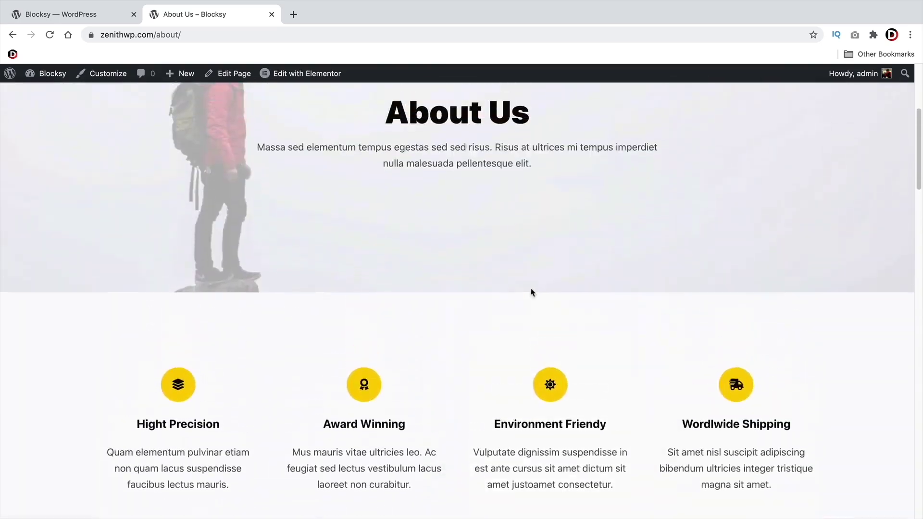
scroll(530, 292, "up", 5)
Open Contact Us and try the name, e-mail, subject and message fields
left_click(579, 189)
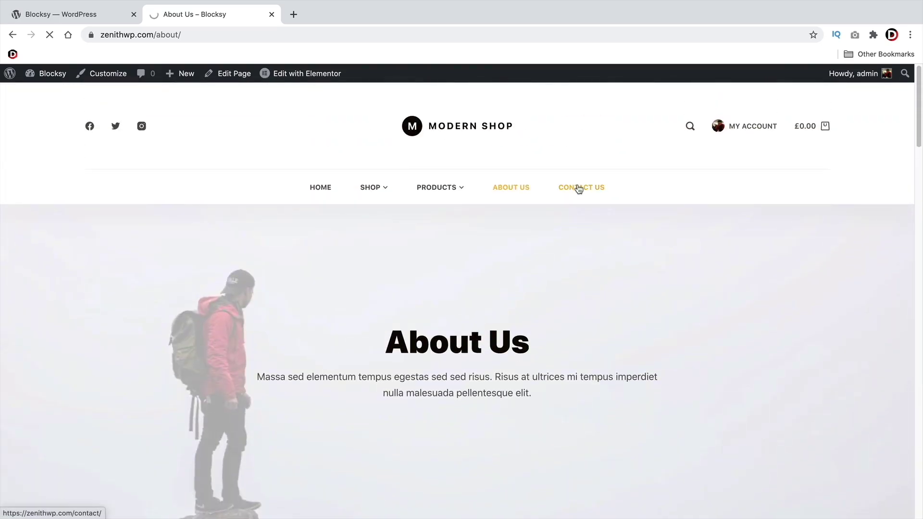
scroll(552, 241, "down", 10)
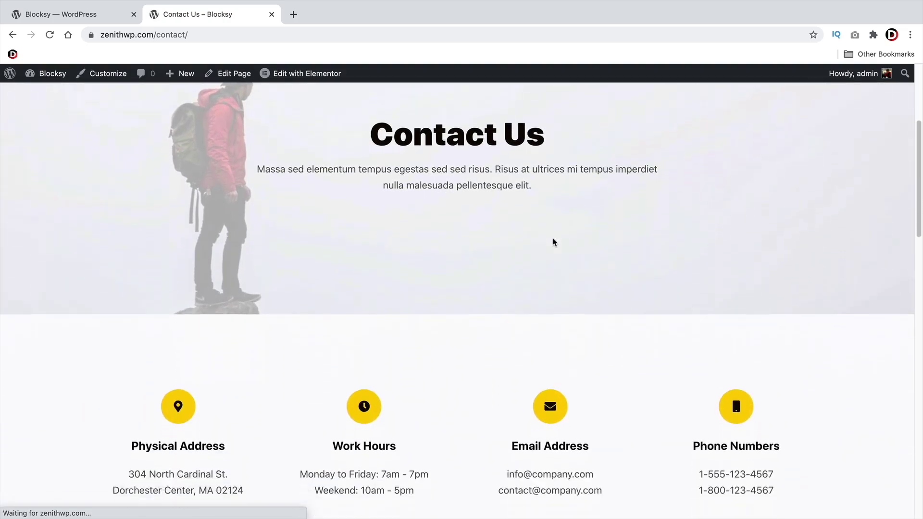
scroll(552, 241, "down", 4)
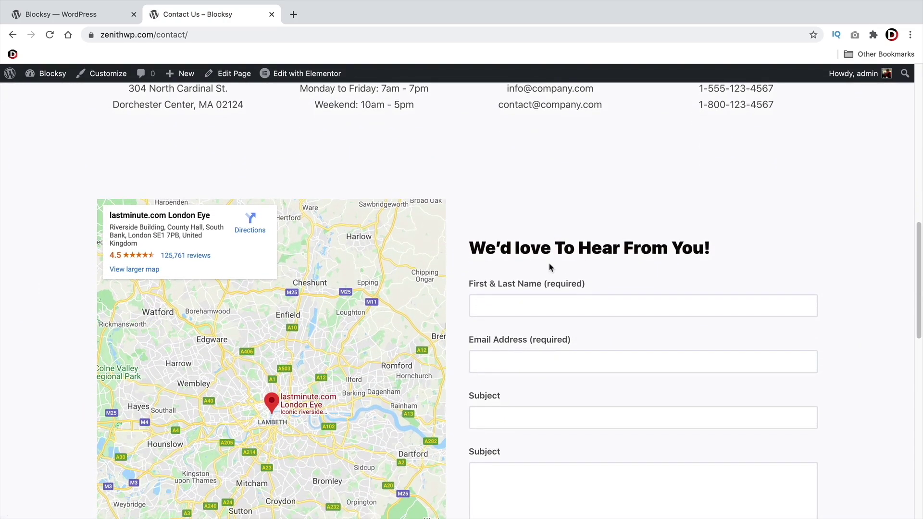
left_click(518, 191)
left_click(534, 244)
left_click(564, 306)
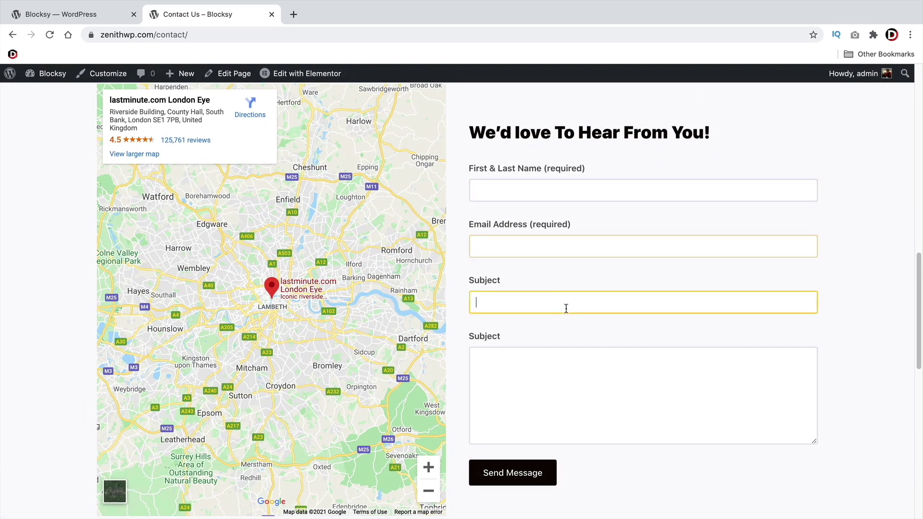
left_click(609, 368)
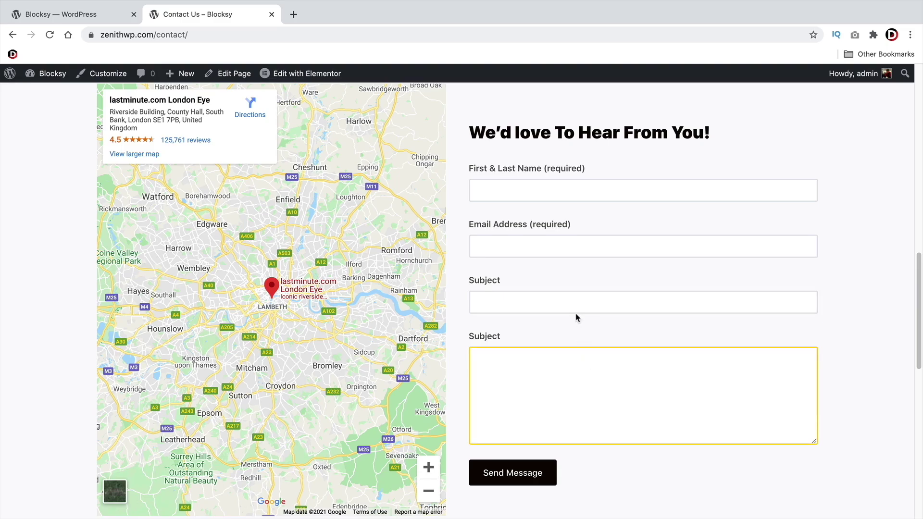
scroll(577, 317, "up", 15)
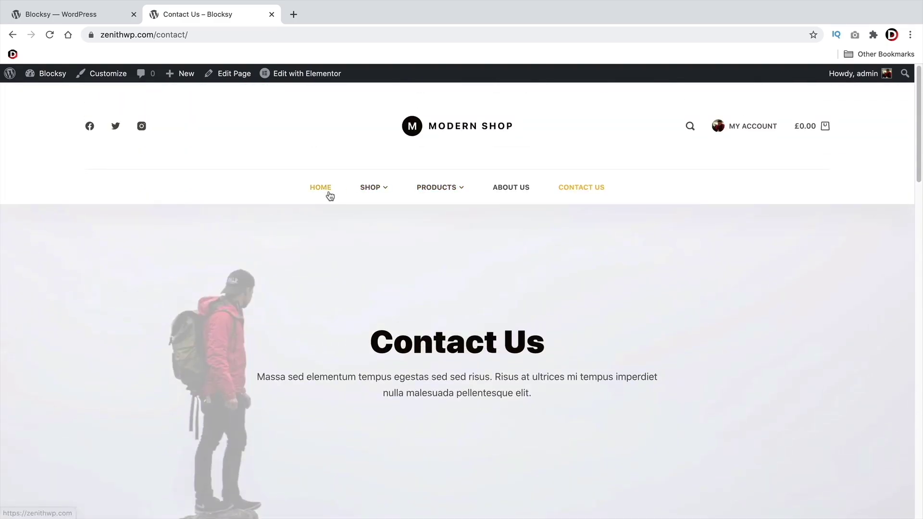
Go to the Modern Shop Home page from the site menu and open it in Elementor
left_click(329, 194)
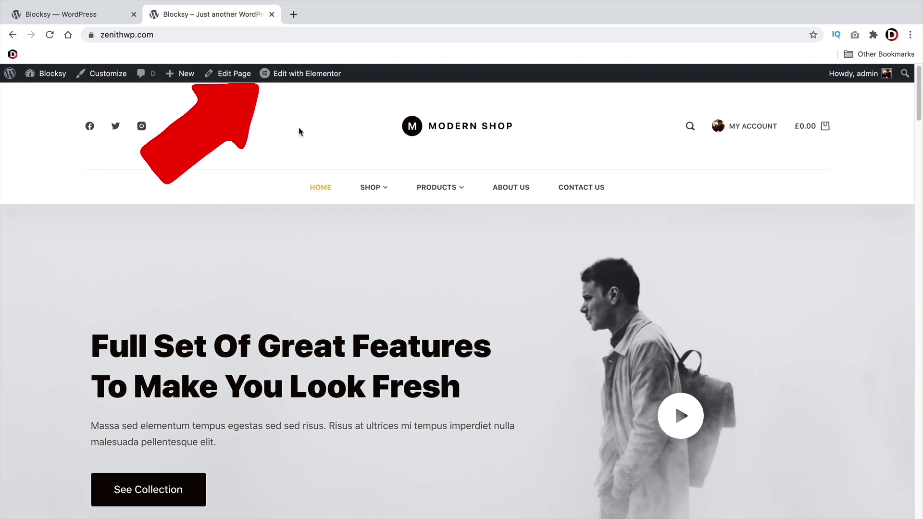
left_click(308, 79)
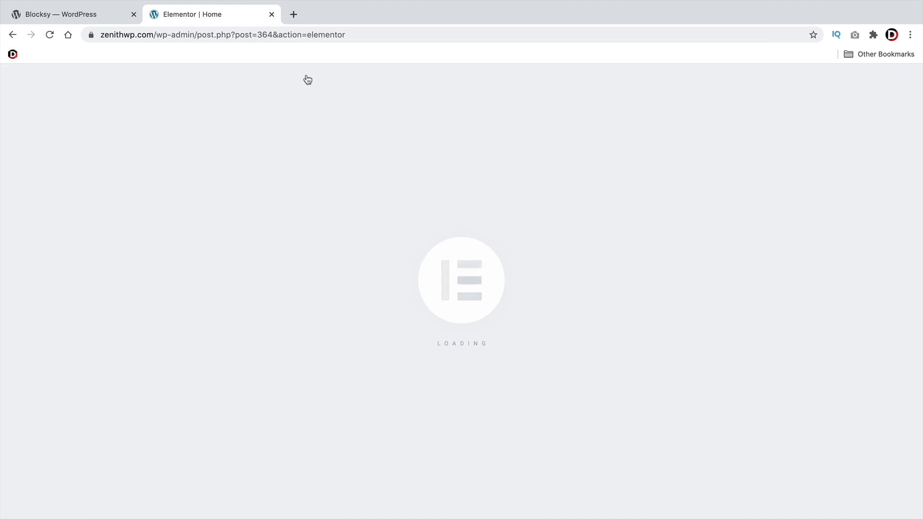
Replace the hero heading with 'Whatever we want to change! This text!'
scroll(382, 281, "down", 3)
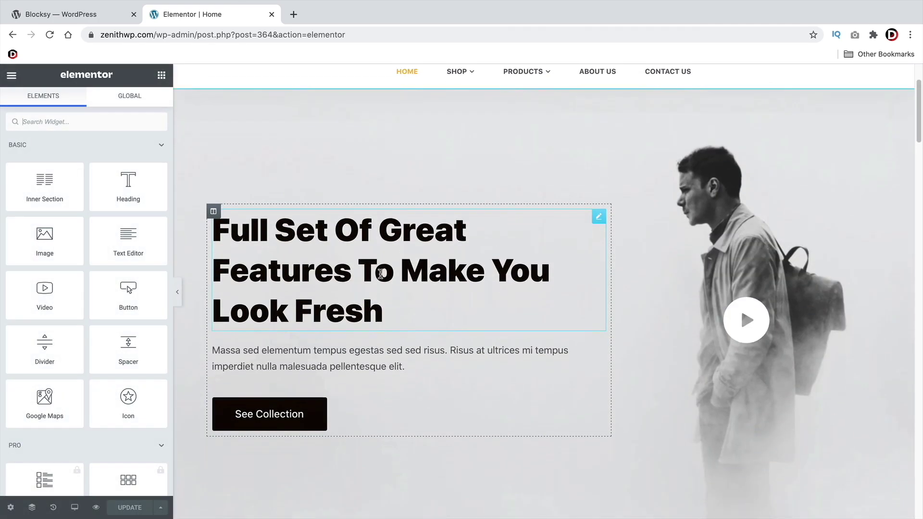
left_click(341, 262)
key("Return")
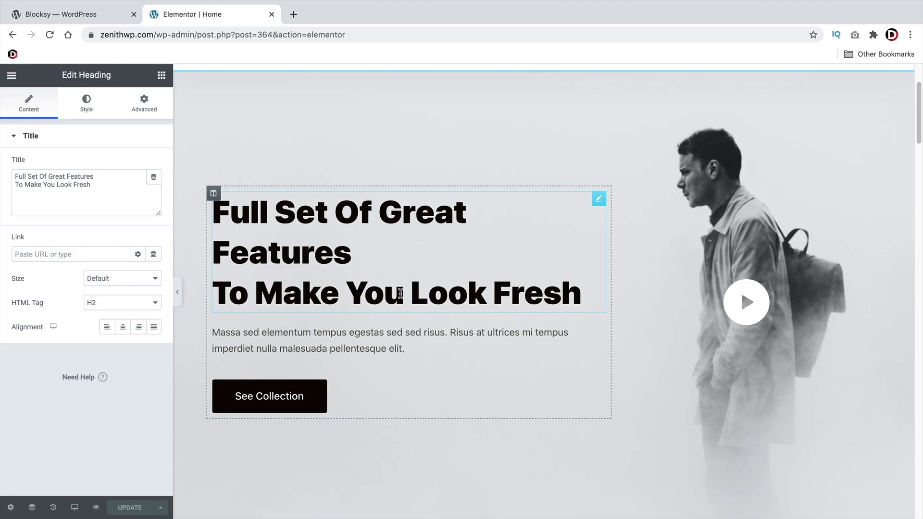
left_click_drag(569, 291, 213, 207)
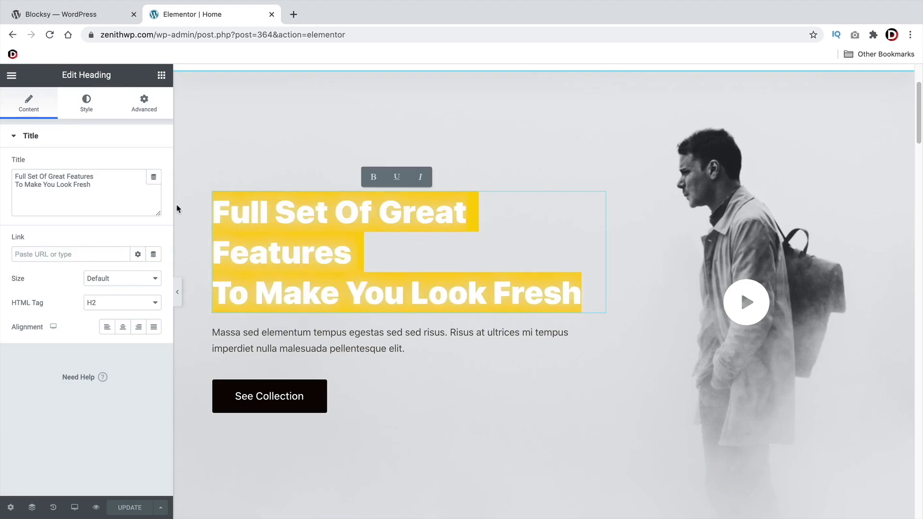
type("Whatev")
type("er we wa")
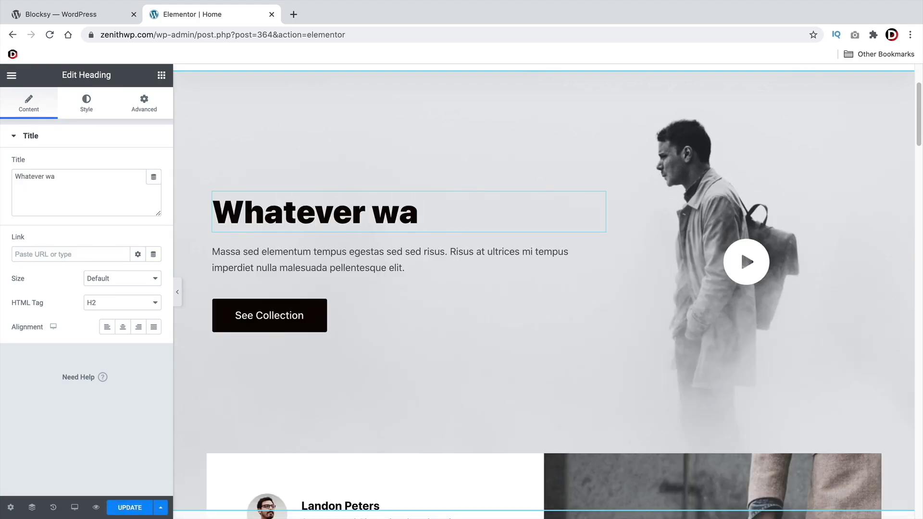
key("BackSpace")
type("e want to change")
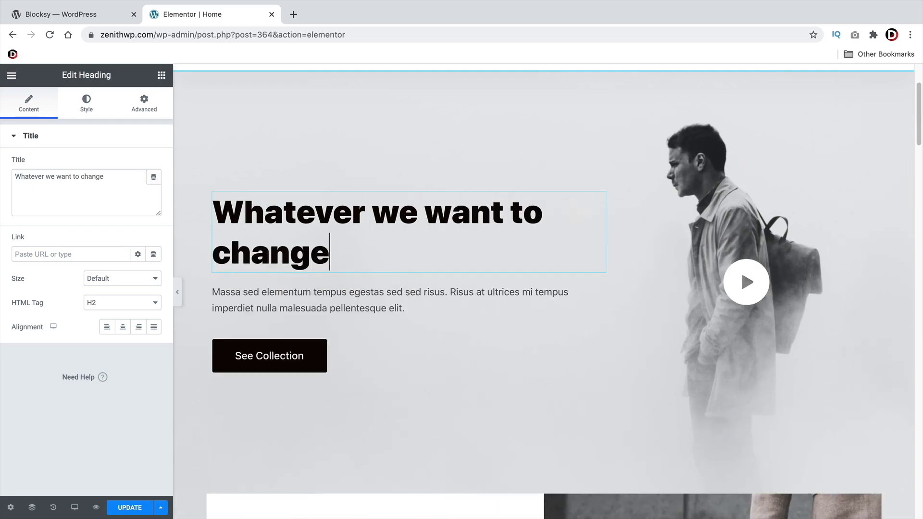
type("! This tex")
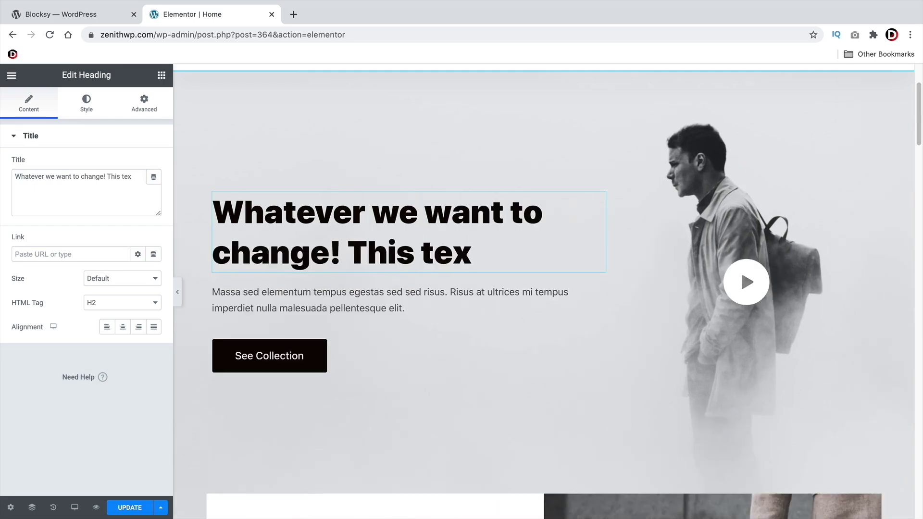
type("t!")
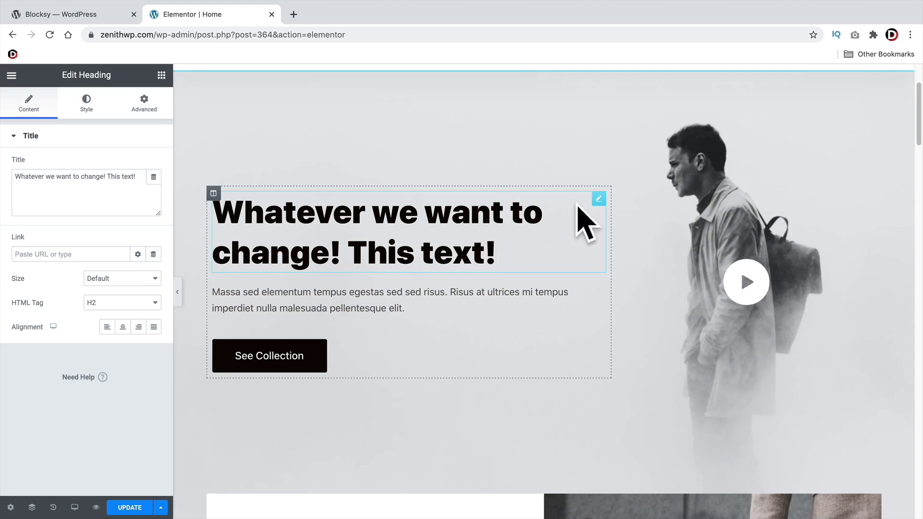
right_click(248, 144)
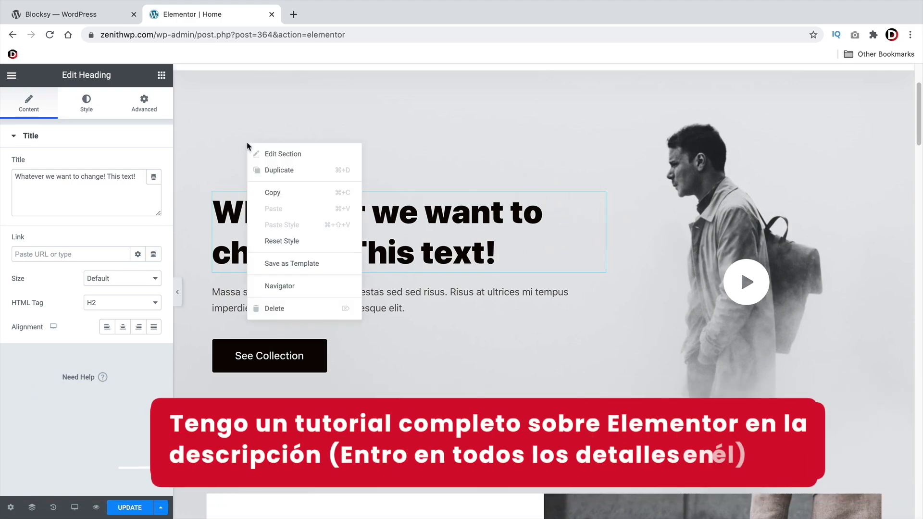
Remove the hero section's background image and give it a solid green #12DEB3 background
left_click(282, 154)
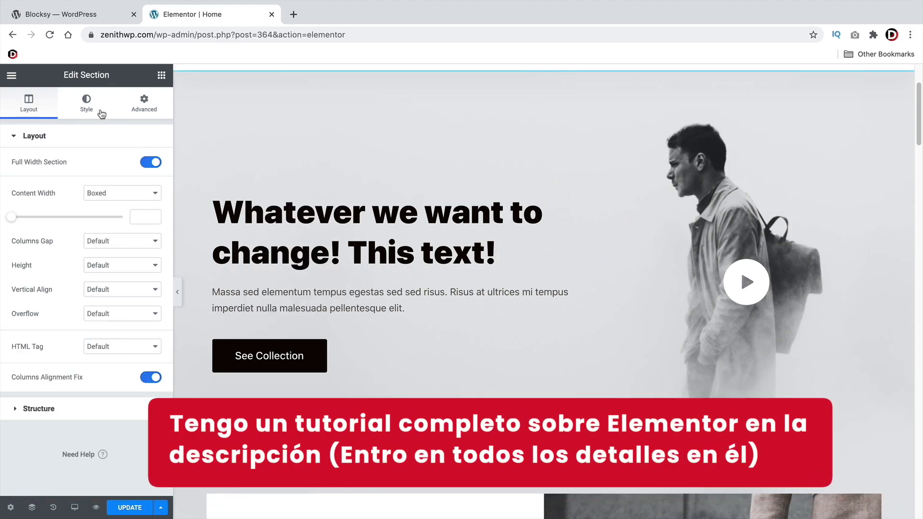
left_click(87, 102)
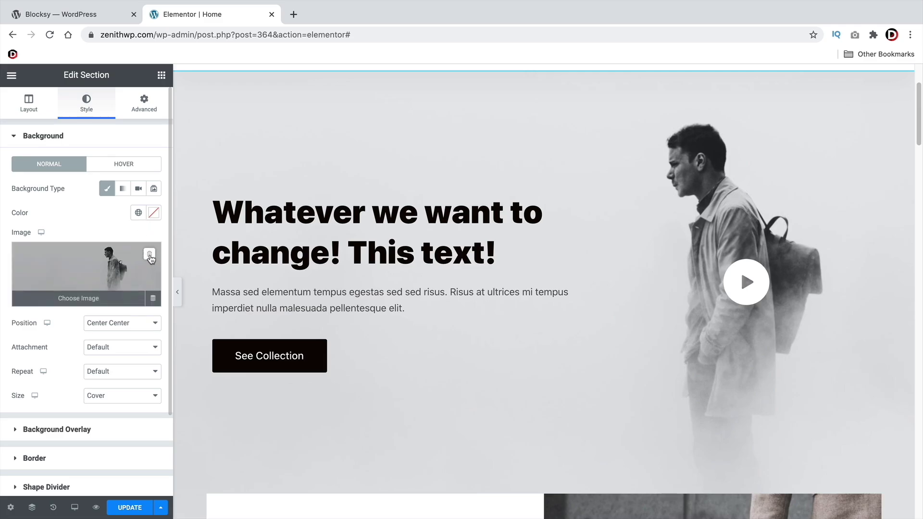
left_click(149, 255)
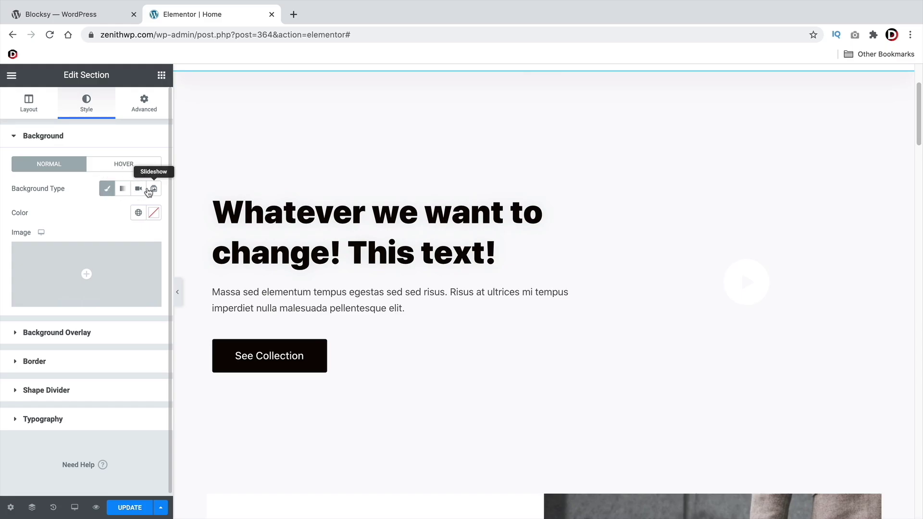
left_click(153, 212)
left_click_drag(136, 278, 143, 269)
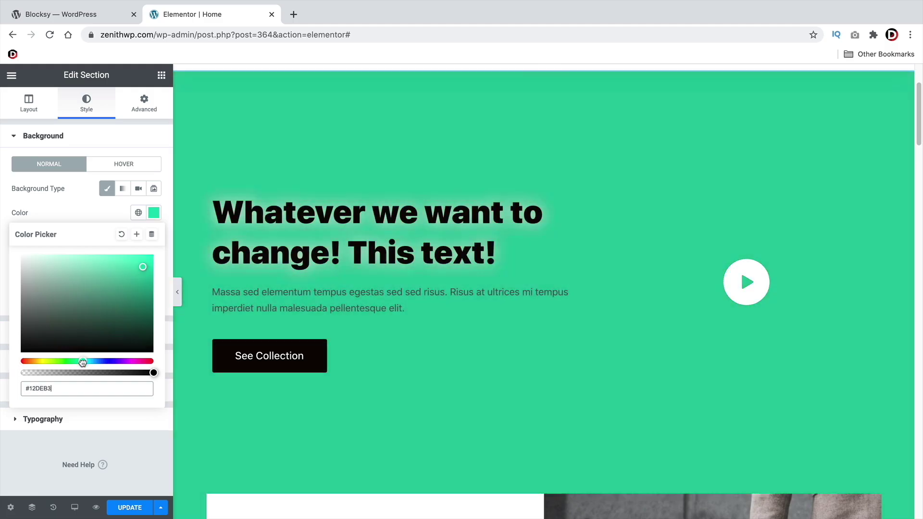
left_click(82, 361)
scroll(431, 269, "up", 3)
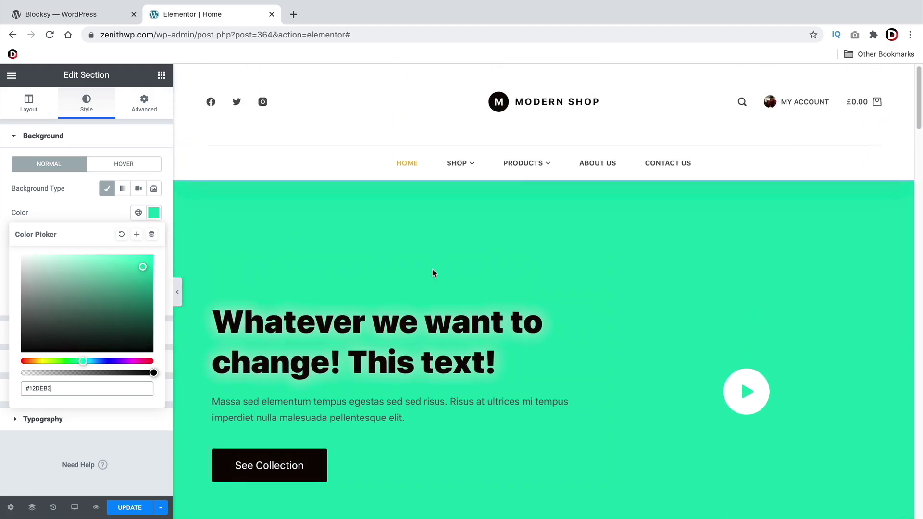
scroll(439, 366, "down", 1)
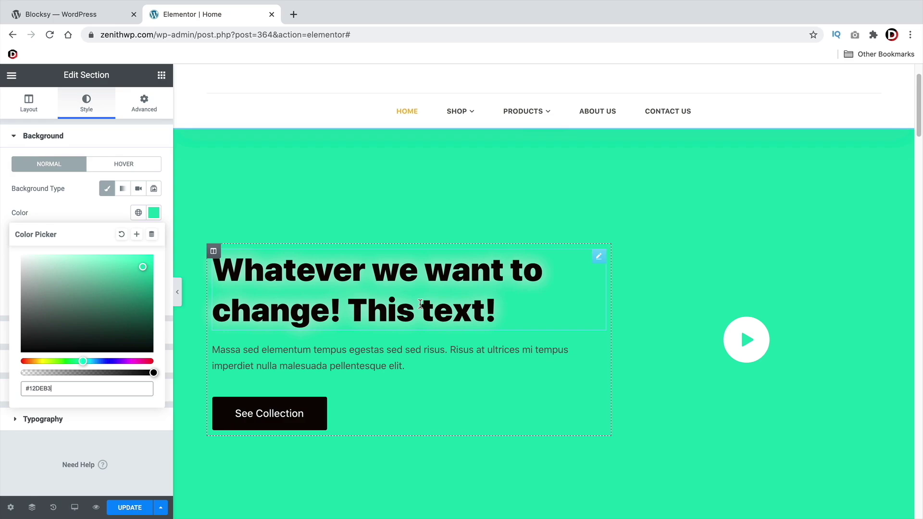
left_click(11, 75)
Leave Elementor without saving via View Page, then go to the admin Dashboard
left_click(75, 251)
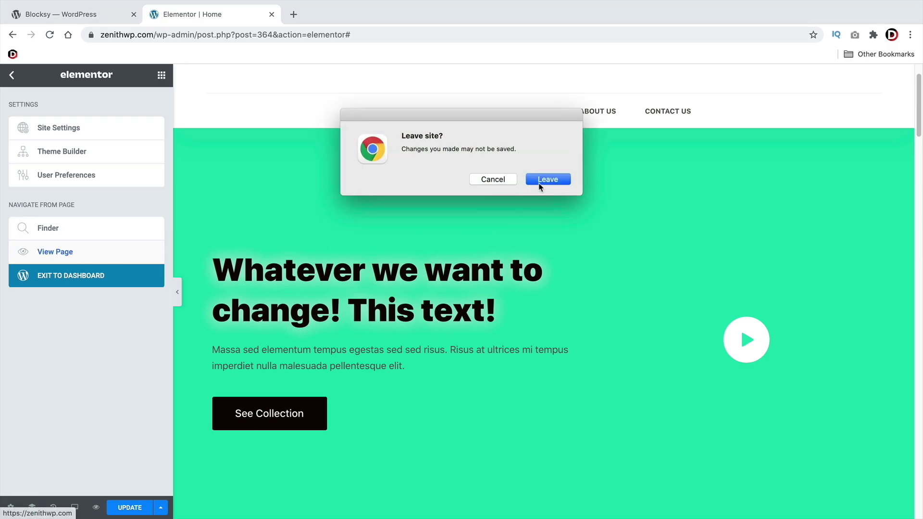
left_click(540, 186)
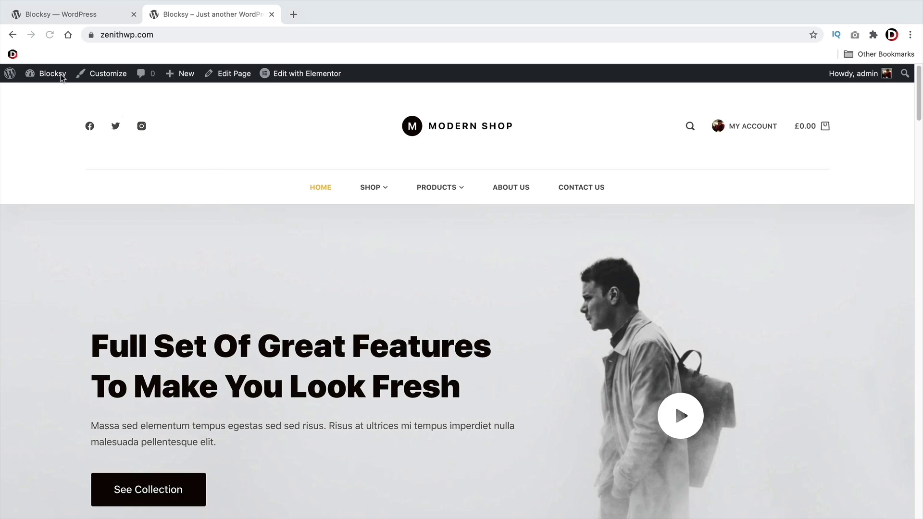
mouse_move(56, 76)
left_click(53, 96)
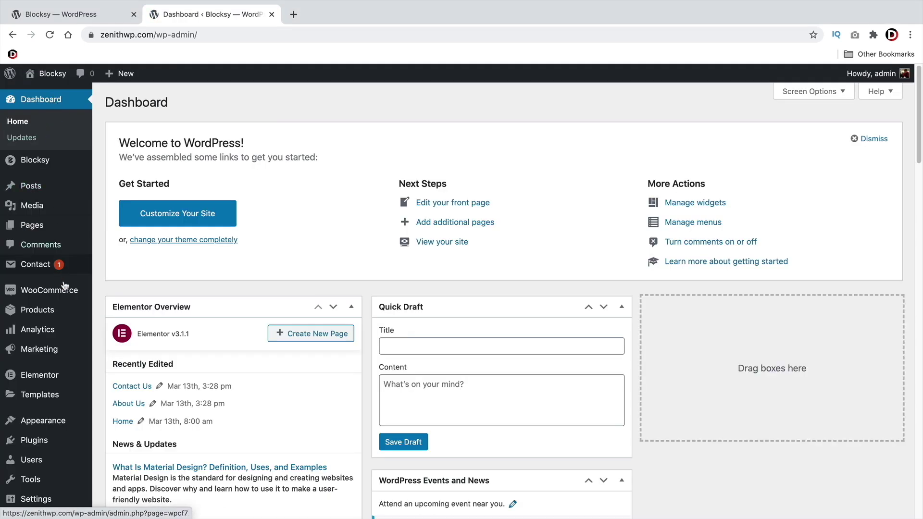
mouse_move(57, 445)
left_click(114, 461)
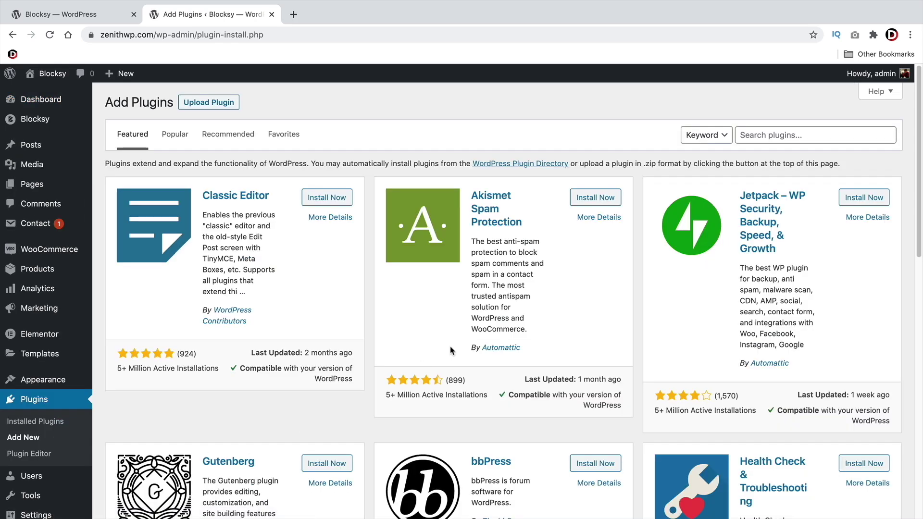
left_click(765, 133)
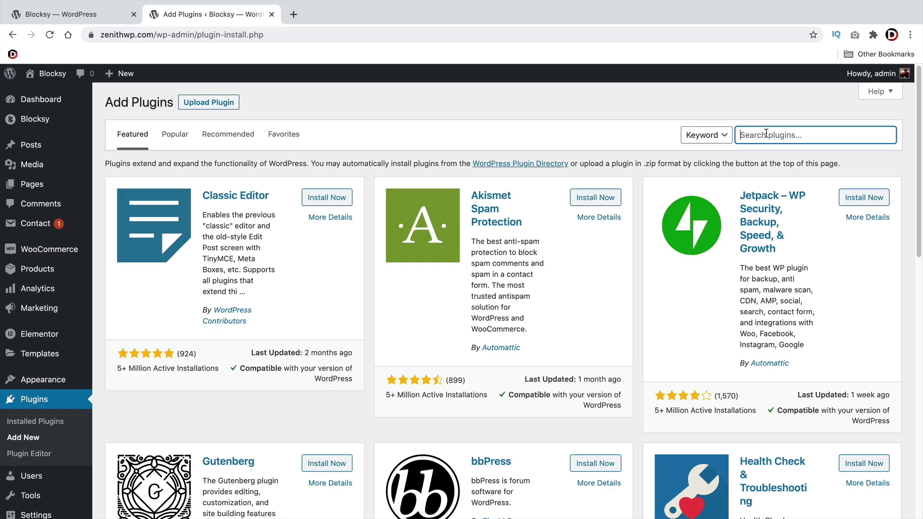
type("woocommerce")
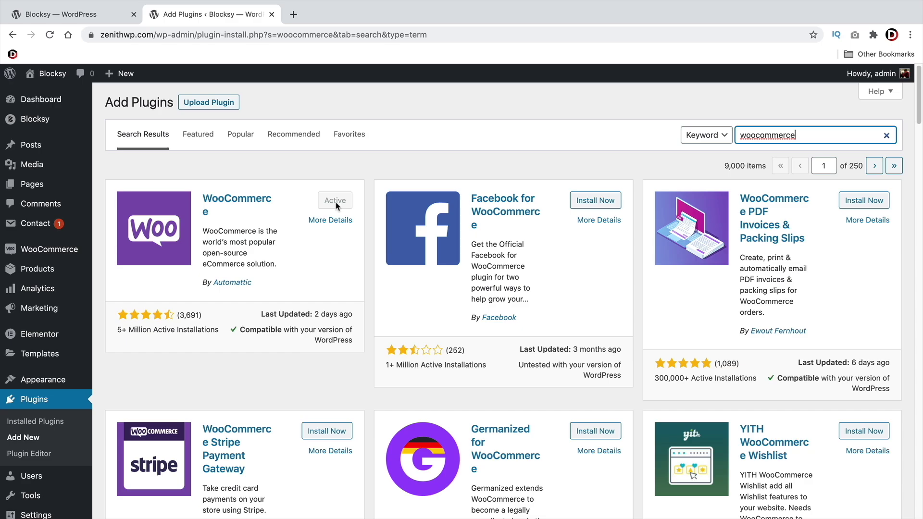
left_click(41, 99)
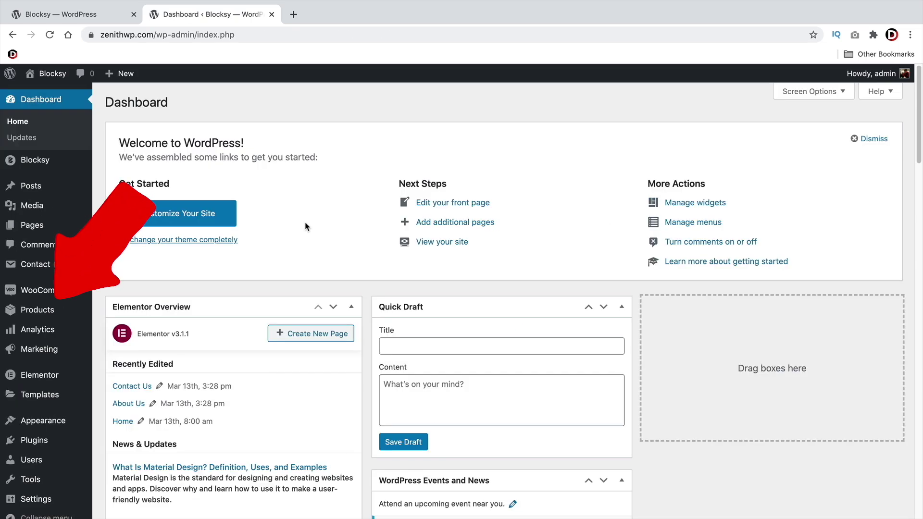
Open Products > All Products and scroll through the 13 published products
mouse_move(48, 309)
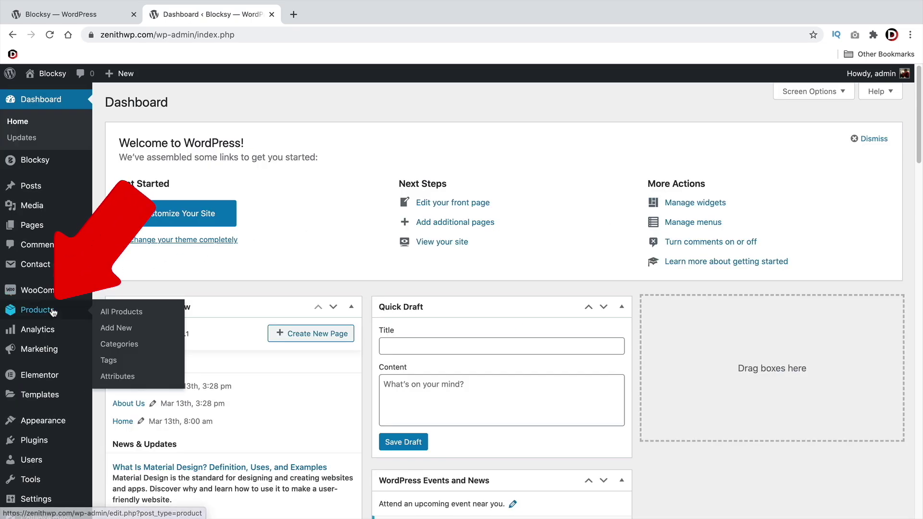
left_click(130, 313)
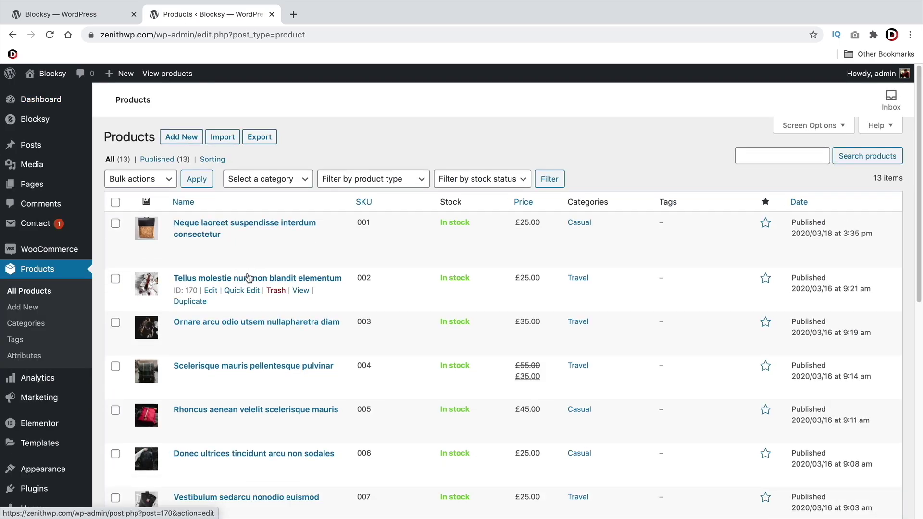
scroll(245, 284, "down", 2)
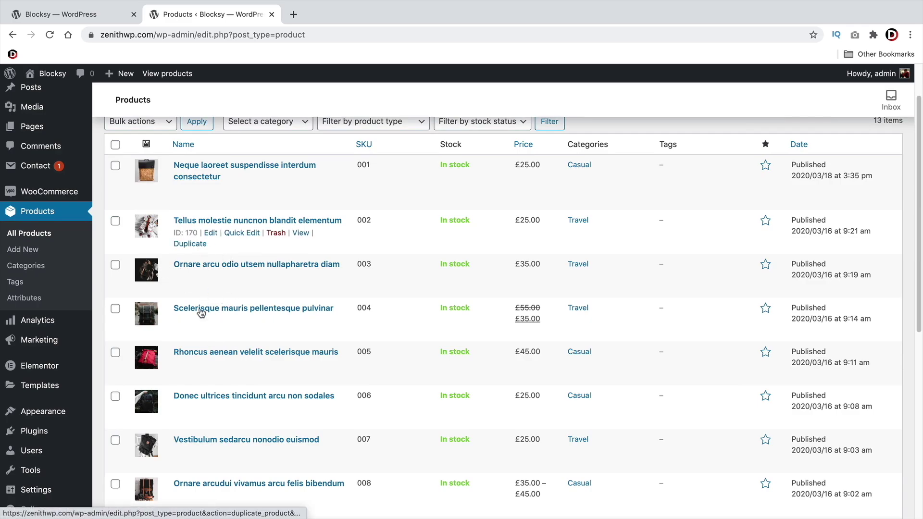
scroll(267, 295, "up", 2)
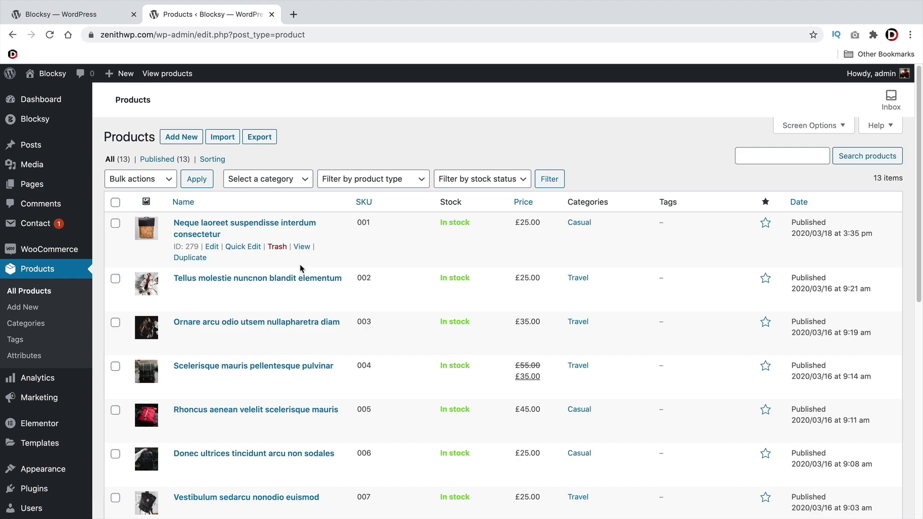
Set the WooCommerce General currency to United States (US) dollar ($) and save the settings
mouse_move(47, 253)
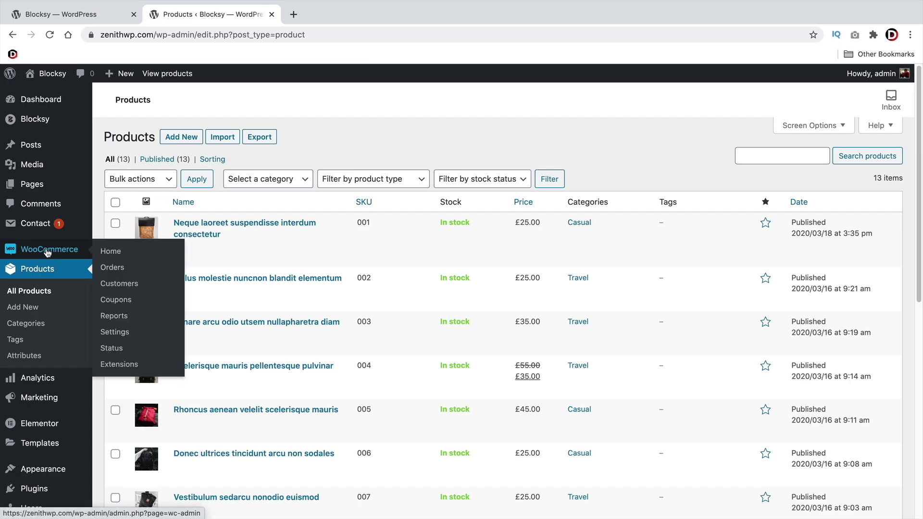
left_click(121, 335)
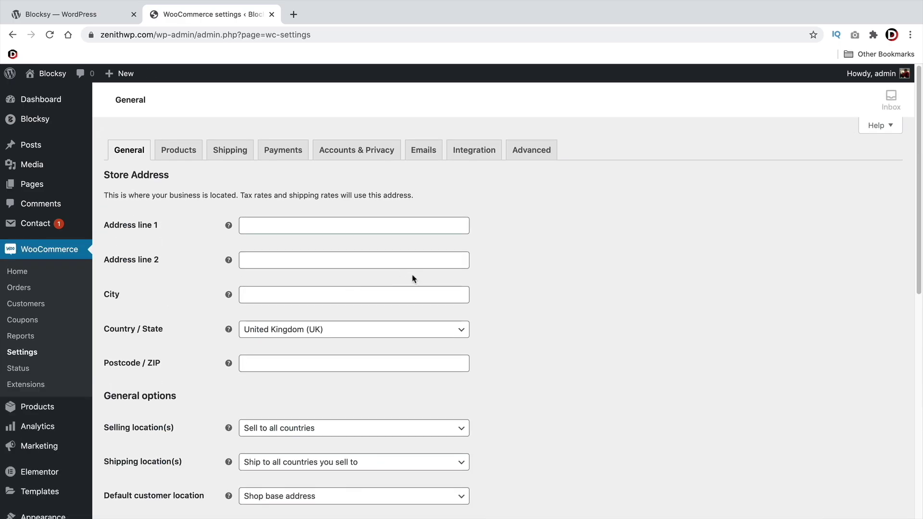
scroll(510, 282, "down", 3)
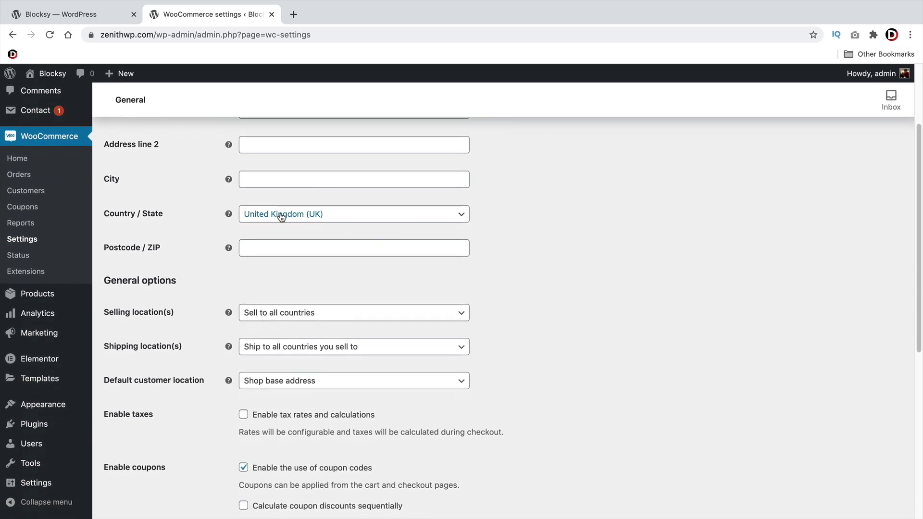
scroll(497, 243, "down", 7)
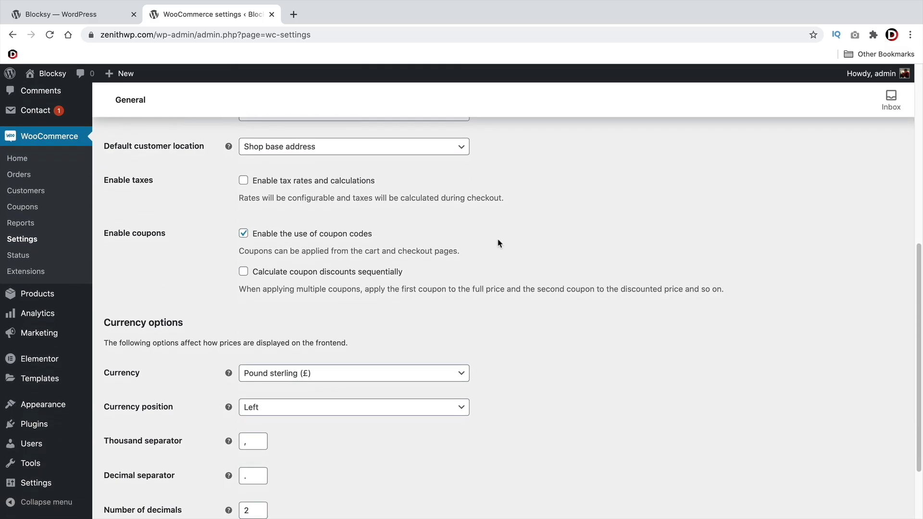
left_click(289, 321)
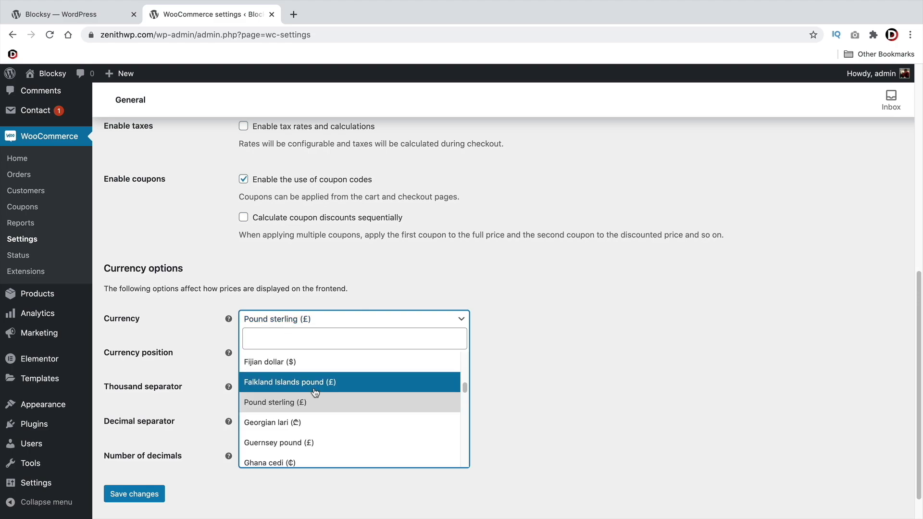
left_click(316, 343)
type("uni")
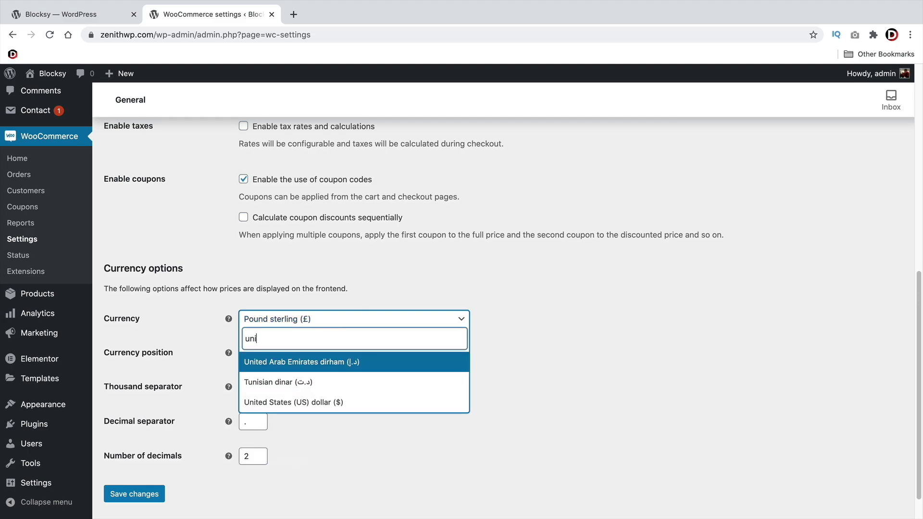
left_click(316, 404)
left_click(128, 494)
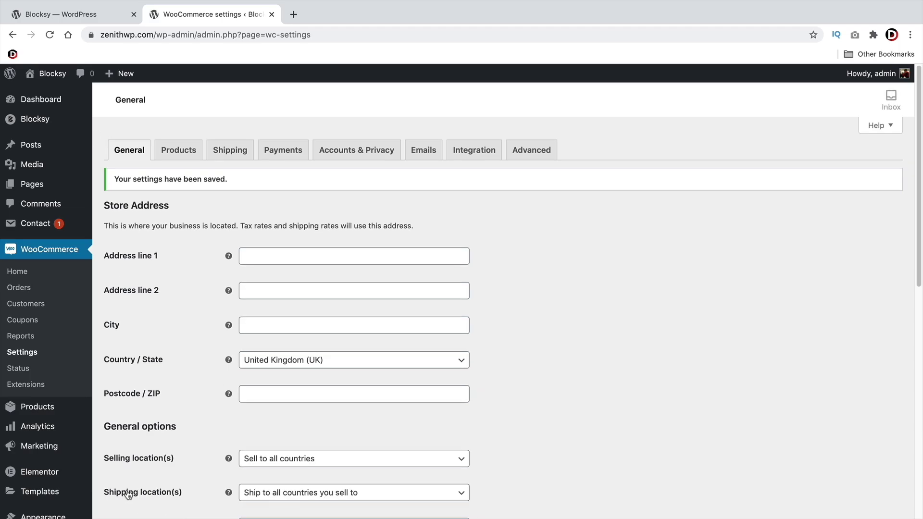
Select all products in All Products and apply the Move to Trash bulk action
mouse_move(39, 407)
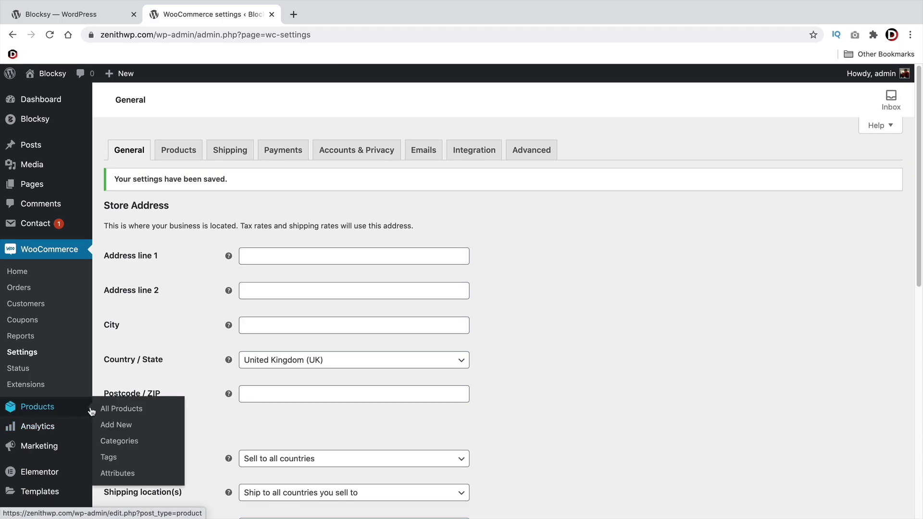
left_click(121, 409)
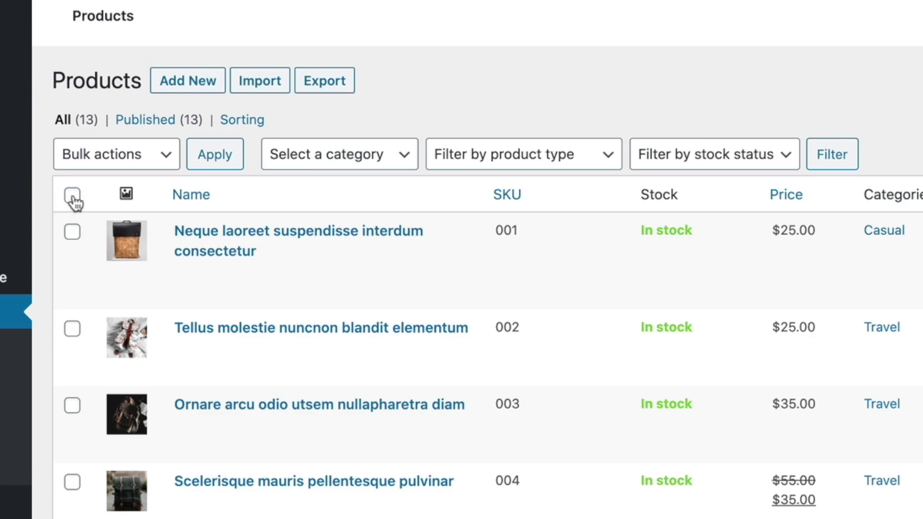
left_click(73, 196)
left_click(123, 154)
left_click(126, 194)
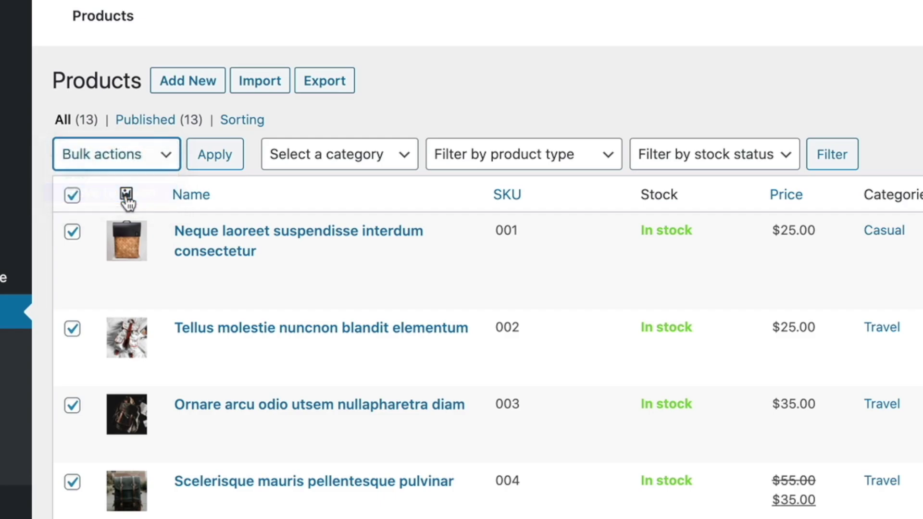
left_click(215, 160)
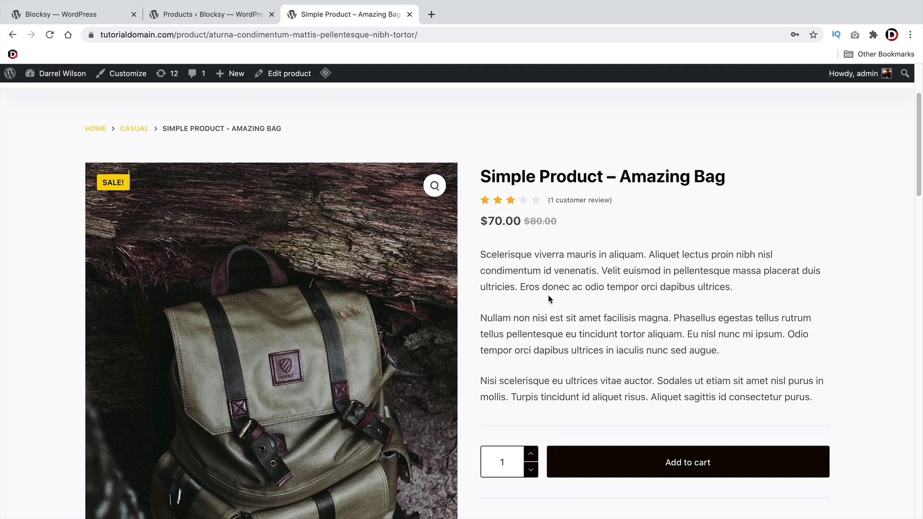
Review the Amazing Bag page's title and description, then return to the admin Products tab
left_click_drag(482, 176, 724, 181)
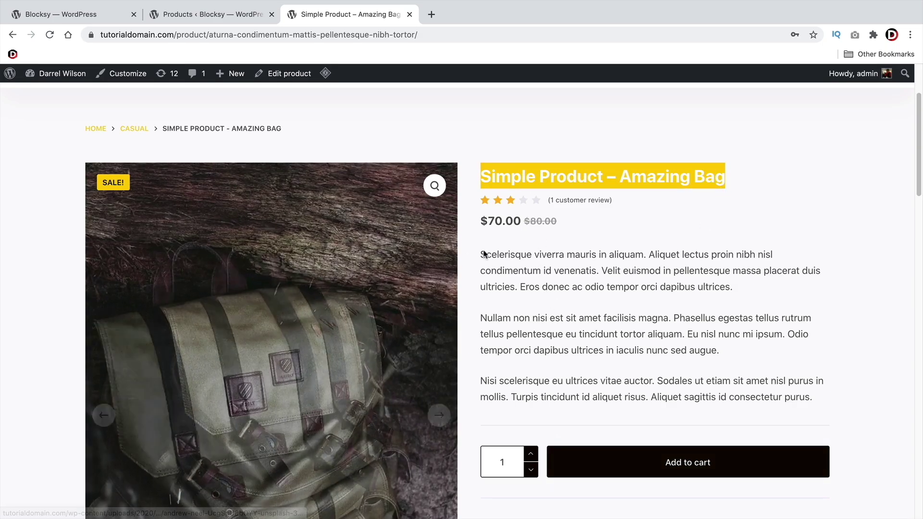
left_click(475, 255)
left_click_drag(475, 255, 635, 382)
scroll(419, 296, "down", 6)
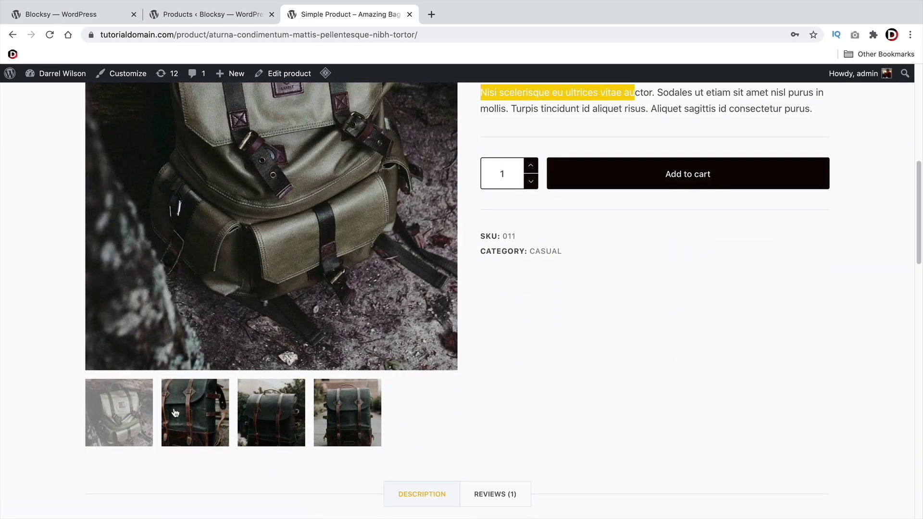
scroll(288, 412, "down", 2)
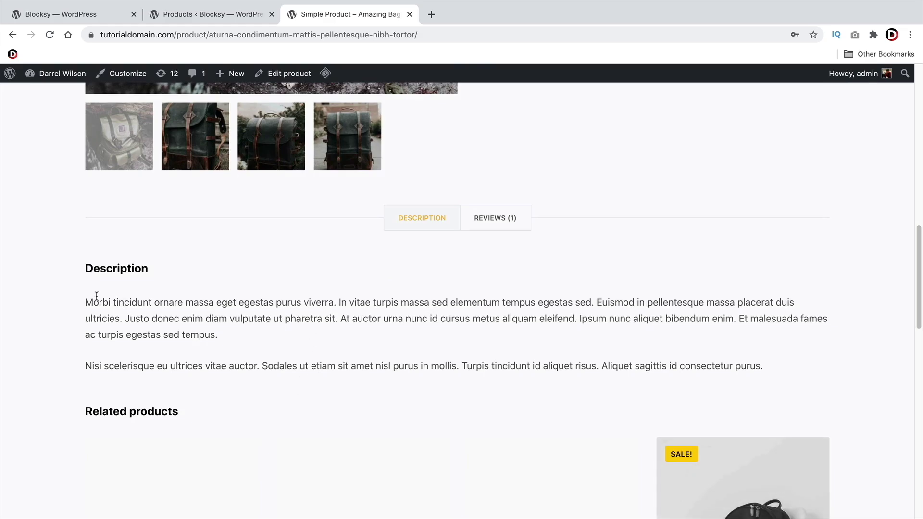
left_click_drag(92, 297, 422, 348)
left_click(422, 348)
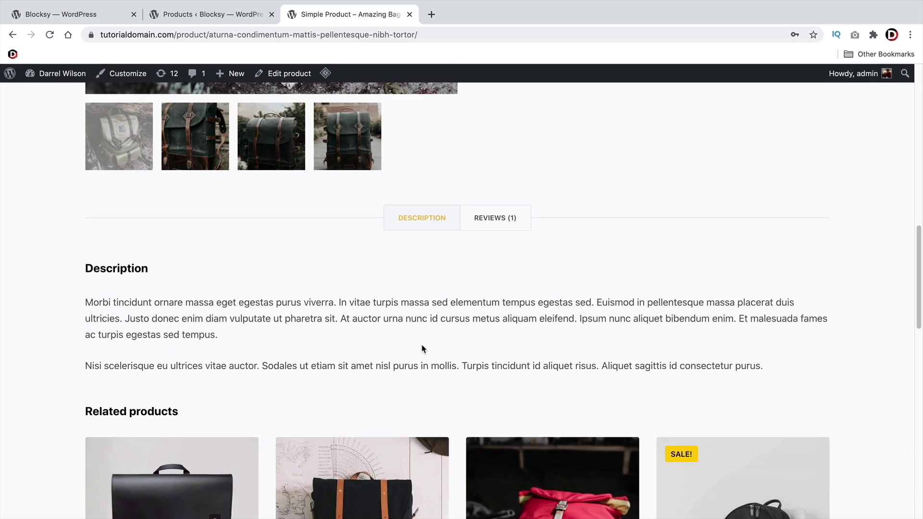
left_click_drag(763, 368, 73, 309)
left_click(119, 304)
scroll(587, 332, "up", 10)
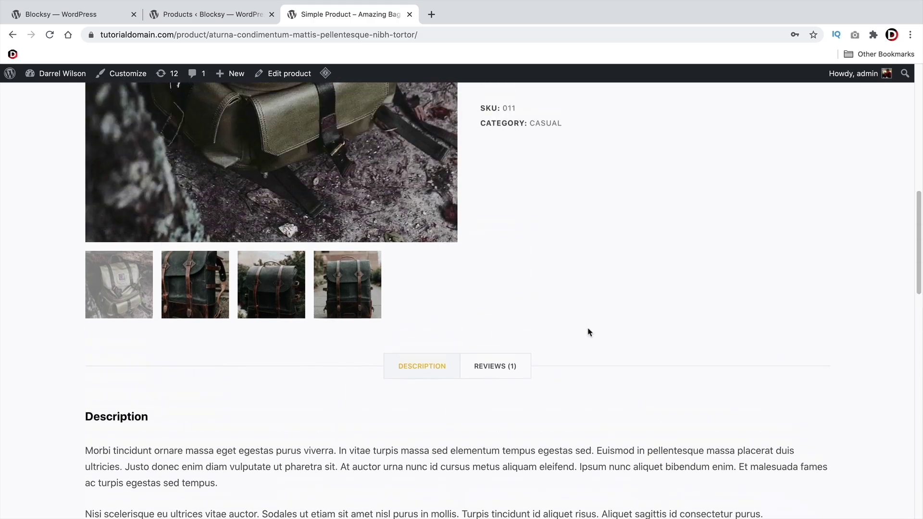
scroll(586, 335, "down", 2)
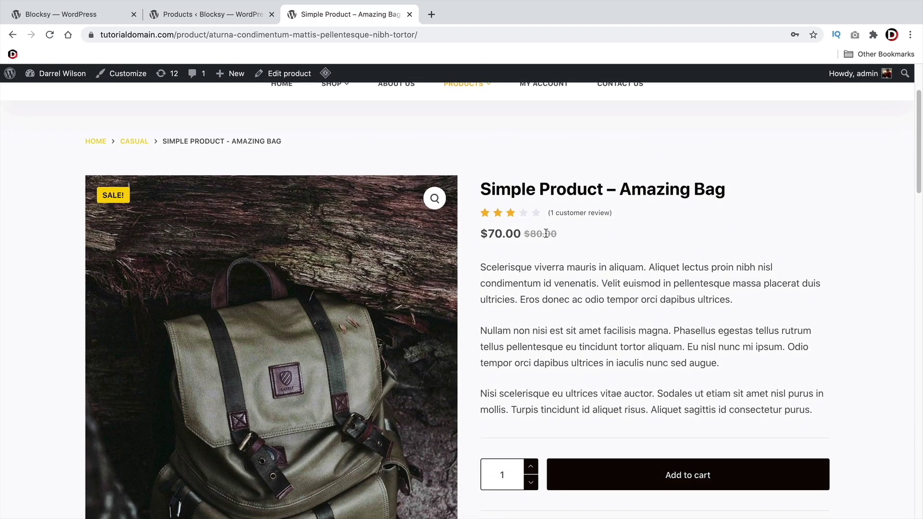
key("ctrl+shift+Tab")
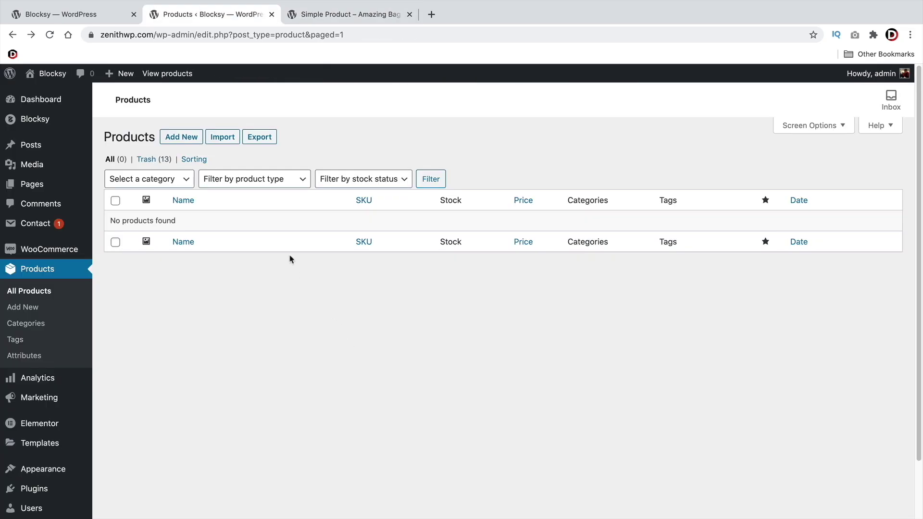
Add a new product titled 'Simple Product'
left_click(178, 138)
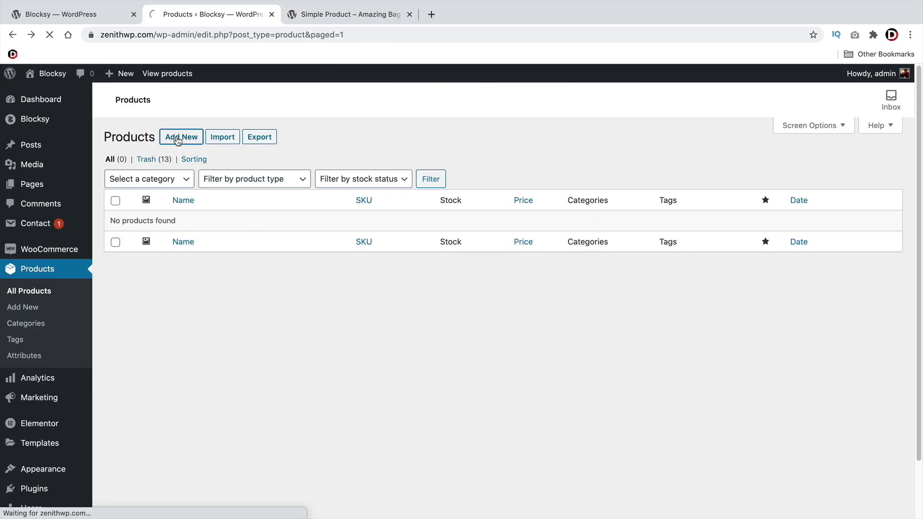
type("Single")
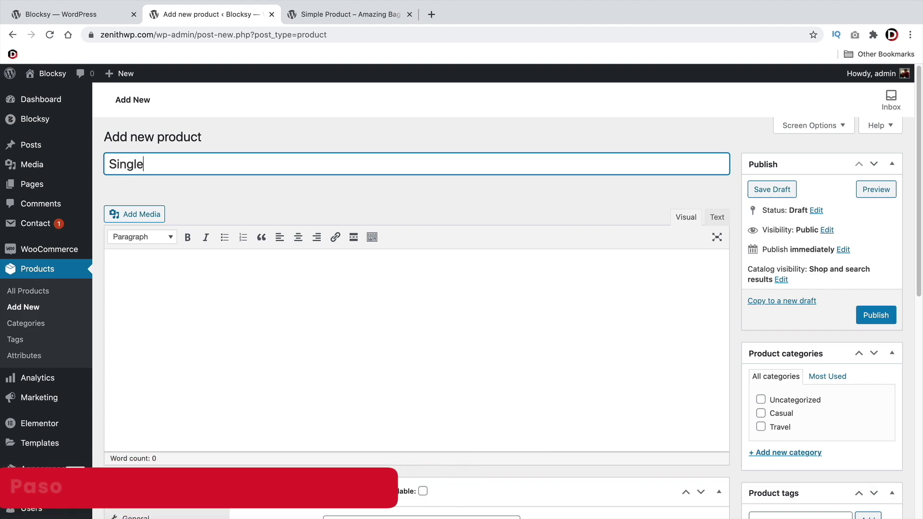
key("BackSpace")
key("BackSpace")
key("BackSpace")
key("BackSpace")
type("mple Product")
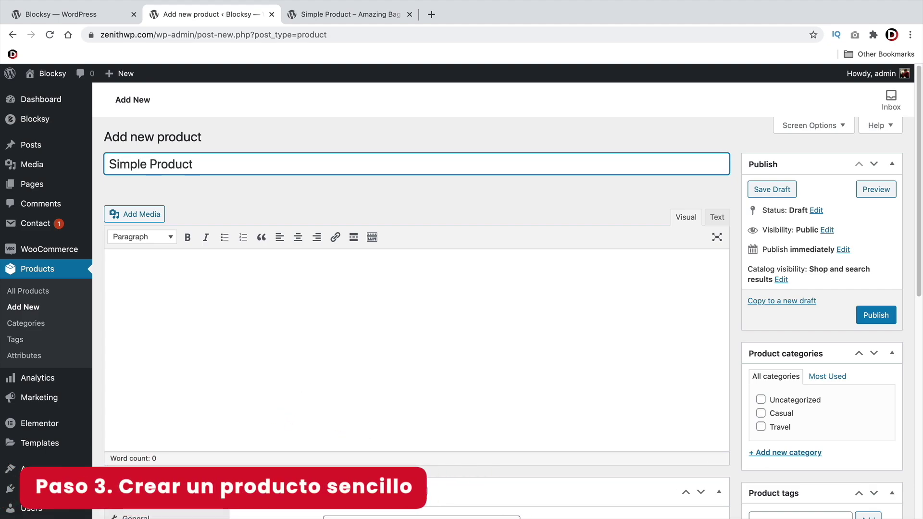
scroll(208, 160, "down", 2)
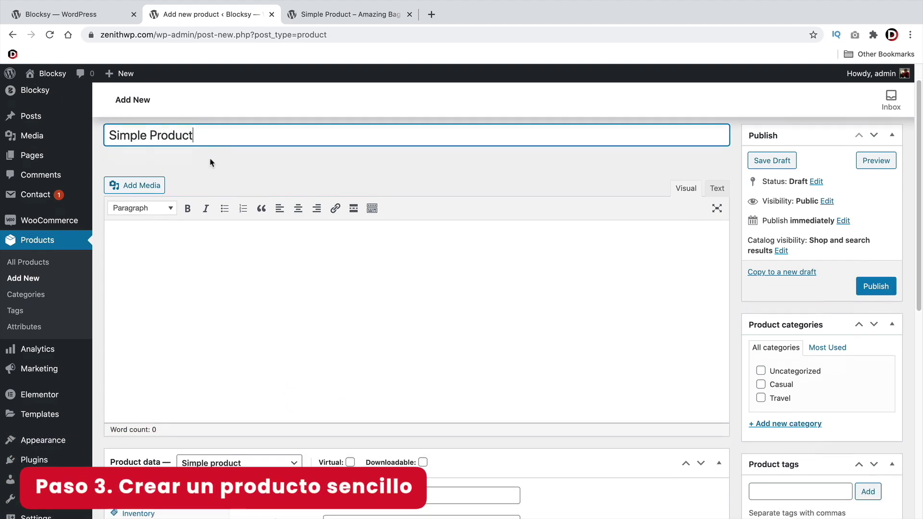
left_click(214, 245)
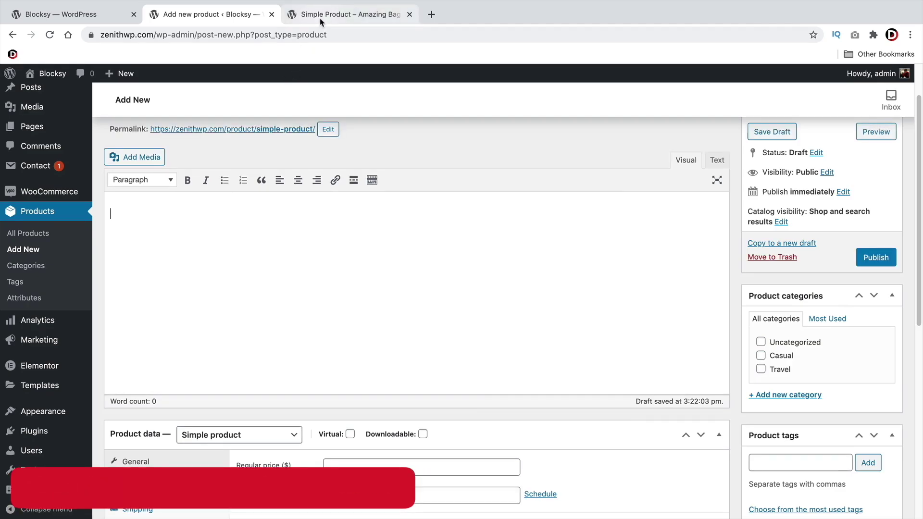
Copy the Amazing Bag demo description, then type 'Made with 100% Cotton, it weights 3 pounds. Dimensions'
left_click(346, 14)
scroll(454, 288, "down", 8)
scroll(454, 287, "down", 3)
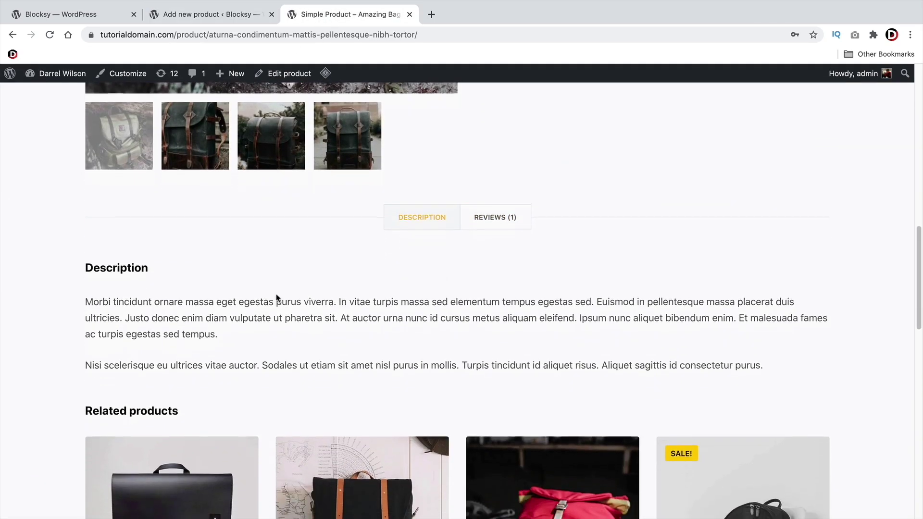
left_click_drag(776, 368, 87, 298)
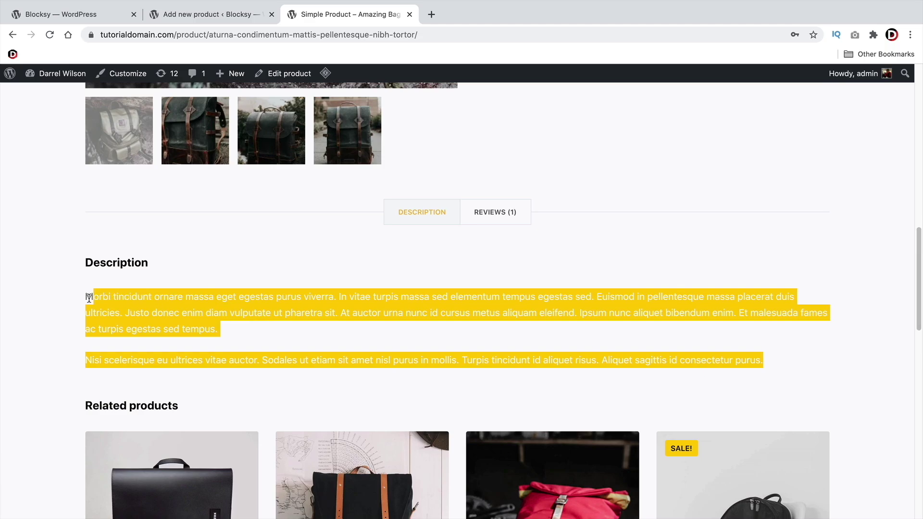
right_click(93, 296)
left_click(110, 318)
left_click(216, 15)
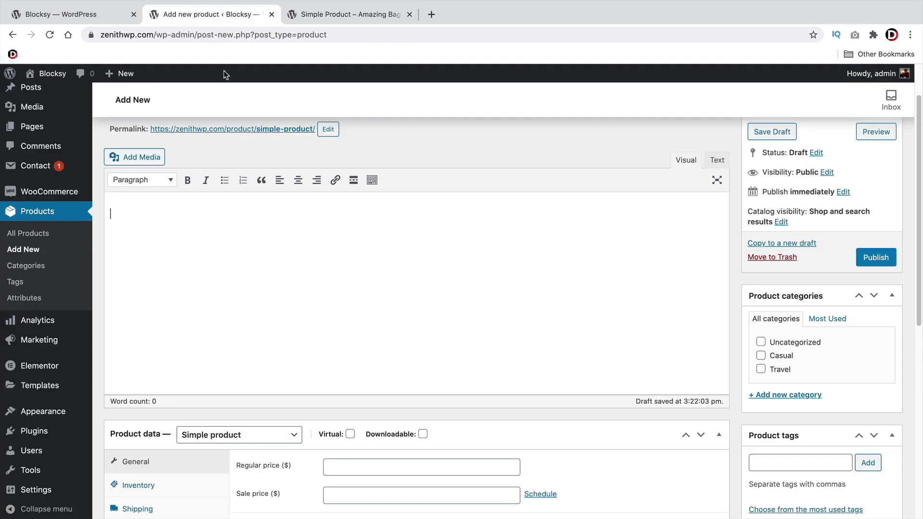
right_click(147, 230)
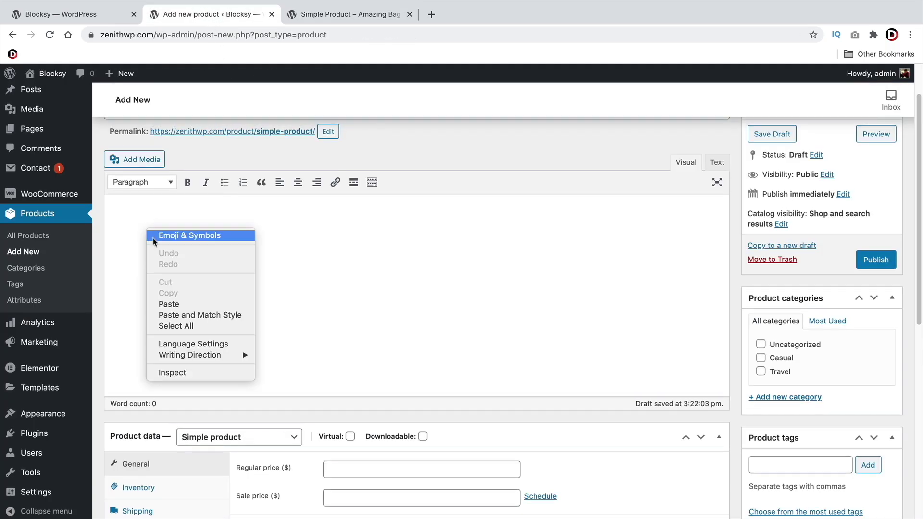
left_click(119, 212)
type("Mde")
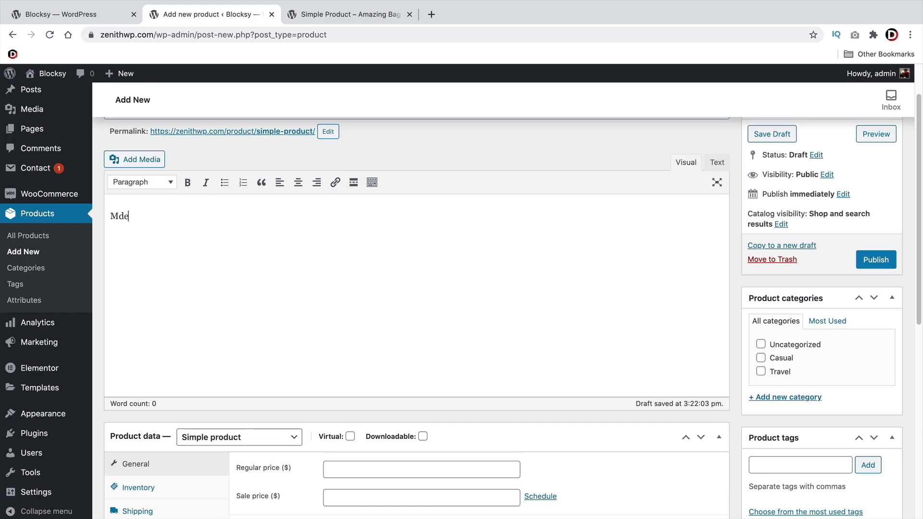
type("ade with 100% Cotton,")
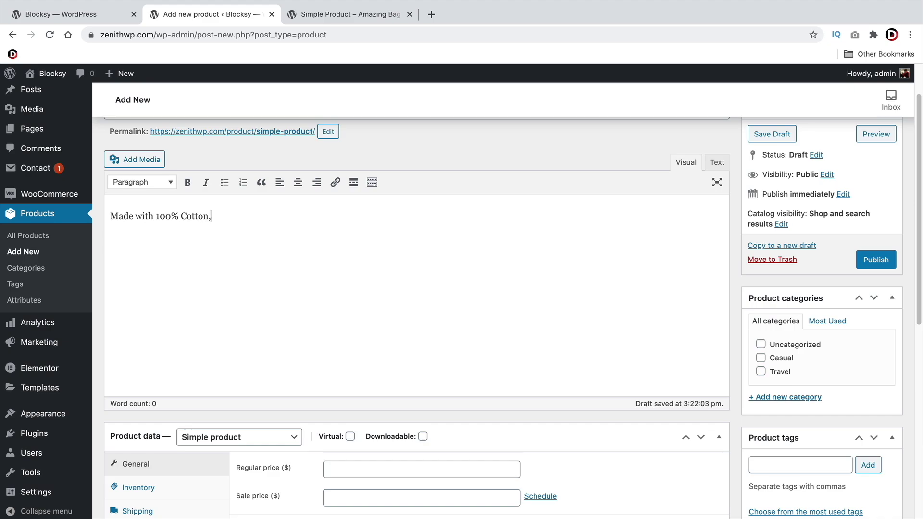
type(" it weights 3 pounds")
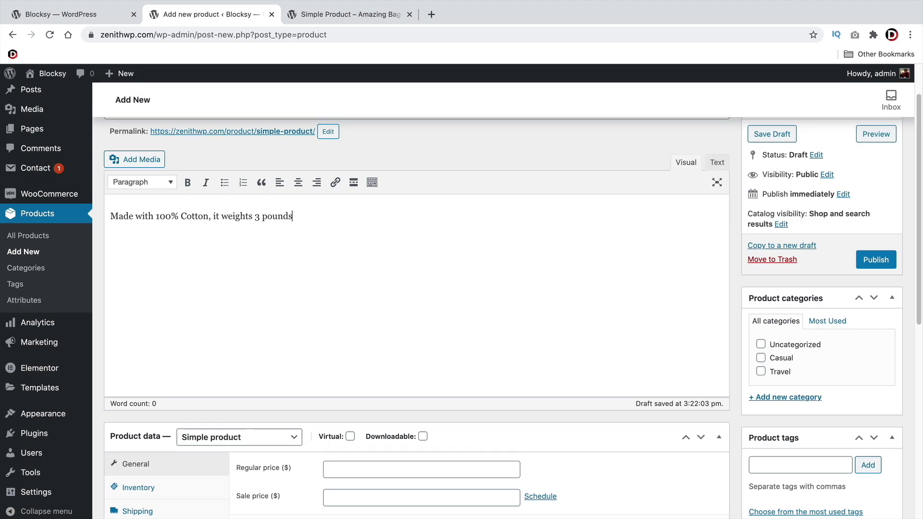
type(". Dimensions")
Keep the product type Simple and enter regular price 100 and sale price 50
scroll(169, 274, "down", 5)
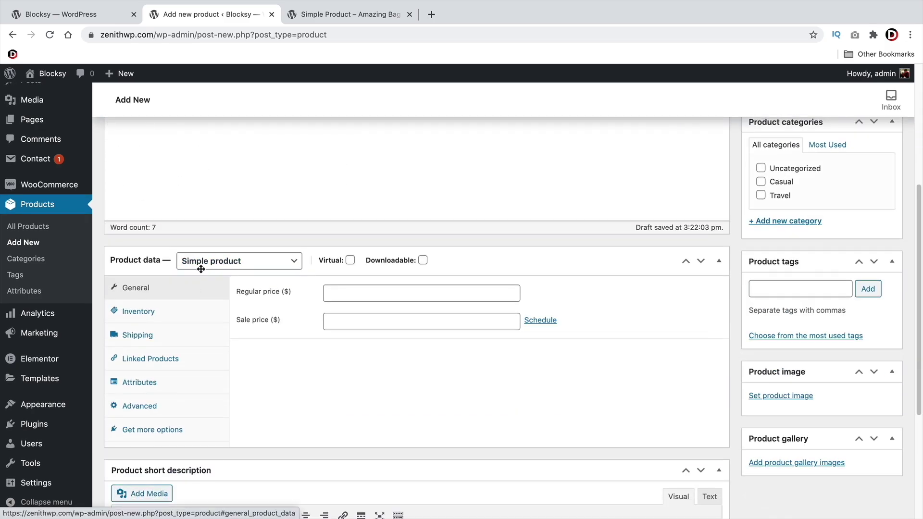
left_click(212, 264)
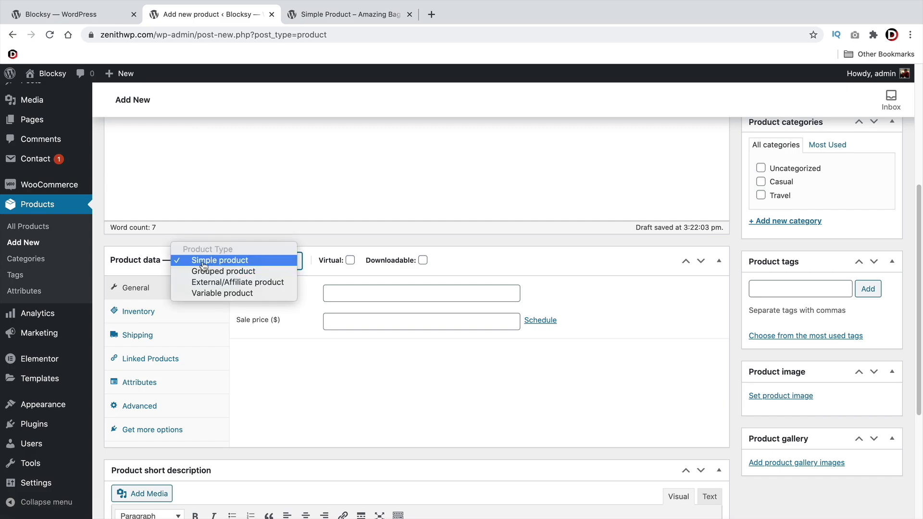
left_click(204, 265)
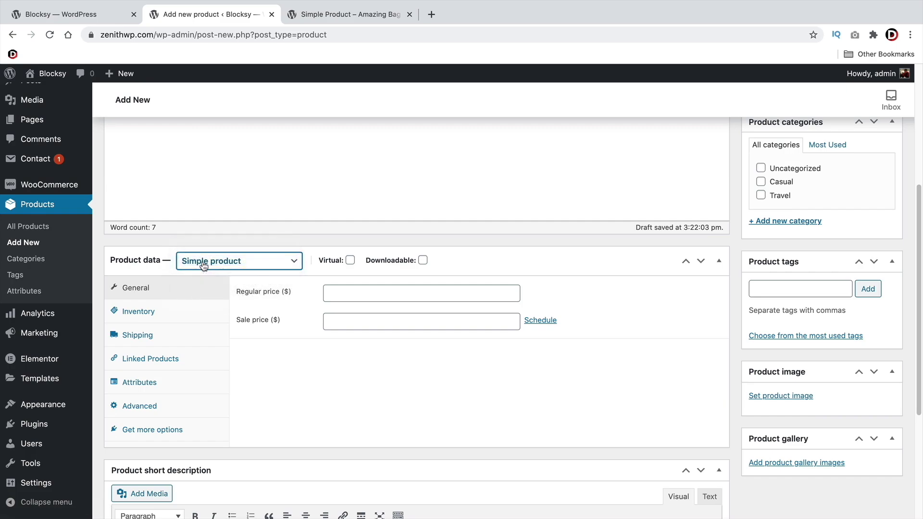
left_click(336, 291)
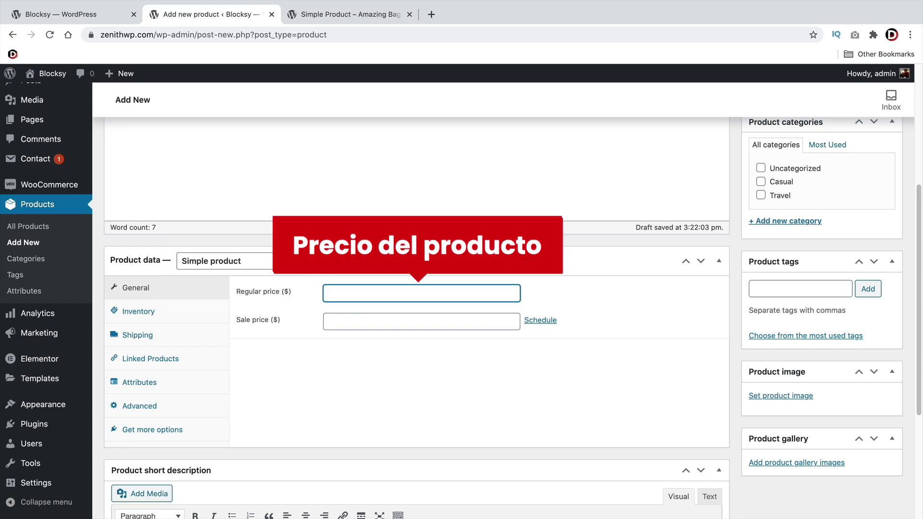
type("100")
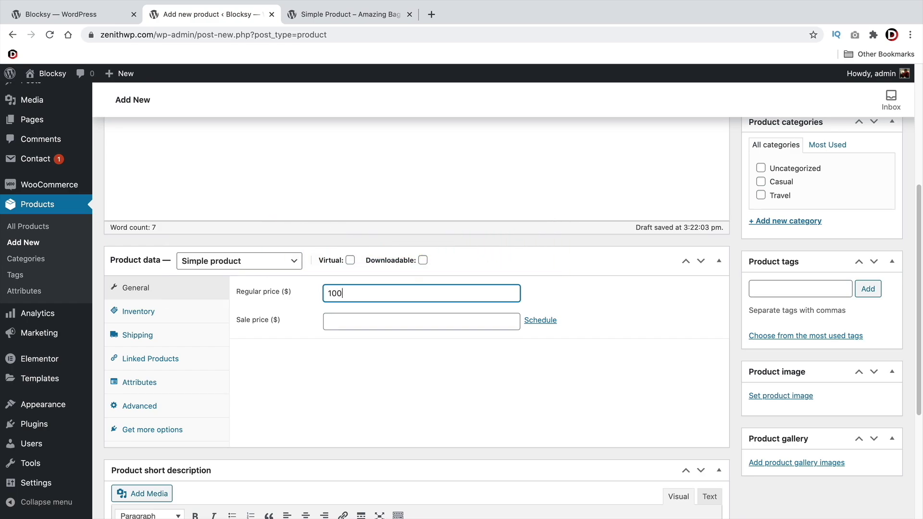
left_click(421, 321)
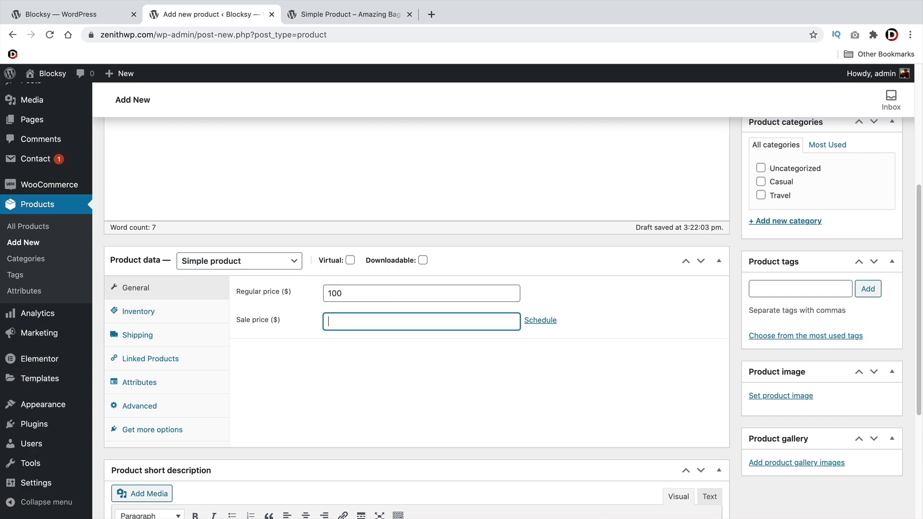
type("50")
Schedule the sale from 2021-02-15 to 2021-02-20
left_click(546, 321)
left_click(440, 350)
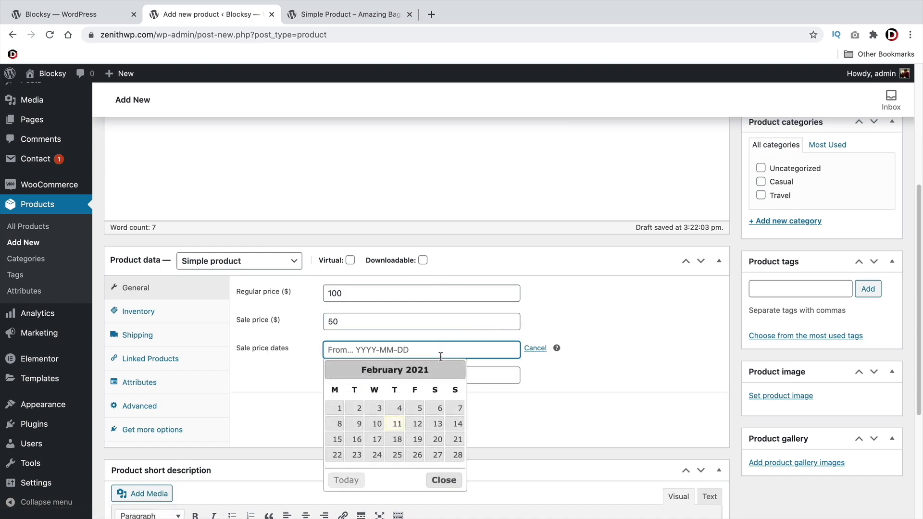
left_click(338, 441)
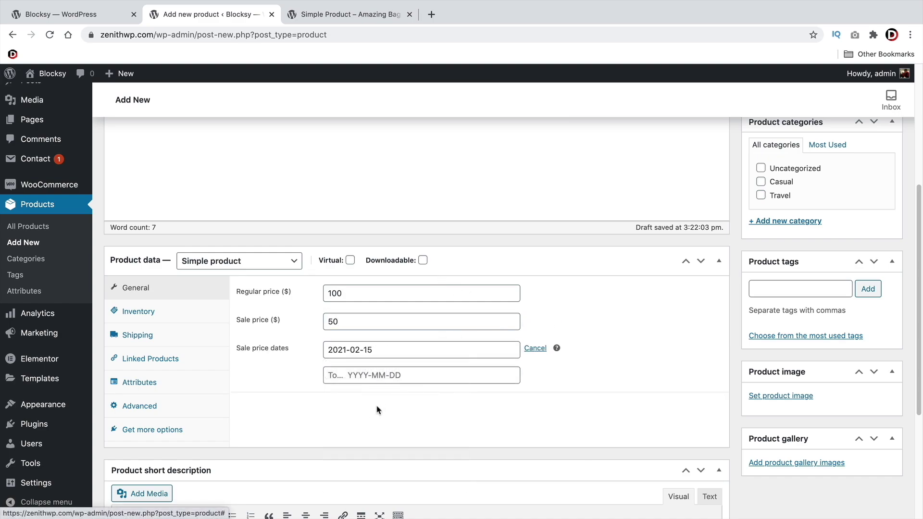
left_click(400, 375)
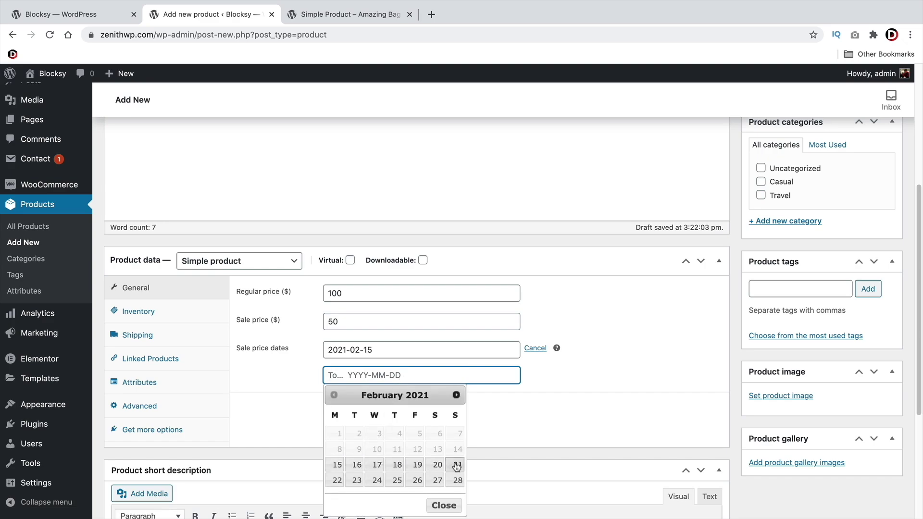
left_click(437, 464)
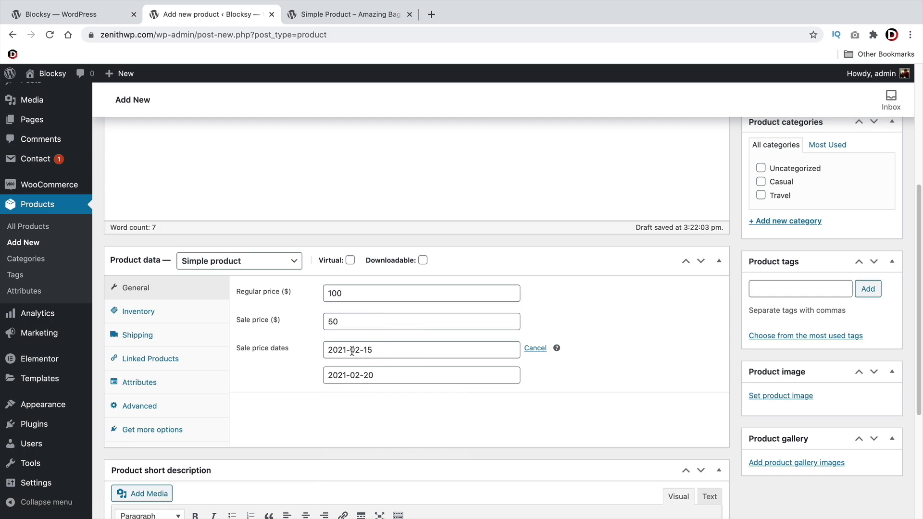
left_click(148, 314)
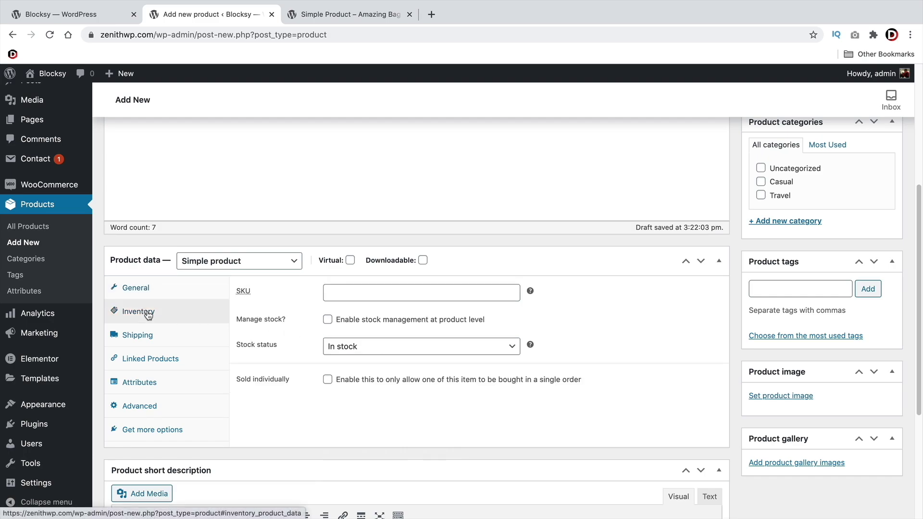
Enable stock management for the product with a stock quantity of 10
left_click(381, 299)
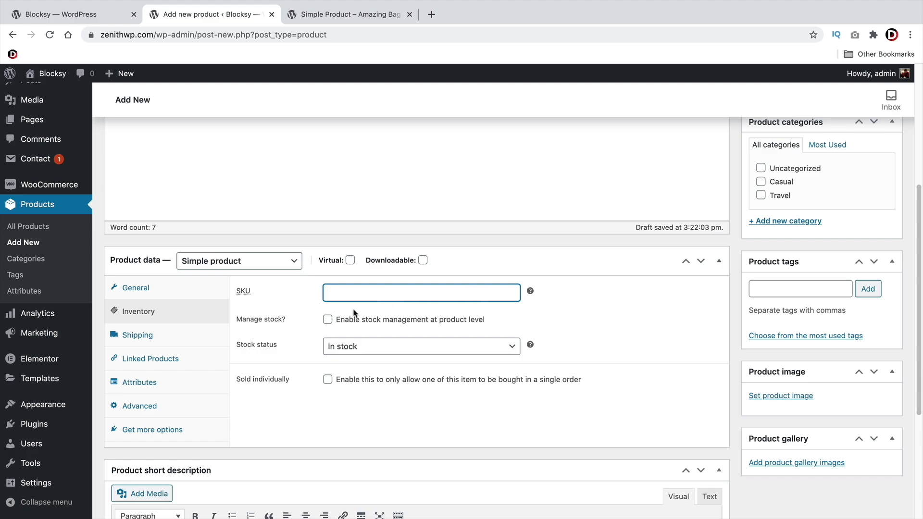
left_click(327, 321)
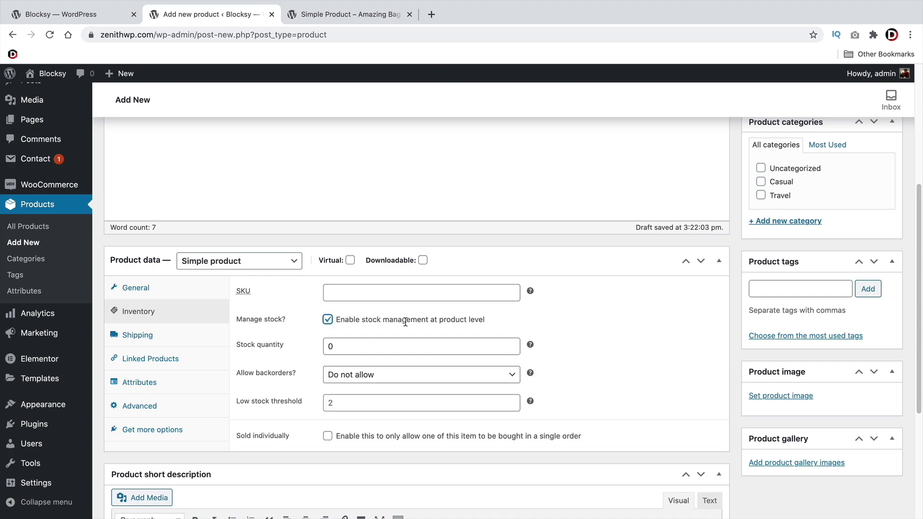
left_click(417, 339)
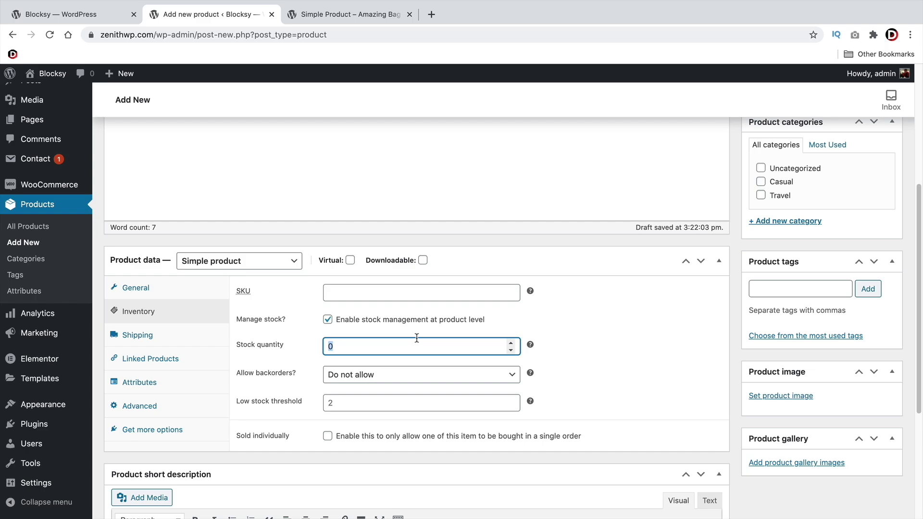
type("10")
Compare with the sample product page, then try Allow backorders and revert to Do not allow
key("ctrl+Tab")
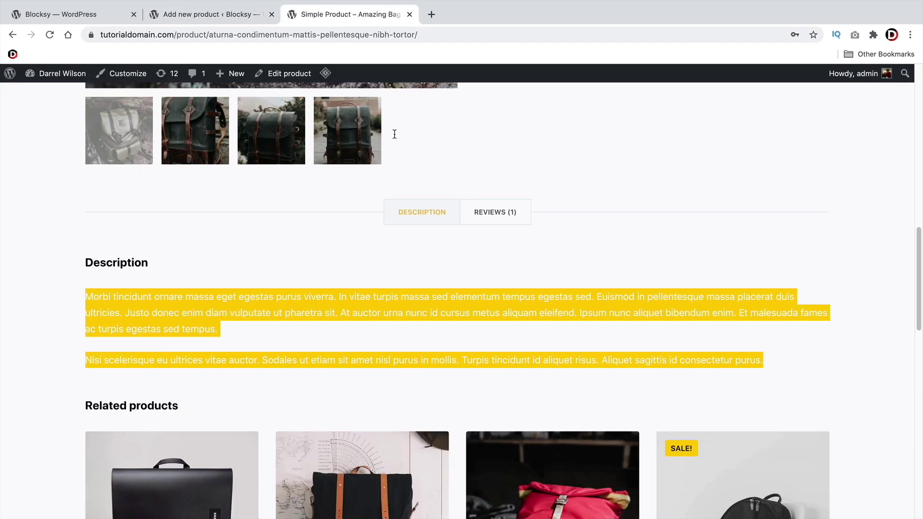
scroll(474, 250, "up", 10)
scroll(501, 298, "up", 2)
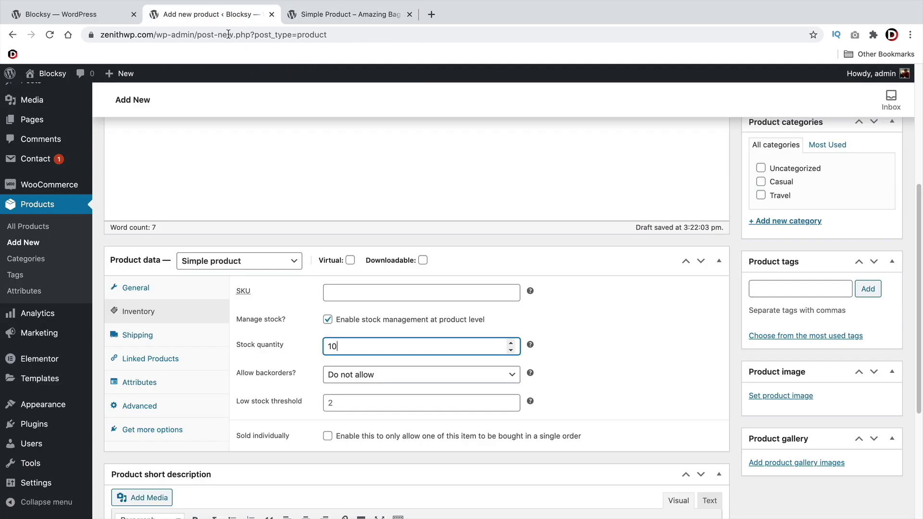
left_click(212, 14)
left_click(342, 380)
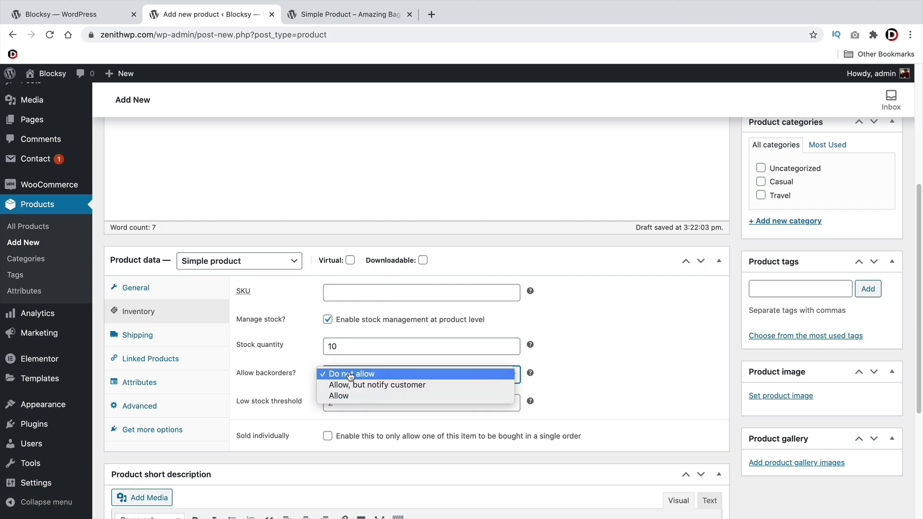
left_click(407, 396)
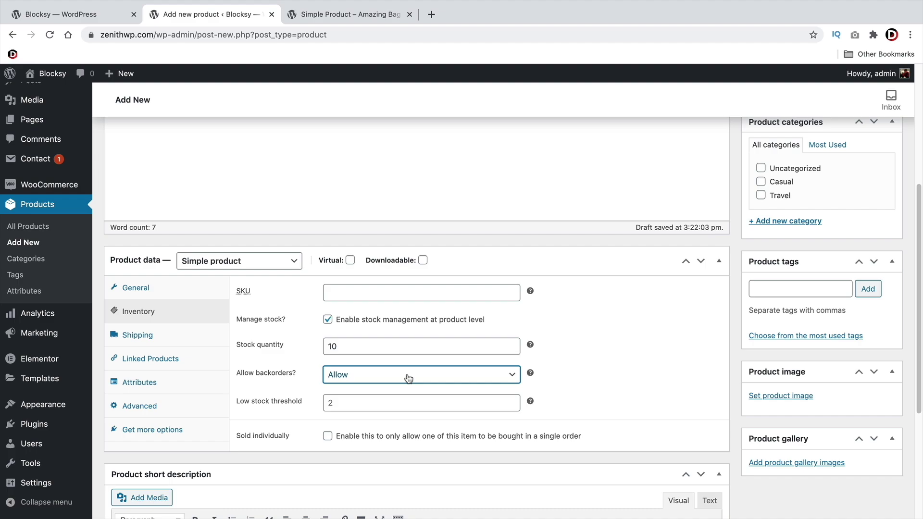
left_click(407, 378)
left_click(403, 352)
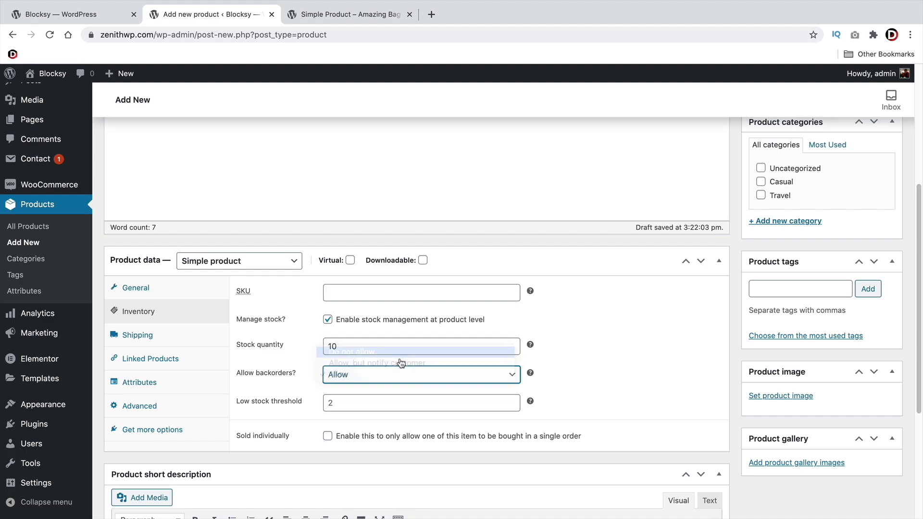
Set the low stock threshold to 5 and leave Sold individually turned off
scroll(394, 358, "down", 2)
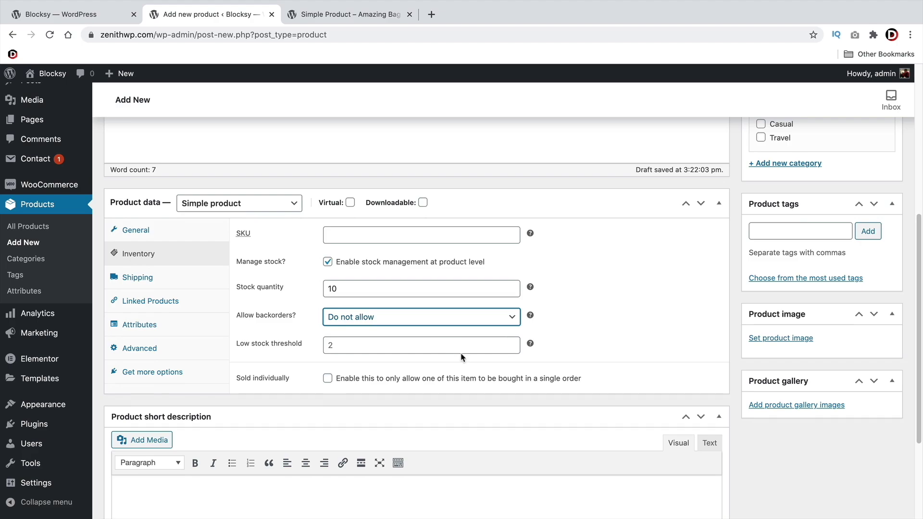
left_click(510, 342)
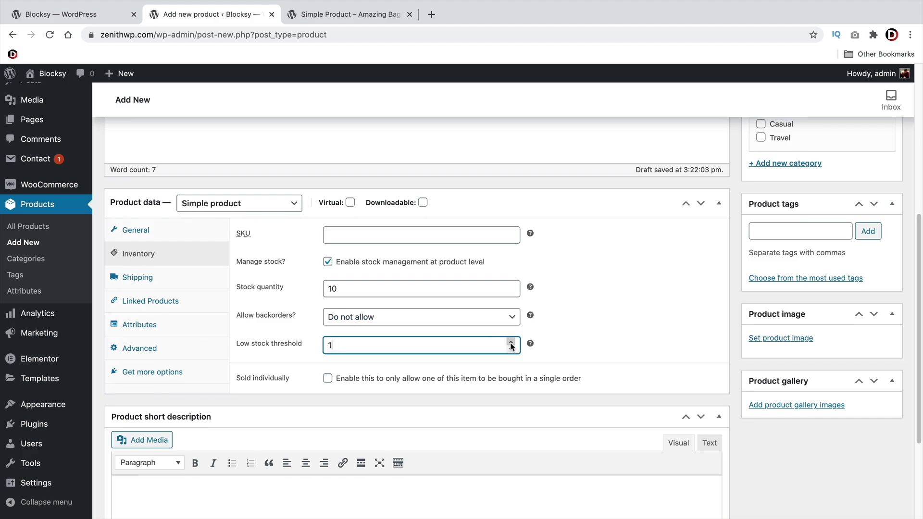
left_click(510, 342)
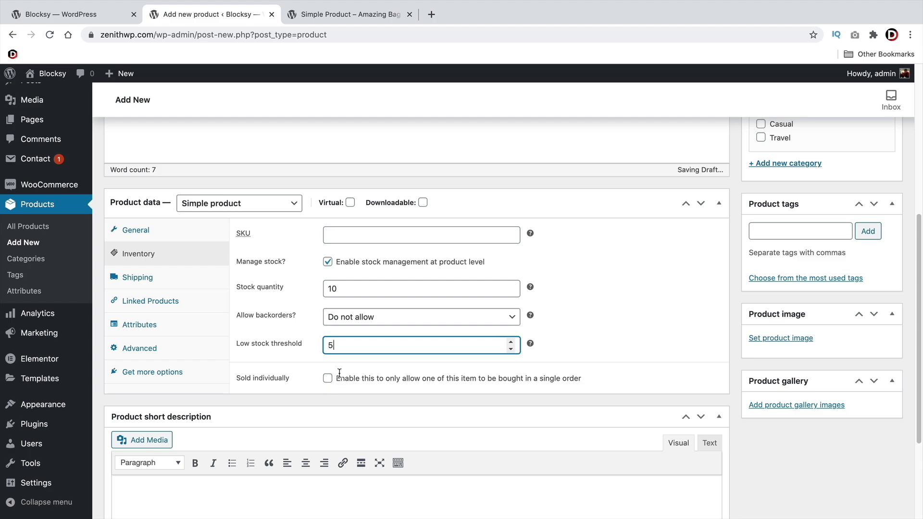
left_click(342, 379)
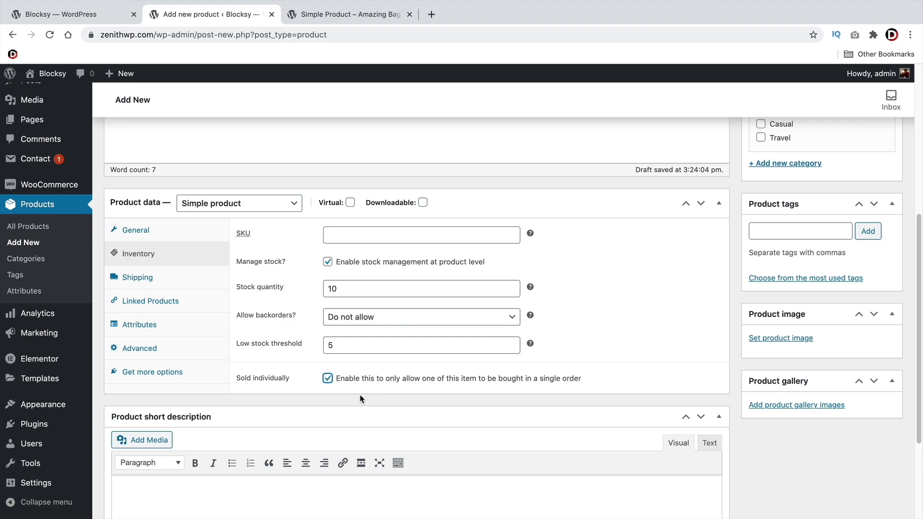
left_click(329, 379)
Review the empty weight, length, width and height fields, keeping No shipping class
left_click(149, 281)
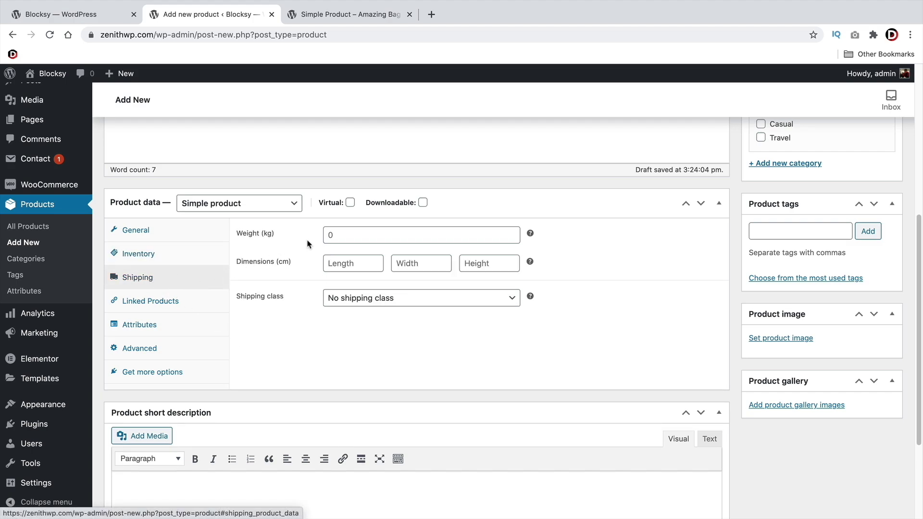
left_click(351, 230)
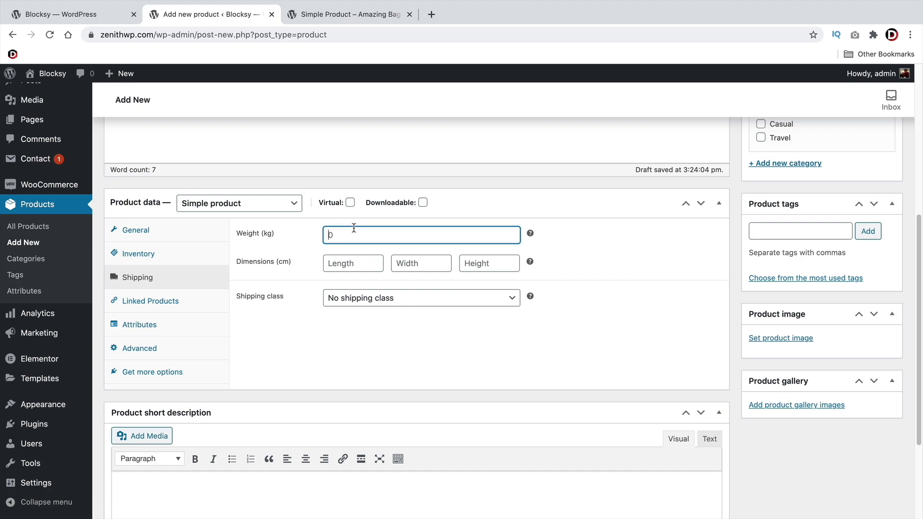
left_click(350, 263)
left_click(404, 264)
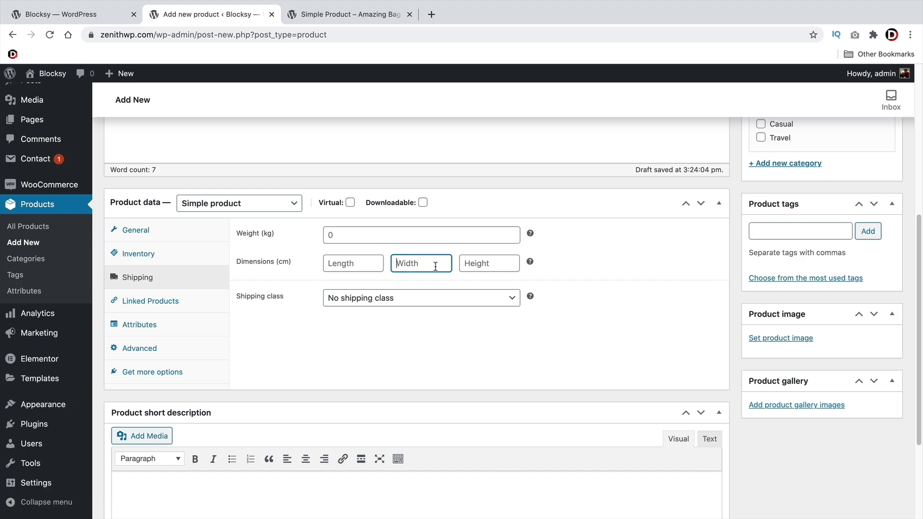
left_click(472, 268)
left_click(447, 301)
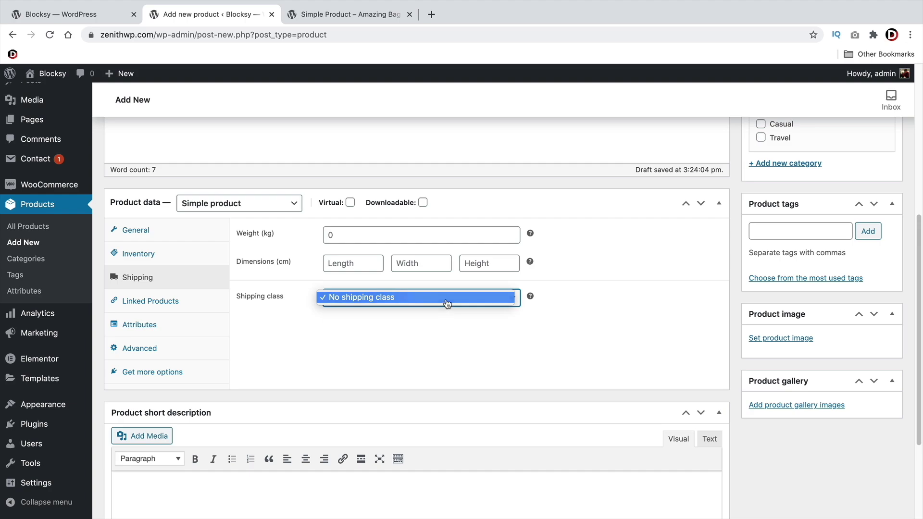
left_click(446, 302)
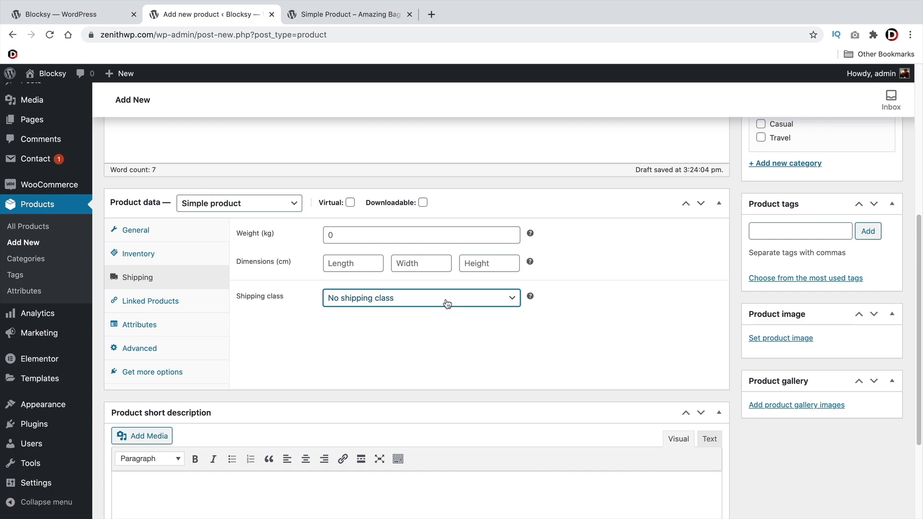
Recheck the weight and dimension fields, then show the Linked Products settings
left_click(356, 238)
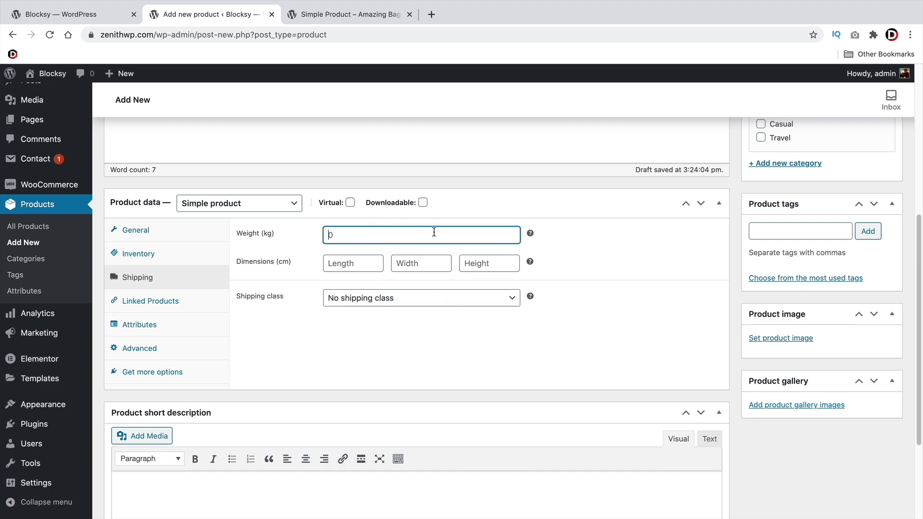
left_click(366, 262)
key("Tab")
key("Tab")
key("shift+Tab")
key("shift+Tab")
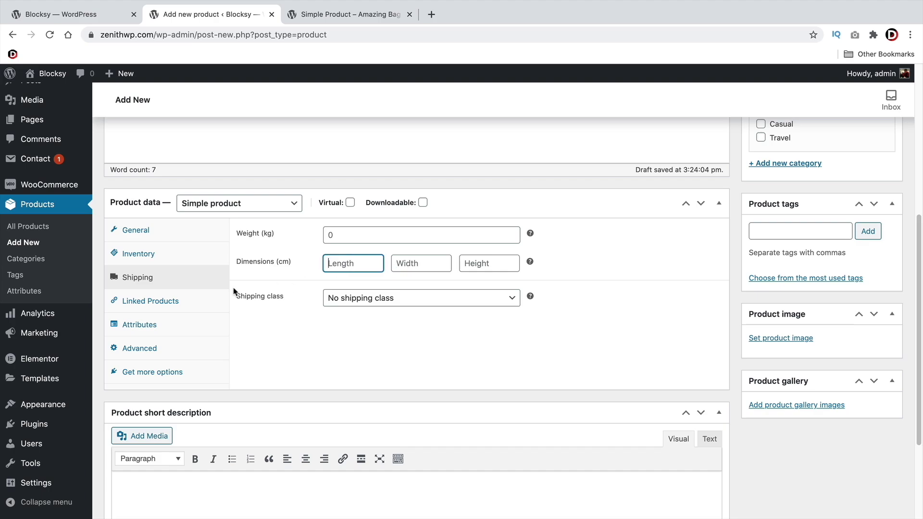
left_click(161, 301)
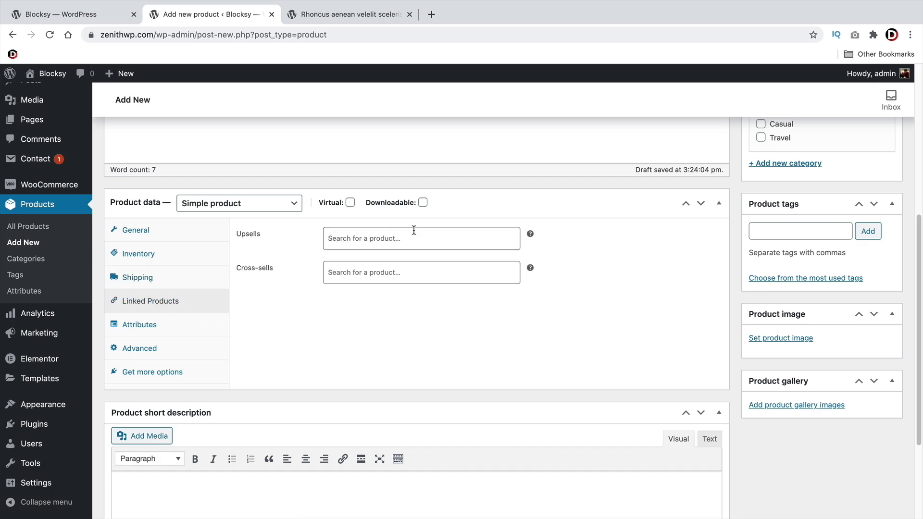
mouse_move(531, 233)
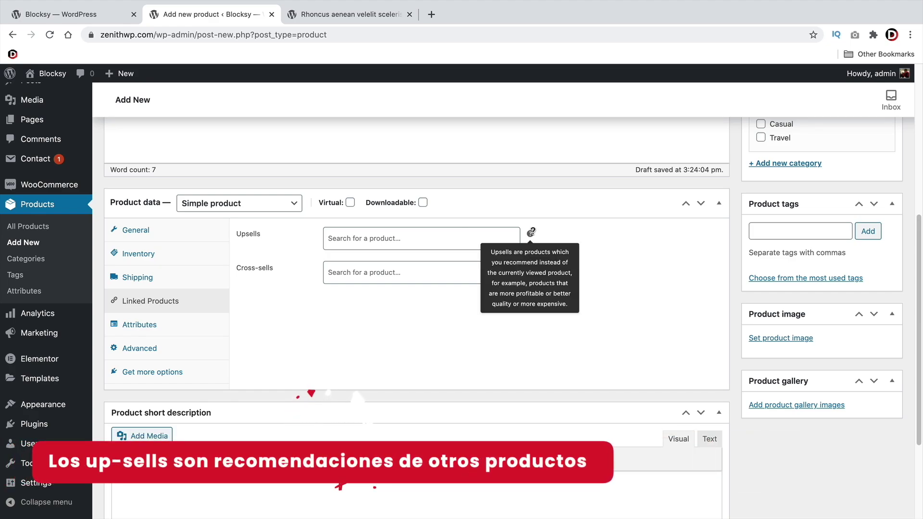
left_click(348, 19)
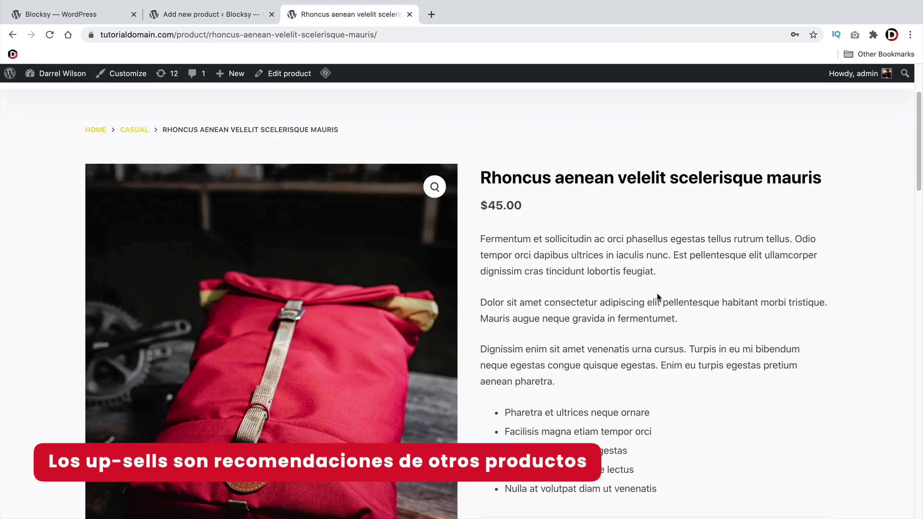
scroll(657, 296, "down", 15)
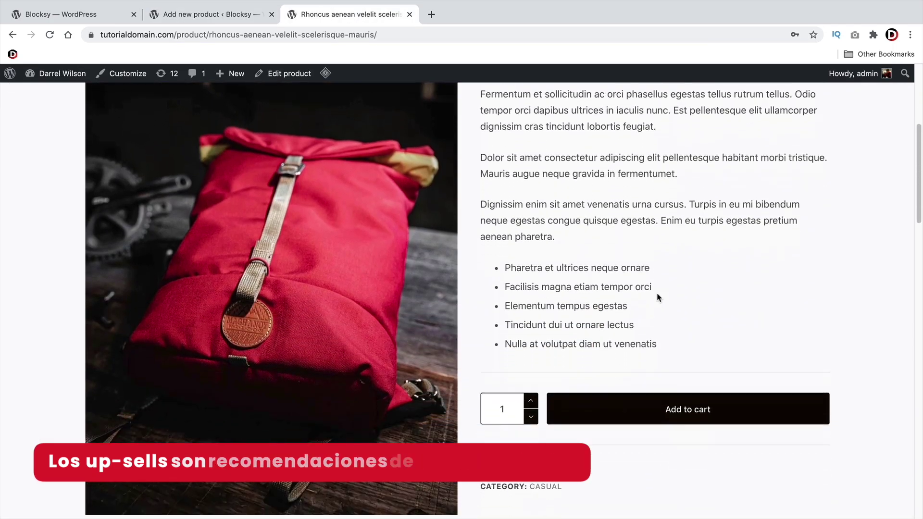
scroll(658, 298, "down", 5)
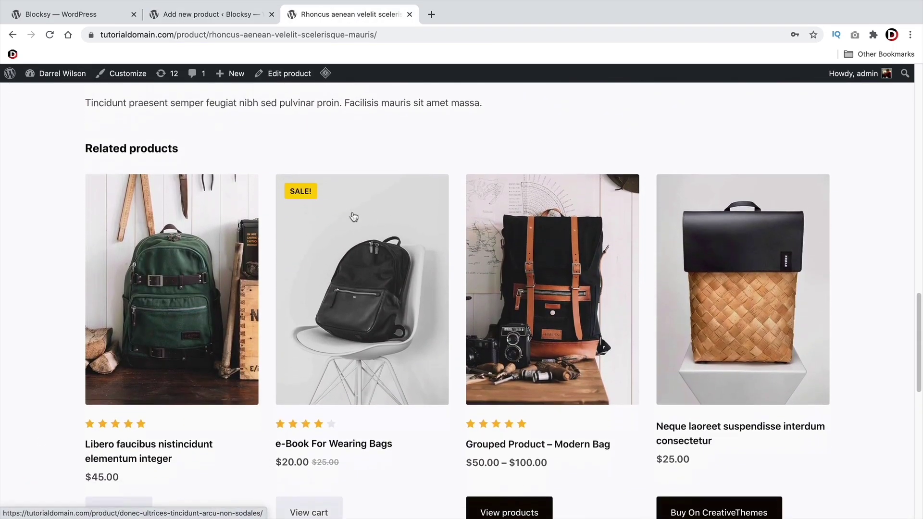
left_click_drag(192, 144, 85, 142)
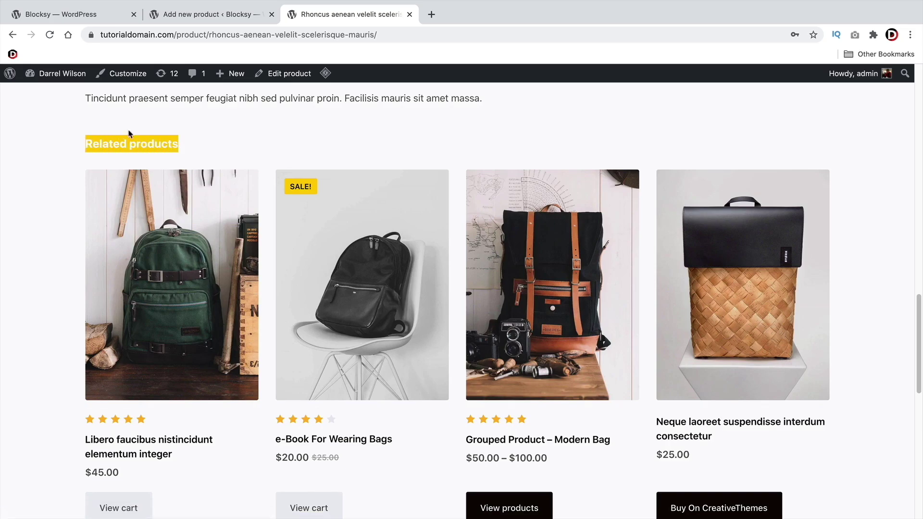
left_click(207, 14)
left_click(310, 14)
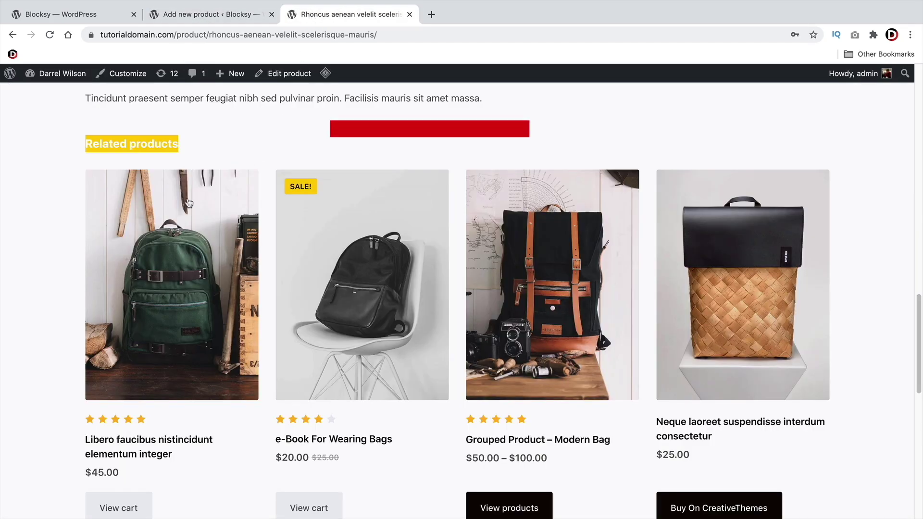
left_click(52, 243)
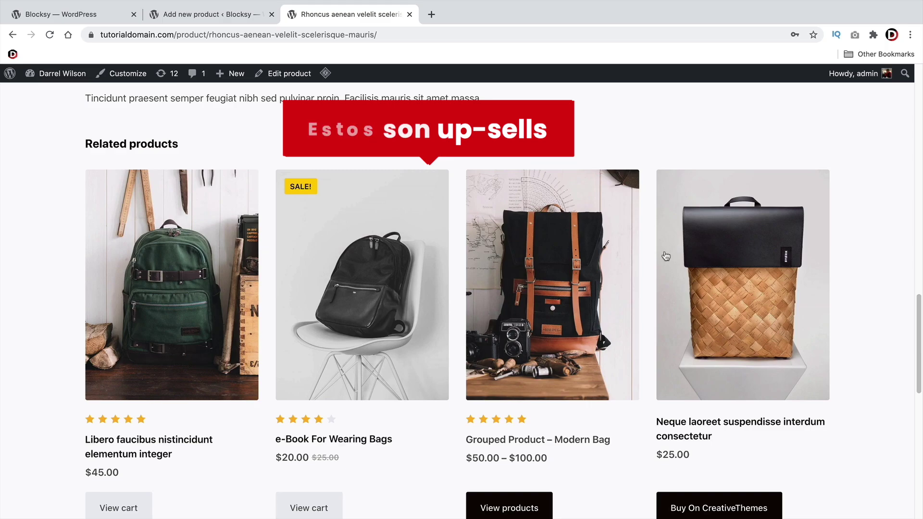
key("ctrl+shift+Tab")
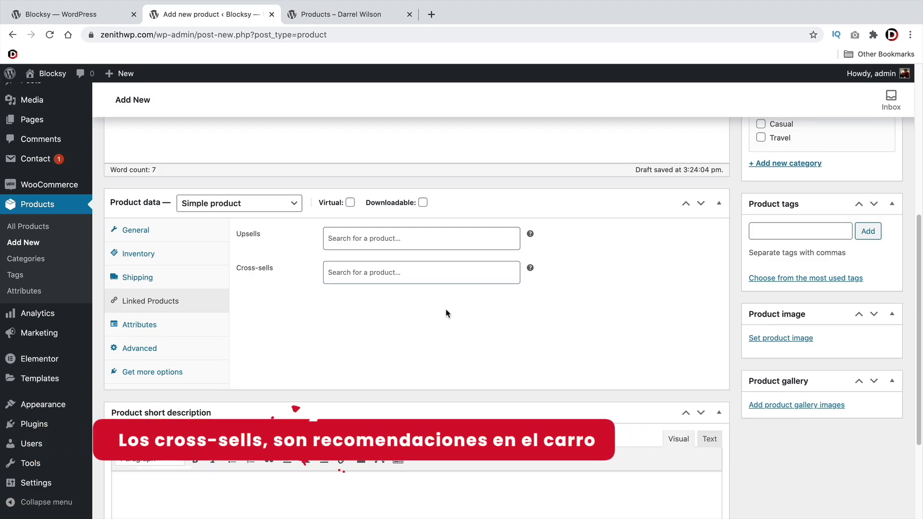
Add Simple Product – Amazing Bag to the cart from the storefront shop page
left_click(349, 16)
scroll(385, 215, "down", 4)
scroll(386, 214, "down", 12)
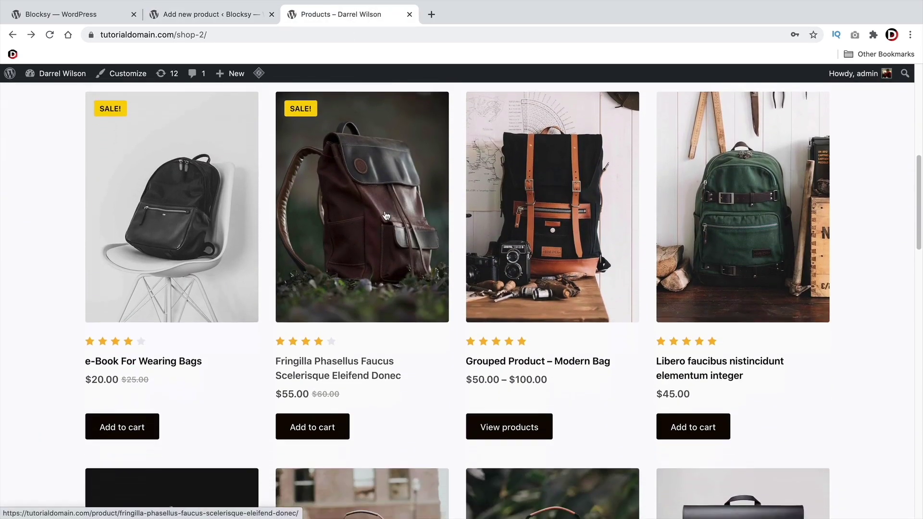
scroll(386, 214, "down", 8)
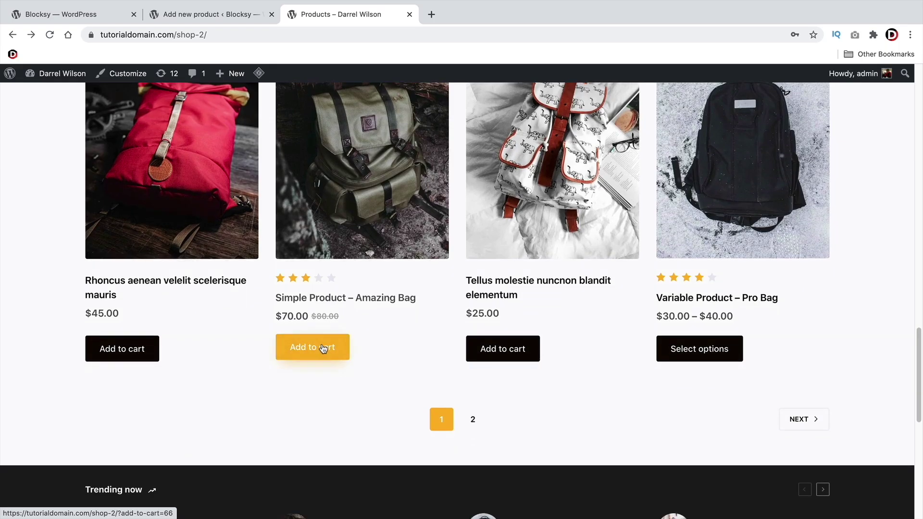
left_click(326, 355)
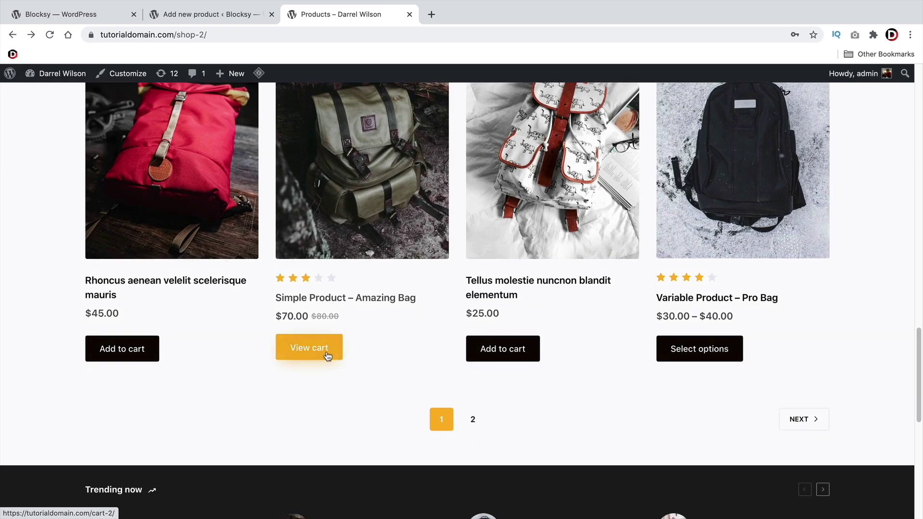
View the cart's $320.00 total and its Variable Product – Pro Bag cross-sell suggestion
scroll(590, 376, "up", 20)
mouse_move(824, 125)
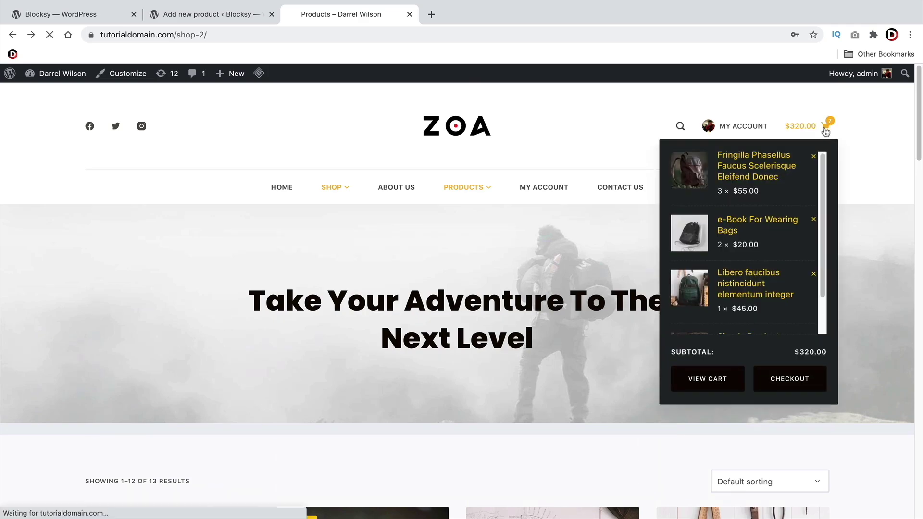
left_click(719, 379)
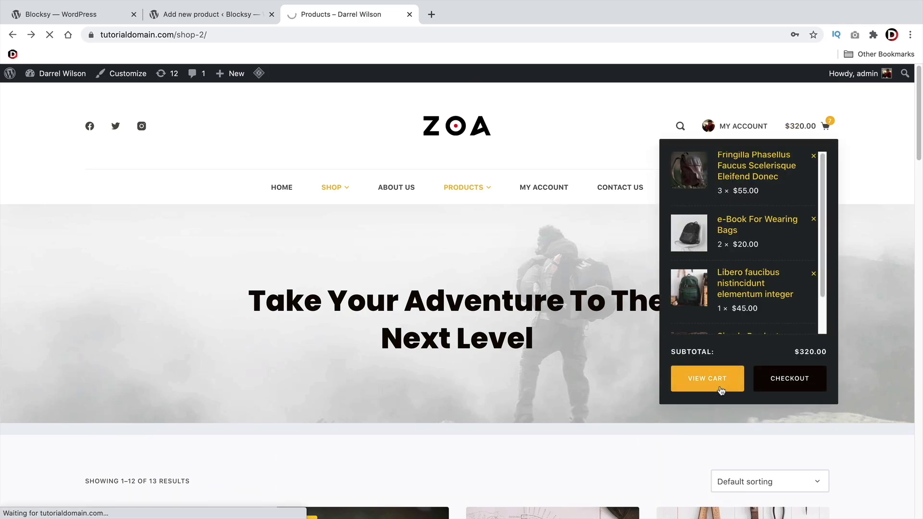
scroll(440, 346, "down", 5)
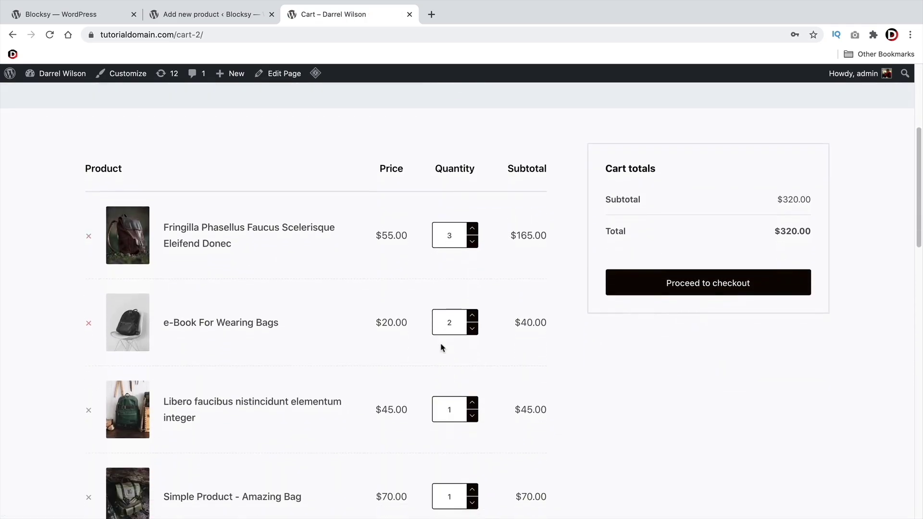
scroll(440, 347, "down", 9)
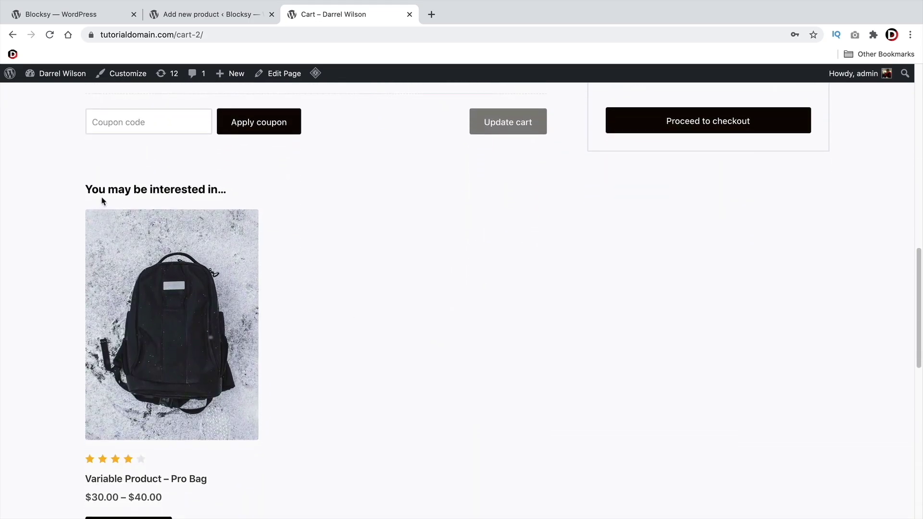
scroll(174, 293, "down", 2)
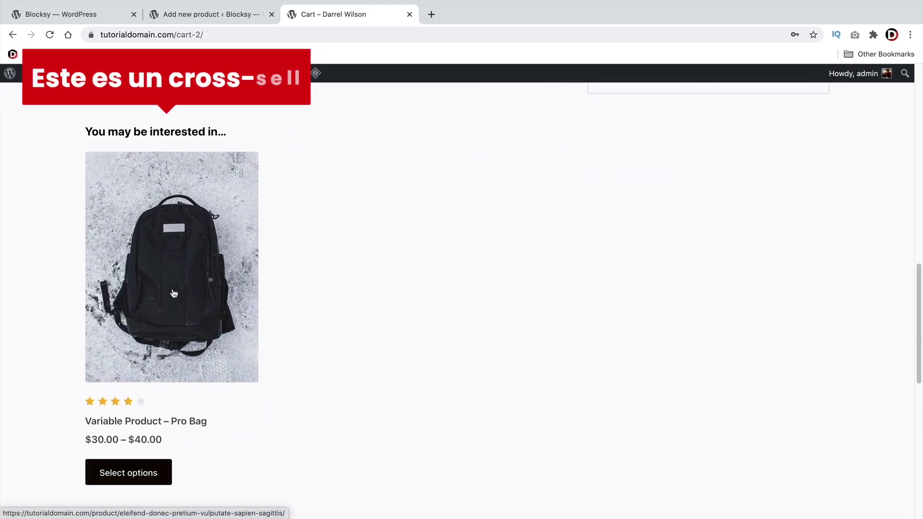
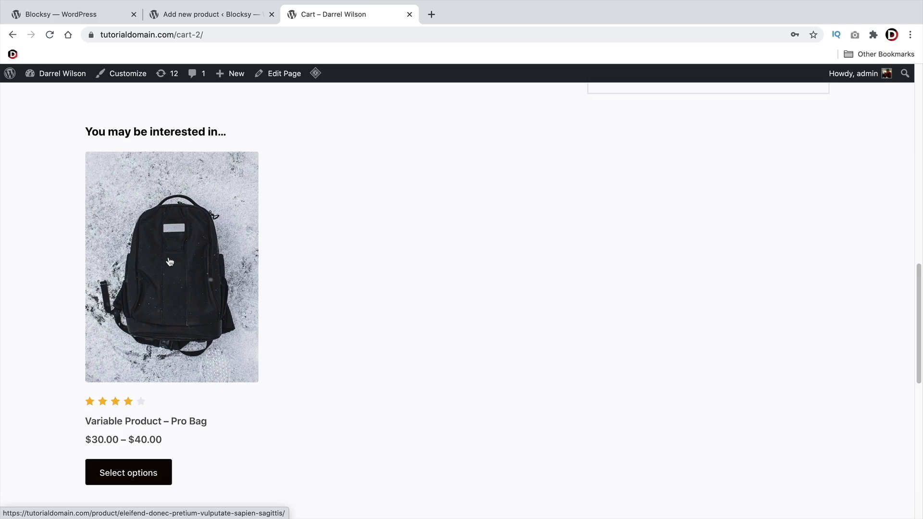
Return from the Cart tab to the new product editor and show its Attributes settings
left_click(224, 19)
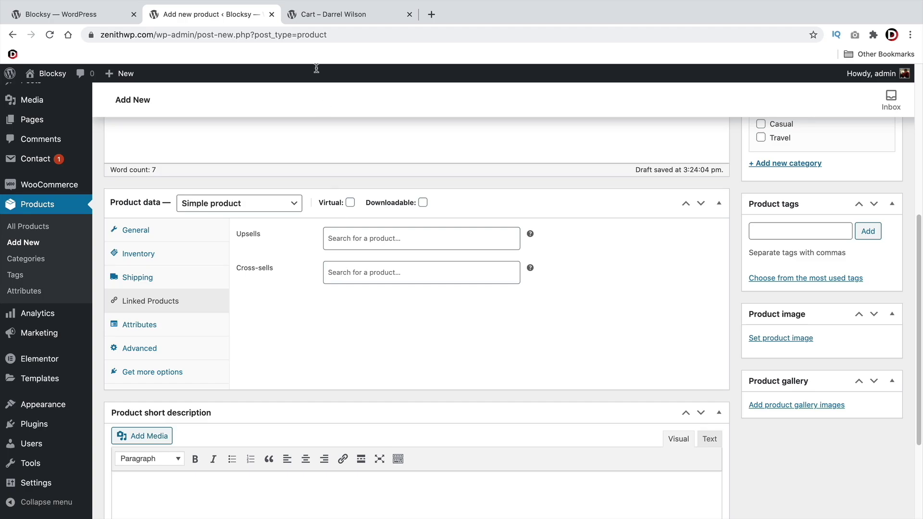
left_click(314, 19)
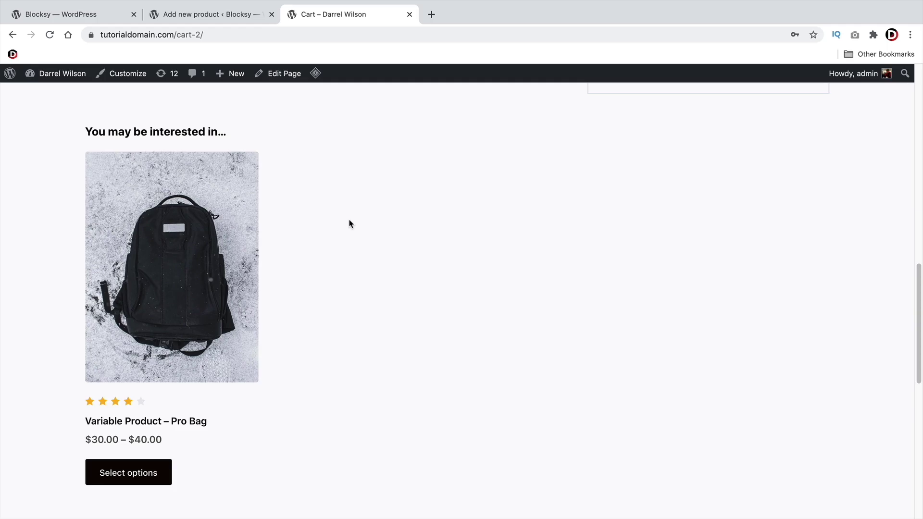
left_click(228, 19)
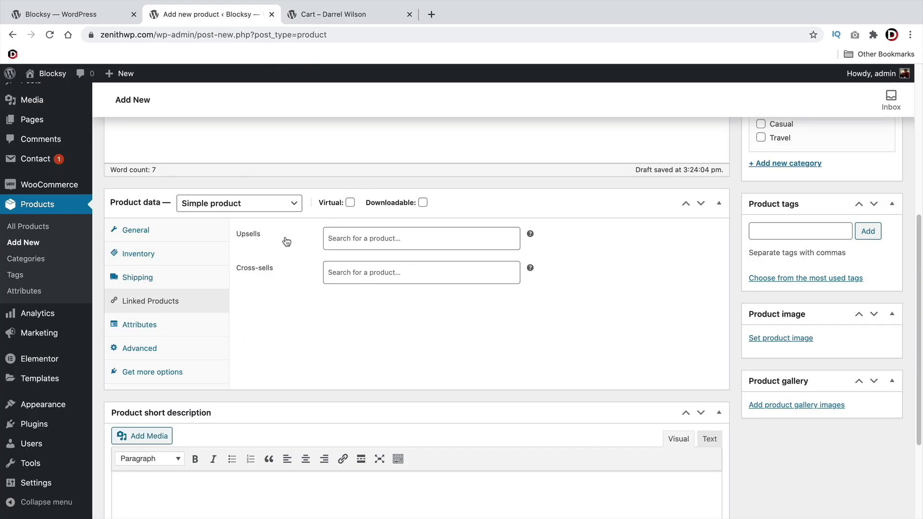
left_click(190, 325)
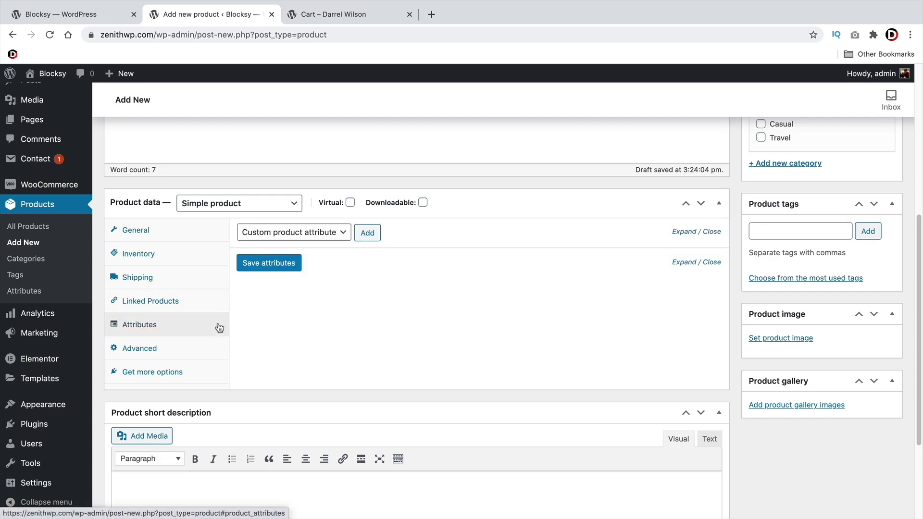
Show the product's Advanced settings and try the Purchase note field
left_click(157, 348)
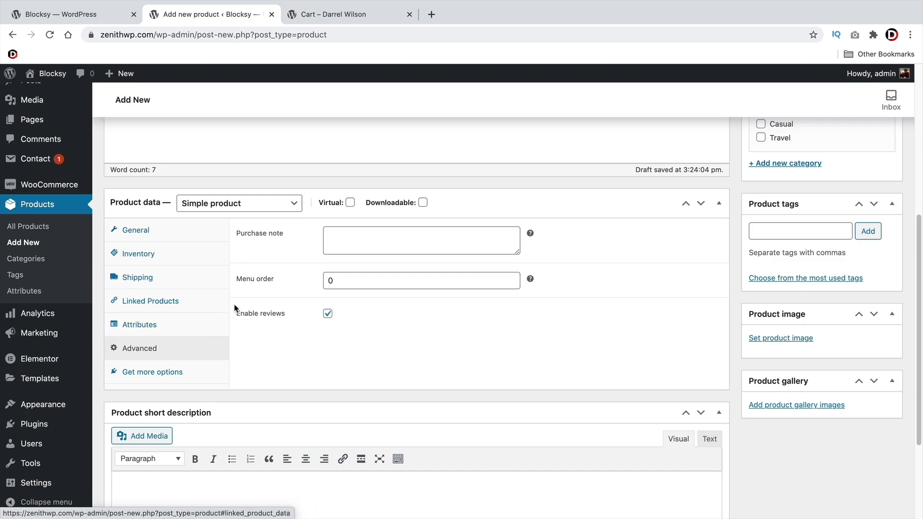
left_click(385, 236)
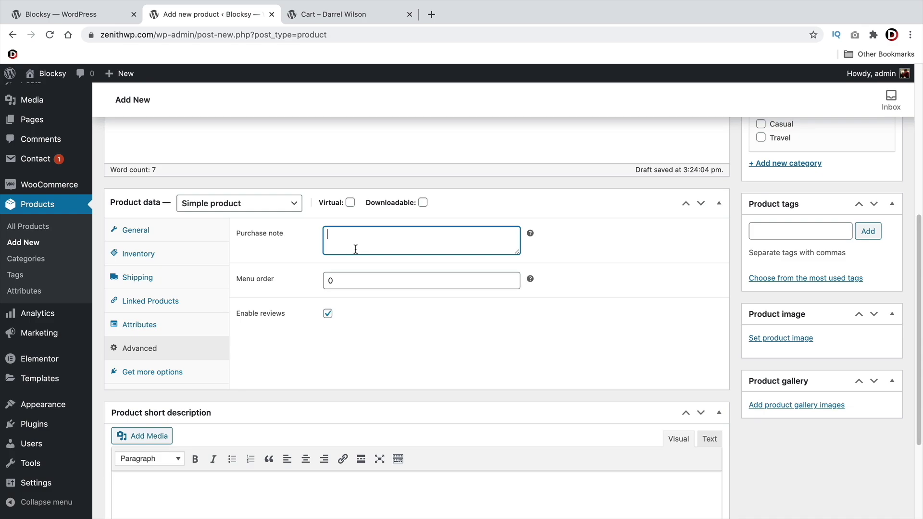
left_click(350, 303)
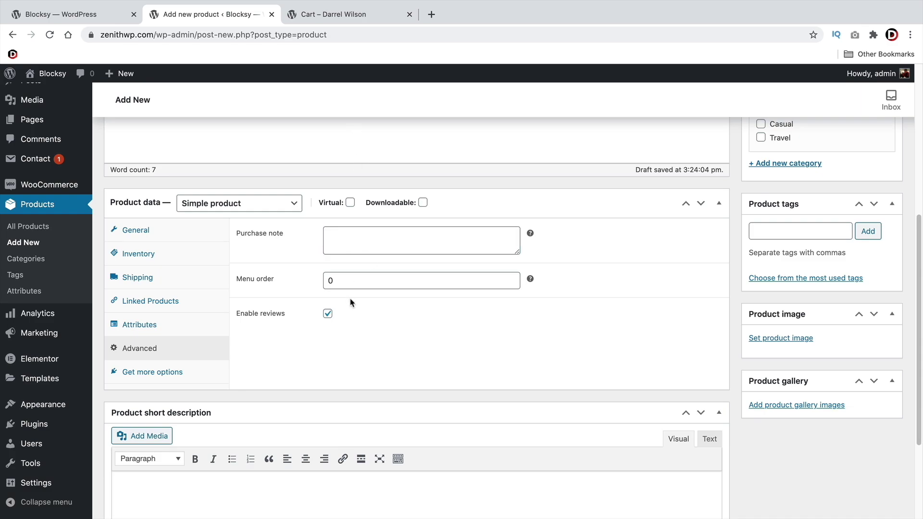
Lower Menu order to -10, then return it to 0
left_click(511, 284)
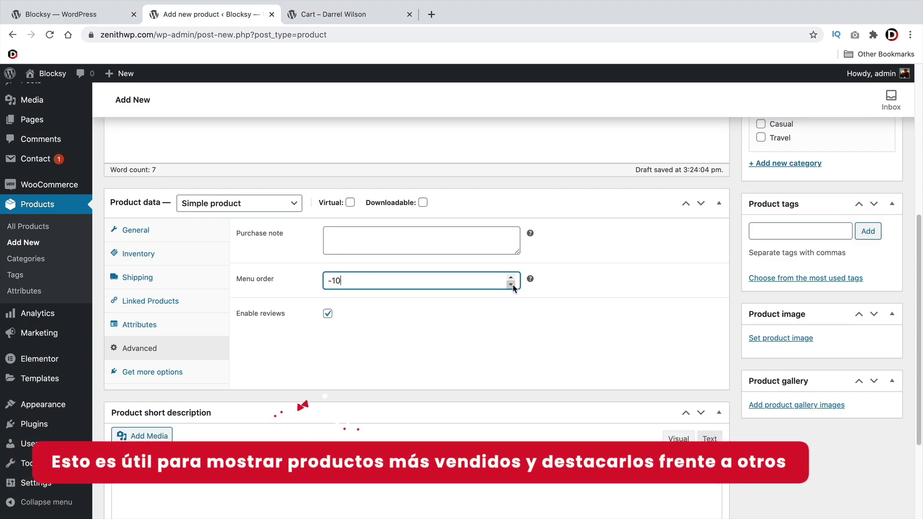
scroll(312, 226, "up", 6)
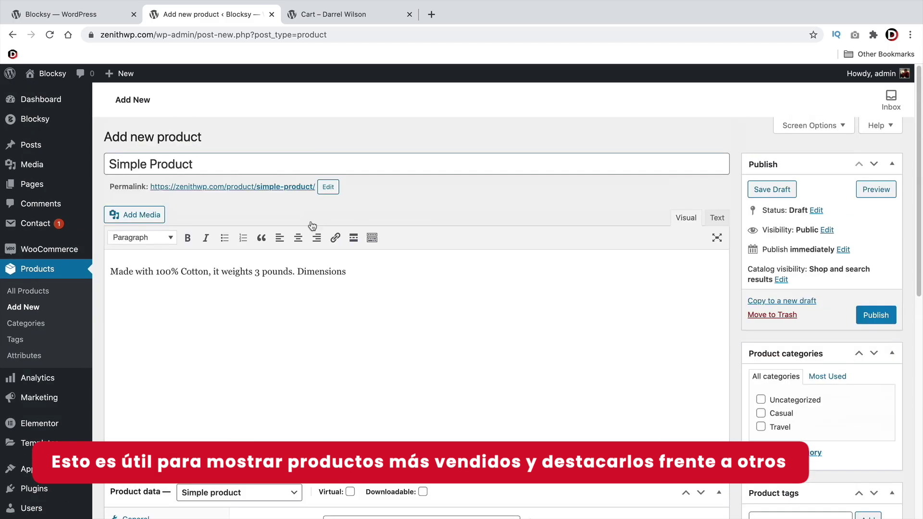
scroll(382, 292, "down", 6)
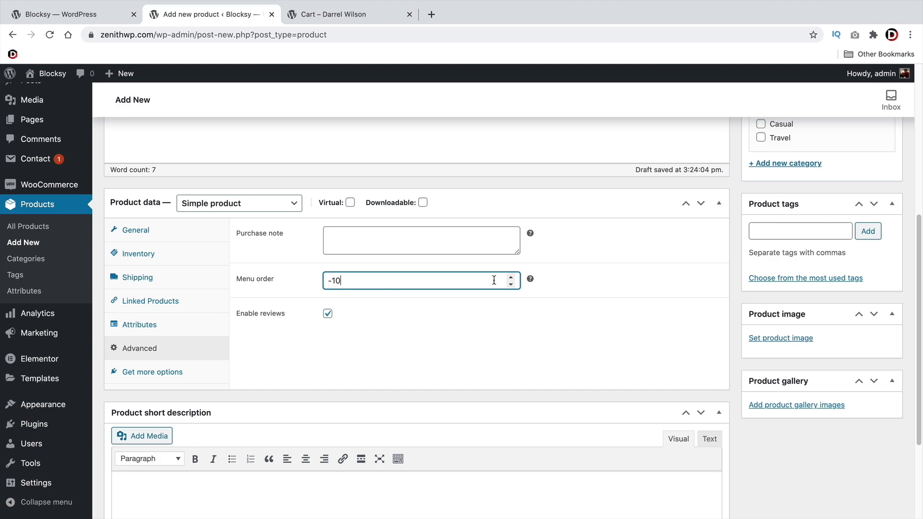
left_click(511, 284)
left_click(511, 284)
left_click(511, 284)
left_click(510, 277)
left_click(511, 277)
left_click(510, 277)
left_click(511, 277)
left_click(510, 277)
scroll(288, 288, "down", 3)
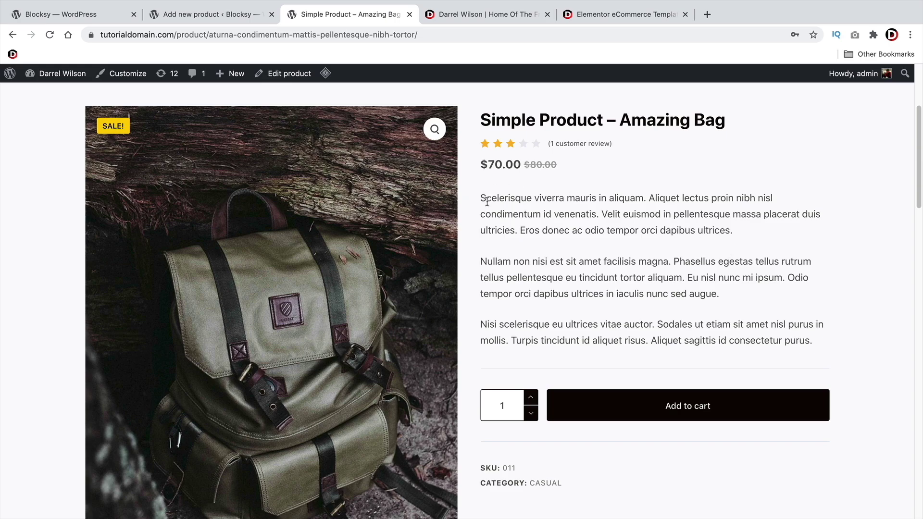
Highlight the Amazing Bag description, then read the Elementor eCommerce Template Package title and opening lines
left_click_drag(486, 202, 813, 341)
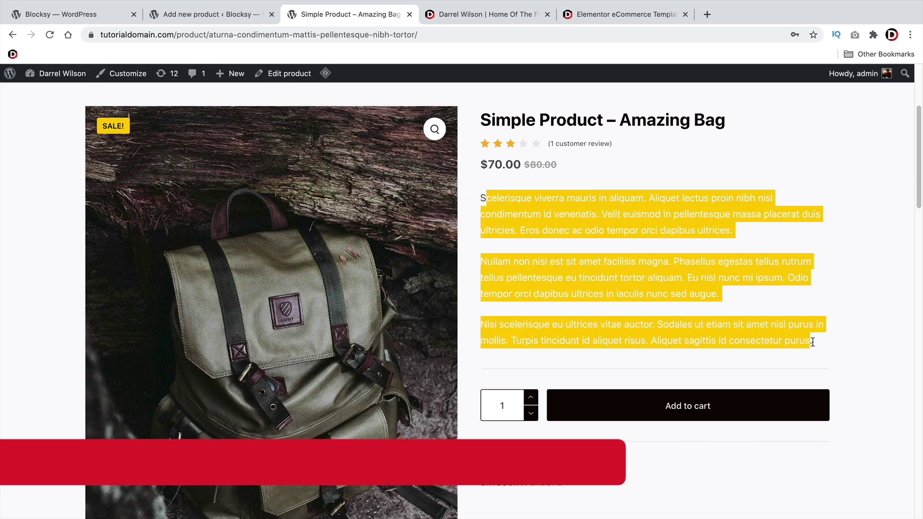
left_click(793, 309)
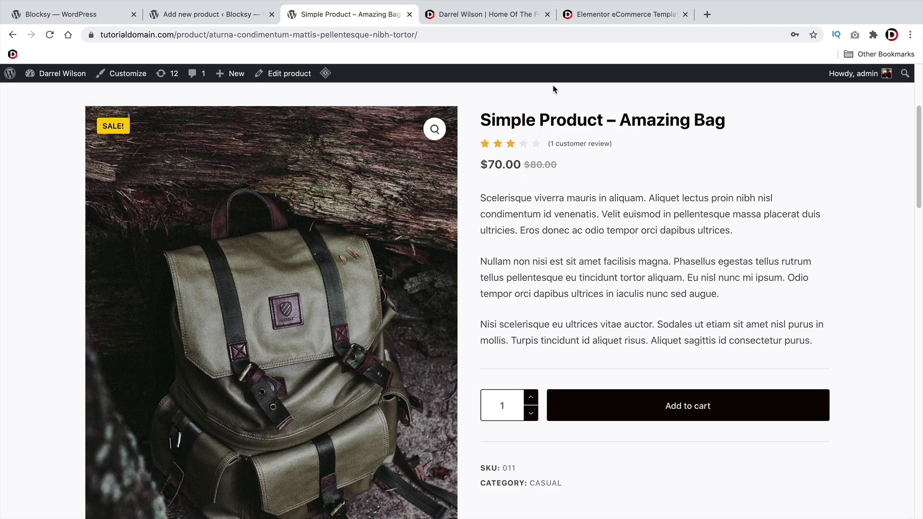
left_click(594, 15)
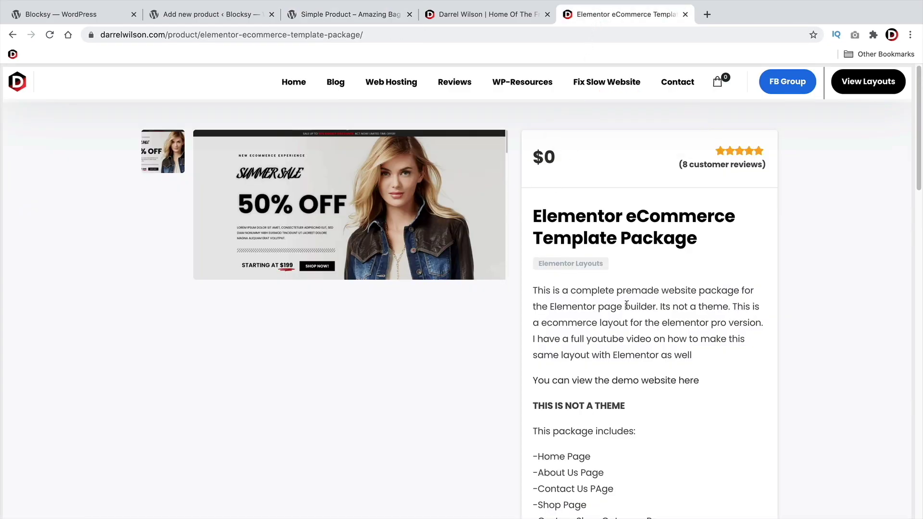
left_click_drag(555, 212, 700, 243)
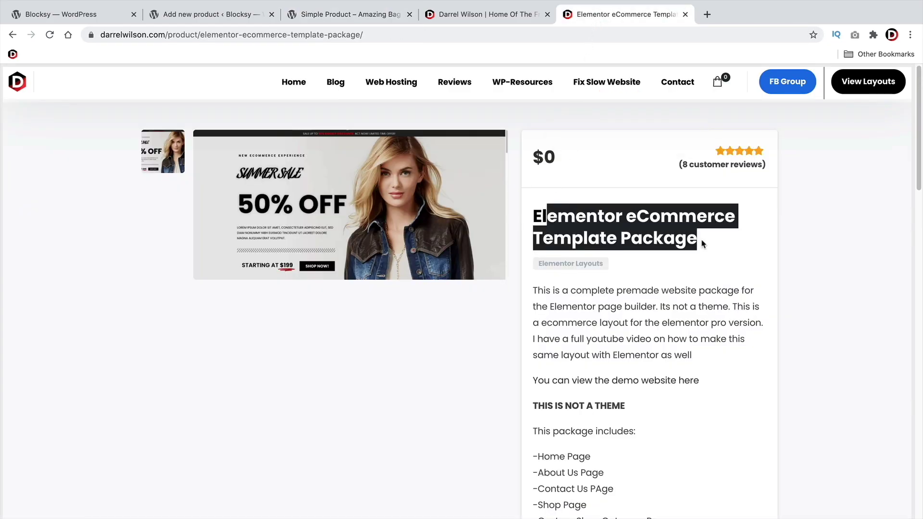
left_click(705, 246)
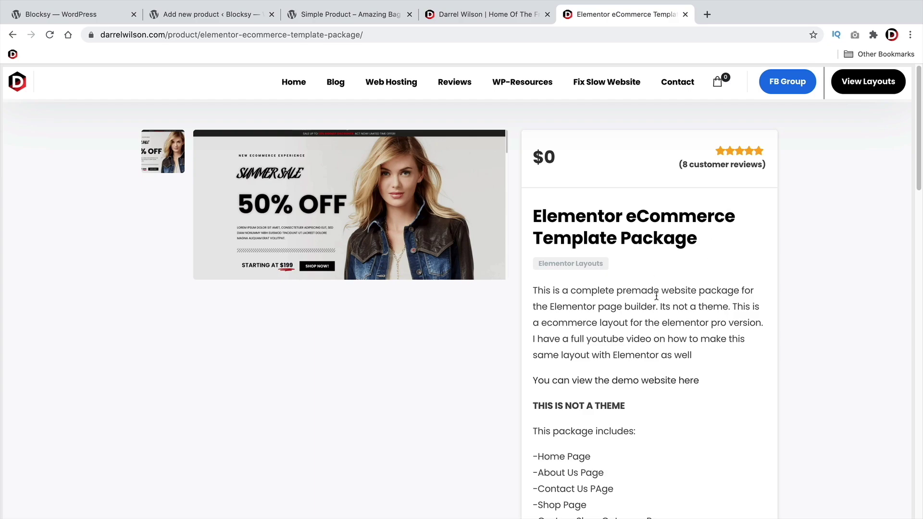
left_click_drag(699, 239, 526, 218)
scroll(654, 312, "down", 2)
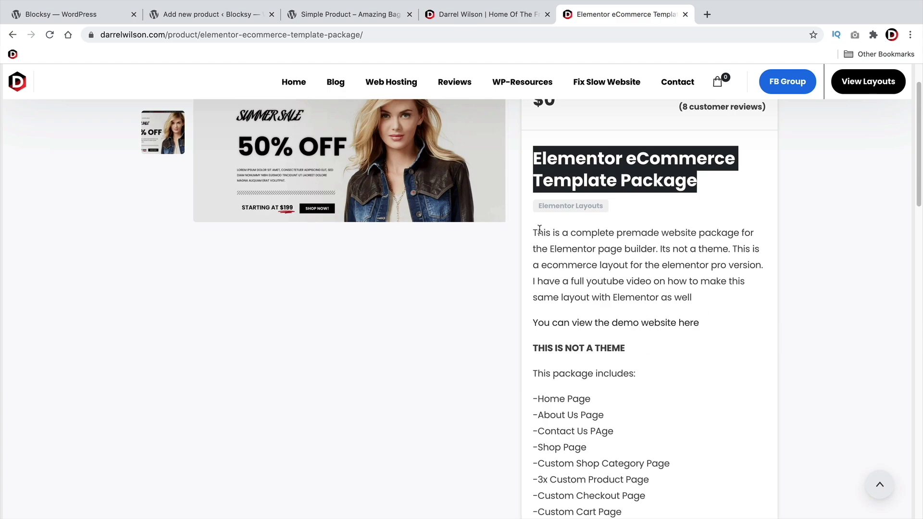
left_click_drag(539, 229, 683, 247)
left_click(679, 247)
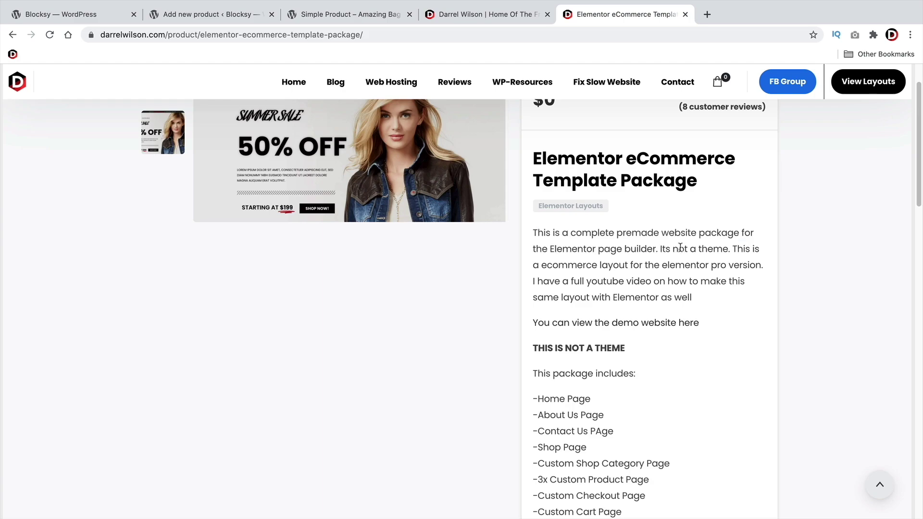
left_click_drag(543, 263, 764, 265)
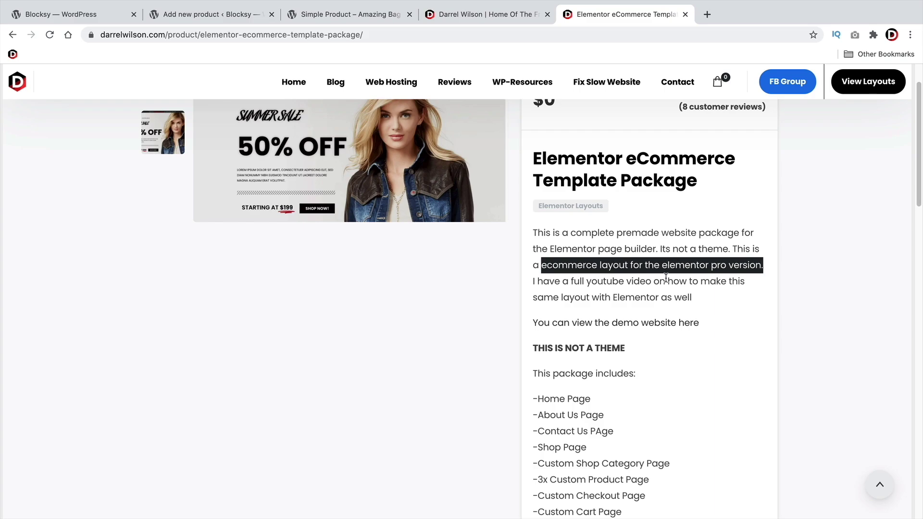
Read the template's list of included pages, then return to the Amazing Bag page
scroll(666, 278, "down", 6)
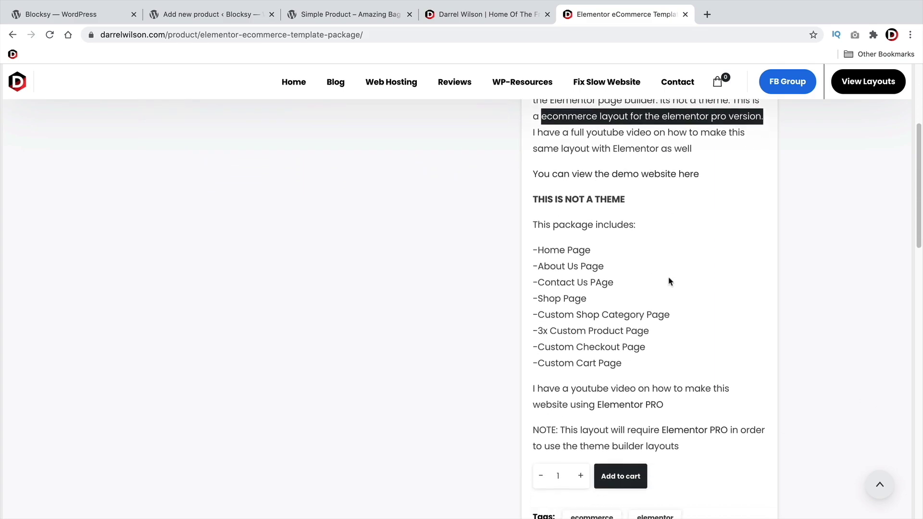
scroll(640, 275, "up", 3)
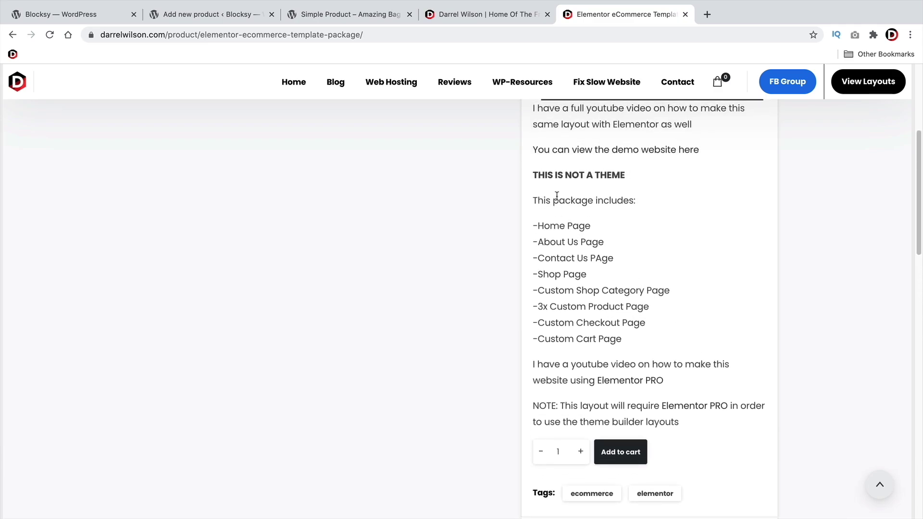
left_click_drag(533, 226, 532, 416)
left_click(687, 426)
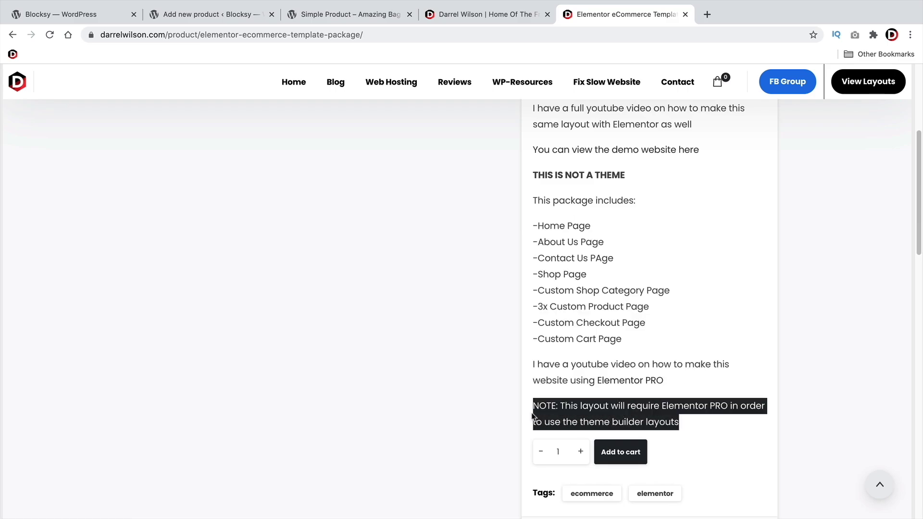
left_click_drag(643, 419, 618, 419)
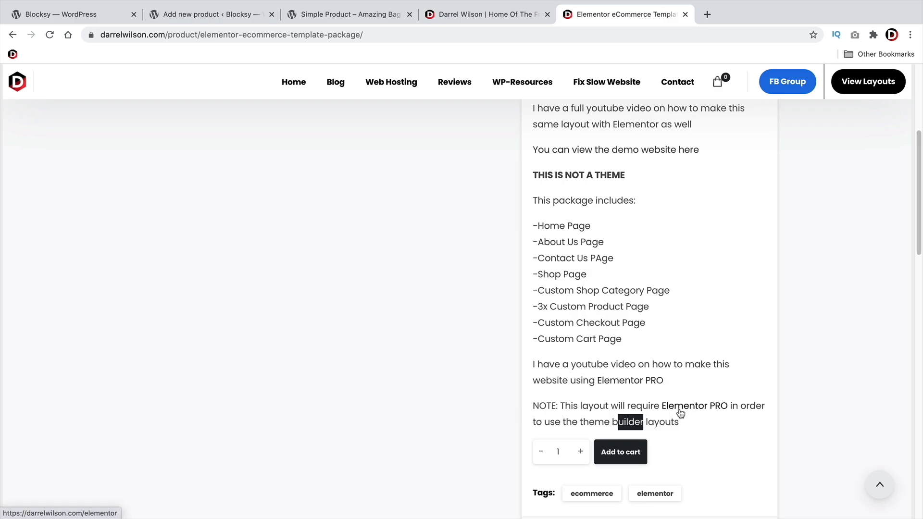
left_click(630, 409)
scroll(585, 401, "up", 2)
scroll(585, 401, "up", 5)
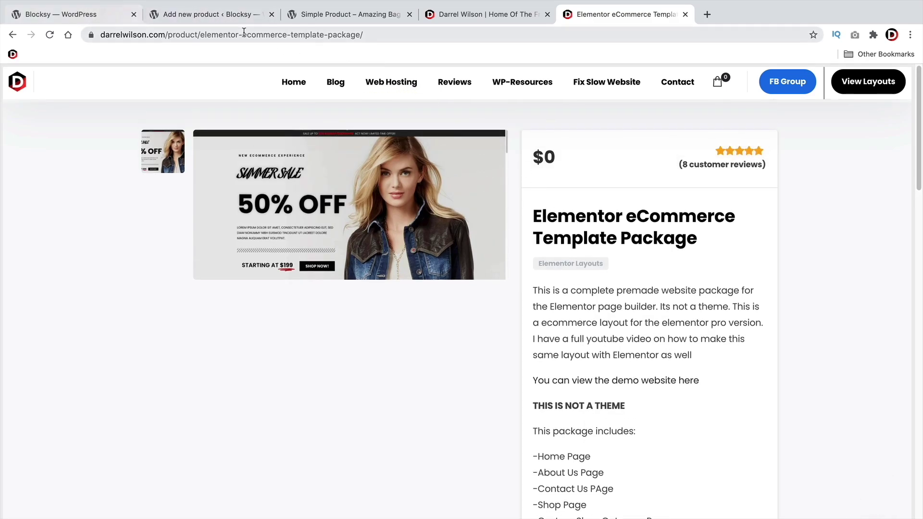
left_click(320, 16)
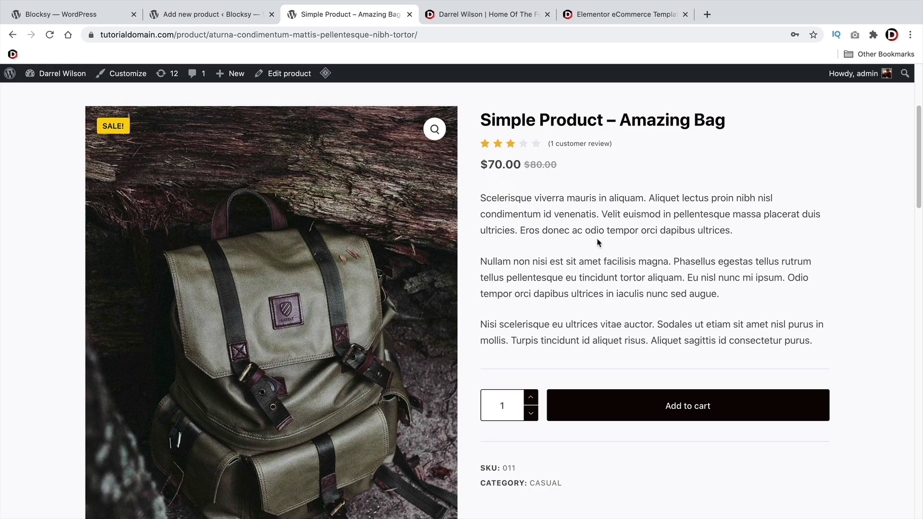
Copy the five feature bullets from the Amazon Kenneth Cole bag listing
left_click(223, 15)
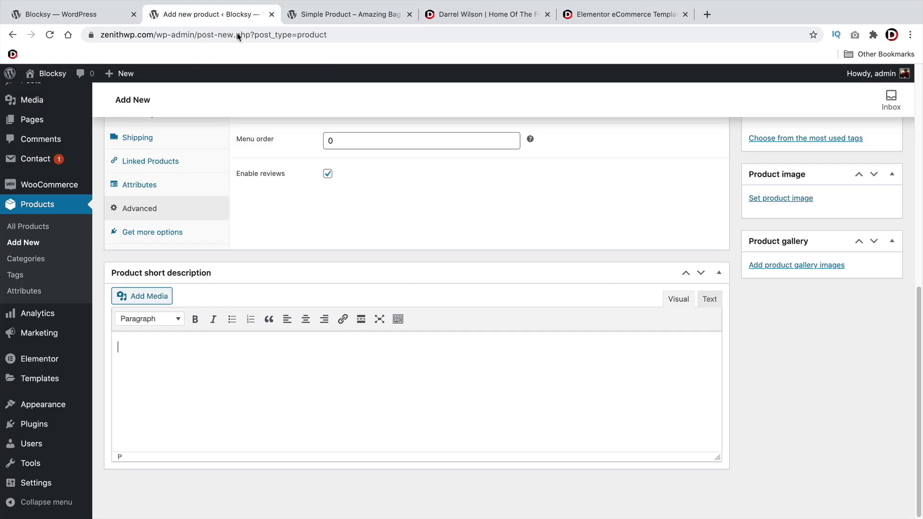
left_click(385, 335)
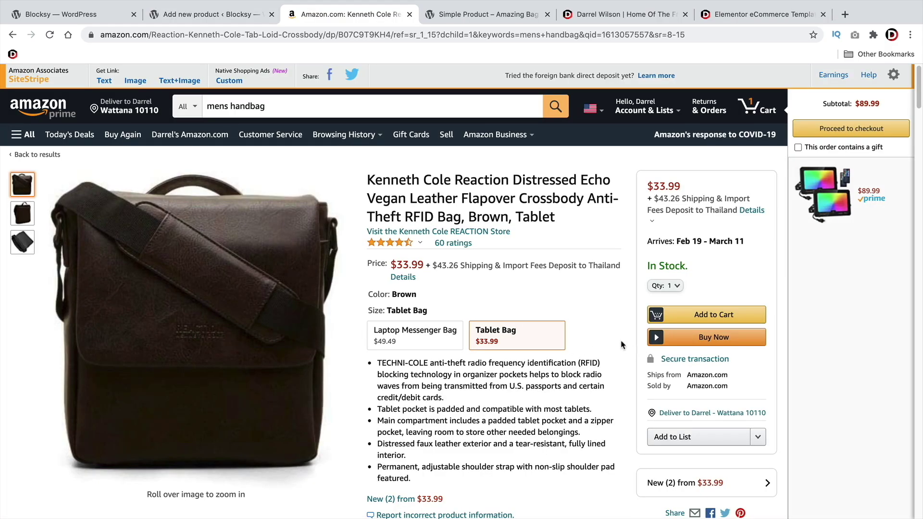
scroll(500, 368, "down", 1)
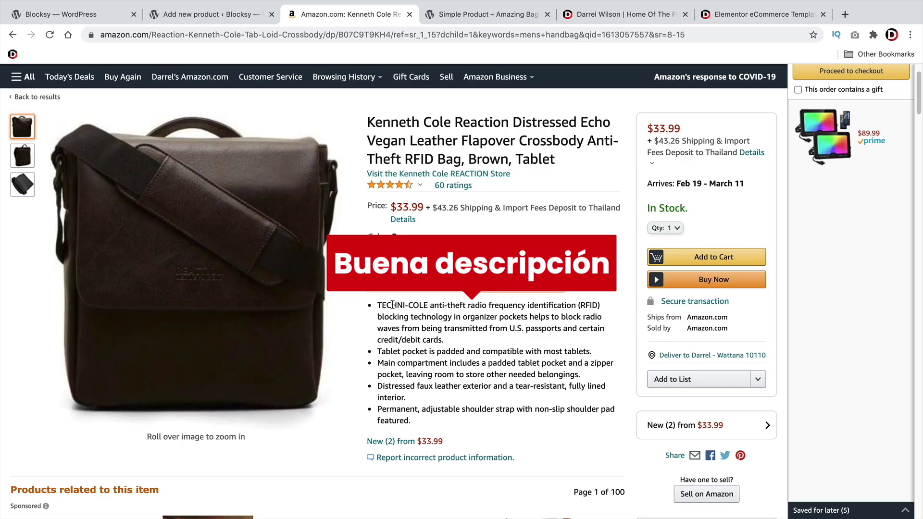
left_click_drag(397, 305, 594, 364)
left_click(484, 382)
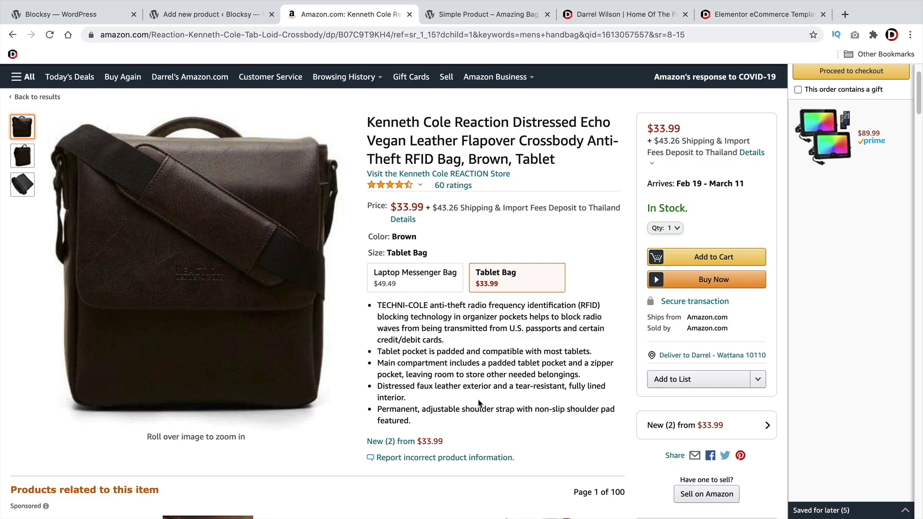
left_click(214, 15)
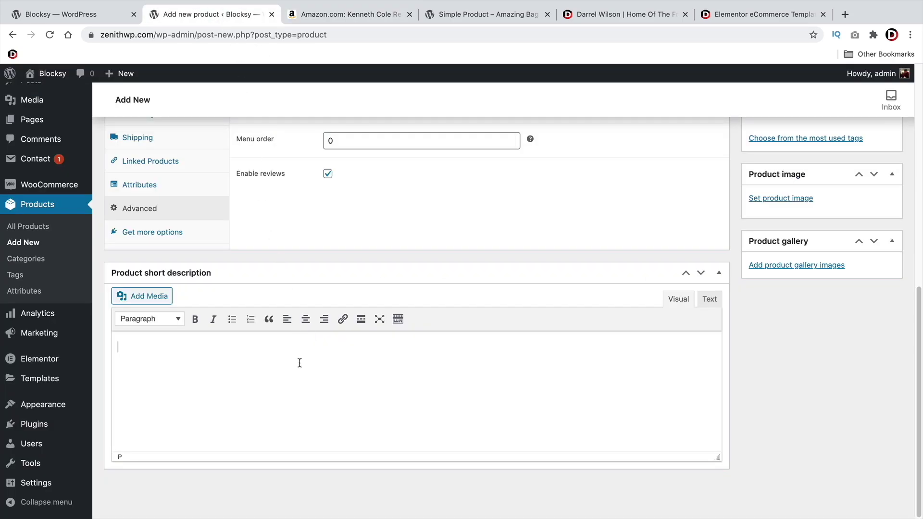
left_click(336, 14)
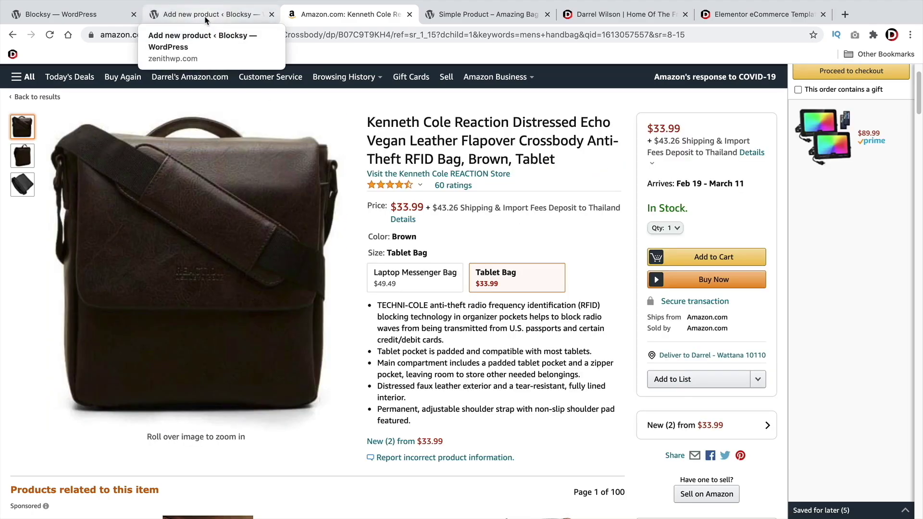
left_click(205, 19)
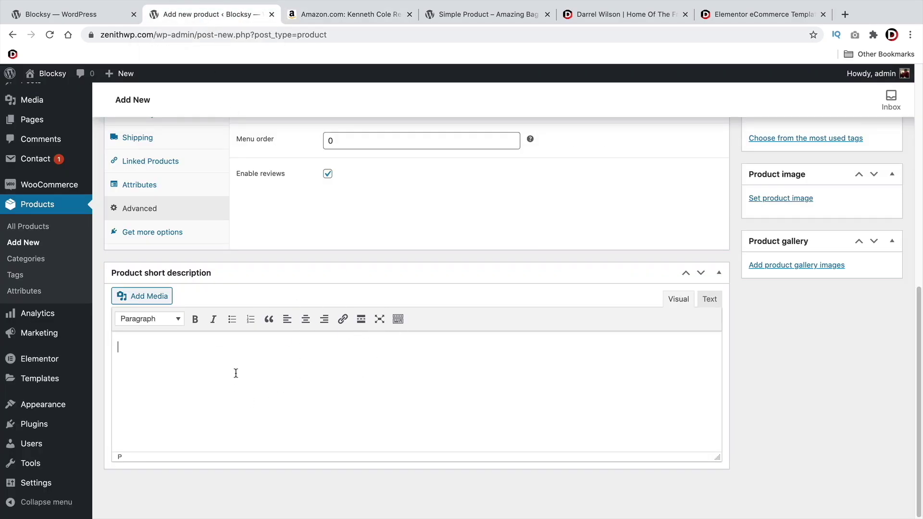
Paste the bullets into the Product short description editor
right_click(128, 355)
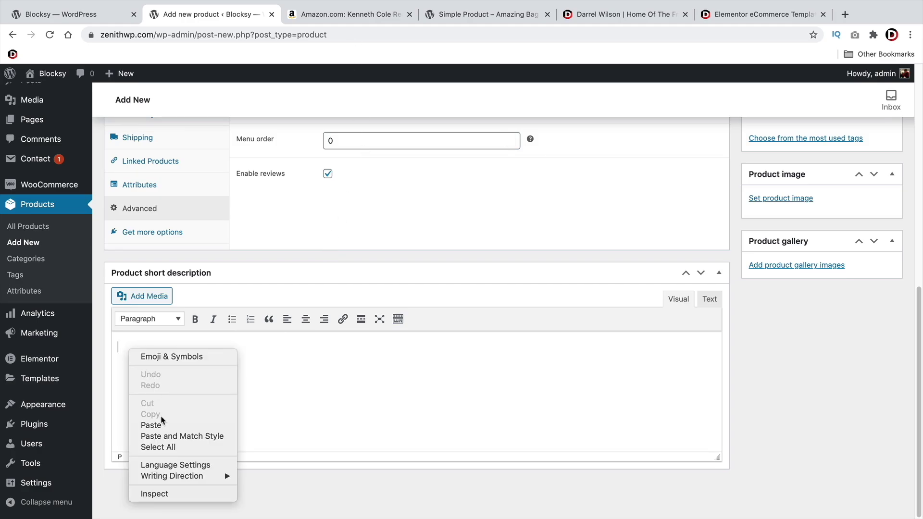
left_click(226, 425)
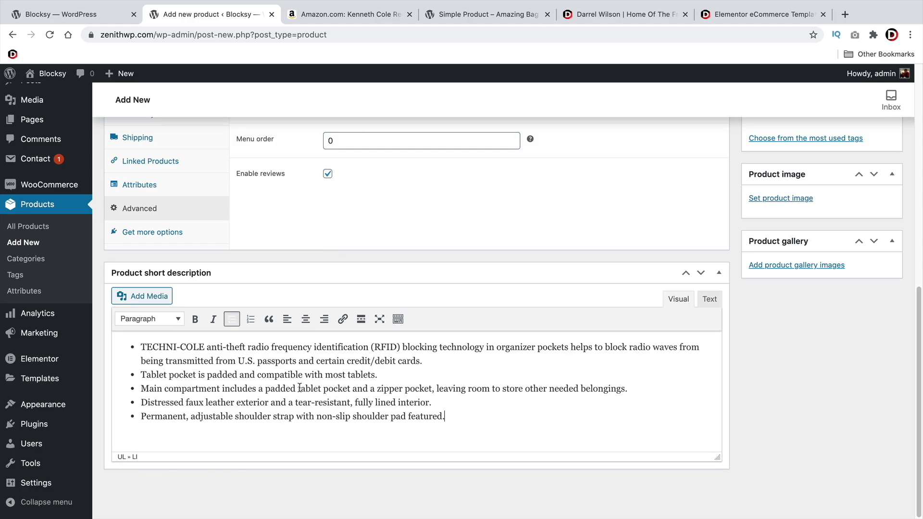
scroll(538, 306, "up", 1)
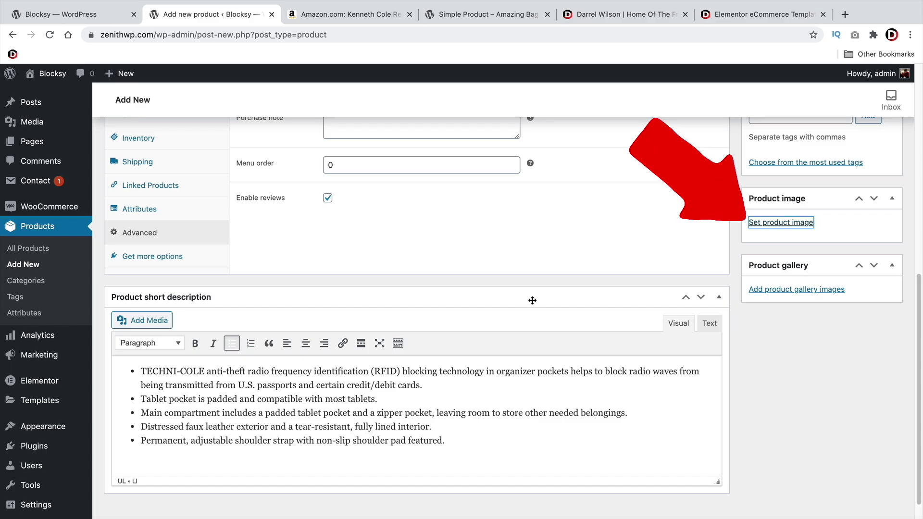
Upload the elementor price image file to the Media Library
left_click(778, 223)
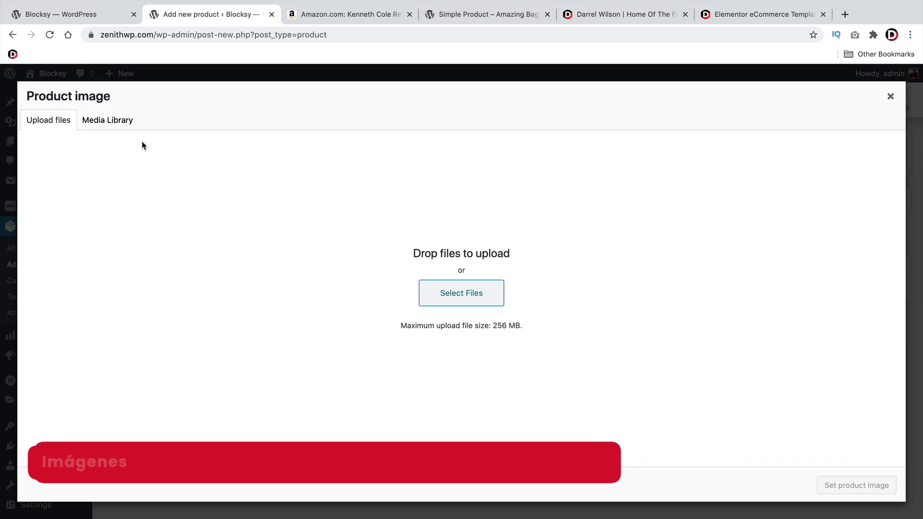
left_click(115, 124)
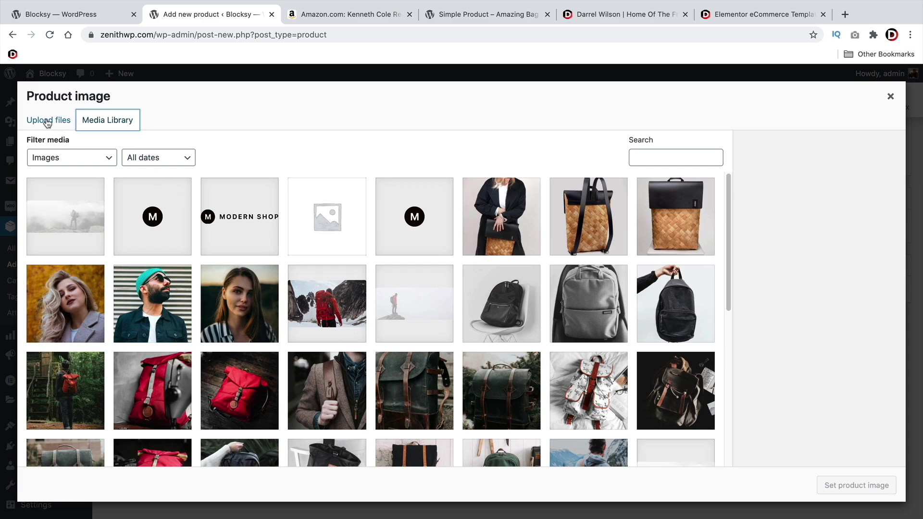
left_click(47, 124)
left_click(450, 296)
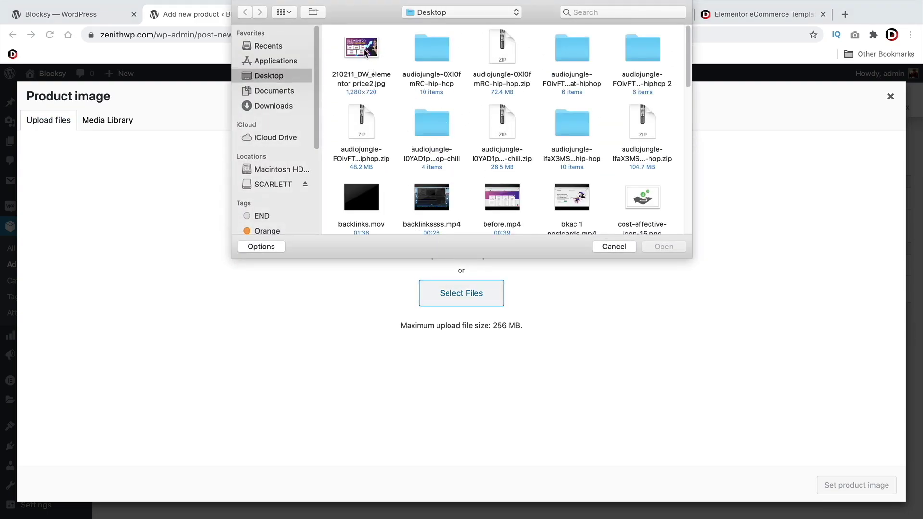
left_click(365, 51)
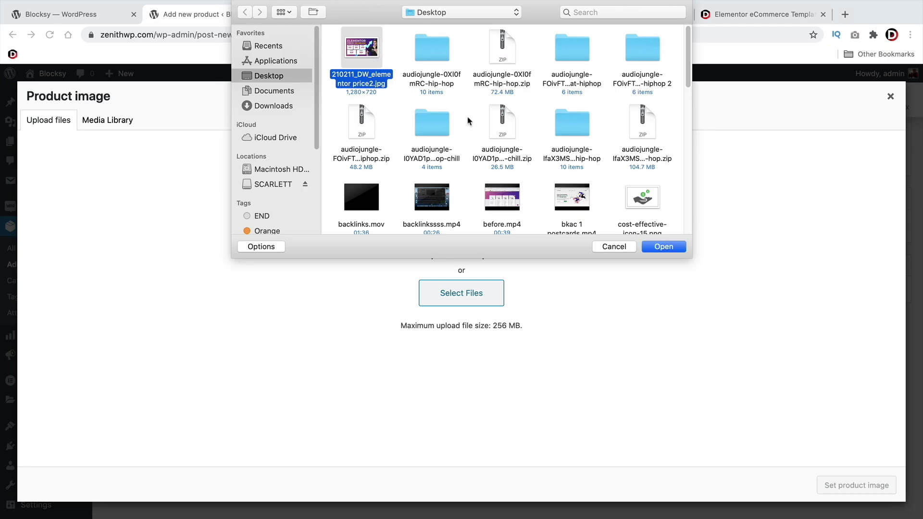
left_click(662, 247)
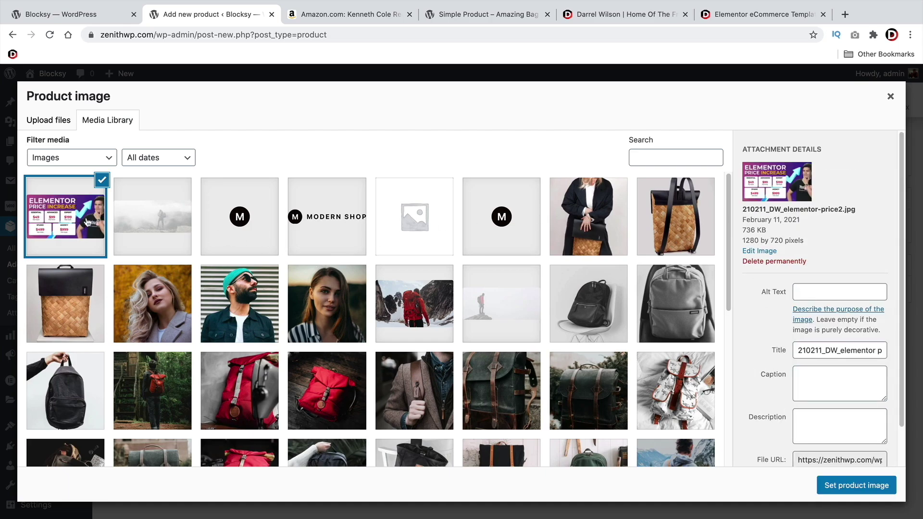
Set the dark green backpack photo as the product image
left_click(102, 181)
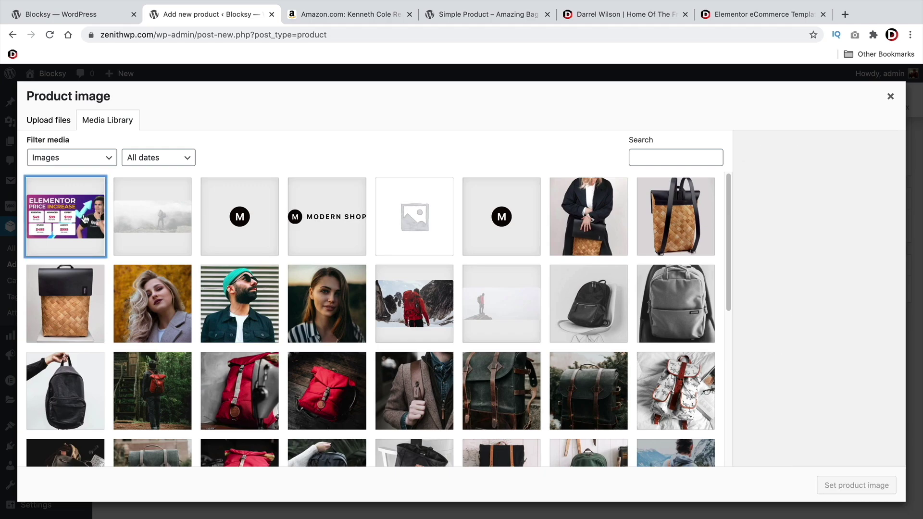
scroll(154, 272, "down", 3)
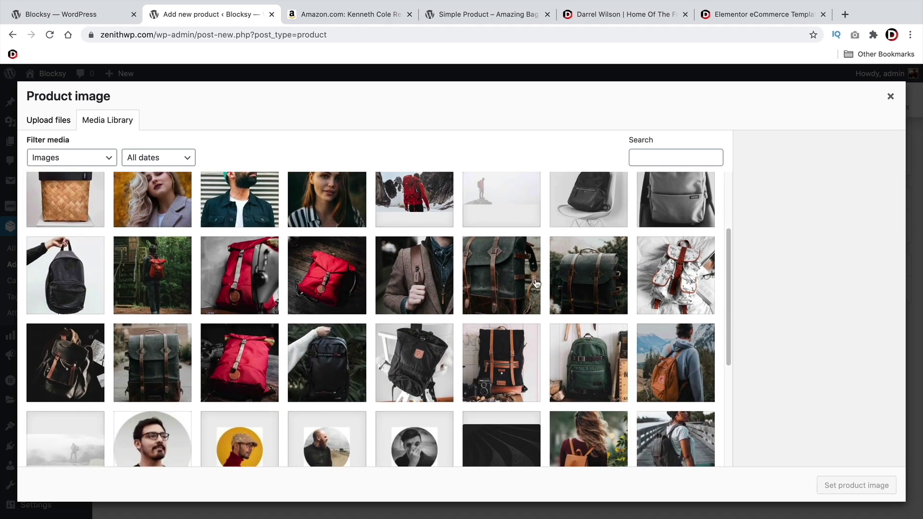
left_click(585, 279)
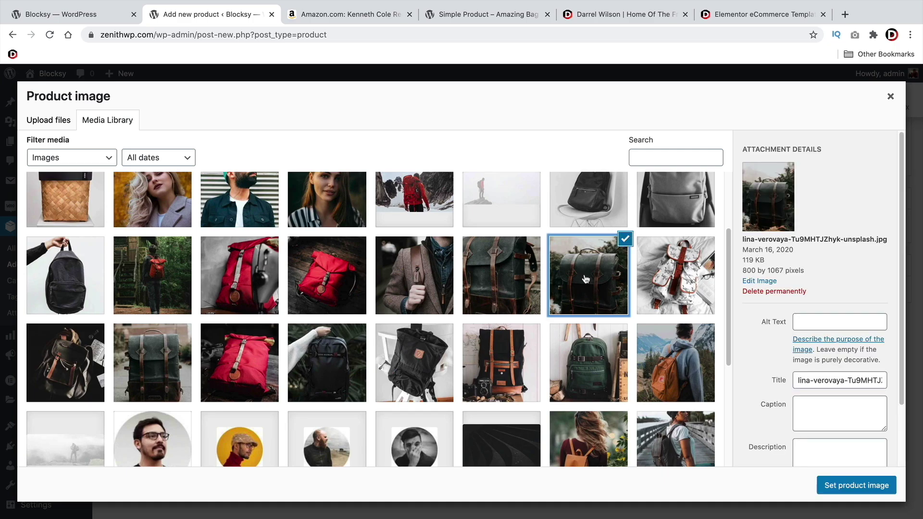
left_click(849, 486)
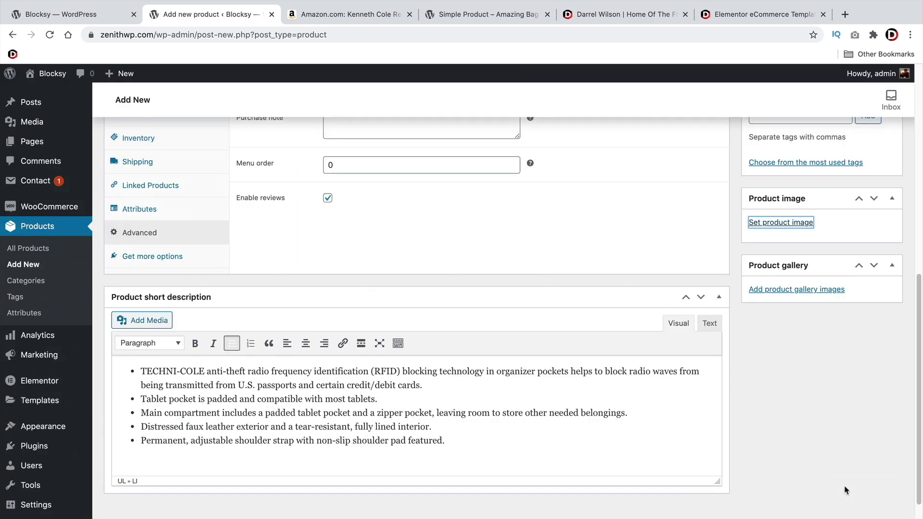
scroll(798, 425, "down", 1)
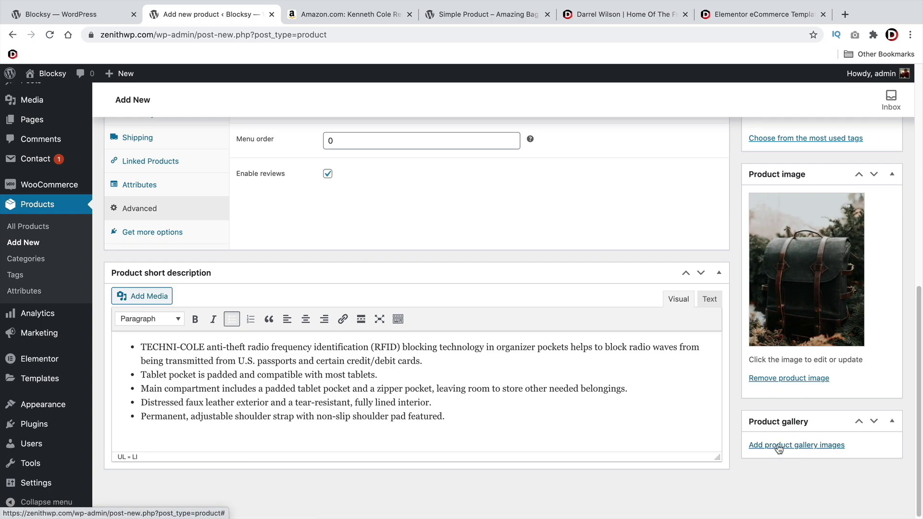
Add a first dark green backpack photo to the product gallery
left_click(778, 446)
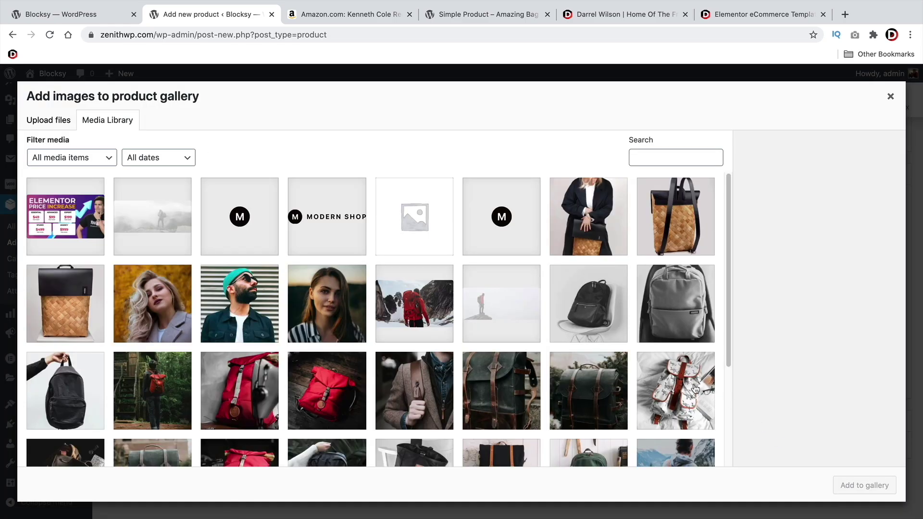
scroll(475, 353, "down", 2)
scroll(476, 353, "down", 1)
left_click(499, 274)
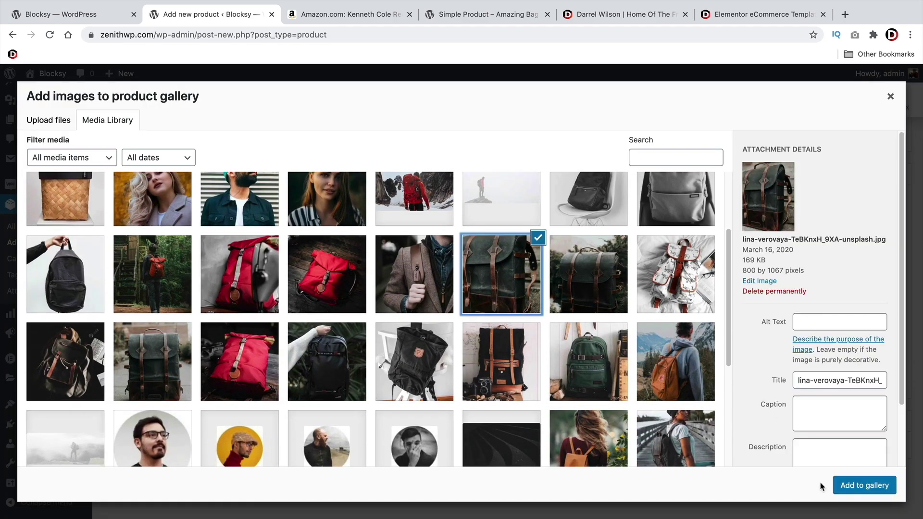
left_click(864, 486)
scroll(827, 423, "down", 1)
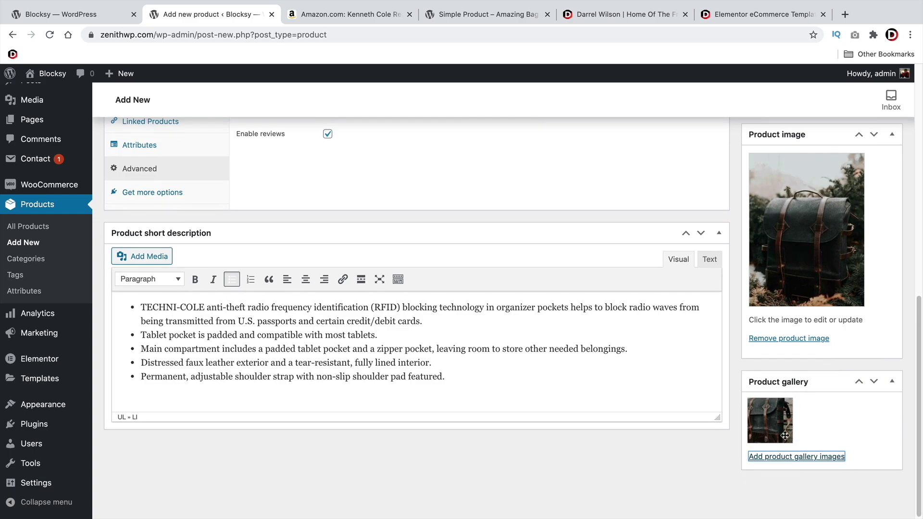
Add a second backpack photo, from the library's third row, to the gallery
left_click(805, 458)
left_click(555, 353)
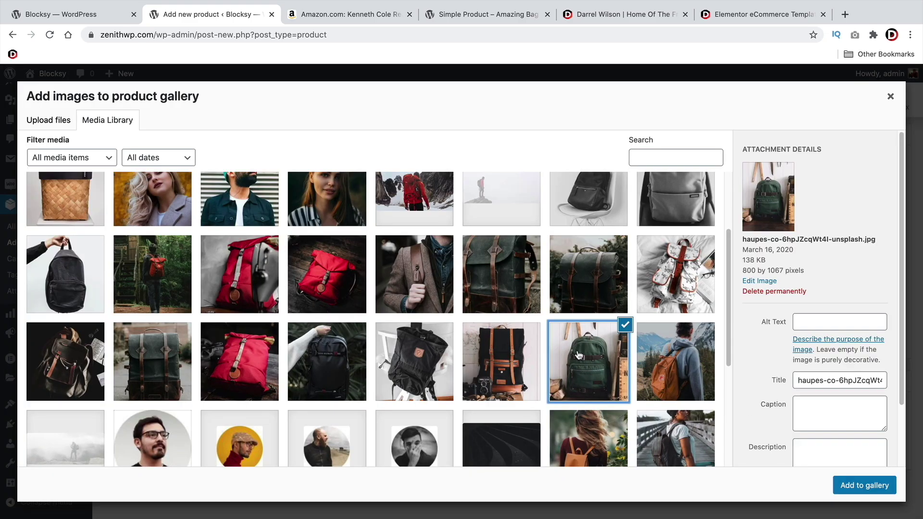
left_click(156, 364)
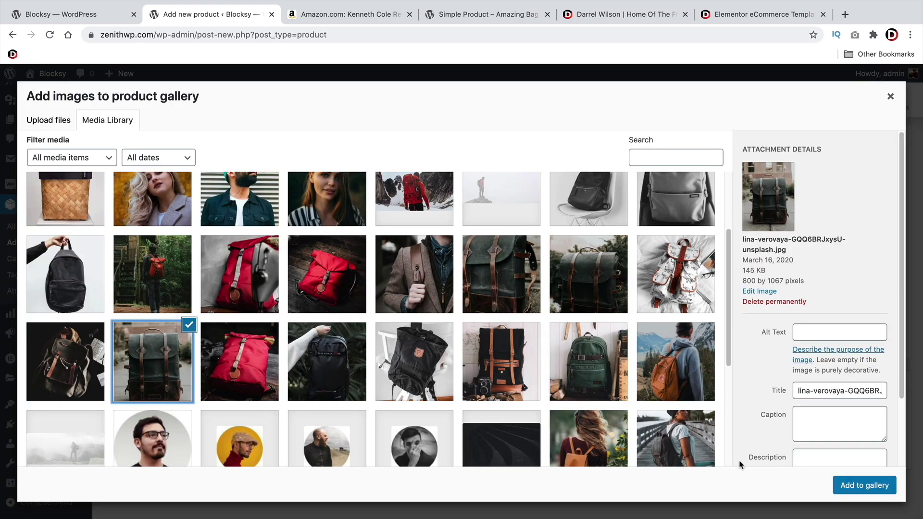
left_click(864, 485)
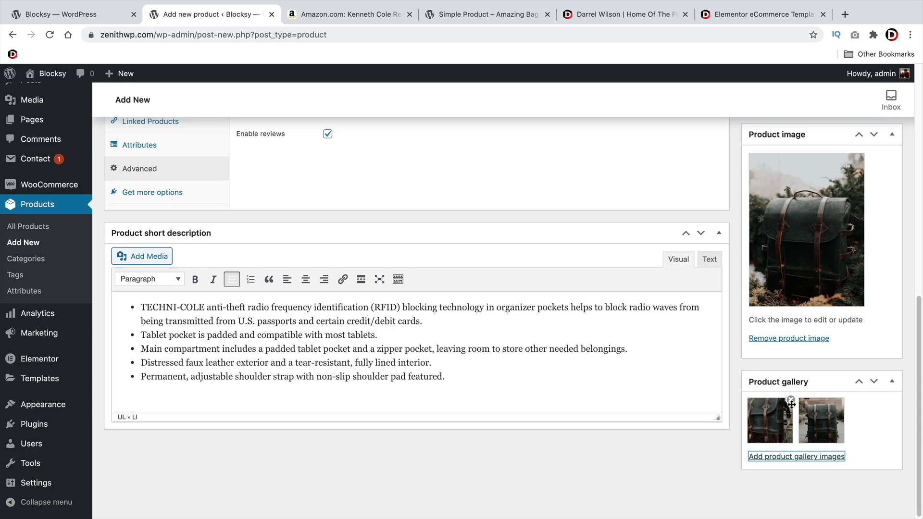
scroll(788, 401, "up", 4)
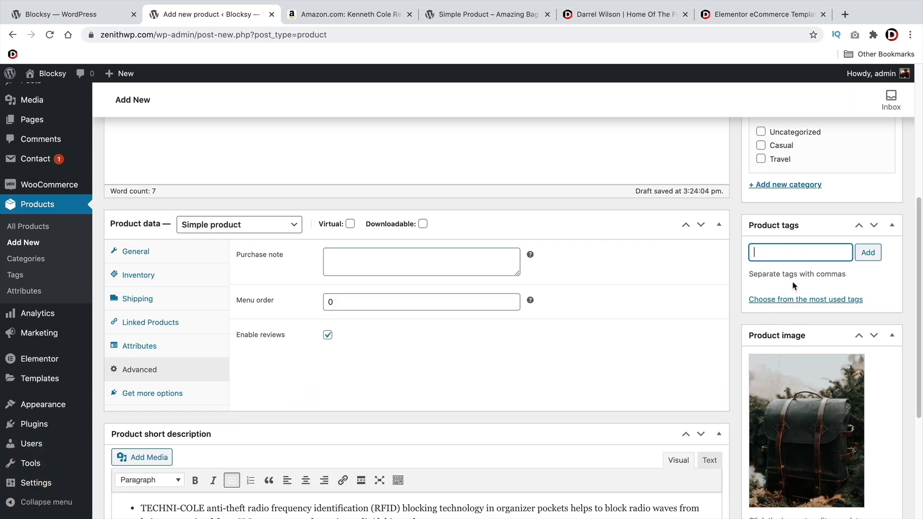
Add the product tag 'bag'
type("bag")
left_click(865, 254)
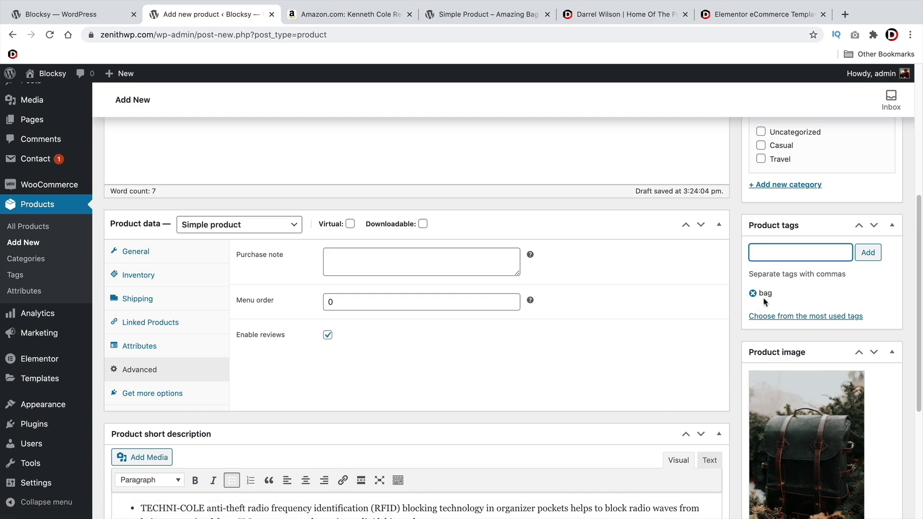
scroll(780, 302, "up", 4)
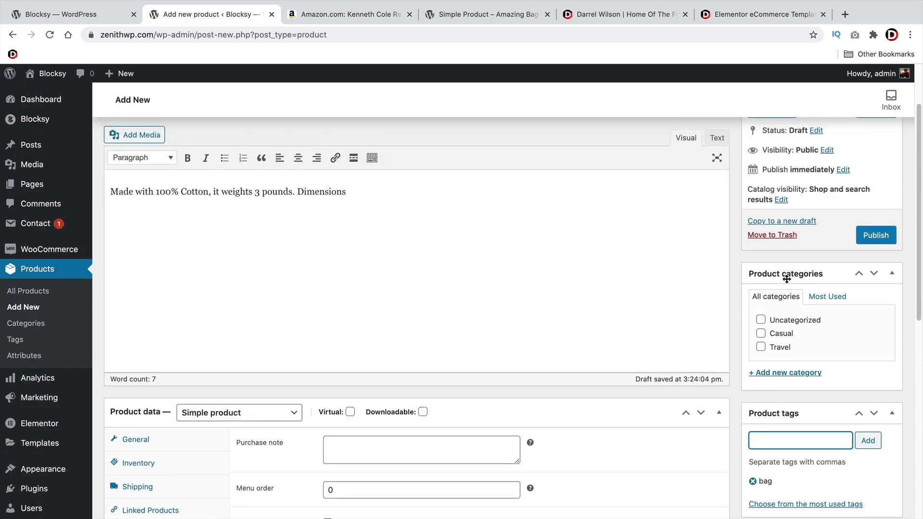
Create a new product category 'Bags' and assign it to the product
scroll(789, 372, "down", 1)
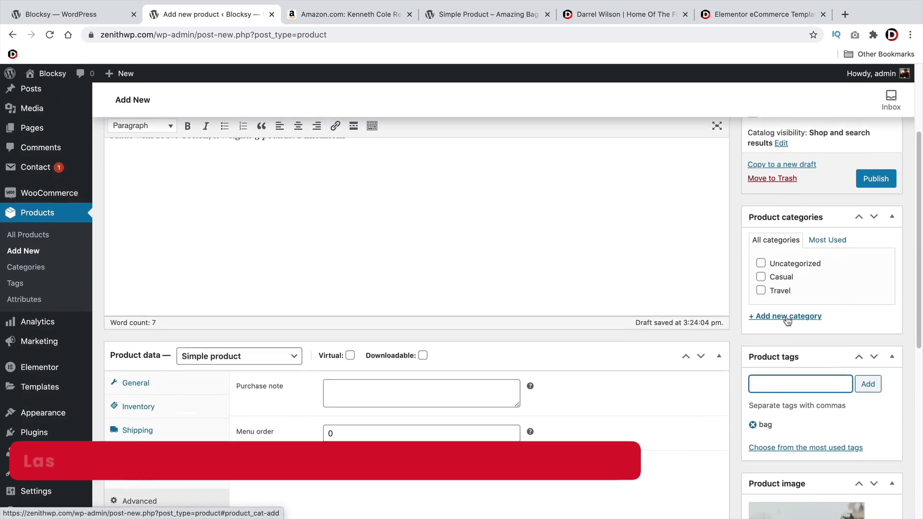
left_click(815, 315)
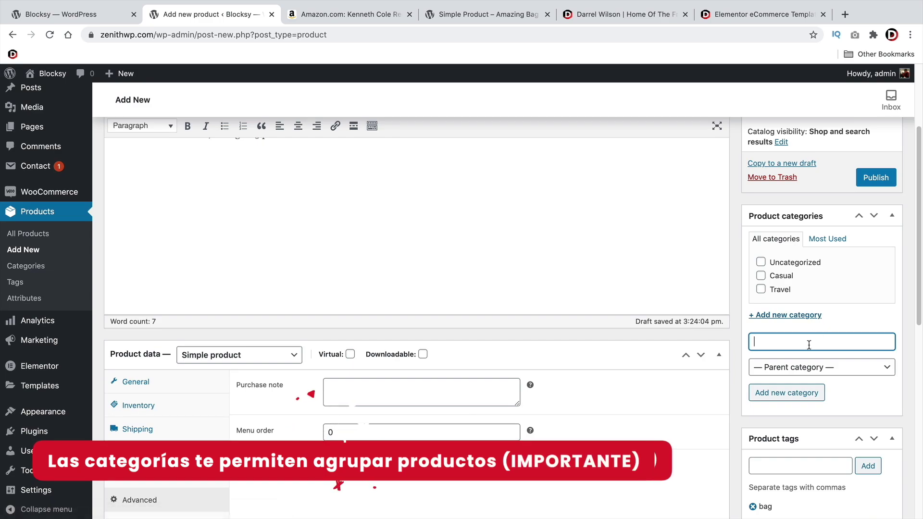
type("Bags")
left_click(793, 397)
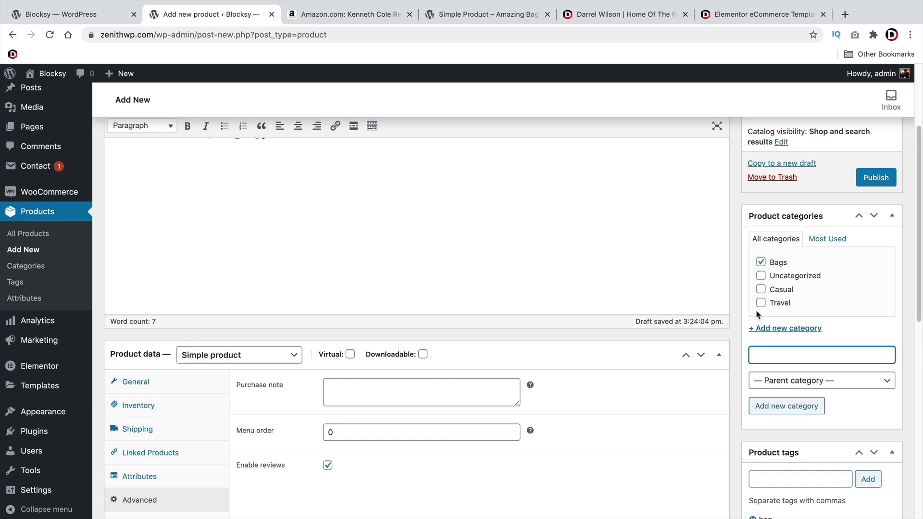
Publish the product and view its live storefront page
scroll(665, 260, "up", 3)
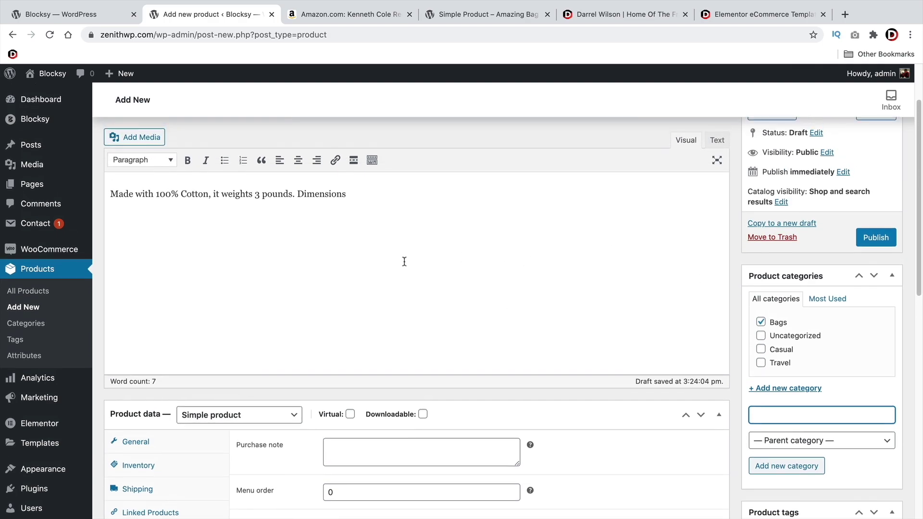
scroll(778, 285, "up", 3)
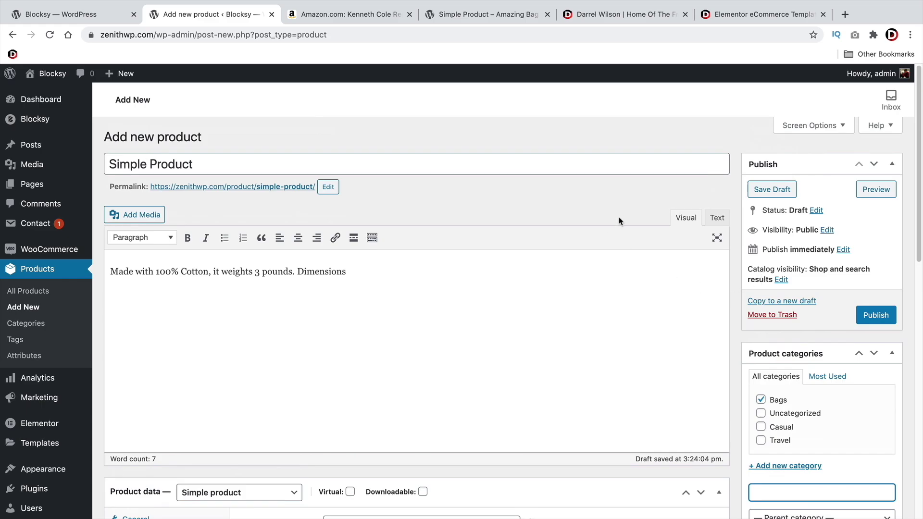
left_click(875, 317)
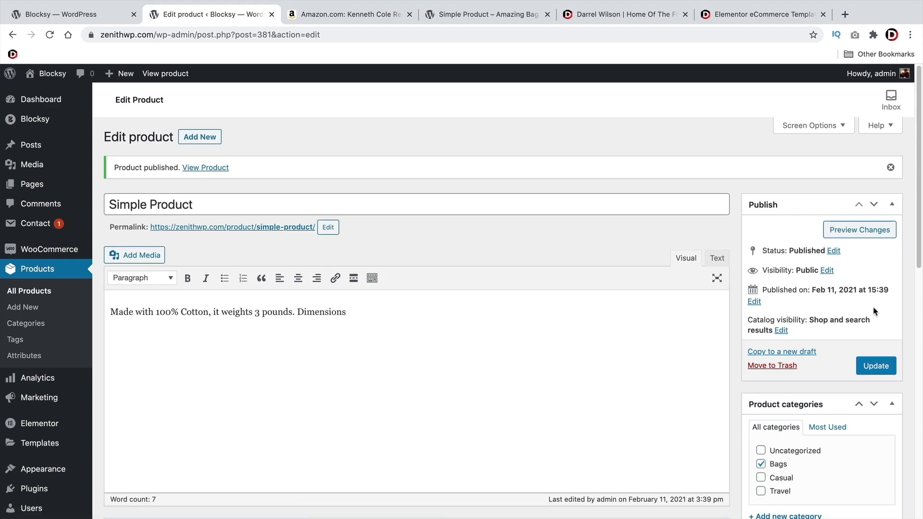
left_click(206, 168)
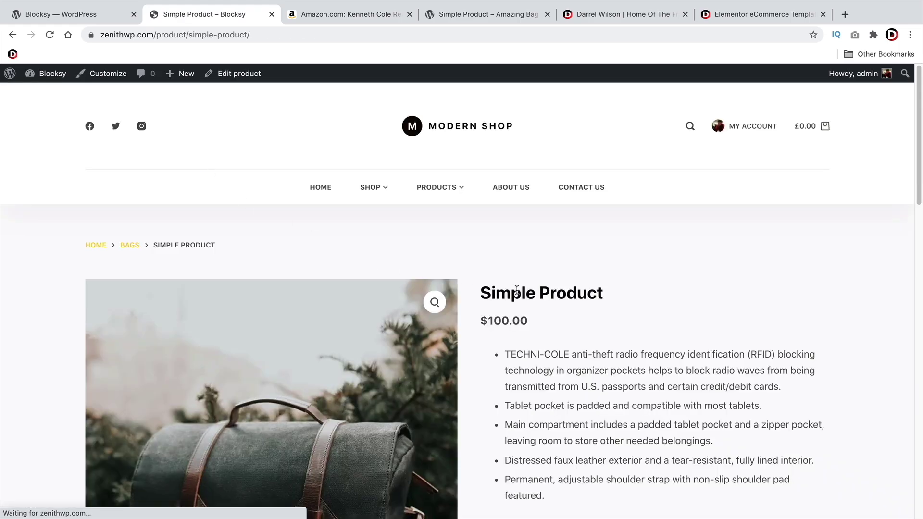
Browse the Simple Product's gallery photos and set the quantity to 7
scroll(517, 293, "down", 2)
left_click_drag(492, 235, 603, 236)
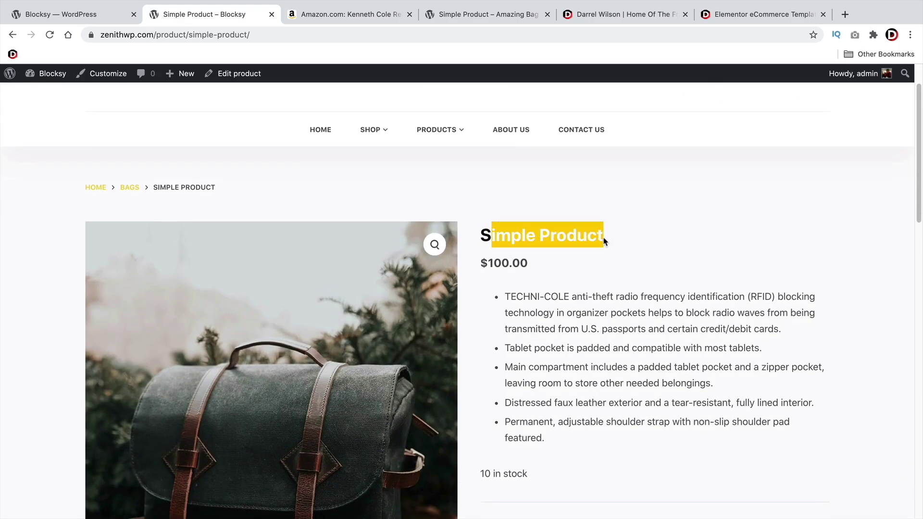
left_click(603, 237)
scroll(604, 250, "down", 5)
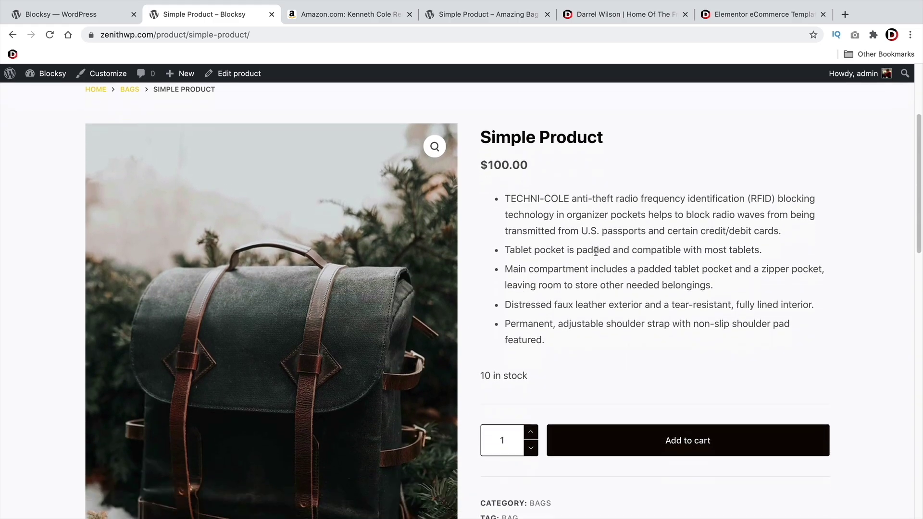
left_click_drag(514, 182, 648, 311)
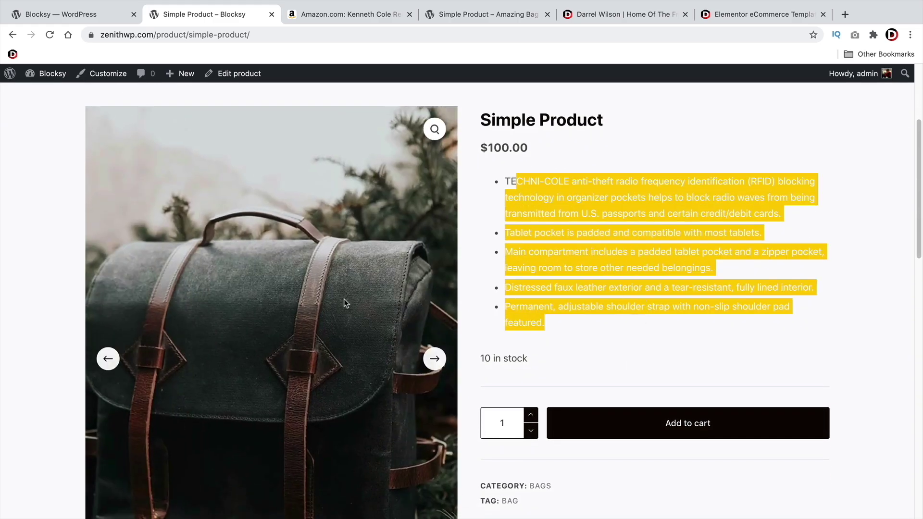
left_click(433, 359)
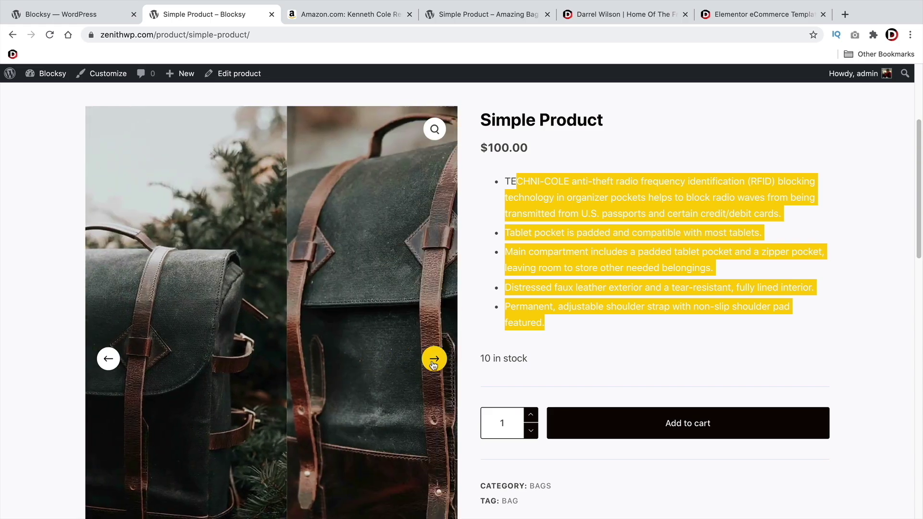
left_click(433, 364)
left_click(433, 364)
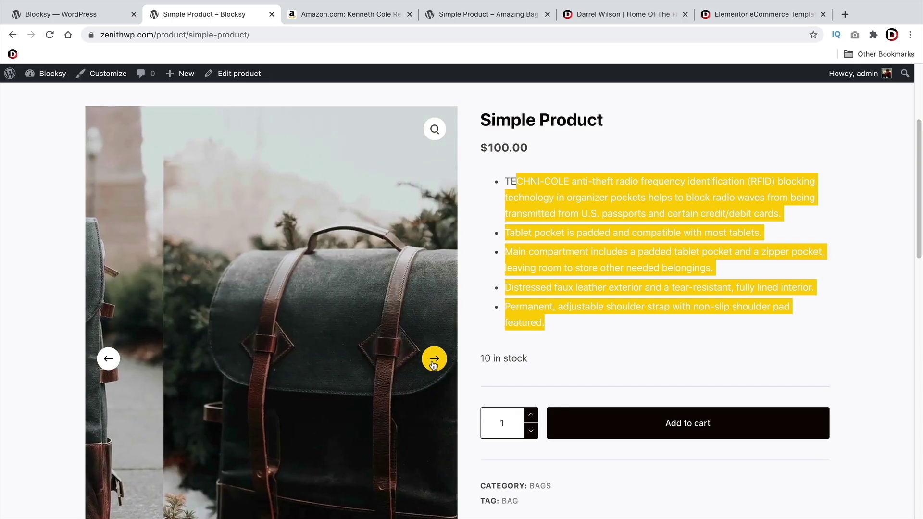
left_click(433, 364)
left_click_drag(531, 360, 479, 359)
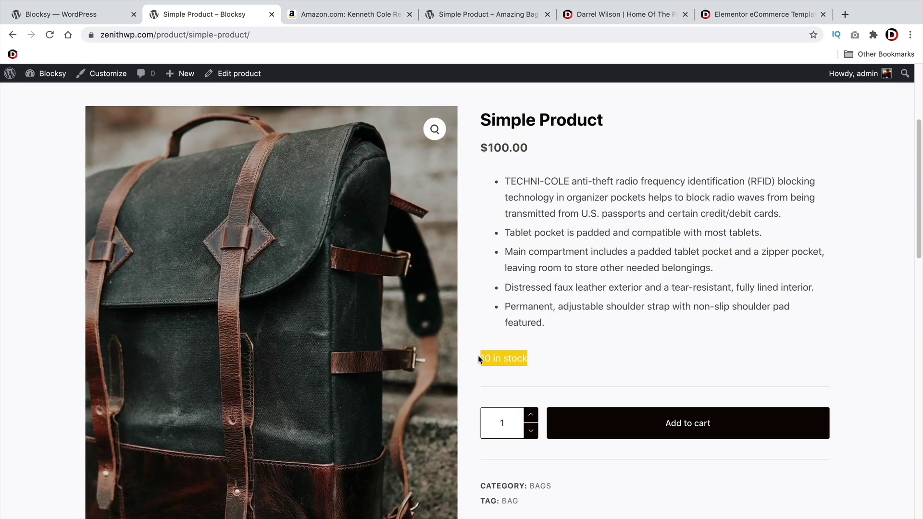
left_click(492, 358)
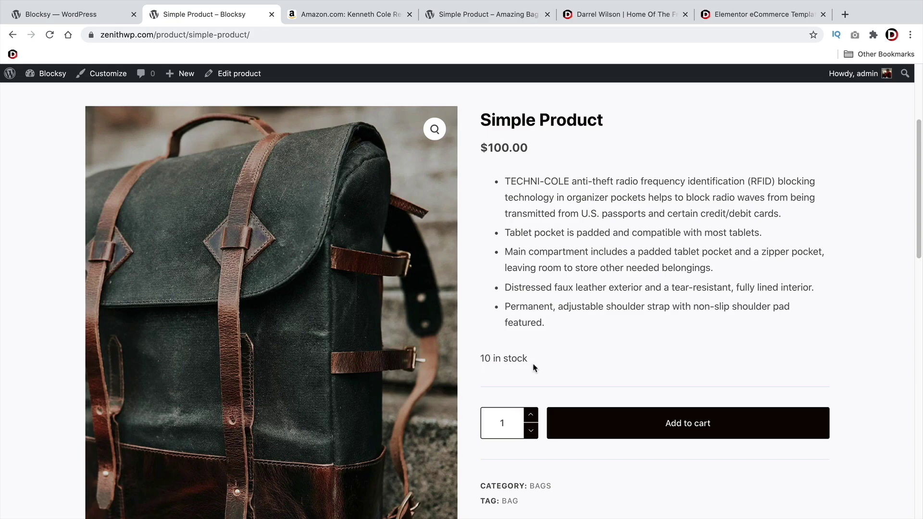
left_click_drag(534, 360, 494, 358)
scroll(509, 336, "down", 3)
left_click(530, 302)
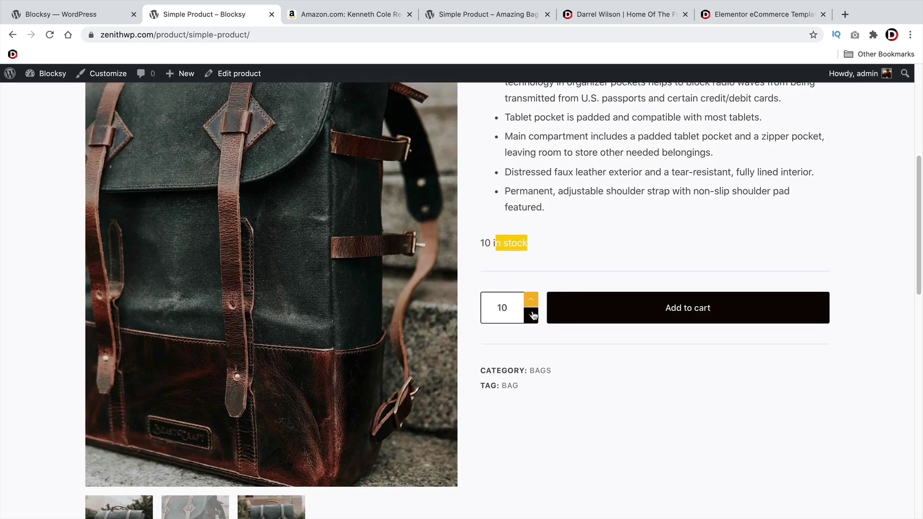
left_click(531, 315)
left_click(530, 315)
left_click(530, 315)
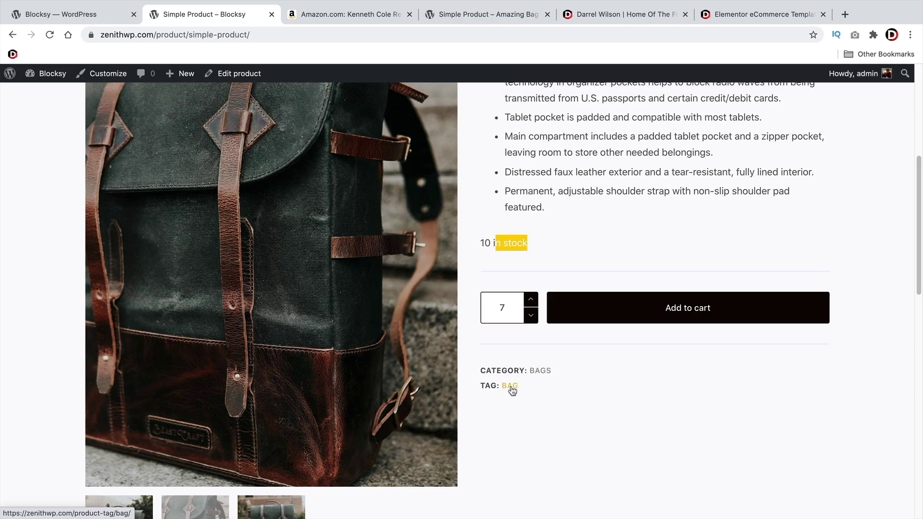
Check the Bags category page and the bag tag page, returning to the product each time
left_click(539, 372)
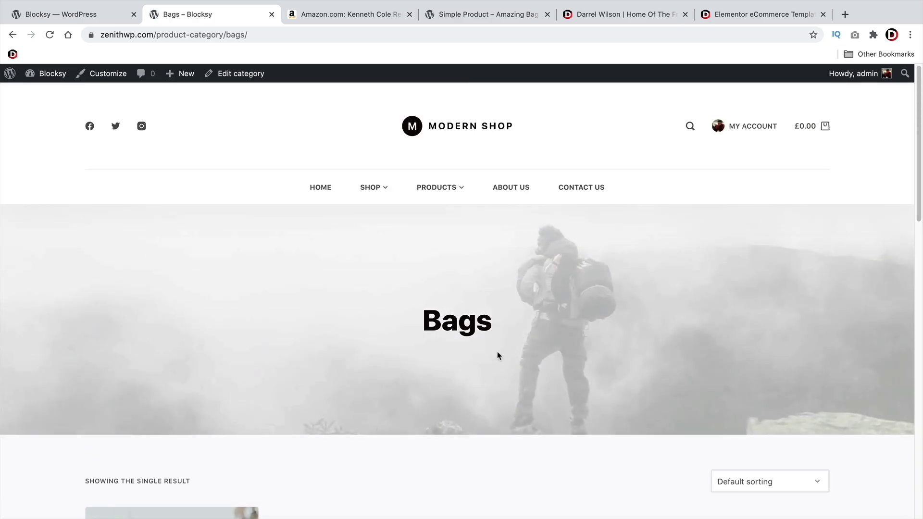
scroll(497, 354, "down", 3)
left_click_drag(495, 214, 393, 214)
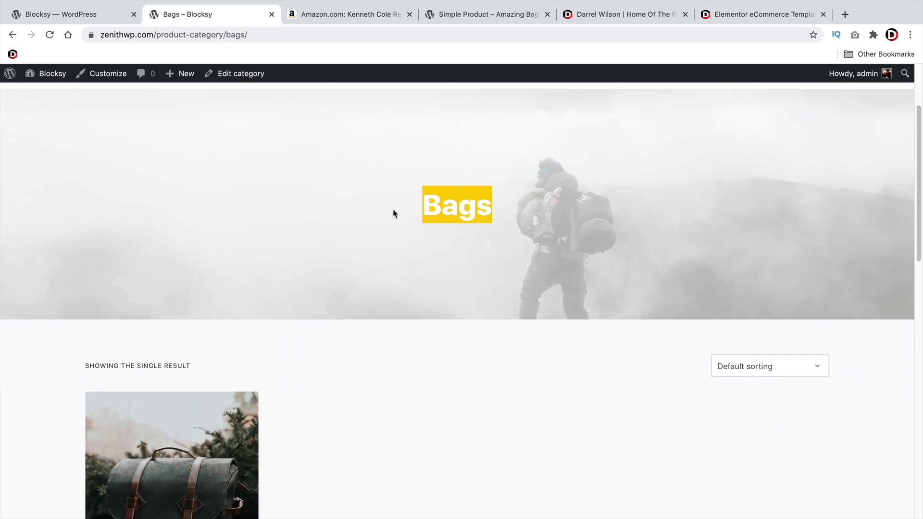
scroll(393, 214, "down", 10)
scroll(95, 124, "up", 1)
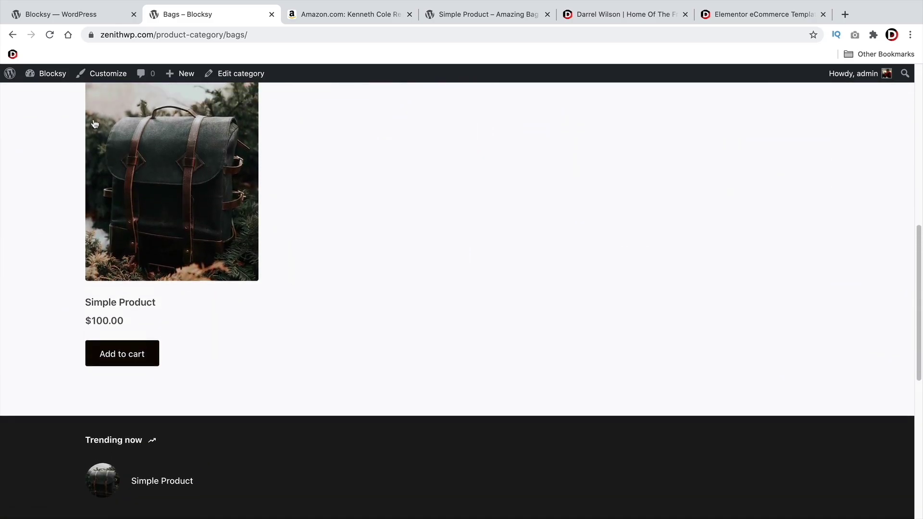
left_click(12, 35)
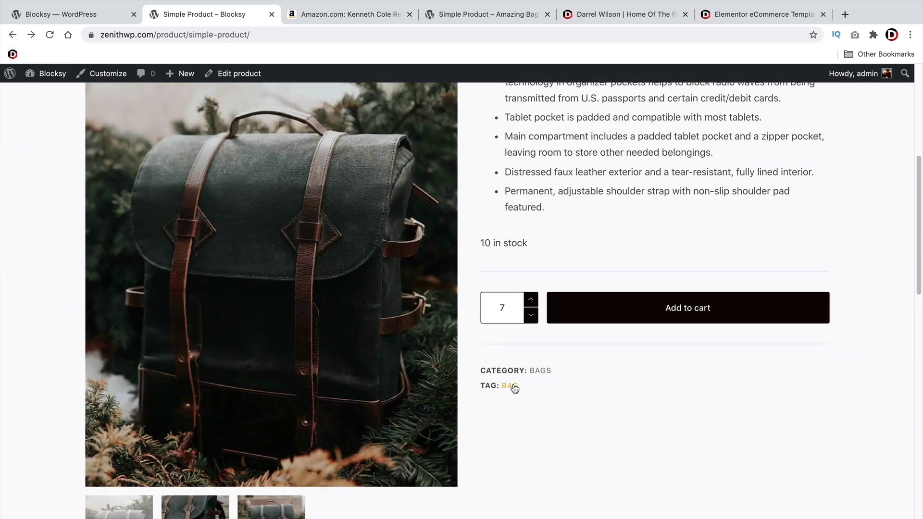
left_click(511, 386)
scroll(512, 388, "down", 7)
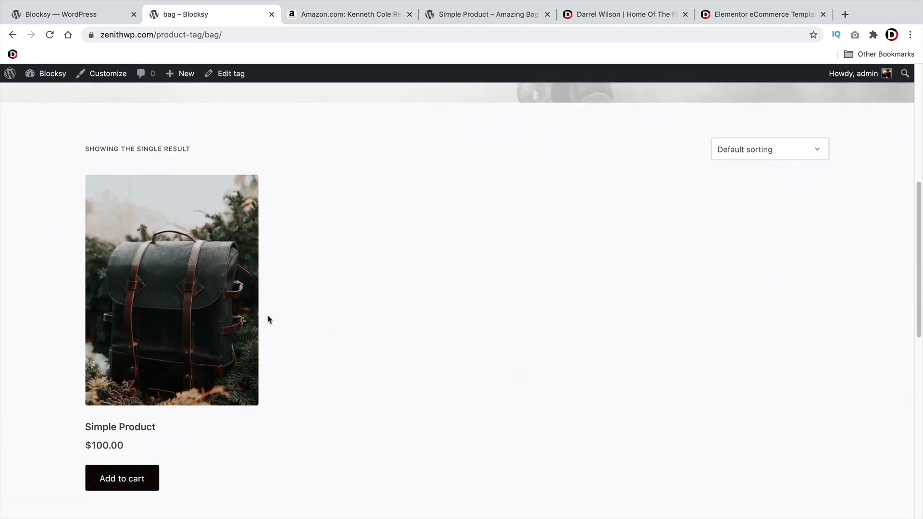
scroll(267, 319, "up", 7)
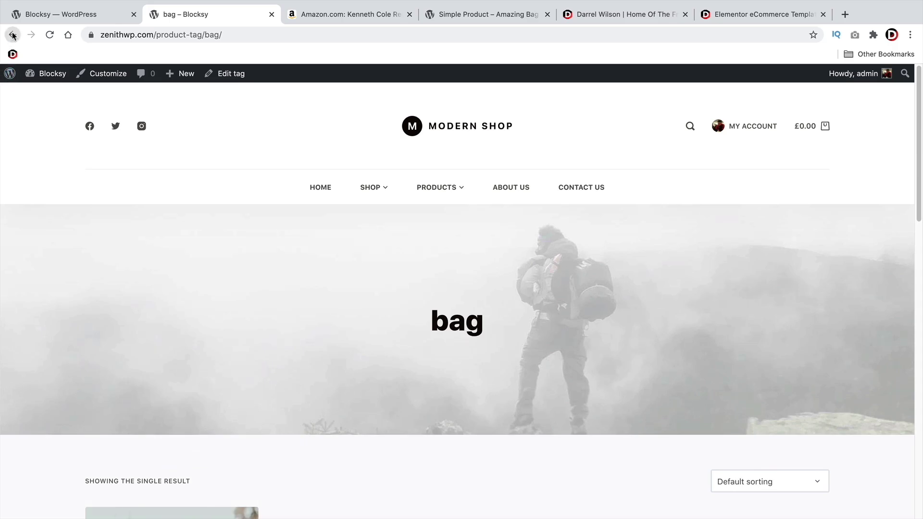
left_click(12, 34)
scroll(361, 216, "up", 2)
scroll(587, 367, "down", 2)
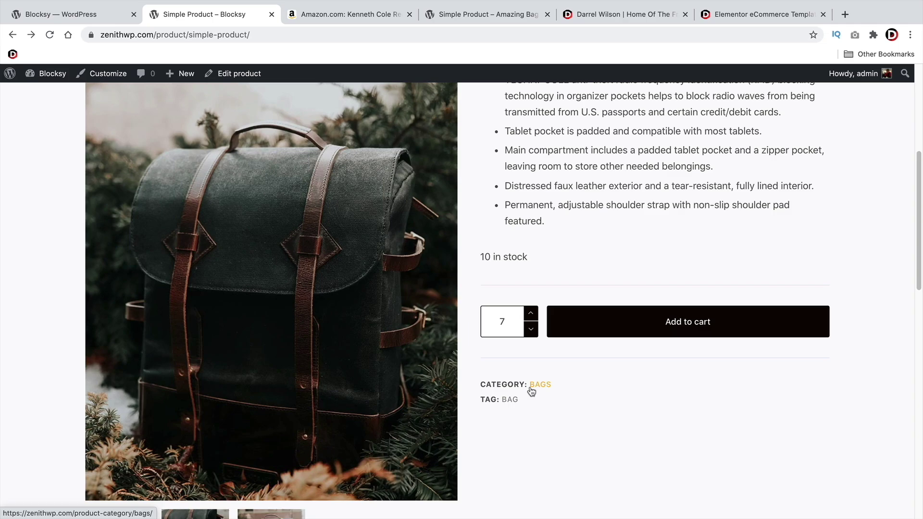
Submit a five-star review saying 'this is the best tutorial on youtube'
scroll(523, 379, "down", 8)
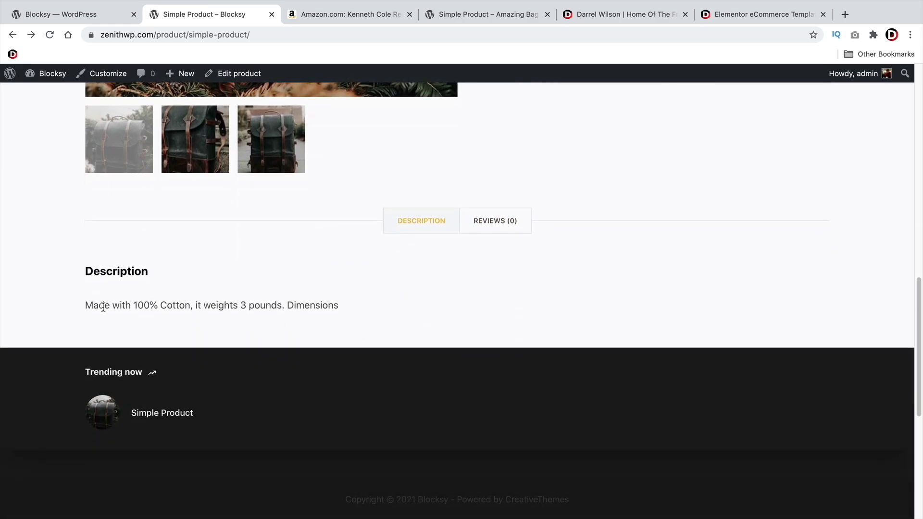
left_click_drag(103, 307, 326, 319)
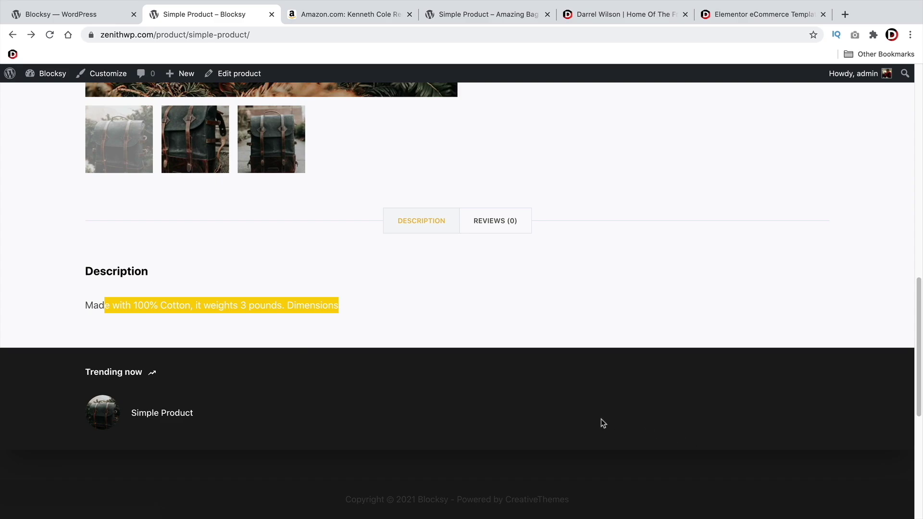
left_click(490, 222)
left_click(585, 300)
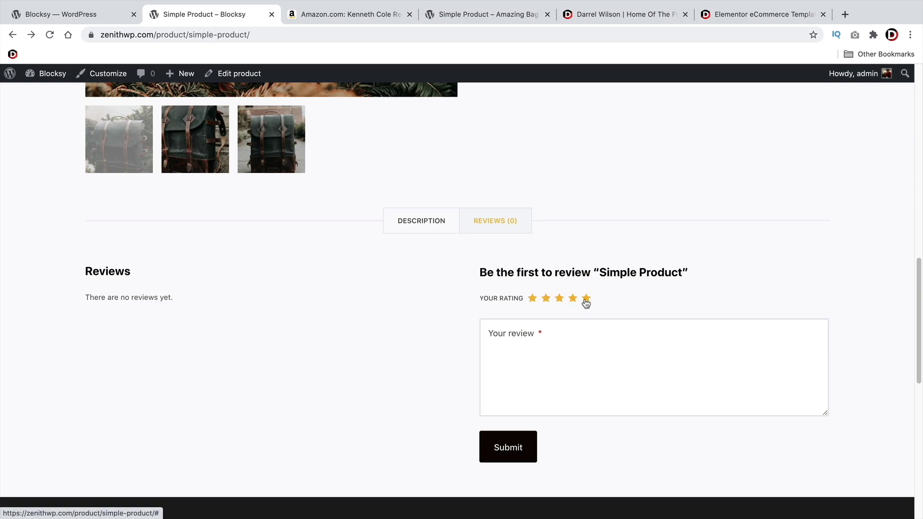
left_click(591, 353)
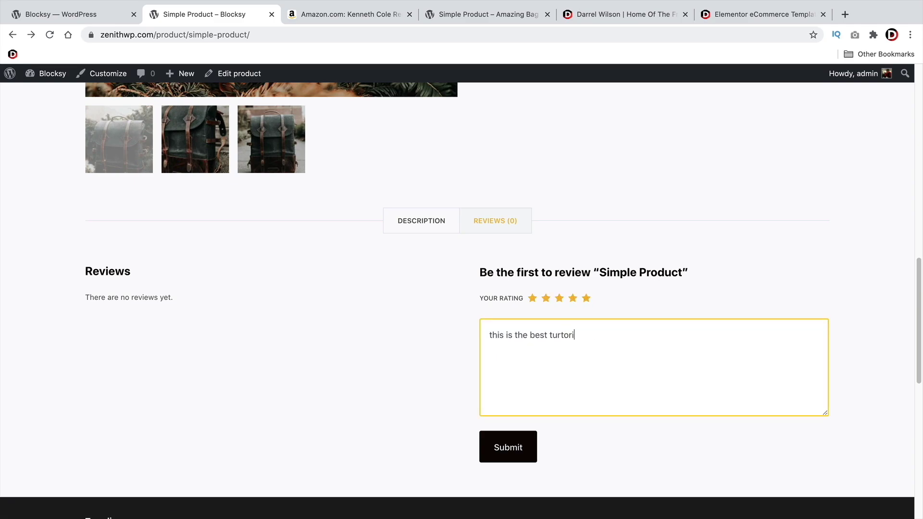
type("this is the best tutorial on youtube so like this video or else")
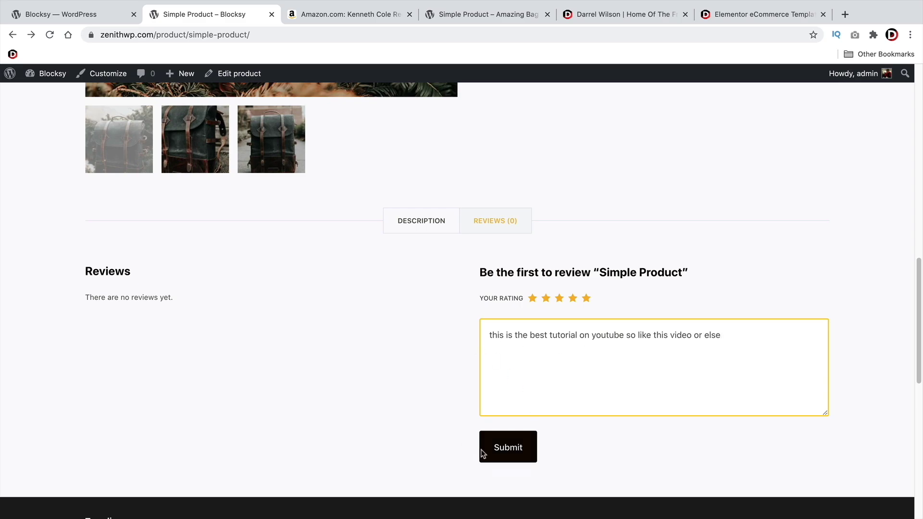
left_click(490, 447)
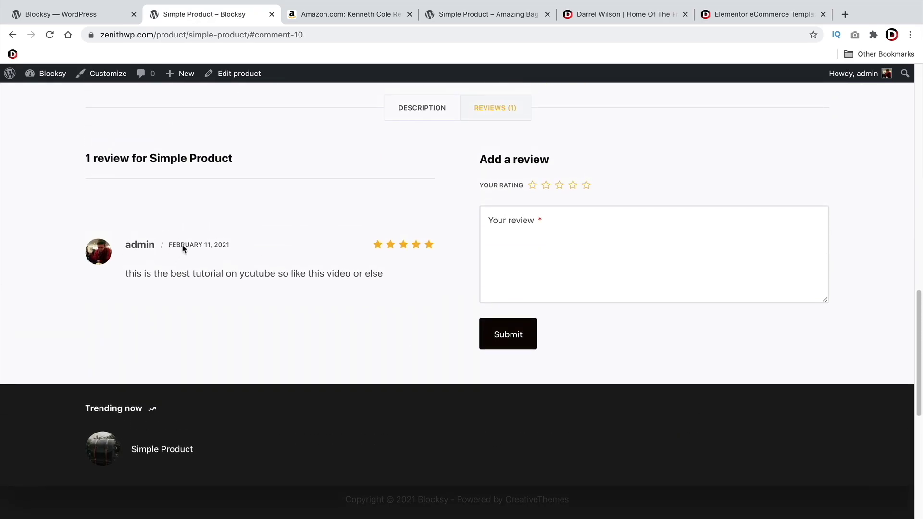
scroll(374, 315, "up", 15)
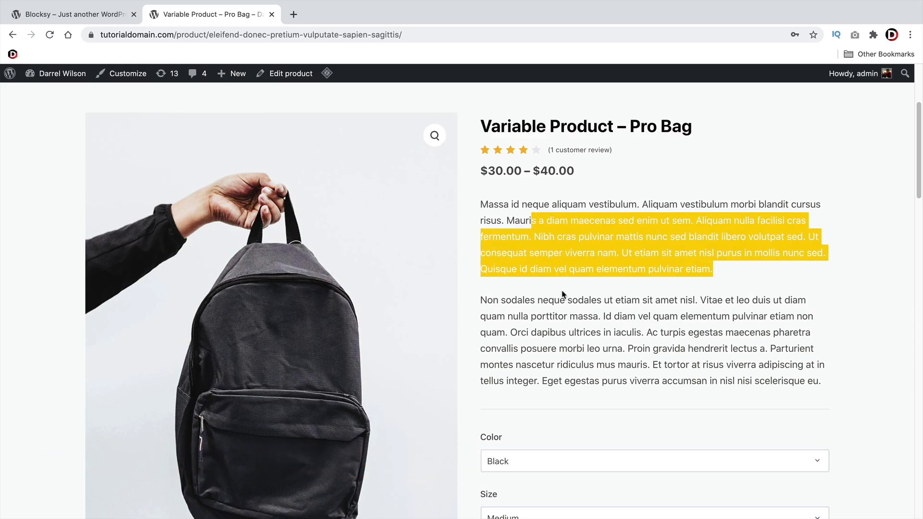
Set the Pro Bag to Color Black (after briefly trying Grey) and Size Small, showing $30.00
scroll(552, 285, "down", 3)
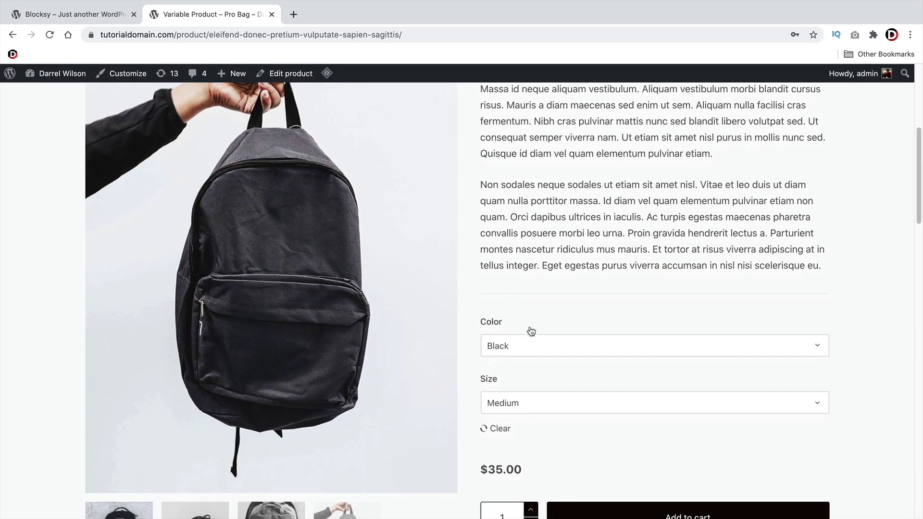
left_click(513, 351)
left_click(514, 356)
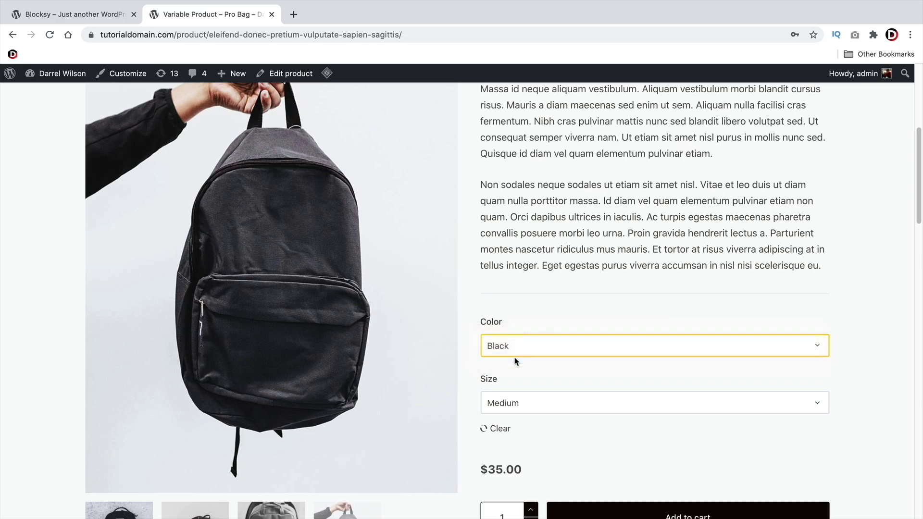
left_click(515, 346)
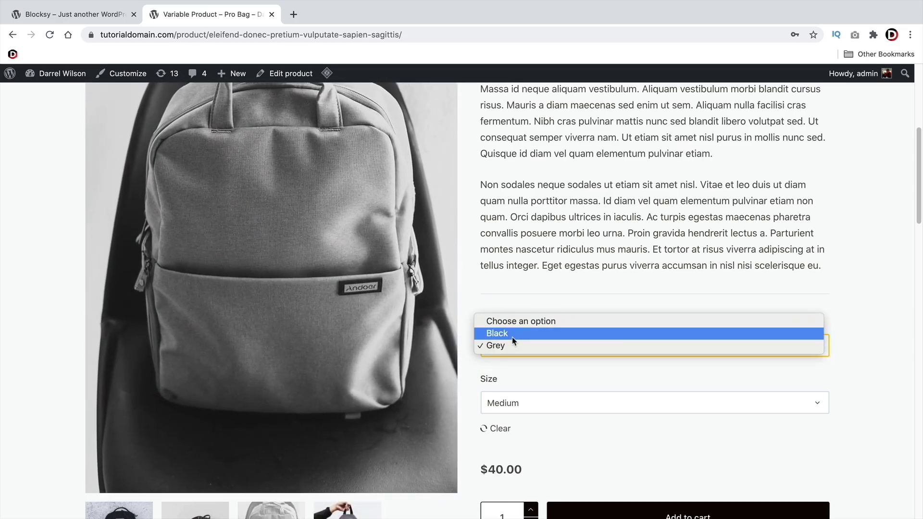
left_click(512, 335)
left_click(513, 402)
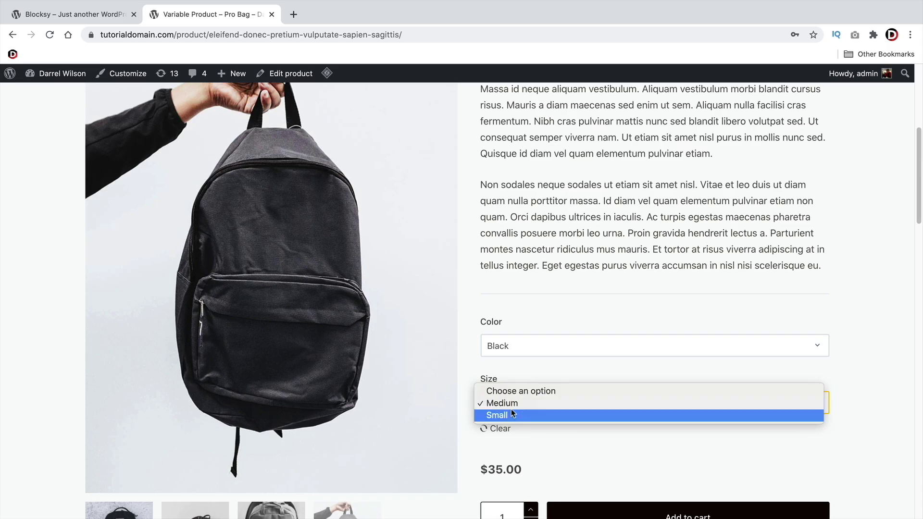
left_click(512, 414)
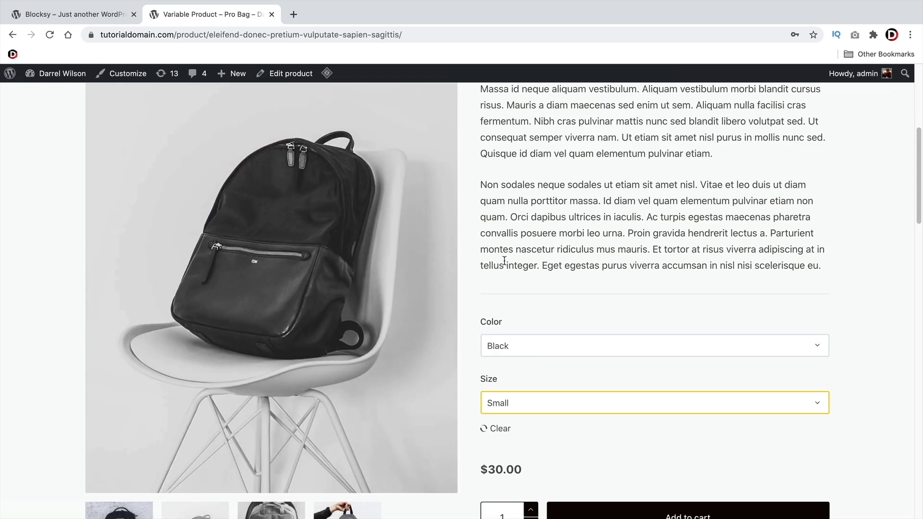
On the Blocksy site, add a new product titled 'Mens Fashion'
left_click(66, 15)
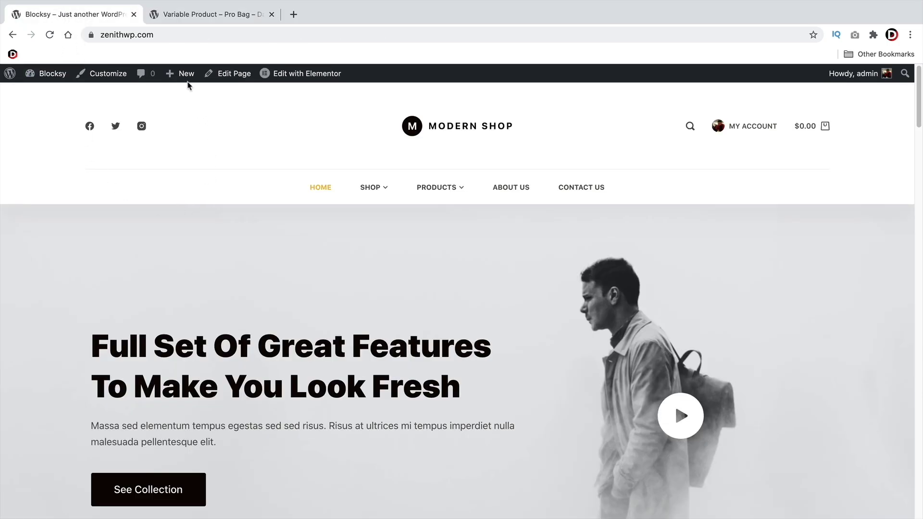
mouse_move(187, 77)
left_click(184, 169)
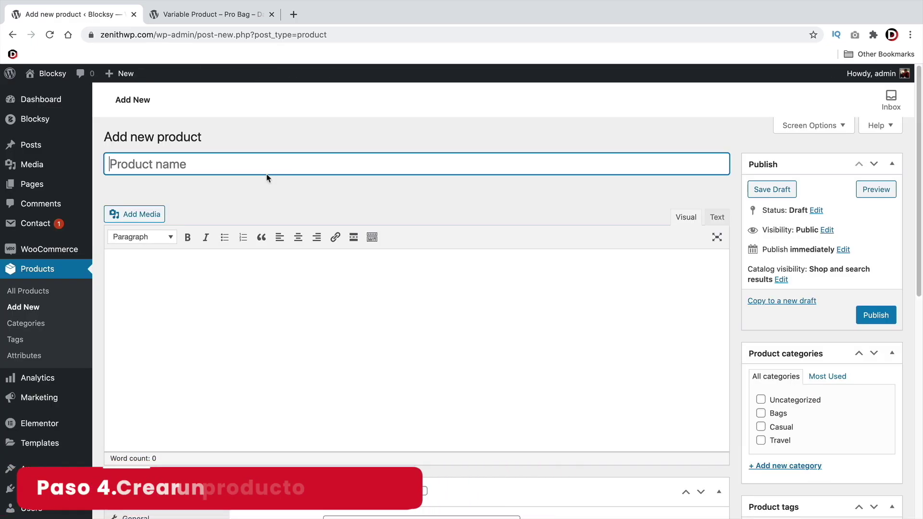
type("Mens F")
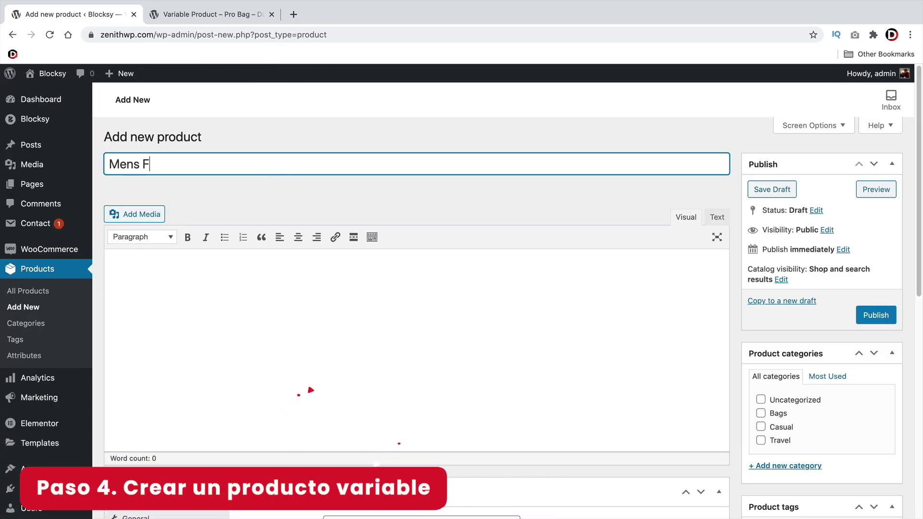
type("ashion Bag")
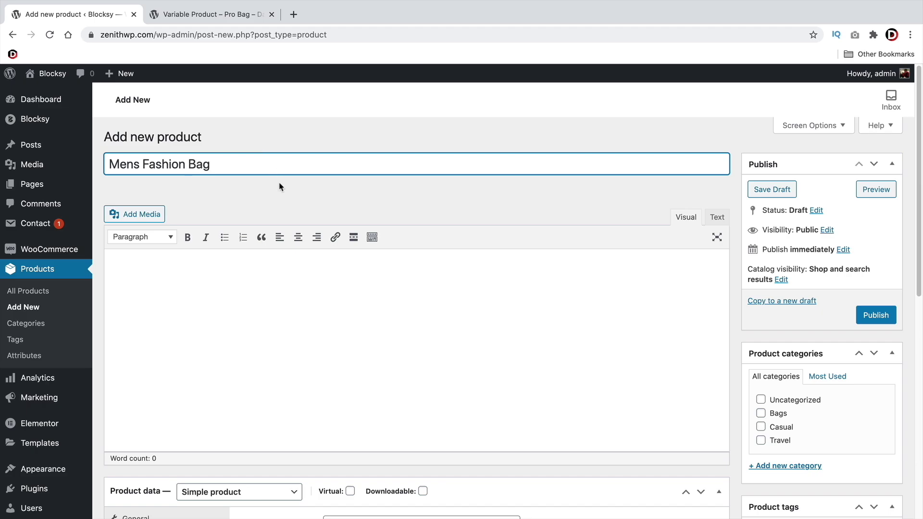
Copy the first description paragraph from the Pro Bag product page
scroll(327, 198, "down", 2)
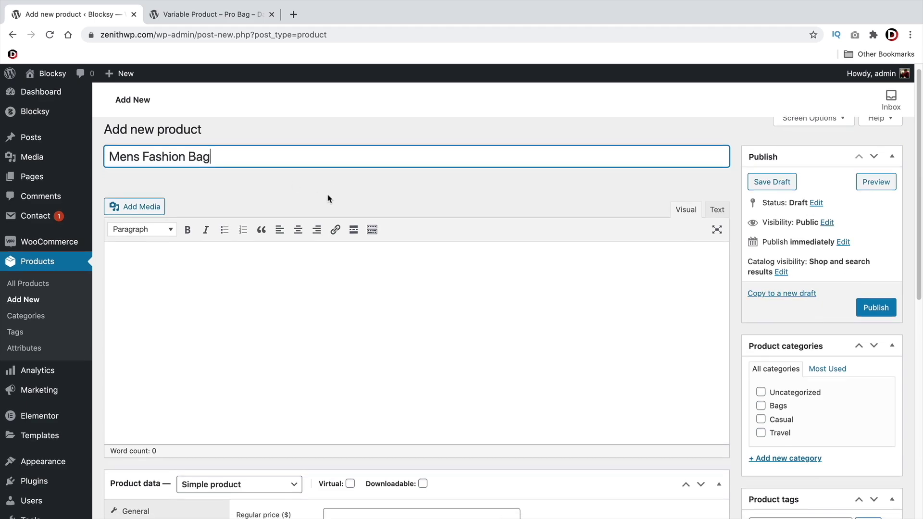
left_click(242, 14)
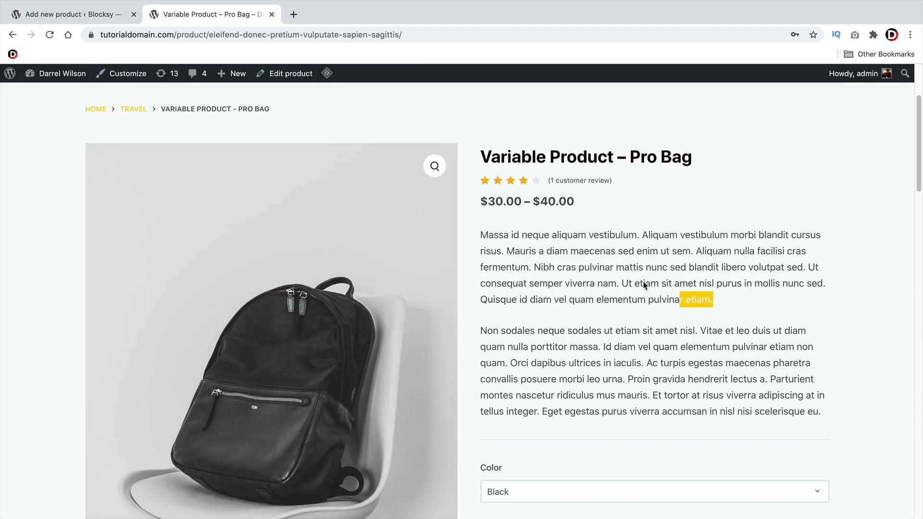
triple_click(572, 302)
right_click(491, 233)
left_click(513, 259)
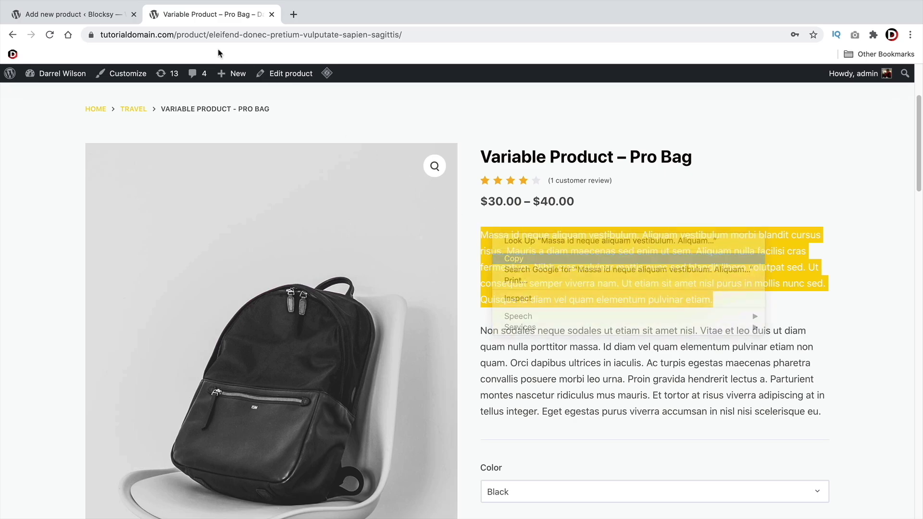
In the new product editor, tick the Bags category
left_click(72, 15)
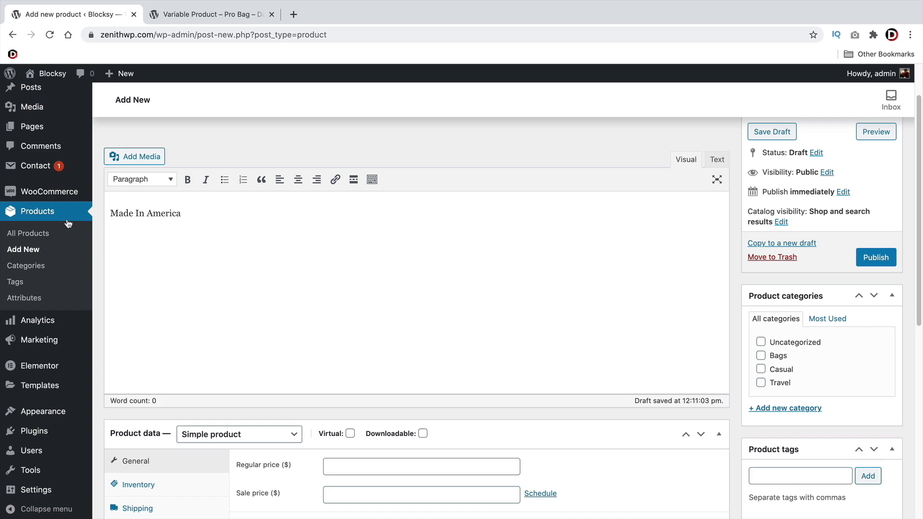
left_click(760, 356)
scroll(620, 437, "down", 5)
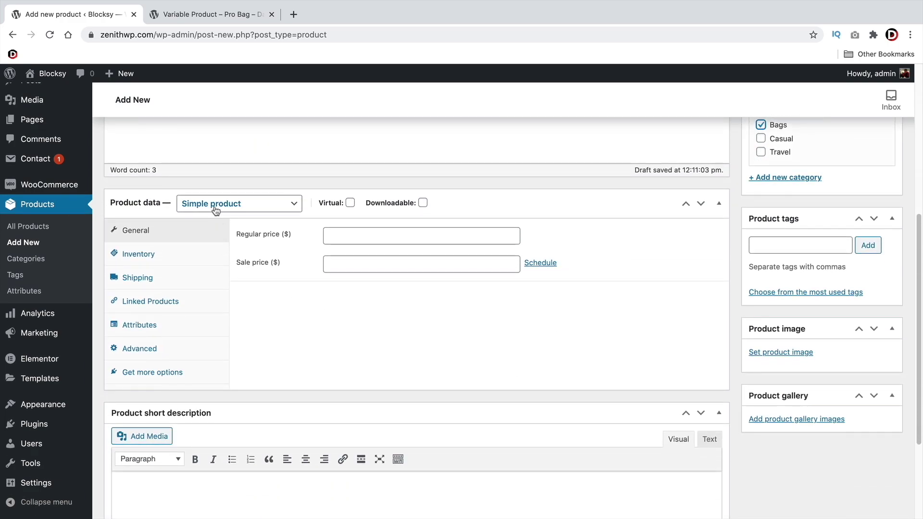
Make the product a Variable product and paste the copied paragraph as its short description
left_click(199, 207)
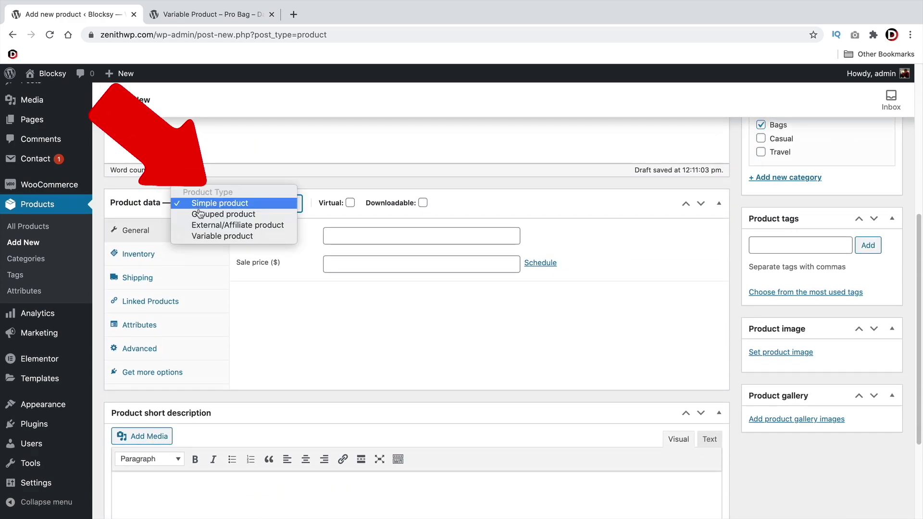
left_click(214, 238)
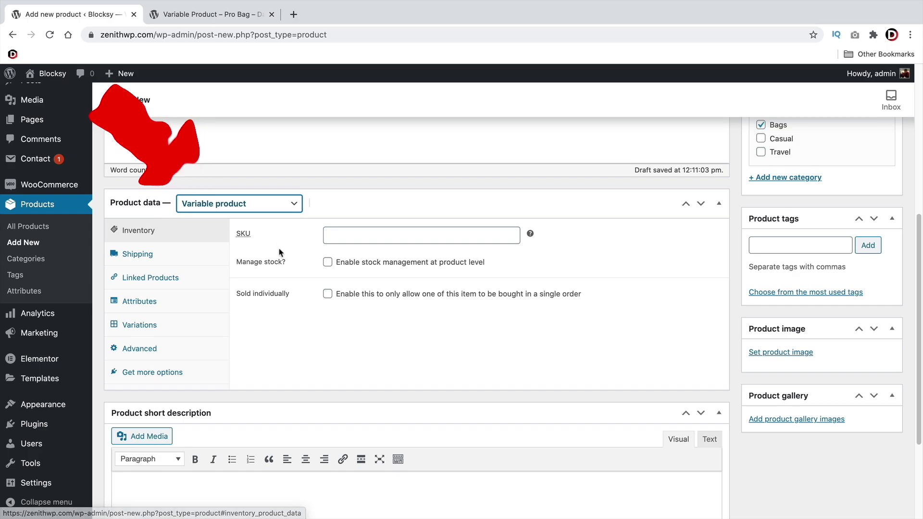
scroll(144, 356, "down", 3)
right_click(146, 359)
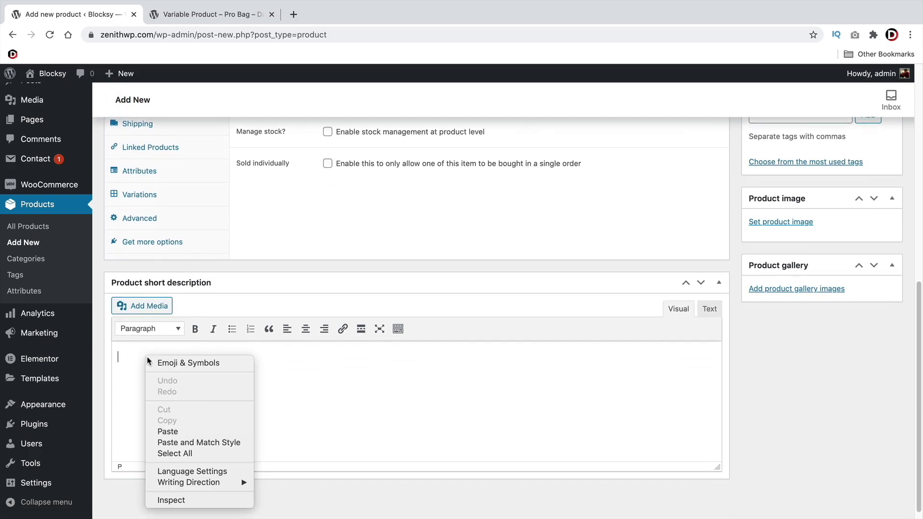
left_click(187, 431)
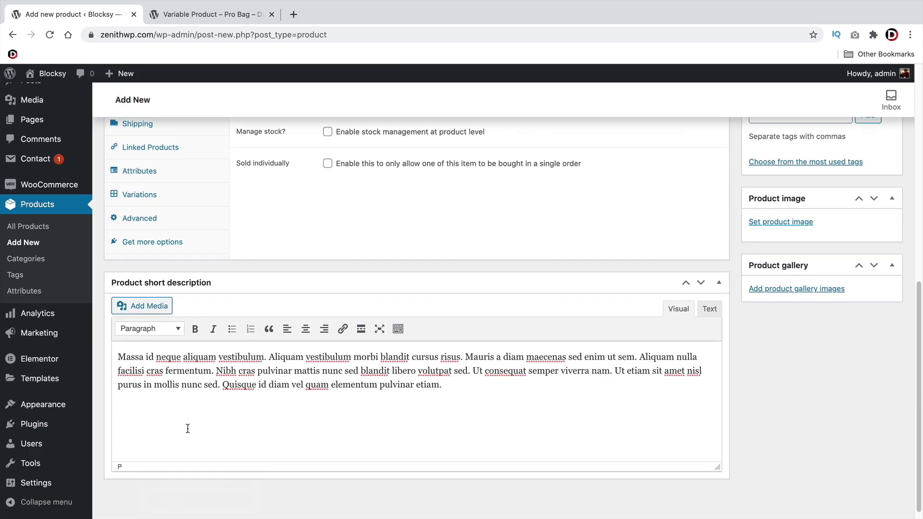
scroll(226, 414, "up", 5)
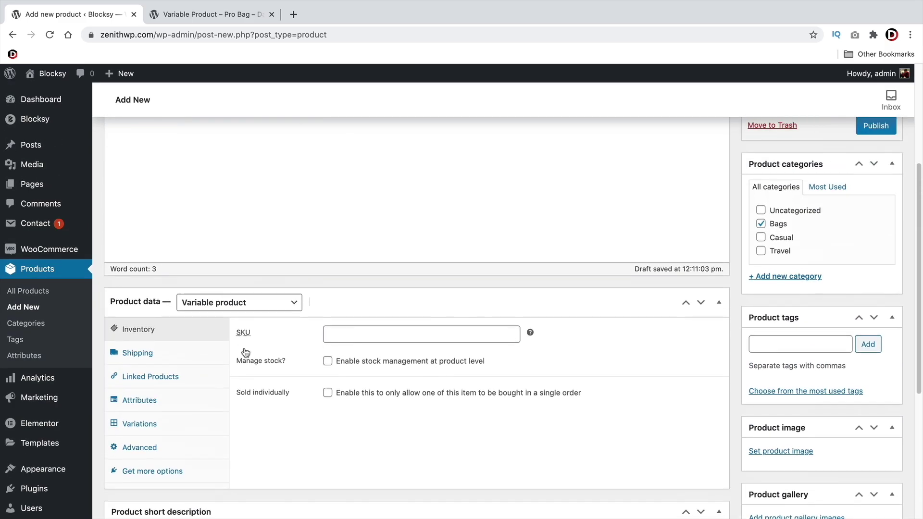
scroll(229, 350, "down", 2)
Add a custom Color attribute with values Black | Grey, used for variations, and save it
left_click(147, 287)
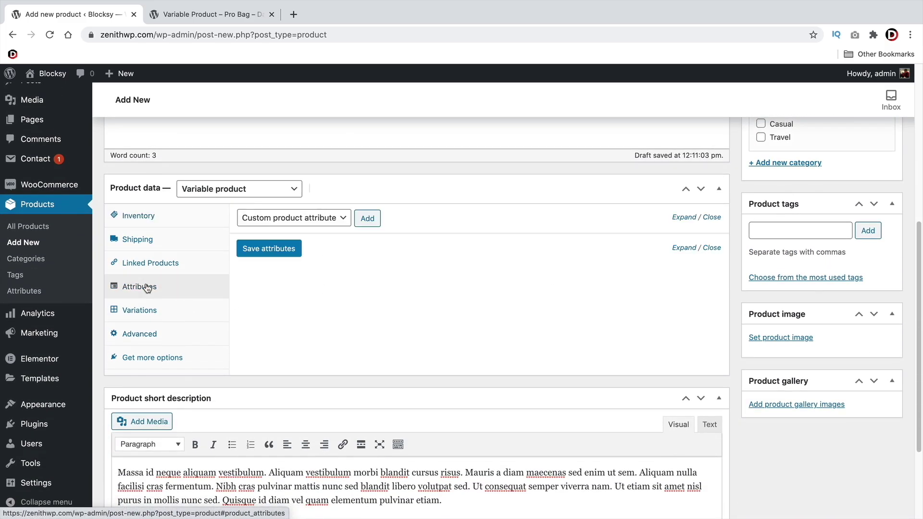
left_click(148, 308)
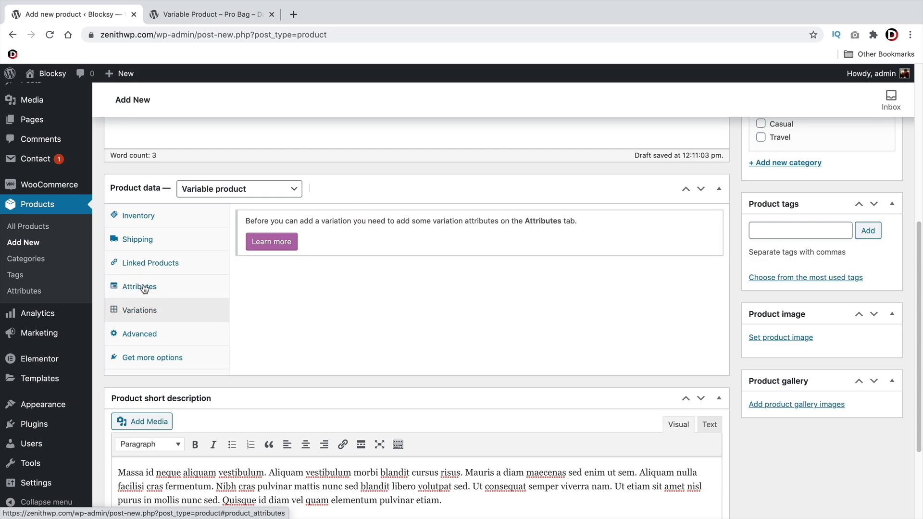
left_click(144, 288)
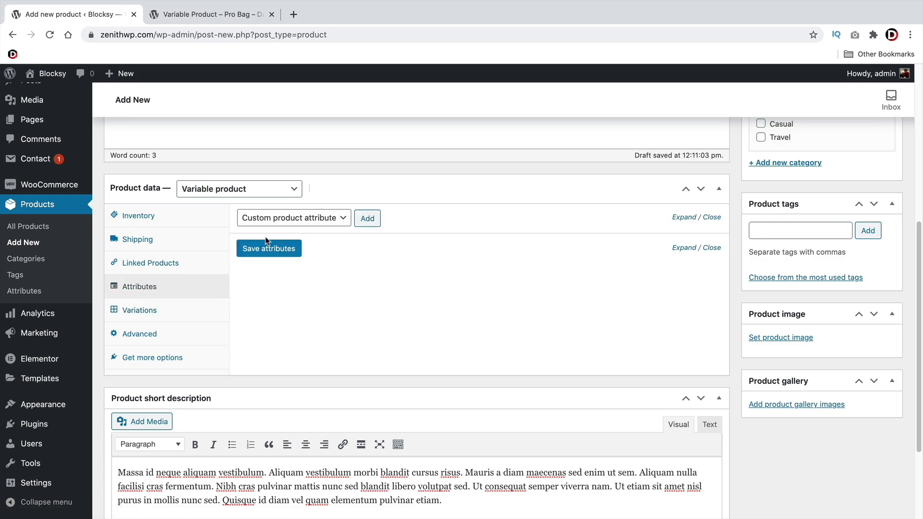
left_click(368, 219)
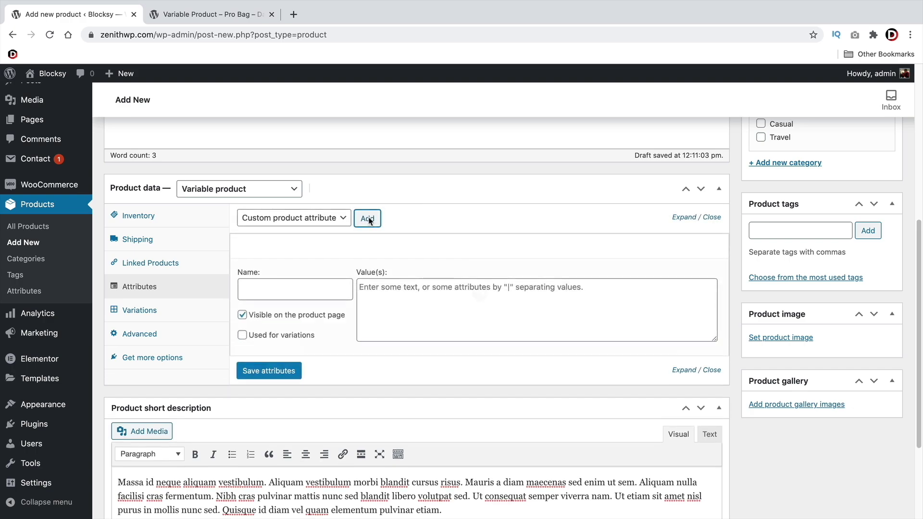
type("Color")
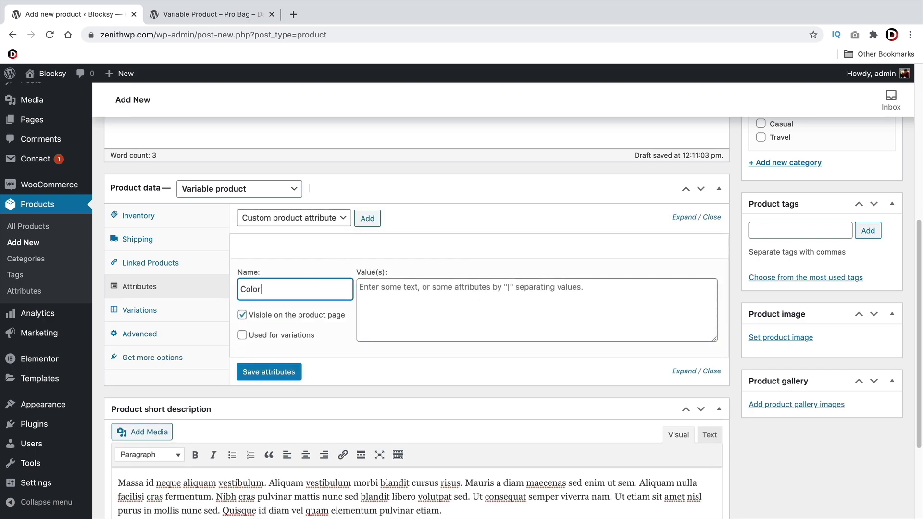
key("Tab")
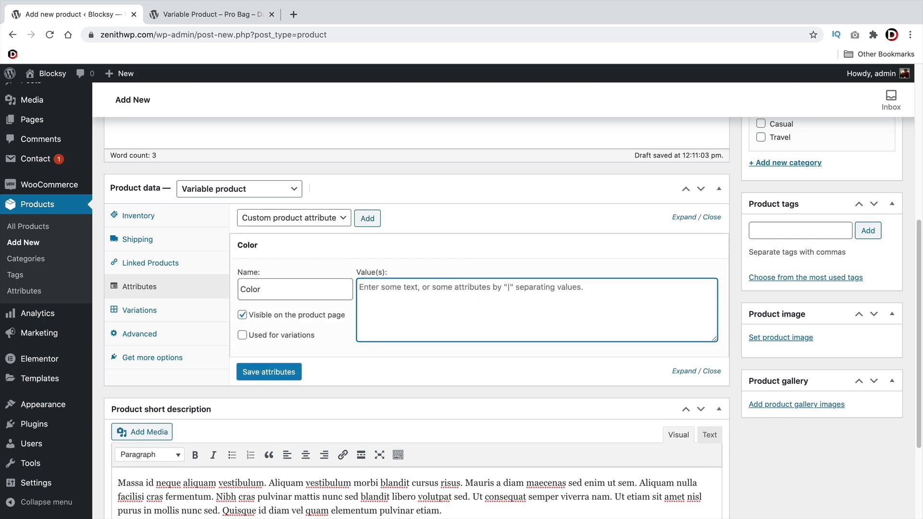
type("Black")
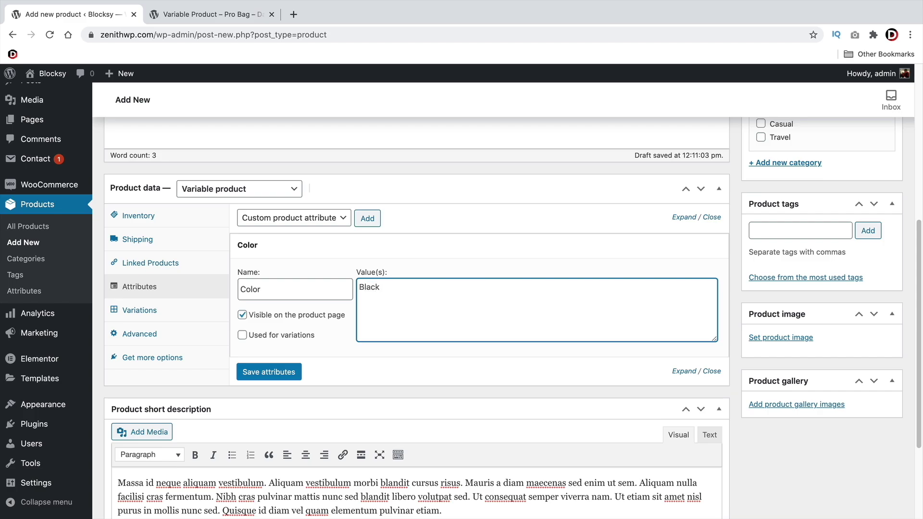
type("\\")
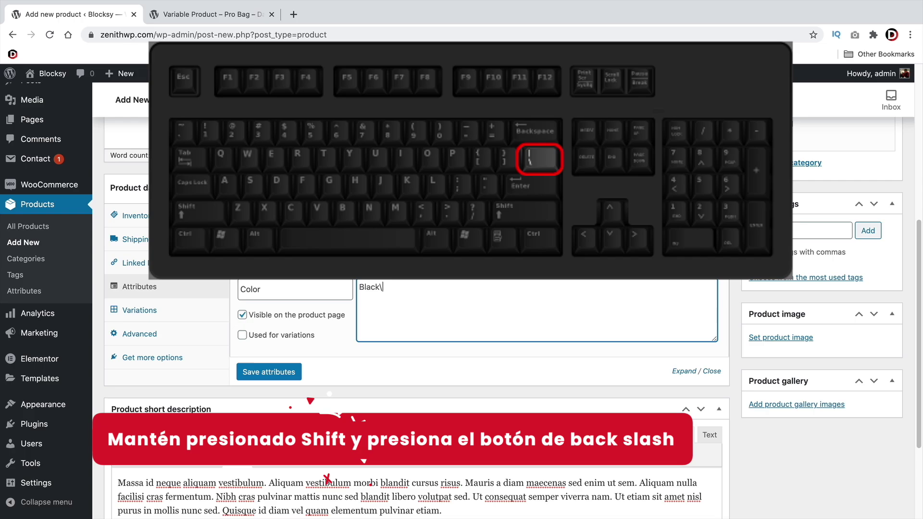
key("BackSpace")
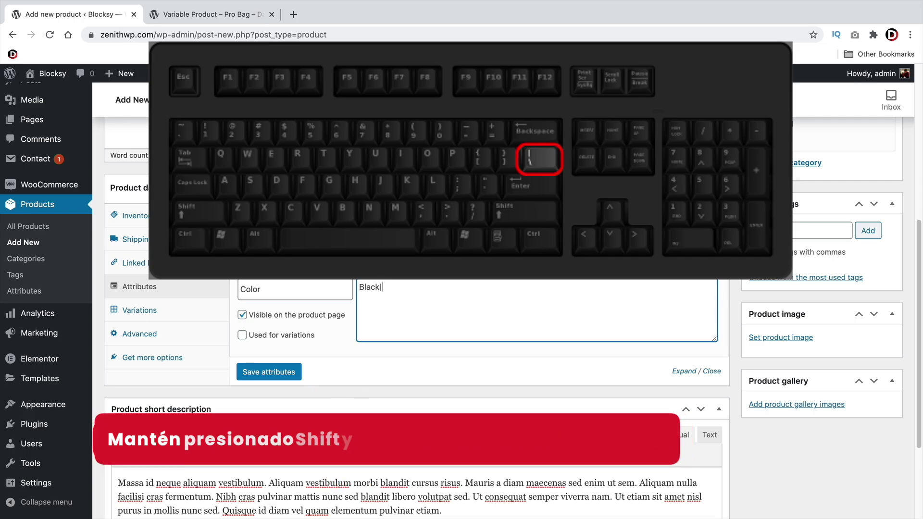
type("|")
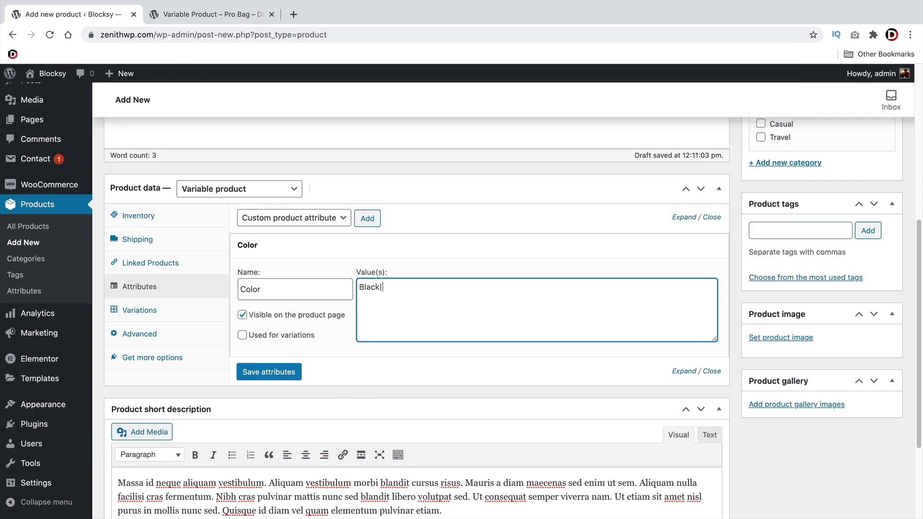
type("Gret")
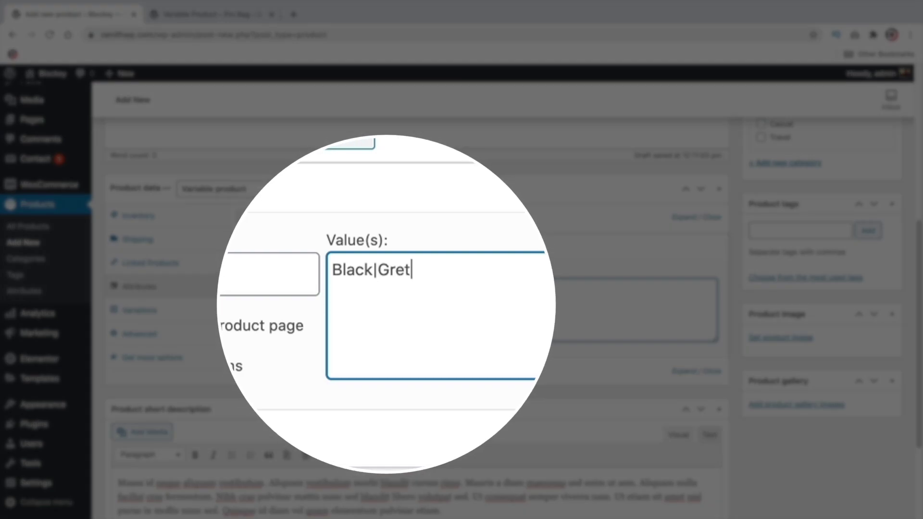
key("BackSpace")
type("y")
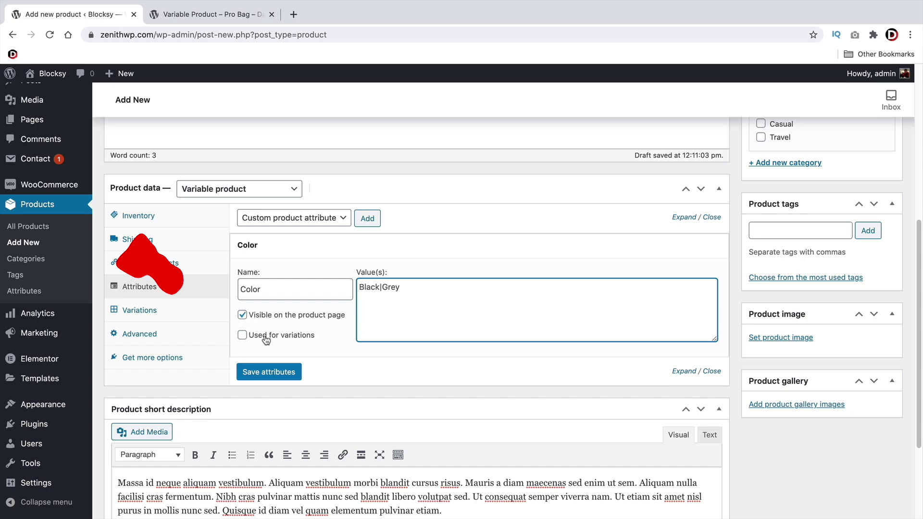
left_click(263, 335)
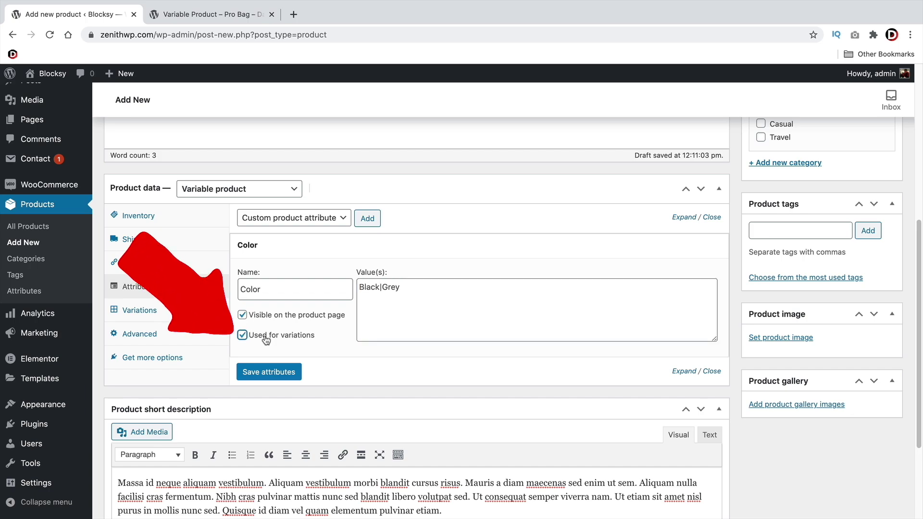
left_click(284, 377)
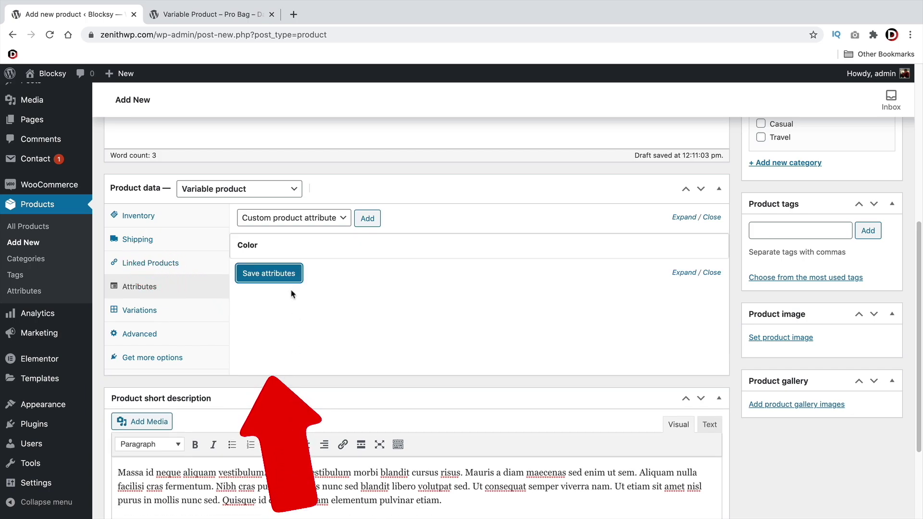
left_click(277, 262)
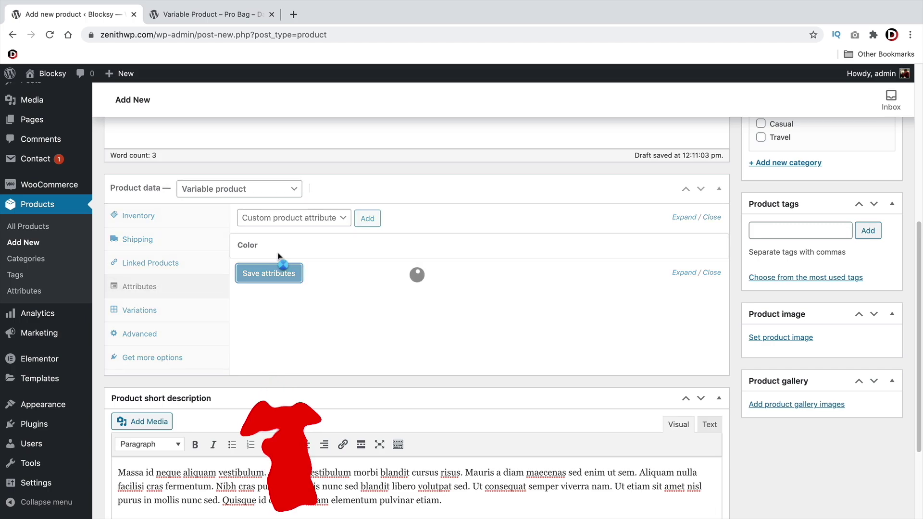
Add a Size attribute with values Small | Large, used for variations, and save the attributes
left_click(366, 222)
left_click(291, 320)
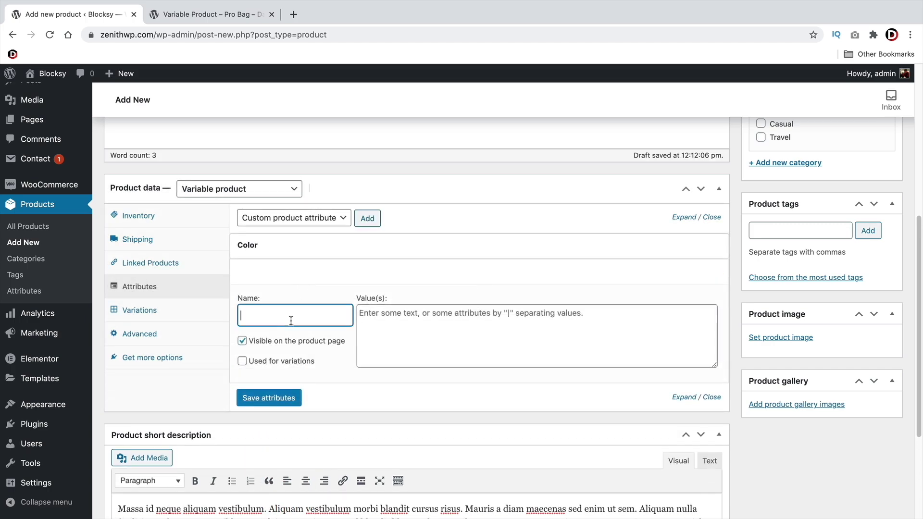
type("Size")
key("Tab")
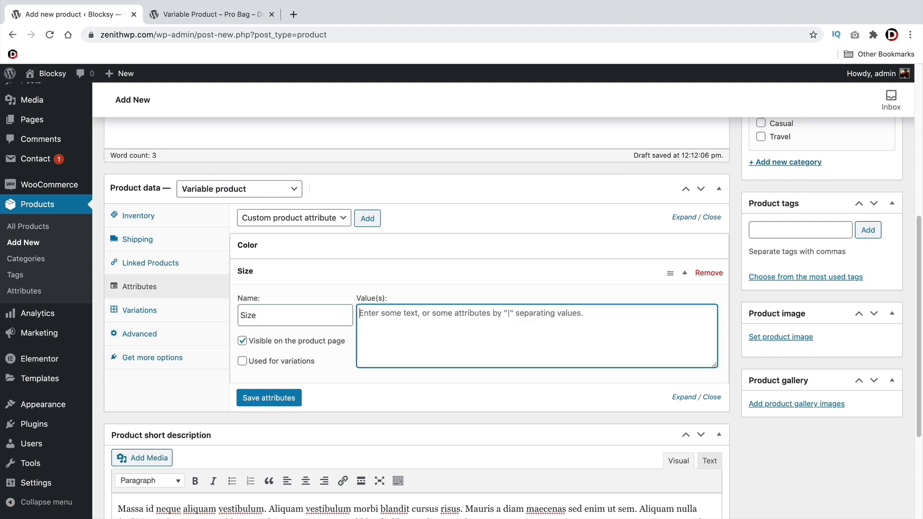
type("Small|Large")
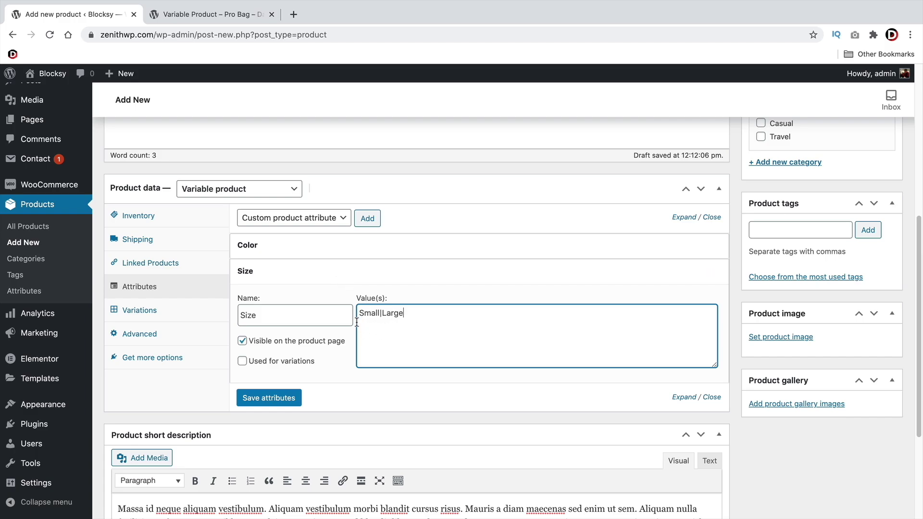
left_click(242, 361)
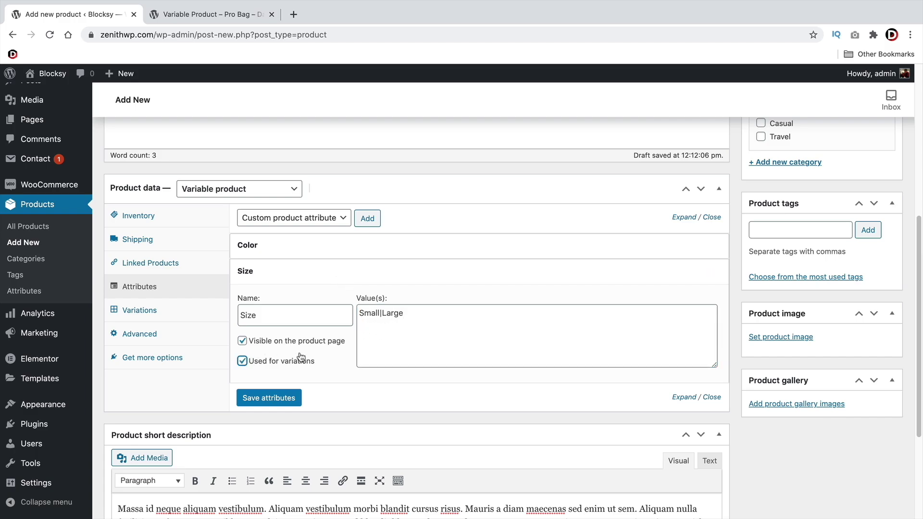
left_click(270, 403)
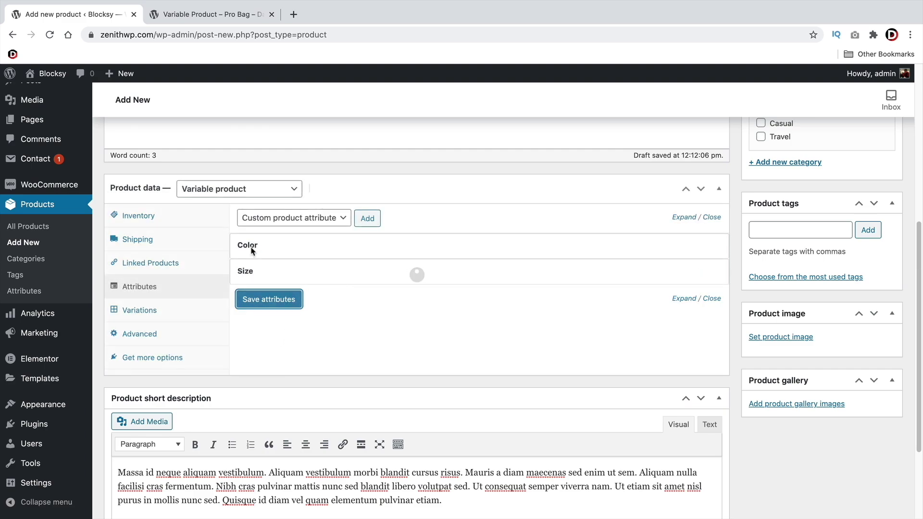
Create variations from all attributes, producing four Color/Size combinations
left_click(146, 309)
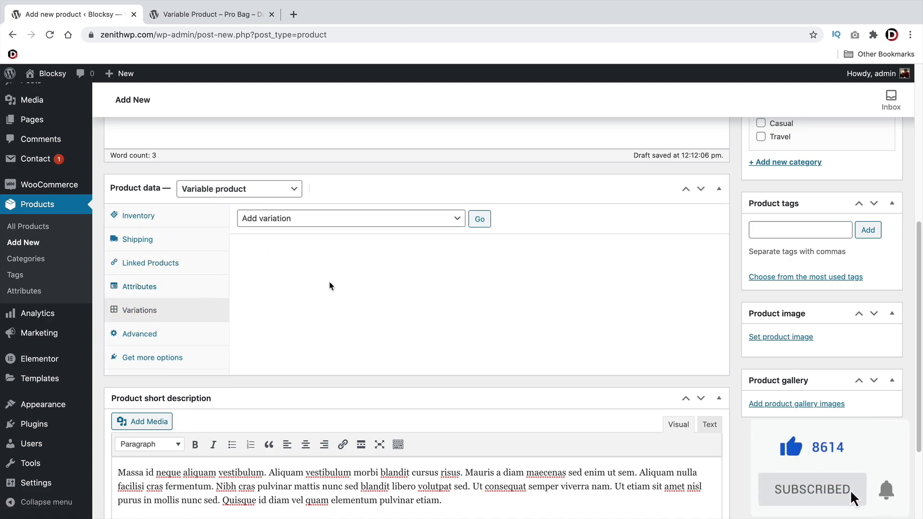
left_click(403, 219)
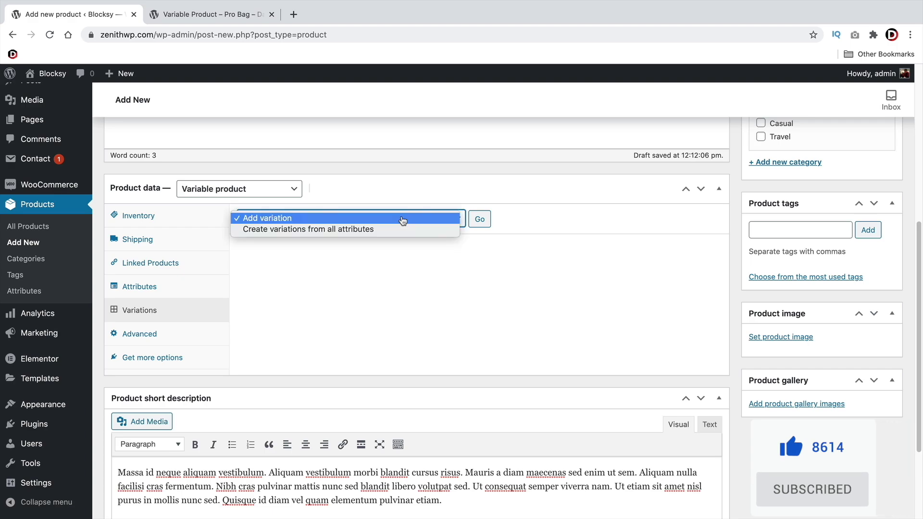
left_click(261, 229)
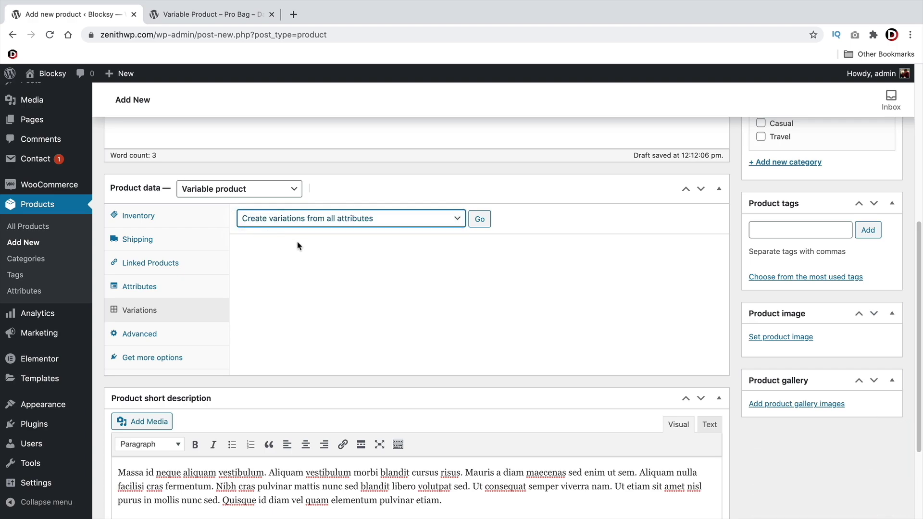
left_click(481, 222)
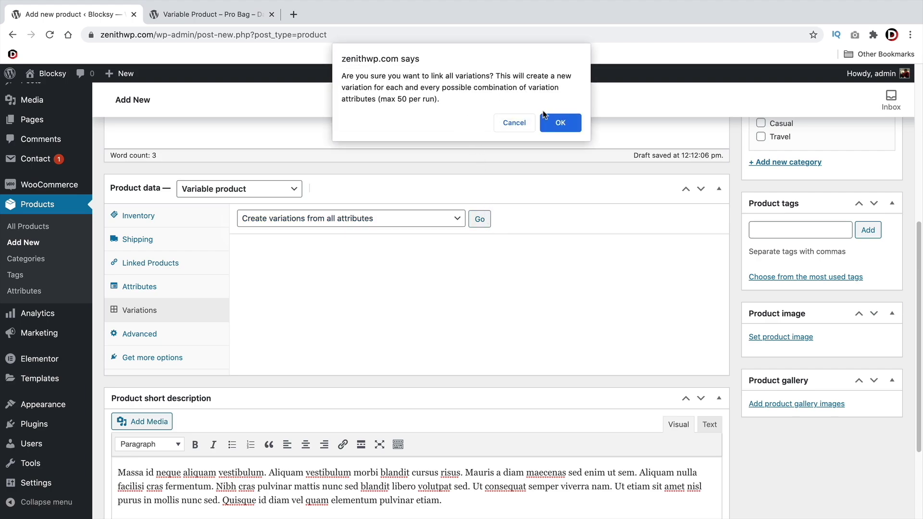
left_click(557, 121)
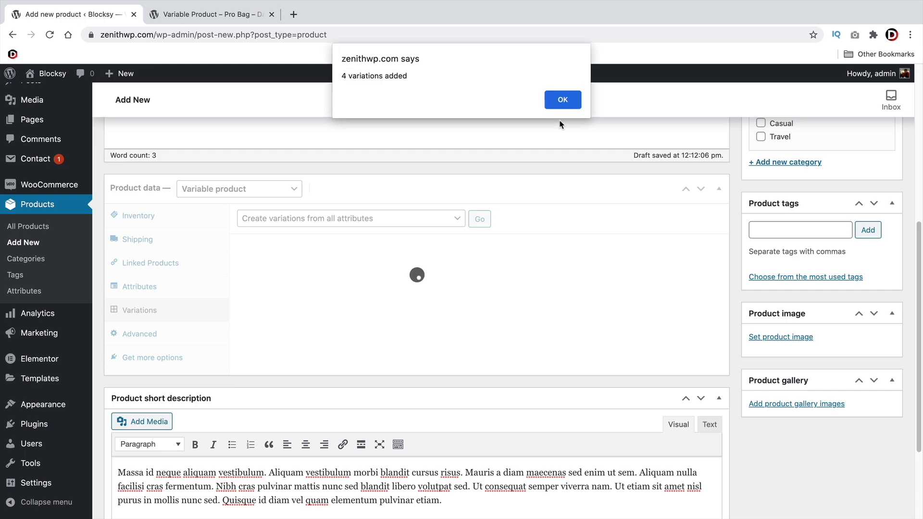
left_click(566, 99)
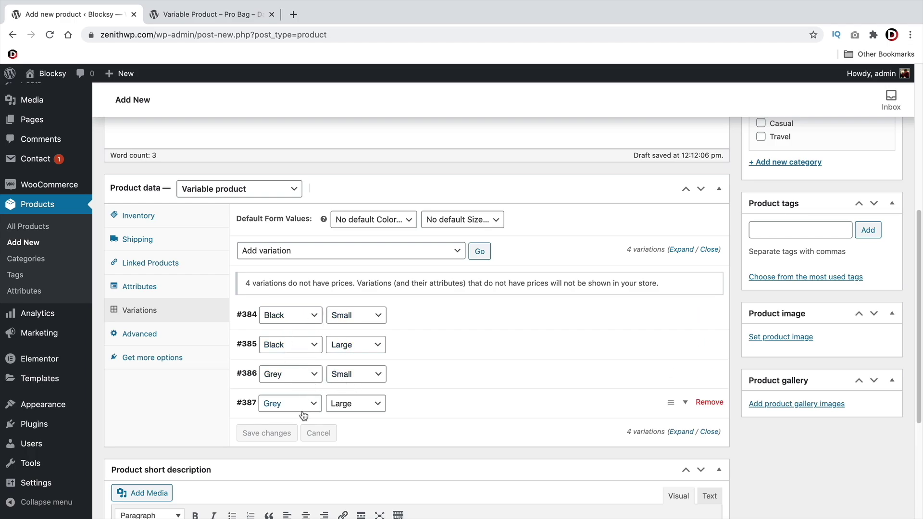
Set the black backpack photo as the image for Black / Small variation #384
scroll(452, 392, "down", 1)
scroll(455, 390, "down", 1)
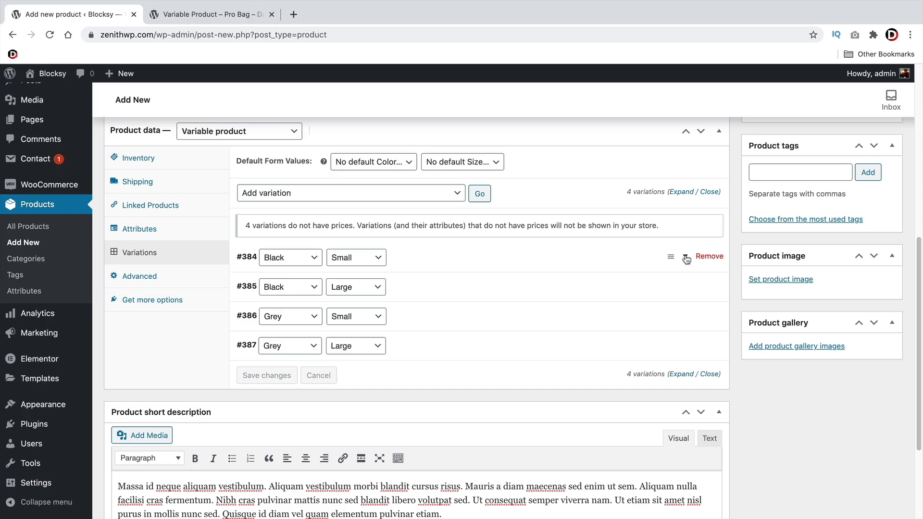
left_click(687, 258)
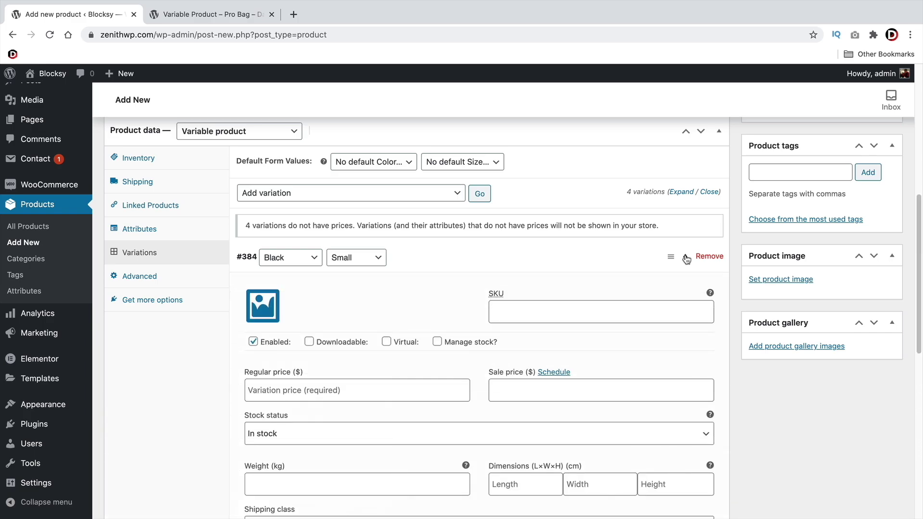
scroll(653, 246, "down", 1)
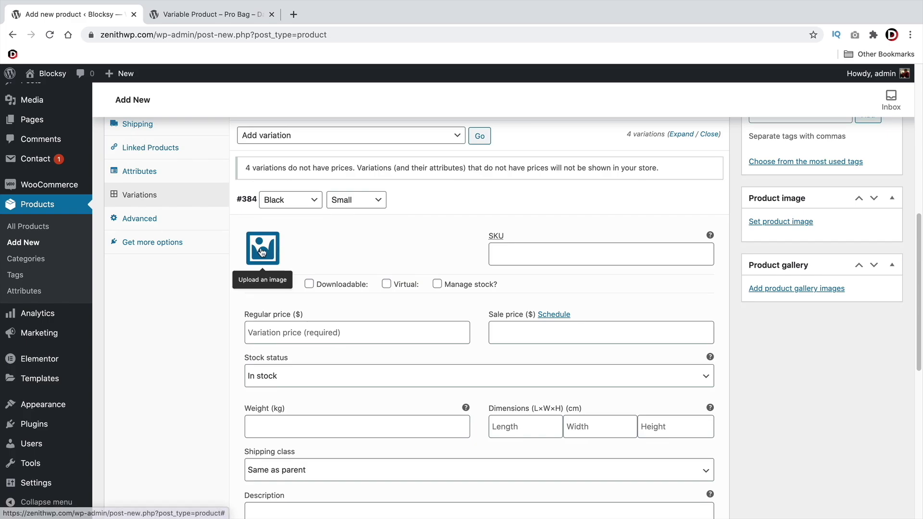
left_click(263, 253)
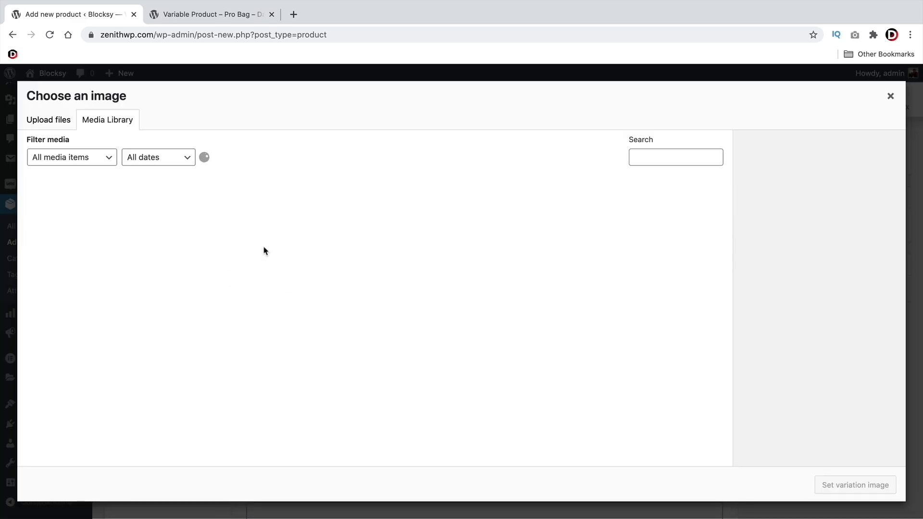
scroll(331, 264, "down", 2)
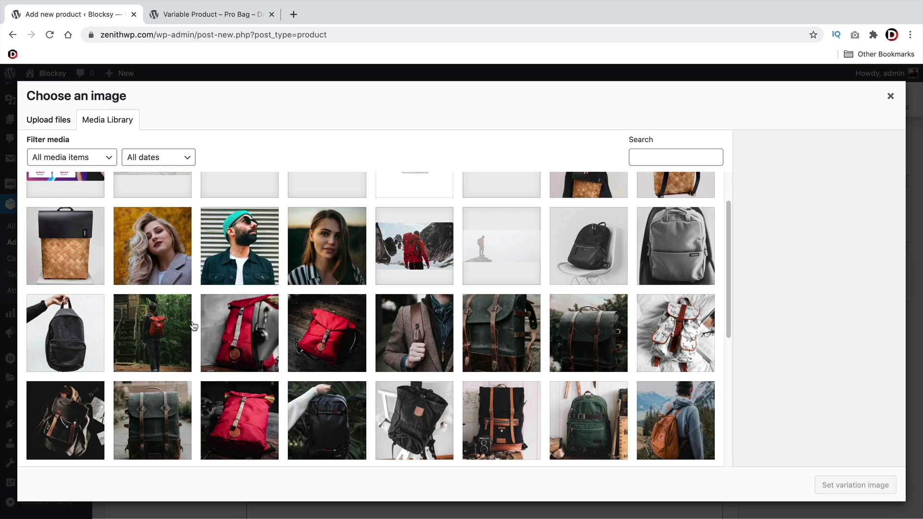
left_click(579, 250)
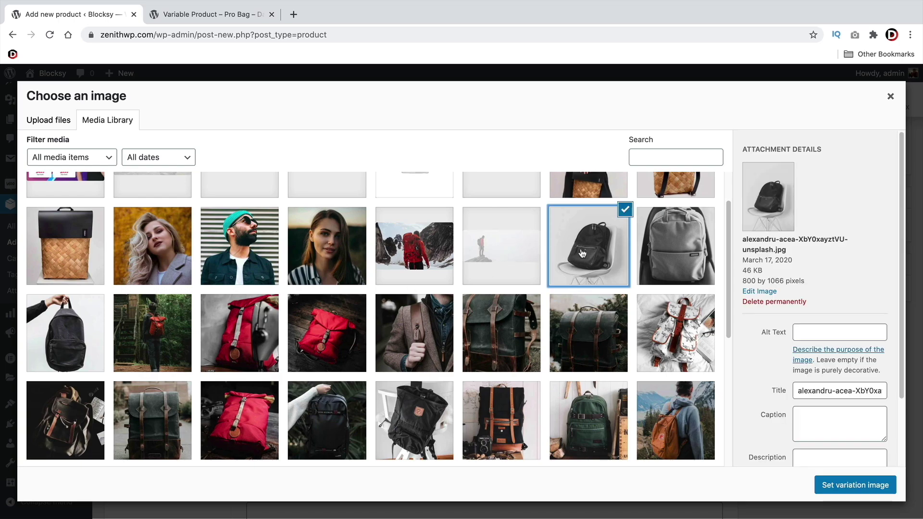
left_click(850, 482)
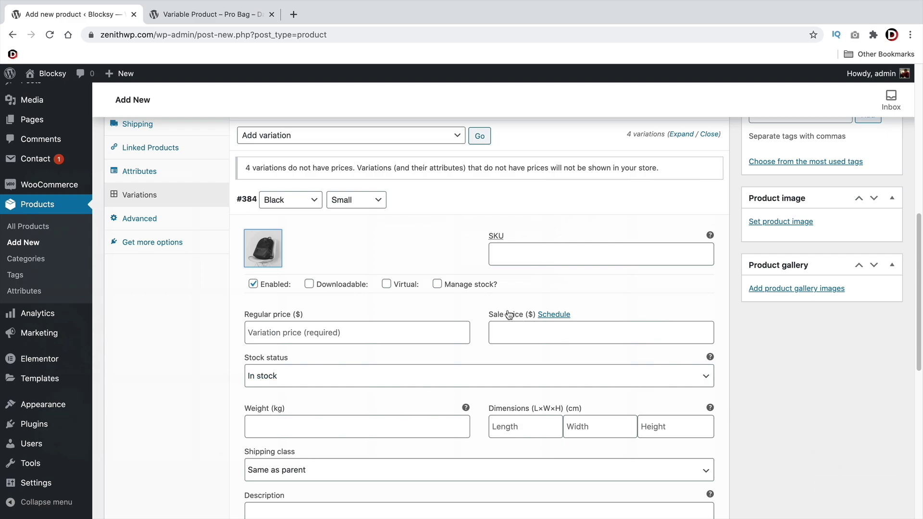
Give variation #384 a regular price of 100, keep it In stock, and collapse it
left_click(340, 333)
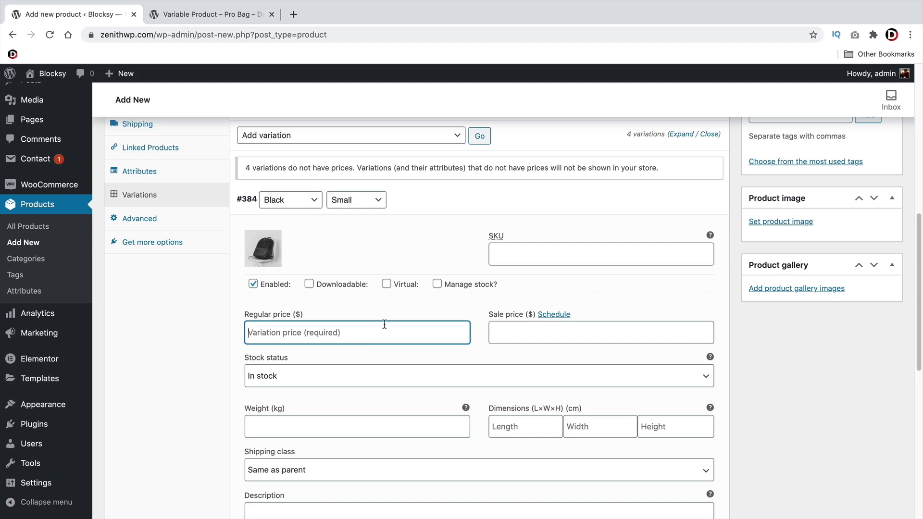
type("1--")
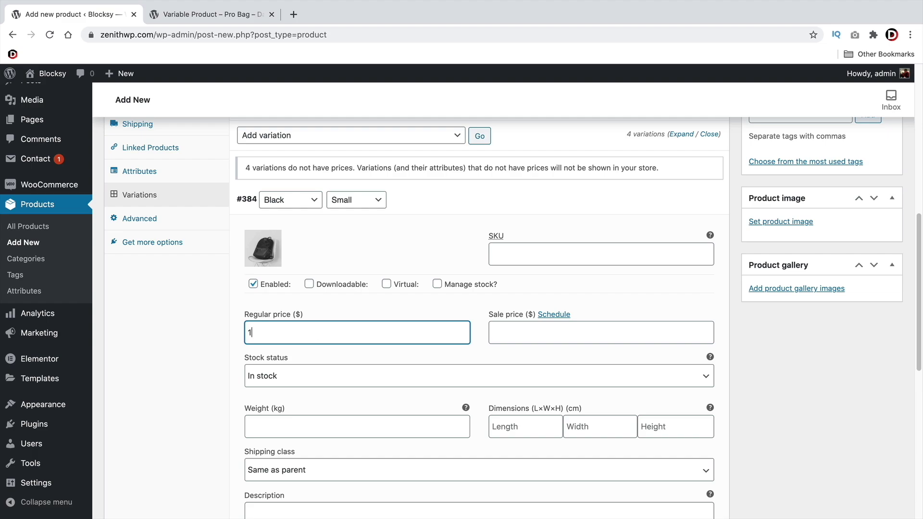
scroll(603, 287, "down", 3)
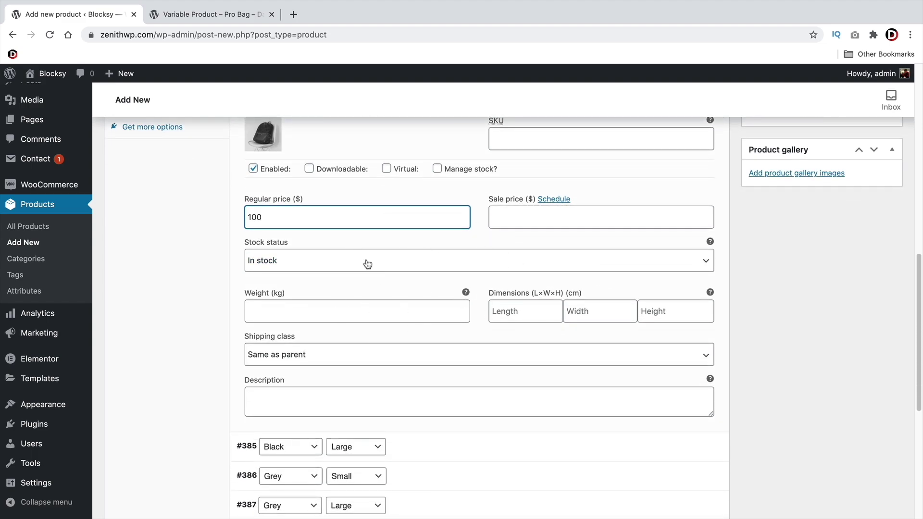
left_click(313, 265)
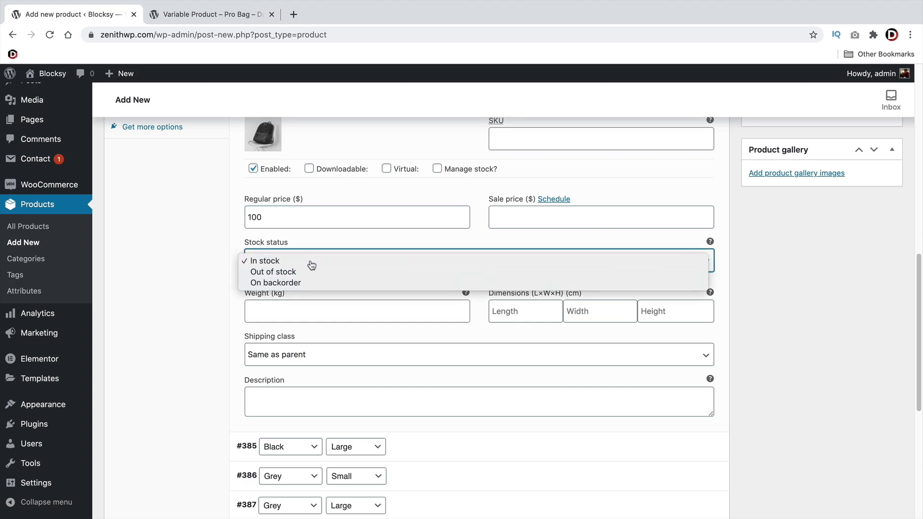
left_click(333, 261)
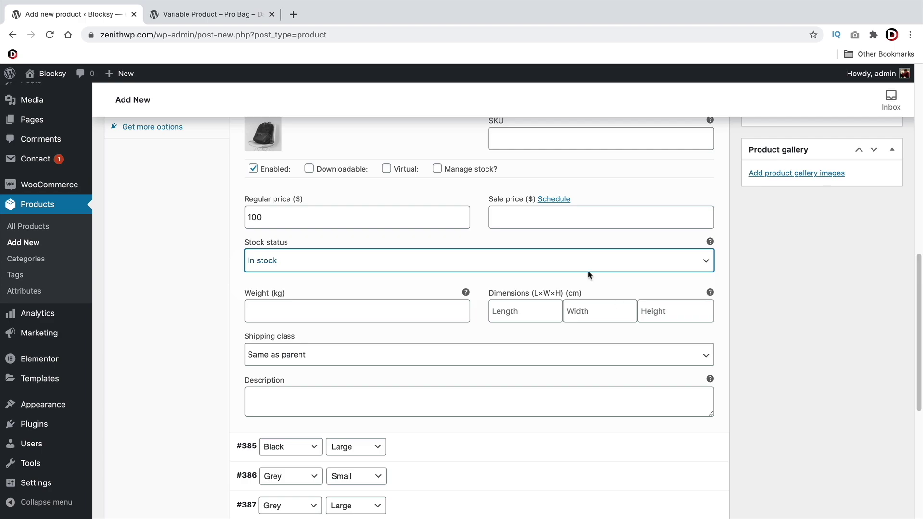
scroll(437, 278, "up", 2)
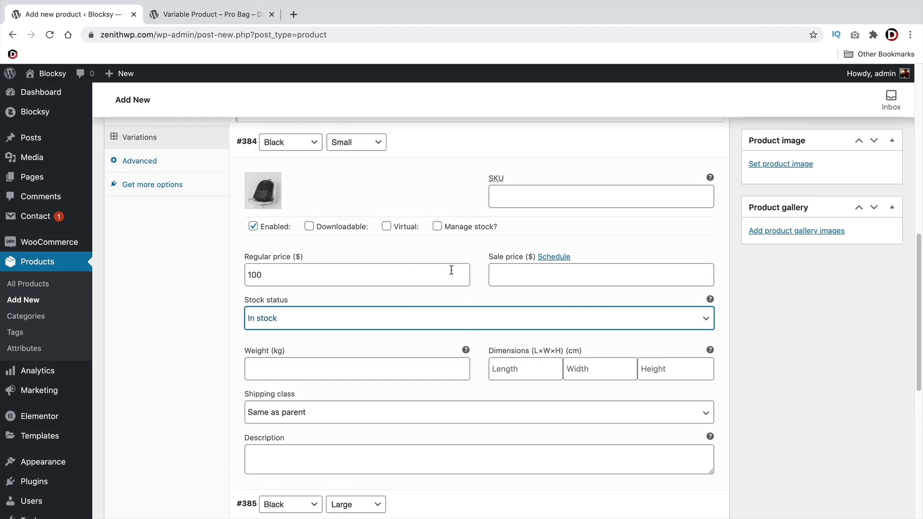
scroll(450, 307, "up", 2)
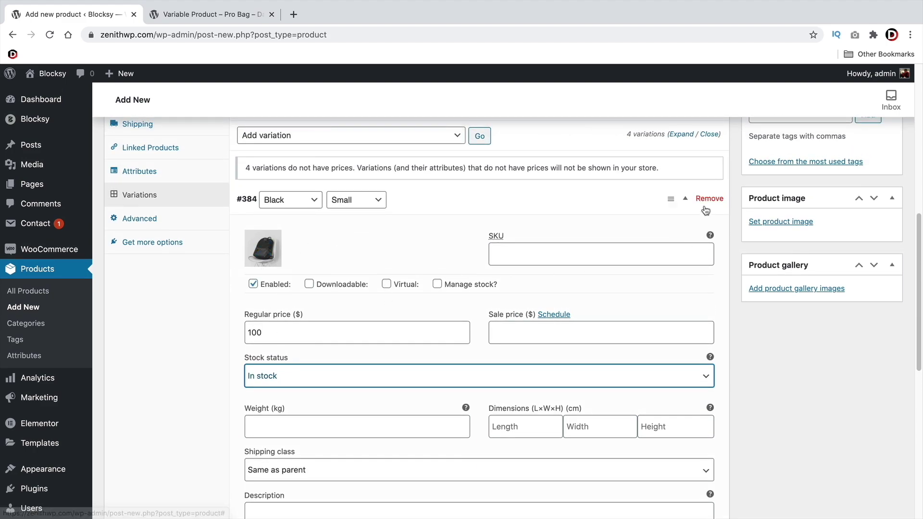
left_click(685, 200)
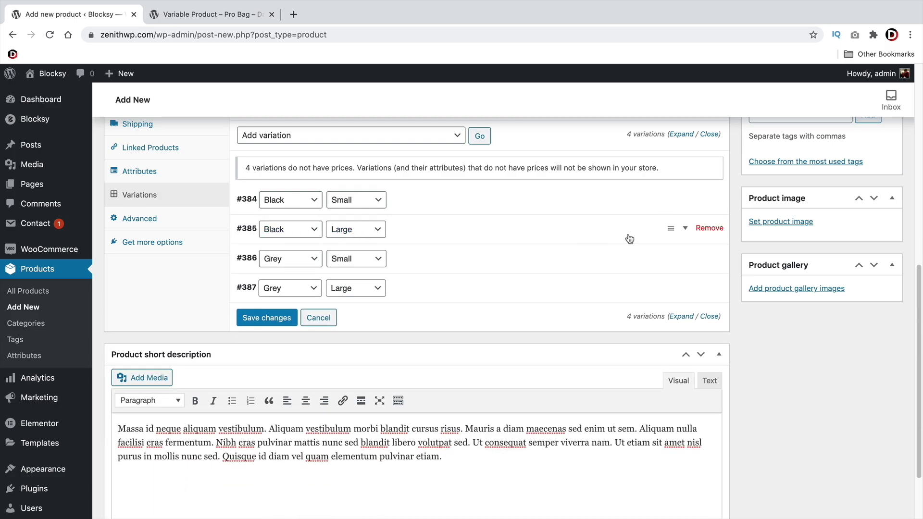
Give Black / Large variation #385 the black backpack image and a regular price of 200
left_click(685, 228)
left_click(263, 276)
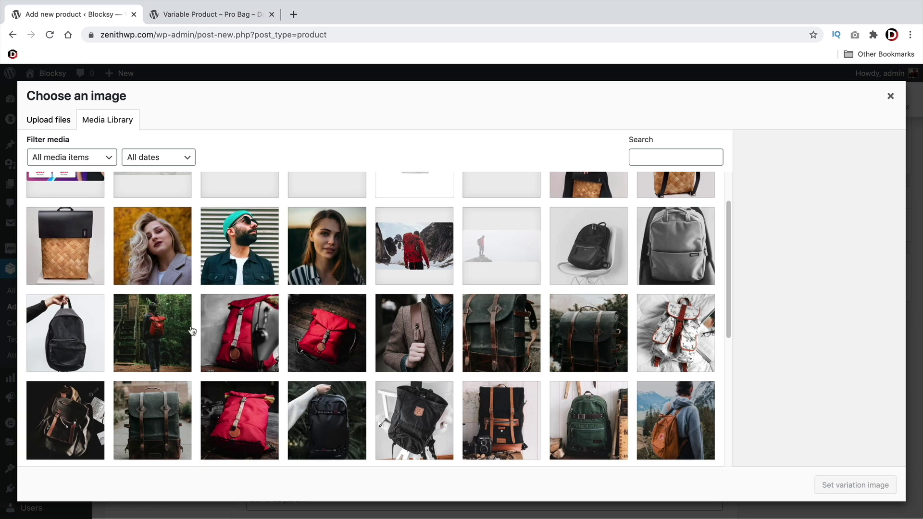
left_click(420, 410)
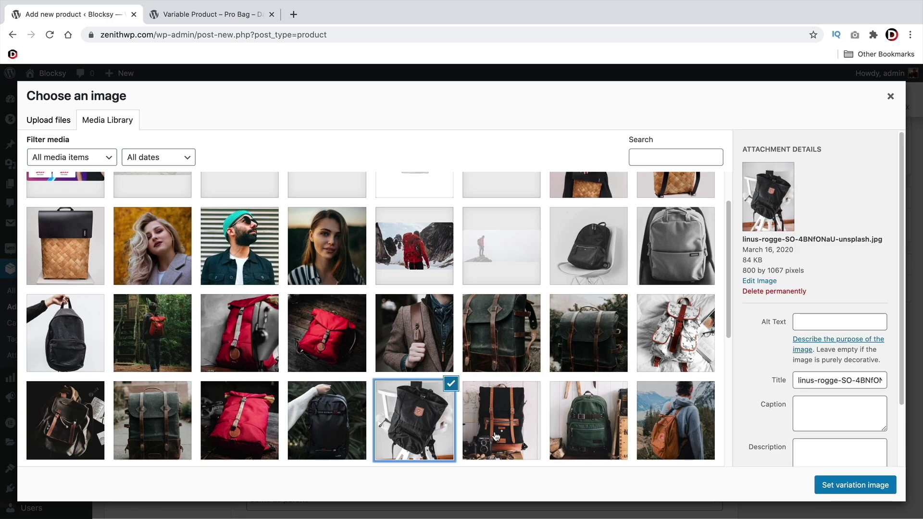
left_click(875, 486)
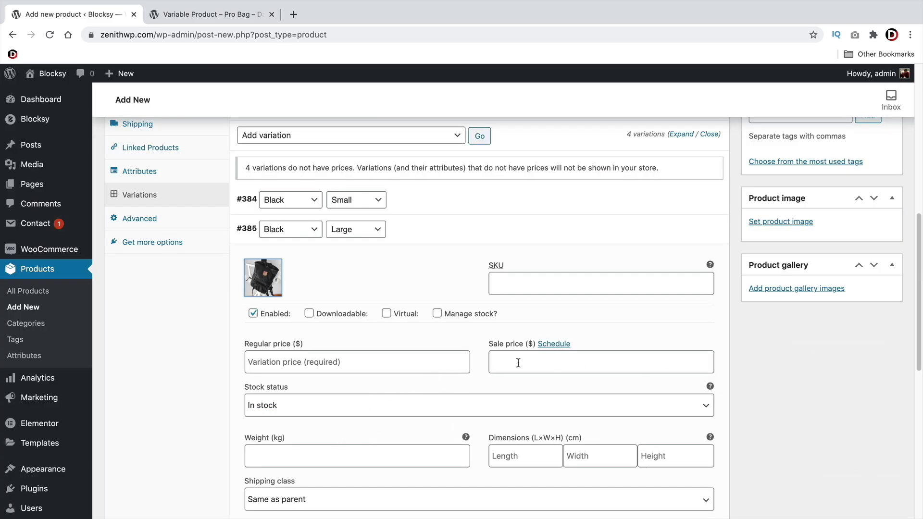
left_click(347, 368)
type("200")
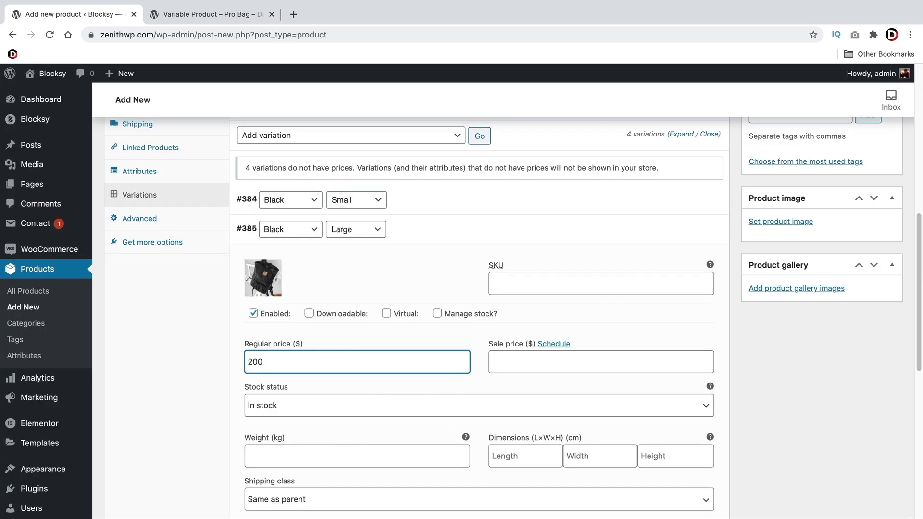
left_click(686, 229)
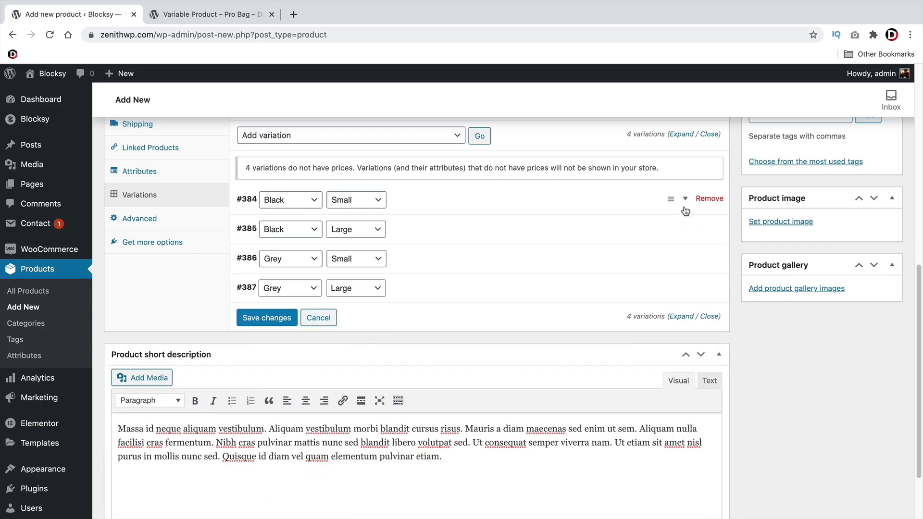
Give Grey / Small variation #386 the grey backpack image and a regular price of 1
left_click(685, 201)
left_click(686, 200)
scroll(613, 229, "down", 2)
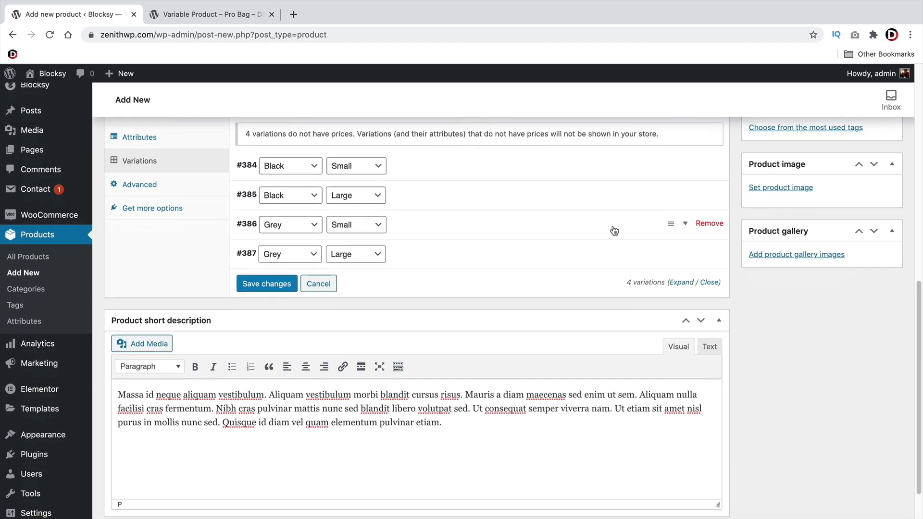
scroll(395, 229, "up", 1)
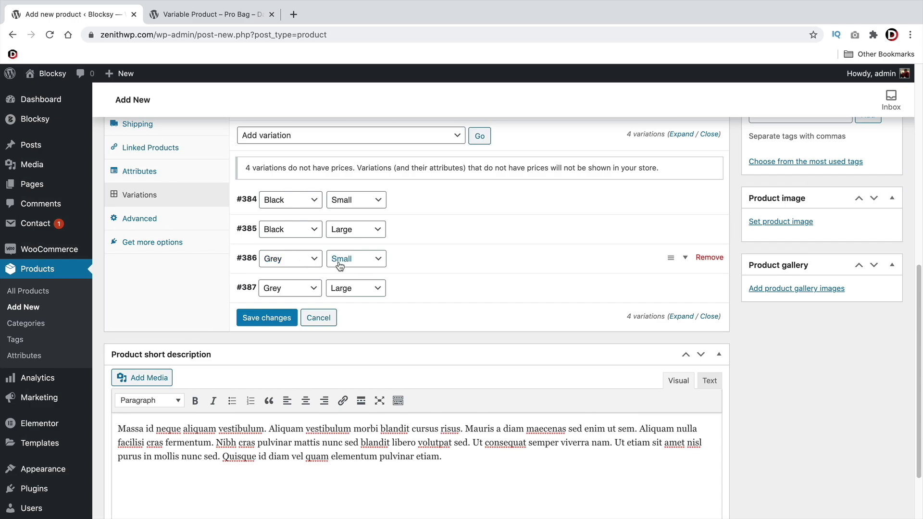
left_click(686, 258)
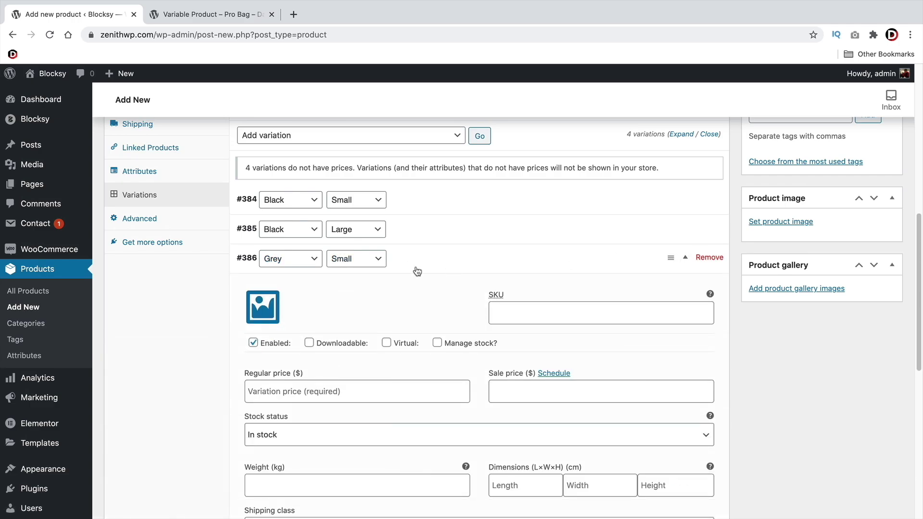
left_click(273, 310)
scroll(466, 298, "up", 2)
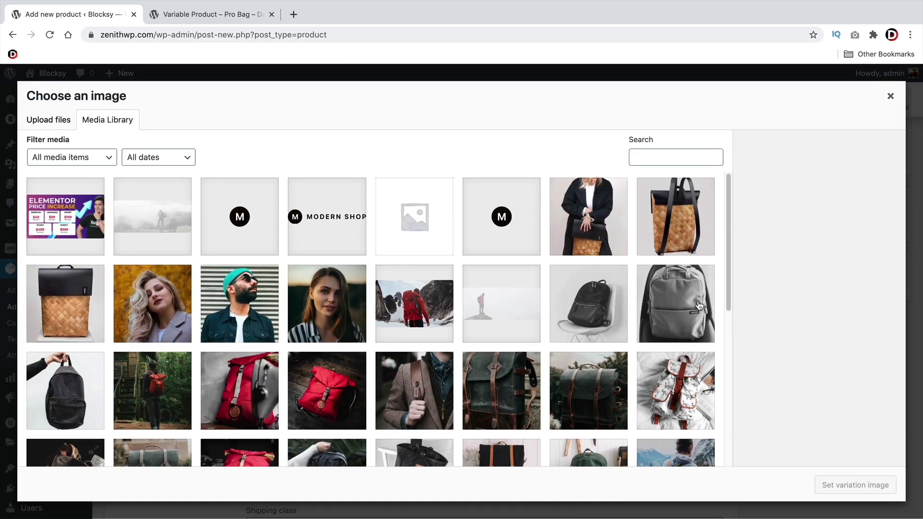
left_click(699, 305)
left_click(854, 484)
scroll(529, 370, "down", 2)
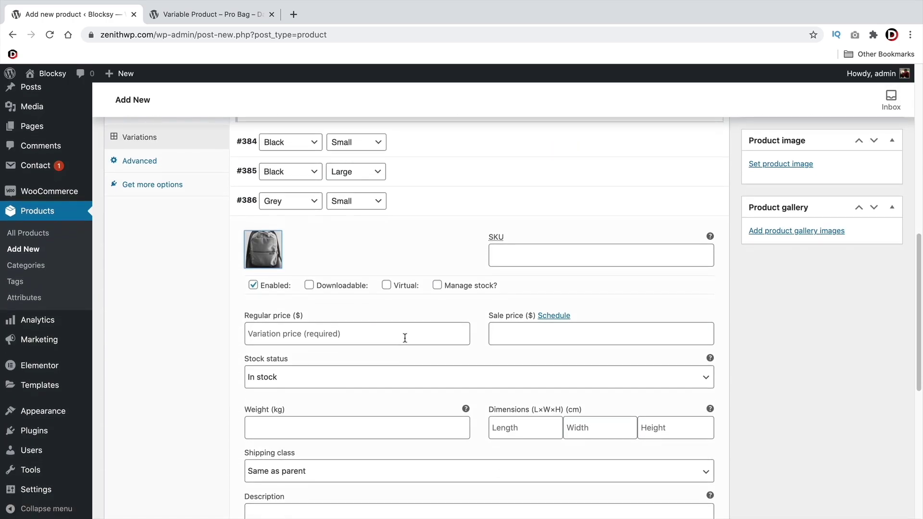
left_click(404, 334)
type("100")
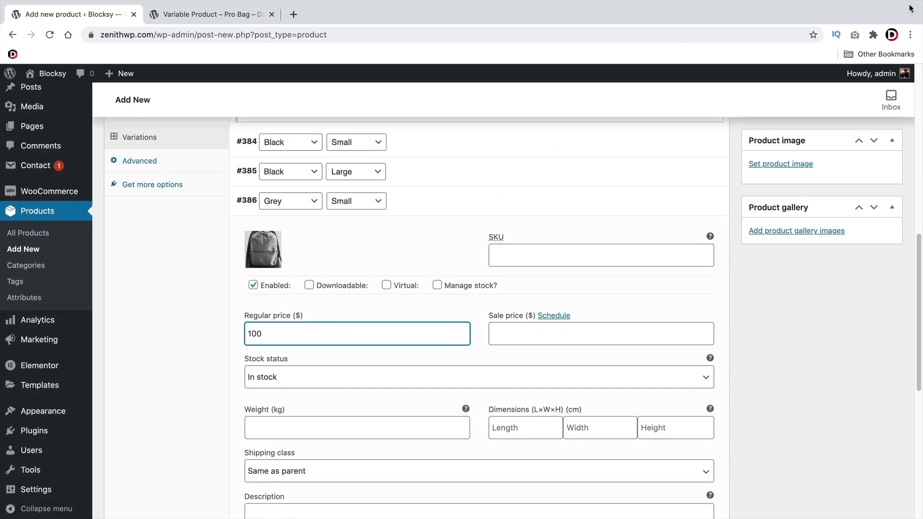
left_click(680, 202)
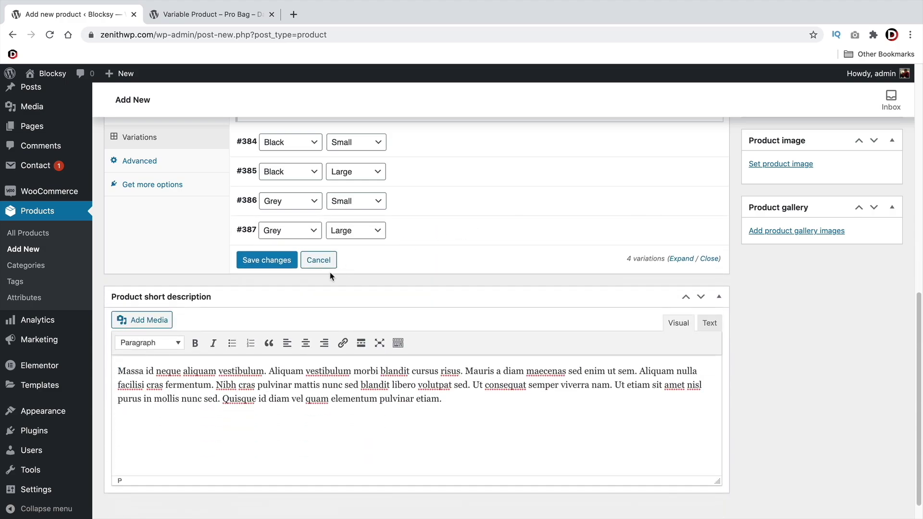
Give Grey / Large variation #387 a regular price of 200 and the grey backpack image
left_click(684, 229)
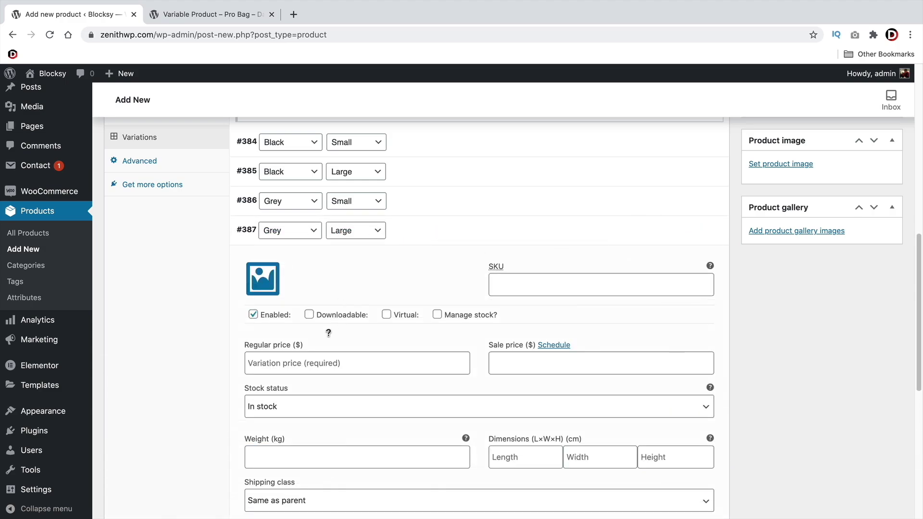
left_click(329, 367)
type("200")
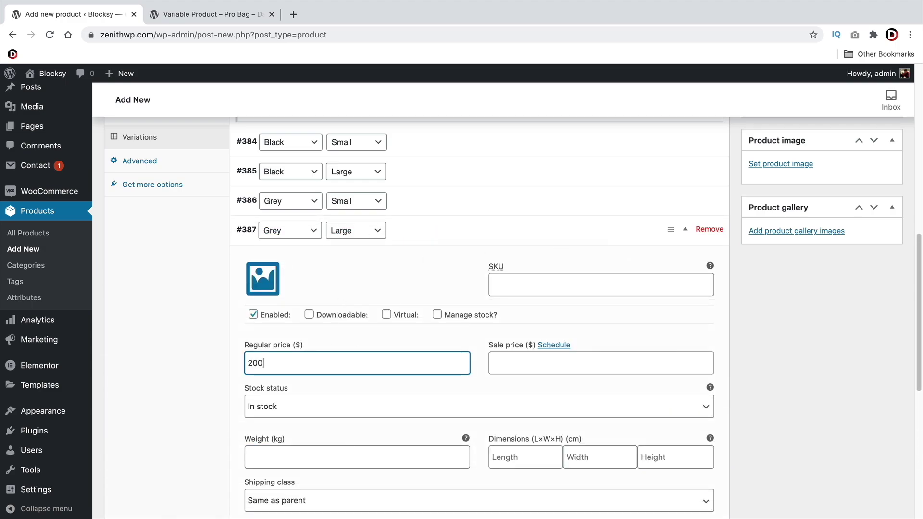
left_click(262, 278)
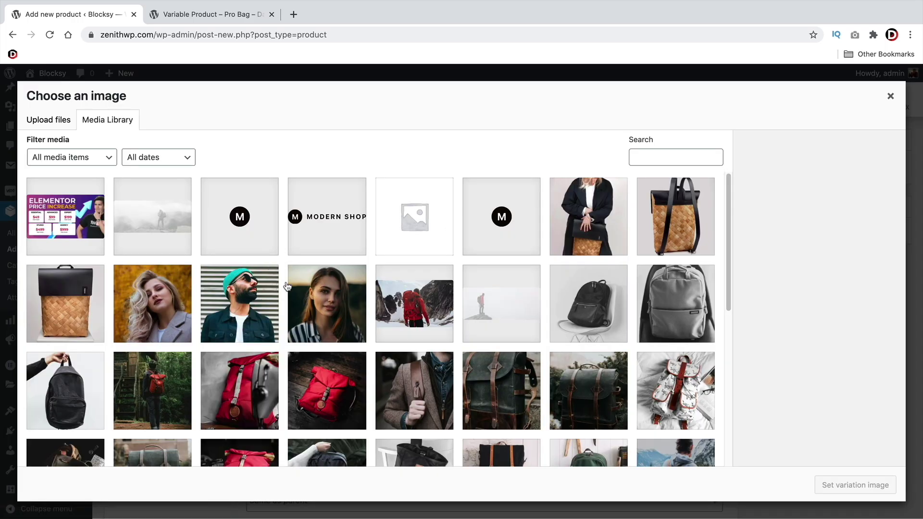
scroll(414, 278, "down", 2)
left_click(653, 240)
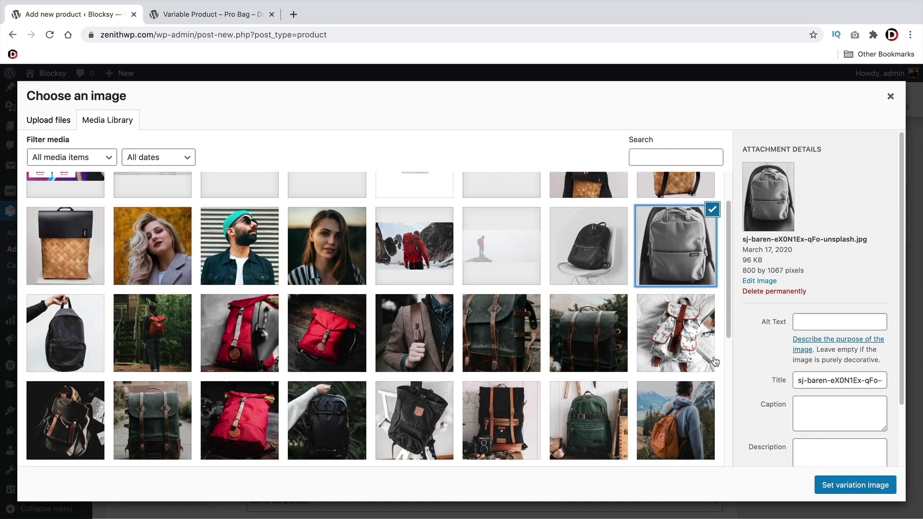
left_click(823, 485)
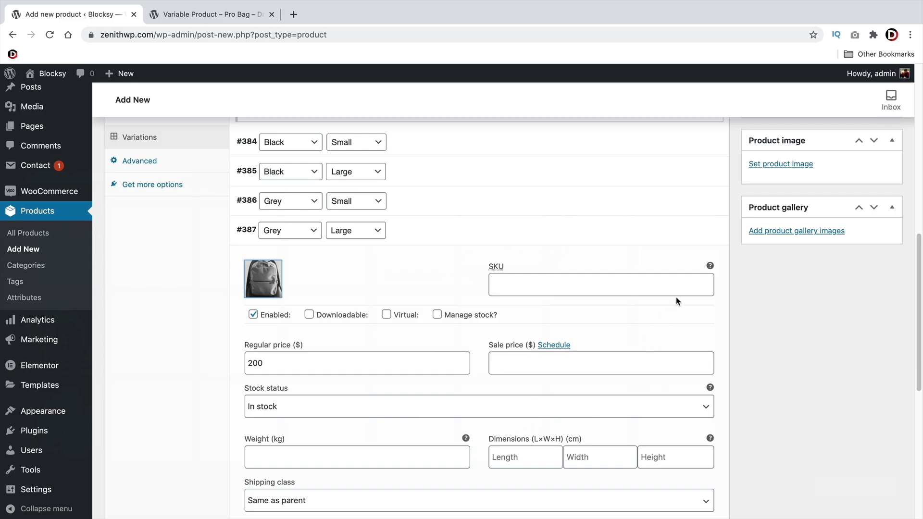
left_click(682, 231)
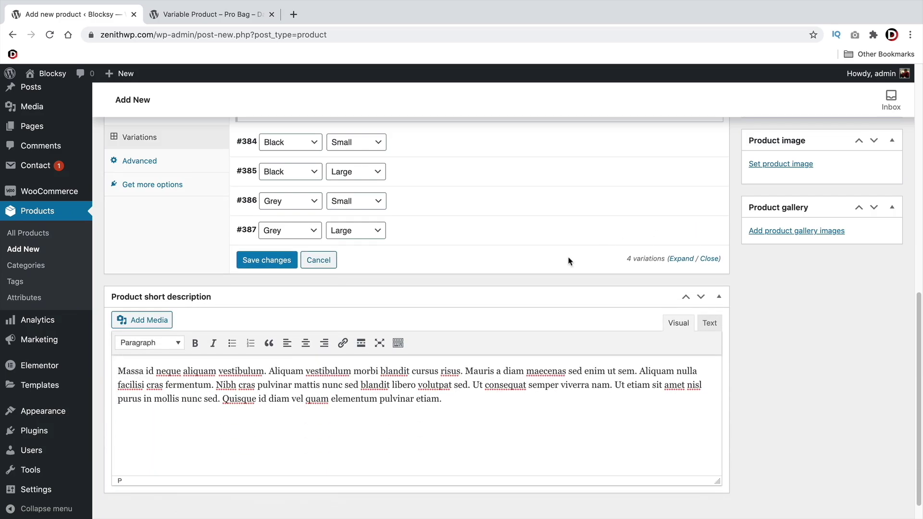
scroll(569, 261, "up", 3)
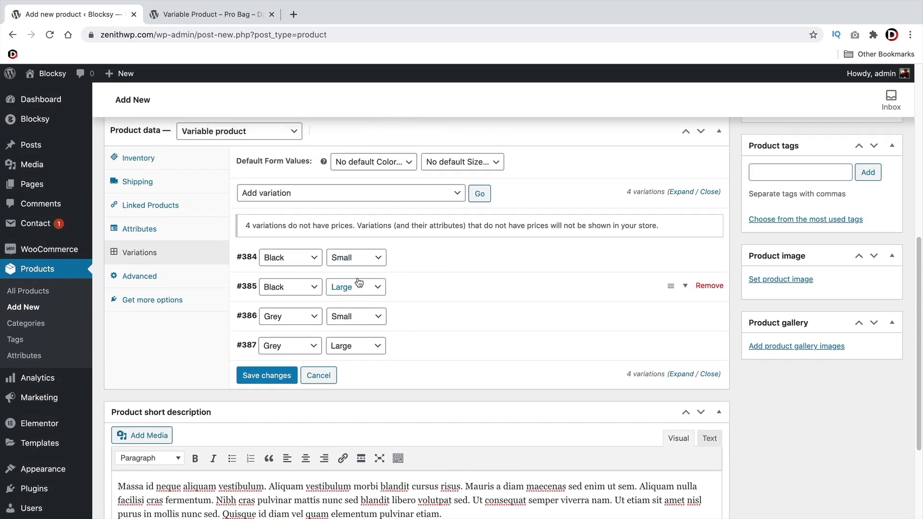
Set the default form values to Color Black and Size Small
scroll(330, 266, "up", 2)
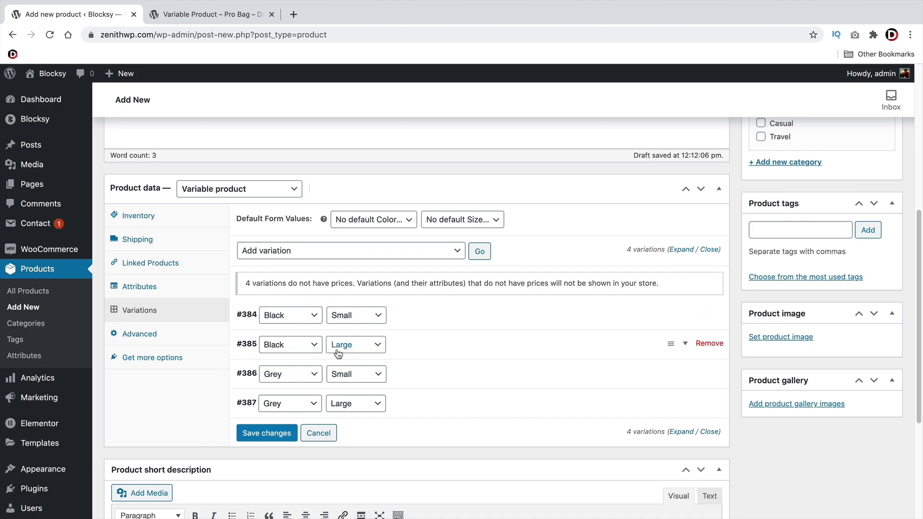
left_click(368, 222)
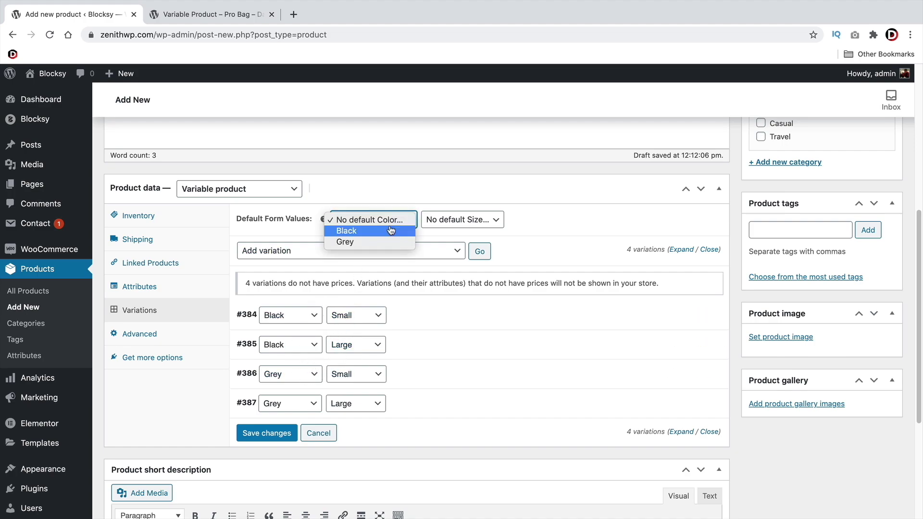
left_click(373, 231)
left_click(449, 220)
left_click(448, 231)
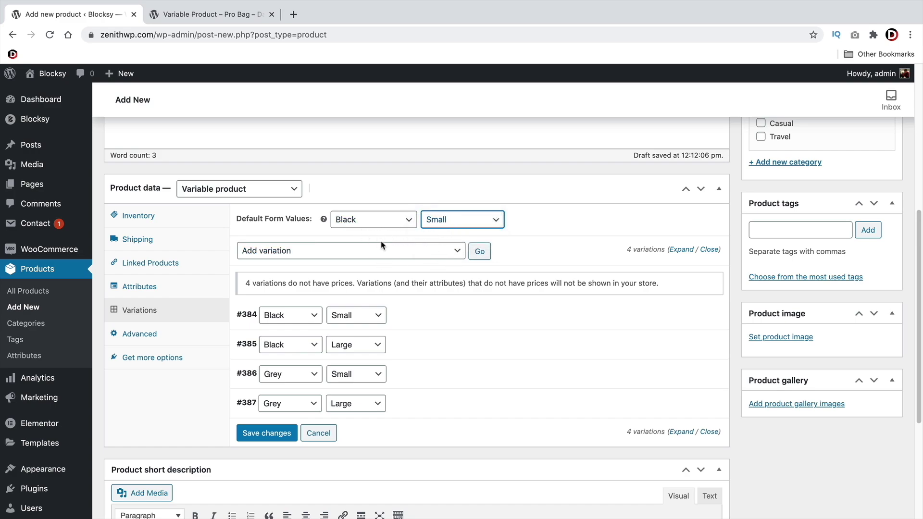
Add the product tag 'bag'
scroll(437, 266, "up", 1)
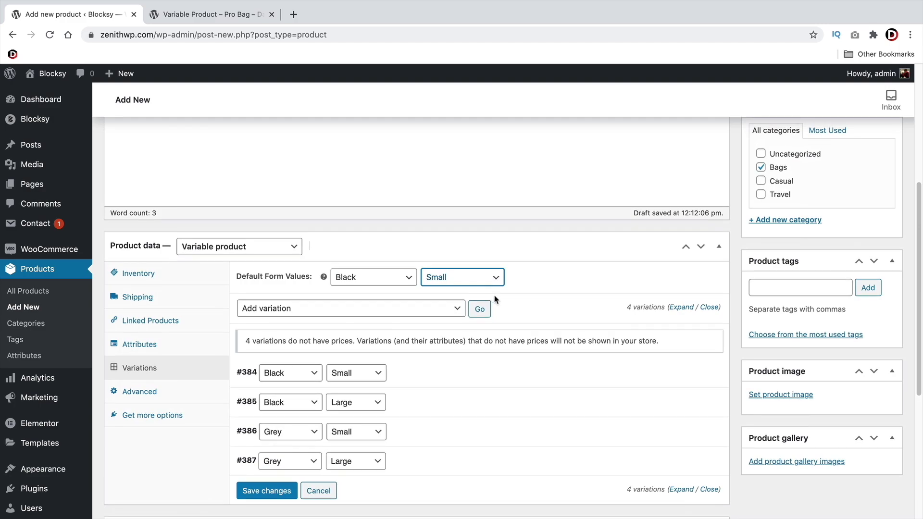
scroll(511, 301, "up", 1)
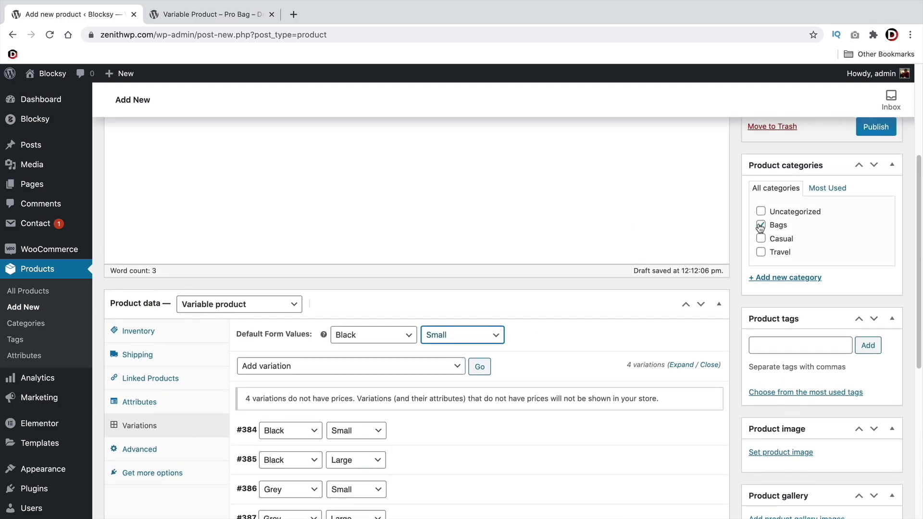
left_click(767, 345)
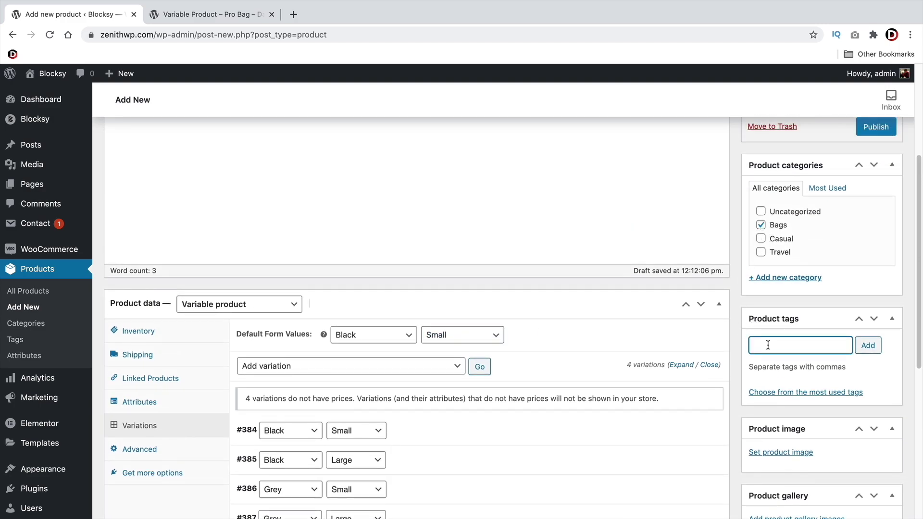
type("bag")
key("Return")
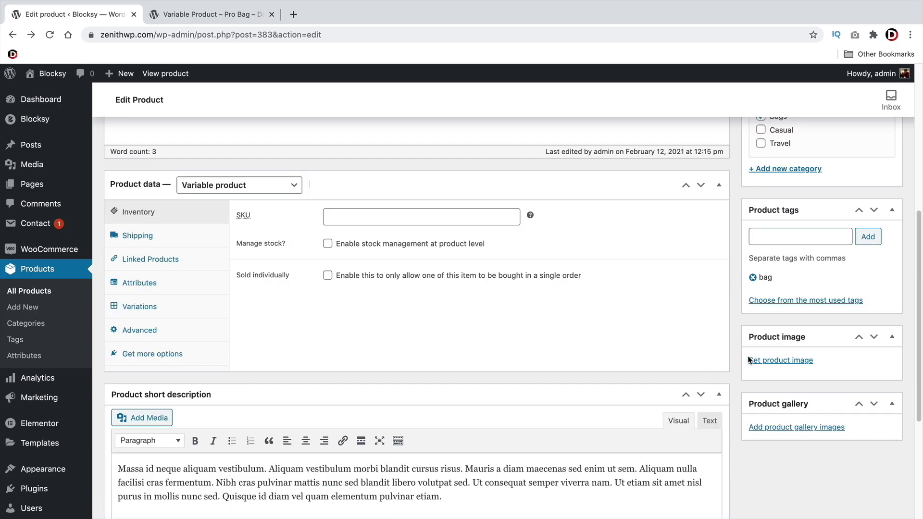
Set the black backpack on the white chair as the product image and update the product
left_click(775, 362)
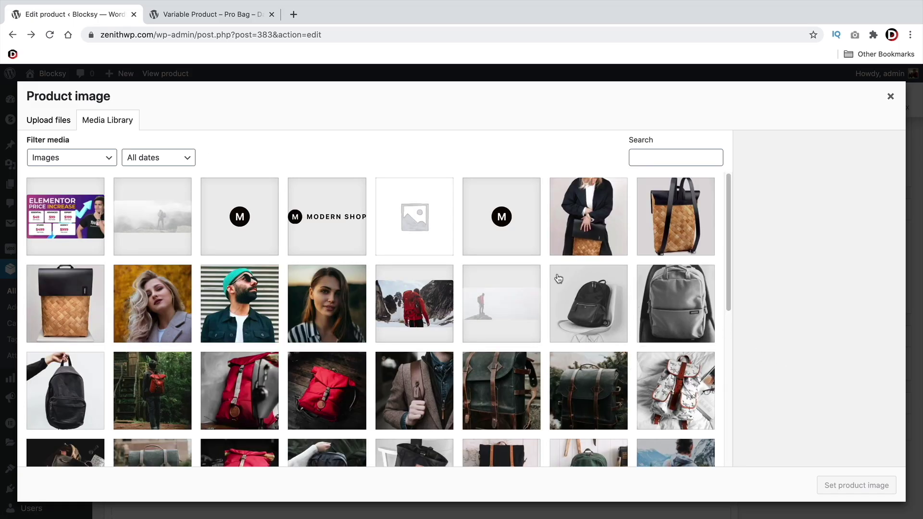
left_click(607, 298)
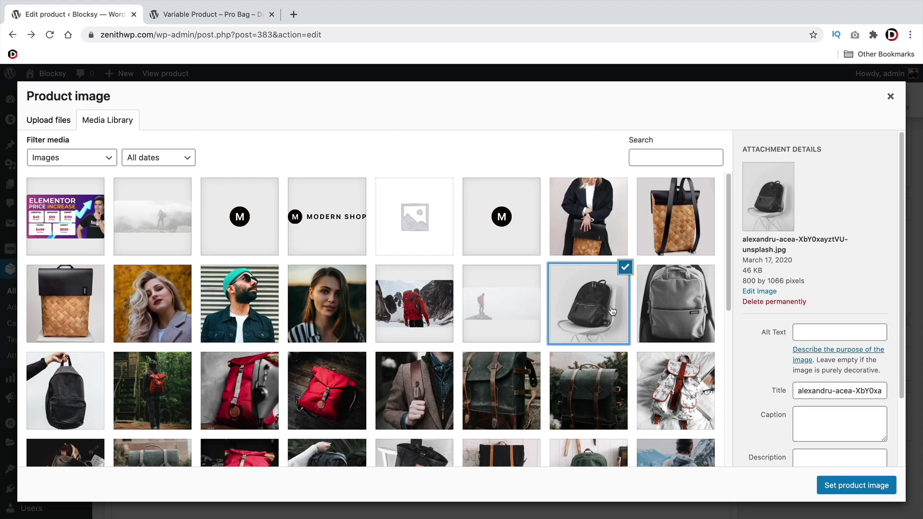
scroll(597, 318, "down", 1)
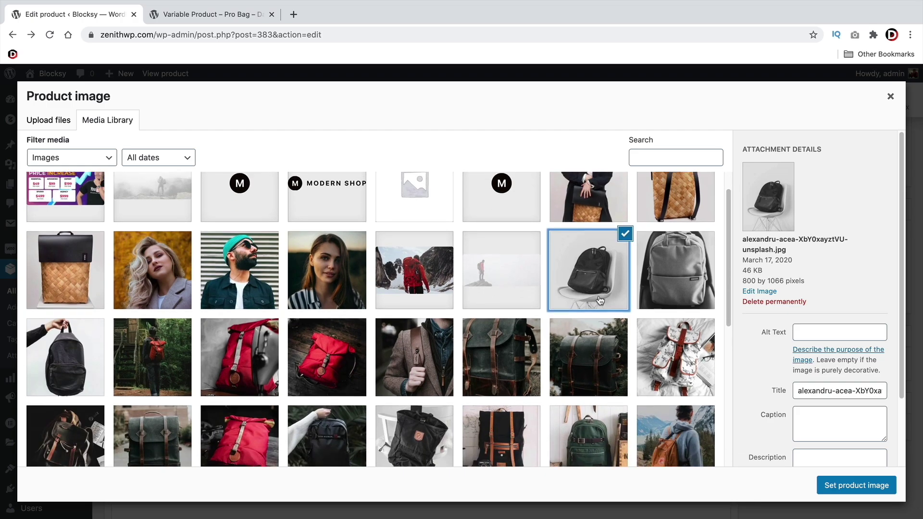
left_click(69, 337)
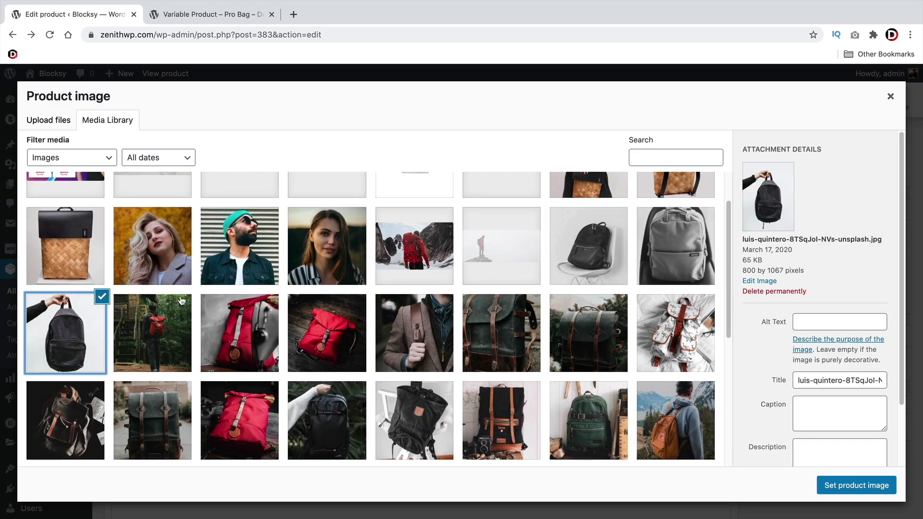
left_click(588, 249)
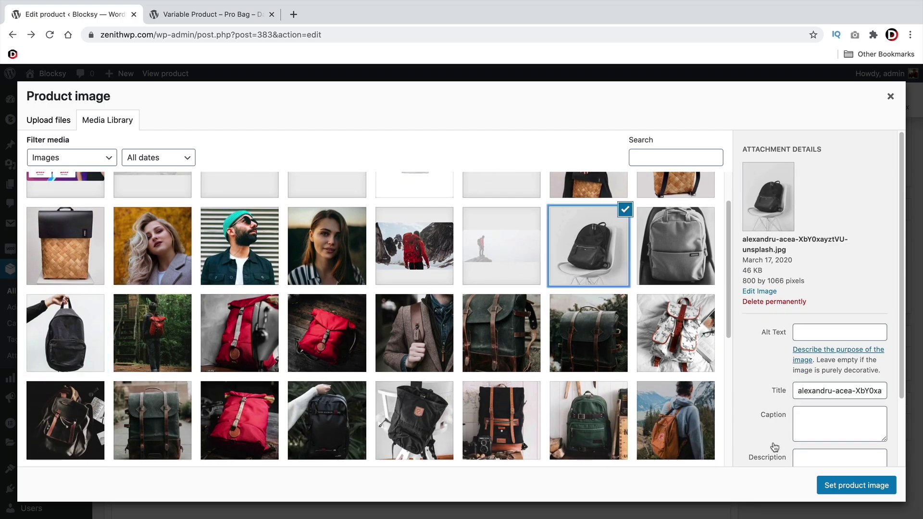
left_click(855, 485)
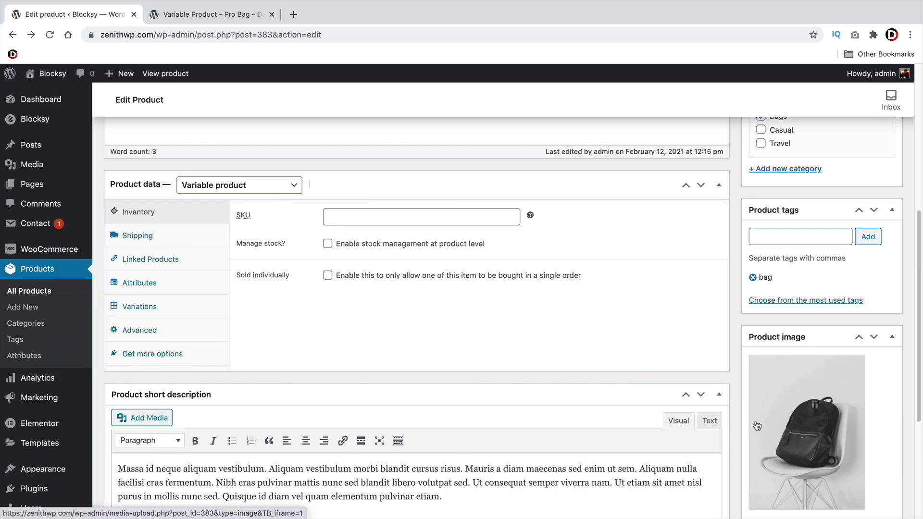
scroll(756, 426, "up", 6)
left_click(873, 325)
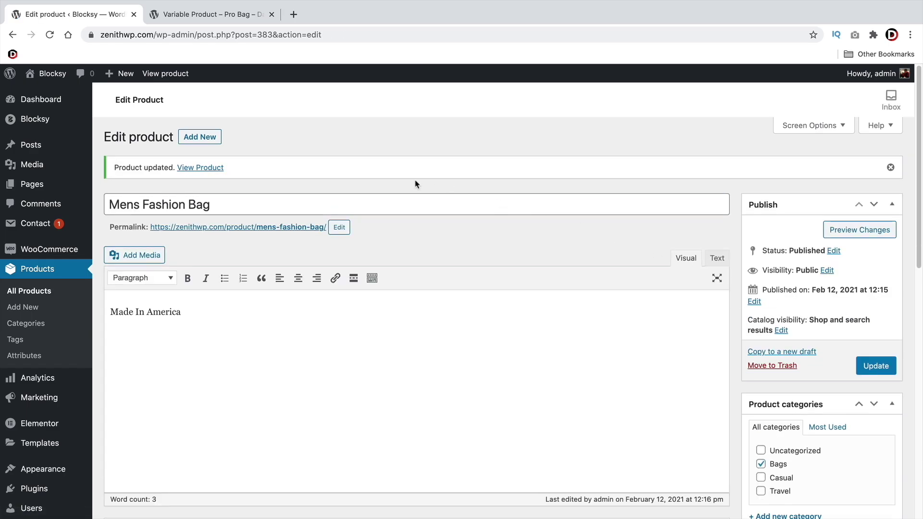
Open the Mens Fashion Bag product page on the Blocksy storefront
left_click(210, 169)
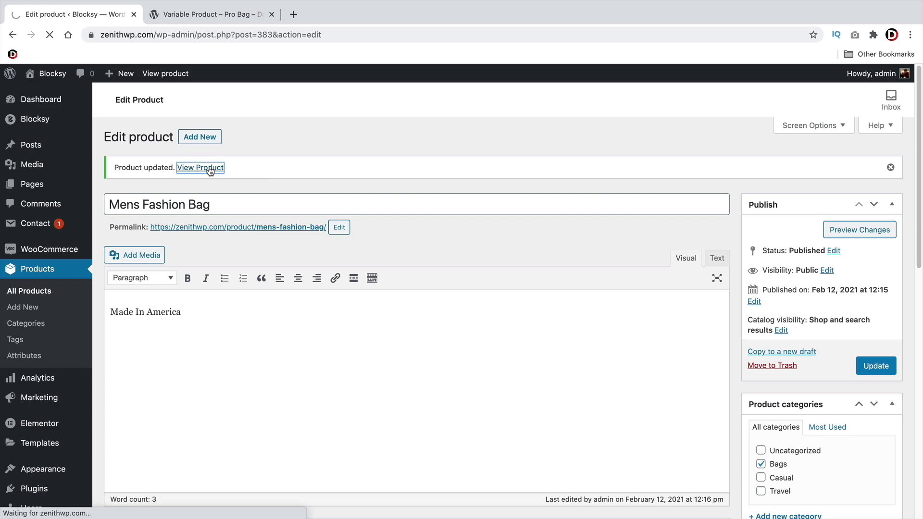
scroll(644, 269, "down", 3)
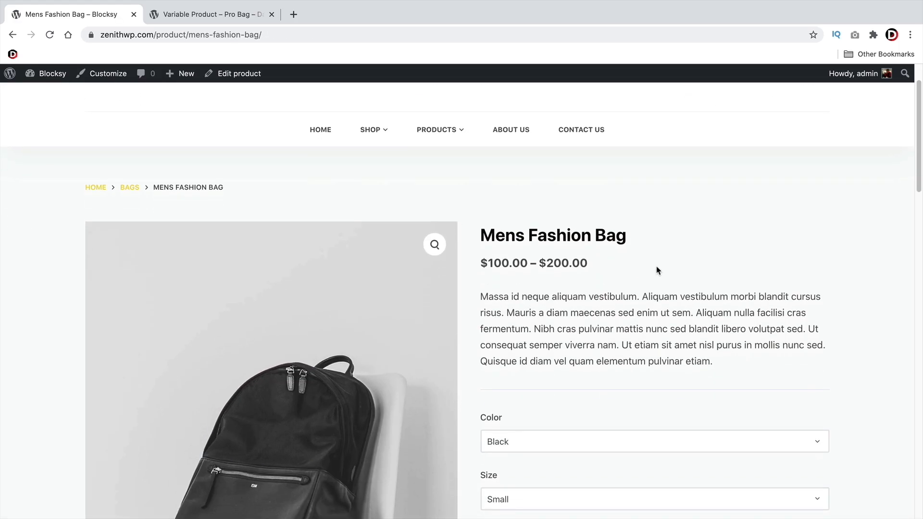
left_click_drag(505, 120, 641, 121)
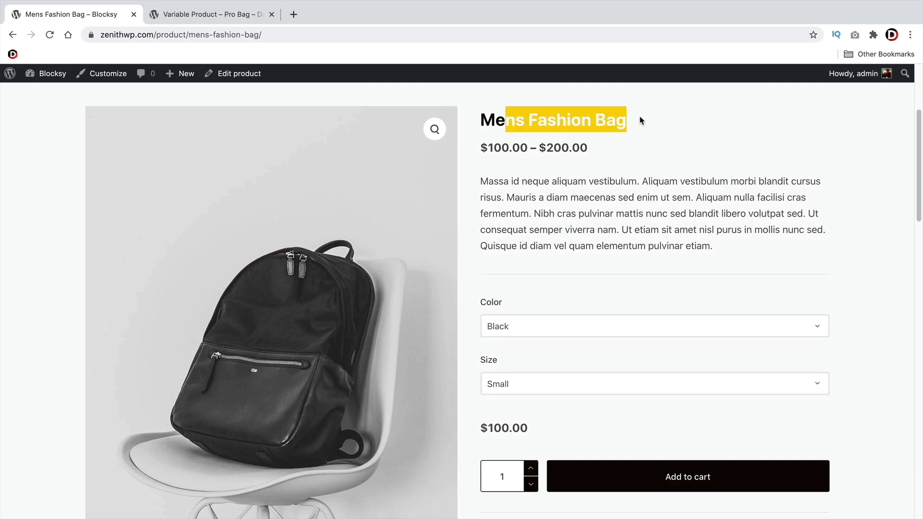
left_click(665, 226)
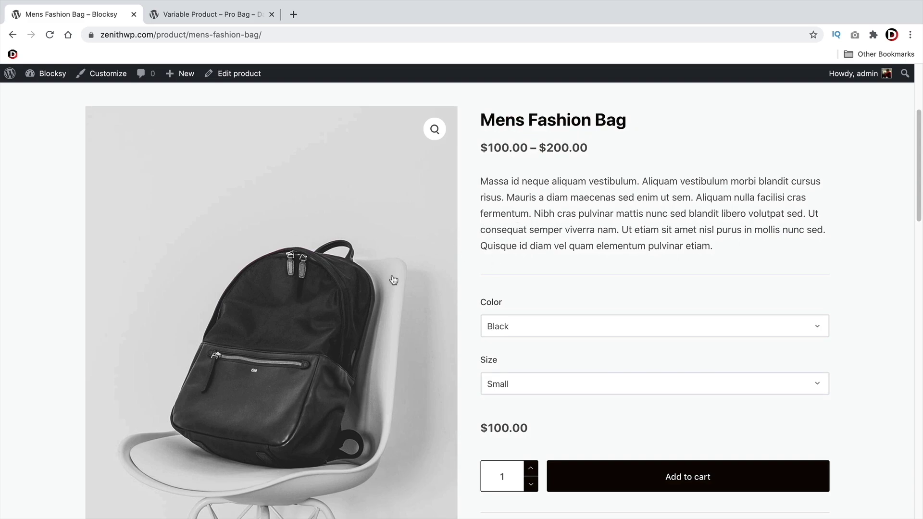
Switch the bag colour between Grey and Black, then pick Large to see the $200.00 price
left_click(527, 331)
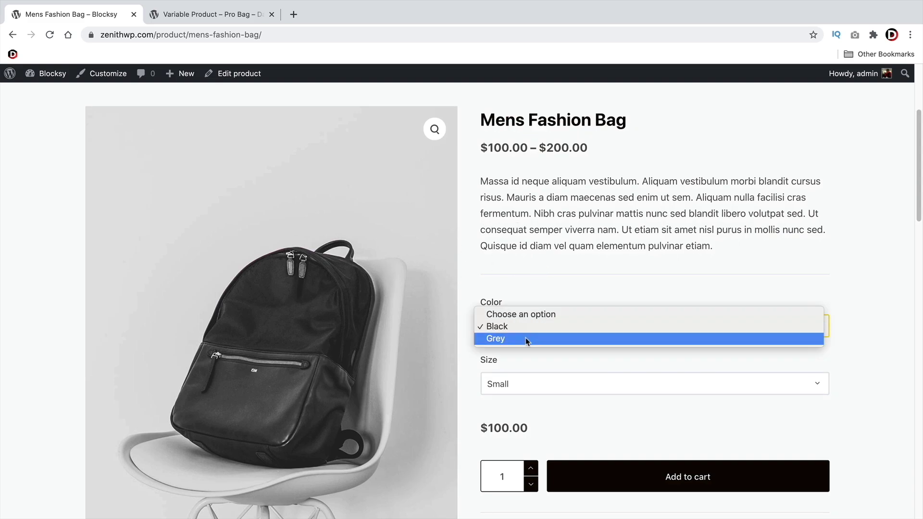
left_click(526, 340)
left_click(532, 328)
left_click(531, 327)
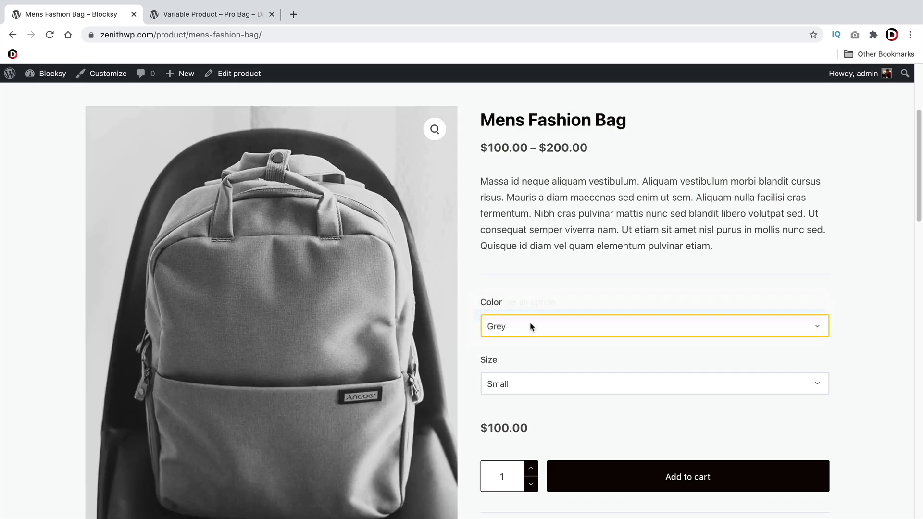
left_click(528, 314)
left_click(513, 379)
left_click(515, 395)
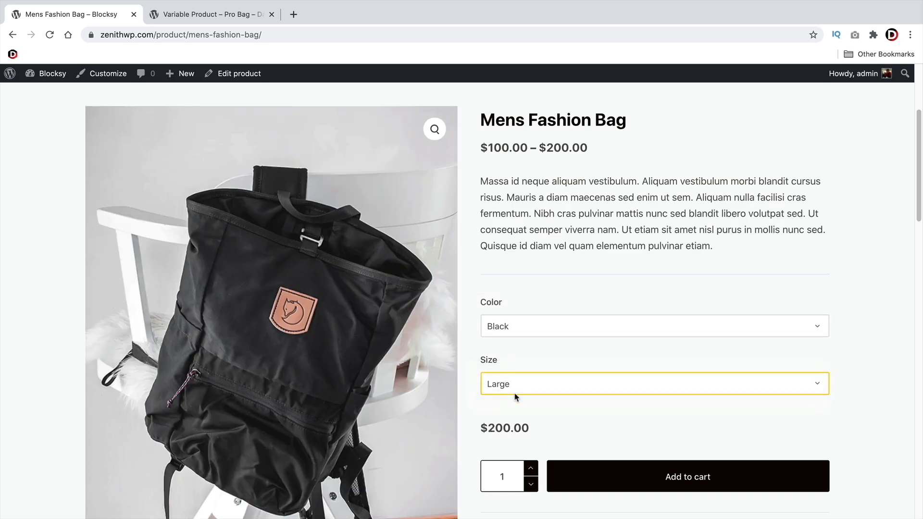
left_click_drag(529, 428, 481, 425)
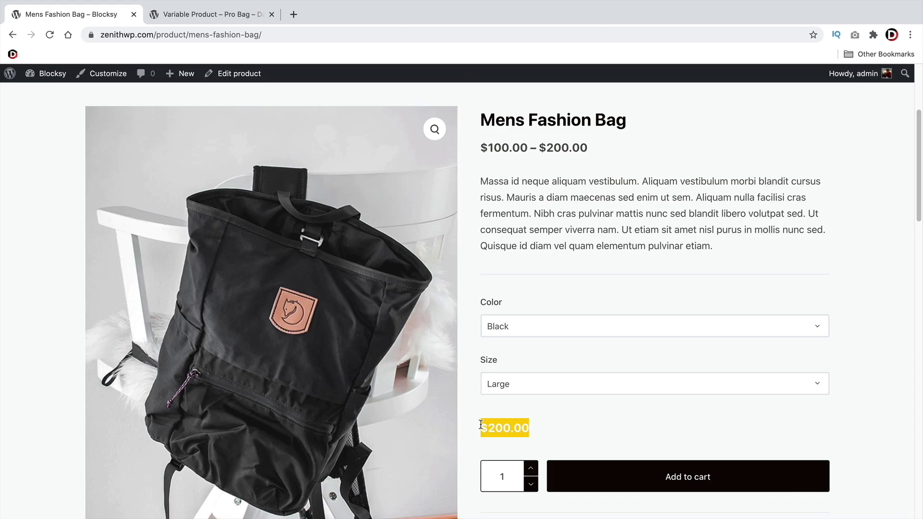
Try the Small size, then the Grey bag in Large, again priced $200.00
scroll(489, 330, "down", 3)
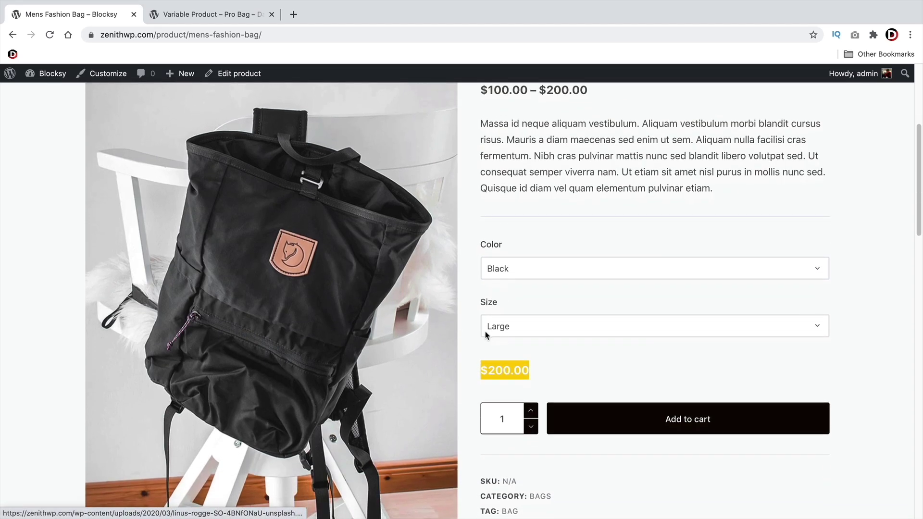
scroll(530, 271, "up", 1)
left_click(530, 270)
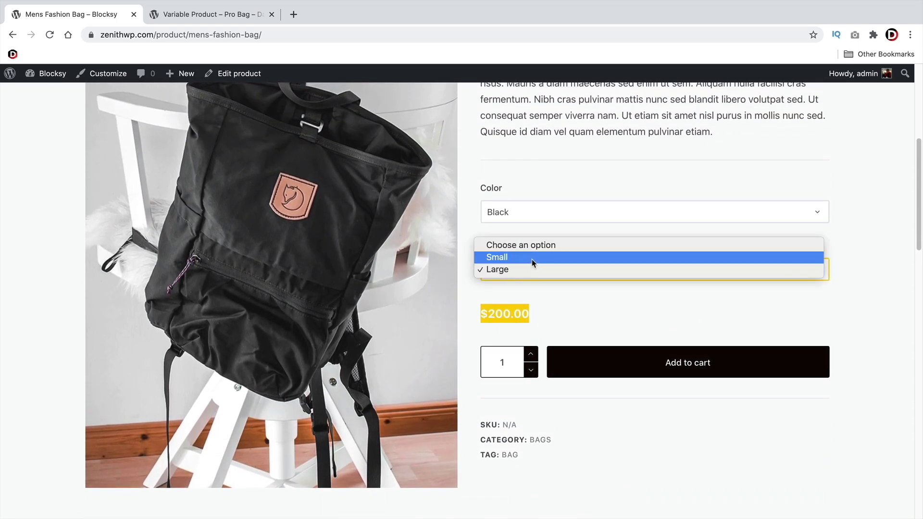
left_click(532, 258)
left_click(533, 214)
left_click(537, 226)
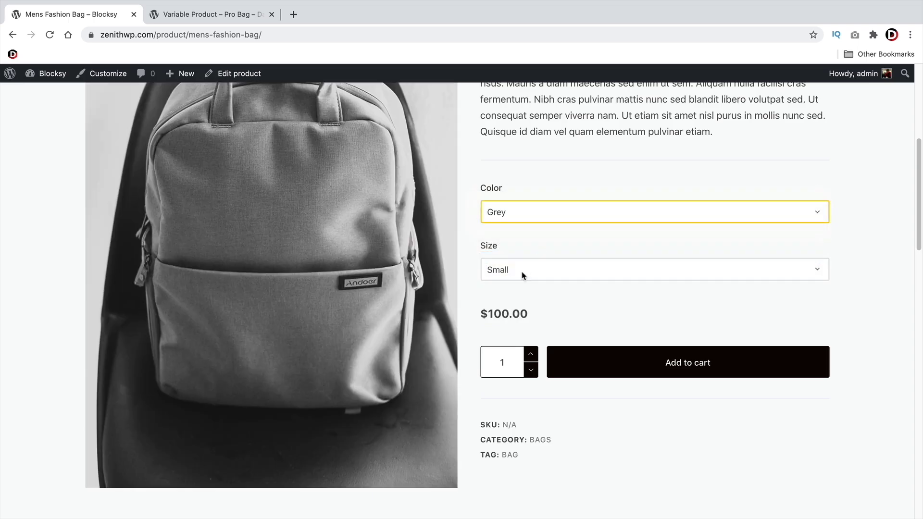
left_click(524, 272)
left_click(520, 282)
left_click_drag(530, 315, 480, 314)
Go to the SHOP listing and scroll through its products
scroll(529, 330, "up", 3)
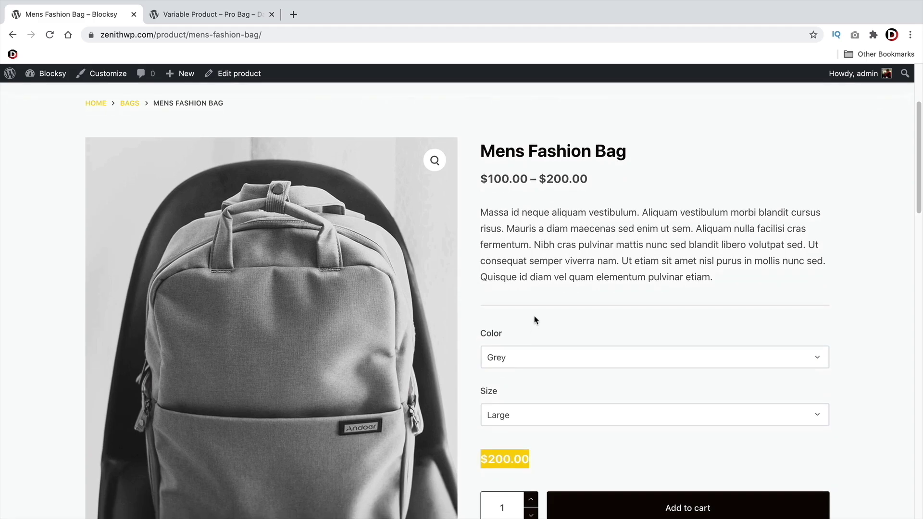
scroll(535, 319, "up", 3)
left_click(371, 162)
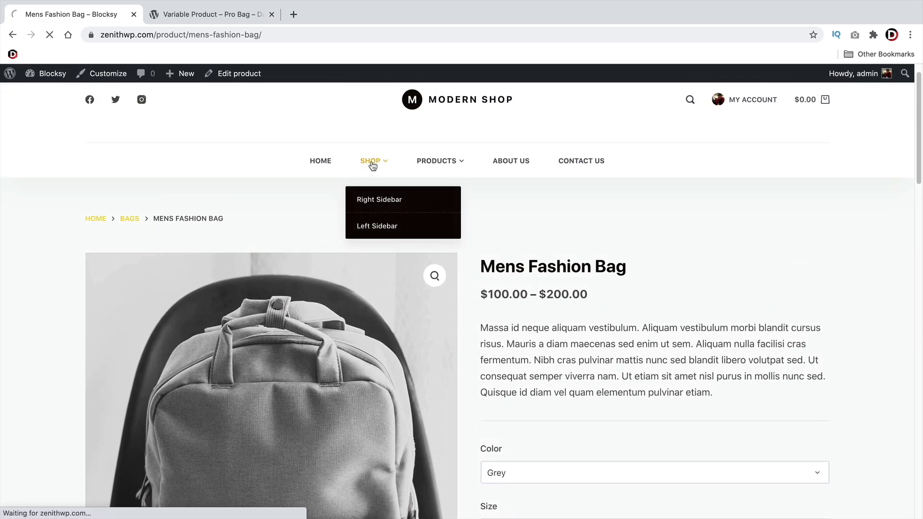
scroll(549, 307, "down", 4)
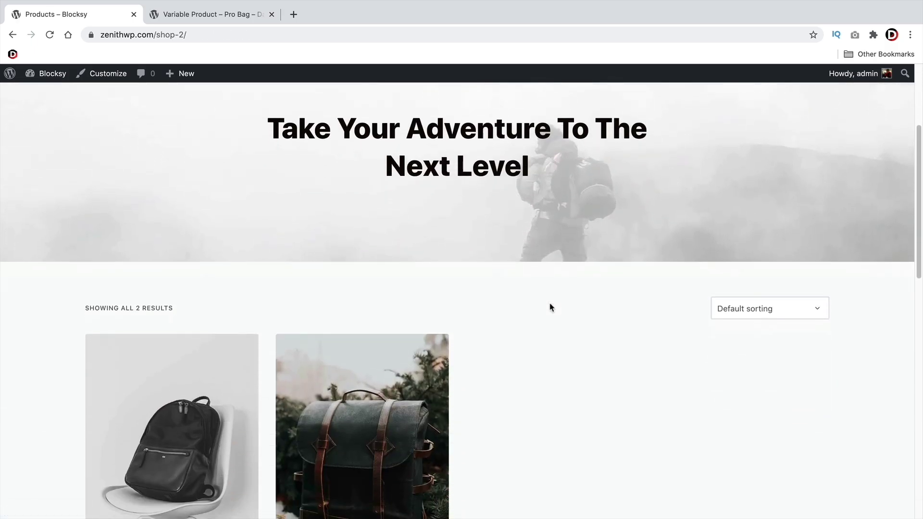
scroll(550, 308, "down", 4)
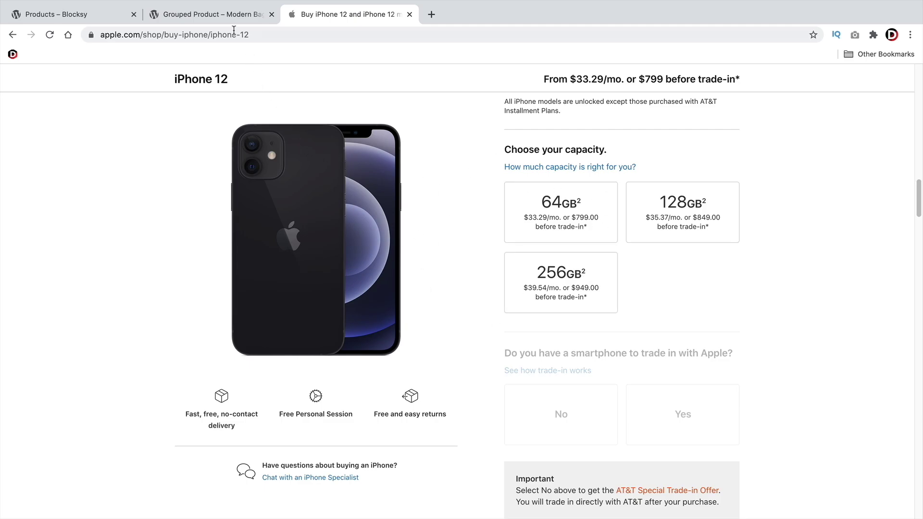
Review the reference Grouped Product – Modern Bag page and its Modern Bag + Camera child item
left_click(227, 17)
scroll(576, 299, "down", 1)
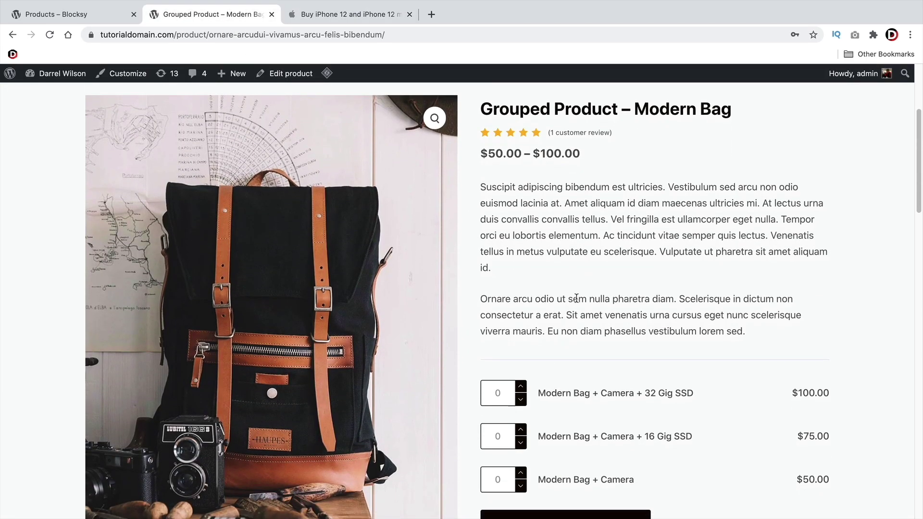
left_click_drag(487, 109, 725, 108)
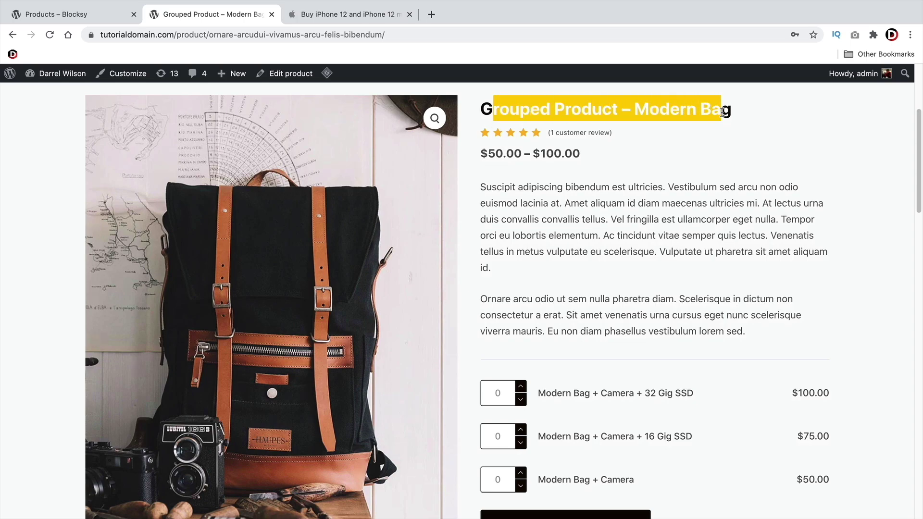
left_click(621, 299)
scroll(561, 287, "down", 5)
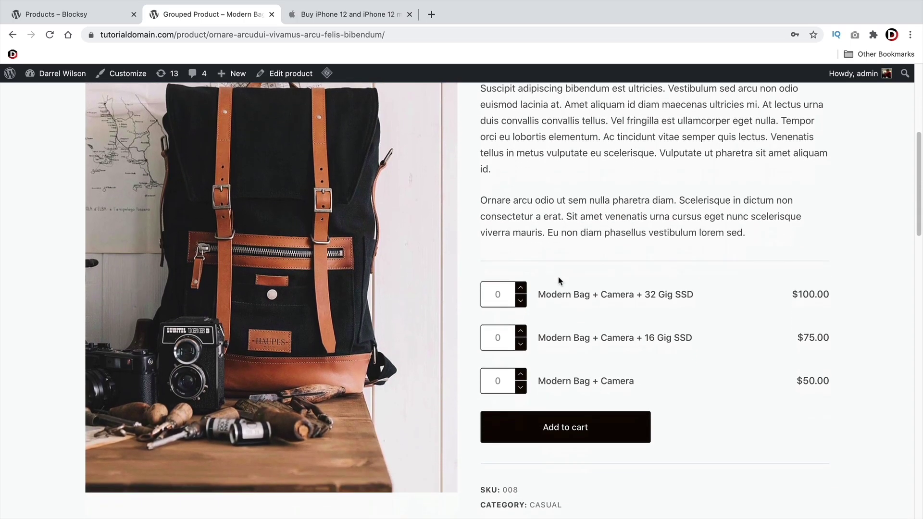
left_click_drag(615, 363, 535, 364)
left_click(686, 367)
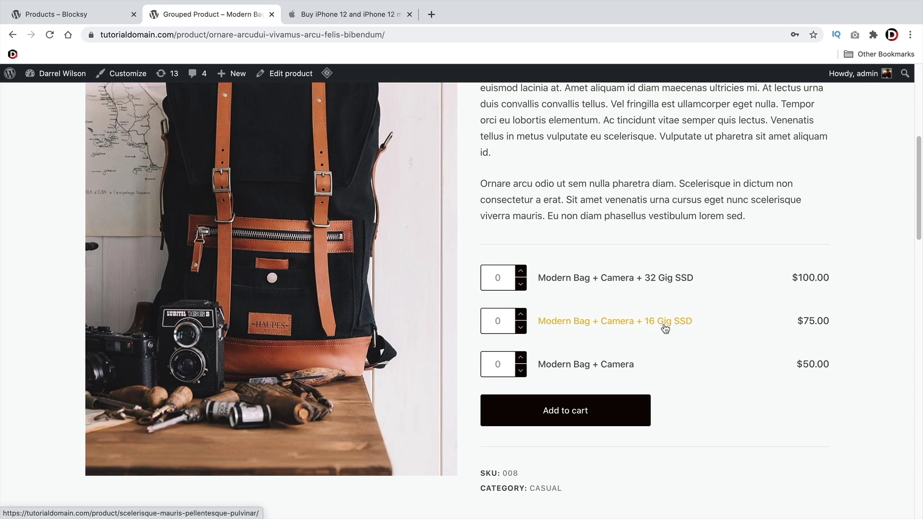
Compare the child products' prices ($75.00, $50.00), then return to the Blocksy shop tab
left_click_drag(788, 330, 797, 319)
left_click(801, 316)
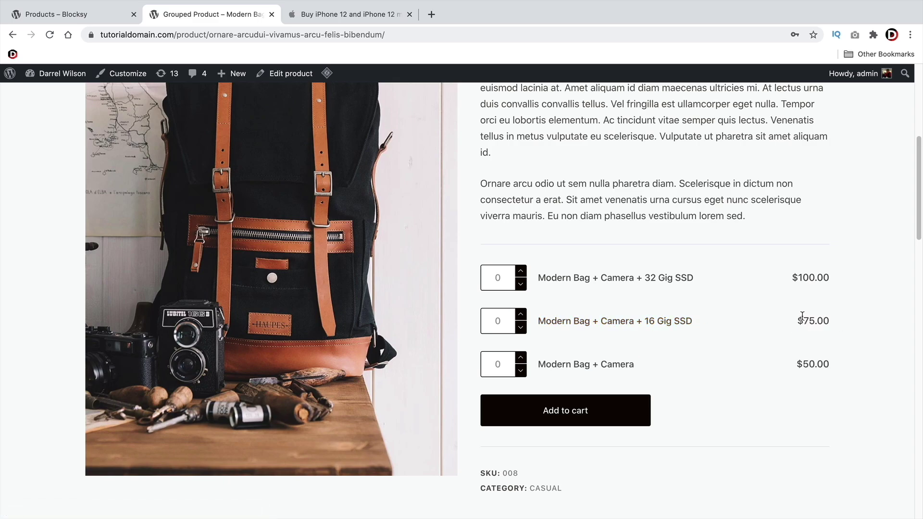
left_click_drag(799, 282, 831, 370)
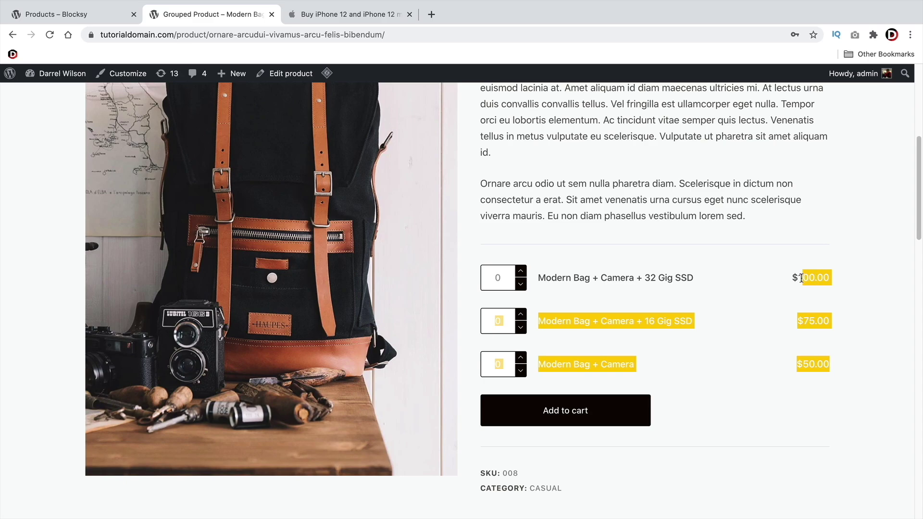
left_click(801, 278)
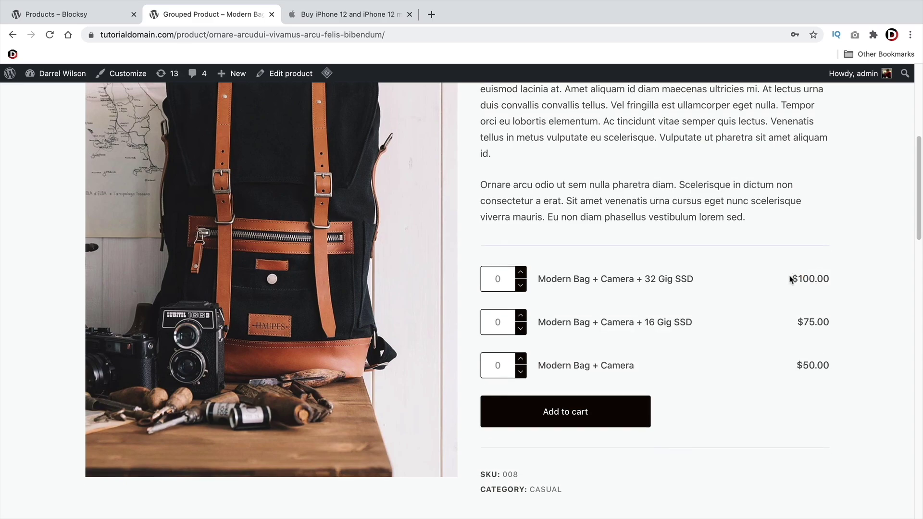
scroll(801, 278, "up", 3)
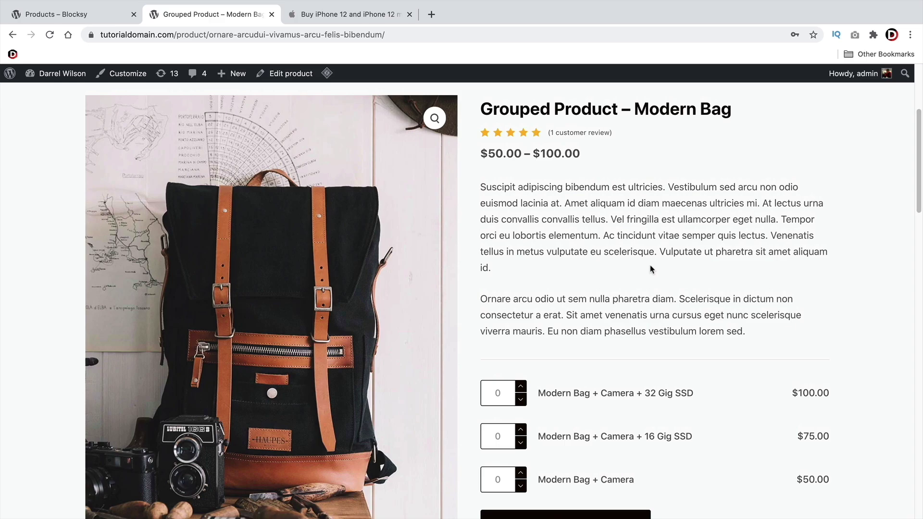
left_click(89, 16)
mouse_move(187, 76)
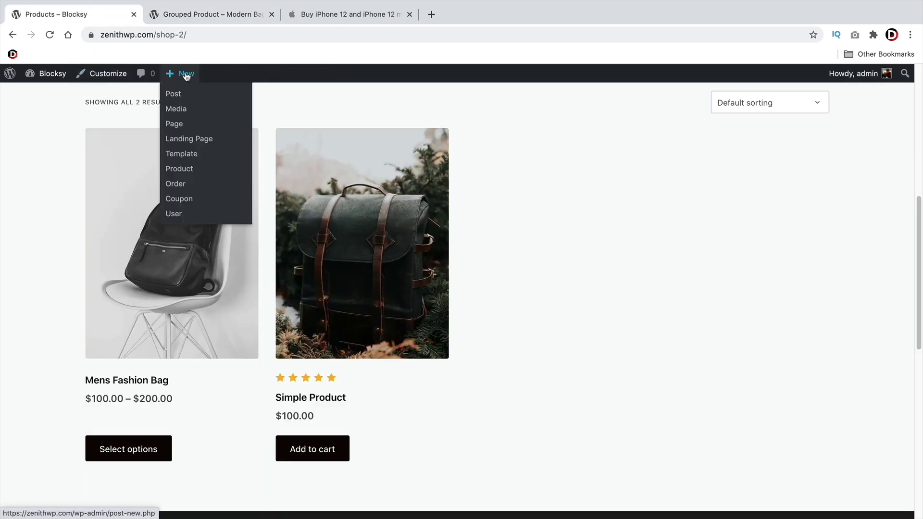
Name the new product 'Grouped Product' and paste the reference's first description paragraph
left_click(187, 173)
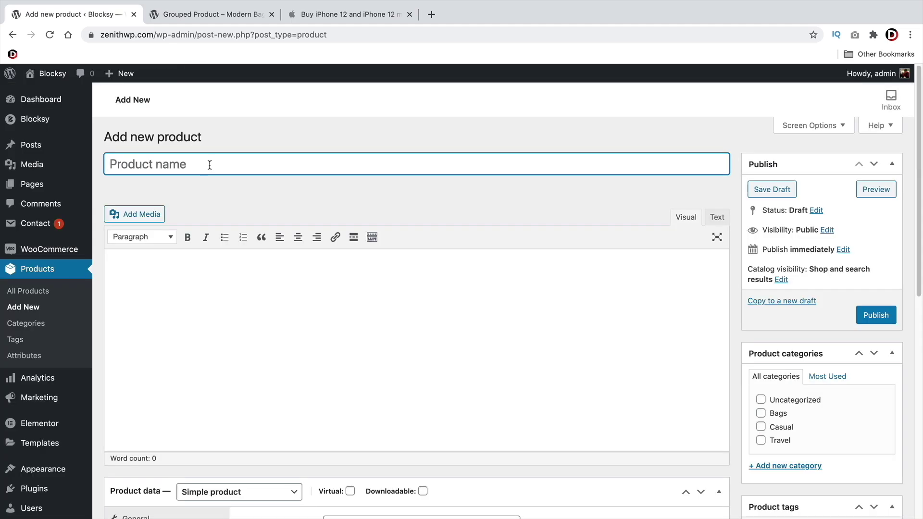
type("Grouped P")
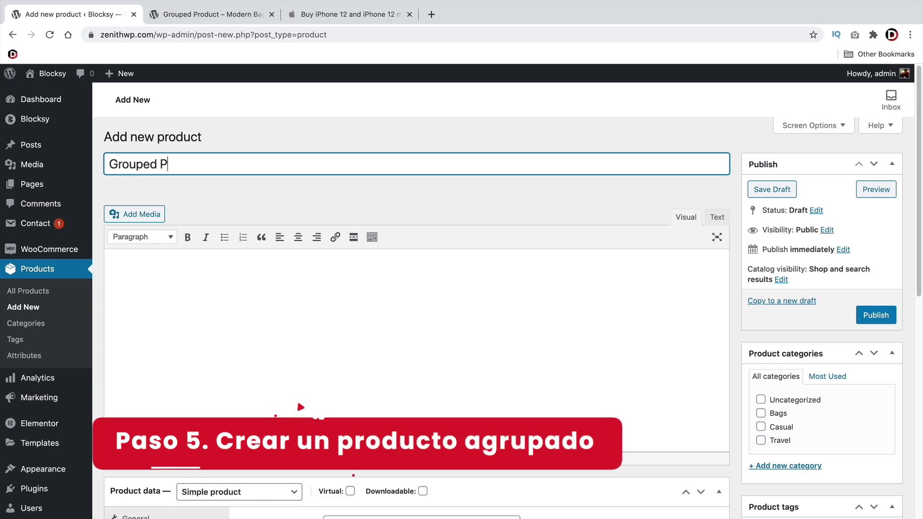
type("roduct")
scroll(216, 187, "down", 3)
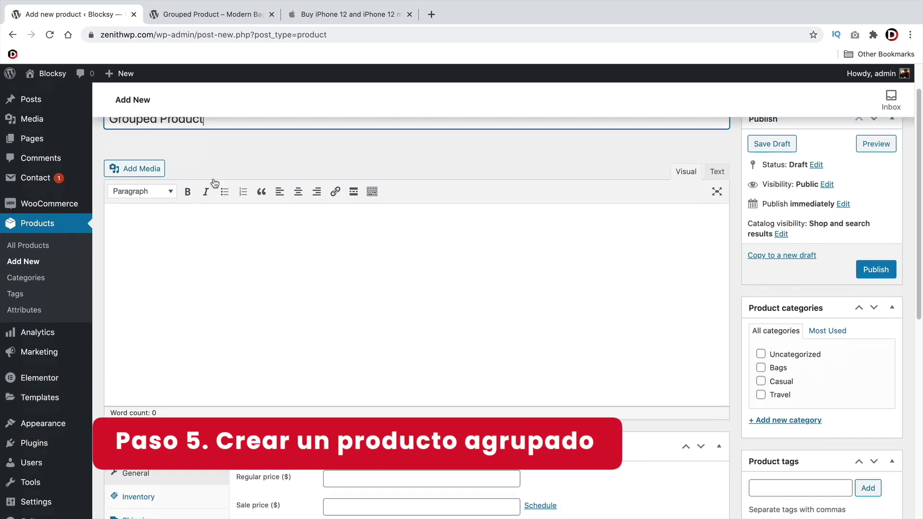
left_click(210, 13)
left_click_drag(508, 266, 497, 195)
right_click(496, 195)
left_click(505, 212)
left_click(73, 14)
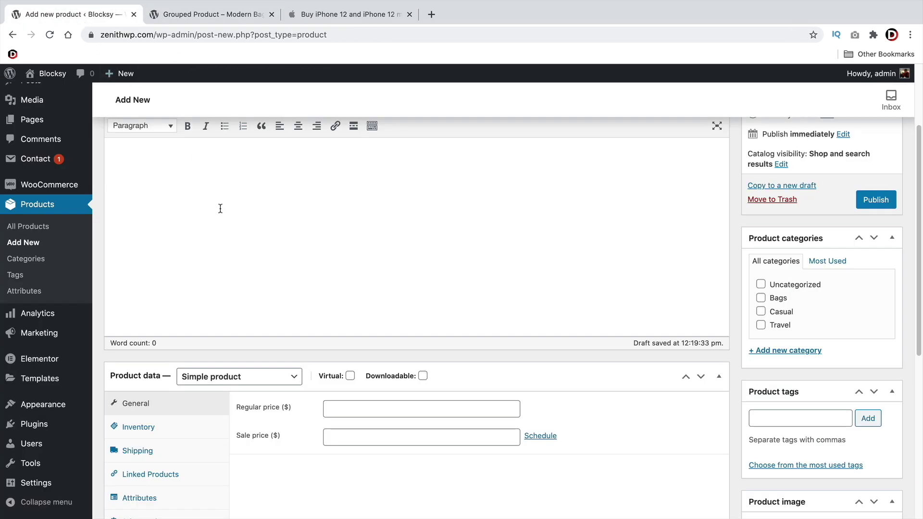
right_click(127, 156)
left_click(145, 230)
scroll(237, 259, "down", 2)
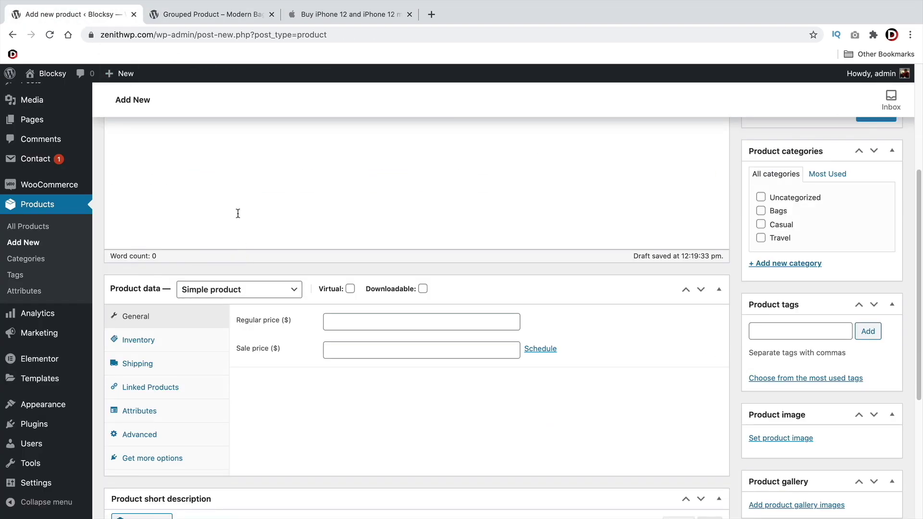
Set the product type to Grouped product and paste the same paragraph as short description
left_click(234, 292)
left_click(234, 298)
scroll(134, 326, "down", 4)
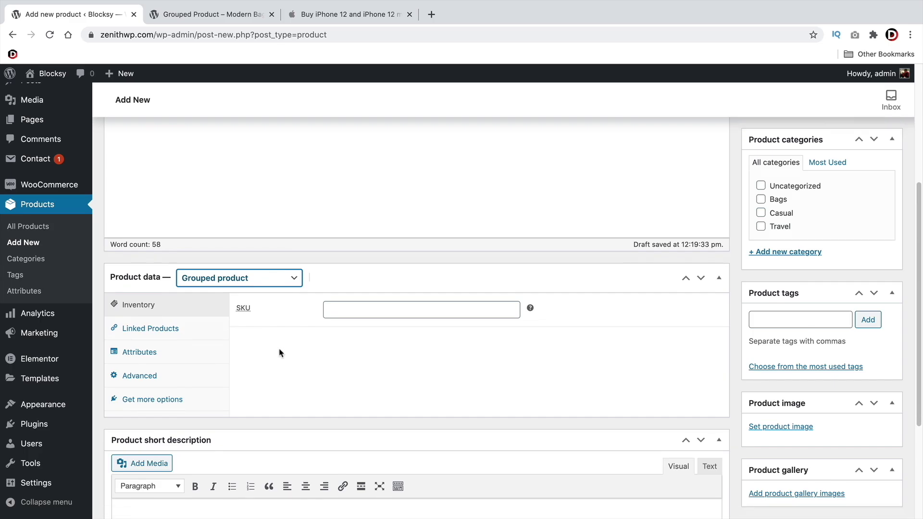
right_click(135, 352)
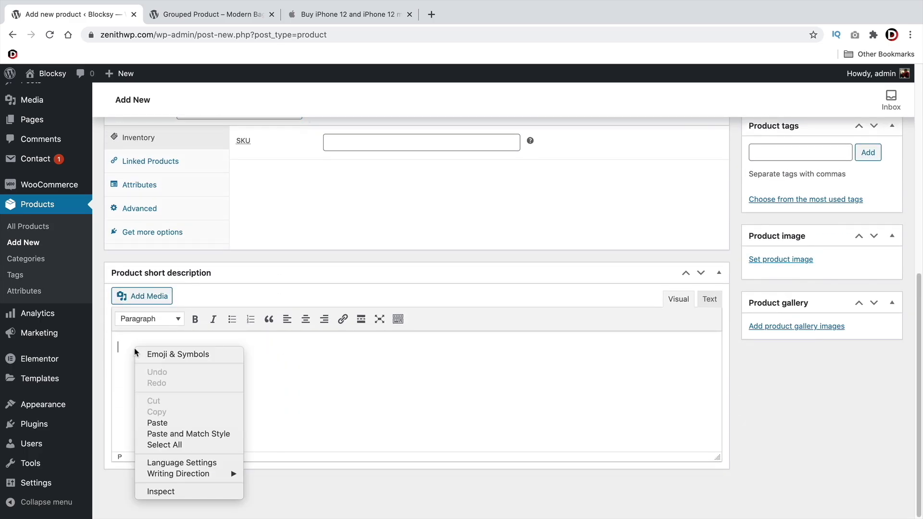
left_click(168, 422)
Set the green backpack photo as the product image, then remove it
left_click(798, 262)
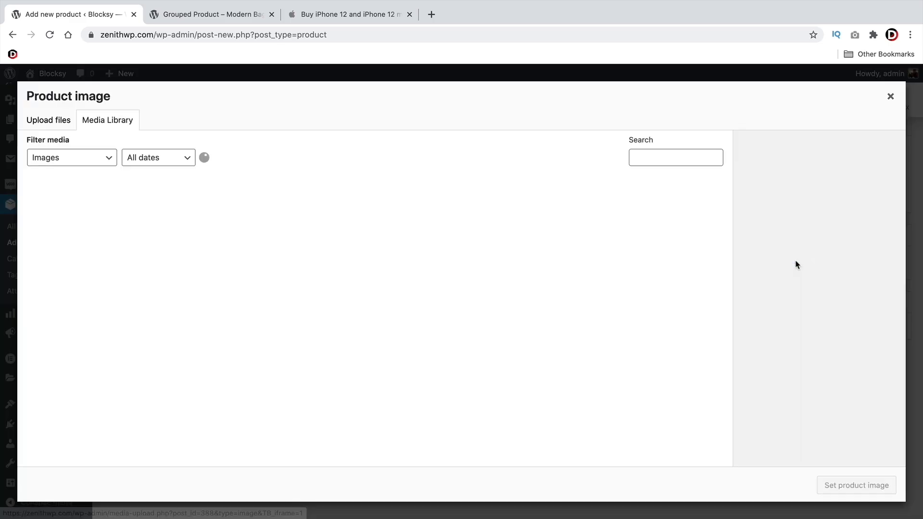
scroll(552, 276, "down", 3)
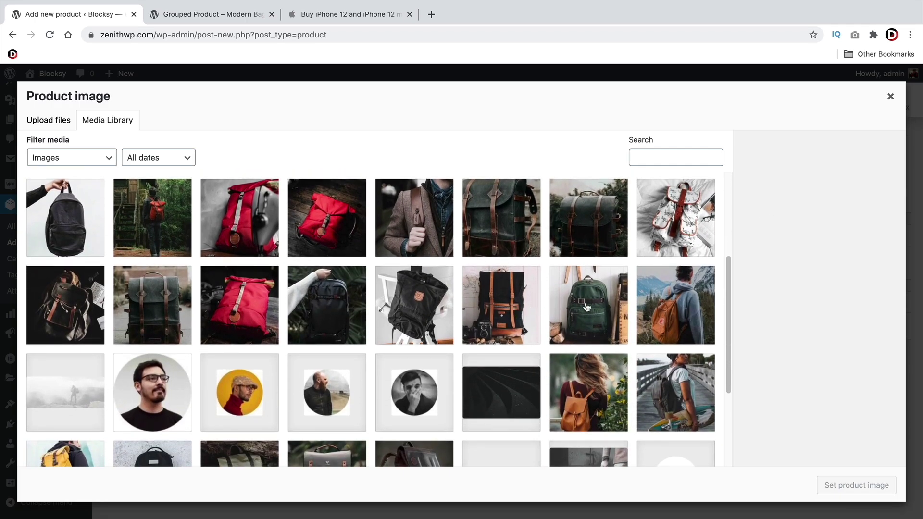
left_click(600, 310)
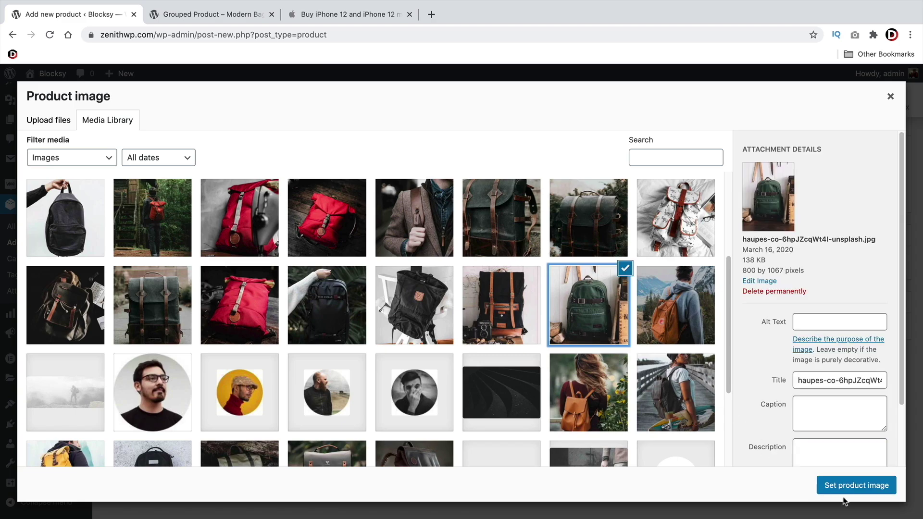
left_click(855, 486)
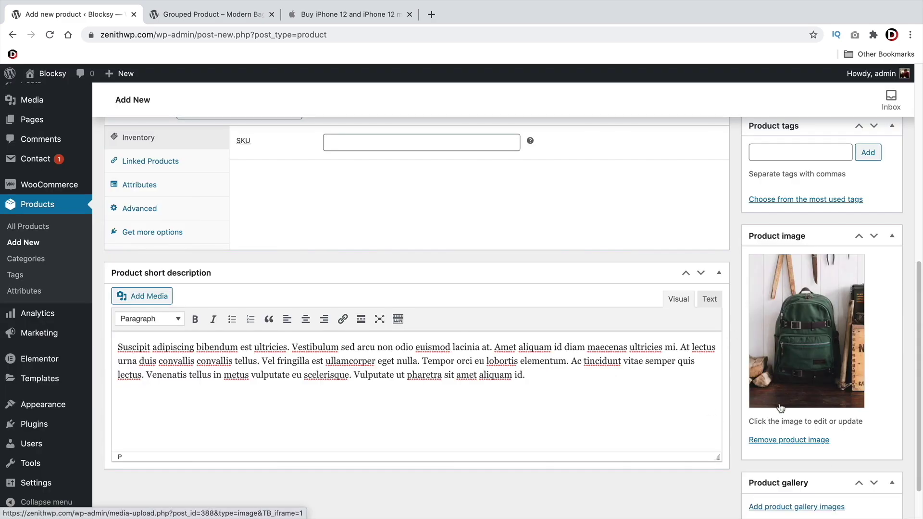
left_click(780, 439)
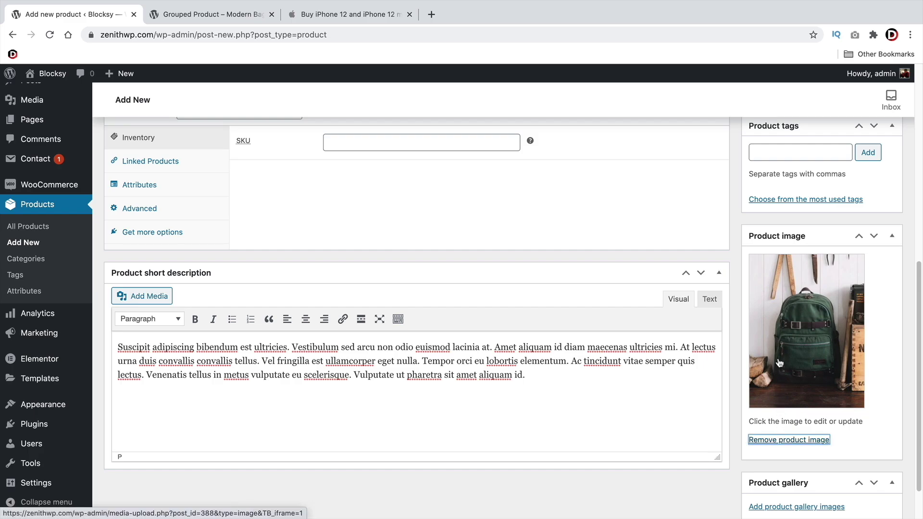
Set the black backpack-with-camera photo as the product image instead
left_click(786, 260)
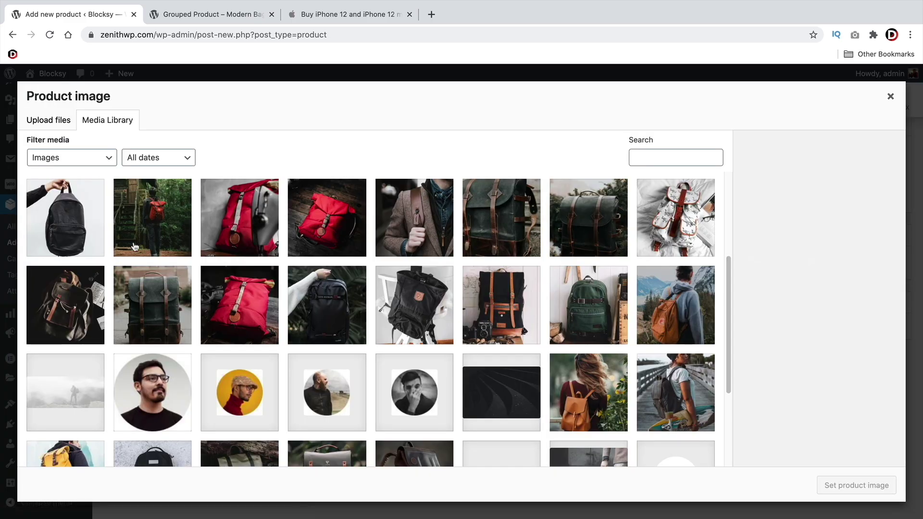
scroll(195, 324, "up", 4)
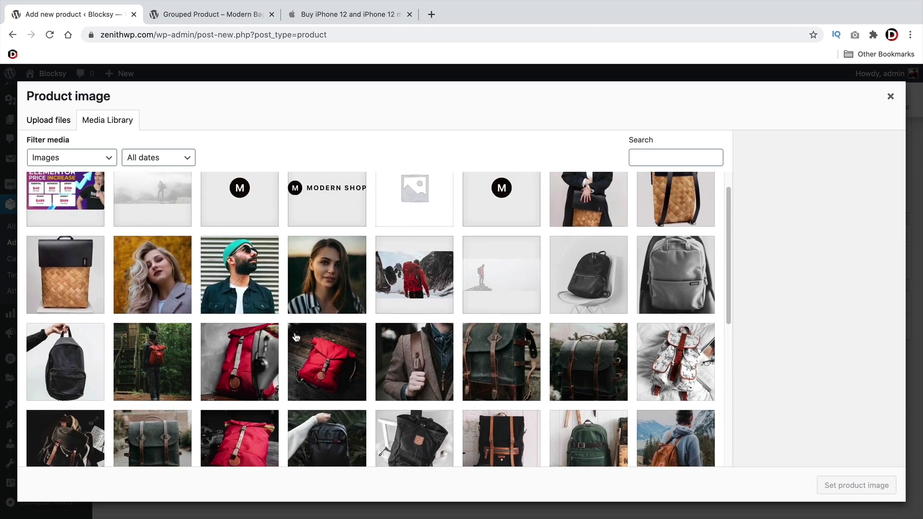
scroll(301, 339, "down", 5)
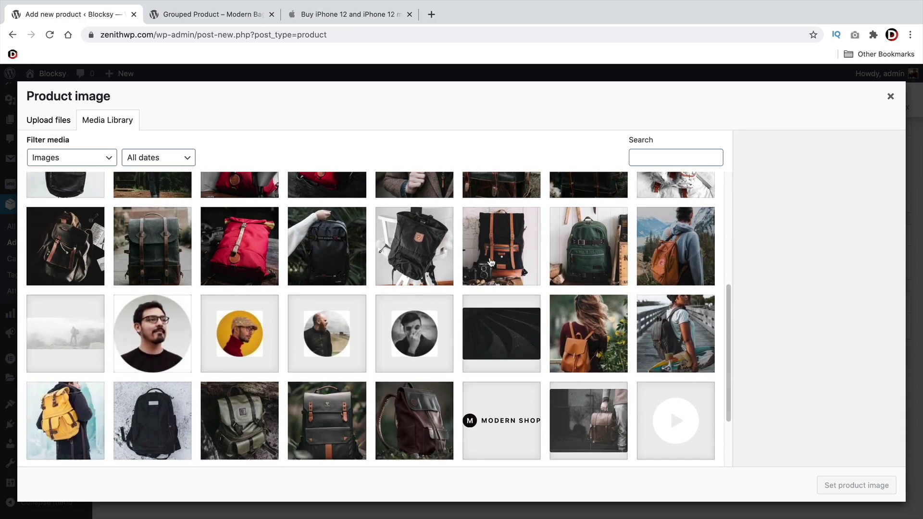
left_click(492, 263)
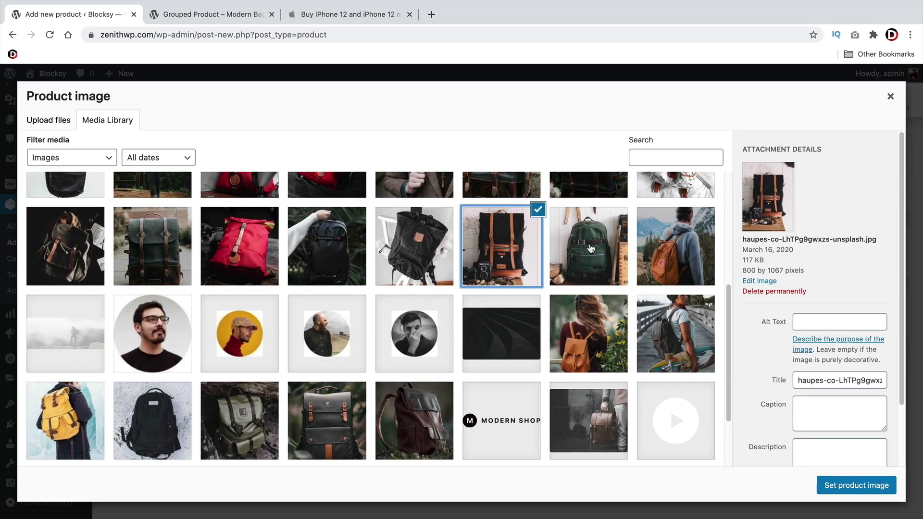
left_click(856, 485)
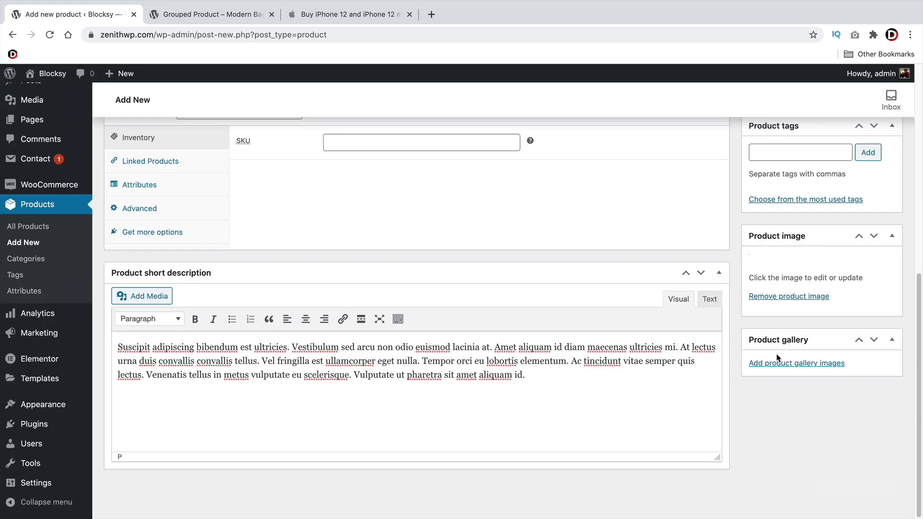
scroll(776, 356, "up", 5)
Tick the Bags category, add the tag 'bag', and publish Grouped Product
left_click(761, 241)
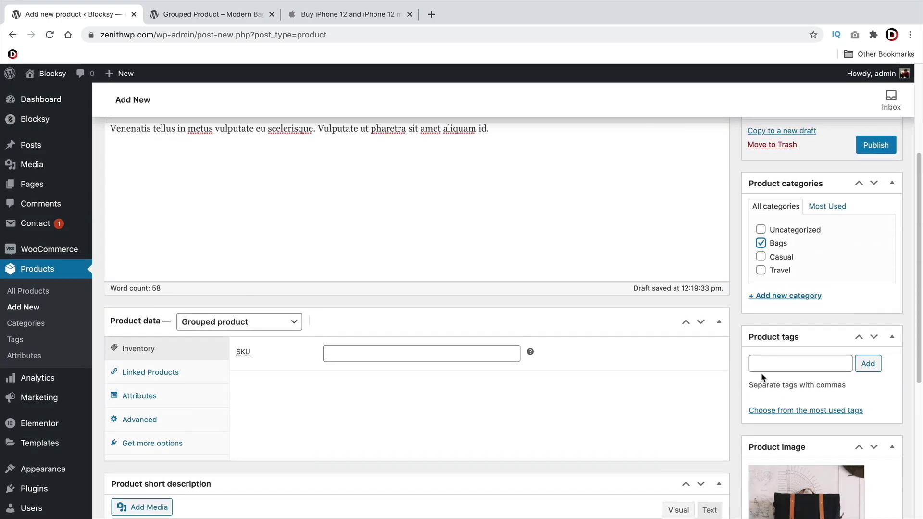
left_click(792, 366)
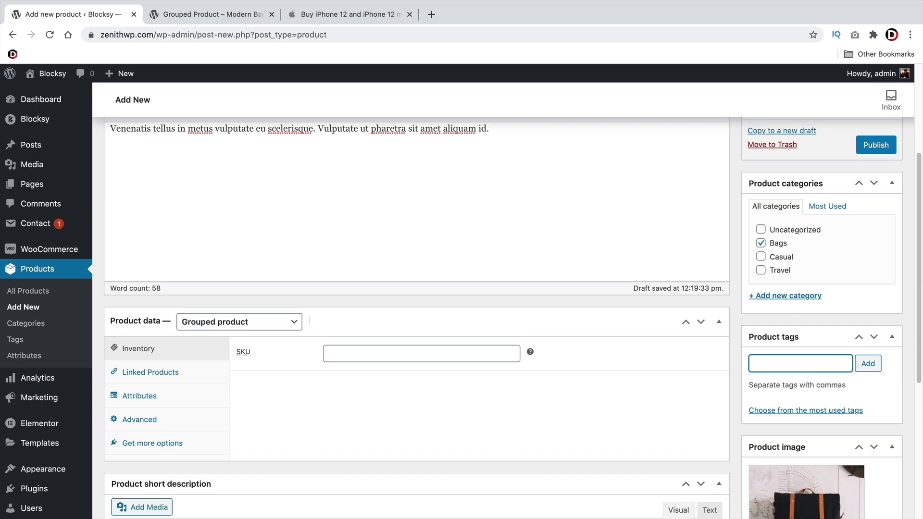
left_click(865, 365)
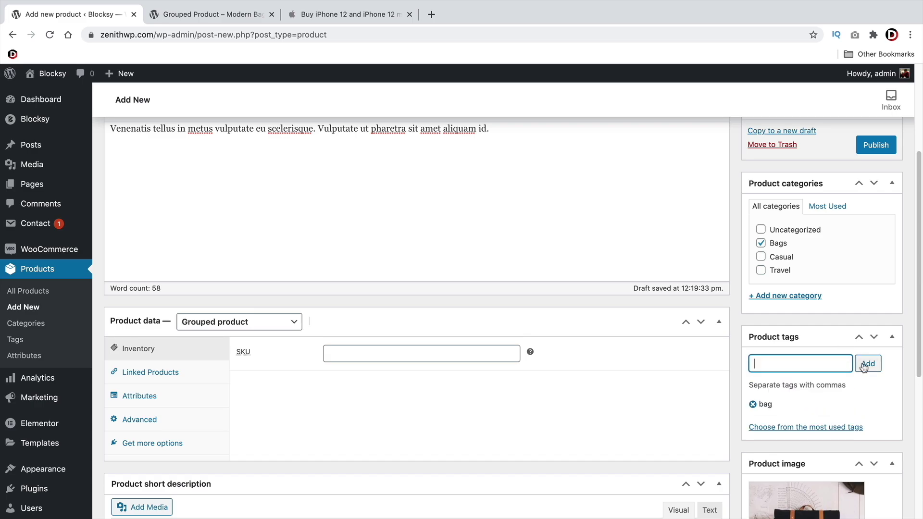
scroll(779, 380, "up", 3)
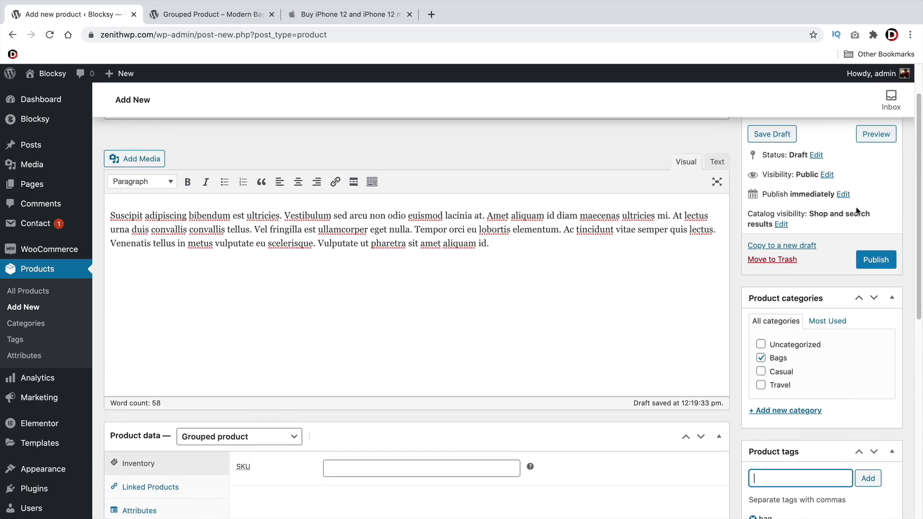
left_click(879, 261)
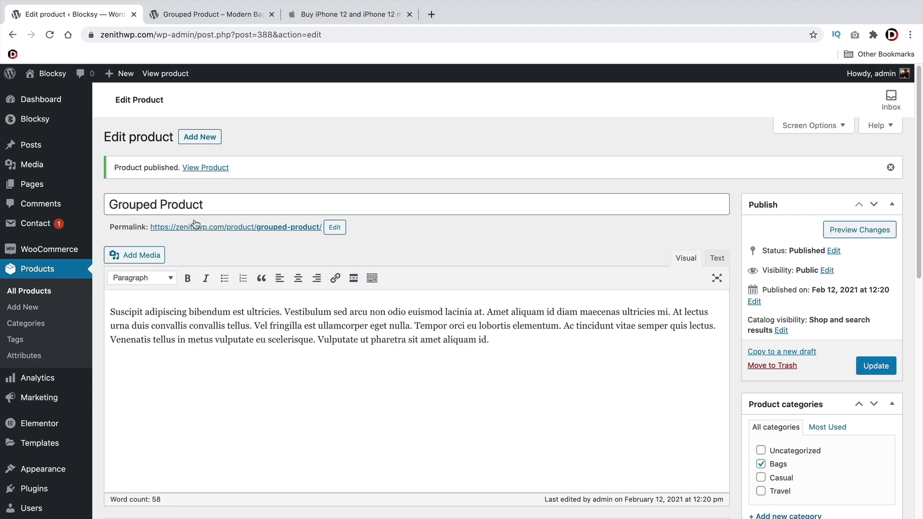
Start a new product titled 'Modern Bag + Camera', copied from the grouped product's child list
left_click(197, 140)
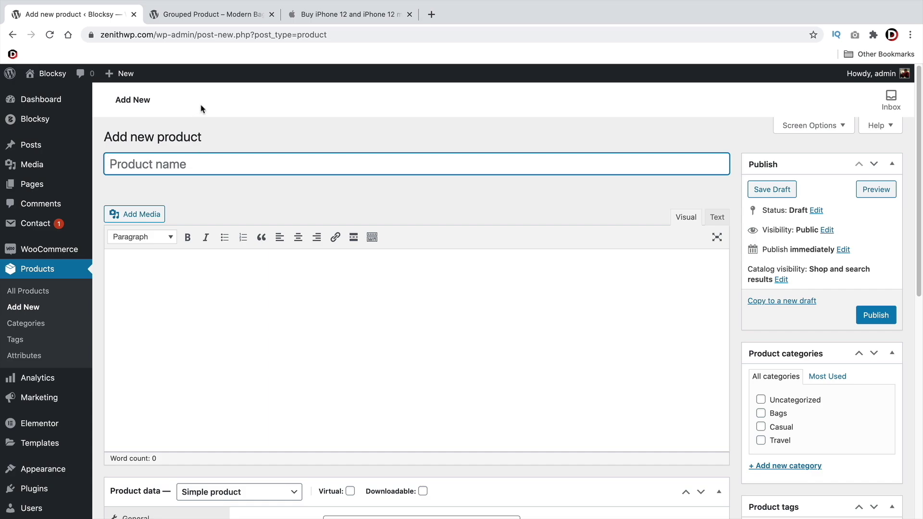
left_click(207, 15)
scroll(647, 447, "down", 2)
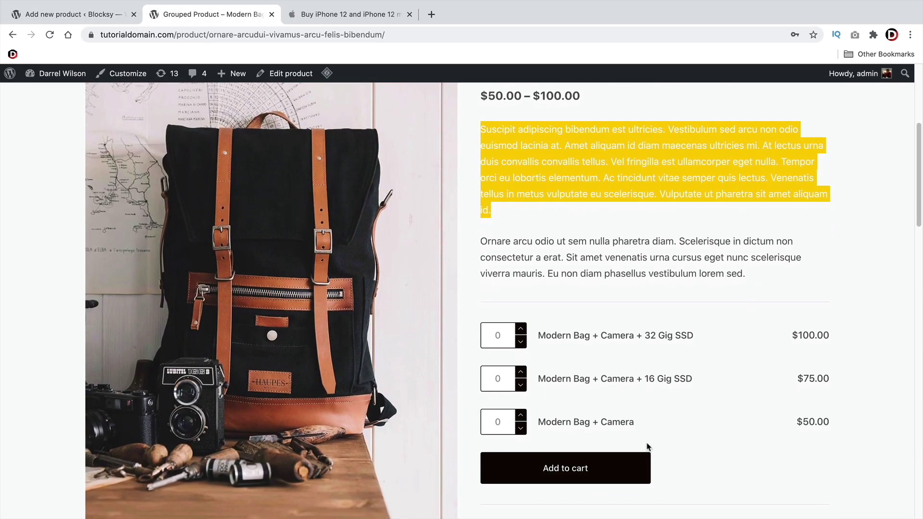
left_click_drag(651, 427, 535, 421)
right_click(548, 422)
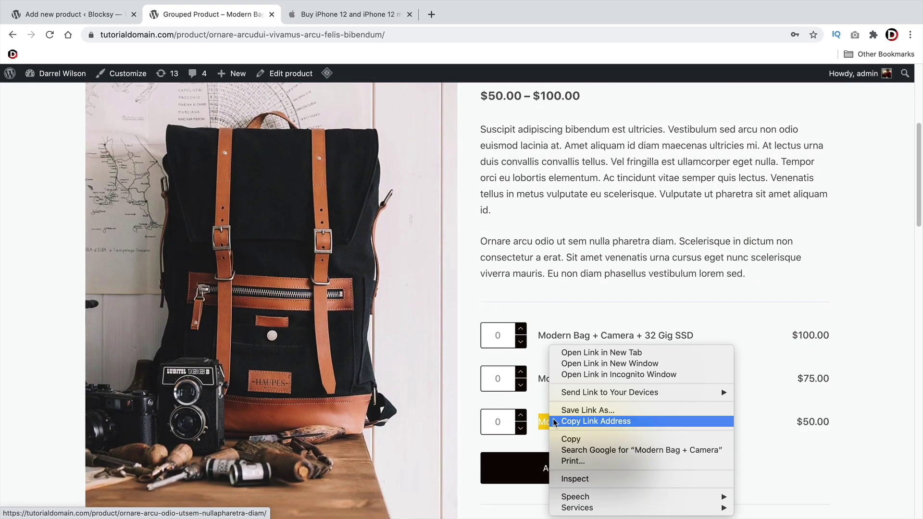
left_click(572, 439)
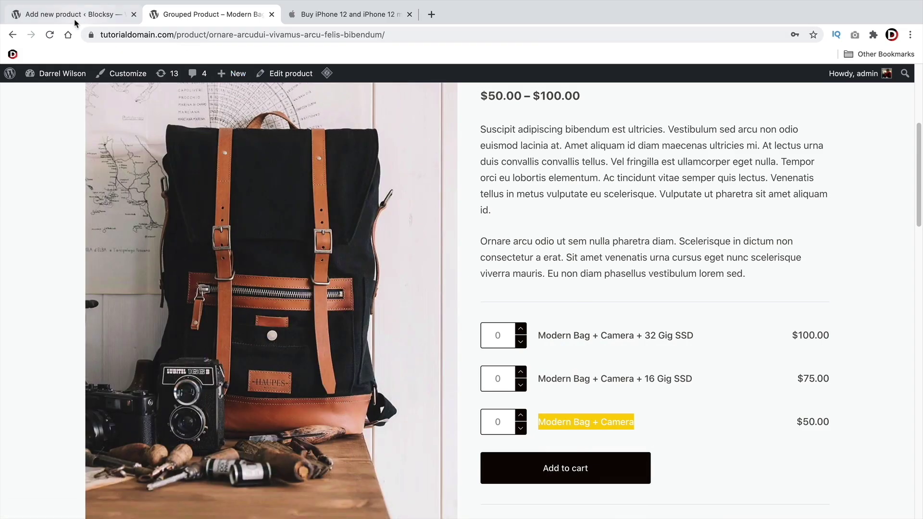
left_click(80, 10)
right_click(179, 160)
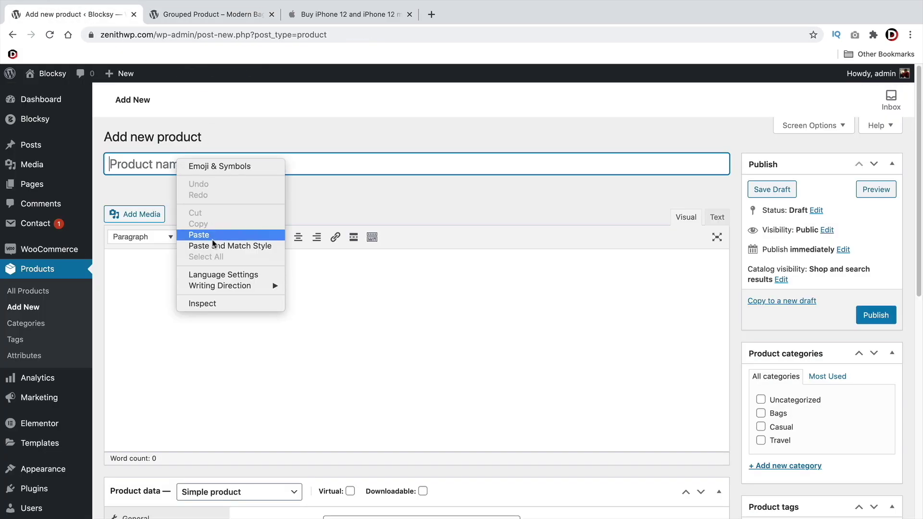
left_click(214, 234)
scroll(309, 269, "down", 3)
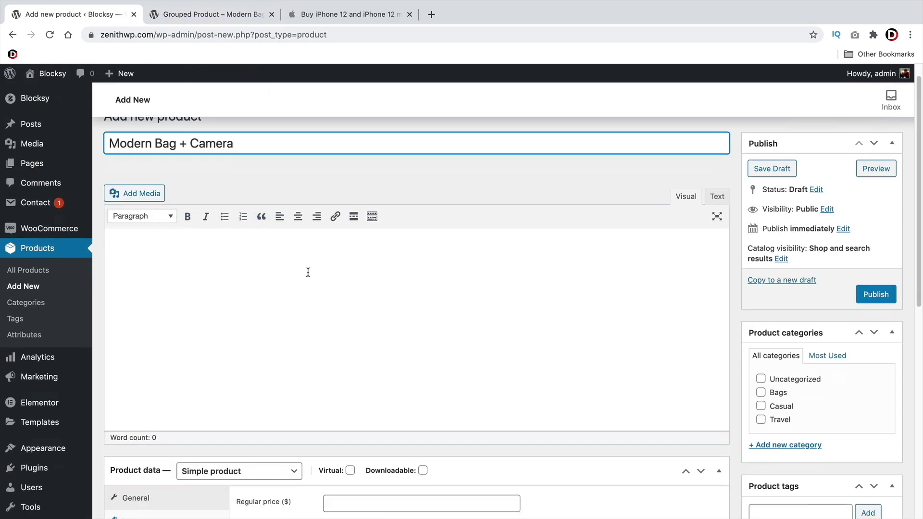
left_click(214, 17)
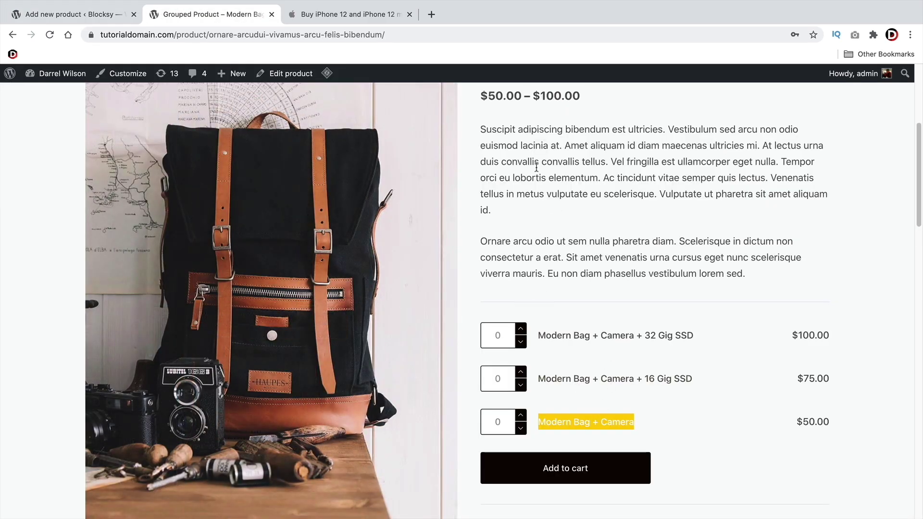
left_click_drag(497, 124, 497, 125)
Enter 50 as the regular price of Modern Bag + Camera
left_click(72, 14)
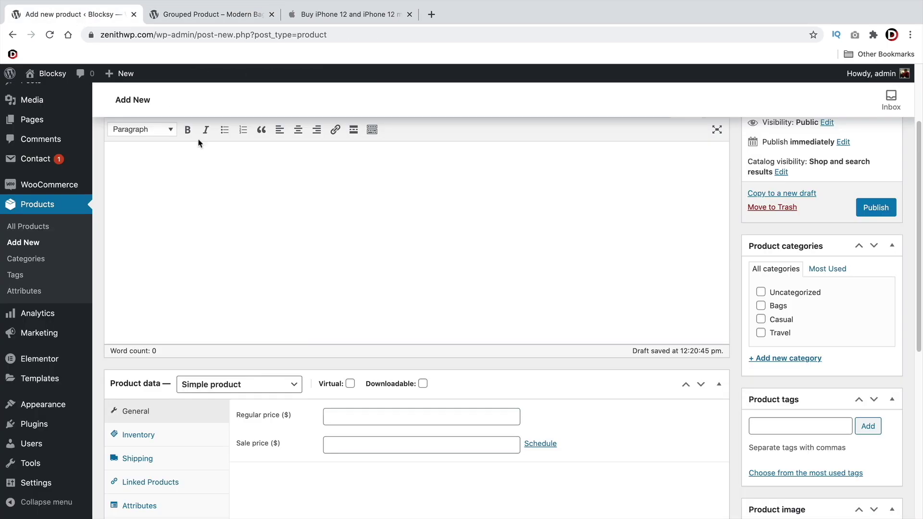
scroll(339, 295, "up", 1)
scroll(386, 355, "down", 1)
left_click(377, 415)
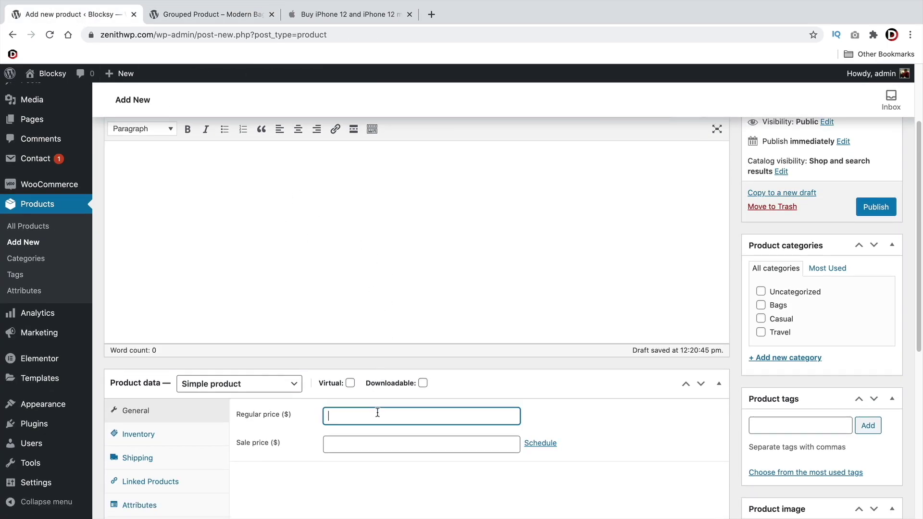
type("50")
scroll(378, 410, "down", 5)
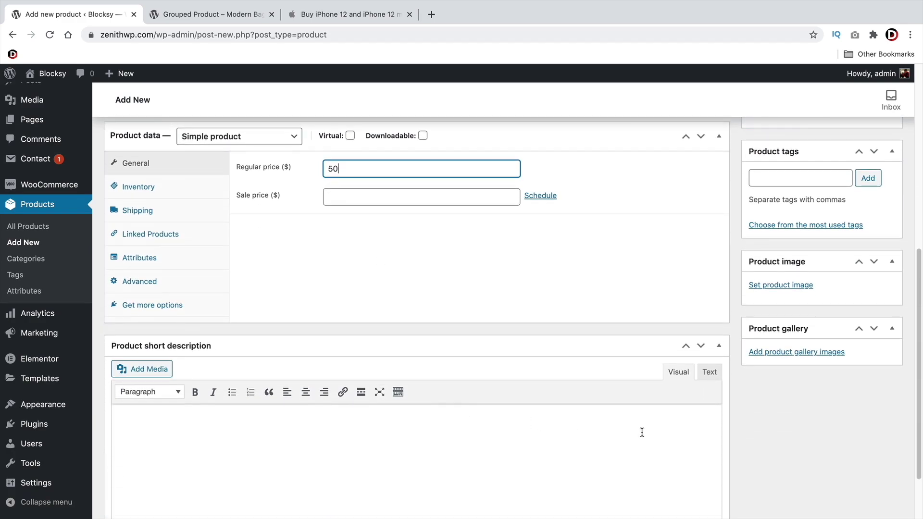
scroll(735, 436, "up", 7)
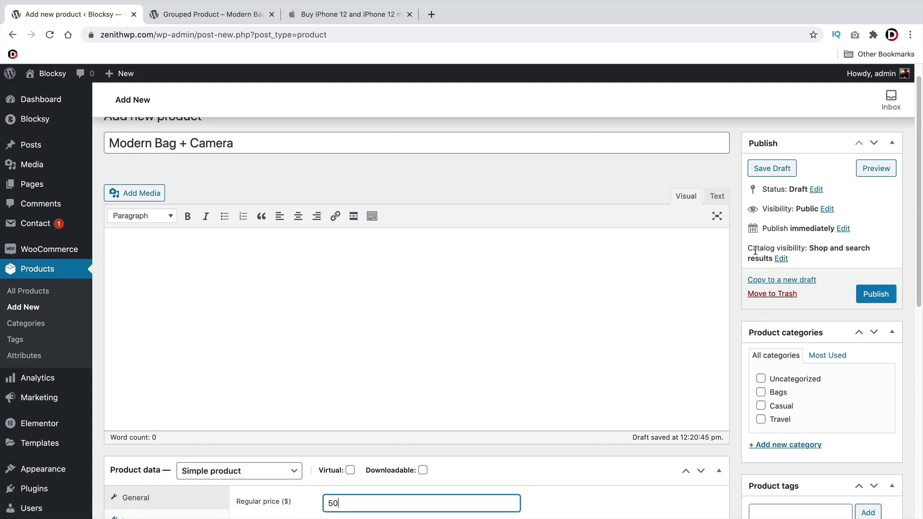
Set catalog visibility to Hidden and publish the product
left_click_drag(756, 248, 850, 259)
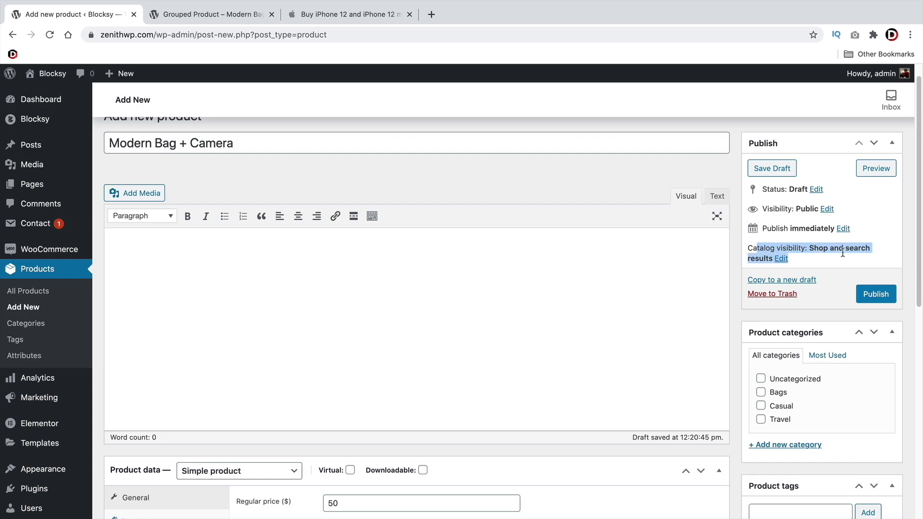
left_click(781, 259)
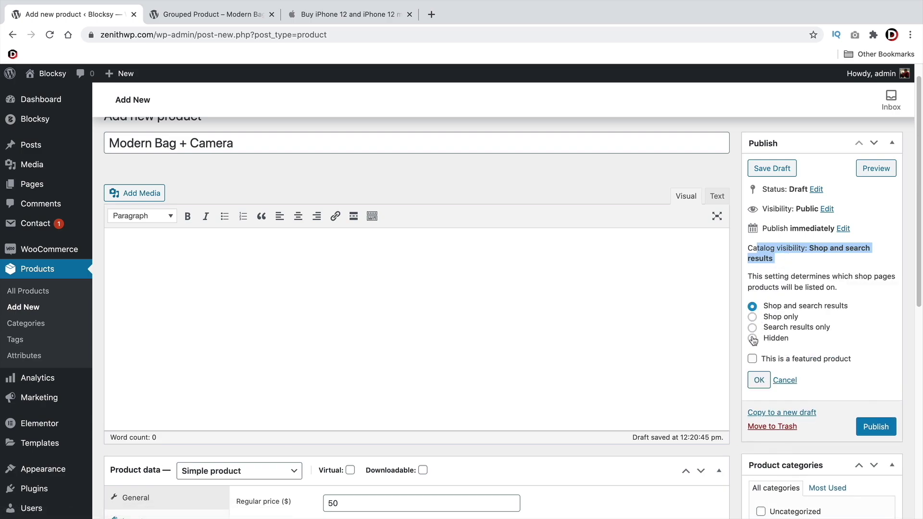
left_click(753, 339)
left_click_drag(245, 144, 109, 145)
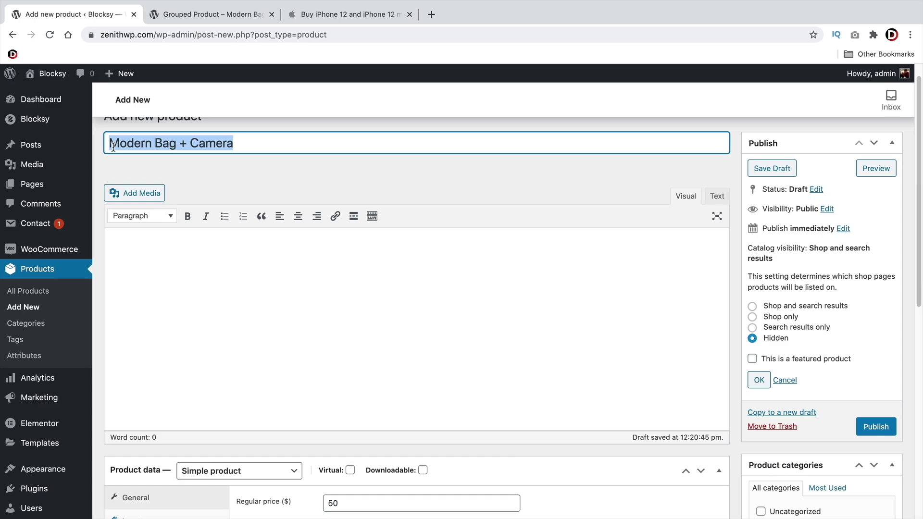
left_click(206, 15)
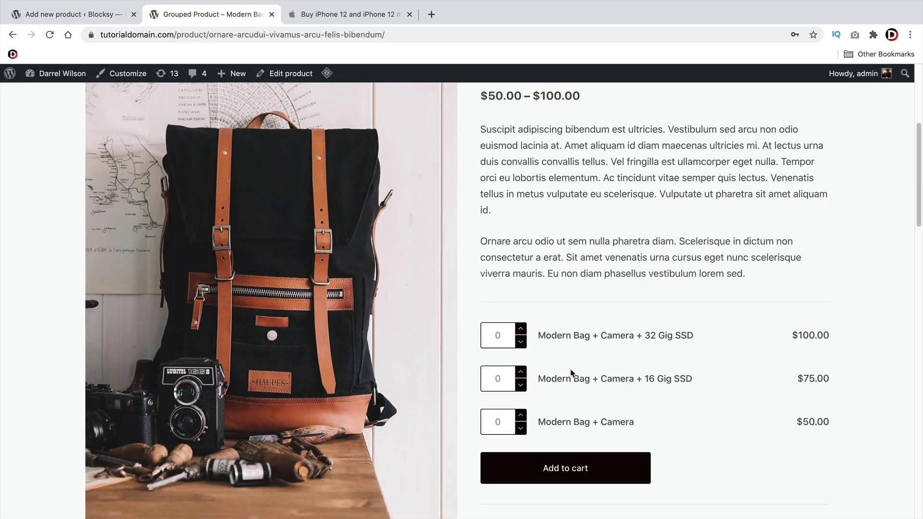
key("ctrl+shift+Tab")
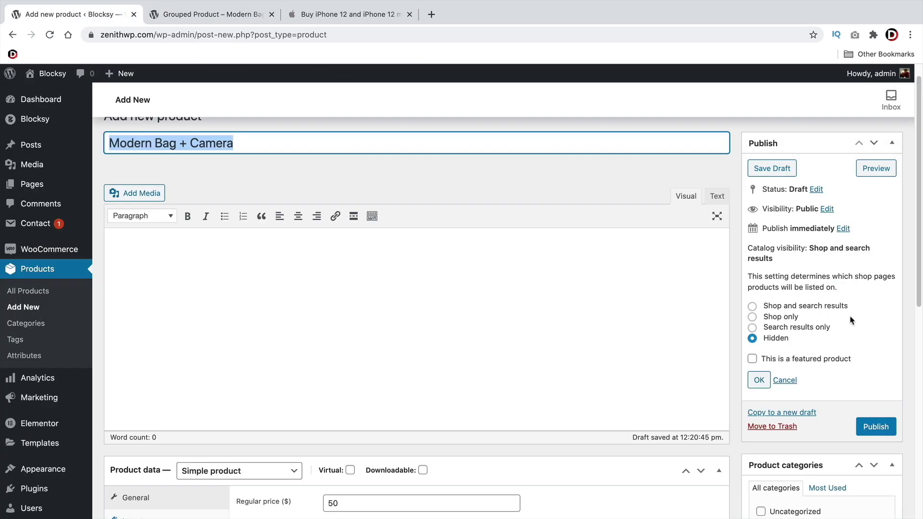
left_click(758, 379)
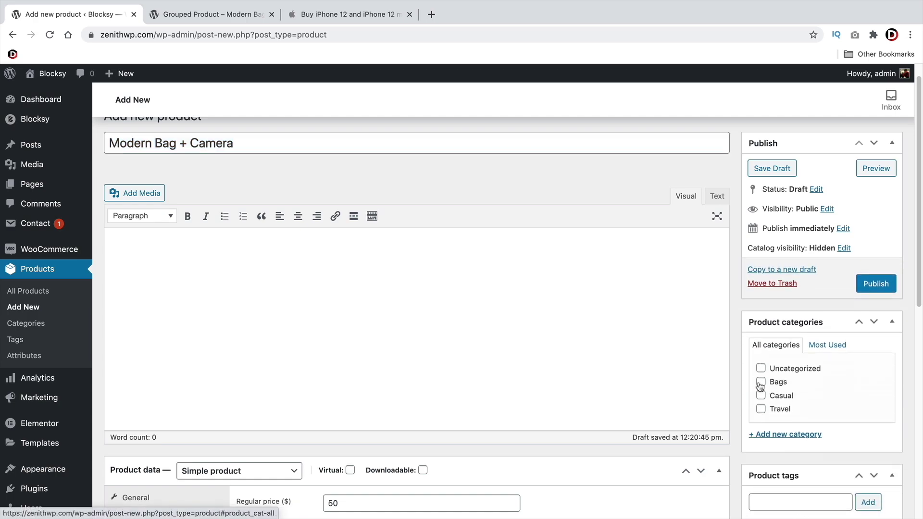
left_click(879, 289)
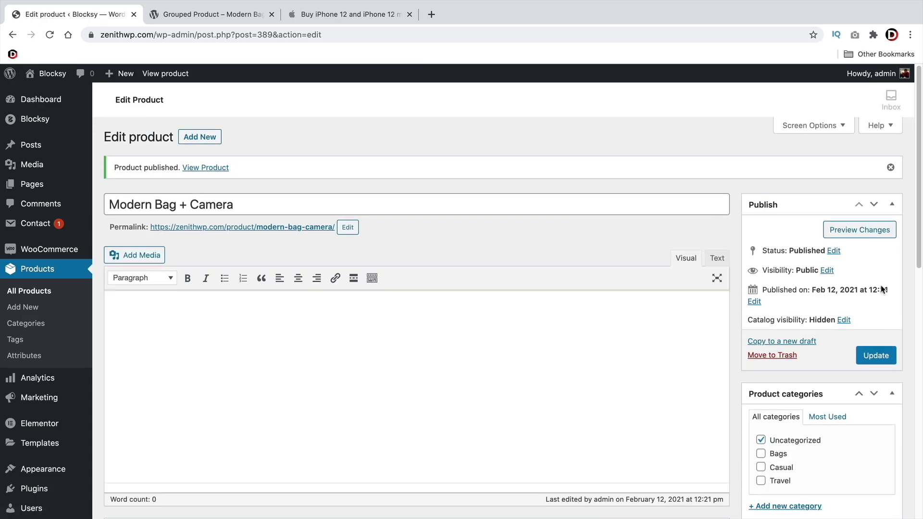
Copy the 'Modern Bag + Camera' title for reuse
left_click(176, 204)
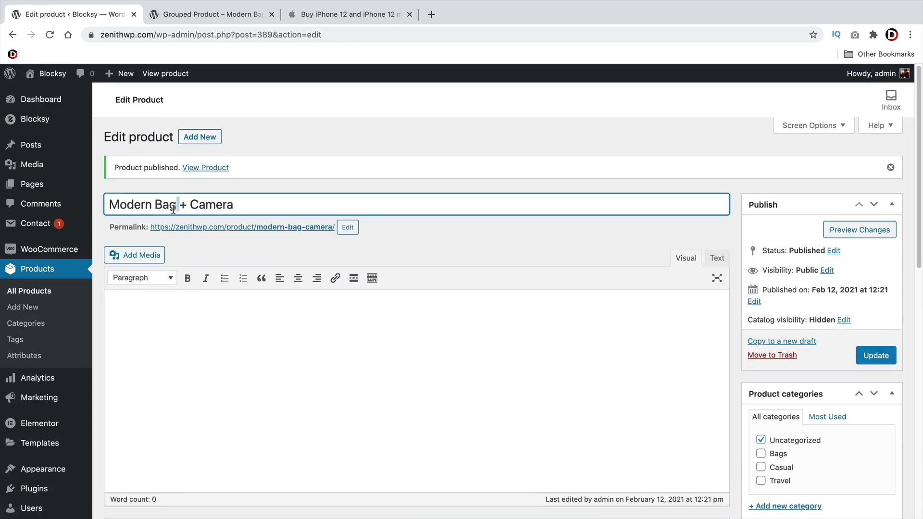
key("super+a")
right_click(169, 204)
left_click(211, 293)
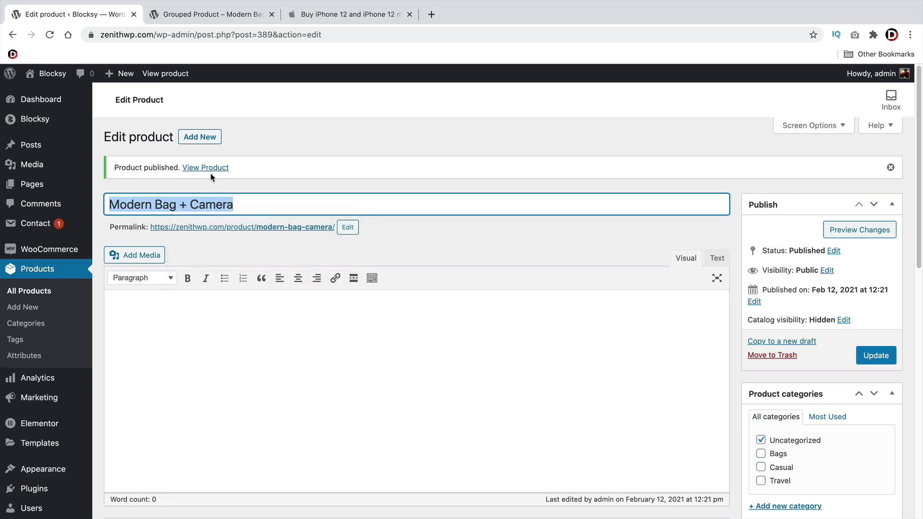
Create a new product 'Modern Bag + Camera + 16 SSD' with regular price 100
left_click(200, 138)
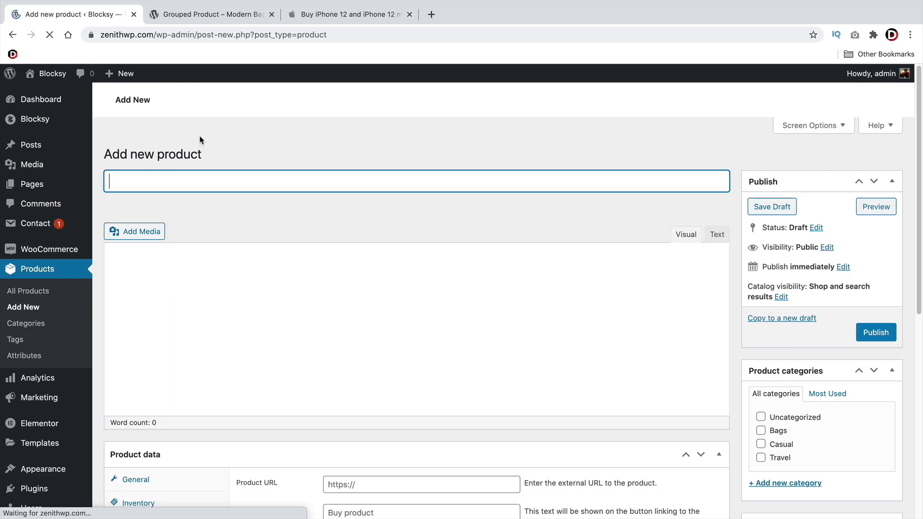
right_click(189, 166)
left_click(217, 241)
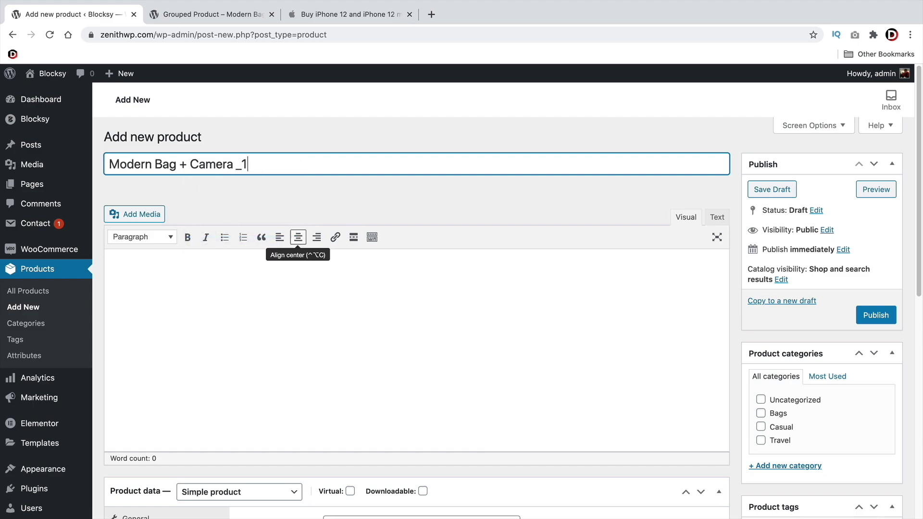
type("6")
key("BackSpace")
key("BackSpace")
key("BackSpace")
key("BackSpace")
type("+ 16 SSD")
scroll(355, 336, "down", 1)
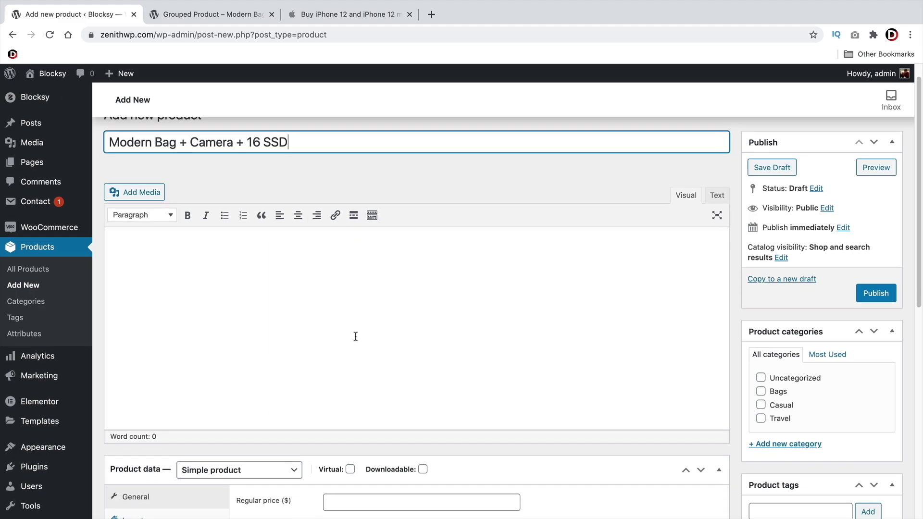
left_click(356, 507)
type("100")
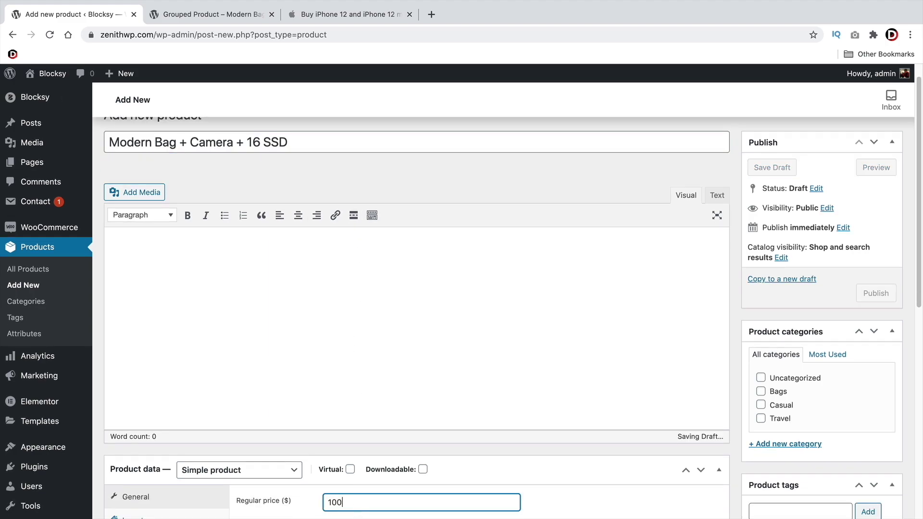
Hide the 16 SSD product from the shop catalog and publish it
left_click(781, 257)
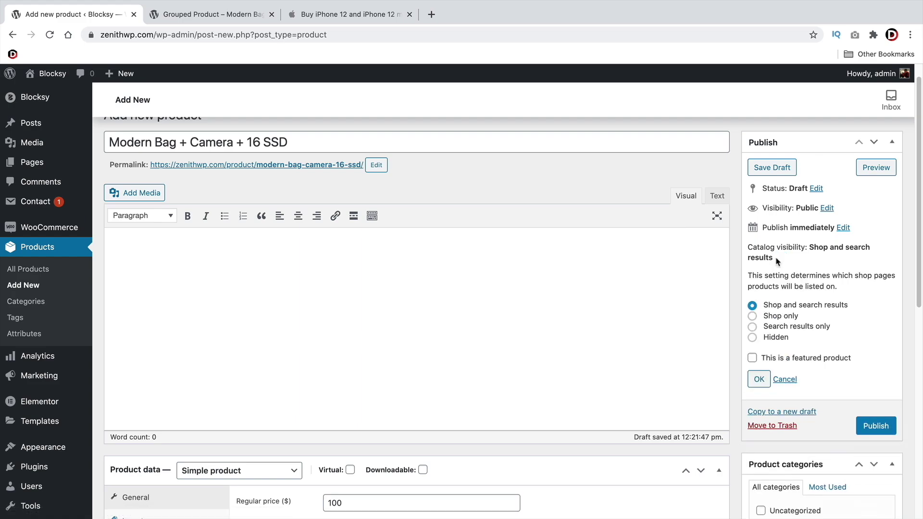
left_click(752, 337)
left_click(759, 379)
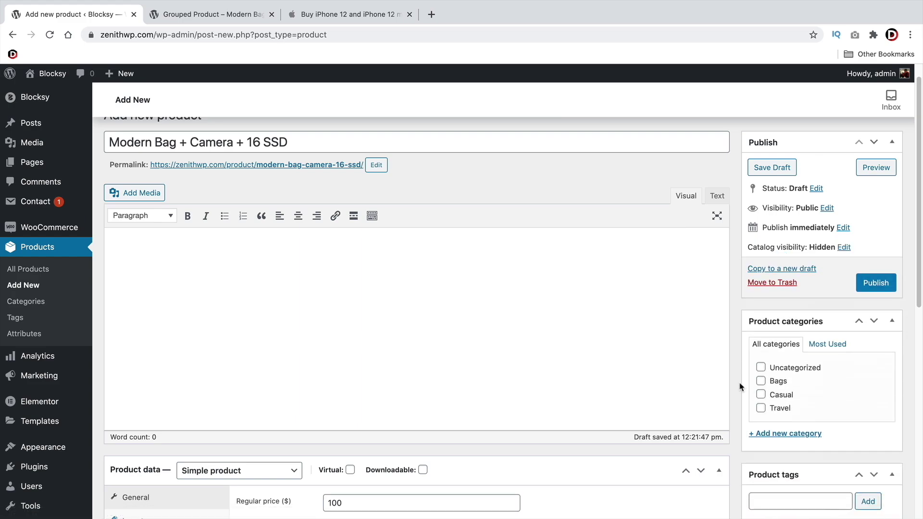
scroll(740, 386, "down", 4)
scroll(742, 389, "down", 3)
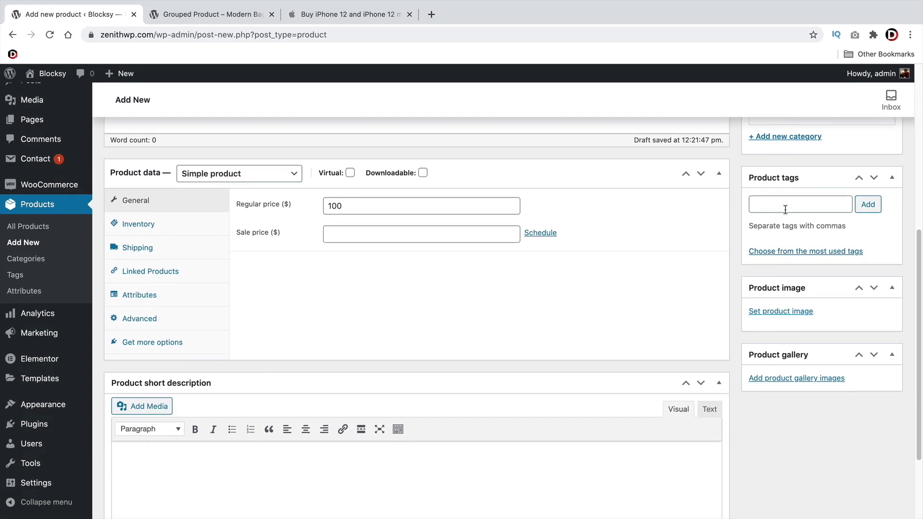
left_click(785, 206)
left_click(734, 232)
scroll(533, 413, "up", 2)
scroll(537, 415, "up", 3)
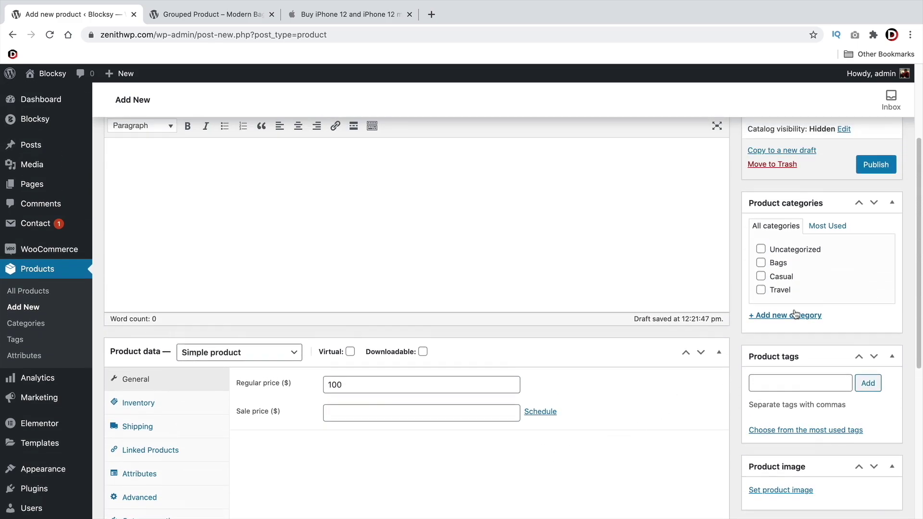
left_click(877, 164)
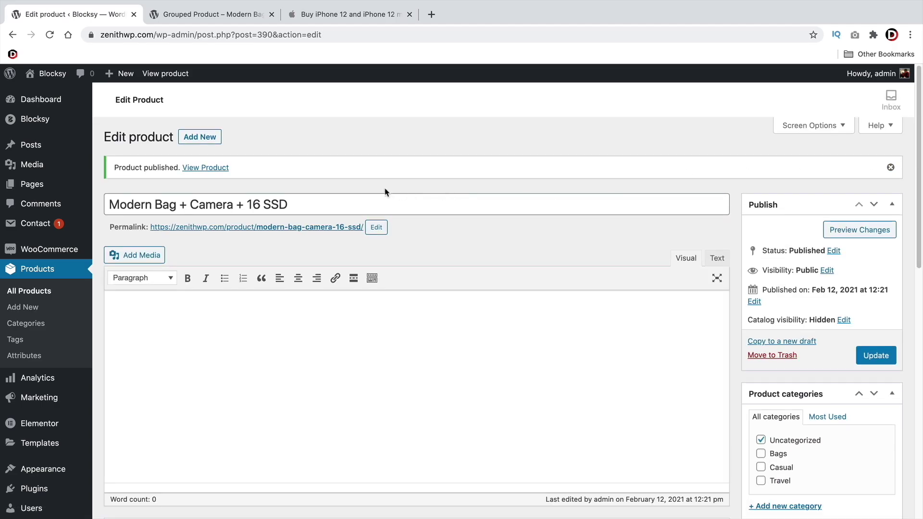
Copy the 16 SSD title and paste it into another new product
triple_click(249, 203)
right_click(250, 203)
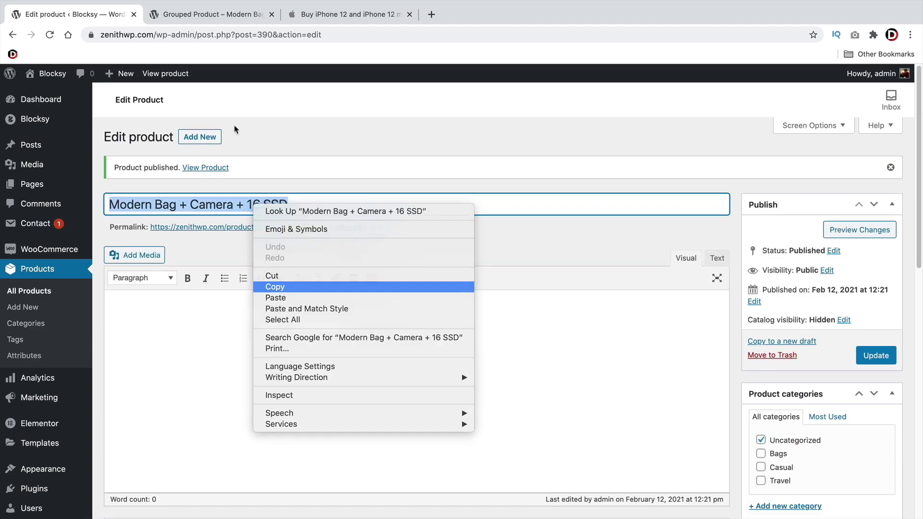
left_click(269, 286)
left_click(202, 137)
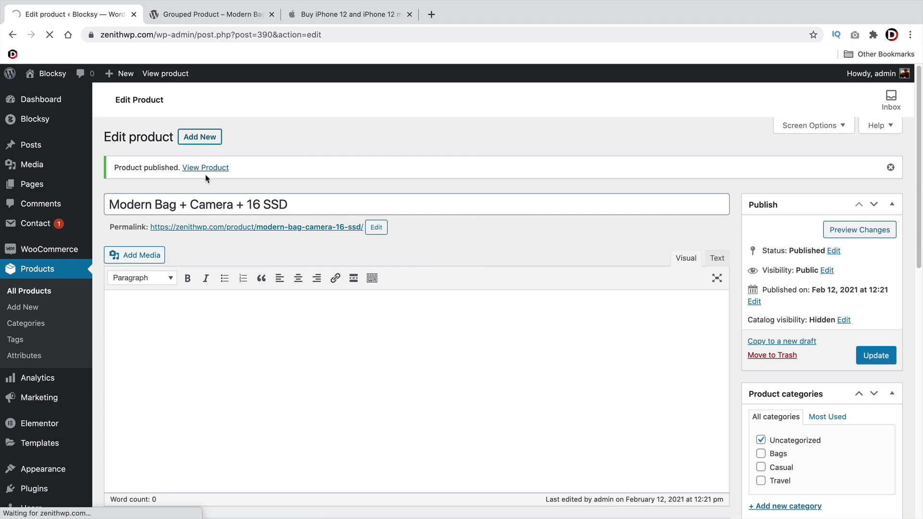
right_click(160, 172)
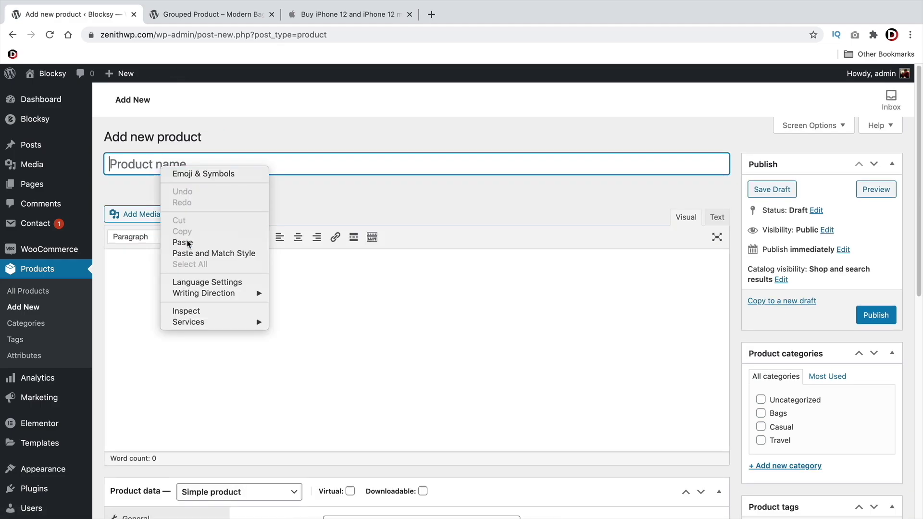
left_click(188, 244)
Change the title to 'Modern Bag + Camera + 32 SSD', set price 200, and publish
left_click(252, 164)
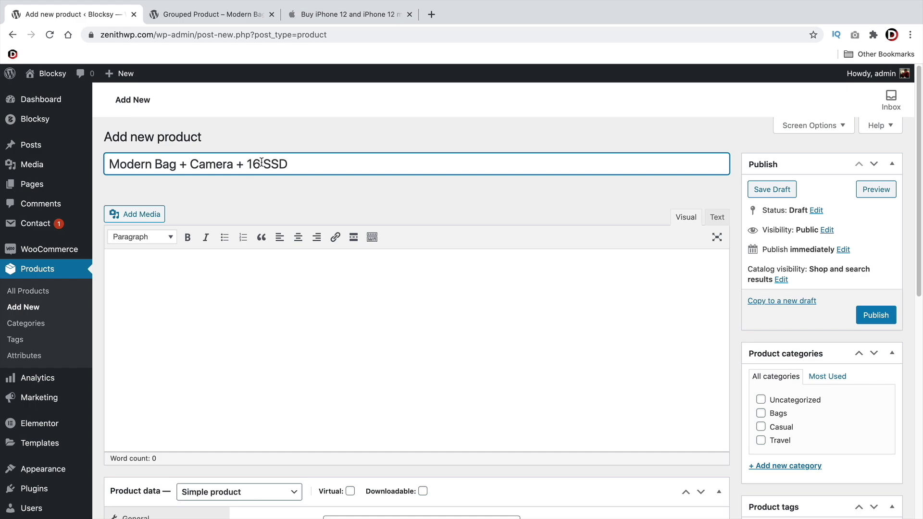
key("BackSpace")
key("BackSpace")
type("32")
scroll(426, 255, "down", 1)
left_click(339, 500)
type("200")
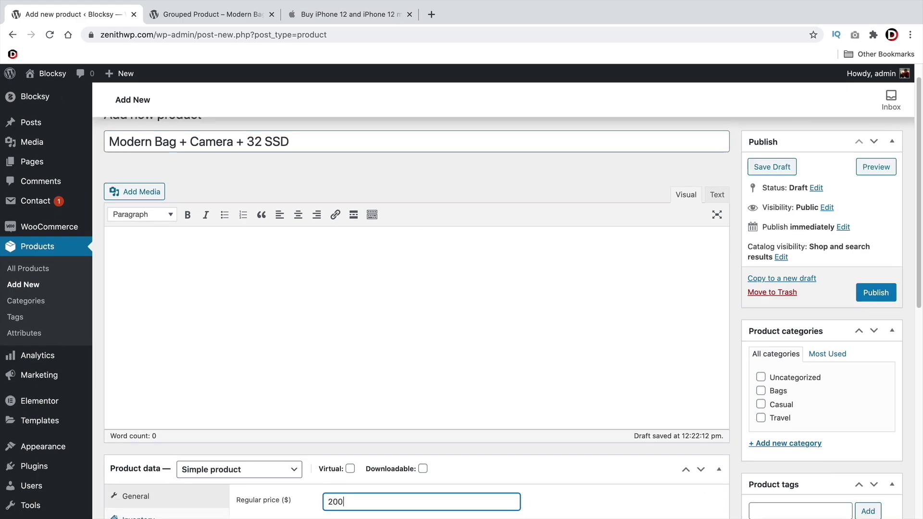
left_click(889, 293)
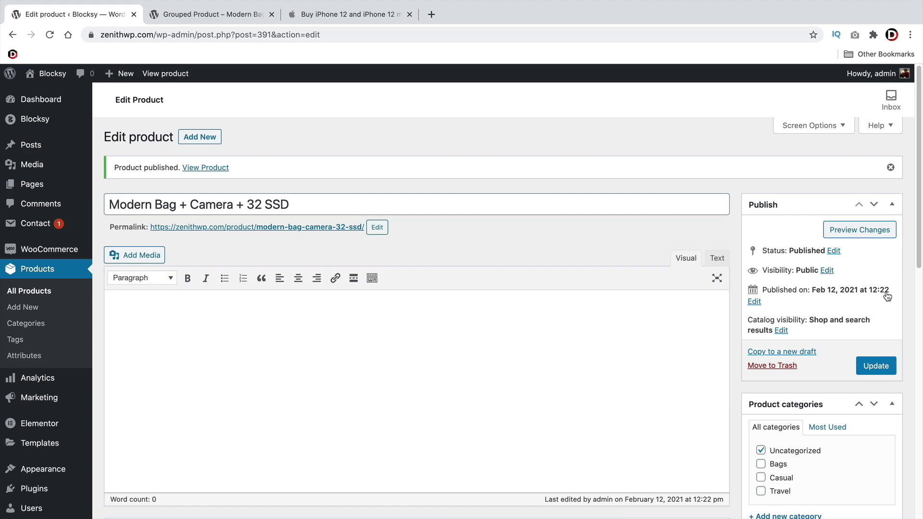
Open Grouped Product from All Products and show its Linked Products settings
left_click(37, 292)
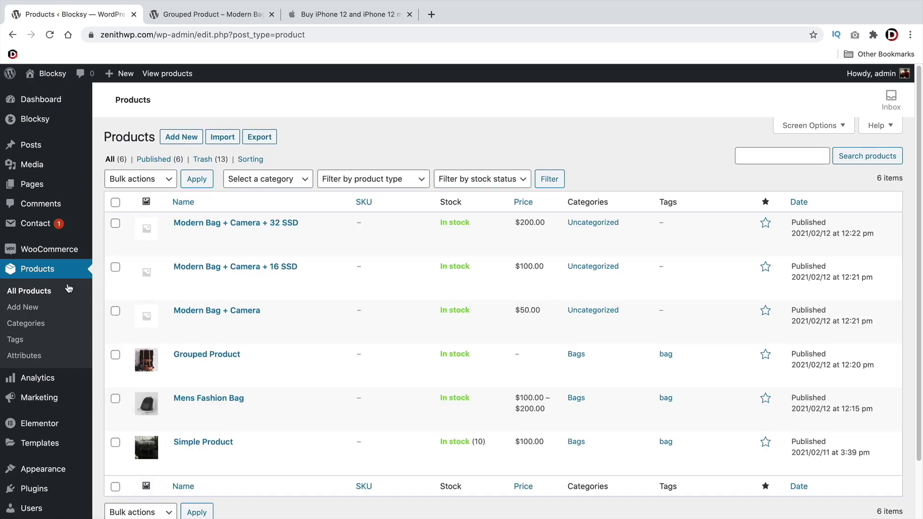
left_click(200, 357)
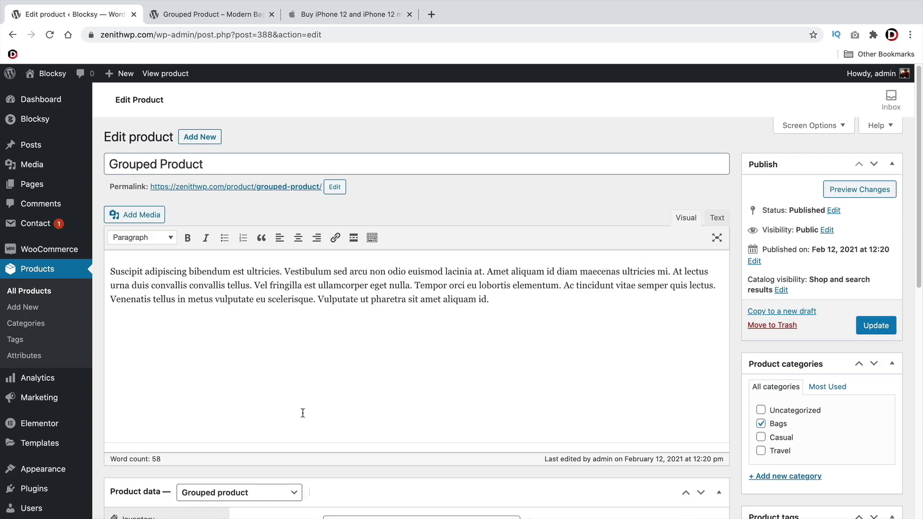
scroll(303, 414, "down", 2)
scroll(304, 415, "down", 5)
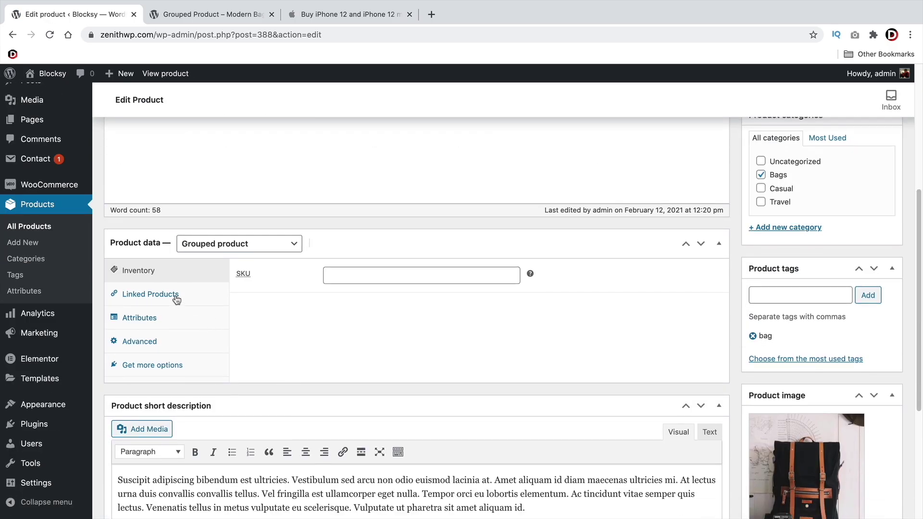
left_click(177, 299)
Search the Grouped products field, adding and then removing Modern Bag + Camera + 16 SSD
left_click(434, 279)
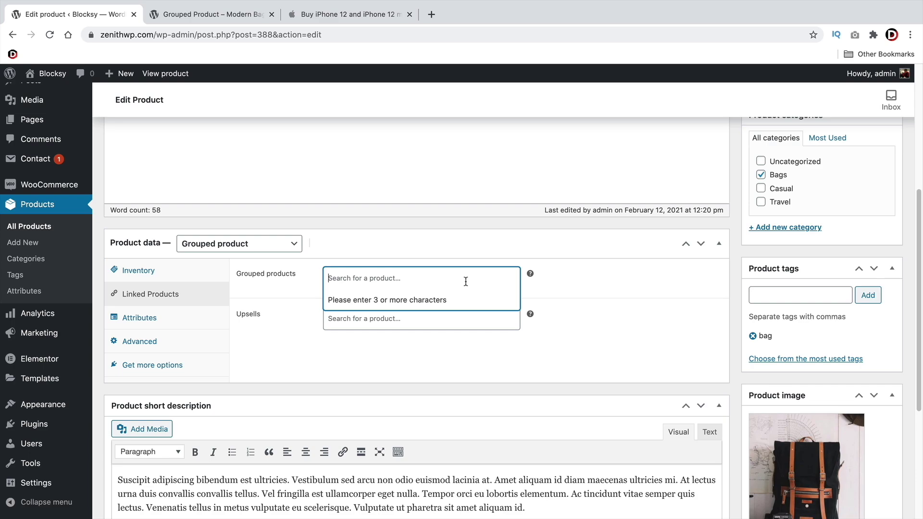
type("16 gig")
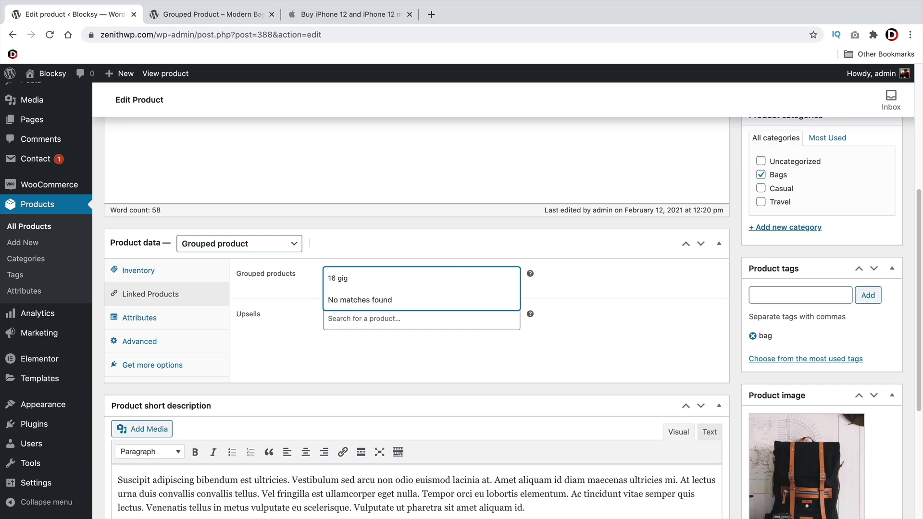
key("BackSpace")
key("BackSpace")
key("BackSpace")
key("BackSpace")
key("BackSpace")
key("BackSpace")
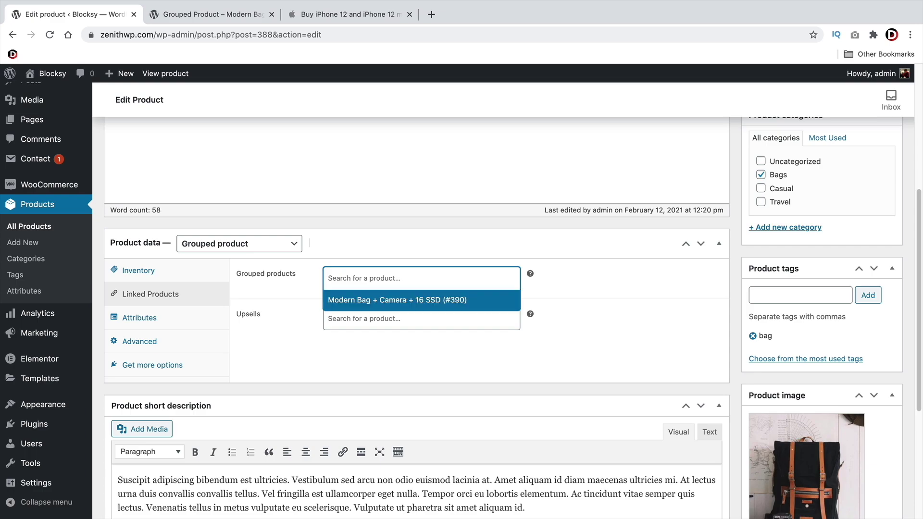
left_click(428, 300)
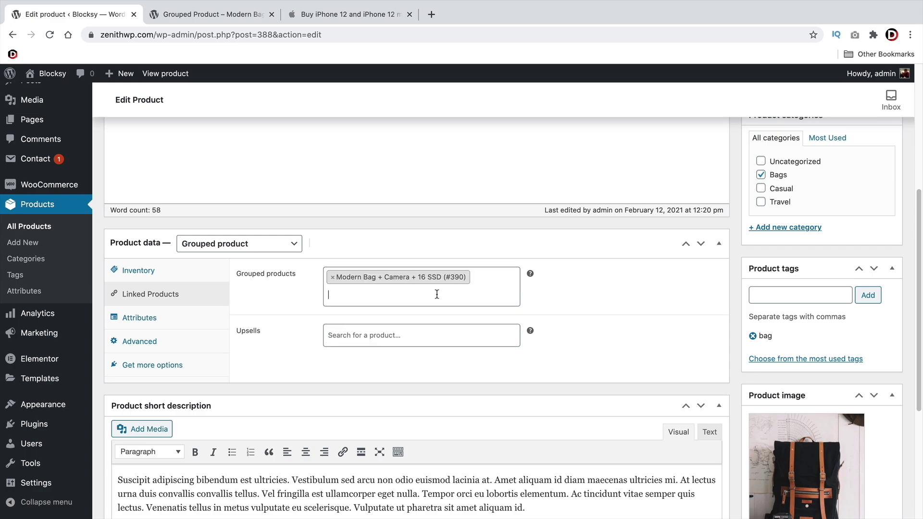
left_click(437, 294)
type("modern")
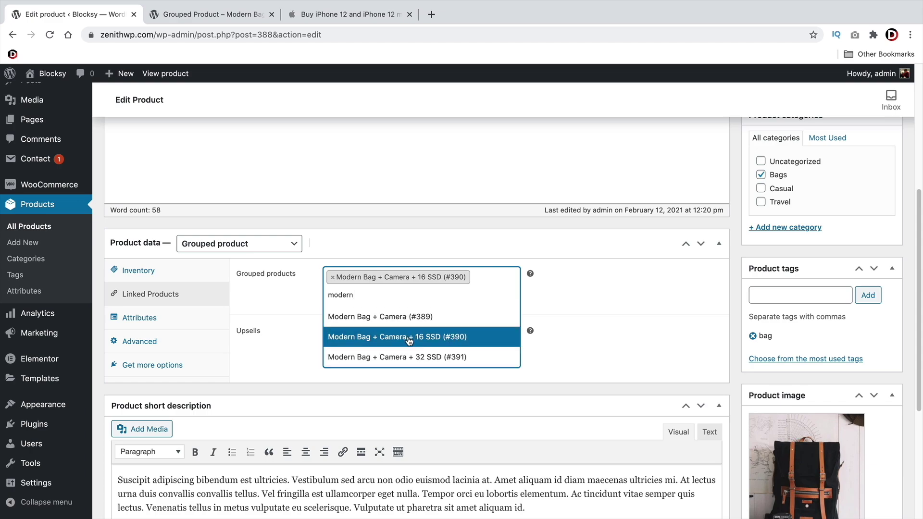
left_click(409, 340)
Add Modern Bag + Camera, its 16 SSD and 32 SSD versions to Grouped products
left_click(399, 278)
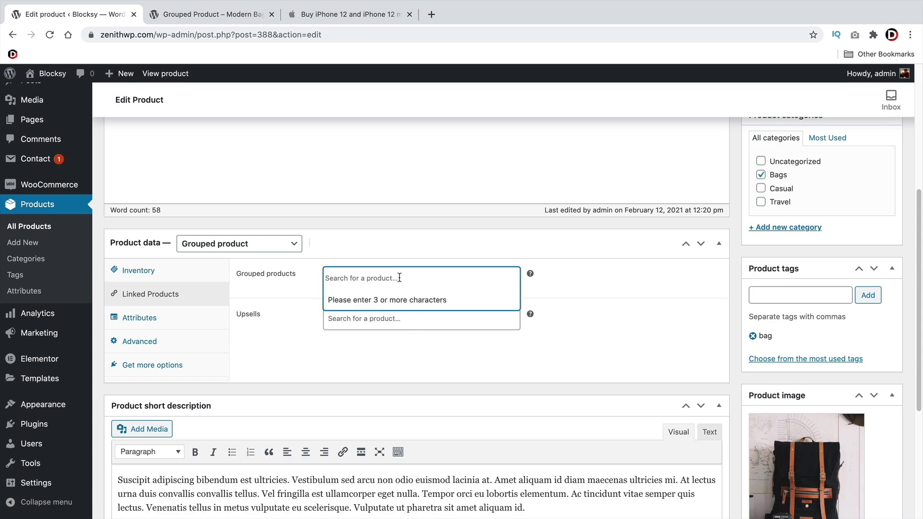
type("modern")
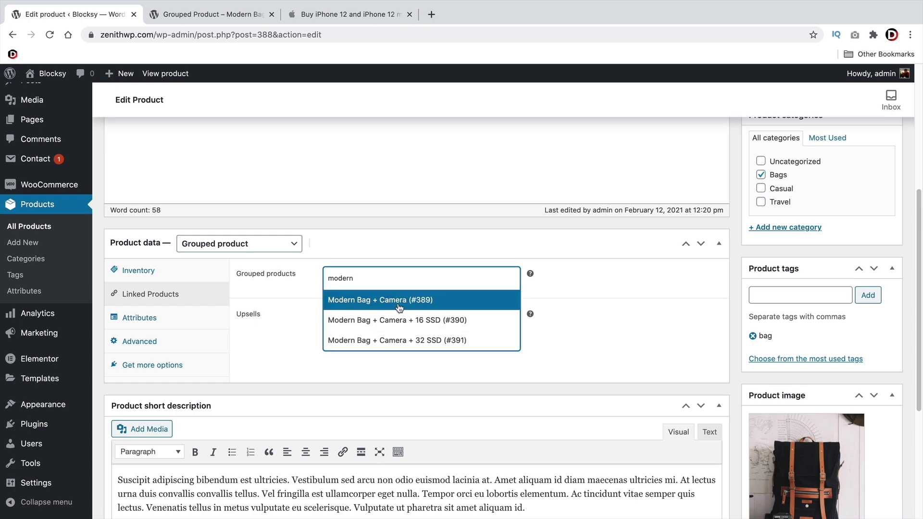
left_click(398, 302)
left_click(398, 296)
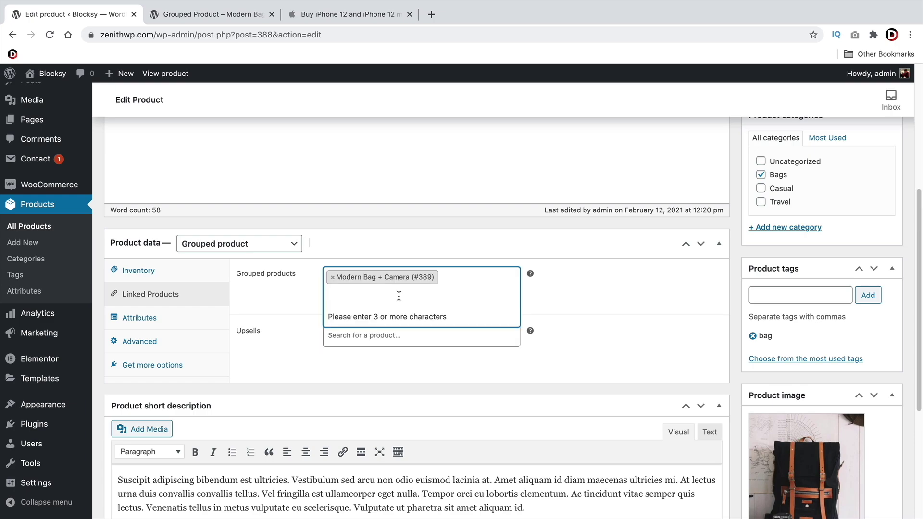
type("modern")
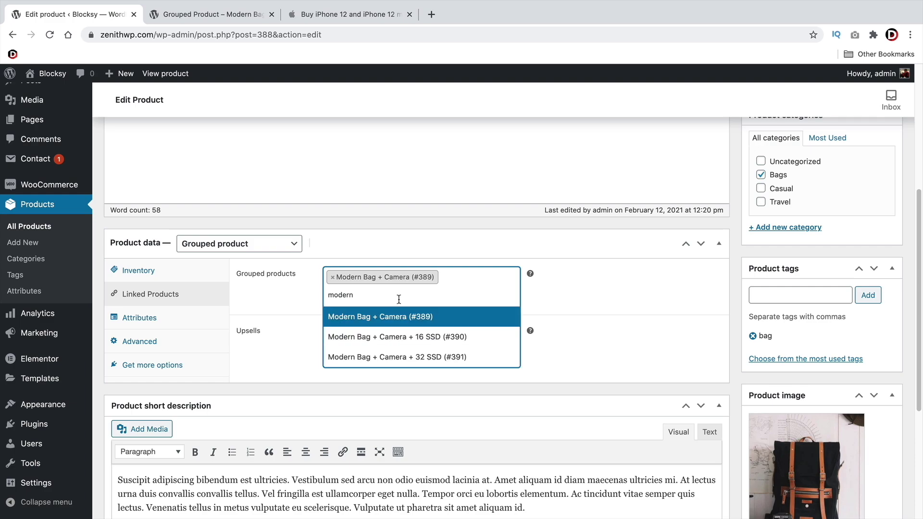
left_click(399, 335)
left_click(378, 313)
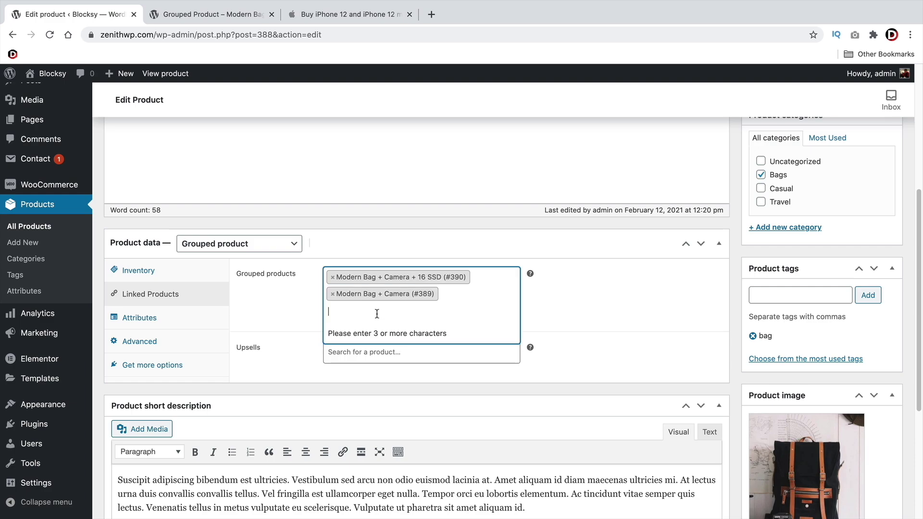
type("modern")
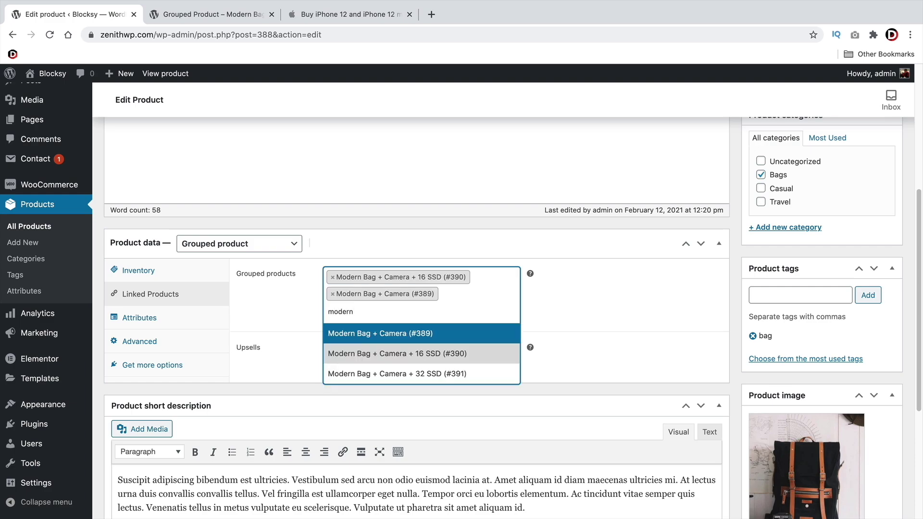
left_click(386, 378)
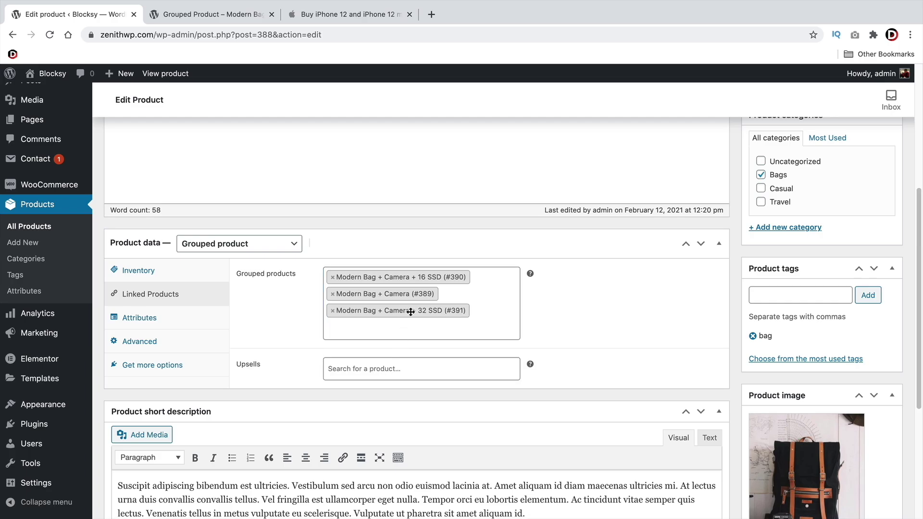
Move the 32 SSD product to the top of the group and update the product
left_click_drag(411, 306, 417, 276)
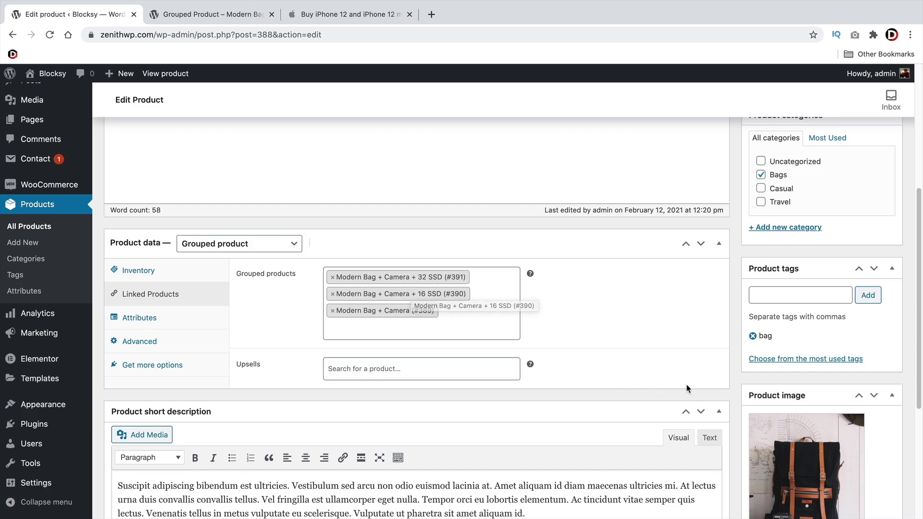
scroll(749, 379, "up", 5)
left_click(874, 325)
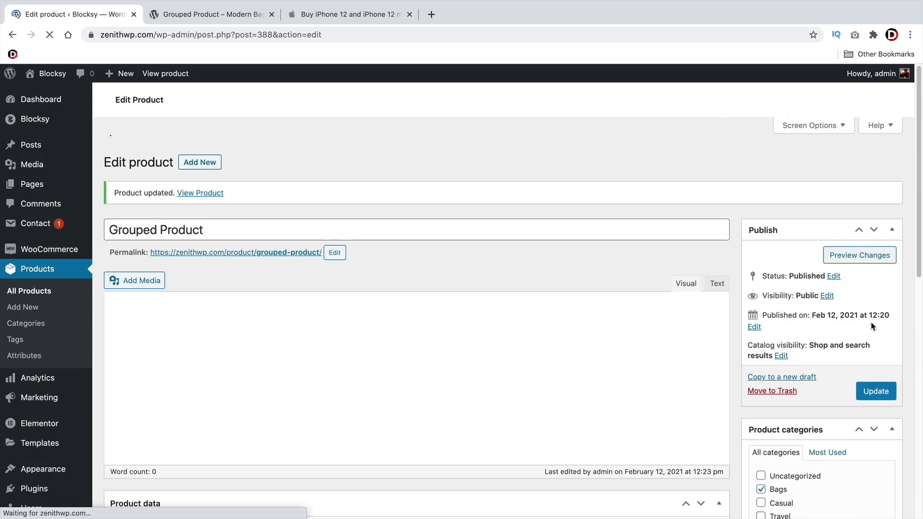
View Grouped Product on the storefront and set the 32 SSD, 16 SSD and Modern Bag + Camera quantities to 1
left_click(198, 168)
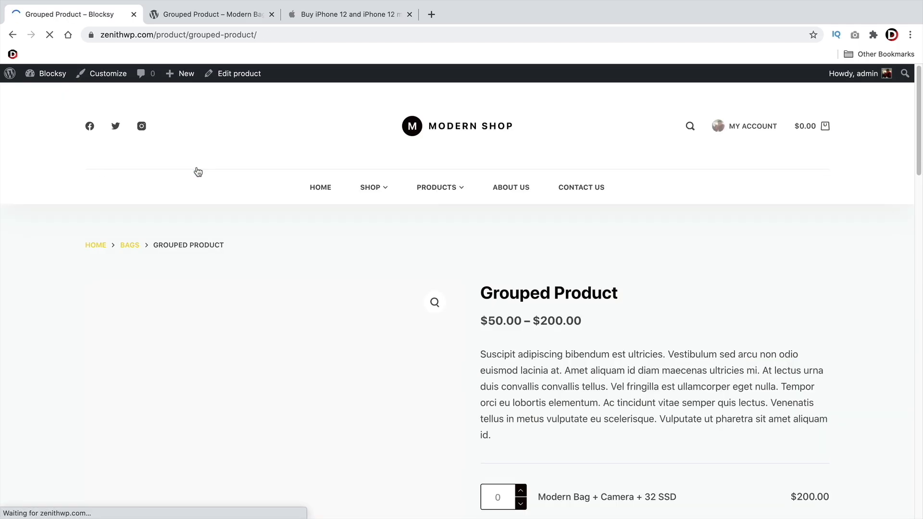
scroll(504, 285, "down", 4)
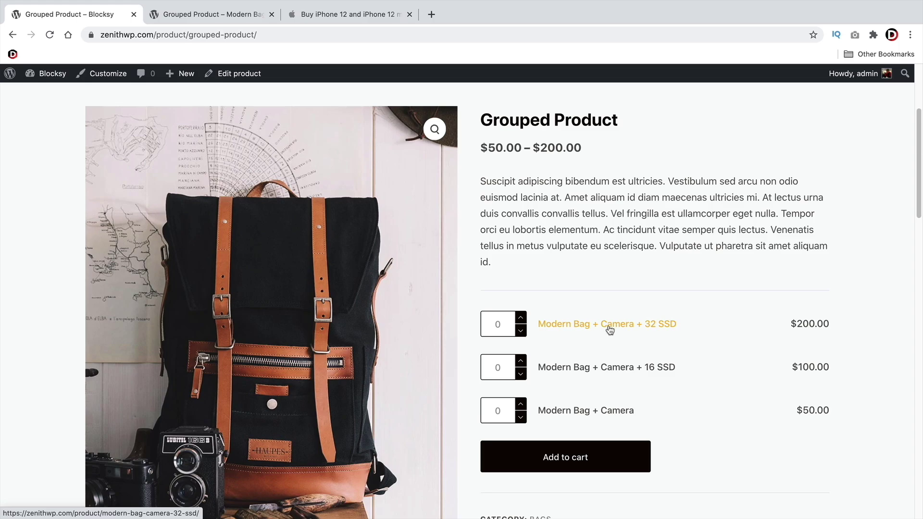
left_click(521, 317)
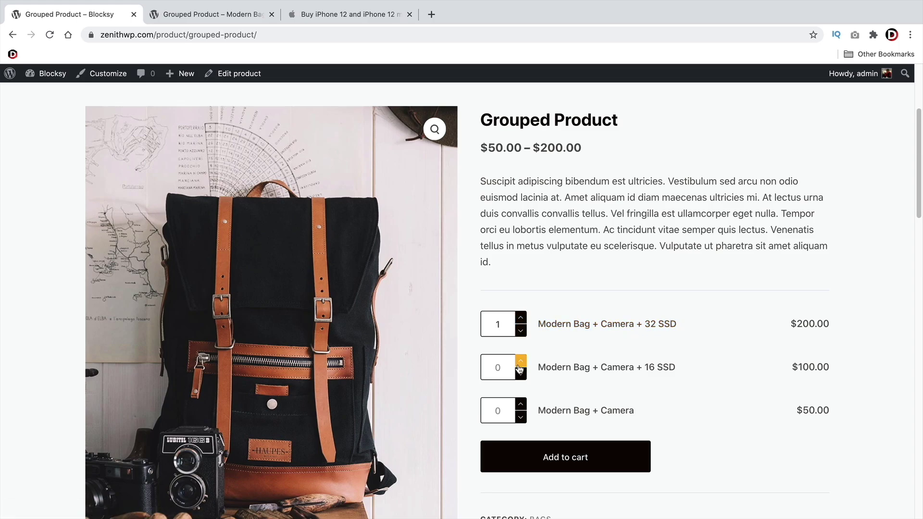
left_click(519, 362)
left_click(521, 404)
Go to the SHOP page and browse its 4 product results
scroll(601, 370, "down", 1)
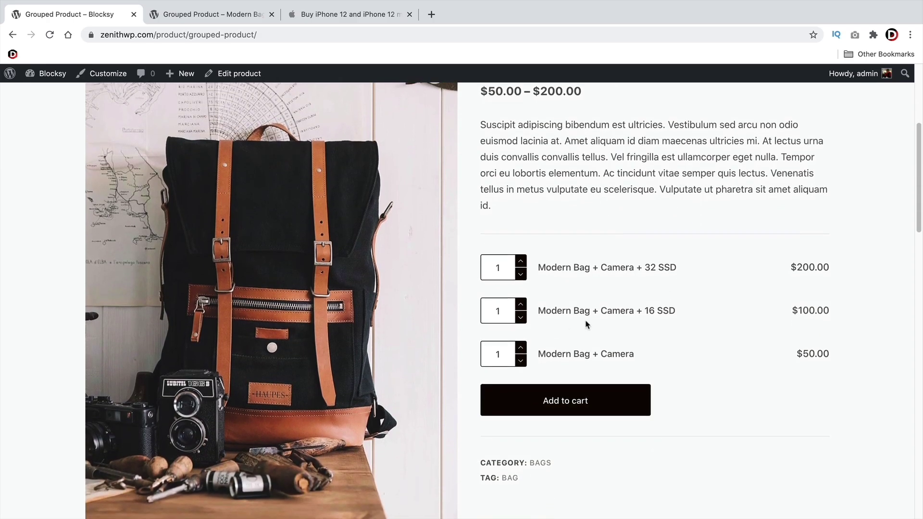
scroll(582, 312, "up", 1)
scroll(574, 295, "up", 4)
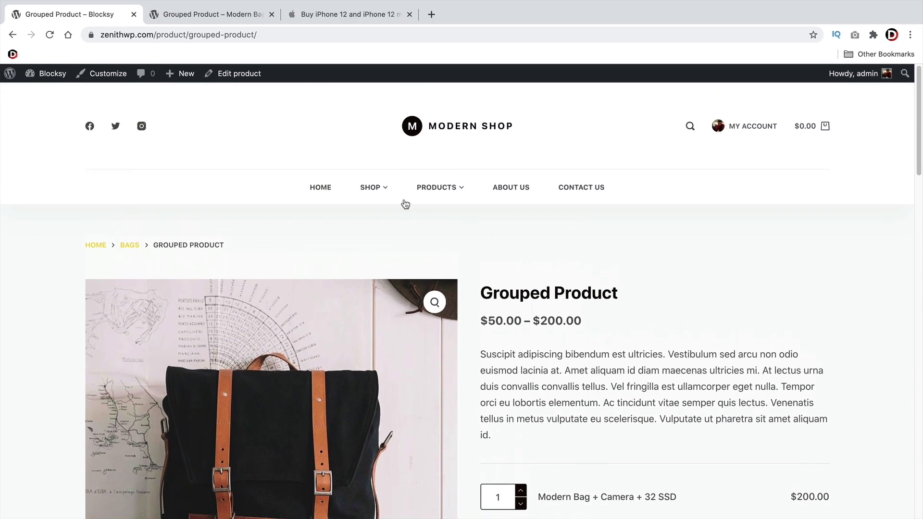
left_click(370, 189)
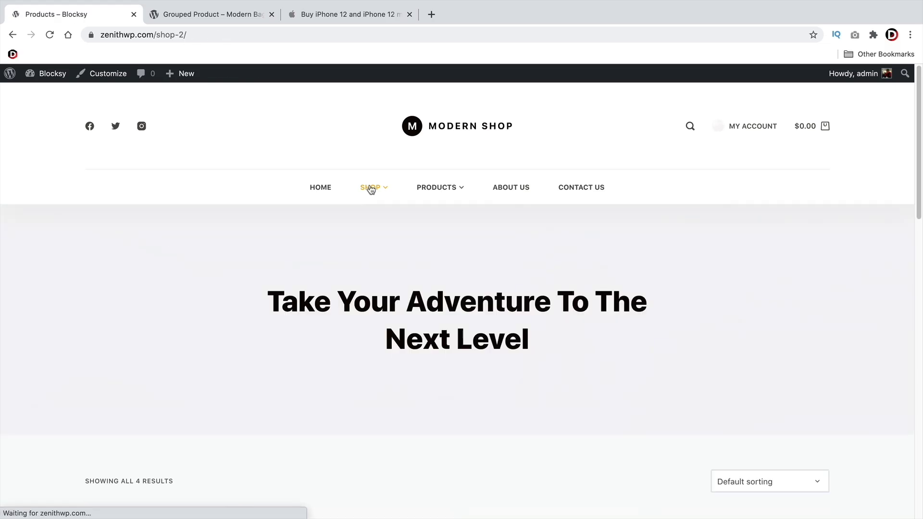
scroll(434, 297, "down", 1)
scroll(434, 297, "down", 8)
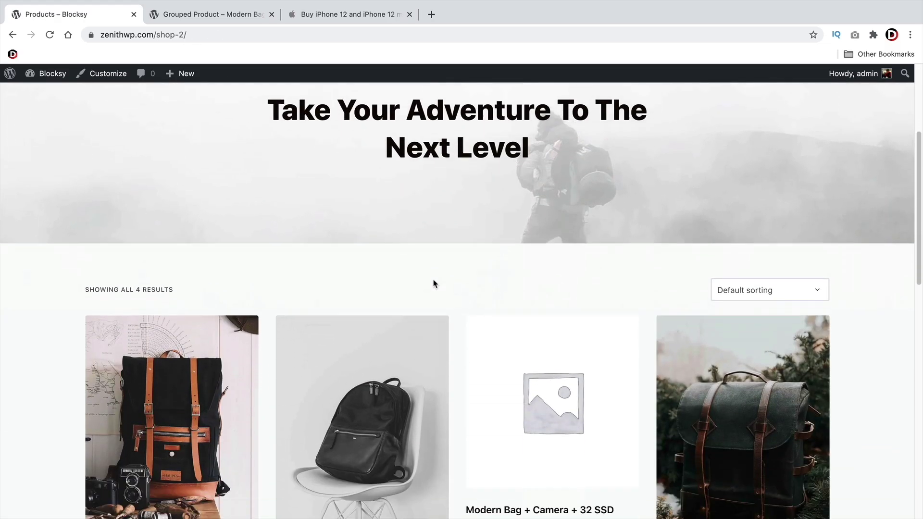
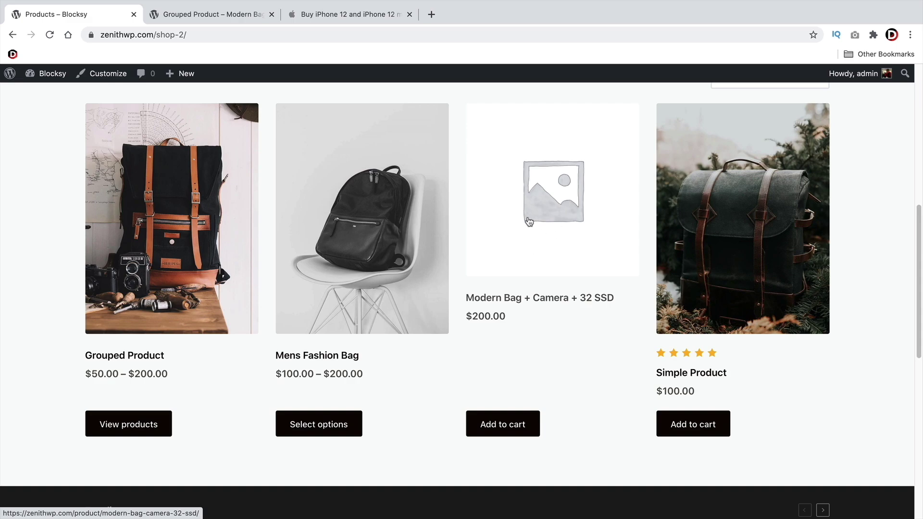
Open the Modern Bag + Camera + 32 SSD product page from the shop, then its Edit product screen
scroll(531, 235, "up", 2)
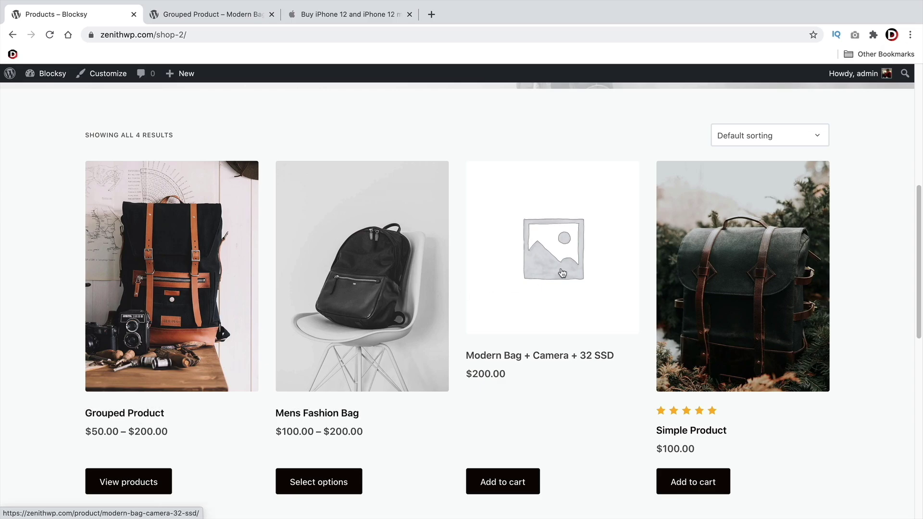
left_click(563, 255)
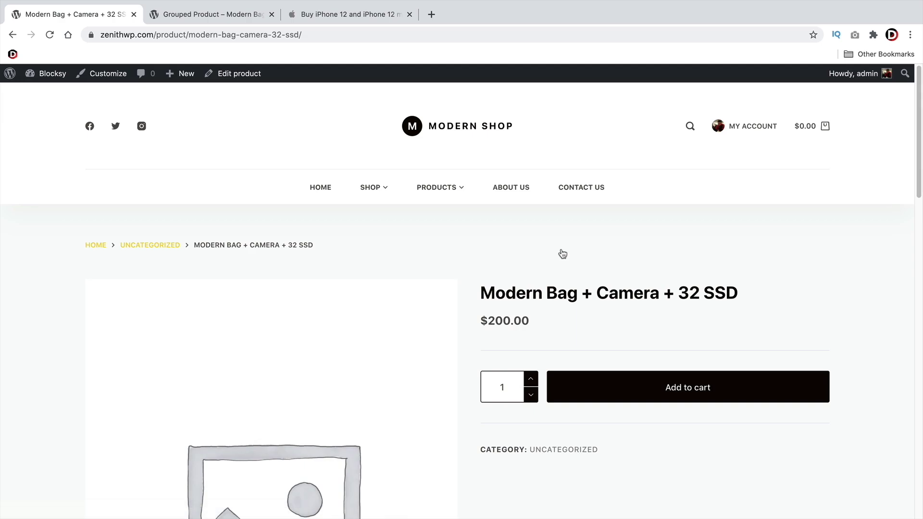
left_click(237, 76)
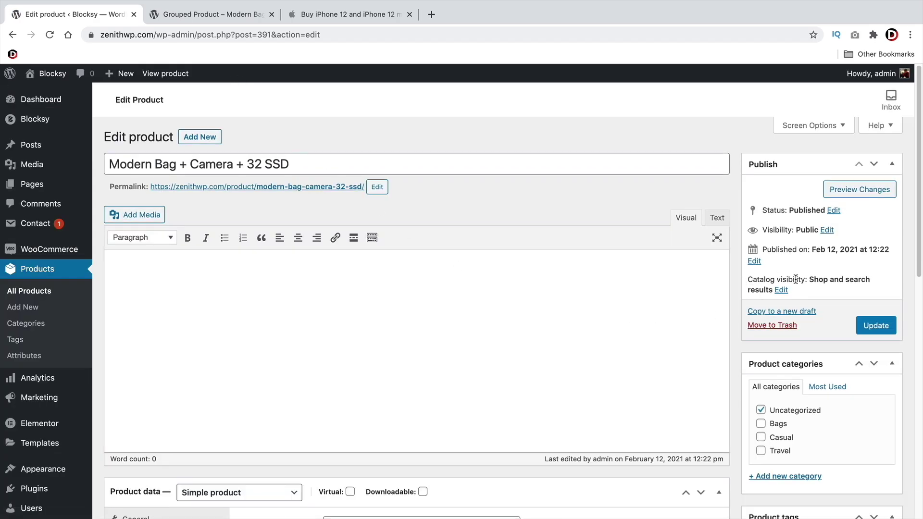
Set the product's catalog visibility to Hidden and update it
left_click(781, 291)
left_click(752, 370)
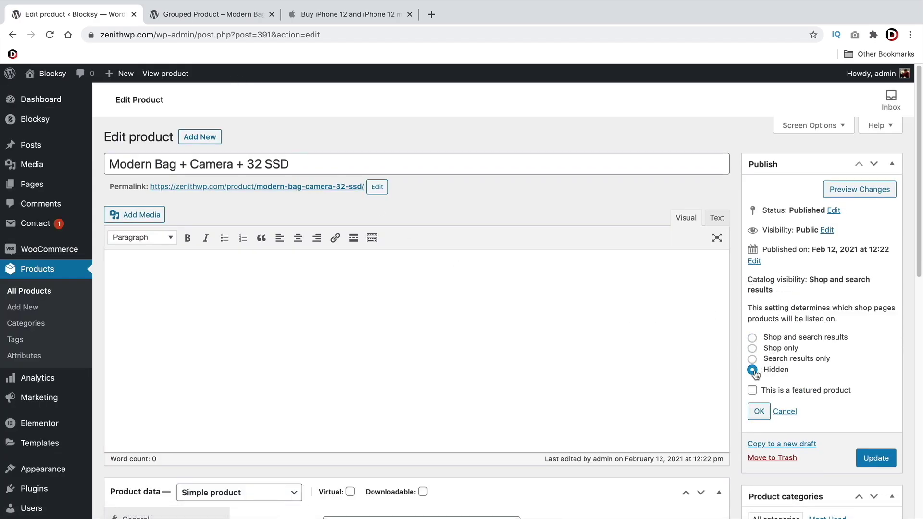
left_click(759, 412)
left_click(872, 317)
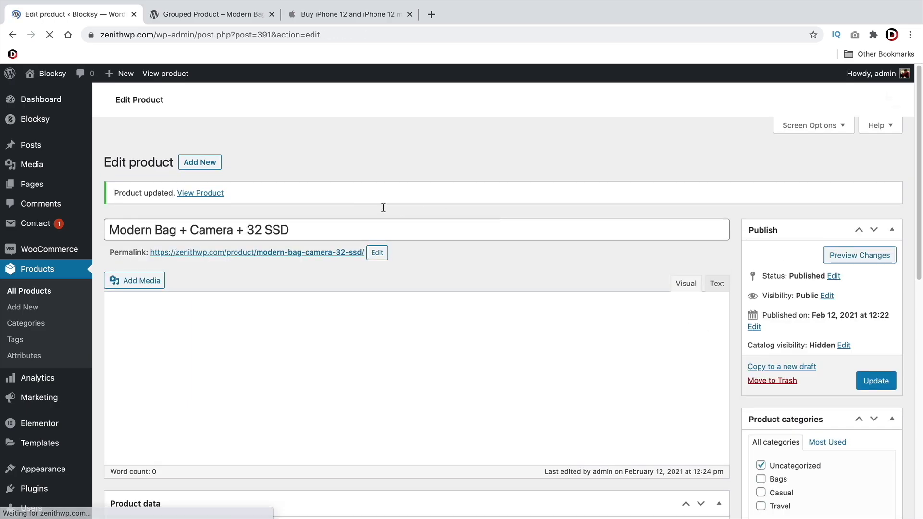
Visit the live site's SHOP page to confirm only three products are listed
mouse_move(44, 74)
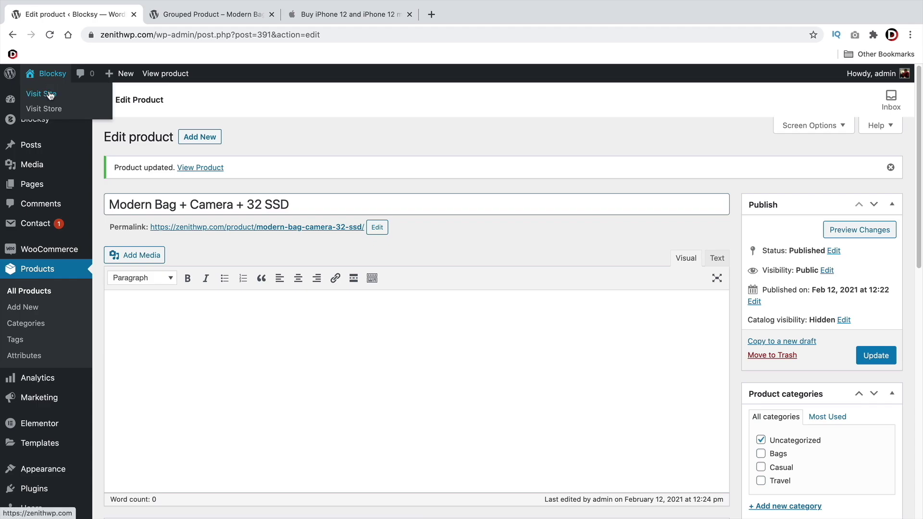
left_click(50, 95)
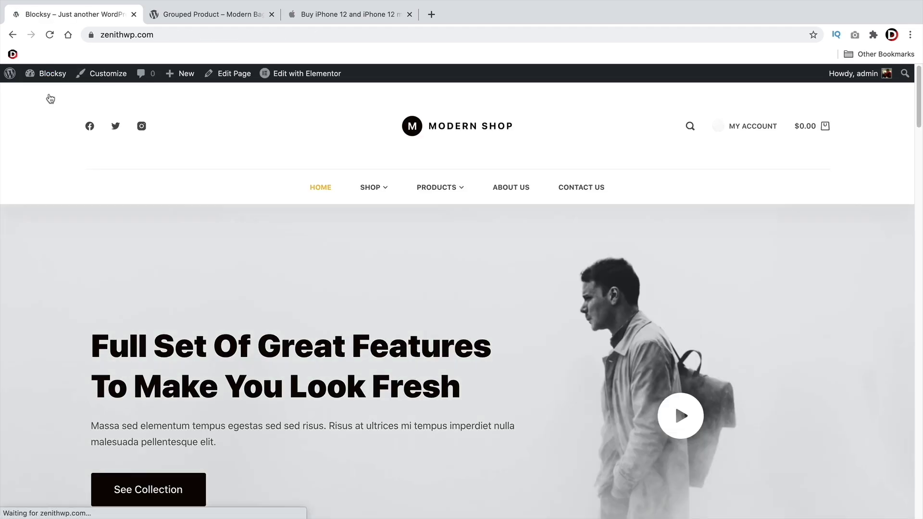
left_click(371, 192)
scroll(484, 292, "down", 6)
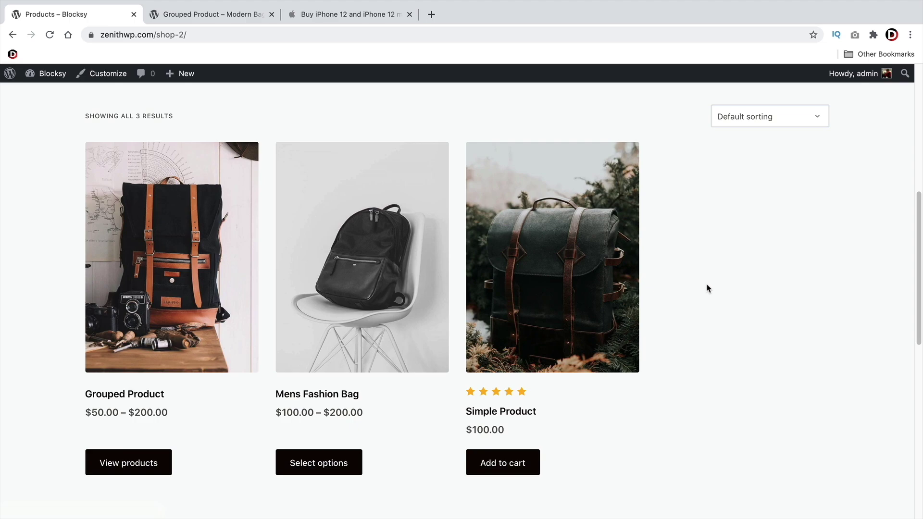
Start a new product named 'eBook Fake Guru'
mouse_move(182, 73)
left_click(186, 171)
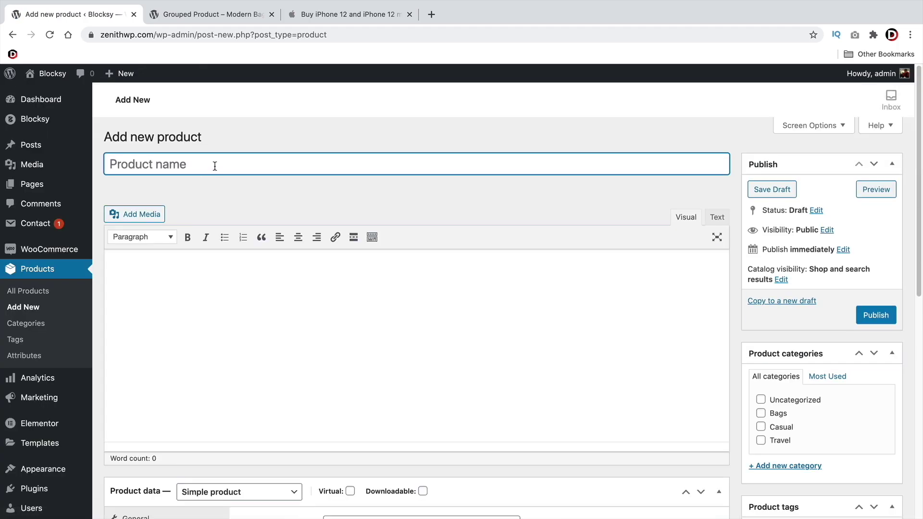
type("eBook ")
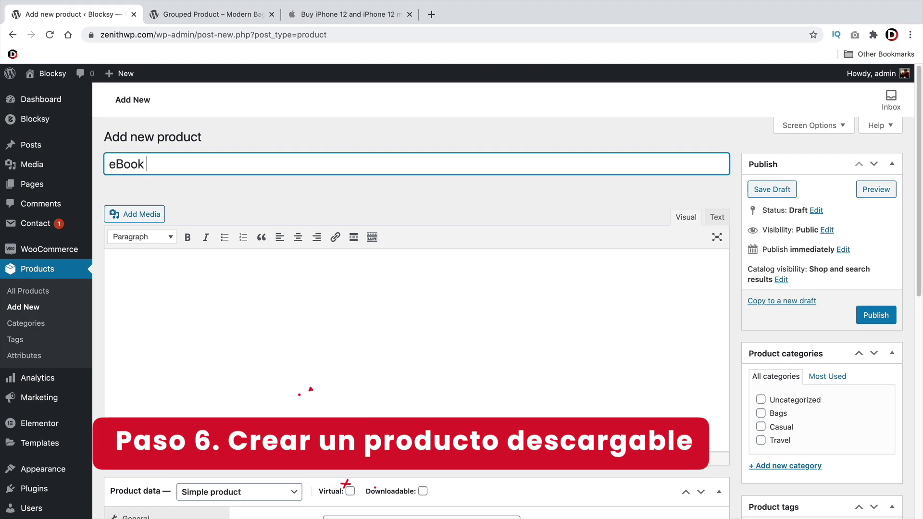
type("Fake Guru")
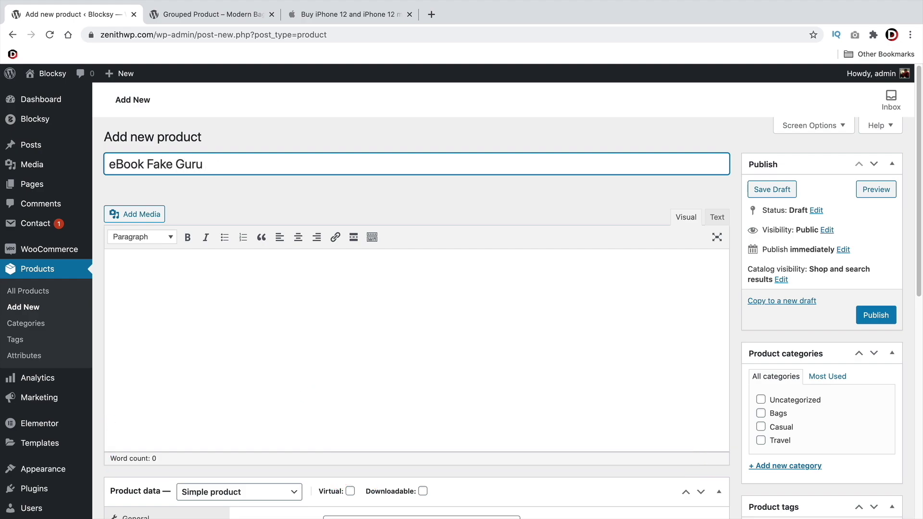
Copy the Grouped Product page's description paragraph into the new product's description
scroll(275, 289, "down", 5)
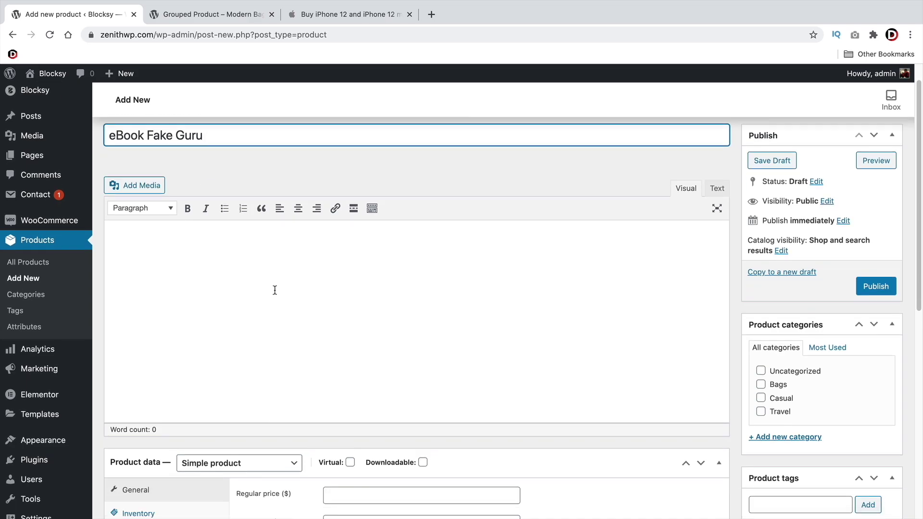
left_click(202, 163)
right_click(155, 164)
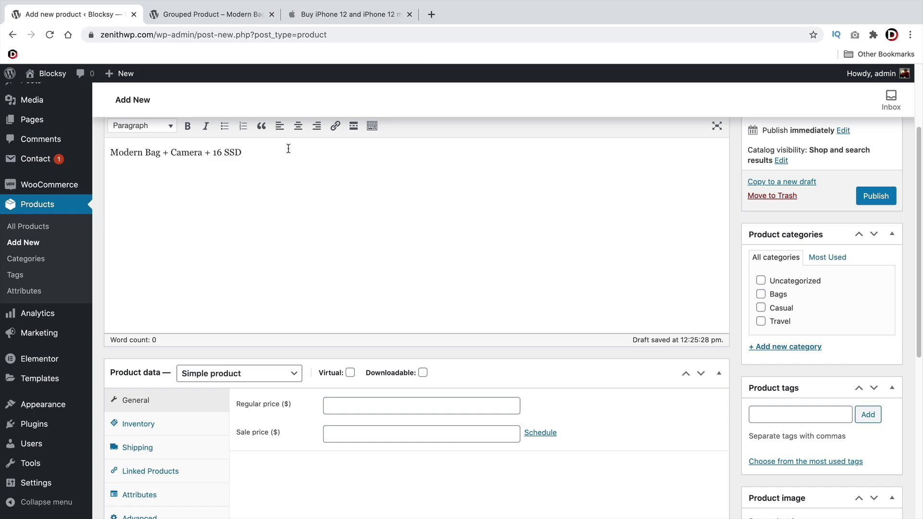
left_click(211, 13)
left_click_drag(746, 274, 482, 247)
right_click(489, 235)
left_click(512, 262)
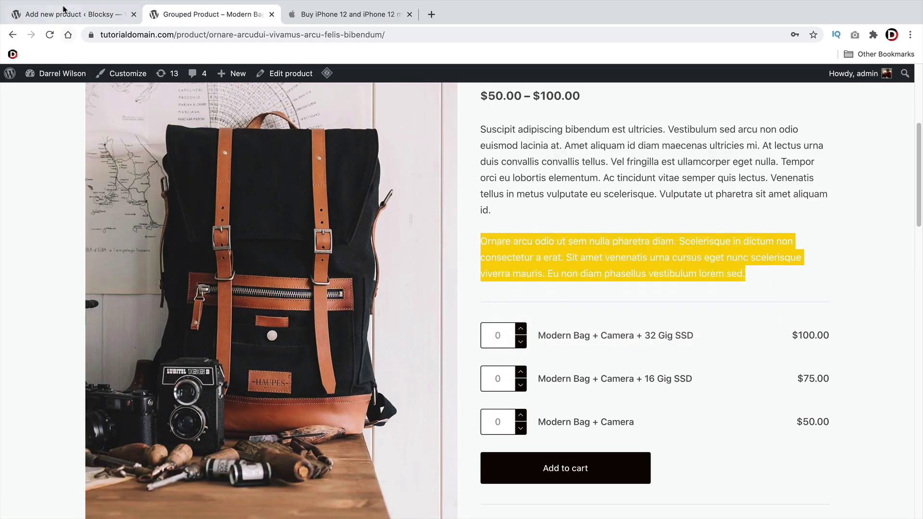
left_click(67, 14)
triple_click(201, 159)
right_click(202, 157)
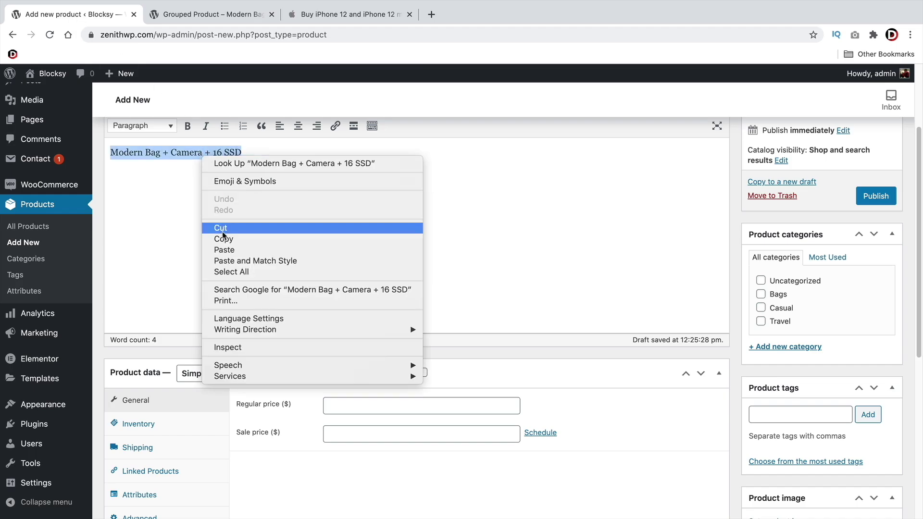
left_click(219, 249)
Paste the same paragraph into the short description
scroll(216, 269, "down", 6)
left_click(193, 347)
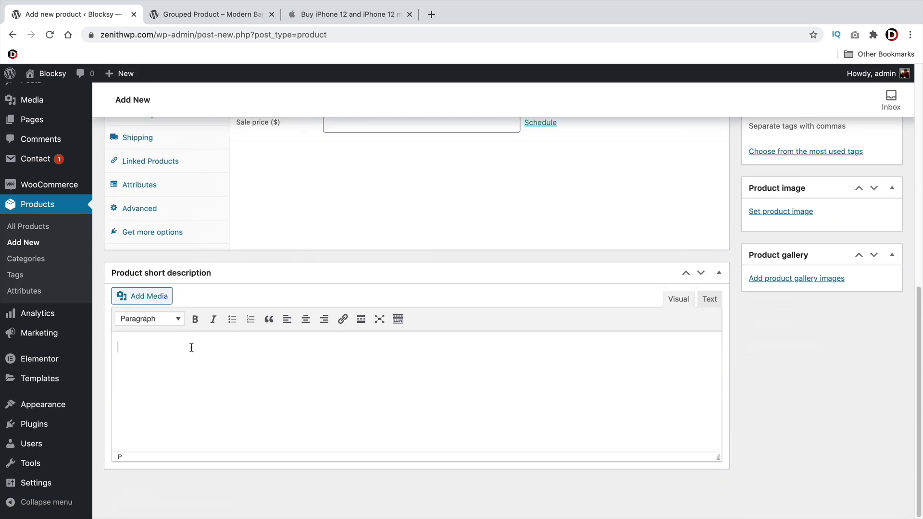
right_click(186, 348)
left_click(211, 422)
Keep it a Simple product, tick Downloadable and Virtual, and enter a regular price of 200
scroll(214, 418, "up", 5)
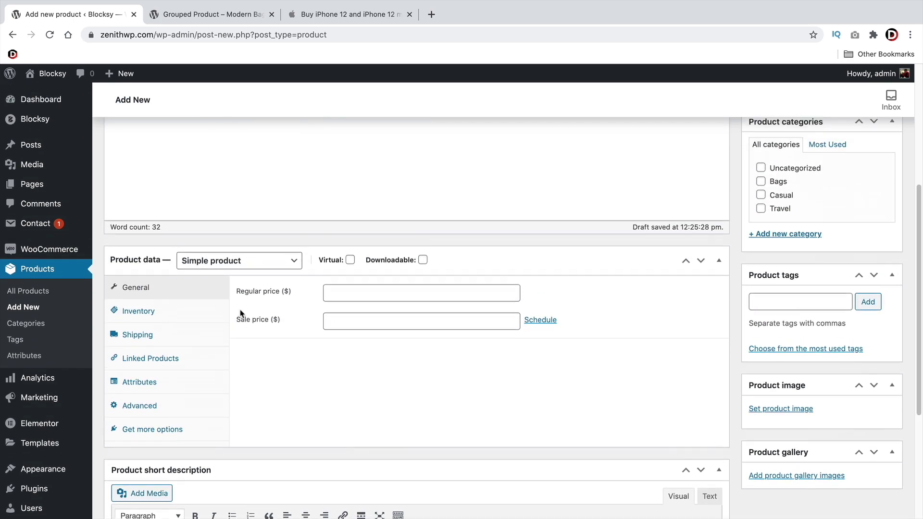
left_click(208, 267)
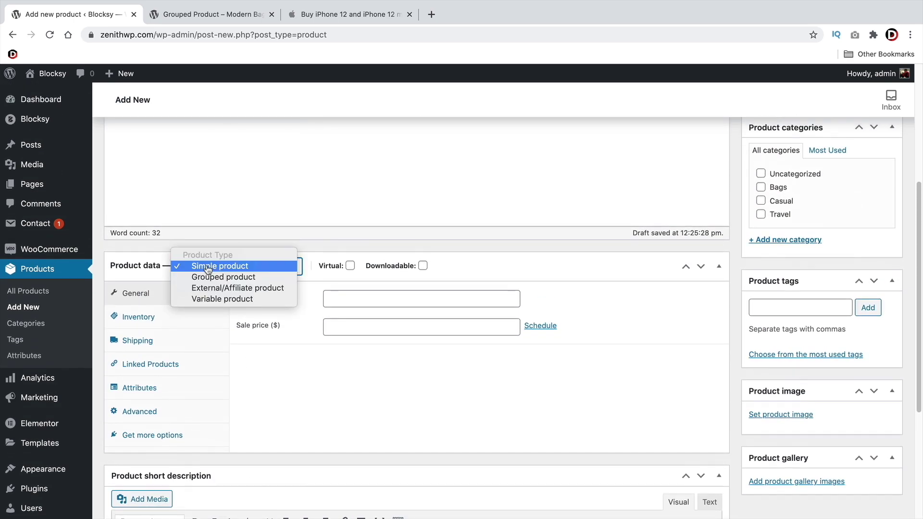
left_click(212, 267)
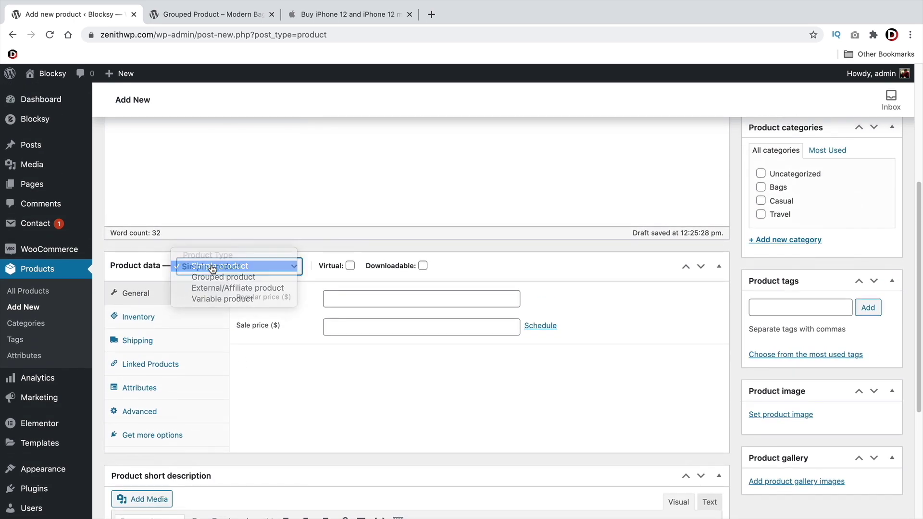
left_click(422, 266)
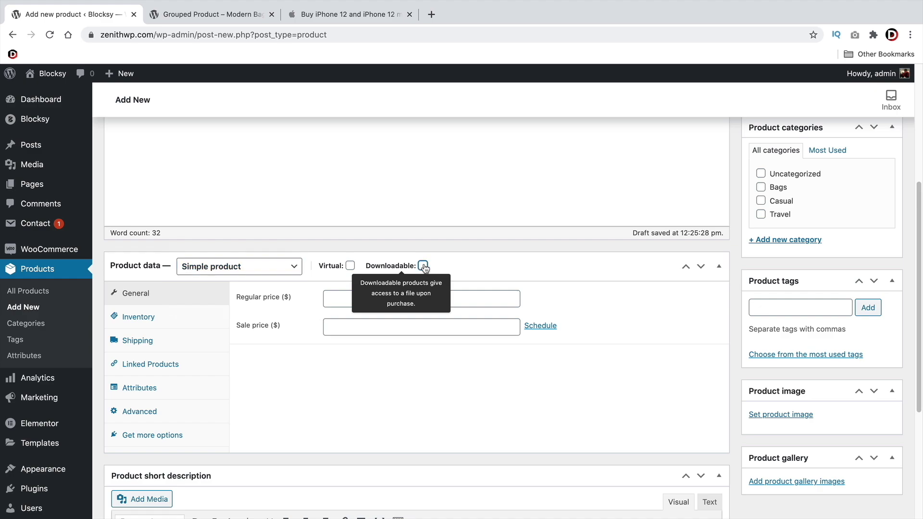
left_click(350, 266)
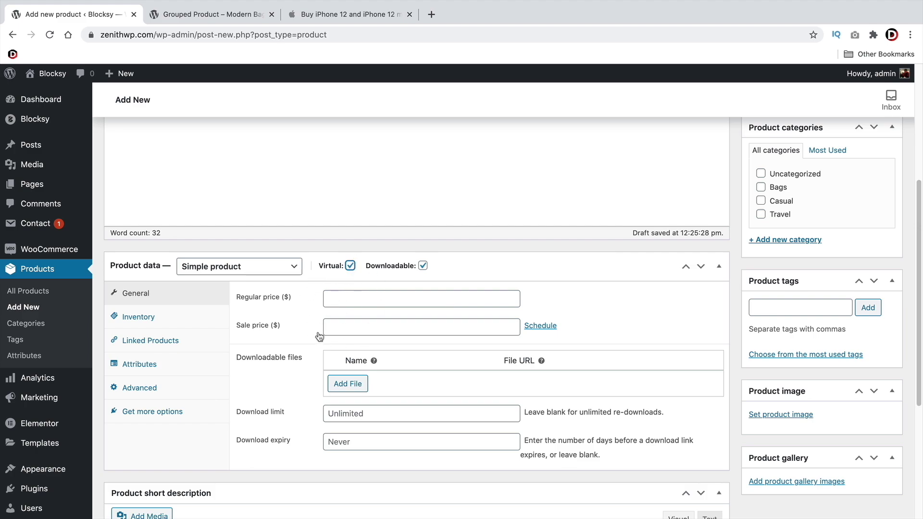
left_click(377, 298)
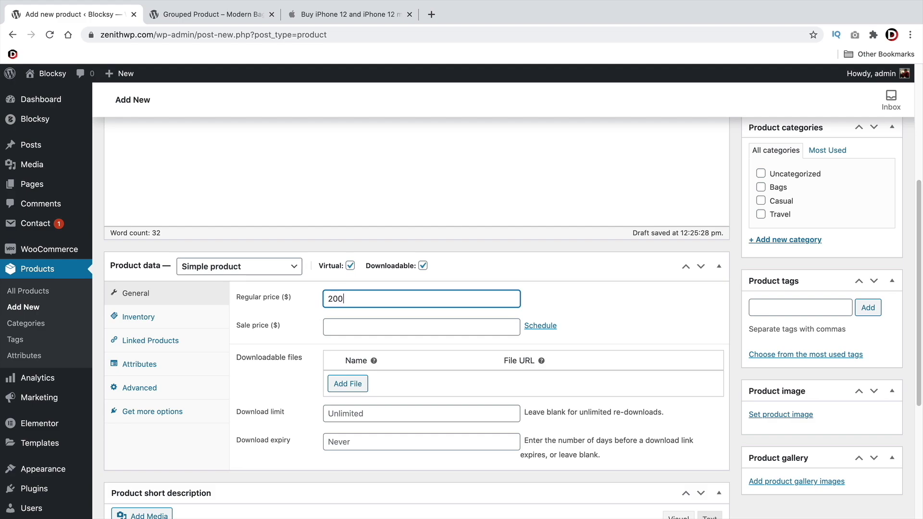
left_click(377, 327)
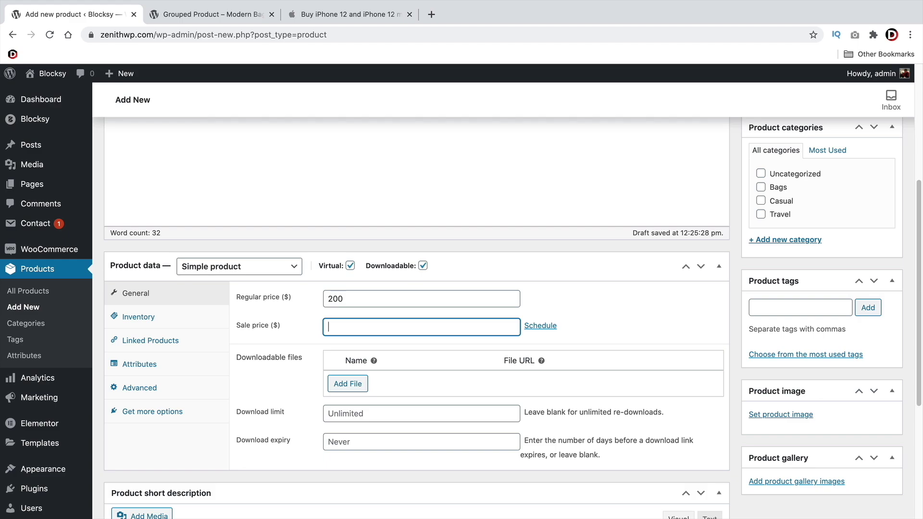
Add a downloadable file row and pick the woman's portrait image in the Choose file media library
left_click(345, 384)
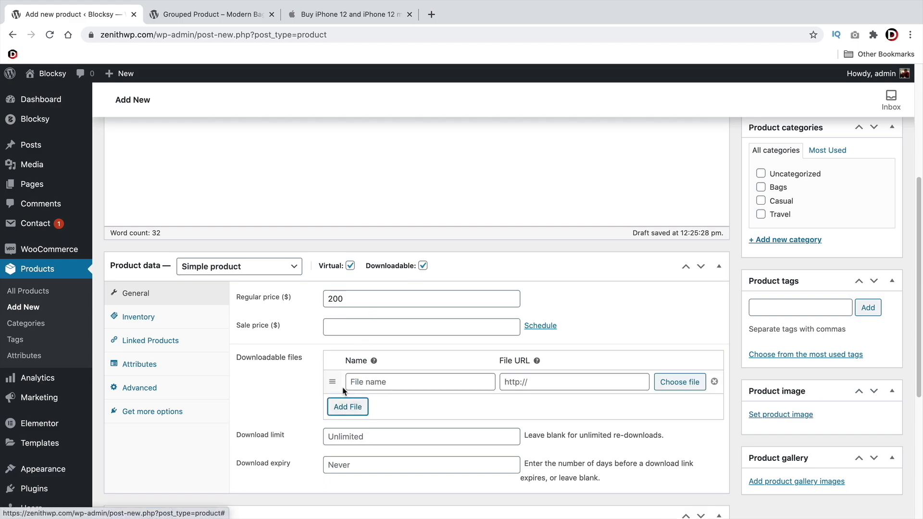
left_click(691, 385)
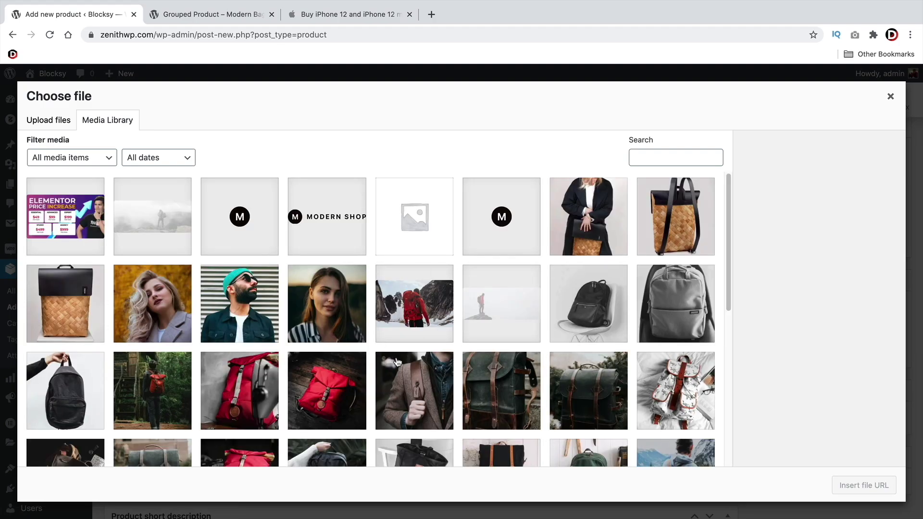
scroll(398, 361, "down", 5)
scroll(399, 362, "down", 2)
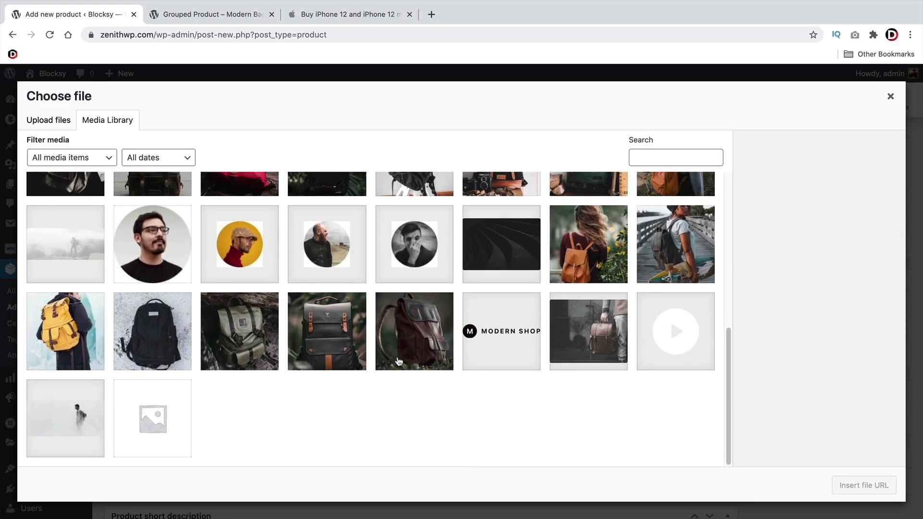
scroll(371, 327, "up", 8)
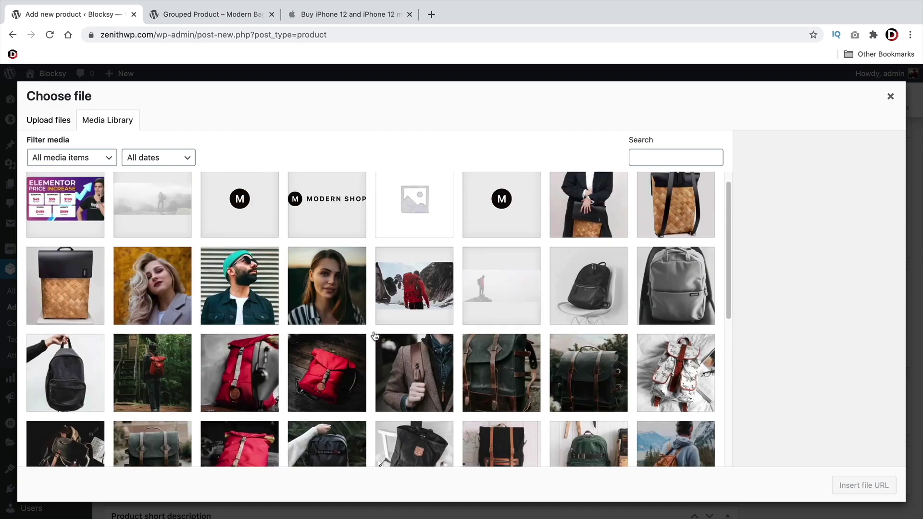
left_click(335, 312)
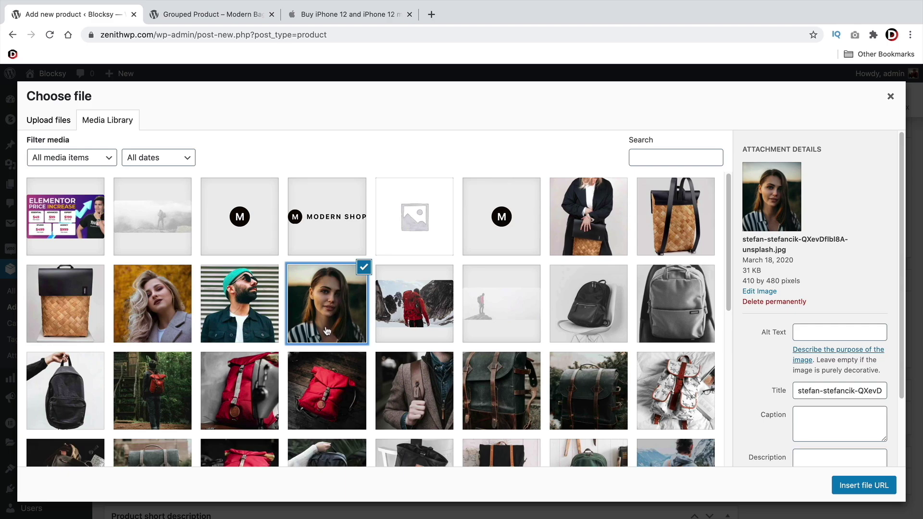
scroll(331, 315, "down", 5)
scroll(324, 315, "down", 1)
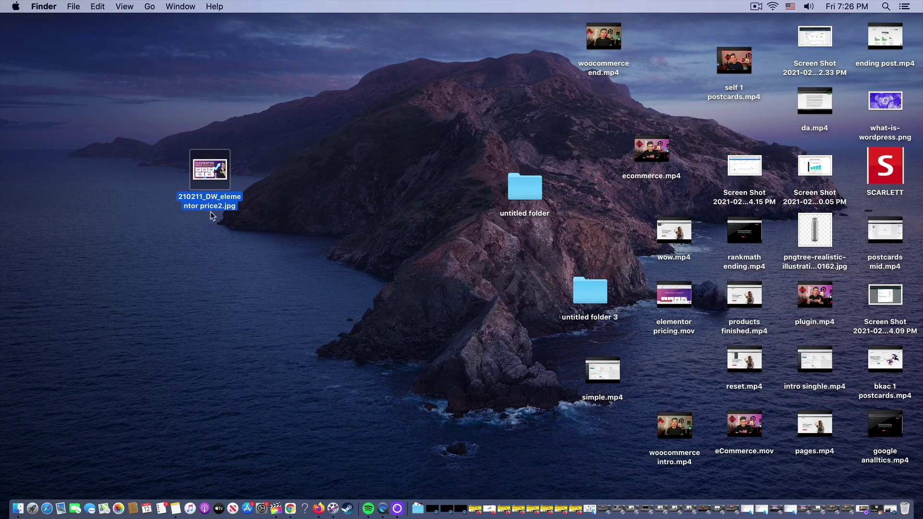
Compress 210211_DW_elementor price2.jpg into a zip, rearrange the desktop icons, and return to Chrome
right_click(210, 213)
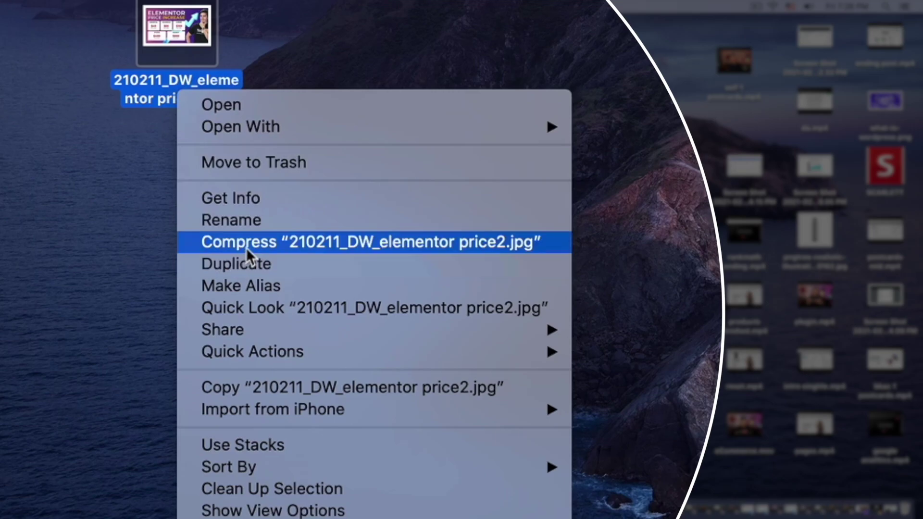
left_click(246, 247)
left_click_drag(200, 47, 101, 241)
left_click(208, 21)
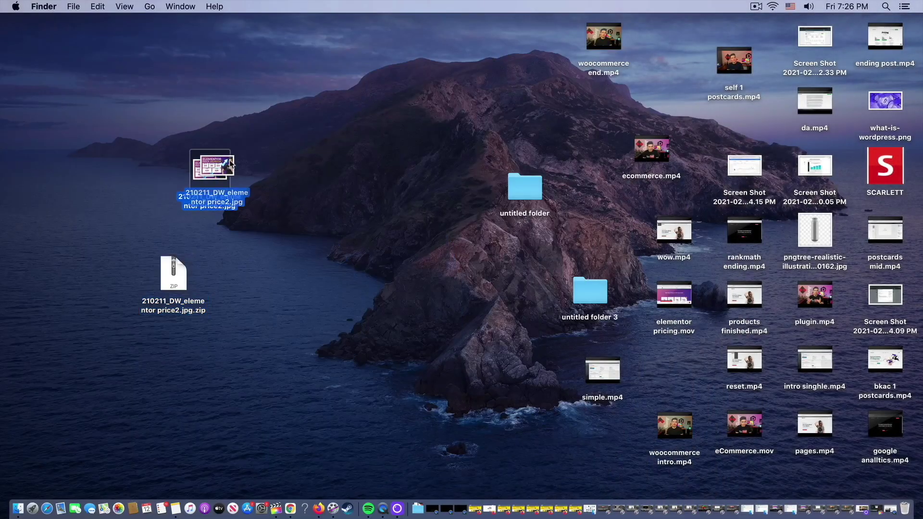
left_click_drag(230, 163, 630, 88)
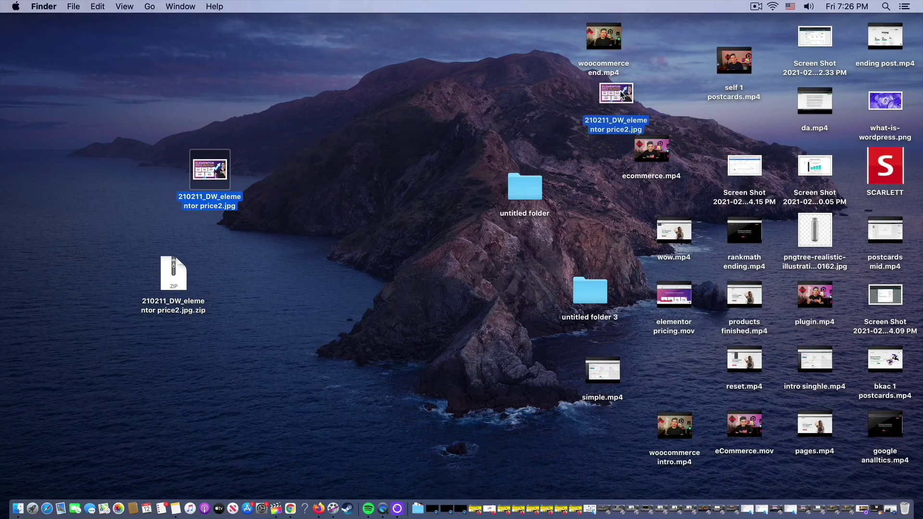
left_click(290, 508)
Upload 210211_DW_elementor price2.jpg.zip from the Desktop and insert its URL as the download file
left_click(54, 120)
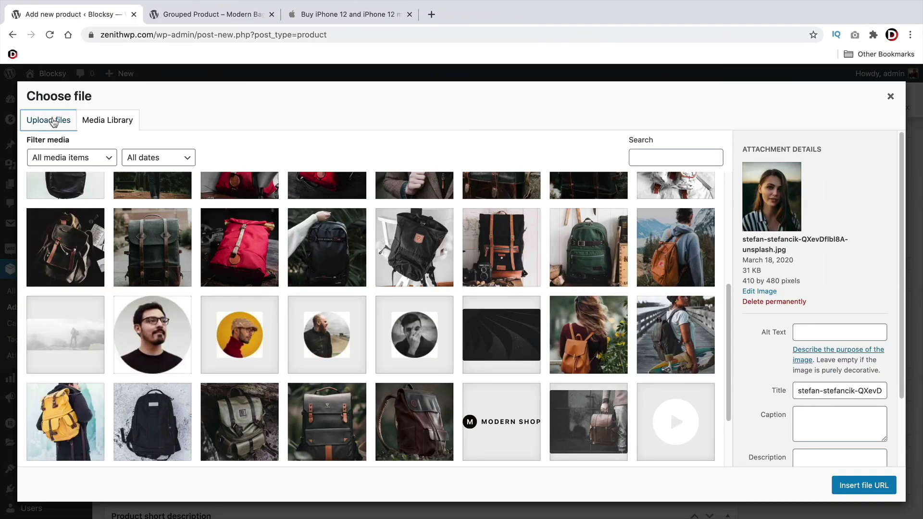
left_click(460, 294)
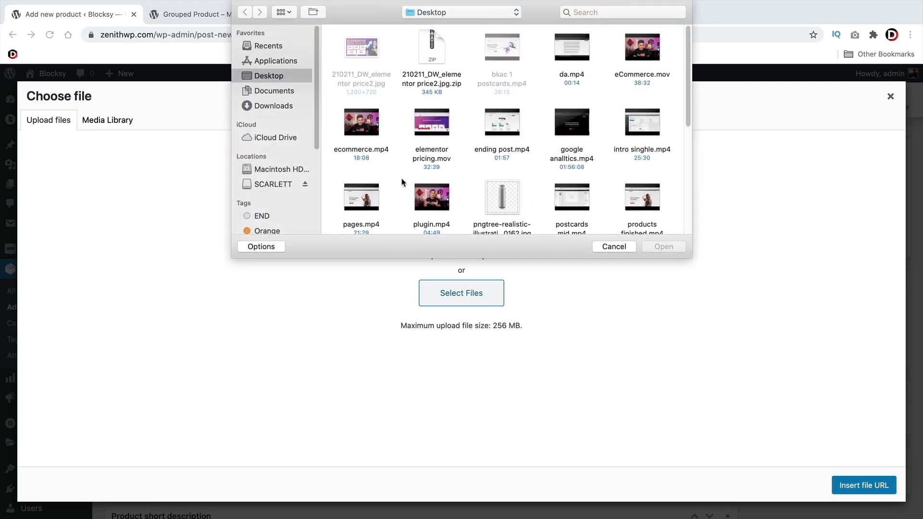
left_click(433, 53)
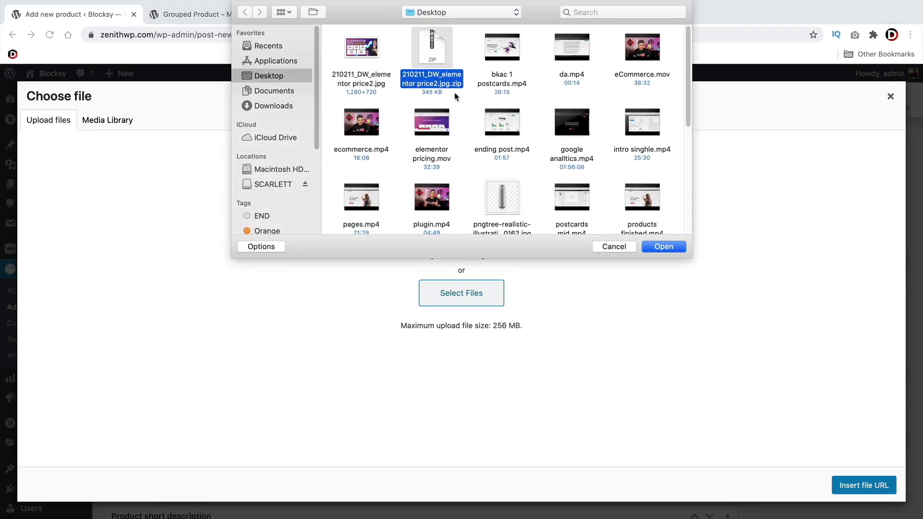
left_click(678, 247)
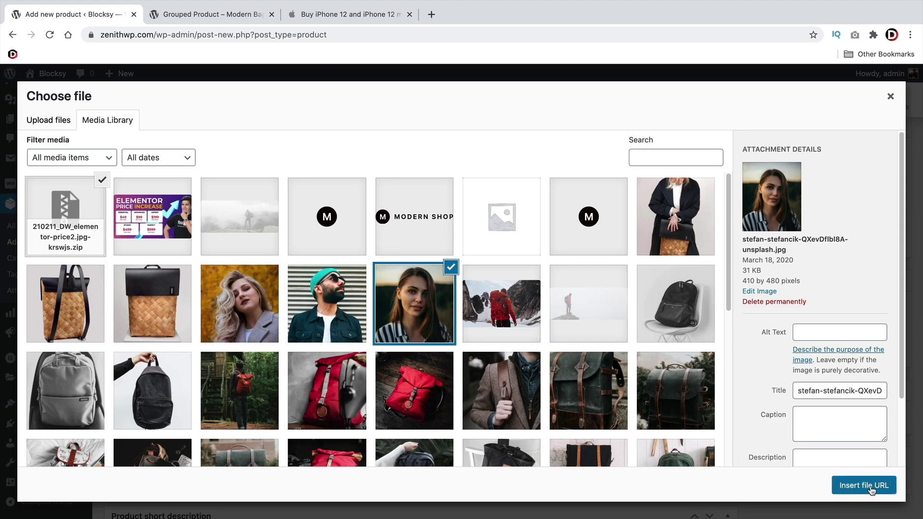
left_click(844, 485)
scroll(610, 398, "down", 5)
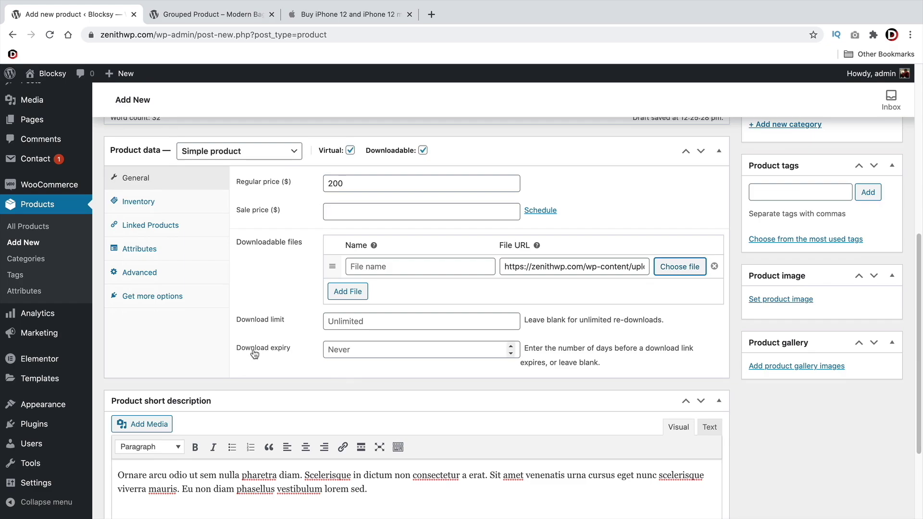
Leave Download expiry empty so downloads never expire
left_click(511, 346)
left_click(511, 346)
left_click(511, 347)
left_click(511, 346)
left_click(510, 346)
left_click(511, 346)
left_click(511, 346)
left_click(511, 345)
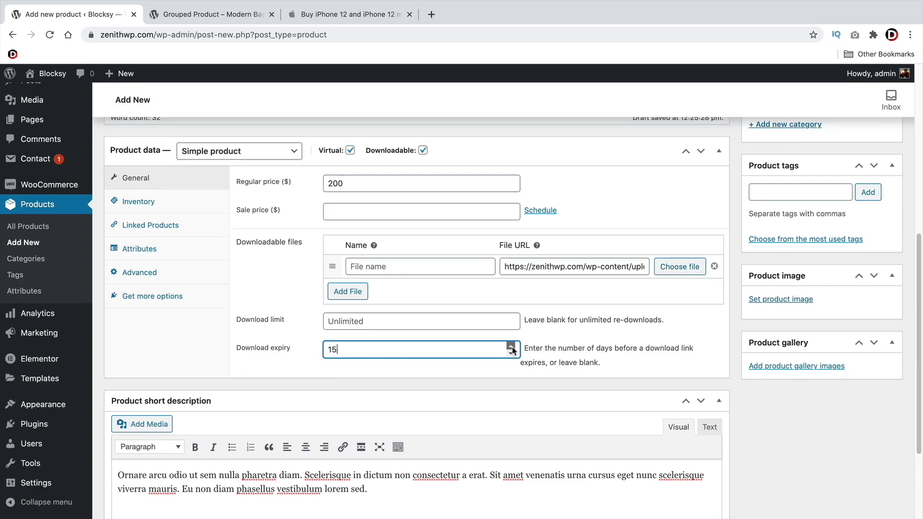
left_click(511, 346)
left_click(511, 346)
left_click(511, 346)
left_click(511, 346)
left_click(511, 346)
double_click(475, 350)
key("BackSpace")
Set the bearded man in a teal beanie photo as the product image
left_click(769, 299)
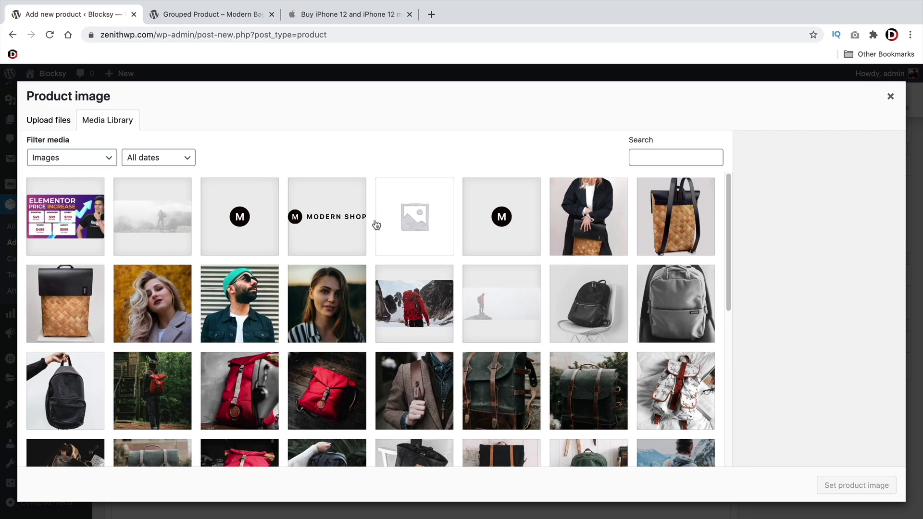
scroll(375, 231, "down", 5)
scroll(413, 318, "down", 2)
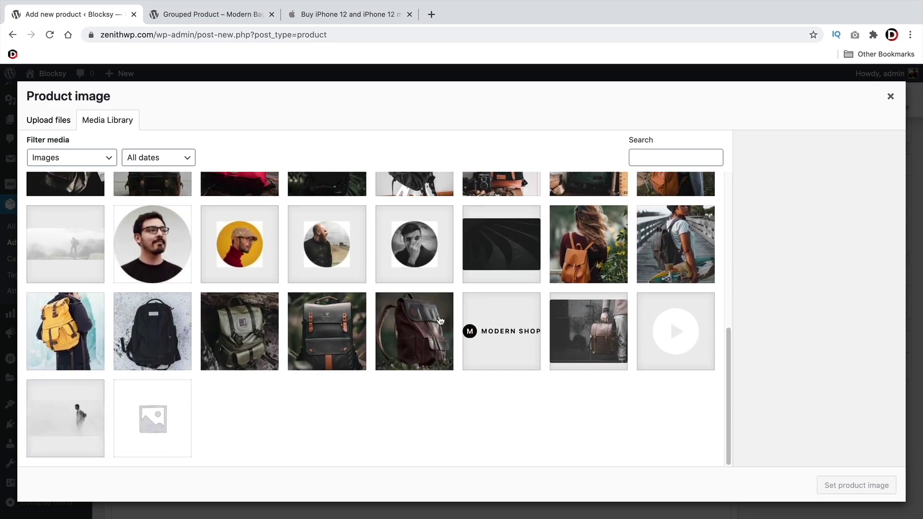
scroll(274, 341, "up", 6)
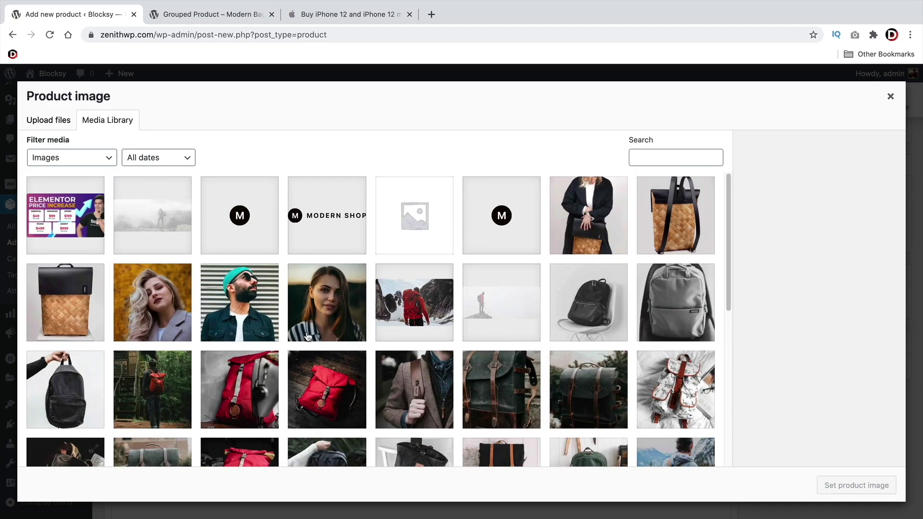
left_click(244, 295)
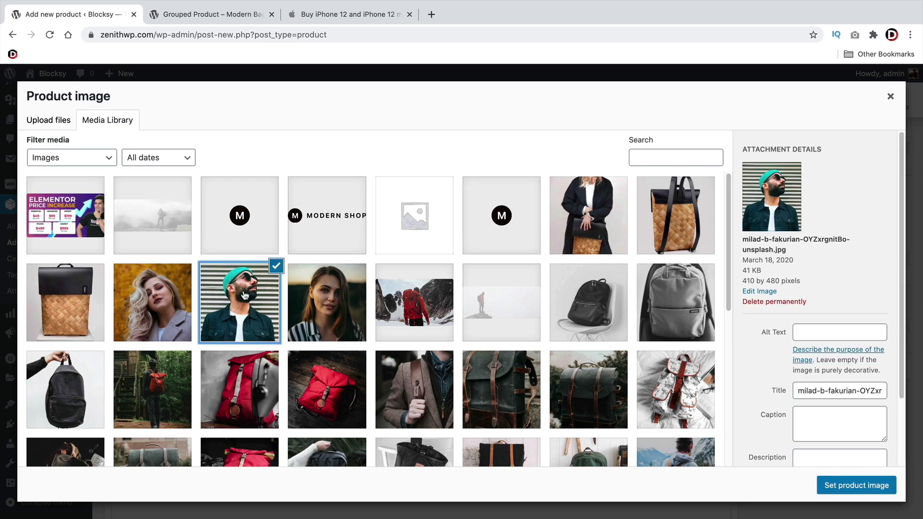
left_click(855, 485)
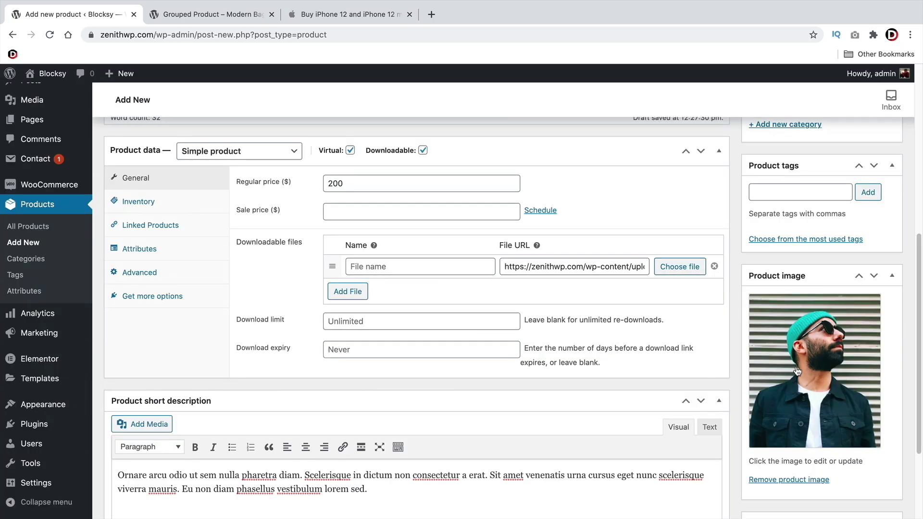
scroll(798, 370, "down", 2)
Create and assign a new 'eBook' product category, then publish eBook Fake Guru
scroll(792, 355, "up", 5)
left_click(790, 332)
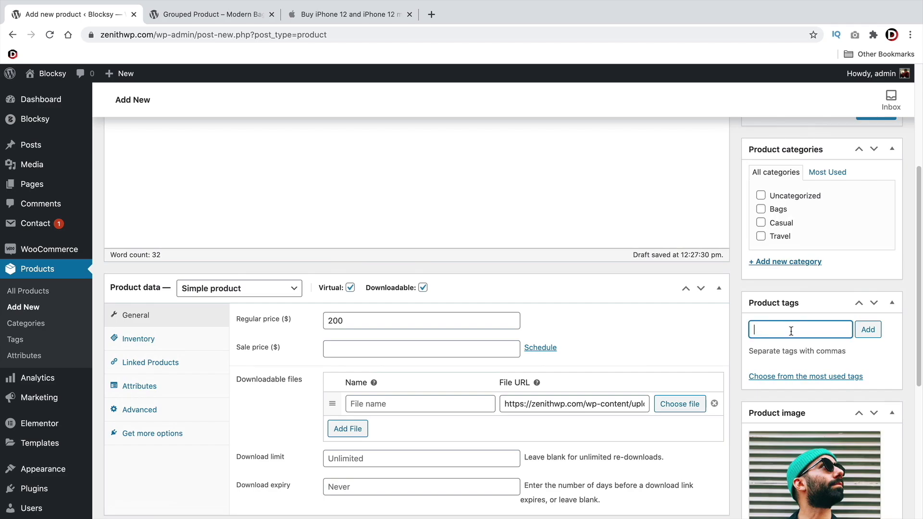
scroll(791, 332, "up", 3)
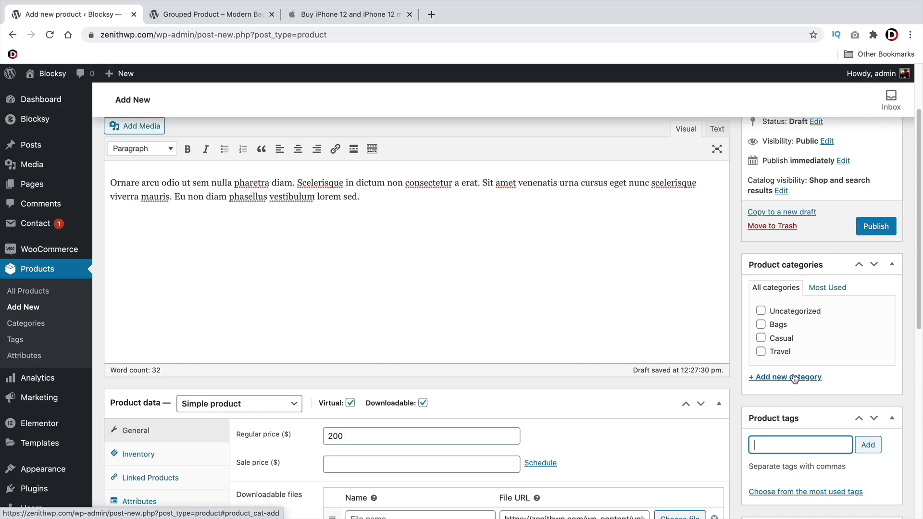
scroll(794, 379, "up", 2)
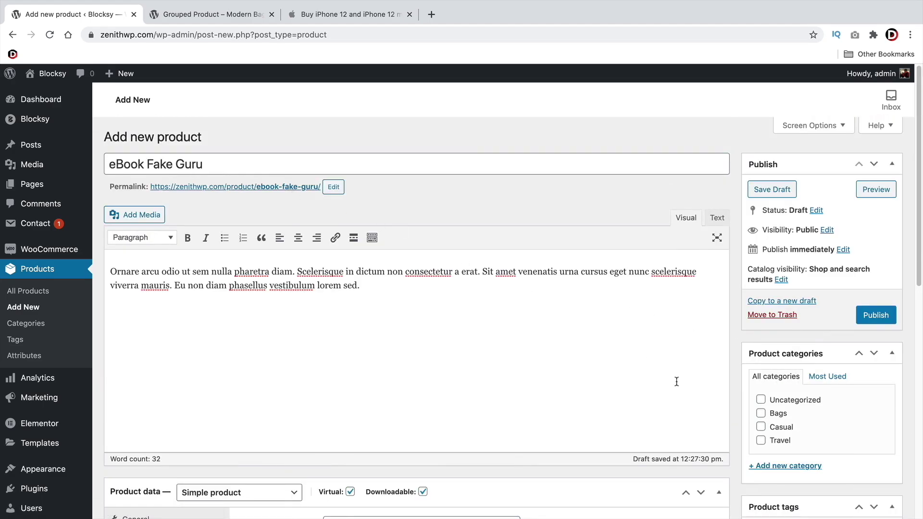
left_click(797, 466)
type("eBook")
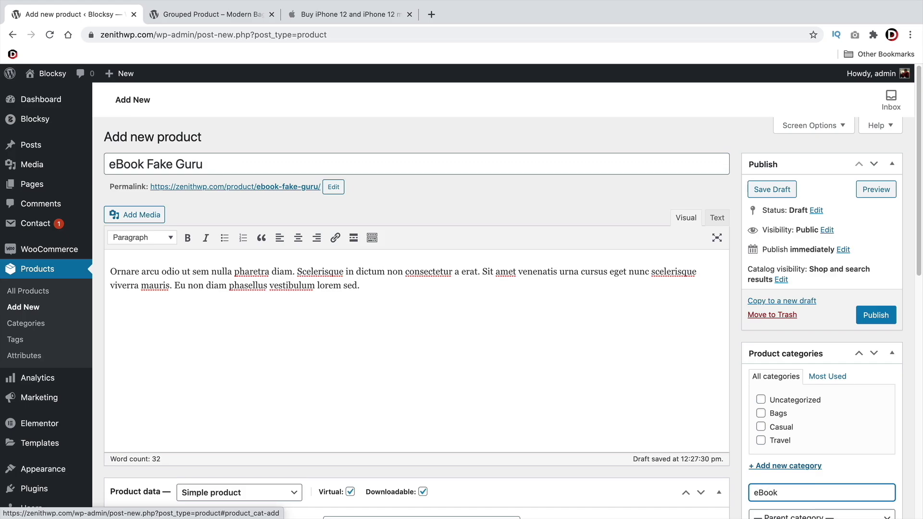
scroll(817, 432, "down", 3)
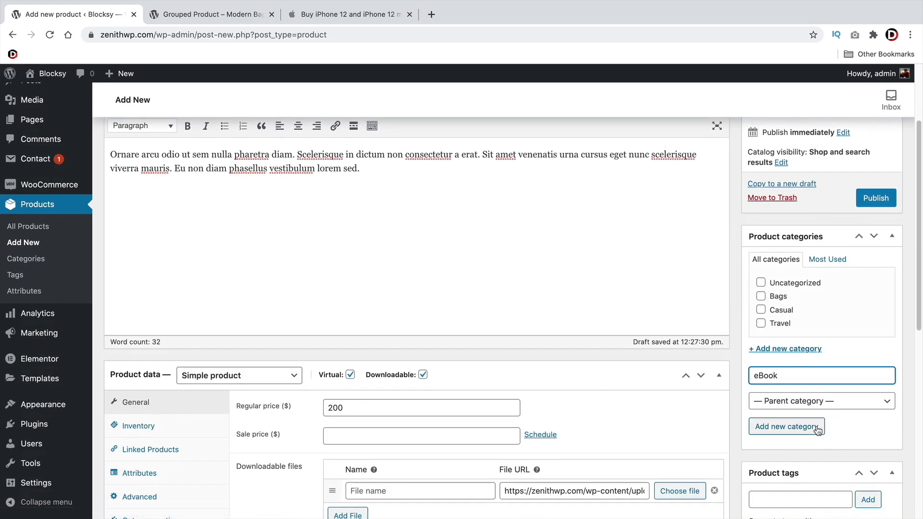
left_click(820, 434)
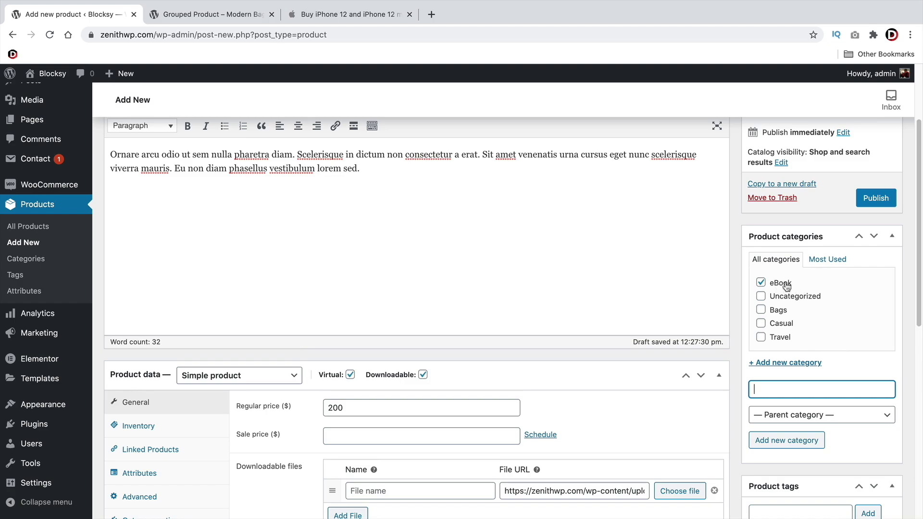
scroll(746, 354, "up", 3)
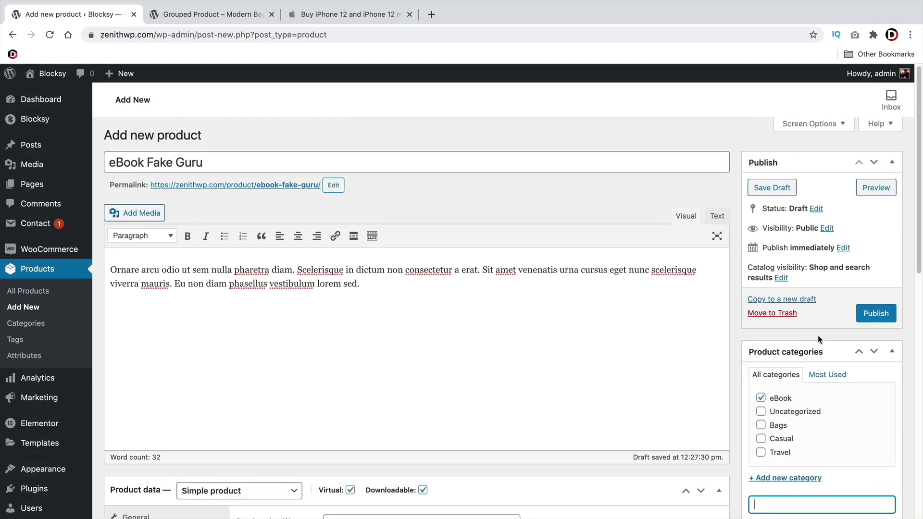
left_click(882, 317)
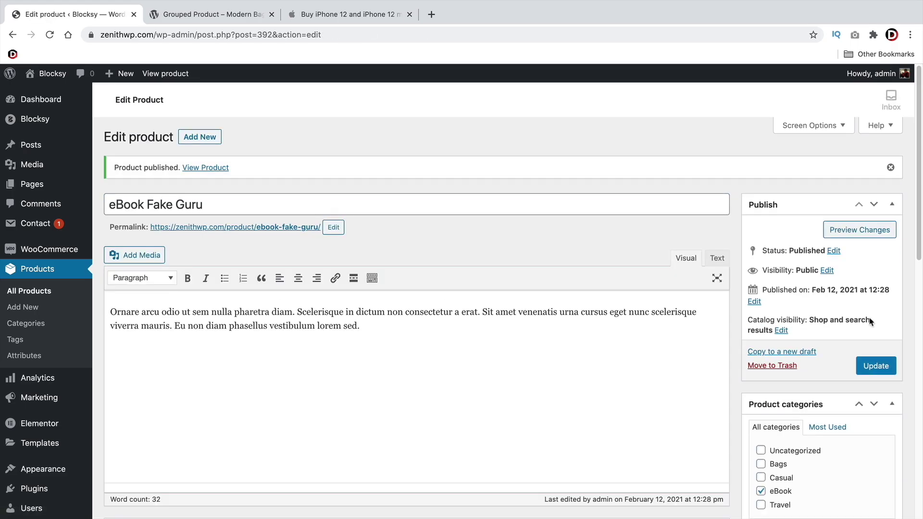
View the live eBook Fake Guru page and review its $200.00 price and eBook category
left_click(165, 74)
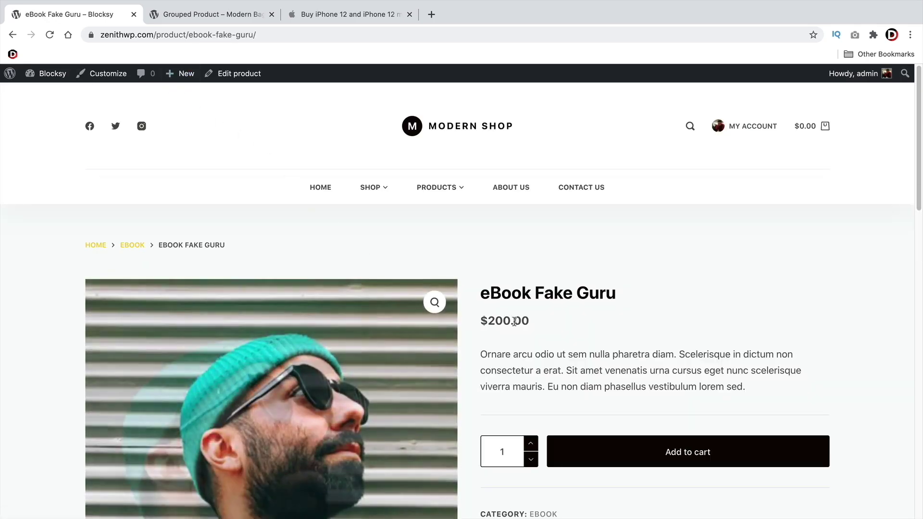
scroll(527, 193, "down", 3)
left_click_drag(494, 174, 613, 174)
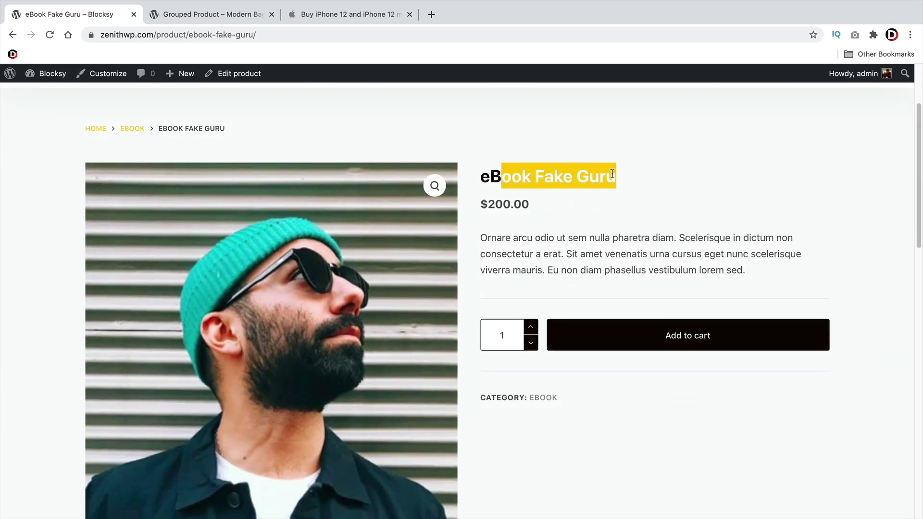
left_click(611, 174)
left_click_drag(481, 237, 626, 270)
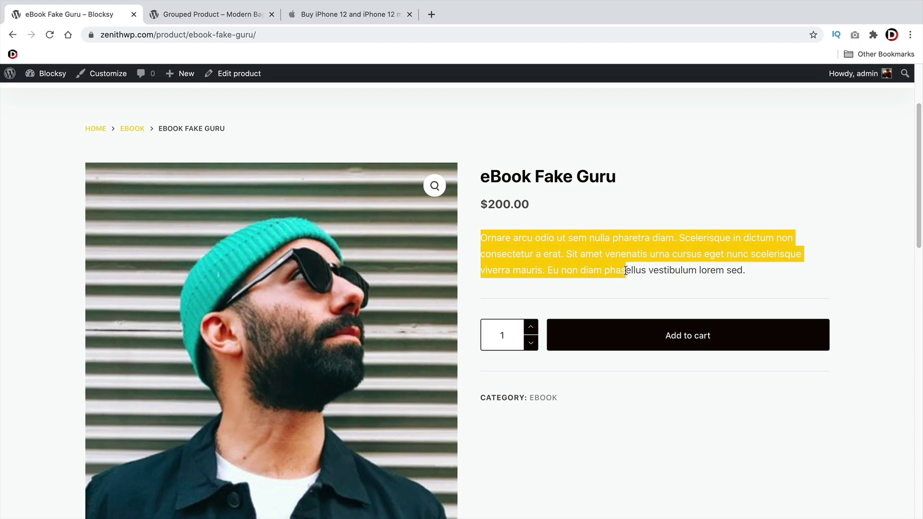
scroll(325, 249, "down", 2)
scroll(542, 367, "down", 3)
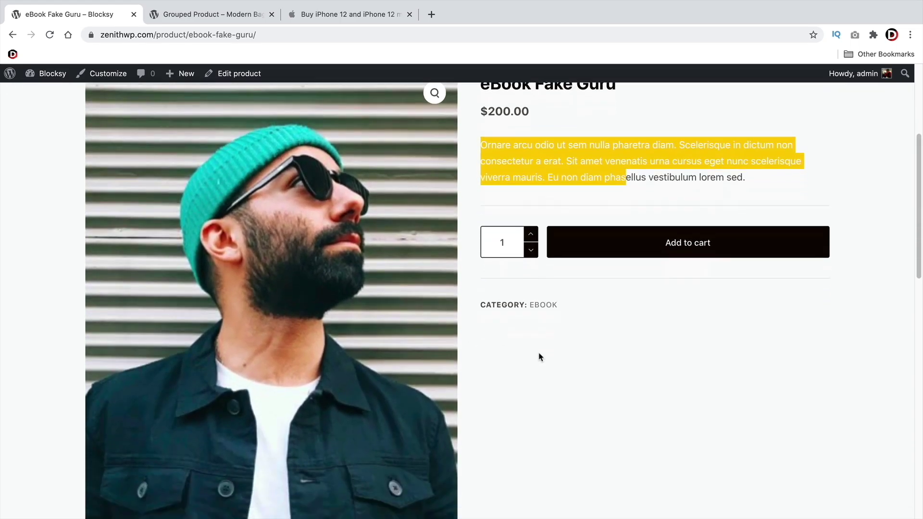
scroll(537, 350, "up", 1)
scroll(538, 274, "up", 3)
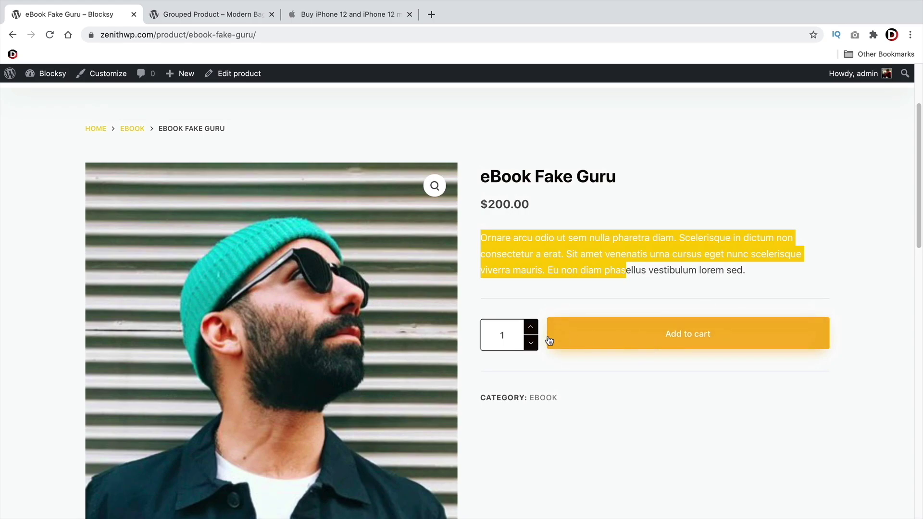
scroll(529, 345, "down", 8)
scroll(519, 351, "up", 8)
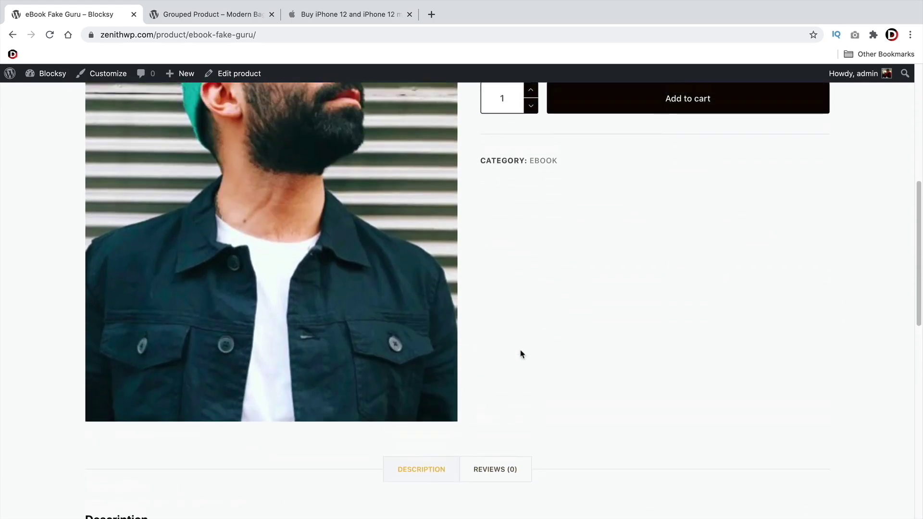
left_click_drag(480, 294, 625, 326)
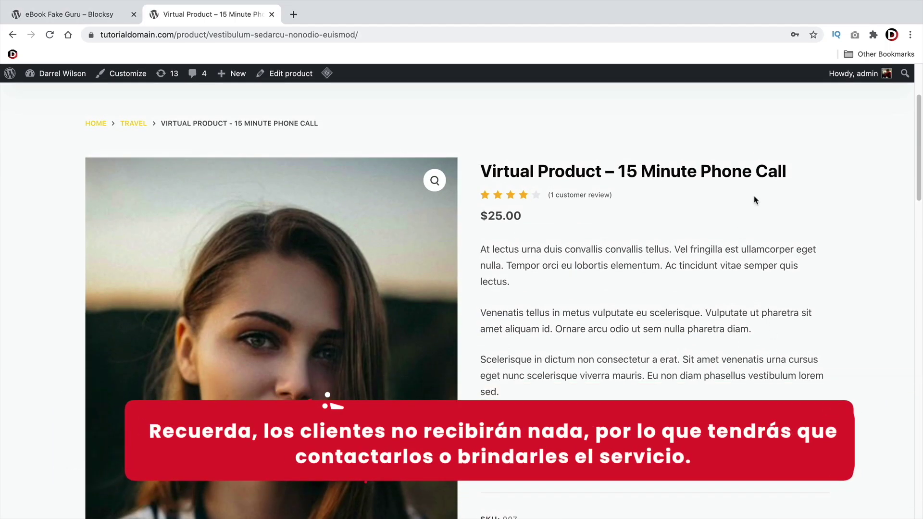
Select the title on the 'Virtual Product – 15 Minute Phone Call' reference page ($25.00, SKU 007)
left_click_drag(789, 172, 496, 164)
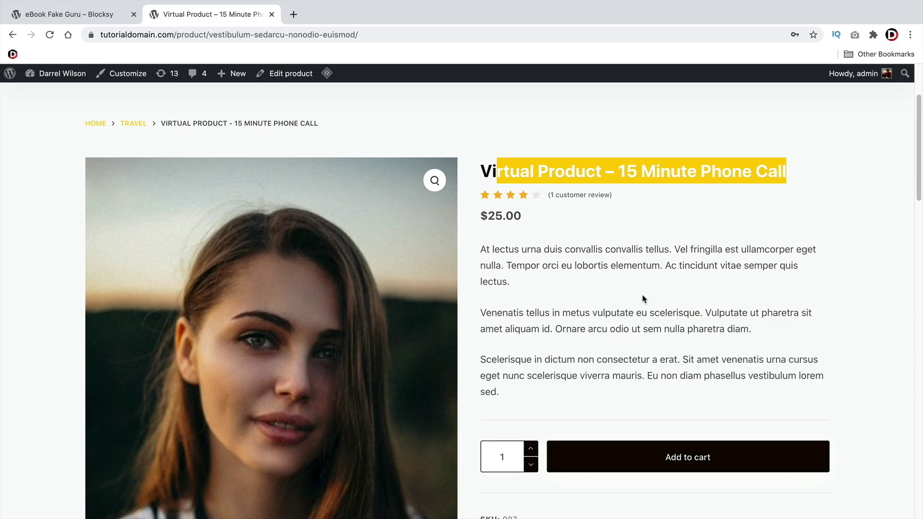
scroll(644, 299, "down", 2)
left_click(600, 227)
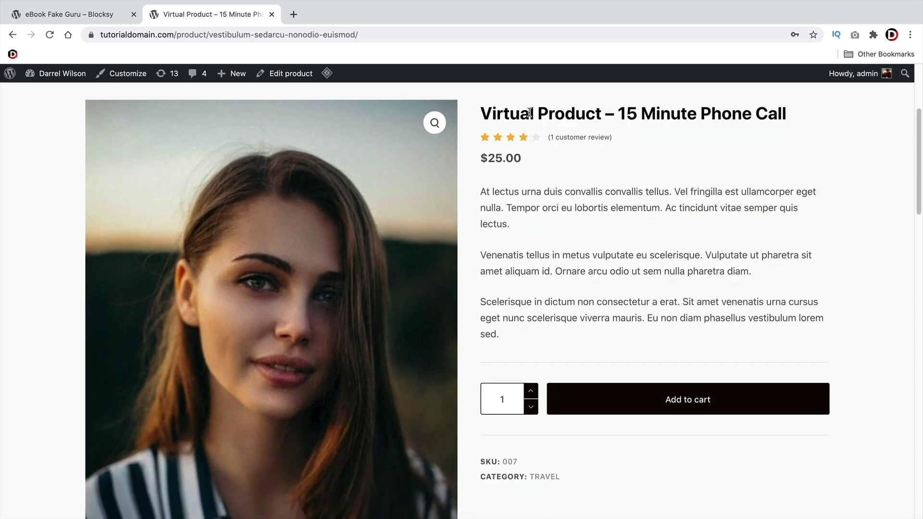
left_click_drag(529, 113, 783, 114)
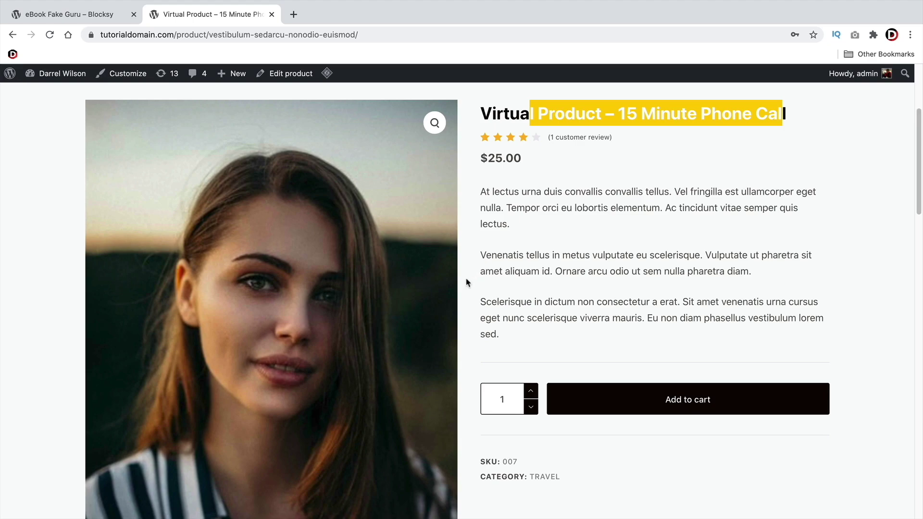
scroll(465, 283, "down", 1)
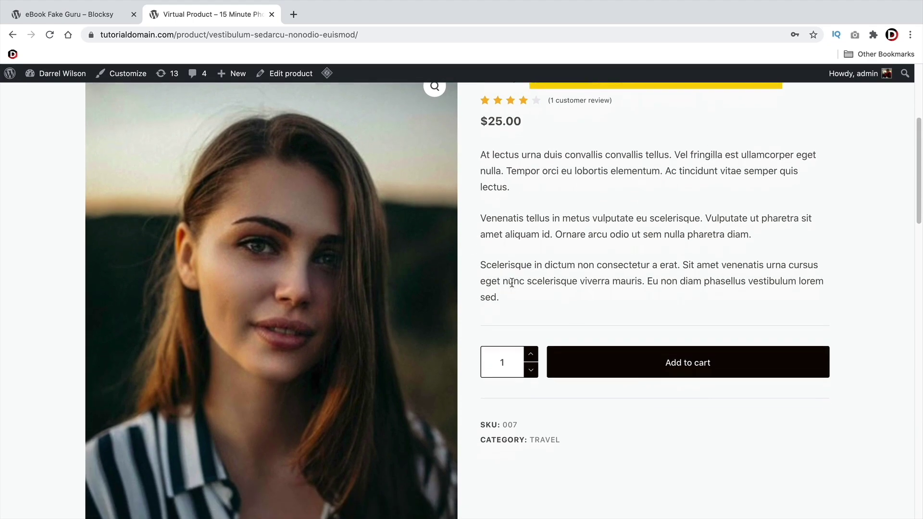
scroll(475, 280, "up", 5)
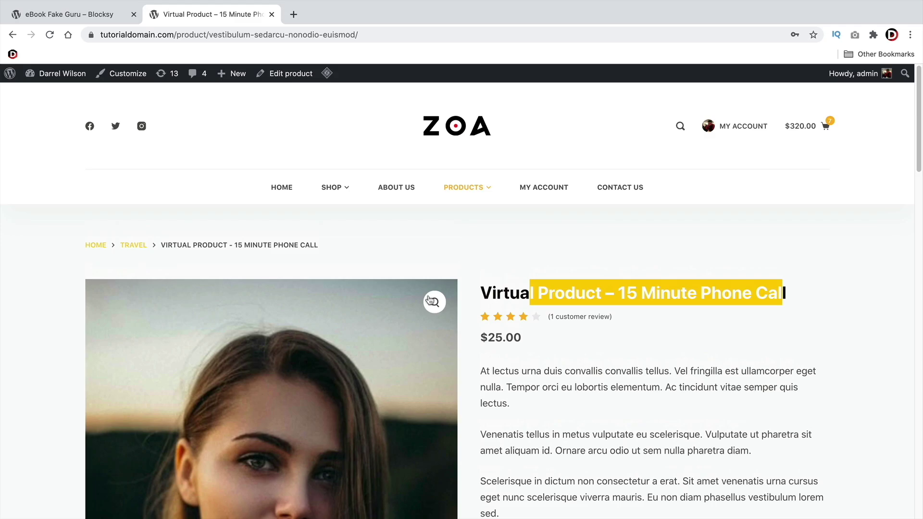
Start a new product titled '15 Minute Phone Call'
left_click(91, 16)
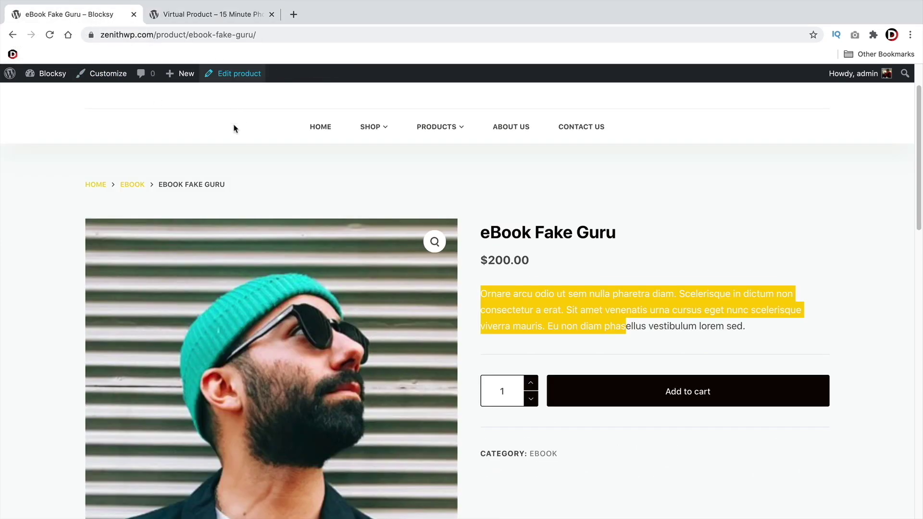
mouse_move(186, 73)
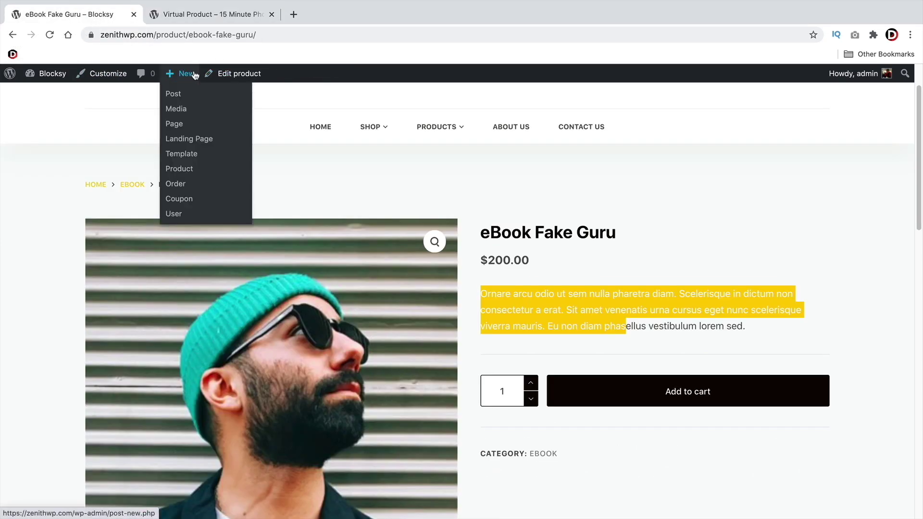
left_click(180, 174)
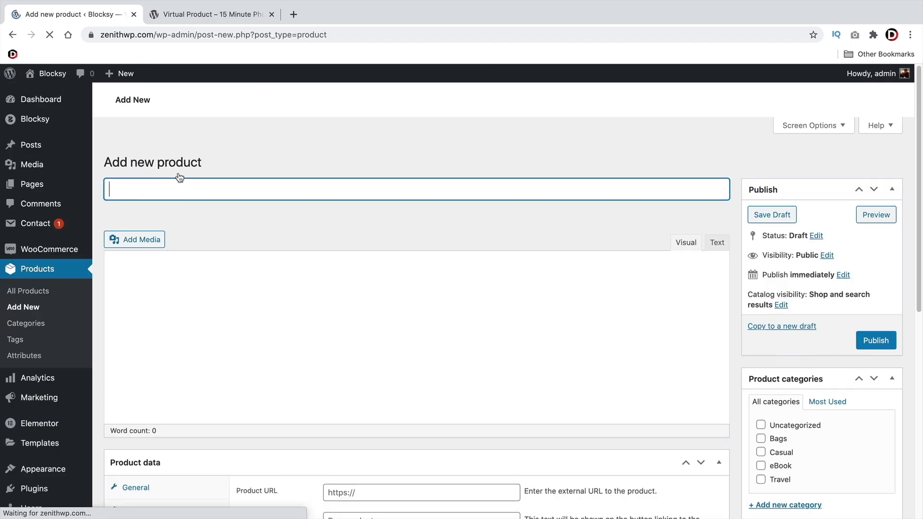
type("1")
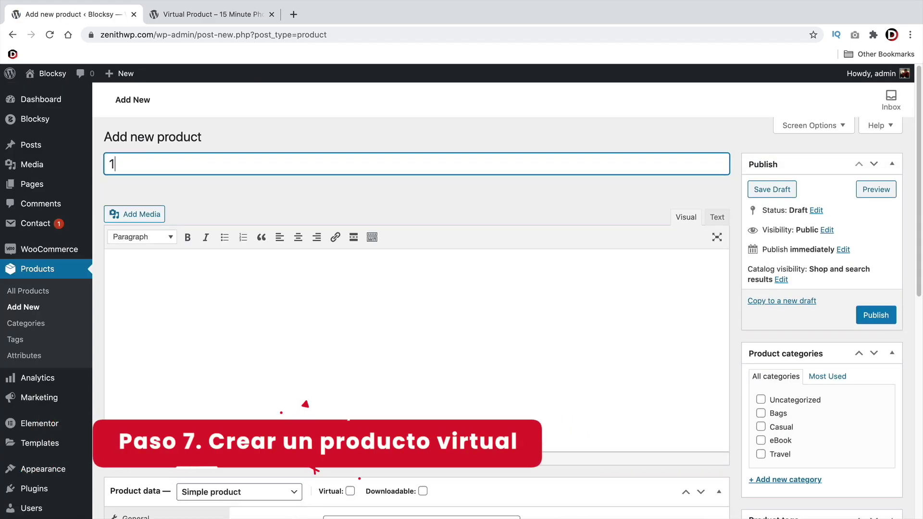
type("5 Minute Phone Call")
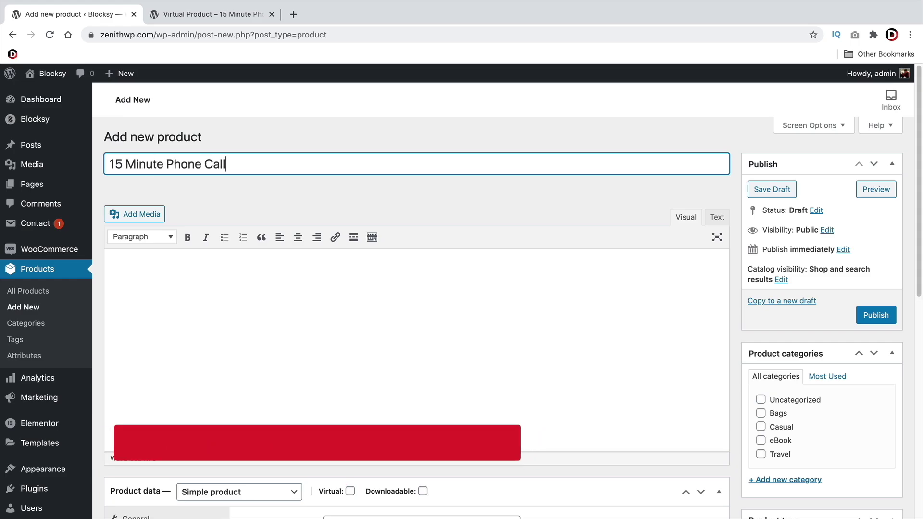
key("Tab")
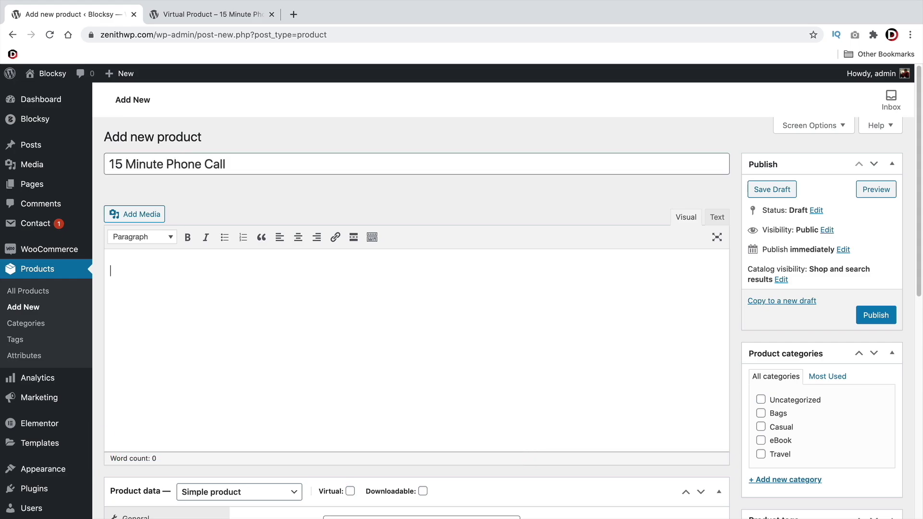
Mark the product as Virtual with a regular price of 200, then return to the reference page
scroll(245, 285, "down", 3)
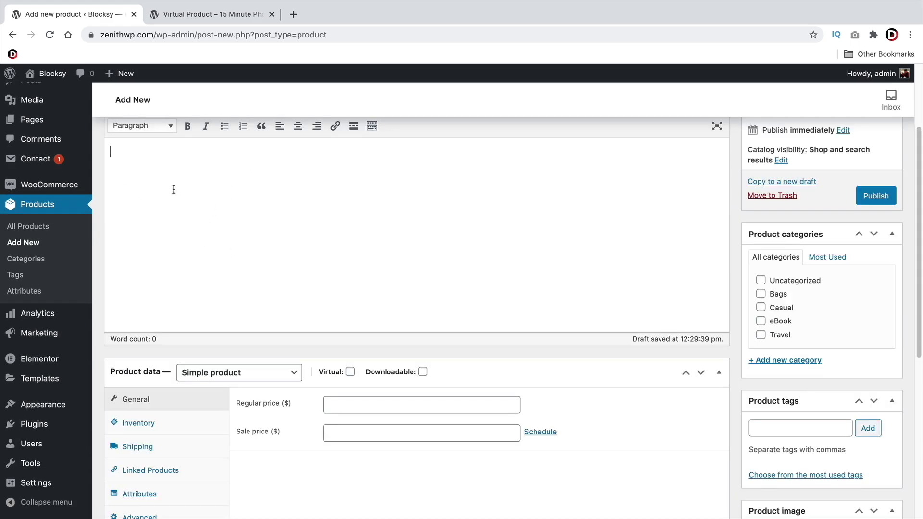
scroll(216, 245, "down", 1)
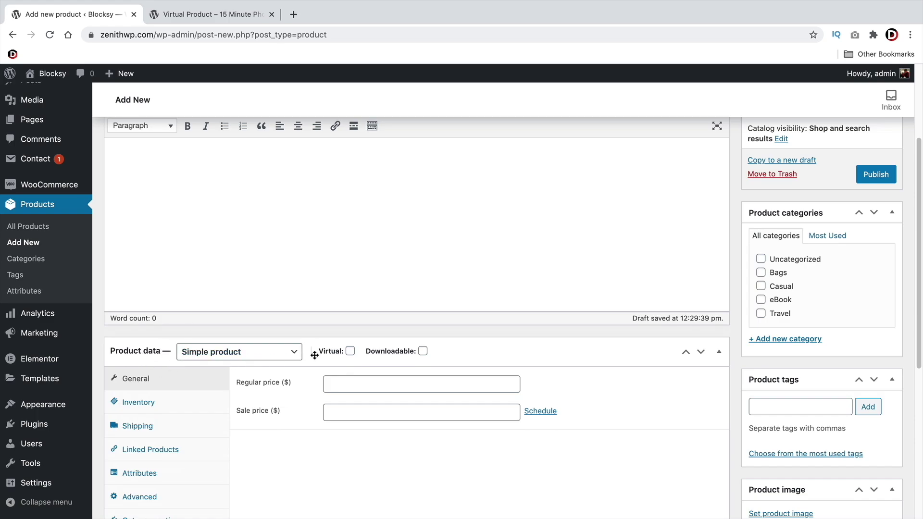
left_click(350, 351)
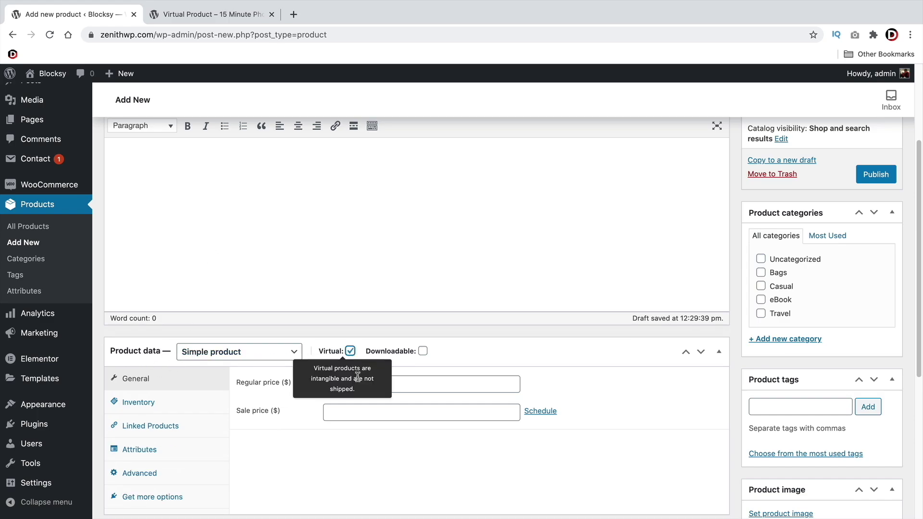
left_click(422, 351)
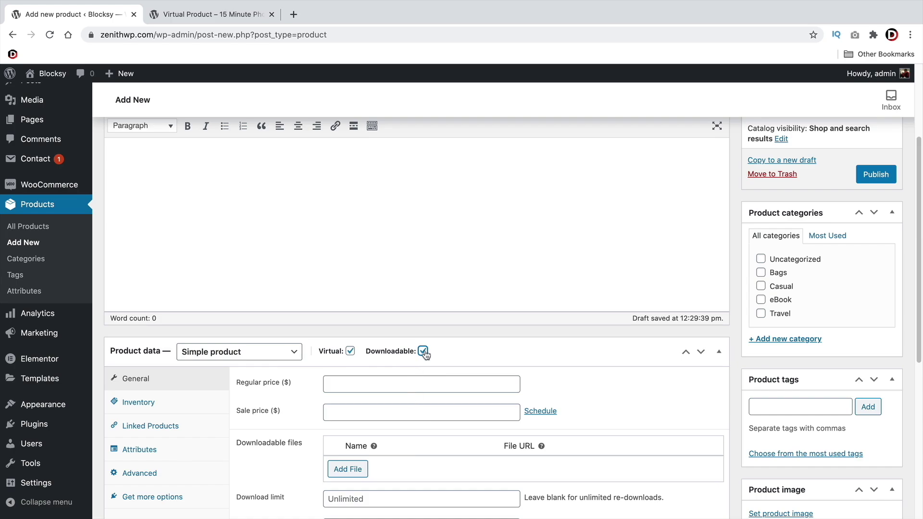
left_click(422, 352)
left_click(383, 384)
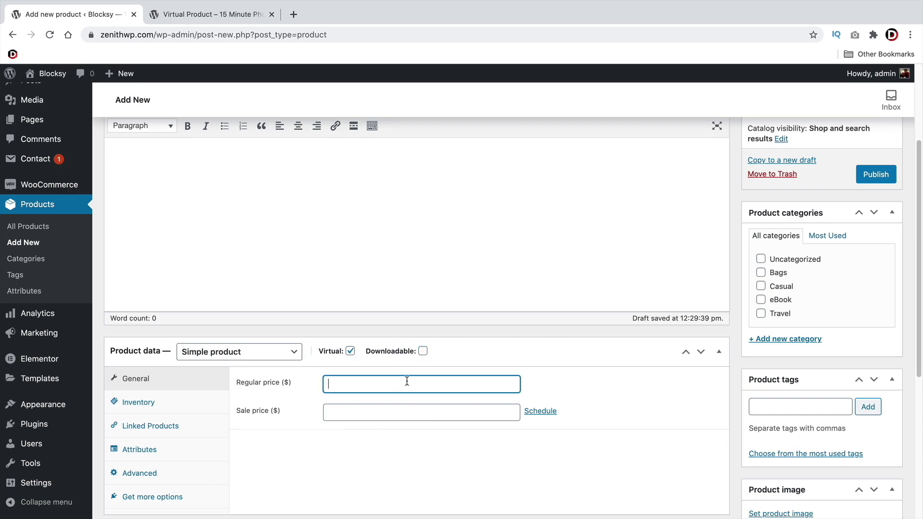
scroll(412, 385, "down", 3)
scroll(413, 385, "up", 1)
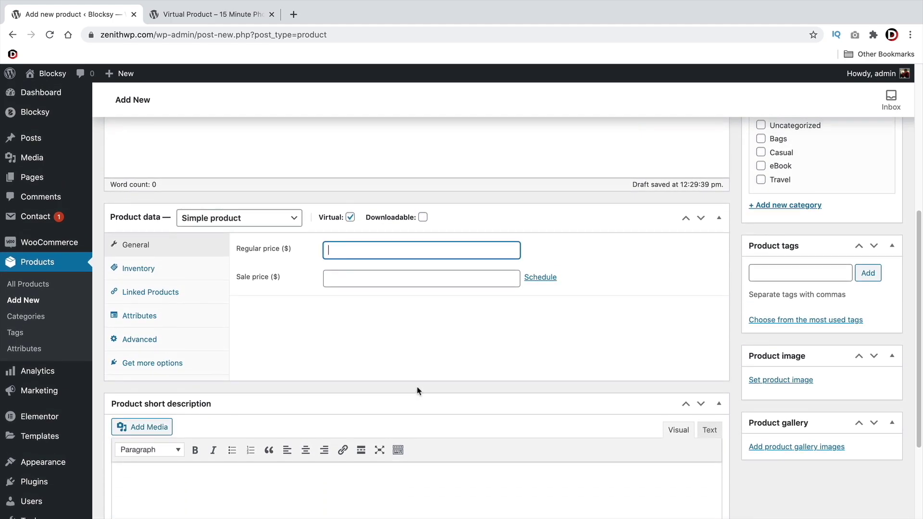
type("200")
key("Tab")
key("Tab")
scroll(423, 392, "up", 6)
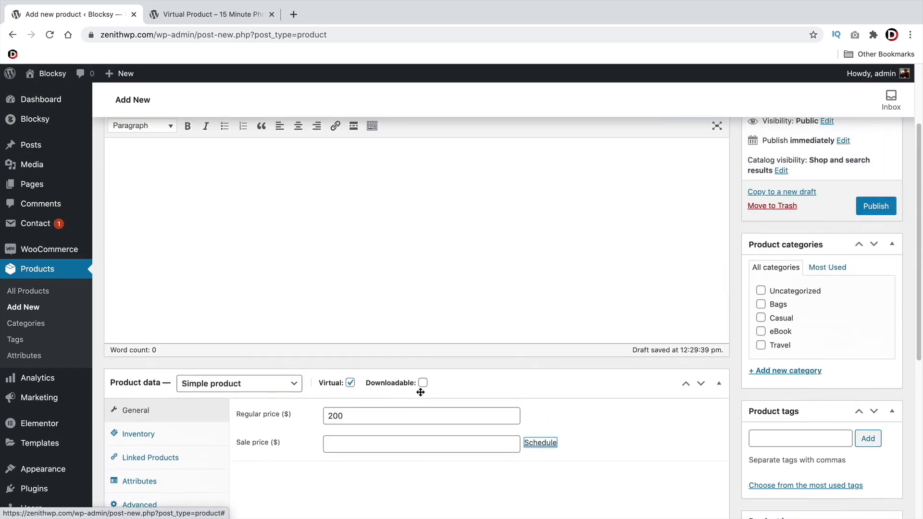
scroll(294, 276, "down", 8)
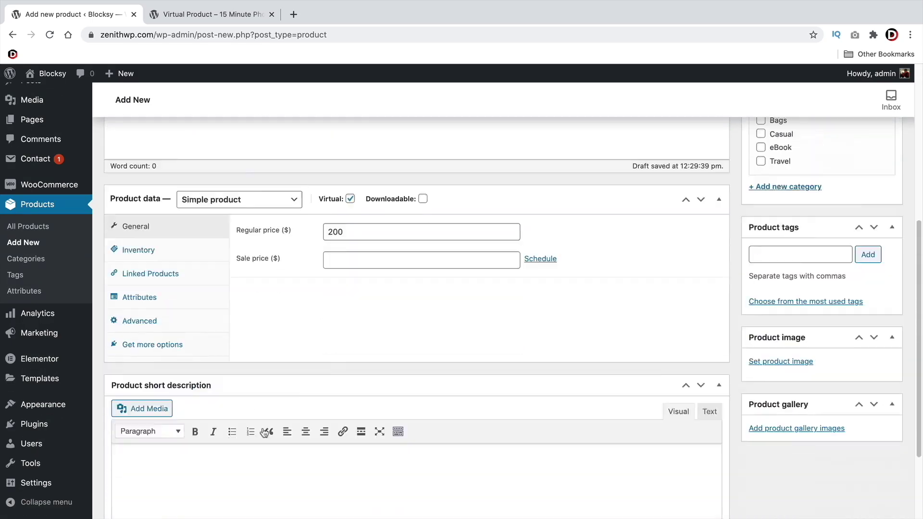
left_click(211, 14)
Copy the 'At lectus urna duis convallis…' paragraph into the product's Short description
scroll(583, 282, "down", 3)
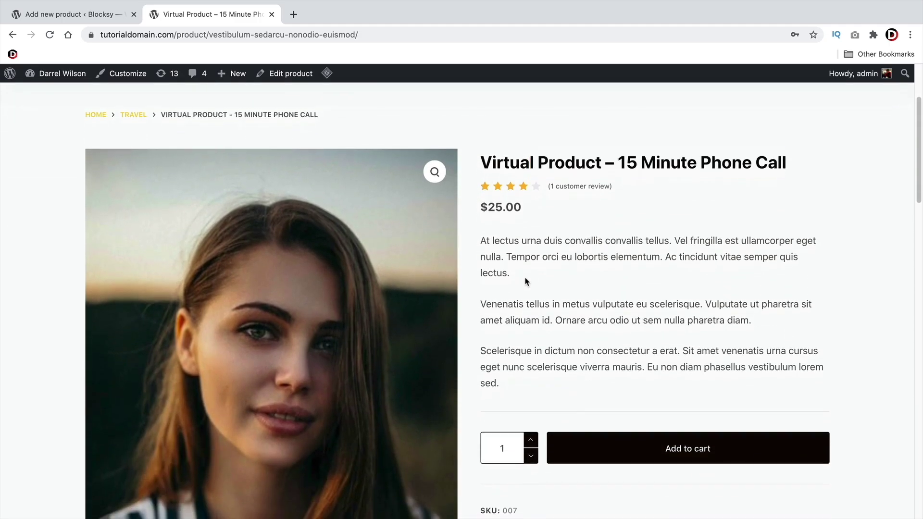
left_click_drag(510, 274, 479, 243)
right_click(495, 247)
left_click(514, 269)
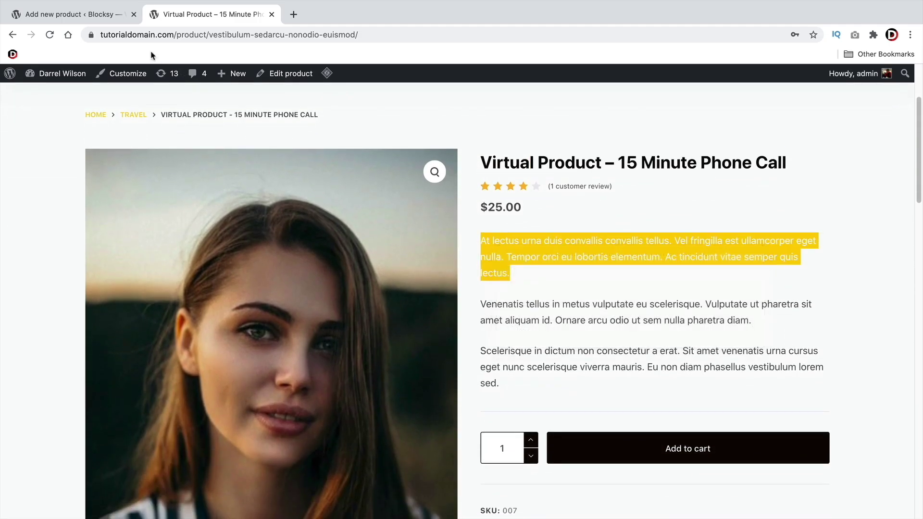
left_click(72, 14)
right_click(142, 372)
left_click(126, 361)
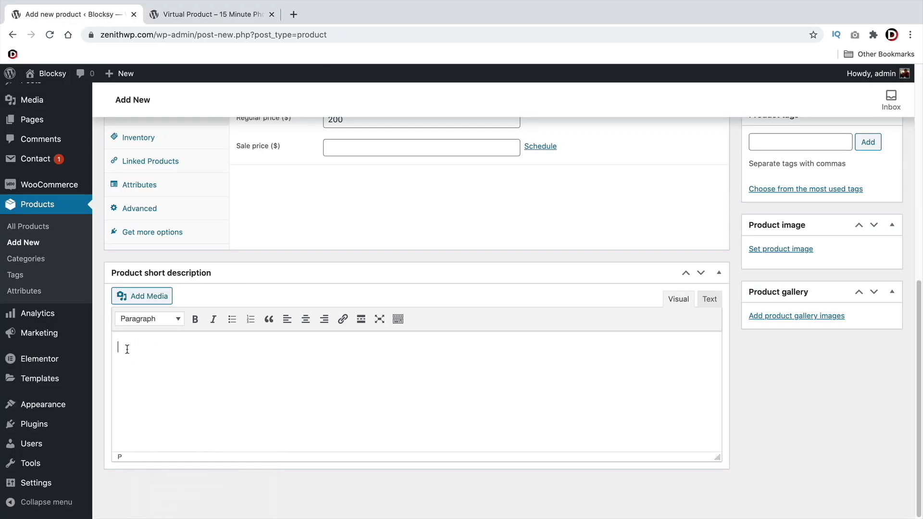
right_click(128, 348)
left_click(153, 421)
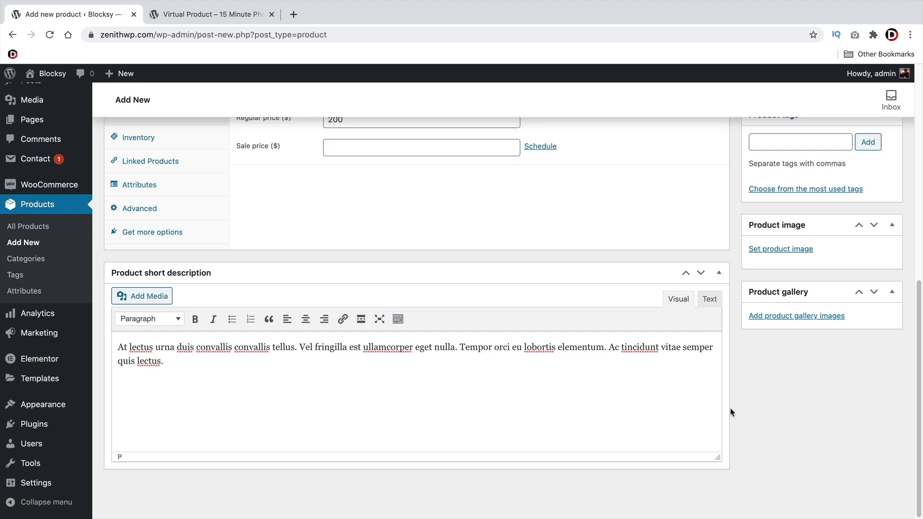
Set the woman's portrait from the Media Library as the product image, then publish the product
scroll(746, 407, "up", 5)
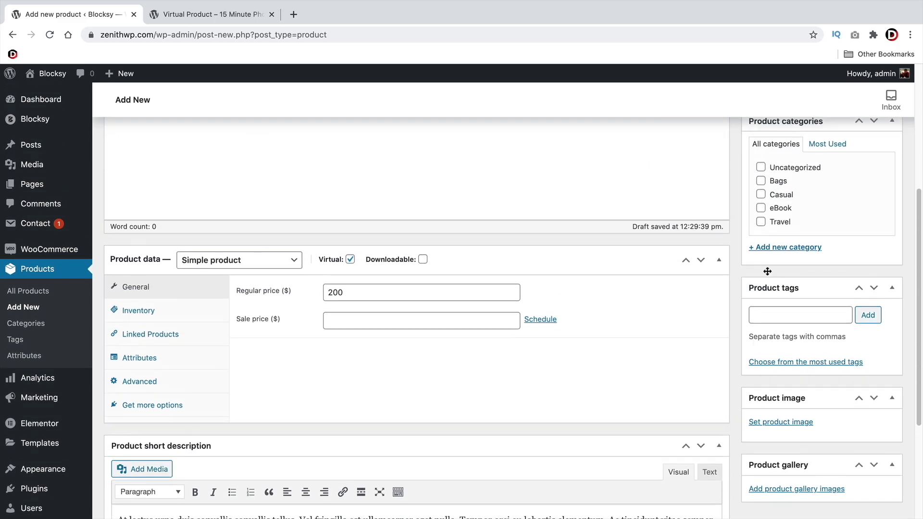
scroll(735, 337, "down", 3)
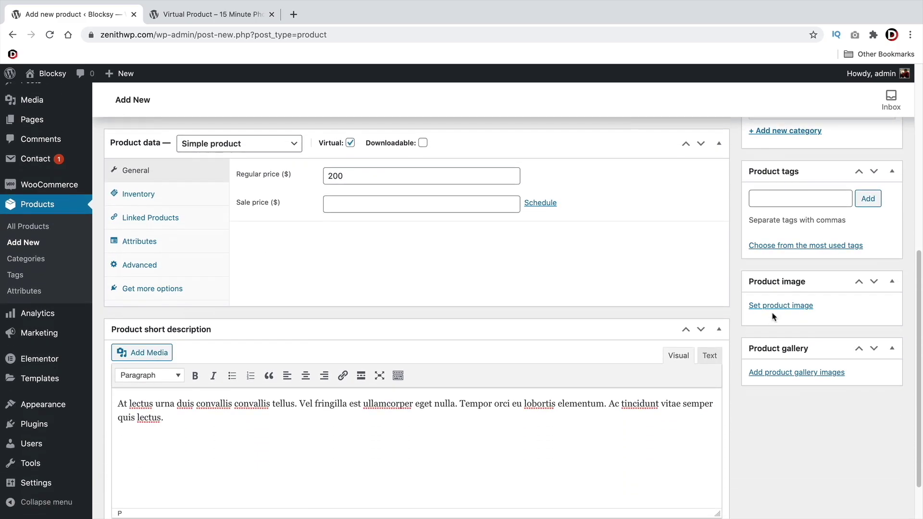
left_click(779, 311)
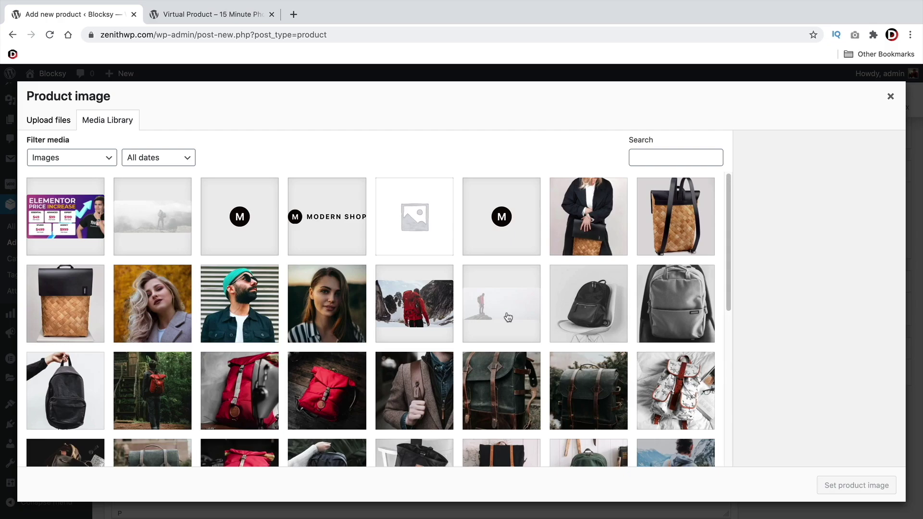
left_click(332, 307)
left_click(858, 486)
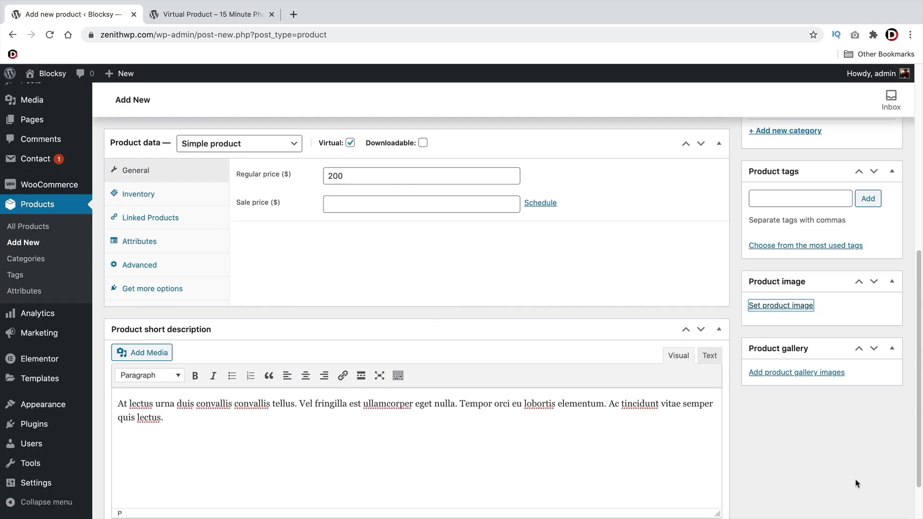
scroll(734, 420, "up", 10)
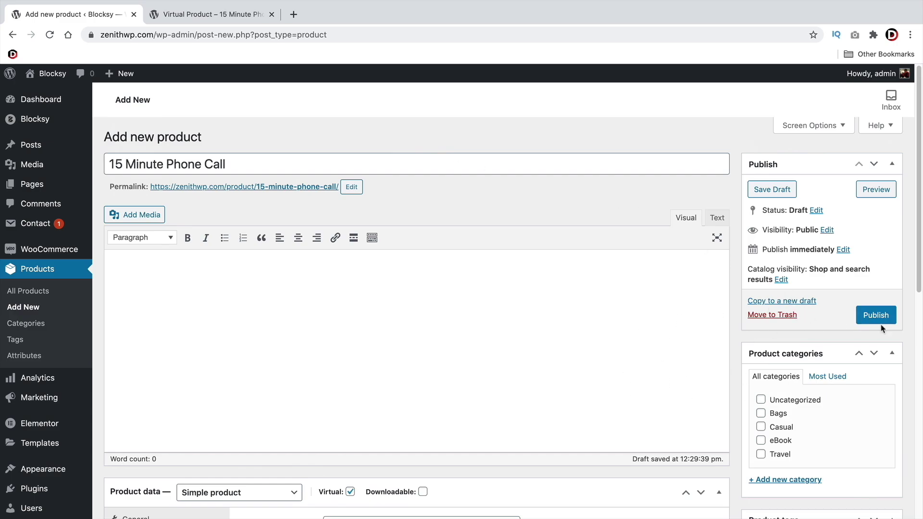
left_click(883, 318)
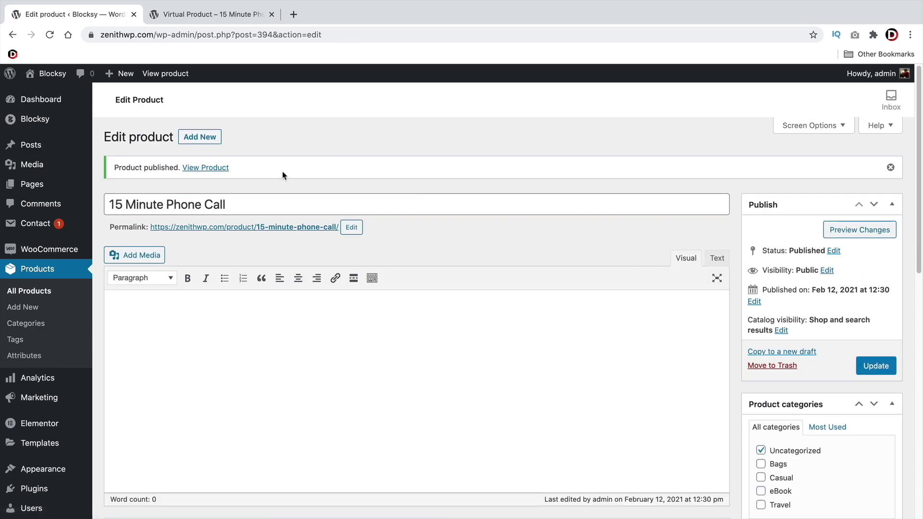
View the live 15 Minute Phone Call page and check its title, $200.00 price and short description
left_click(203, 169)
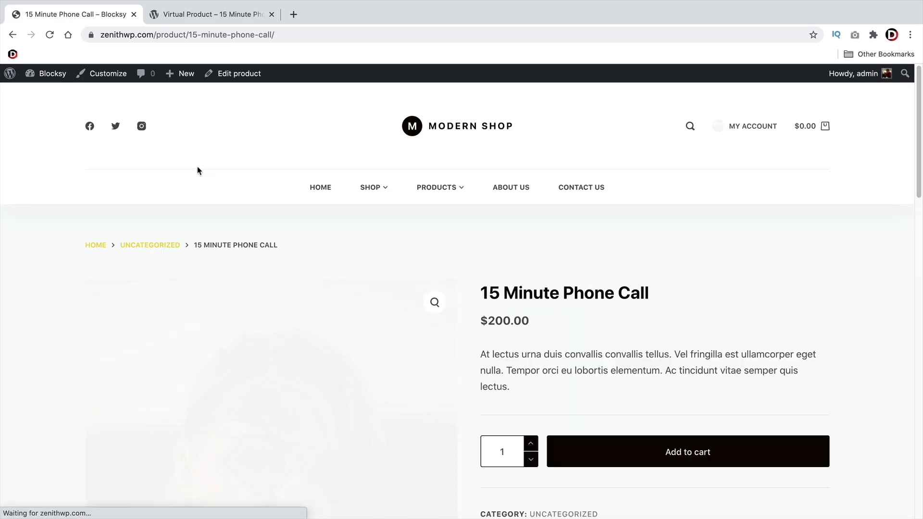
scroll(495, 241, "down", 3)
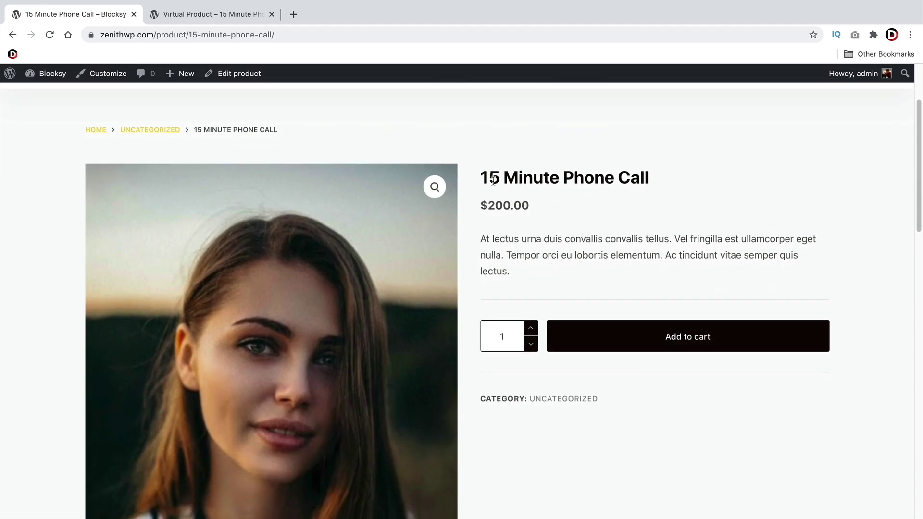
left_click_drag(492, 181, 642, 191)
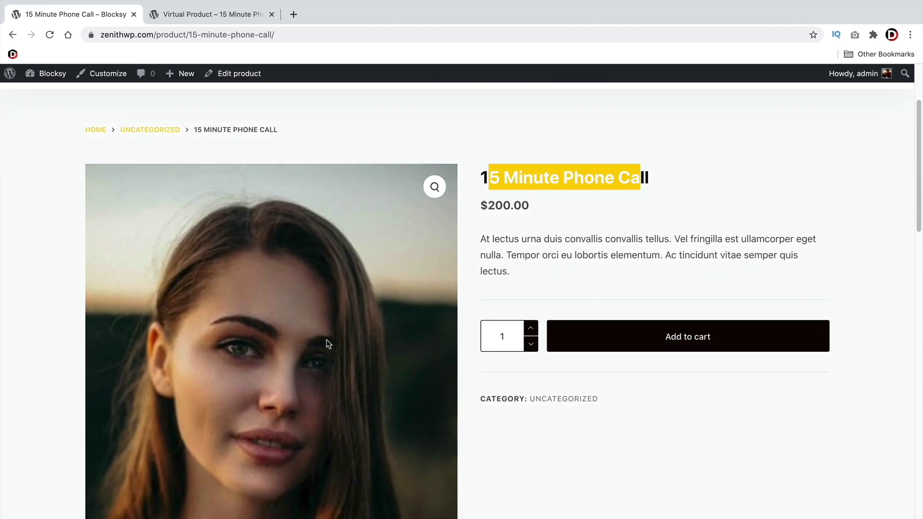
left_click_drag(554, 274, 484, 236)
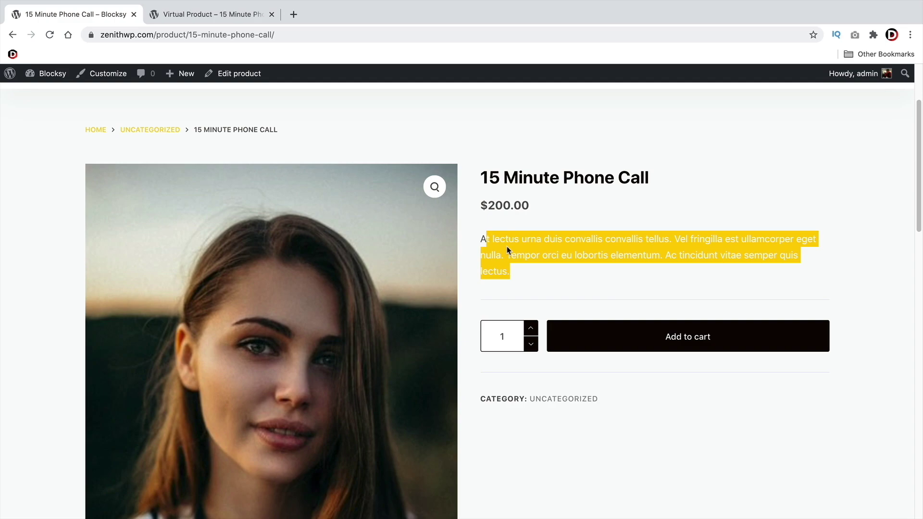
left_click(542, 251)
scroll(521, 243, "down", 5)
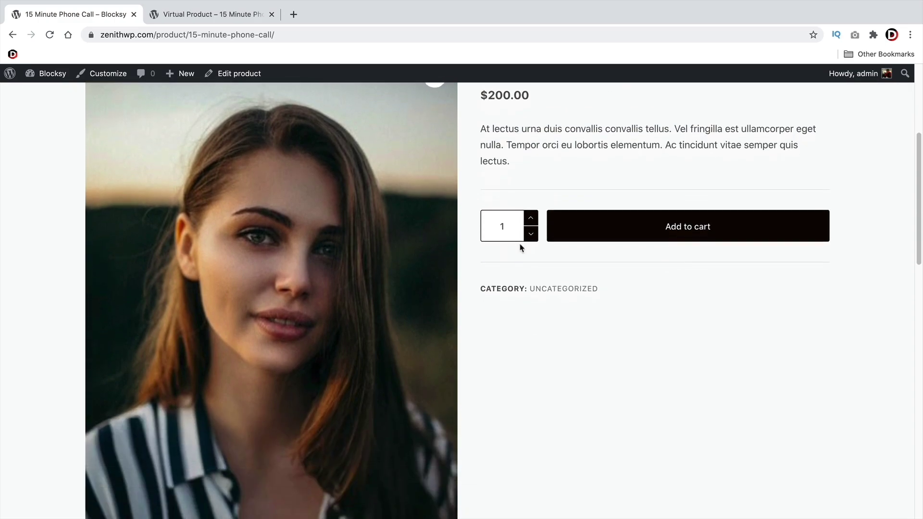
scroll(521, 248, "up", 5)
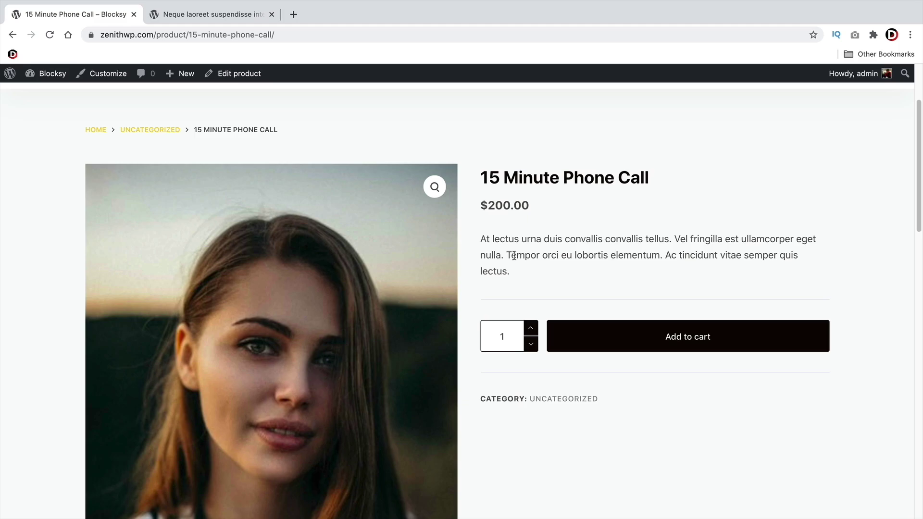
Review the 'Neque laoreet' example product, follow its 'Buy On CreativeThemes' link, and go back
key("ctrl+Tab")
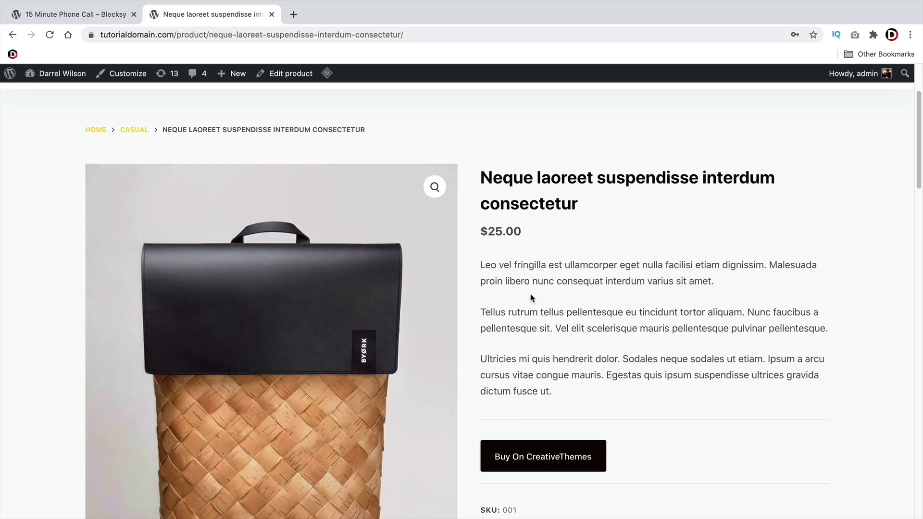
scroll(580, 294, "down", 2)
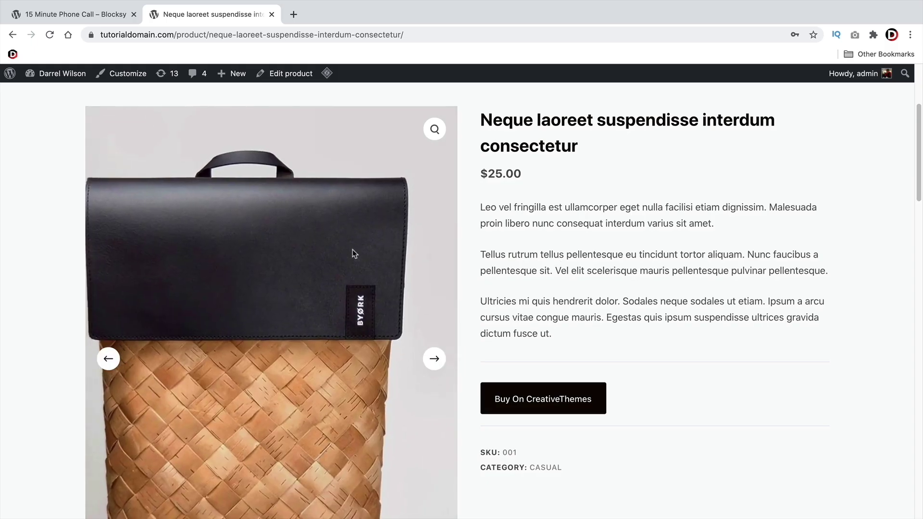
left_click_drag(579, 147, 476, 115)
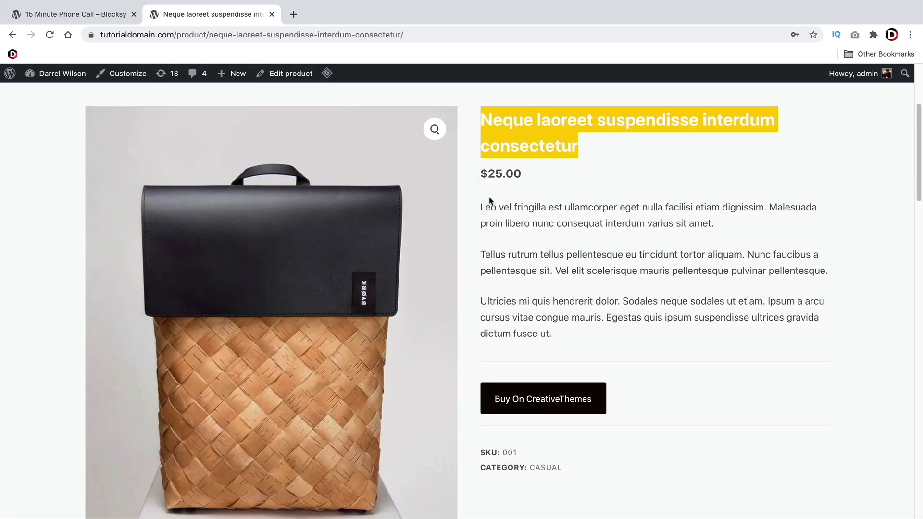
left_click_drag(490, 201, 620, 334)
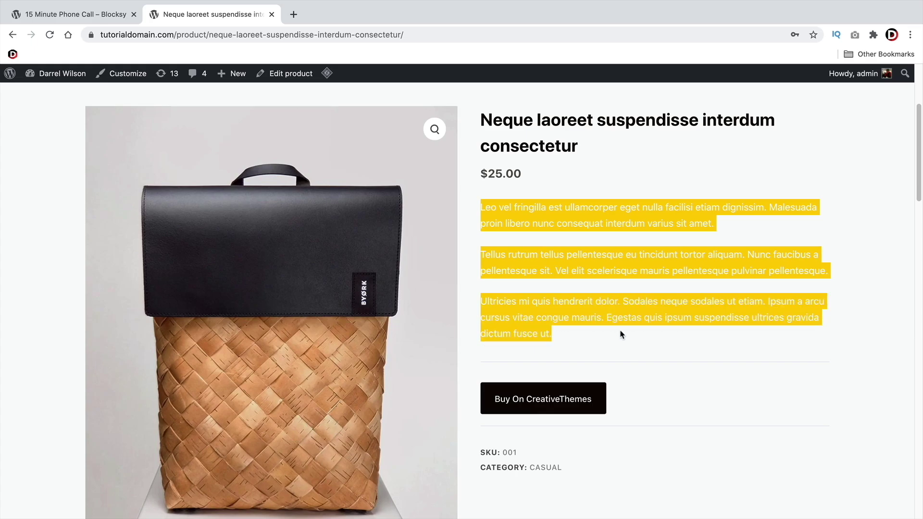
left_click(528, 396)
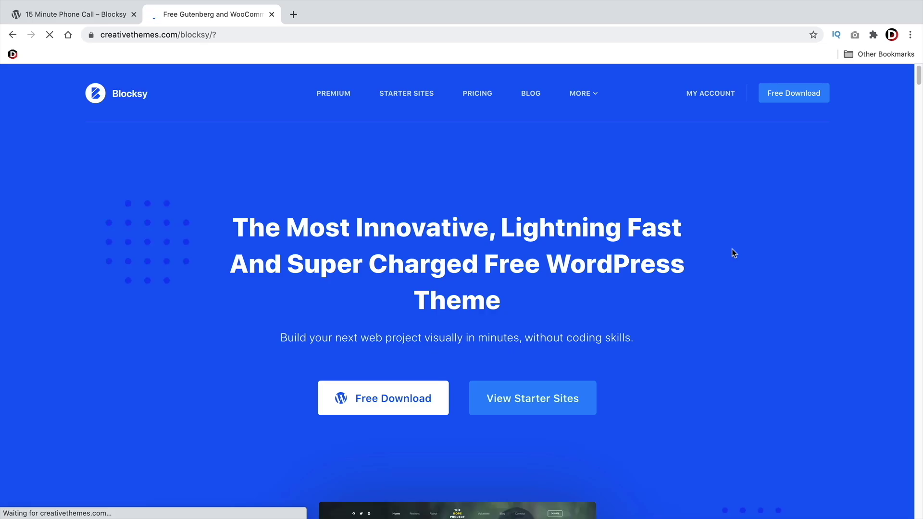
left_click(13, 36)
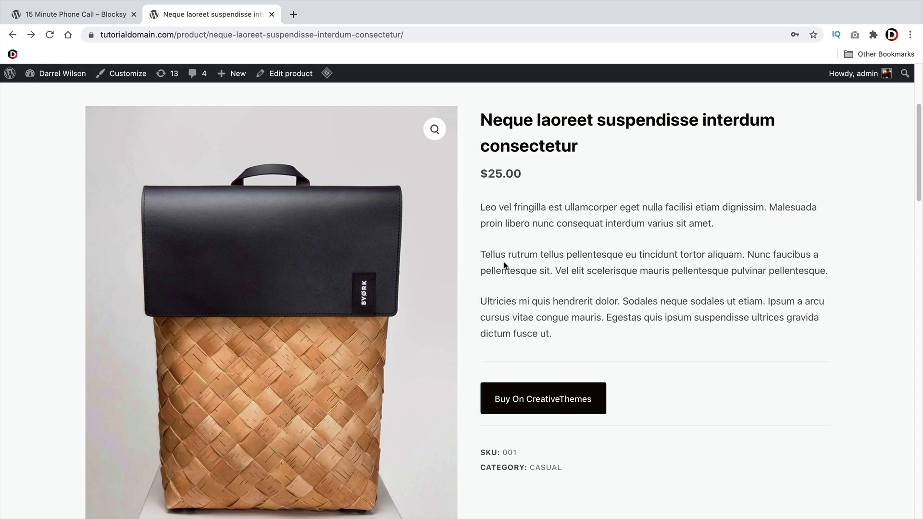
Create a new product draft named 'Blocksy Theme' from the admin bar's New menu
left_click(88, 15)
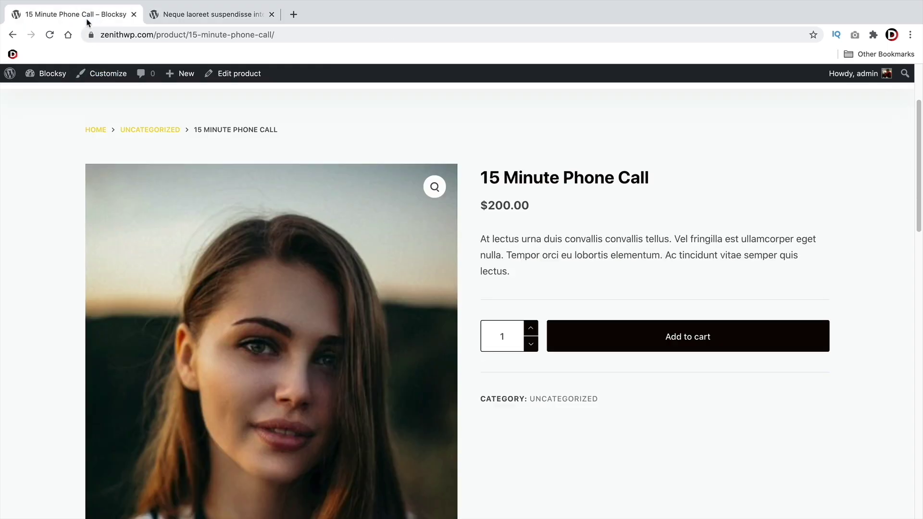
mouse_move(174, 72)
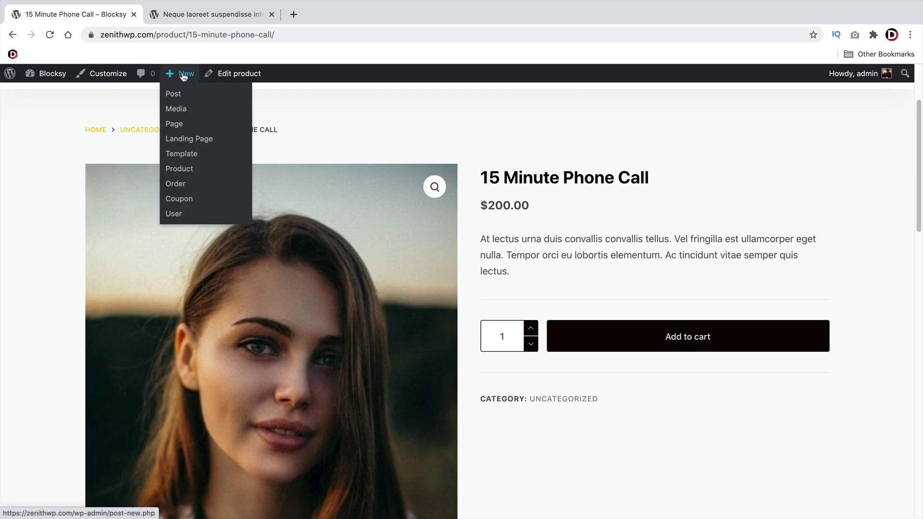
left_click(183, 172)
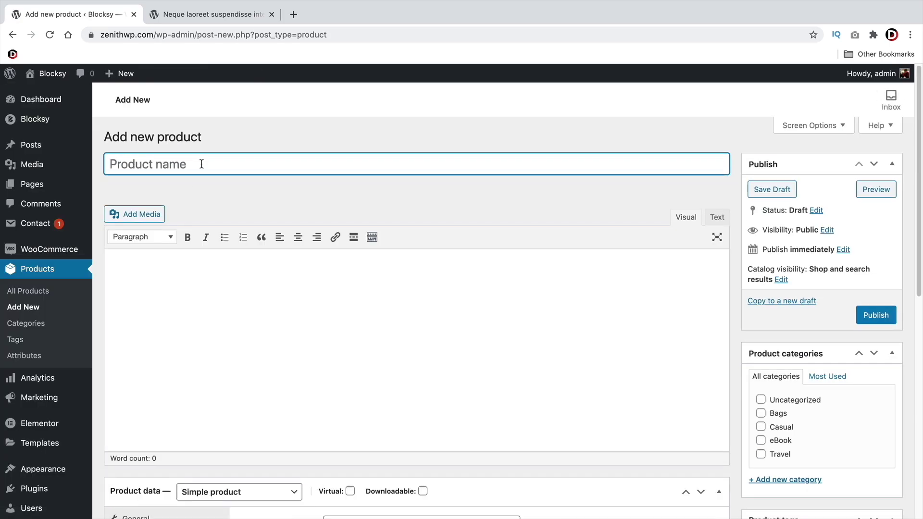
type("Blocksy")
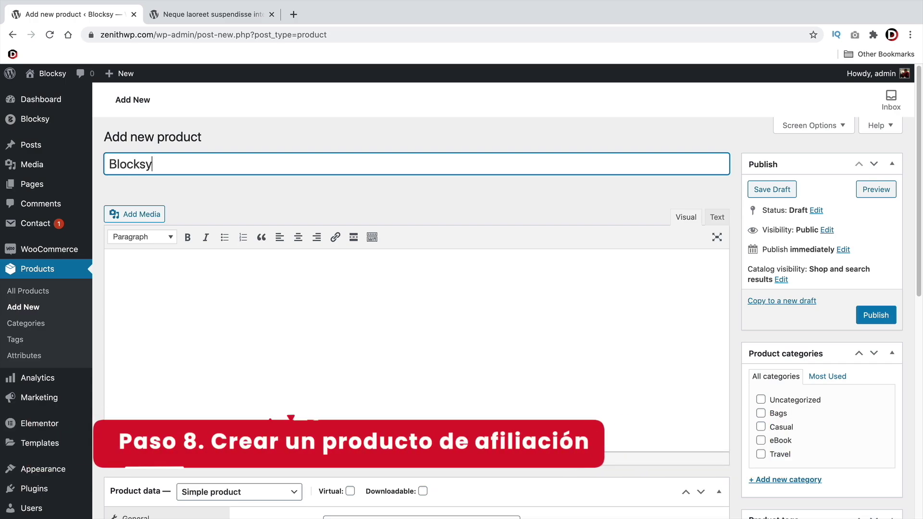
type(" Theme")
left_click(307, 389)
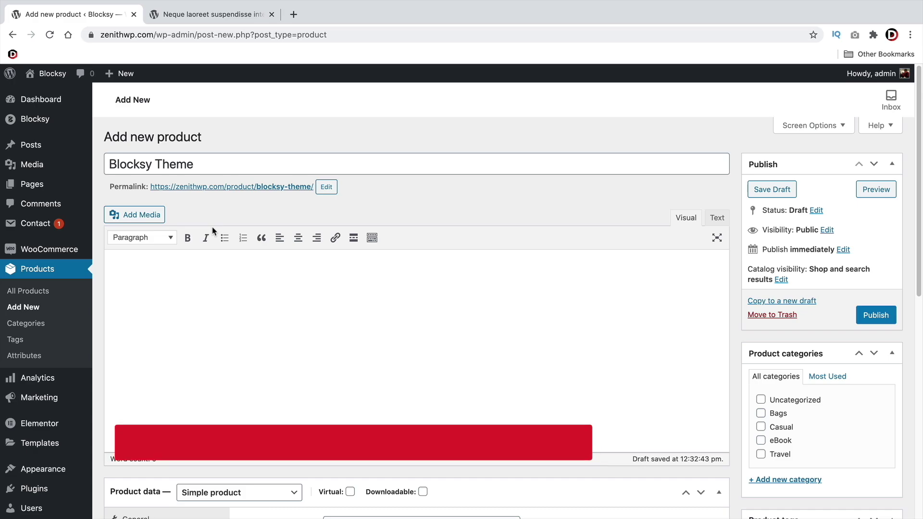
scroll(213, 227, "down", 2)
scroll(213, 227, "down", 2)
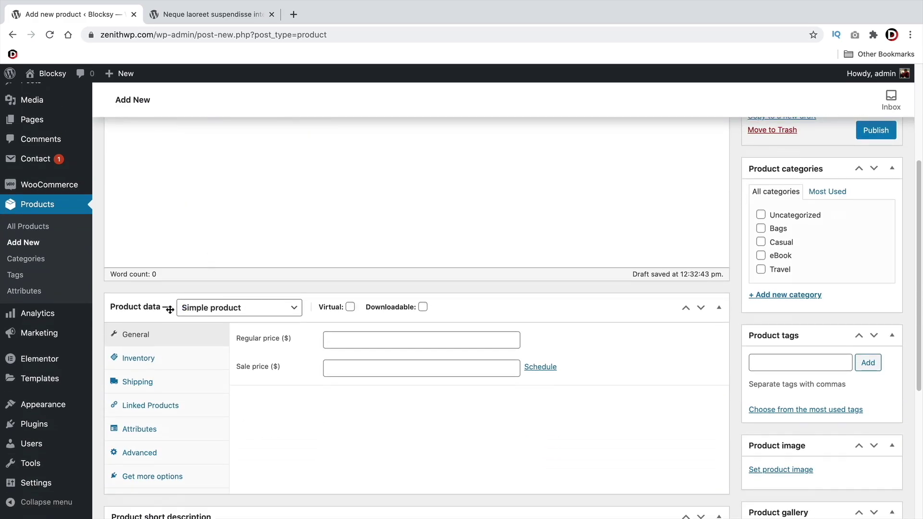
left_click(206, 310)
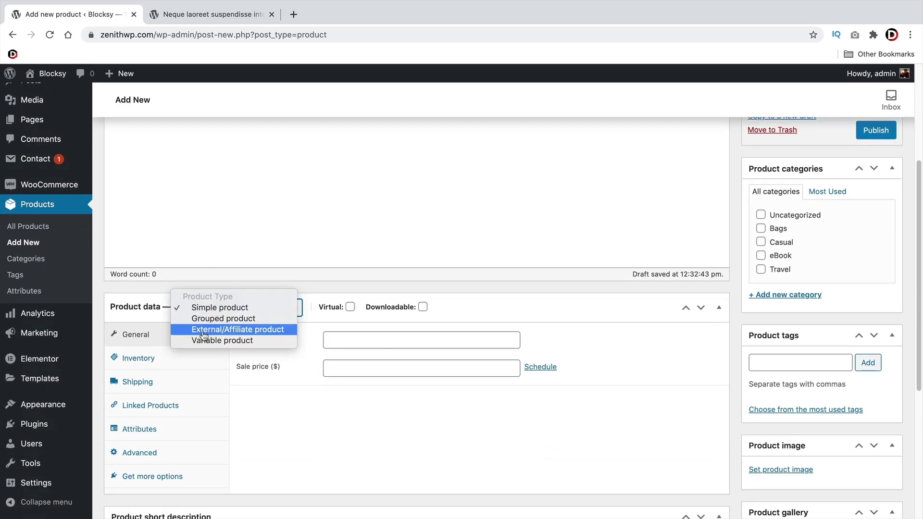
left_click(205, 331)
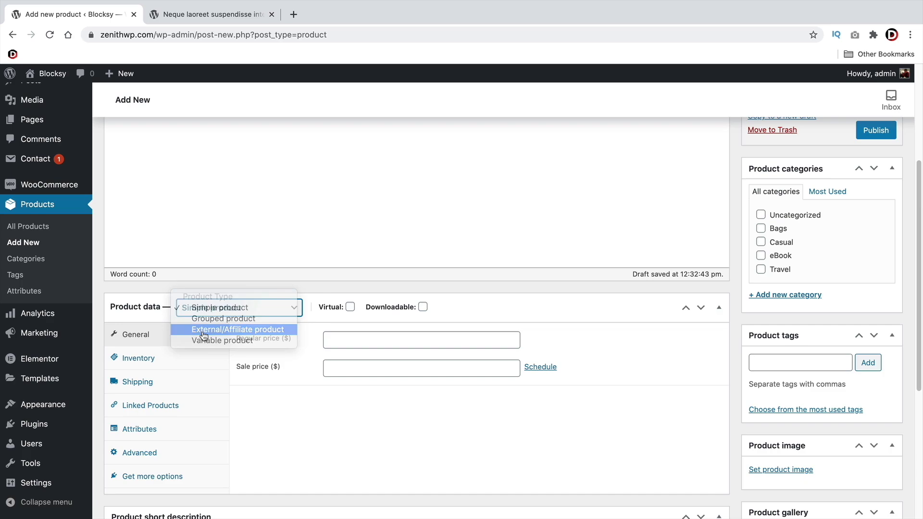
left_click(351, 340)
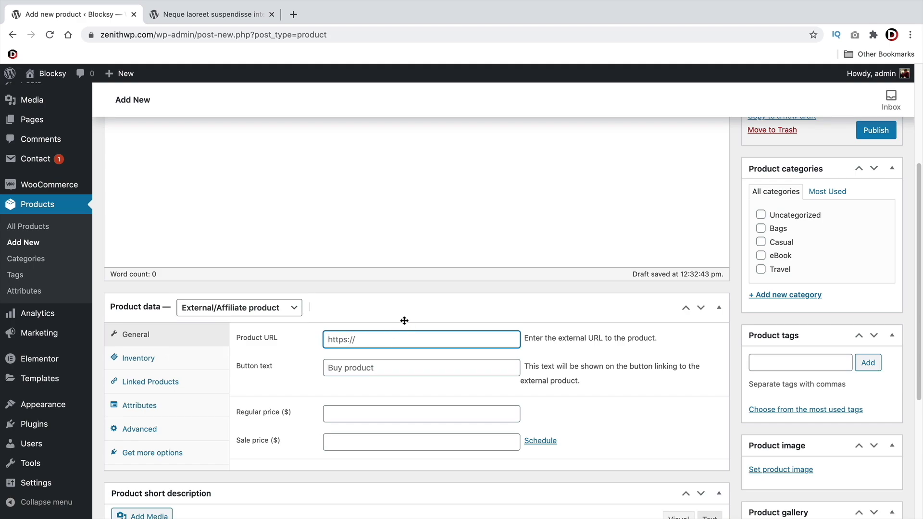
key("ctrl+a")
type("https:")
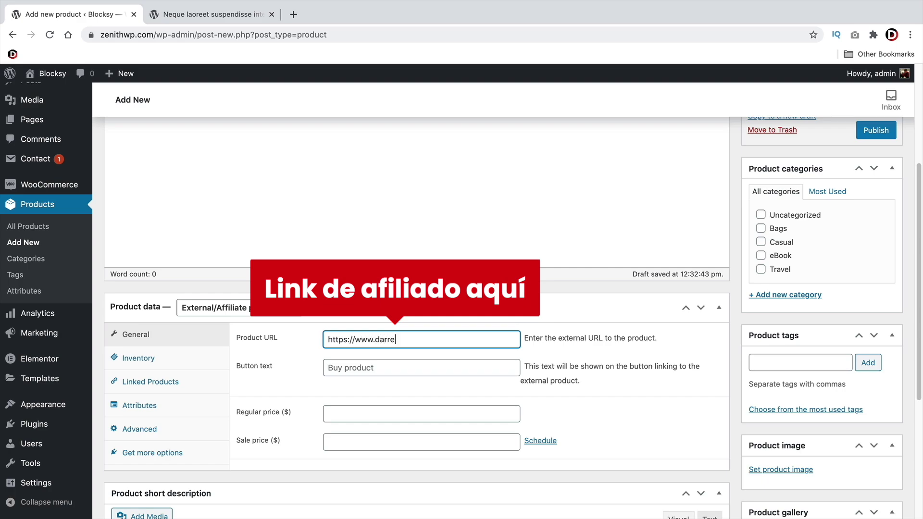
type("//www.darrelwilson.com/blocksy")
Set the button text to 'Get Discount' and the regular price to 49
left_click(328, 368)
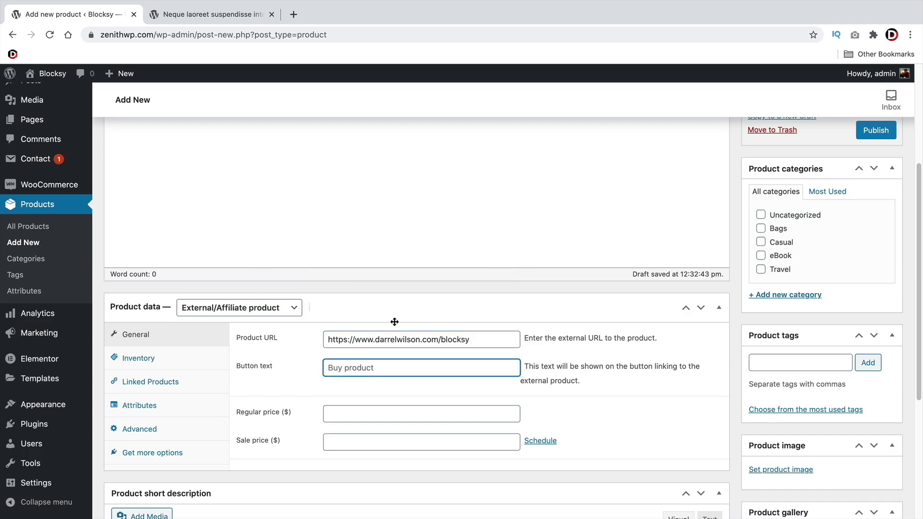
left_click(212, 14)
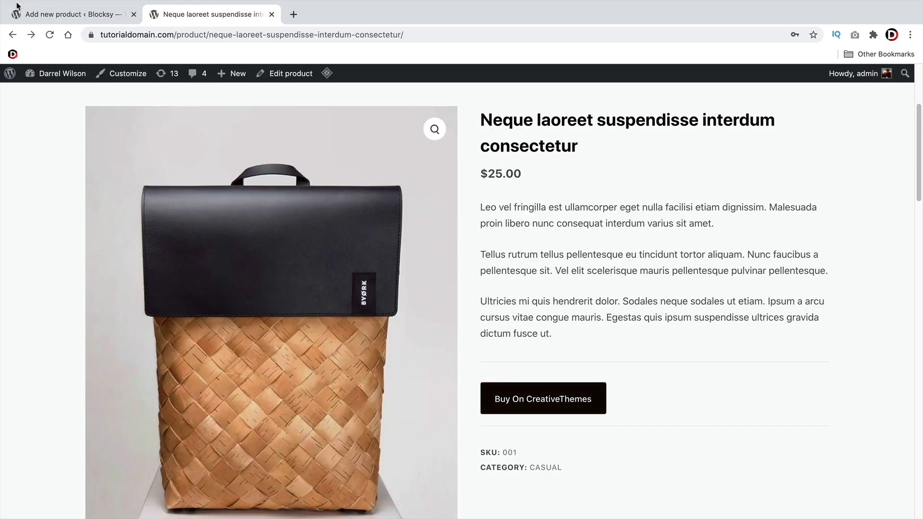
left_click(17, 7)
type("Get Discount")
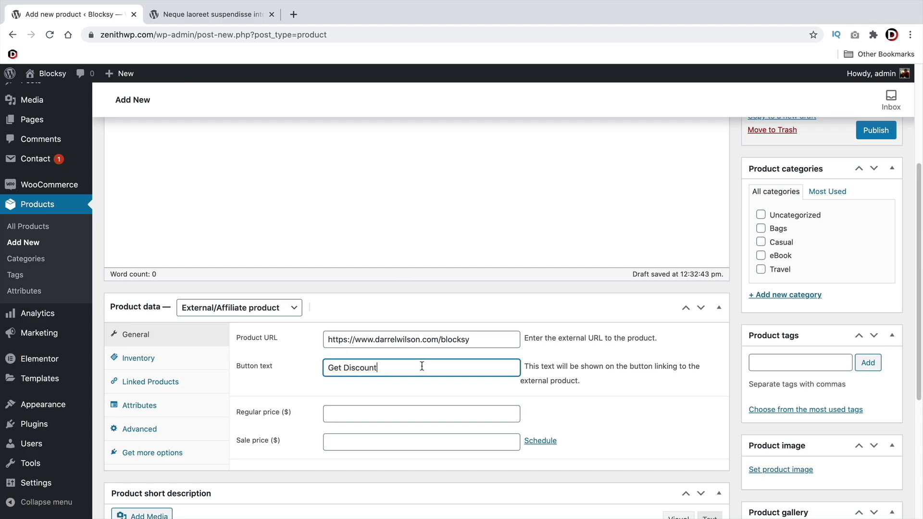
key("Tab")
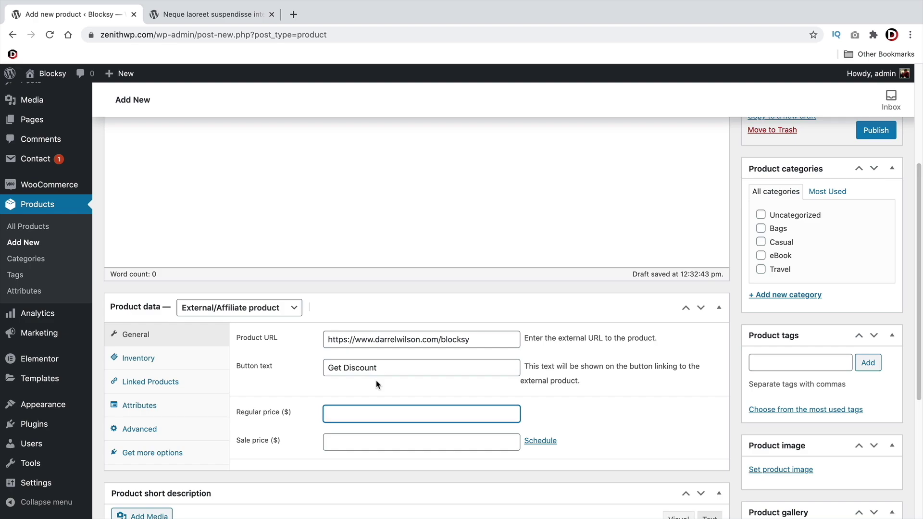
type("49")
scroll(385, 380, "down", 2)
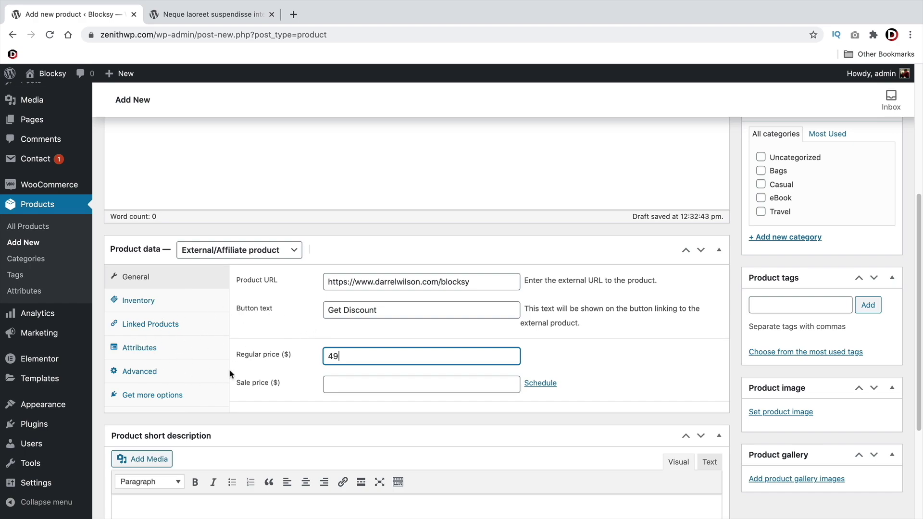
scroll(243, 355, "down", 5)
Type 'This is the blocksy theme, its great for ecommerce websites' into the Short description
left_click(237, 356)
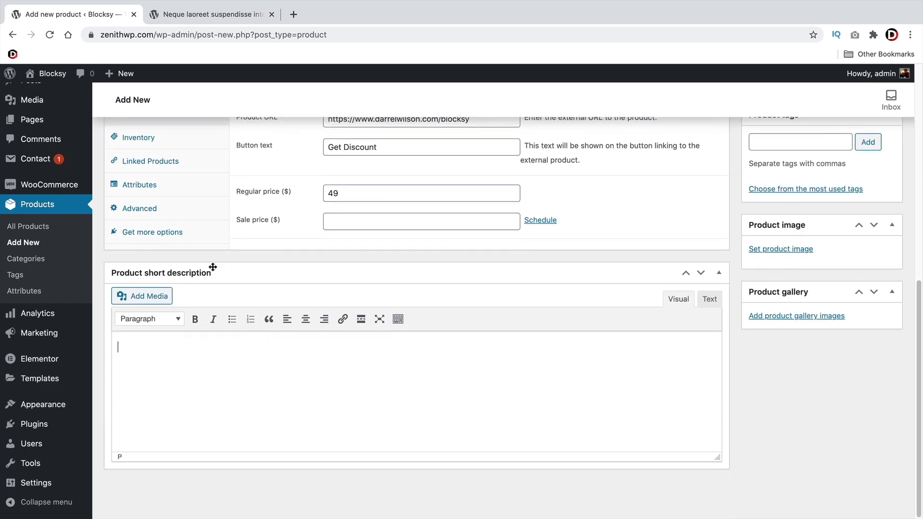
type("This is the blocksy theme,")
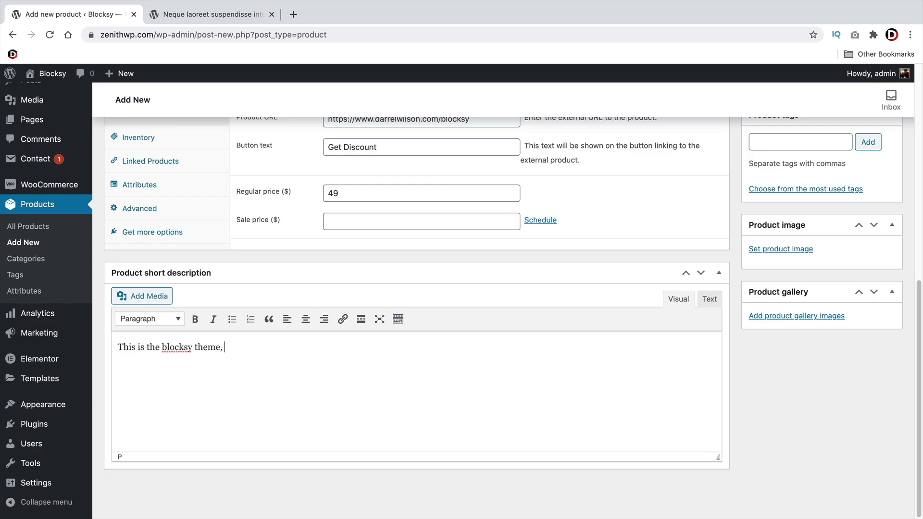
type(" its great for ecommerce websites")
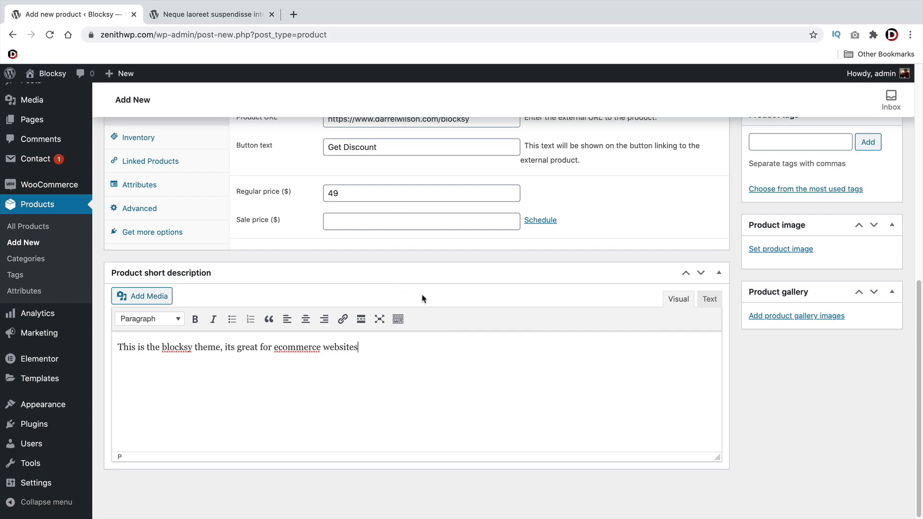
scroll(574, 302, "up", 1)
scroll(575, 301, "up", 1)
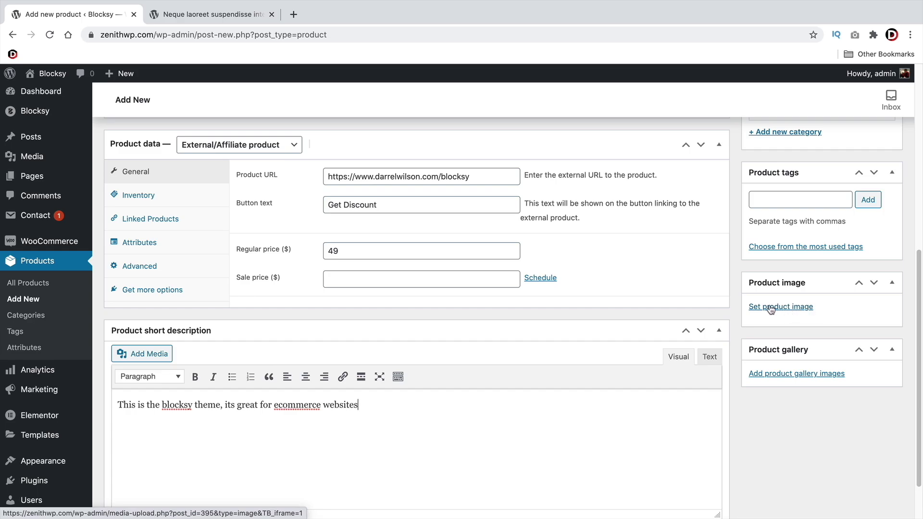
Upload the 3200×1800 Desktop screenshot and set it as the Blocksy Theme product image
left_click(793, 310)
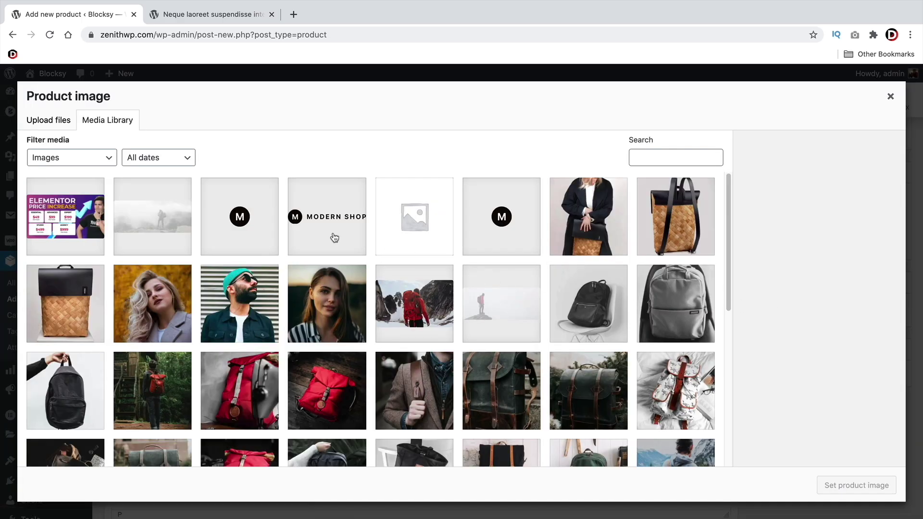
left_click(48, 120)
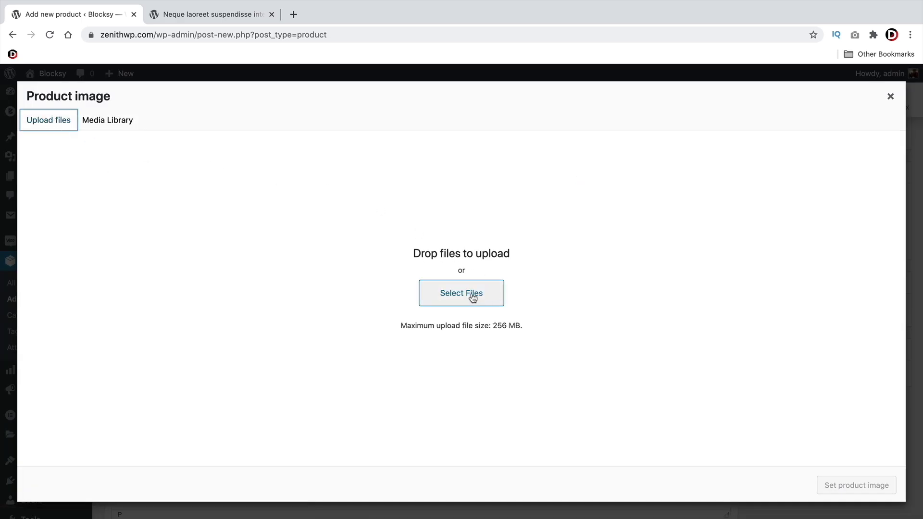
left_click(445, 295)
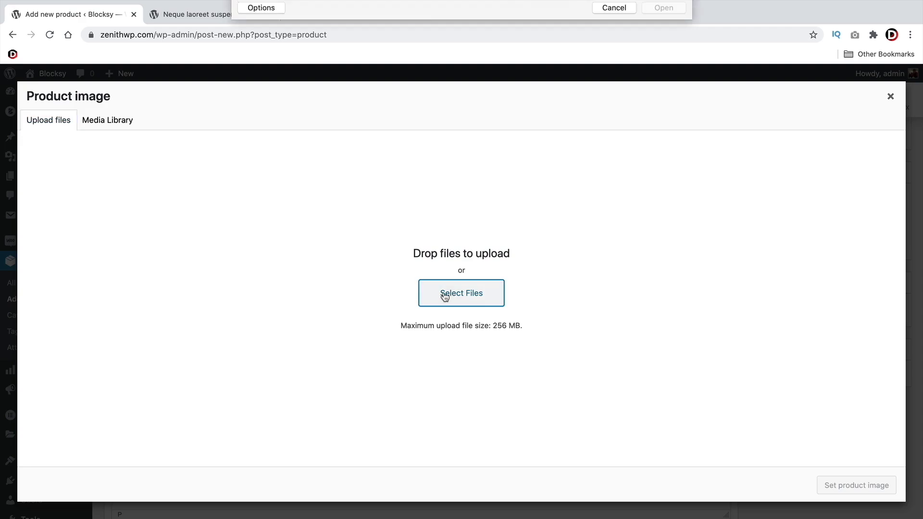
scroll(553, 201, "down", 3)
scroll(553, 201, "down", 5)
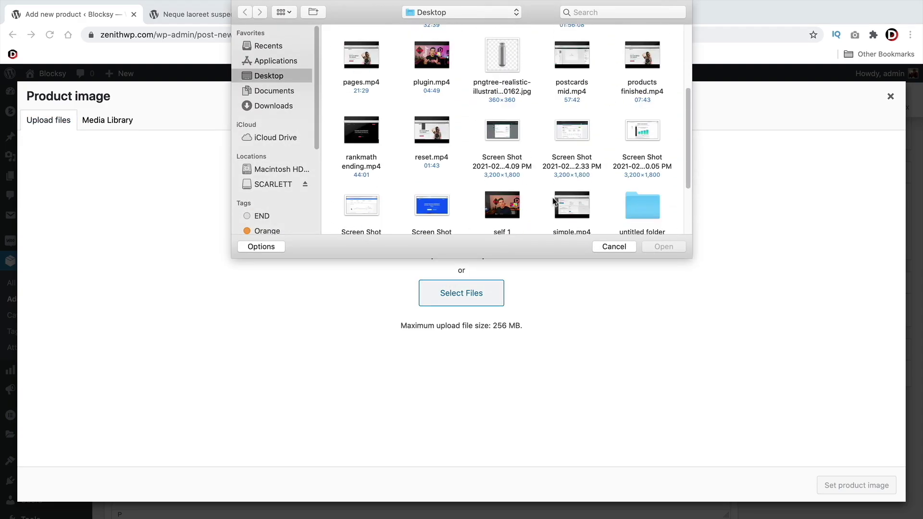
left_click(442, 161)
double_click(442, 161)
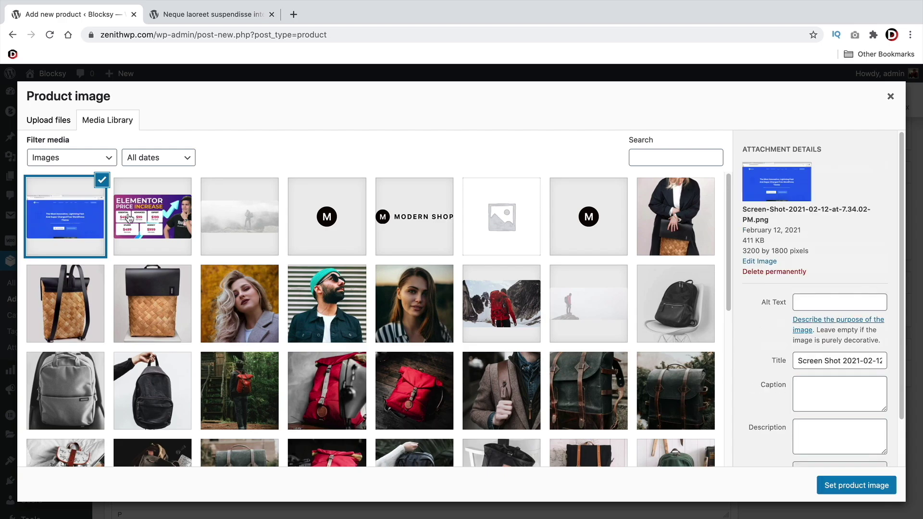
left_click(852, 488)
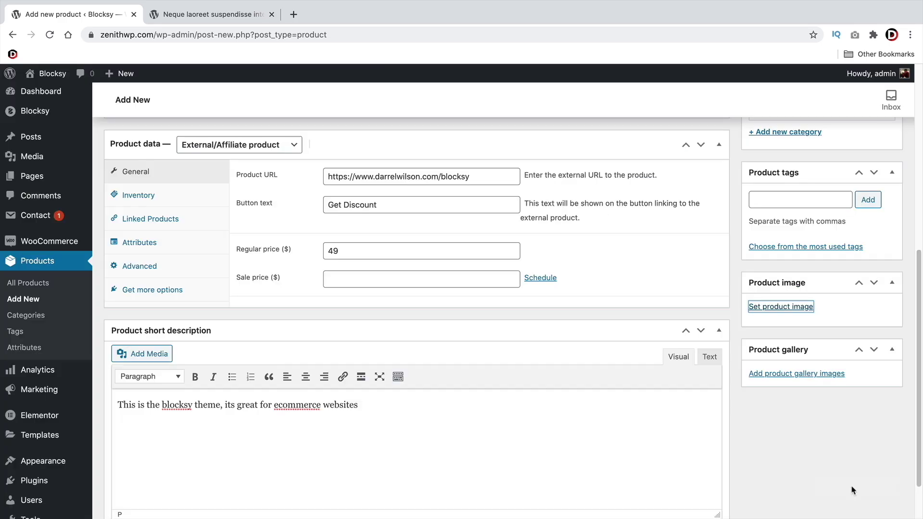
scroll(755, 457, "up", 7)
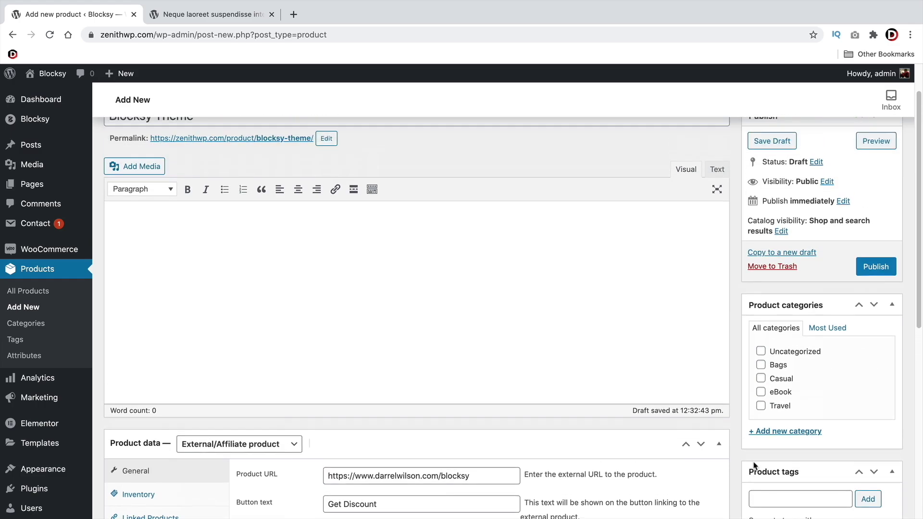
Publish the Blocksy Theme product and view it on the shop
left_click(881, 317)
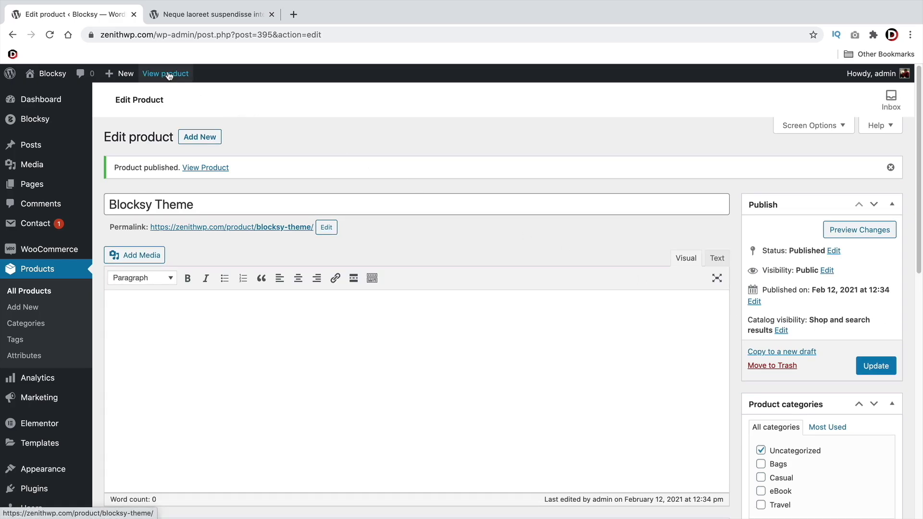
left_click(167, 74)
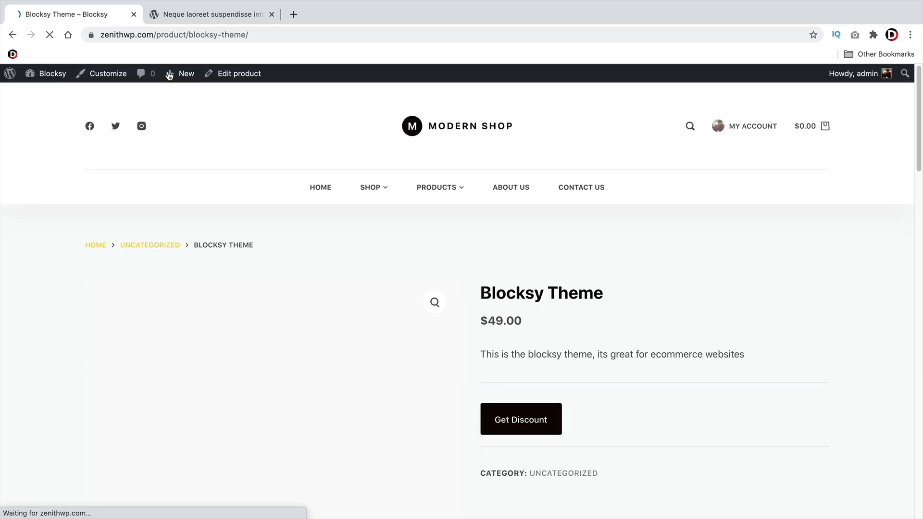
scroll(312, 297, "down", 3)
scroll(313, 295, "down", 2)
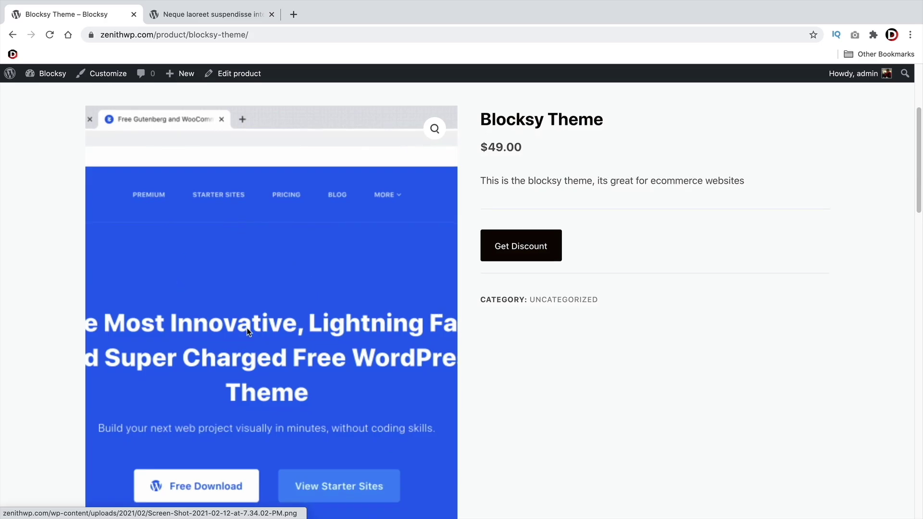
scroll(262, 361, "down", 3)
scroll(314, 353, "up", 3)
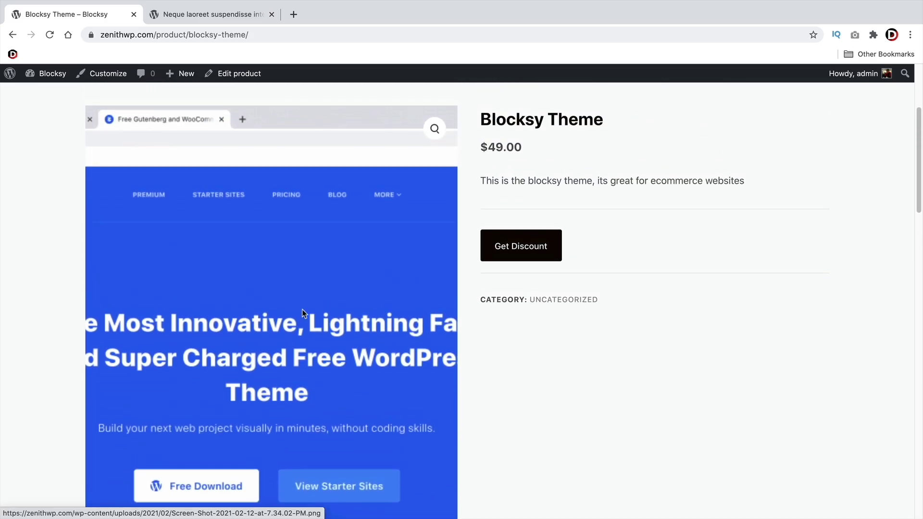
Preview the product image, follow Get Discount to Blocksy PRO, then return to the product page
left_click(302, 310)
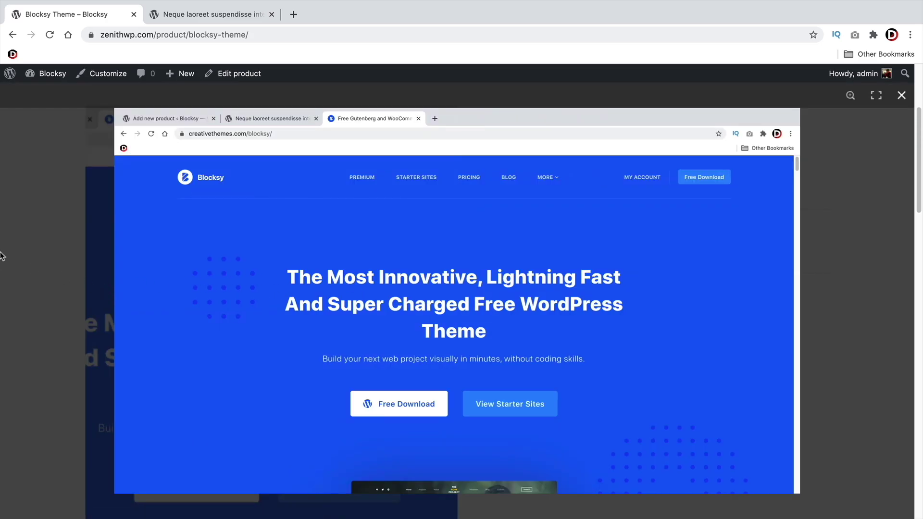
left_click(29, 175)
scroll(16, 312, "up", 1)
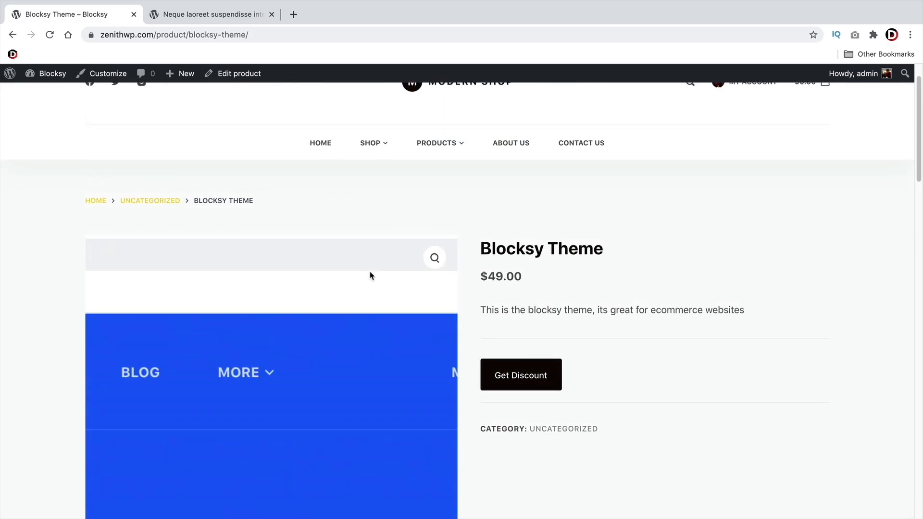
left_click_drag(498, 247, 628, 256)
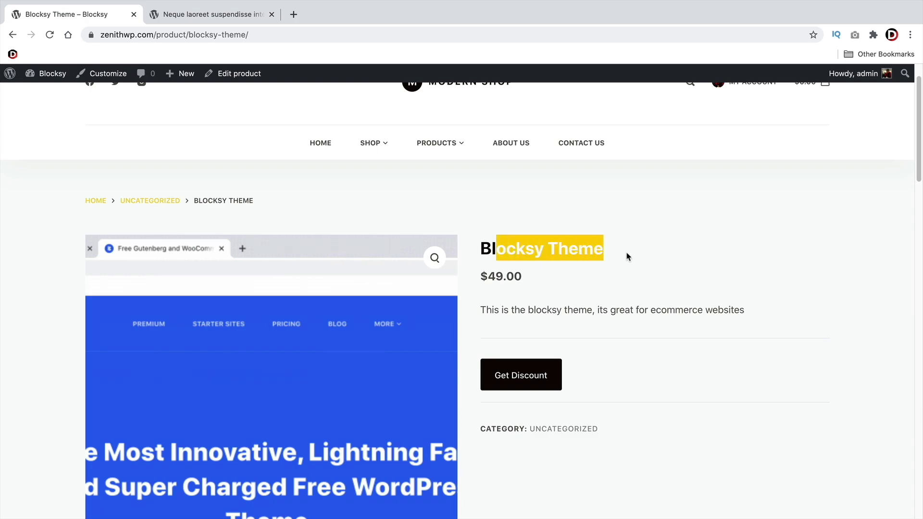
triple_click(633, 310)
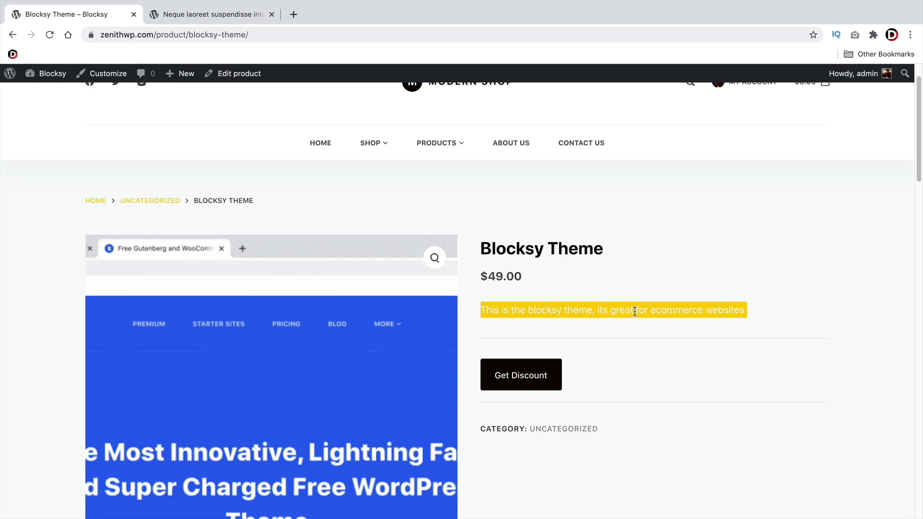
left_click(517, 380)
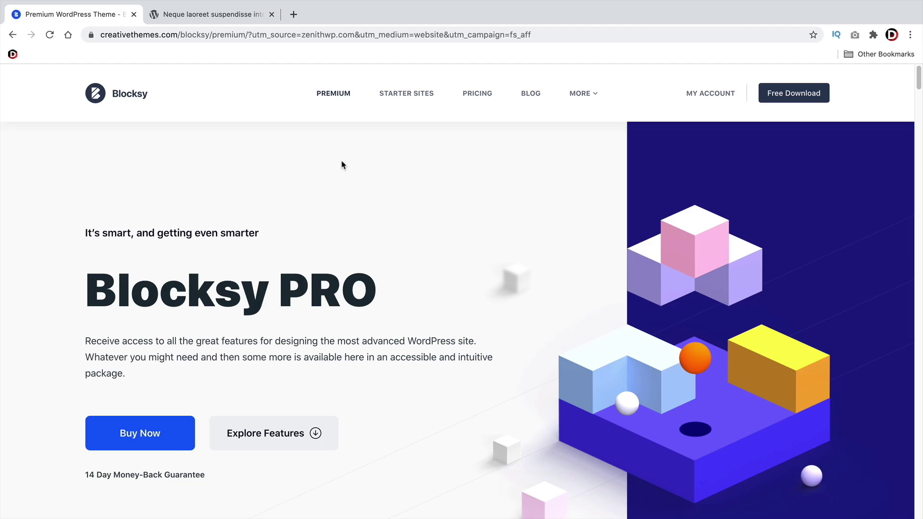
left_click(12, 34)
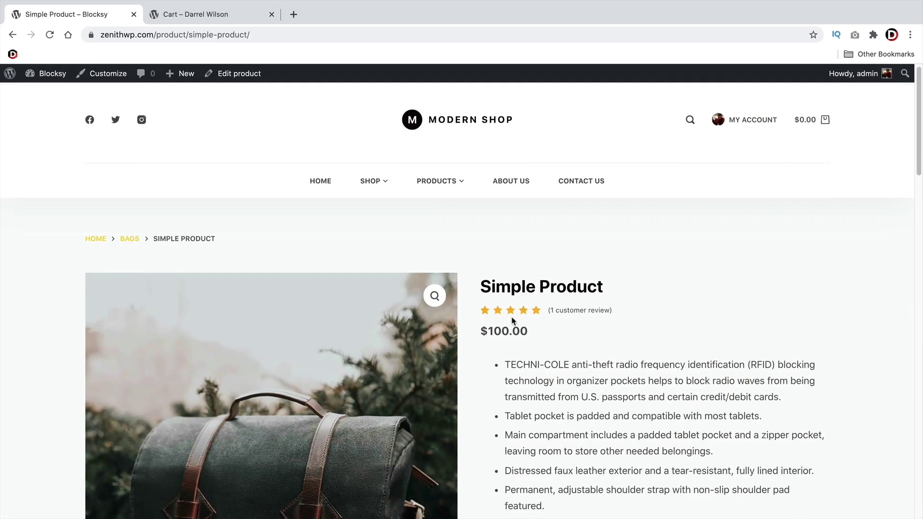
Open Simple Product for editing and show its Linked Products settings
scroll(512, 321, "down", 3)
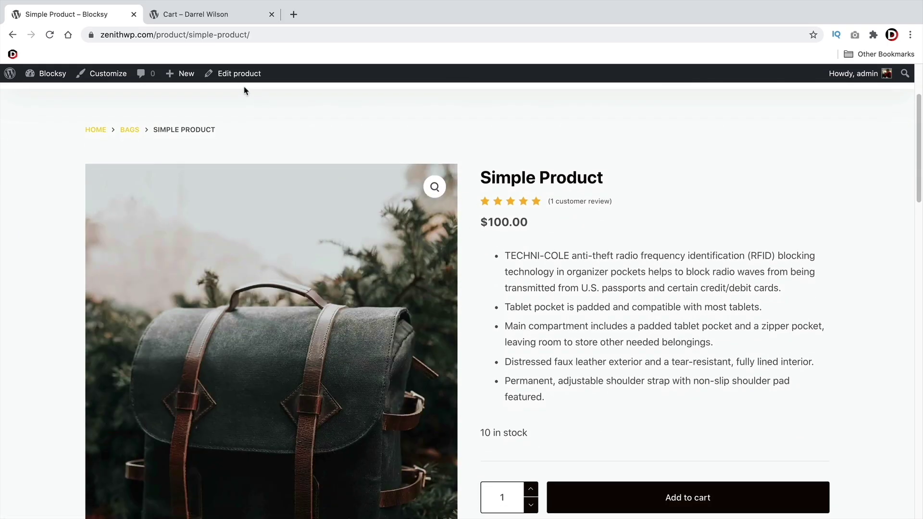
left_click(238, 75)
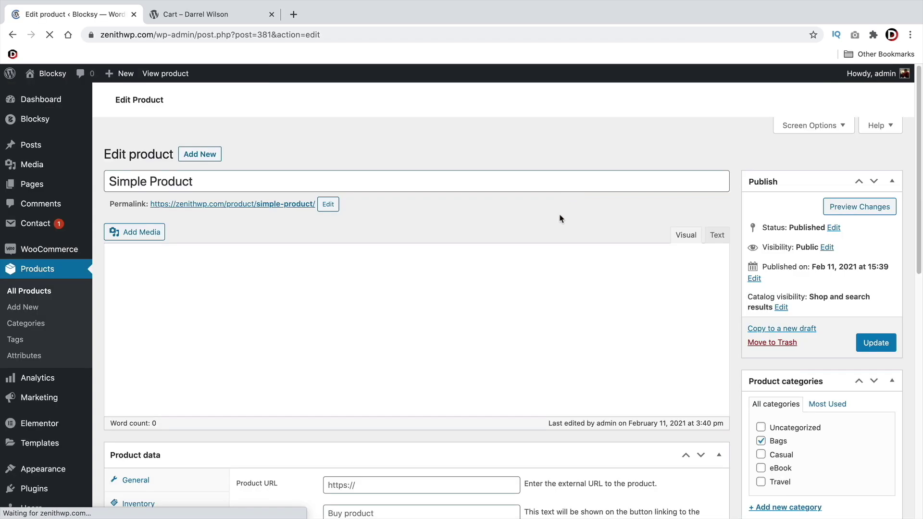
scroll(471, 251, "down", 5)
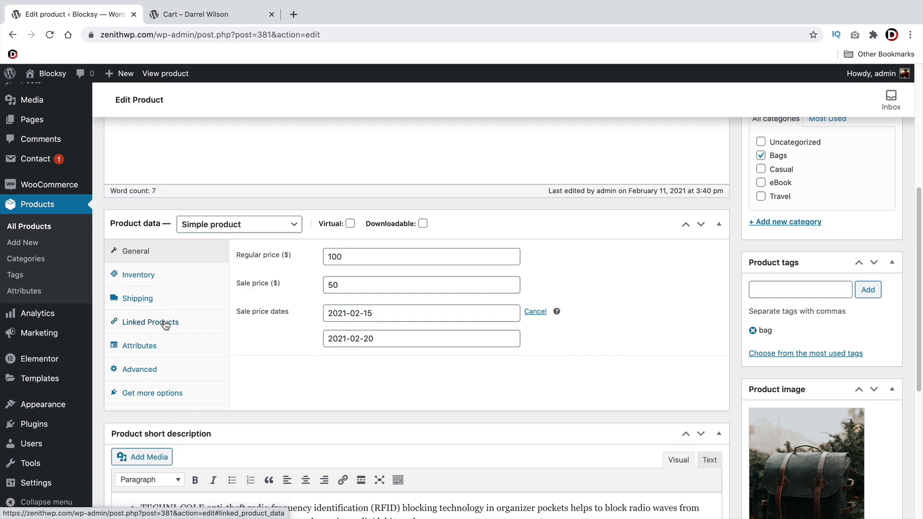
left_click(164, 324)
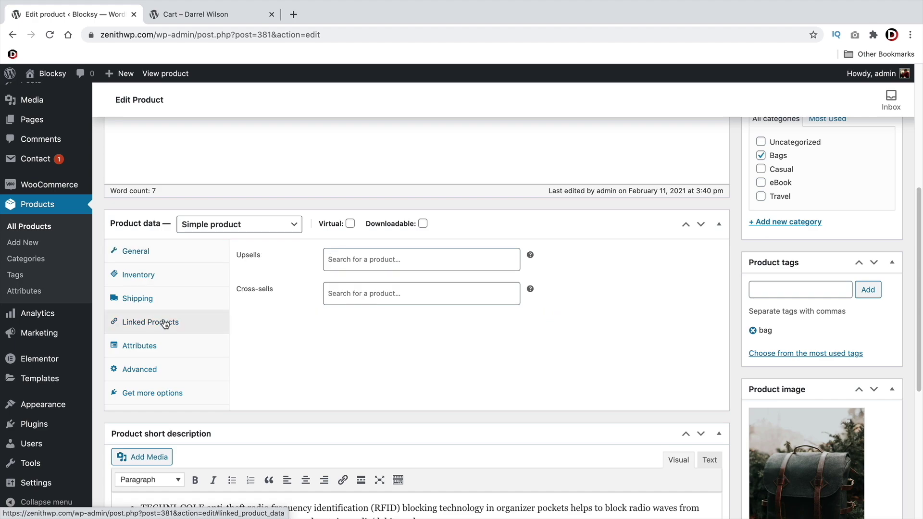
left_click(338, 262)
left_click(301, 267)
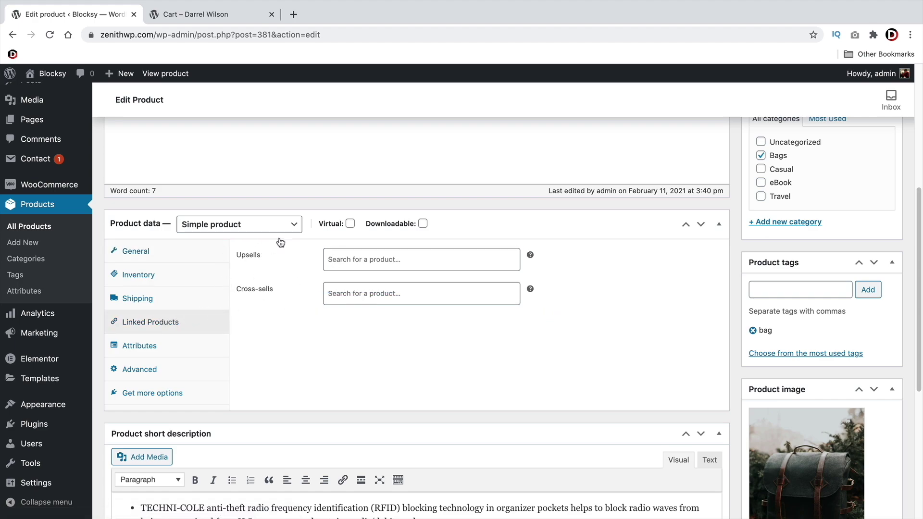
scroll(242, 284, "up", 4)
scroll(289, 259, "up", 3)
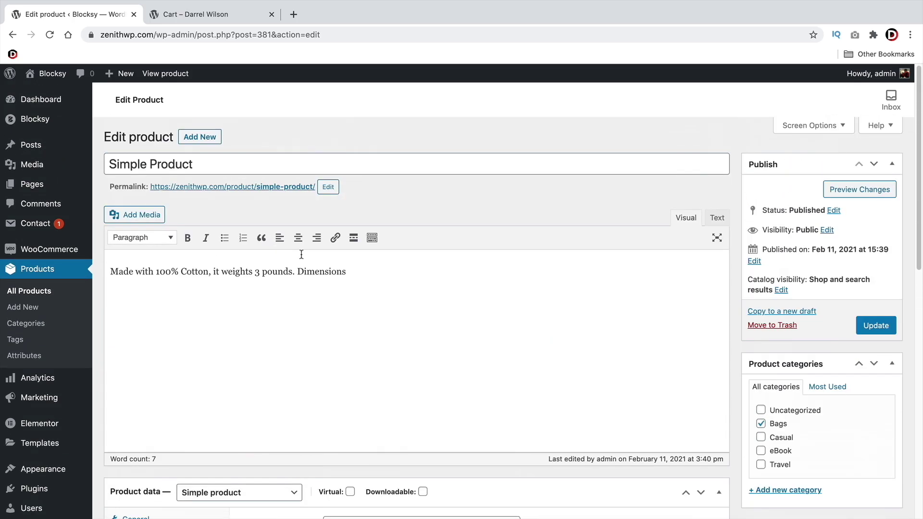
scroll(301, 254, "down", 4)
scroll(299, 256, "down", 3)
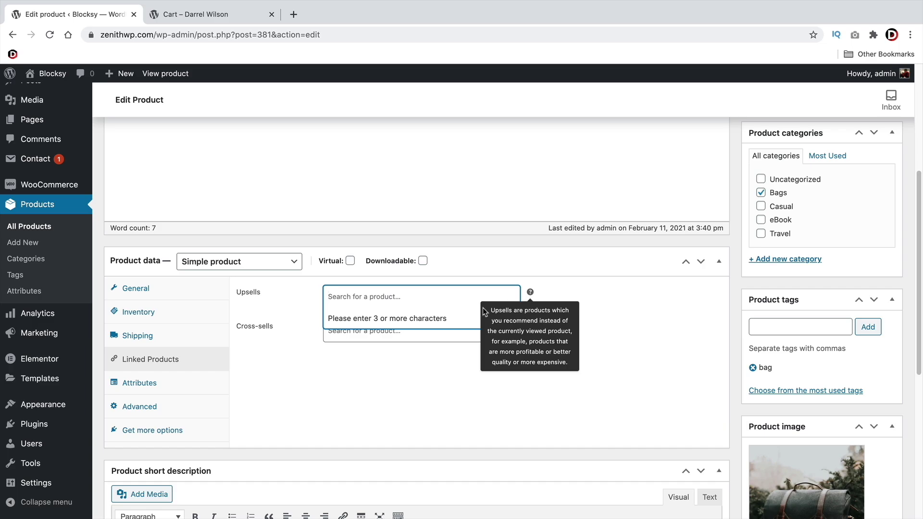
left_click(298, 414)
scroll(174, 153, "up", 5)
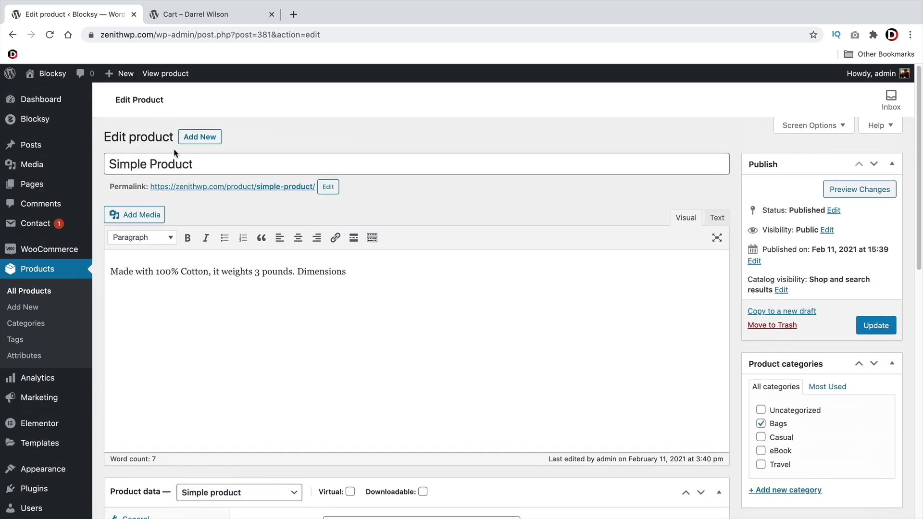
scroll(187, 168, "down", 4)
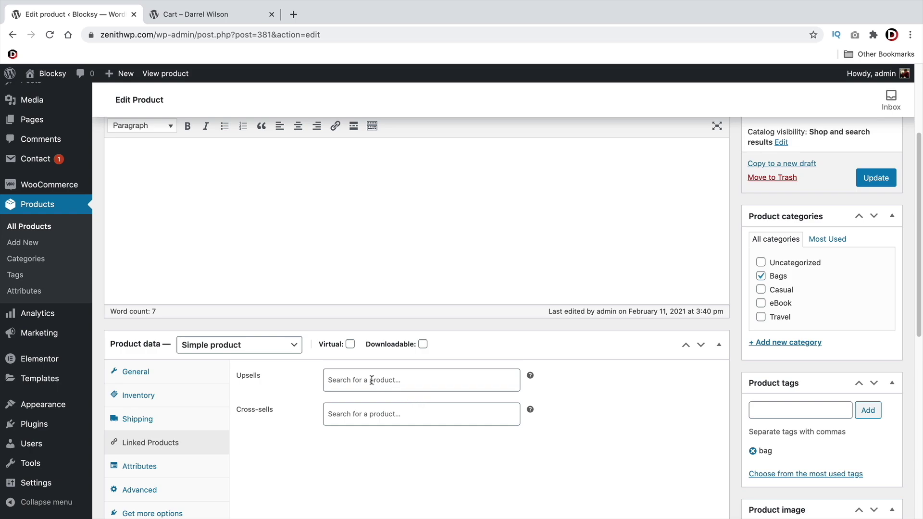
Add Mens Fashion Bag as upsell and Blocksy Theme as cross-sell, then update the product
left_click(371, 380)
type("mens")
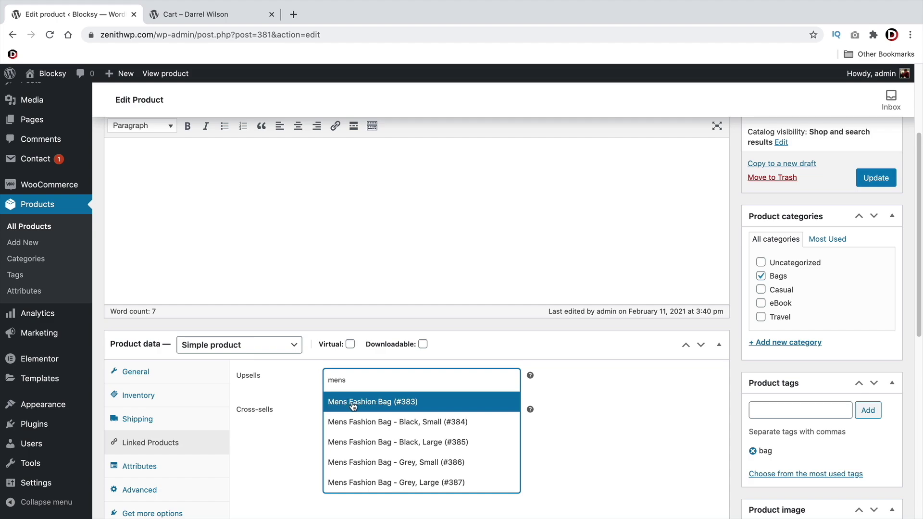
left_click(353, 405)
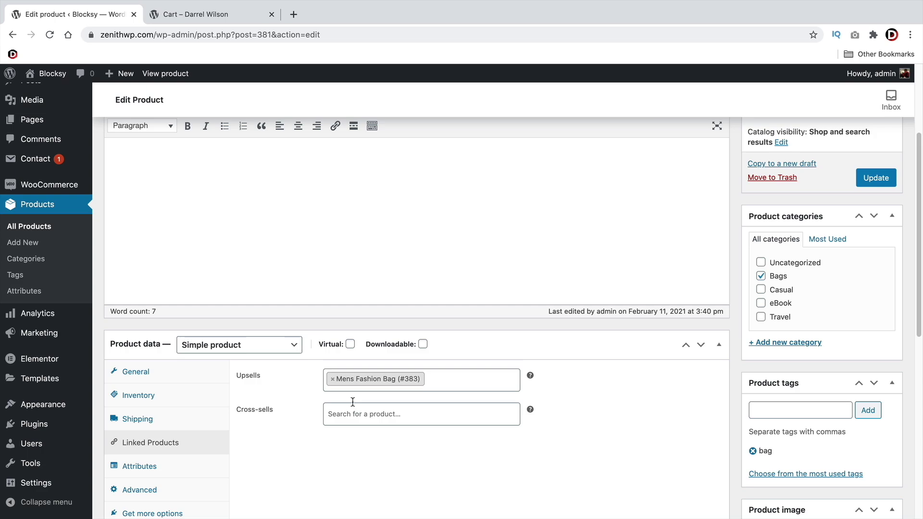
left_click(367, 418)
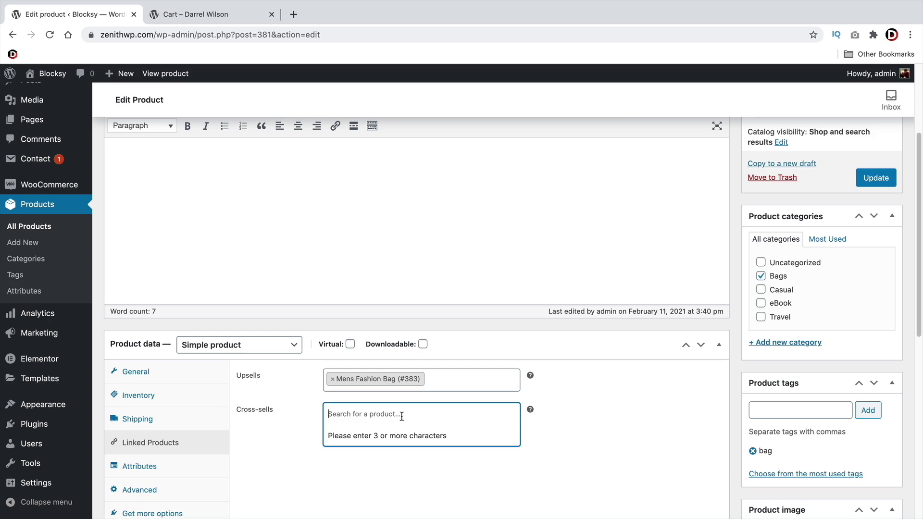
type("blocksy")
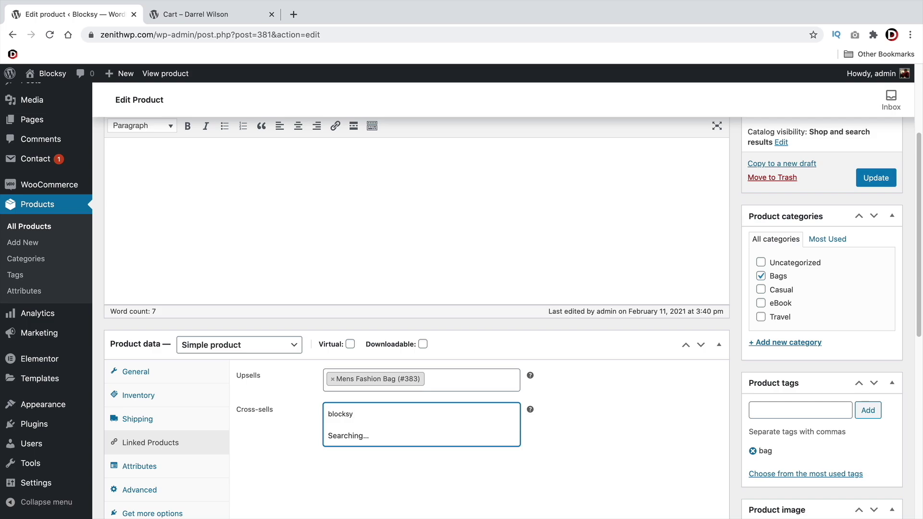
left_click(369, 438)
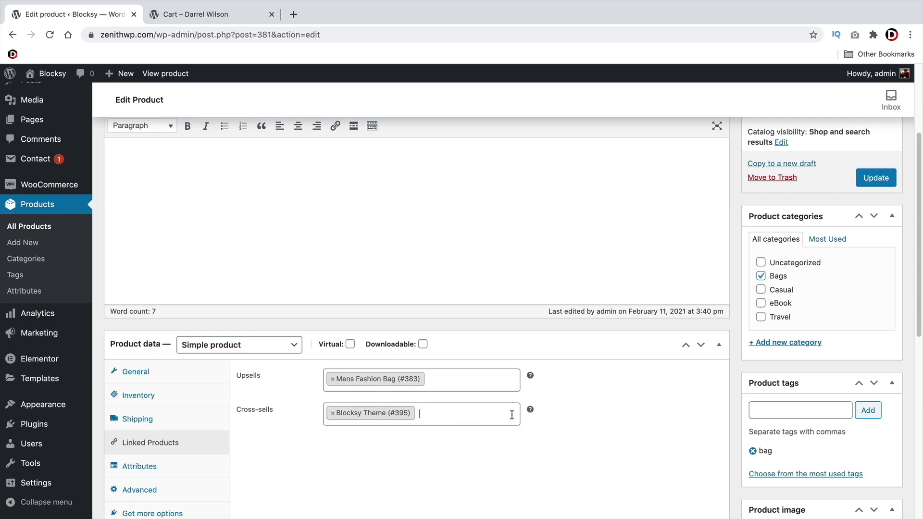
left_click(874, 181)
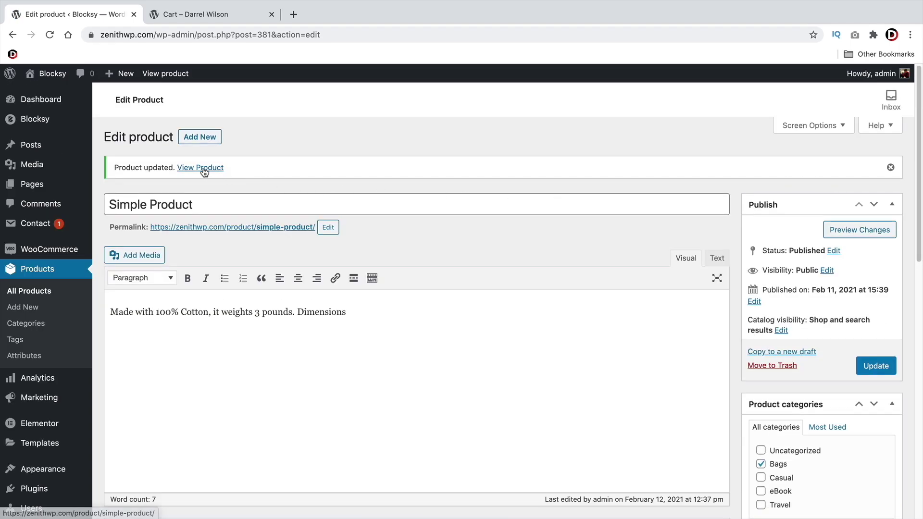
left_click(204, 171)
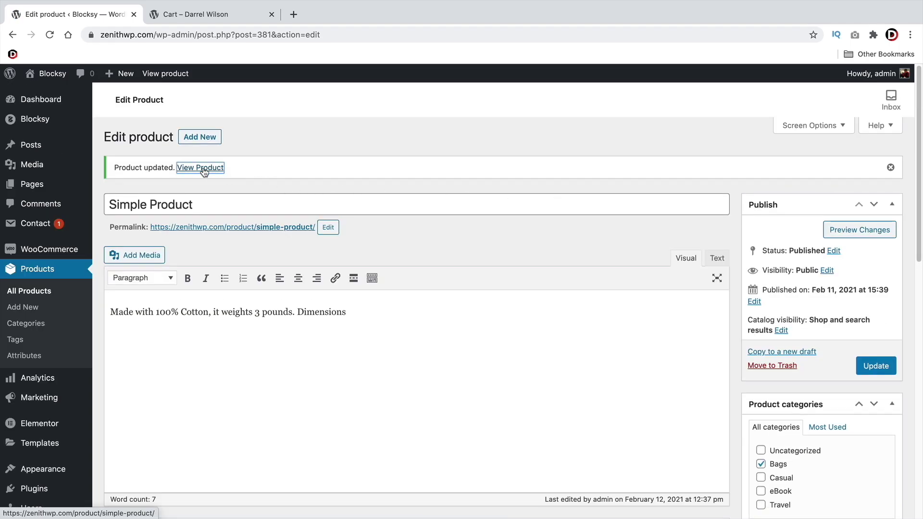
scroll(557, 352, "down", 7)
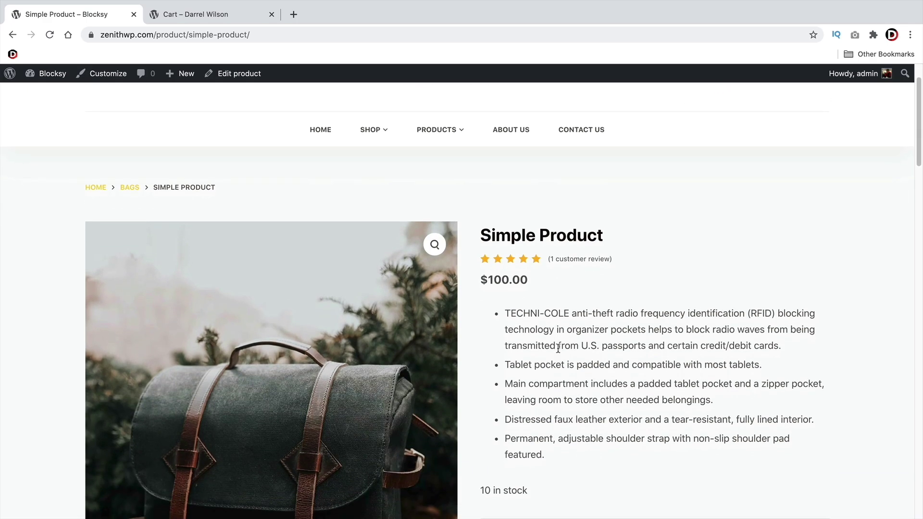
scroll(534, 341, "down", 10)
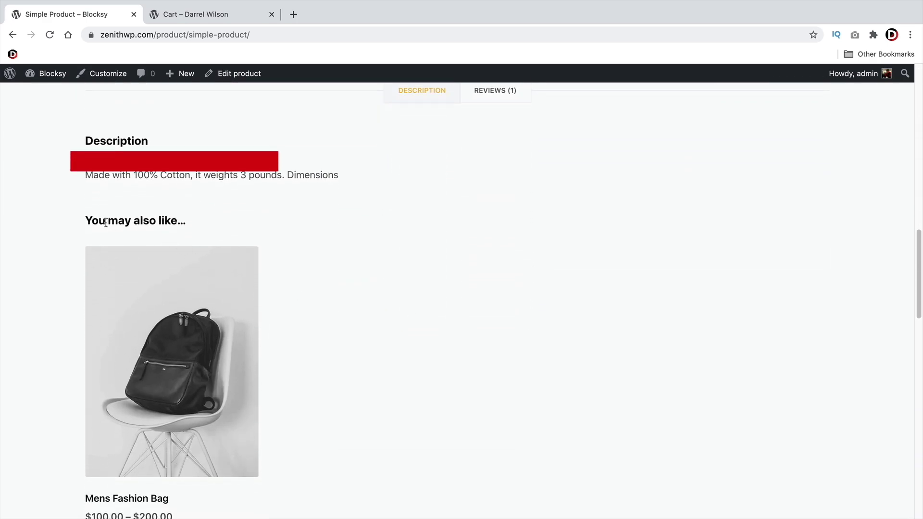
scroll(139, 347, "down", 2)
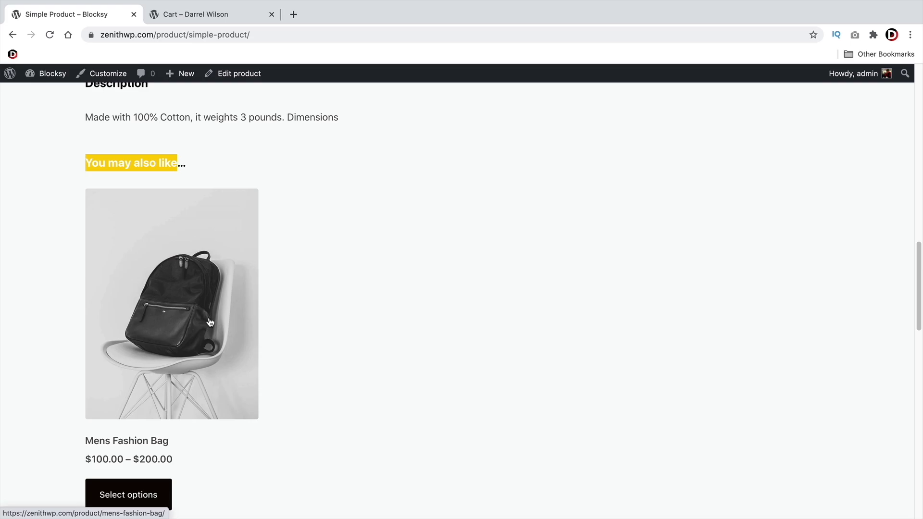
scroll(492, 351, "up", 8)
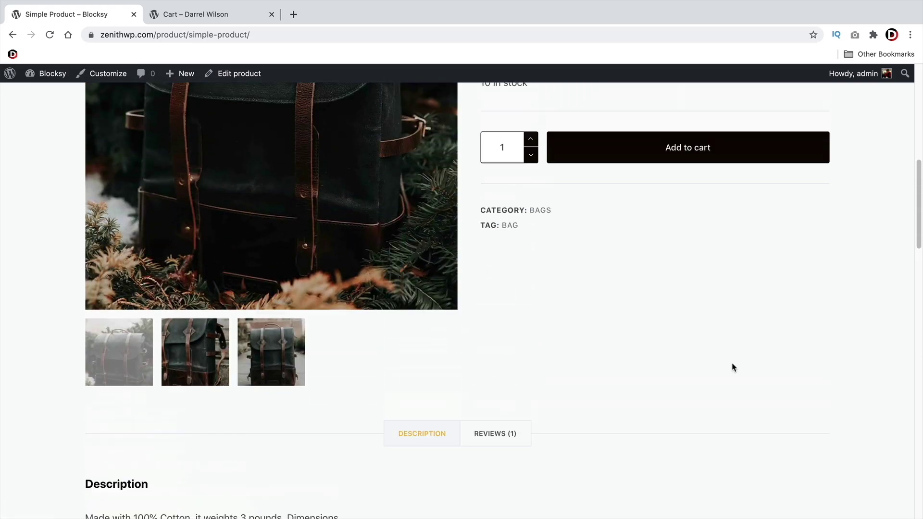
scroll(732, 367, "up", 8)
scroll(733, 367, "down", 5)
scroll(672, 327, "up", 2)
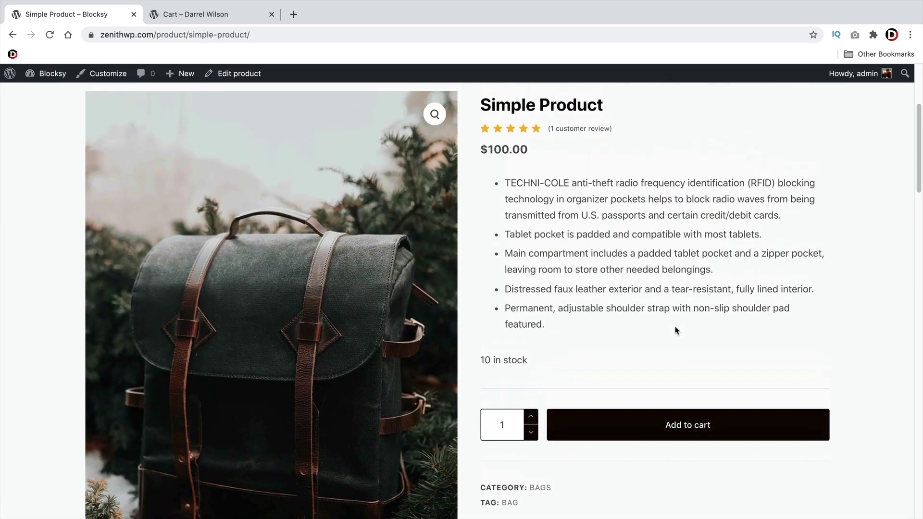
scroll(675, 331, "up", 1)
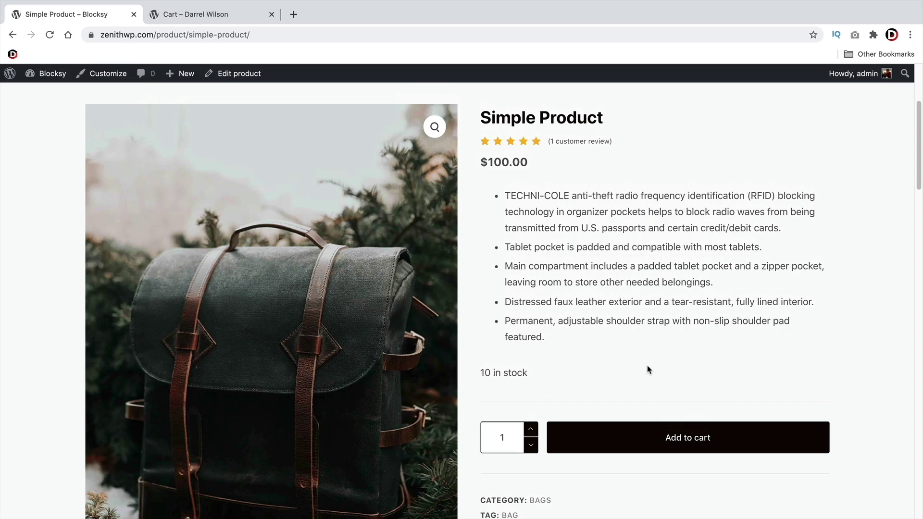
left_click(701, 437)
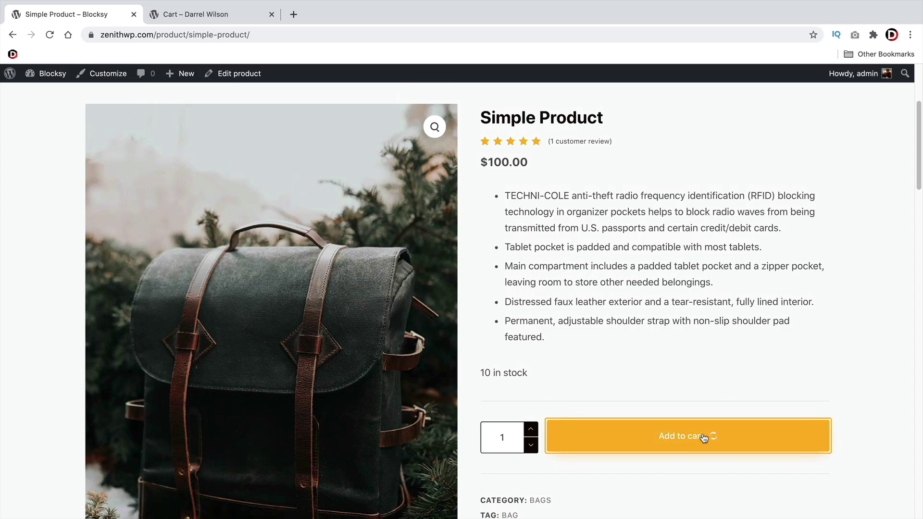
scroll(696, 402, "up", 4)
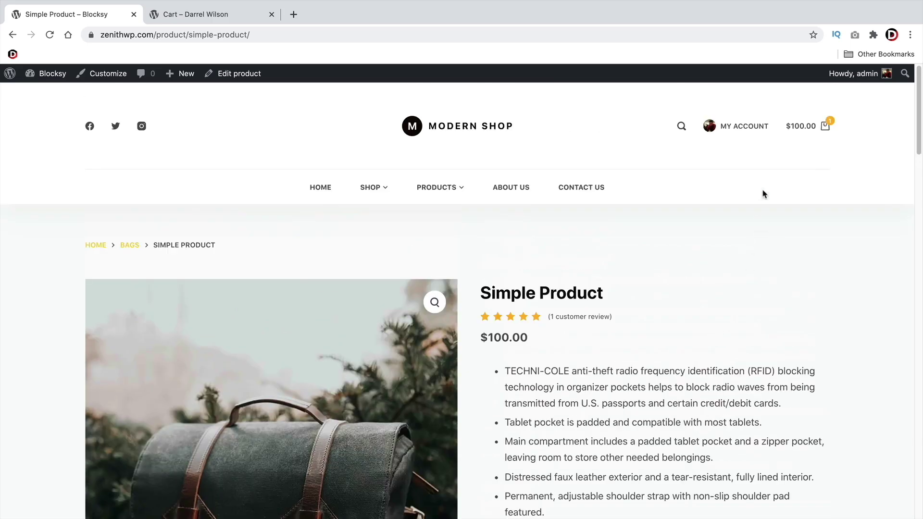
mouse_move(799, 129)
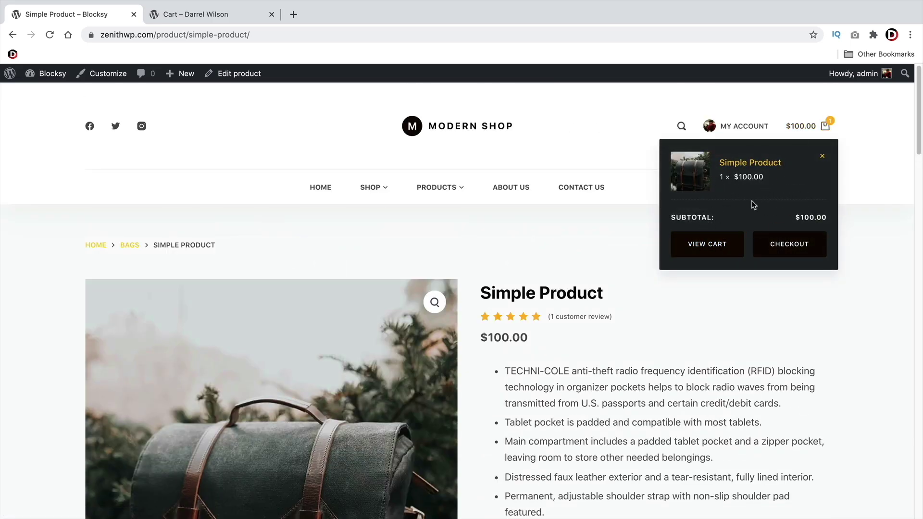
left_click(690, 251)
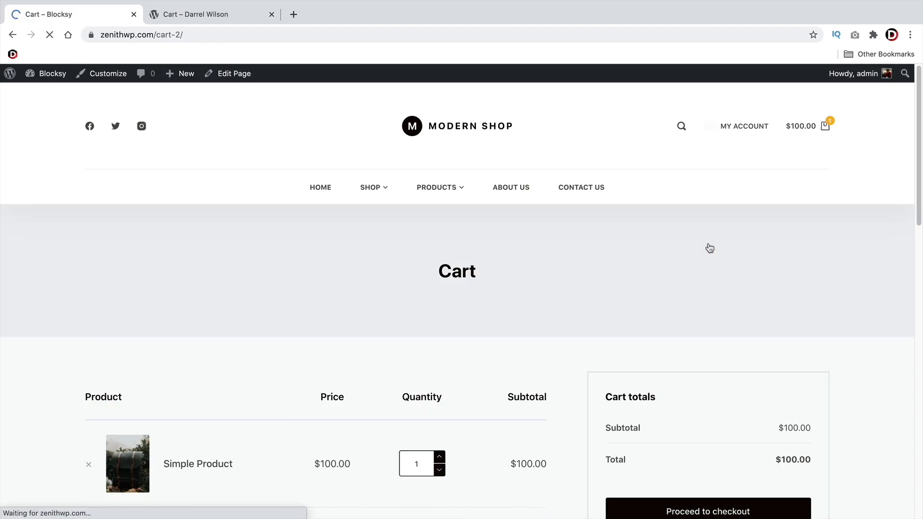
mouse_move(817, 125)
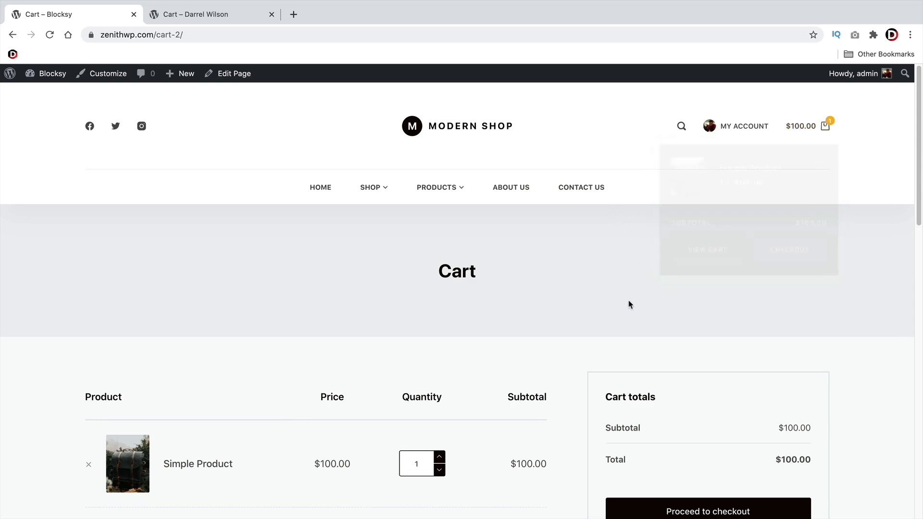
scroll(538, 276, "down", 1)
scroll(539, 276, "down", 3)
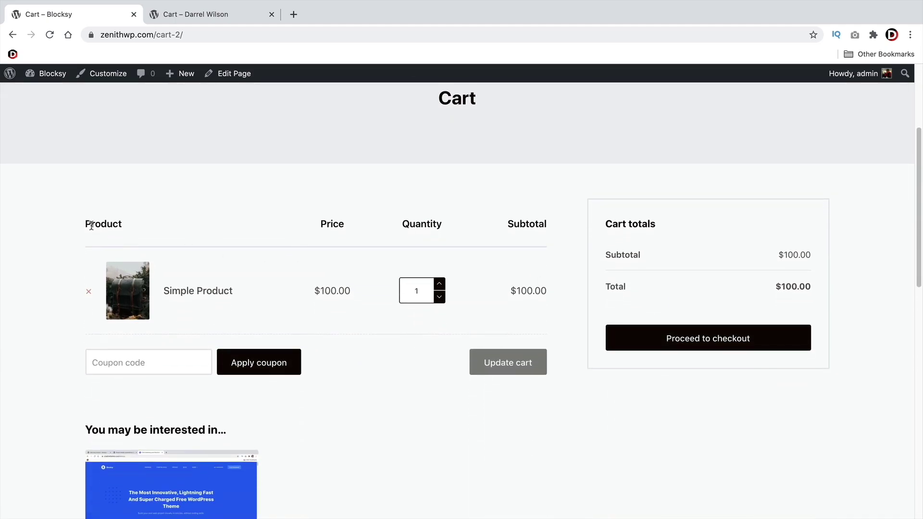
scroll(118, 222, "down", 4)
scroll(118, 221, "down", 1)
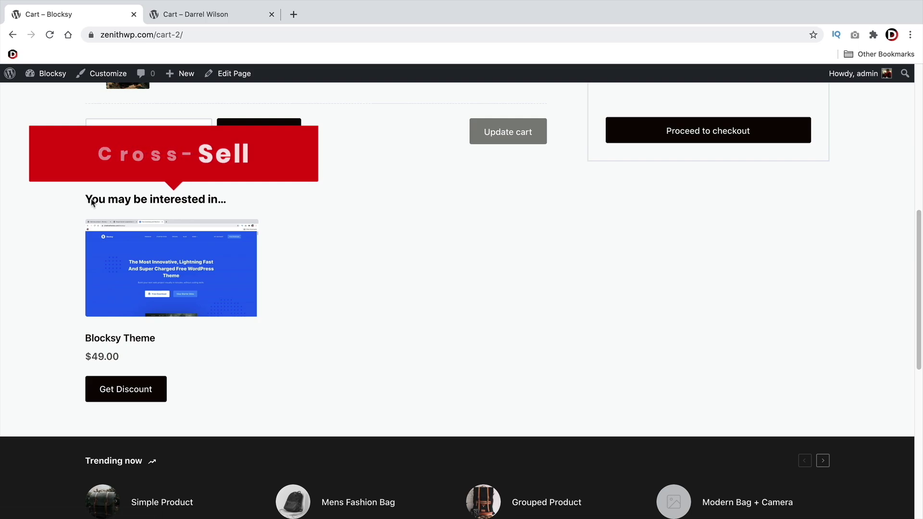
scroll(121, 204, "up", 4)
Scroll down the ZOA shop page through its grid of backpack products
scroll(185, 246, "down", 3)
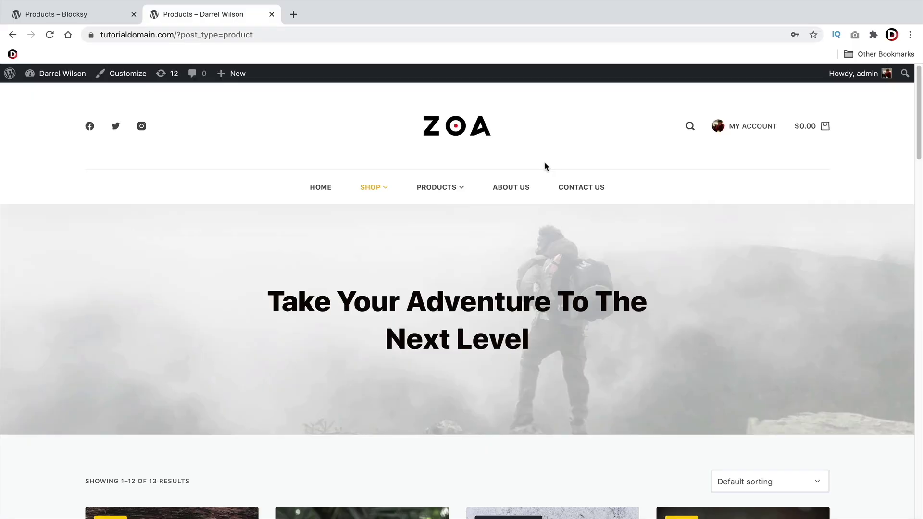
scroll(577, 201, "down", 7)
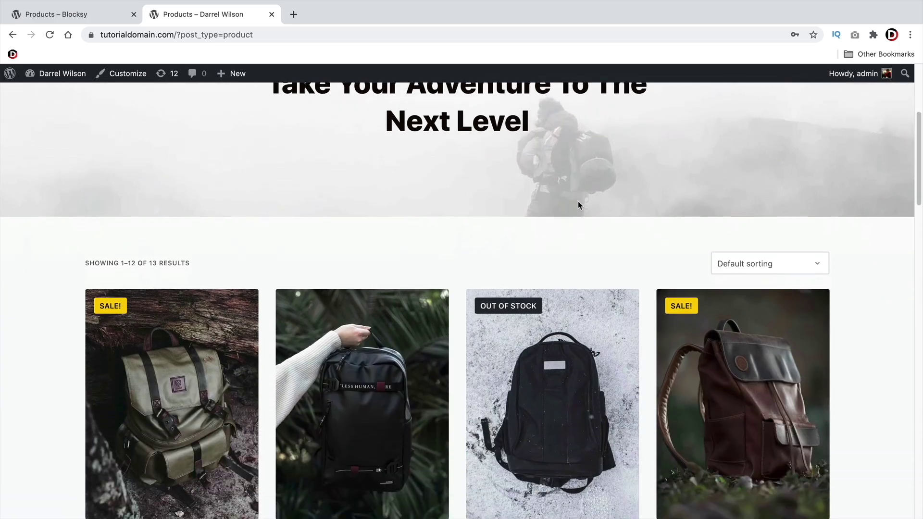
Launch Customize from the shop page and turn on the Customizer's dark mode with the moon icon
scroll(579, 210, "down", 1)
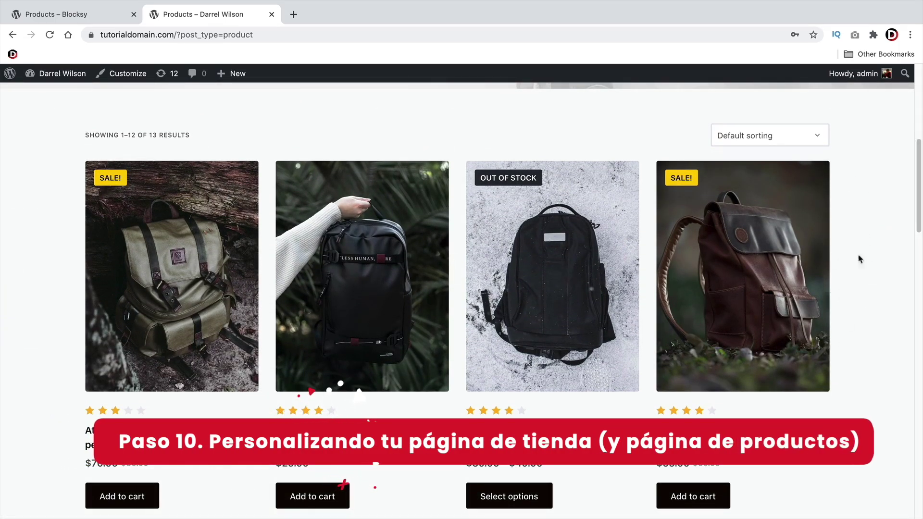
scroll(850, 268, "down", 9)
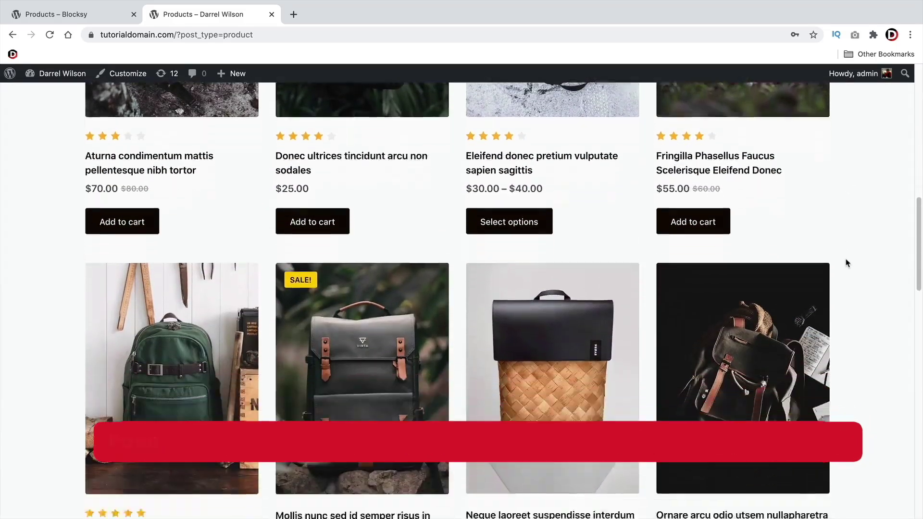
scroll(847, 263, "down", 12)
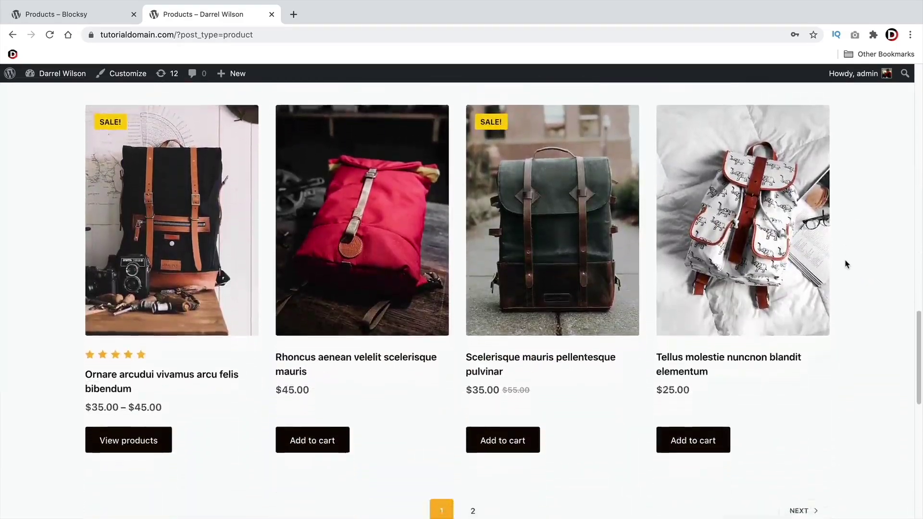
scroll(533, 268, "up", 20)
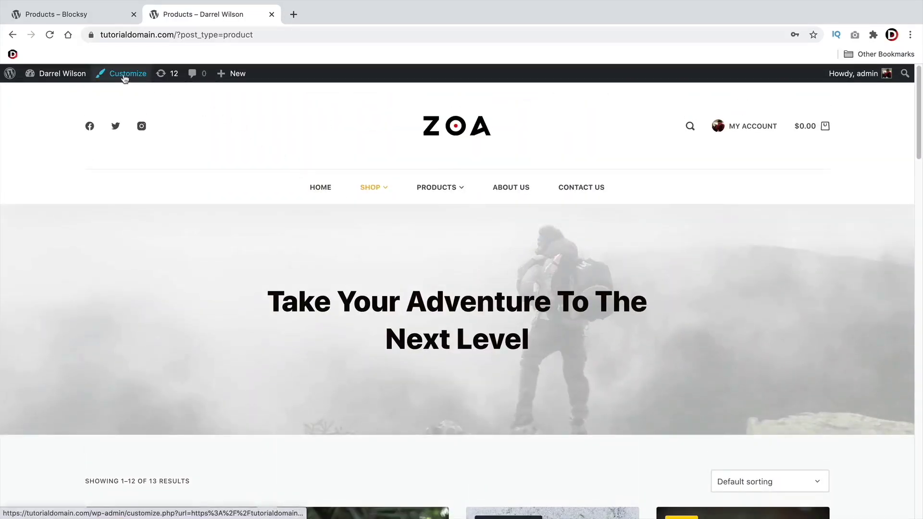
left_click(124, 78)
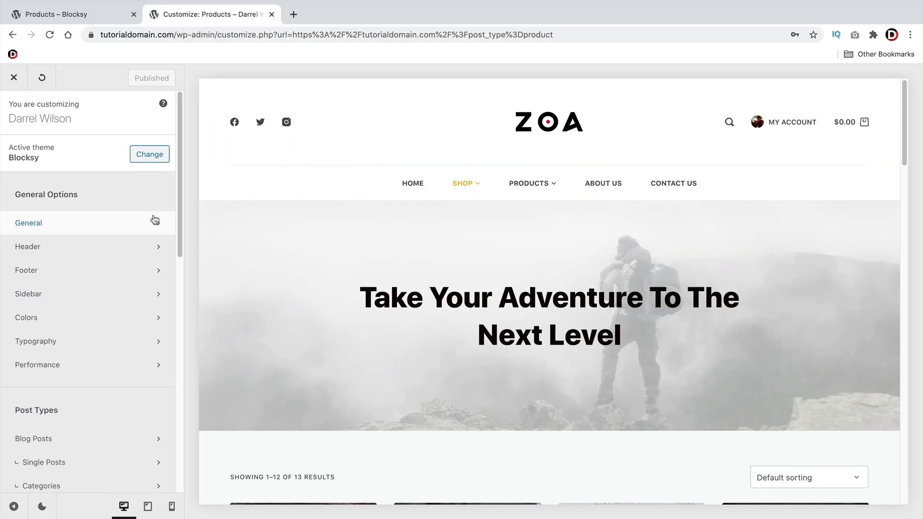
scroll(138, 230, "down", 1)
scroll(138, 231, "down", 1)
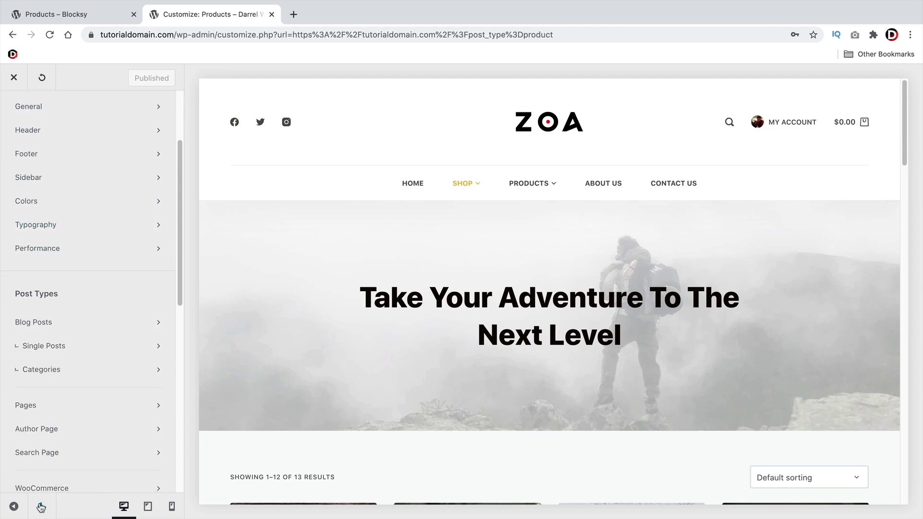
left_click(41, 506)
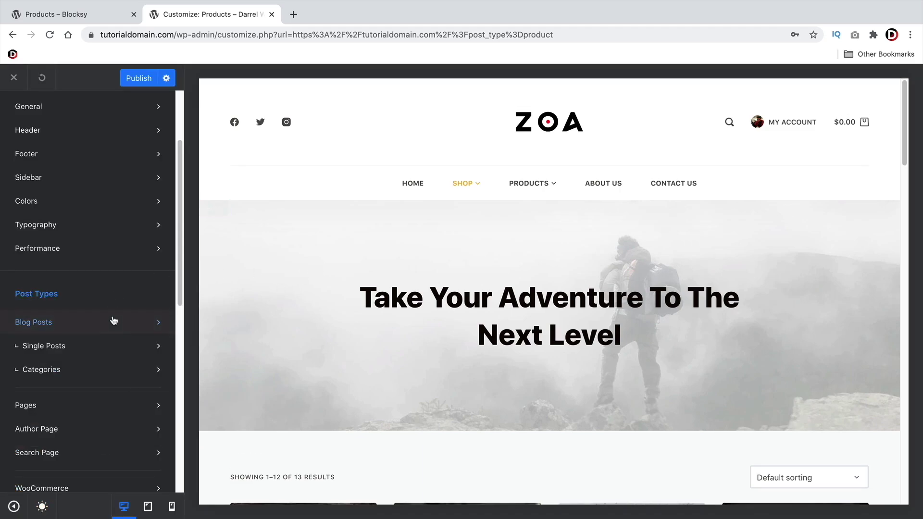
scroll(87, 222, "up", 2)
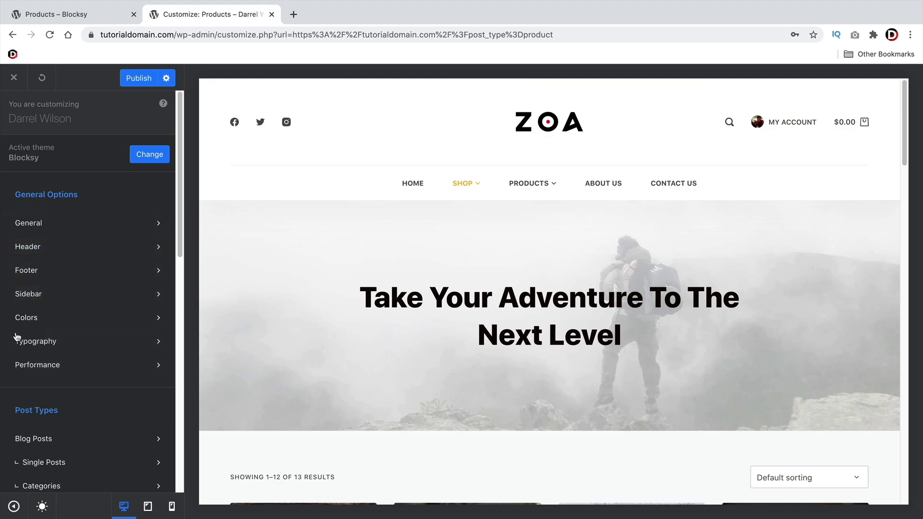
Enable Website Frame under General, colour it gold then black, then switch it off again
left_click(81, 226)
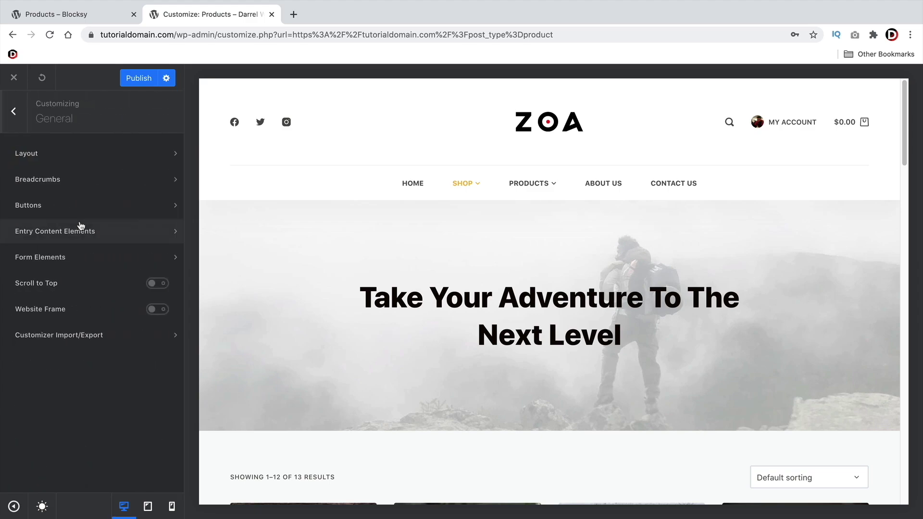
left_click(155, 312)
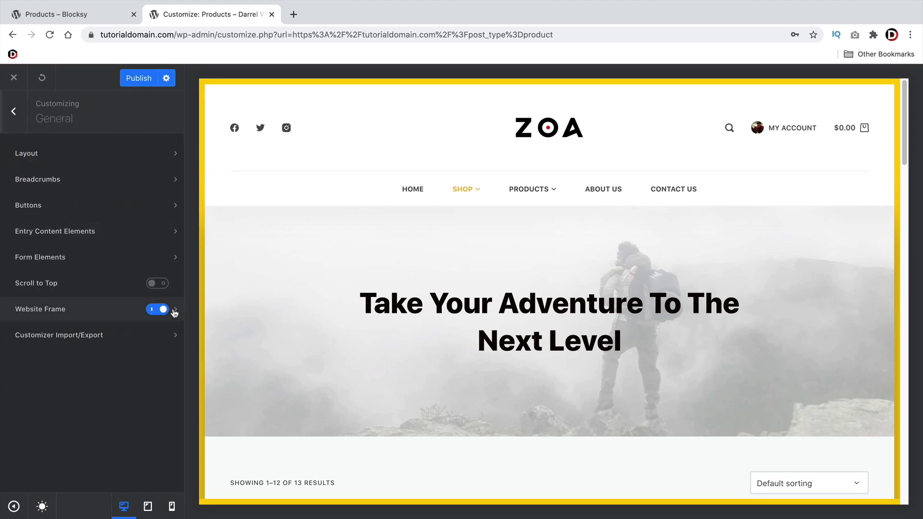
left_click(174, 312)
left_click(161, 203)
left_click(111, 285)
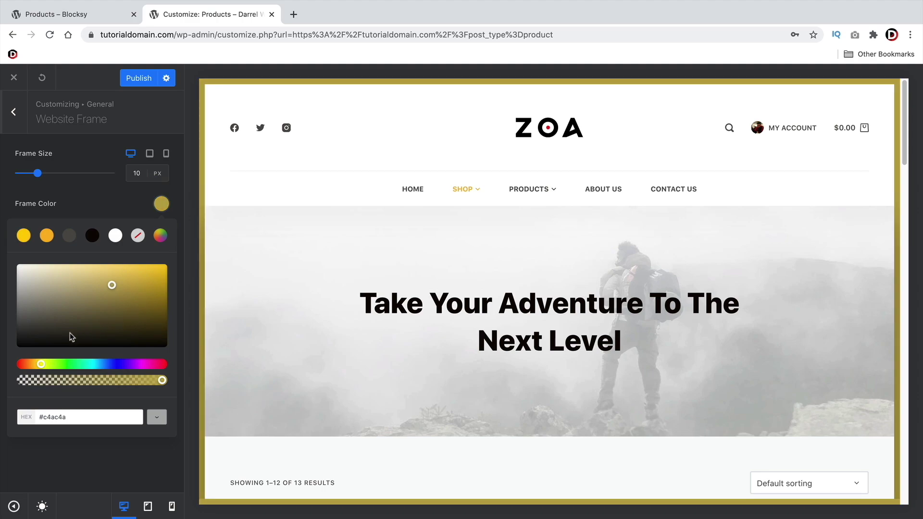
left_click(27, 343)
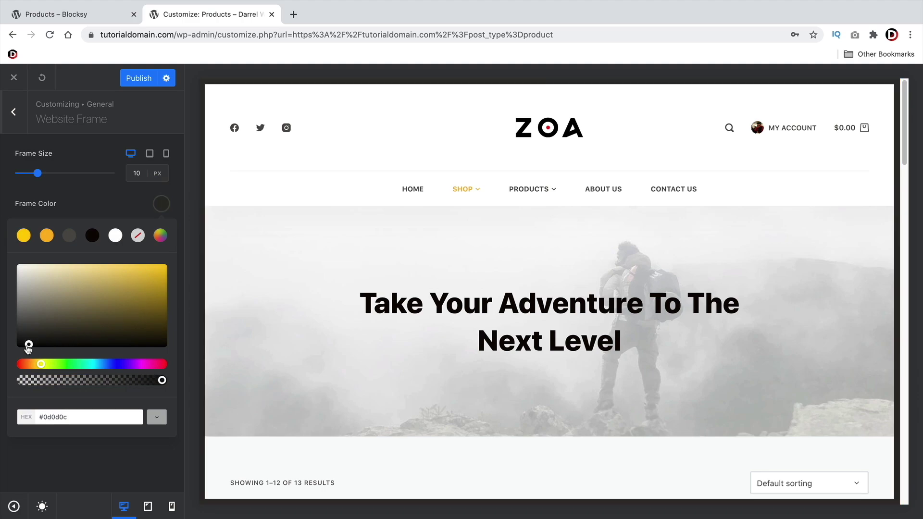
left_click(14, 111)
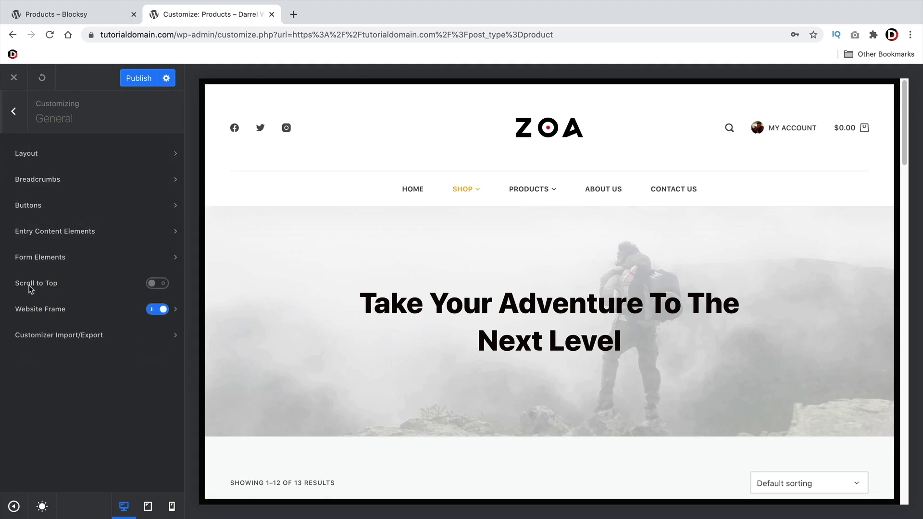
left_click(158, 310)
In WooCommerce > General, set Sale Badge Shape to Circle and Sale Badge Value to Custom
left_click(13, 112)
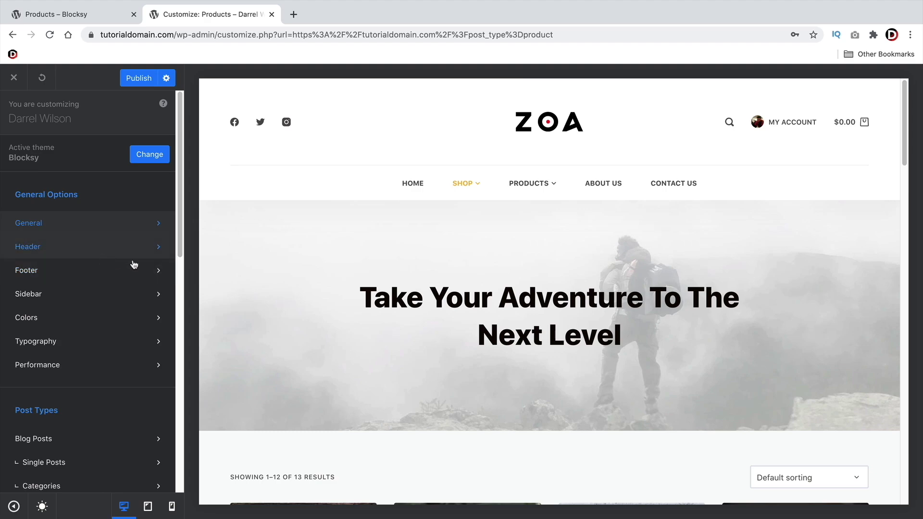
scroll(111, 251, "down", 3)
scroll(111, 251, "down", 4)
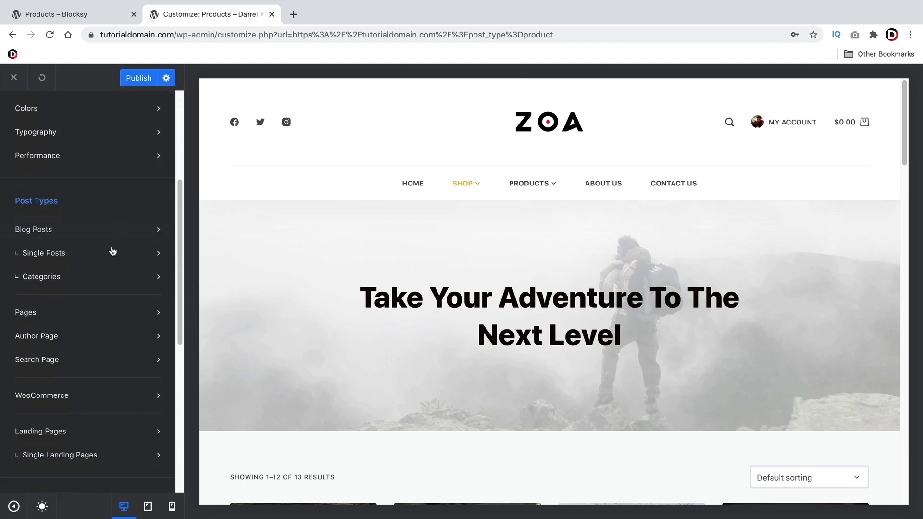
left_click(55, 262)
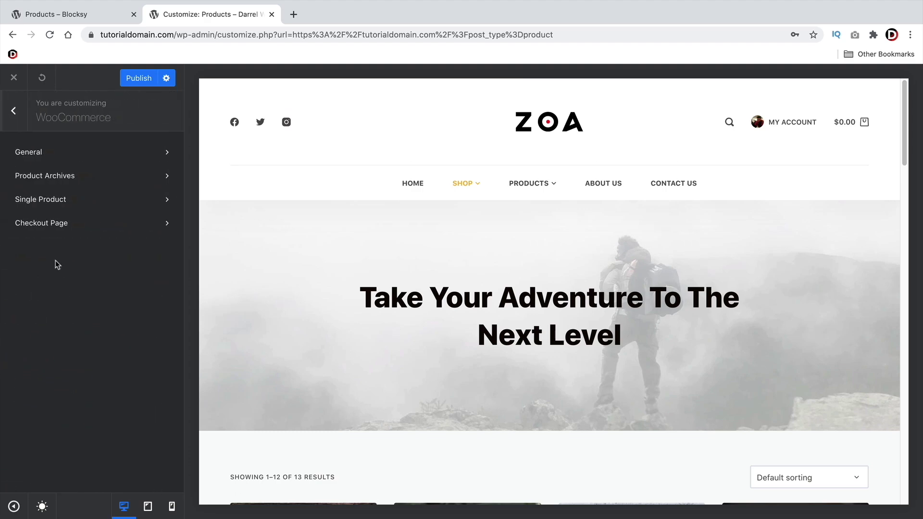
scroll(358, 284, "down", 1)
scroll(358, 285, "down", 4)
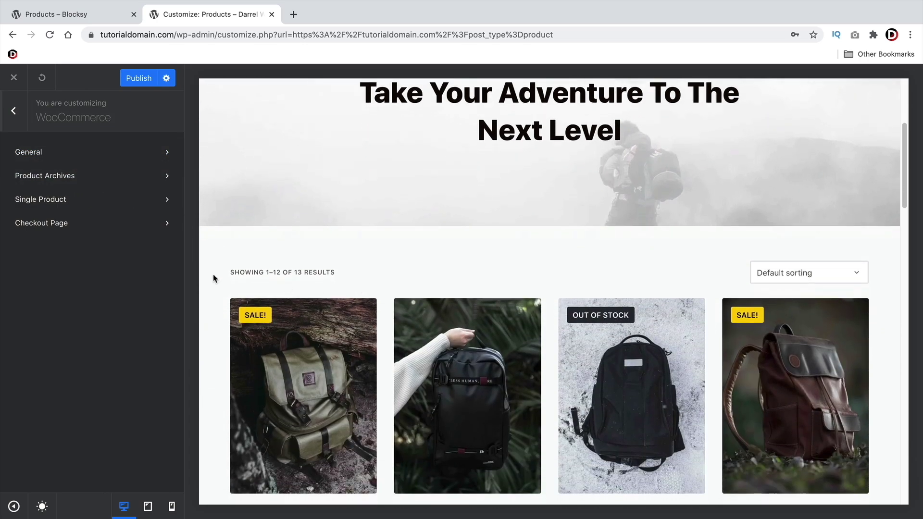
left_click(105, 153)
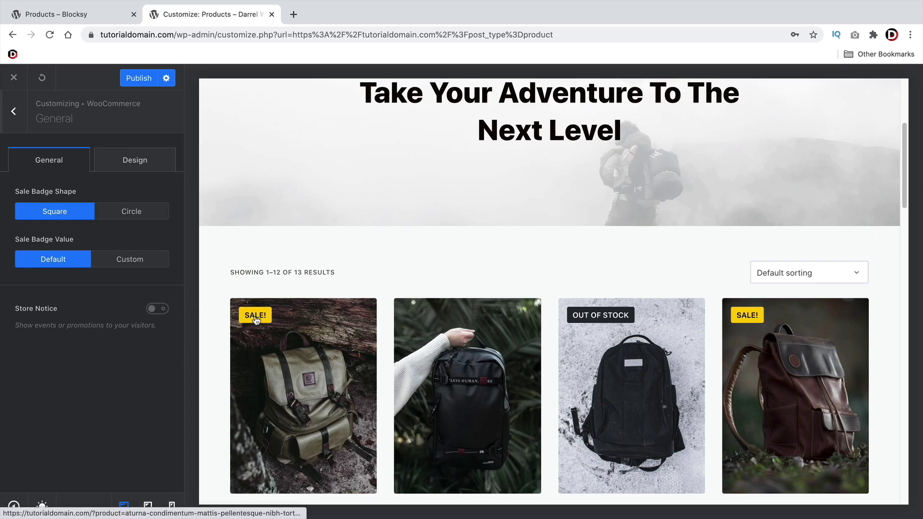
left_click(127, 211)
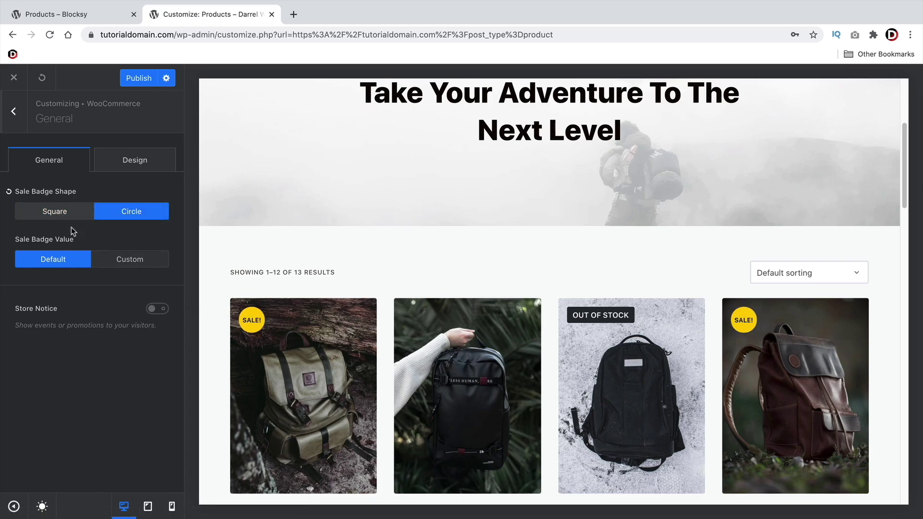
scroll(284, 349, "down", 4)
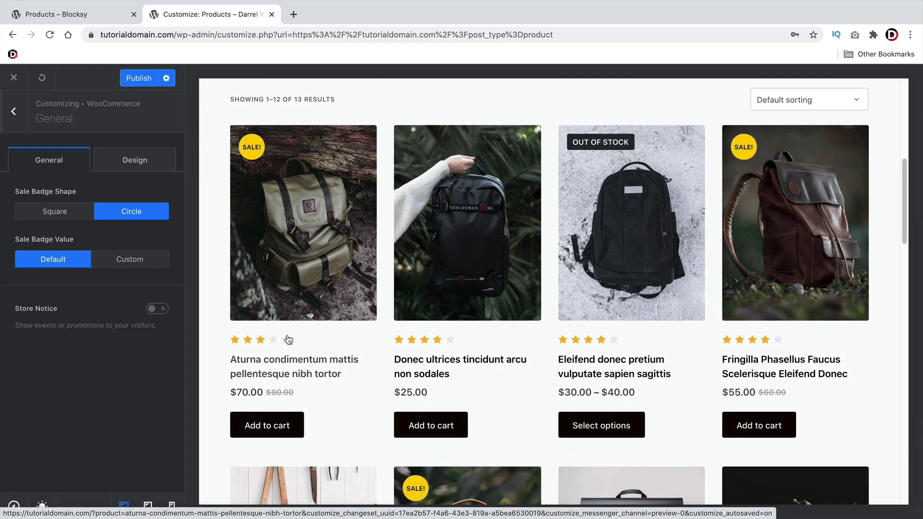
left_click(133, 260)
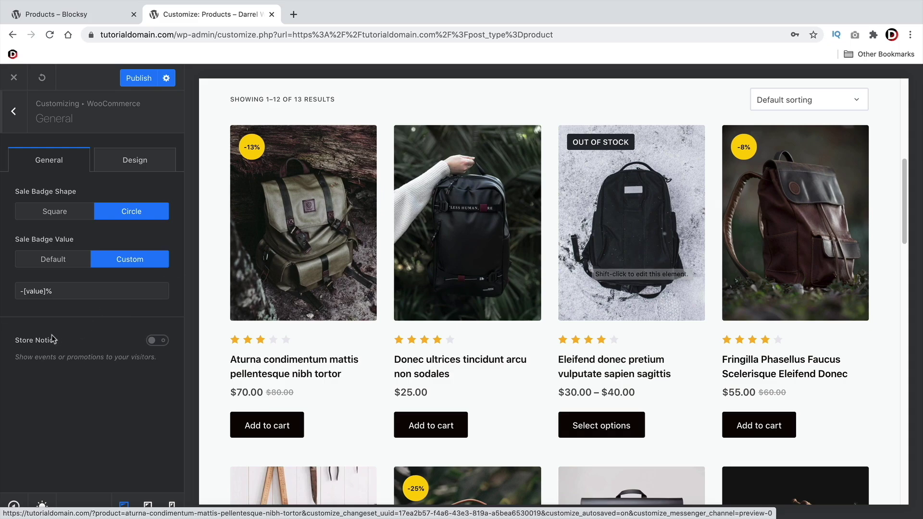
Enable the Store Notice and set its position to Bottom
left_click(157, 341)
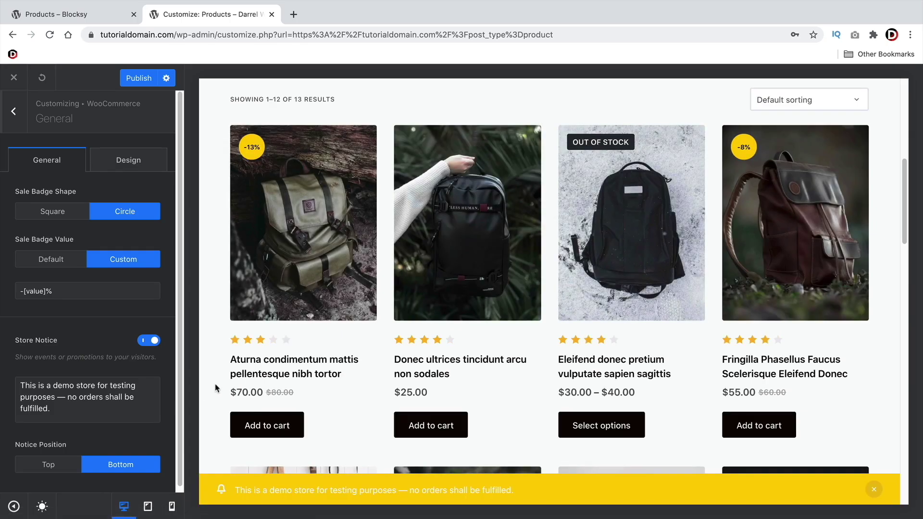
scroll(215, 388, "down", 4)
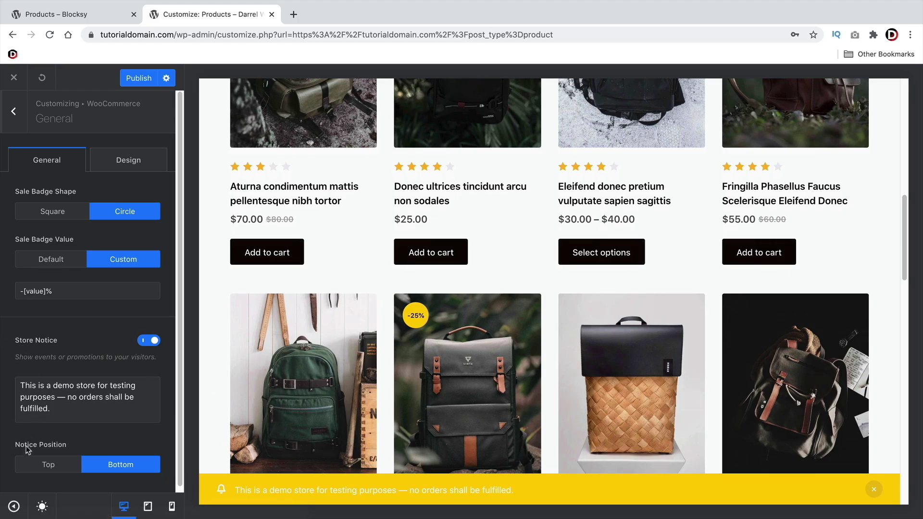
left_click(48, 464)
left_click(120, 464)
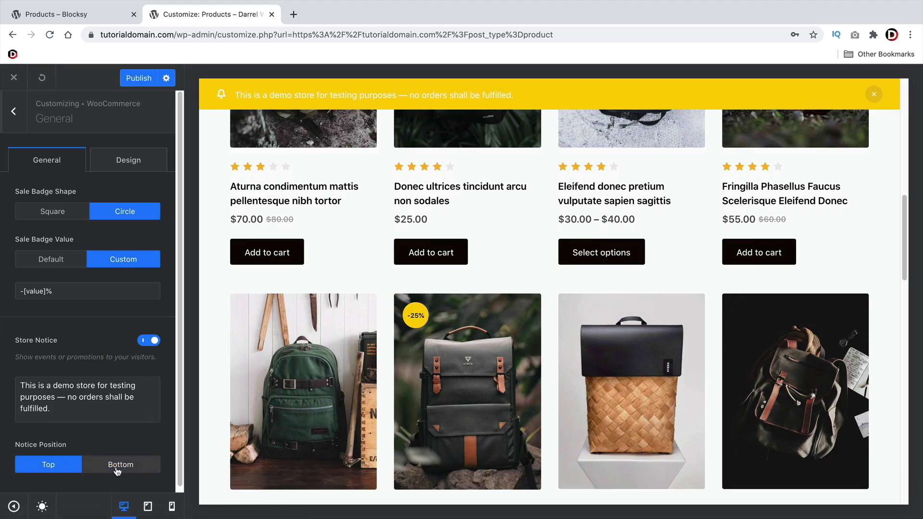
left_click(117, 468)
left_click(46, 465)
left_click(108, 467)
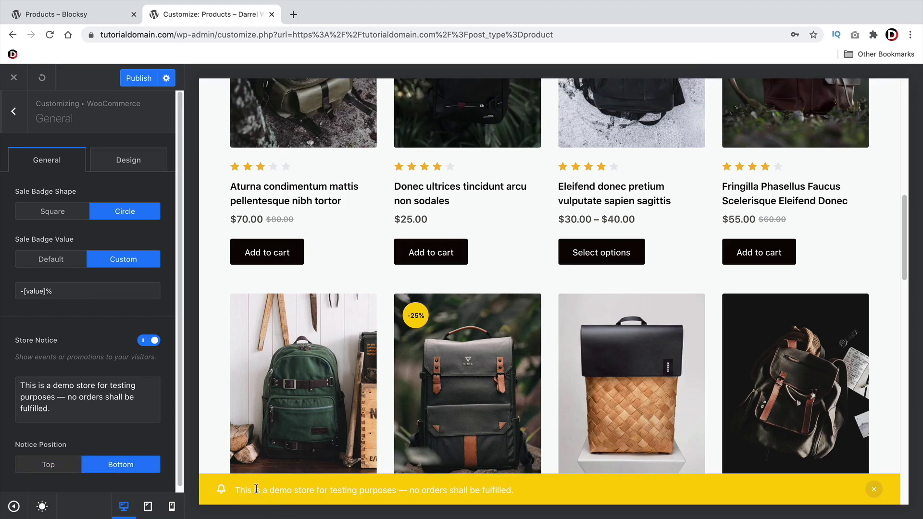
Set the Notice Background Color to the black Color 4 swatch, then return to the WooCommerce sections
left_click(118, 162)
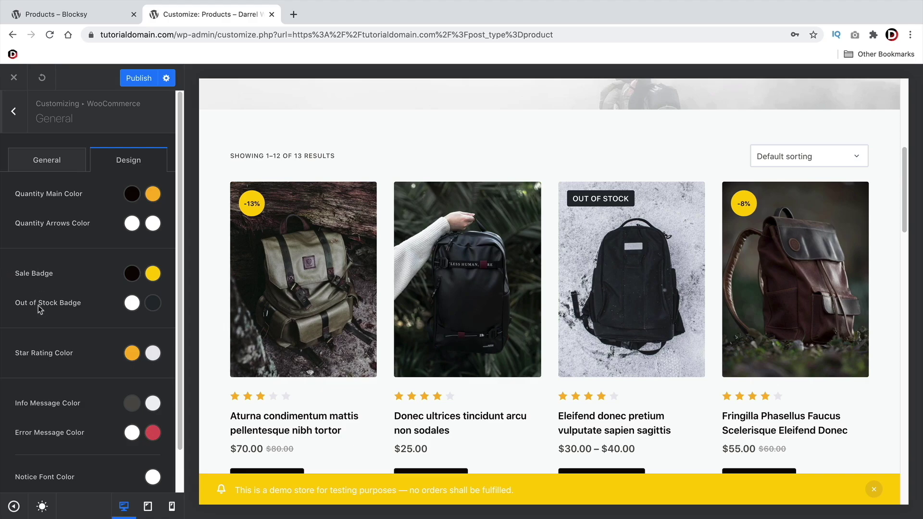
scroll(39, 384, "down", 1)
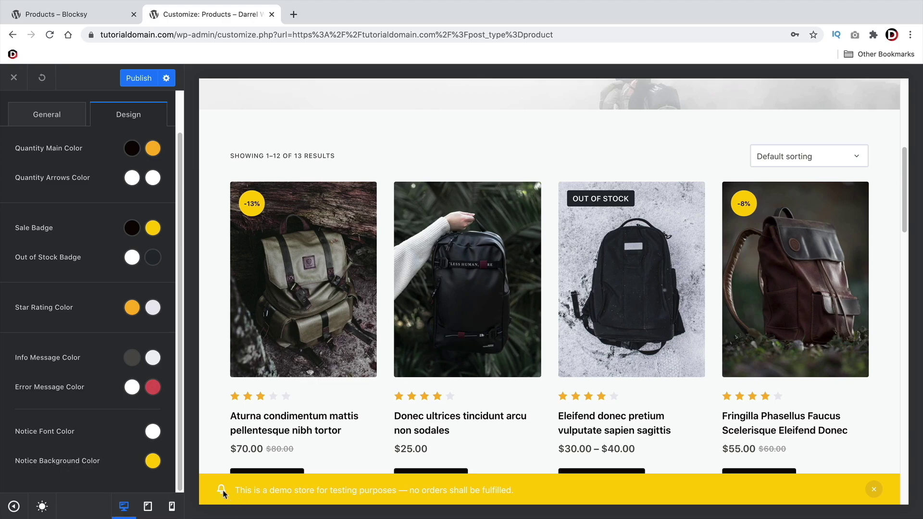
left_click(153, 461)
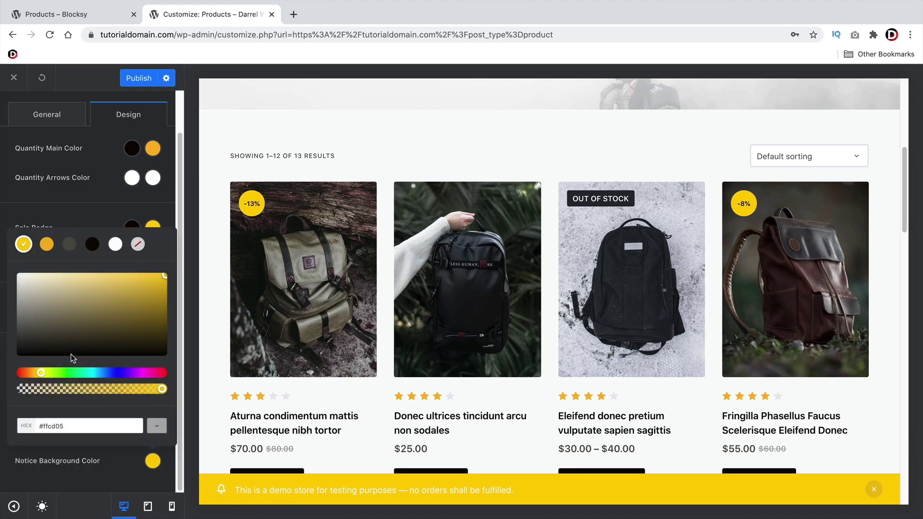
left_click(82, 318)
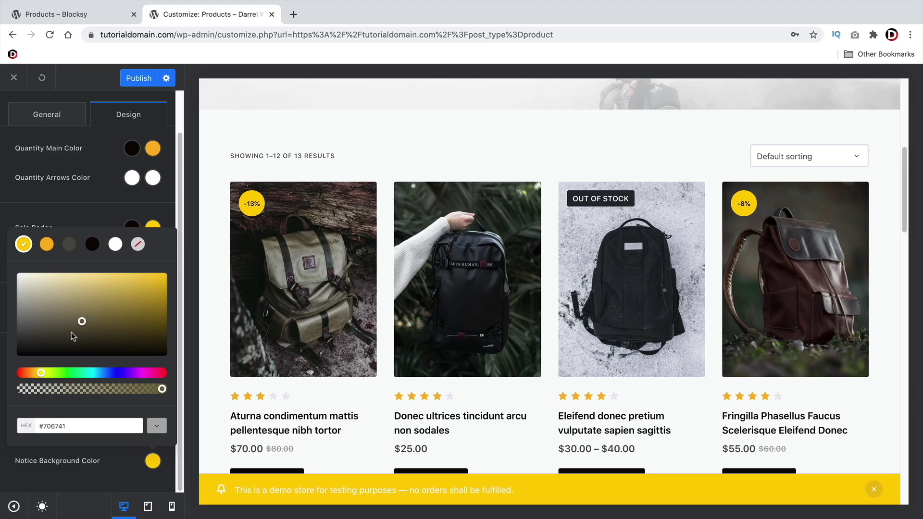
left_click(25, 350)
left_click(92, 244)
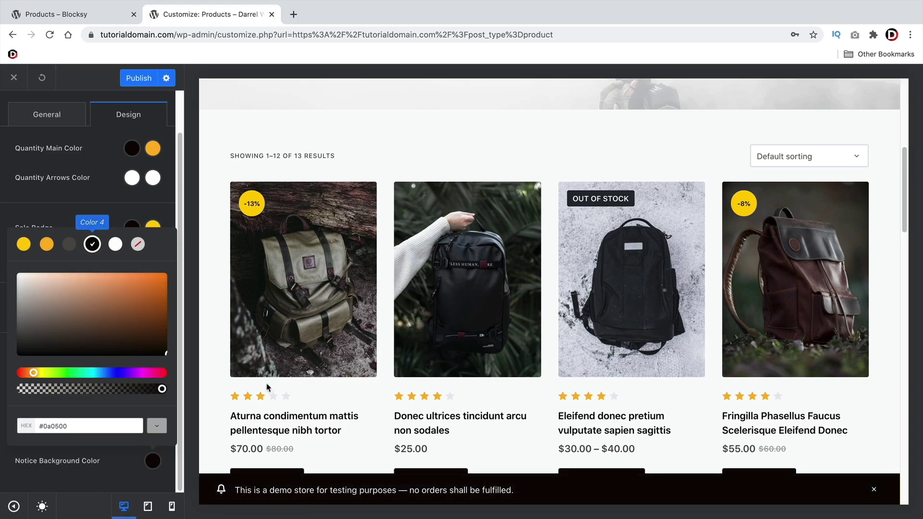
scroll(398, 457, "down", 2)
scroll(398, 457, "down", 10)
scroll(398, 457, "up", 3)
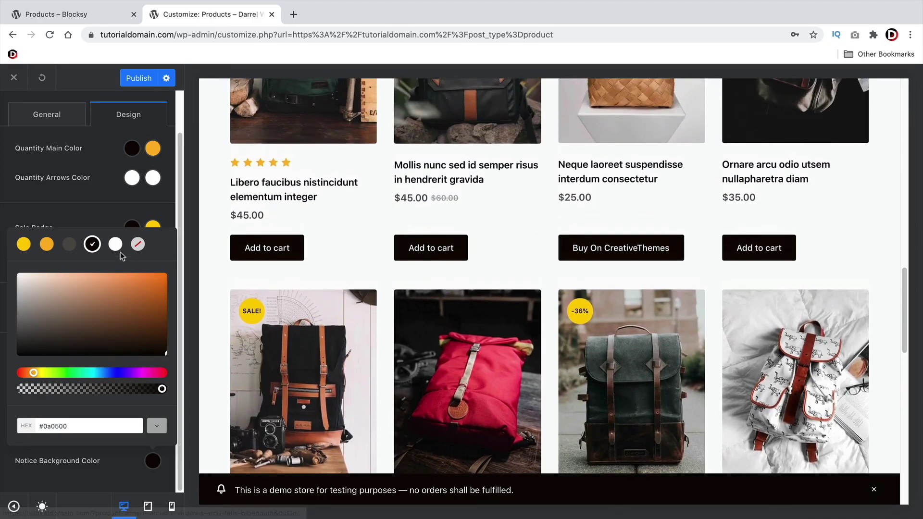
left_click(99, 208)
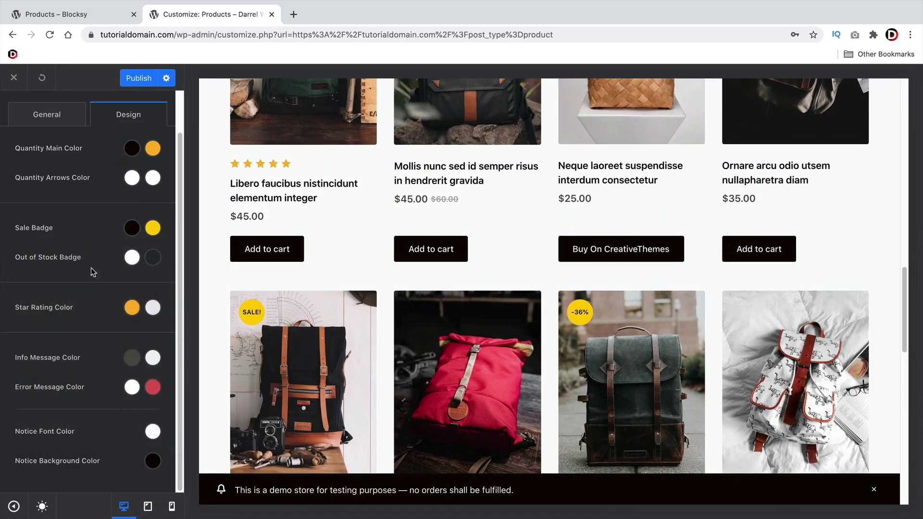
scroll(101, 340, "up", 1)
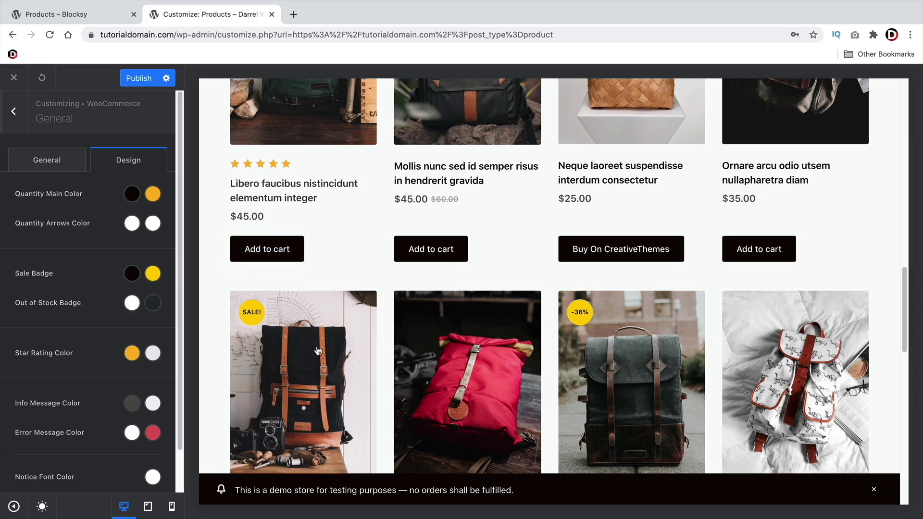
scroll(298, 300, "up", 4)
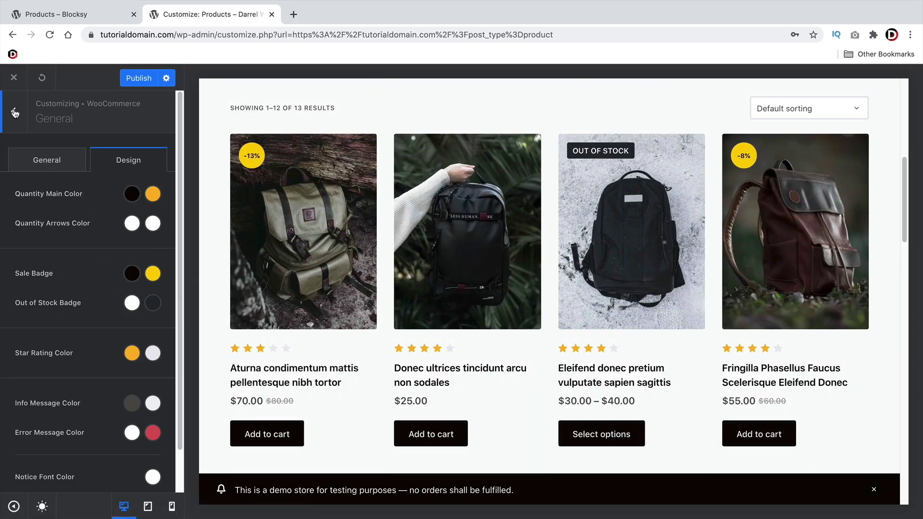
left_click(21, 122)
In Product Archives, choose the Type 2 card layout and toggle Page Title off and back on
left_click(42, 176)
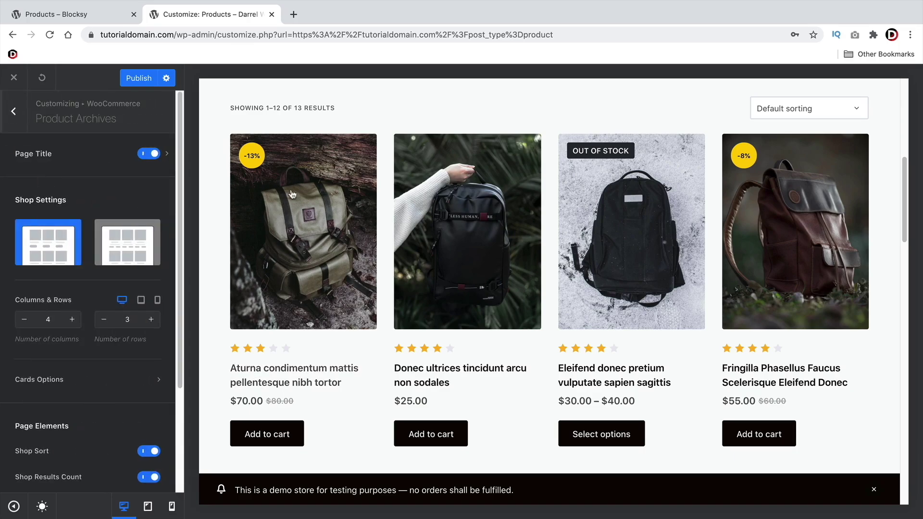
left_click(122, 242)
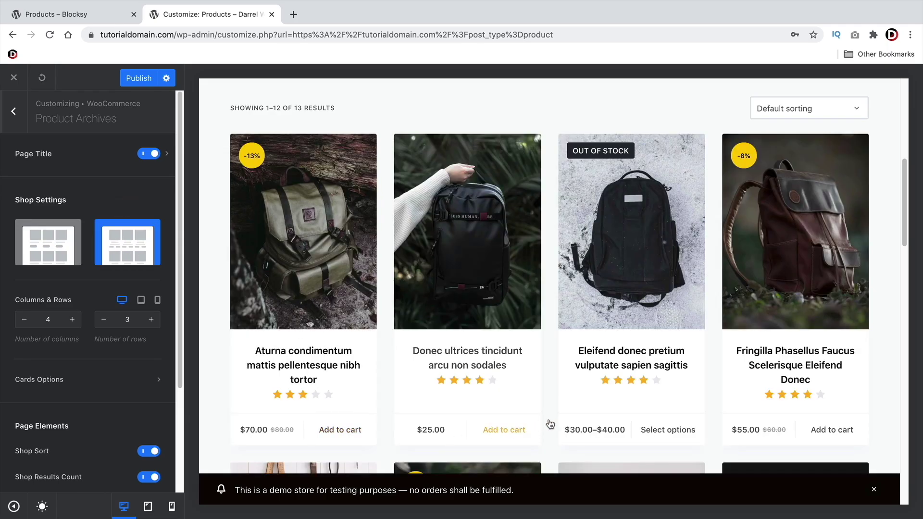
scroll(548, 426, "down", 1)
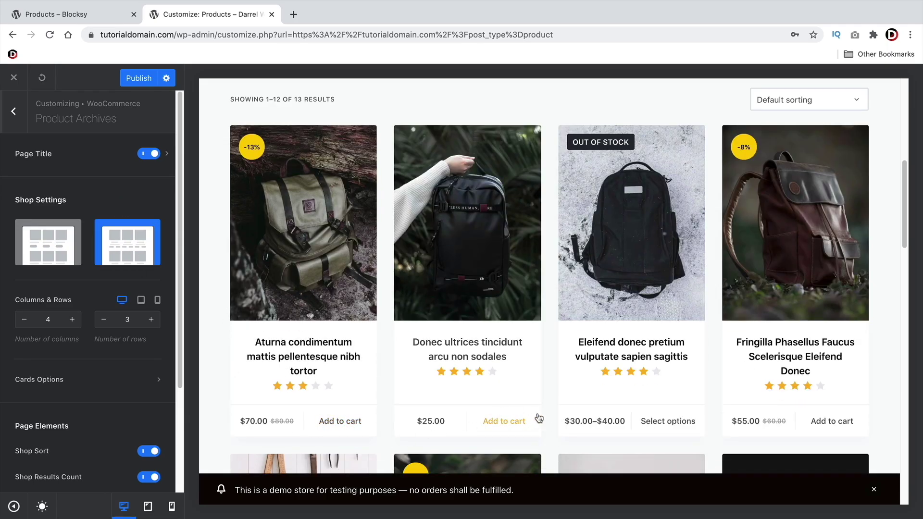
scroll(334, 374, "up", 4)
scroll(332, 373, "up", 4)
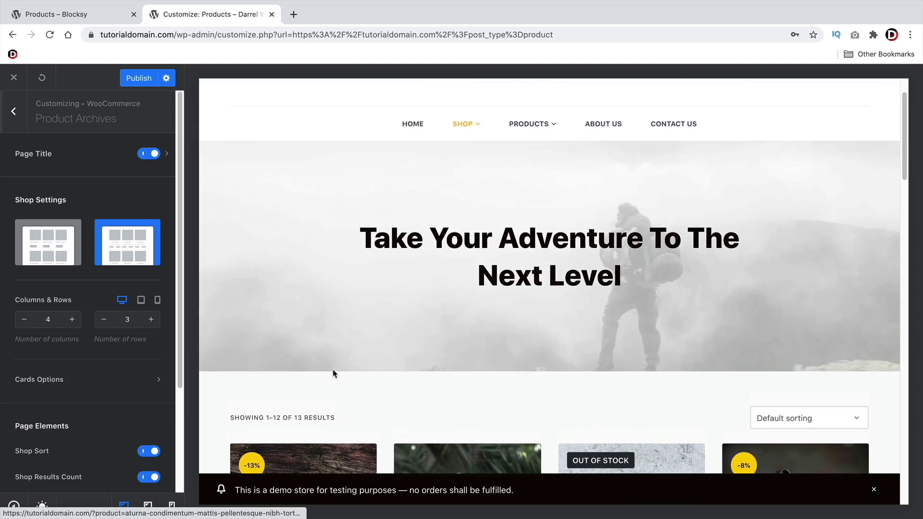
scroll(503, 293, "down", 3)
scroll(500, 298, "up", 1)
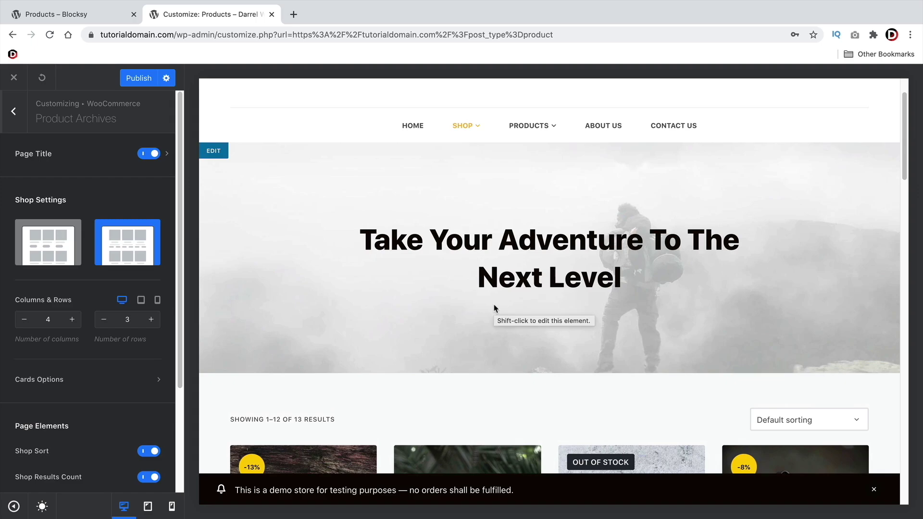
left_click(148, 153)
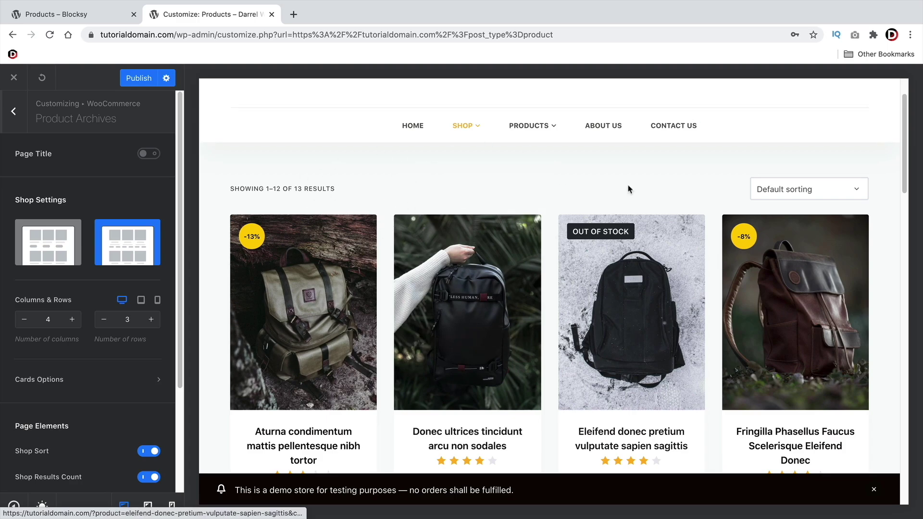
left_click(149, 154)
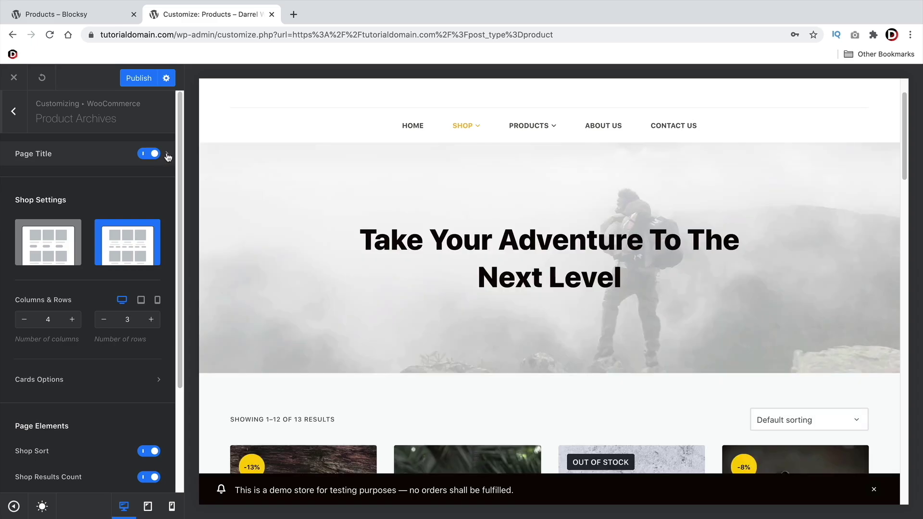
In Page Title options, keep the hero layout and custom hero image after trying alternatives
left_click(166, 155)
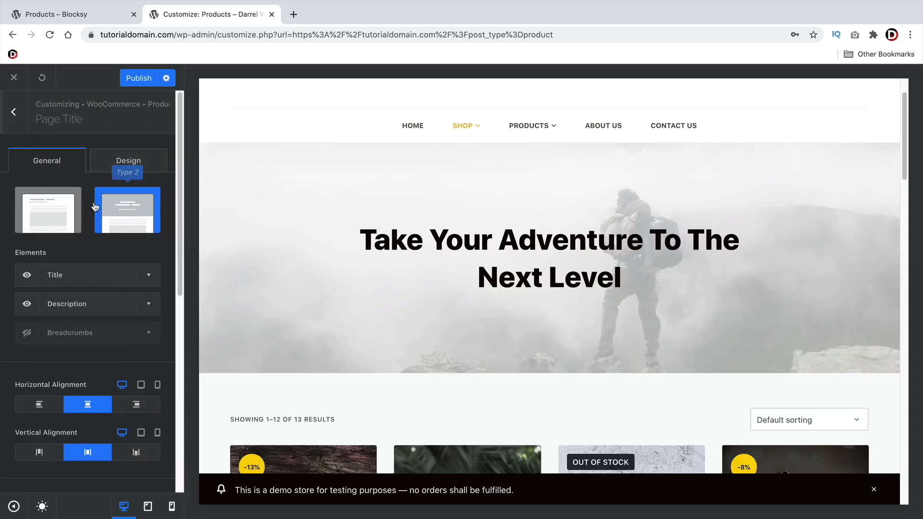
left_click(61, 212)
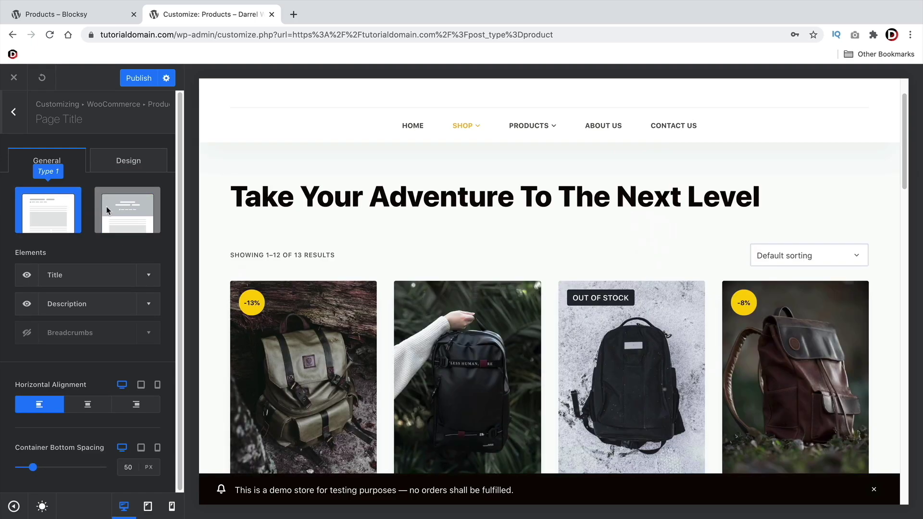
left_click(126, 208)
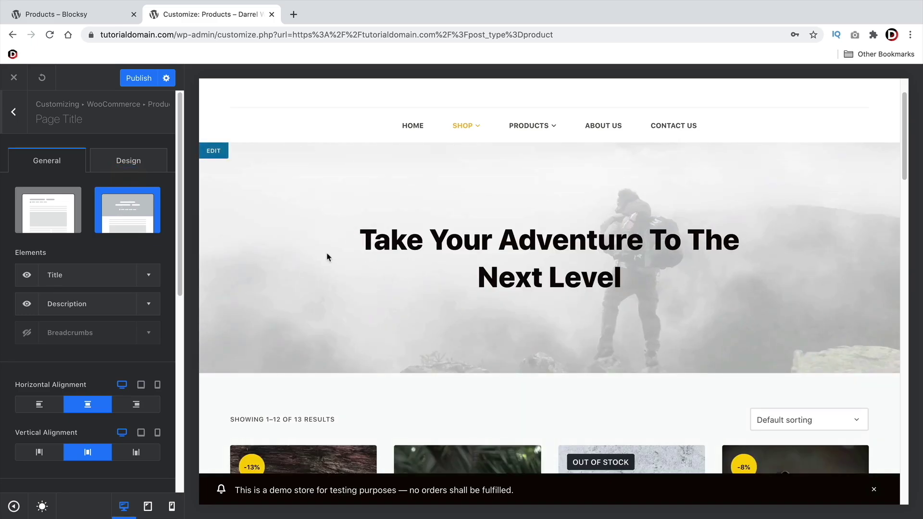
scroll(131, 355, "down", 8)
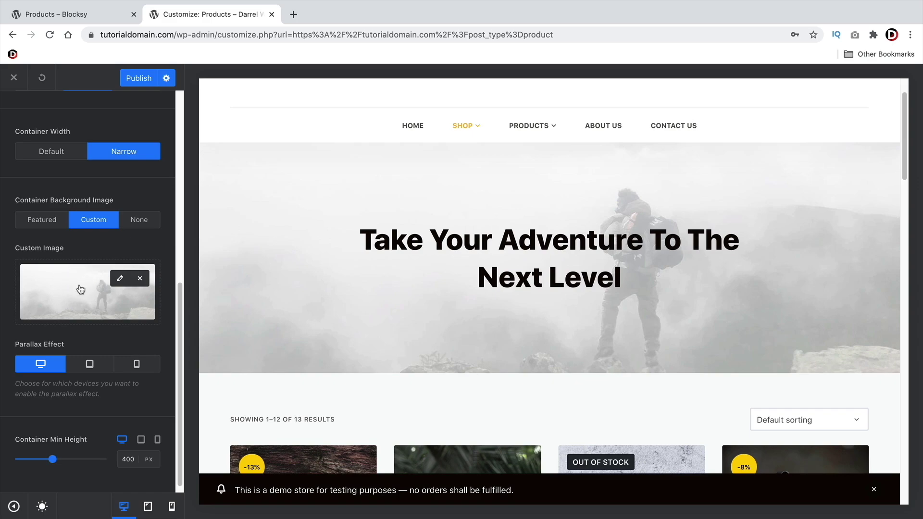
left_click(35, 220)
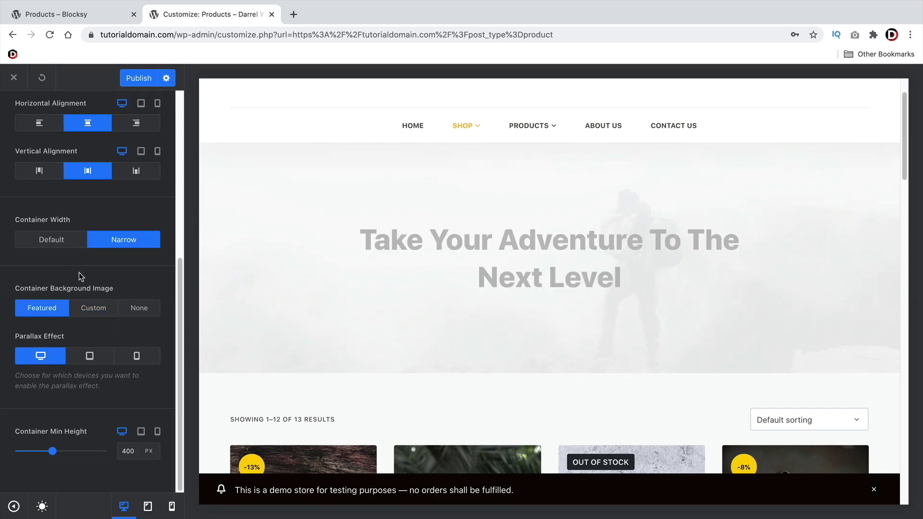
left_click(95, 308)
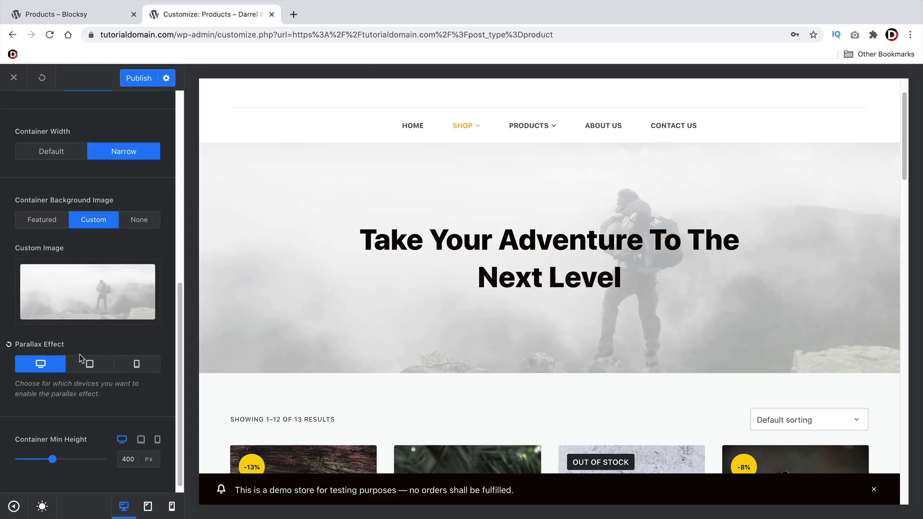
Turn on parallax for tablet alongside desktop and keep Container Width on Narrow
left_click(88, 366)
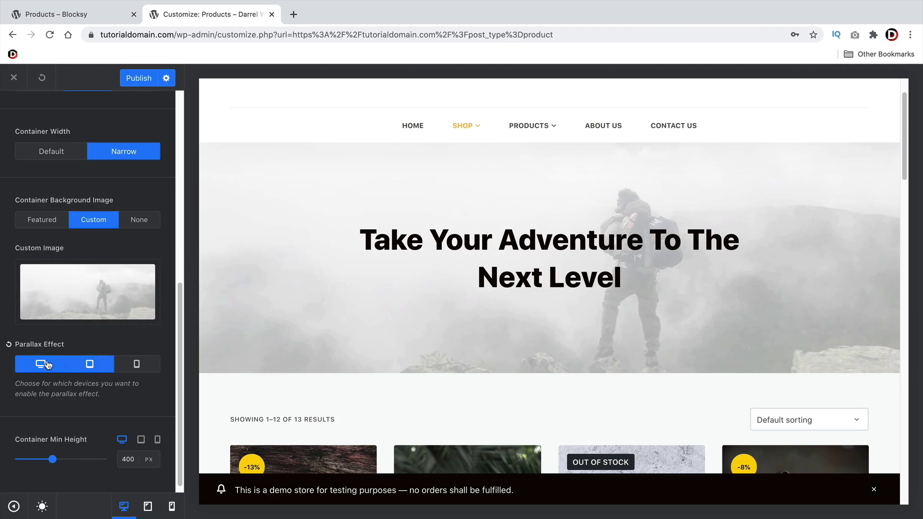
left_click(45, 366)
left_click(44, 366)
scroll(108, 377, "up", 2)
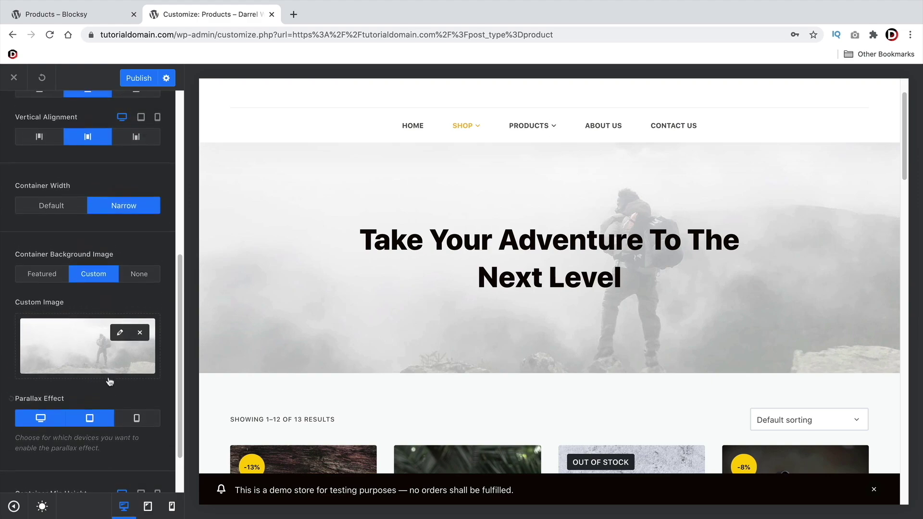
left_click(59, 212)
left_click(115, 213)
scroll(70, 252, "up", 10)
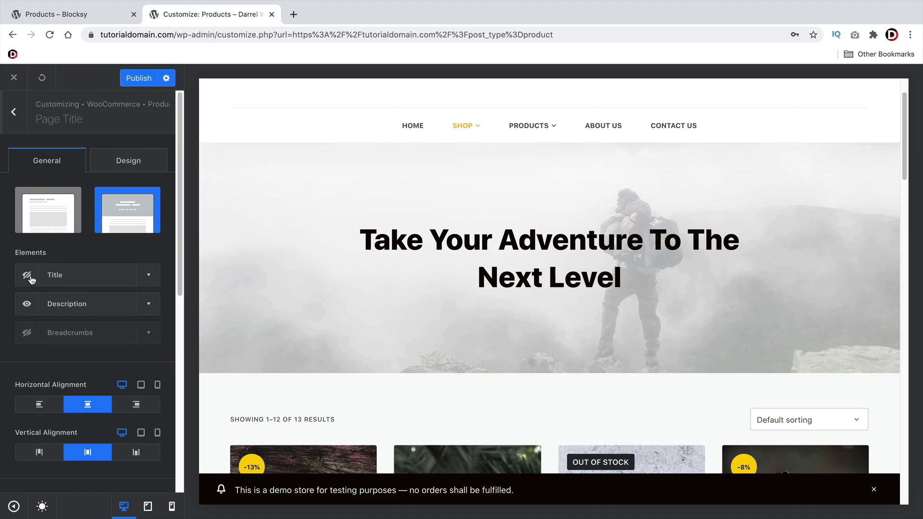
left_click_drag(648, 275, 358, 241)
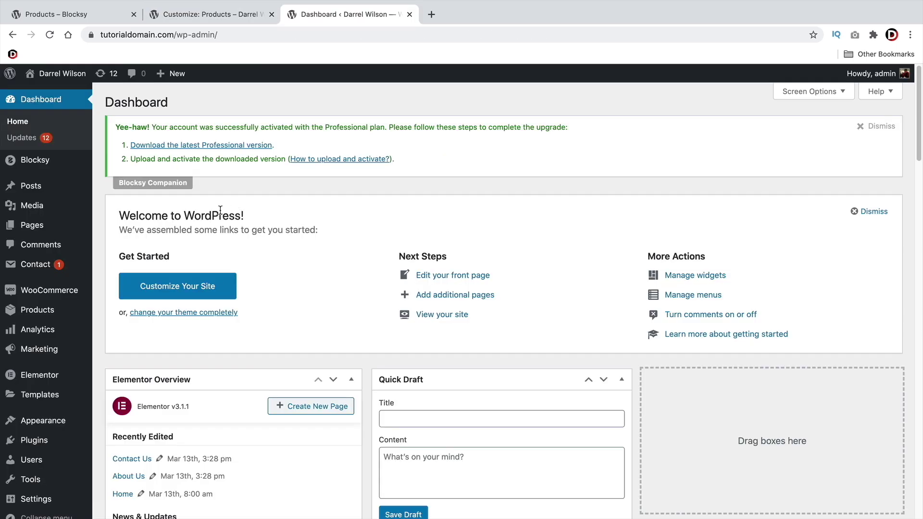
mouse_move(53, 225)
left_click(133, 229)
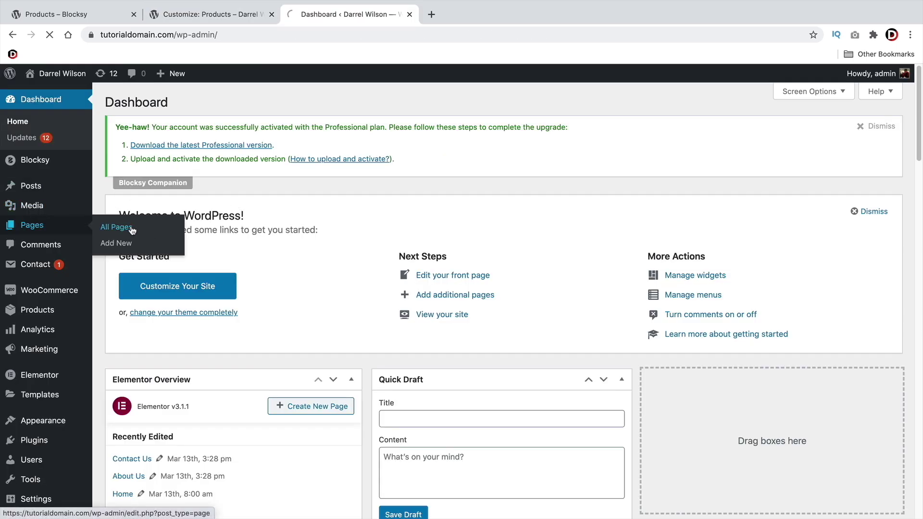
scroll(255, 296, "down", 6)
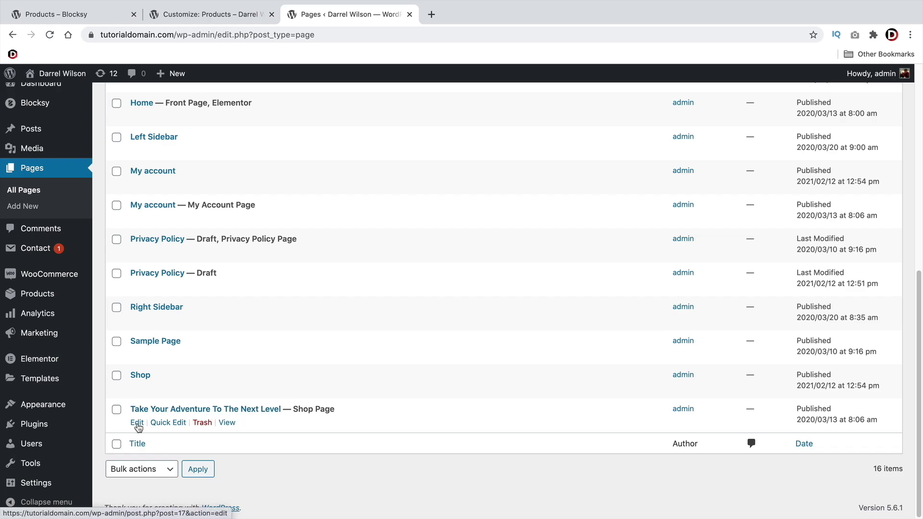
left_click(178, 11)
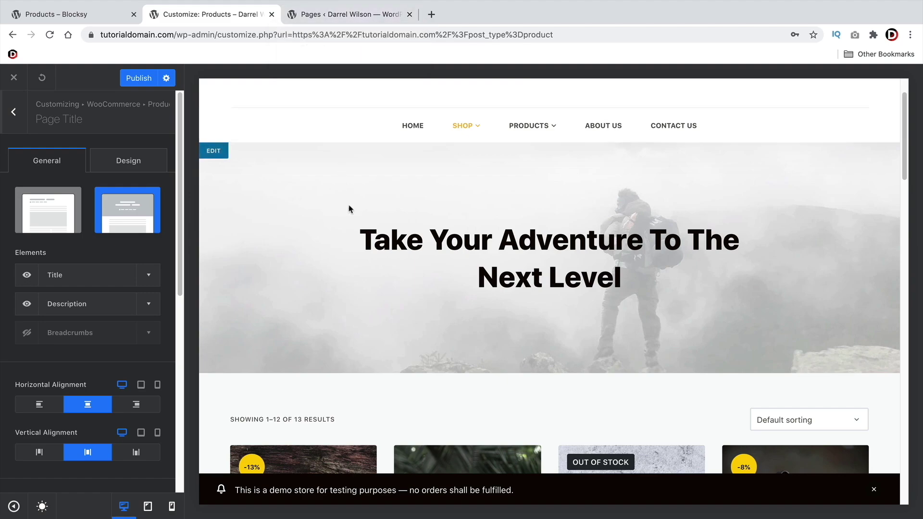
Inspect the Title element and its Design tab, then go back to Product Archives
left_click(149, 276)
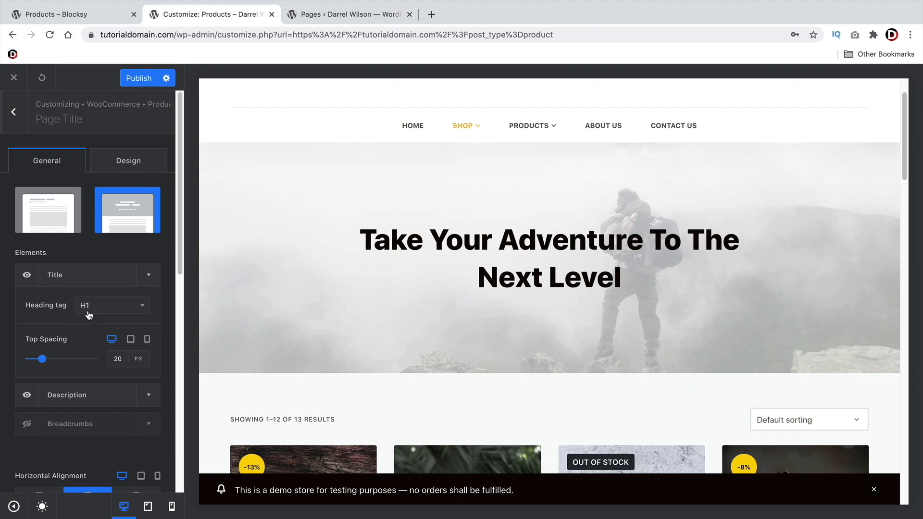
left_click(149, 278)
left_click(134, 160)
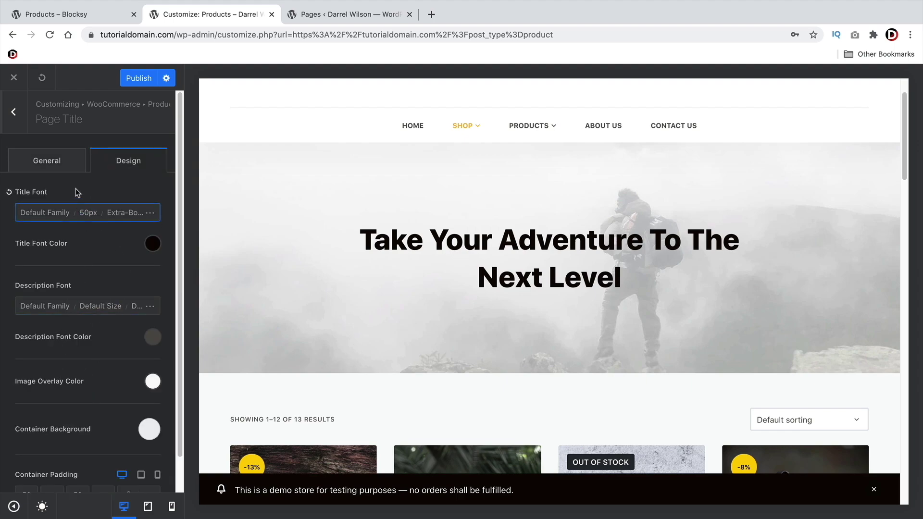
left_click(60, 160)
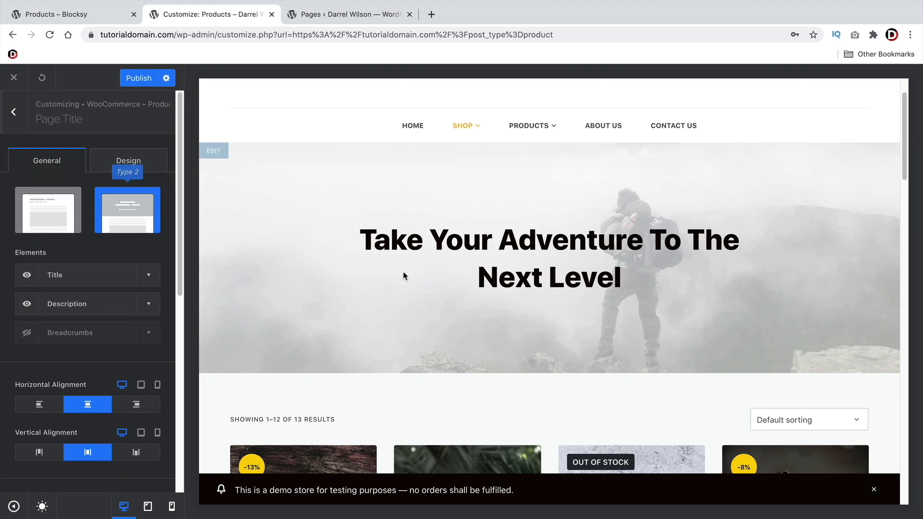
scroll(96, 344, "down", 5)
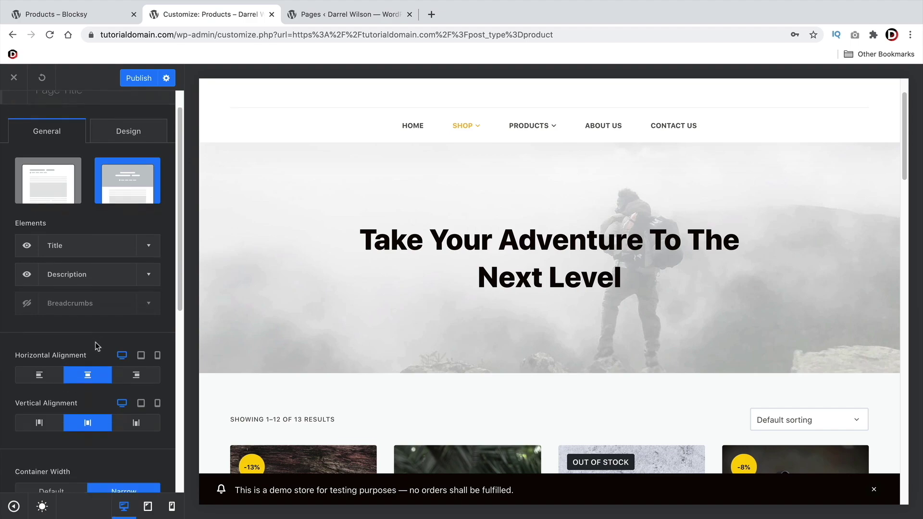
scroll(79, 345, "down", 2)
scroll(83, 344, "up", 8)
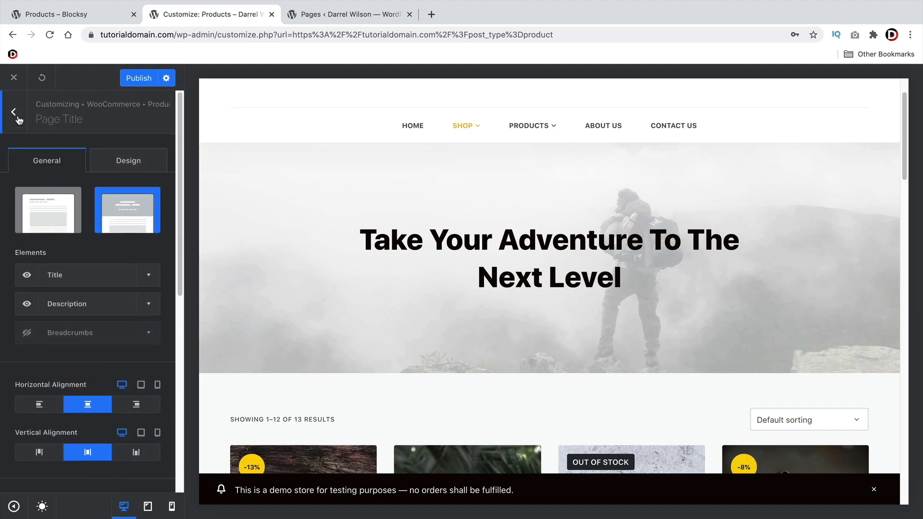
left_click(15, 115)
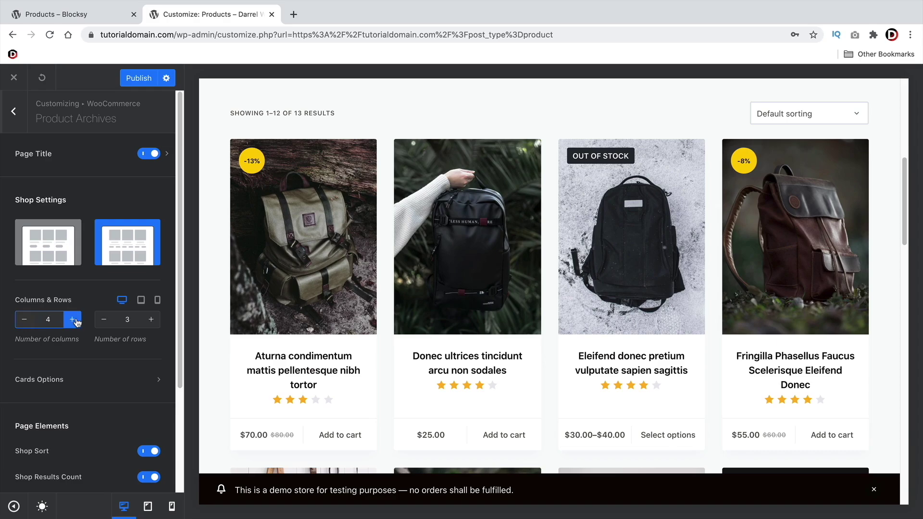
Test 3- and 2-column, 2-row shop grids, settle on 4 columns by 3 rows, then open Cards Options
left_click(25, 319)
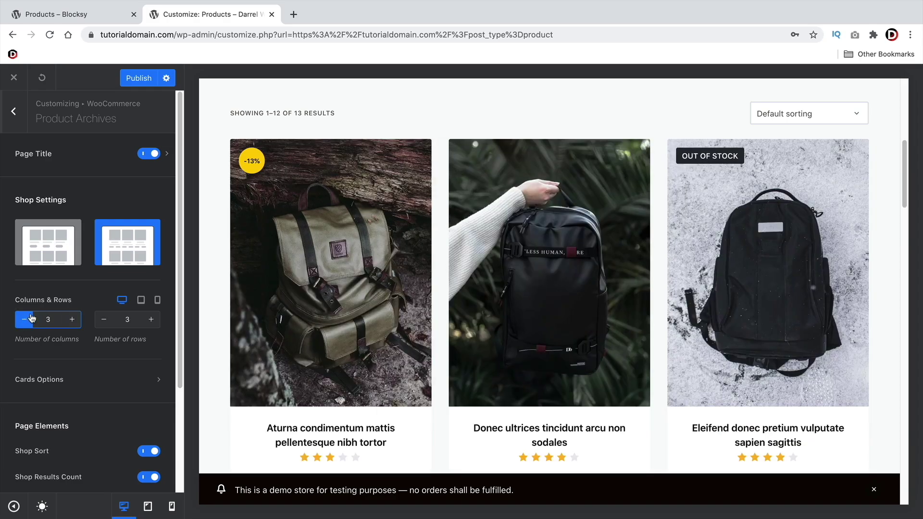
left_click(104, 319)
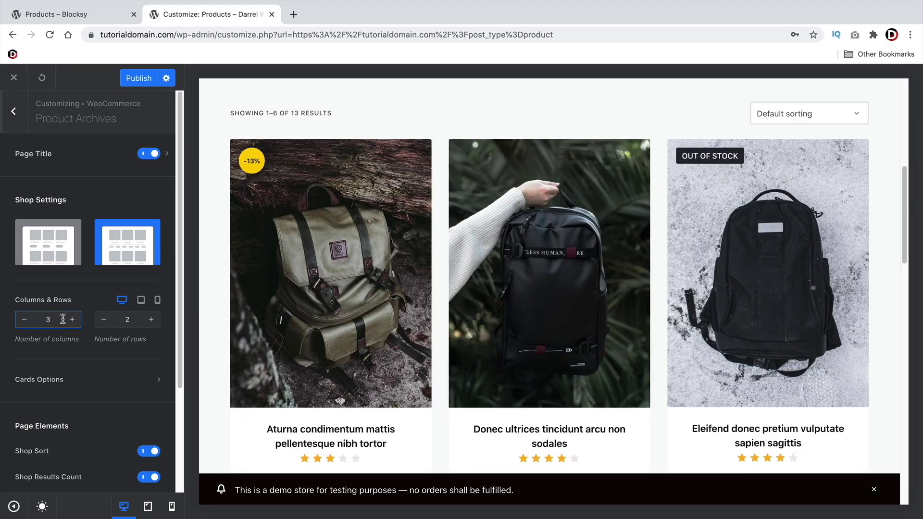
scroll(217, 359, "down", 14)
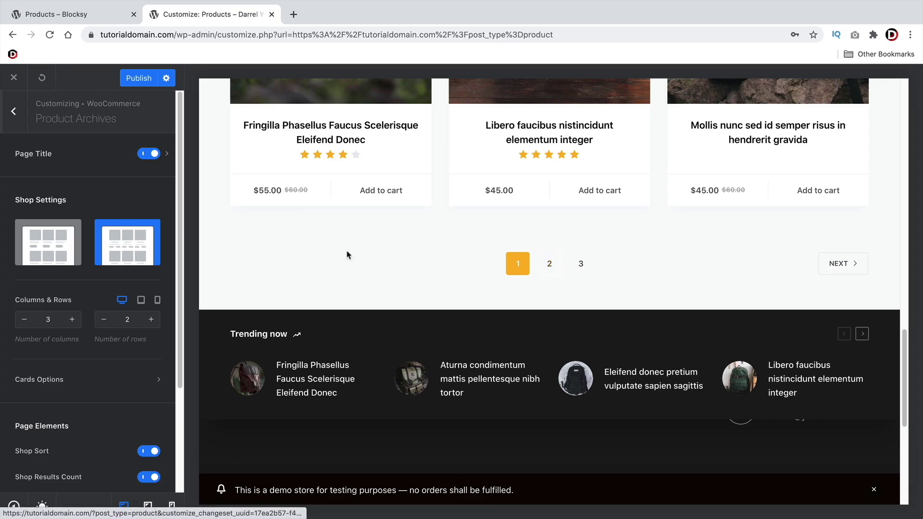
scroll(277, 313, "up", 3)
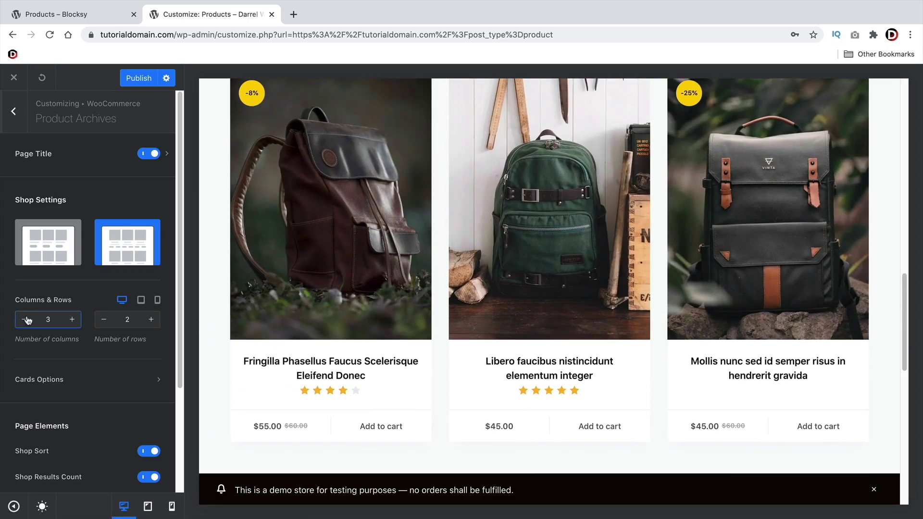
left_click(24, 319)
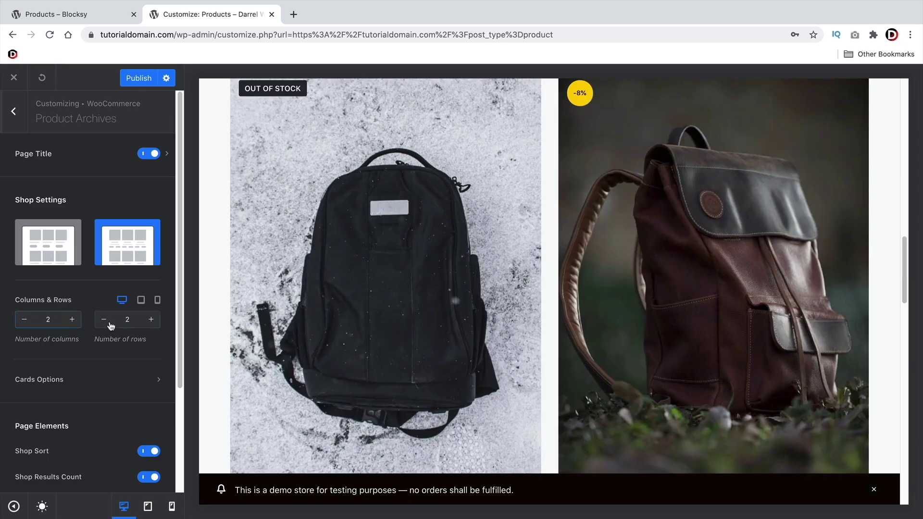
left_click(72, 320)
left_click(72, 319)
left_click(150, 320)
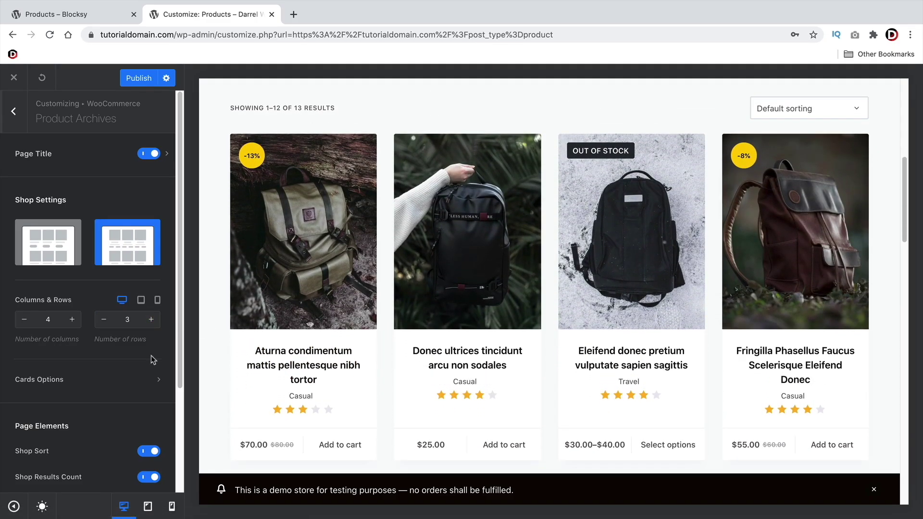
left_click(74, 380)
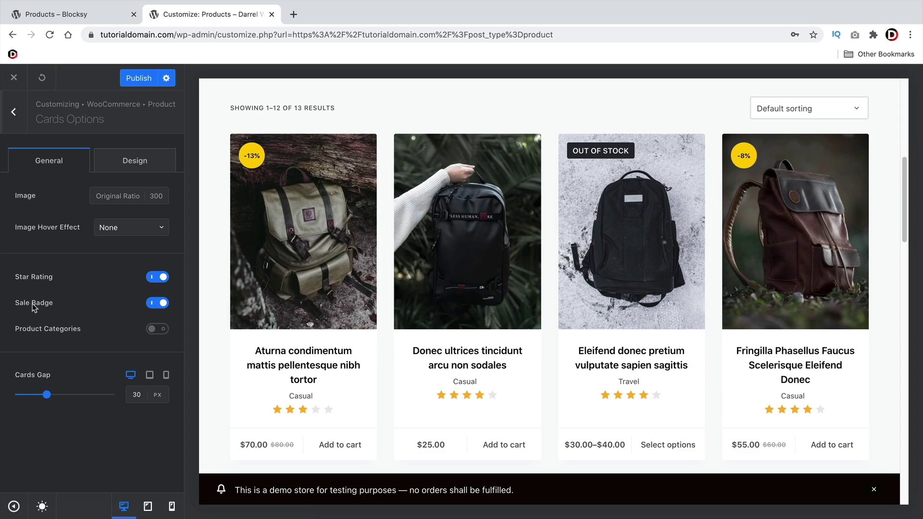
Try hiding star ratings and showing categories on cards, revert both, and return to Product Archives Page Elements
left_click(162, 279)
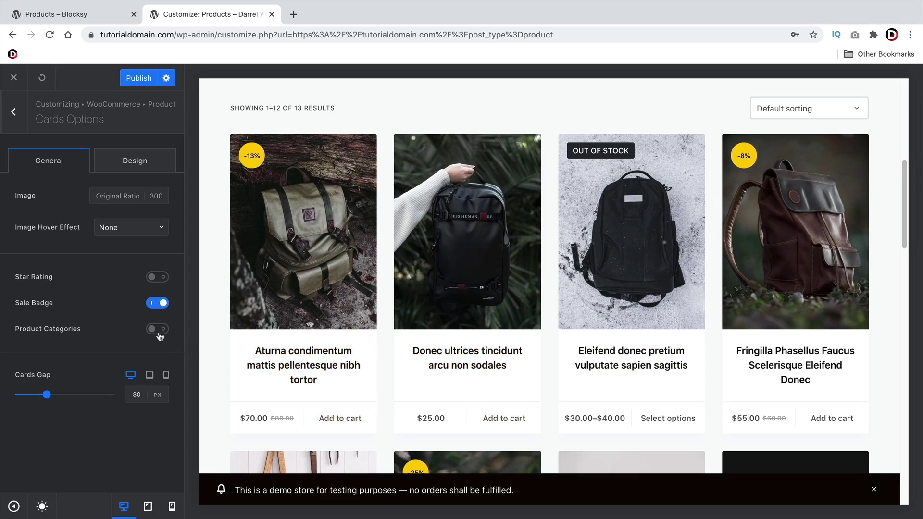
left_click(156, 330)
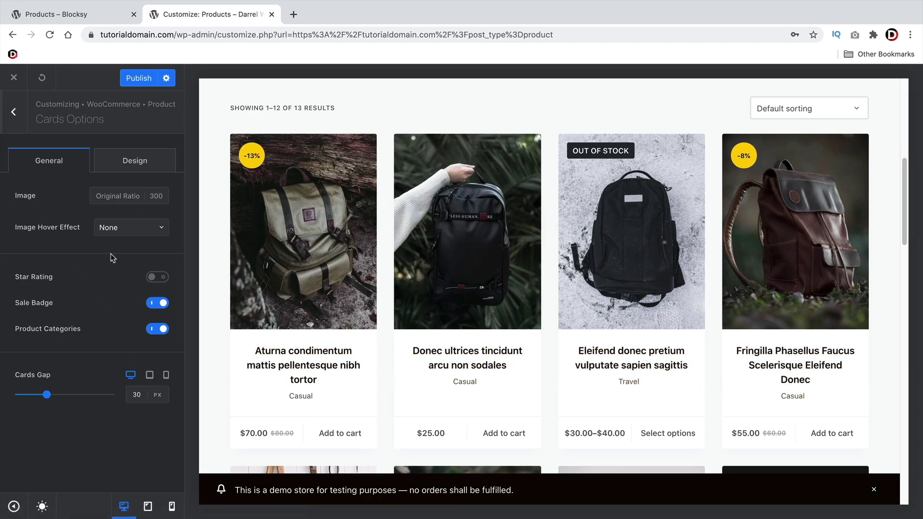
left_click(157, 277)
left_click(158, 329)
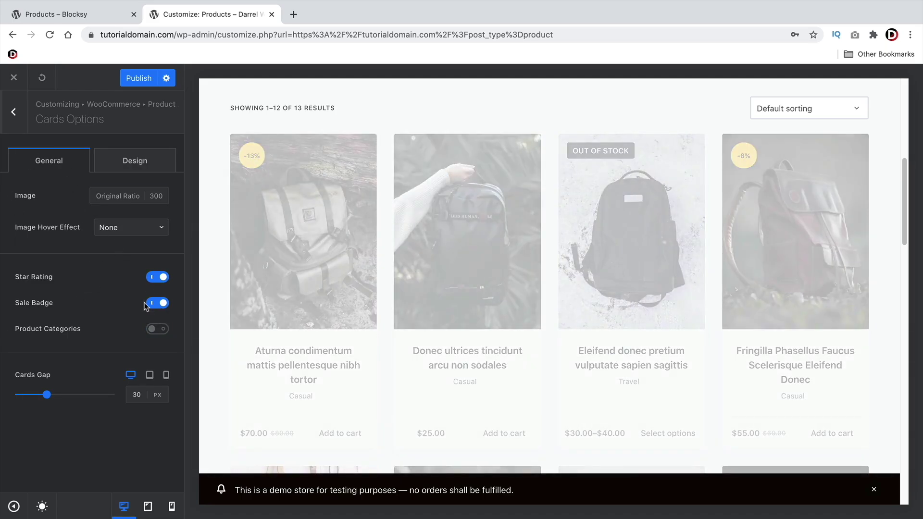
left_click(13, 111)
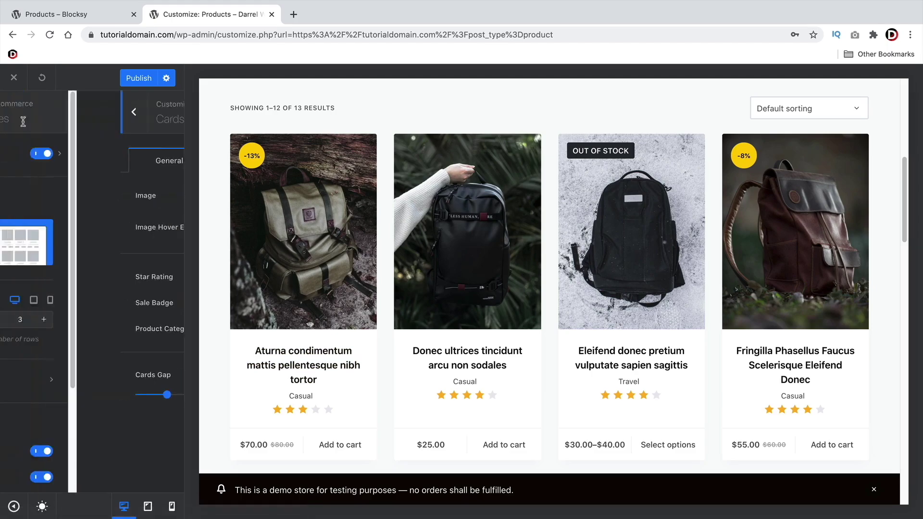
scroll(106, 265, "down", 3)
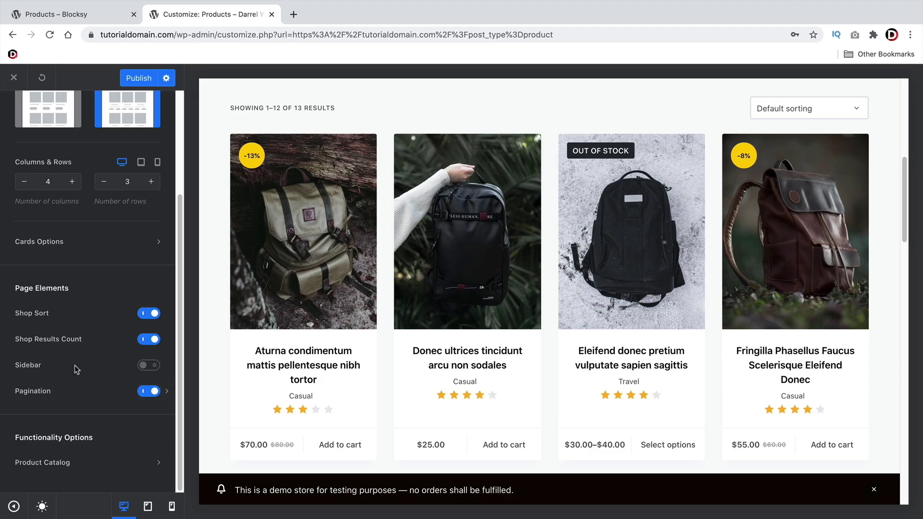
Switch on the shop page sidebar and review its position options before returning to Product Archives
left_click(148, 366)
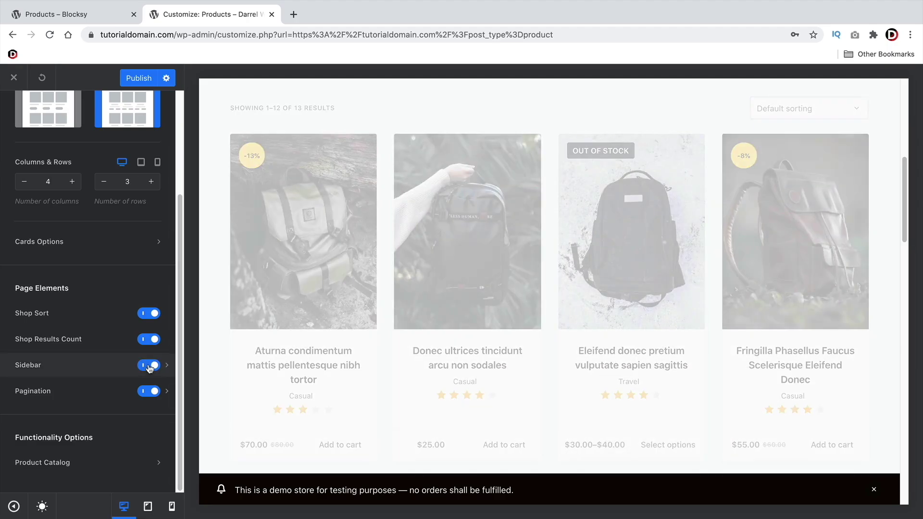
scroll(757, 216, "down", 6)
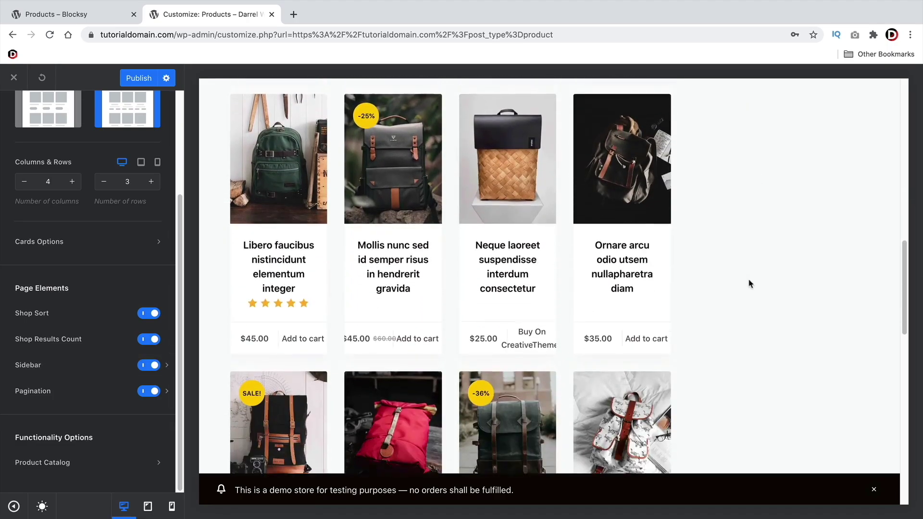
scroll(748, 302, "up", 3)
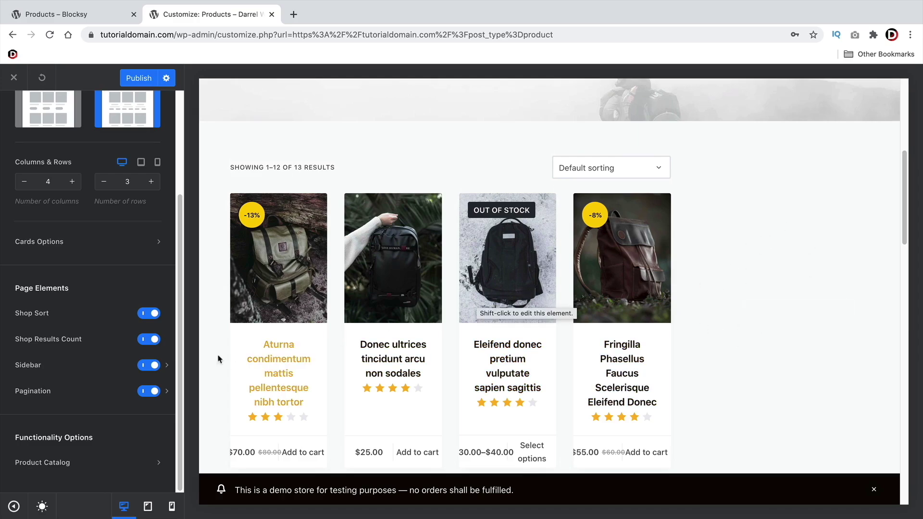
left_click(167, 366)
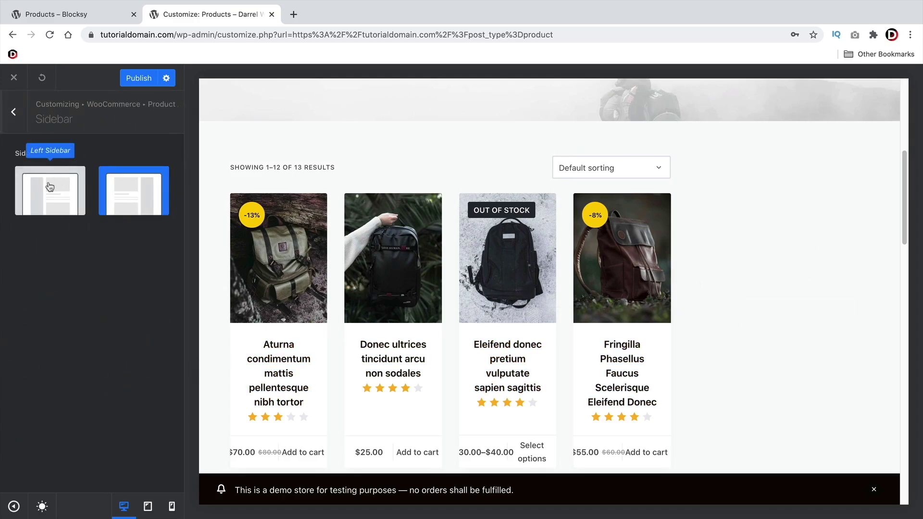
left_click(13, 127)
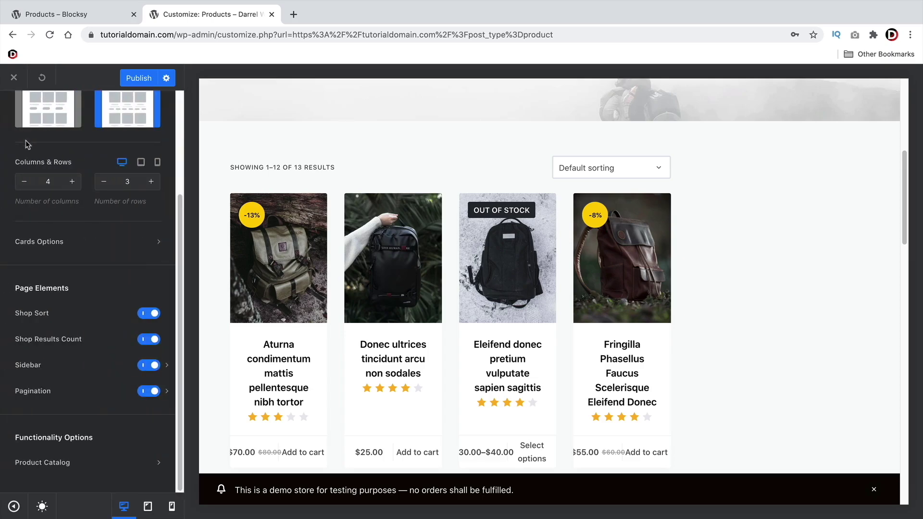
Drop the shop grid from 4 to 3 columns, briefly retrying 4, and check the preview
scroll(98, 327, "up", 1)
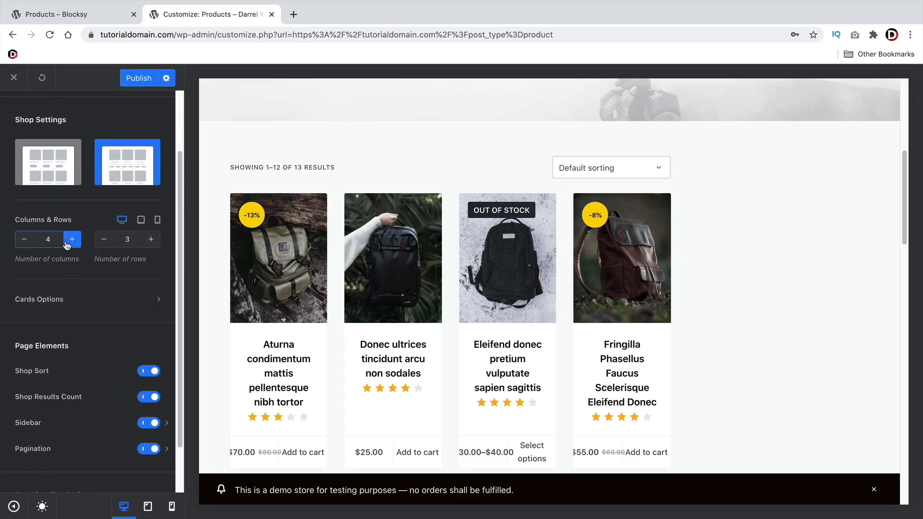
left_click(24, 239)
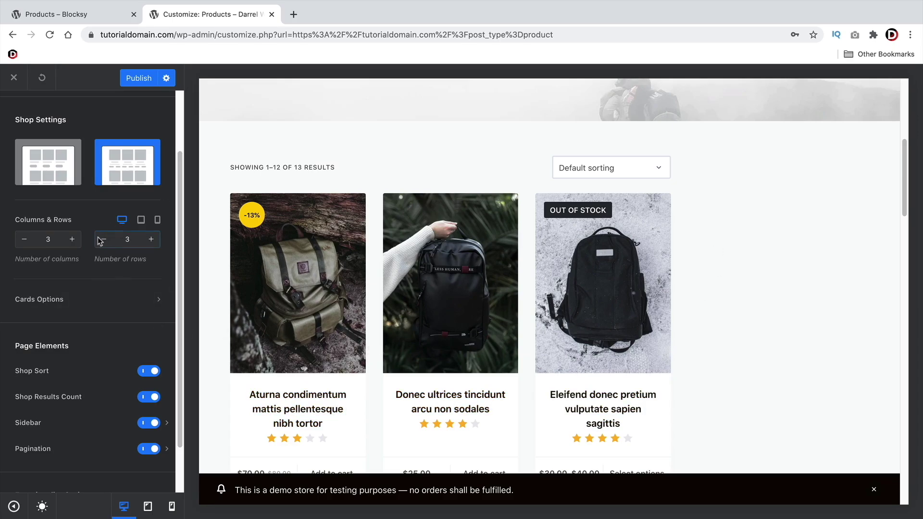
left_click(72, 240)
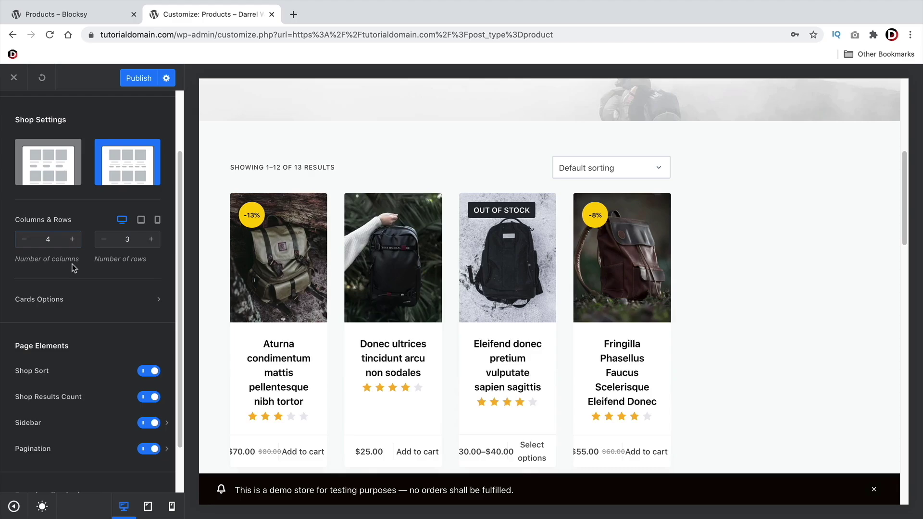
left_click(24, 240)
scroll(275, 339, "down", 1)
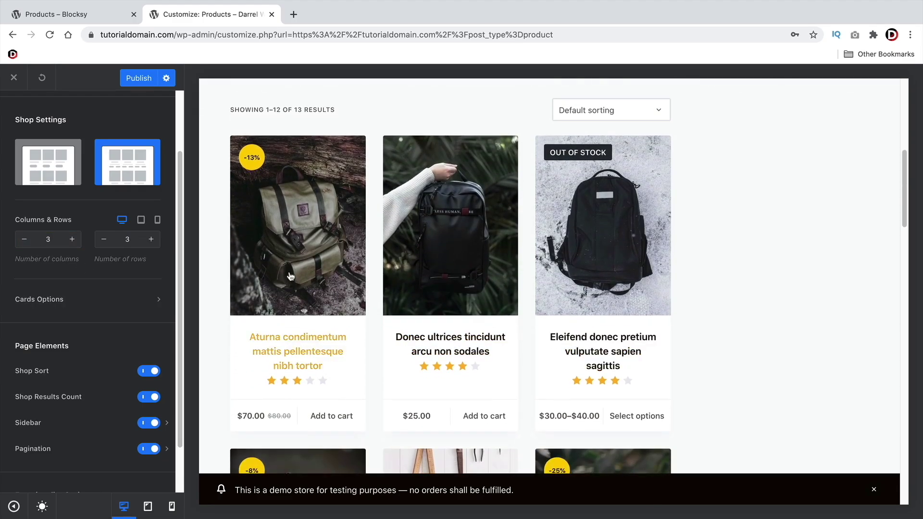
scroll(290, 276, "down", 4)
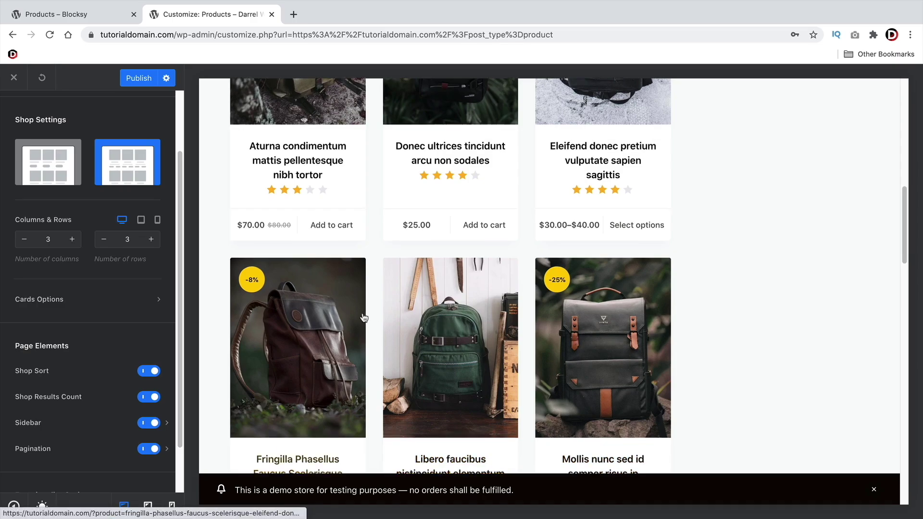
scroll(364, 318, "down", 2)
scroll(353, 309, "up", 8)
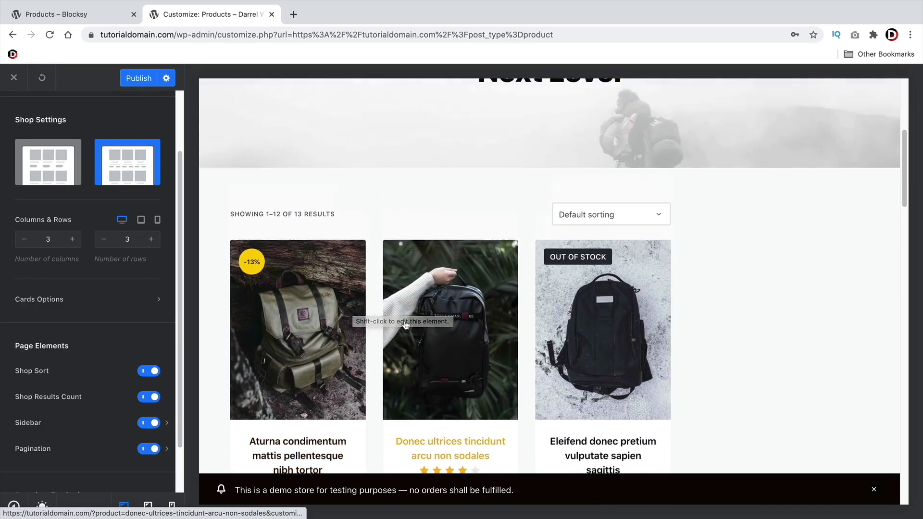
scroll(410, 331, "down", 1)
scroll(406, 325, "down", 1)
scroll(135, 319, "down", 1)
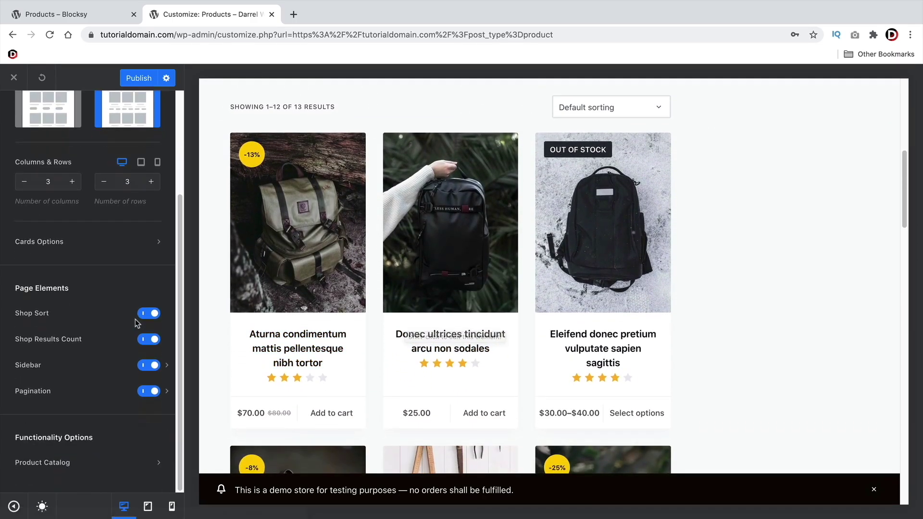
scroll(133, 319, "up", 3)
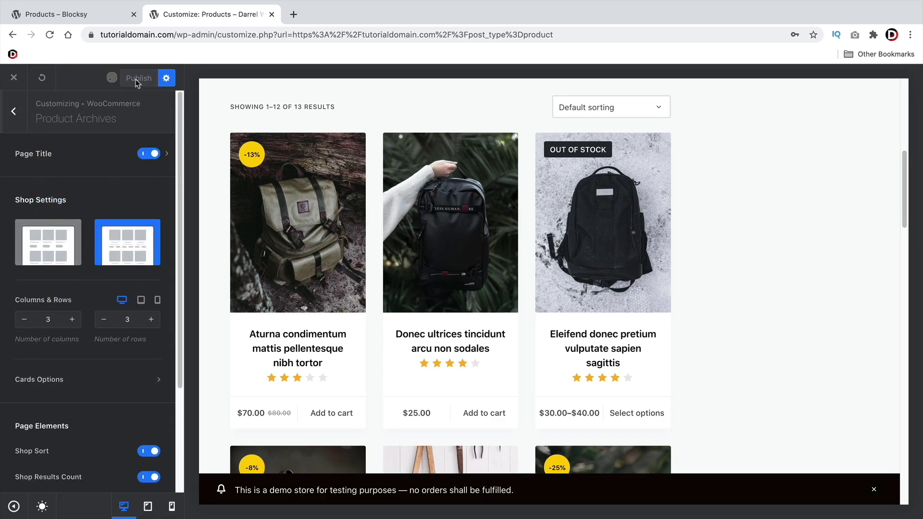
Publish the Blocksy shop changes and go back to the Customizer's main panel of options
scroll(469, 241, "down", 5)
scroll(727, 261, "down", 2)
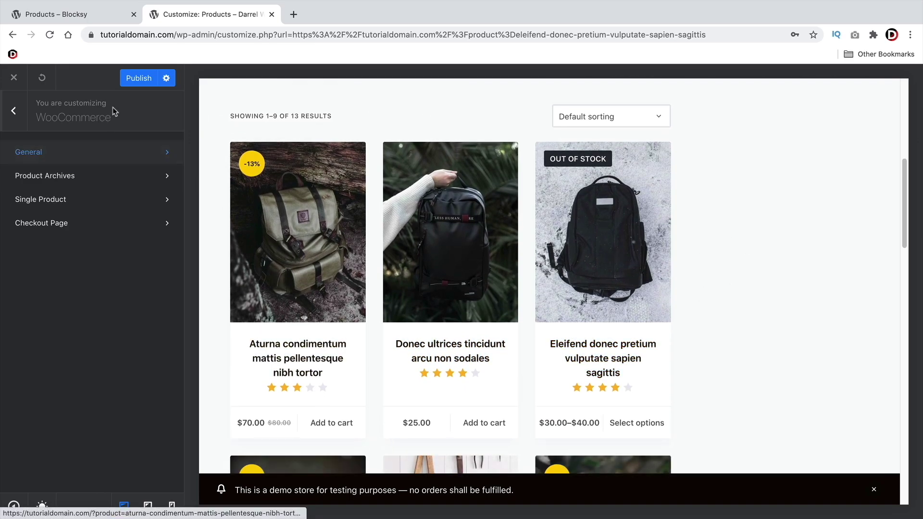
left_click(145, 80)
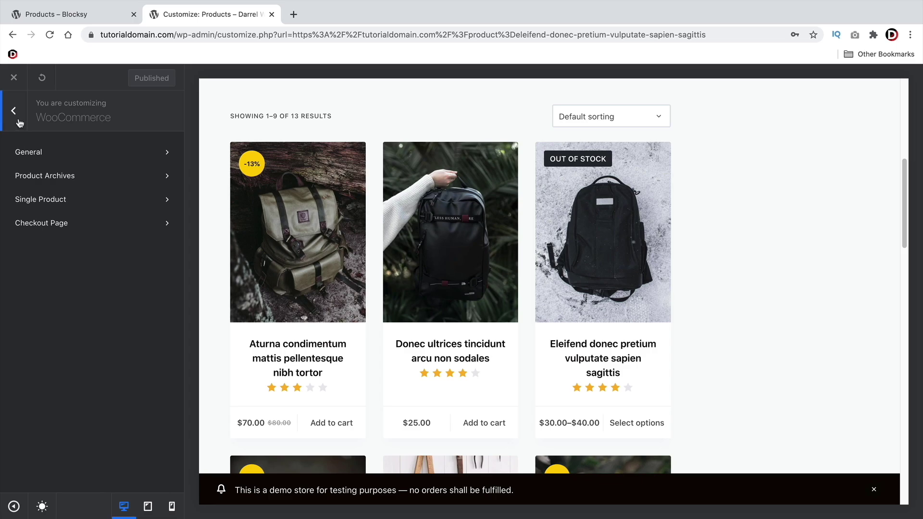
left_click(16, 114)
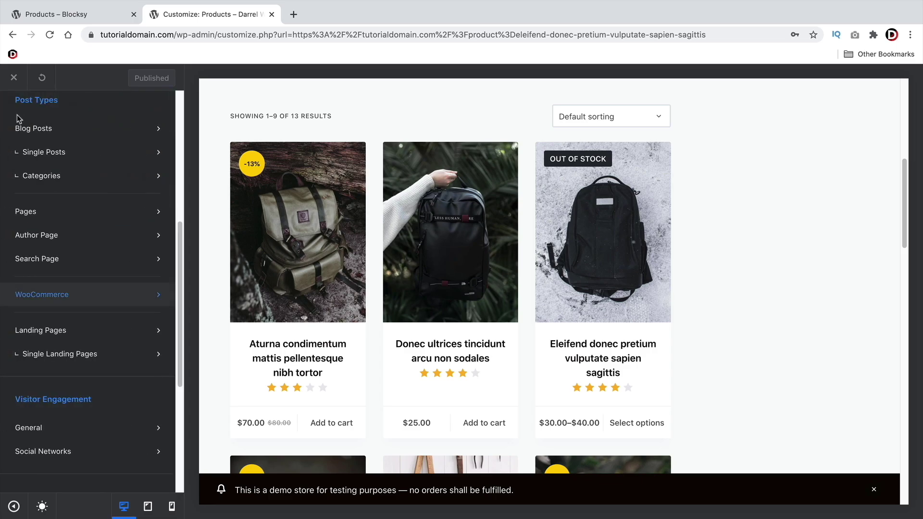
scroll(81, 277, "up", 2)
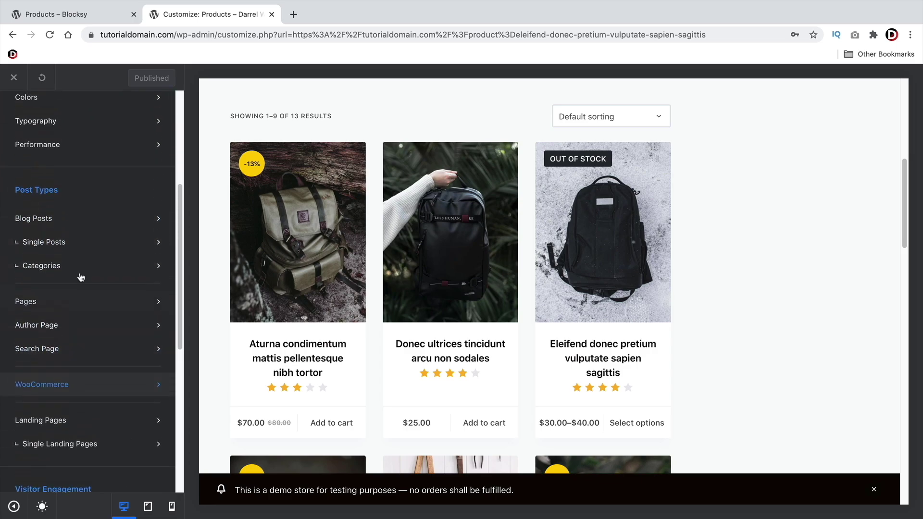
scroll(81, 277, "up", 3)
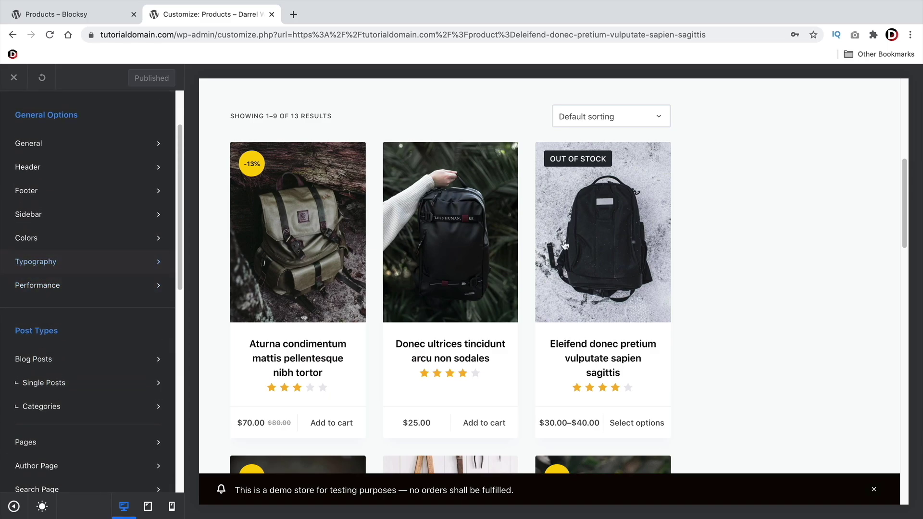
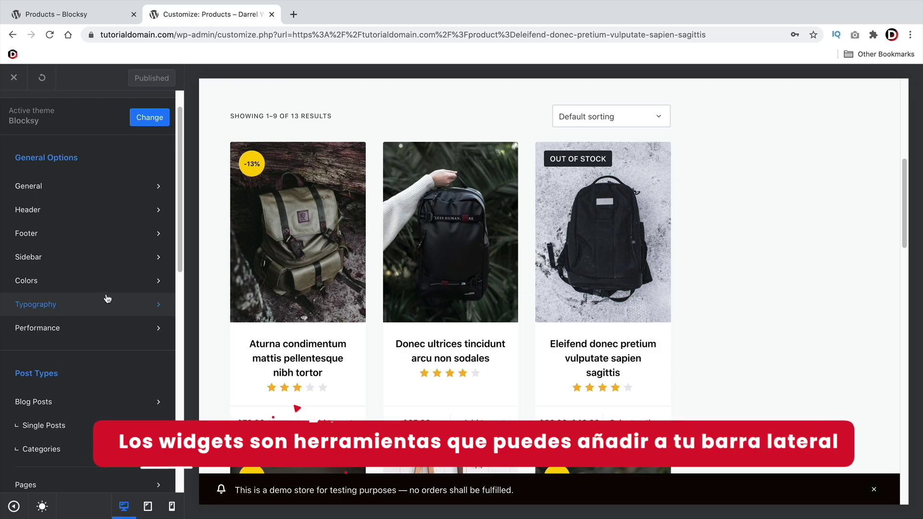
Open the WooCommerce Sidebar widget area from the Customizer's Widgets panel
scroll(102, 304, "down", 10)
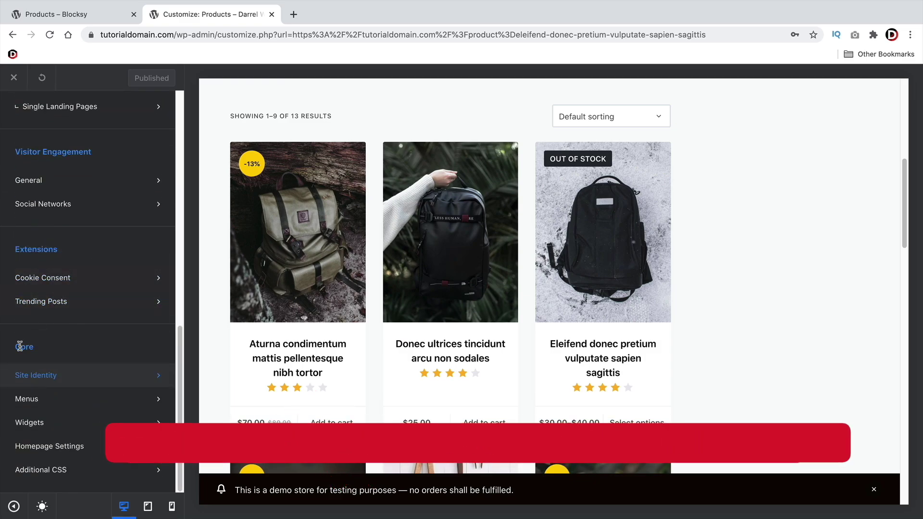
left_click(31, 426)
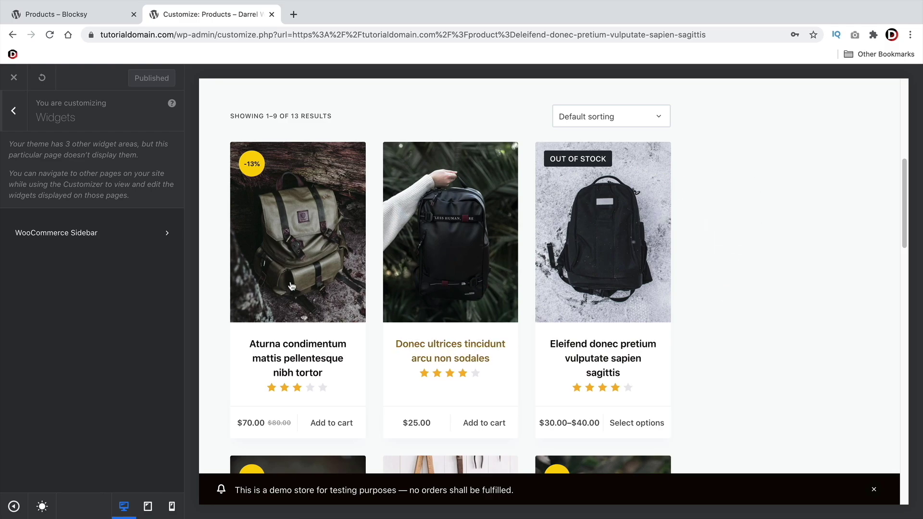
left_click(105, 239)
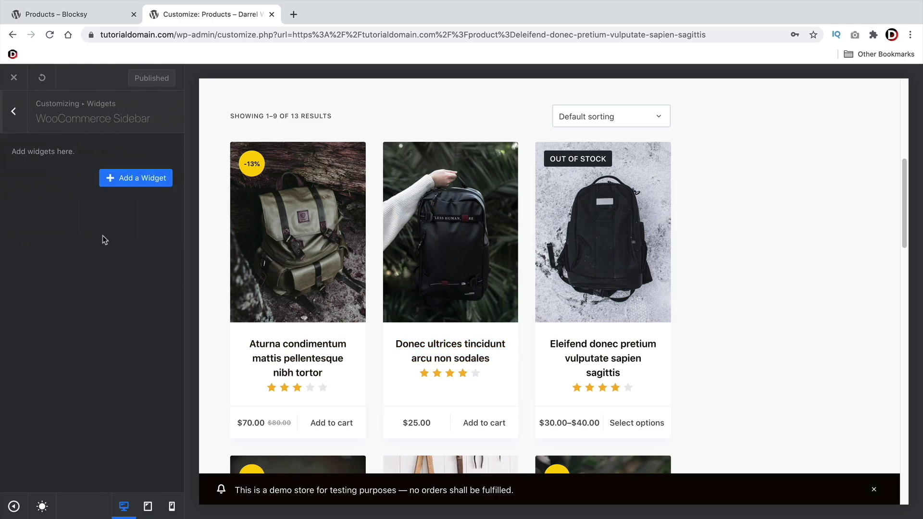
Filter the available widgets list by 'search' to show Product Search and Search
left_click(136, 178)
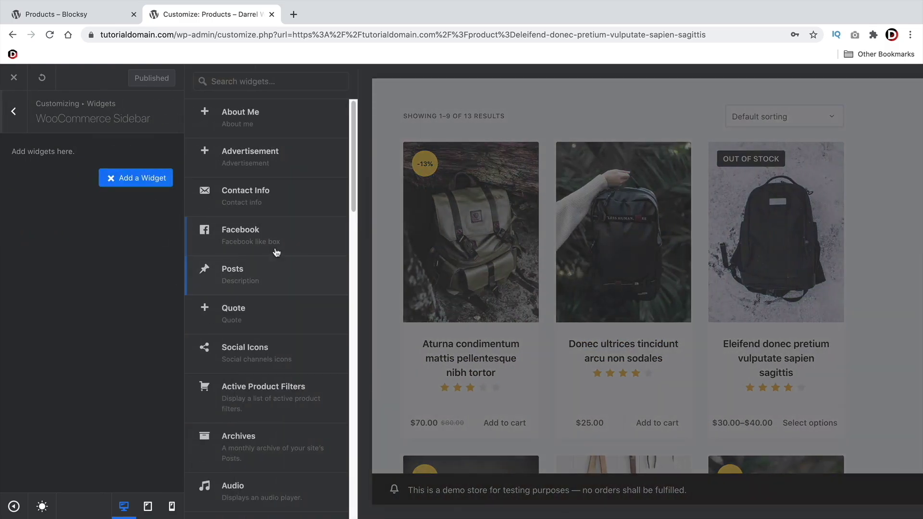
scroll(278, 248, "down", 5)
scroll(279, 252, "down", 7)
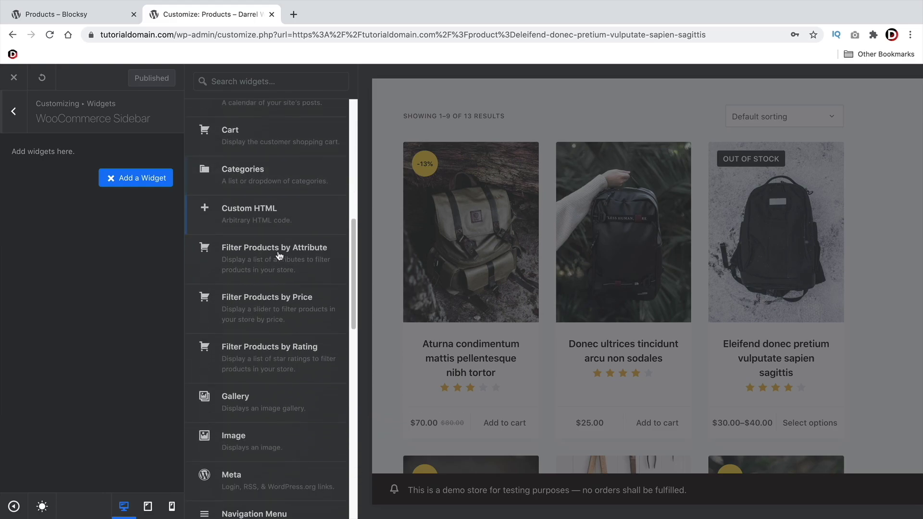
scroll(276, 269, "up", 2)
scroll(269, 216, "up", 10)
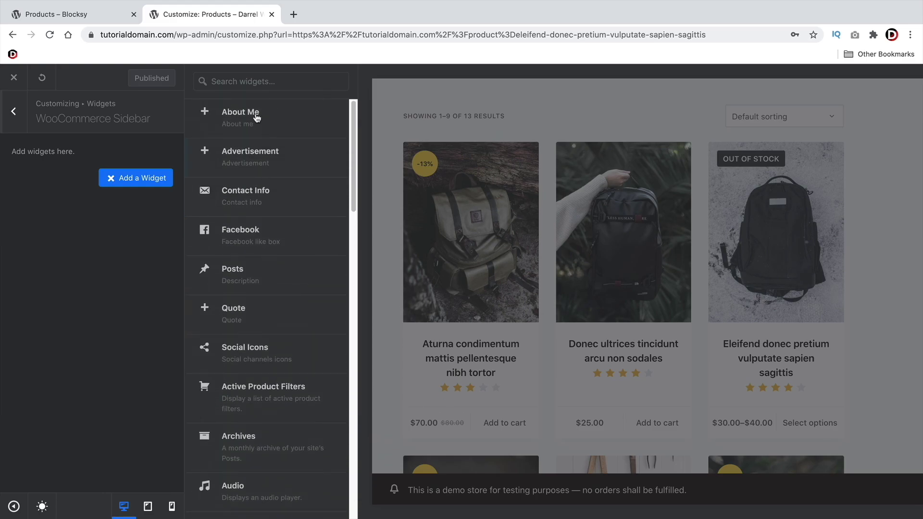
left_click(262, 82)
type("search")
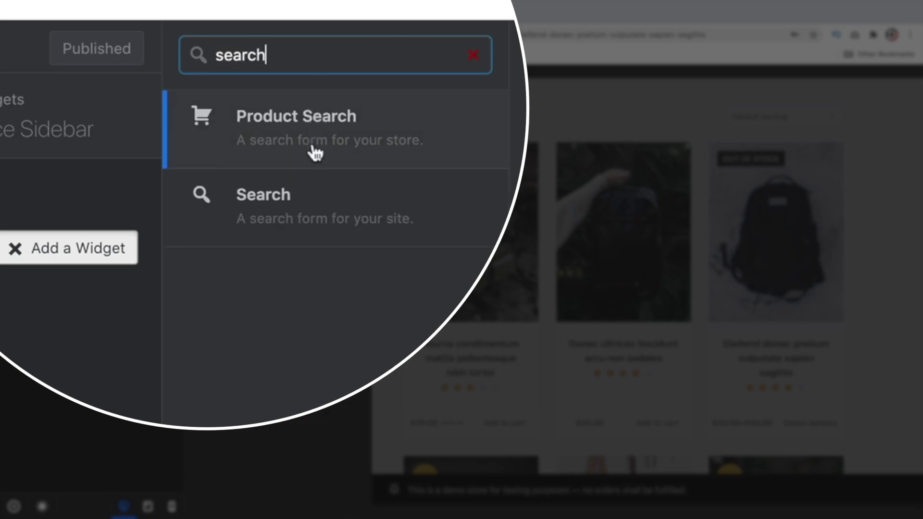
Add a Product Search widget titled 'Need Help?' to the sidebar and collapse it
left_click(316, 126)
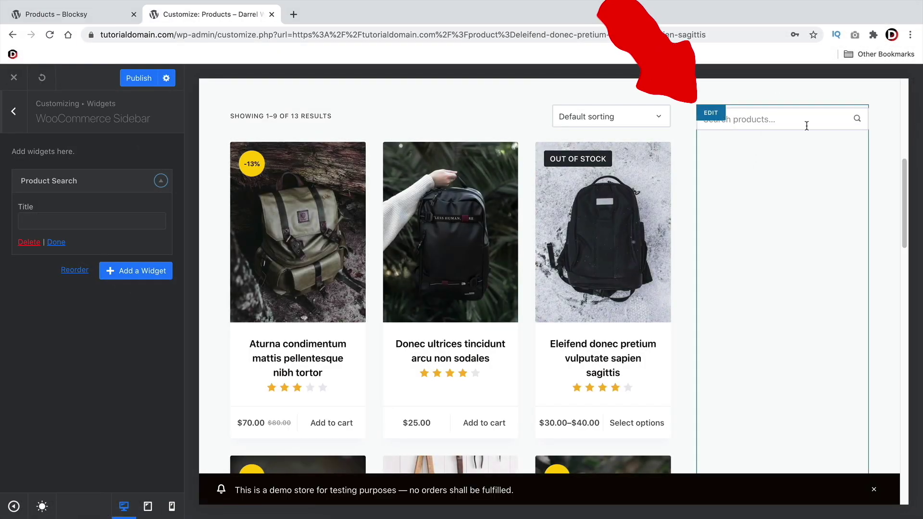
left_click(97, 218)
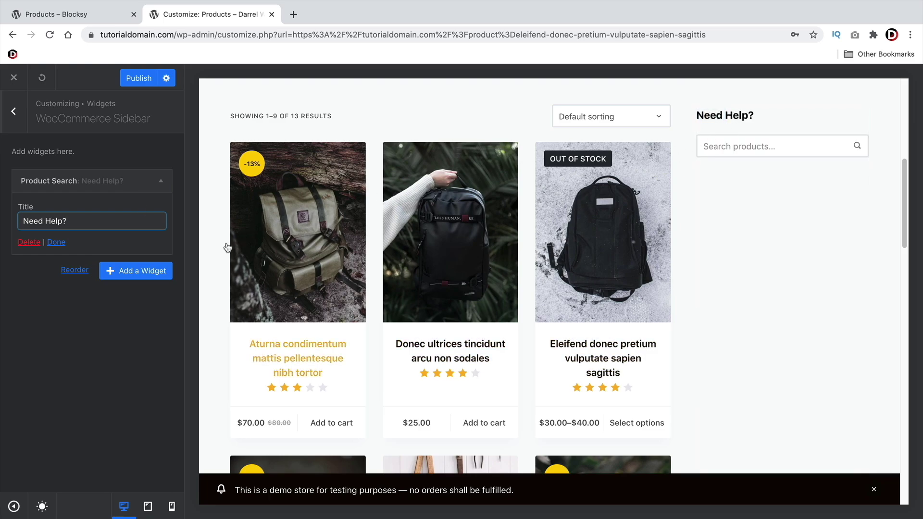
left_click(161, 181)
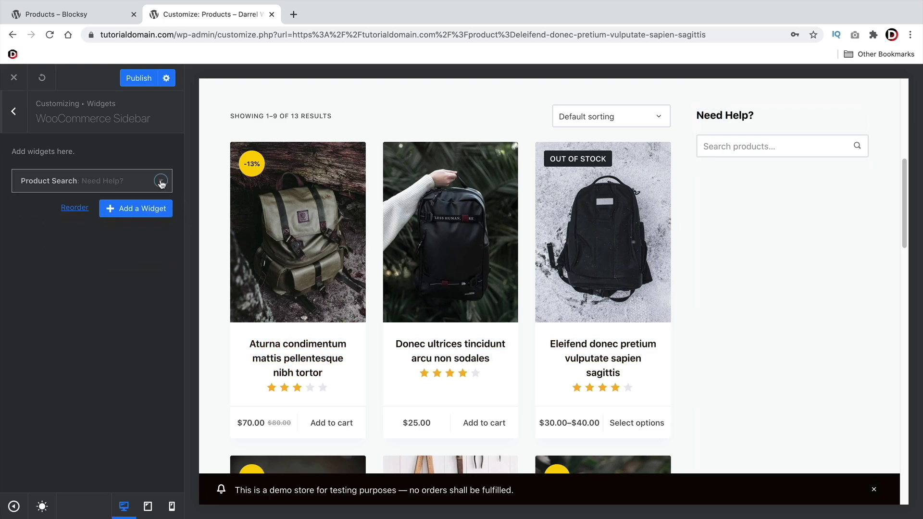
Add a Filter Products by Price widget to the WooCommerce Sidebar
left_click(134, 211)
scroll(293, 305, "down", 5)
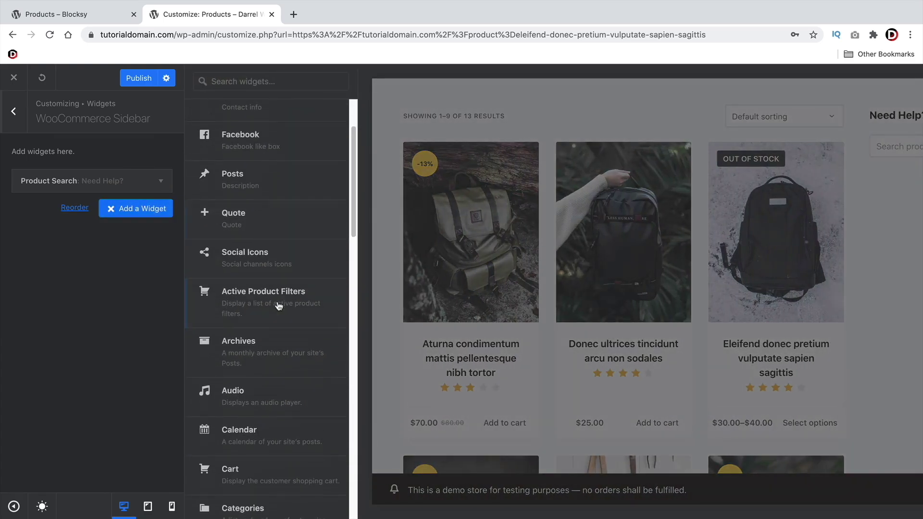
scroll(279, 306, "down", 4)
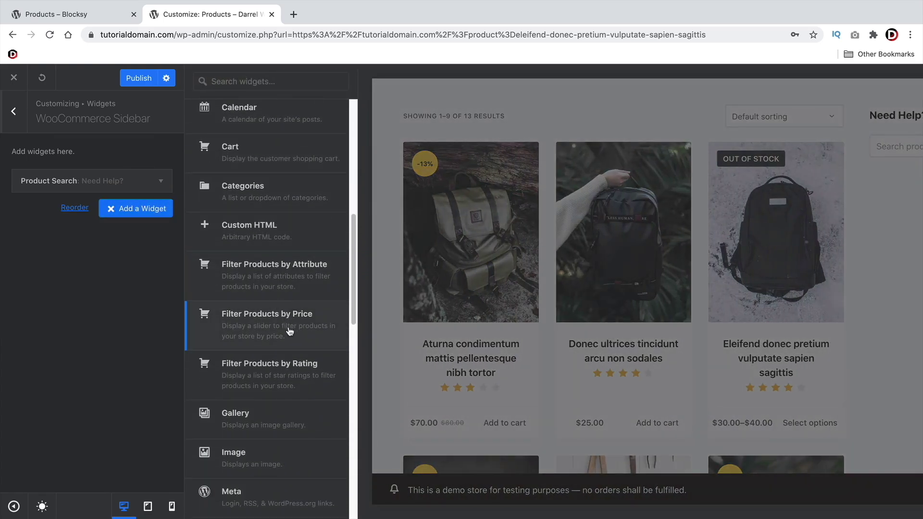
left_click(290, 330)
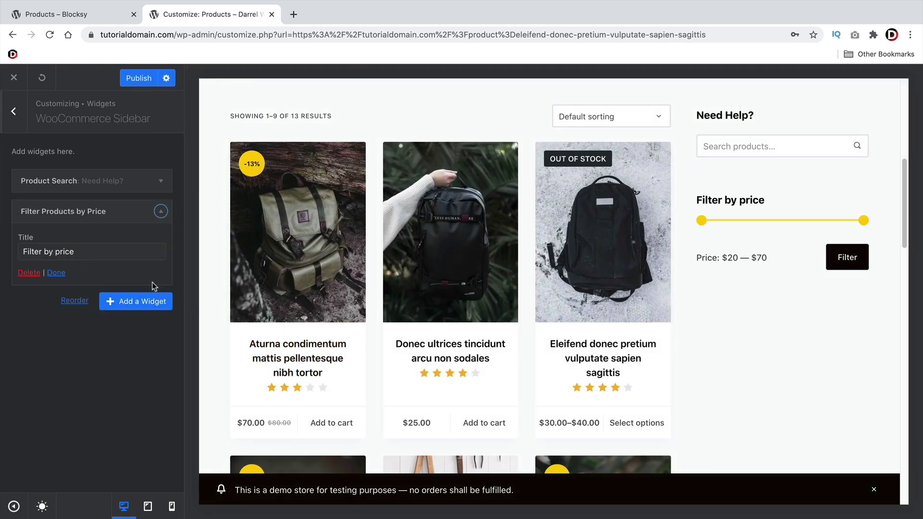
Add a Filter Products by Rating widget, then delete it again
left_click(151, 301)
scroll(274, 327, "down", 3)
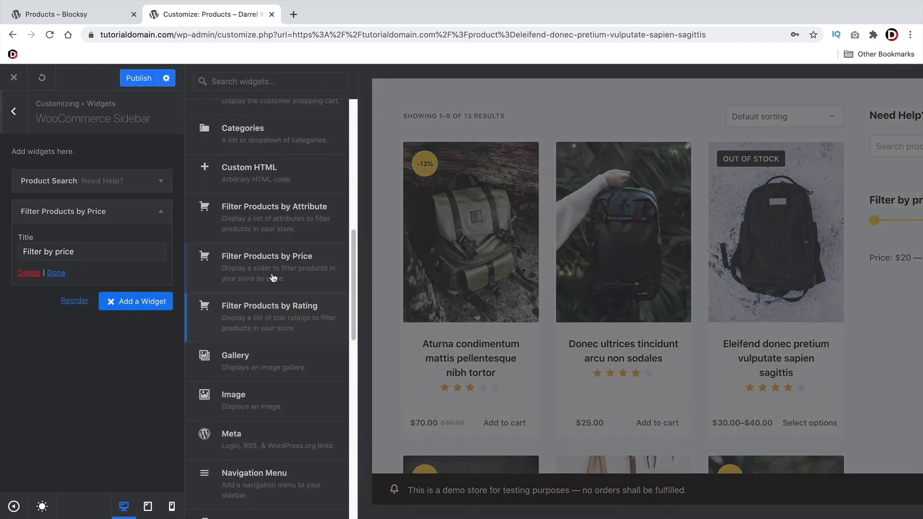
left_click(272, 310)
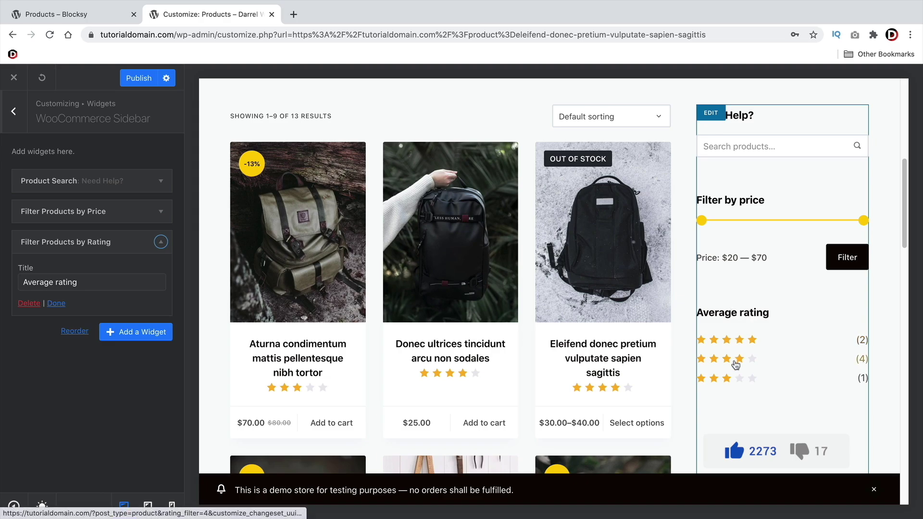
left_click(29, 303)
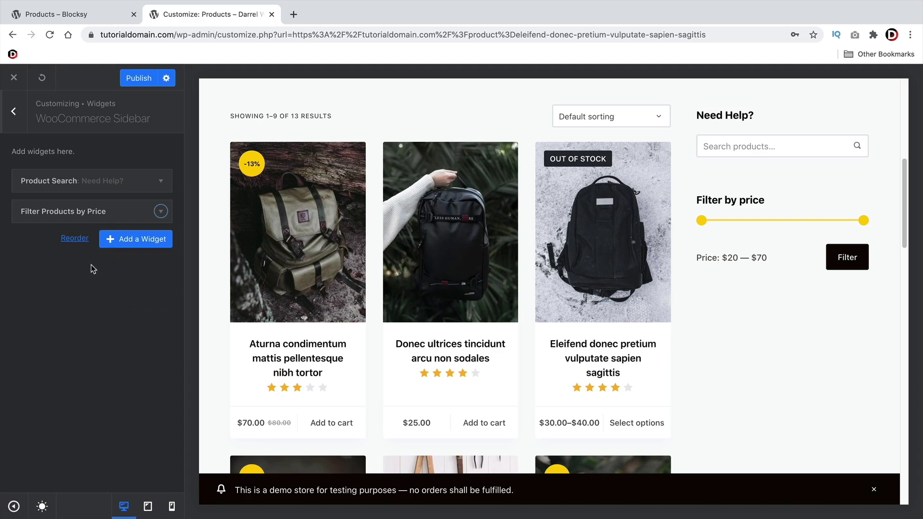
Add a Recently Viewed Products widget to the WooCommerce Sidebar
left_click(142, 242)
scroll(254, 310, "down", 3)
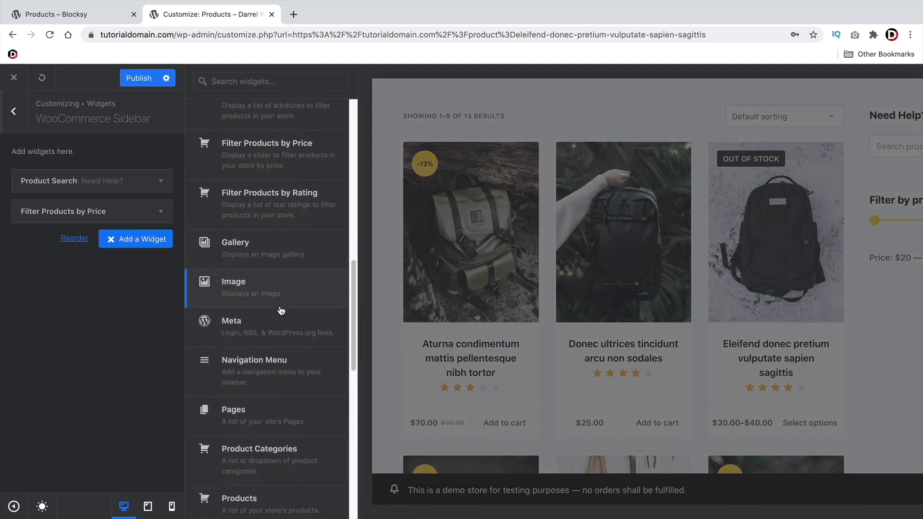
scroll(281, 310, "down", 4)
scroll(279, 301, "down", 2)
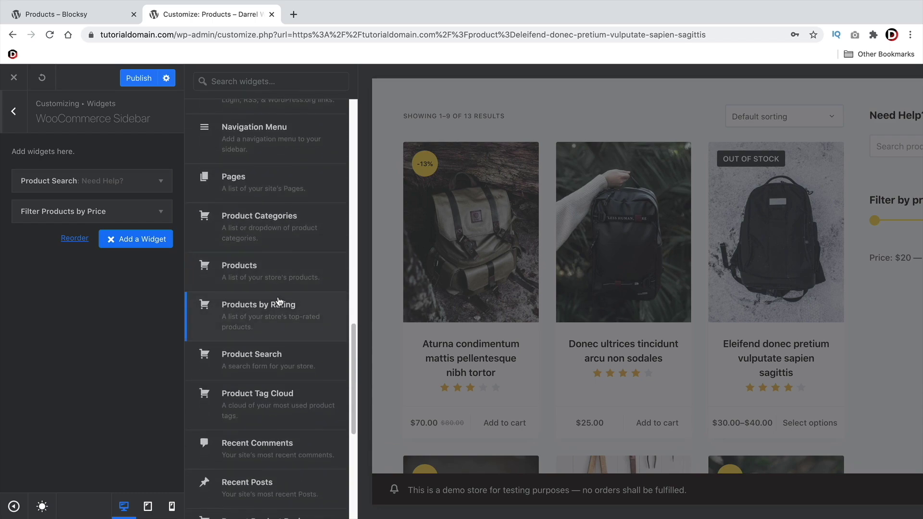
scroll(279, 354, "down", 5)
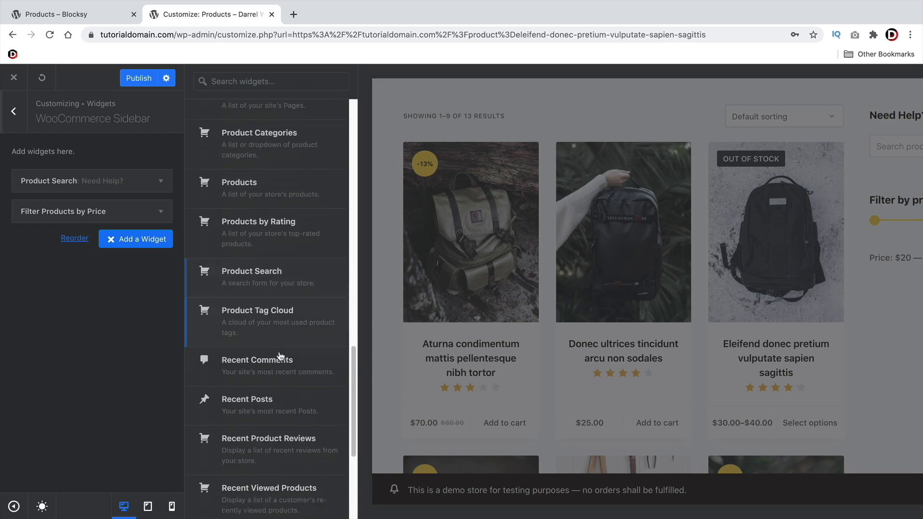
scroll(280, 362, "down", 1)
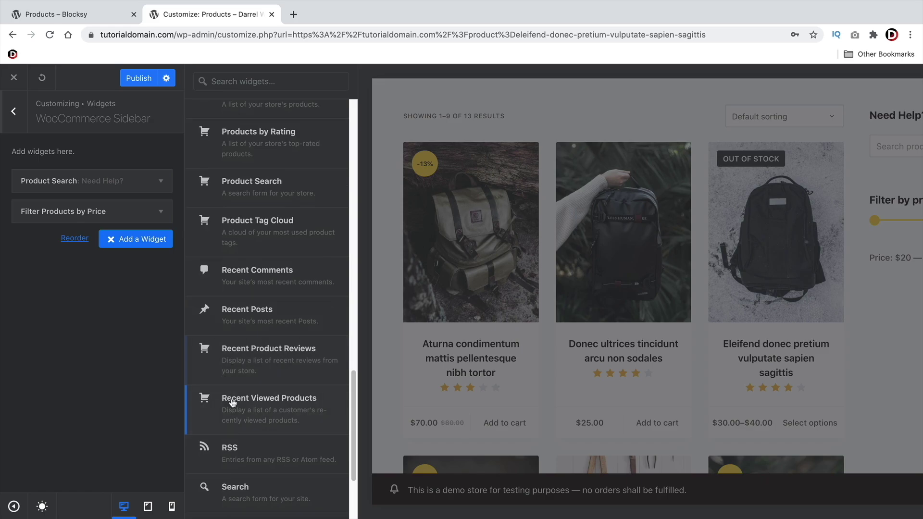
left_click(241, 415)
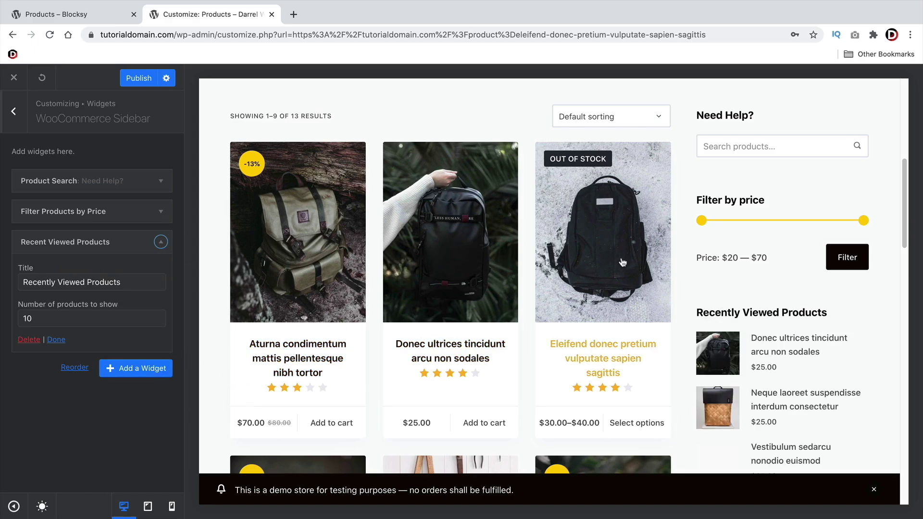
Set the widget's Number of products to show to 3
scroll(602, 357, "down", 2)
scroll(801, 317, "down", 3)
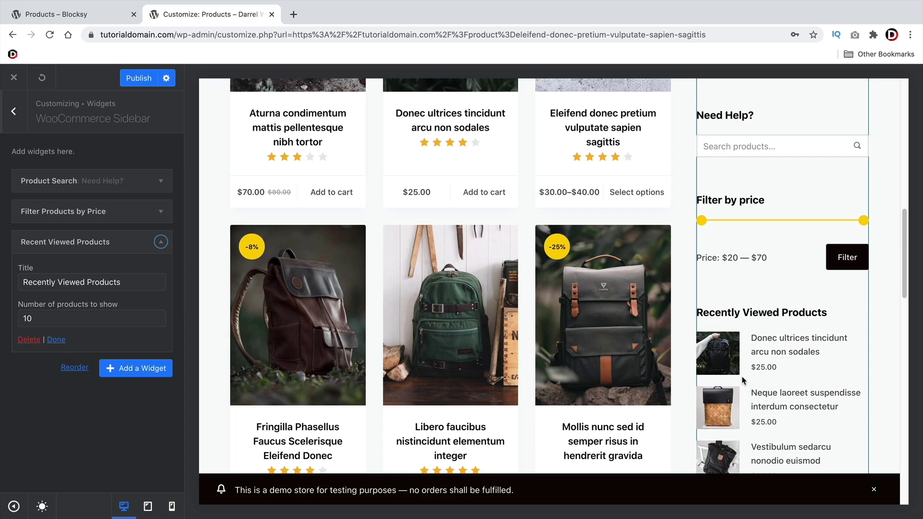
scroll(744, 379, "down", 5)
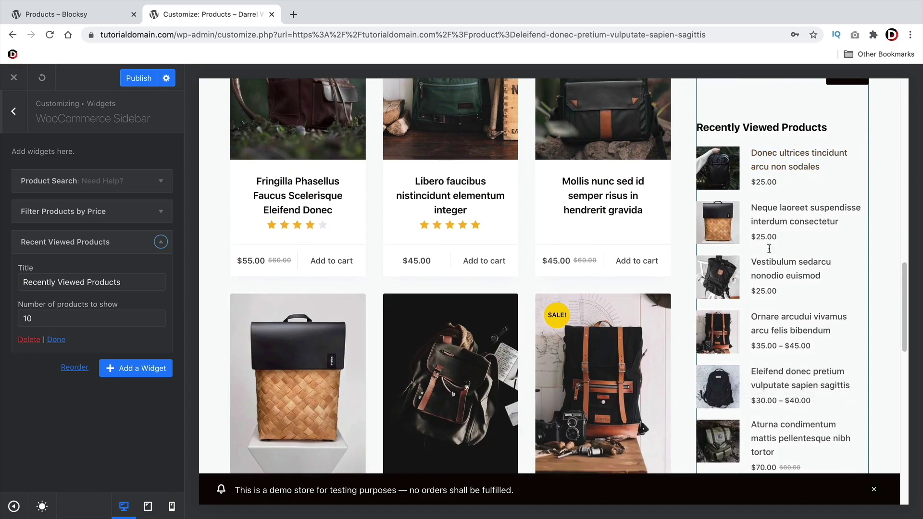
scroll(759, 264, "down", 3)
scroll(759, 264, "down", 2)
scroll(788, 300, "up", 4)
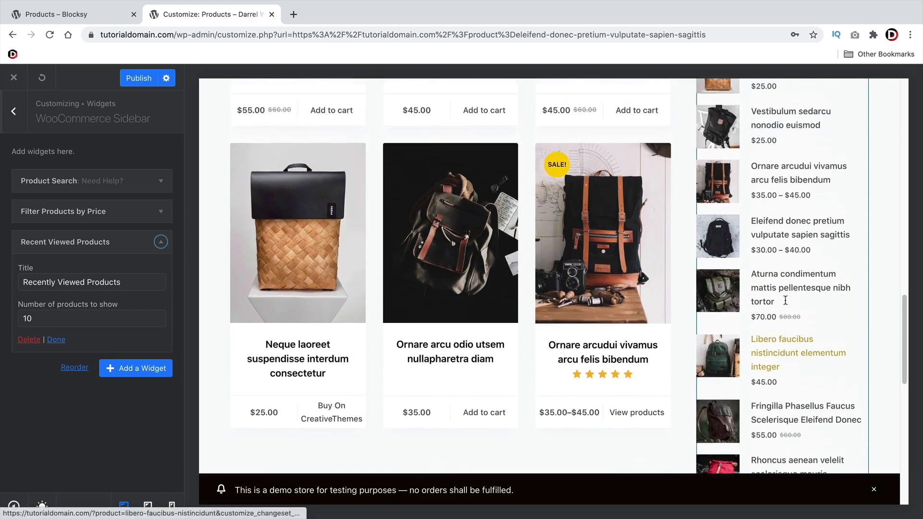
scroll(775, 308, "up", 3)
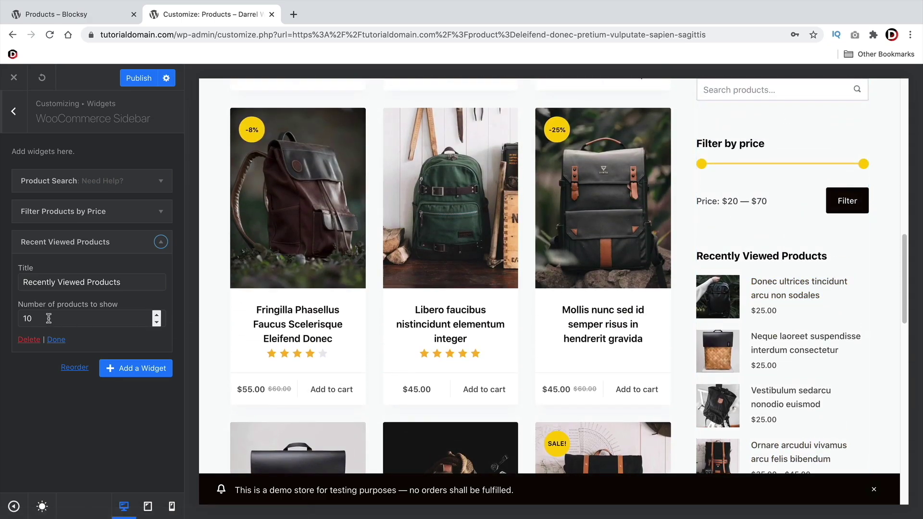
scroll(763, 376, "down", 6)
scroll(765, 377, "up", 4)
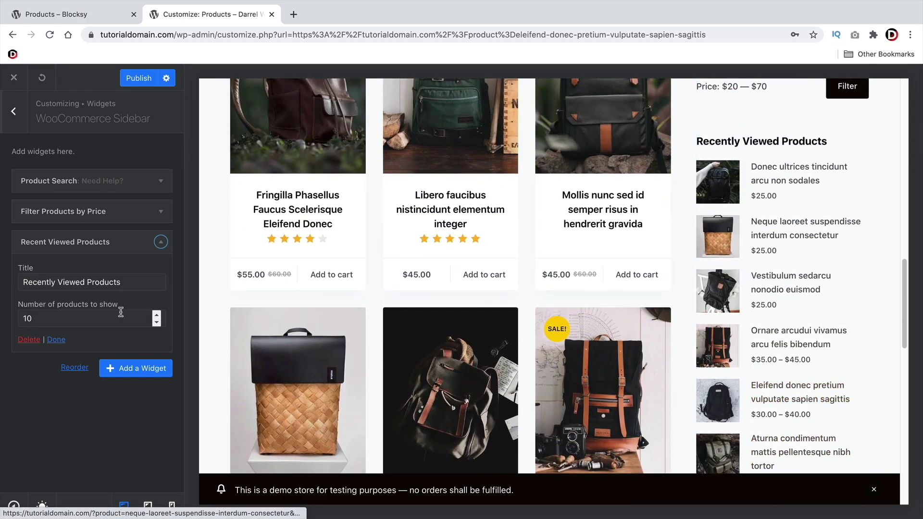
left_click_drag(121, 317, 2, 321)
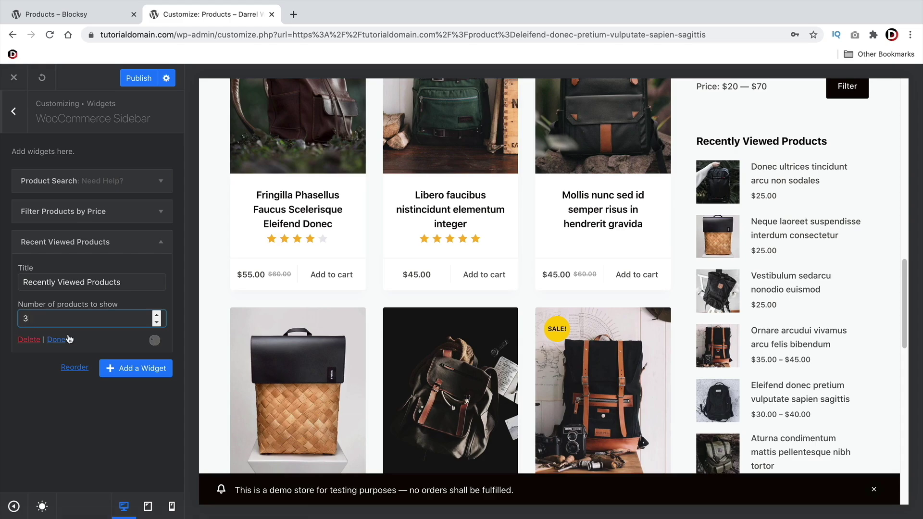
type("3")
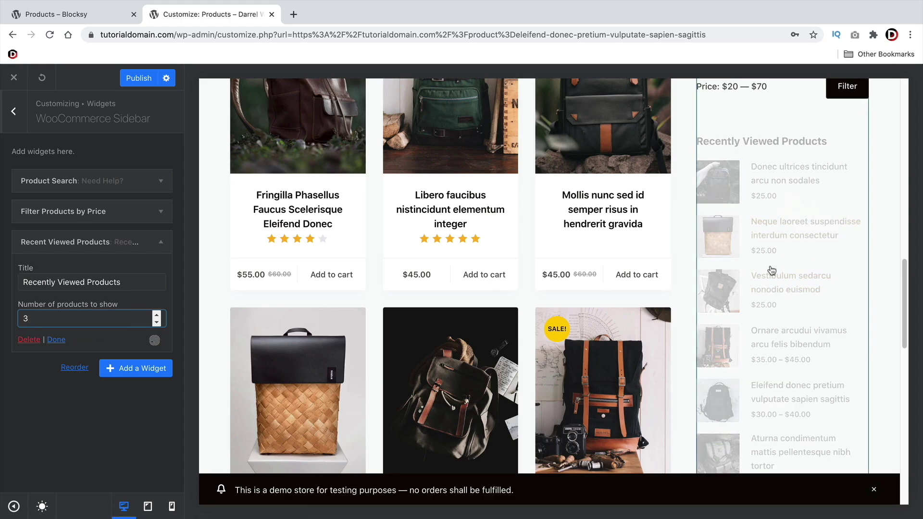
scroll(793, 336, "down", 5)
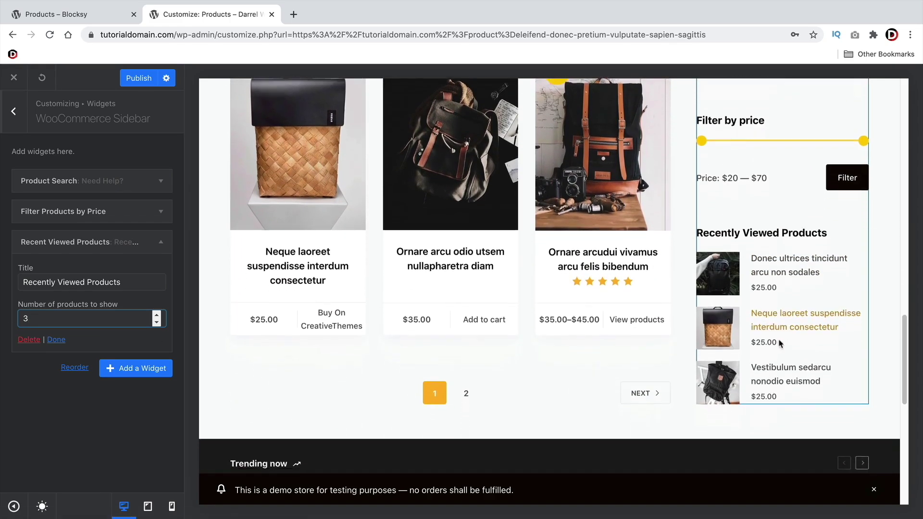
scroll(780, 343, "up", 2)
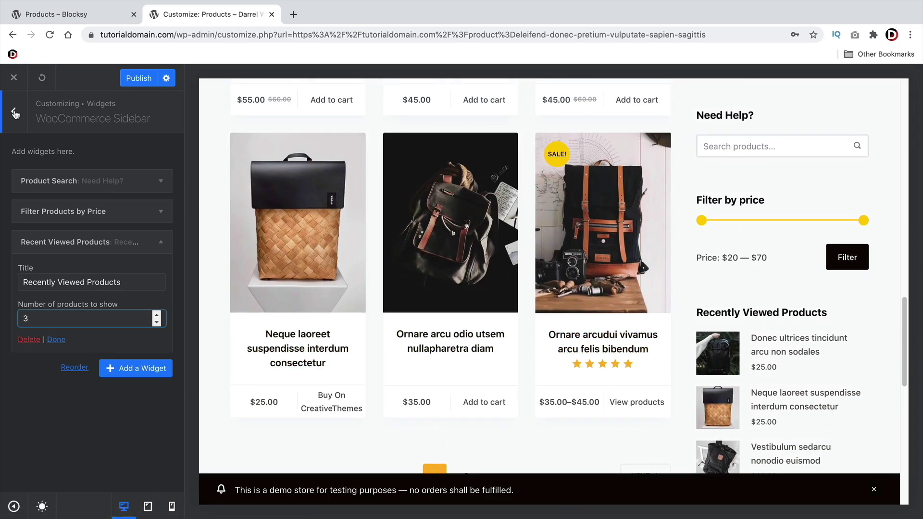
Add a Social Icons widget and include Pinterest among its icons
left_click(136, 368)
scroll(268, 387, "down", 5)
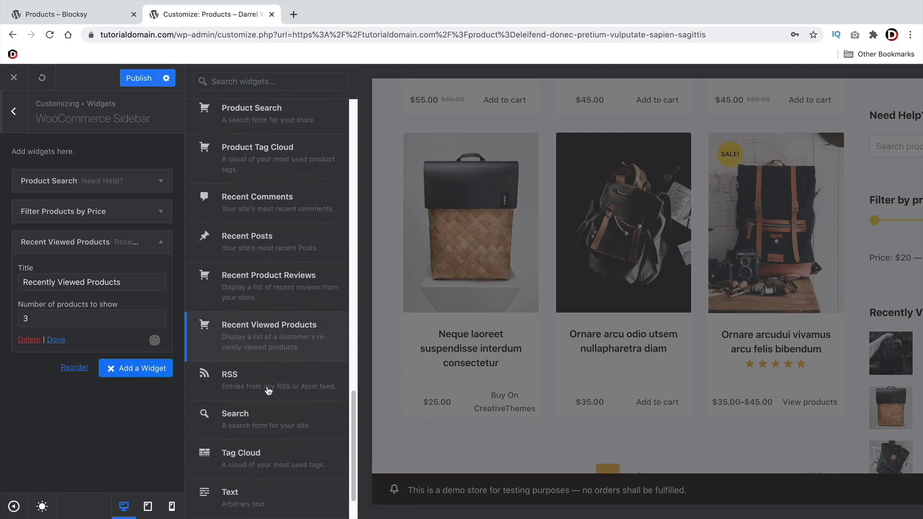
scroll(268, 390, "up", 7)
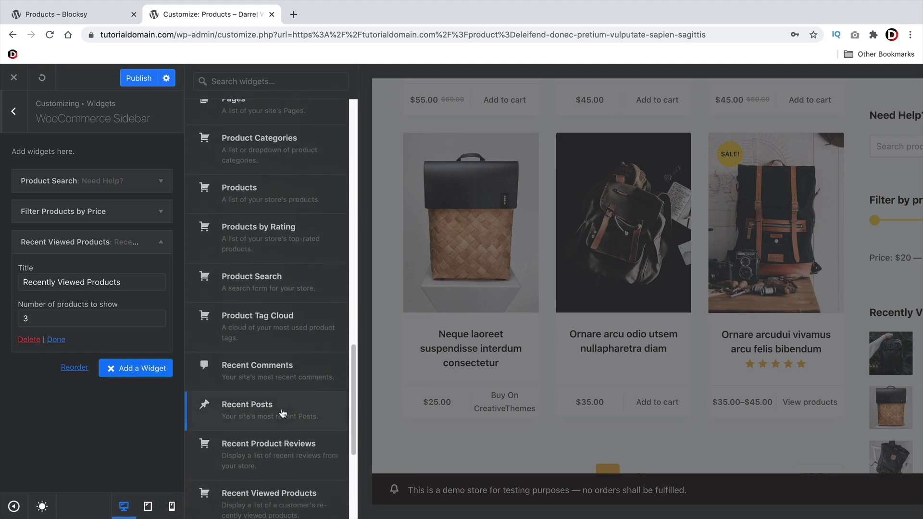
scroll(283, 414, "up", 8)
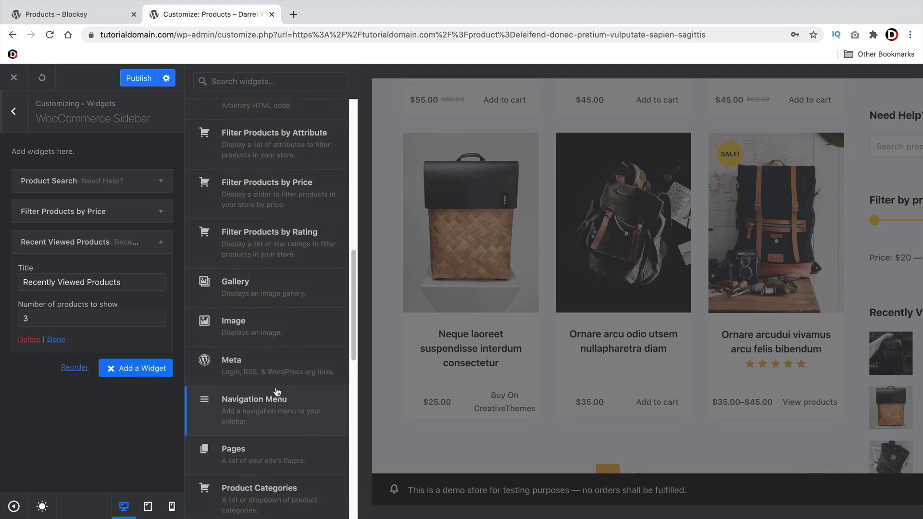
scroll(276, 391, "up", 6)
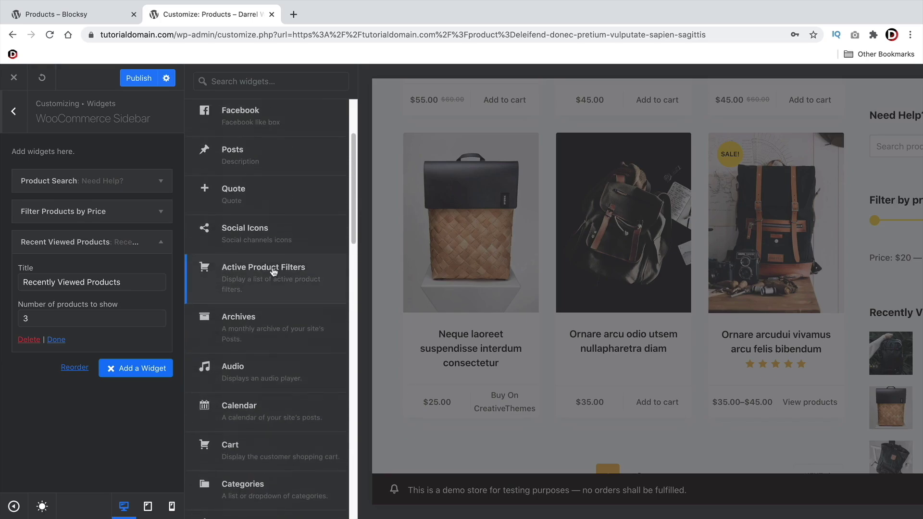
scroll(274, 255, "up", 2)
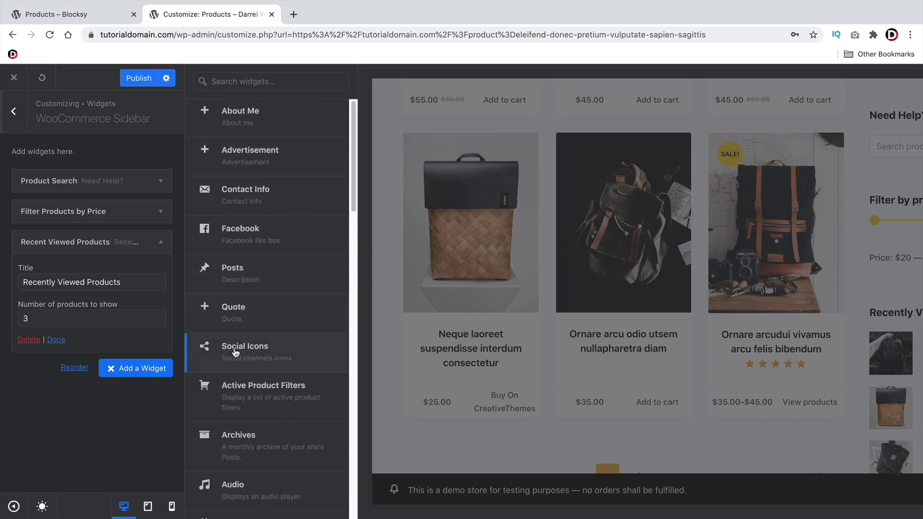
left_click(253, 354)
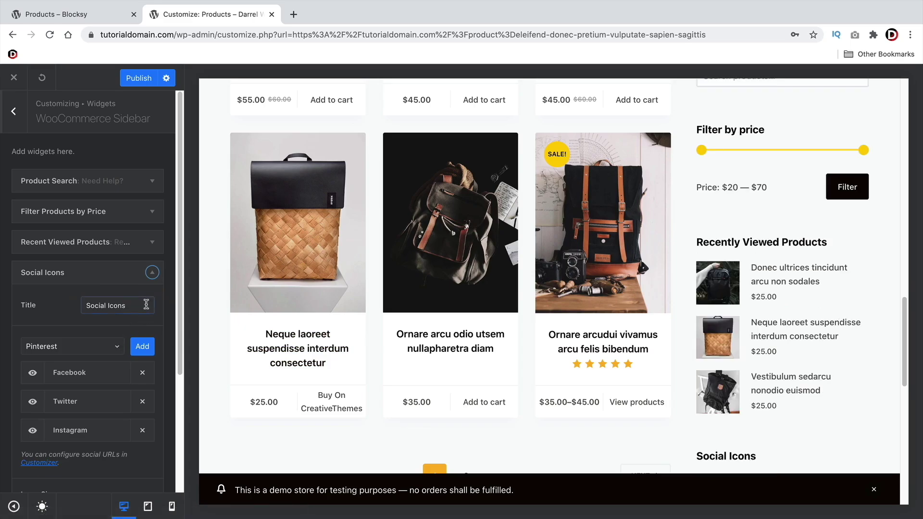
scroll(692, 339, "down", 4)
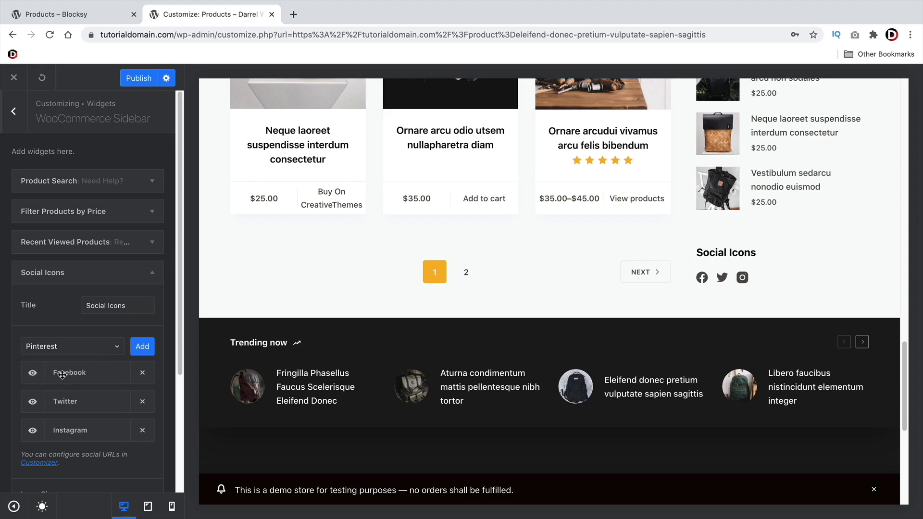
left_click(140, 347)
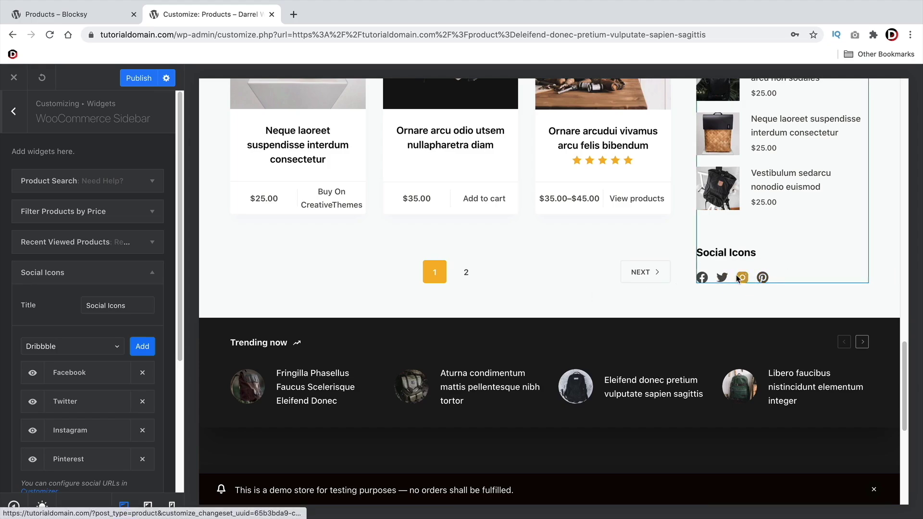
Retitle the Social Icons widget 'Follow Us' and collapse it
left_click(150, 282)
left_click(150, 272)
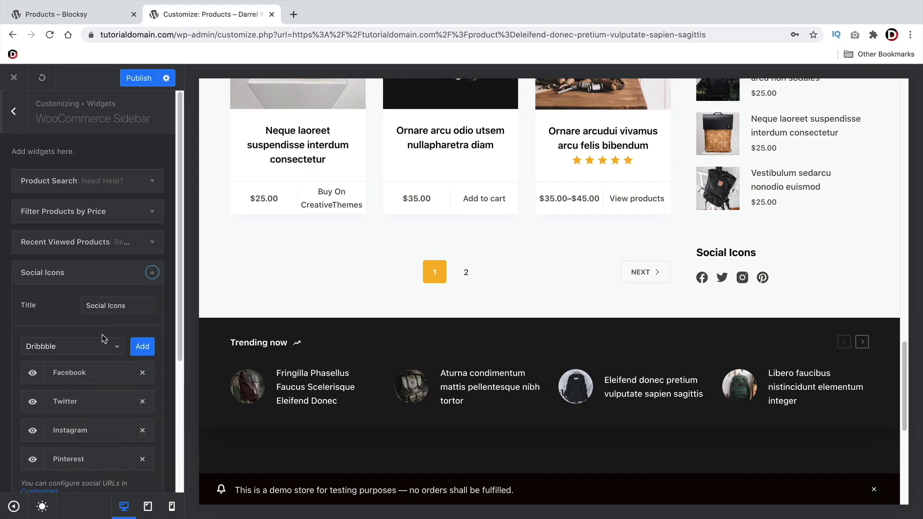
scroll(92, 364, "down", 1)
scroll(92, 364, "down", 3)
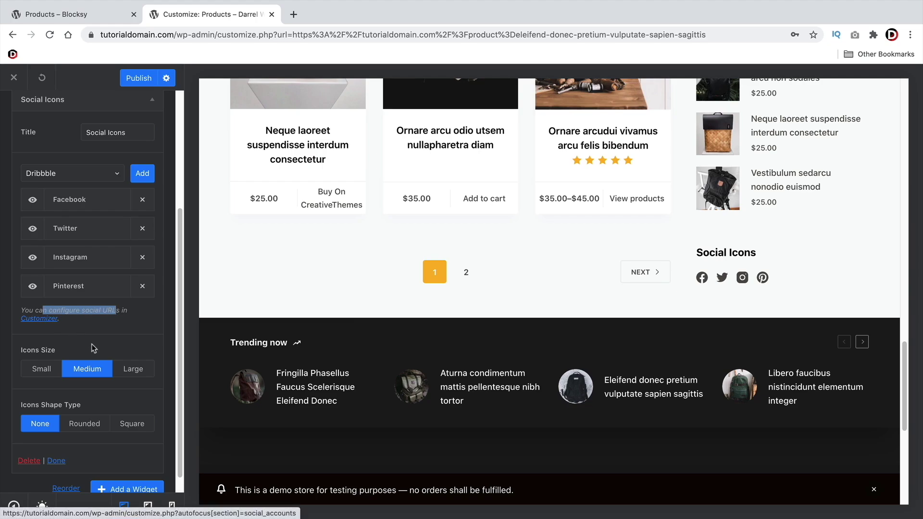
scroll(93, 347, "down", 1)
scroll(133, 235, "up", 3)
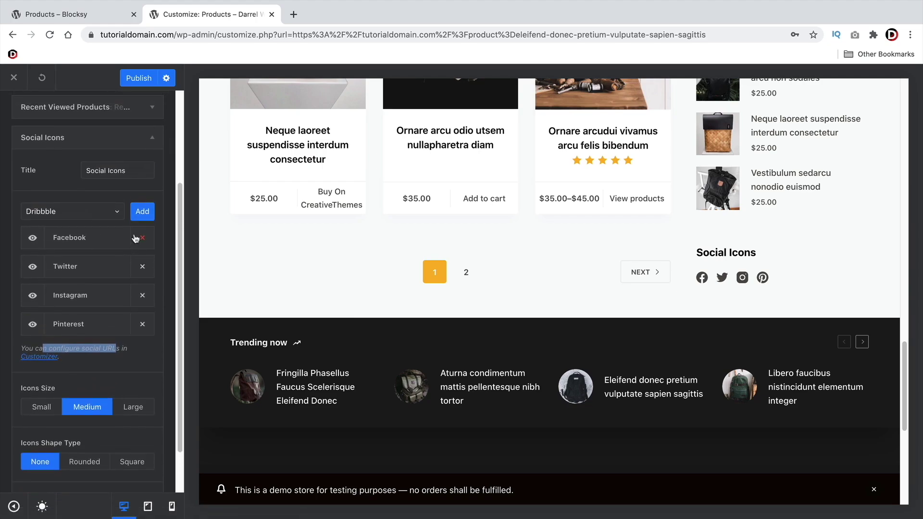
triple_click(117, 171)
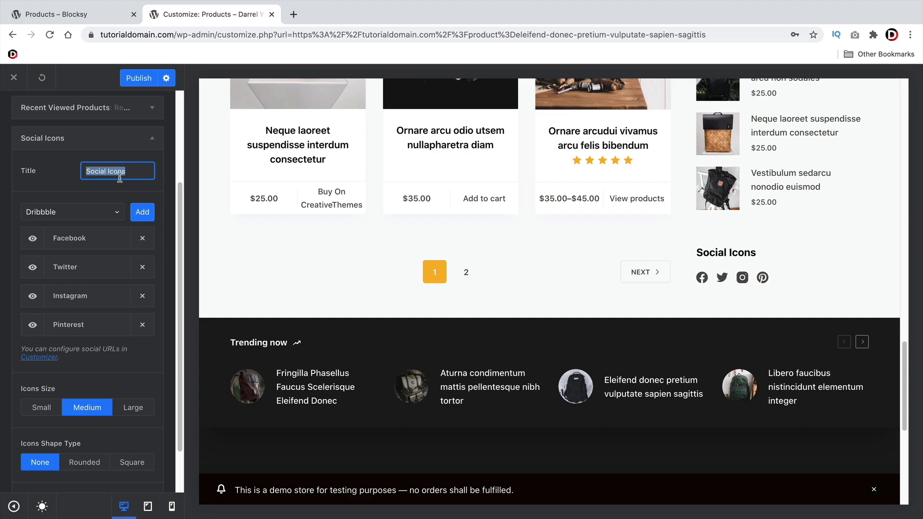
type("Follow Us")
left_click(153, 138)
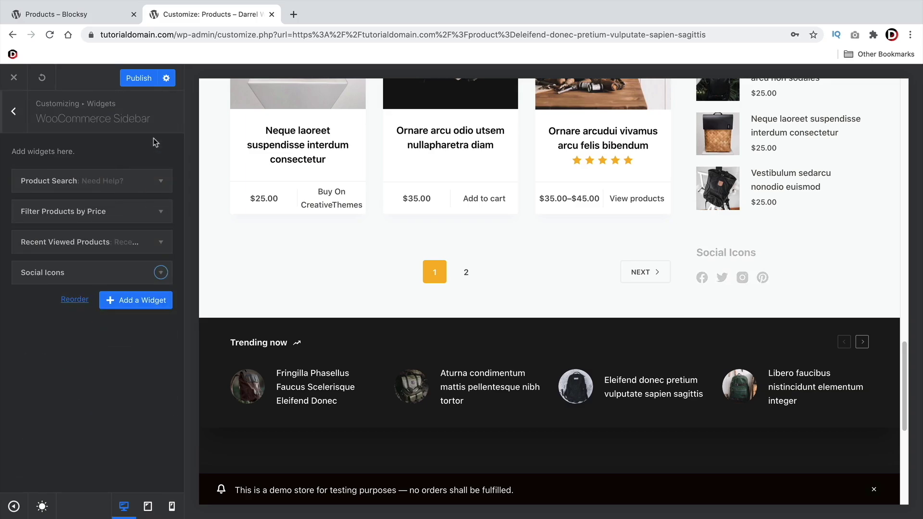
Add a Video widget below Social Icons in the WooCommerce Sidebar
left_click(154, 305)
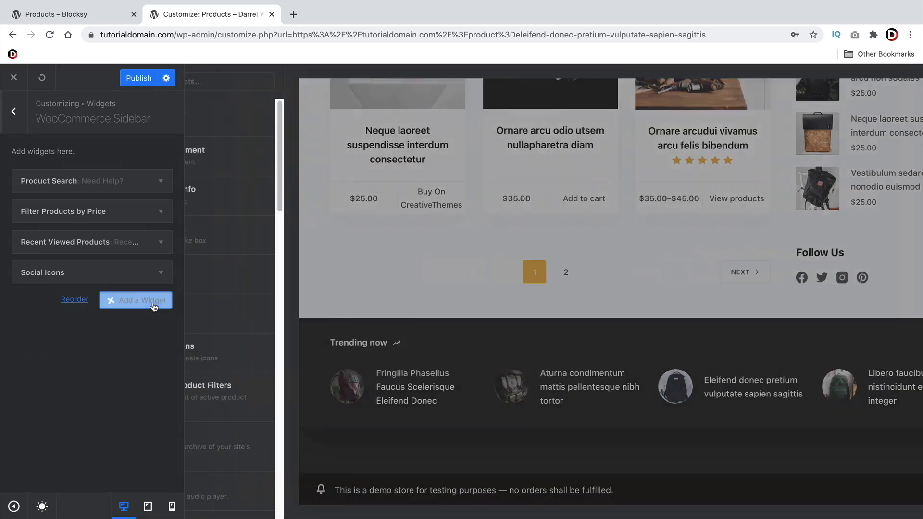
scroll(269, 361, "down", 6)
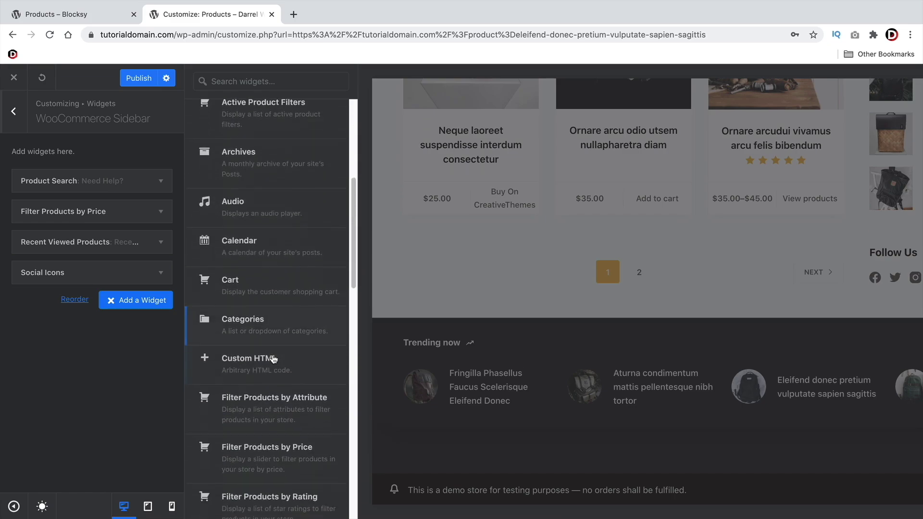
scroll(272, 359, "down", 10)
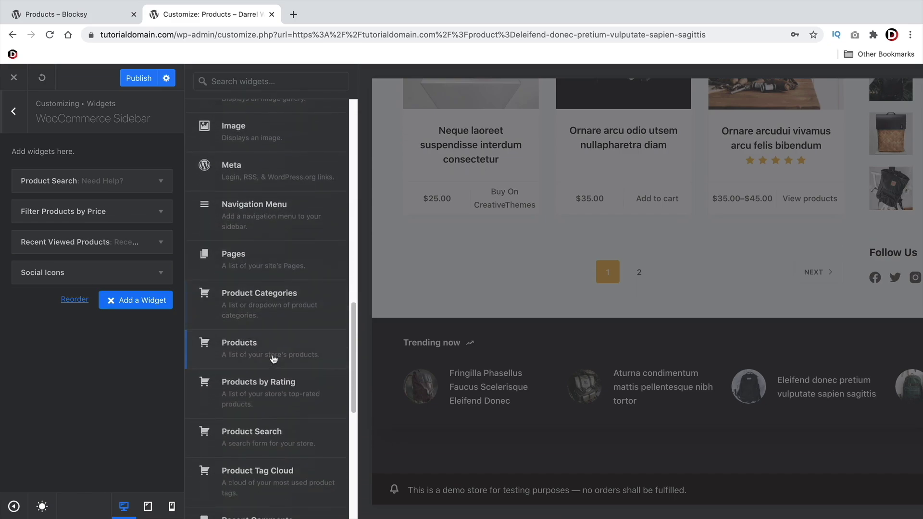
scroll(273, 359, "down", 10)
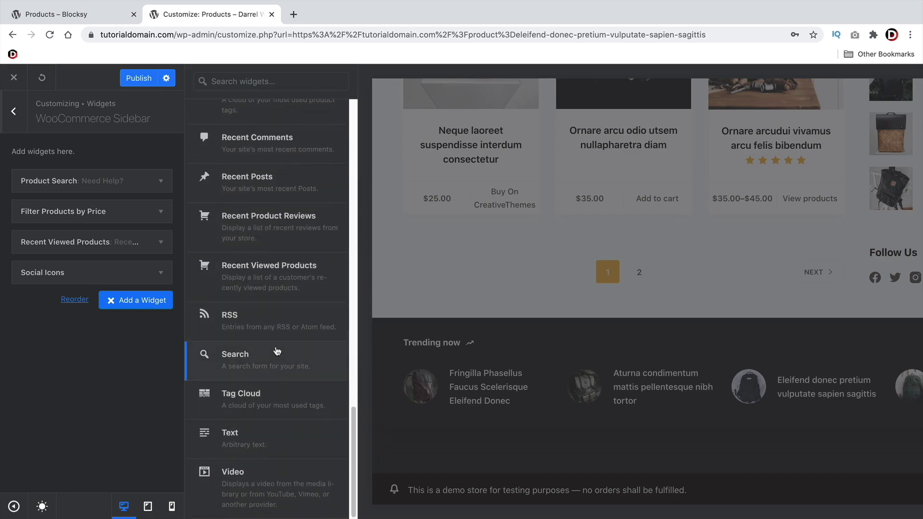
left_click(281, 483)
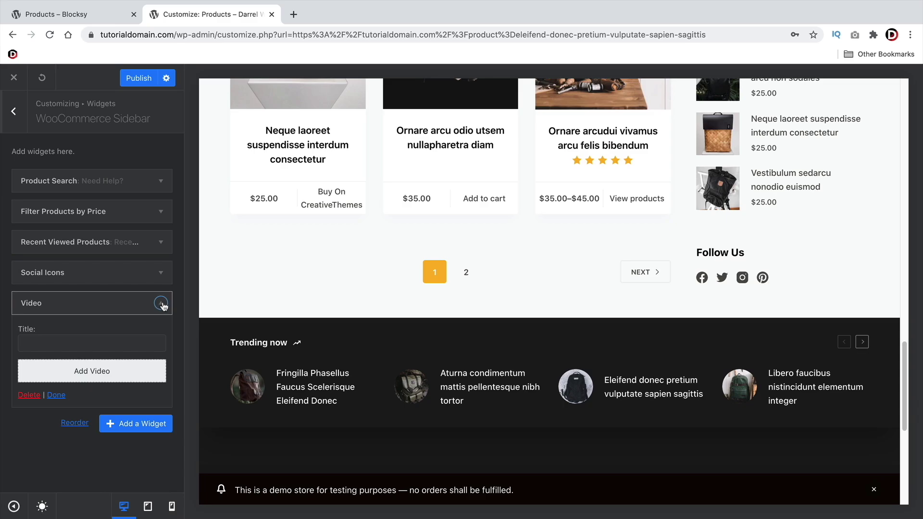
Title the Video widget 'New Product' with the '5 Best Bags for Men' video, then collapse it
left_click(63, 338)
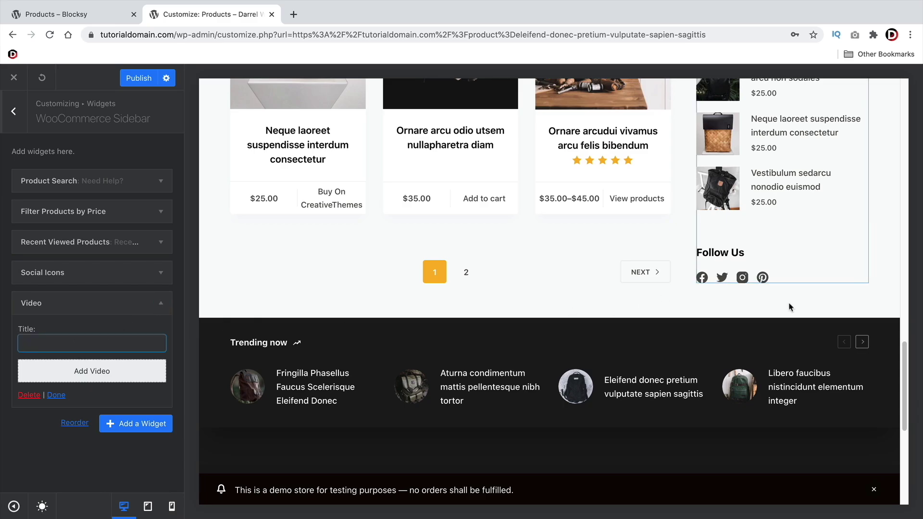
scroll(743, 339, "up", 1)
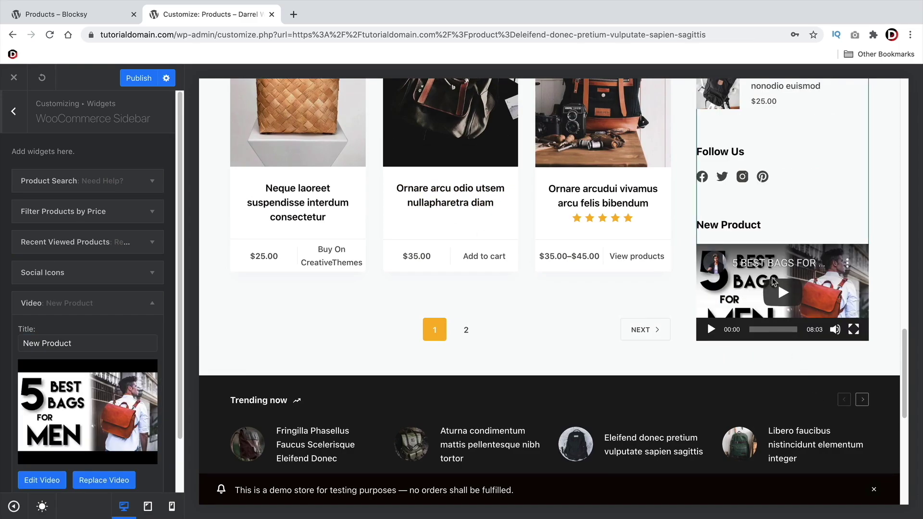
scroll(773, 282, "up", 10)
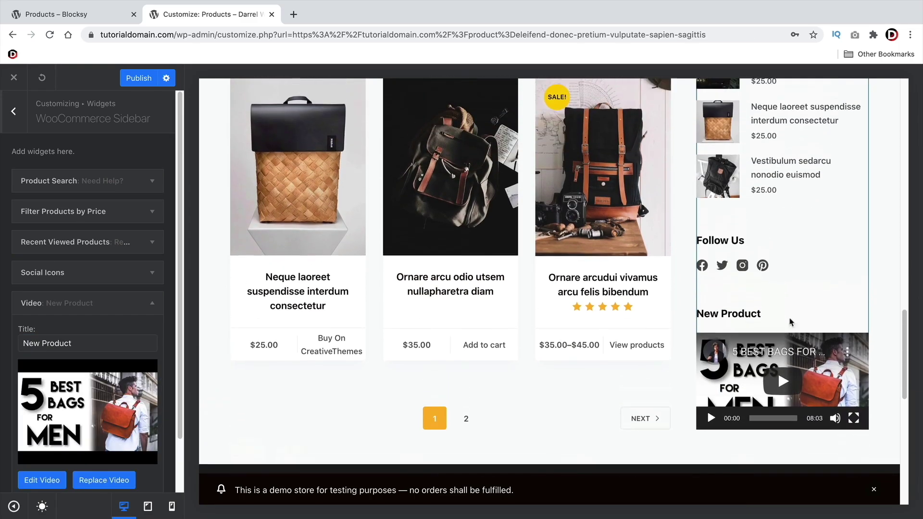
scroll(797, 400, "up", 7)
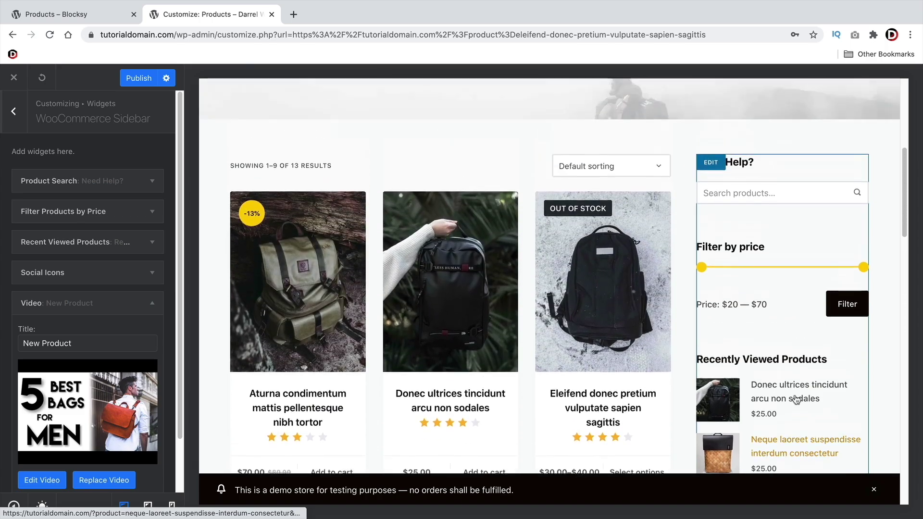
scroll(793, 391, "down", 11)
scroll(788, 386, "down", 7)
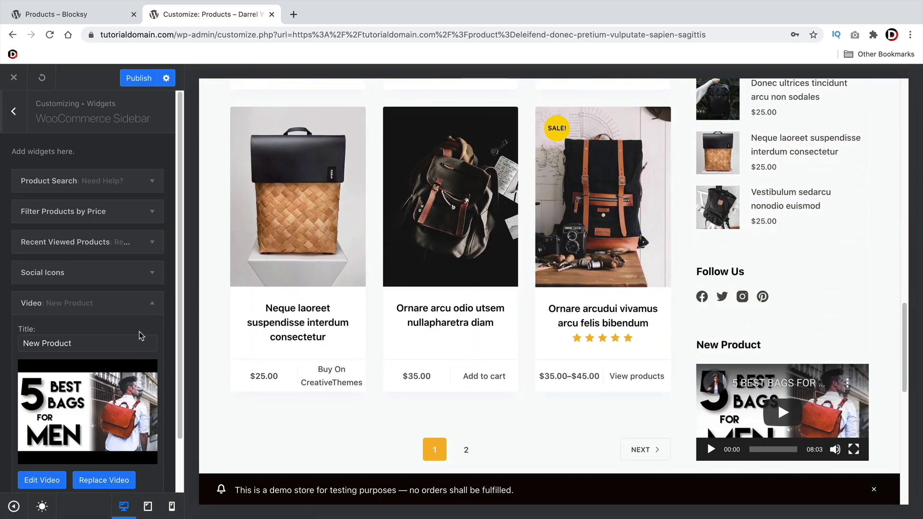
left_click(152, 302)
Browse the widget list and close it without adding another widget
left_click(133, 339)
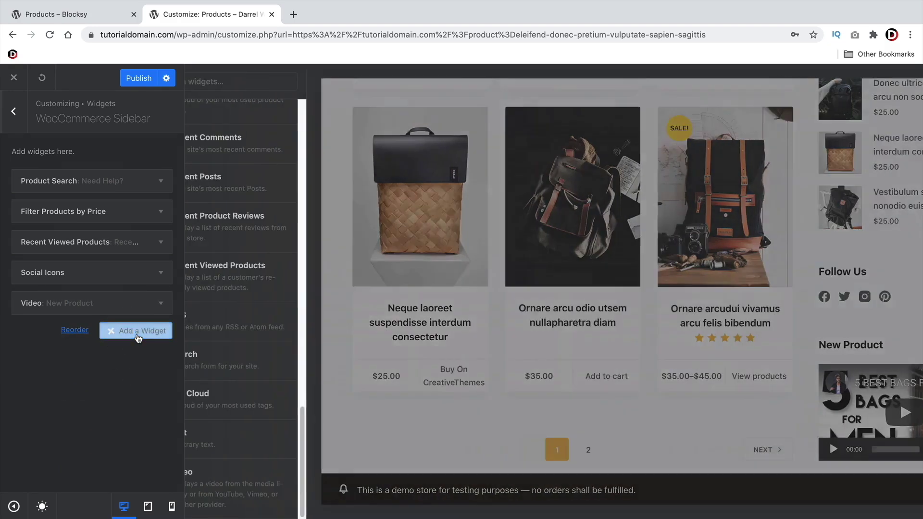
scroll(270, 365, "up", 10)
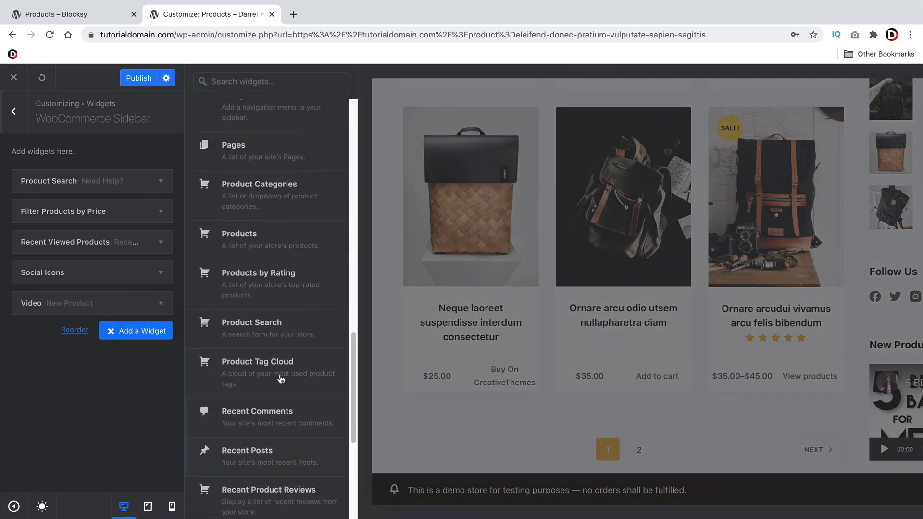
scroll(281, 383, "up", 12)
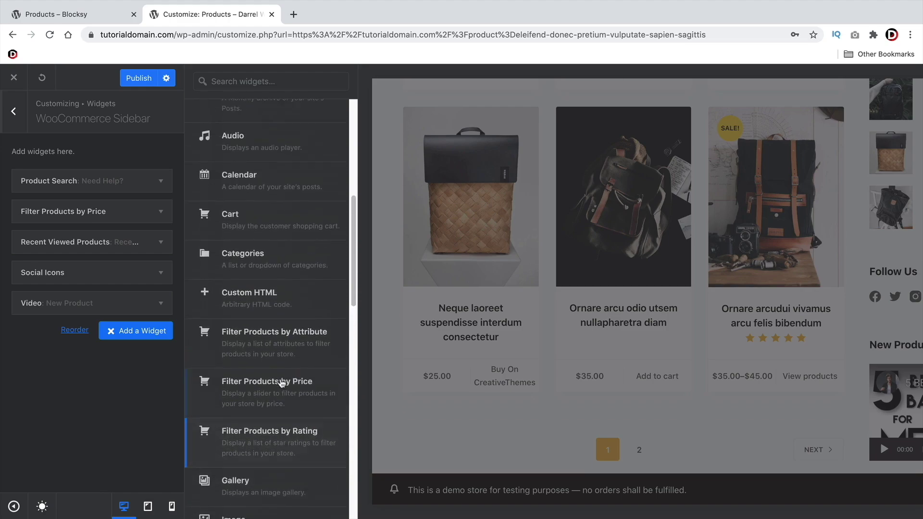
scroll(282, 383, "up", 3)
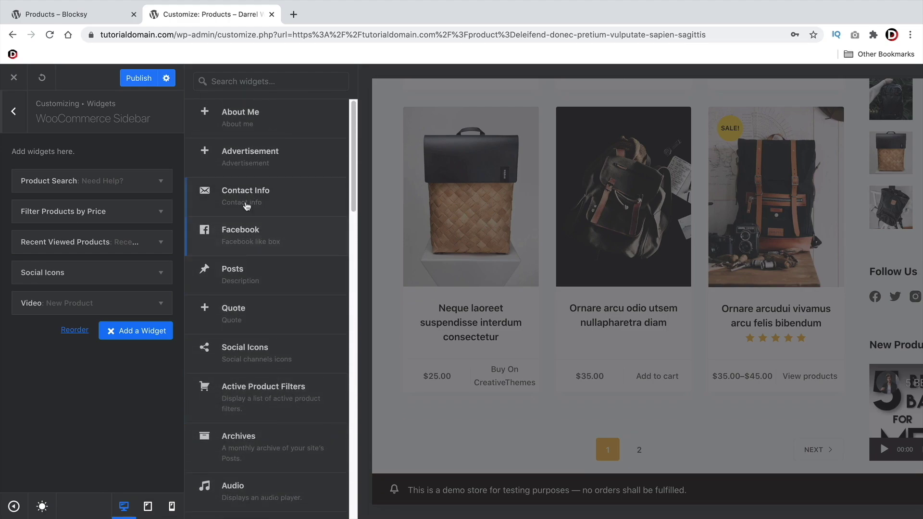
scroll(412, 324, "up", 3)
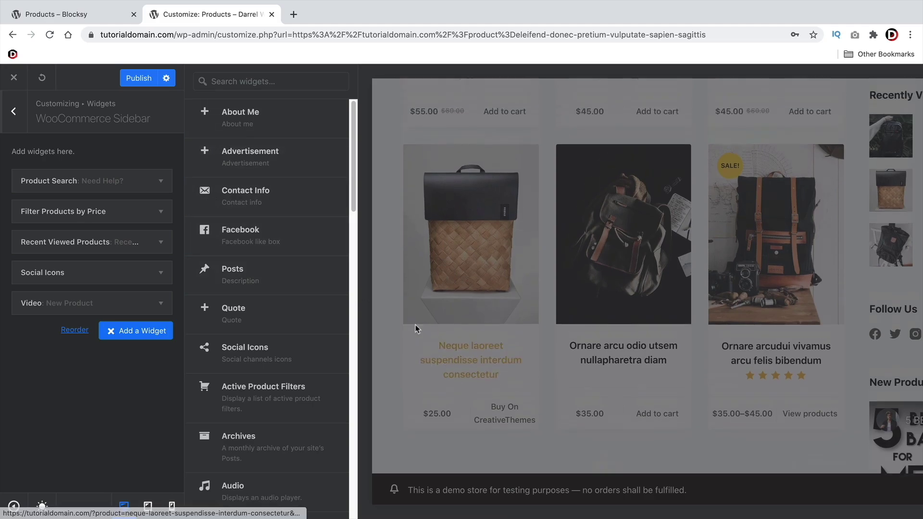
left_click(533, 319)
scroll(533, 319, "up", 10)
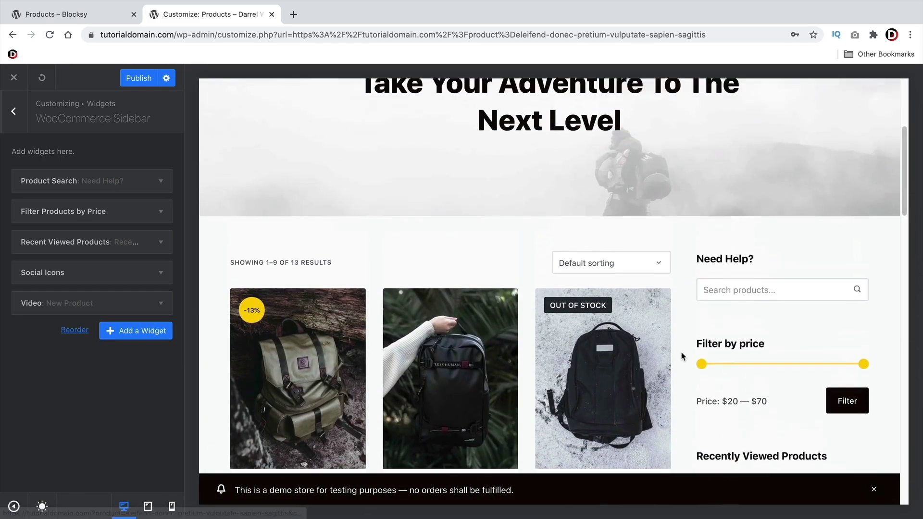
Set the Single Product page to Narrow Width after trying Normal Width and Right Sidebar
scroll(692, 304, "down", 4)
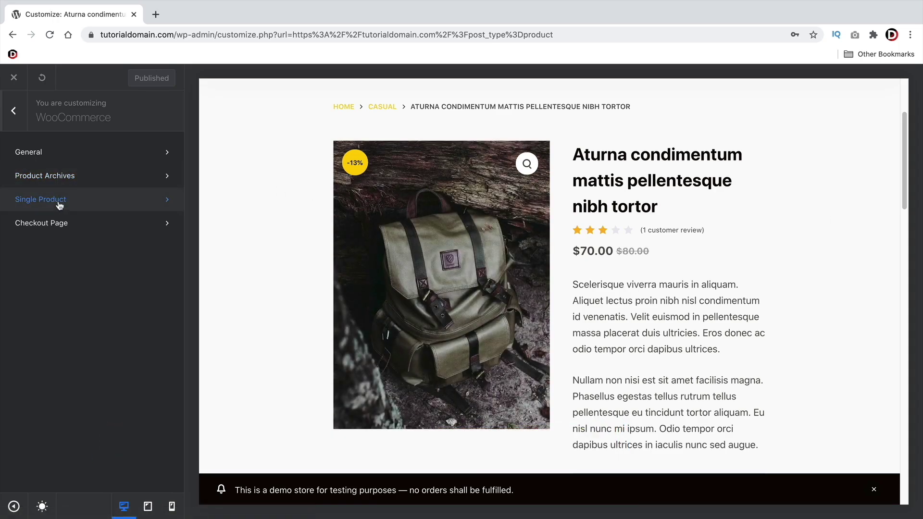
left_click(61, 204)
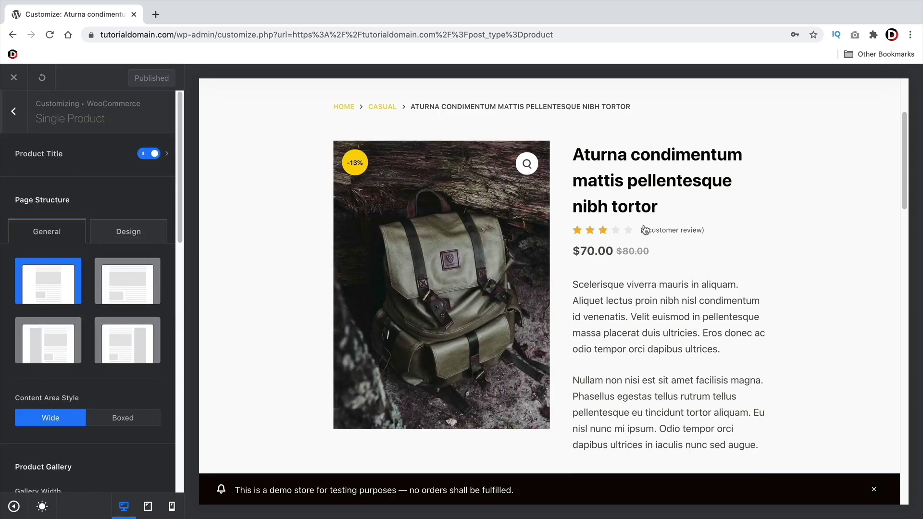
left_click(46, 281)
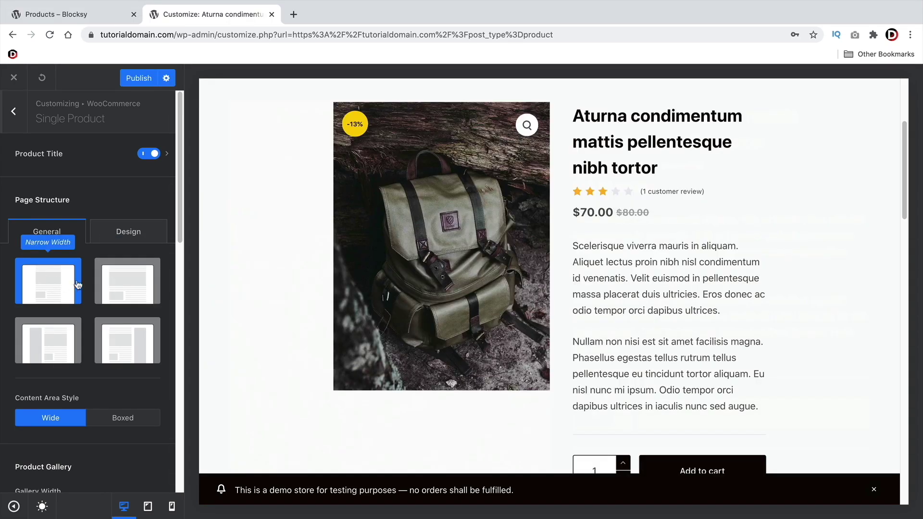
left_click(108, 283)
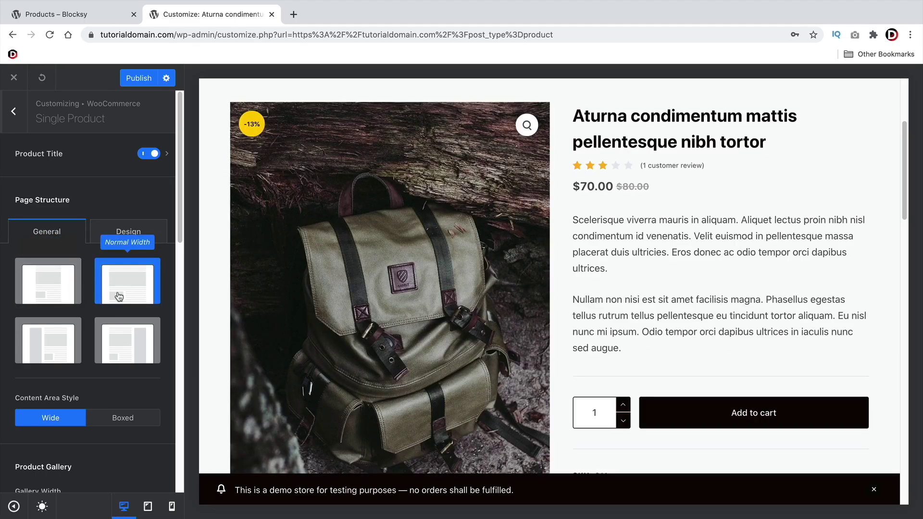
left_click(124, 334)
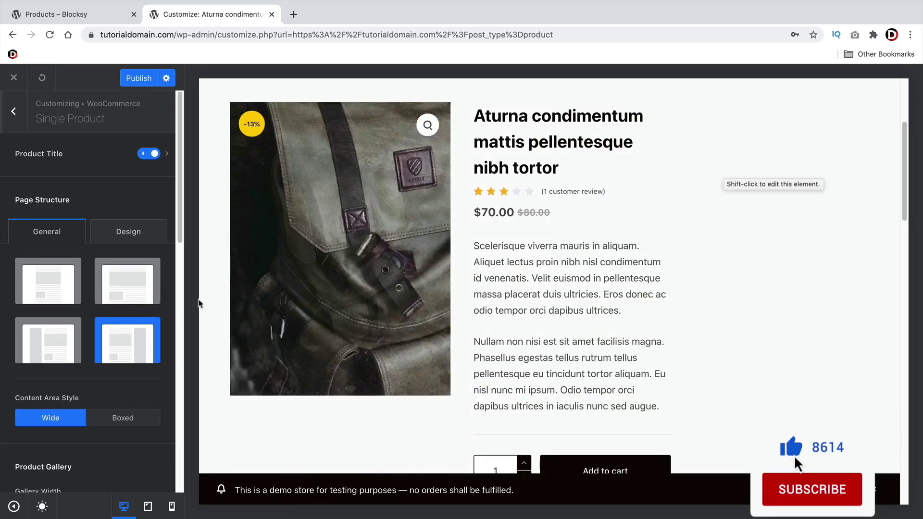
left_click(43, 281)
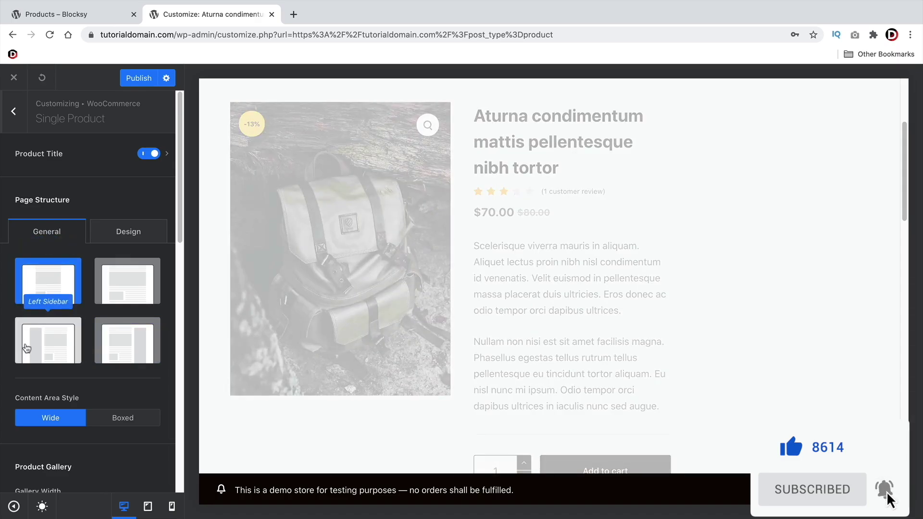
Switch the content area style to Boxed and then back to Wide
left_click(120, 419)
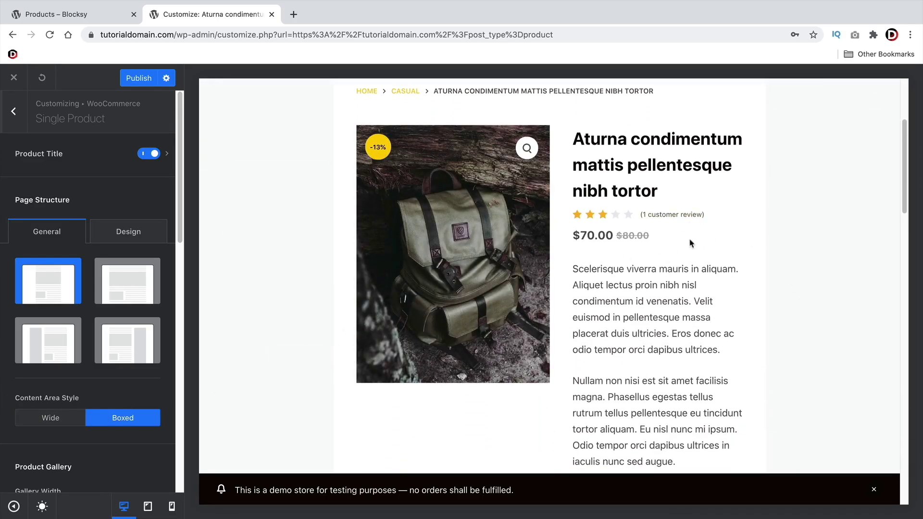
scroll(692, 243, "down", 4)
scroll(583, 279, "down", 2)
scroll(529, 298, "up", 8)
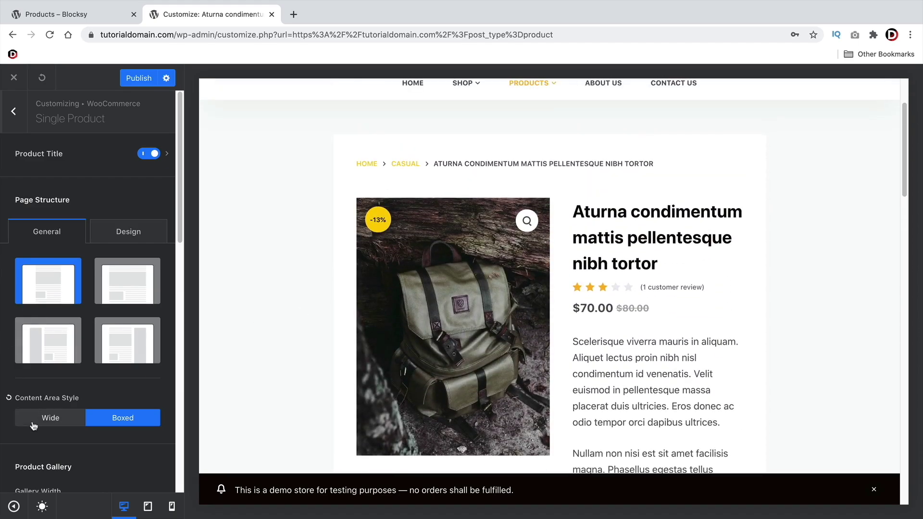
left_click(36, 418)
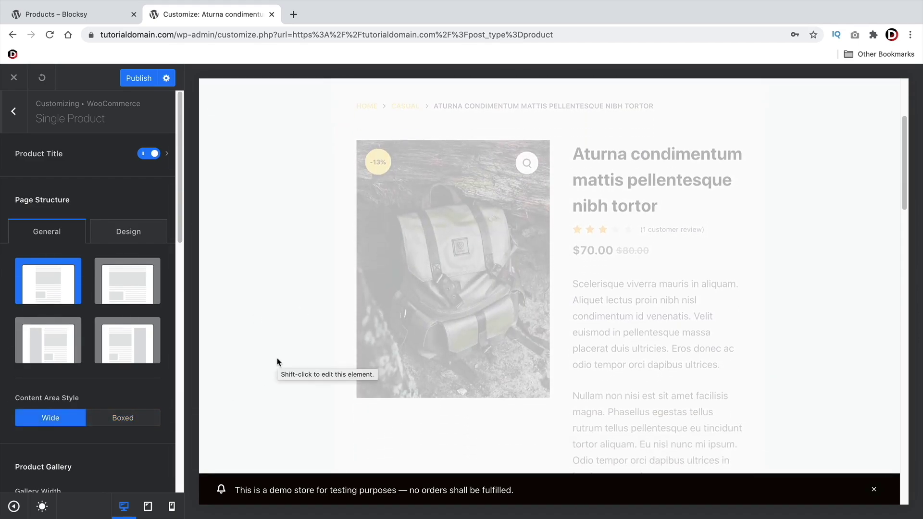
scroll(268, 341, "down", 2)
scroll(128, 337, "down", 6)
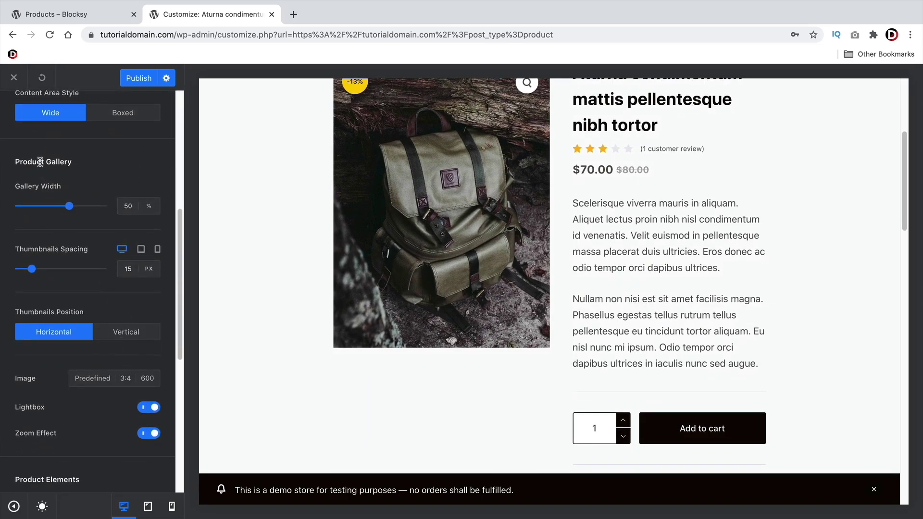
left_click_drag(77, 314, 38, 321)
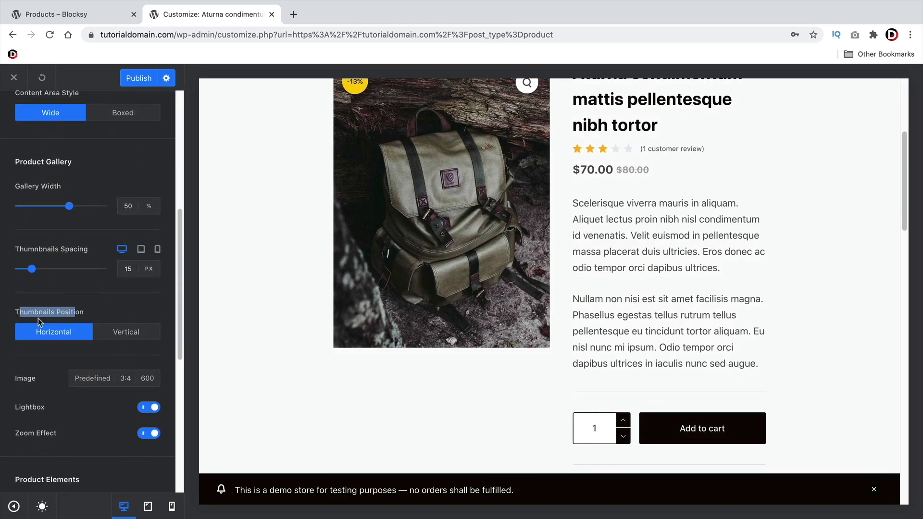
scroll(38, 322, "down", 2)
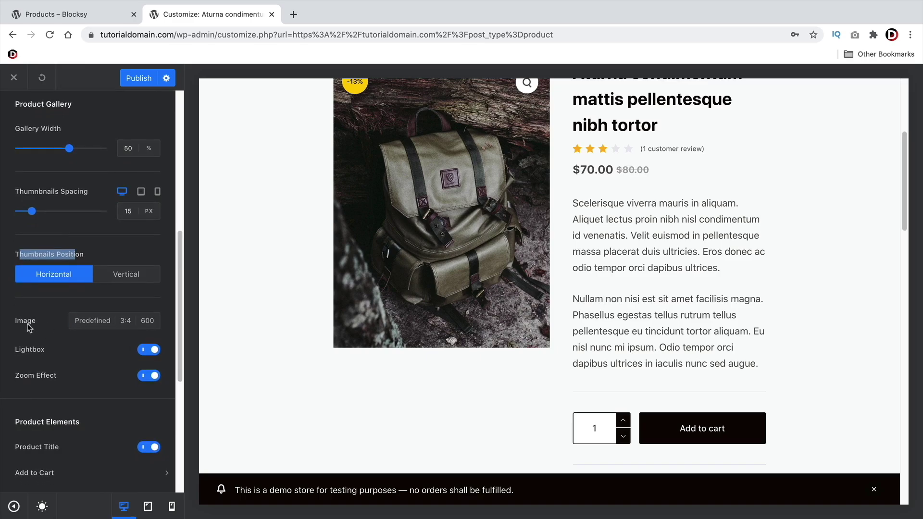
scroll(283, 322, "up", 4)
scroll(440, 318, "down", 1)
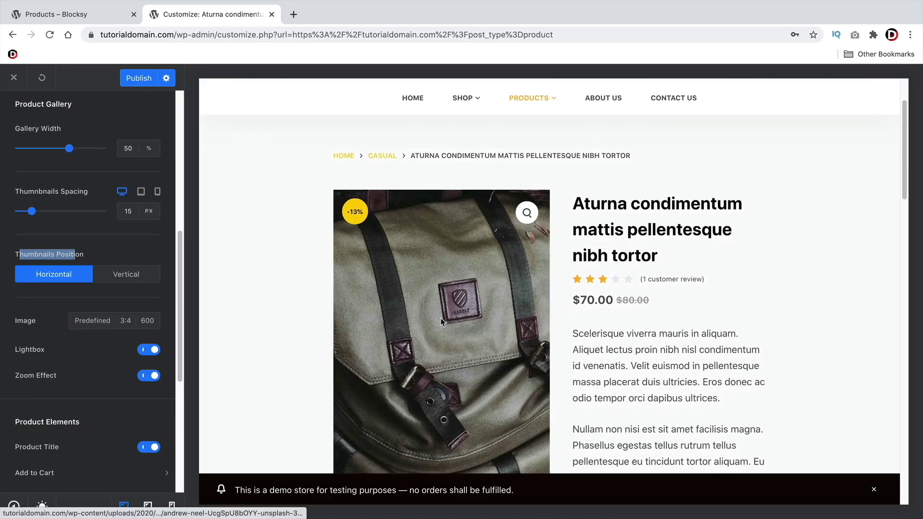
left_click(440, 318)
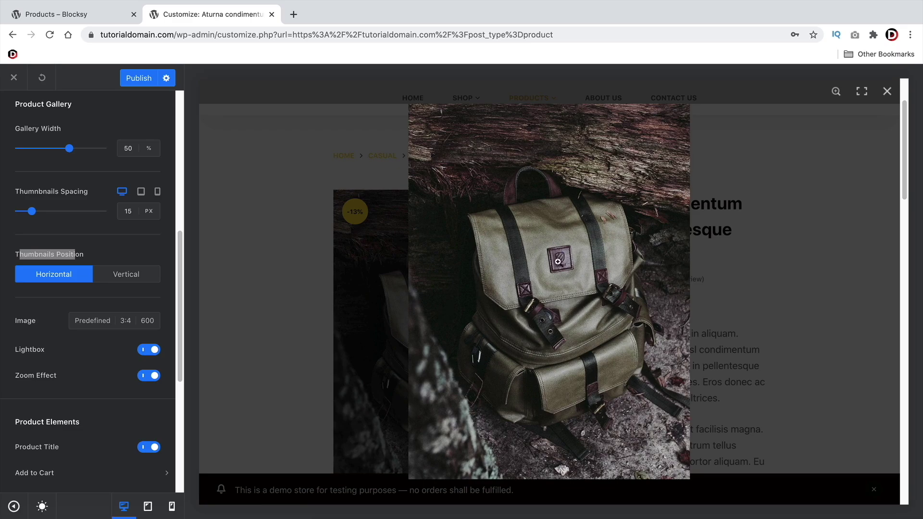
left_click(887, 91)
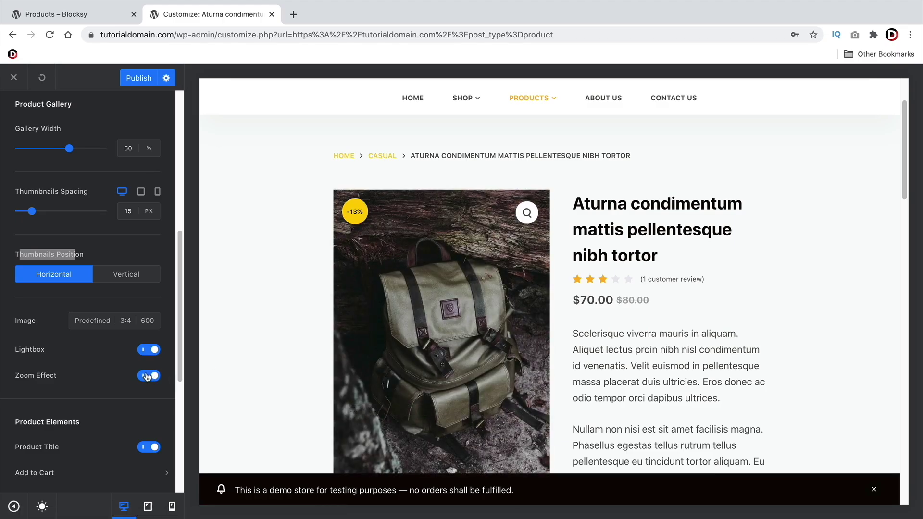
scroll(117, 371, "down", 5)
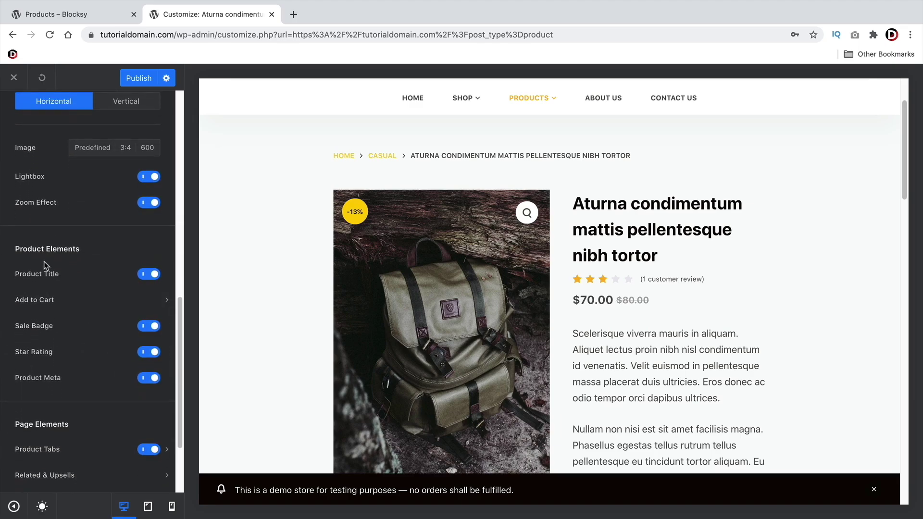
left_click_drag(19, 249, 53, 247)
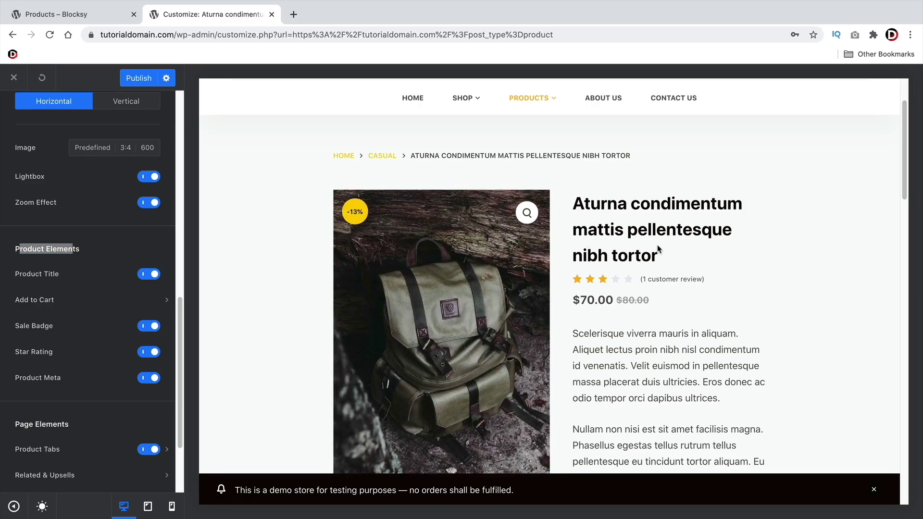
left_click_drag(658, 254, 577, 202)
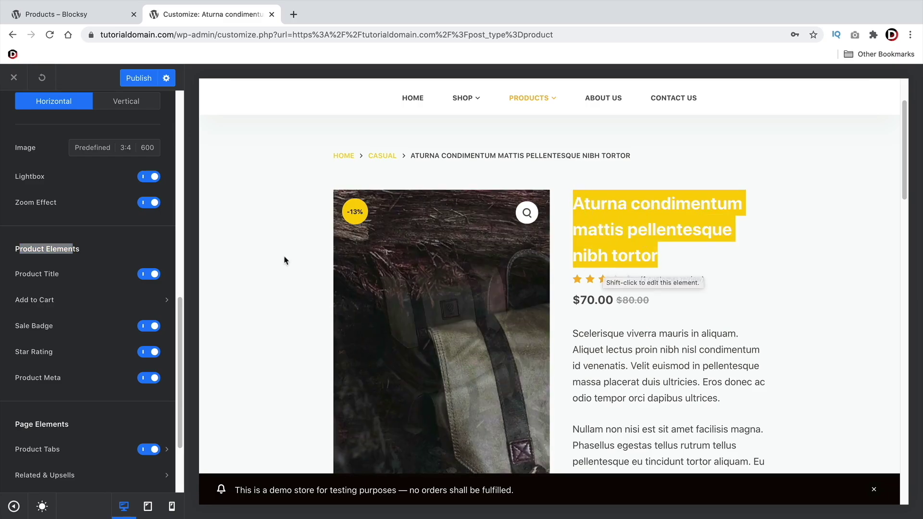
left_click(274, 268)
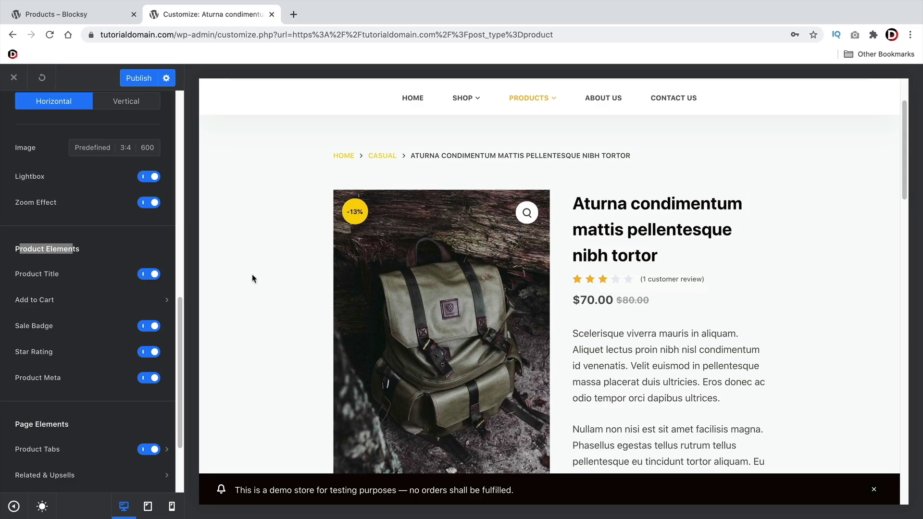
left_click(148, 276)
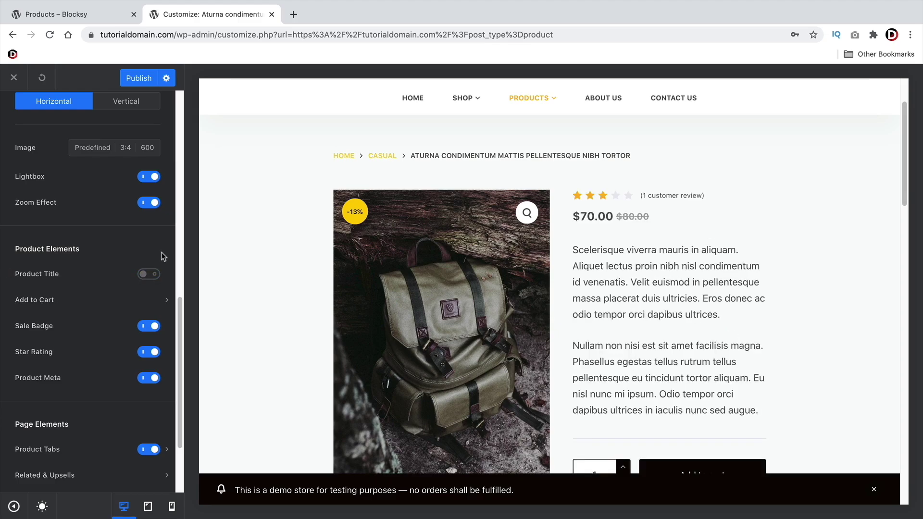
left_click(147, 274)
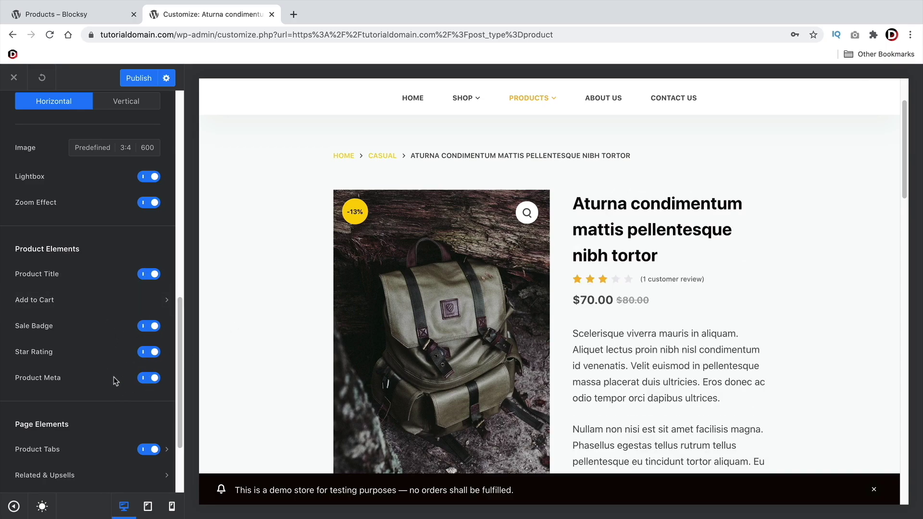
left_click(131, 310)
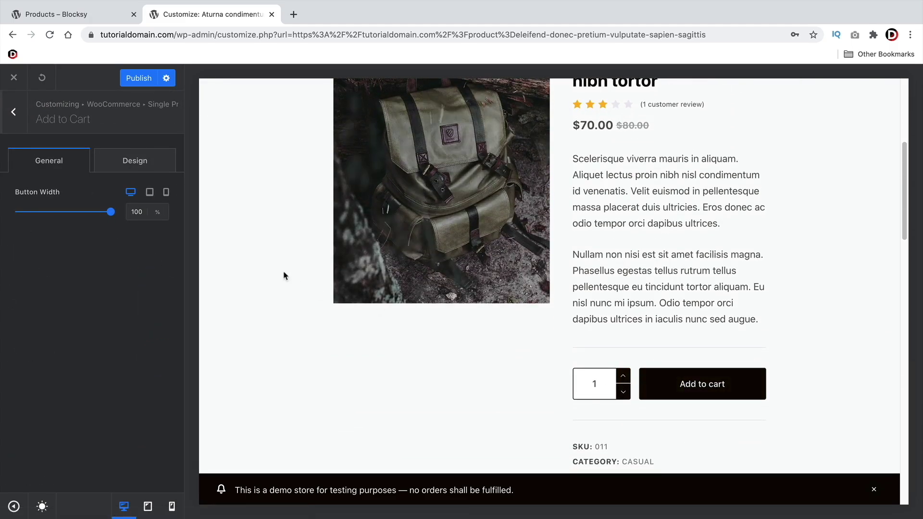
left_click(130, 162)
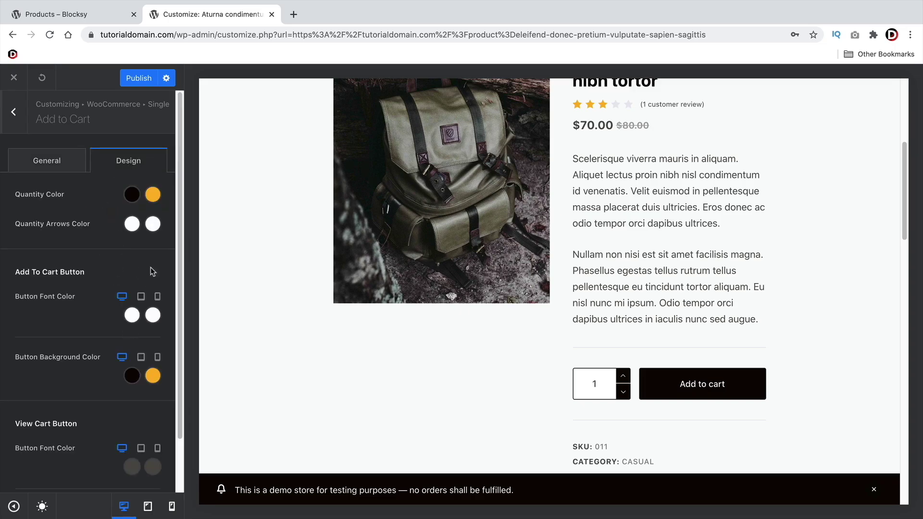
scroll(103, 328, "down", 2)
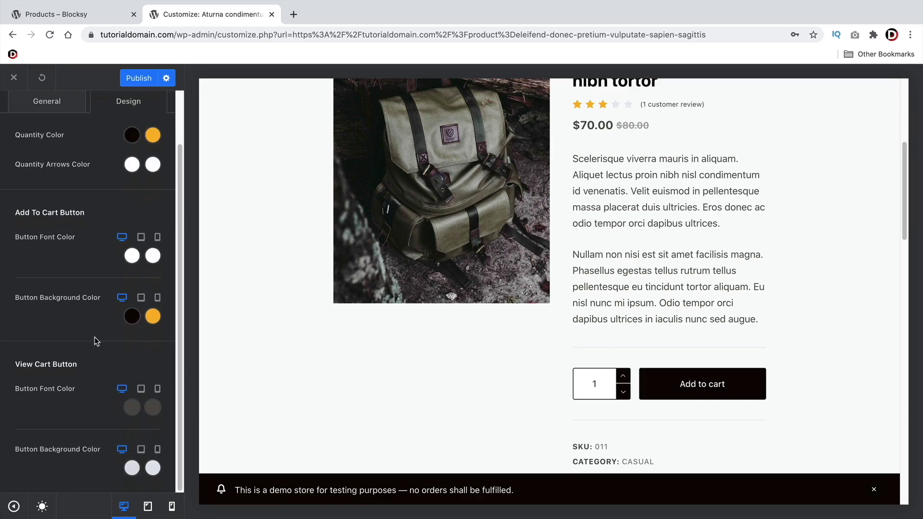
scroll(98, 343, "up", 2)
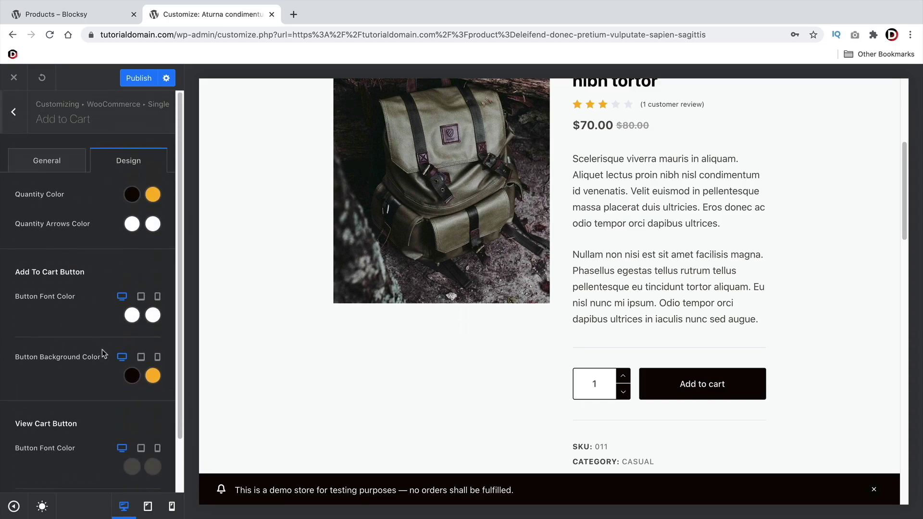
left_click(30, 163)
scroll(298, 316, "up", 2)
scroll(115, 328, "up", 6)
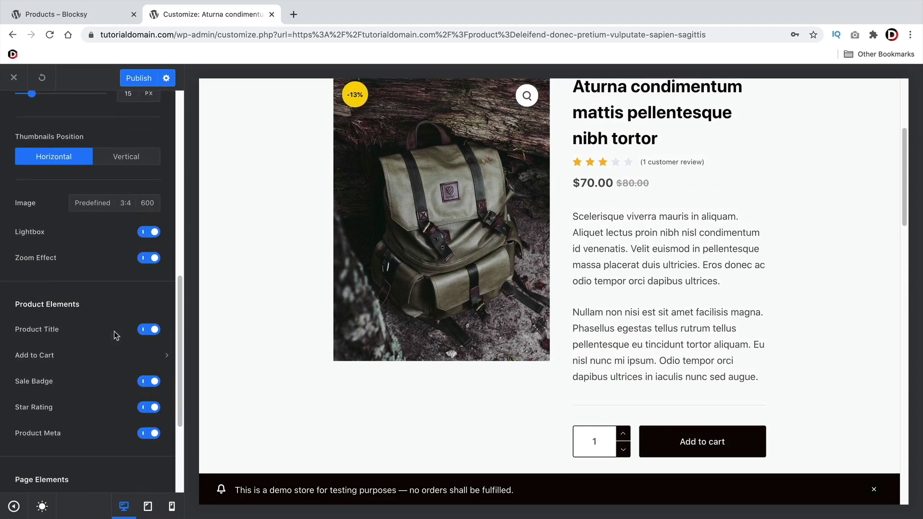
scroll(284, 353, "up", 1)
scroll(286, 358, "up", 1)
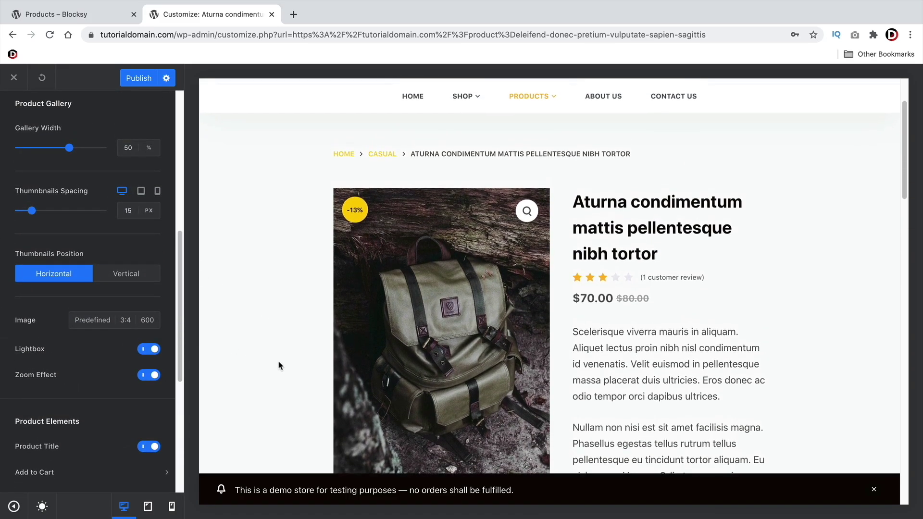
scroll(95, 332, "up", 8)
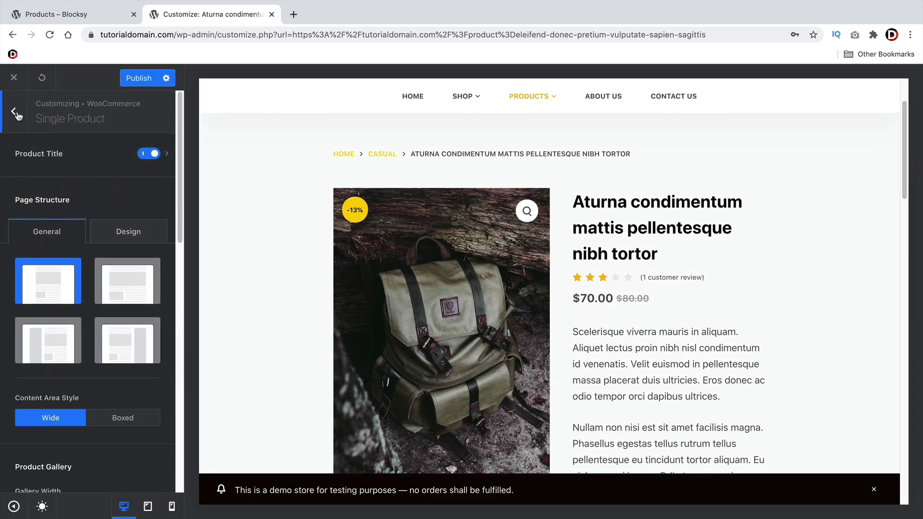
scroll(313, 261, "down", 1)
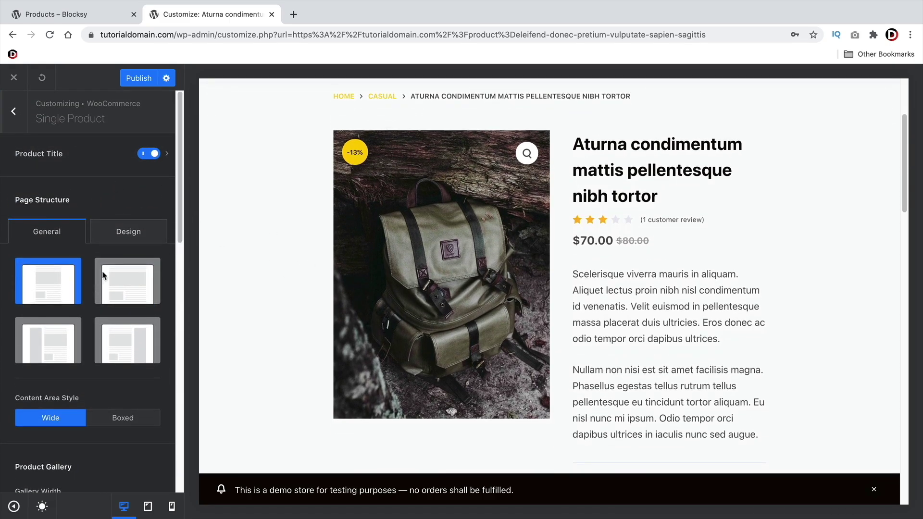
Open Checkout Page settings and hide the company name field
left_click(14, 111)
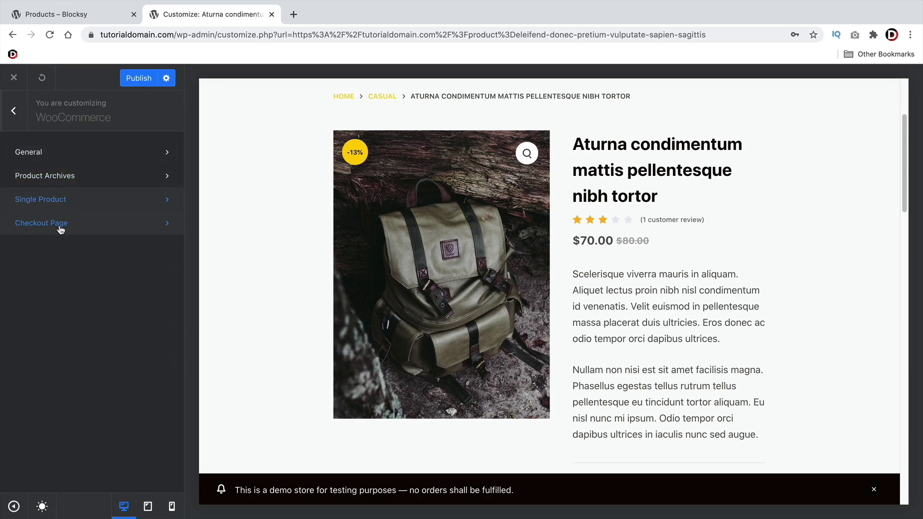
left_click(59, 225)
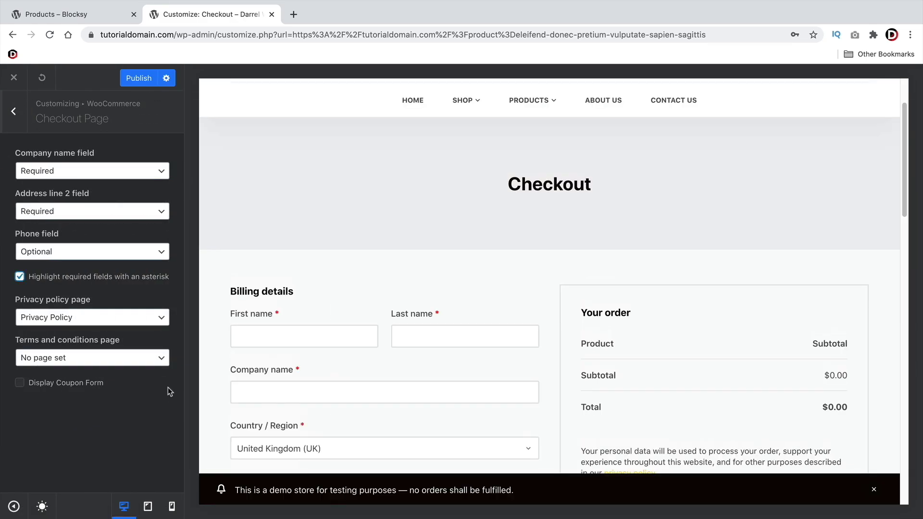
scroll(310, 390, "down", 1)
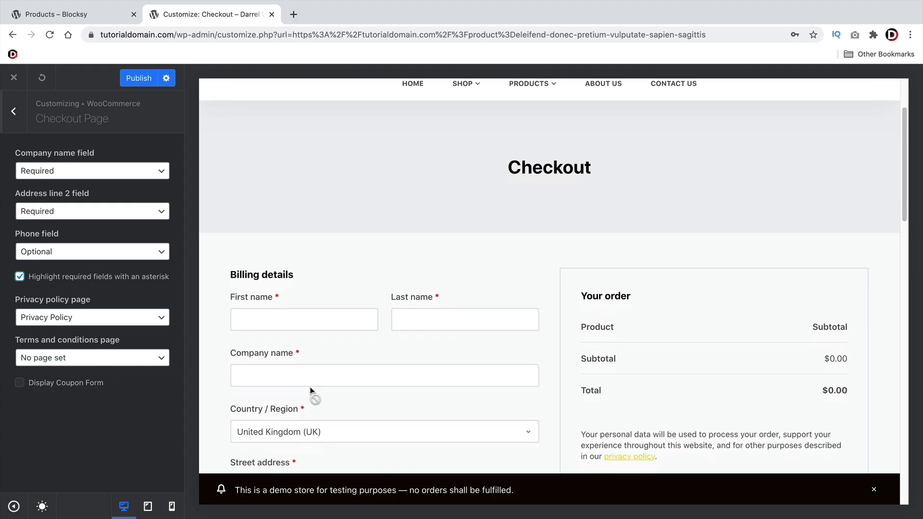
scroll(310, 390, "down", 4)
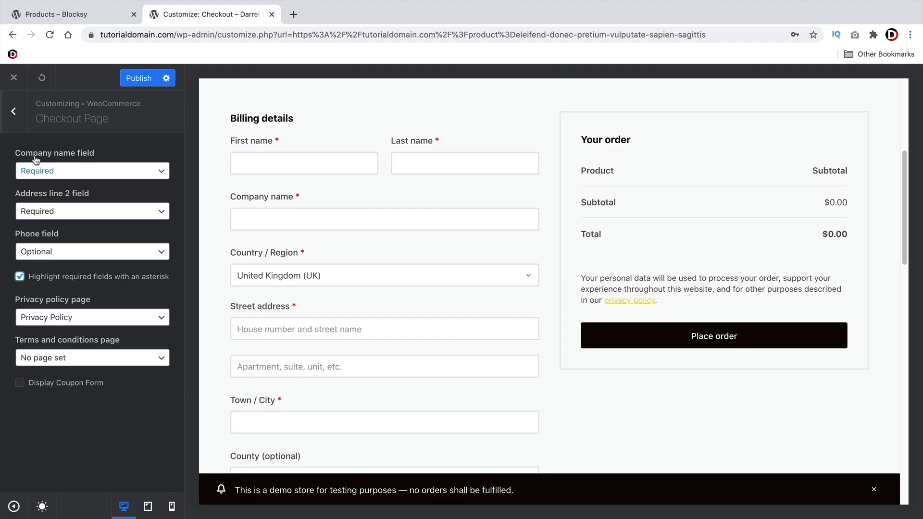
left_click(109, 174)
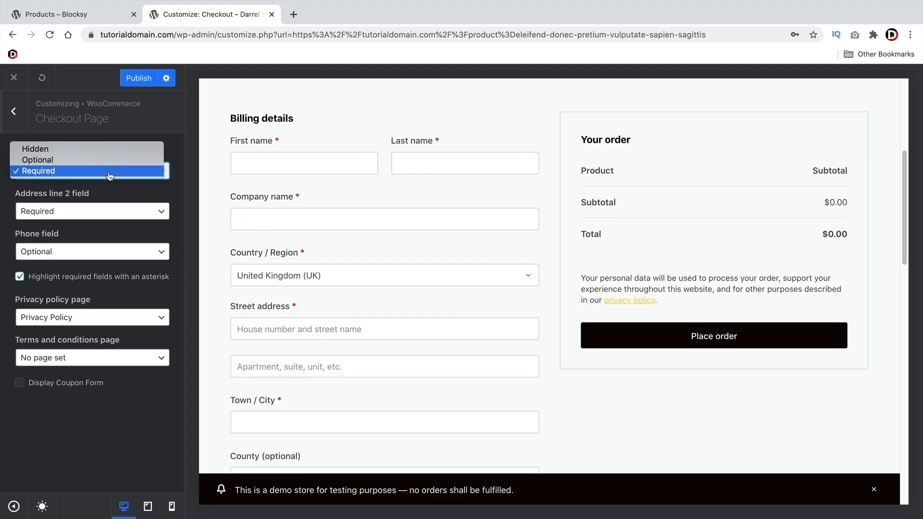
left_click(107, 154)
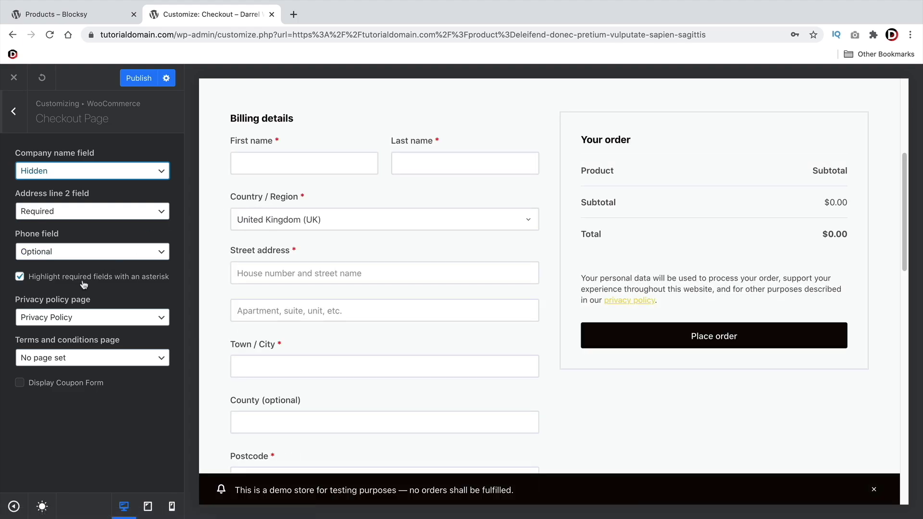
Keep Privacy Policy as the privacy policy page and toggle Display Coupon Form on, then off
left_click(59, 319)
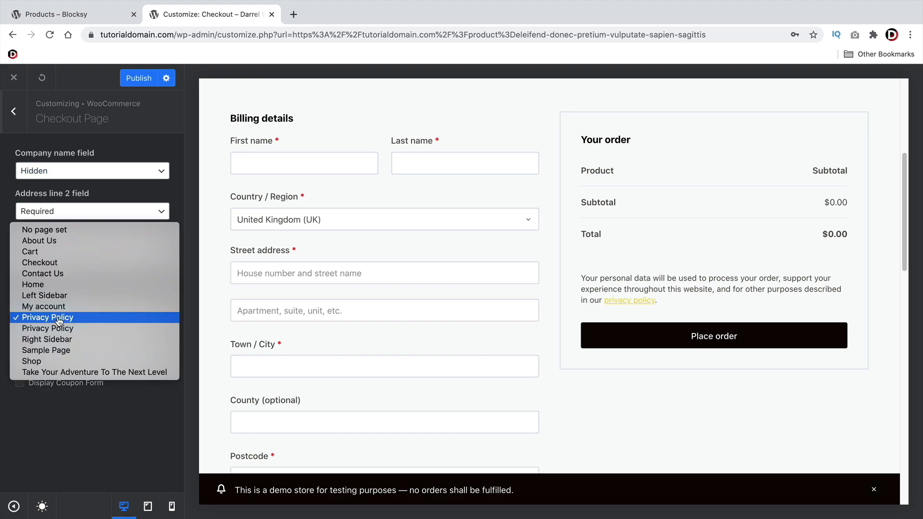
left_click(59, 320)
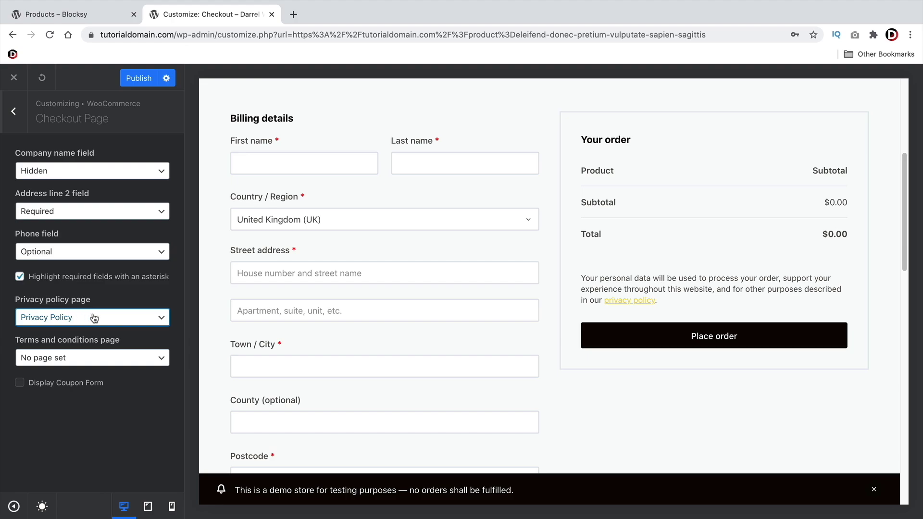
scroll(315, 343, "down", 8)
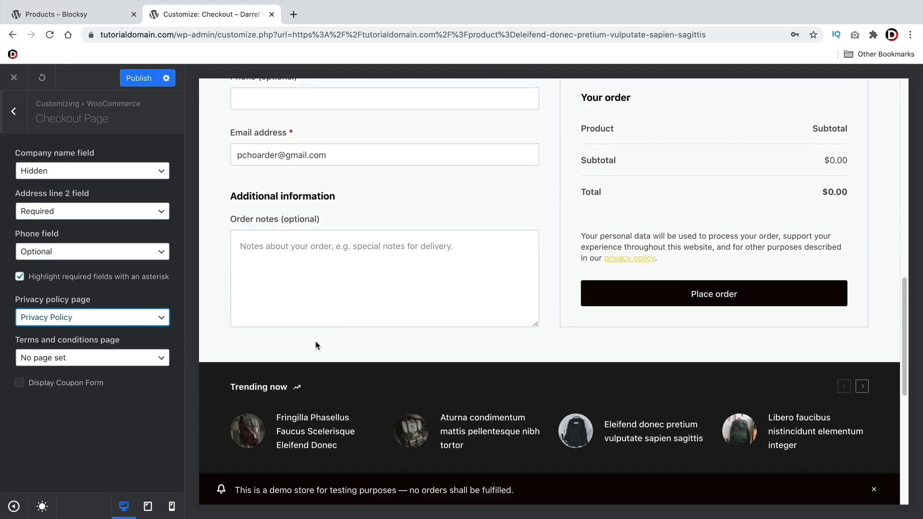
scroll(316, 344, "up", 7)
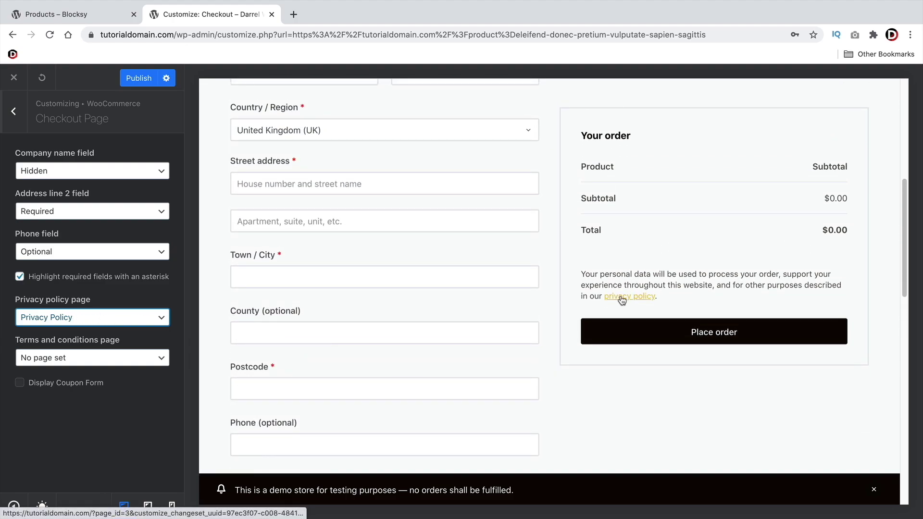
left_click(20, 383)
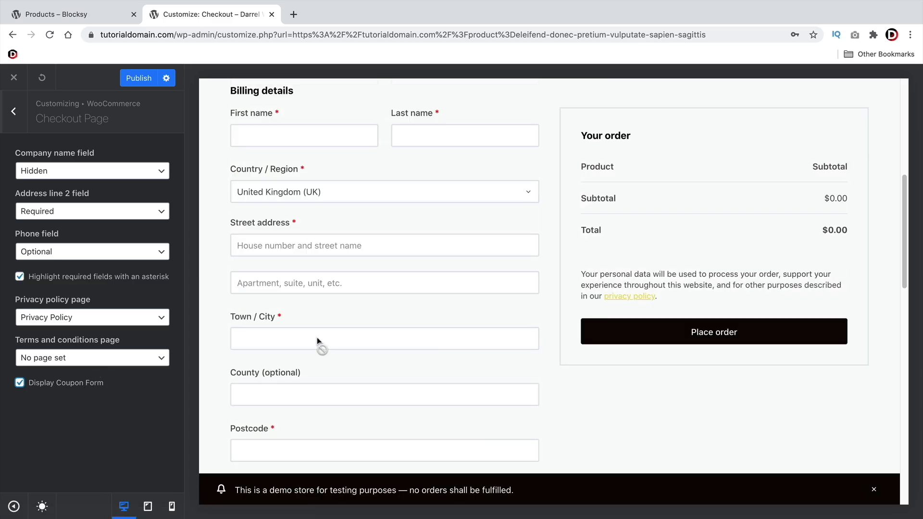
scroll(319, 343, "up", 4)
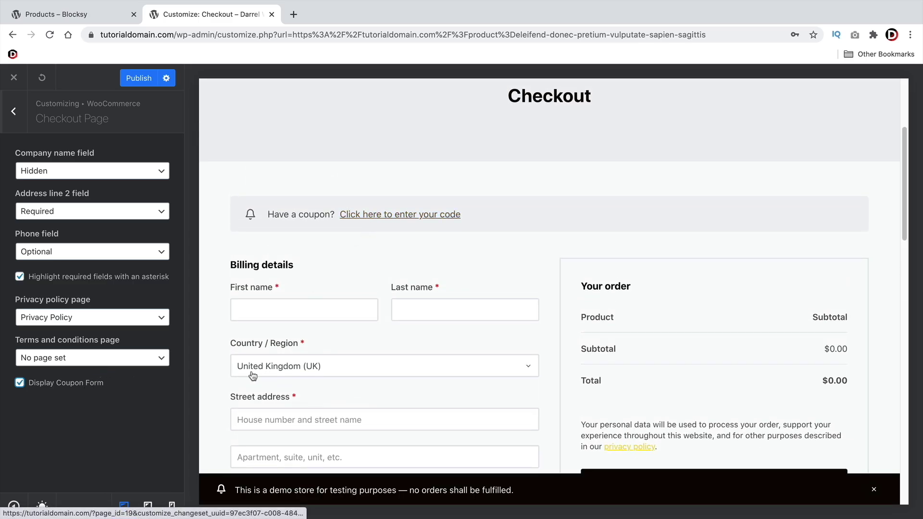
left_click(20, 382)
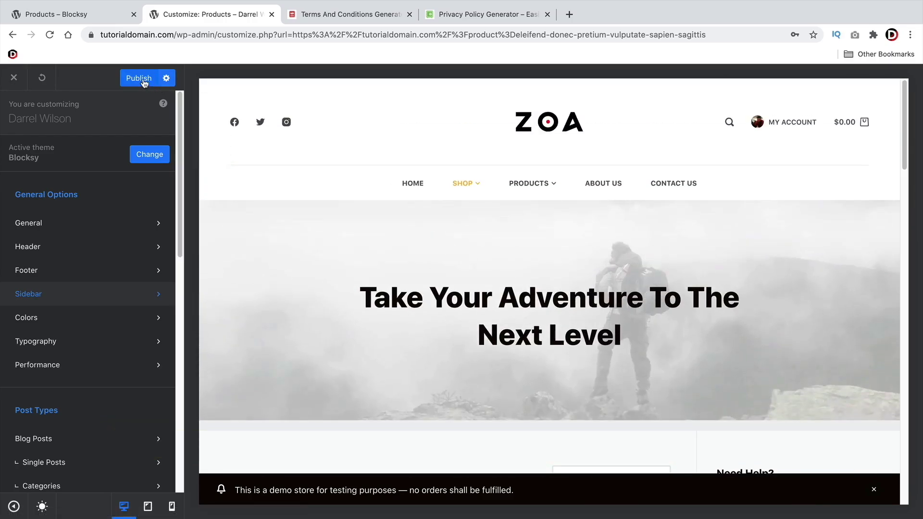
Publish the Customizer changes and start a new page from the admin bar's New menu
left_click(141, 78)
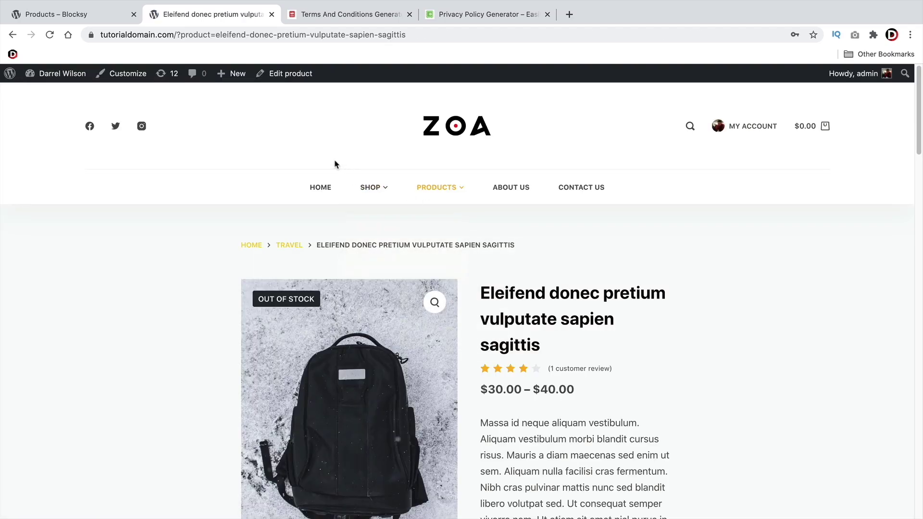
mouse_move(231, 77)
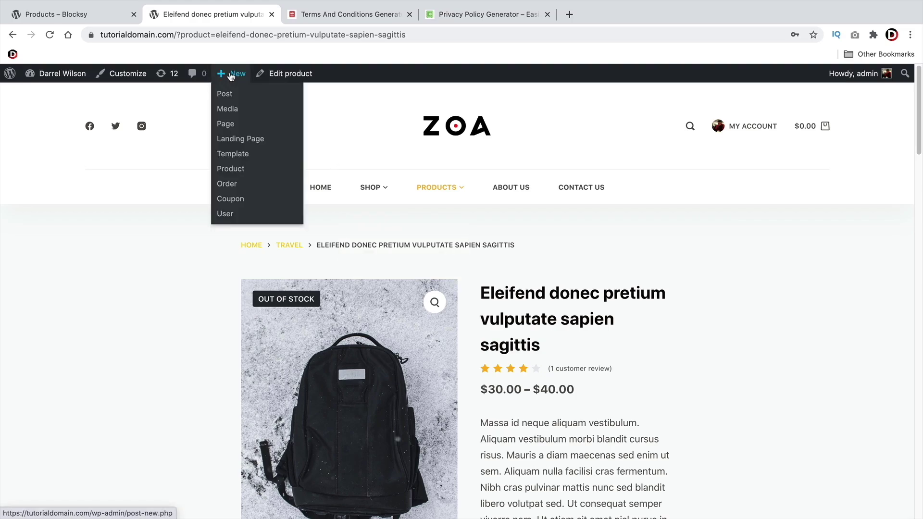
left_click(229, 125)
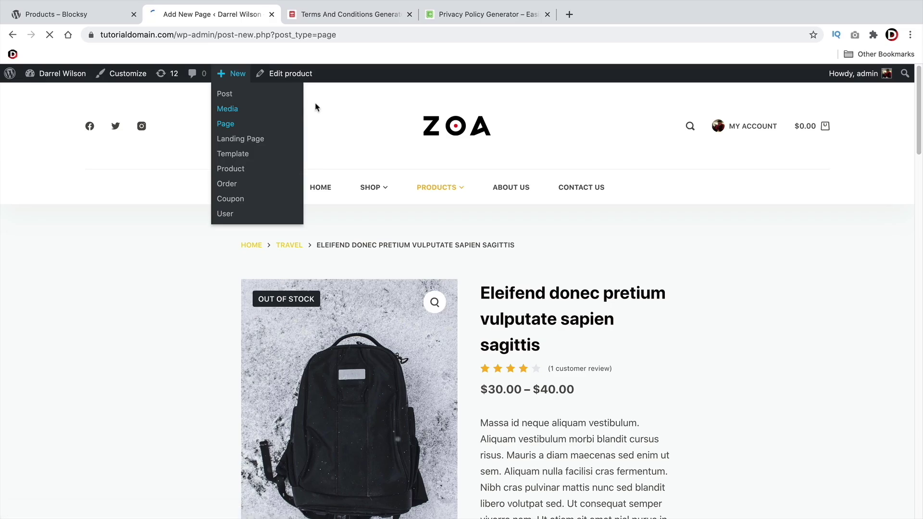
Scroll through the generated text in the Terms and Conditions Generator
left_click(344, 22)
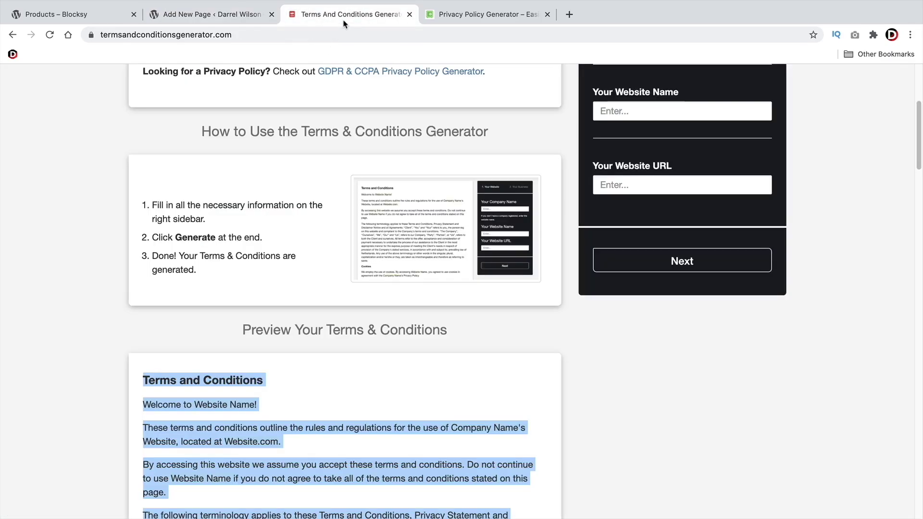
scroll(356, 403, "down", 2)
scroll(356, 404, "down", 3)
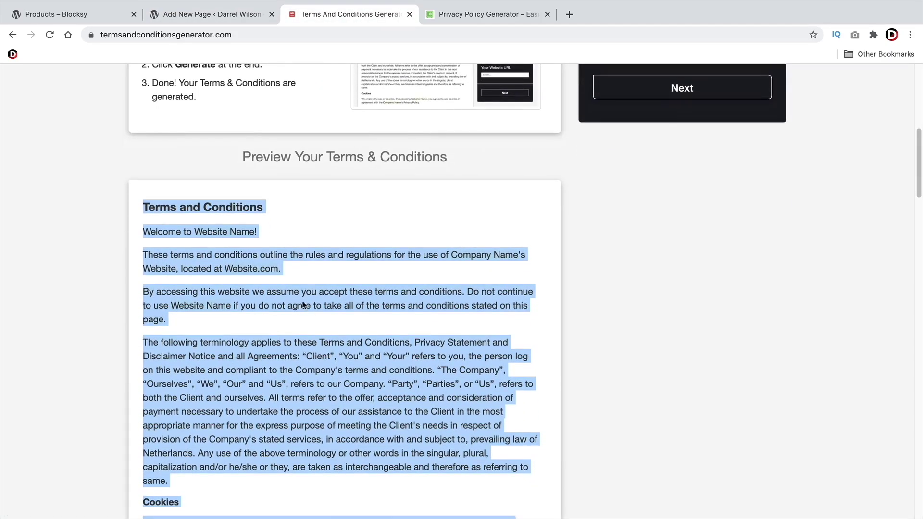
left_click(315, 323)
scroll(340, 339, "up", 6)
scroll(339, 340, "up", 2)
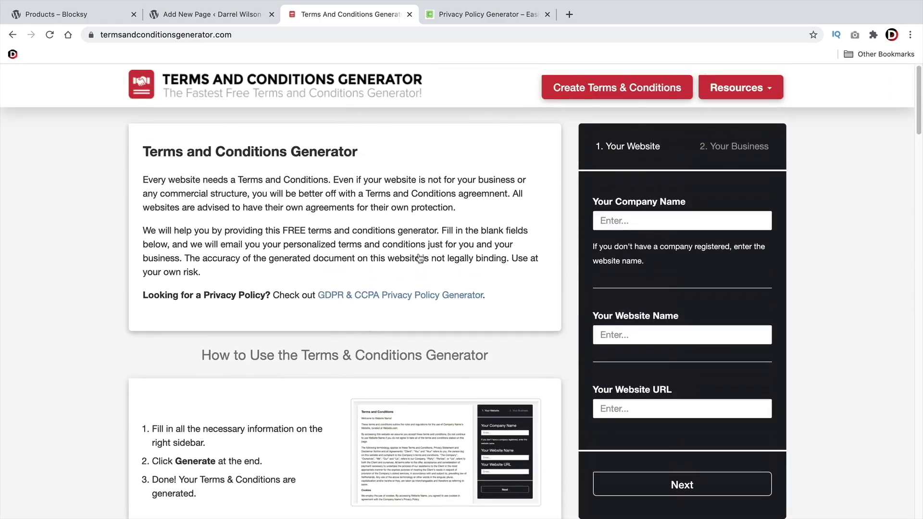
Review the Privacy Policy Generator form, then return to the blank Add New Page editor
left_click(483, 21)
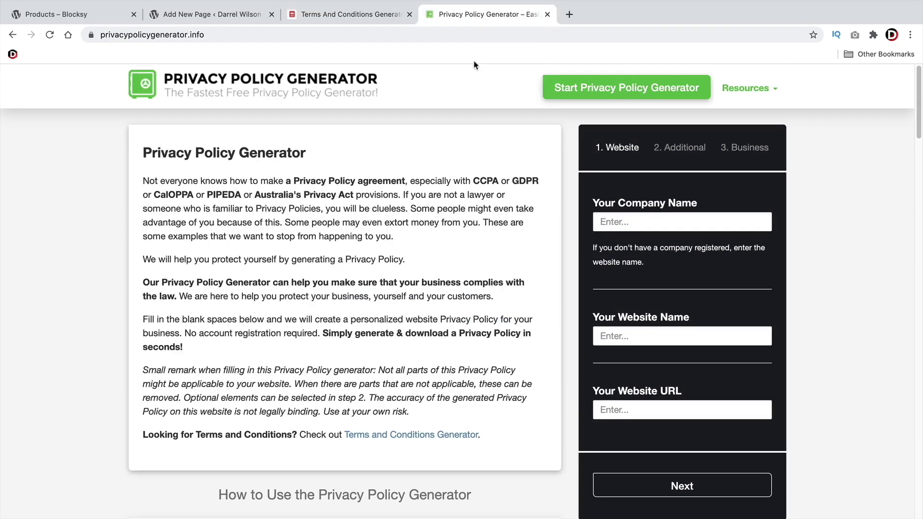
left_click(661, 224)
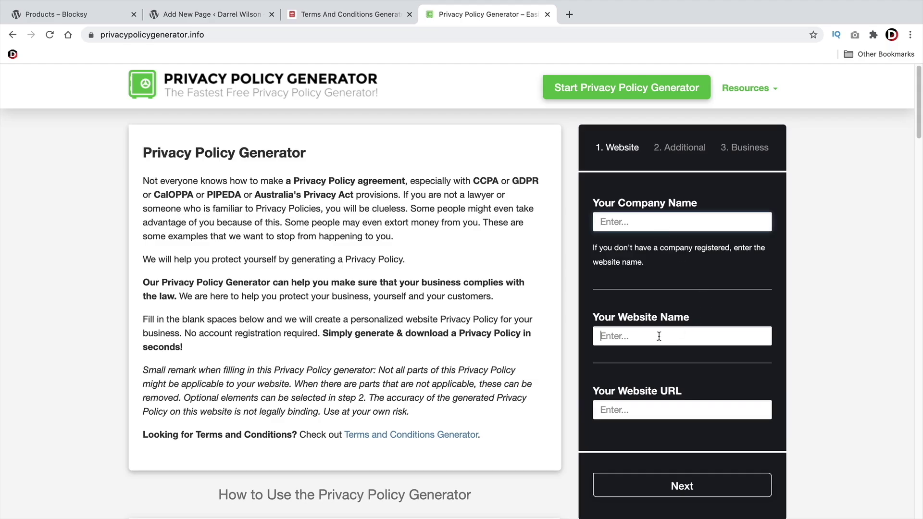
scroll(658, 336, "down", 7)
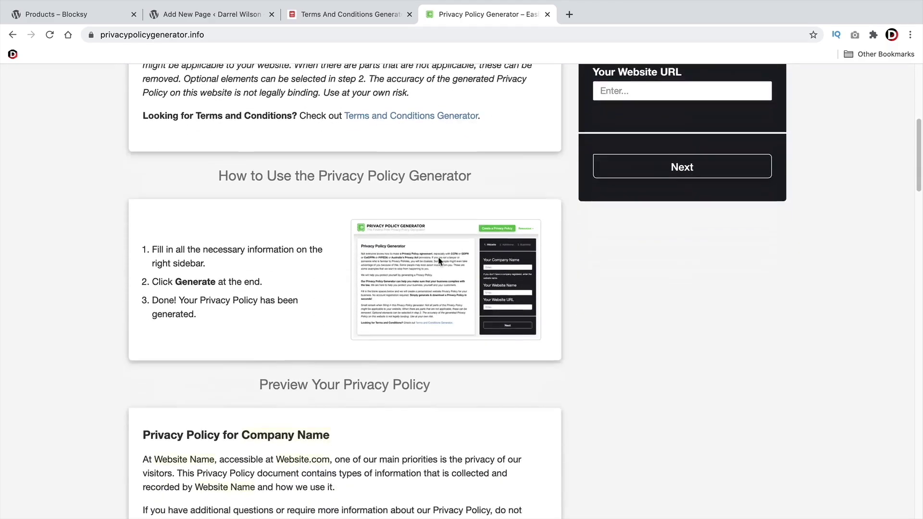
scroll(439, 261, "down", 10)
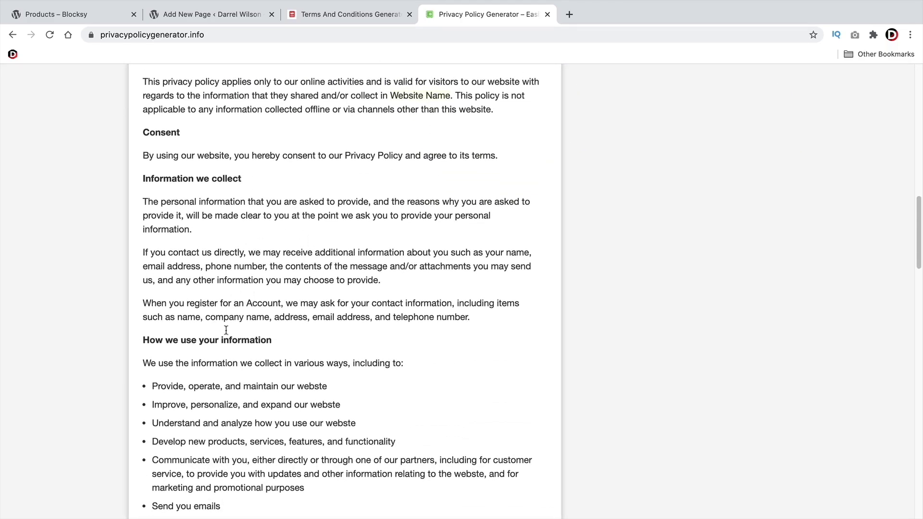
scroll(240, 319, "down", 3)
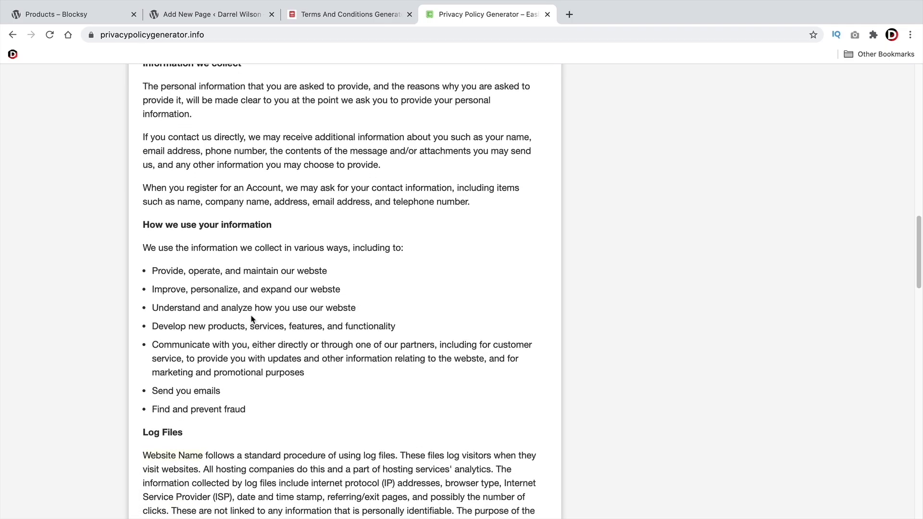
scroll(252, 319, "up", 18)
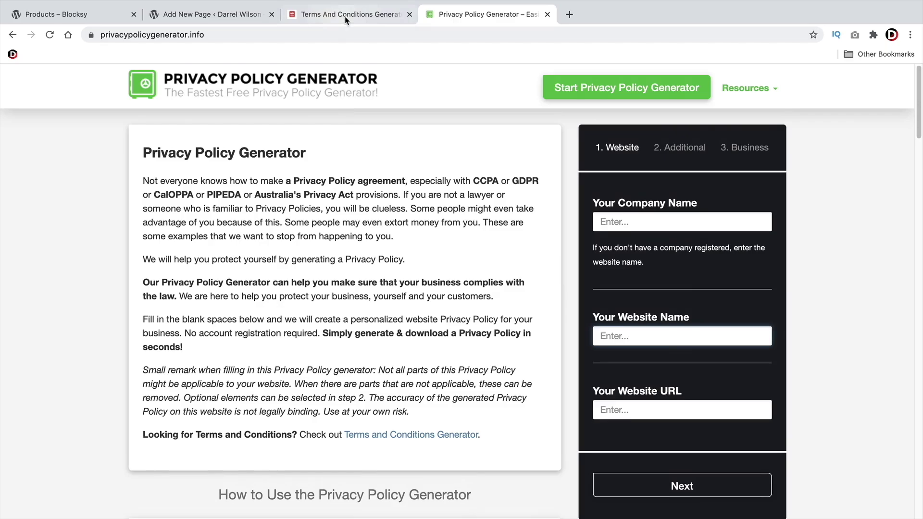
left_click(344, 15)
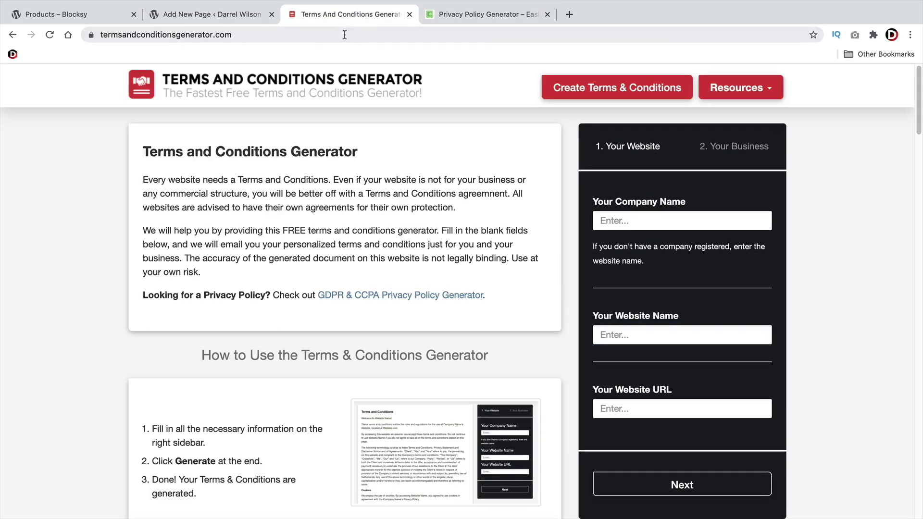
left_click(203, 16)
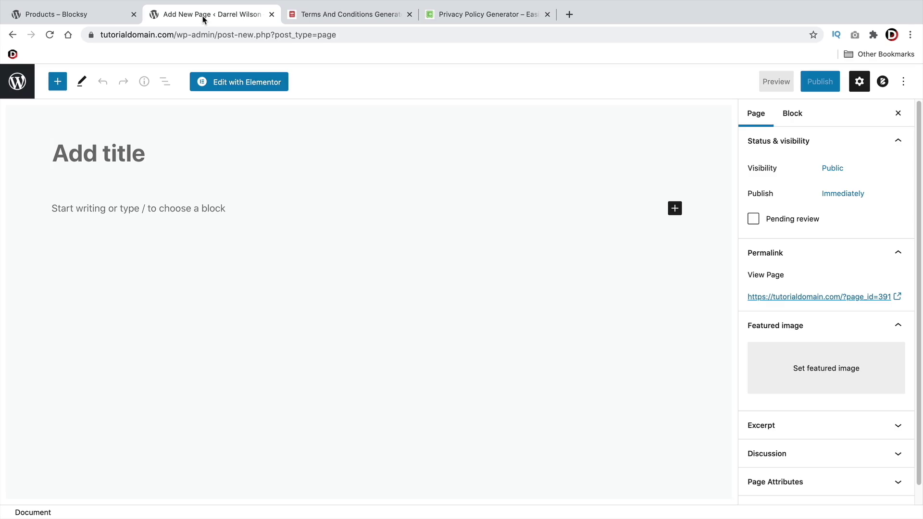
Title the page 'Terms And Conditions Main' and paste the copied terms text into its body
type("Terms And ")
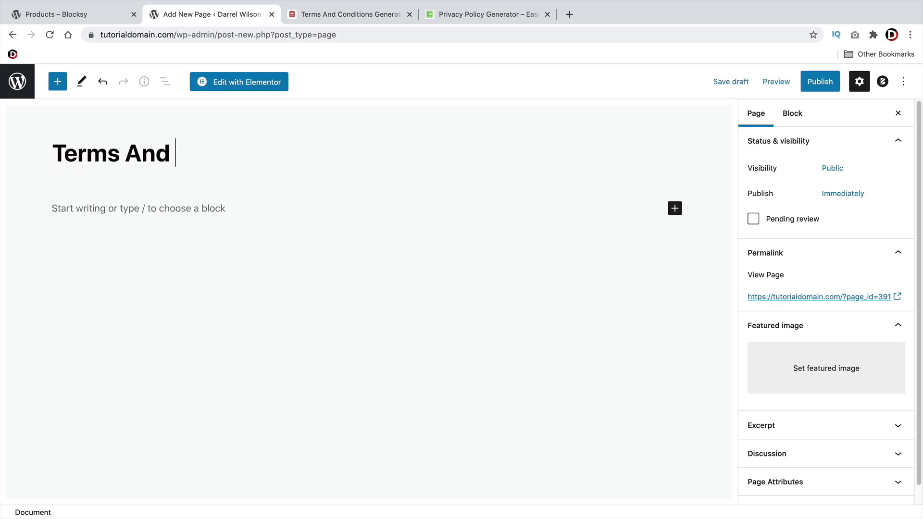
type("Conditions Main")
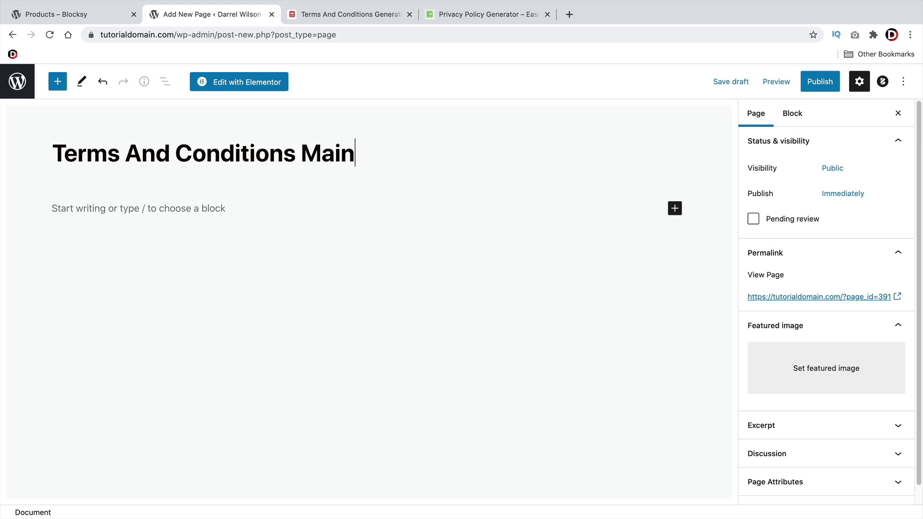
left_click(103, 208)
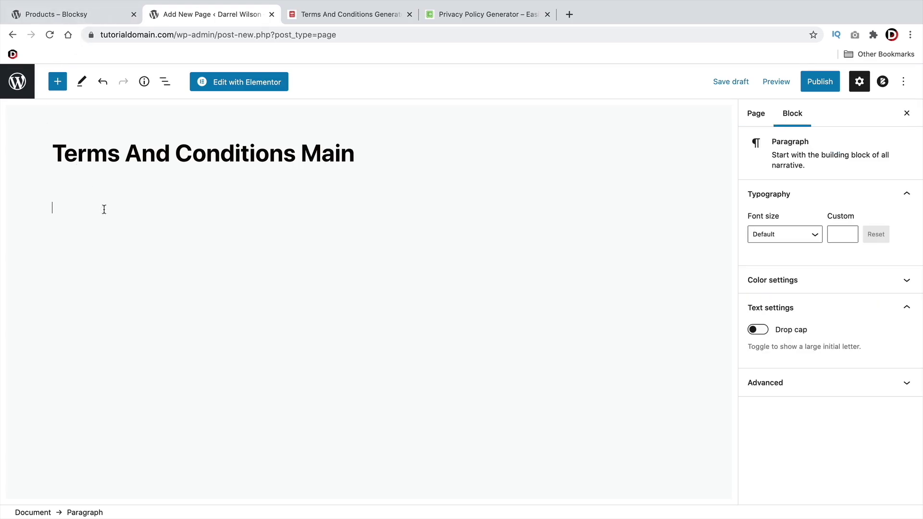
right_click(103, 208)
left_click(137, 284)
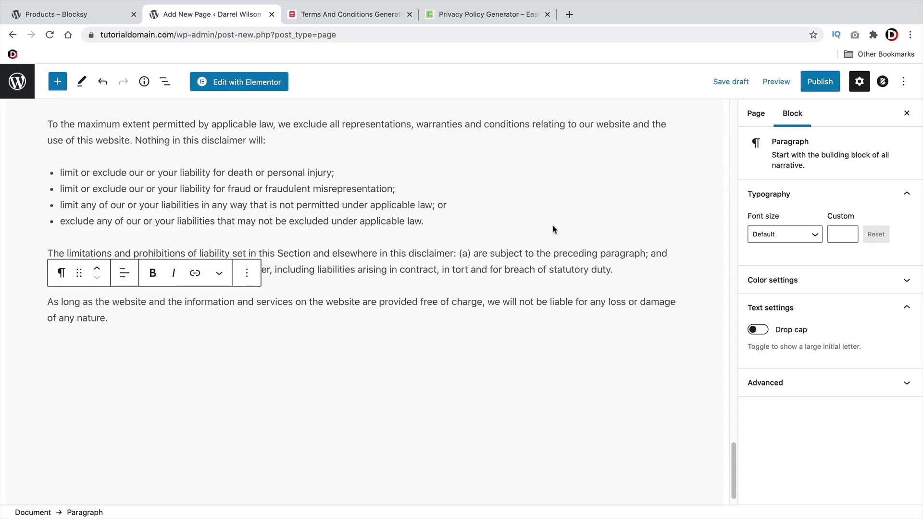
Publish the terms page and go back to the Pages list
left_click(823, 84)
left_click(822, 85)
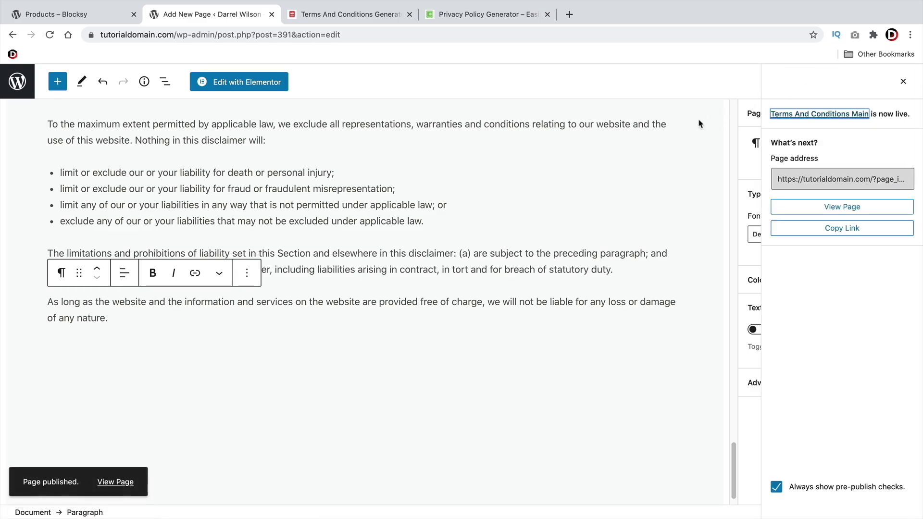
left_click(19, 82)
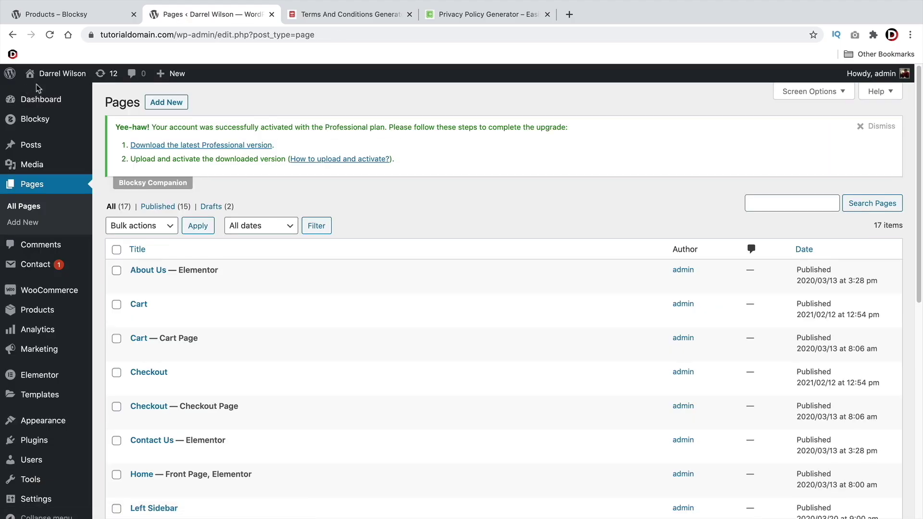
Create a new page titled 'Privacy Policy' and paste the generated legal text into it
mouse_move(169, 76)
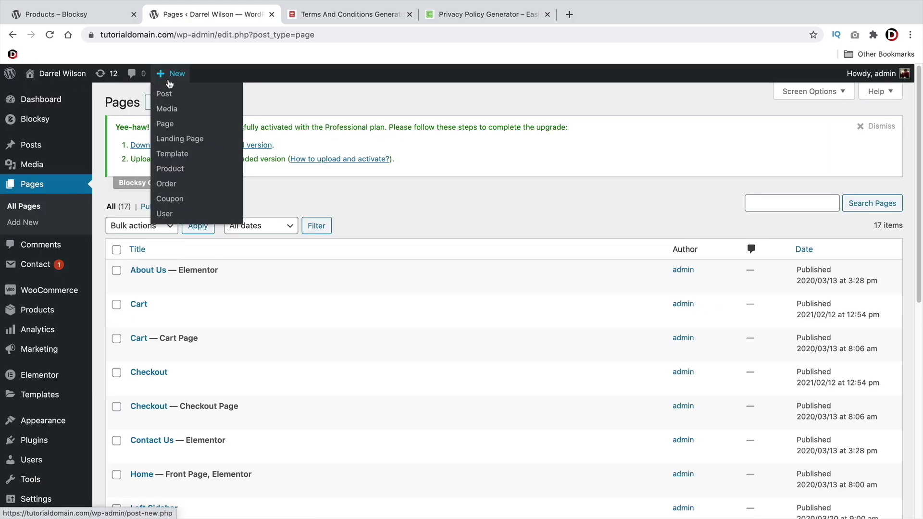
left_click(174, 126)
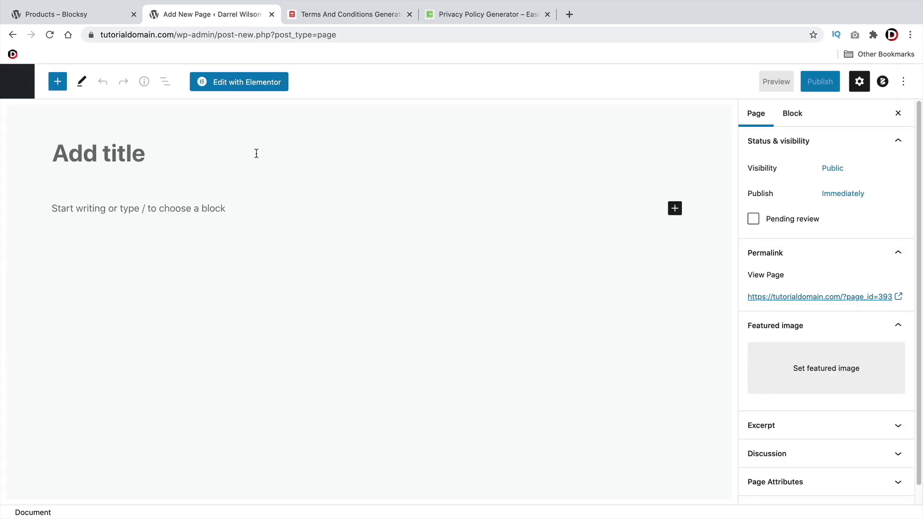
type("Priv")
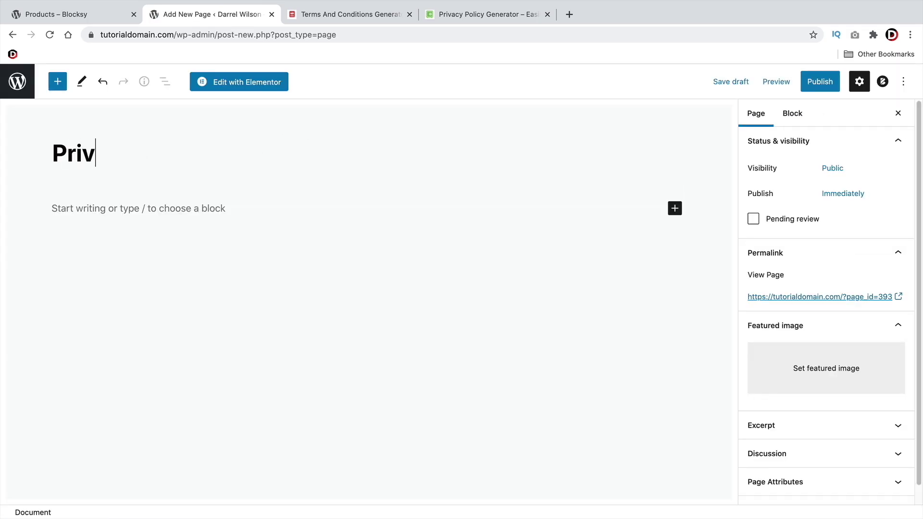
type("acy Policy")
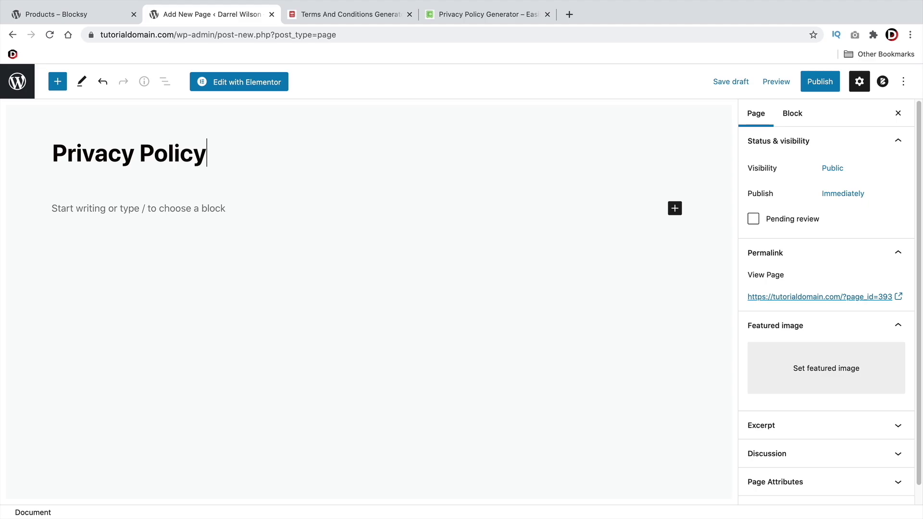
left_click(109, 208)
right_click(71, 206)
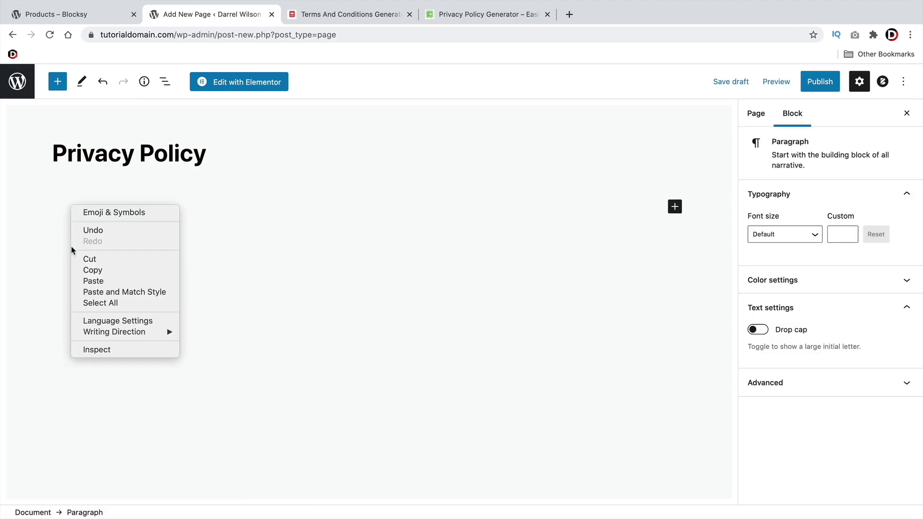
left_click(99, 280)
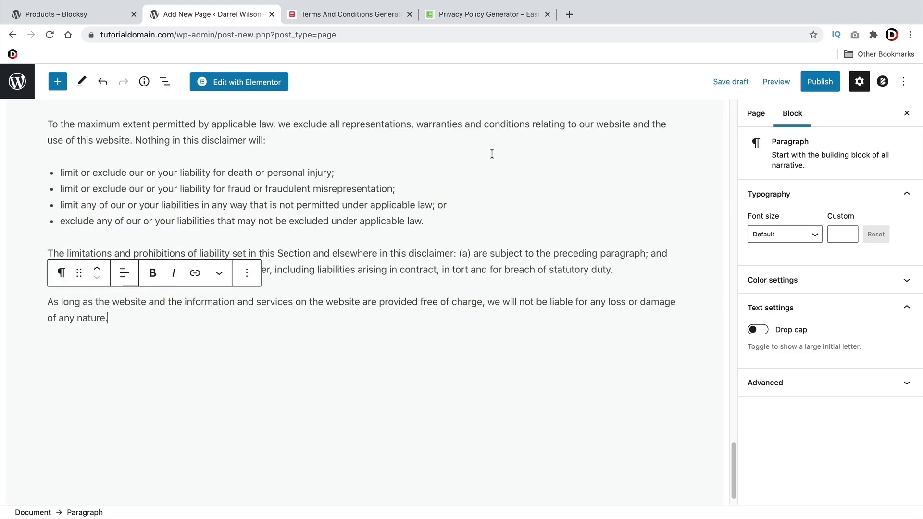
Publish the Privacy Policy page and return to the Pages list
left_click(820, 86)
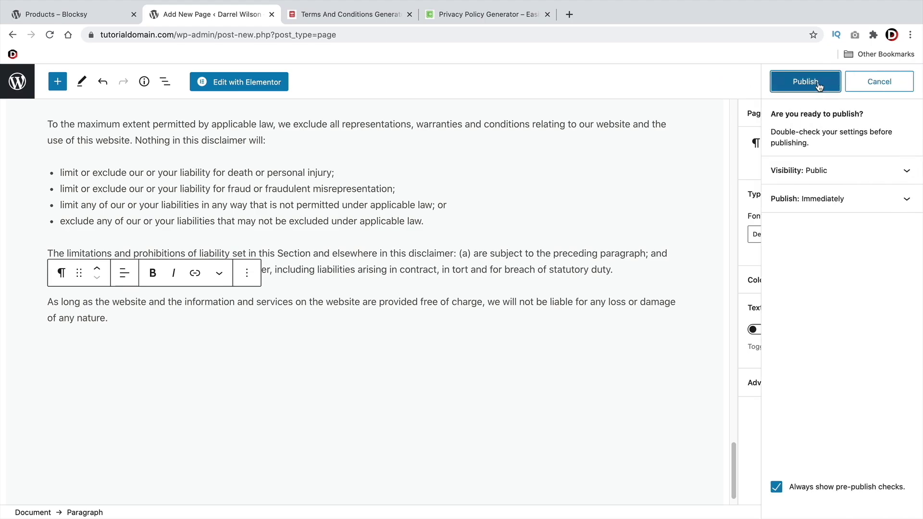
left_click(820, 85)
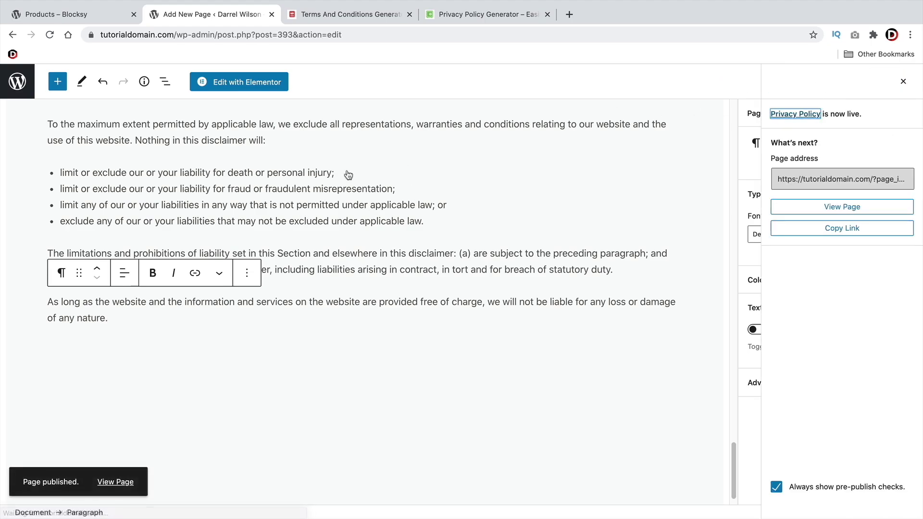
left_click(24, 87)
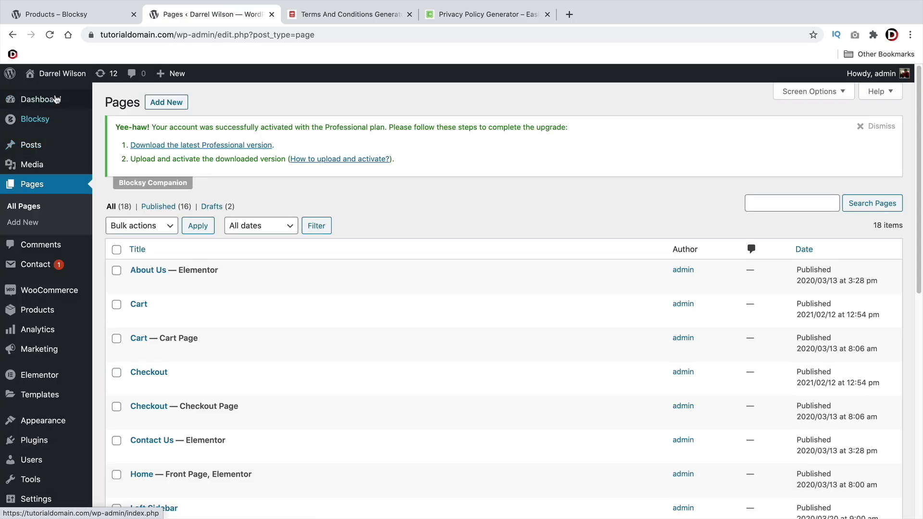
Visit the live site and open the Customizer's WooCommerce Checkout Page settings
mouse_move(46, 73)
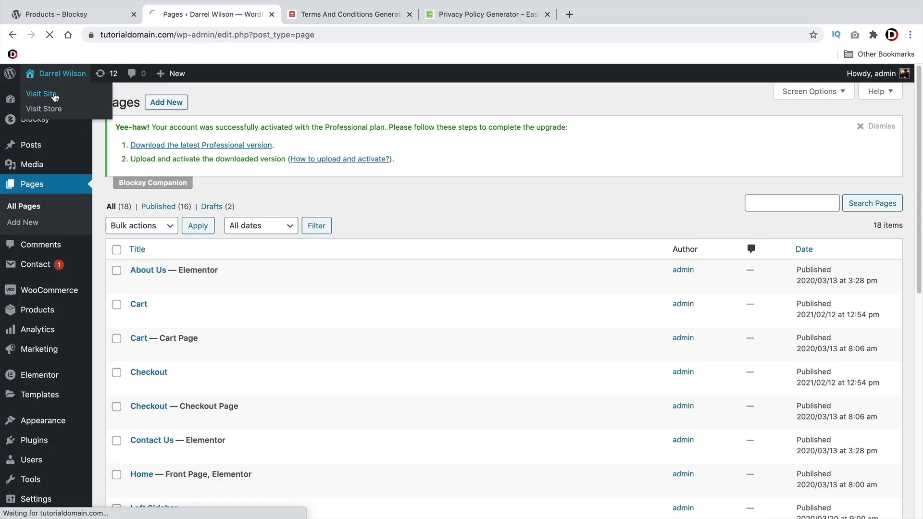
left_click(55, 100)
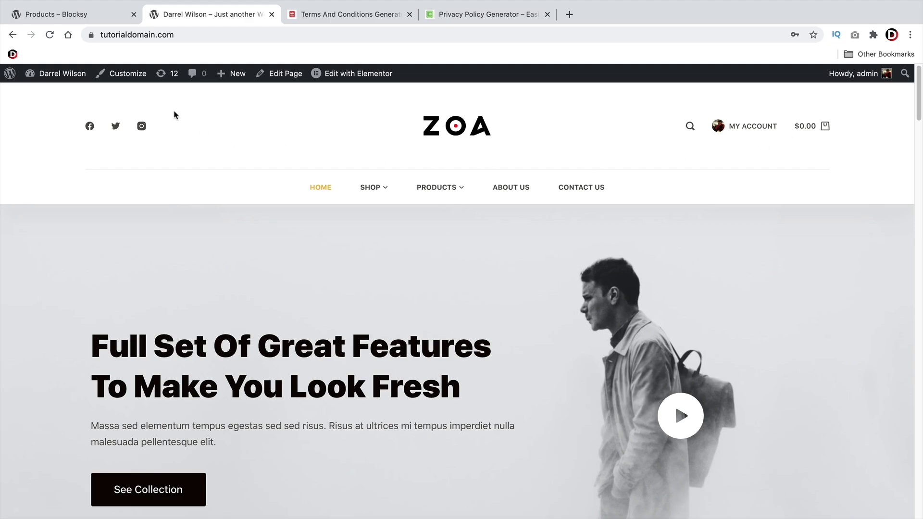
left_click(129, 76)
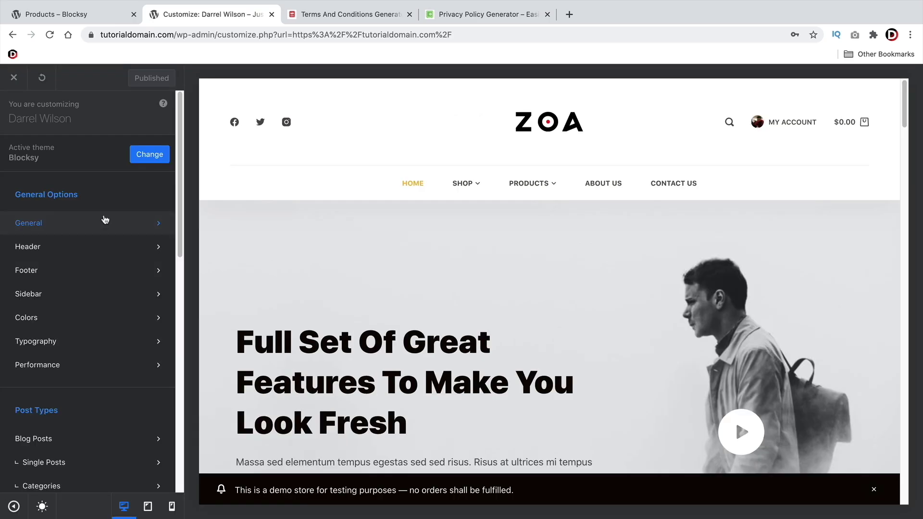
scroll(102, 220, "down", 5)
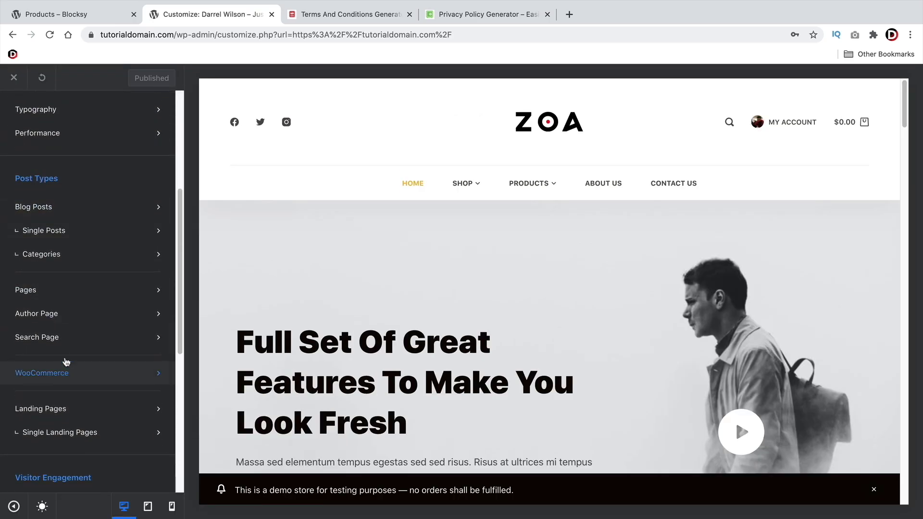
scroll(61, 337, "down", 3)
left_click(45, 318)
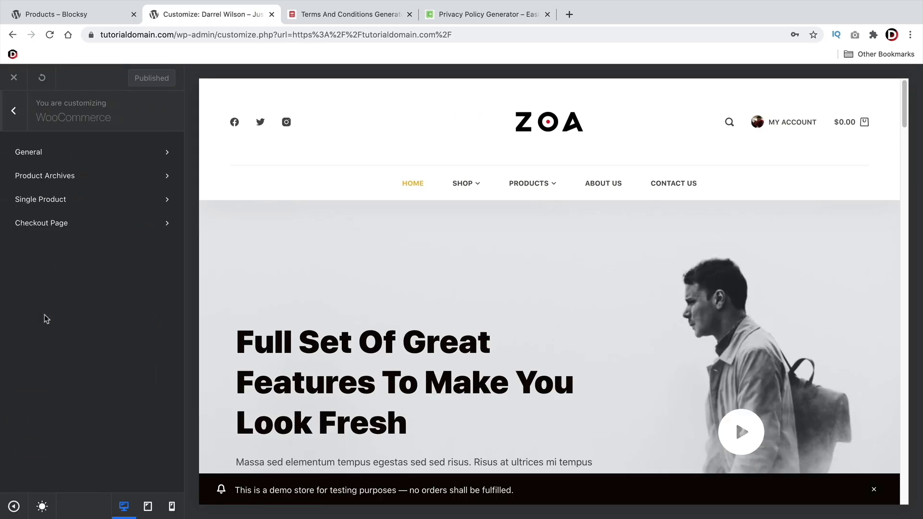
left_click(90, 226)
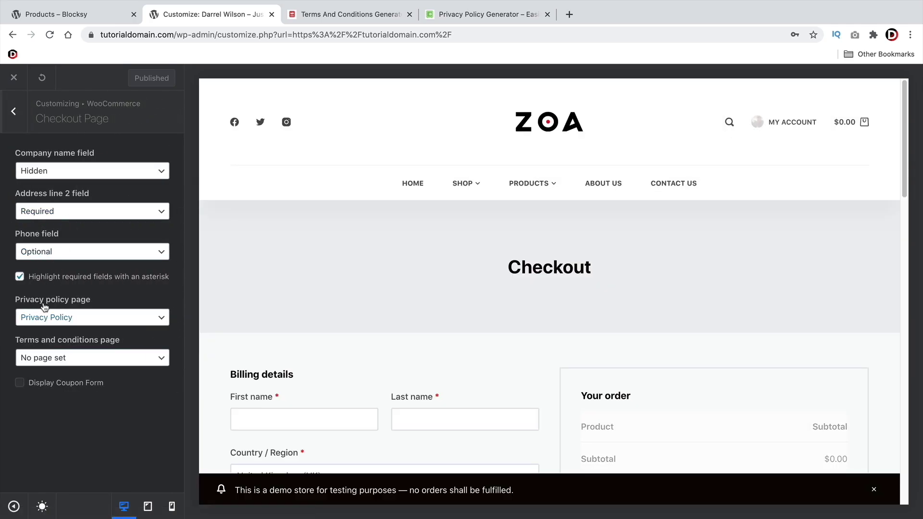
Set the checkout privacy page to Privacy Policy and terms page to Terms And Conditions Main
left_click(56, 317)
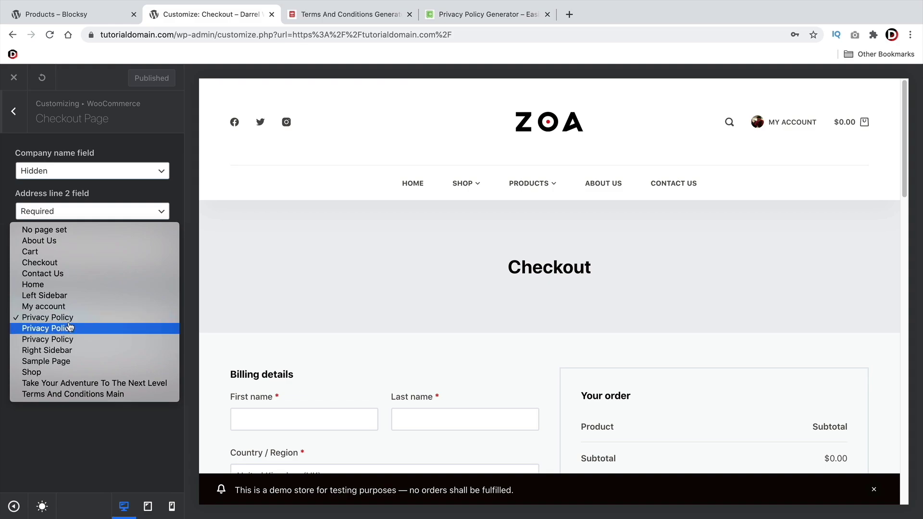
left_click(72, 328)
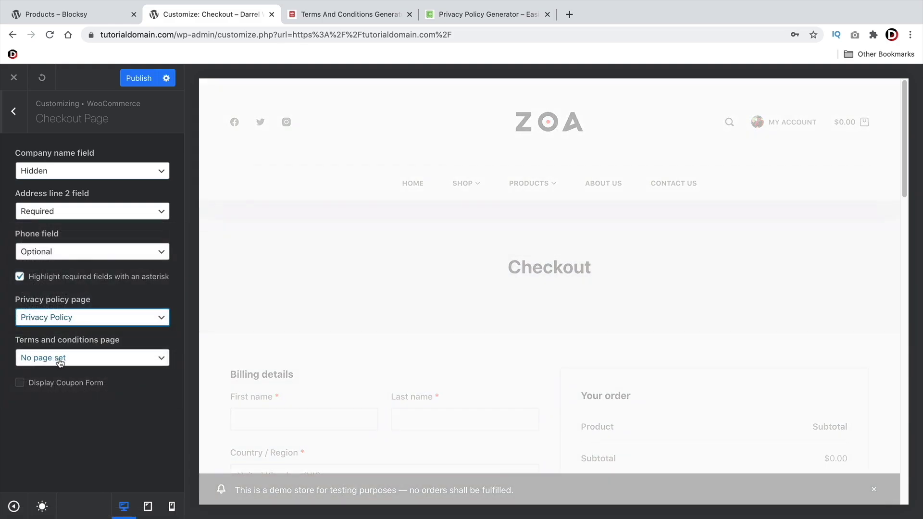
left_click(62, 362)
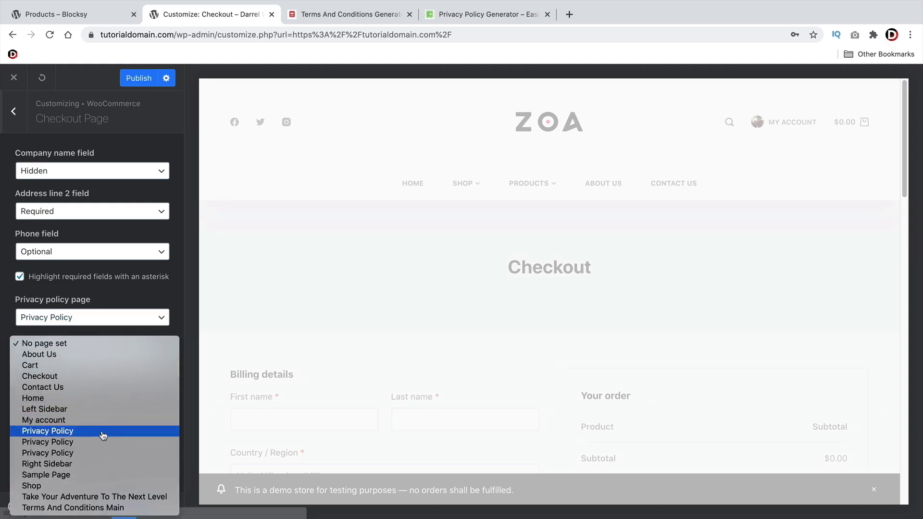
left_click(103, 509)
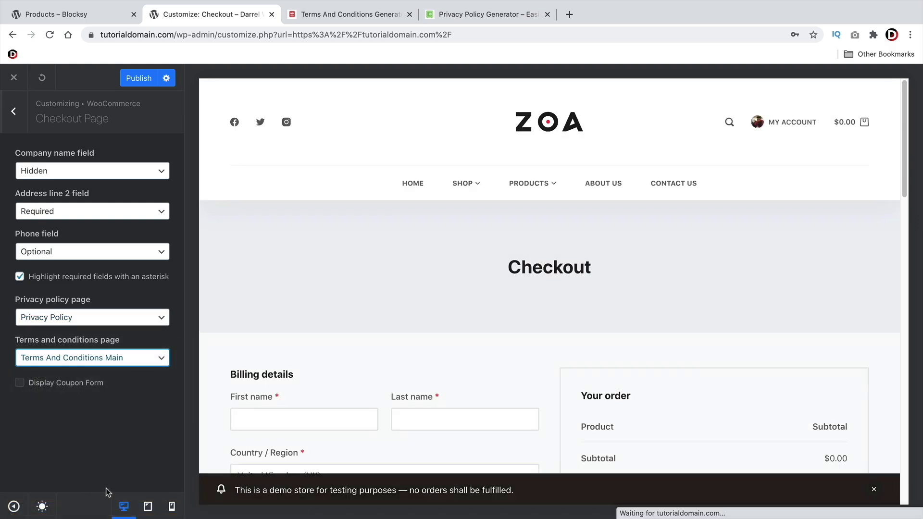
scroll(588, 355, "down", 5)
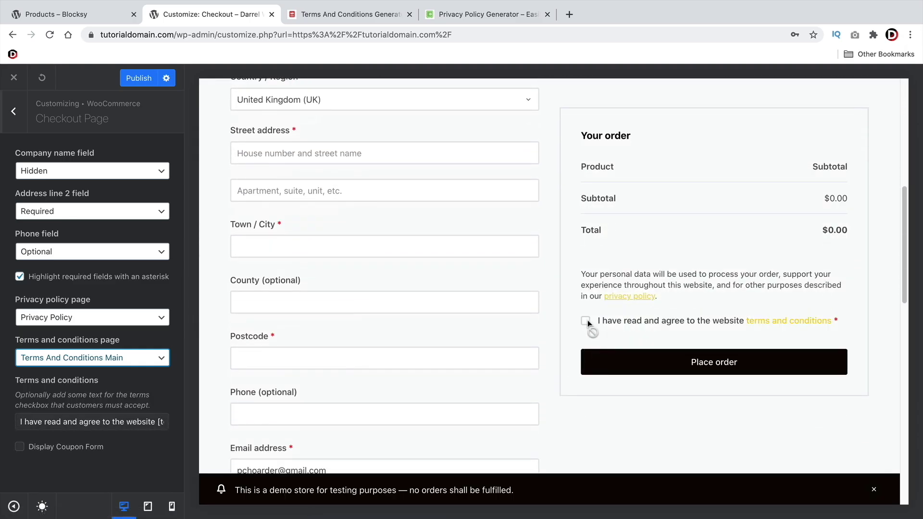
left_click(775, 325)
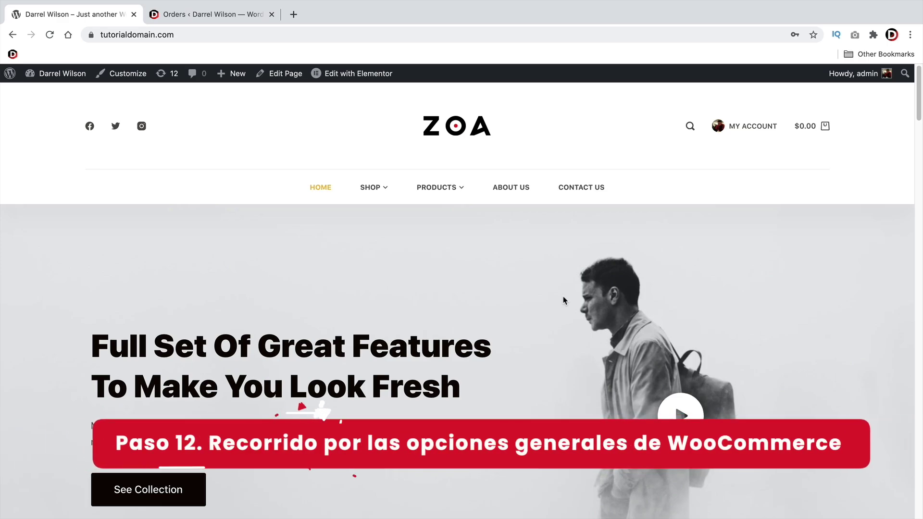
Return to the ZOA store homepage and go to the admin Dashboard from the admin bar
left_click(246, 25)
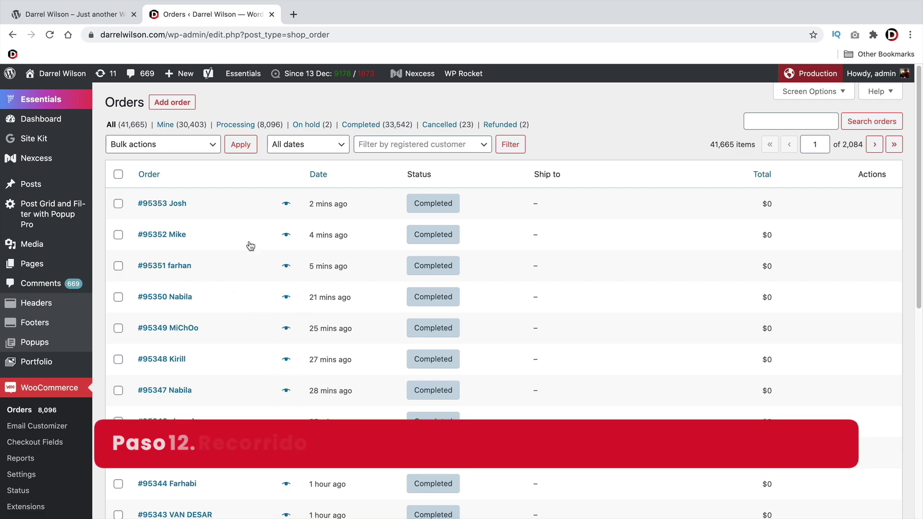
left_click(120, 15)
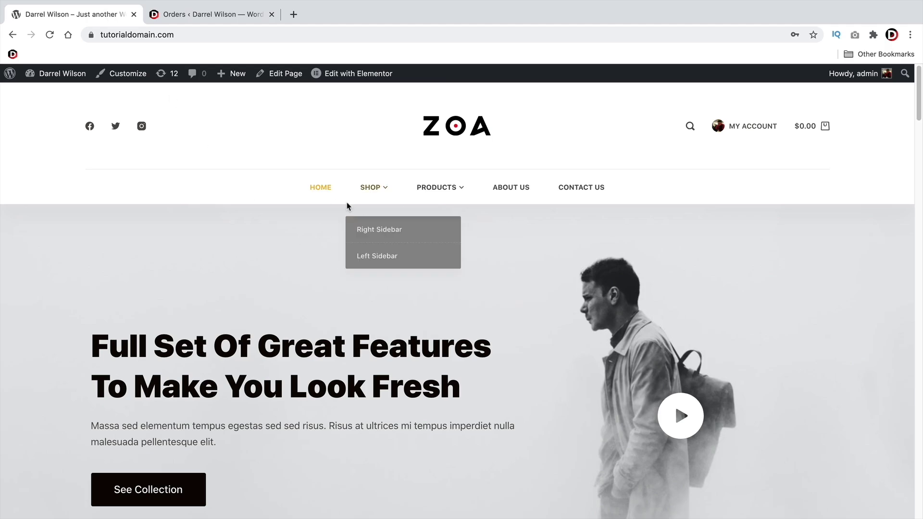
mouse_move(62, 77)
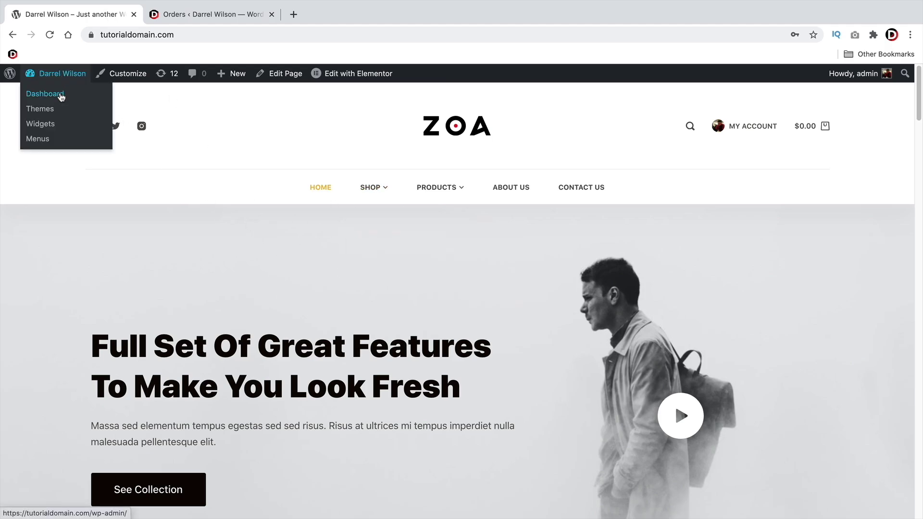
left_click(61, 97)
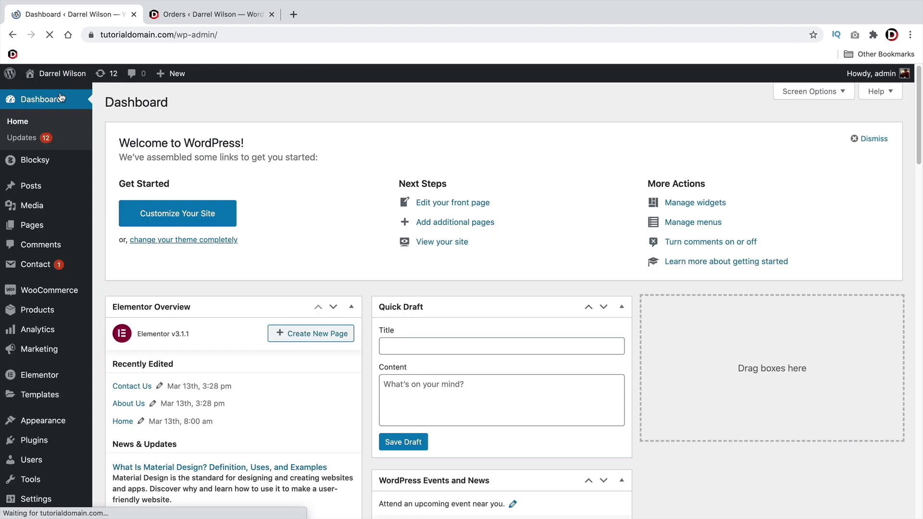
Open WooCommerce Home and view the Stats overview showing $0.00 sales and 0 orders
mouse_move(53, 294)
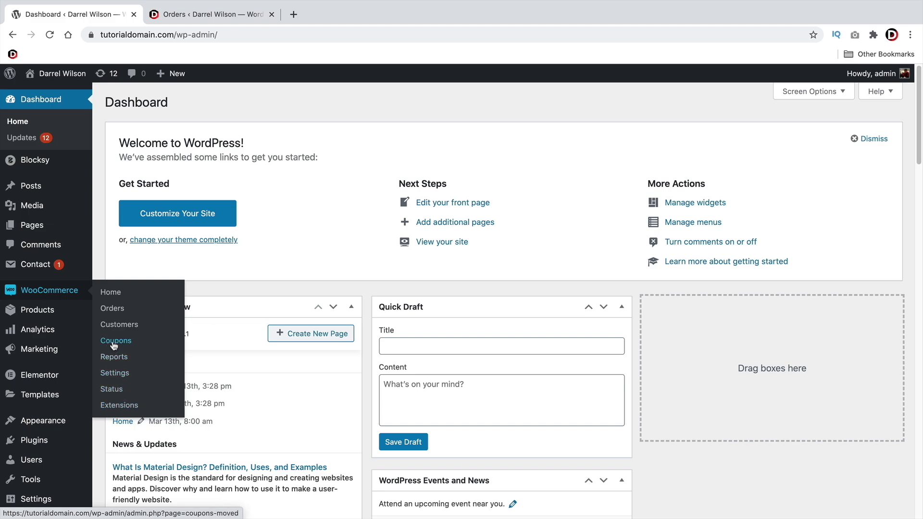
mouse_move(44, 354)
left_click(111, 293)
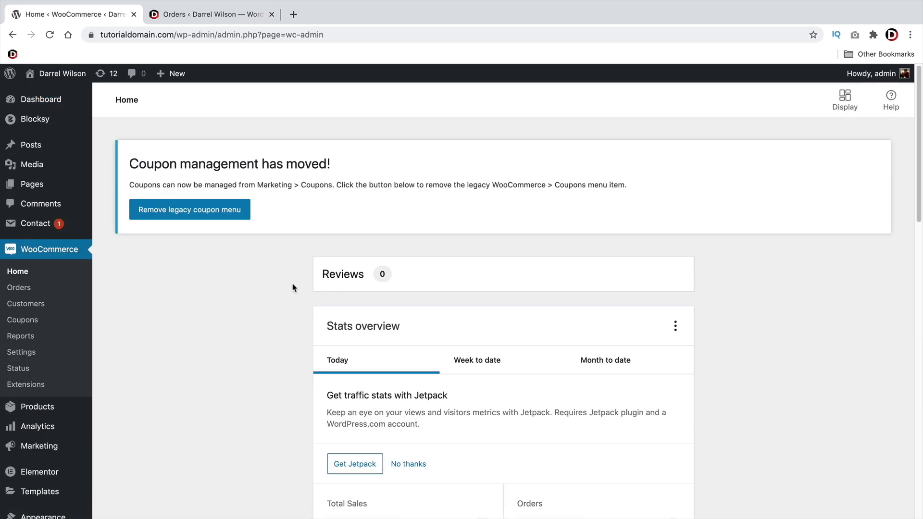
scroll(473, 299, "down", 5)
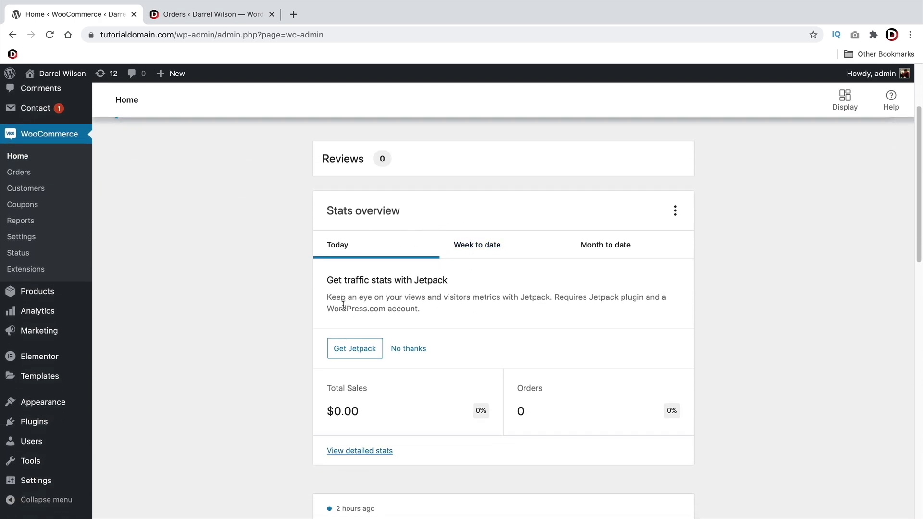
scroll(409, 294, "down", 5)
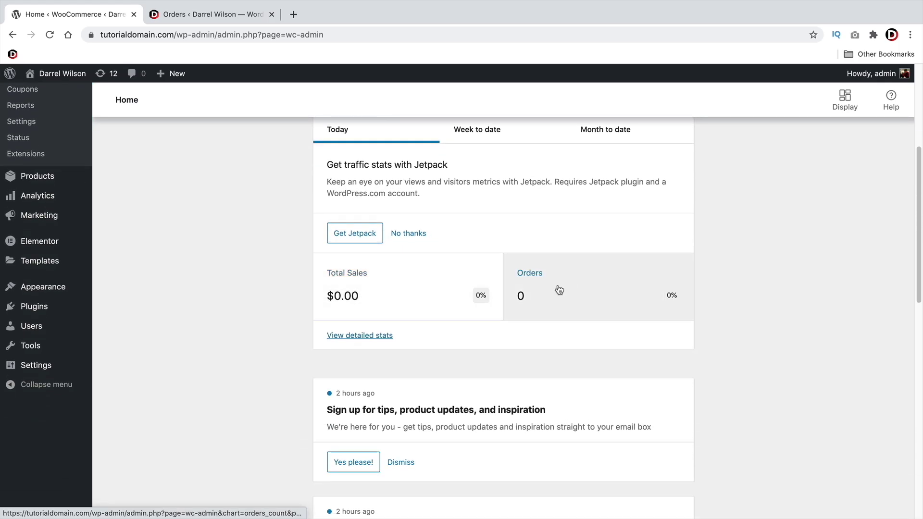
Look over the detailed stats, then remove the legacy coupon menu via the Coupon management notice
left_click(373, 338)
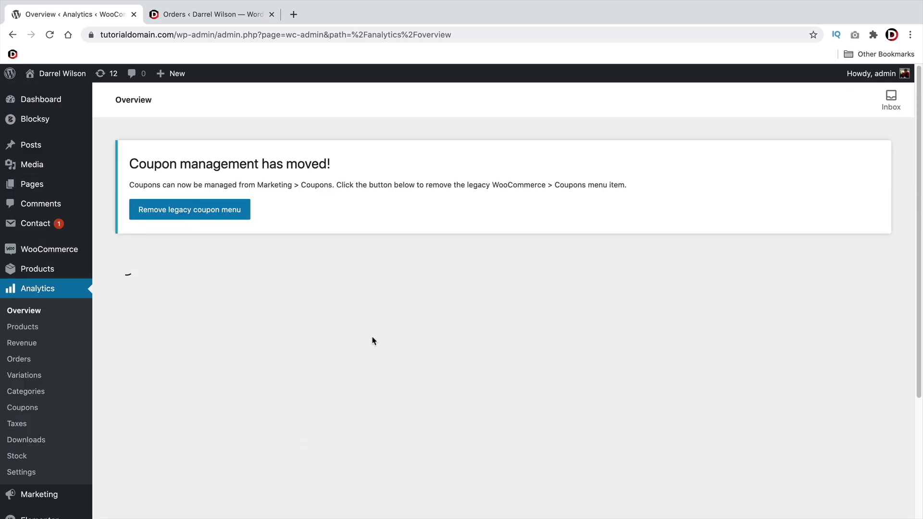
scroll(378, 328, "down", 5)
scroll(380, 326, "down", 9)
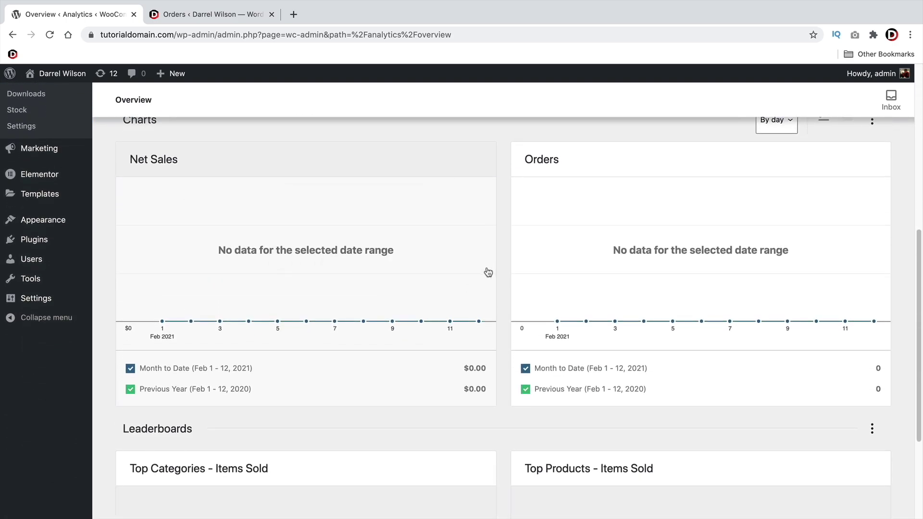
scroll(559, 272, "down", 7)
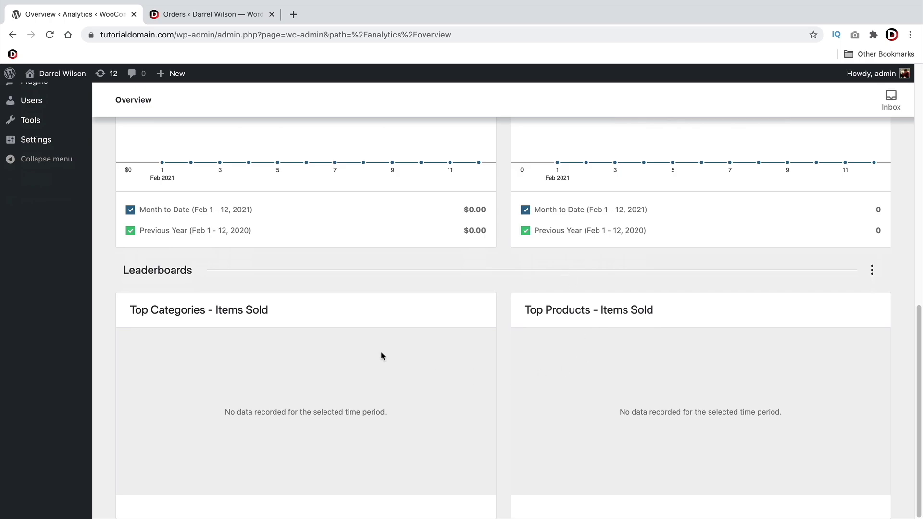
scroll(365, 327, "up", 20)
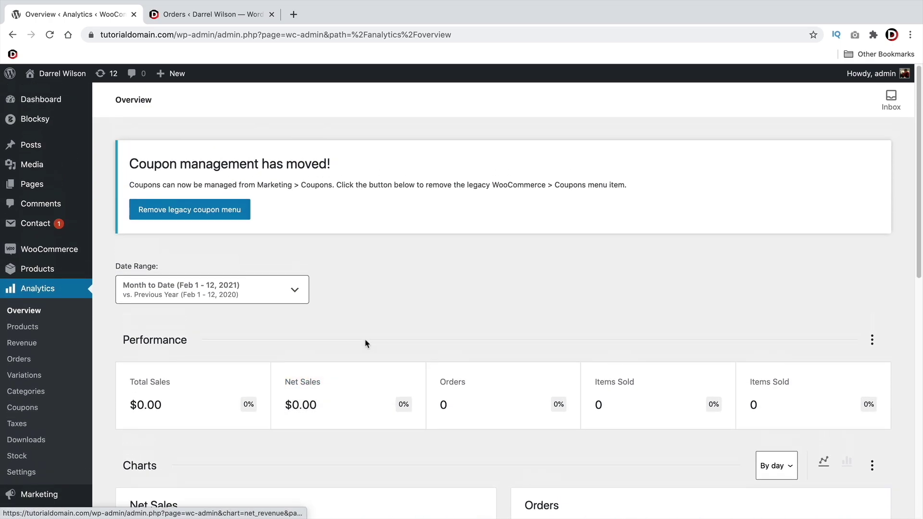
scroll(379, 362, "down", 3)
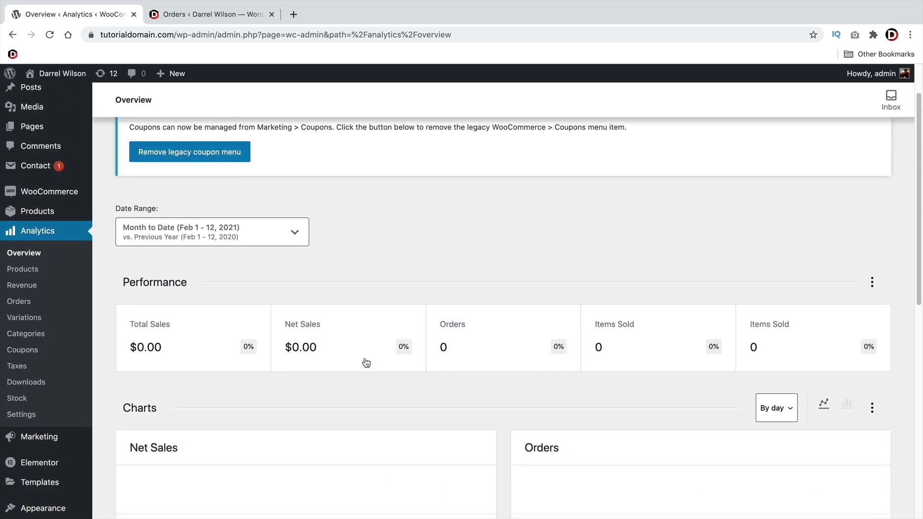
scroll(275, 344, "up", 3)
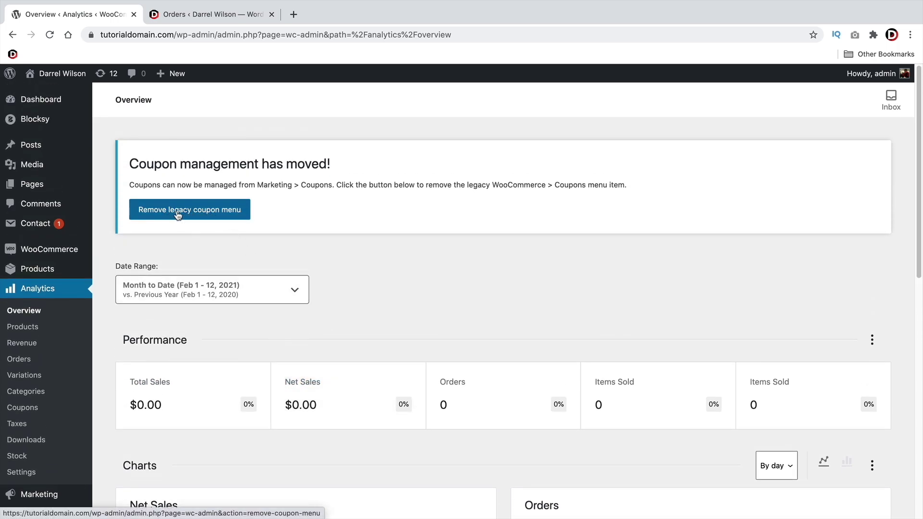
left_click(207, 214)
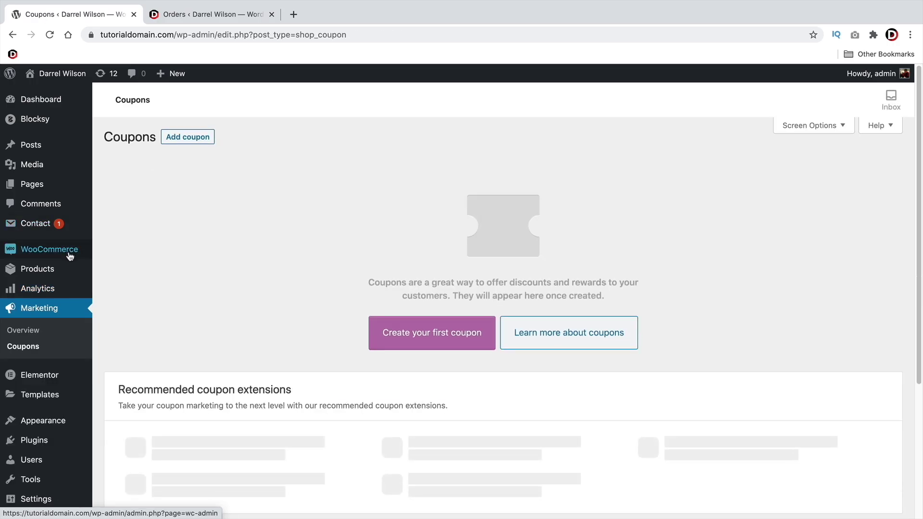
mouse_move(70, 256)
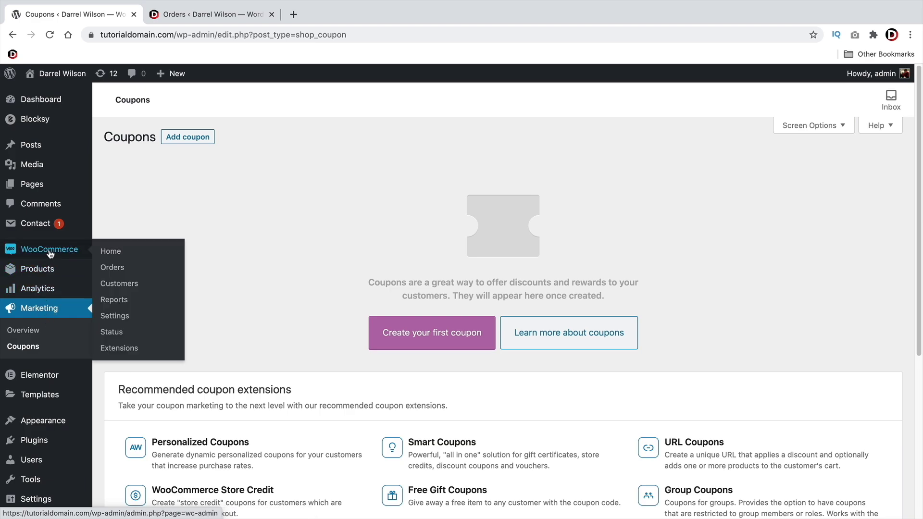
Open the demo store's empty WooCommerce Orders list, then switch to the live store's Orders tab
left_click(117, 252)
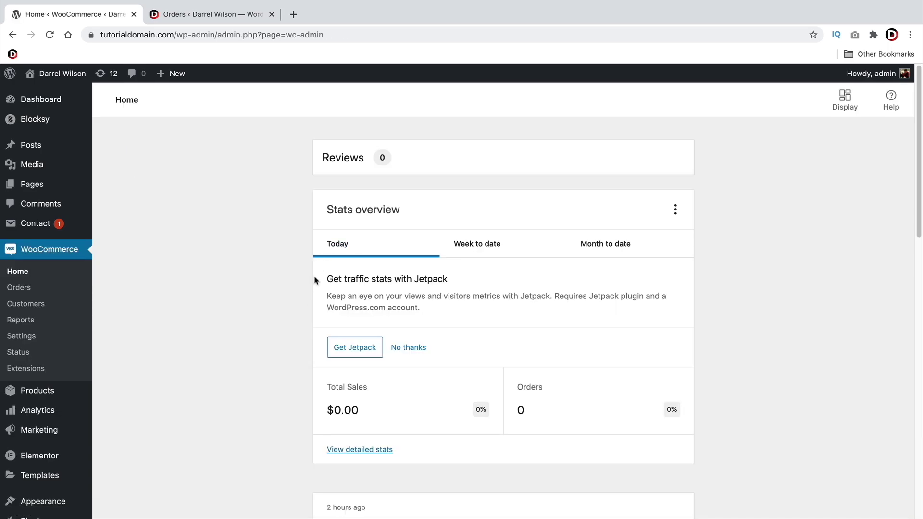
left_click(30, 288)
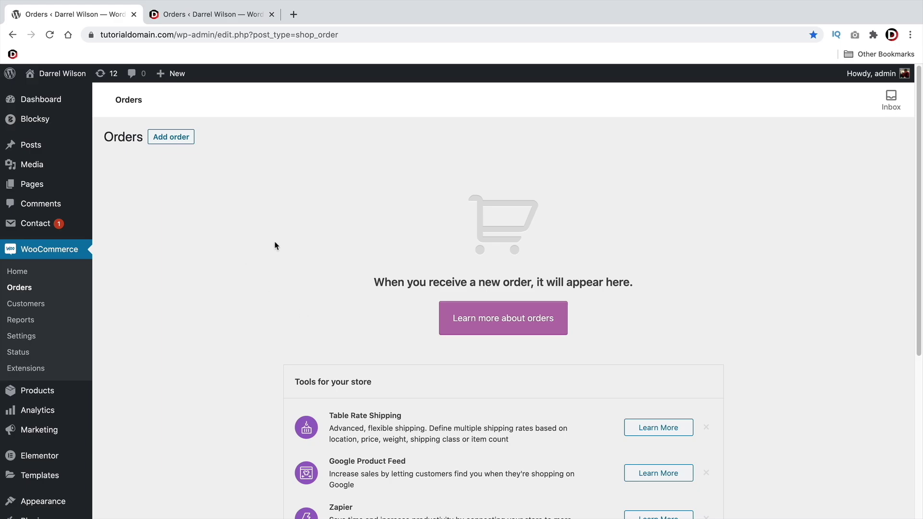
left_click(242, 18)
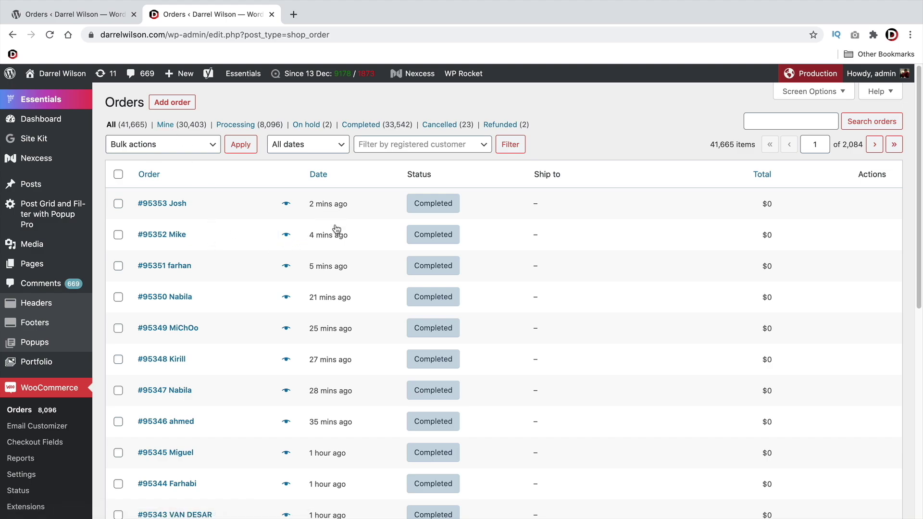
Reload the live store's Orders list and scroll through its 41,665 orders, briefly checking the demo tab
left_click(49, 35)
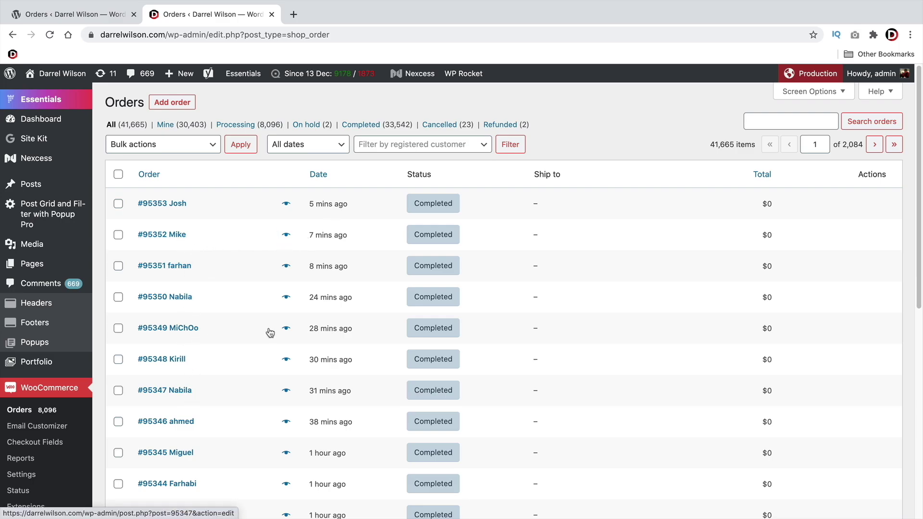
scroll(288, 331, "down", 2)
scroll(350, 251, "down", 3)
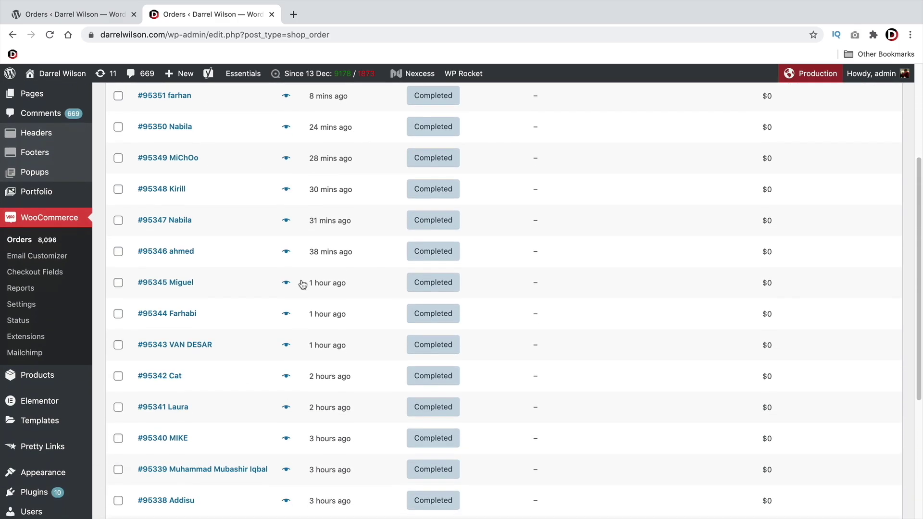
scroll(329, 224, "down", 2)
scroll(329, 224, "down", 3)
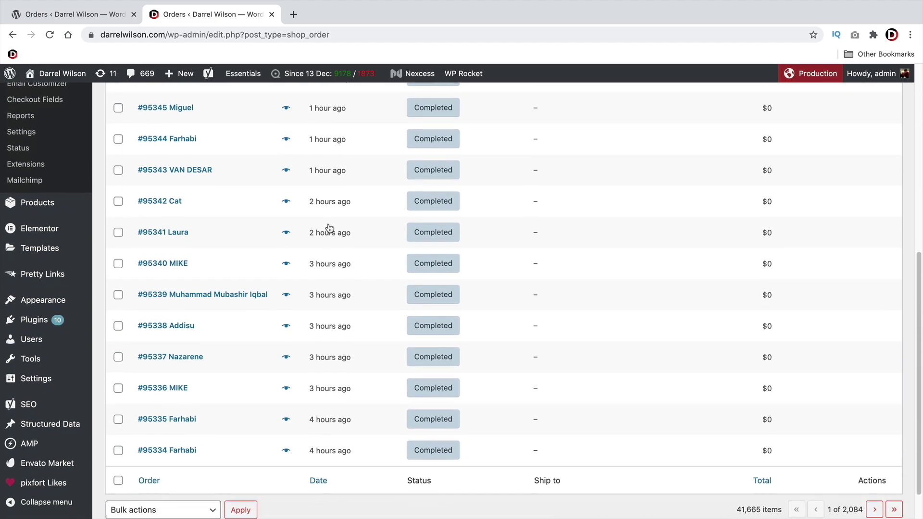
scroll(312, 411, "up", 8)
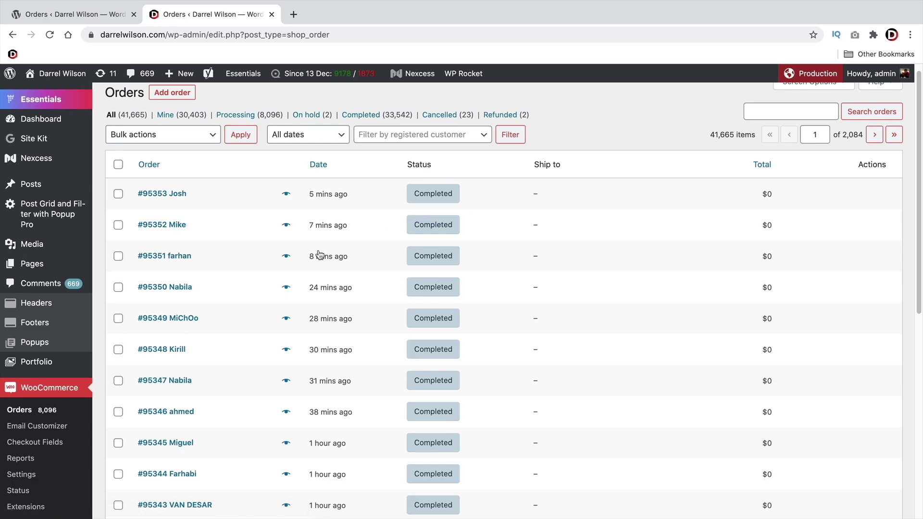
scroll(321, 255, "down", 5)
scroll(332, 288, "up", 1)
scroll(336, 351, "down", 3)
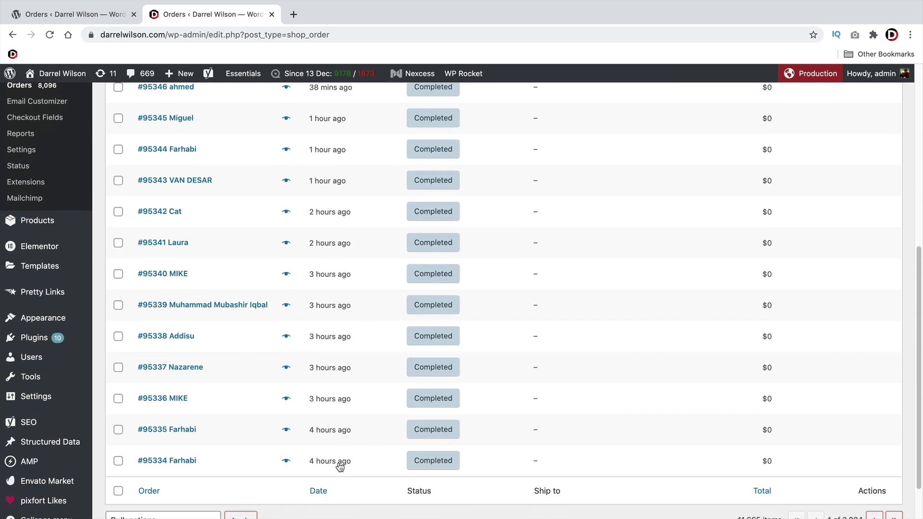
scroll(335, 457, "up", 5)
scroll(335, 457, "up", 2)
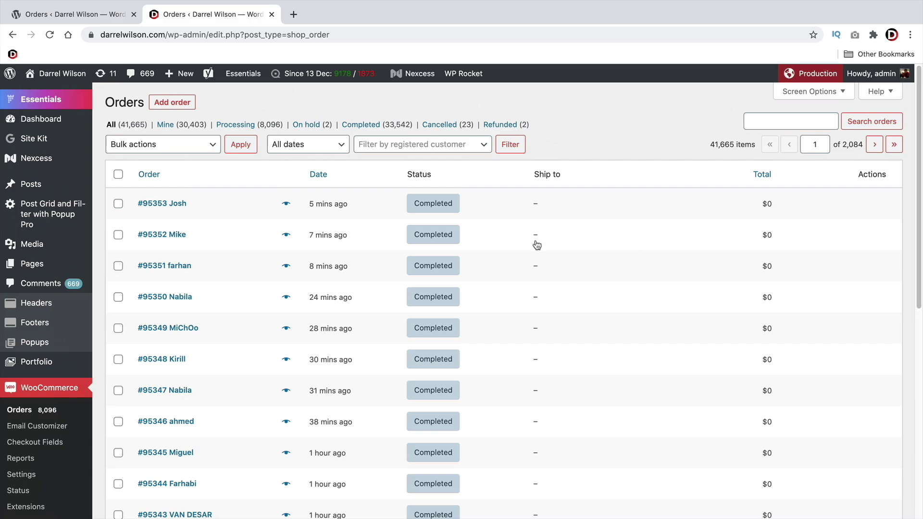
left_click(95, 20)
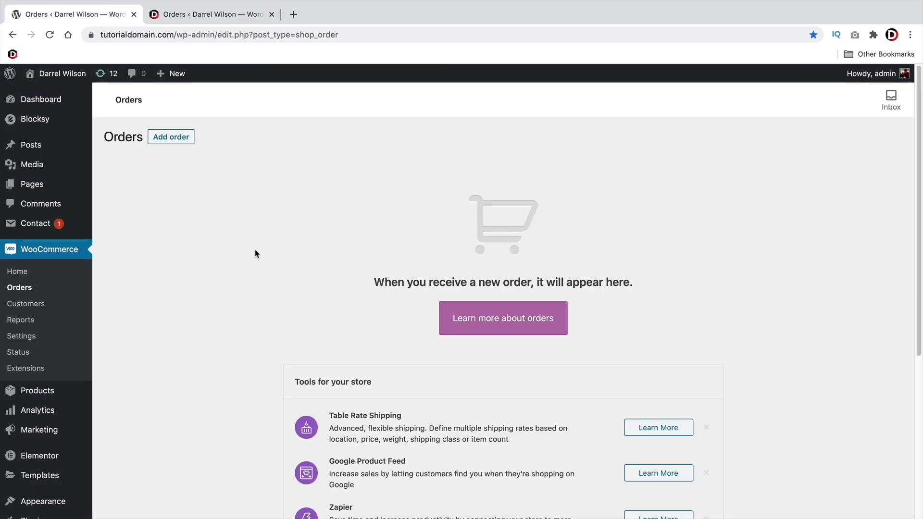
left_click(178, 20)
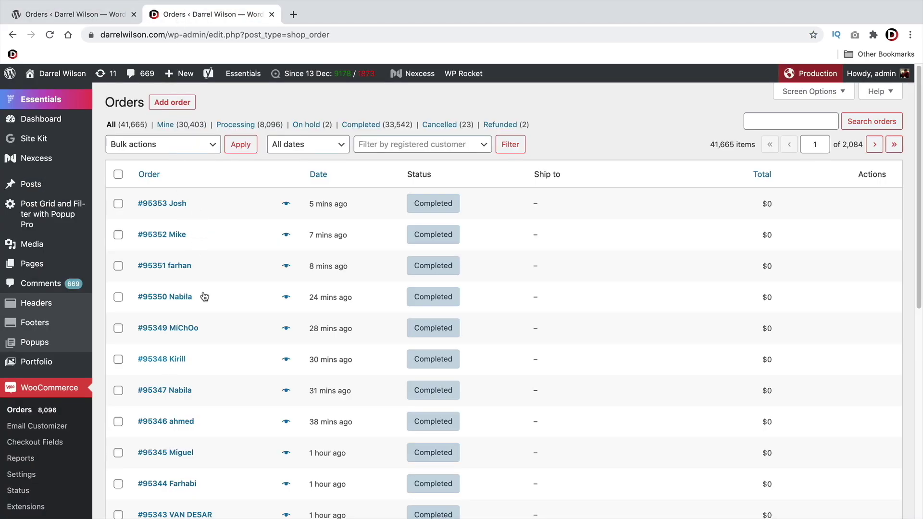
Open the newest order and look over its date, billing and item details
left_click(176, 206)
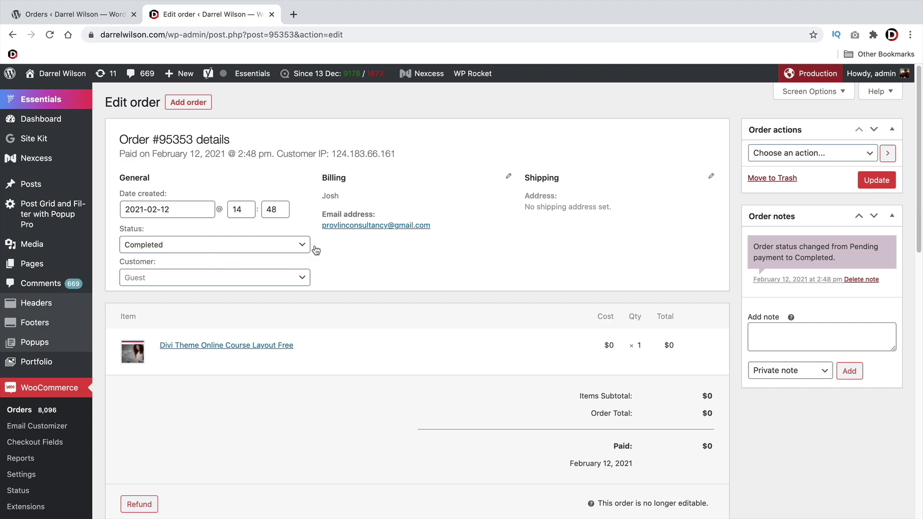
left_click_drag(342, 197, 319, 195)
left_click(326, 198)
scroll(529, 231, "down", 3)
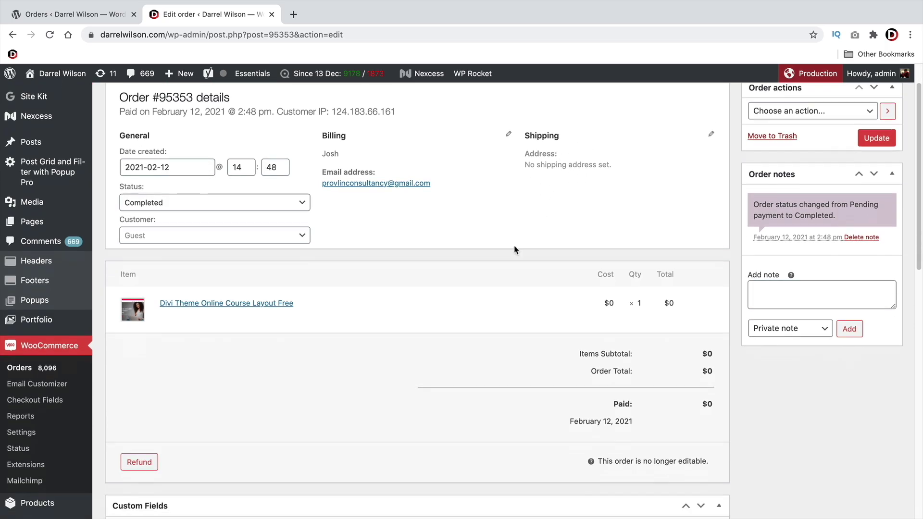
left_click_drag(665, 289, 608, 289)
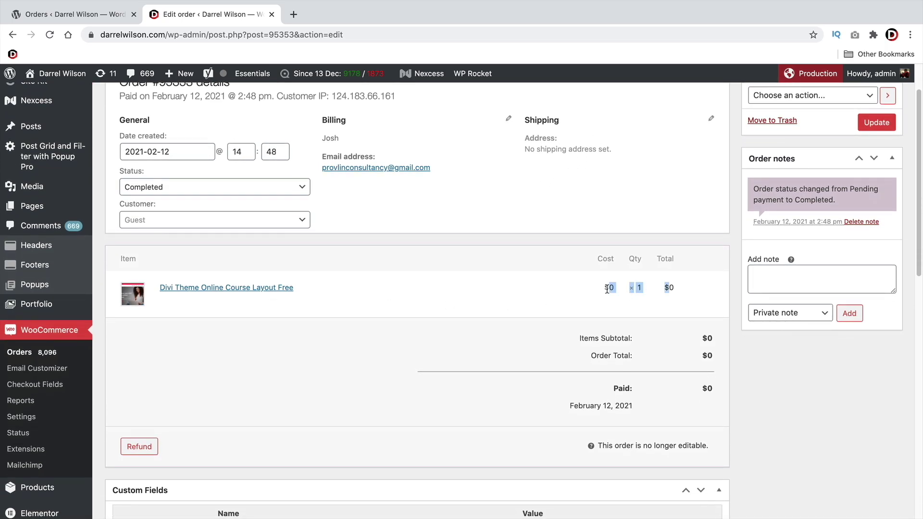
scroll(583, 301, "down", 5)
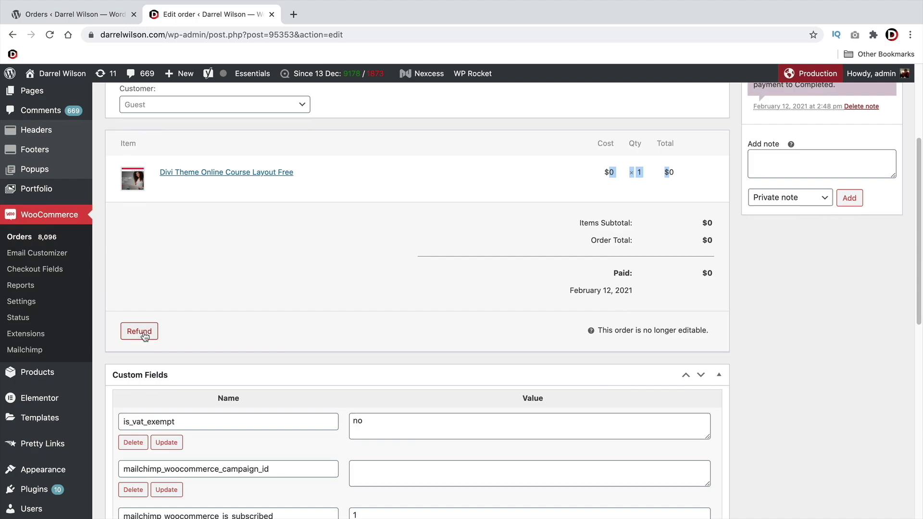
scroll(252, 313, "down", 2)
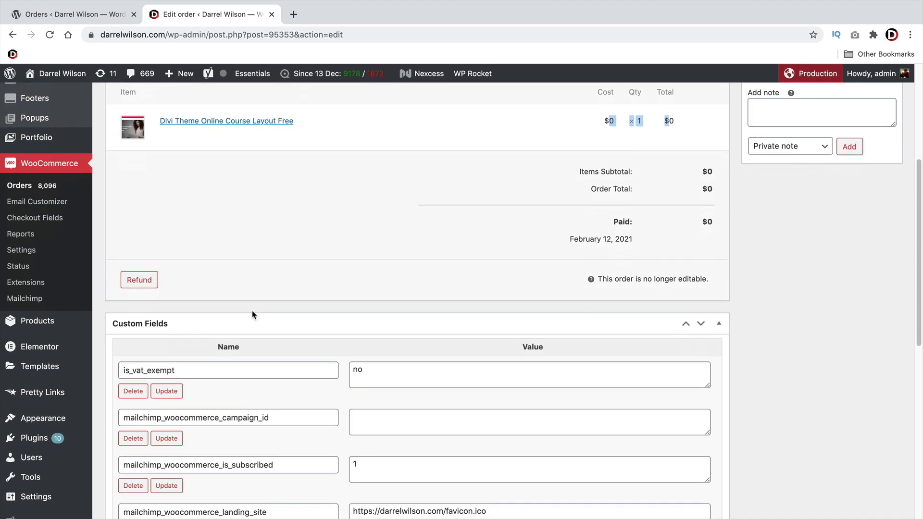
scroll(264, 313, "up", 8)
Review the Order actions, set a new order note's type to Note to customer, then return
left_click(783, 154)
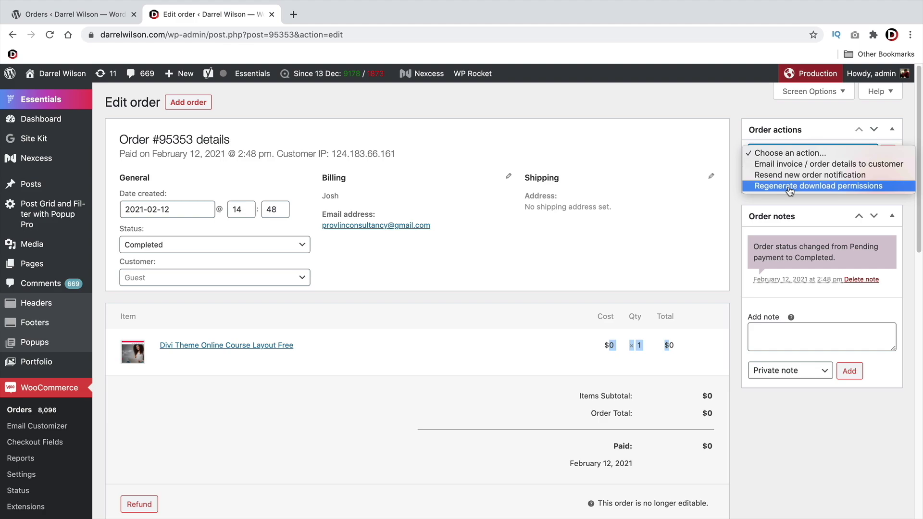
left_click(737, 206)
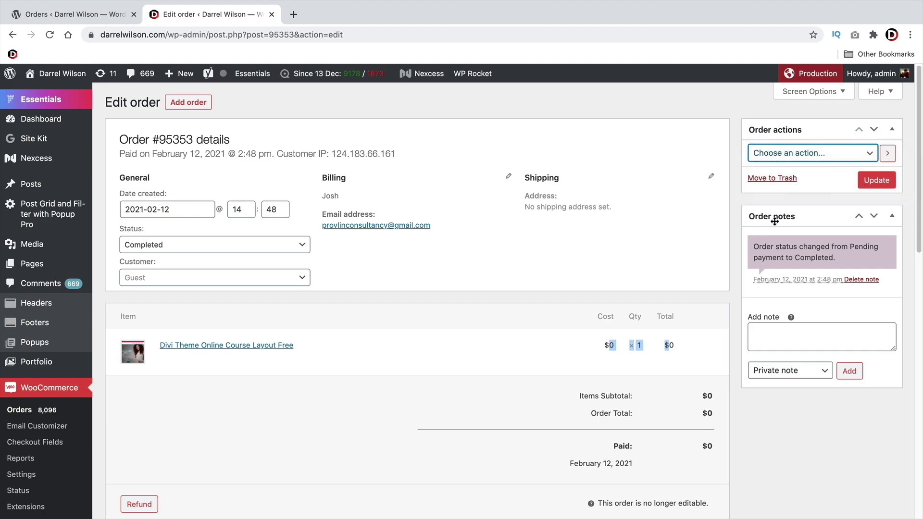
left_click_drag(763, 246, 862, 260)
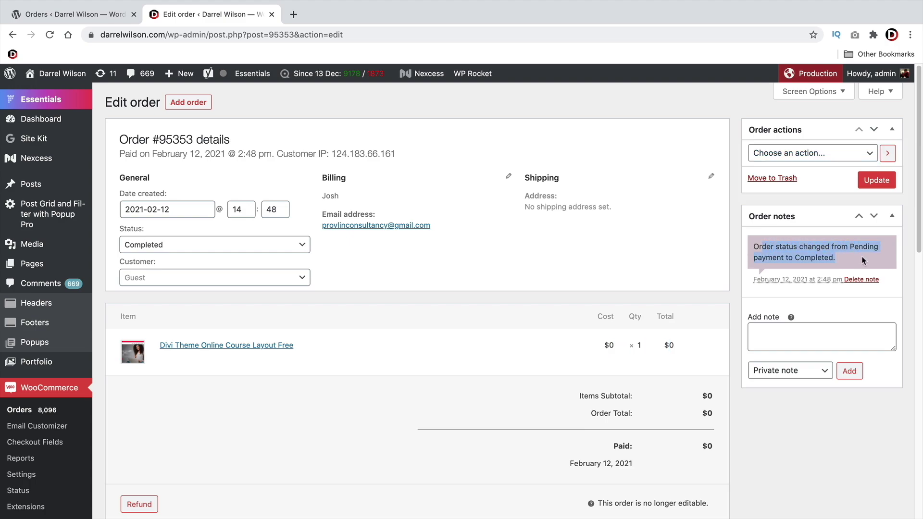
left_click(817, 337)
left_click(811, 373)
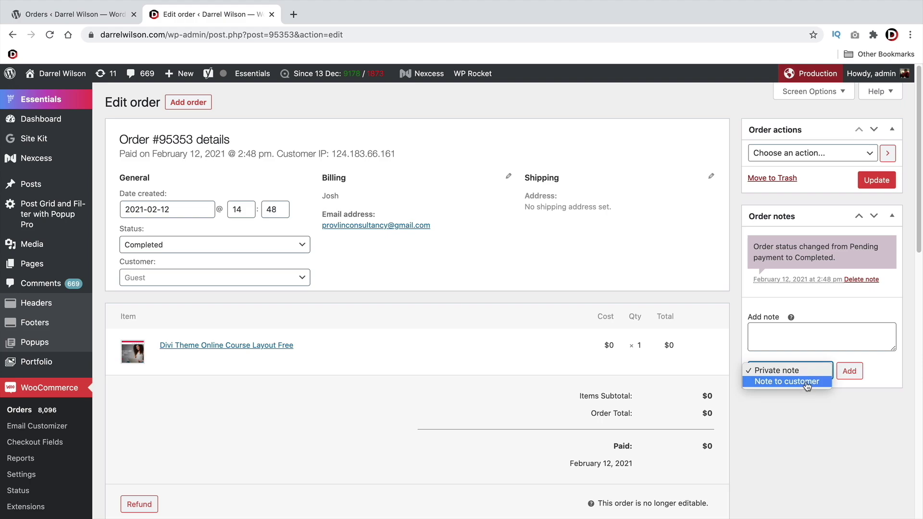
left_click(808, 383)
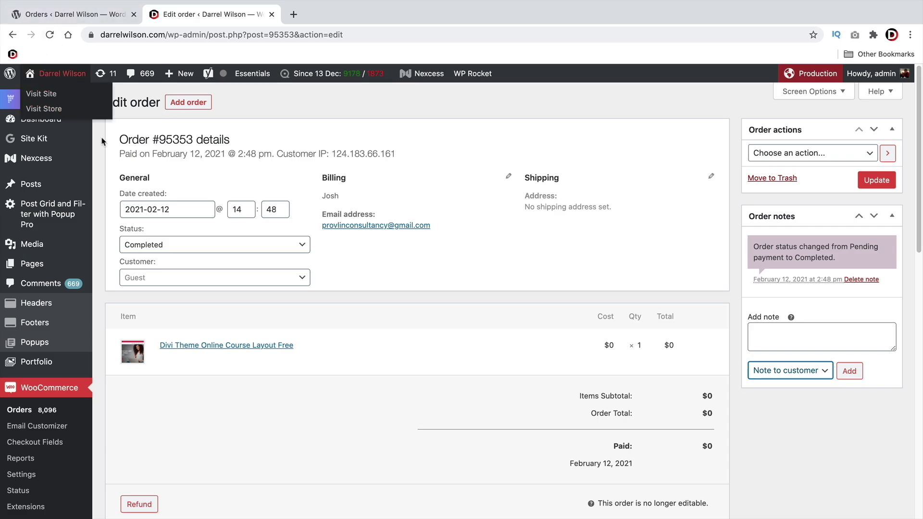
left_click(10, 34)
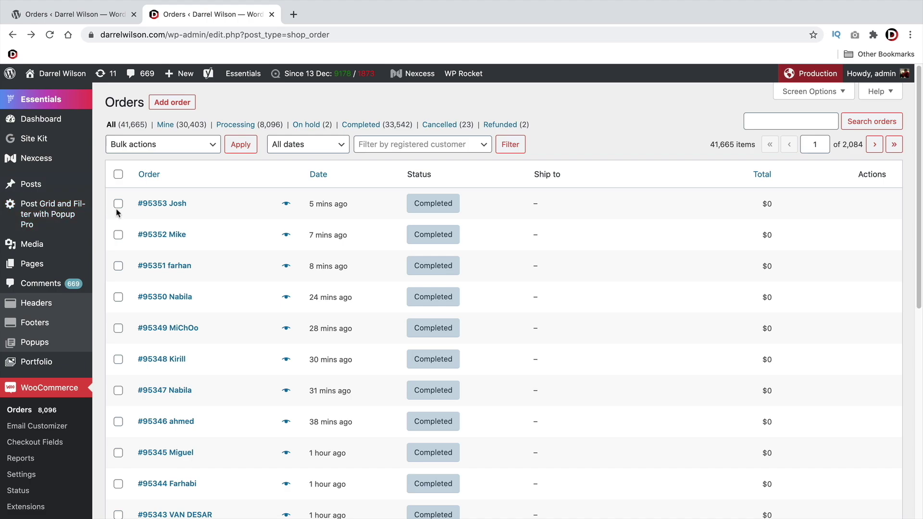
Tick the newest order and review the Bulk actions without applying one
left_click(118, 206)
left_click(137, 152)
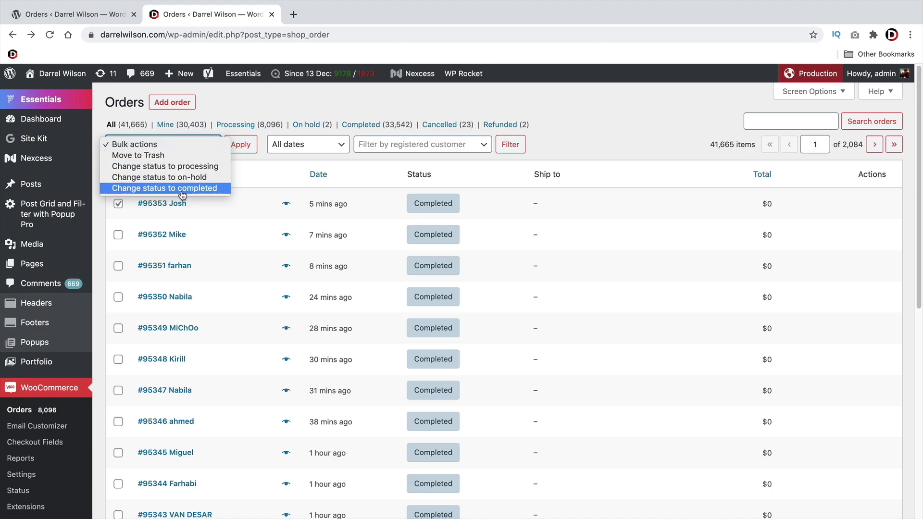
left_click(553, 162)
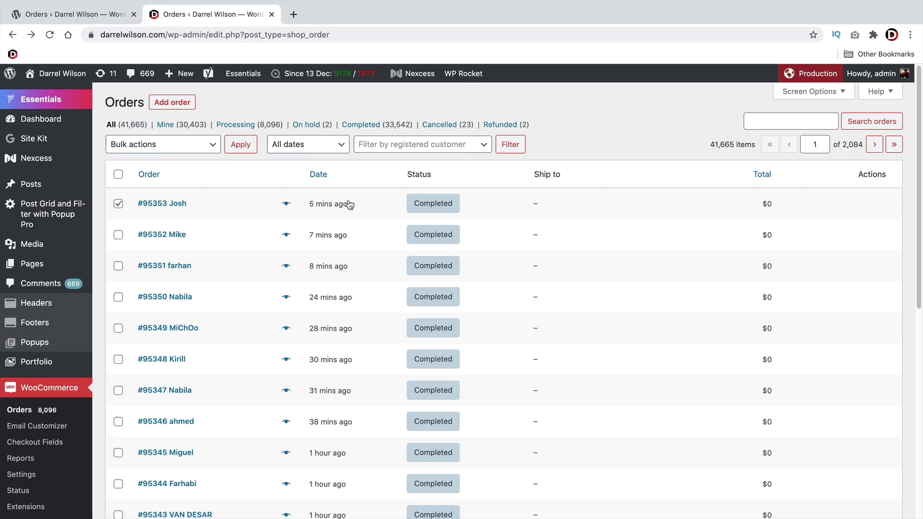
Preview the newest order's billing details, close it, and return to the demo store's Orders page
left_click(286, 204)
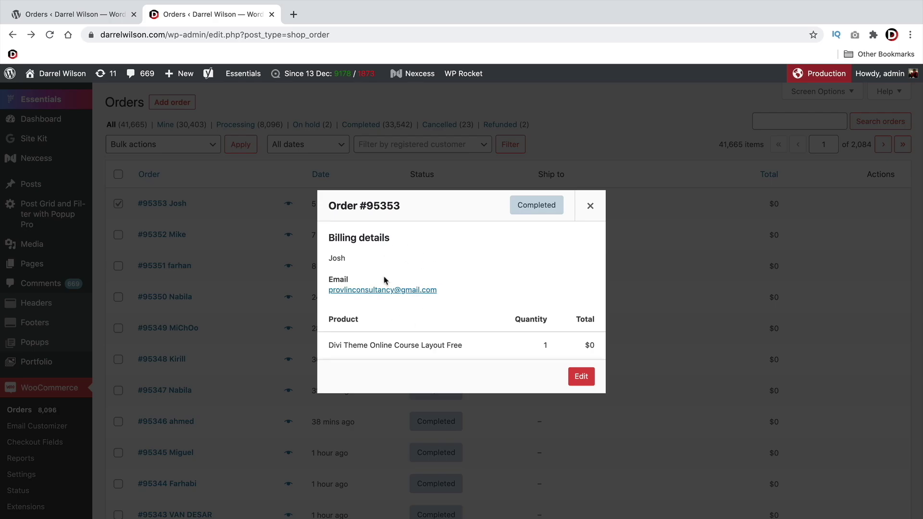
left_click_drag(390, 239, 359, 243)
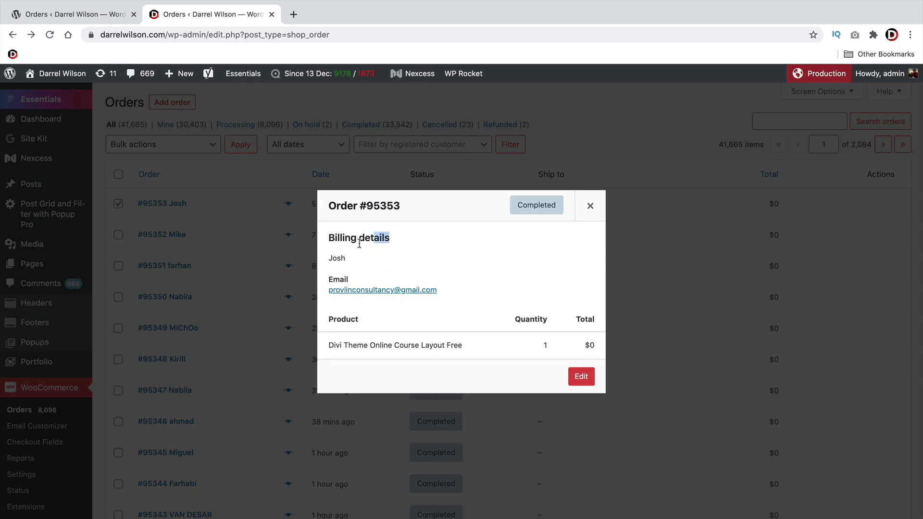
left_click(590, 207)
scroll(434, 277, "down", 8)
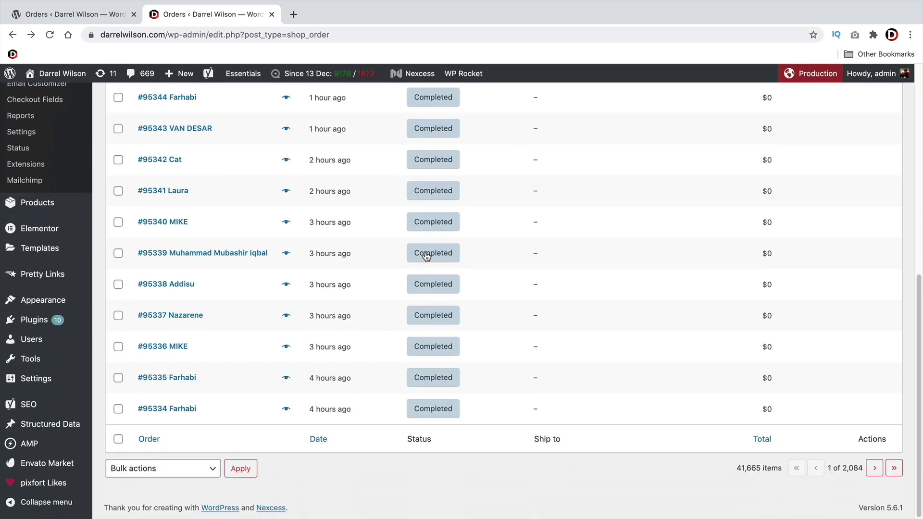
scroll(276, 351, "up", 1)
scroll(276, 352, "up", 7)
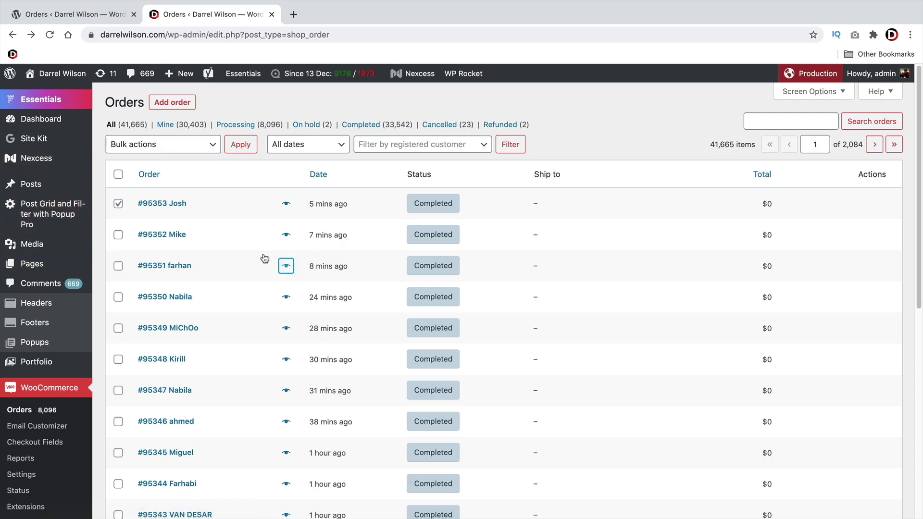
left_click(82, 14)
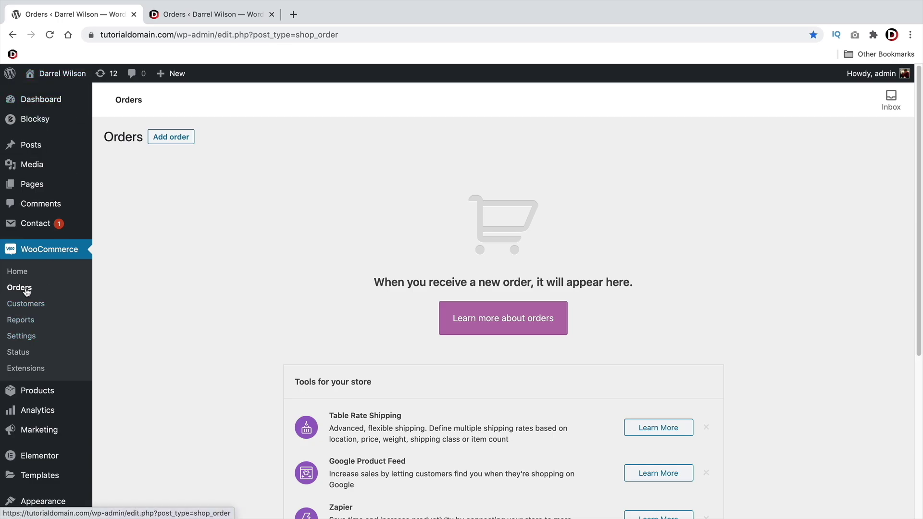
Browse the WooCommerce Customers table, then open Reports showing last-7-days sales by date
left_click(31, 306)
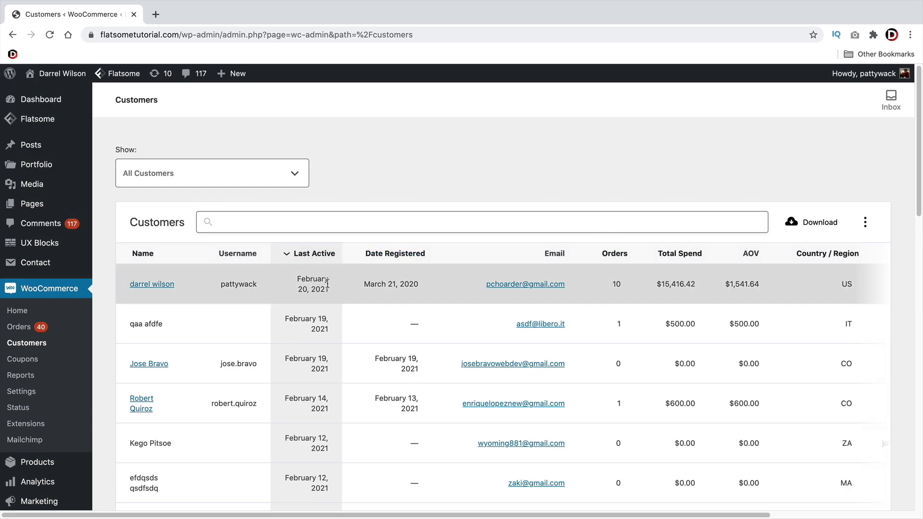
scroll(302, 308, "down", 2)
scroll(271, 240, "down", 1)
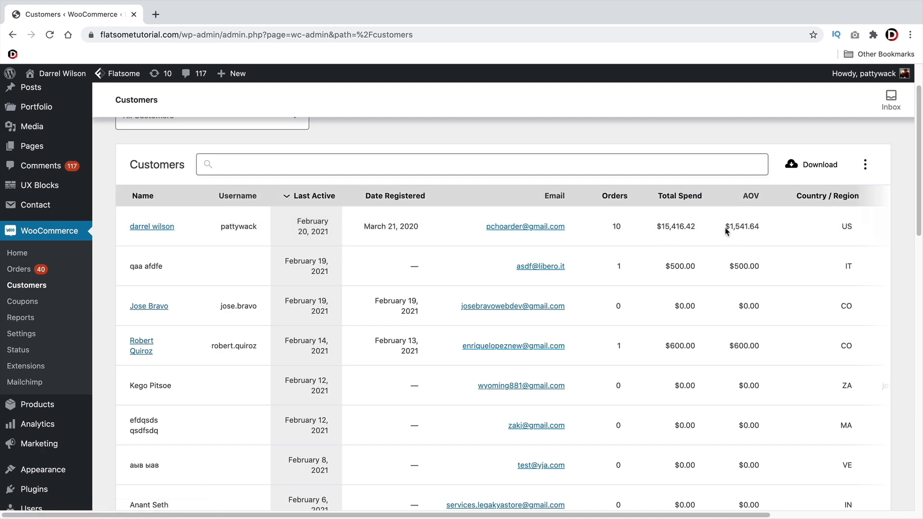
scroll(646, 336, "down", 5)
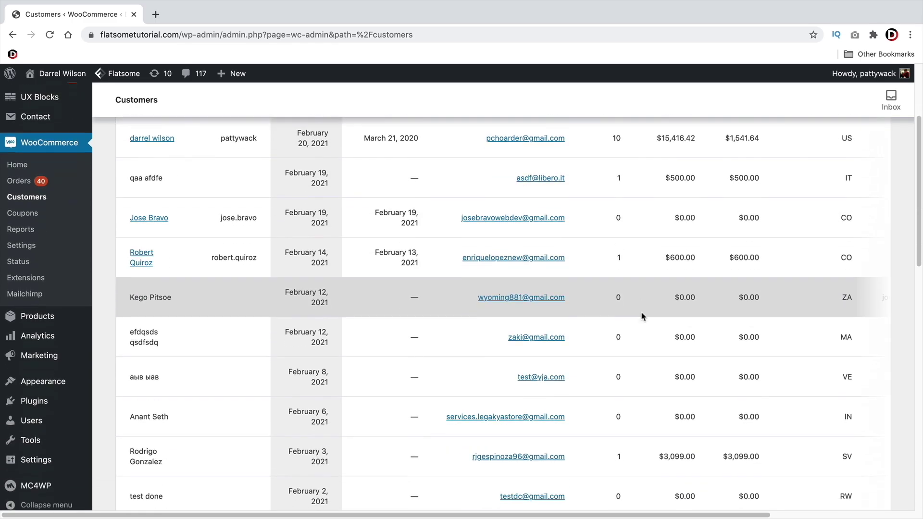
scroll(641, 304, "down", 1)
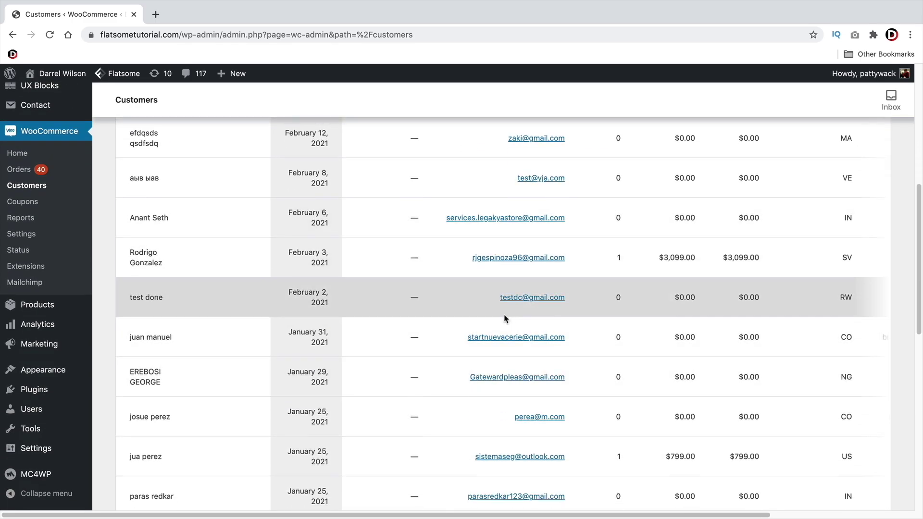
scroll(529, 317, "up", 5)
scroll(511, 328, "up", 2)
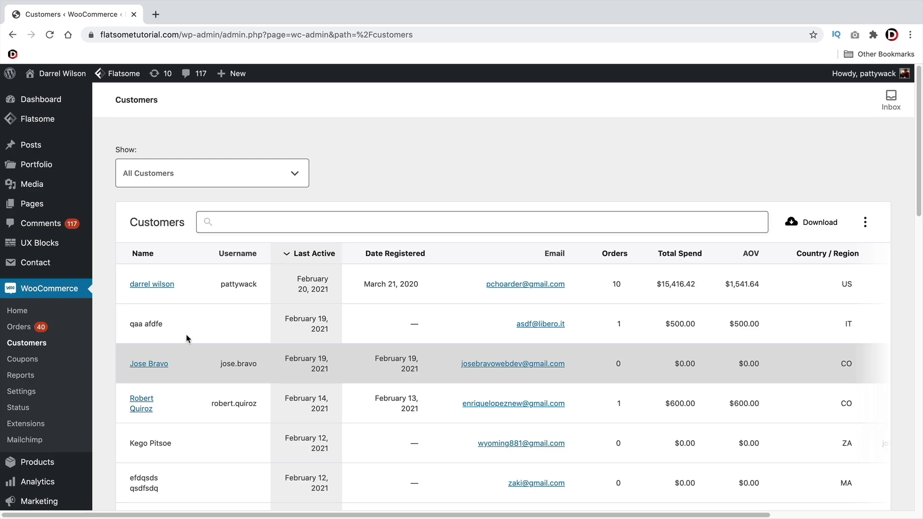
scroll(257, 349, "down", 2)
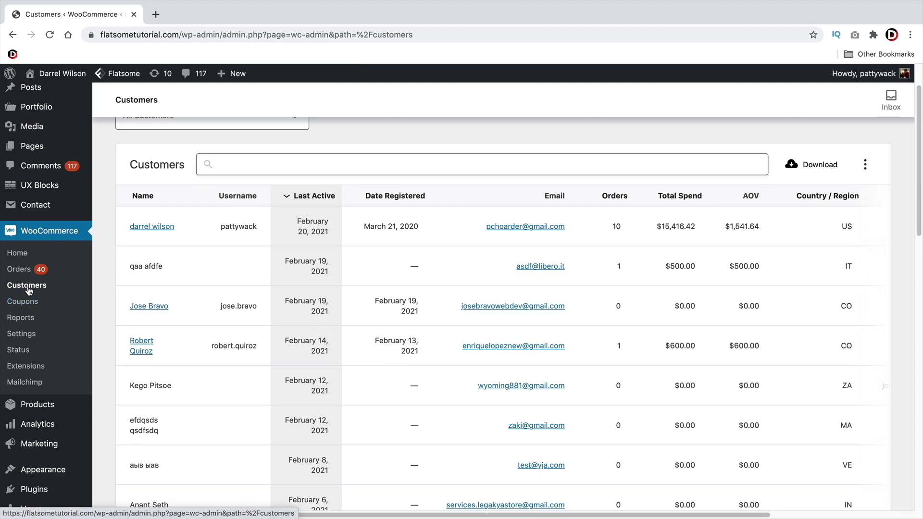
left_click(33, 319)
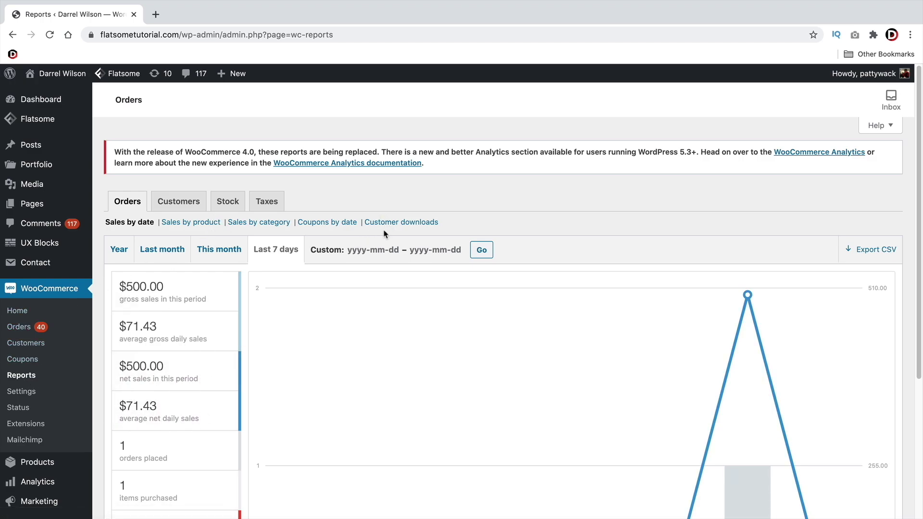
Scroll the sales report, then open WooCommerce Orders listing all 266 store orders
left_click_drag(176, 150, 525, 161)
left_click(525, 161)
scroll(519, 171, "down", 5)
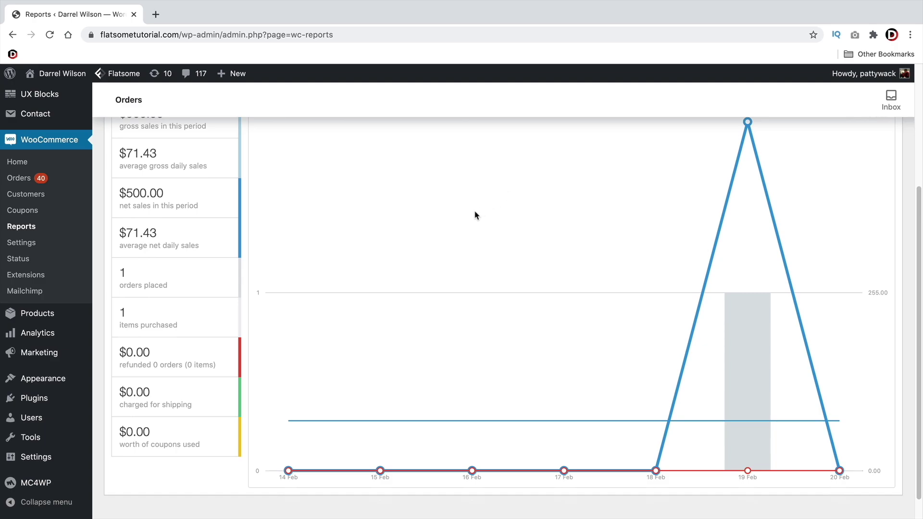
mouse_move(56, 355)
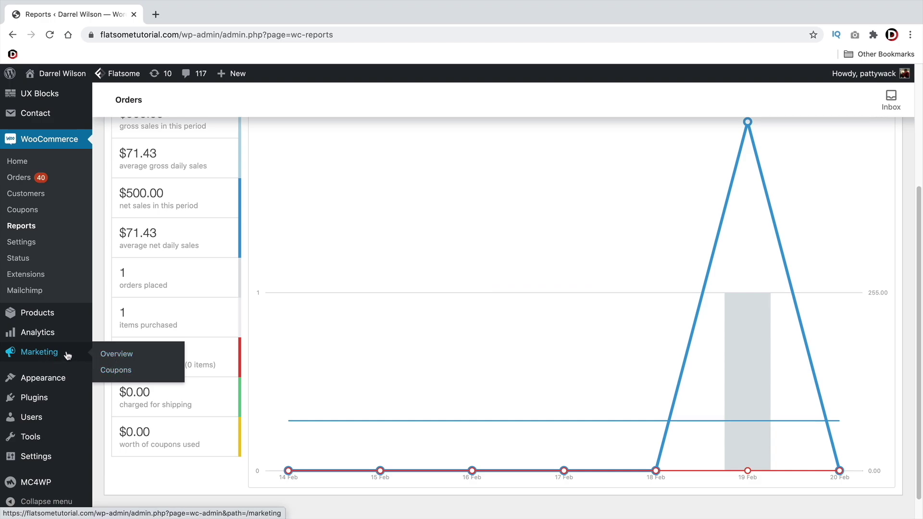
scroll(63, 307, "up", 1)
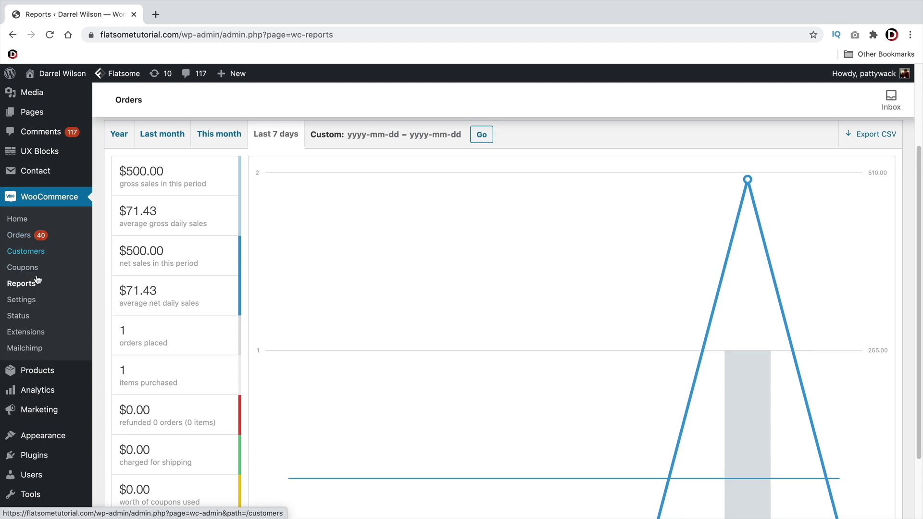
left_click(27, 238)
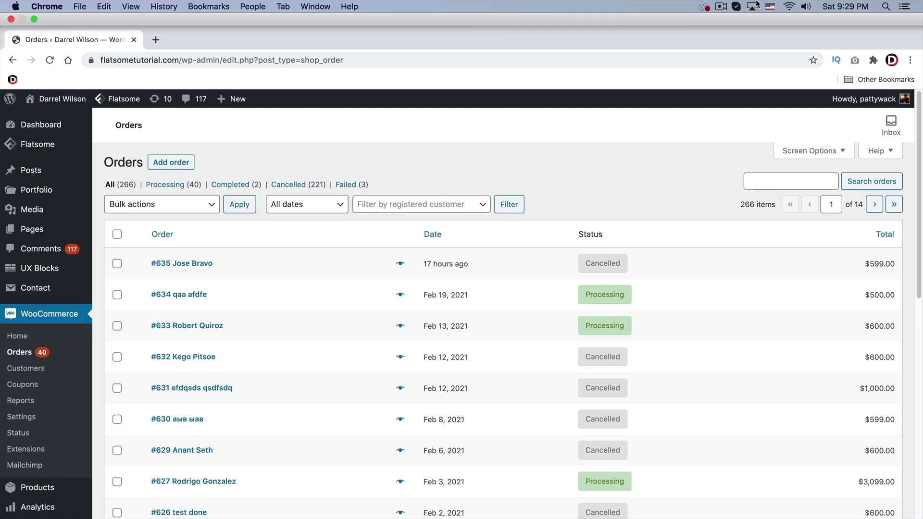
Check the system clock's date, then open WooCommerce Settings at the General tab
left_click(836, 5)
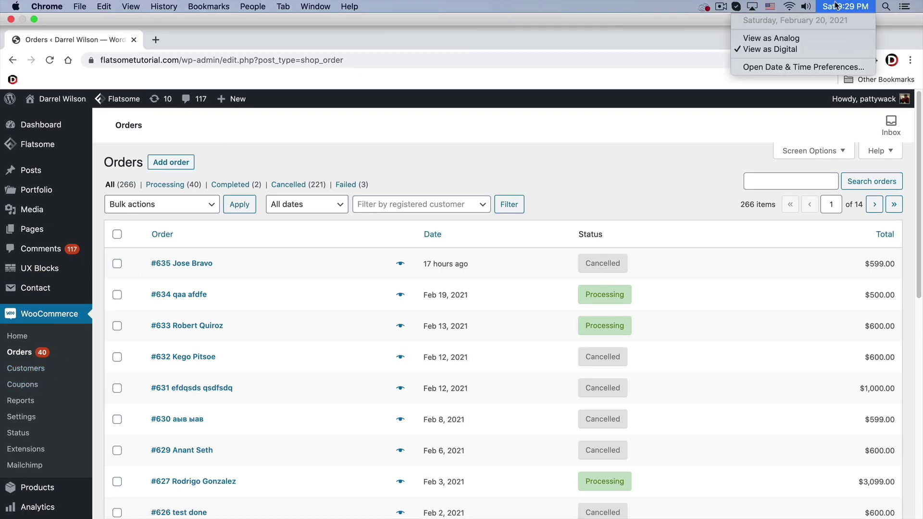
left_click(450, 79)
scroll(206, 282, "down", 3)
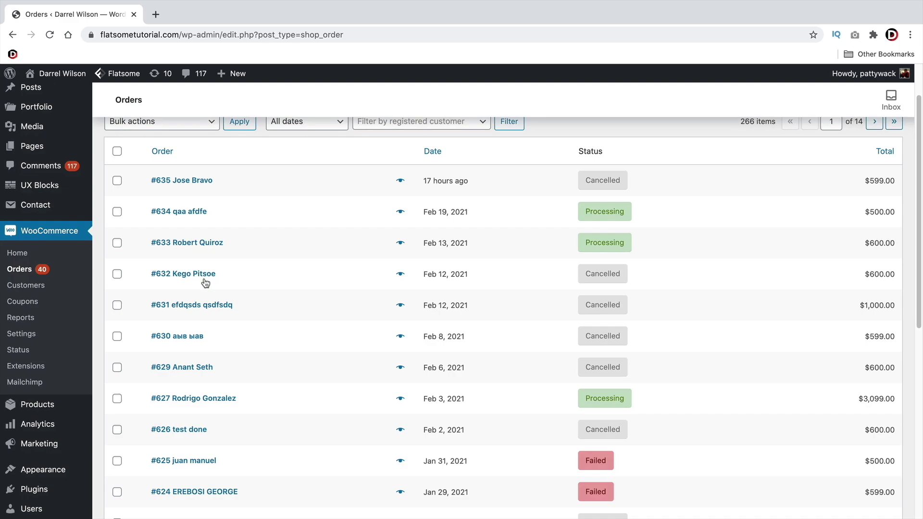
left_click(29, 287)
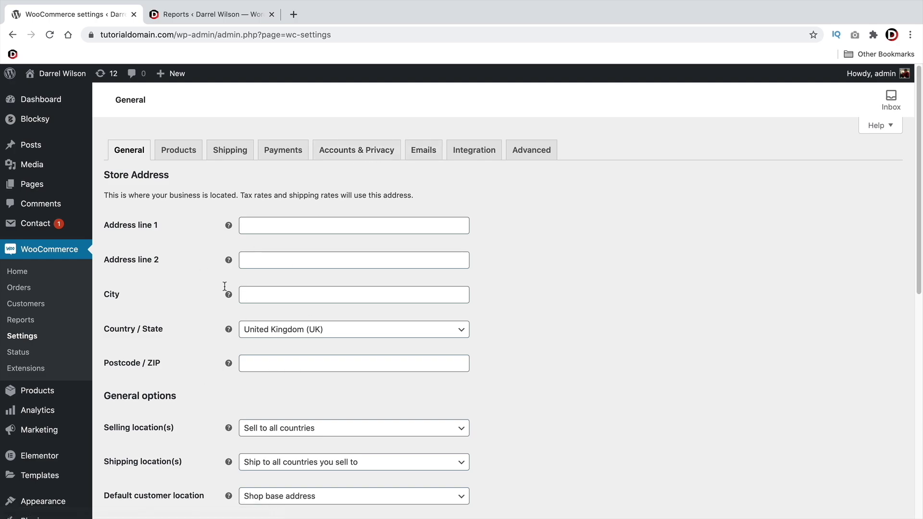
Open the WooCommerce Status Tools tab and highlight the 'Create default WooCommerce pages' tool
left_click(15, 354)
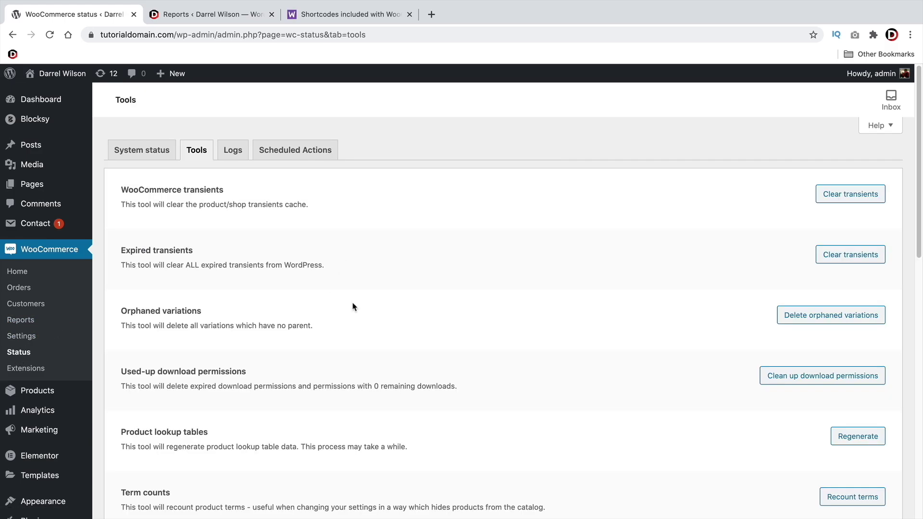
scroll(355, 292, "down", 5)
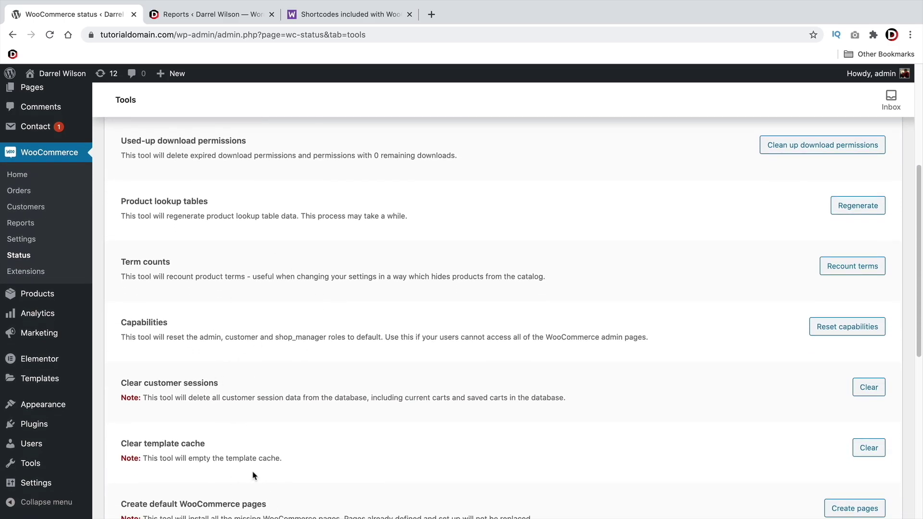
scroll(254, 476, "down", 3)
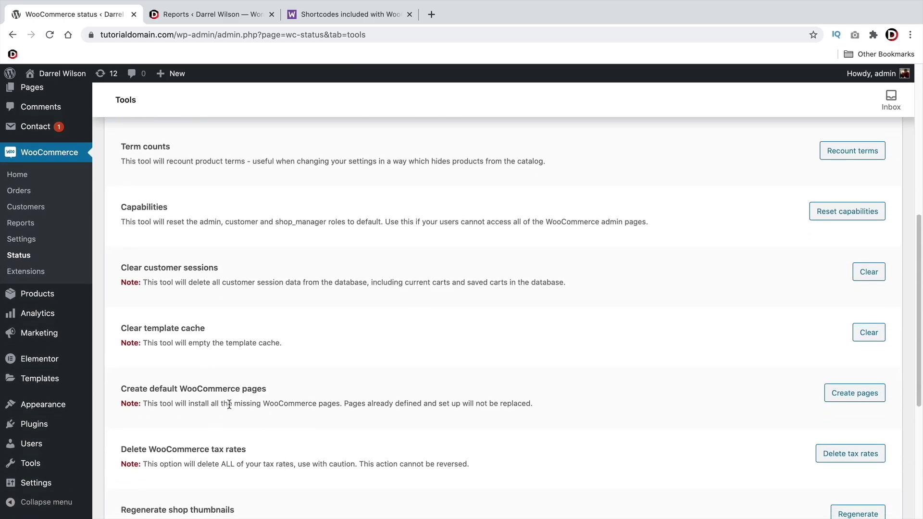
scroll(178, 389, "down", 4)
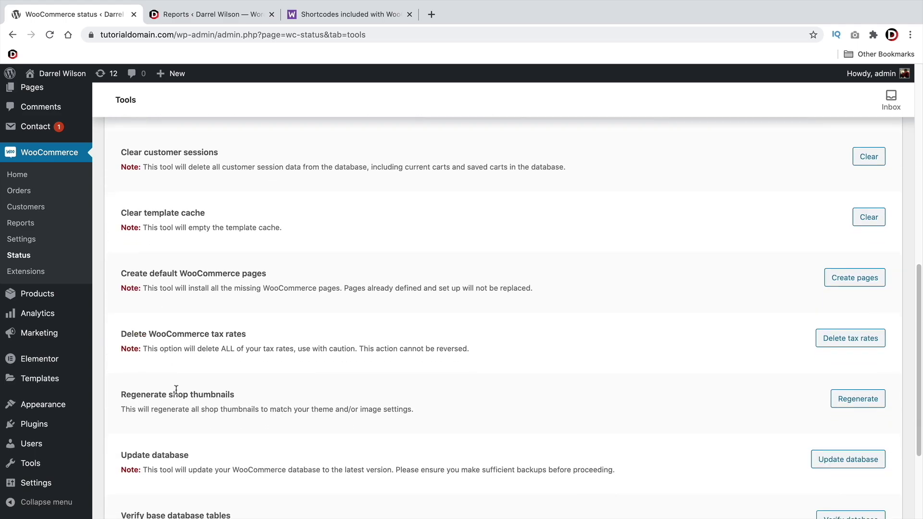
triple_click(176, 217)
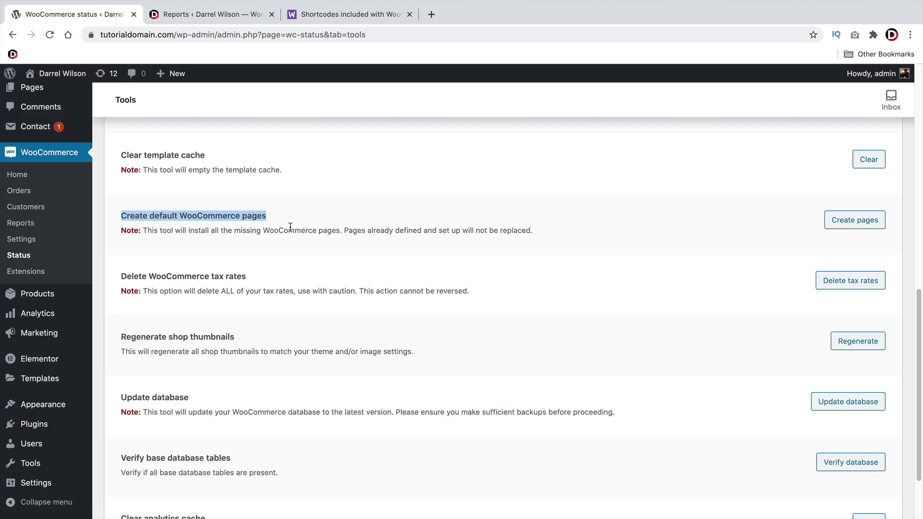
double_click(324, 230)
triple_click(325, 229)
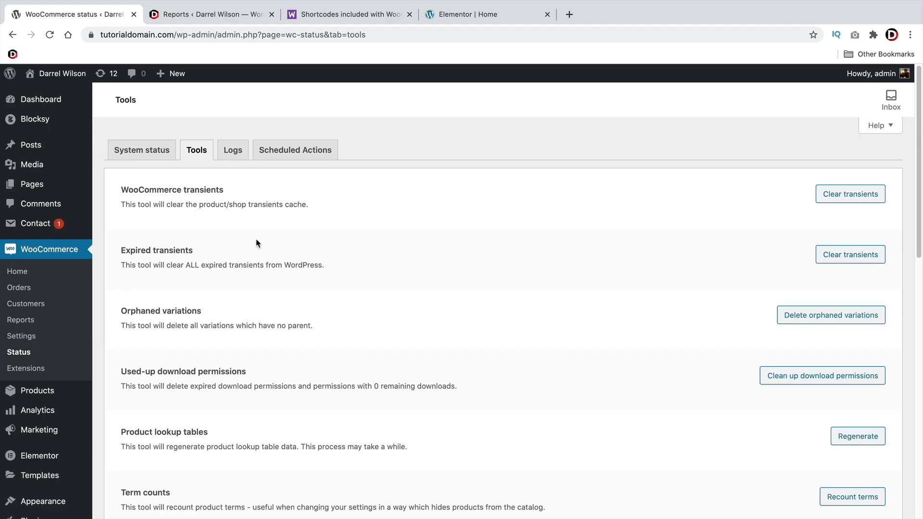
Browse the WooCommerce Extensions catalogue offering Subscriptions, Bookings and Memberships
left_click(31, 371)
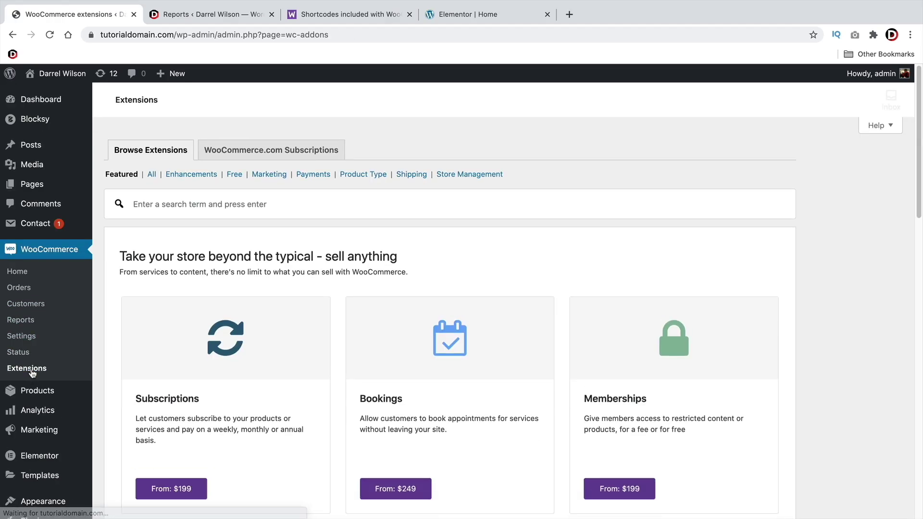
scroll(203, 365, "down", 5)
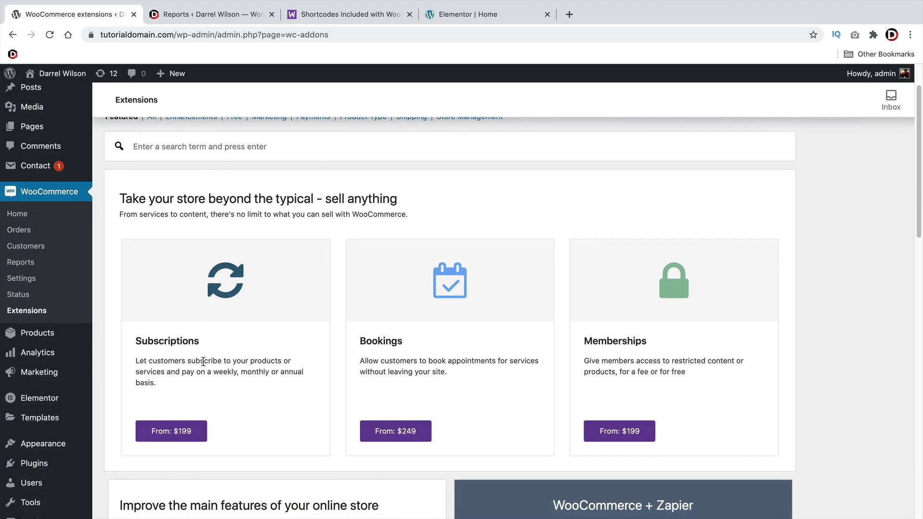
scroll(205, 355, "down", 6)
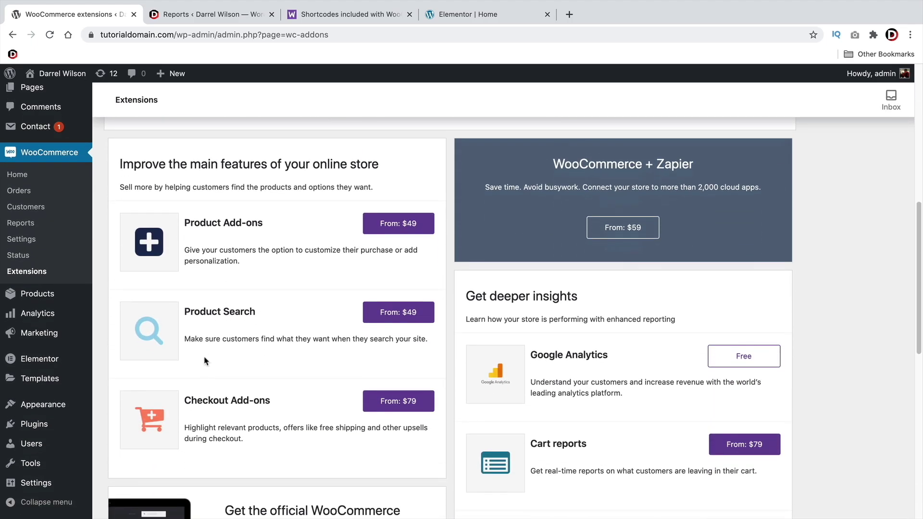
scroll(204, 361, "down", 6)
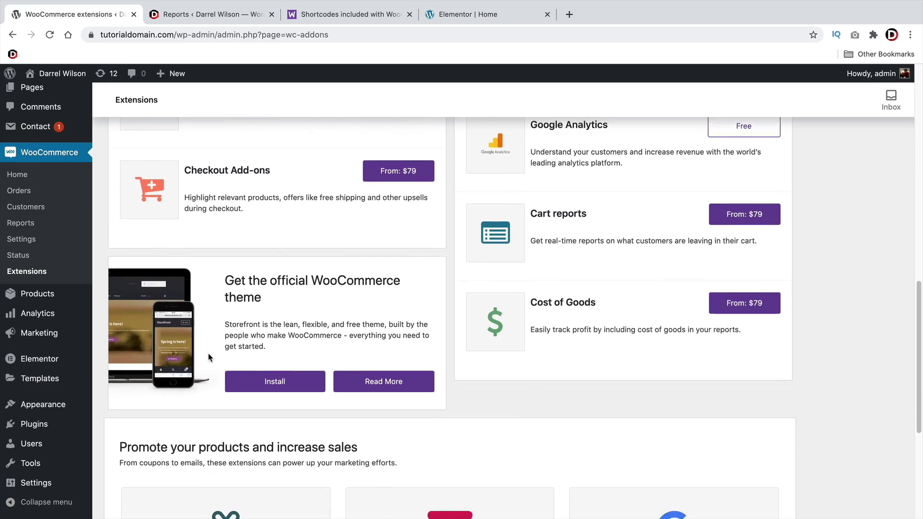
scroll(208, 356, "up", 15)
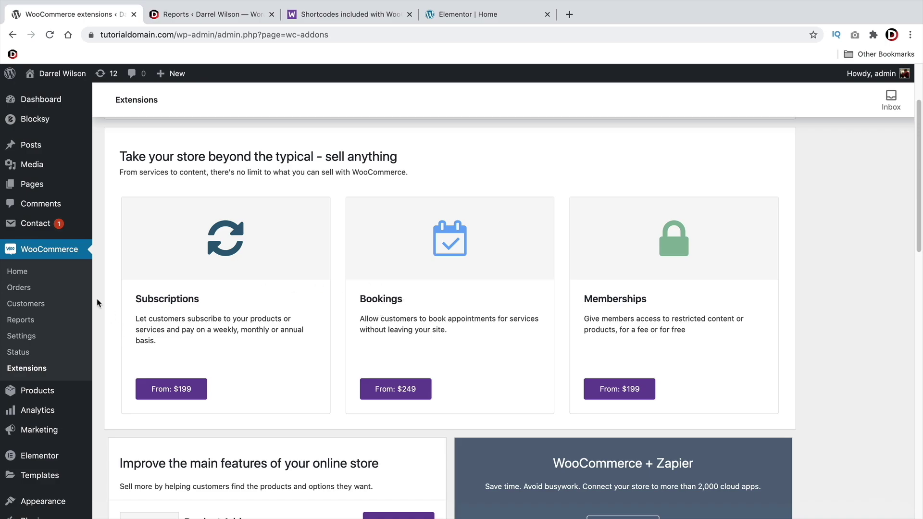
In General settings, sell to specific countries only and add United States (US)
left_click(22, 336)
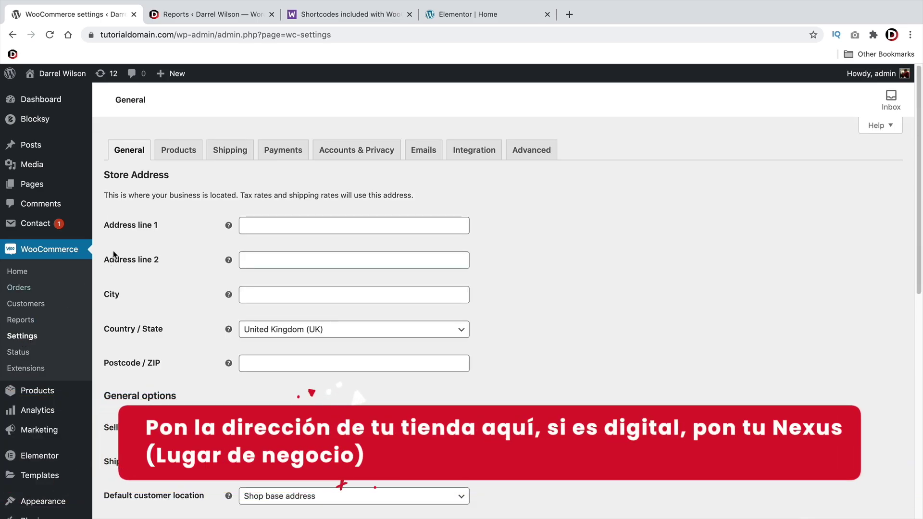
scroll(144, 241, "down", 3)
scroll(143, 318, "down", 3)
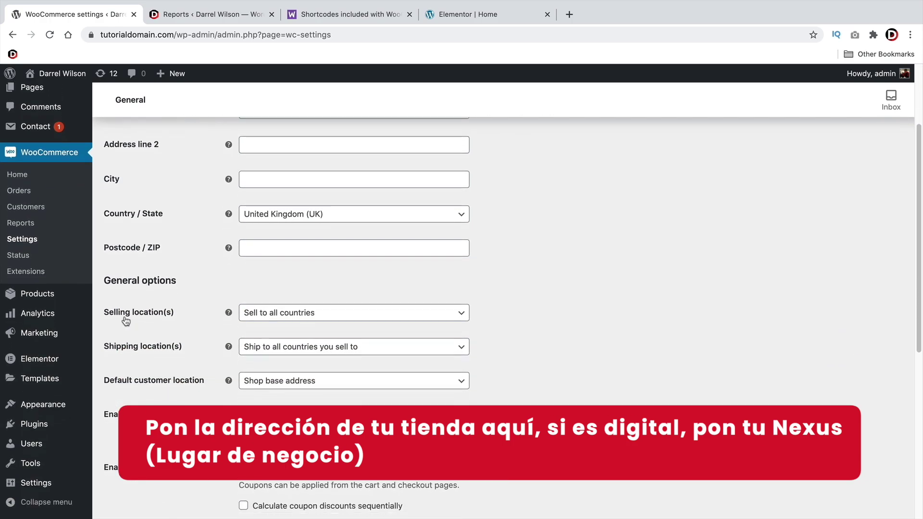
left_click(276, 317)
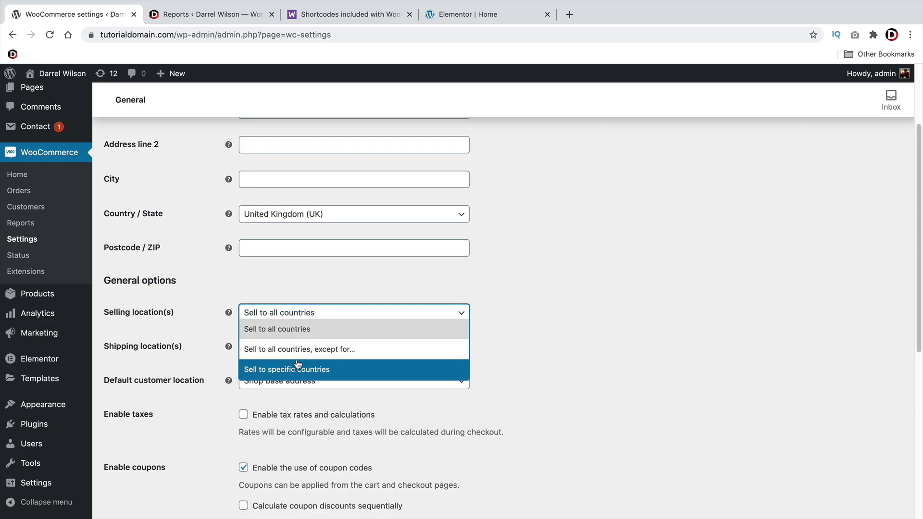
left_click(305, 370)
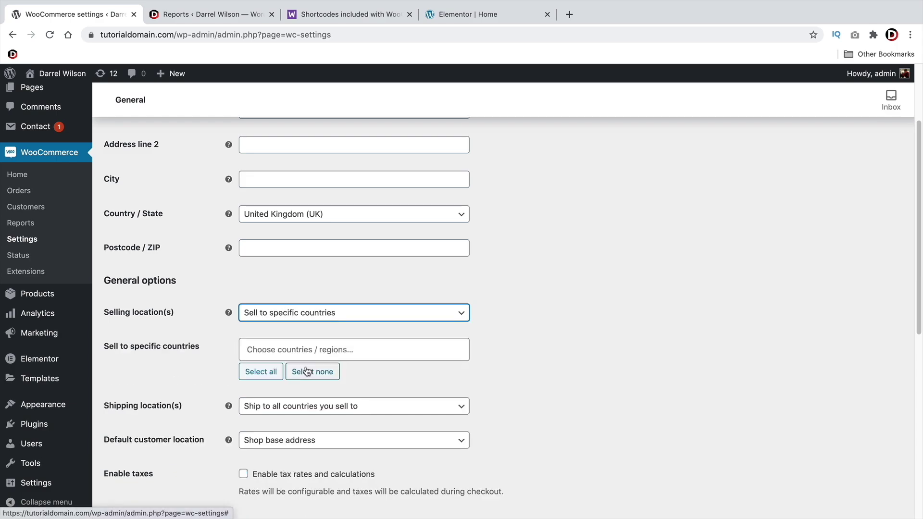
left_click(307, 353)
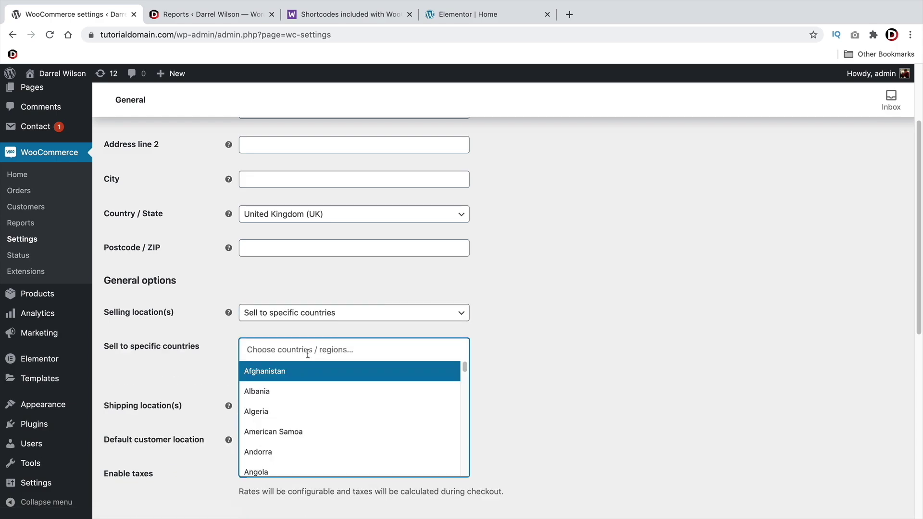
type("united")
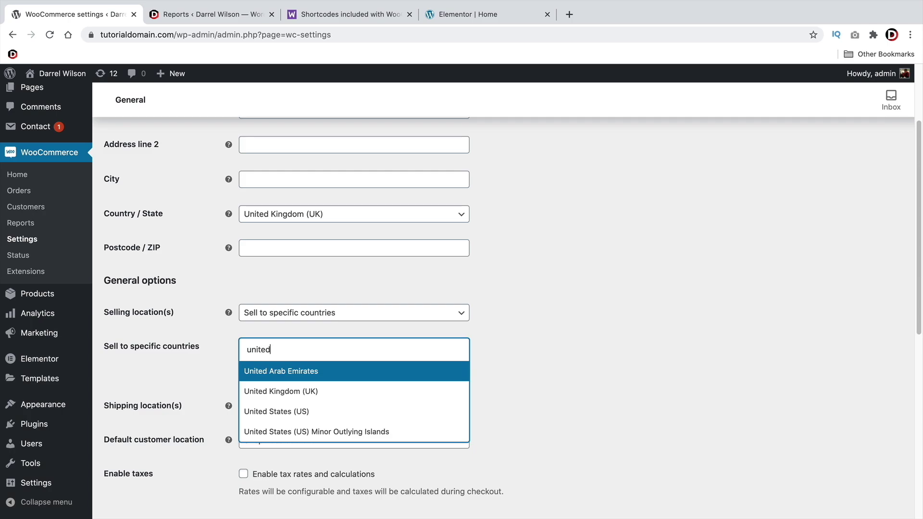
left_click(317, 411)
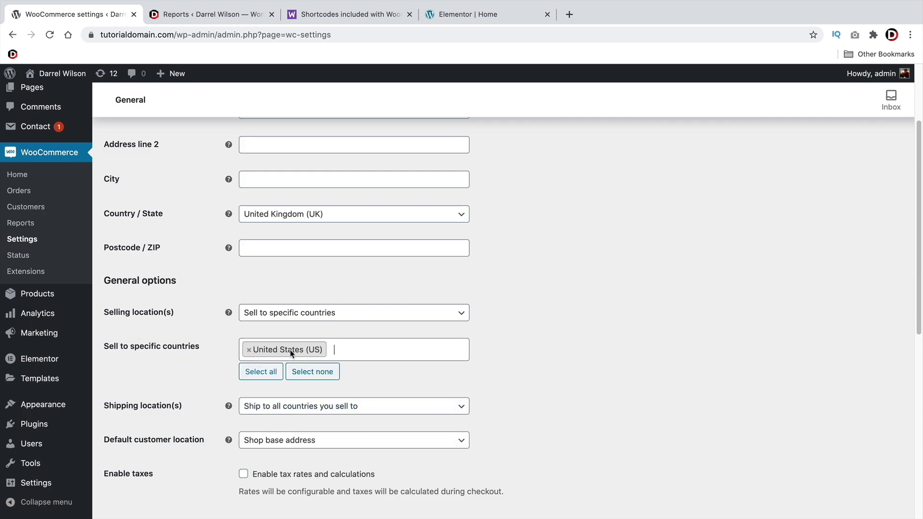
left_click(294, 318)
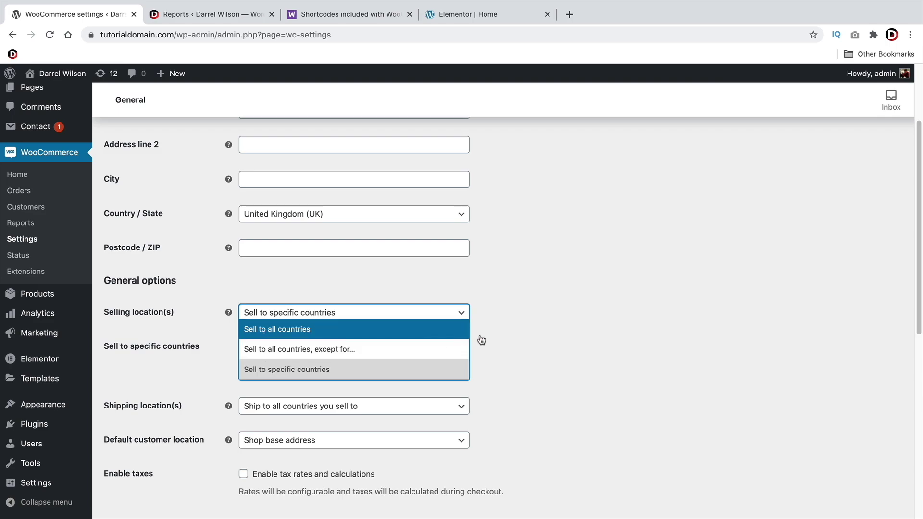
left_click(545, 346)
Add Germany and Ghana to the countries sold to
left_click(358, 344)
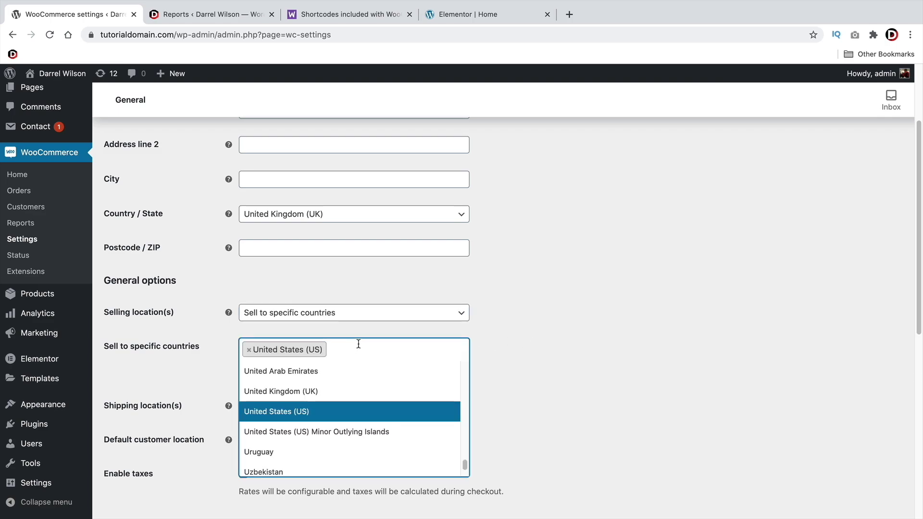
left_click(358, 345)
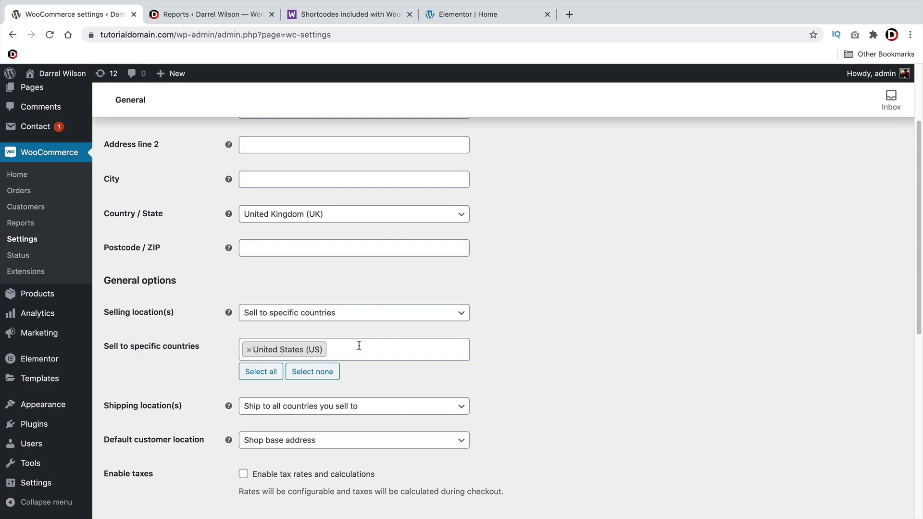
left_click(359, 346)
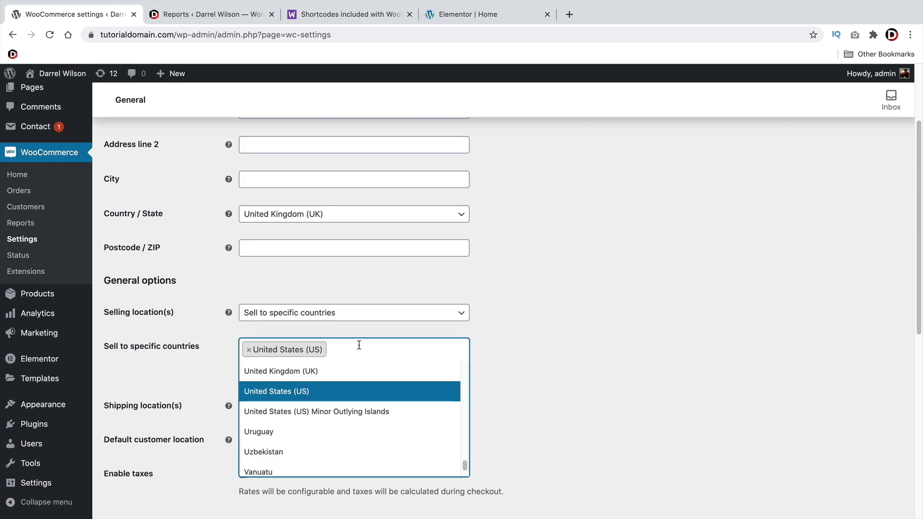
type("German")
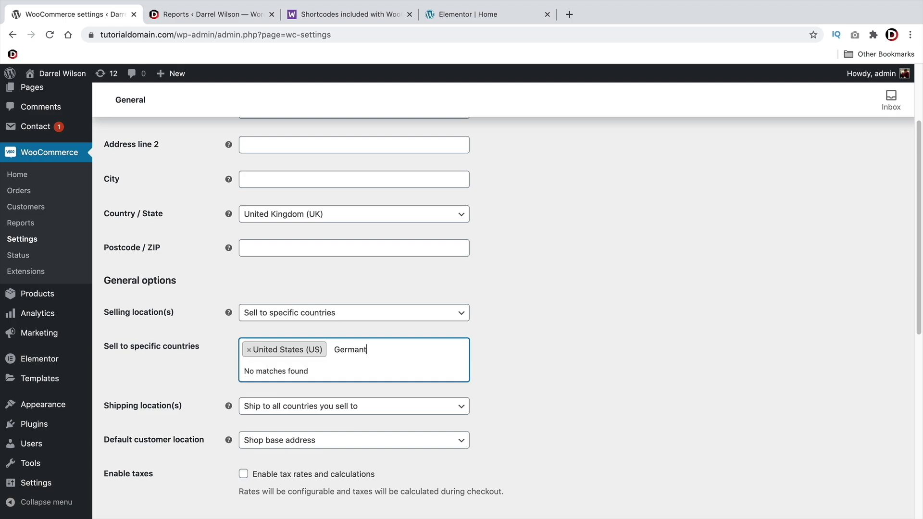
left_click(294, 371)
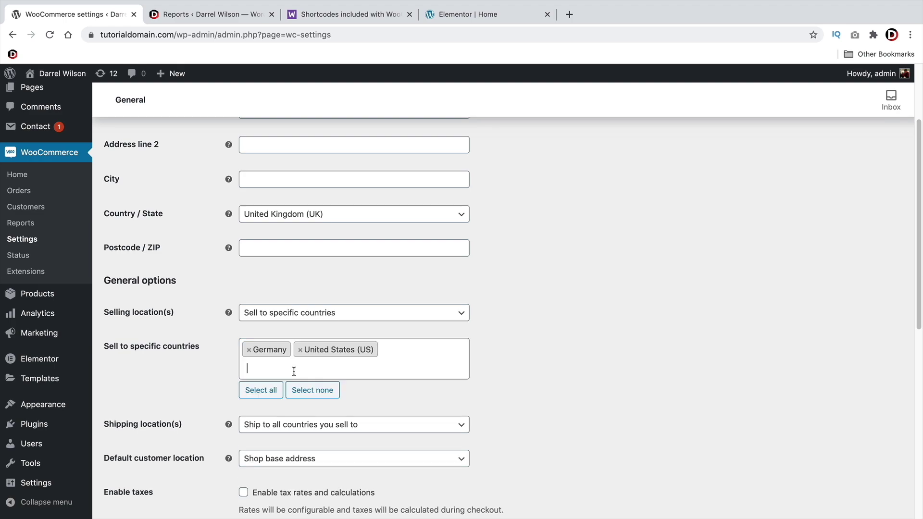
type("Ghana")
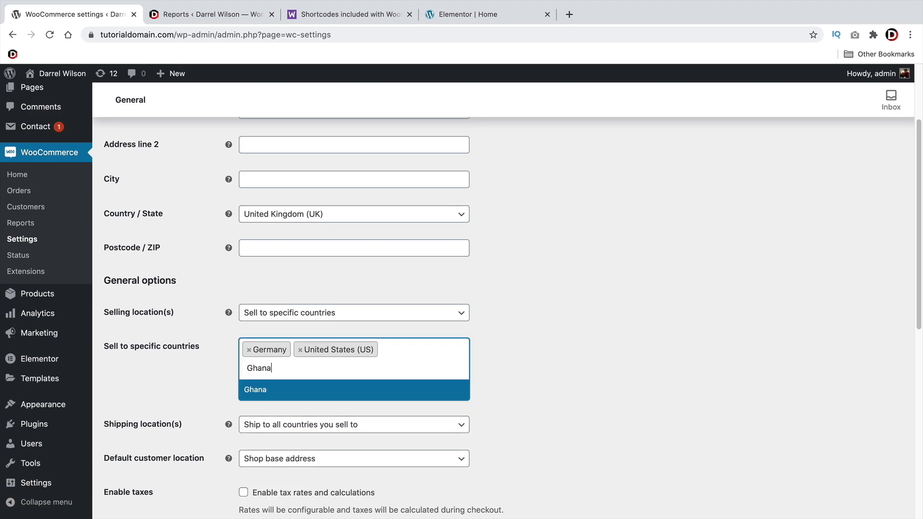
key("Return")
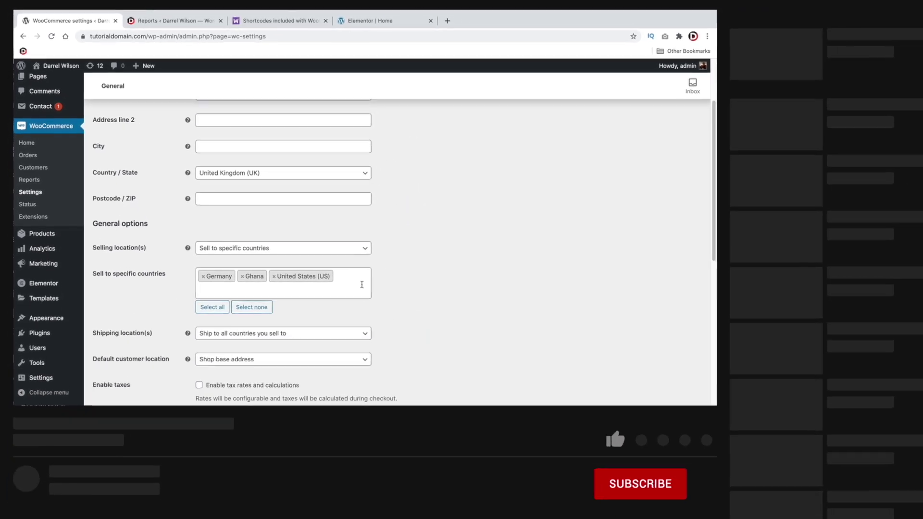
Add Lithuania and Colombia to the countries sold to
left_click(361, 285)
type("Kithu")
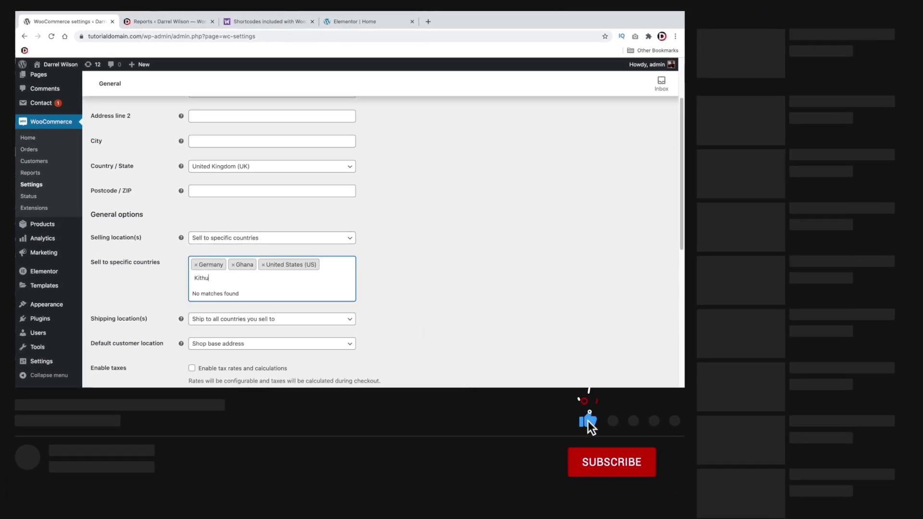
key("BackSpace")
key("BackSpace")
type("L")
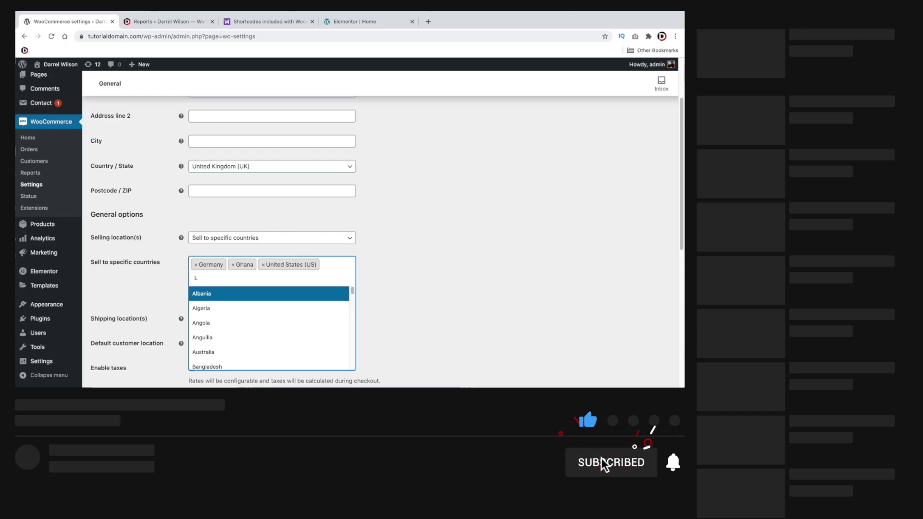
type("ith")
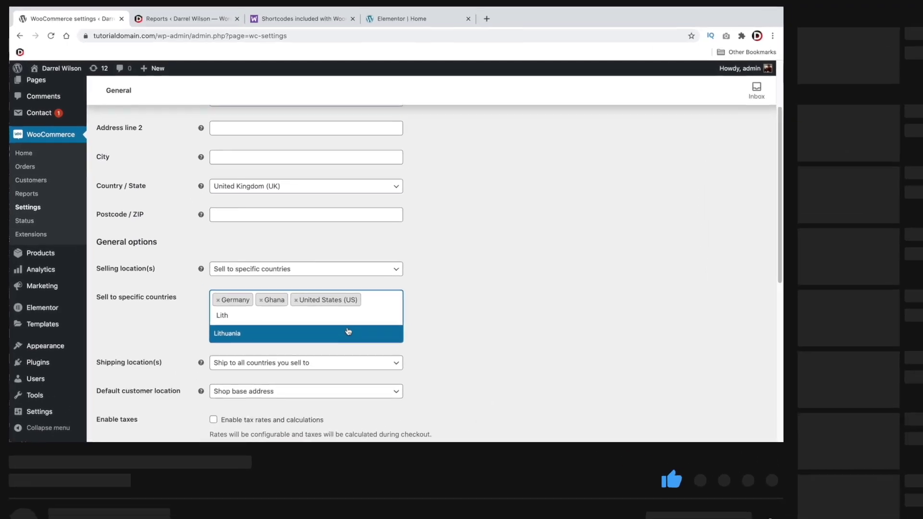
left_click(315, 297)
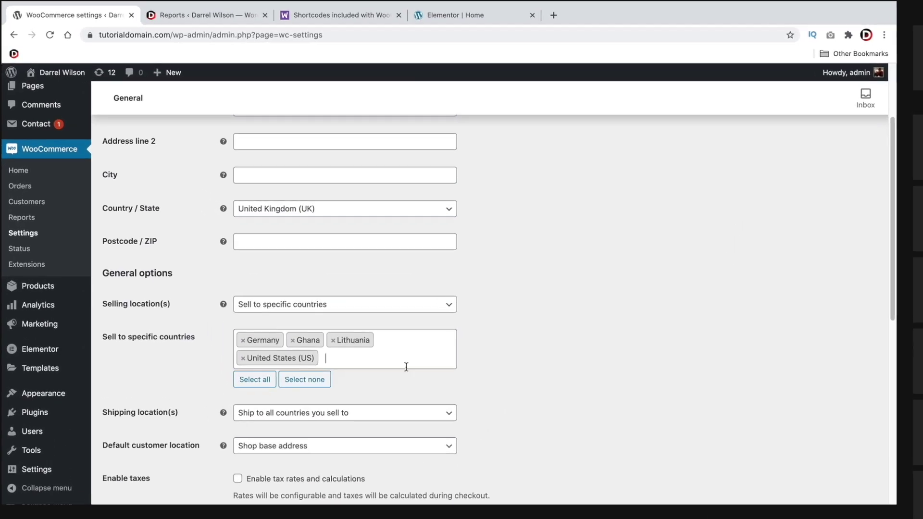
type("Colum")
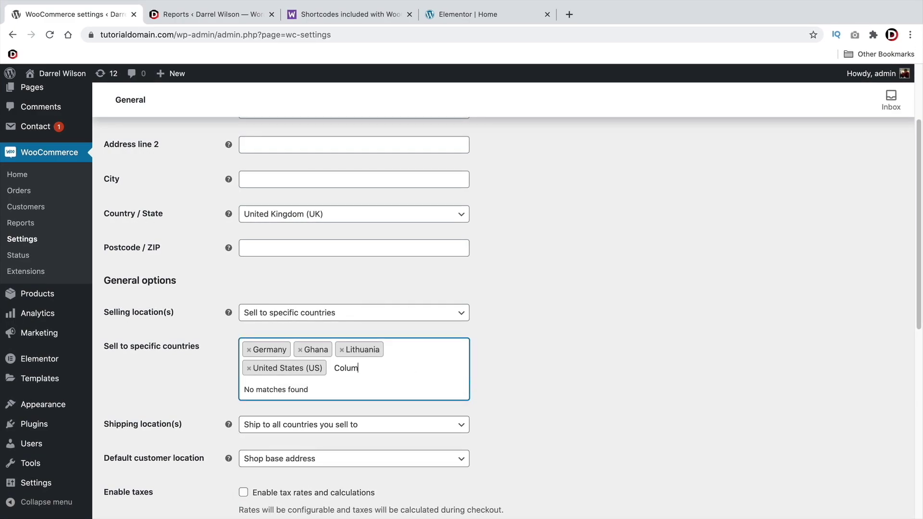
key("BackSpace")
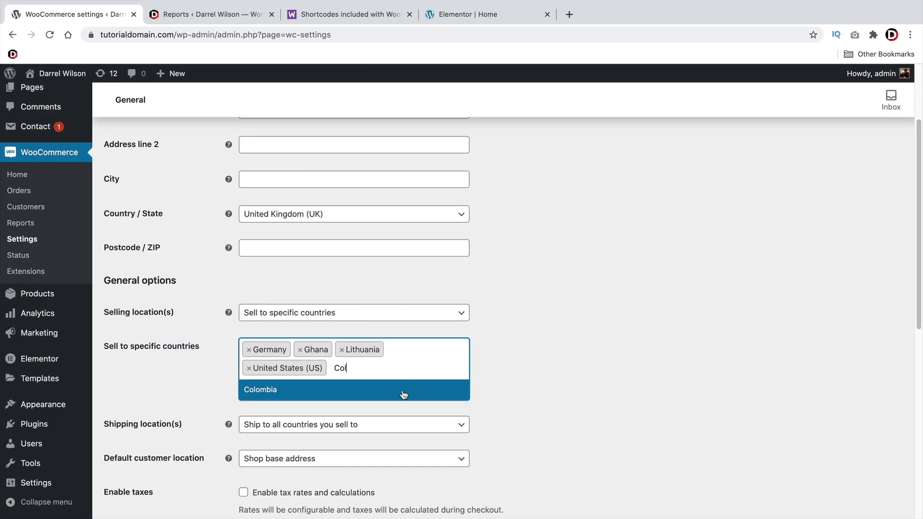
left_click(404, 395)
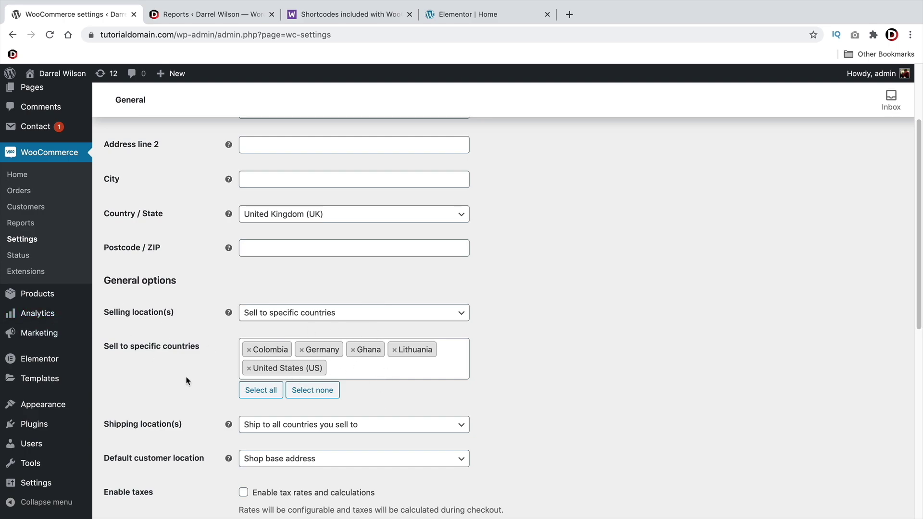
scroll(187, 377, "down", 4)
Keep shipping to all countries sold to and set default customer location to Shop base address
left_click(291, 254)
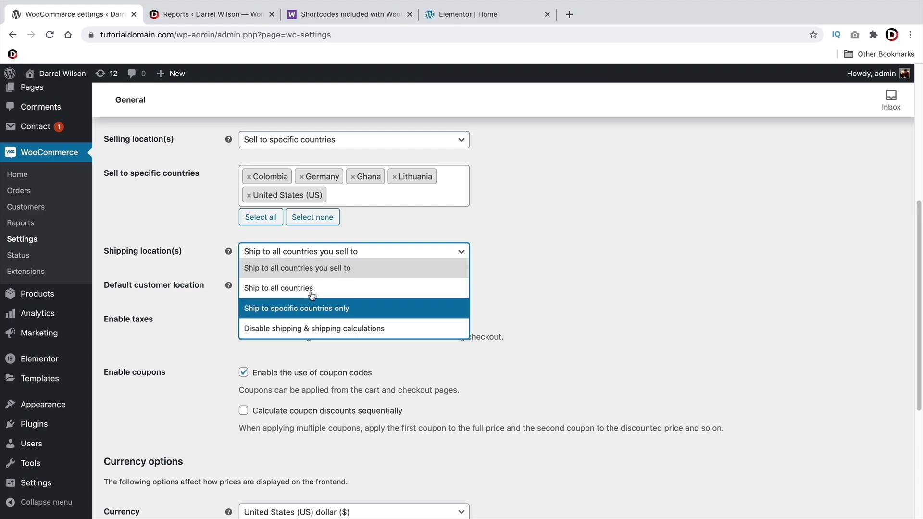
left_click(310, 268)
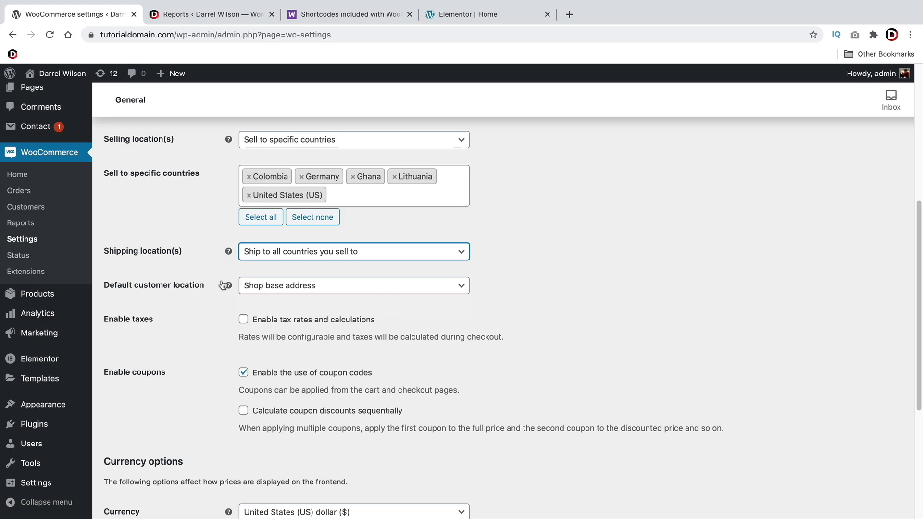
left_click(263, 287)
left_click(280, 342)
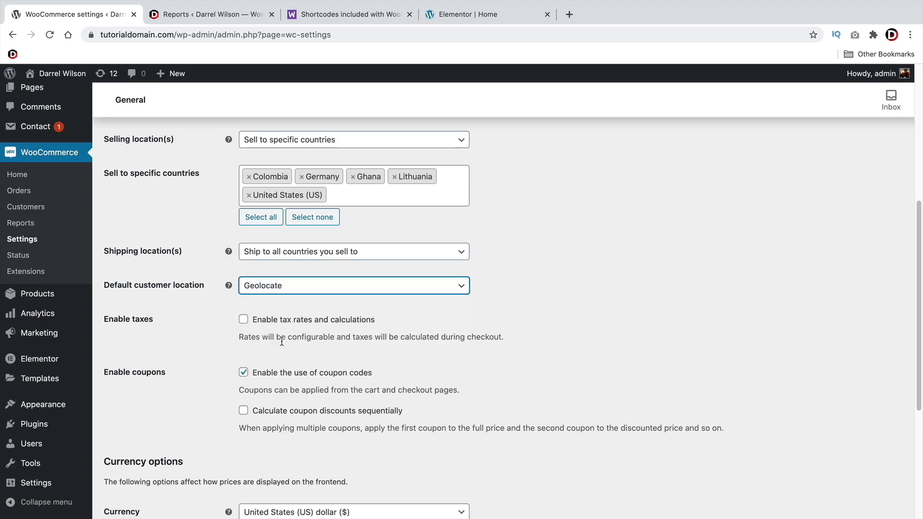
left_click(278, 289)
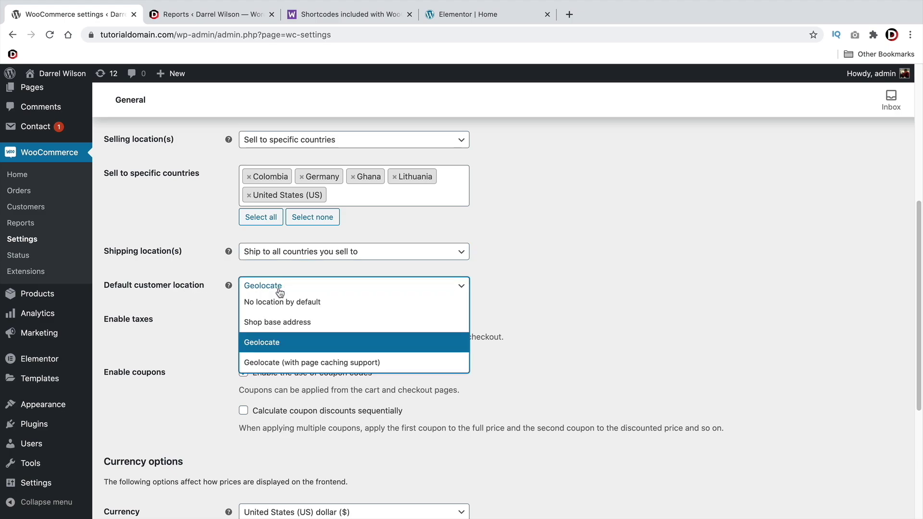
left_click(268, 322)
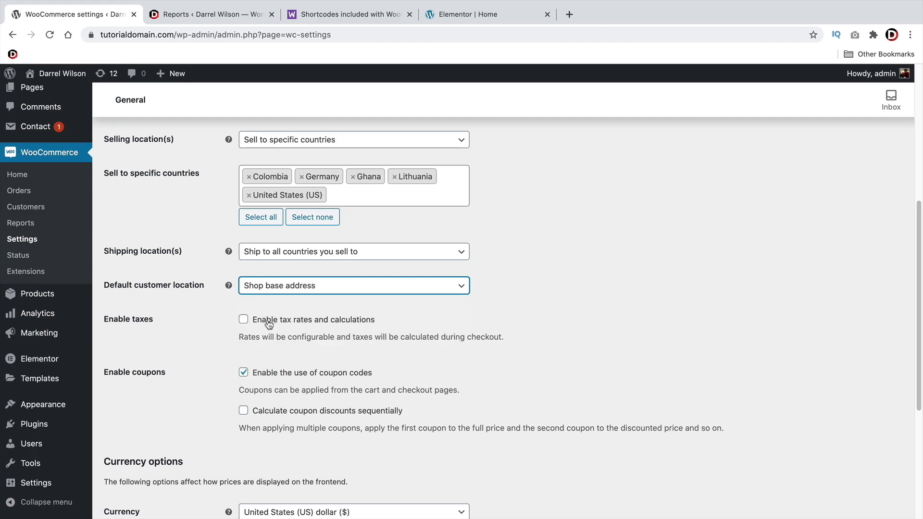
left_click(269, 284)
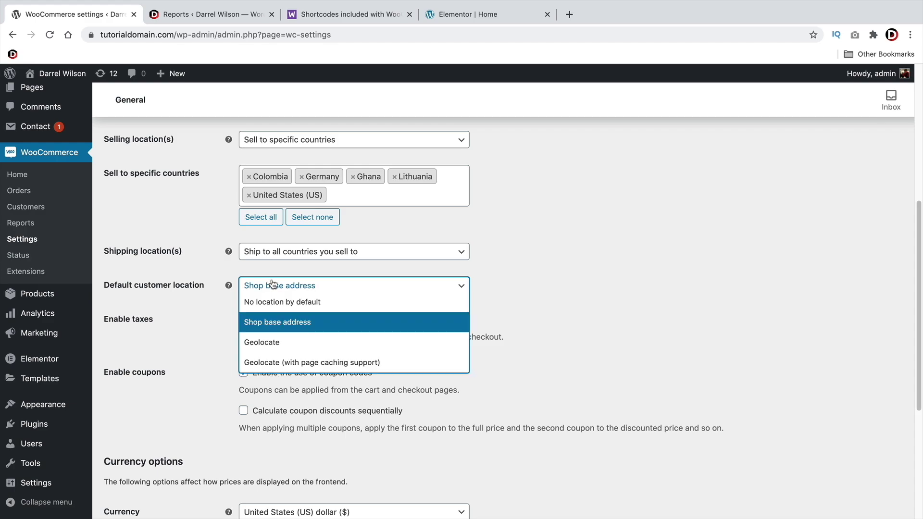
left_click(284, 349)
left_click(284, 288)
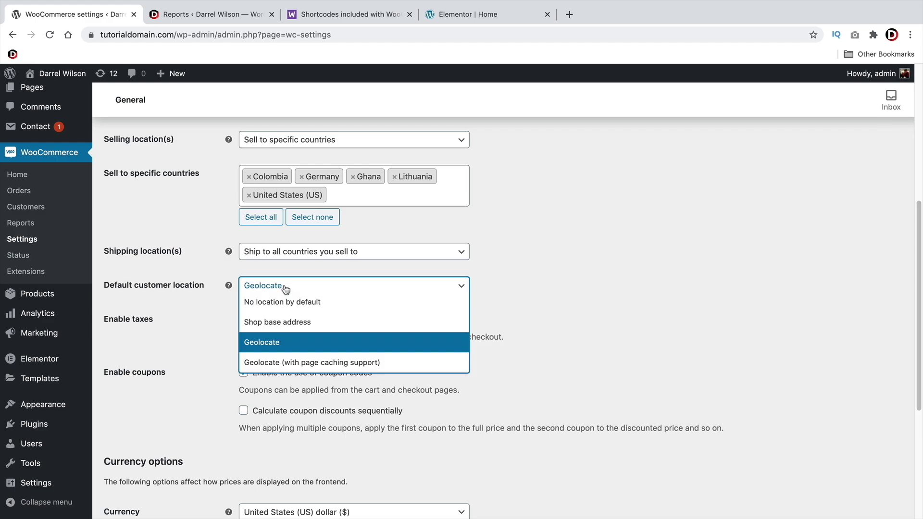
left_click(283, 321)
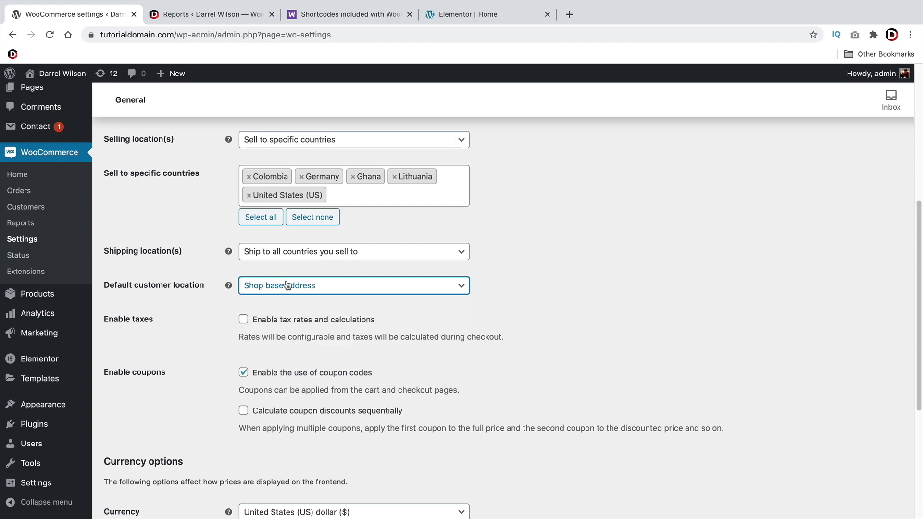
Enable tax rates, keep the currency symbol on the left, and save the General settings
left_click(244, 322)
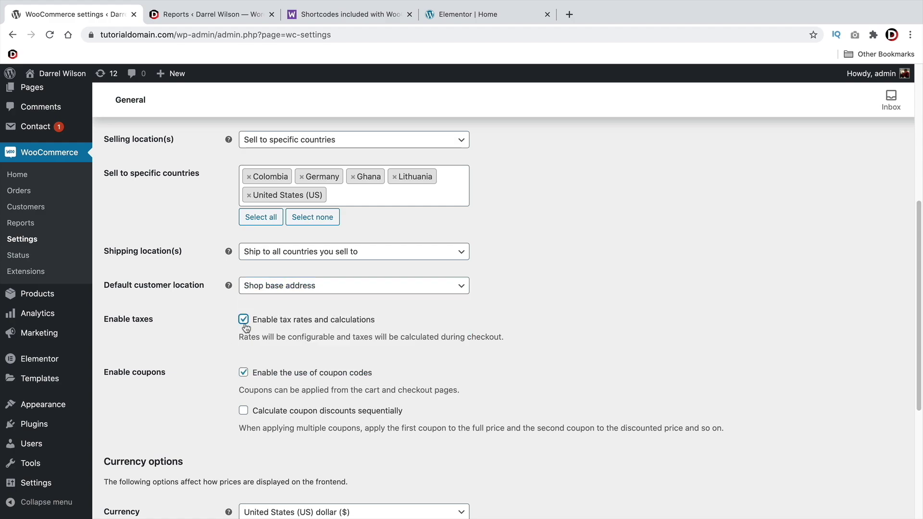
scroll(243, 324, "down", 1)
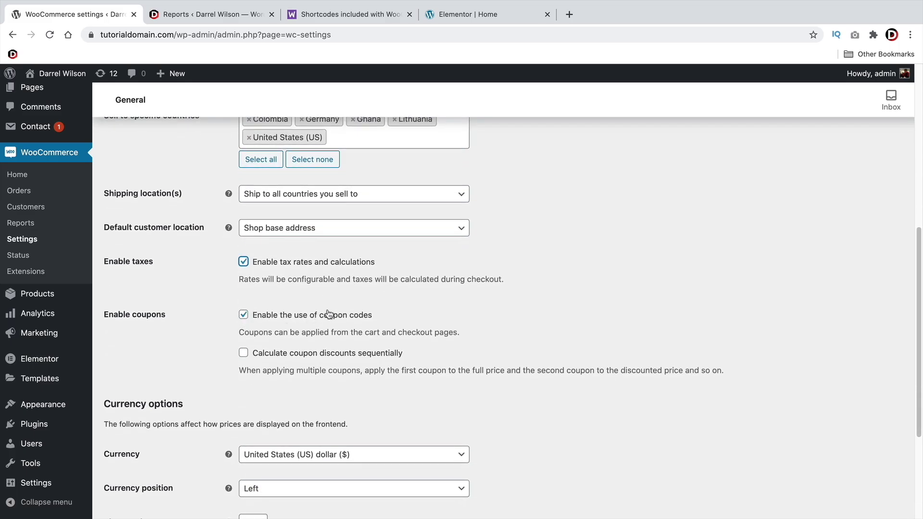
scroll(313, 316, "down", 4)
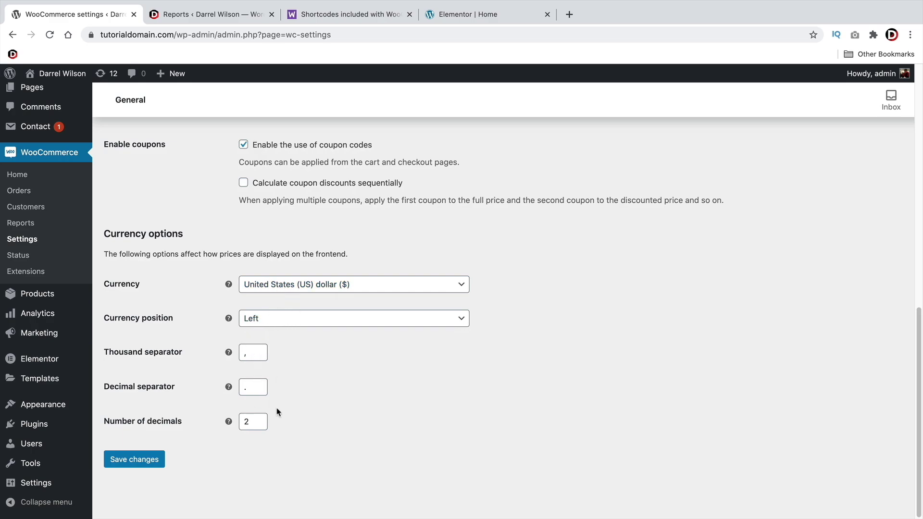
left_click(277, 320)
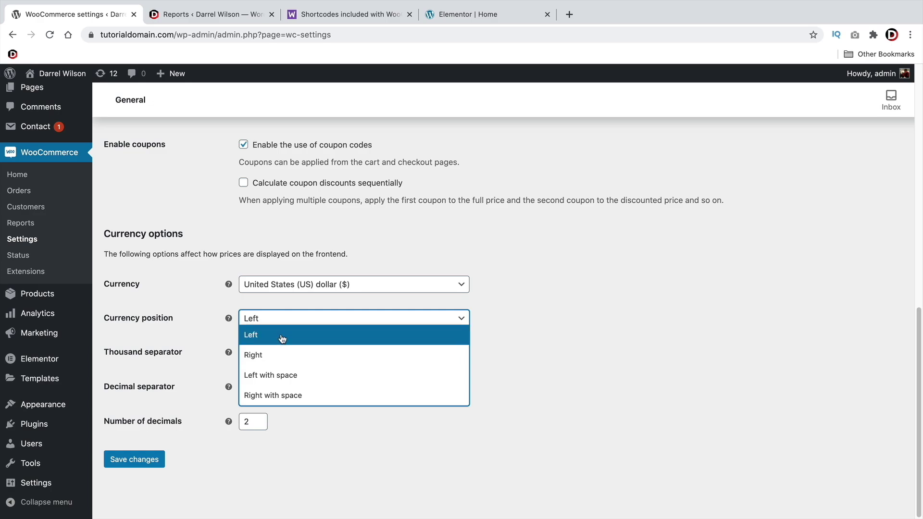
left_click(281, 335)
left_click(276, 326)
left_click(272, 354)
left_click(278, 323)
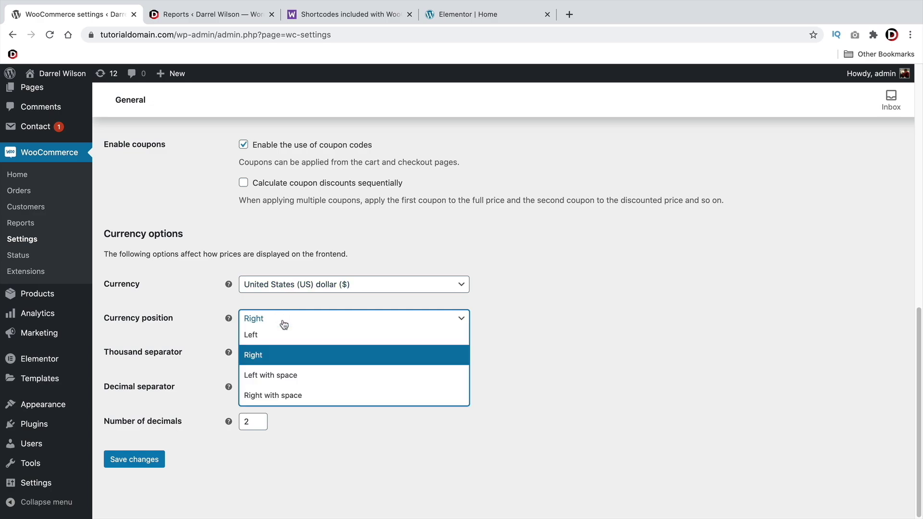
left_click(280, 336)
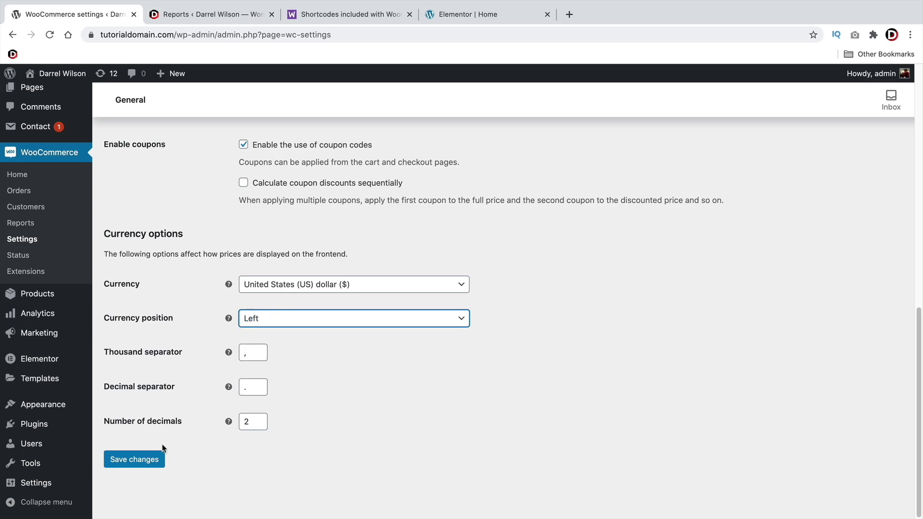
left_click(144, 463)
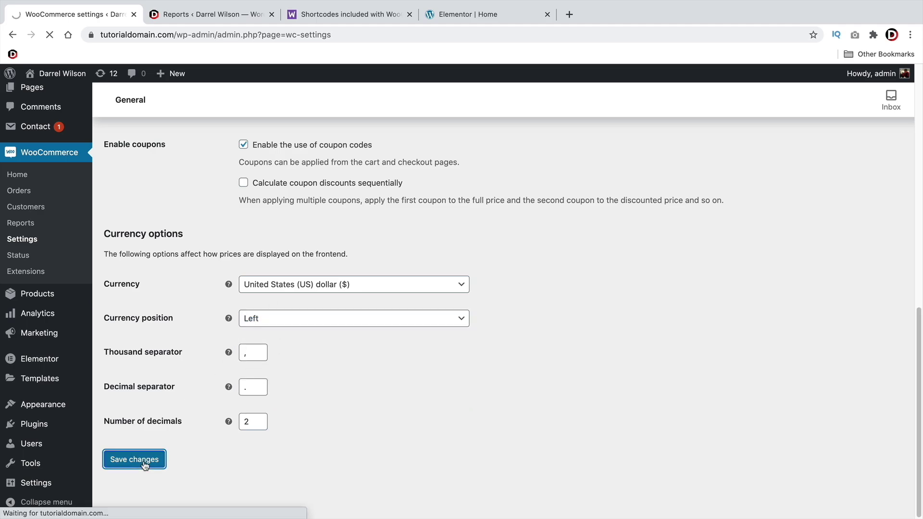
Set the store Country / State to United States (US) — Nevada and save
left_click(346, 301)
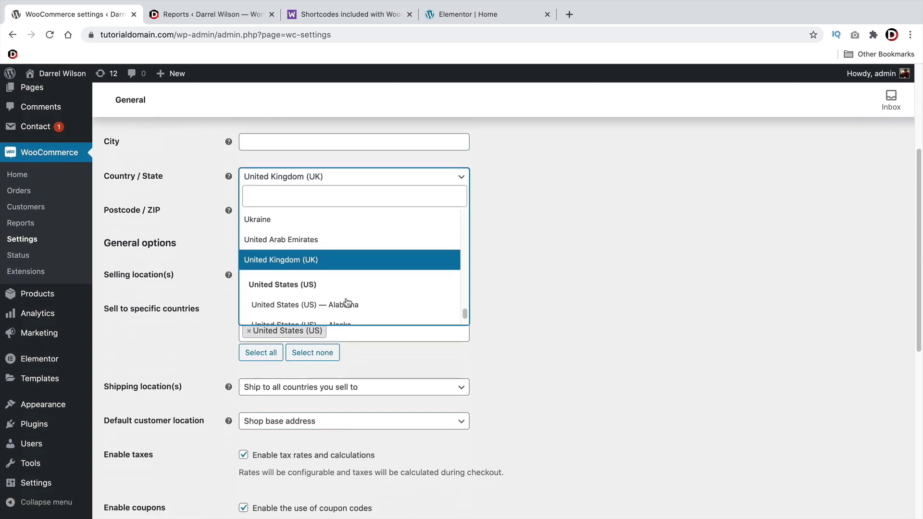
scroll(347, 269, "down", 8)
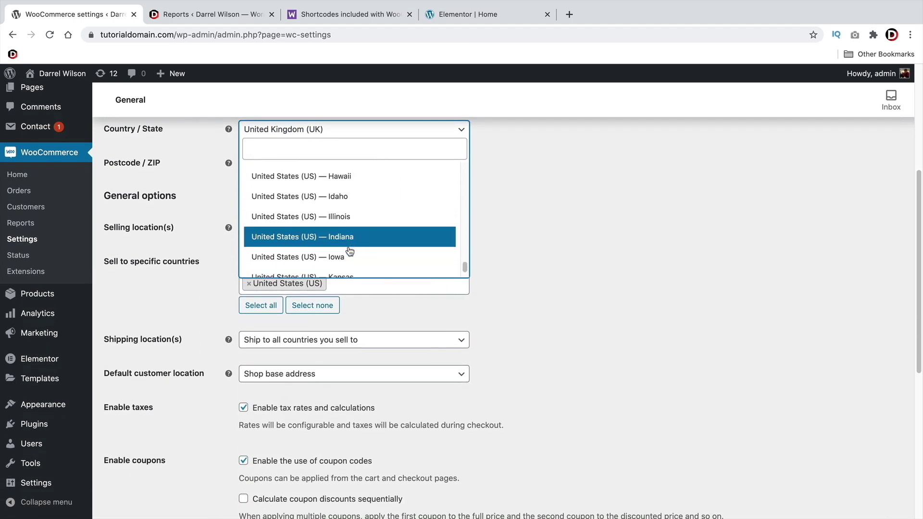
scroll(350, 251, "down", 4)
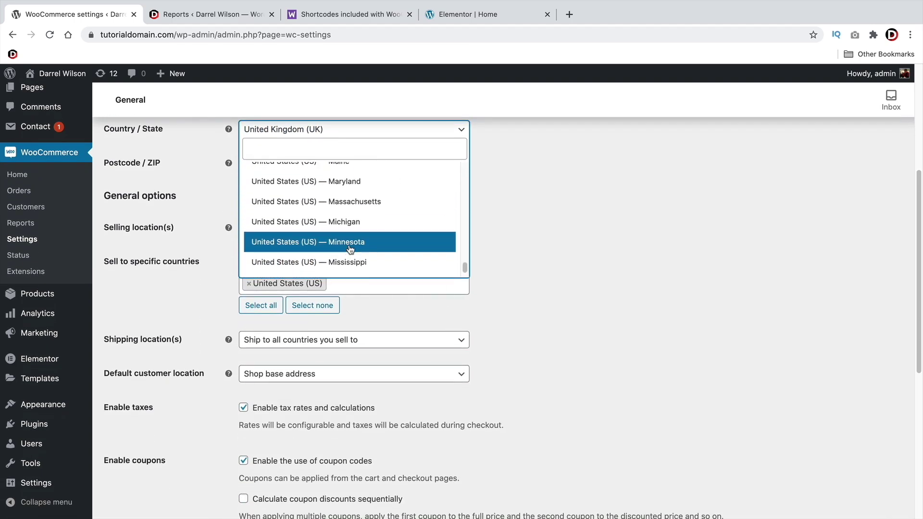
scroll(350, 249, "down", 3)
left_click(350, 229)
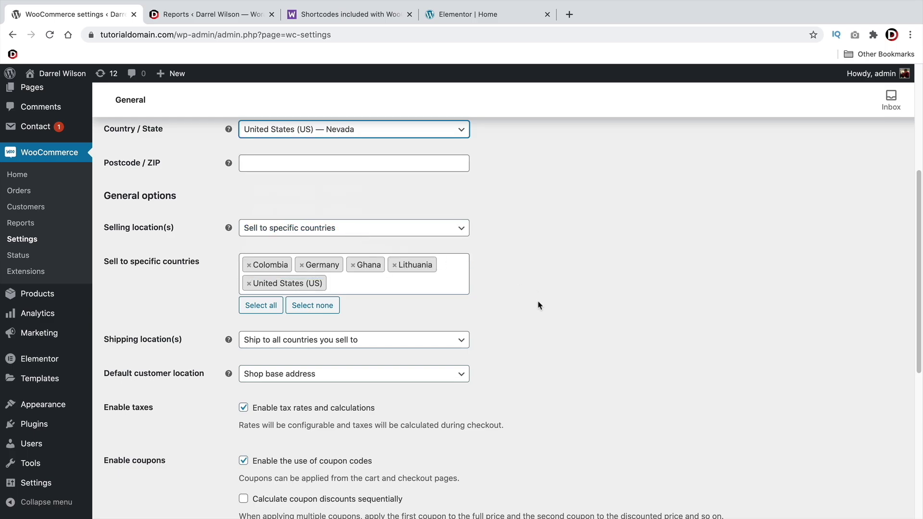
scroll(539, 305, "down", 7)
left_click(131, 460)
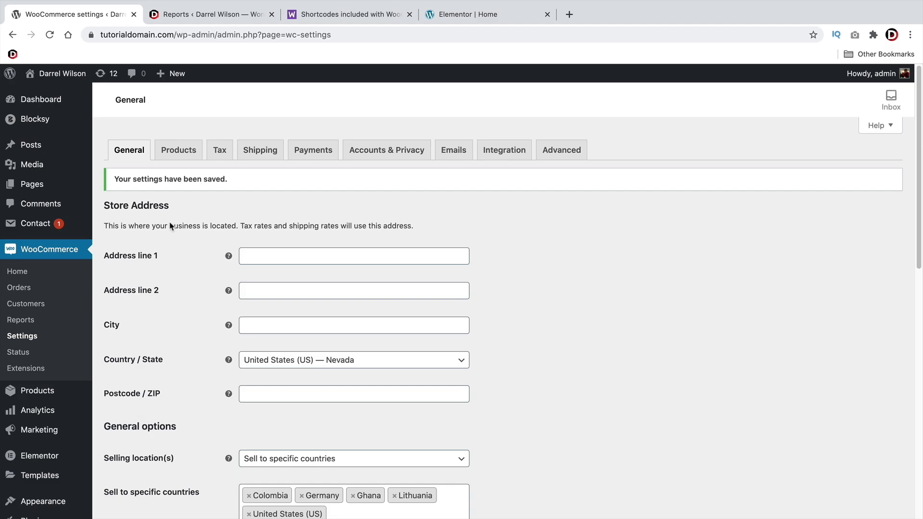
In Products settings, try lbs as the weight unit and leave dimensions at cm
left_click(172, 152)
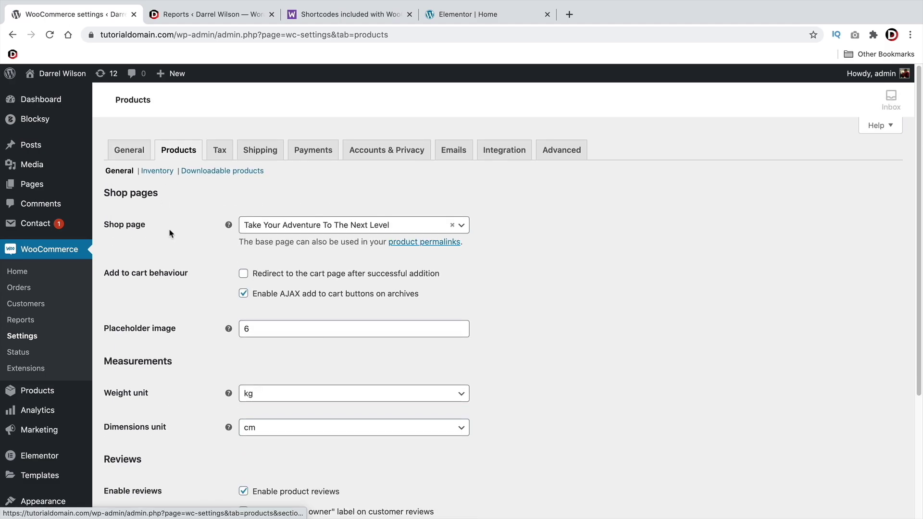
scroll(167, 320, "down", 2)
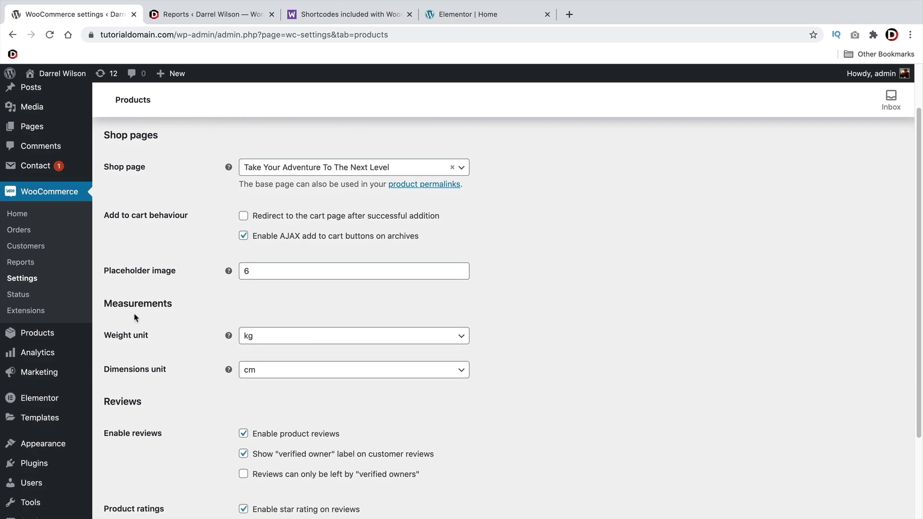
left_click(306, 339)
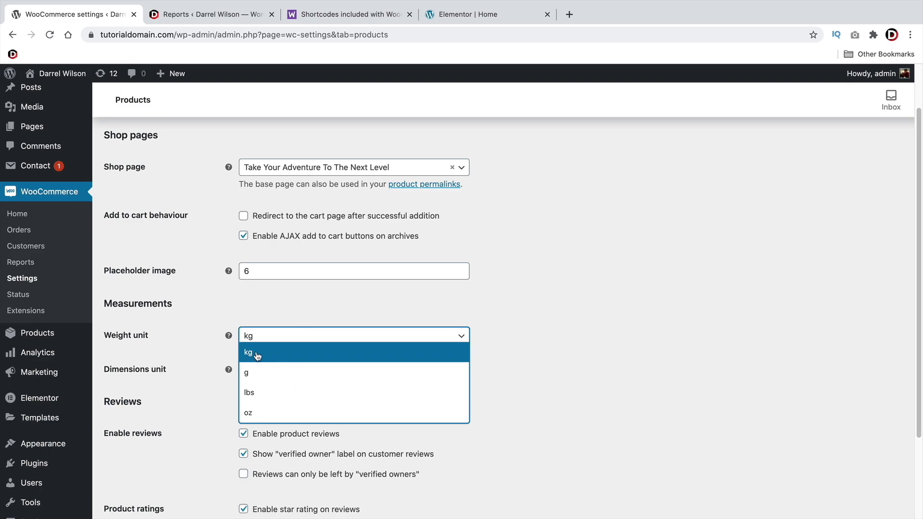
left_click(262, 392)
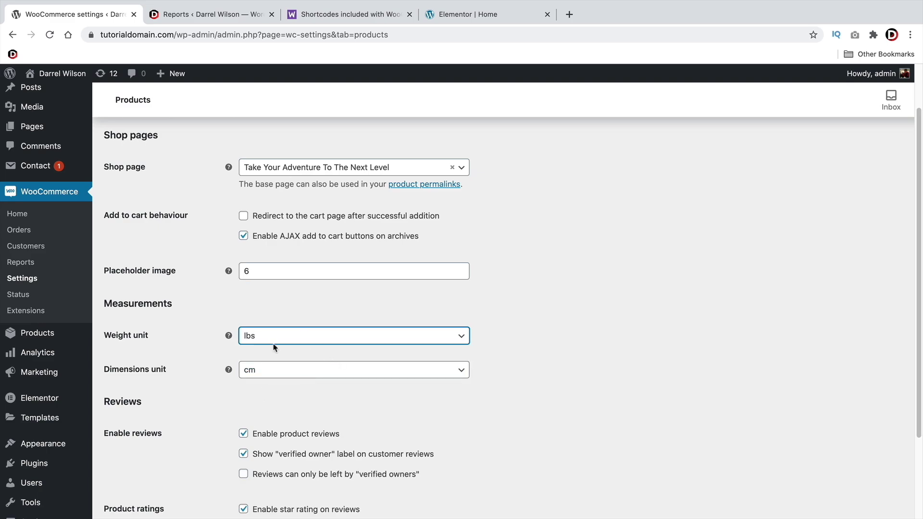
left_click(273, 370)
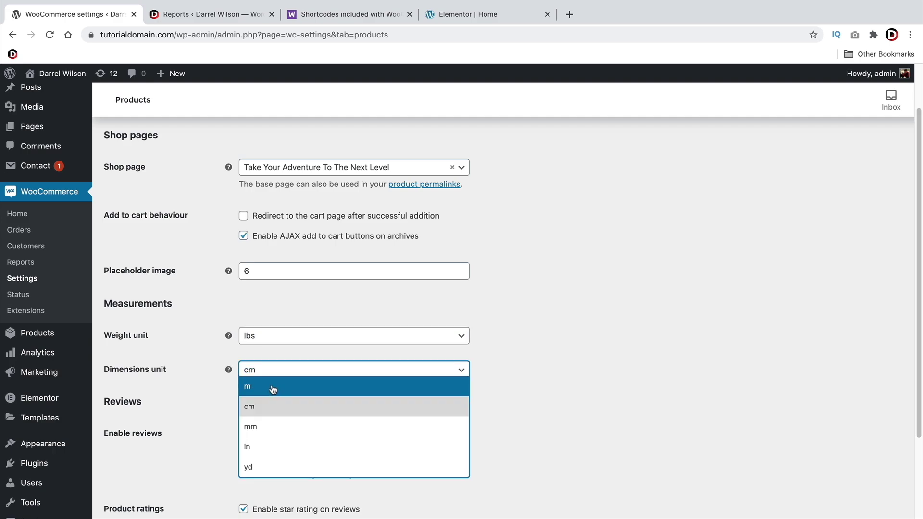
left_click(534, 377)
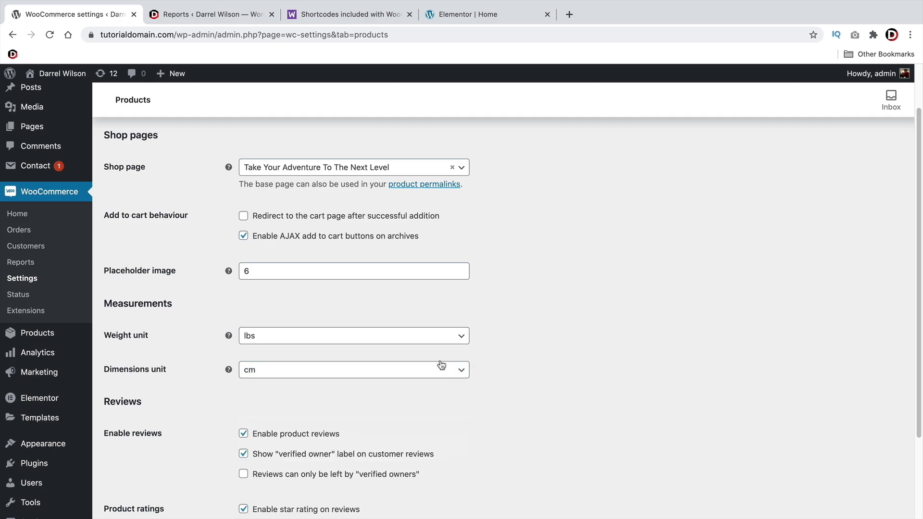
Set the weight unit back to kg, save Products settings, and open Inventory
left_click(337, 371)
left_click(336, 344)
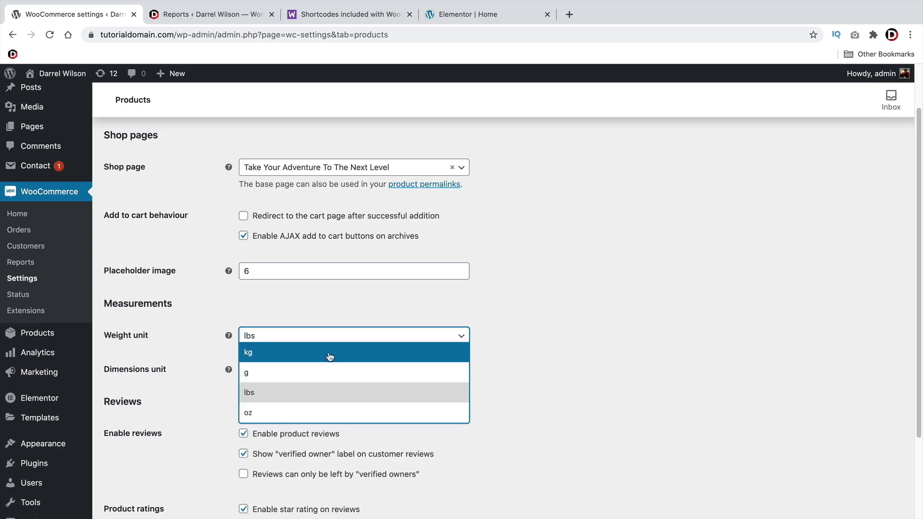
left_click(327, 354)
scroll(200, 302, "down", 5)
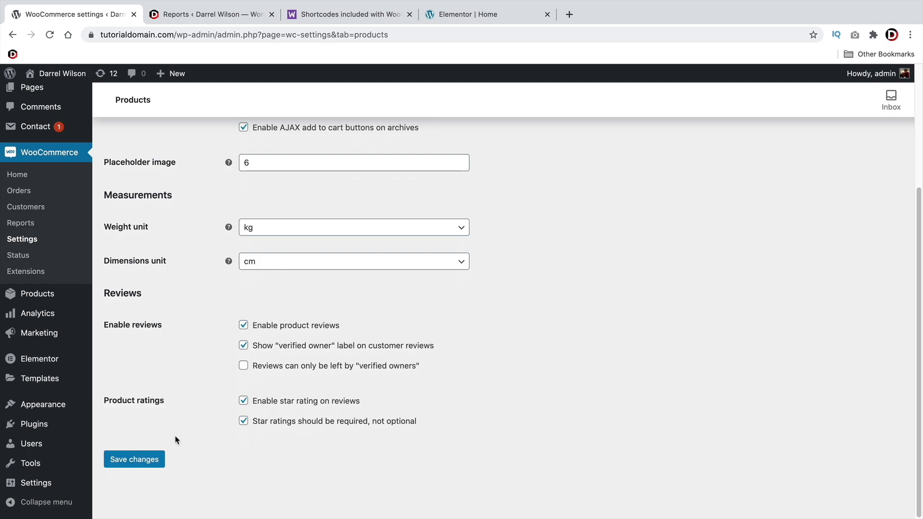
left_click(153, 456)
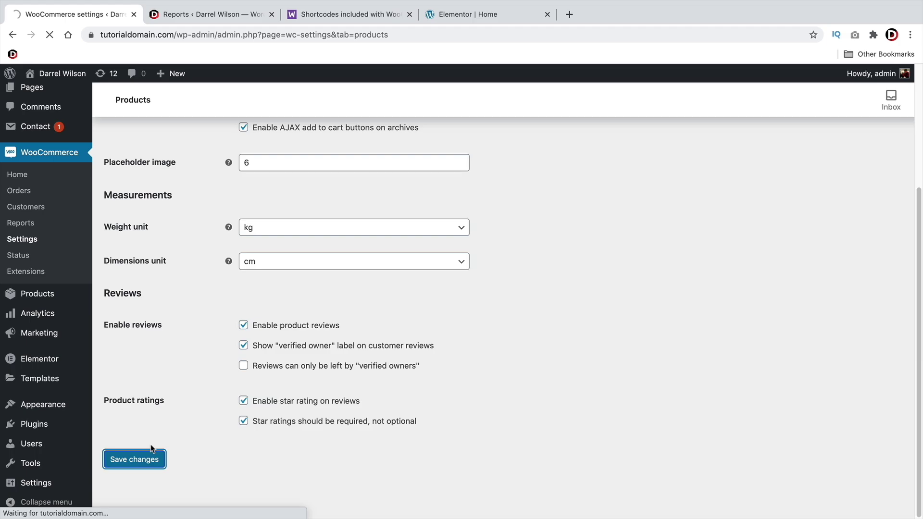
left_click(166, 172)
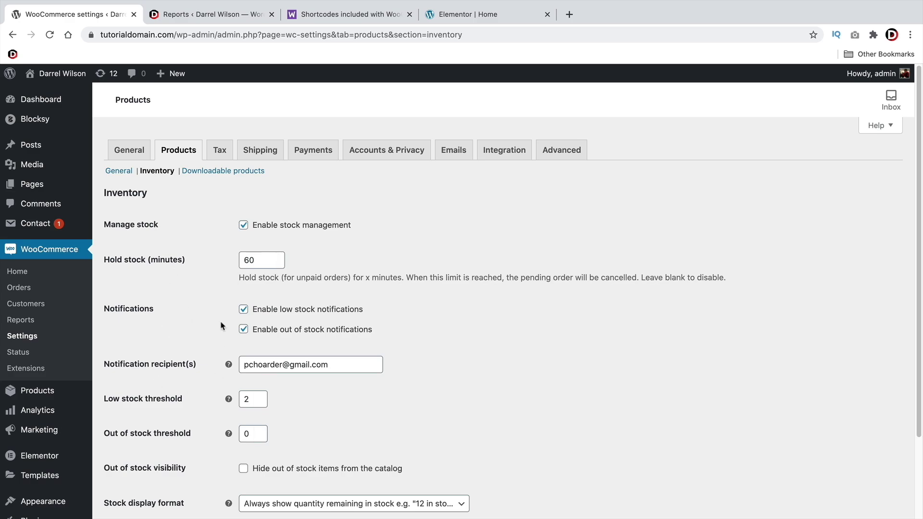
Disable stock management in the Inventory settings and save the change
scroll(211, 332, "down", 4)
scroll(221, 336, "up", 4)
left_click(244, 225)
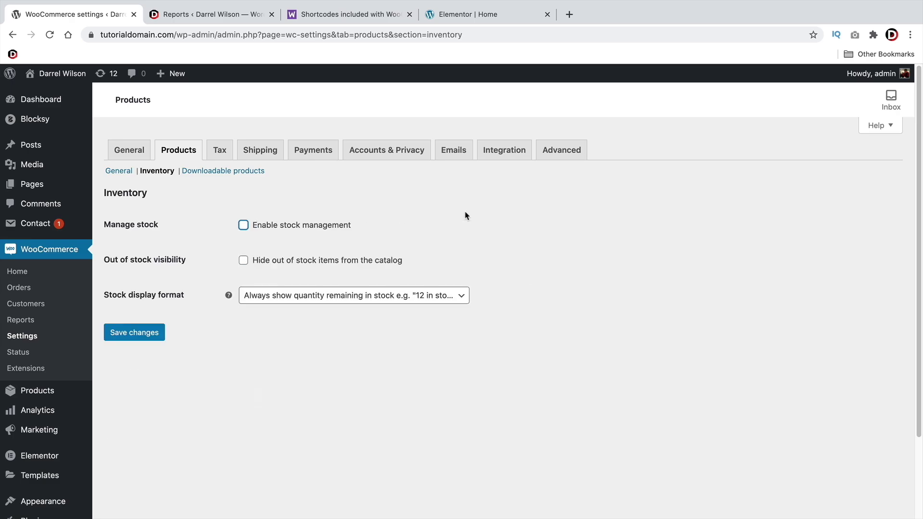
left_click(150, 335)
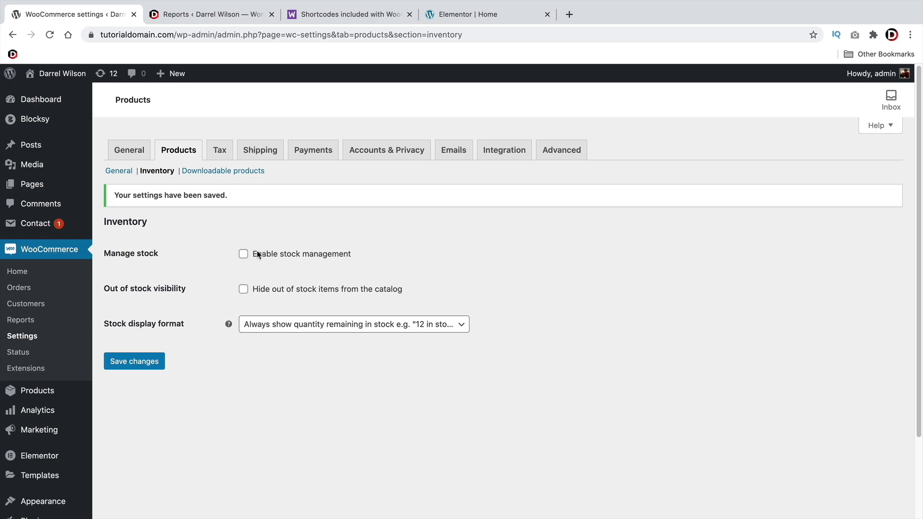
Save the Downloadable products settings with Force downloads as the download method, then view Tax options
left_click(223, 171)
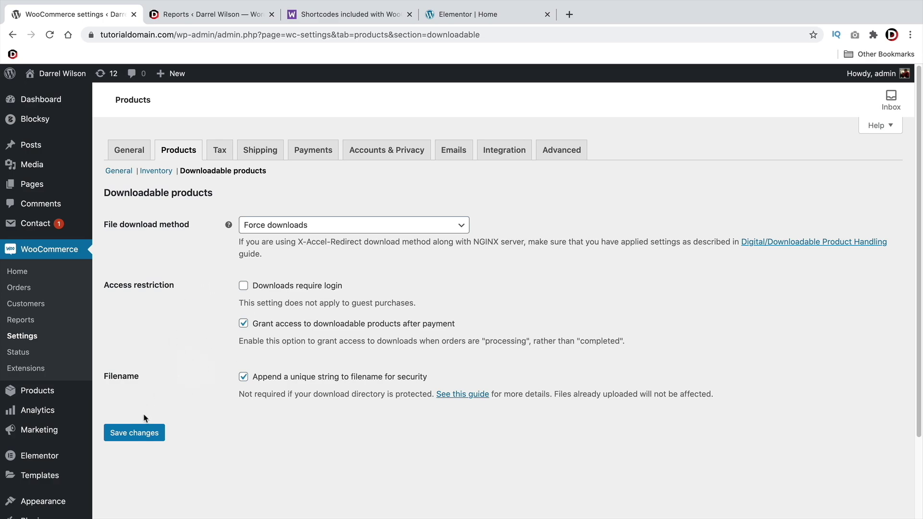
left_click(278, 226)
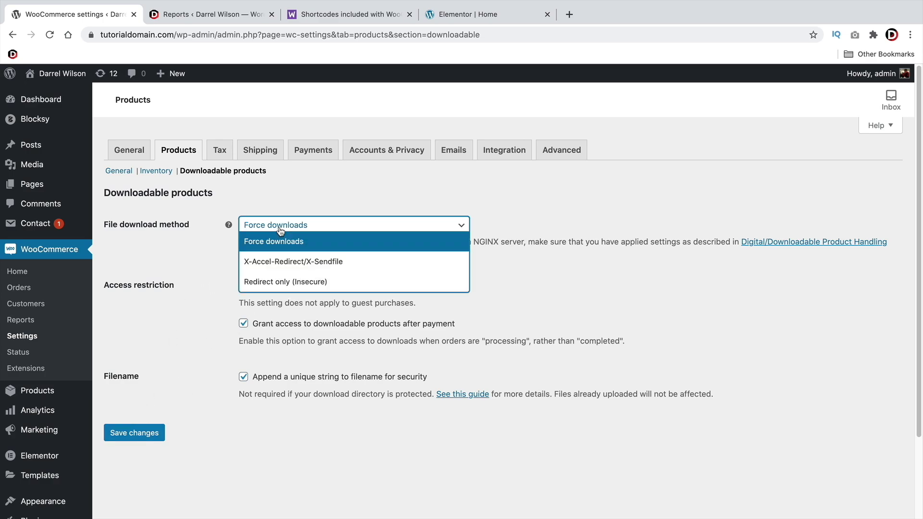
left_click(302, 241)
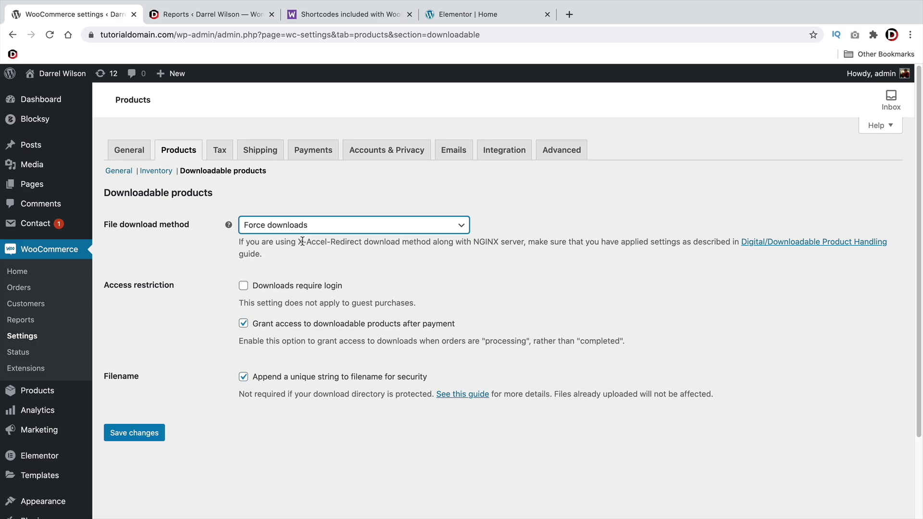
left_click(134, 434)
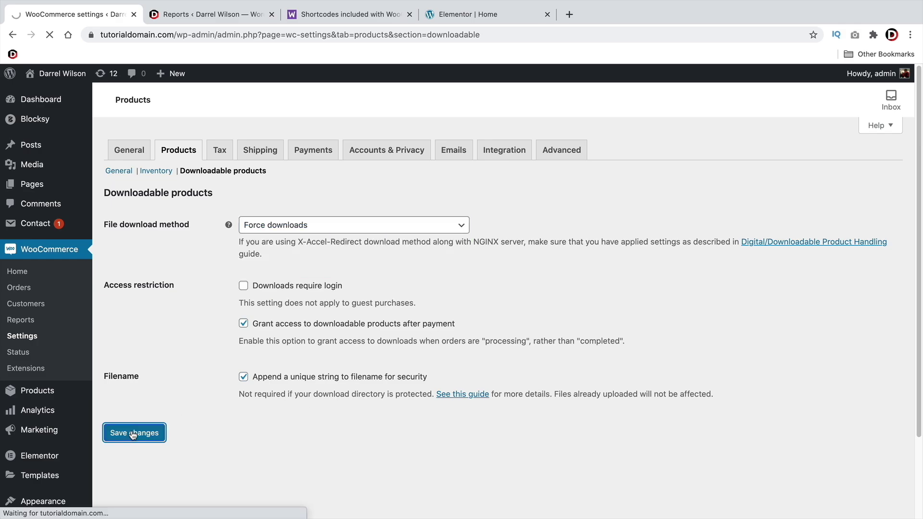
left_click(222, 152)
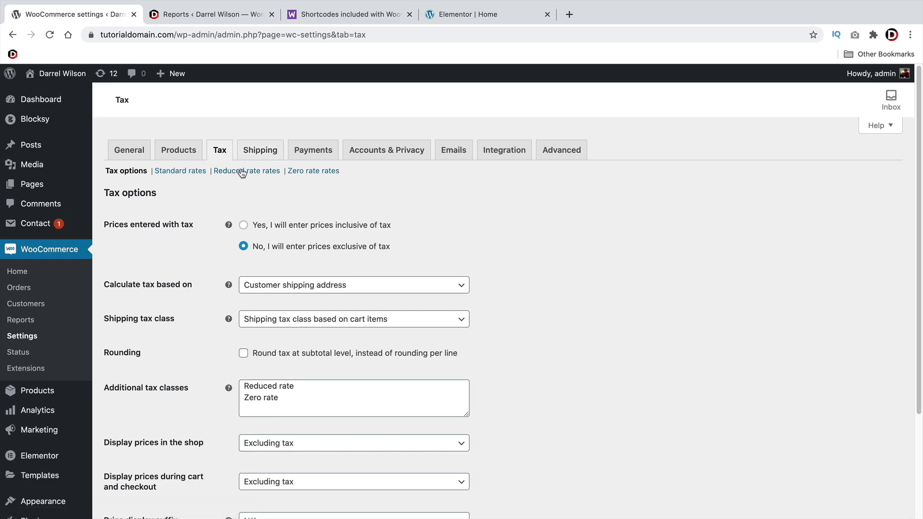
Check the shipping zones, then view the disabled payment methods: bank transfer, check, cash on delivery, PayPal
left_click(260, 152)
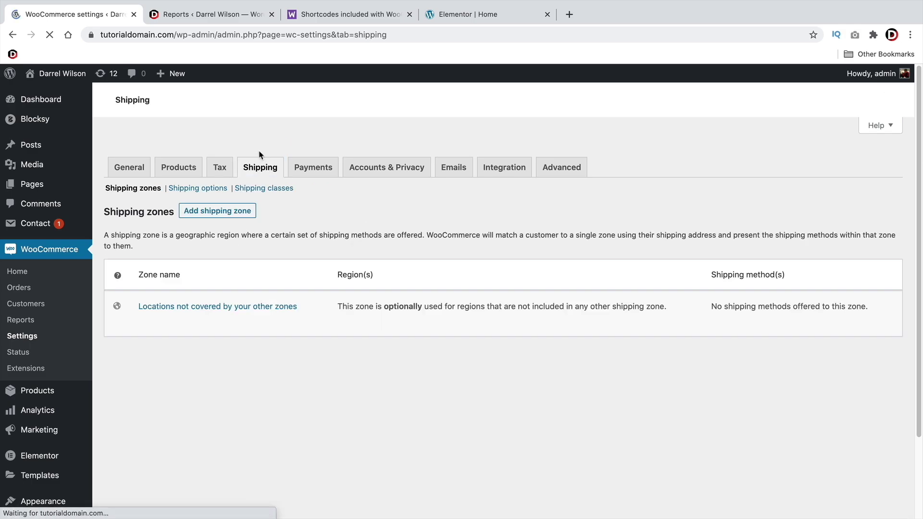
left_click(307, 159)
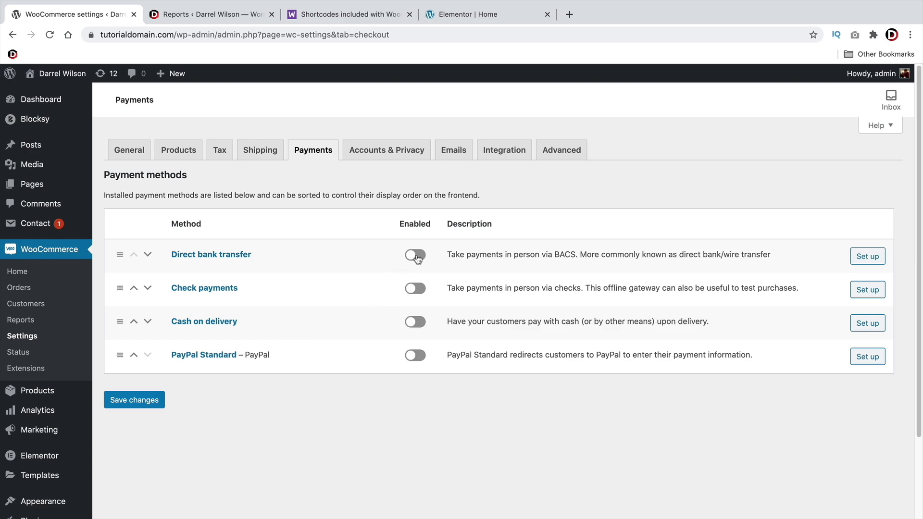
Review Accounts & Privacy: guest checkout, automatic credentials, privacy policy and personal data retention
left_click(411, 155)
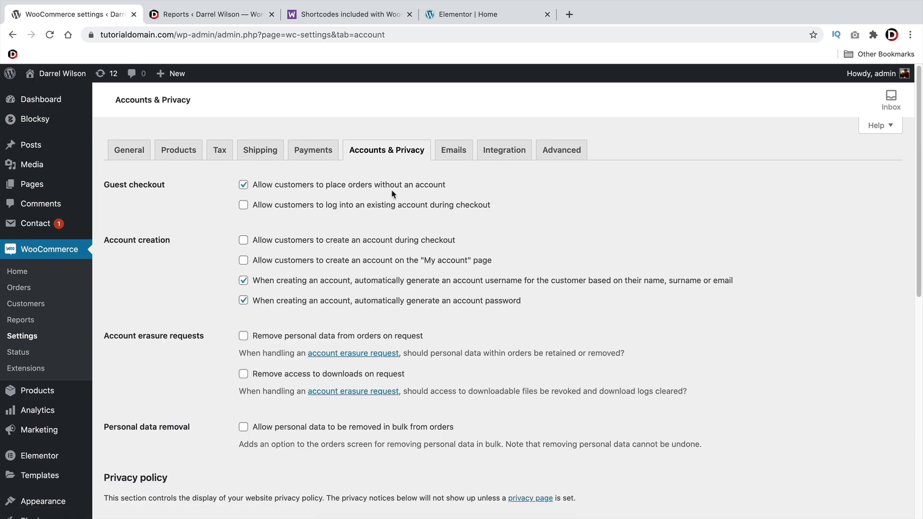
scroll(391, 194, "down", 6)
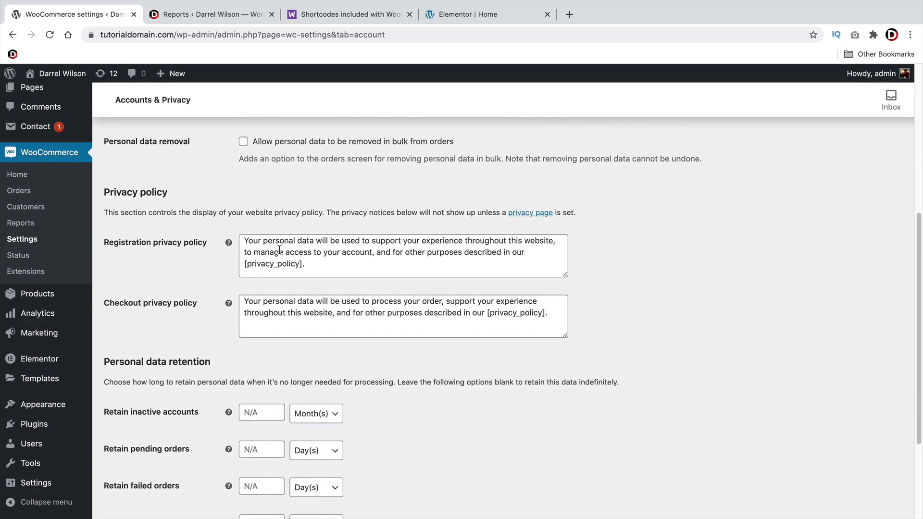
scroll(231, 268, "up", 3)
scroll(221, 255, "down", 6)
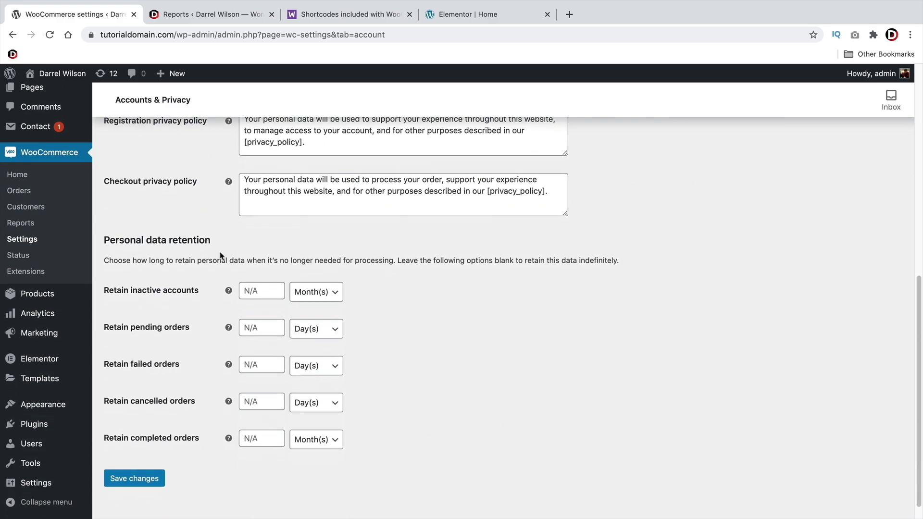
left_click_drag(142, 261, 547, 261)
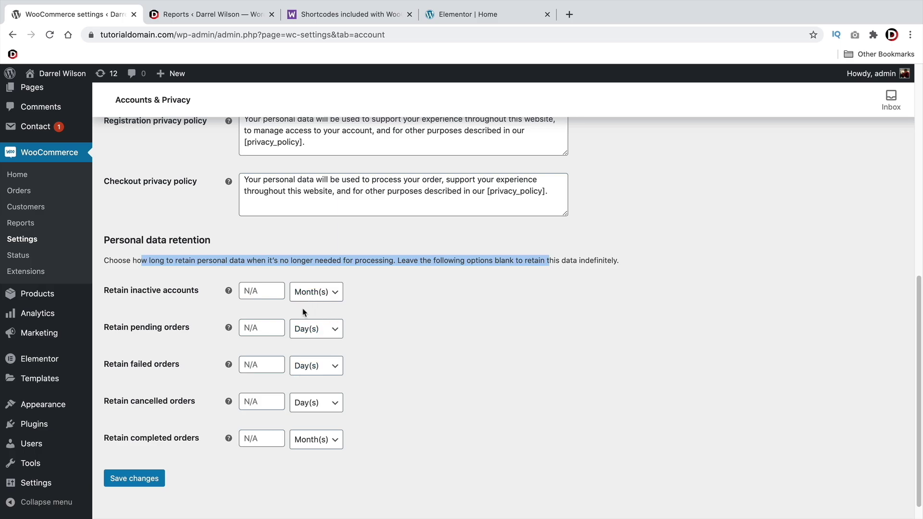
scroll(274, 365, "up", 2)
scroll(272, 367, "up", 5)
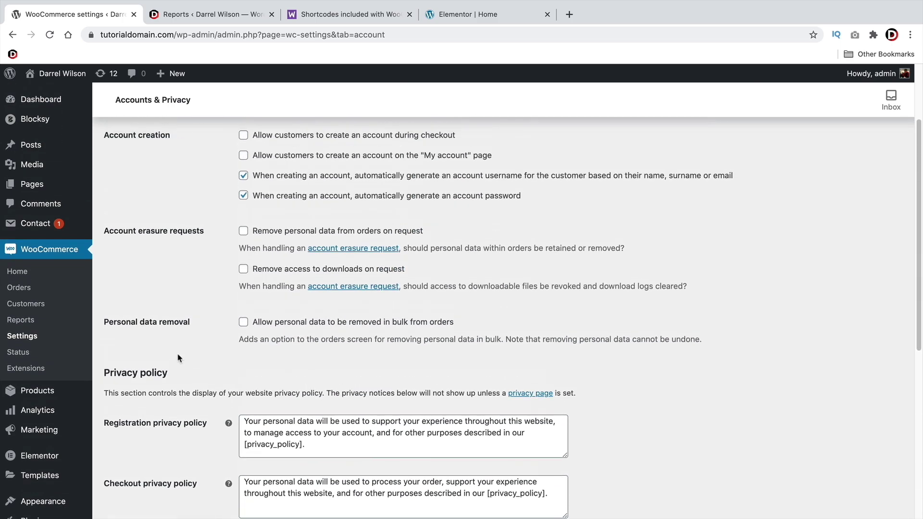
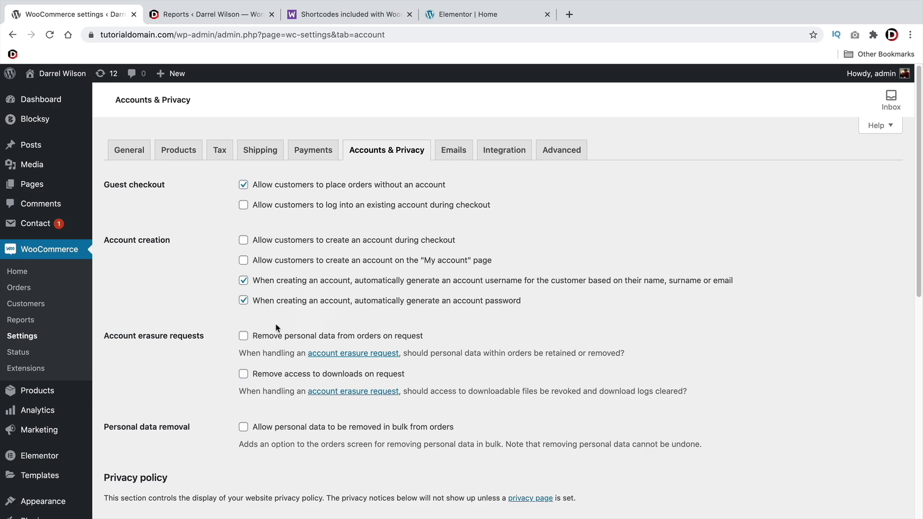
Save the Accounts & Privacy settings unchanged, with personal data retention fields left blank
scroll(276, 328, "down", 3)
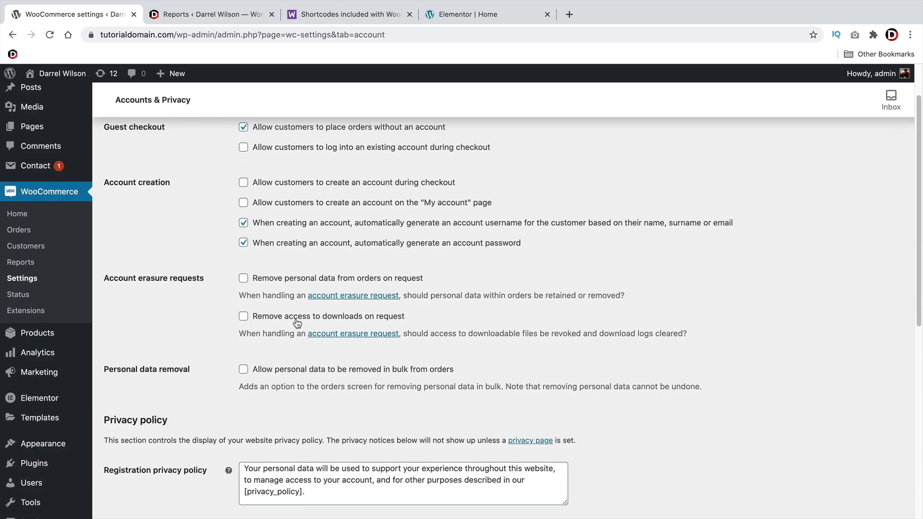
scroll(370, 310, "down", 1)
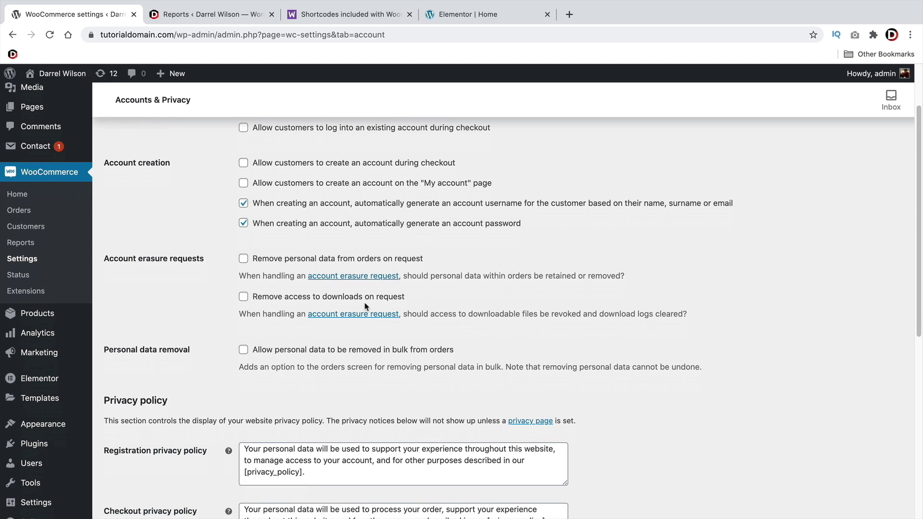
scroll(364, 304, "down", 2)
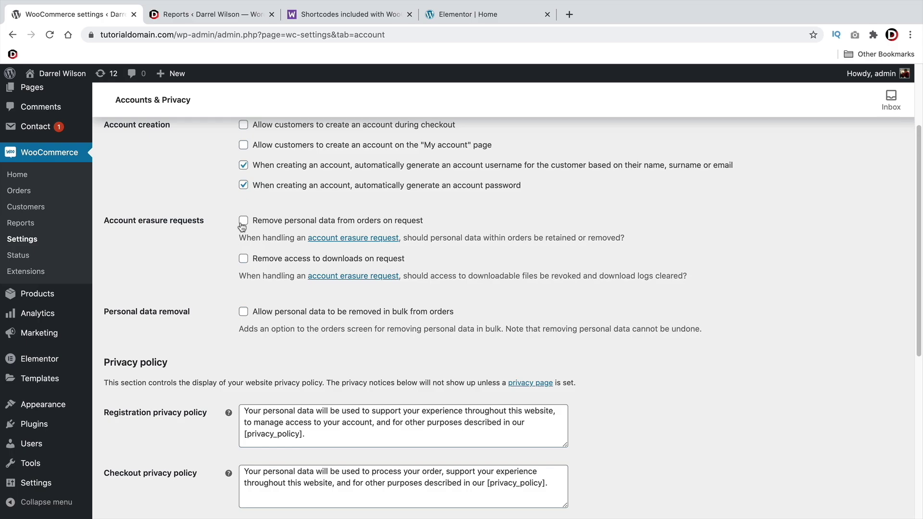
scroll(200, 241, "down", 4)
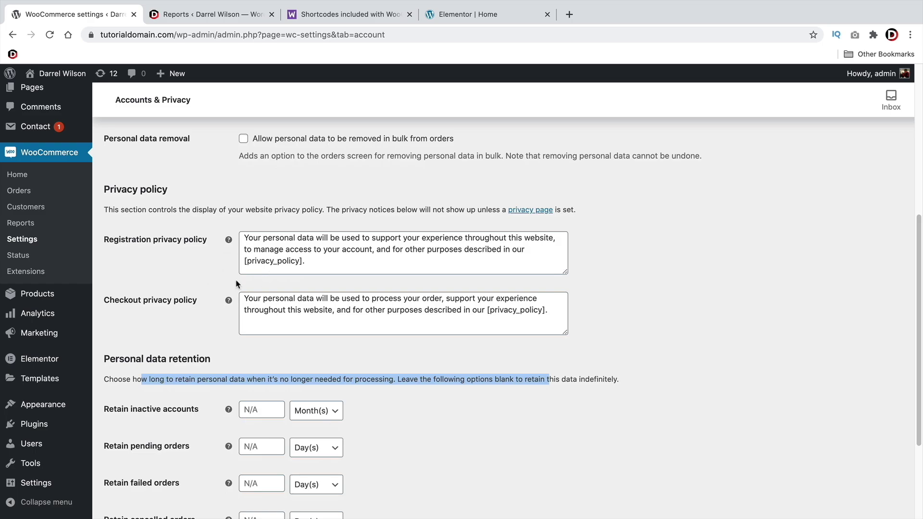
scroll(205, 267, "down", 2)
scroll(205, 266, "down", 1)
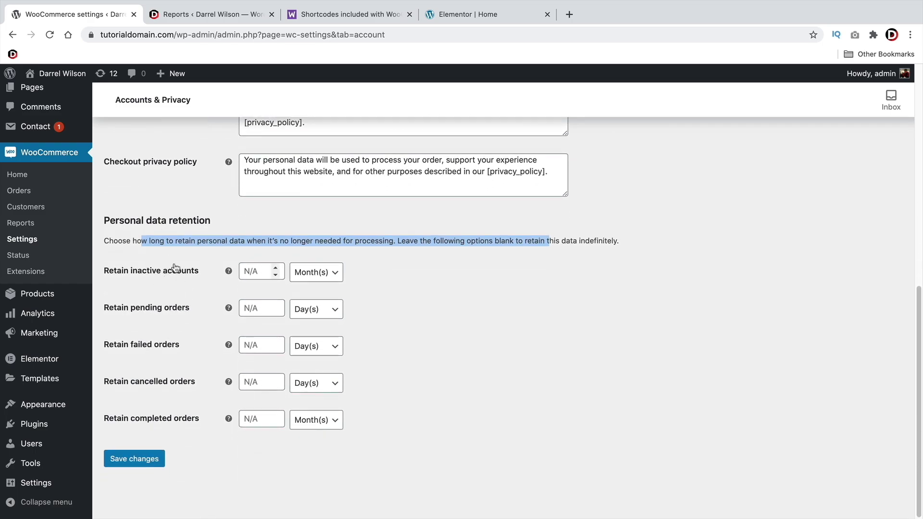
left_click(342, 238)
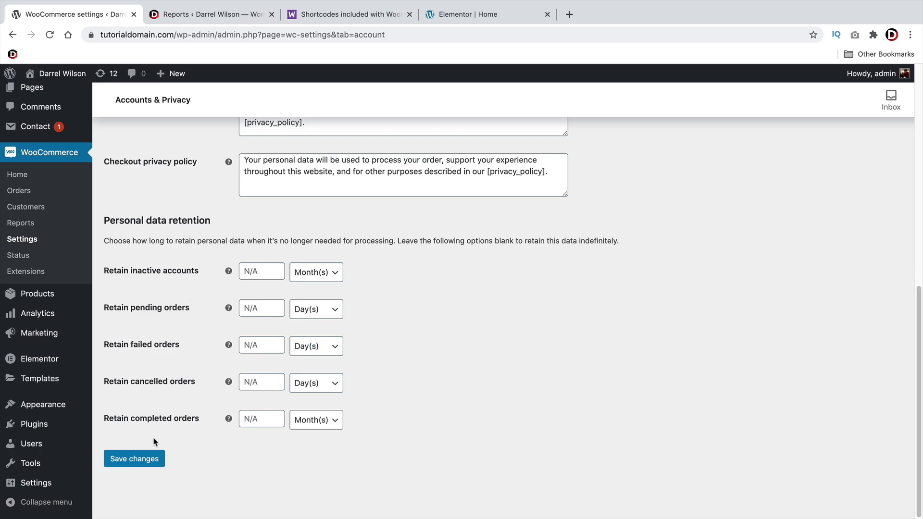
left_click(150, 459)
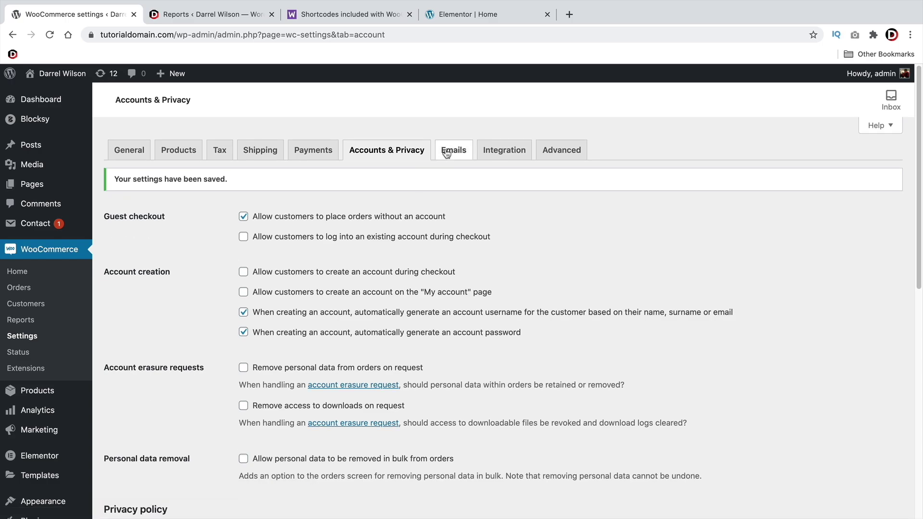
Look over the Emails and Integration settings tabs
left_click(455, 150)
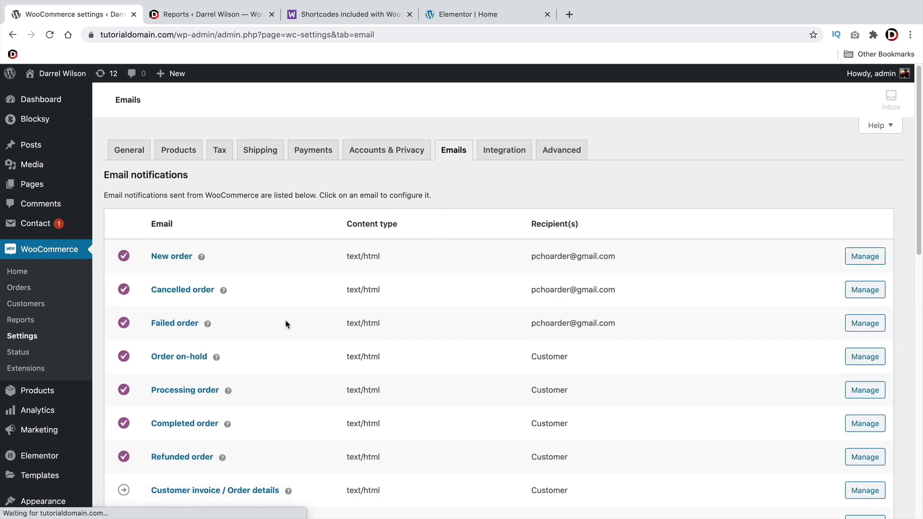
scroll(326, 336, "down", 4)
scroll(326, 331, "down", 3)
scroll(326, 331, "up", 5)
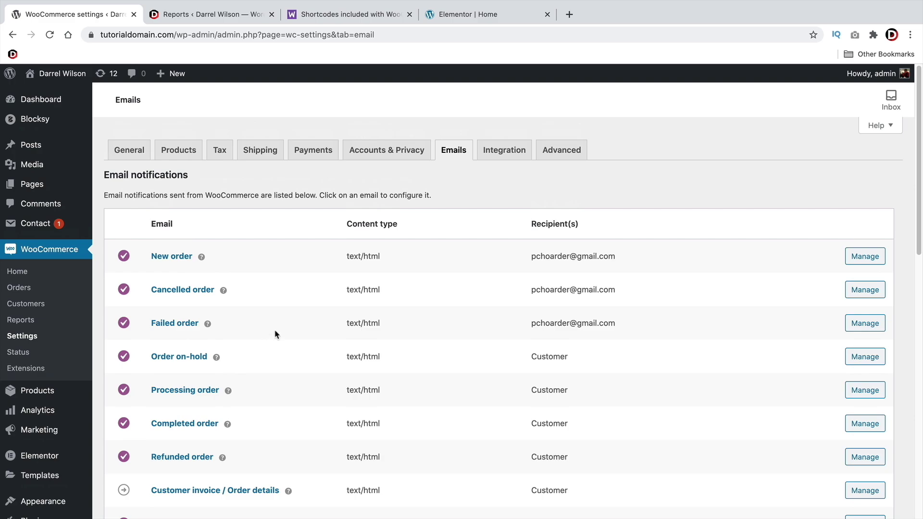
left_click(502, 152)
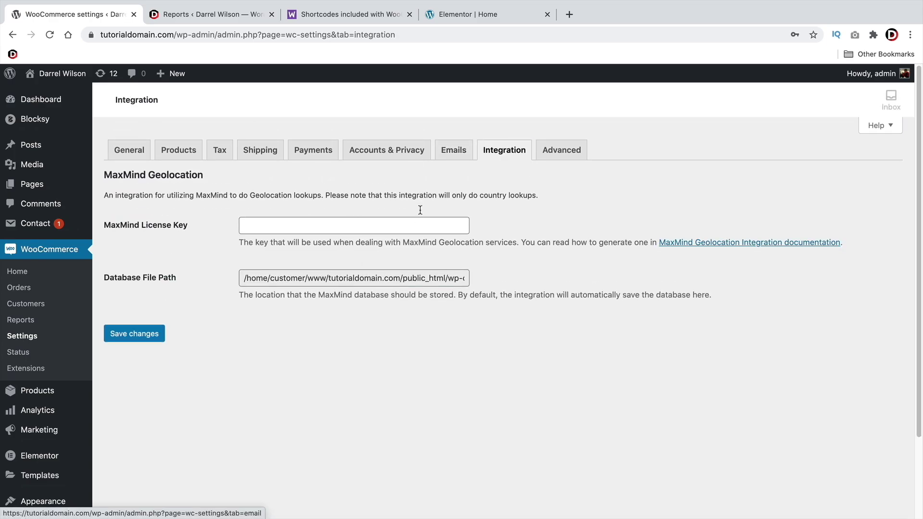
Check the Advanced tab's page assignments, leaving the My account page unchanged
left_click(562, 152)
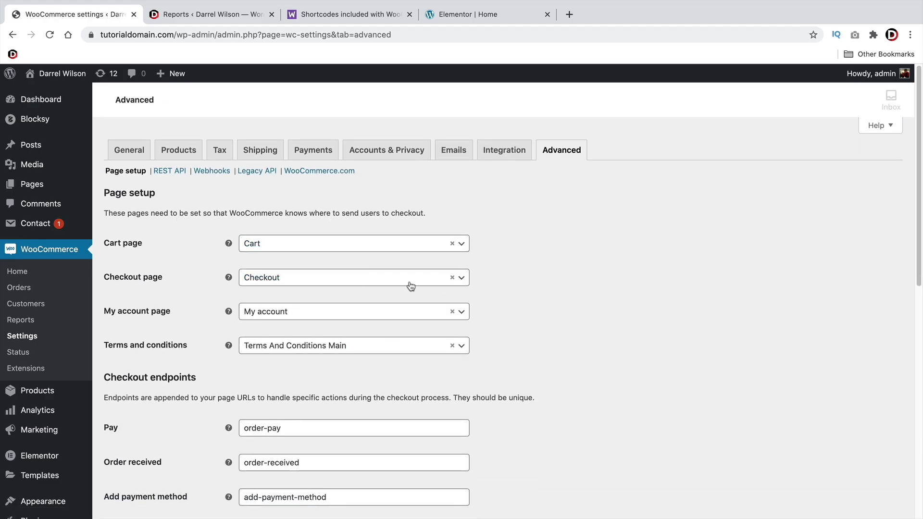
scroll(372, 397, "down", 4)
scroll(373, 396, "up", 4)
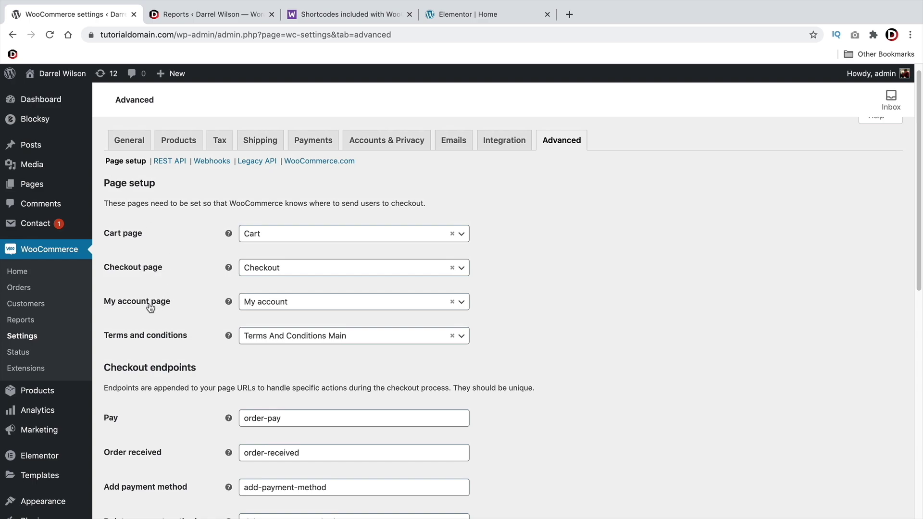
left_click(281, 303)
scroll(302, 378, "down", 5)
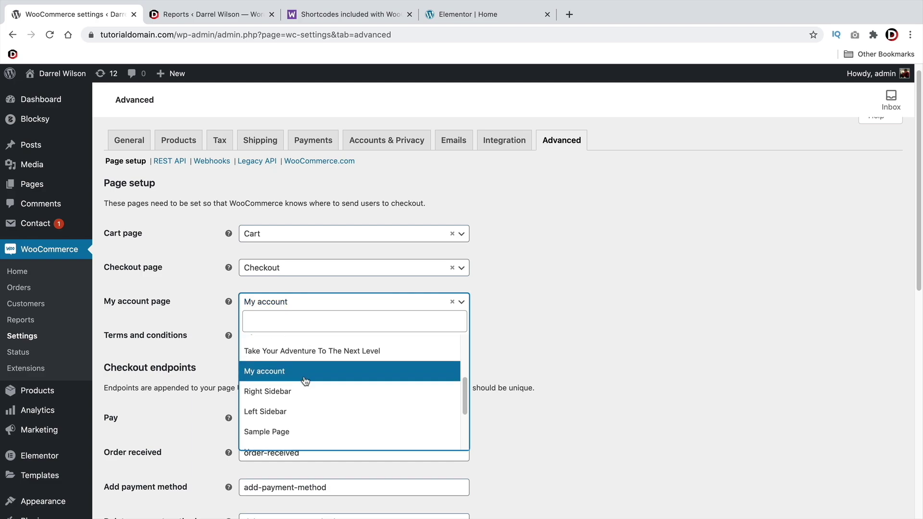
left_click(668, 336)
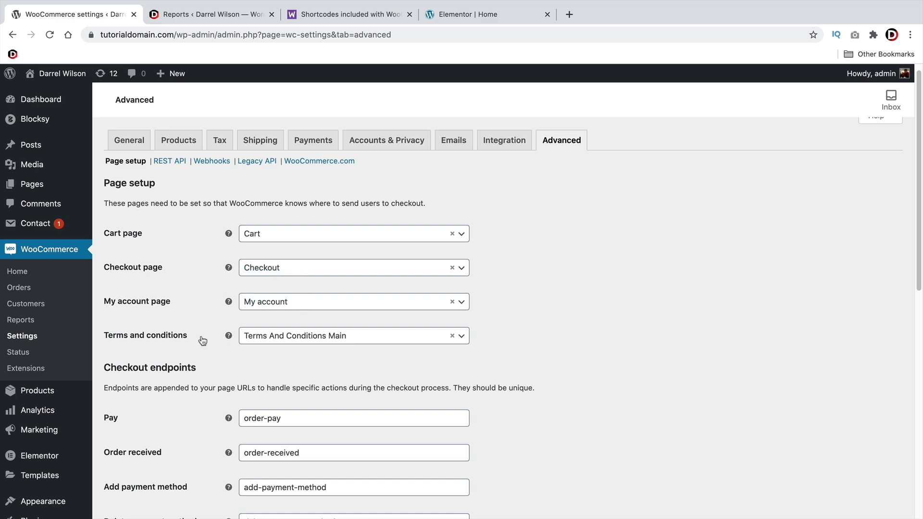
scroll(178, 295, "down", 3)
scroll(178, 295, "down", 5)
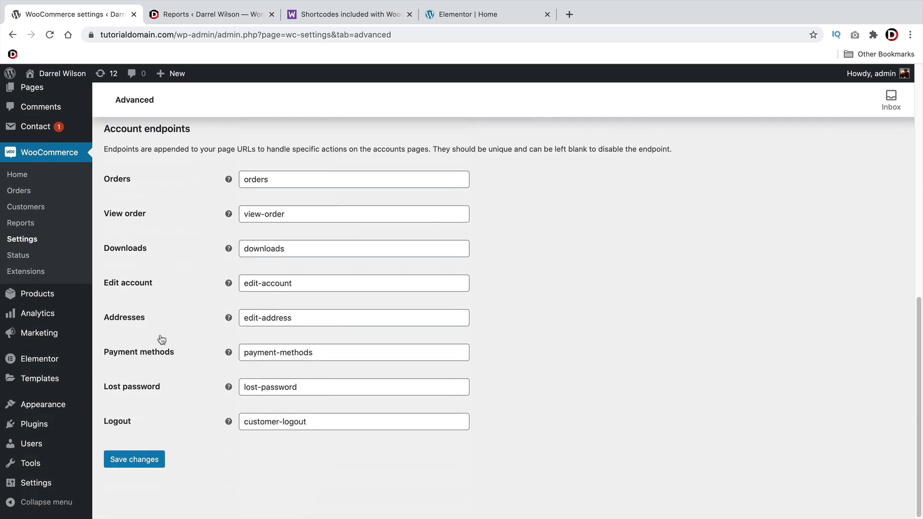
Save the Advanced settings, then go to Plugins > Add New
left_click(134, 459)
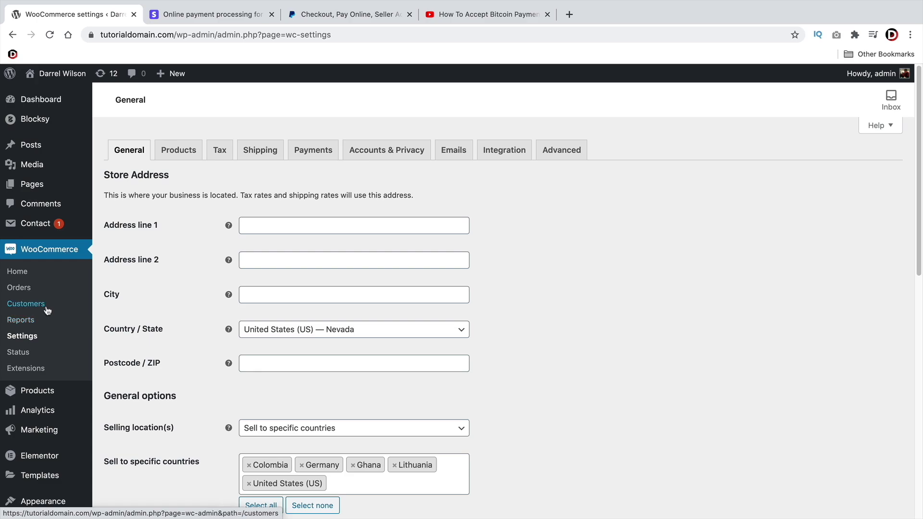
scroll(46, 310, "down", 3)
mouse_move(45, 427)
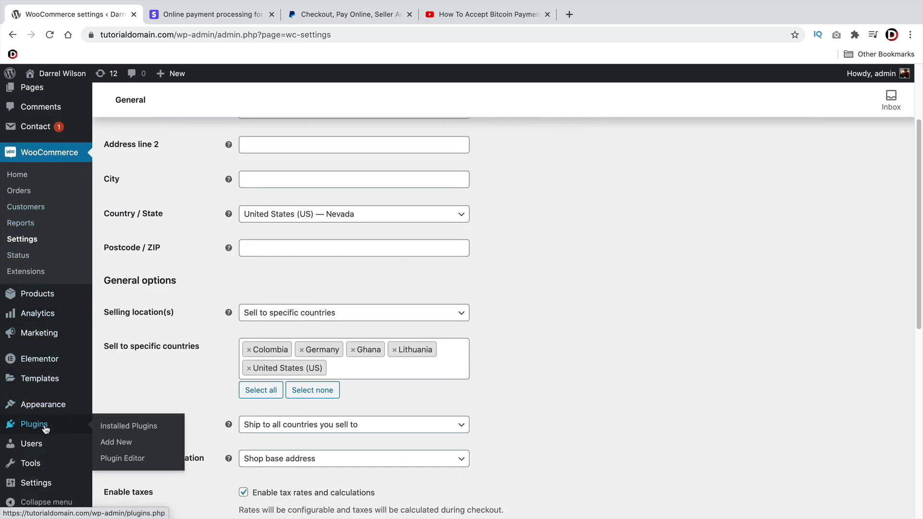
left_click(124, 443)
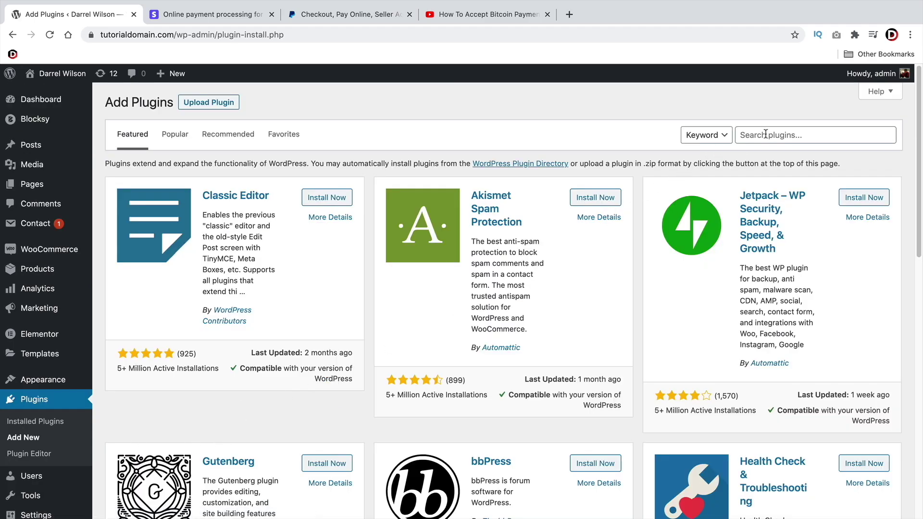
Search 'stripe', then install and activate WooCommerce Stripe Payment Gateway
left_click(766, 134)
type("strip")
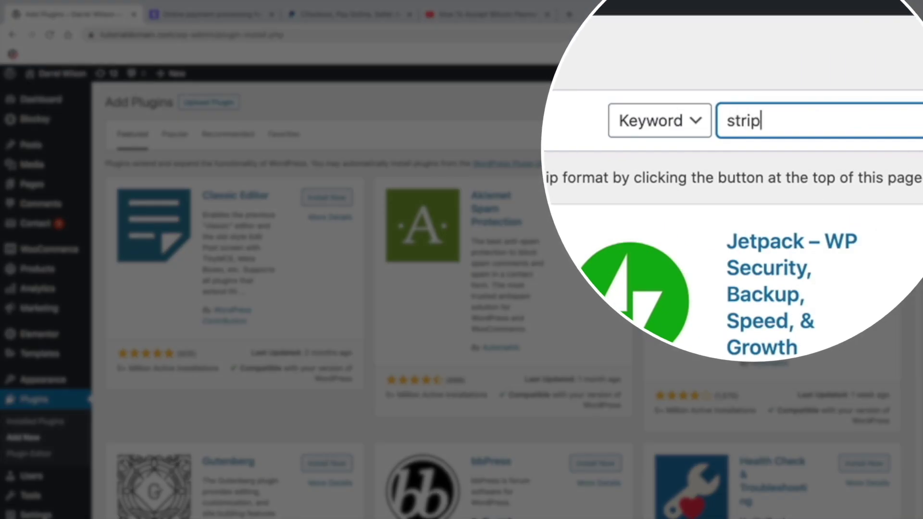
type("e")
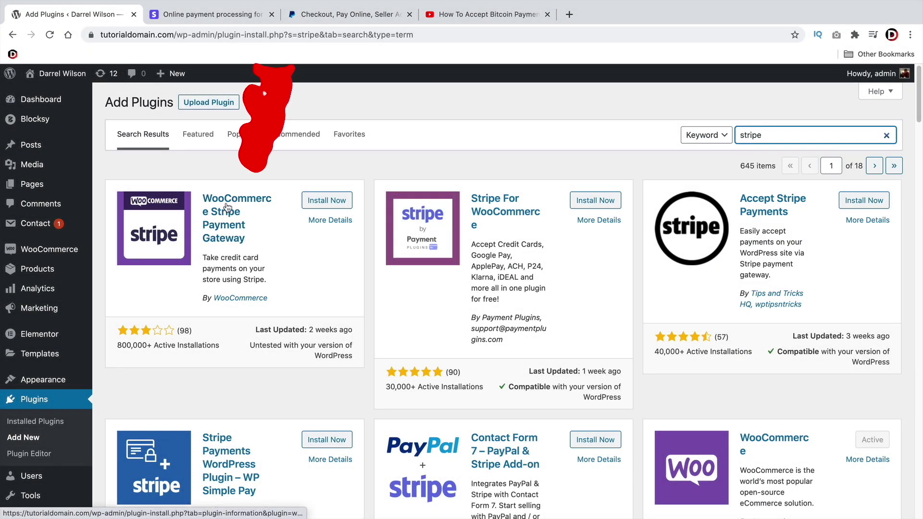
left_click(340, 205)
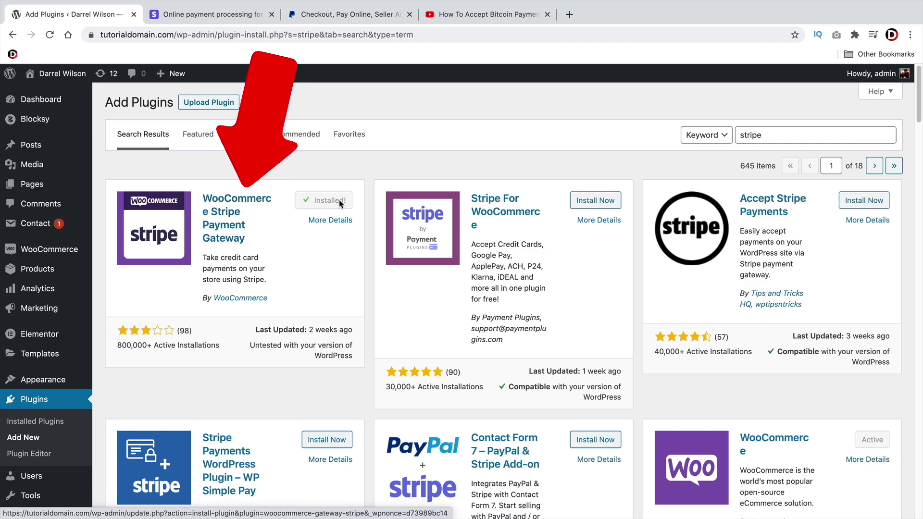
left_click(338, 203)
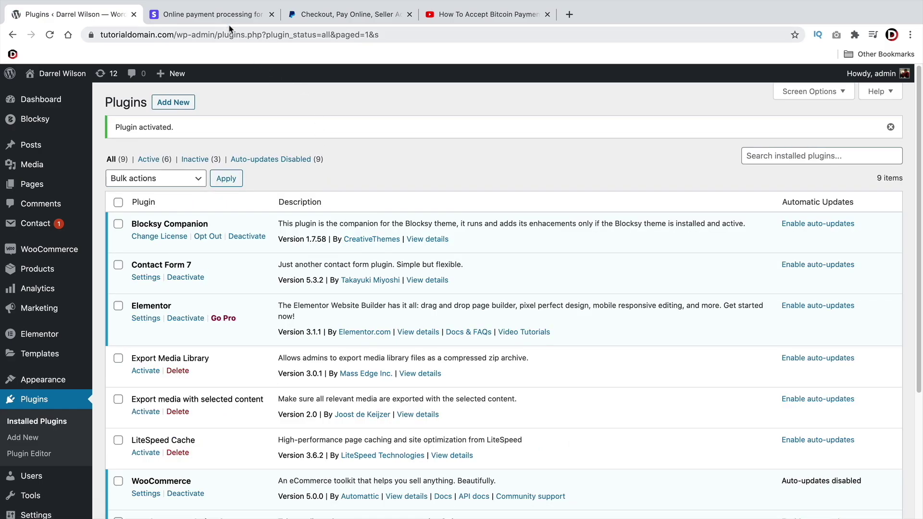
Switch to the stripe.com browser tab
left_click(226, 15)
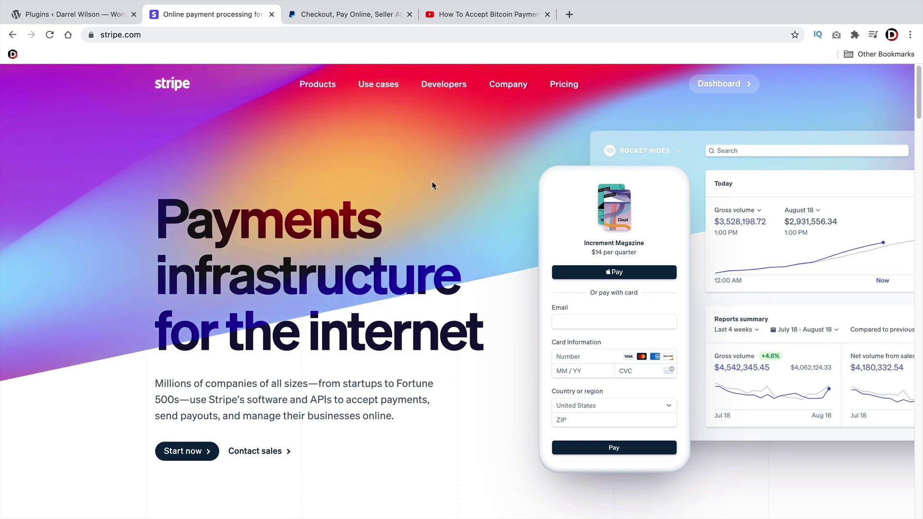
Copy the test publishable key from Stripe Dashboard's Developers > API keys, then return to WooCommerce
left_click(736, 87)
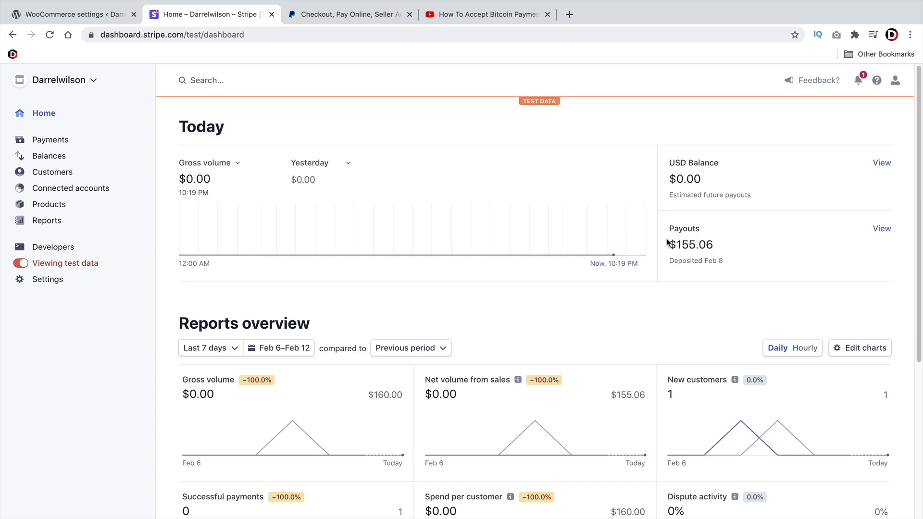
double_click(703, 243)
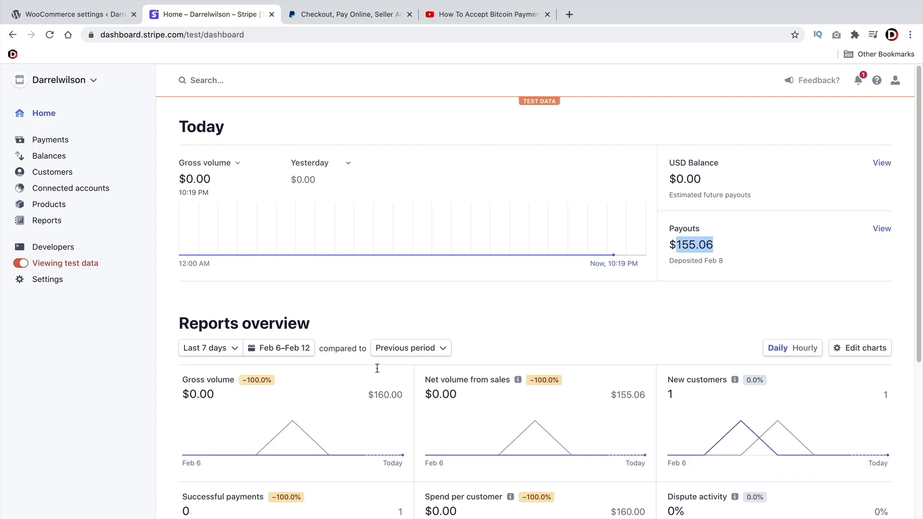
left_click(51, 248)
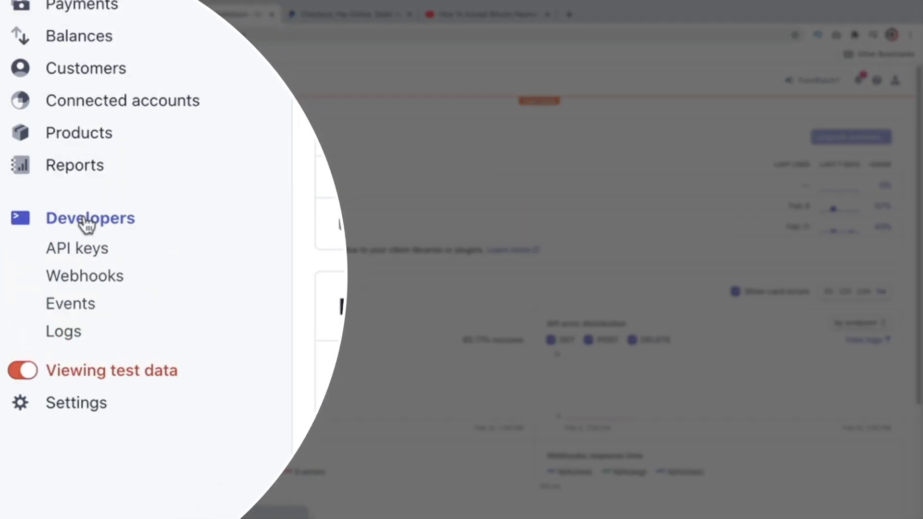
left_click(84, 259)
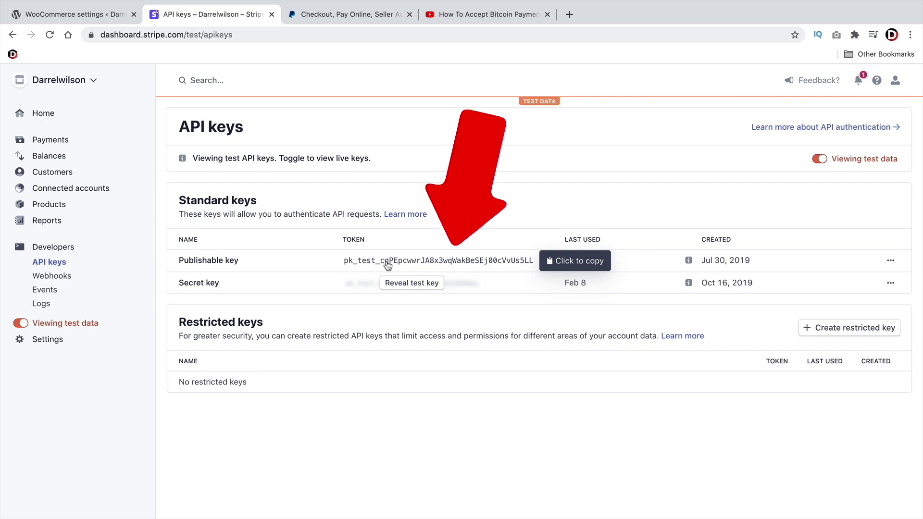
left_click(367, 265)
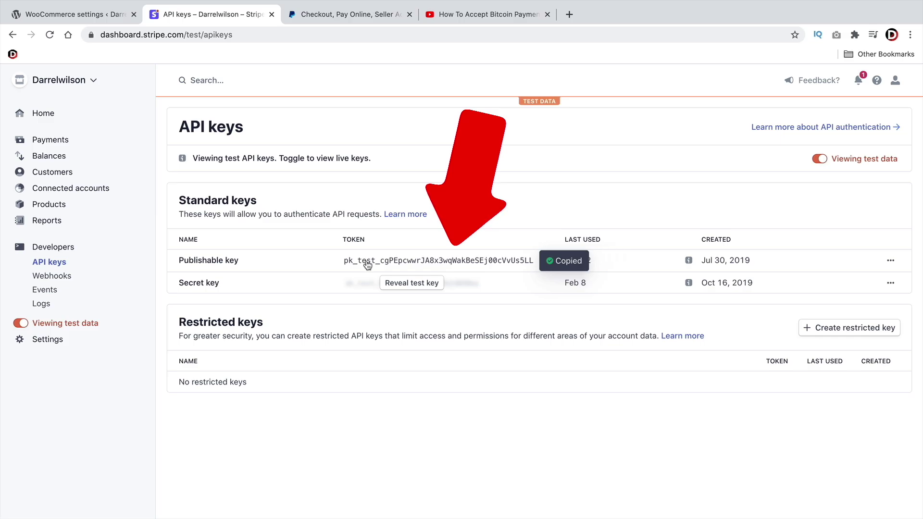
left_click(92, 20)
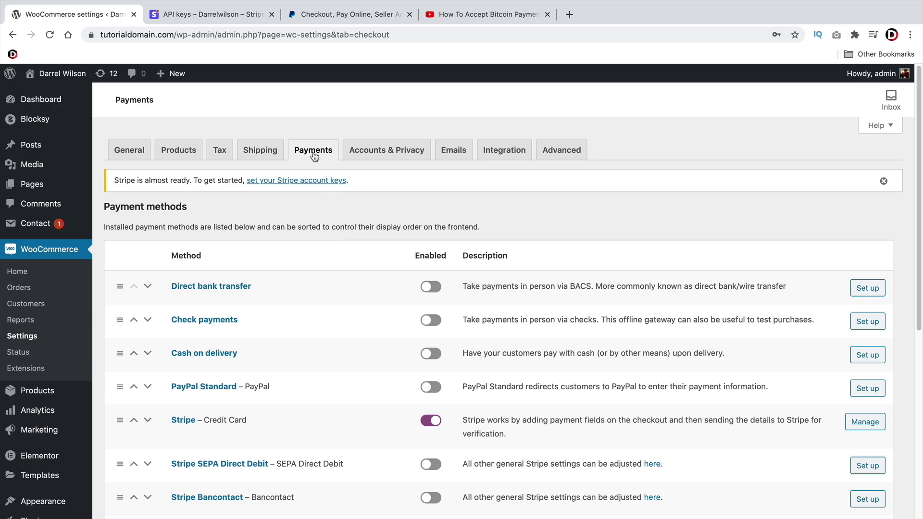
Open the Stripe – Credit Card payment method's settings
scroll(317, 163, "down", 3)
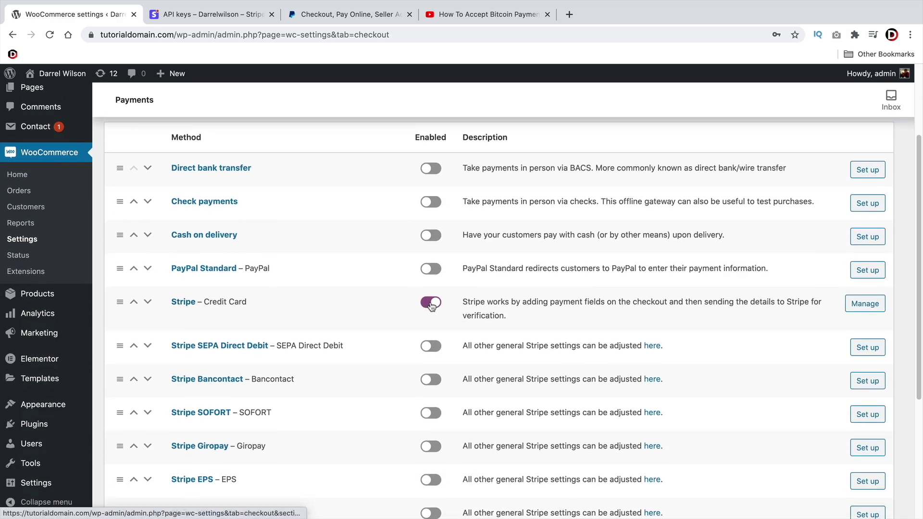
scroll(331, 263, "down", 4)
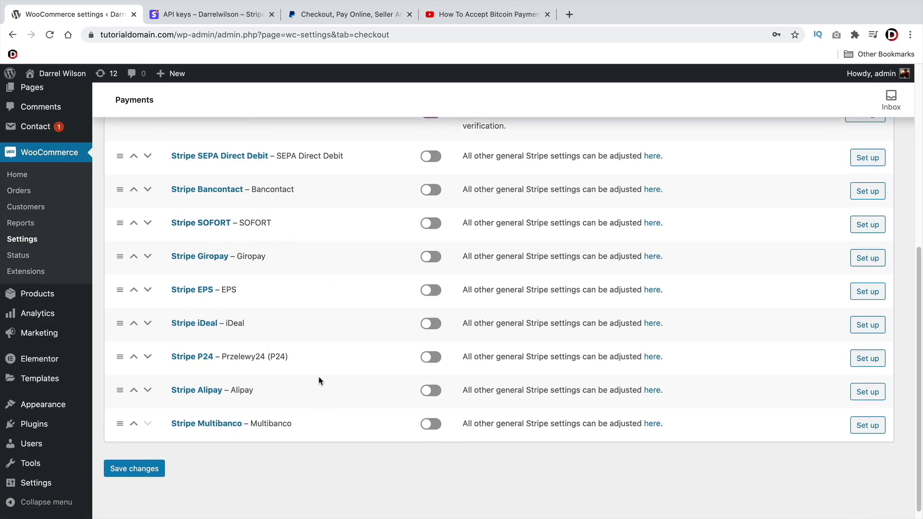
scroll(327, 363, "up", 4)
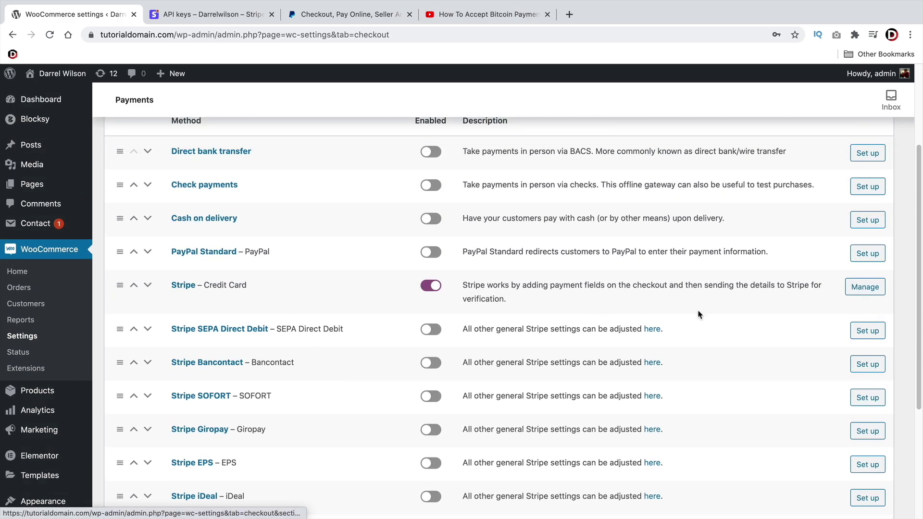
left_click(866, 288)
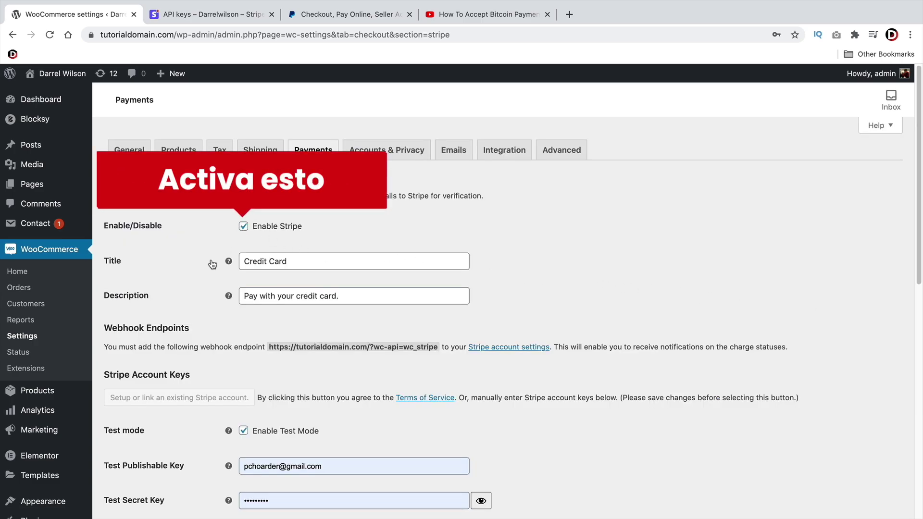
Delete the extra trailing words so the title reads 'Credit Card'
triple_click(283, 262)
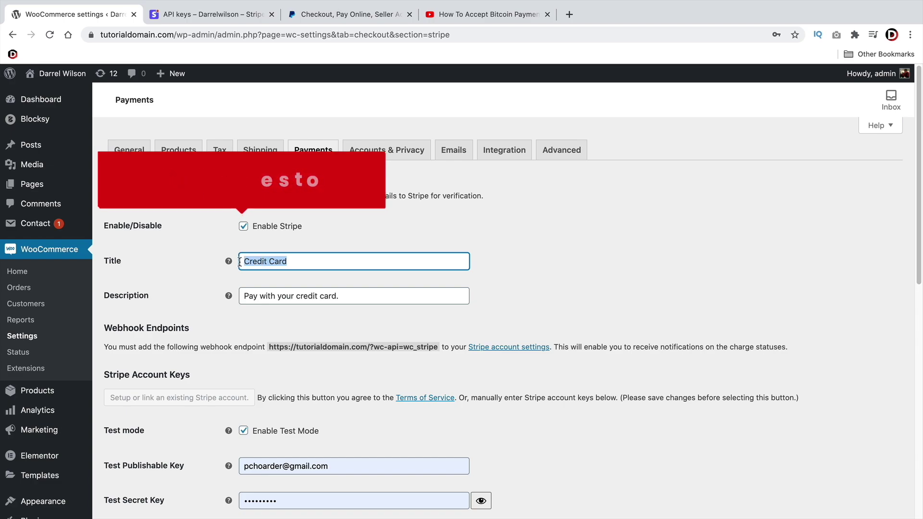
left_click_drag(340, 295, 248, 292)
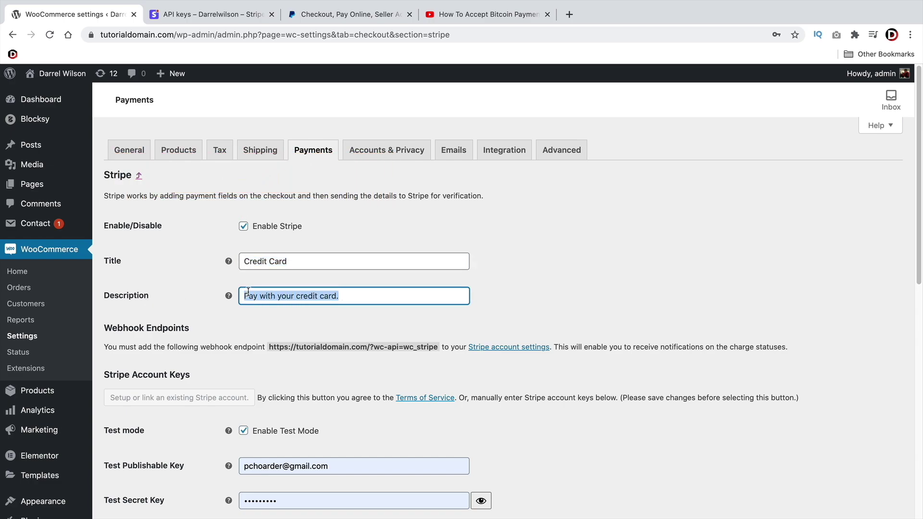
left_click(355, 296)
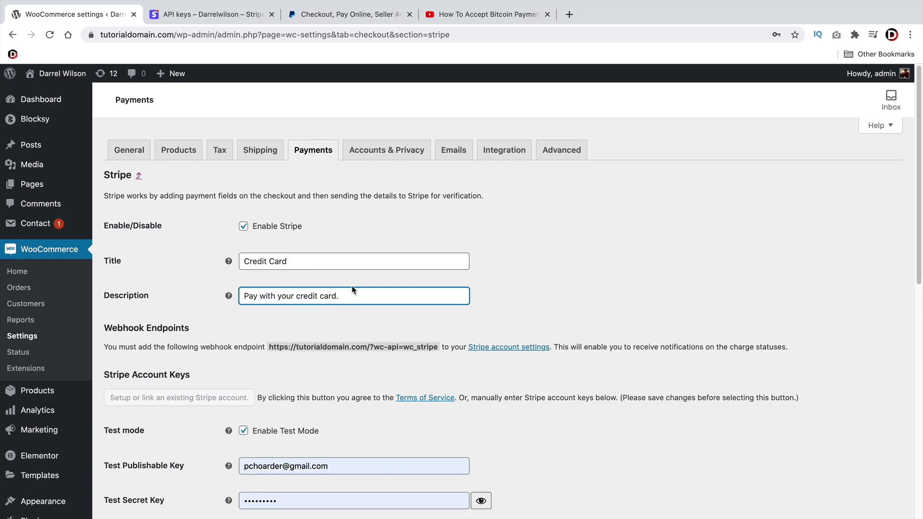
left_click(318, 261)
triple_click(245, 264)
left_click(303, 263)
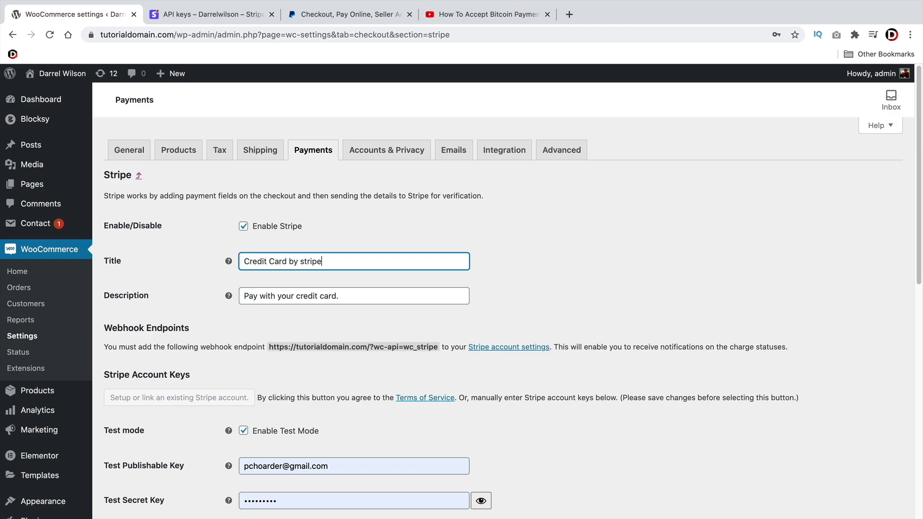
left_click_drag(321, 261, 295, 261)
key("BackSpace")
Paste the copied pk_test key into Test Publishable Key
scroll(425, 259, "down", 6)
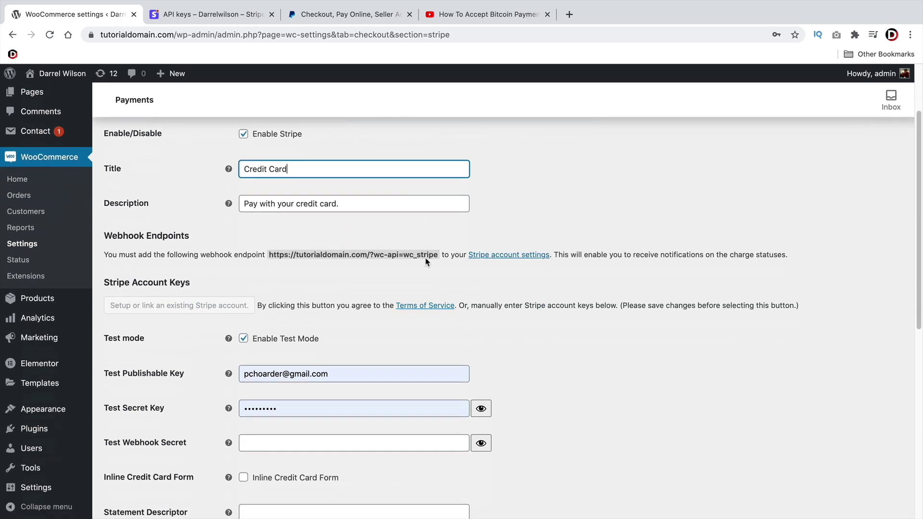
scroll(216, 230, "up", 2)
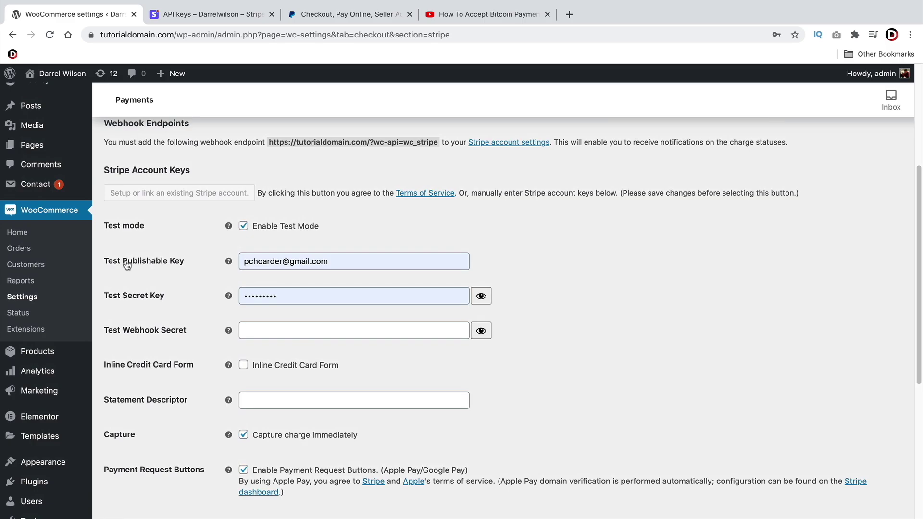
triple_click(285, 262)
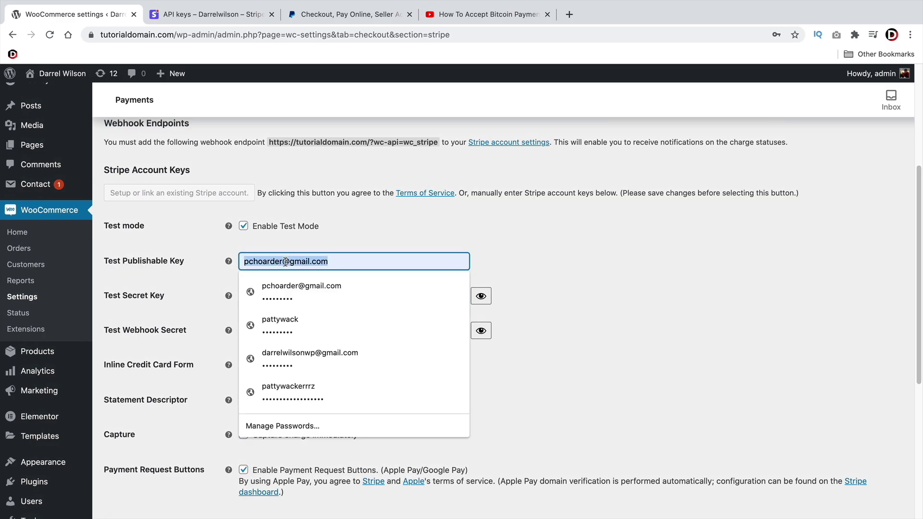
right_click(286, 264)
left_click(313, 355)
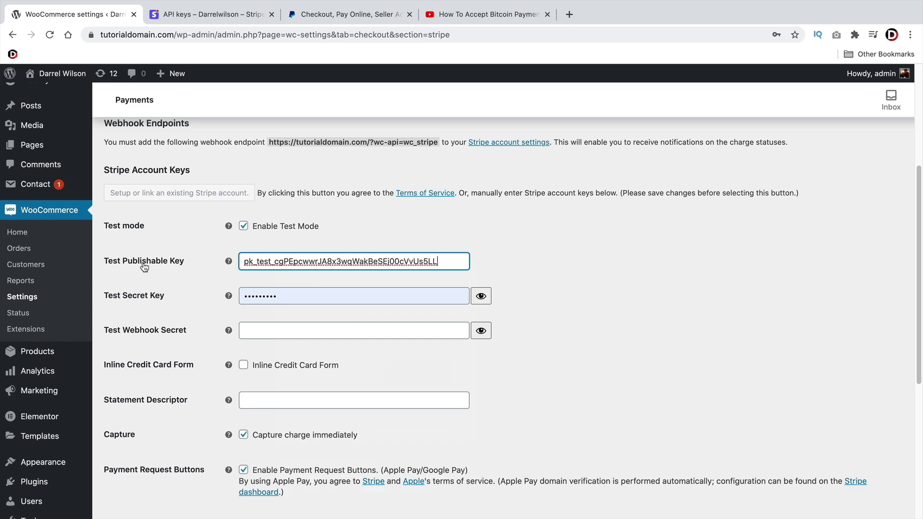
Copy the Stripe secret test key and paste it into Test Secret Key
left_click(234, 22)
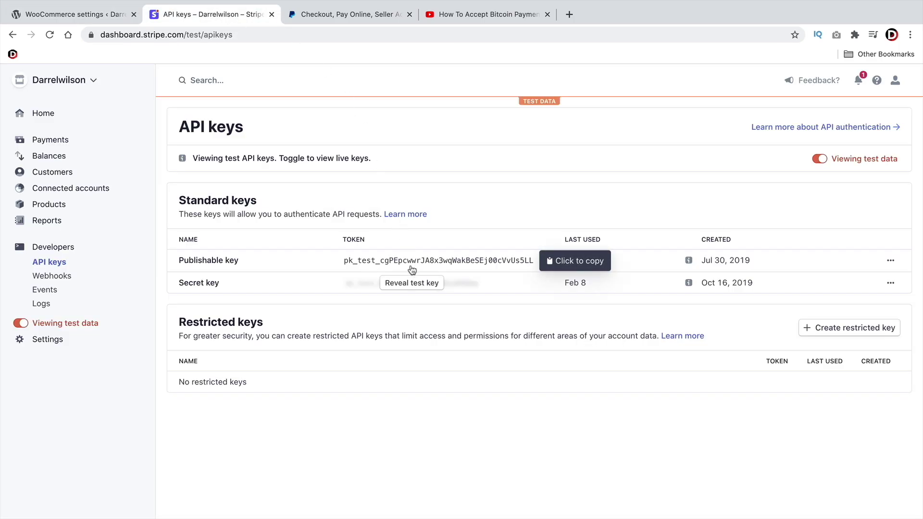
left_click(411, 284)
left_click(411, 286)
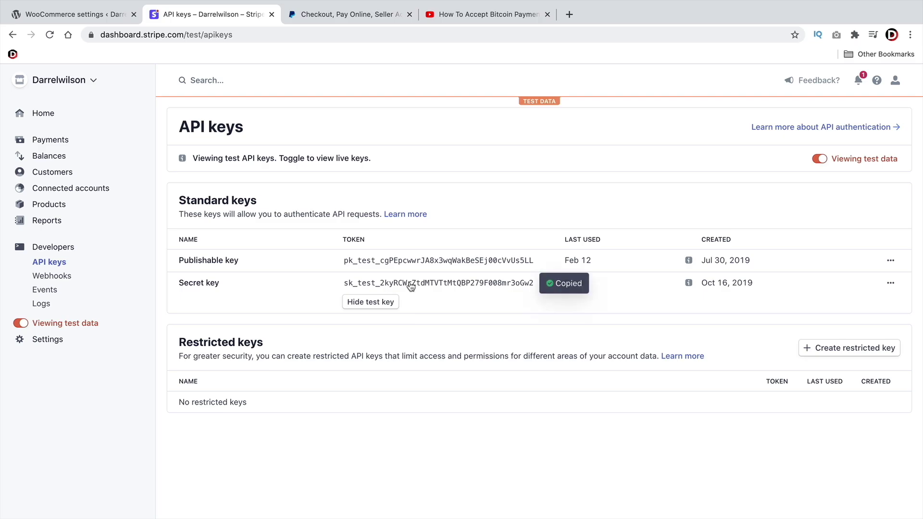
left_click(105, 19)
left_click(286, 296)
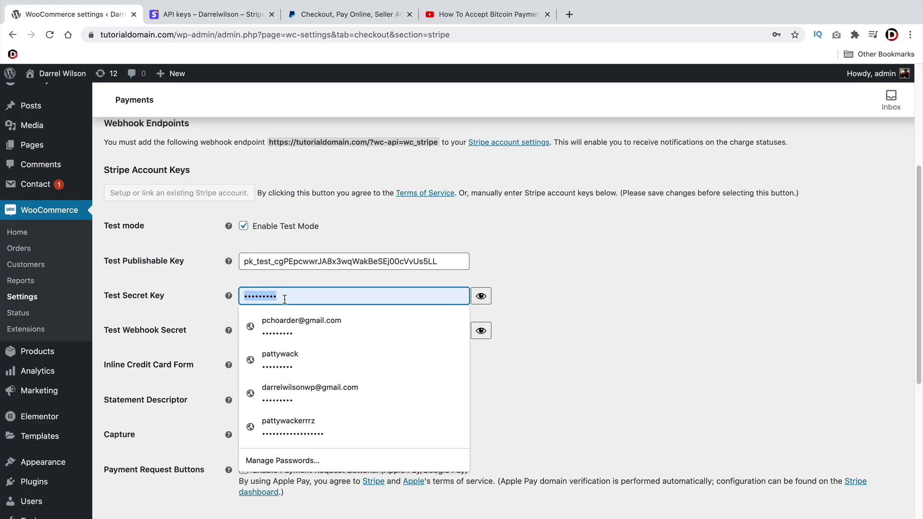
right_click(285, 297)
left_click(345, 402)
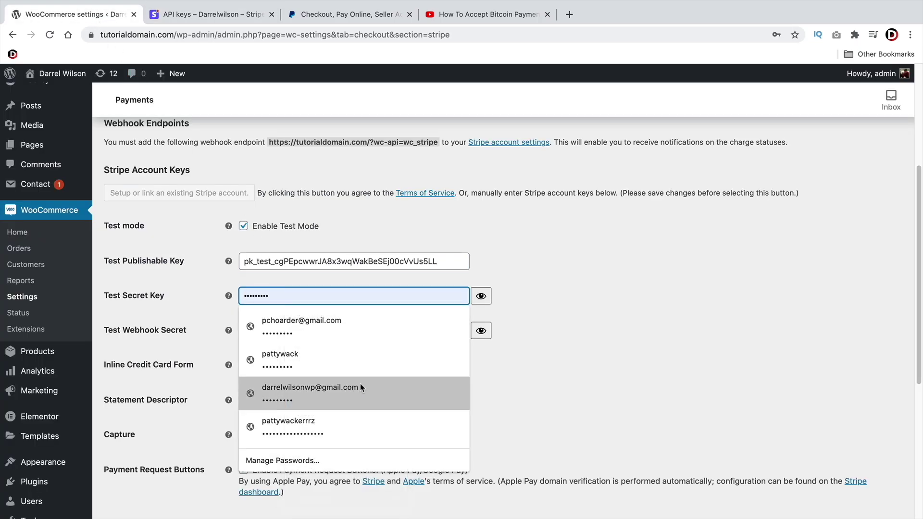
left_click(631, 340)
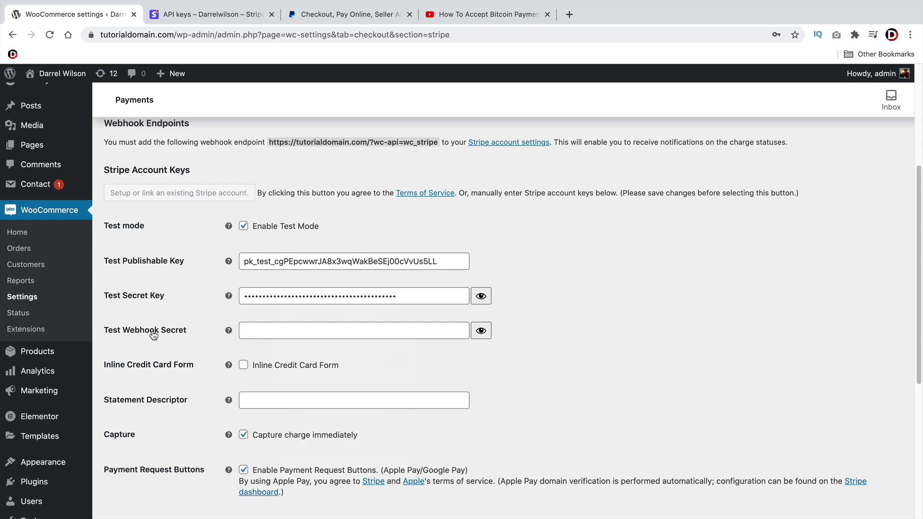
left_click(179, 18)
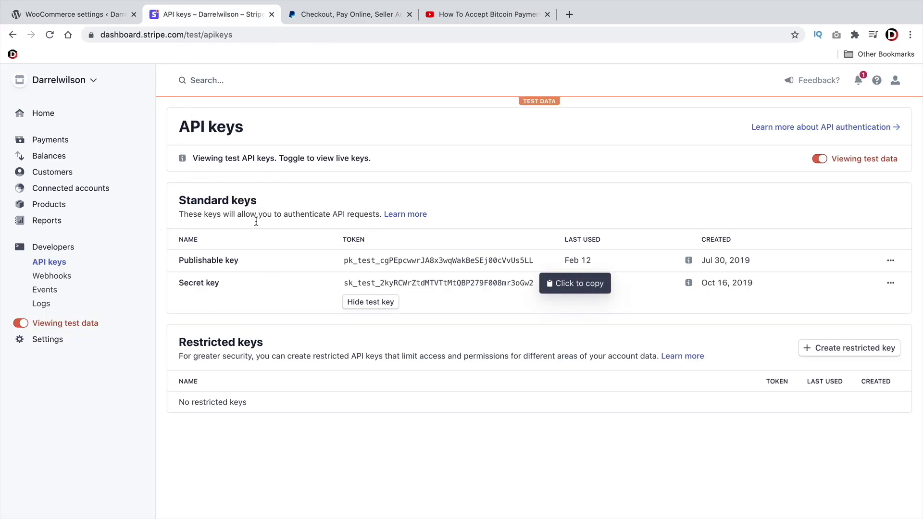
Start a new Stripe webhook endpoint and copy the store's webhook URL from WooCommerce
left_click(53, 278)
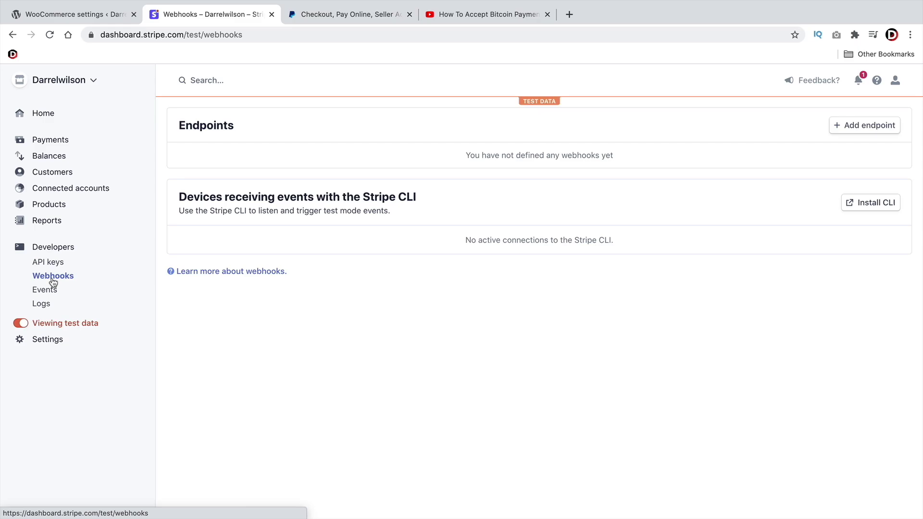
left_click(862, 128)
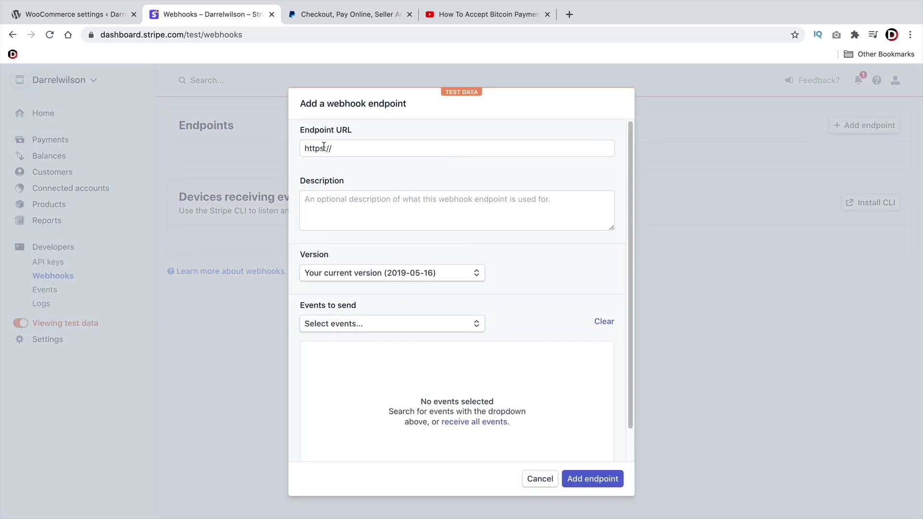
left_click(72, 15)
scroll(264, 221, "up", 3)
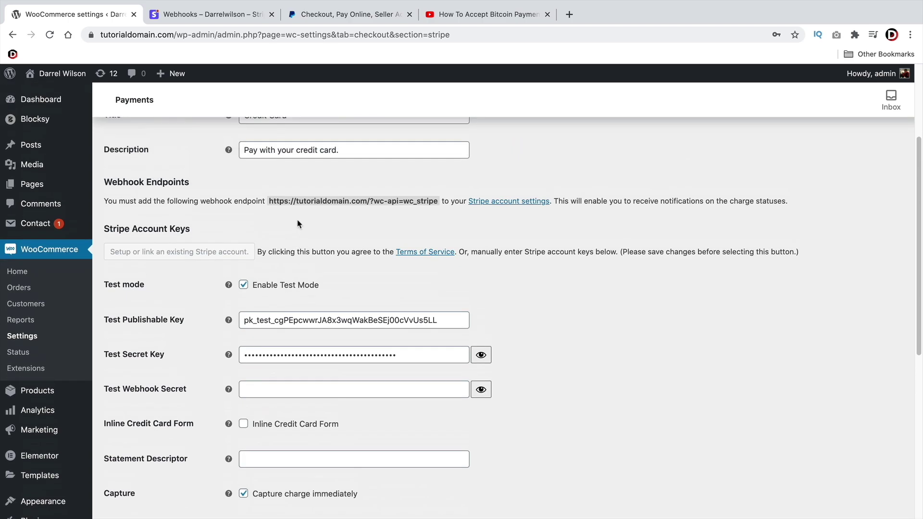
left_click_drag(269, 256, 439, 257)
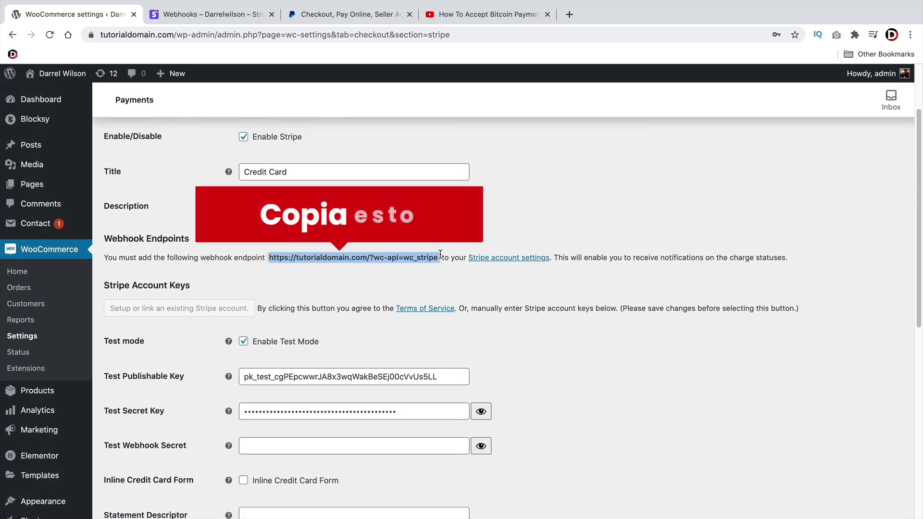
right_click(422, 259)
left_click(442, 281)
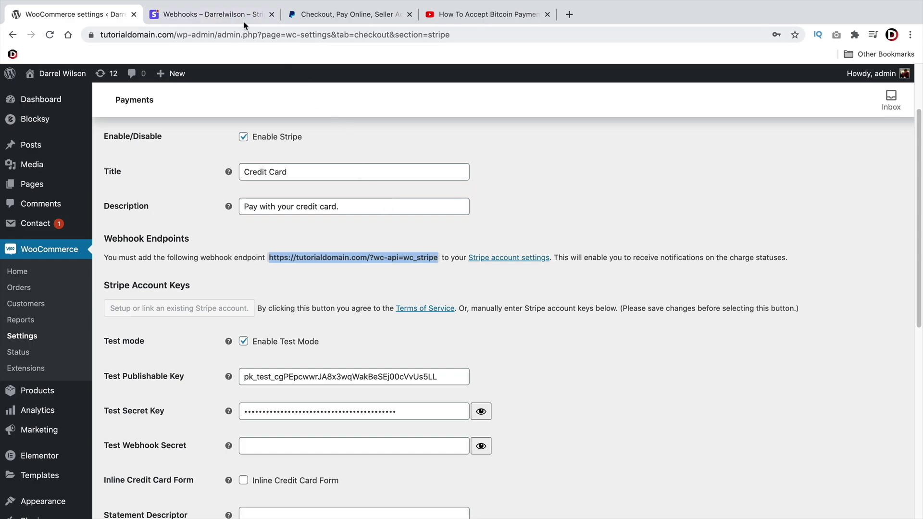
left_click(244, 19)
left_click(351, 150)
right_click(352, 148)
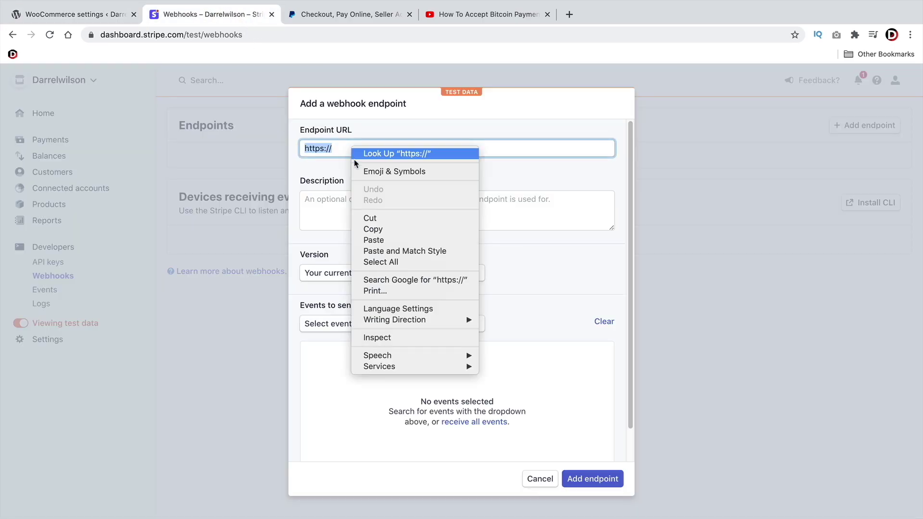
left_click(382, 240)
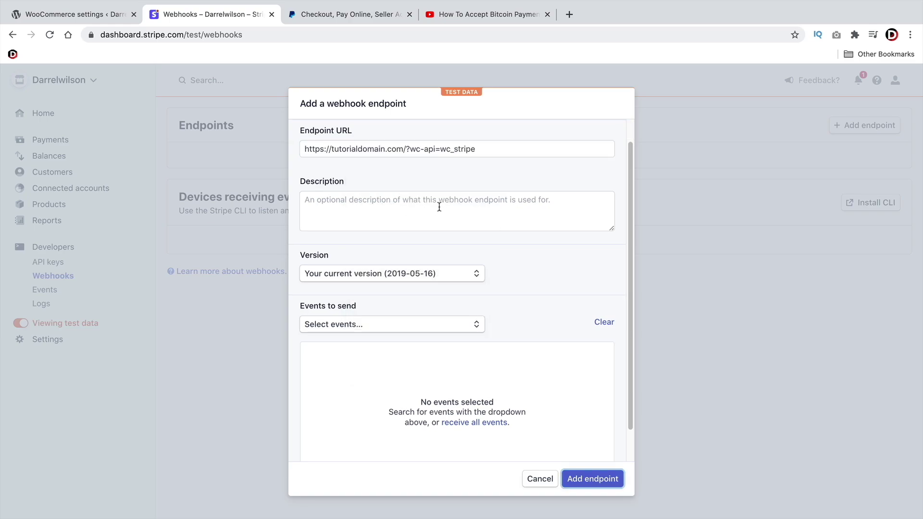
left_click(340, 325)
scroll(377, 365, "down", 5)
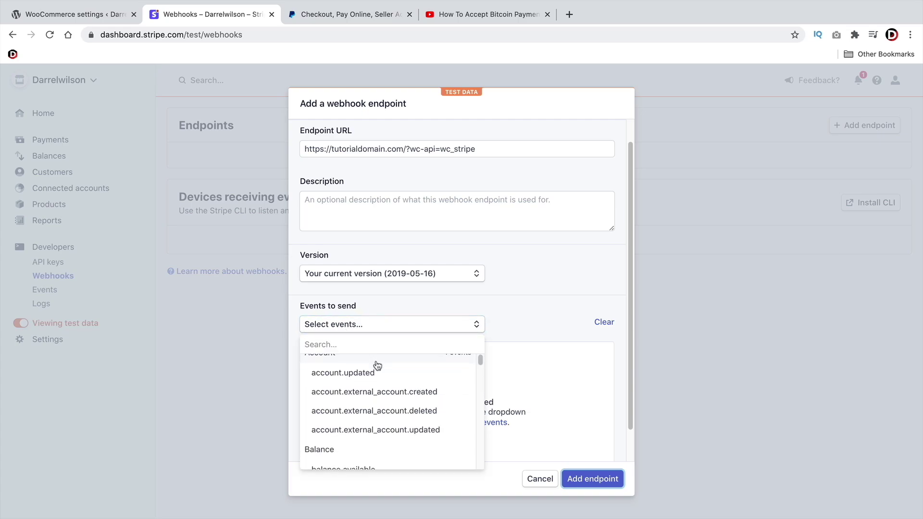
left_click(375, 398)
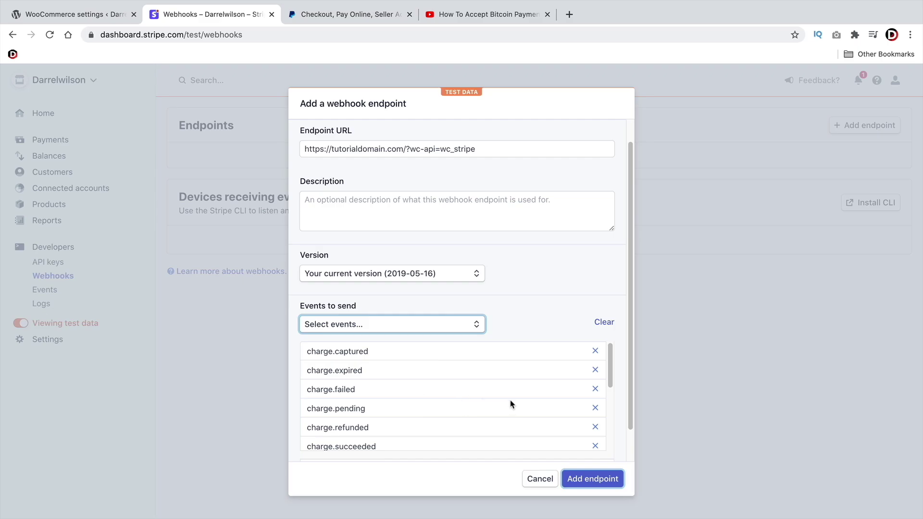
left_click(591, 481)
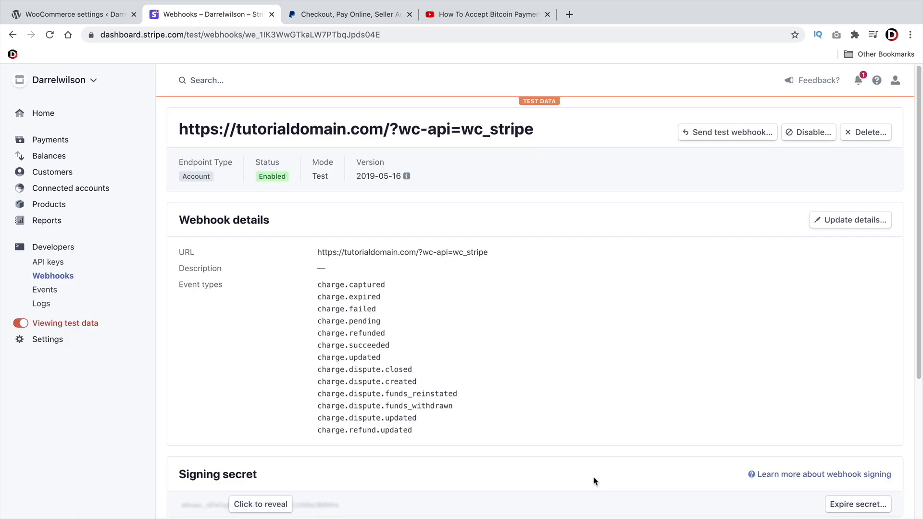
Reveal and copy the new webhook's signing secret in Stripe Dashboard
scroll(495, 404, "down", 4)
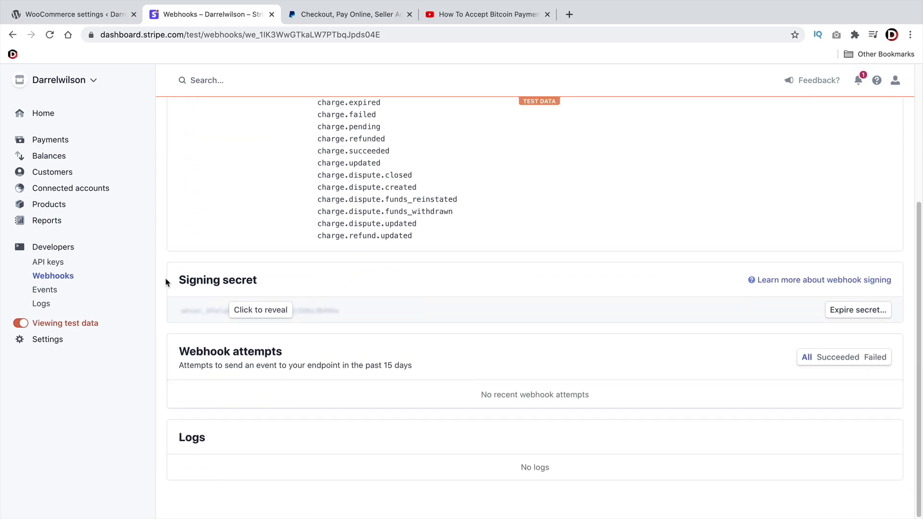
left_click_drag(166, 281, 242, 282)
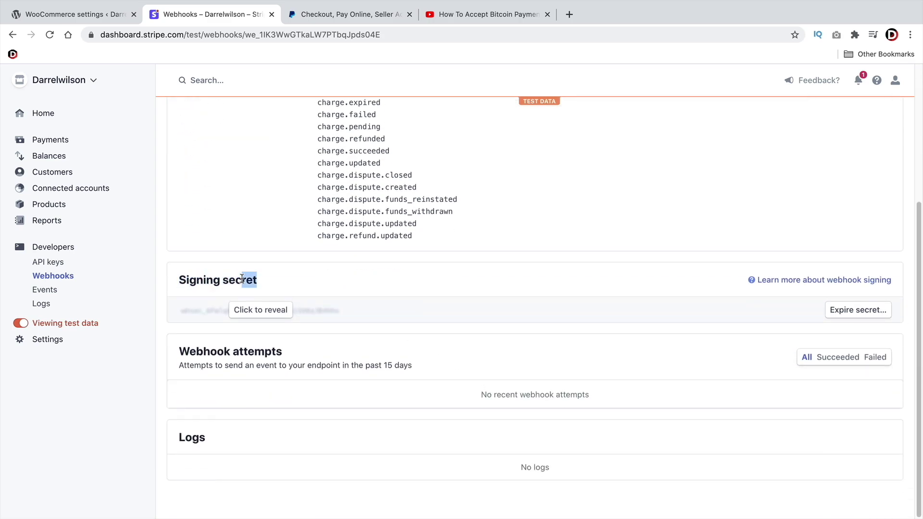
left_click(255, 311)
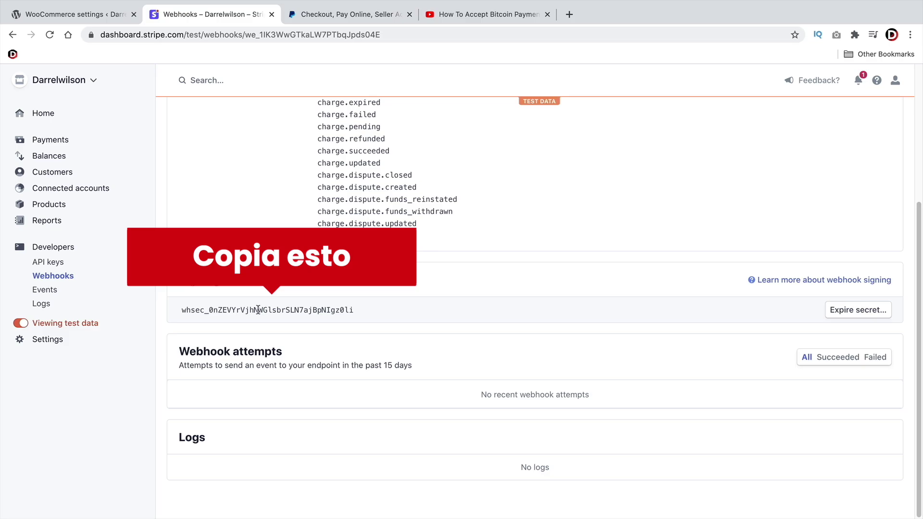
right_click(258, 310)
left_click(278, 332)
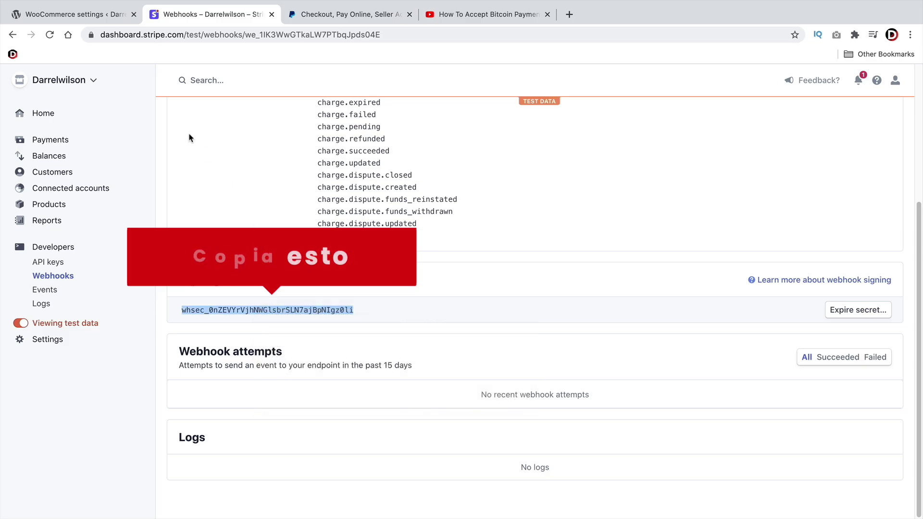
Paste the signing secret into WooCommerce's Test Webhook Secret field
left_click(78, 15)
scroll(262, 329, "down", 4)
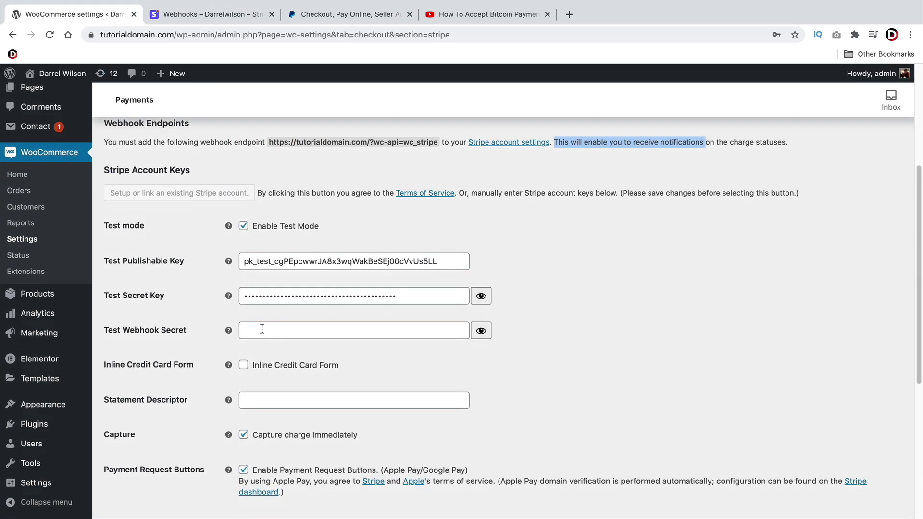
left_click(261, 328)
right_click(257, 329)
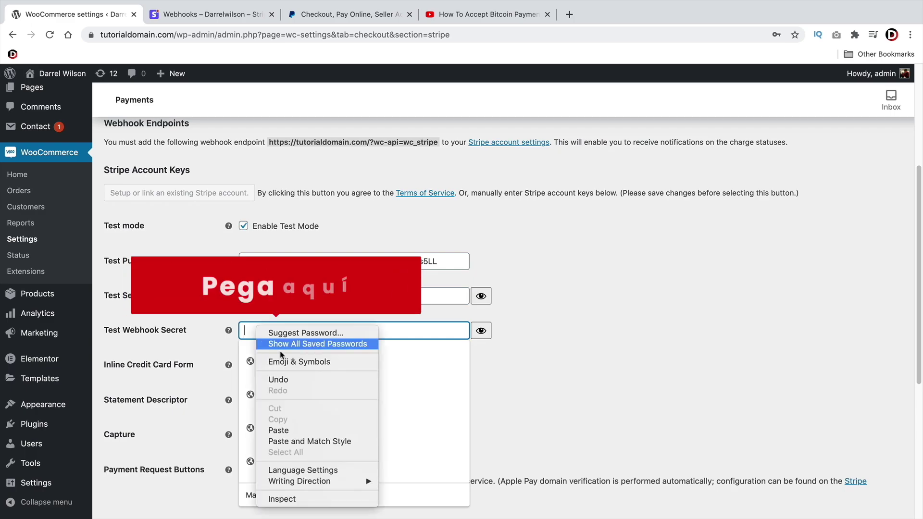
left_click(298, 430)
left_click(585, 350)
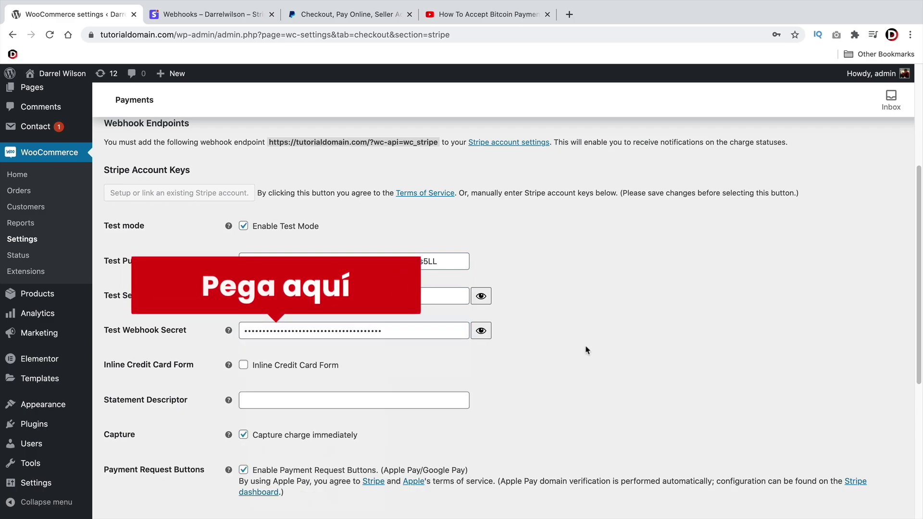
Fill in the Statement Descriptor and keep immediate charge capture turned on
scroll(506, 341, "down", 3)
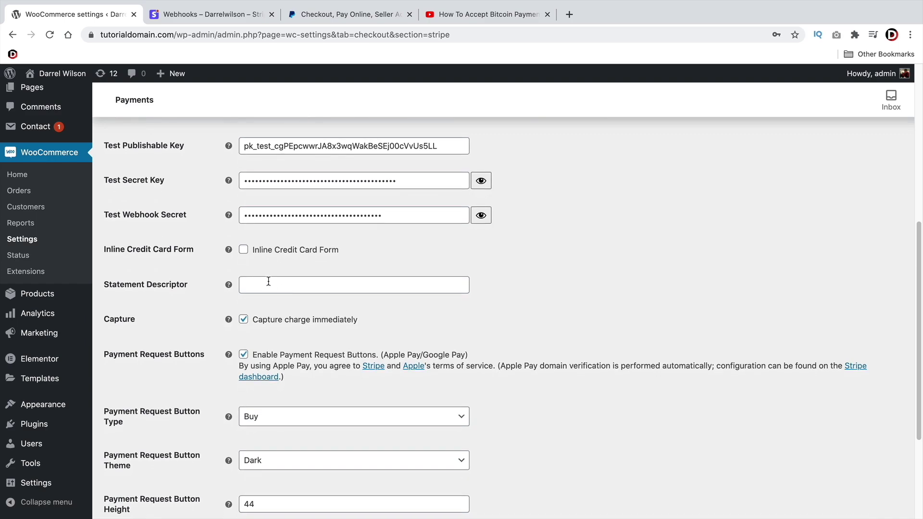
left_click(270, 281)
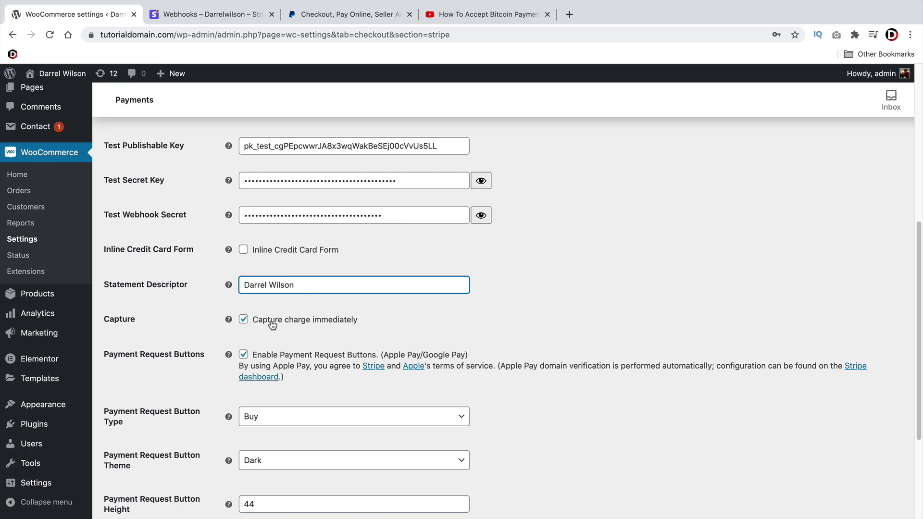
left_click(242, 320)
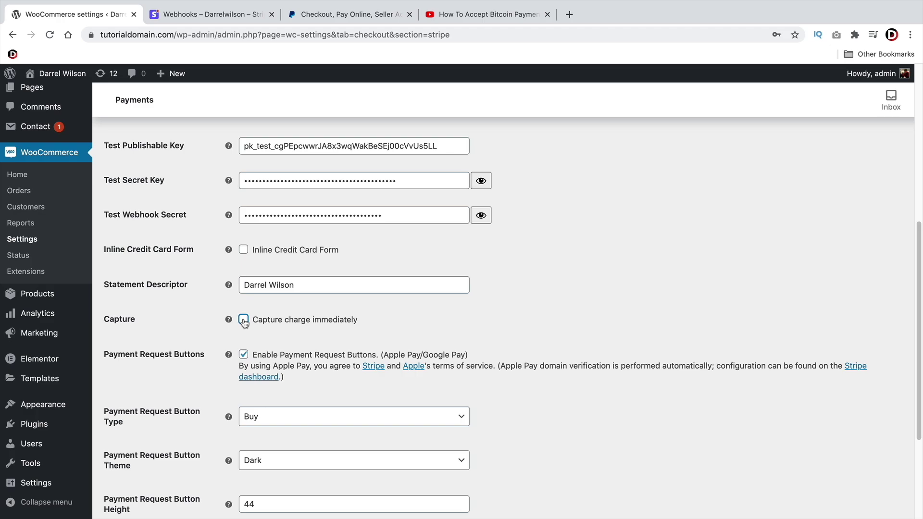
left_click(233, 16)
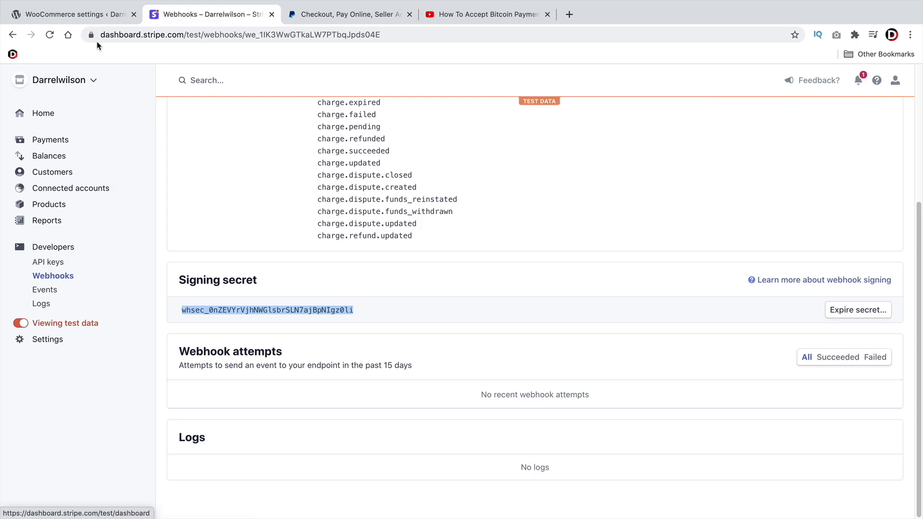
left_click(92, 15)
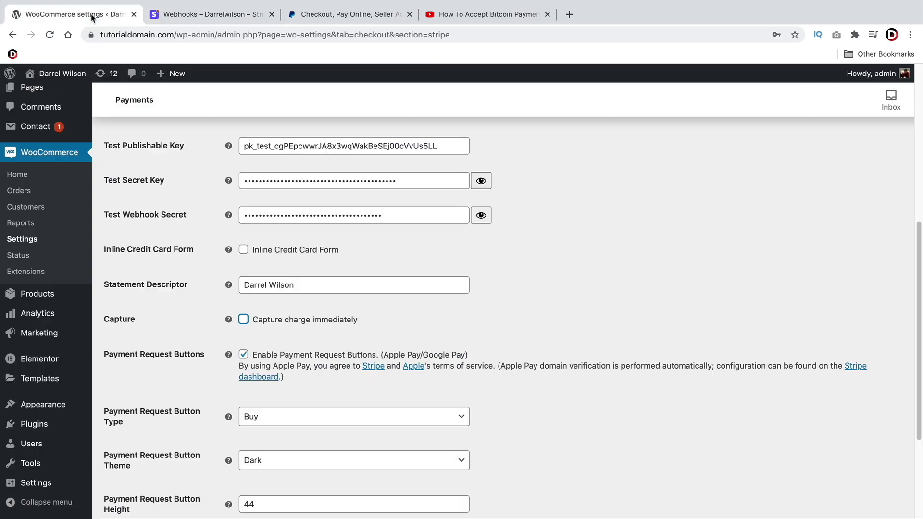
left_click(243, 321)
Turn off Payment Request Buttons and save the Stripe settings
scroll(342, 328, "down", 5)
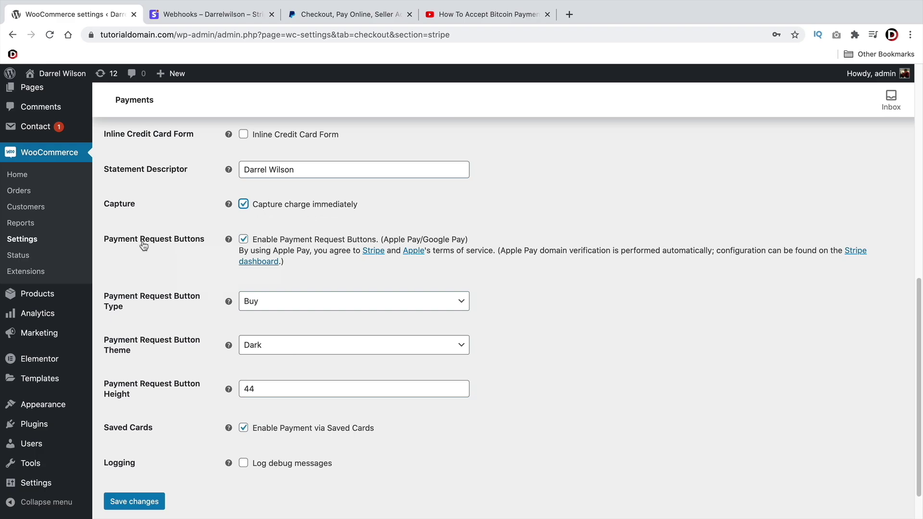
left_click(244, 240)
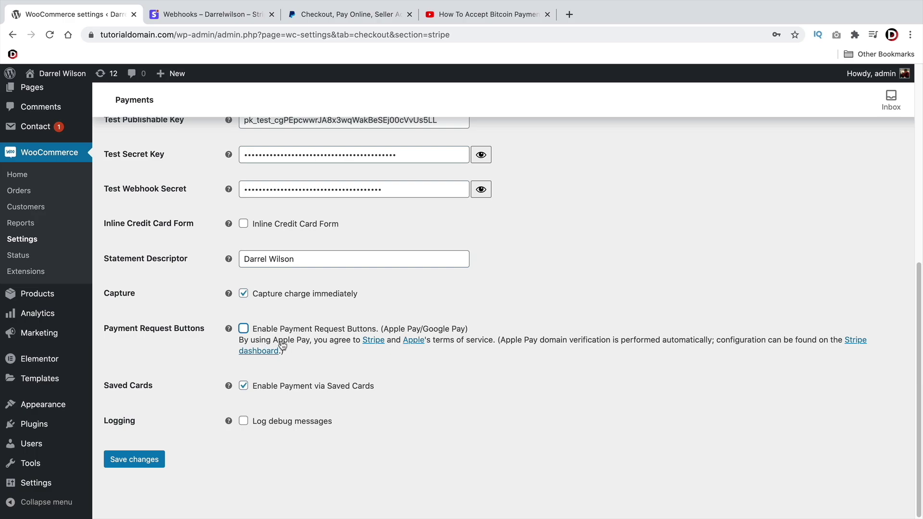
left_click(249, 330)
scroll(262, 326, "down", 2)
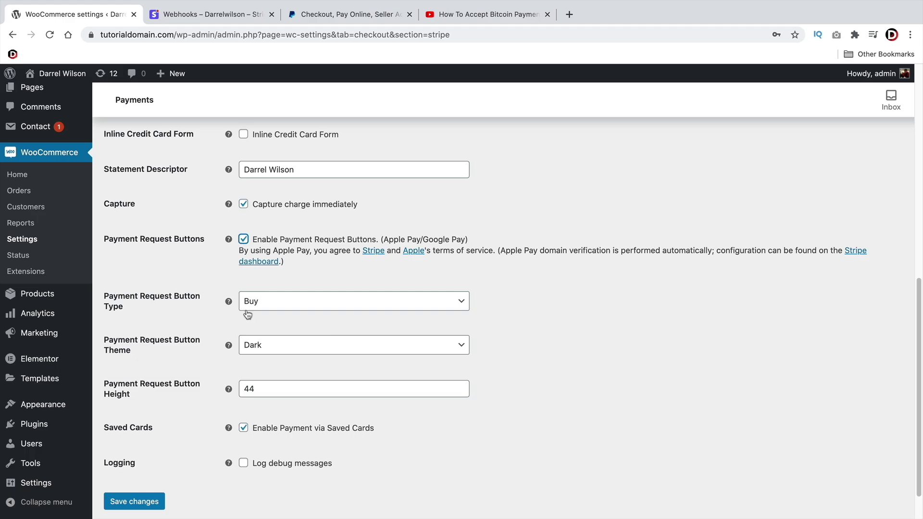
left_click(244, 239)
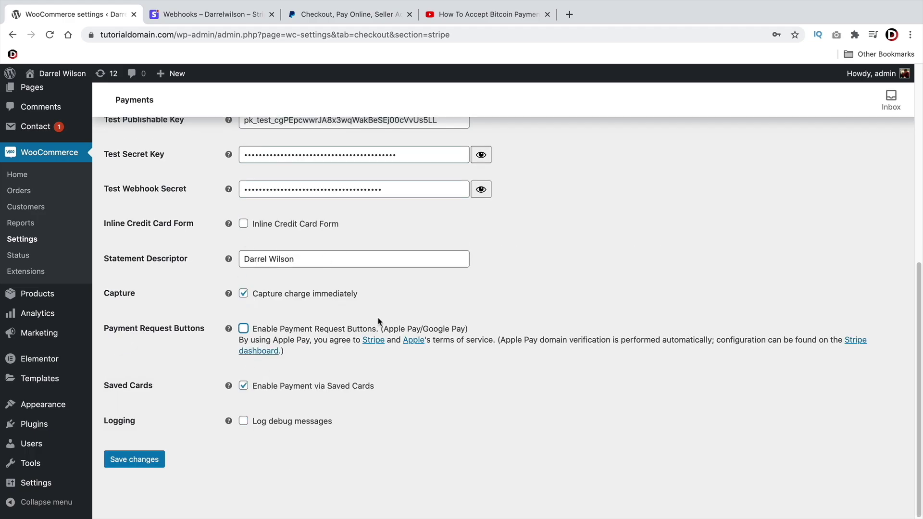
left_click(126, 460)
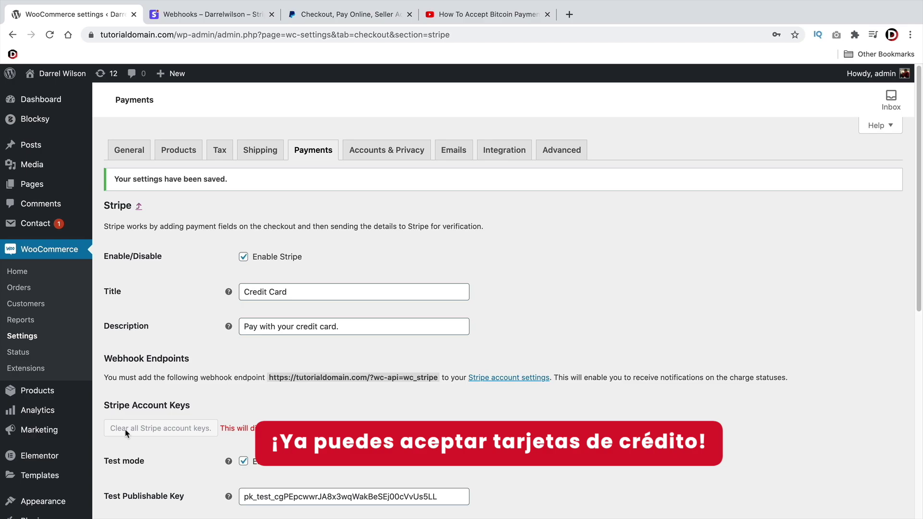
scroll(124, 429, "down", 5)
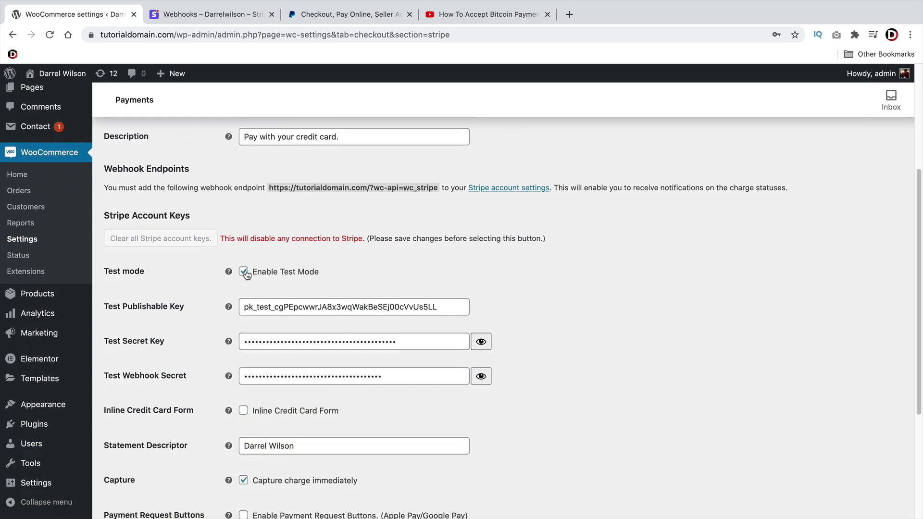
left_click(202, 17)
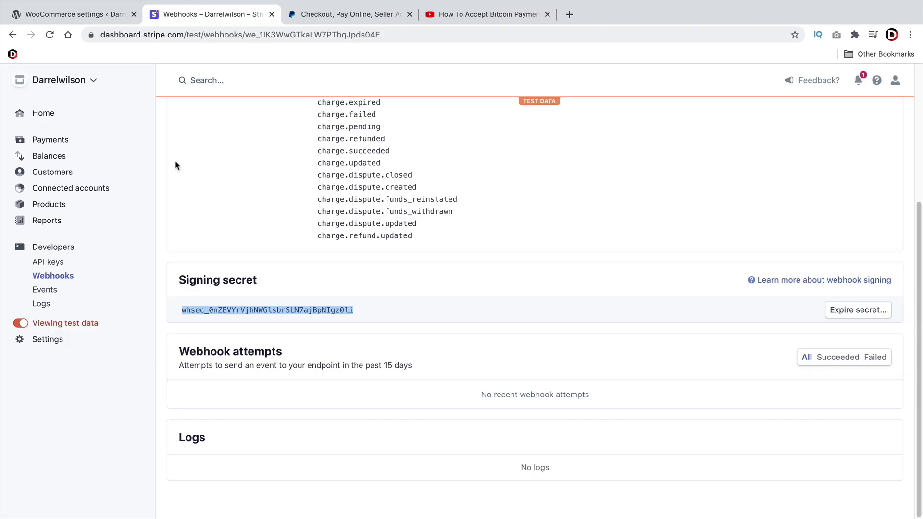
left_click(67, 314)
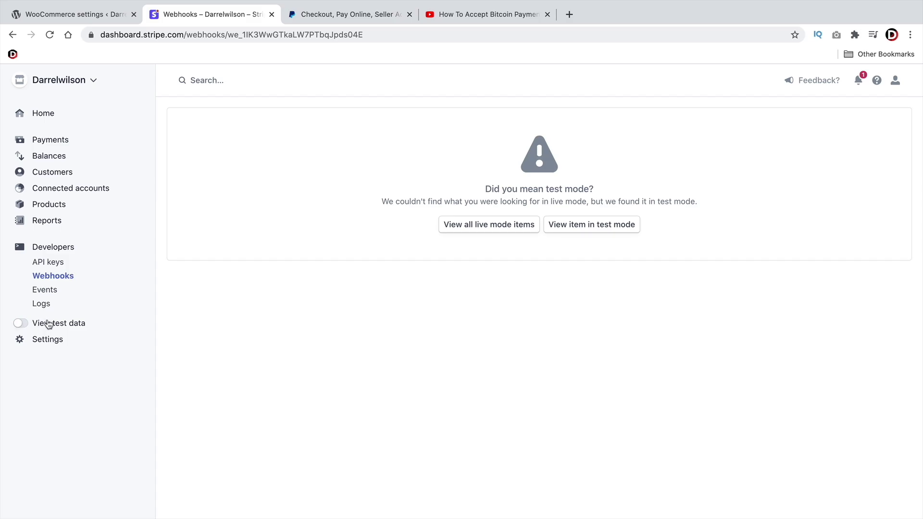
left_click(27, 325)
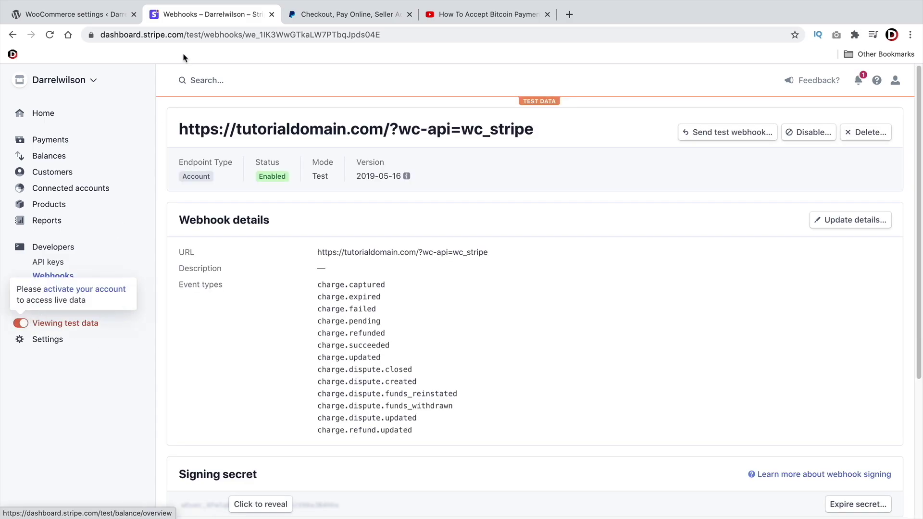
left_click(90, 16)
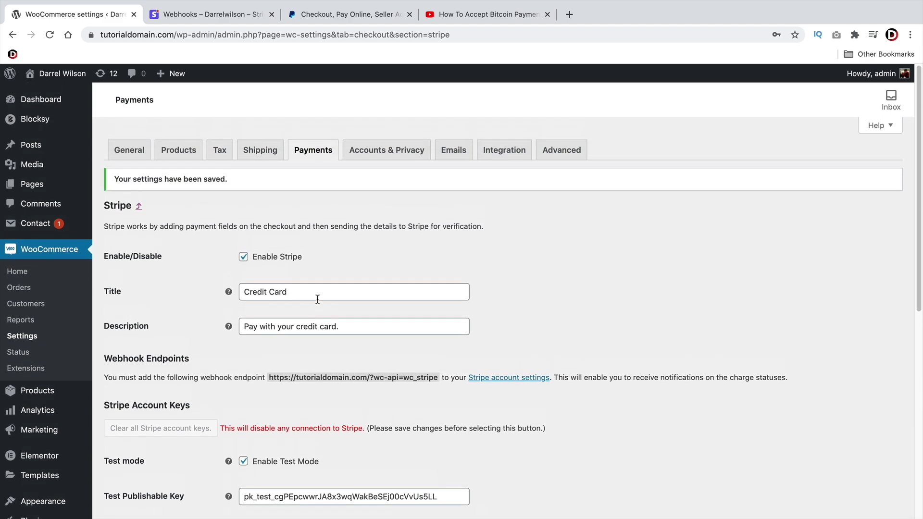
Enable the PayPal Standard payment method and open its setup page
left_click(318, 158)
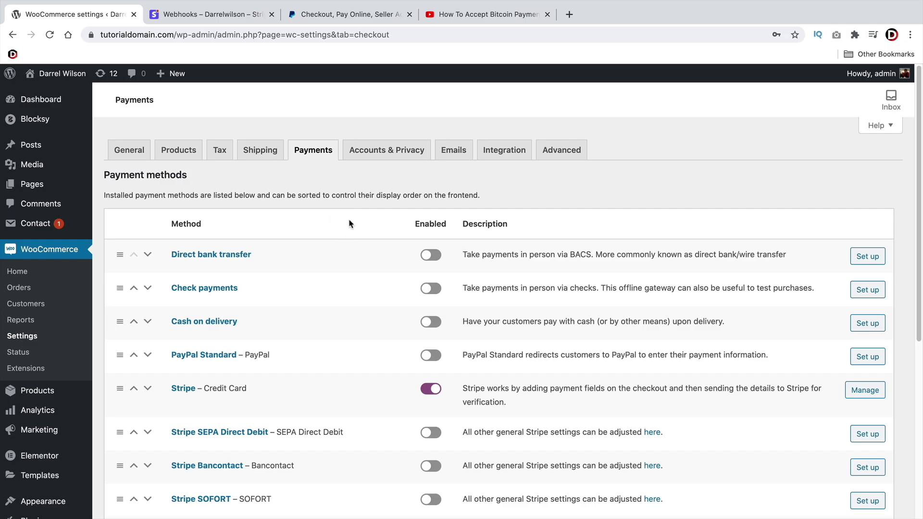
scroll(350, 223, "down", 2)
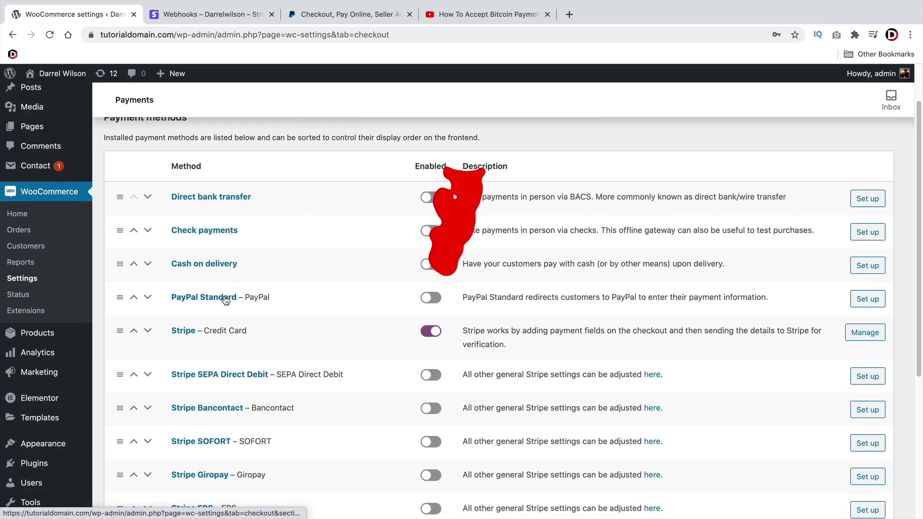
left_click(431, 298)
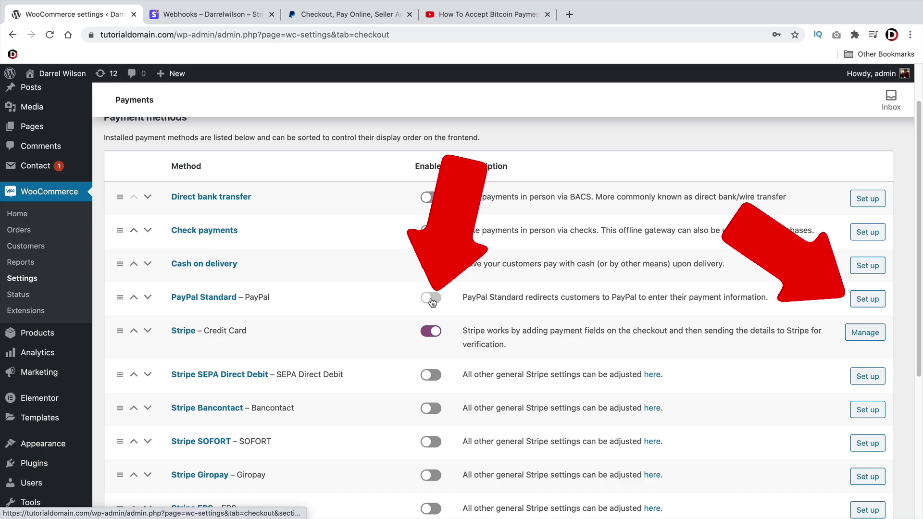
left_click(867, 300)
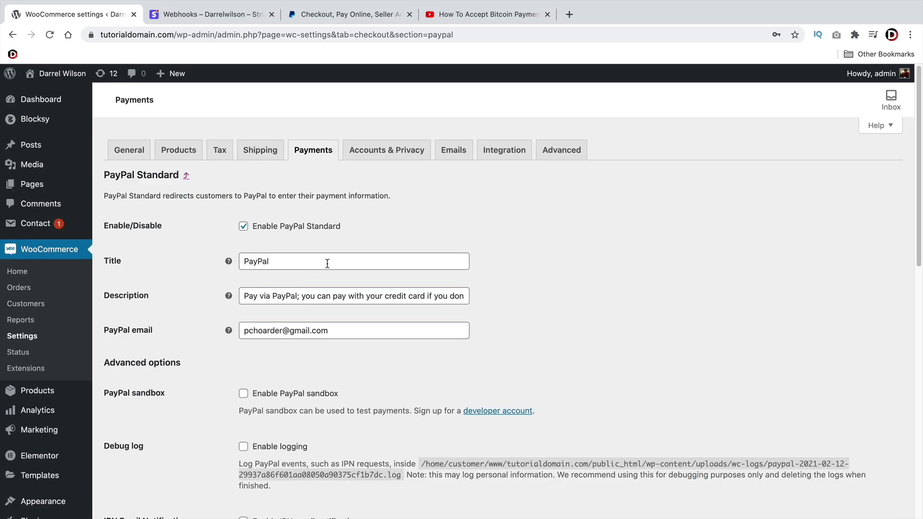
Replace the PayPal email with the merchant's address, save the settings, and go to the PayPal site
left_click_drag(298, 263, 234, 268)
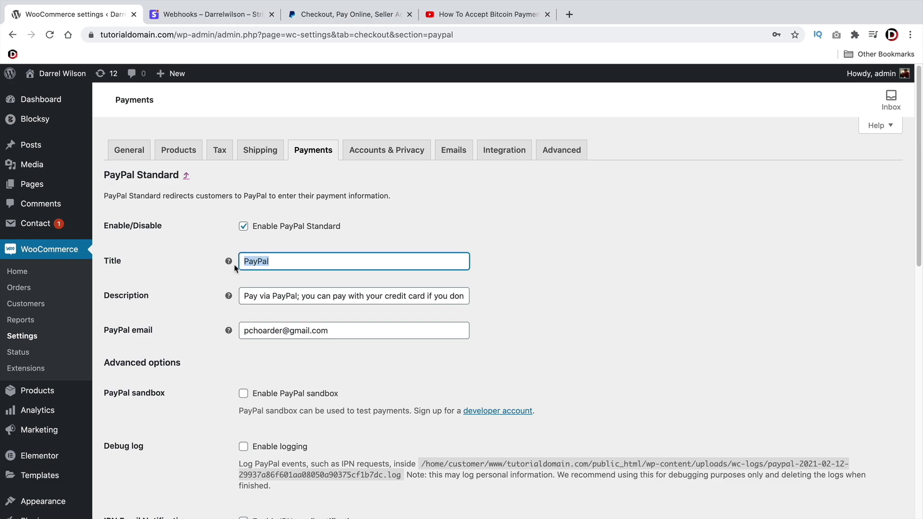
triple_click(257, 298)
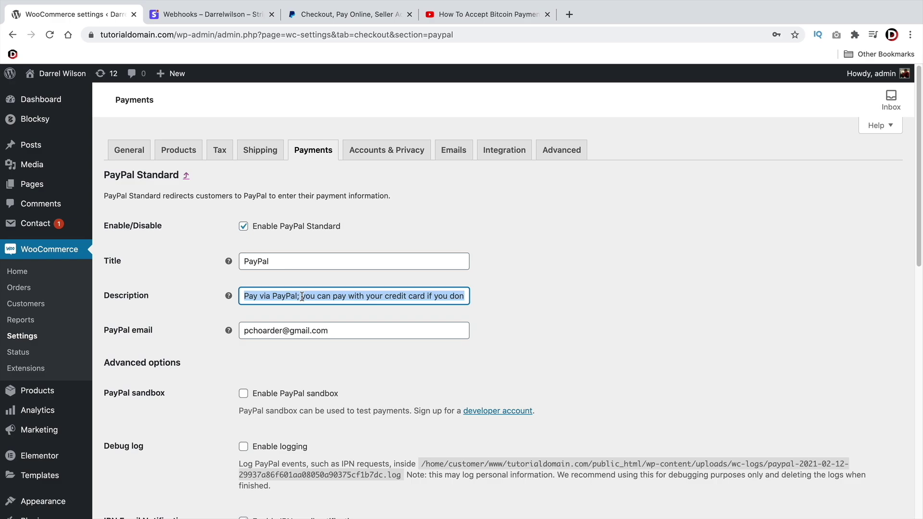
triple_click(291, 326)
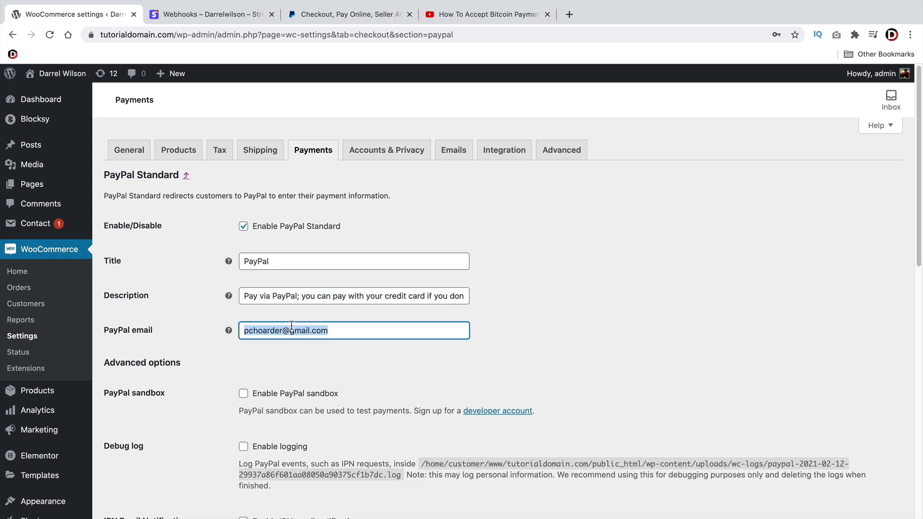
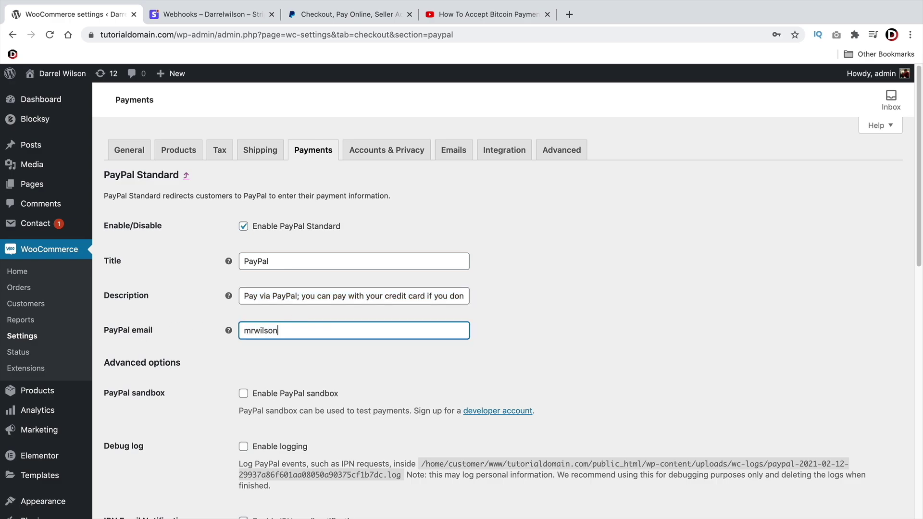
scroll(305, 319, "down", 8)
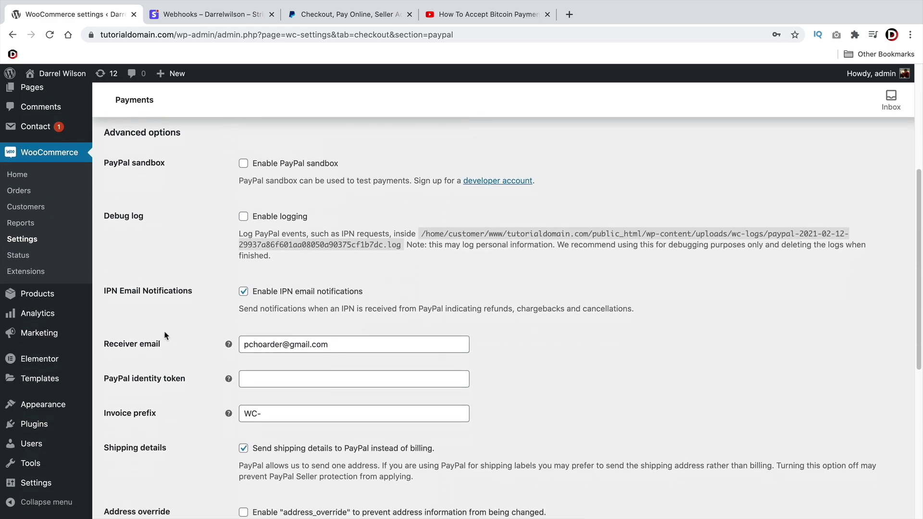
scroll(166, 331, "down", 4)
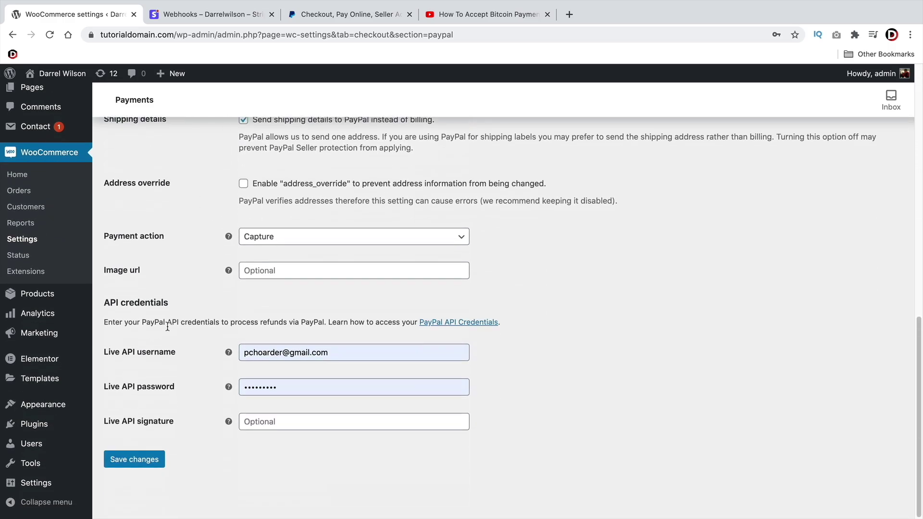
left_click(137, 461)
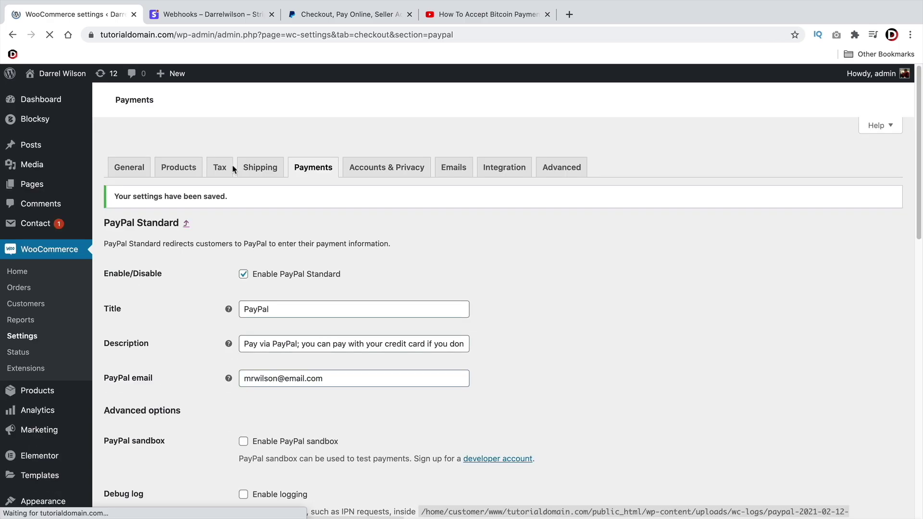
key("super+3")
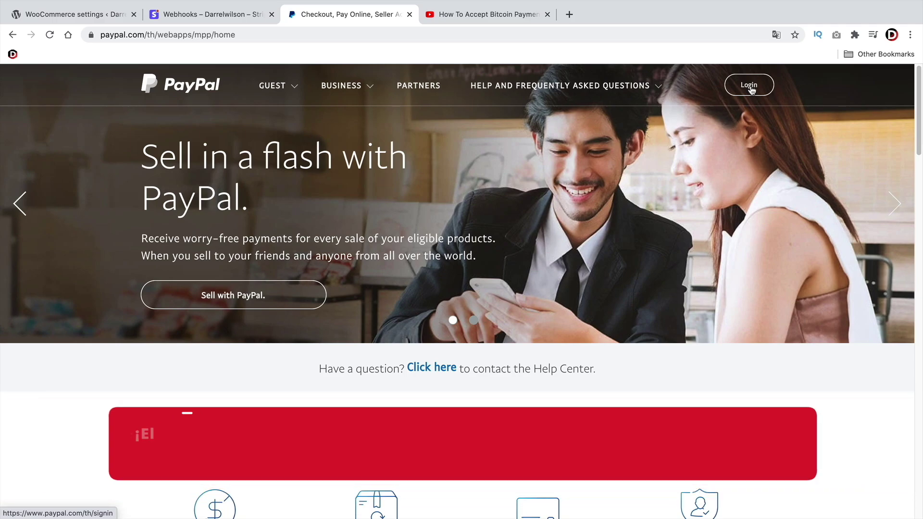
Sign in to the PayPal business account with the autofilled credentials
left_click(751, 90)
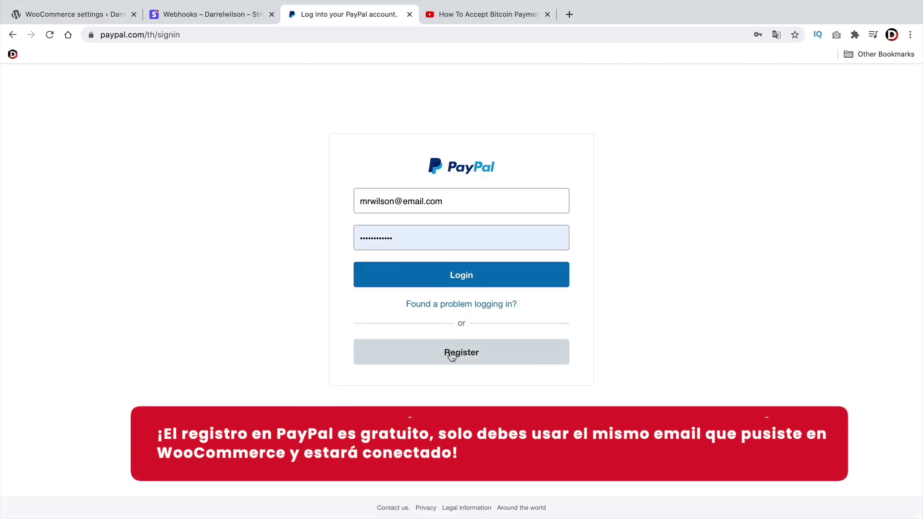
left_click(469, 355)
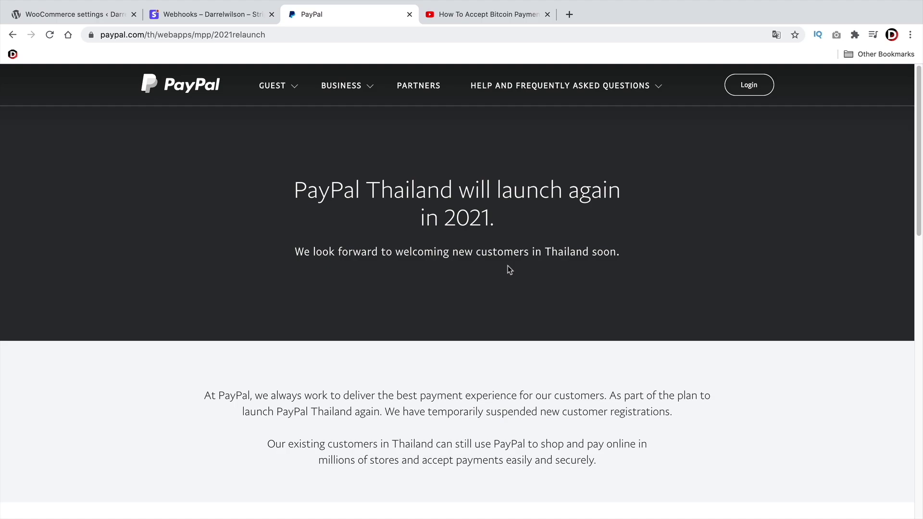
left_click(746, 92)
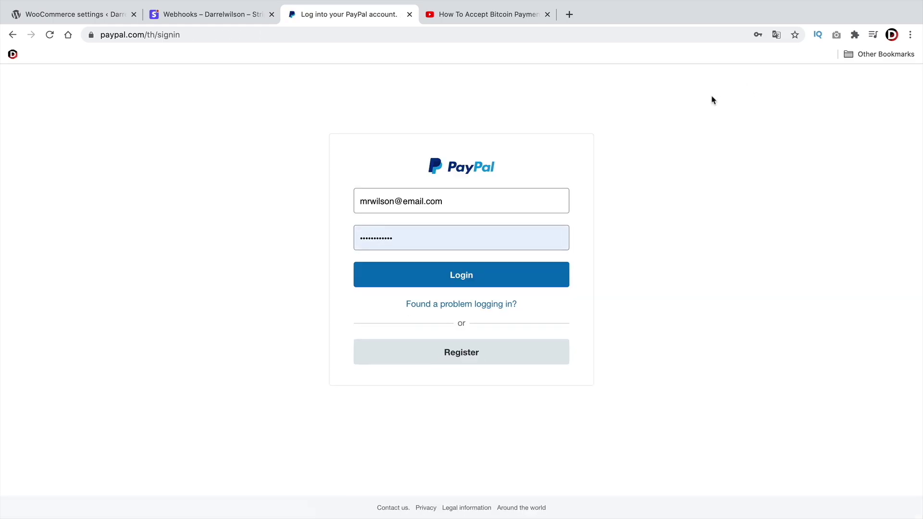
left_click(440, 274)
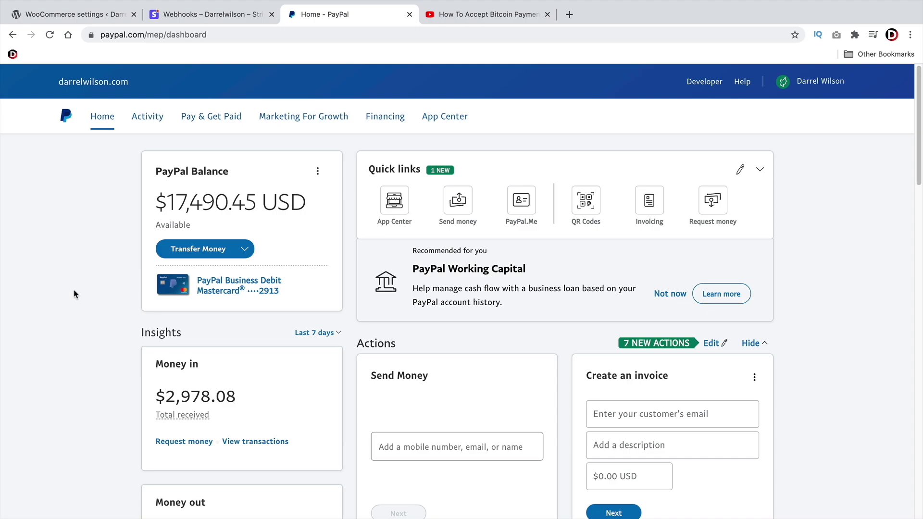
Review the dashboard's money received total and the Notifications section
triple_click(210, 395)
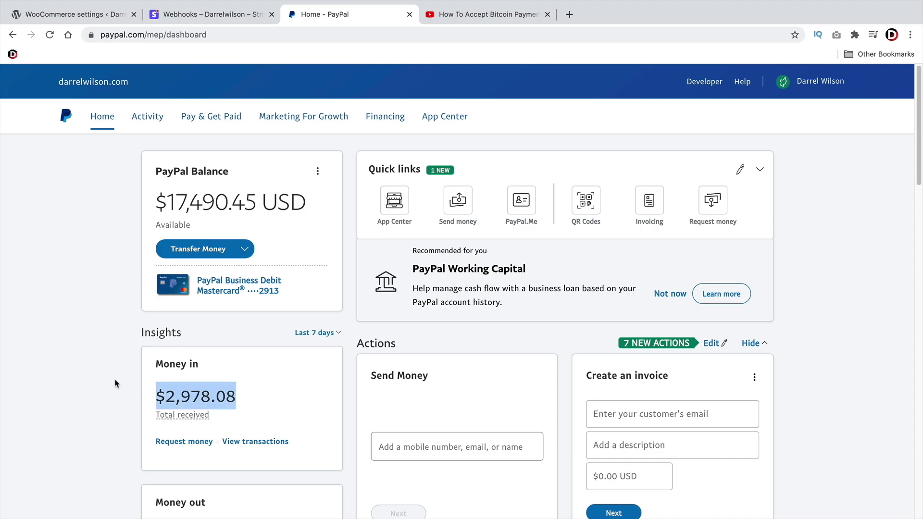
scroll(140, 402, "down", 2)
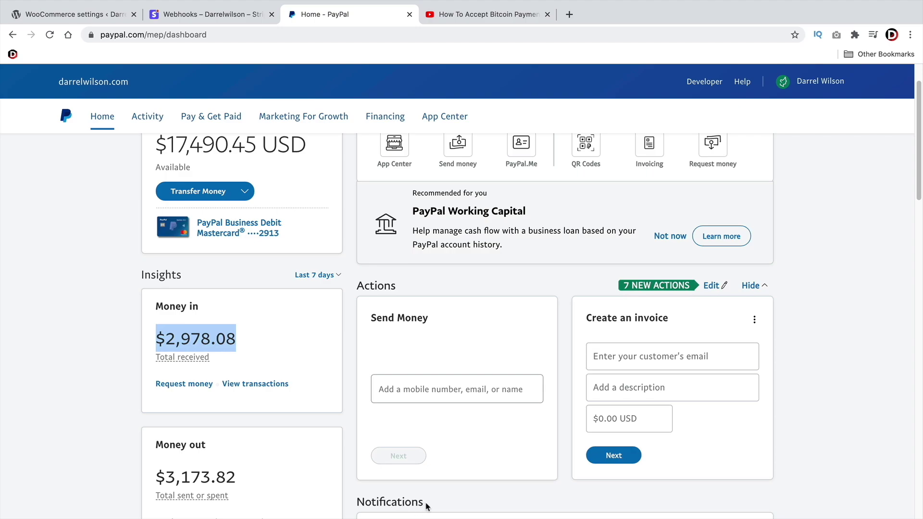
left_click_drag(426, 506, 355, 501)
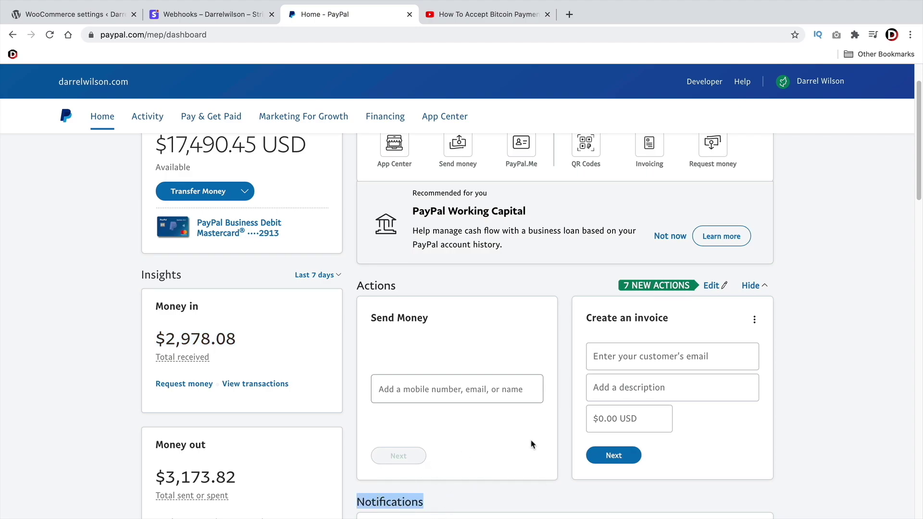
scroll(496, 420, "up", 2)
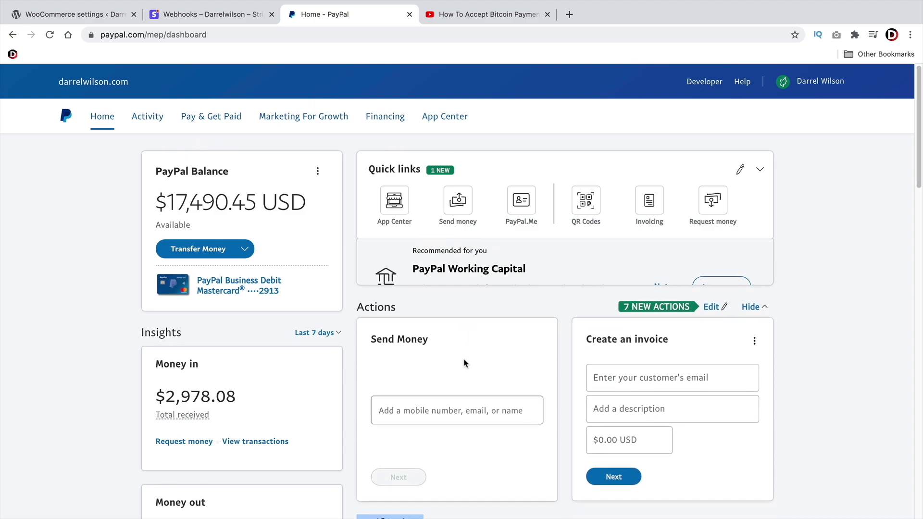
Compare the PayPal email in WooCommerce's PayPal Standard settings against the PayPal dashboard
left_click(74, 18)
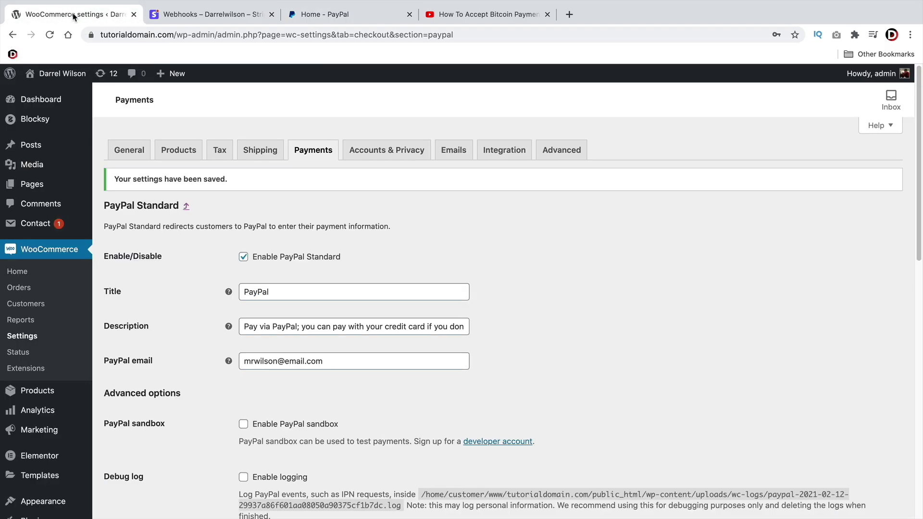
triple_click(362, 361)
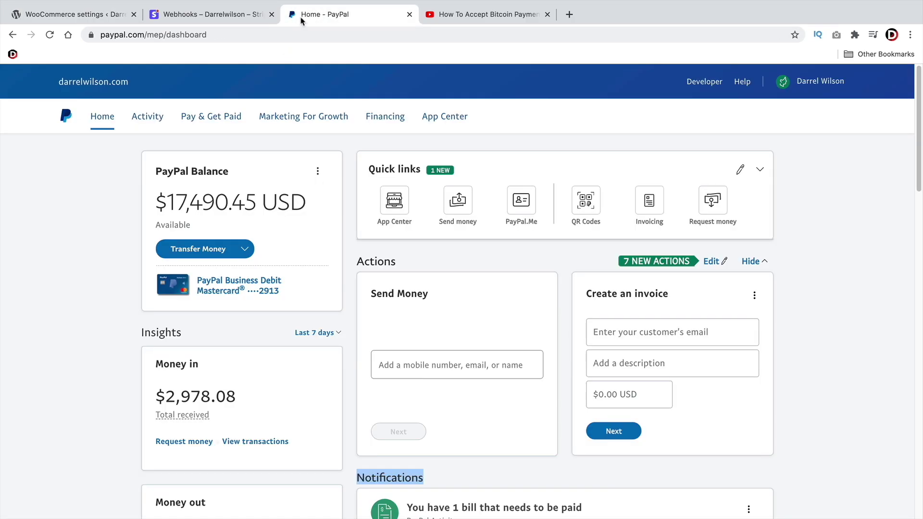
left_click(317, 15)
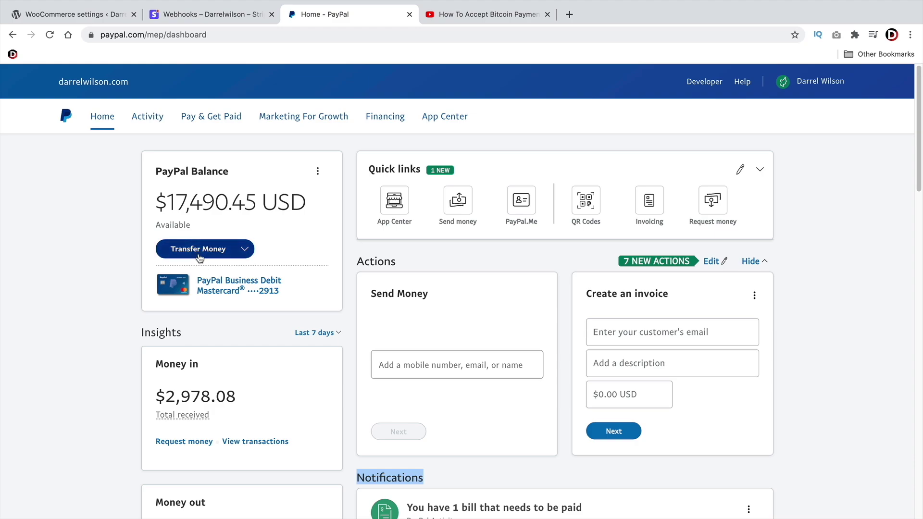
left_click(100, 15)
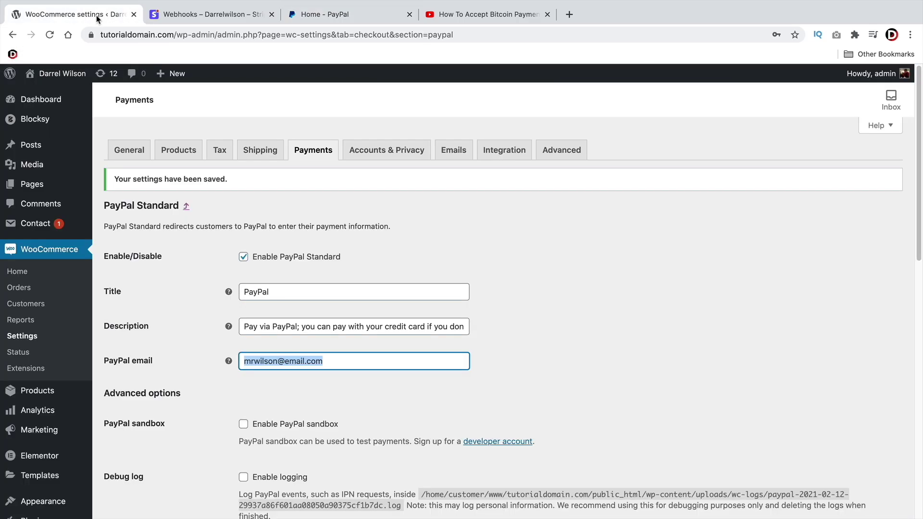
left_click(537, 261)
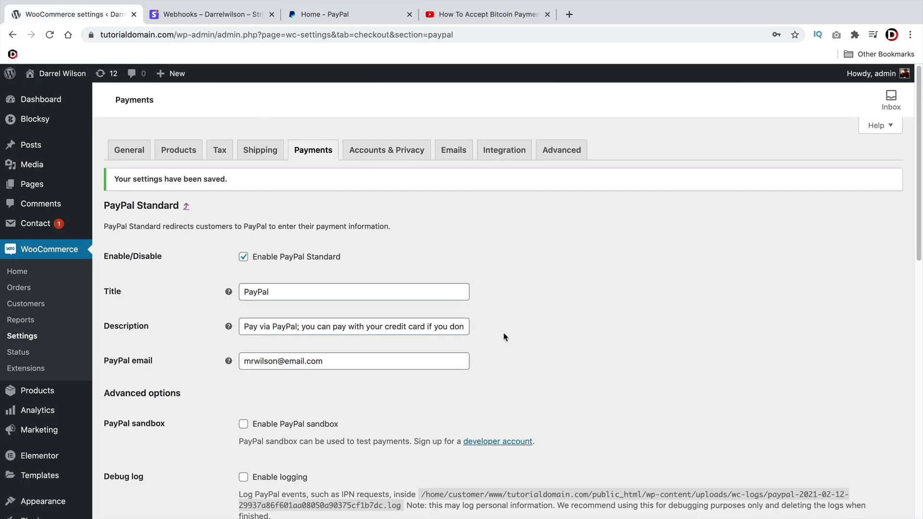
Save the PayPal Standard settings again, then bring up the Bitcoin payments tutorial video
scroll(504, 336, "down", 2)
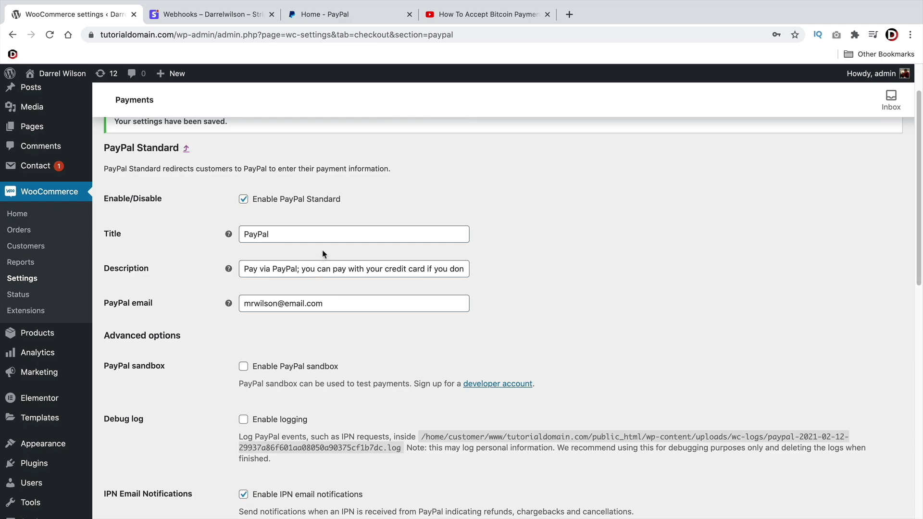
scroll(324, 255, "down", 2)
scroll(216, 259, "down", 4)
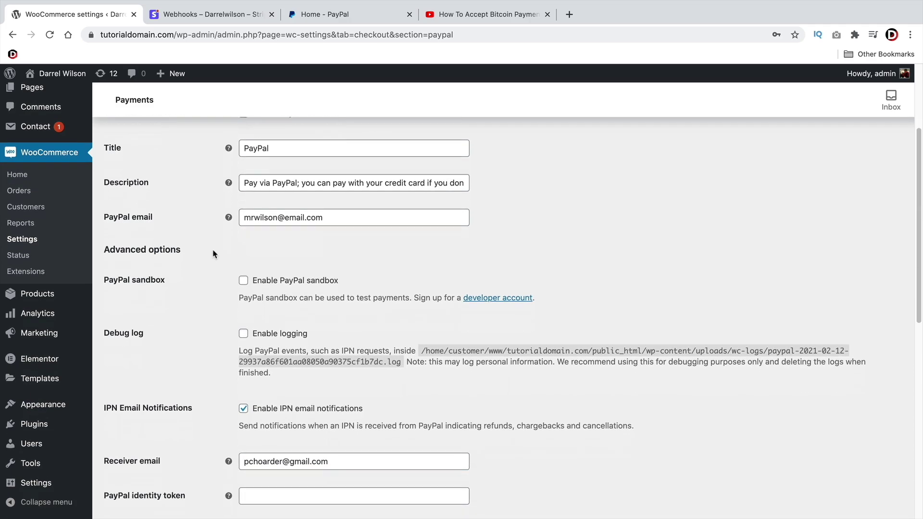
scroll(283, 330, "down", 12)
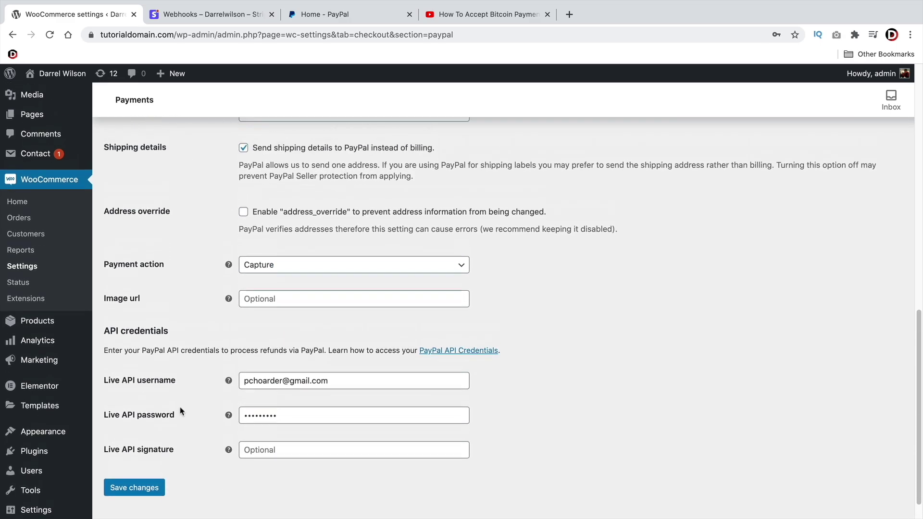
left_click(154, 459)
scroll(243, 307, "up", 15)
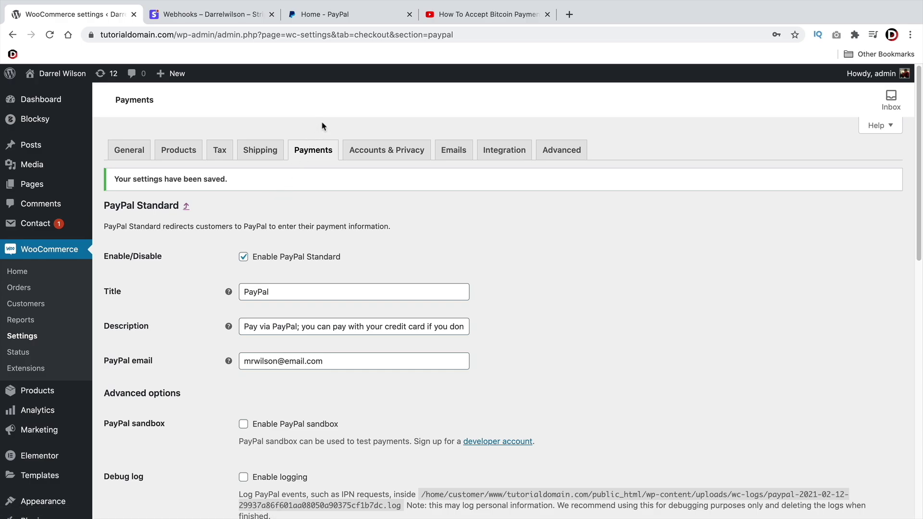
left_click(480, 15)
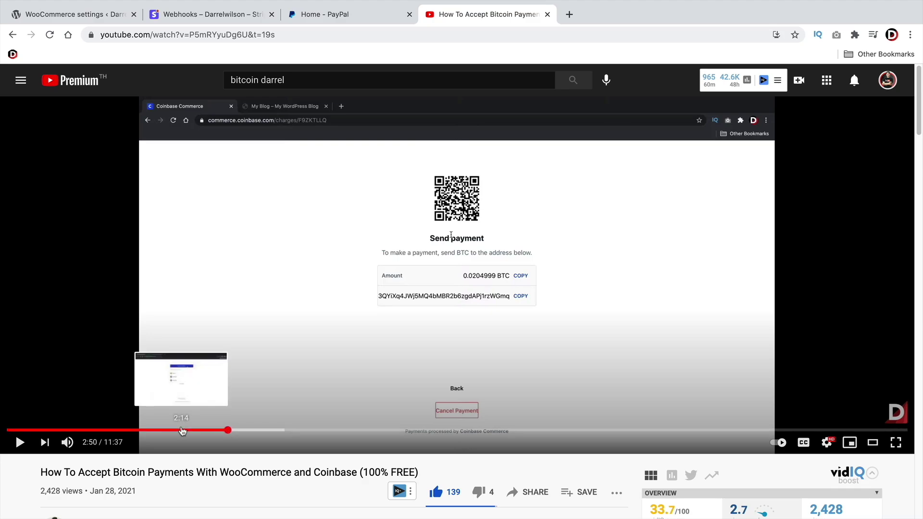
Rewind the Coinbase tutorial to 2:14, then 1:52 for the checkout demo, and return to WooCommerce
left_click(181, 429)
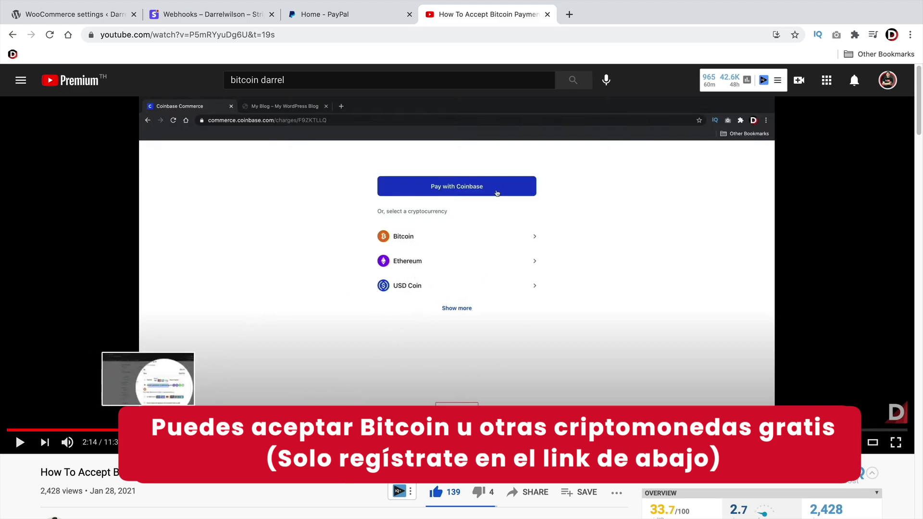
left_click(153, 429)
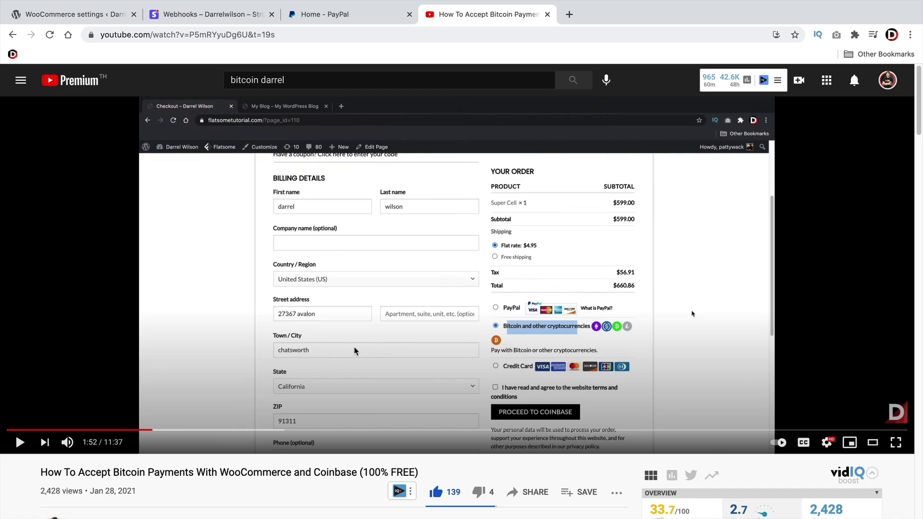
left_click(71, 15)
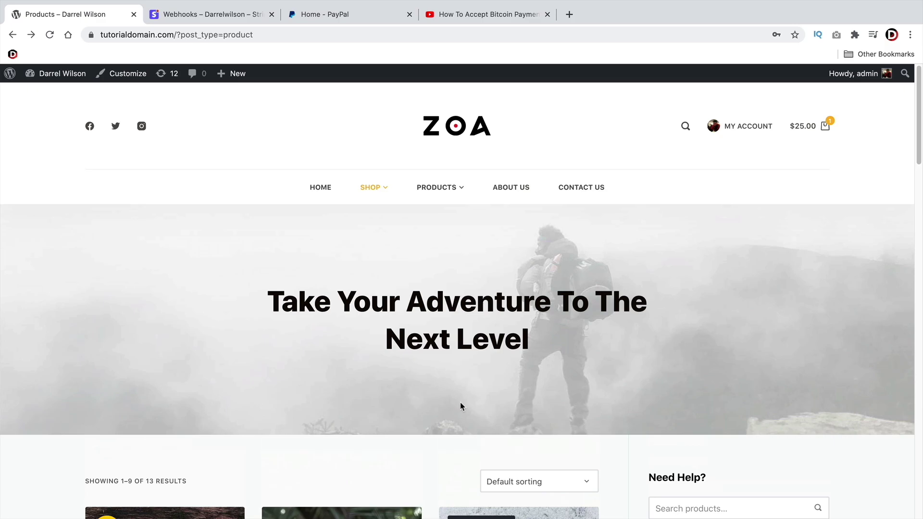
Add the Donec ultrices backpack, raise its cart quantity to 5 ($125.00), update, and proceed to checkout
scroll(456, 399, "down", 6)
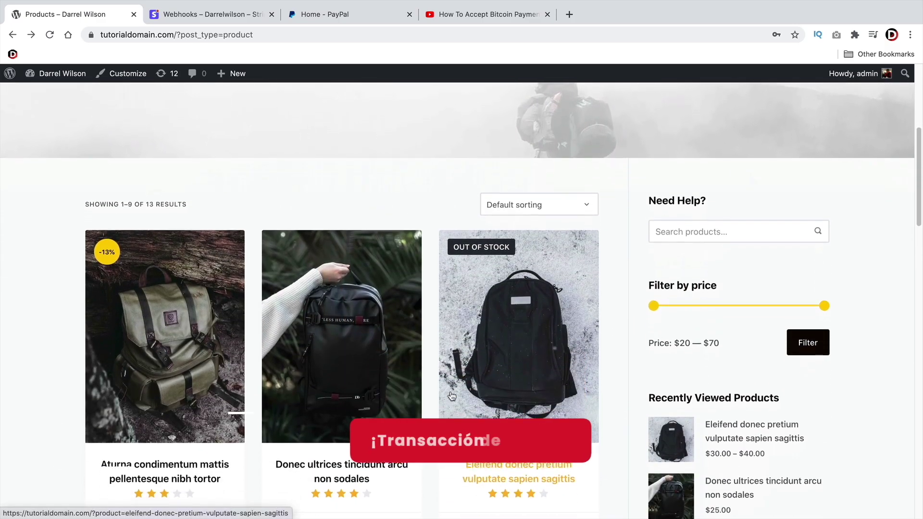
scroll(451, 395, "down", 4)
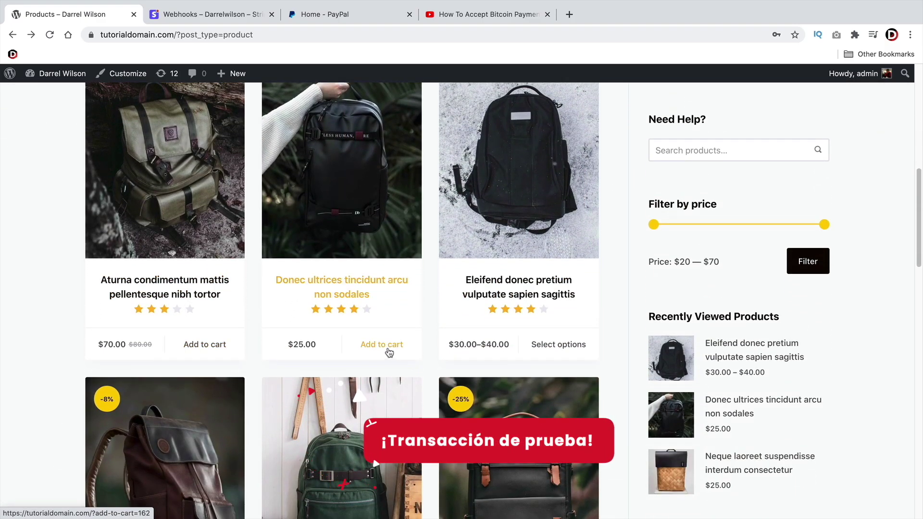
left_click(389, 354)
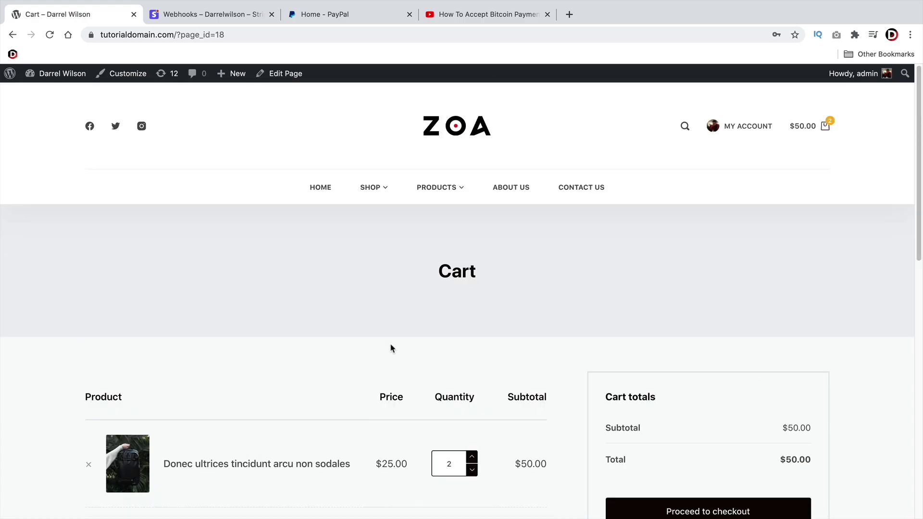
scroll(414, 332, "down", 4)
left_click(471, 284)
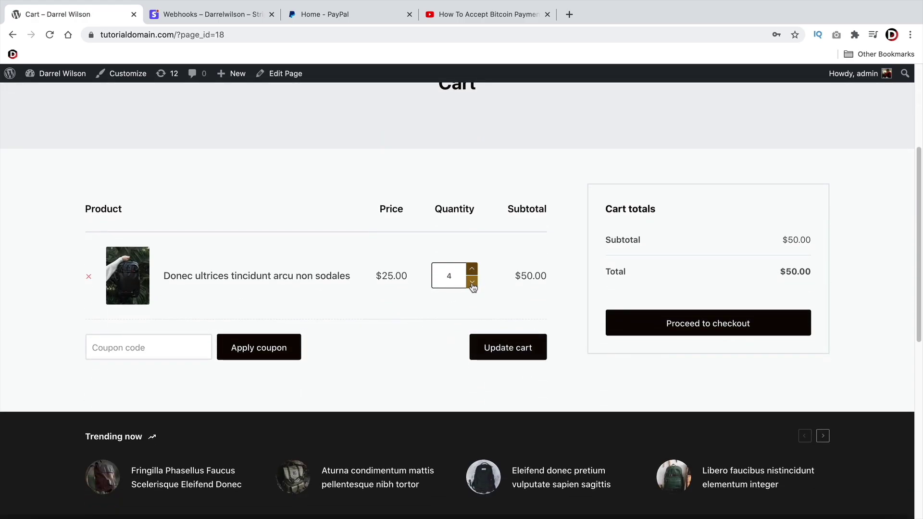
left_click(472, 270)
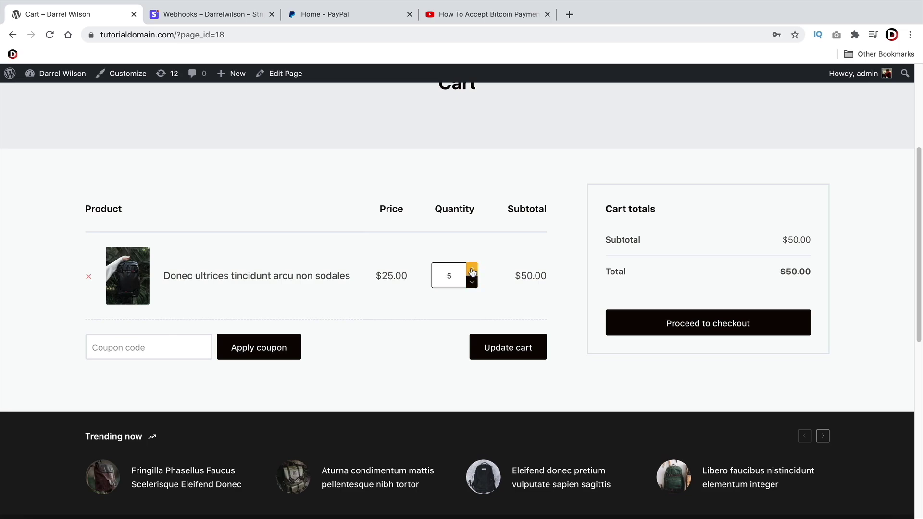
left_click(510, 355)
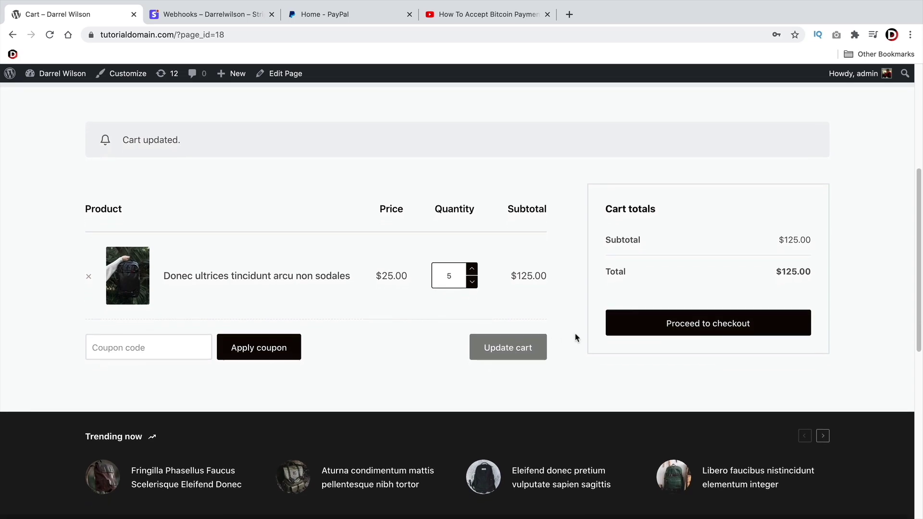
left_click(676, 323)
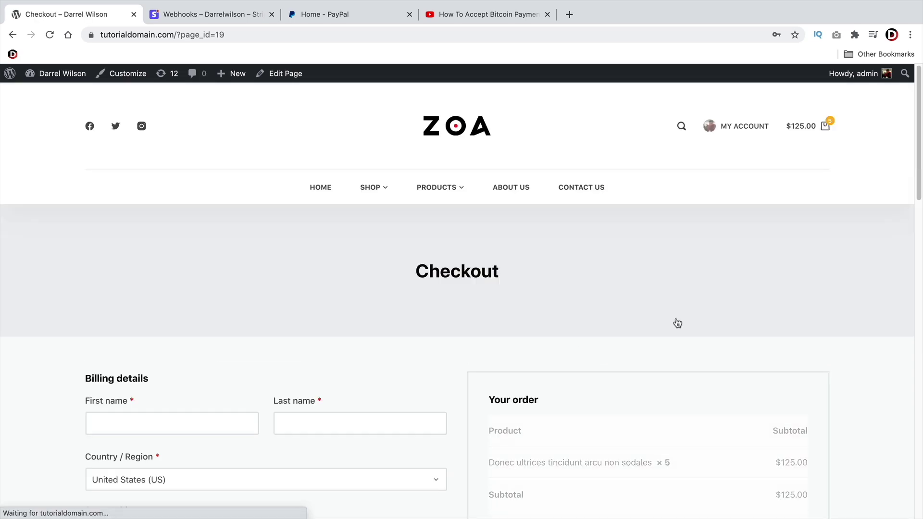
Choose credit card payment and enter the Stripe test card number
scroll(676, 323, "down", 6)
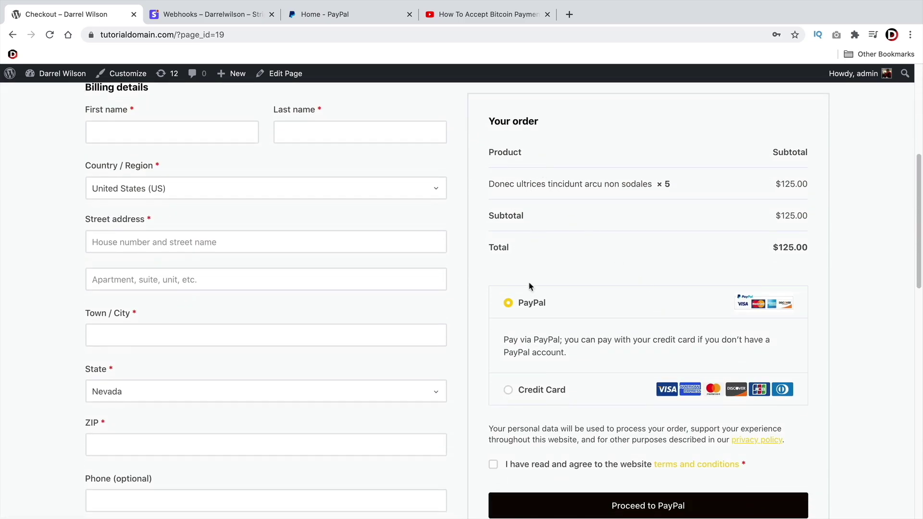
left_click(558, 390)
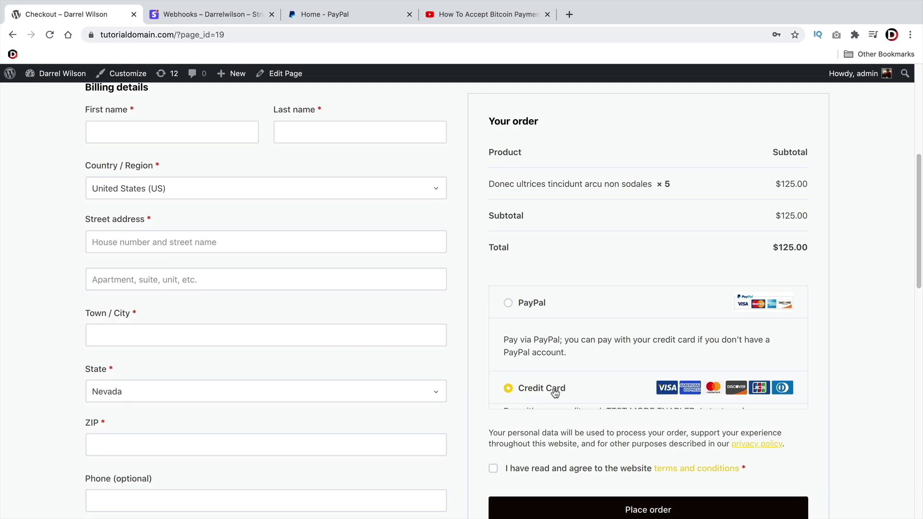
scroll(558, 344, "down", 3)
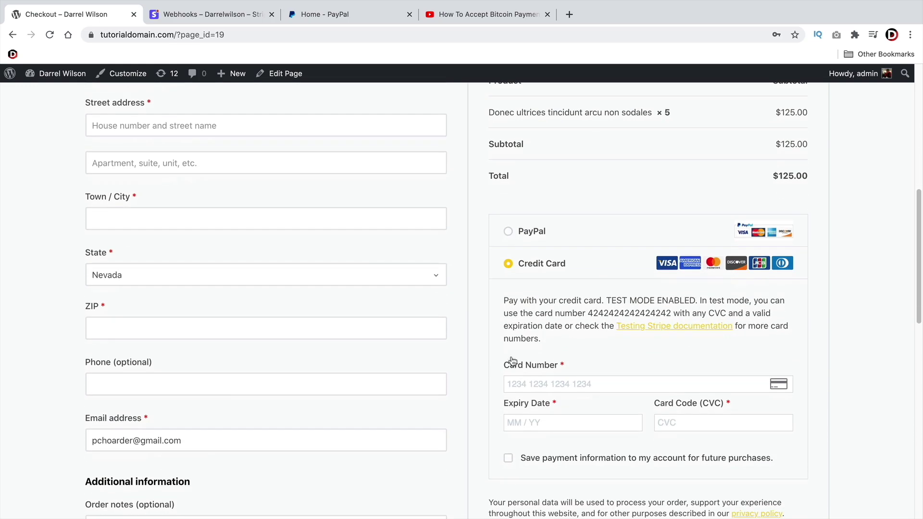
scroll(506, 362, "up", 2)
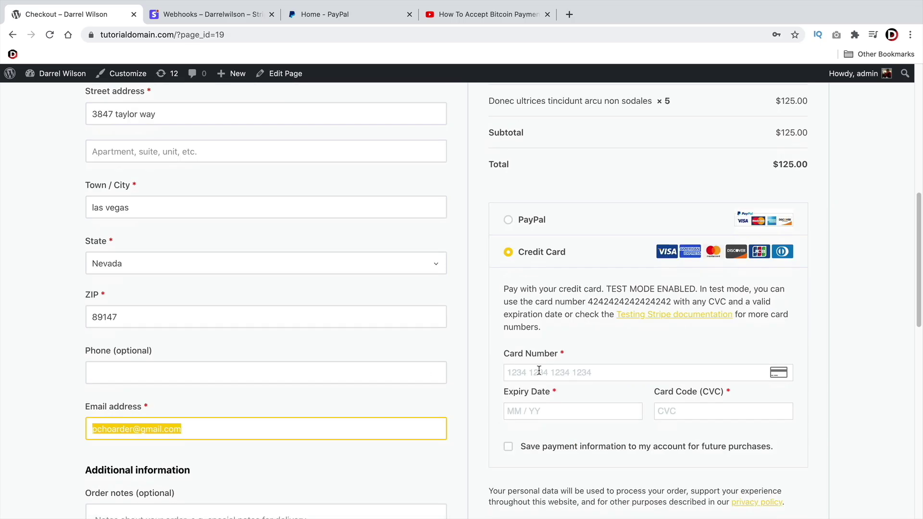
left_click(539, 370)
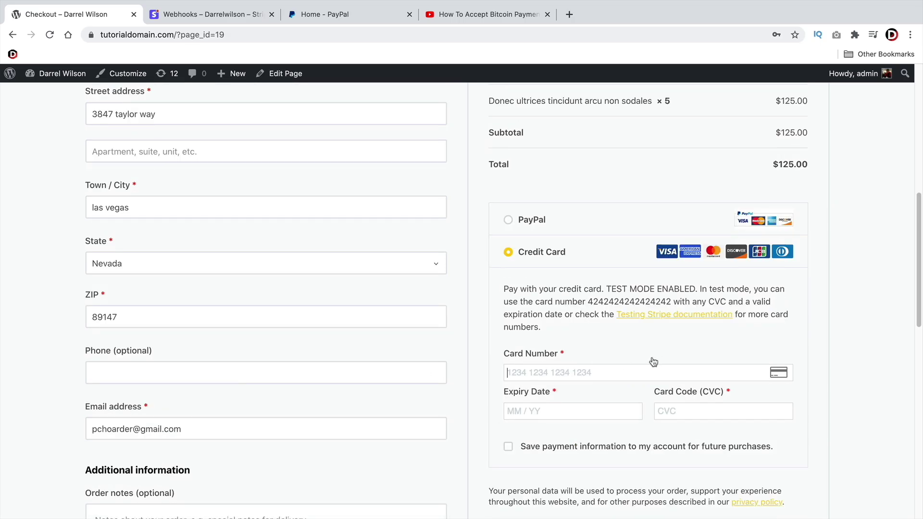
type("424242424242424")
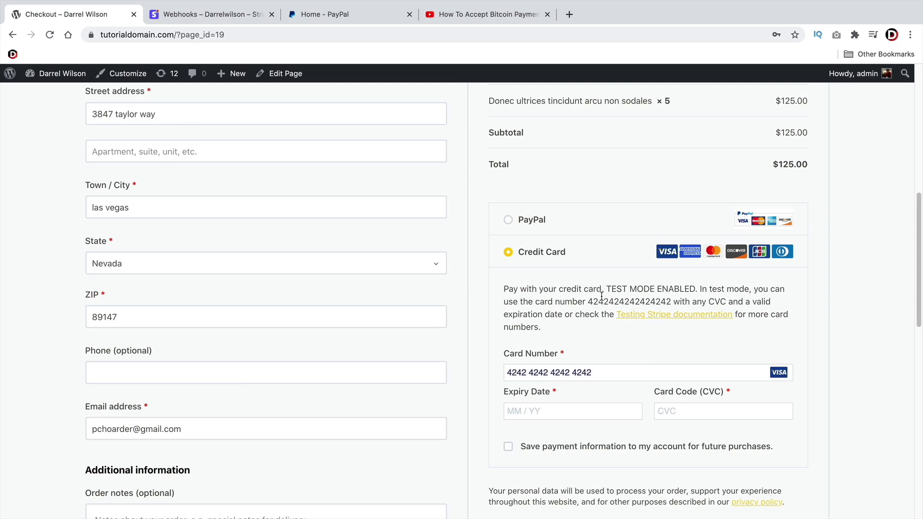
Correct the card's expiry date, save the payment information, and place the $125.00 order
left_click_drag(587, 300, 656, 302)
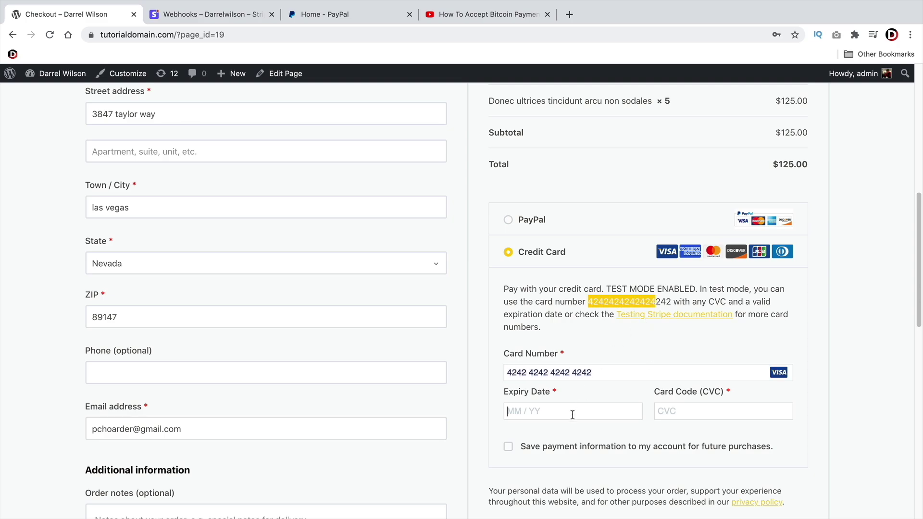
left_click(572, 415)
type("04 / 73")
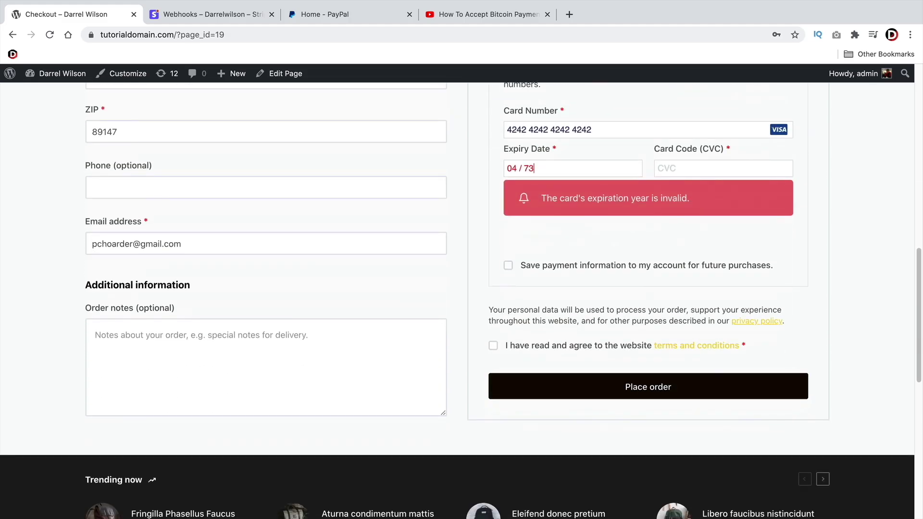
triple_click(536, 167)
type("03")
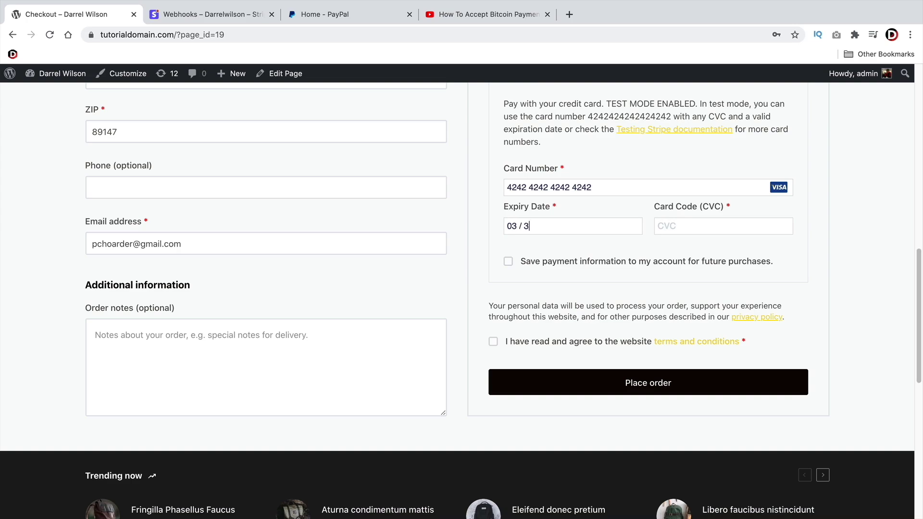
type("123")
left_click(531, 262)
scroll(606, 289, "up", 2)
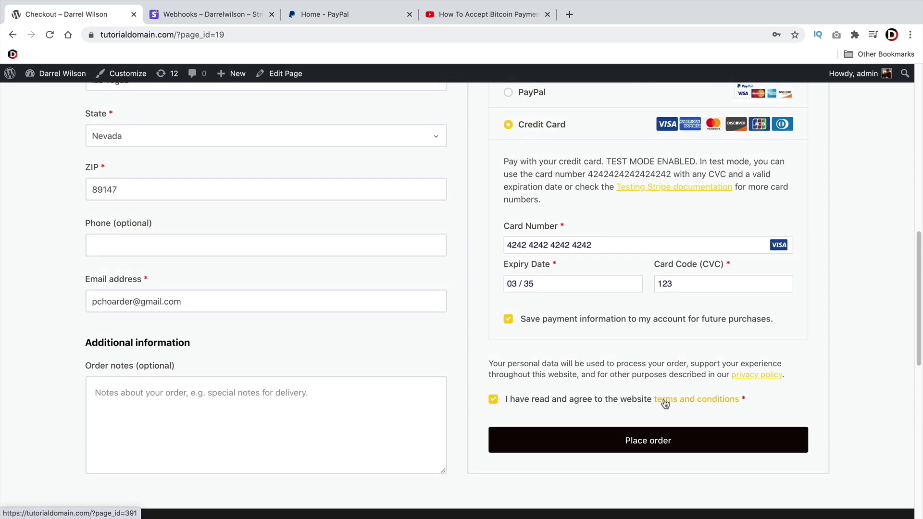
left_click(637, 439)
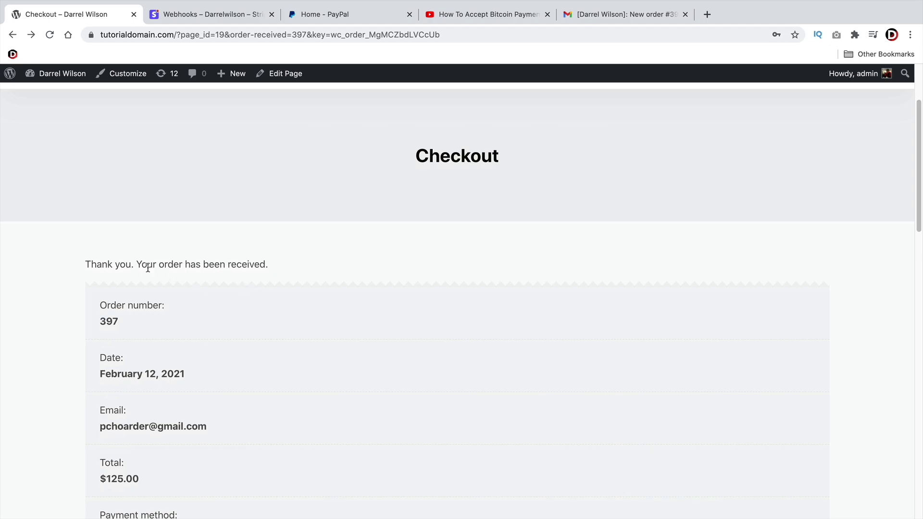
Review order 397's confirmation page, highlighting the order number and the customer's e-mail
left_click_drag(95, 266, 266, 264)
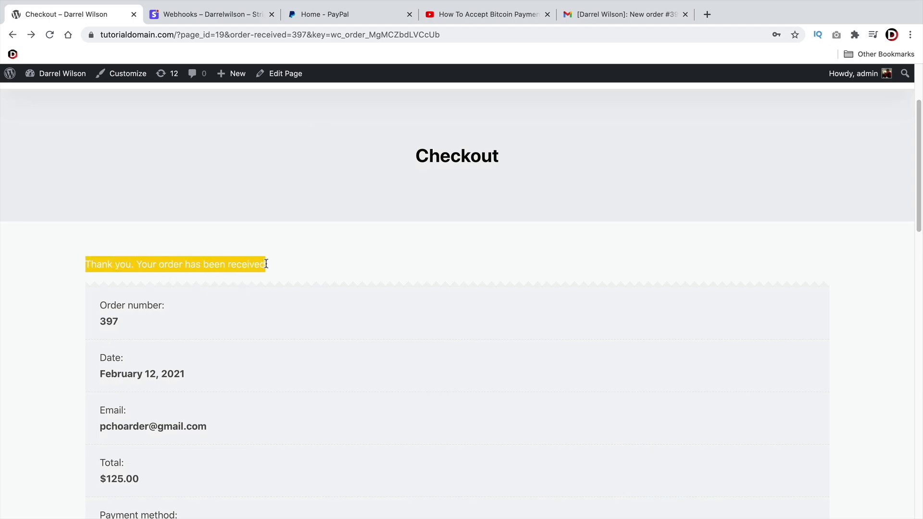
scroll(115, 265, "down", 2)
double_click(116, 265)
scroll(116, 262, "down", 3)
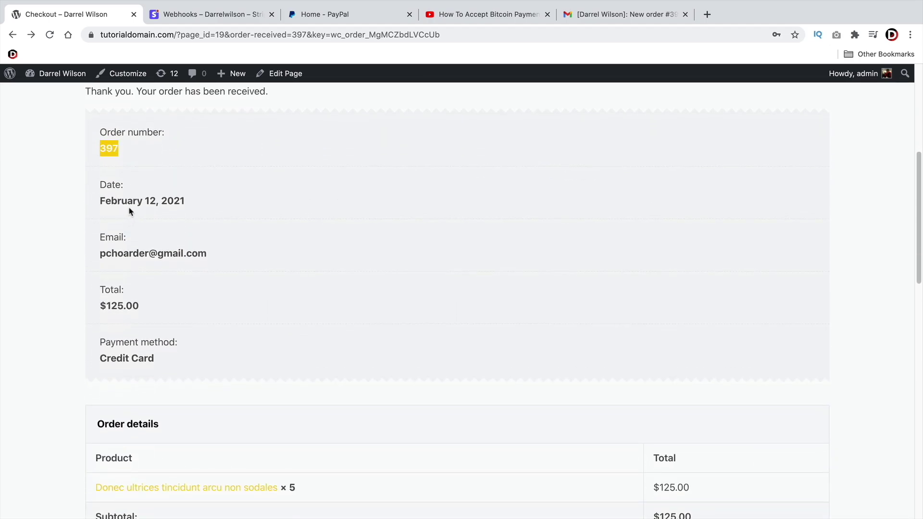
left_click_drag(99, 254, 186, 254)
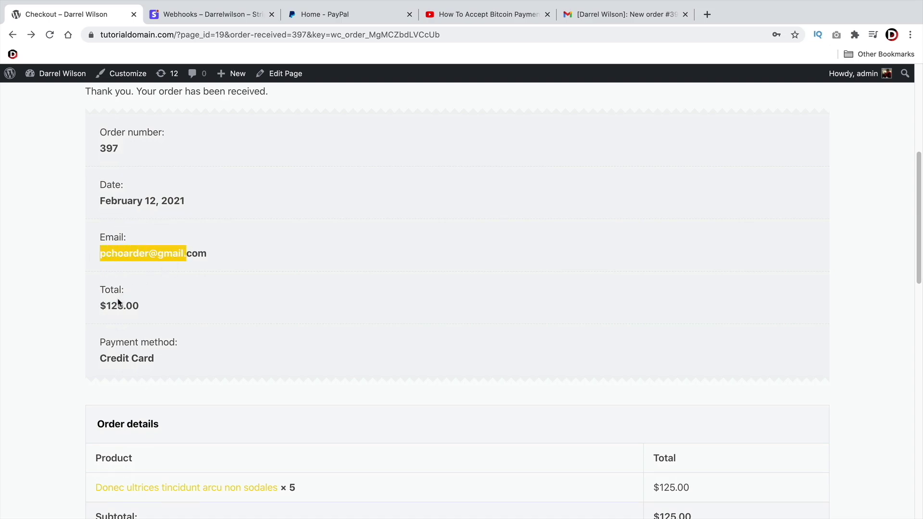
scroll(196, 329, "down", 5)
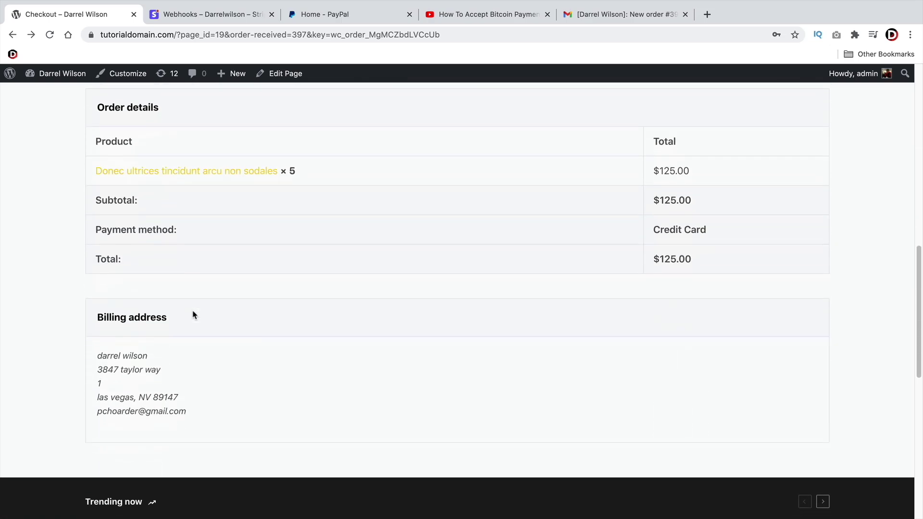
scroll(187, 327, "up", 2)
scroll(208, 344, "up", 1)
Read through the New Order #397 email, then return to the order-received page's top
left_click(604, 15)
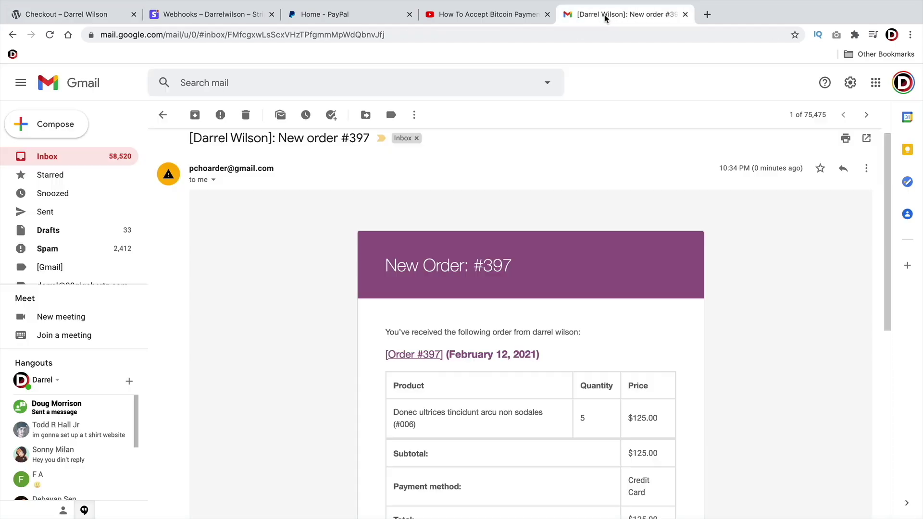
scroll(774, 311, "down", 2)
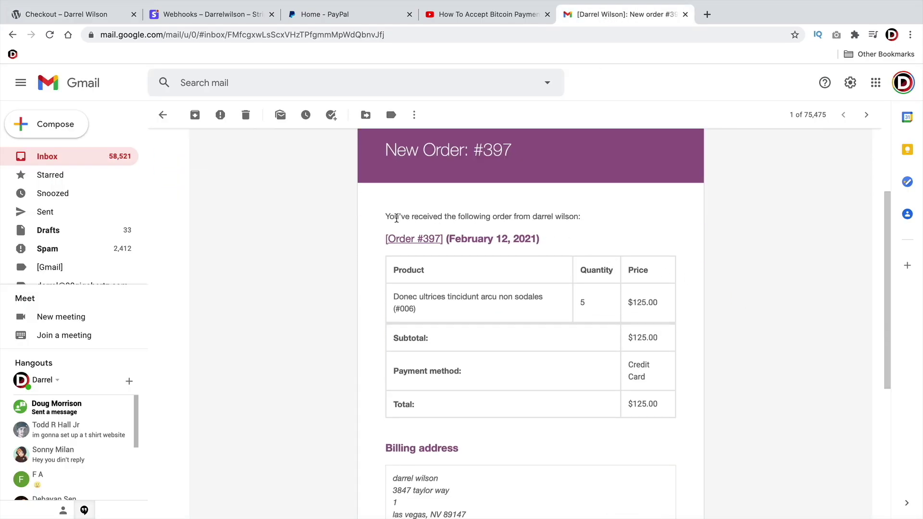
scroll(581, 342, "down", 2)
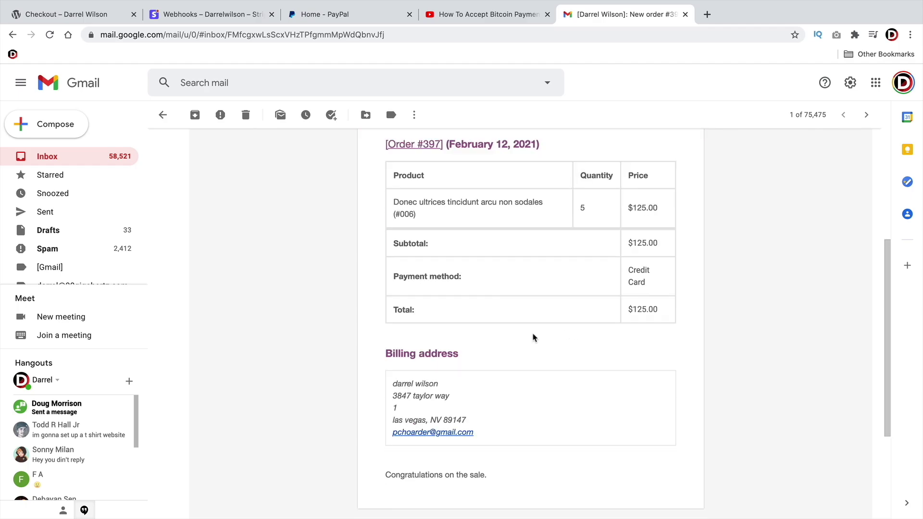
left_click_drag(489, 476, 394, 474)
scroll(566, 424, "up", 2)
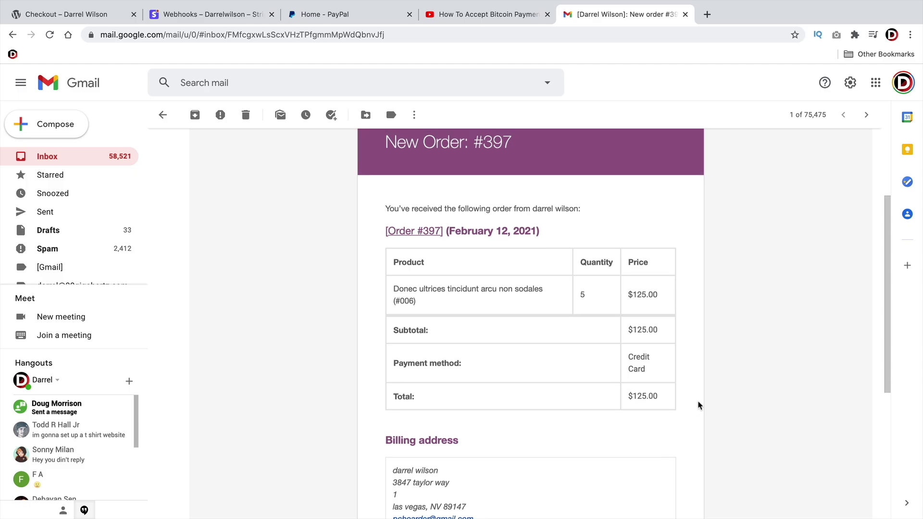
scroll(704, 399, "up", 1)
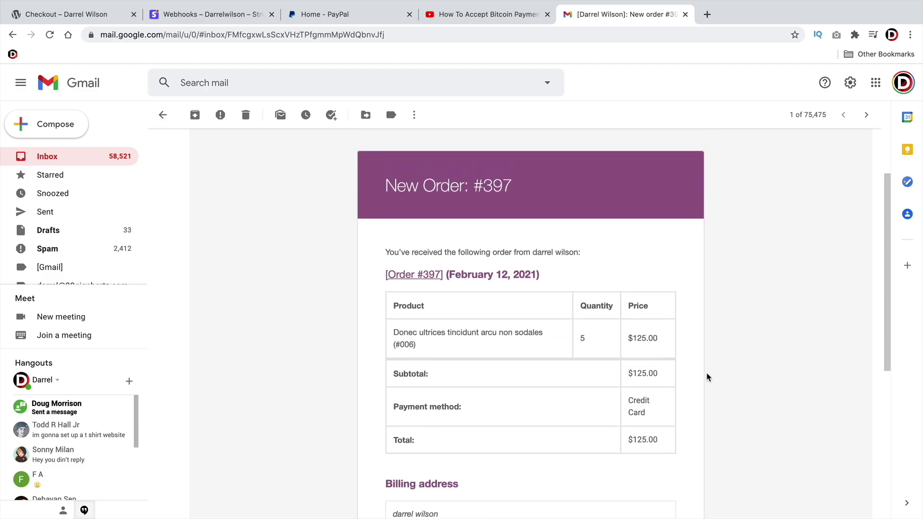
left_click(73, 19)
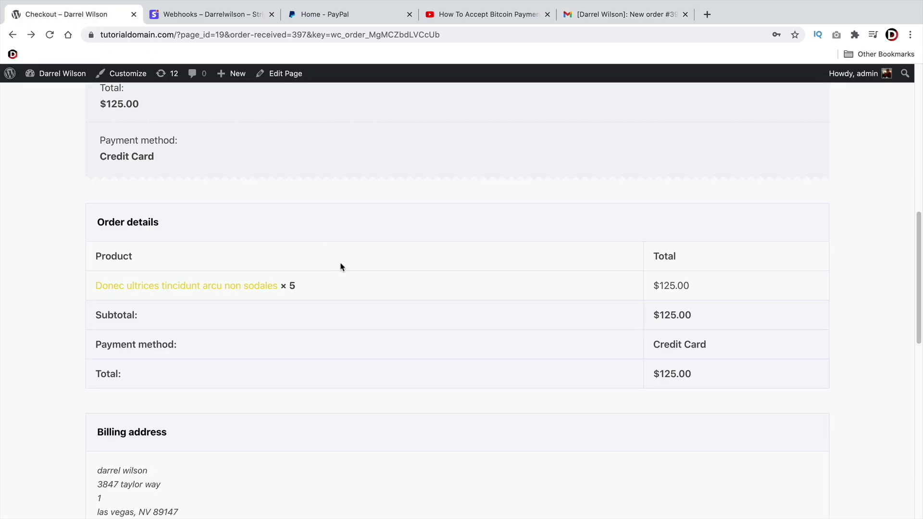
scroll(355, 269, "up", 1)
scroll(355, 269, "up", 6)
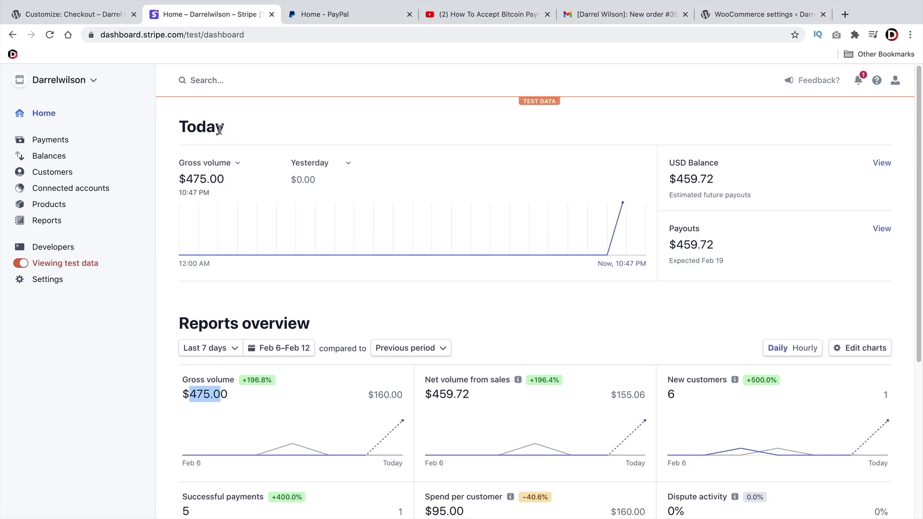
Check today's $475.00 gross volume on the Stripe test-data Home dashboard
left_click_drag(225, 128, 186, 126)
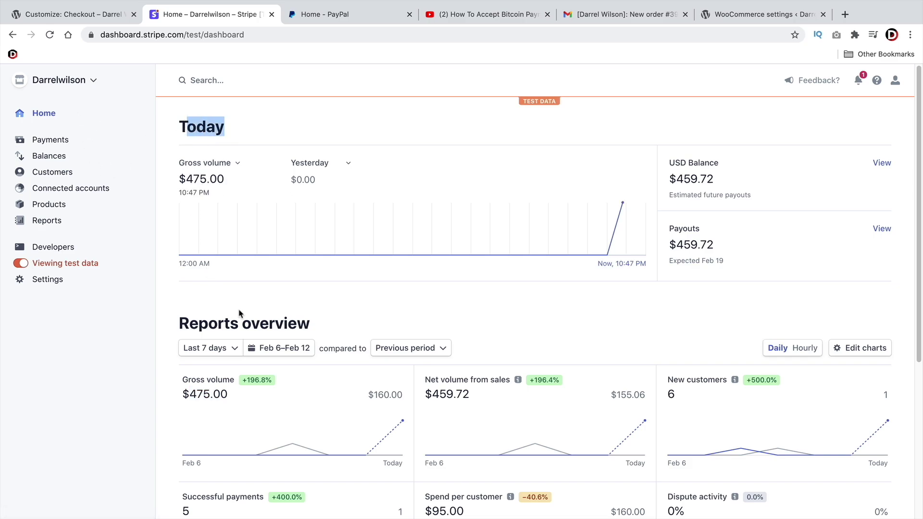
scroll(241, 312, "down", 3)
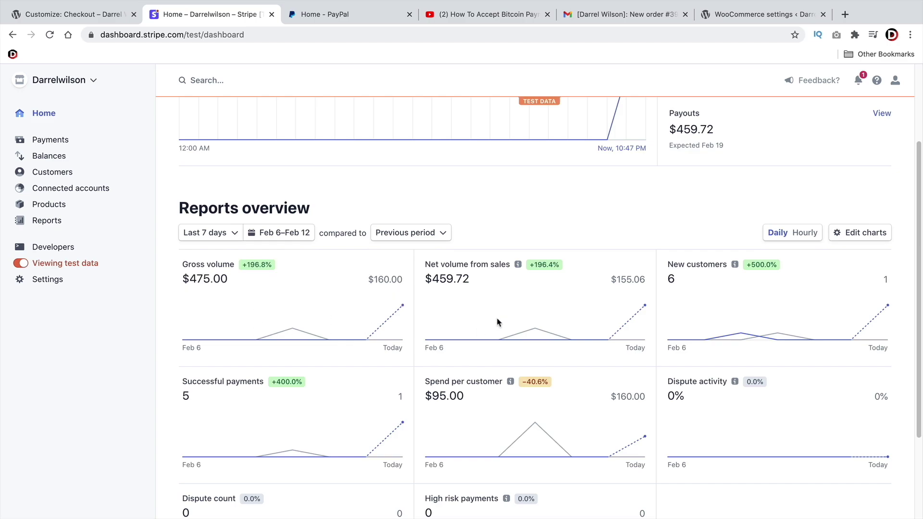
scroll(418, 375, "up", 3)
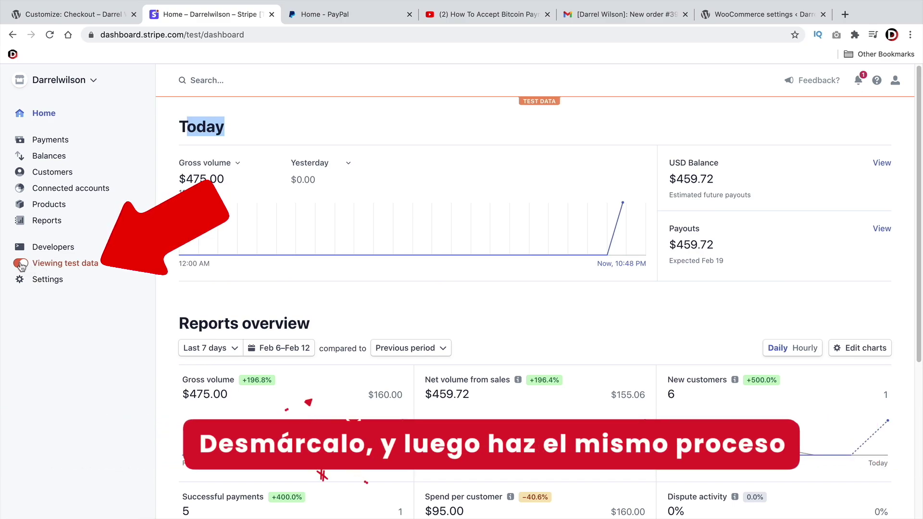
Switch Stripe to live data and copy the live publishable key from Developers > API keys
left_click(21, 263)
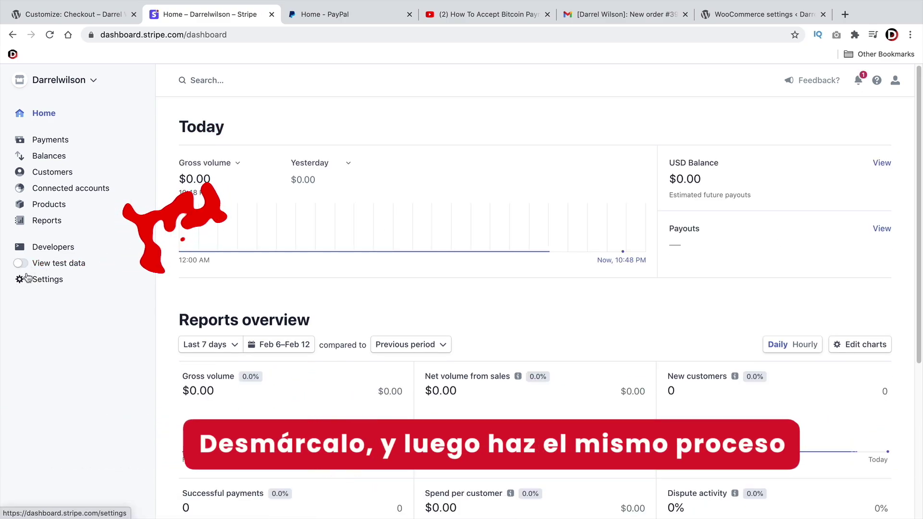
left_click(54, 251)
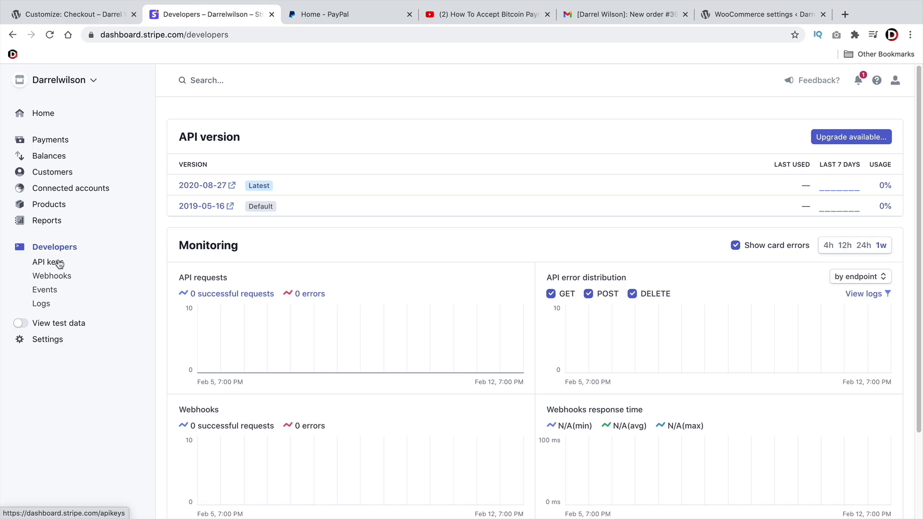
left_click(57, 265)
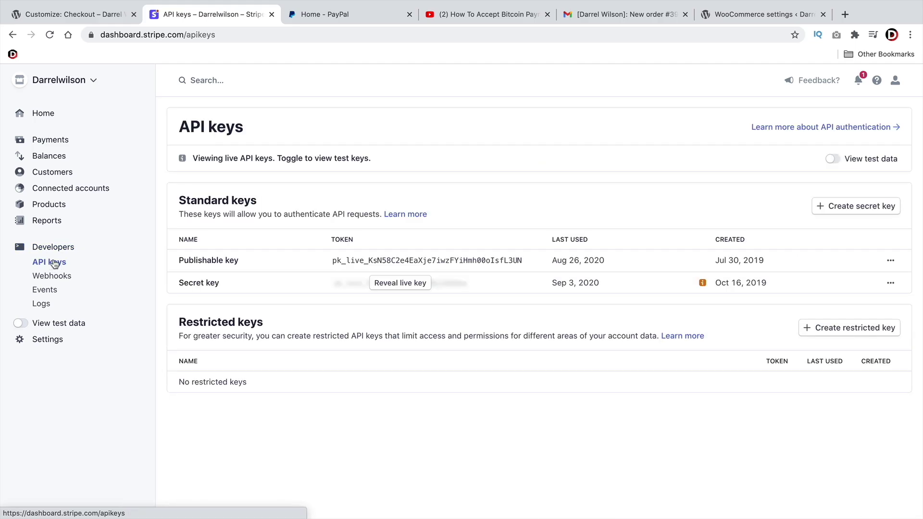
left_click(339, 262)
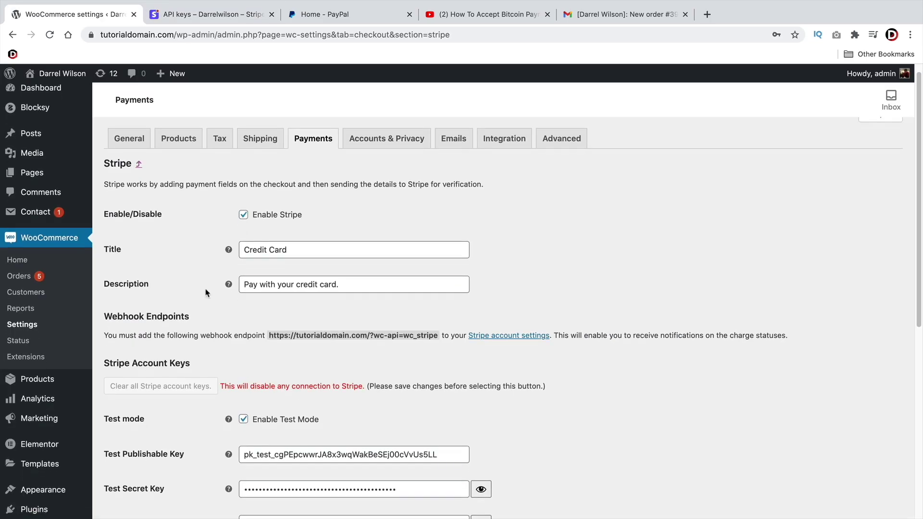
scroll(206, 288, "down", 5)
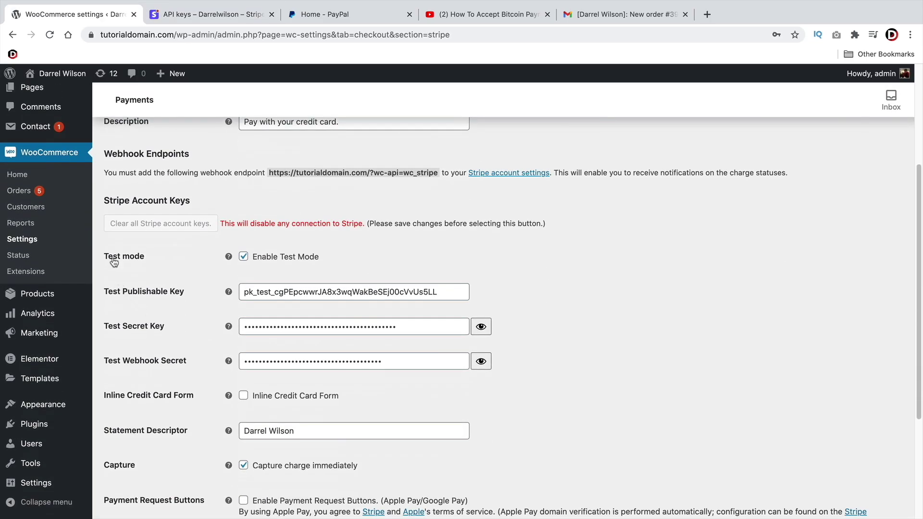
Turn off Stripe test mode and paste the live publishable key into WooCommerce
left_click(243, 257)
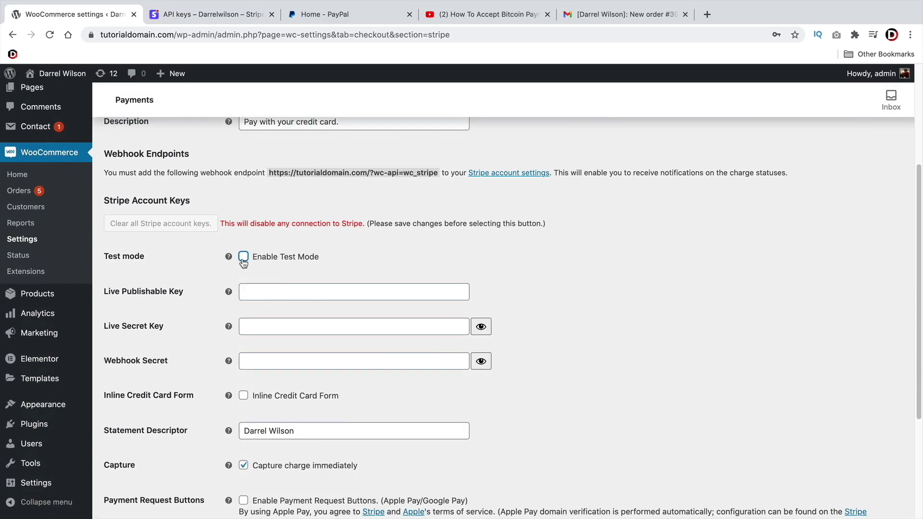
left_click(272, 288)
right_click(272, 288)
left_click(308, 361)
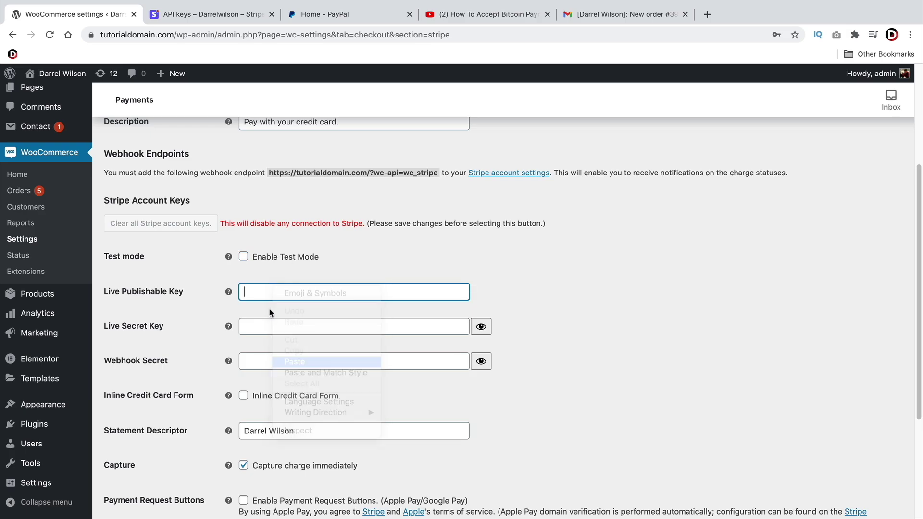
Copy Stripe's live secret key into WooCommerce's Live Secret Key field, then go to Stripe Webhooks
left_click(205, 14)
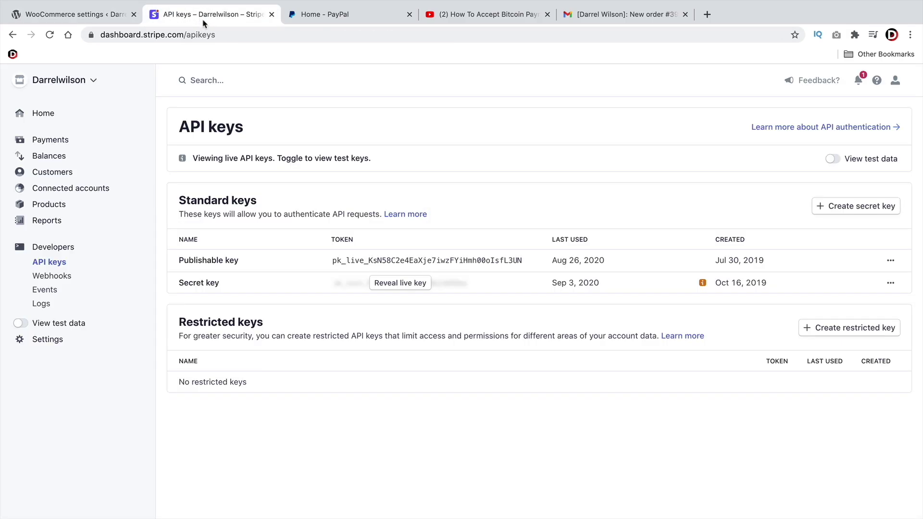
left_click(394, 284)
left_click(394, 287)
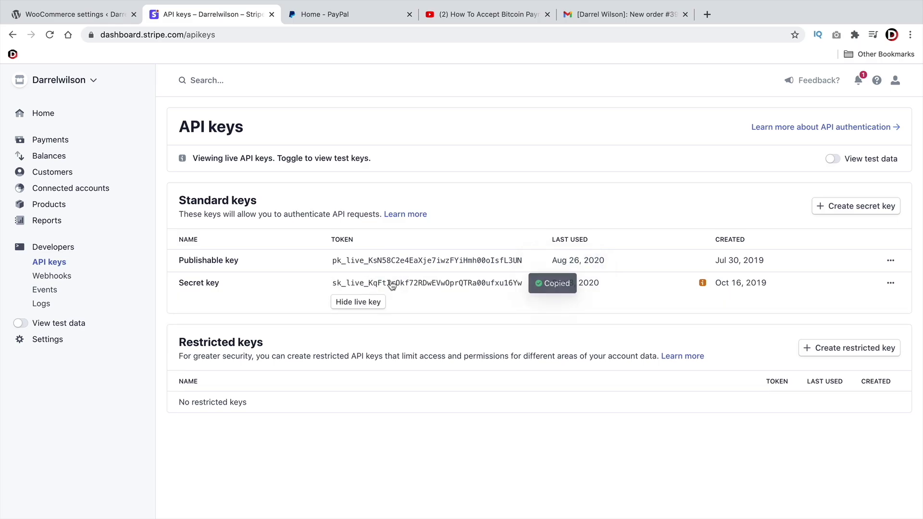
left_click(96, 15)
left_click(255, 323)
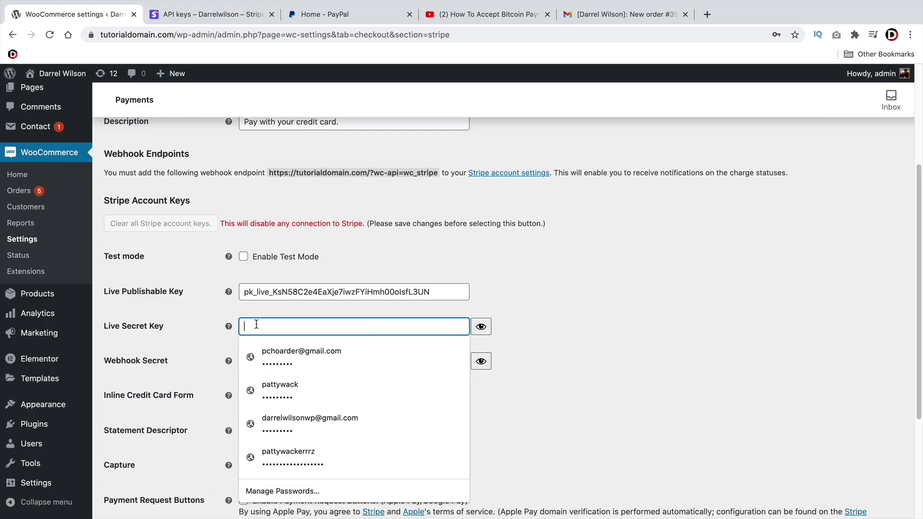
right_click(255, 323)
left_click(295, 430)
left_click(546, 324)
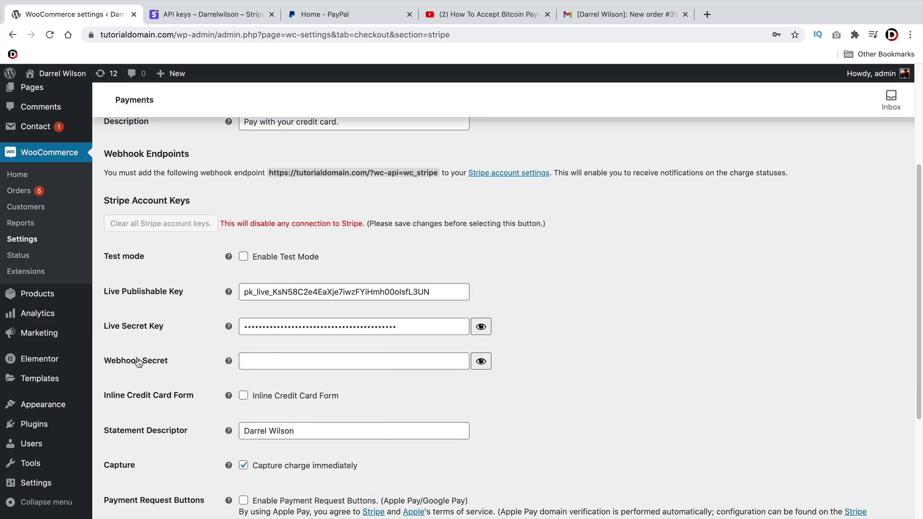
left_click(178, 19)
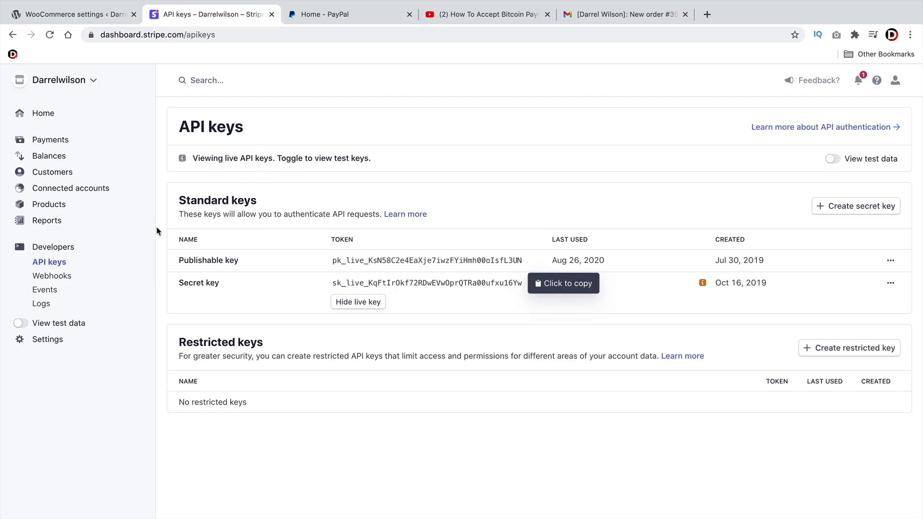
left_click(52, 276)
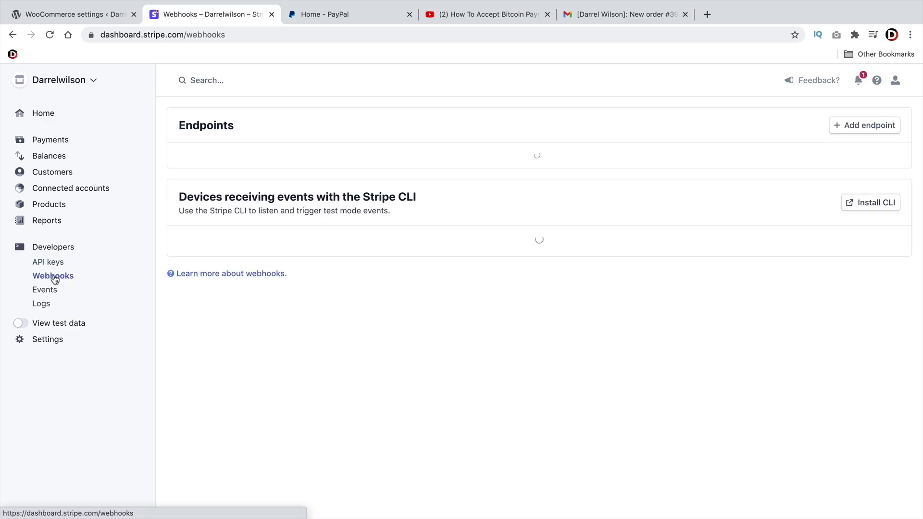
left_click(864, 125)
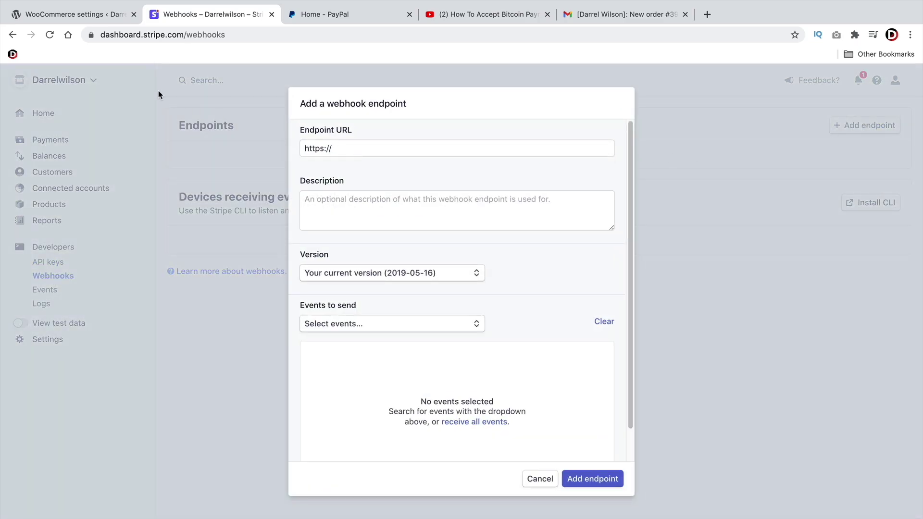
left_click(89, 19)
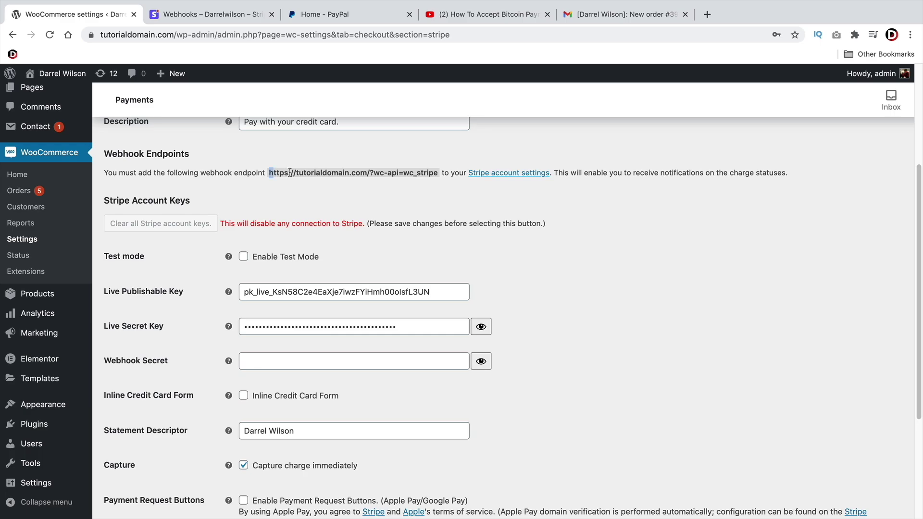
left_click_drag(290, 172, 427, 173)
right_click(436, 173)
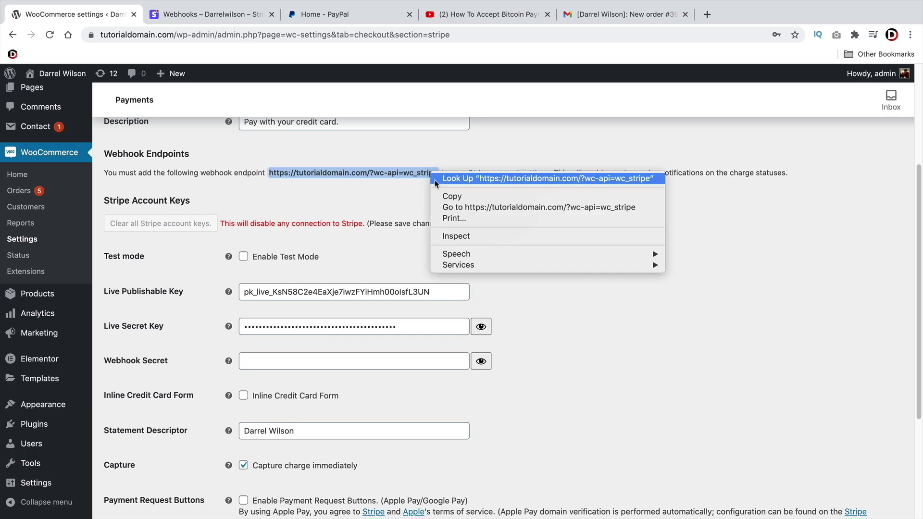
left_click(446, 196)
left_click(211, 14)
double_click(335, 141)
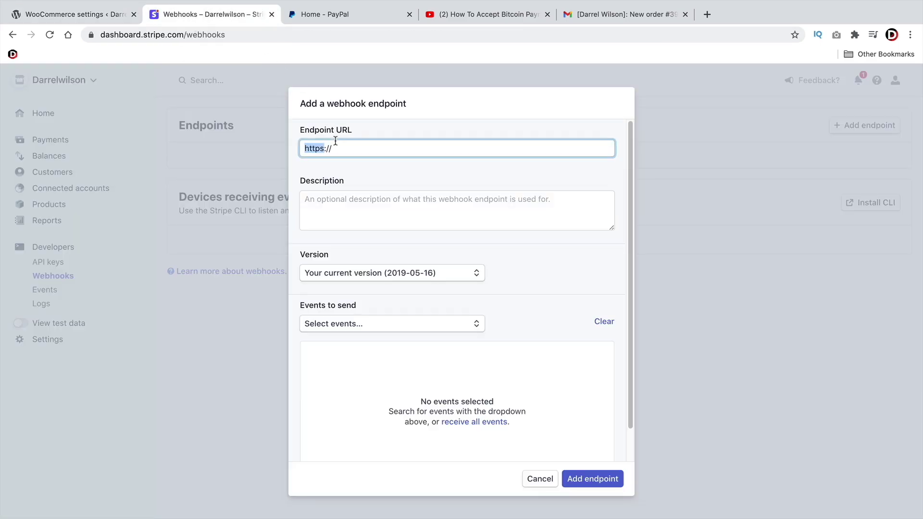
right_click(336, 141)
left_click(362, 233)
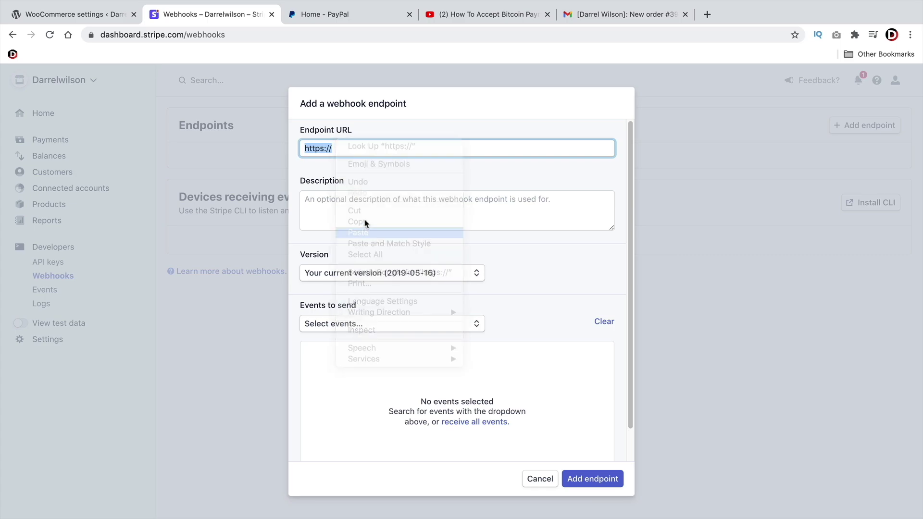
Select all Charge events and create the webhook endpoint
left_click(379, 327)
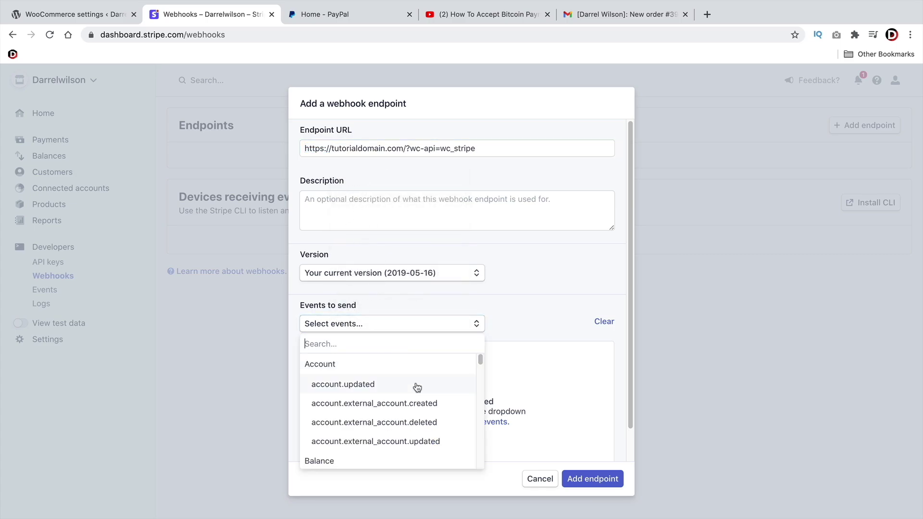
scroll(414, 386, "down", 4)
scroll(394, 380, "up", 1)
left_click(359, 366)
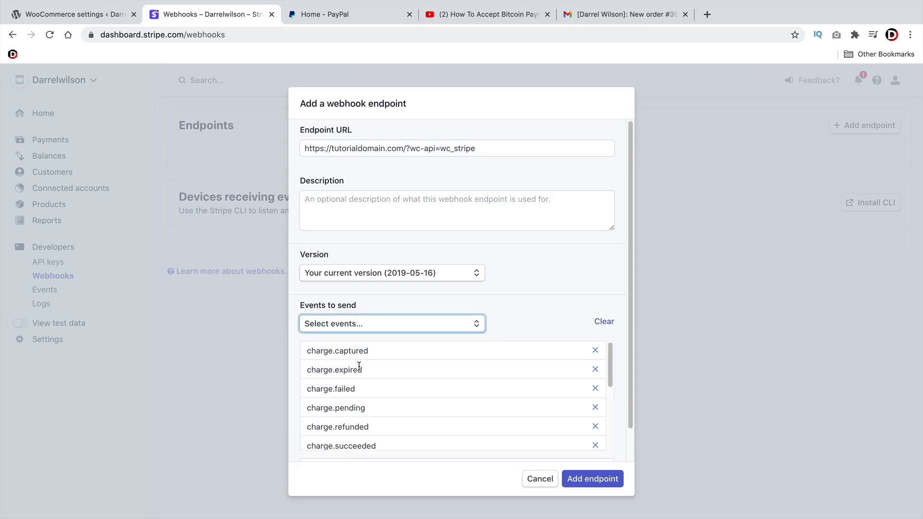
left_click(594, 479)
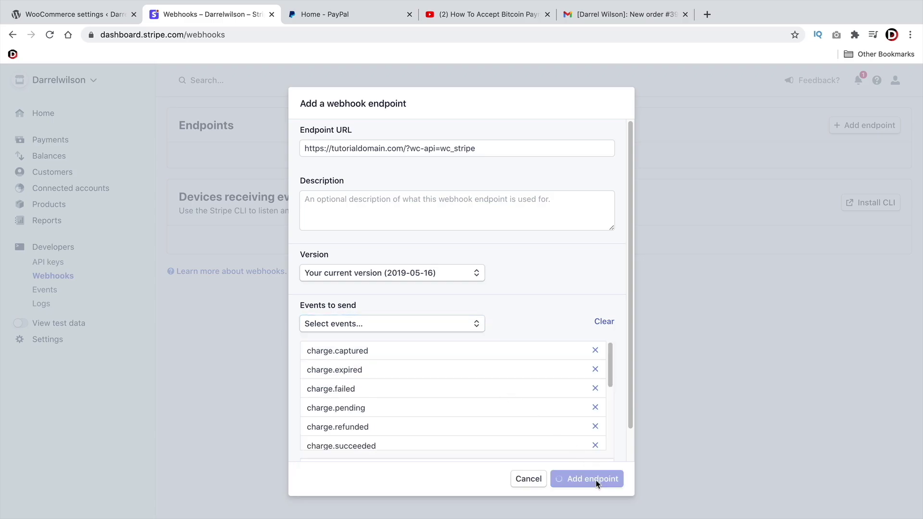
Reveal and copy the new endpoint's signing secret
scroll(443, 370, "down", 5)
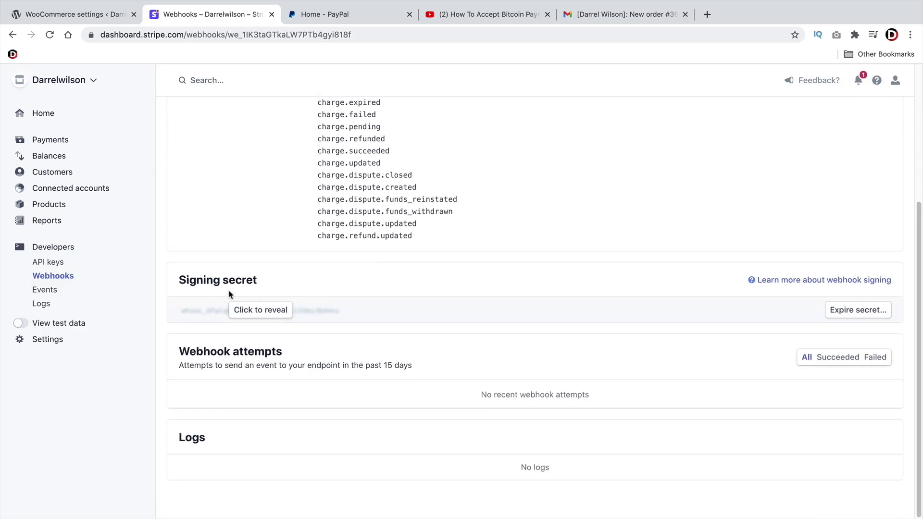
left_click(260, 309)
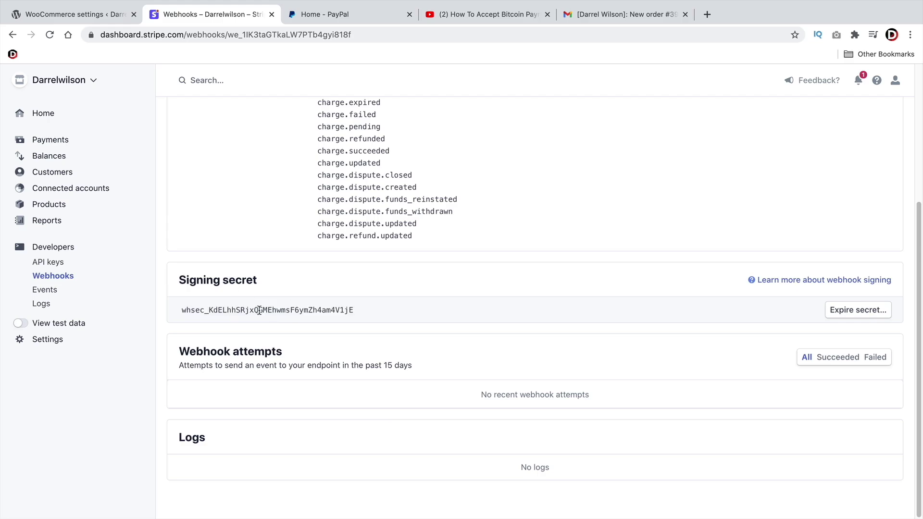
double_click(262, 310)
right_click(260, 310)
left_click(272, 334)
Paste the Stripe signing secret into Webhook Secret and save the live Stripe settings
left_click(98, 15)
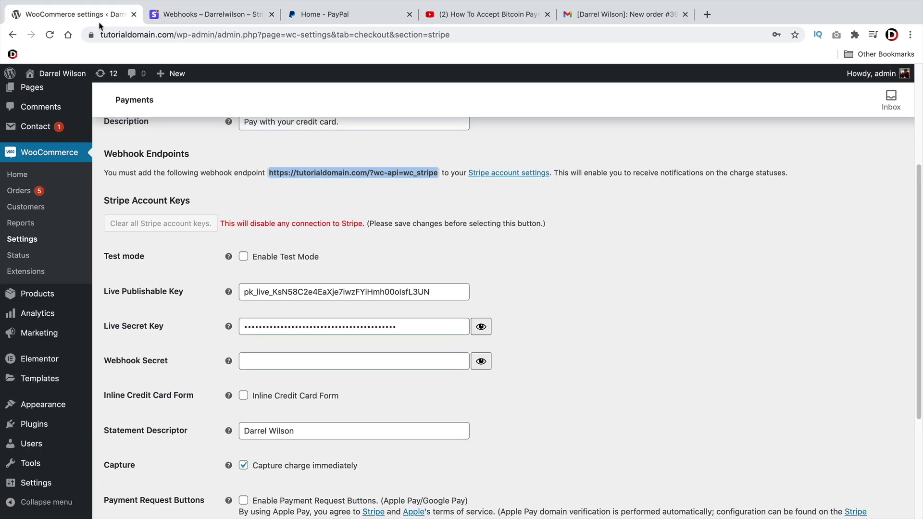
right_click(279, 361)
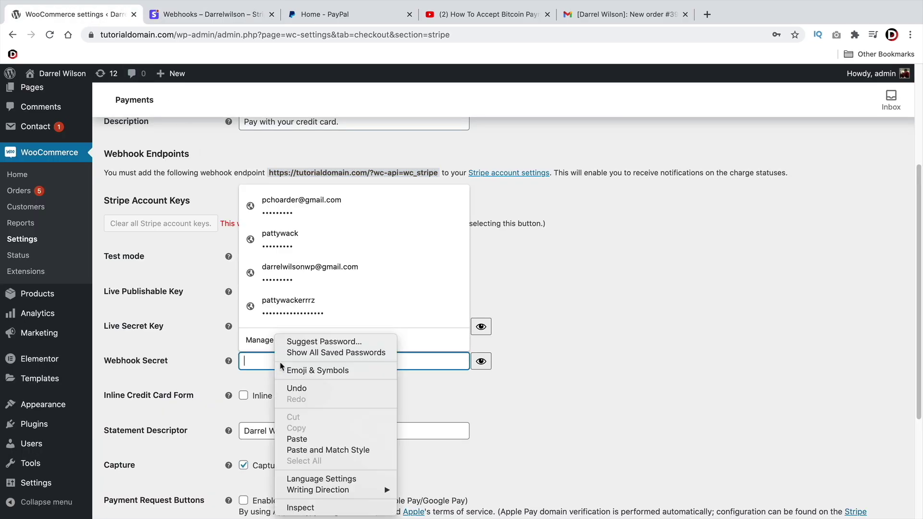
left_click(312, 435)
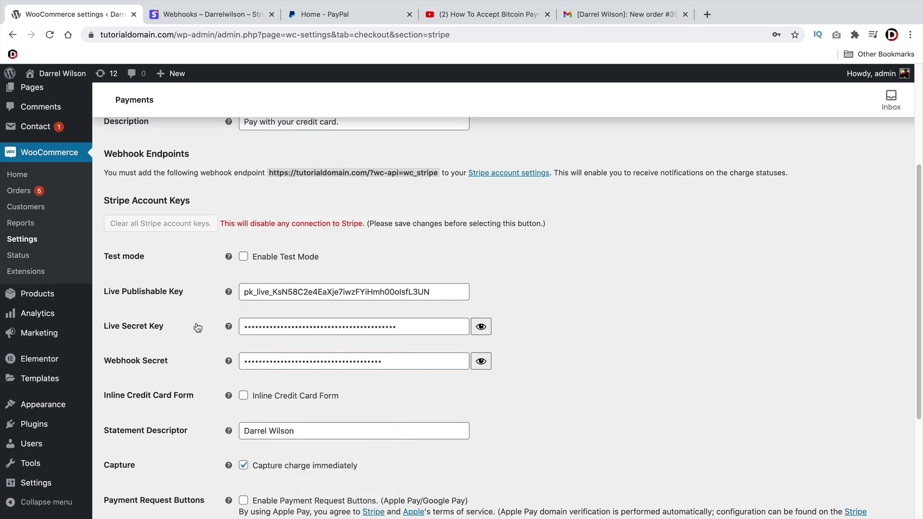
scroll(197, 323, "down", 5)
left_click(150, 460)
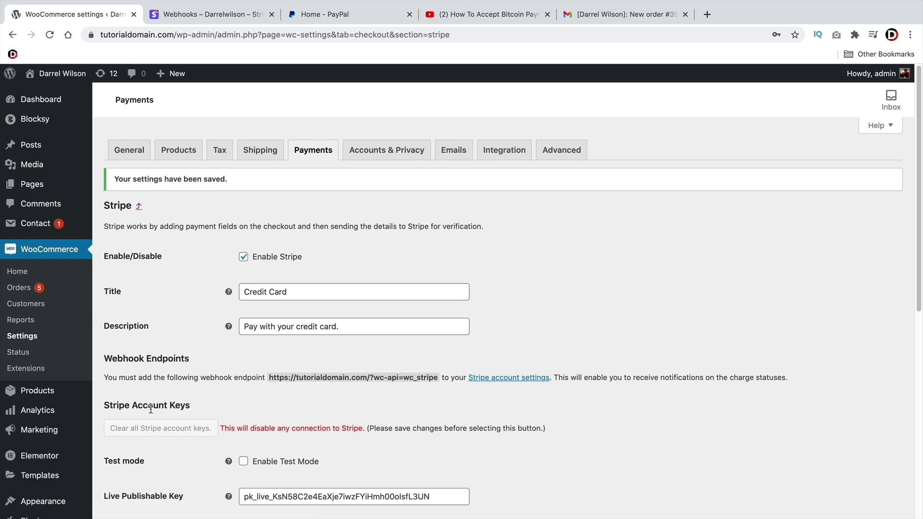
mouse_move(48, 73)
left_click(41, 94)
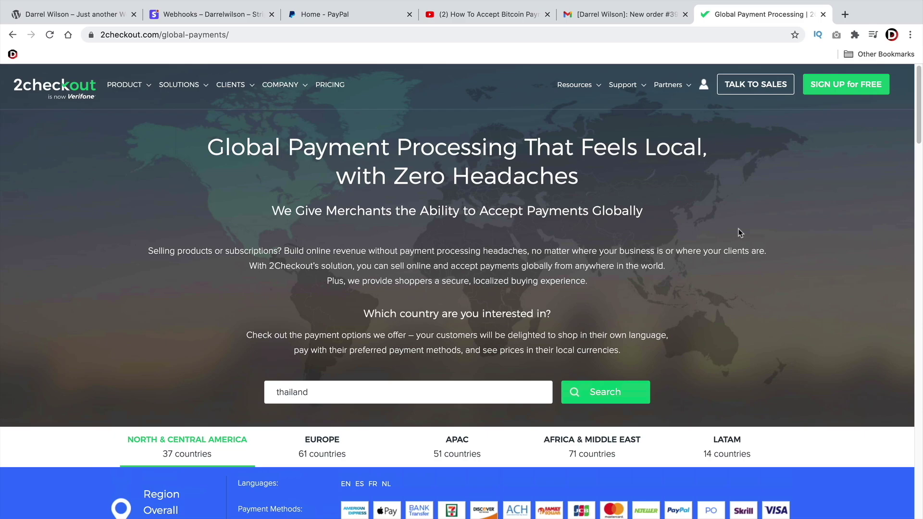
Scroll through 2Checkout's list of supported North & Central America countries
scroll(739, 232, "down", 6)
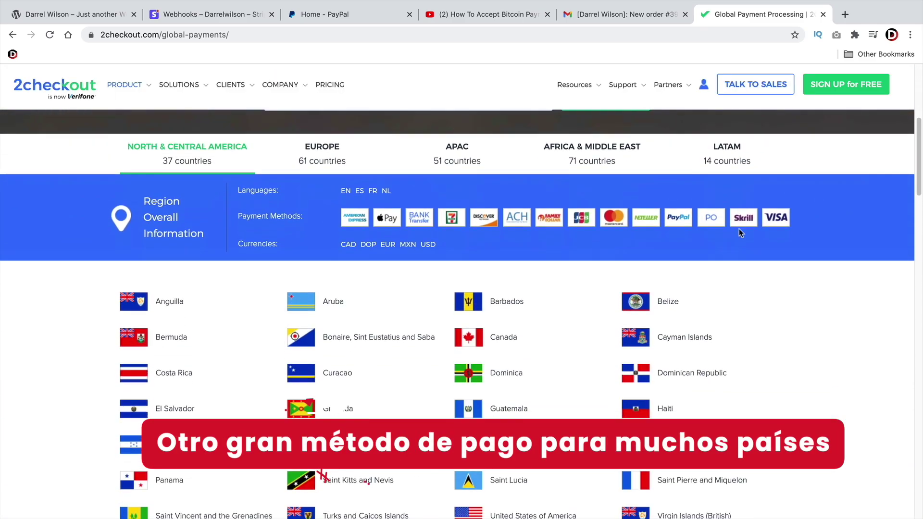
scroll(739, 233, "down", 1)
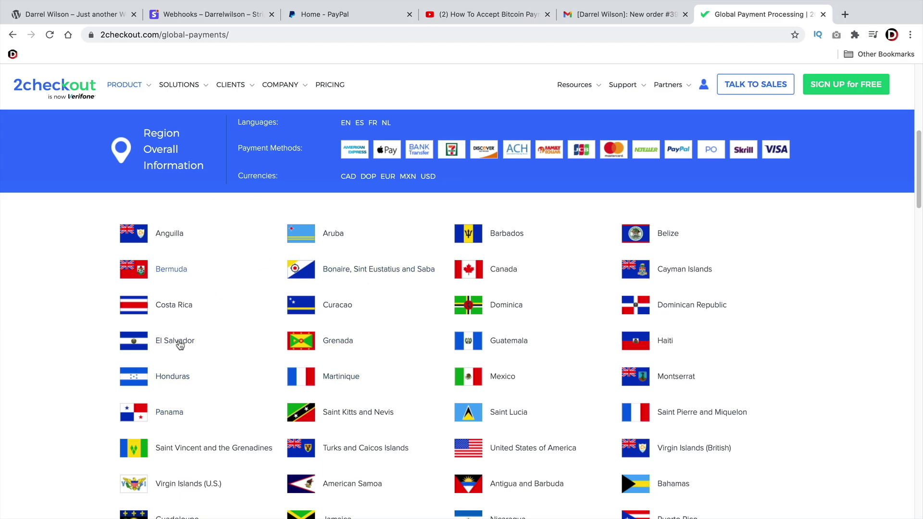
scroll(251, 258, "down", 1)
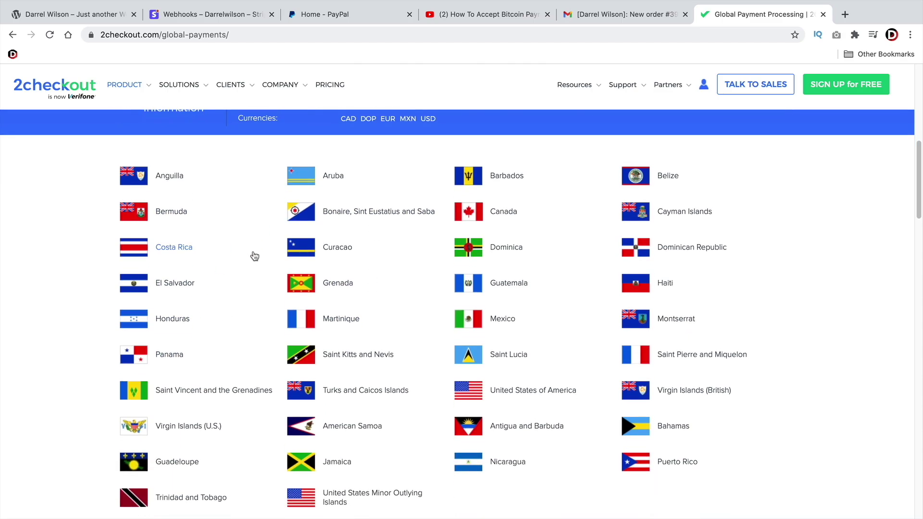
scroll(416, 384, "down", 1)
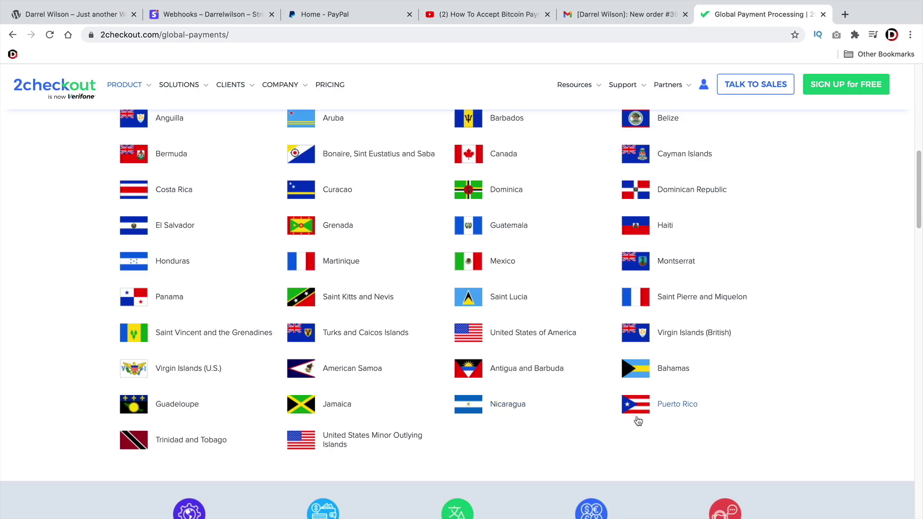
scroll(633, 428, "up", 4)
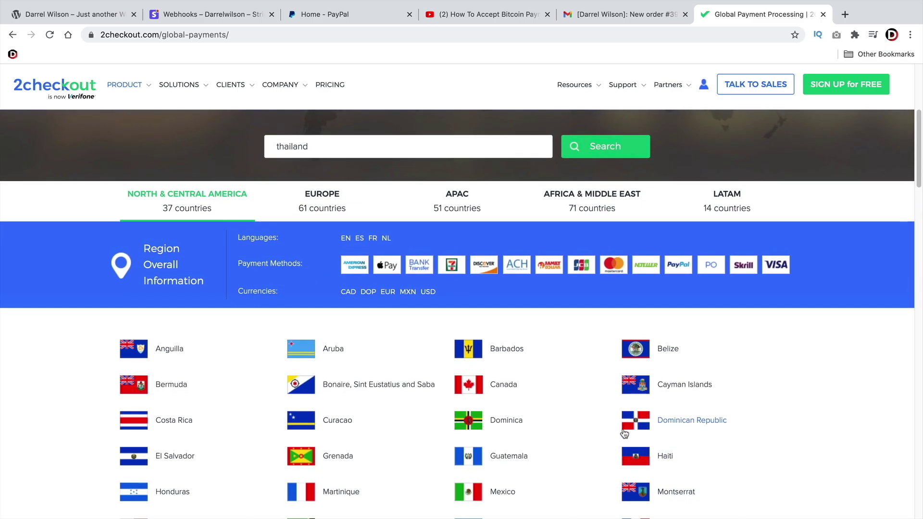
scroll(623, 434, "up", 5)
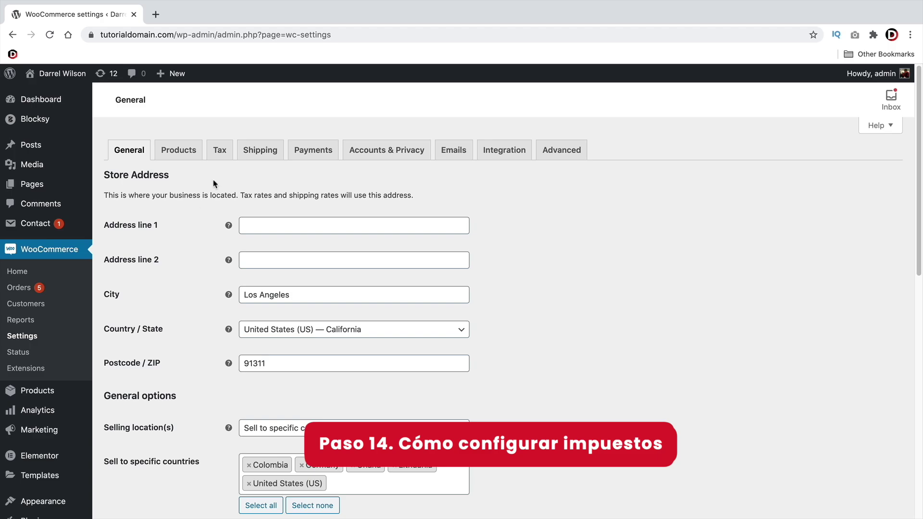
Tick Enable tax rates and calculations and save WooCommerce's General settings
scroll(206, 197, "down", 5)
left_click(243, 362)
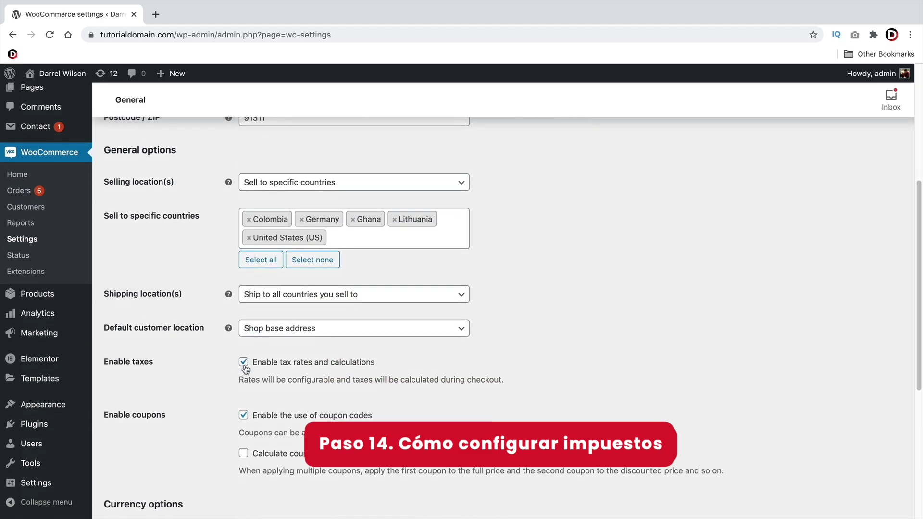
scroll(231, 216, "up", 5)
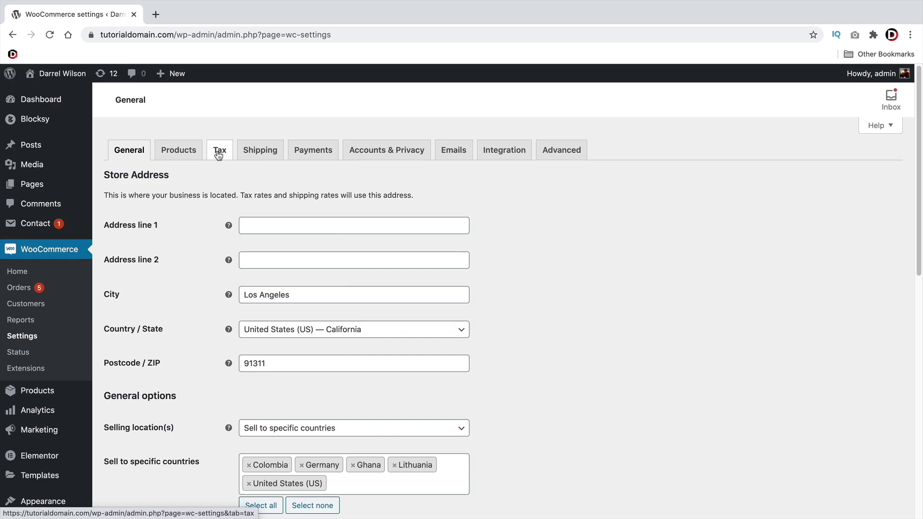
scroll(197, 265, "down", 10)
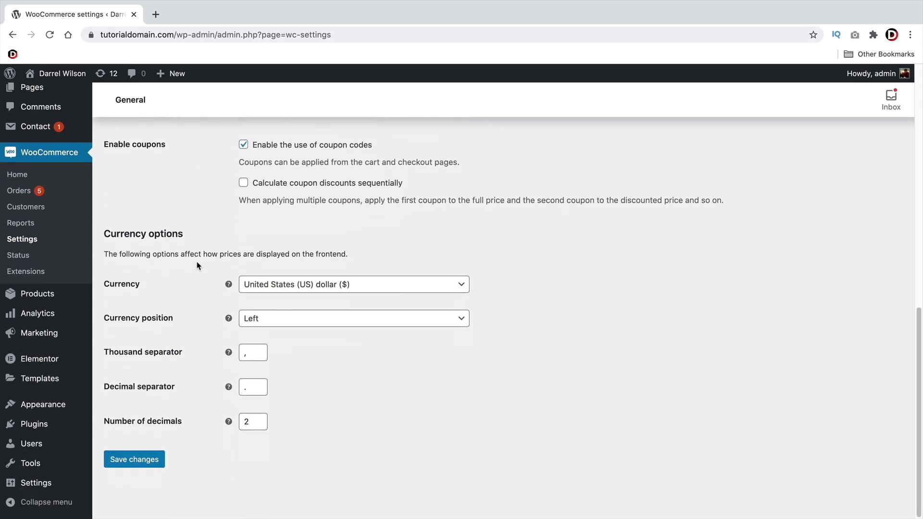
left_click(149, 463)
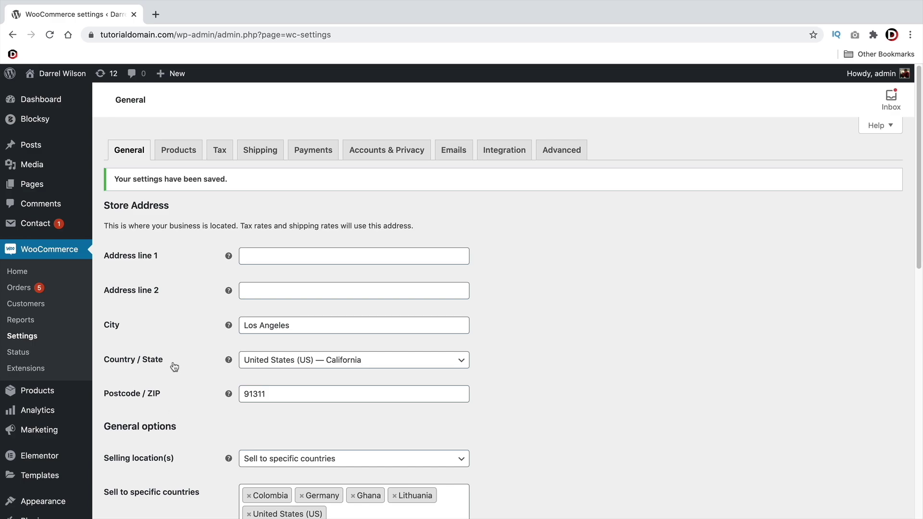
scroll(181, 363, "down", 2)
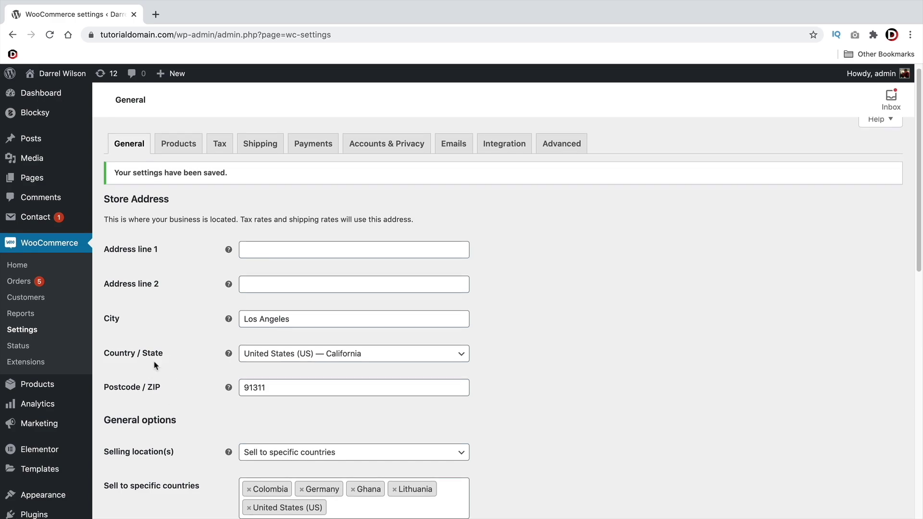
scroll(181, 367, "up", 2)
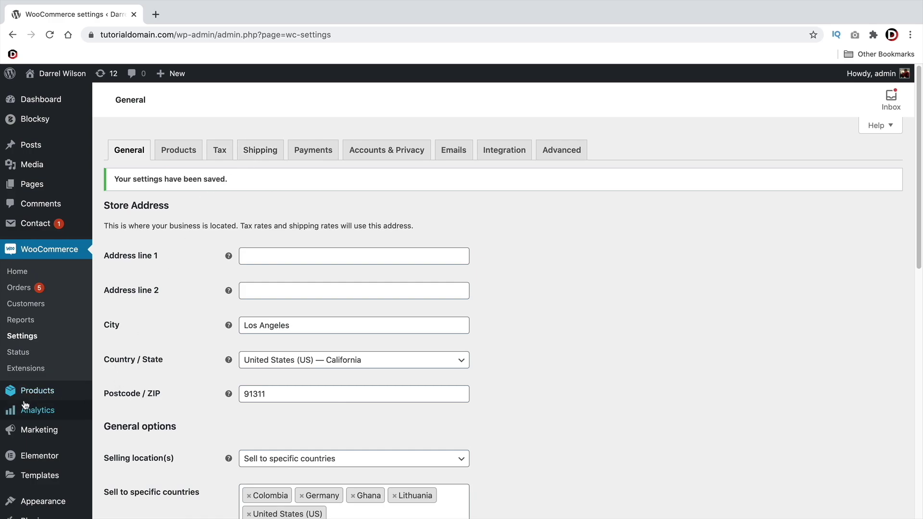
scroll(50, 396, "down", 3)
Search 'woocommerce tax', install and activate WooCommerce Shipping & Tax, then install and connect Jetpack
mouse_move(42, 423)
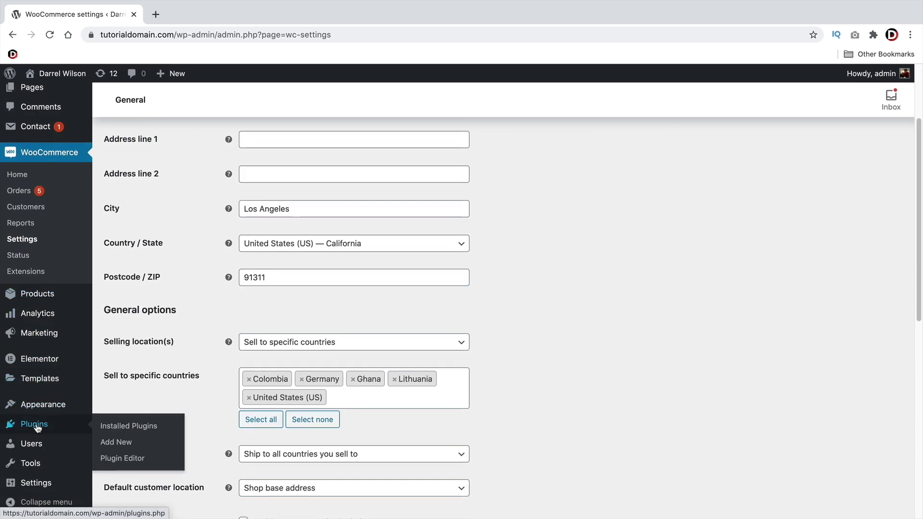
left_click(112, 445)
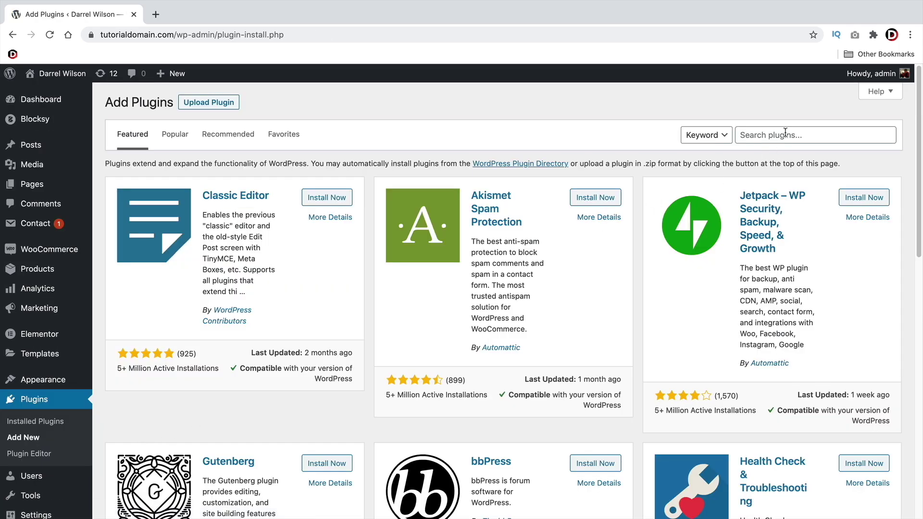
left_click(787, 134)
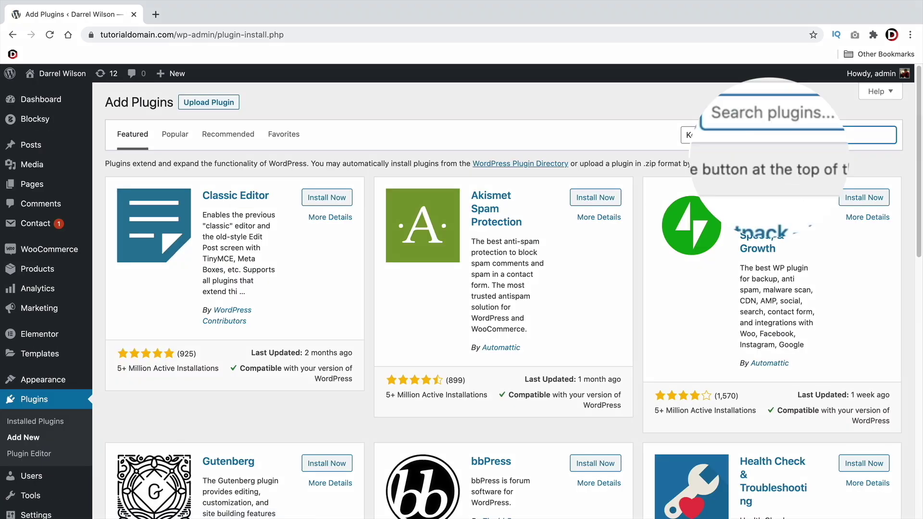
type("woocommerce tax")
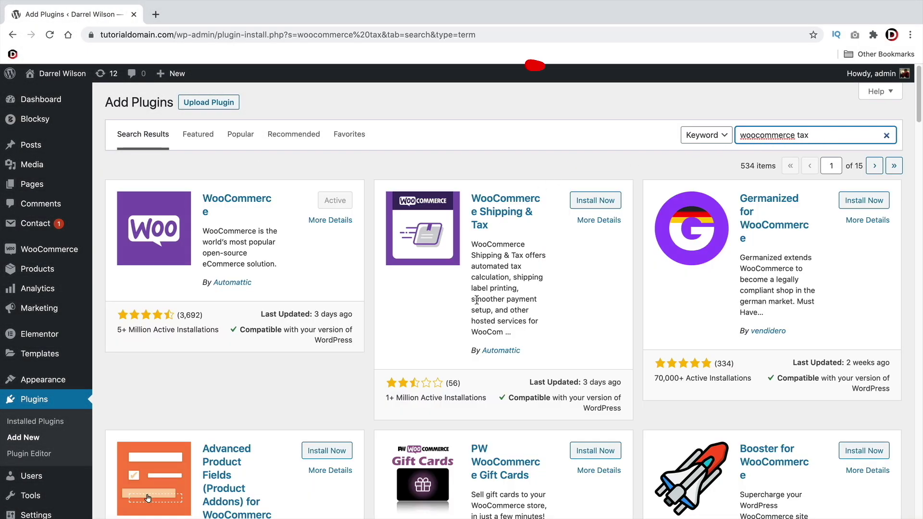
left_click_drag(393, 399, 455, 400)
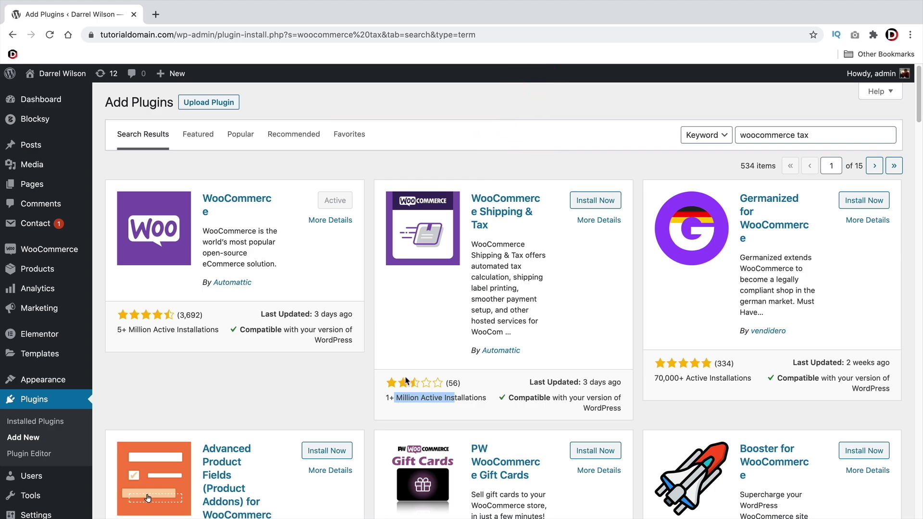
left_click(596, 205)
left_click(596, 200)
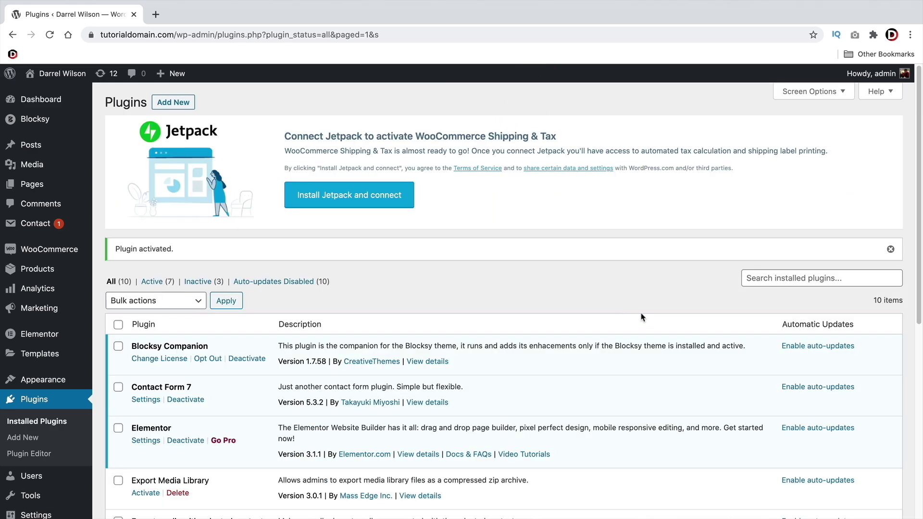
left_click(338, 201)
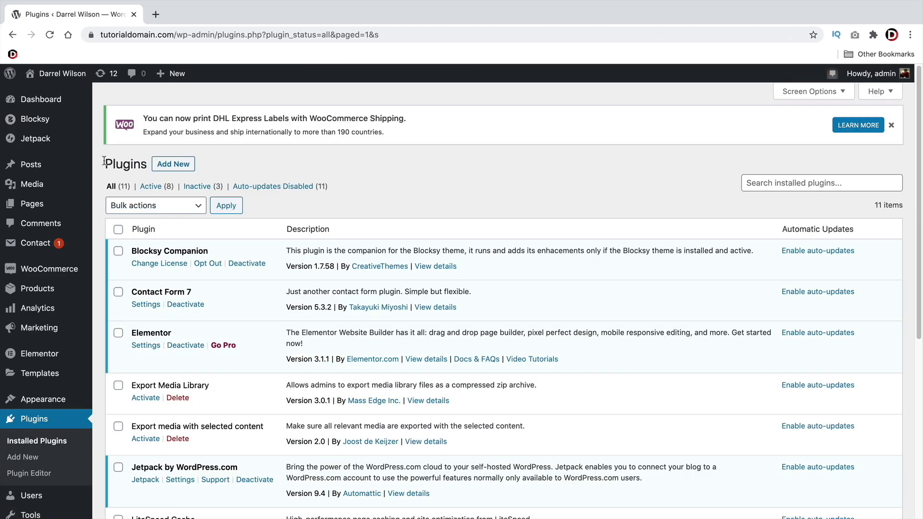
Go from the Jetpack Dashboard to Settings and review the Performance tab's accelerator options
mouse_move(42, 144)
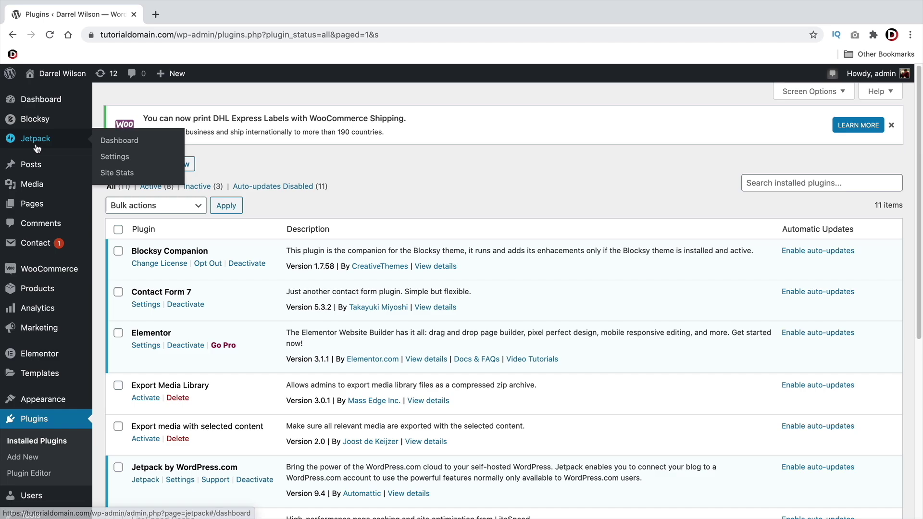
left_click(118, 143)
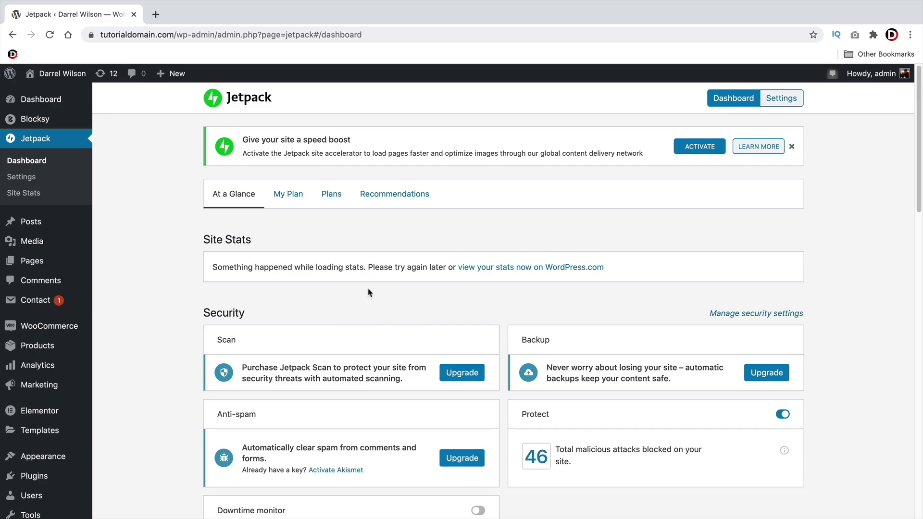
left_click(30, 177)
scroll(247, 371, "down", 2)
scroll(247, 372, "down", 1)
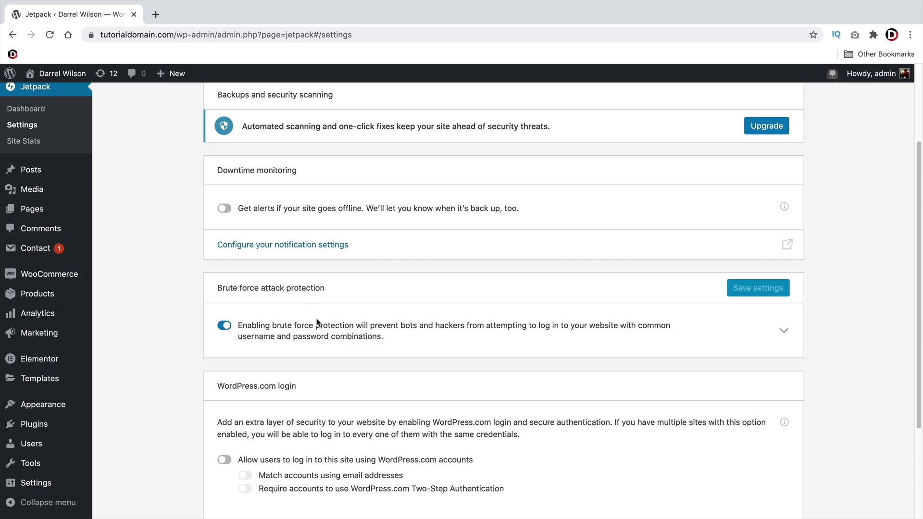
scroll(317, 321, "up", 3)
left_click(286, 142)
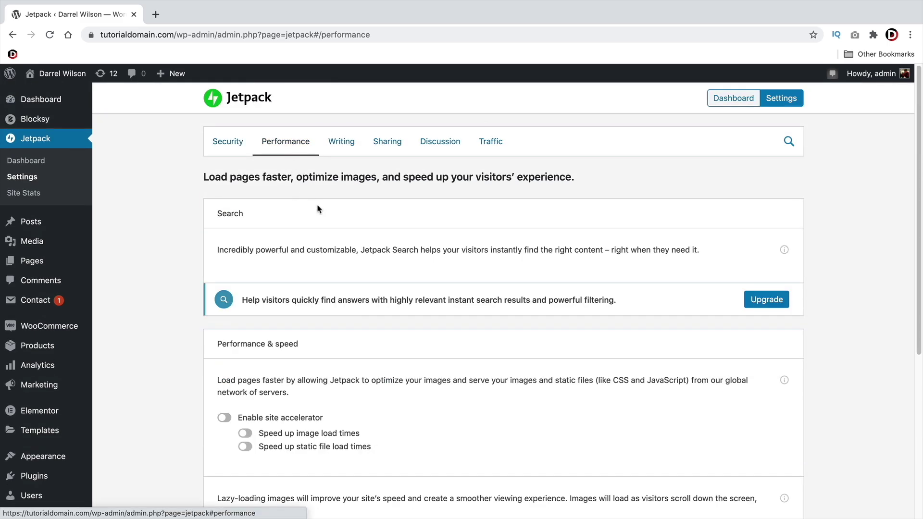
scroll(253, 239, "down", 3)
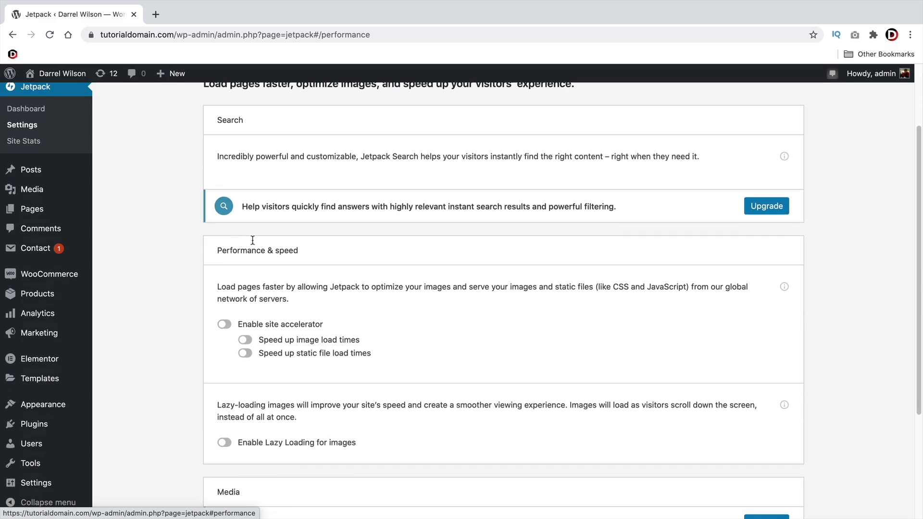
scroll(253, 240, "down", 5)
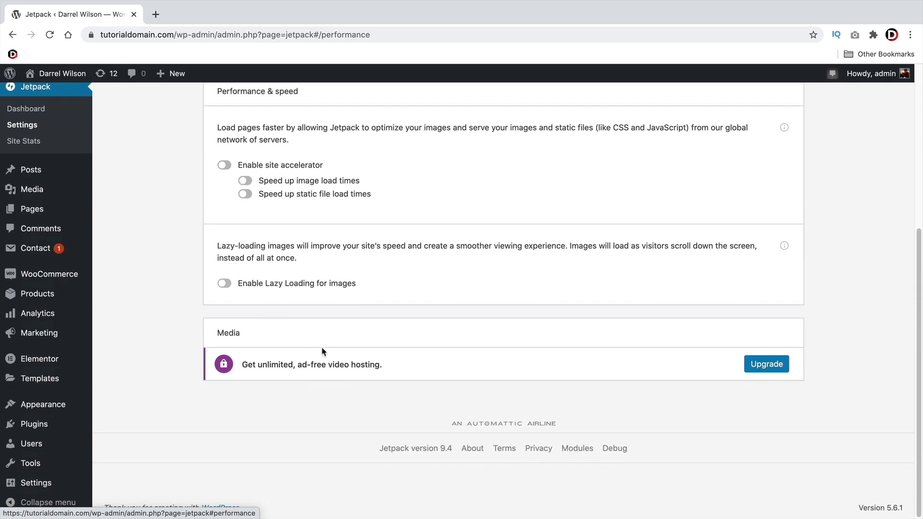
scroll(322, 352, "up", 8)
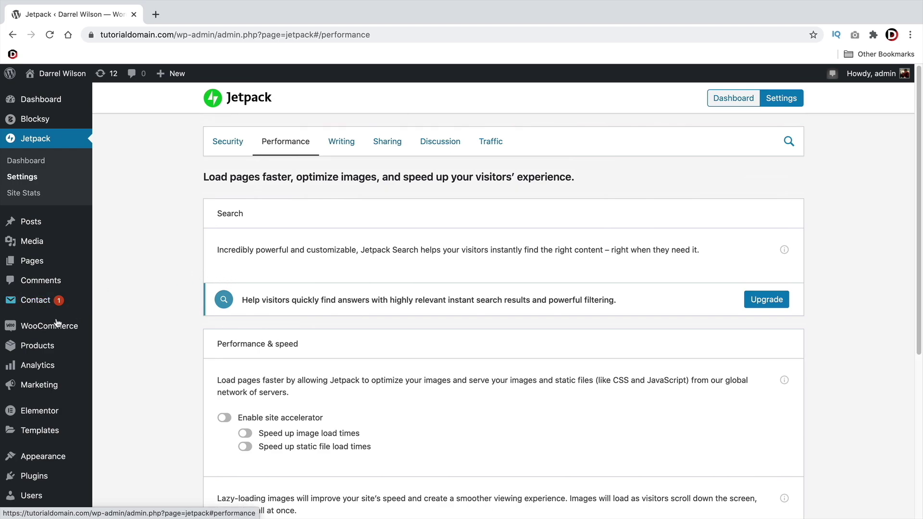
Set Automated taxes to Enable automated taxes on the WooCommerce Tax tab and save
mouse_move(82, 328)
left_click(122, 394)
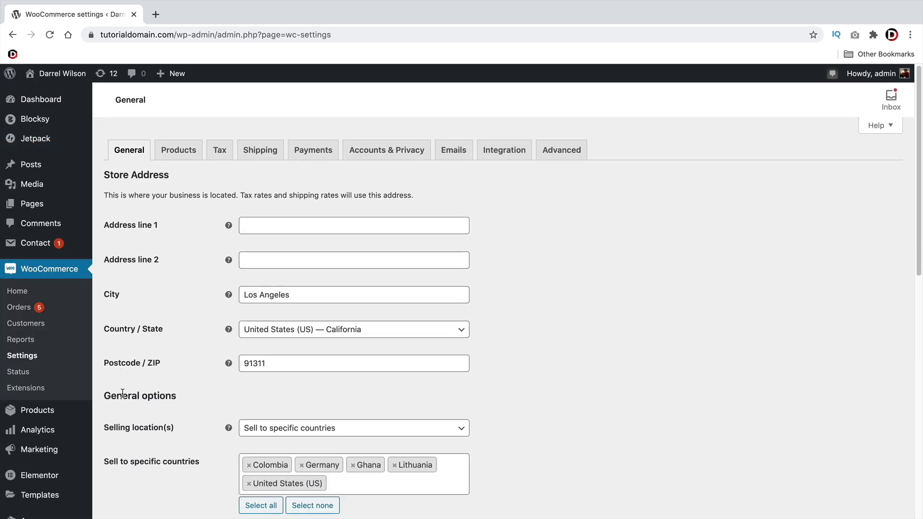
left_click(220, 152)
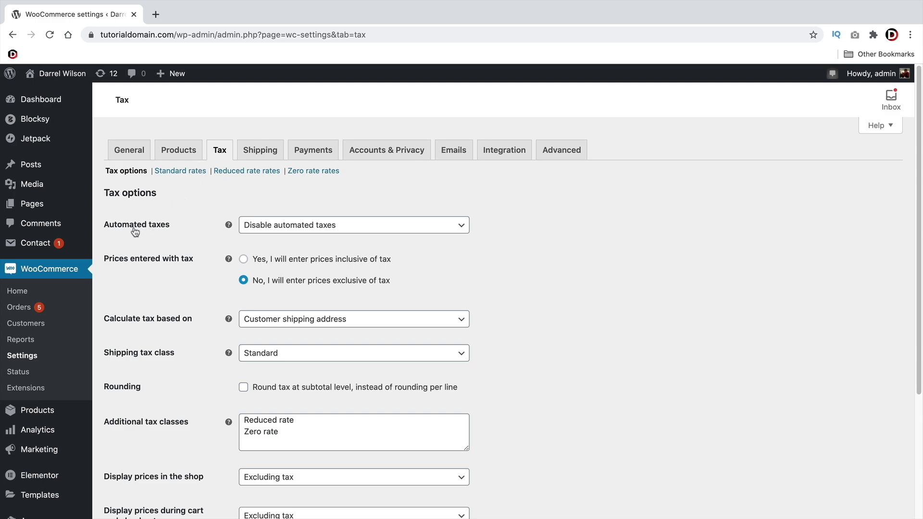
left_click_drag(107, 230, 171, 231)
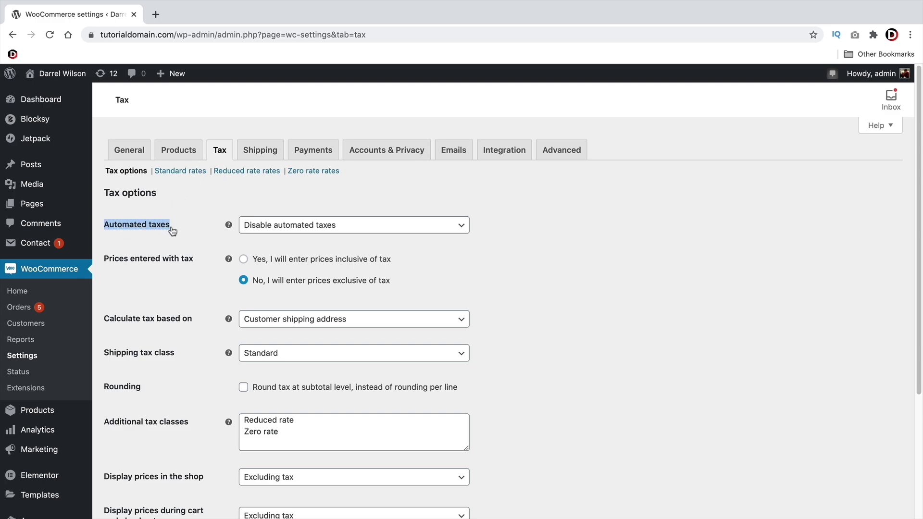
left_click(313, 226)
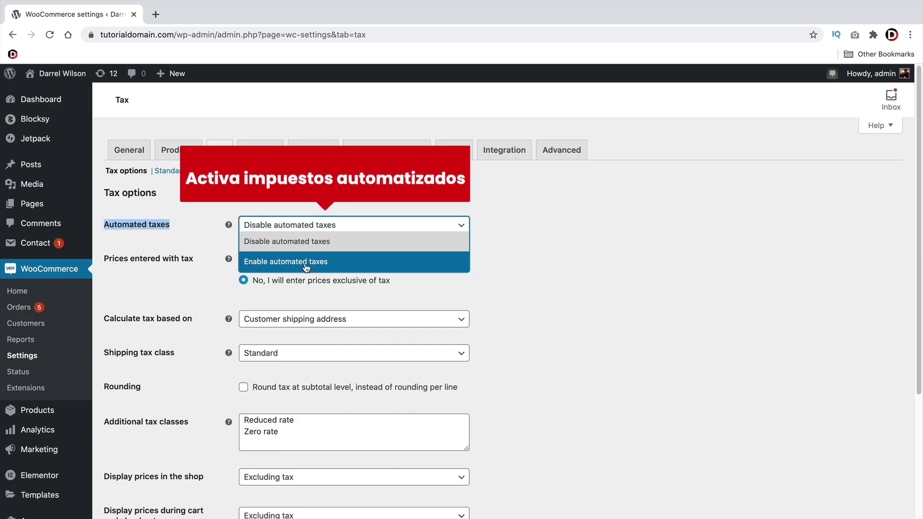
left_click(266, 265)
scroll(212, 262, "down", 2)
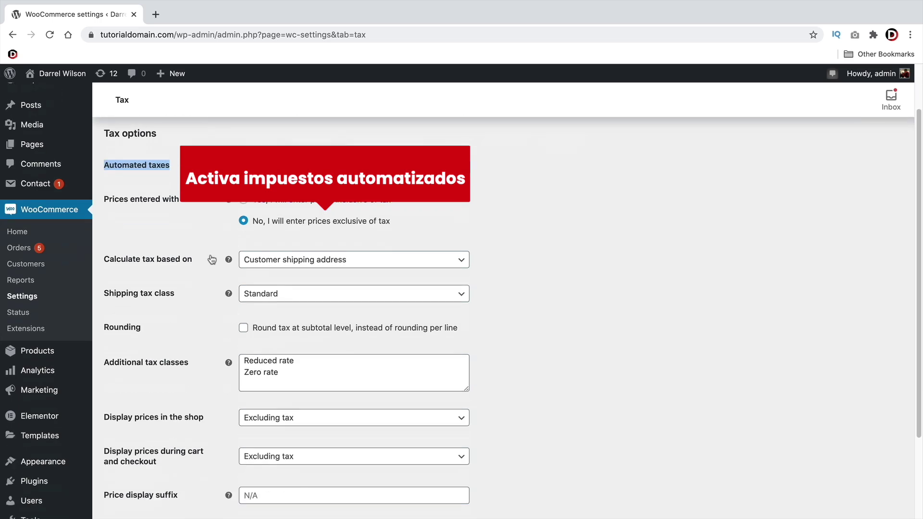
scroll(211, 259, "down", 3)
left_click(140, 460)
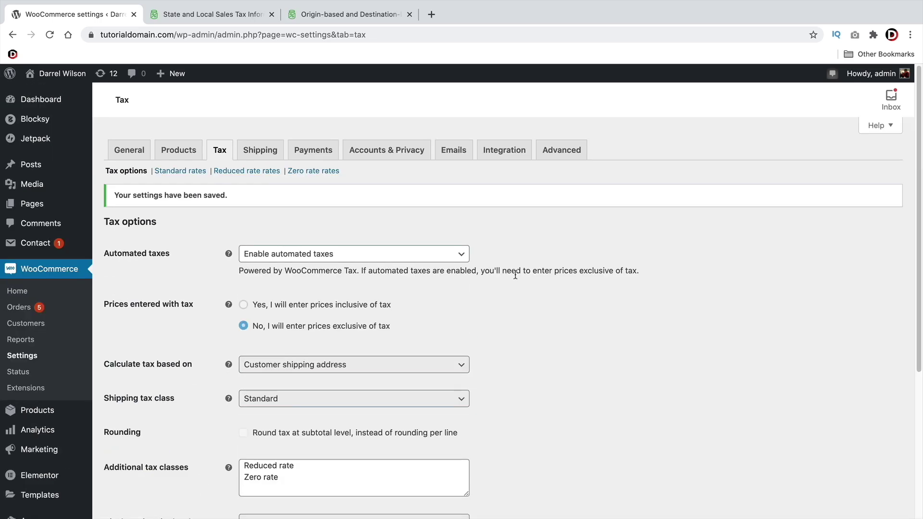
scroll(515, 274, "down", 5)
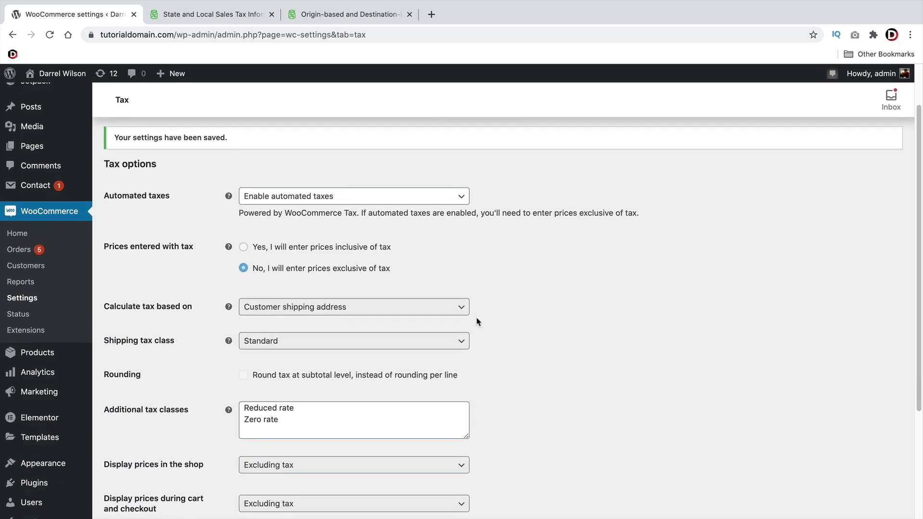
scroll(483, 304, "down", 1)
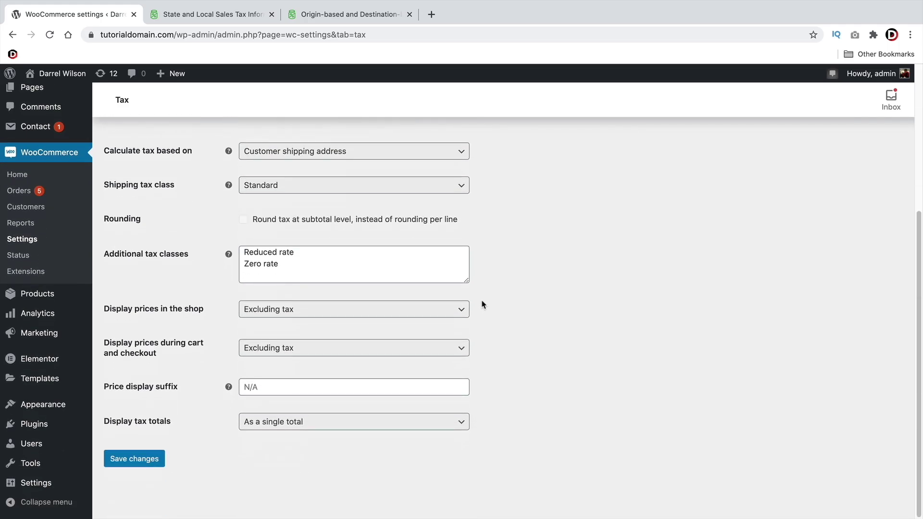
scroll(482, 304, "up", 5)
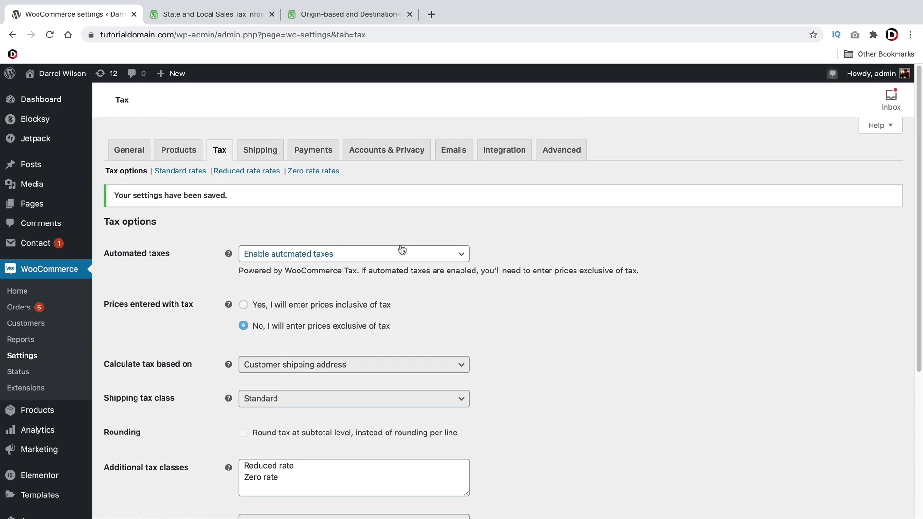
Switch Automated taxes to Disable automated taxes and save the tax settings
left_click(313, 255)
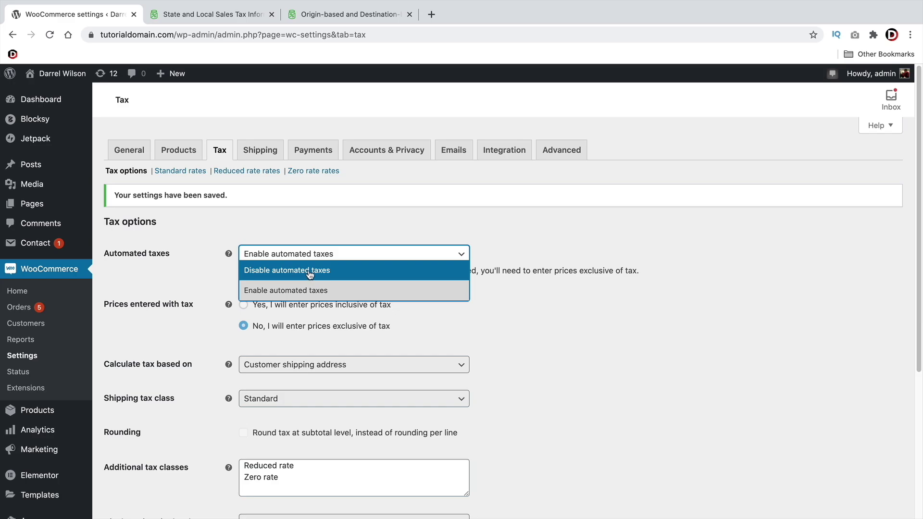
left_click(310, 270)
scroll(306, 282, "down", 5)
left_click(139, 460)
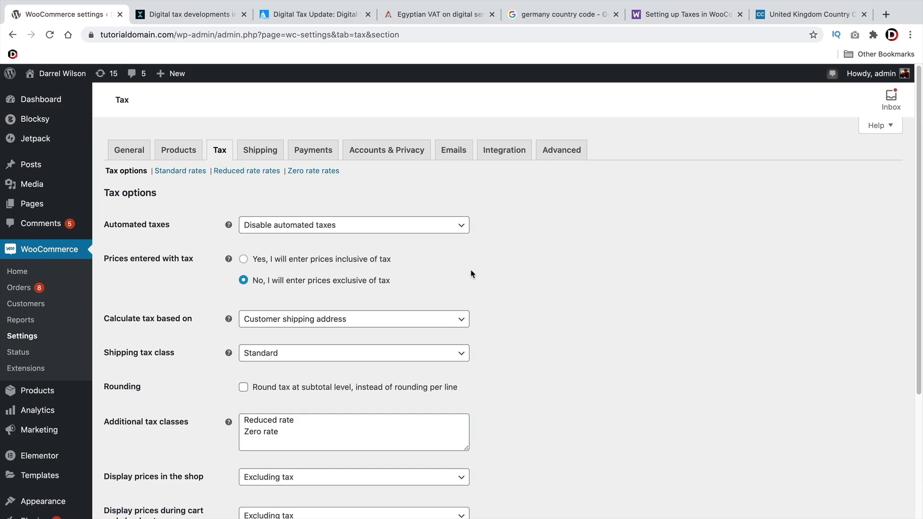
Review the digital tax developments, Europe digital tax map and Egyptian VAT reference pages
left_click(212, 15)
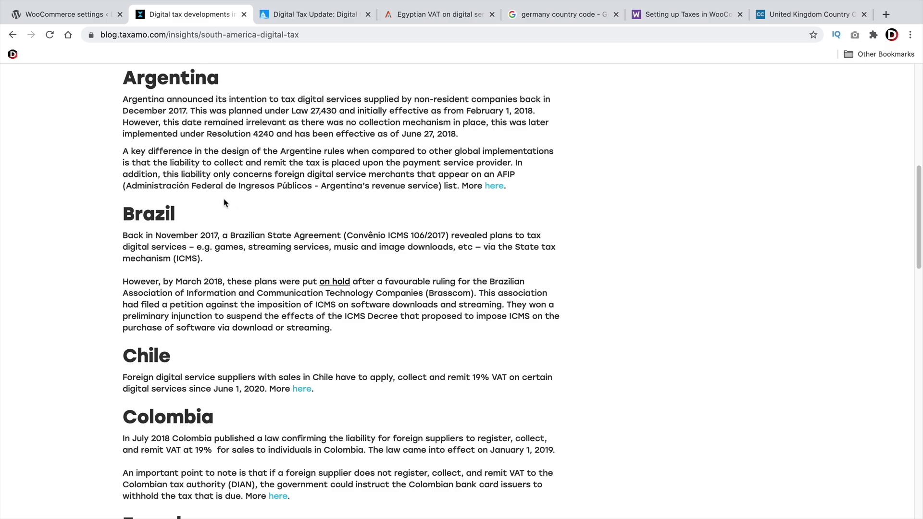
left_click(305, 18)
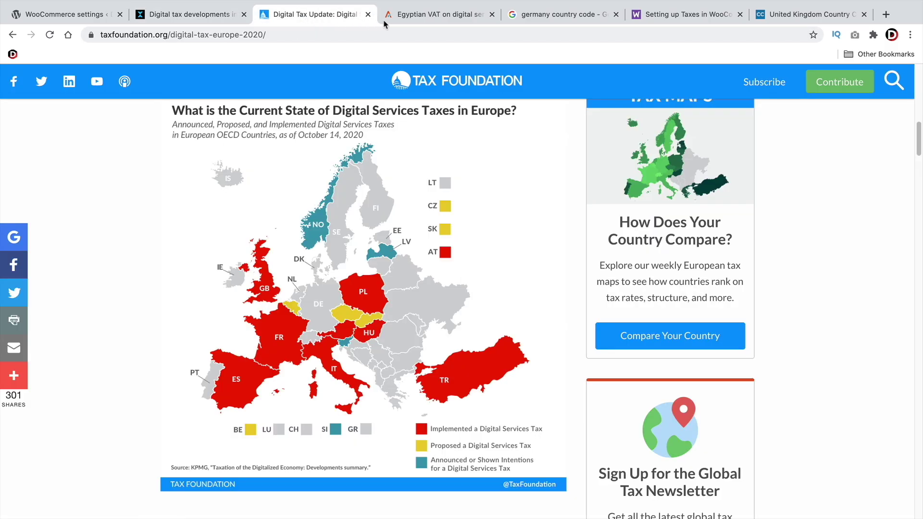
left_click(413, 17)
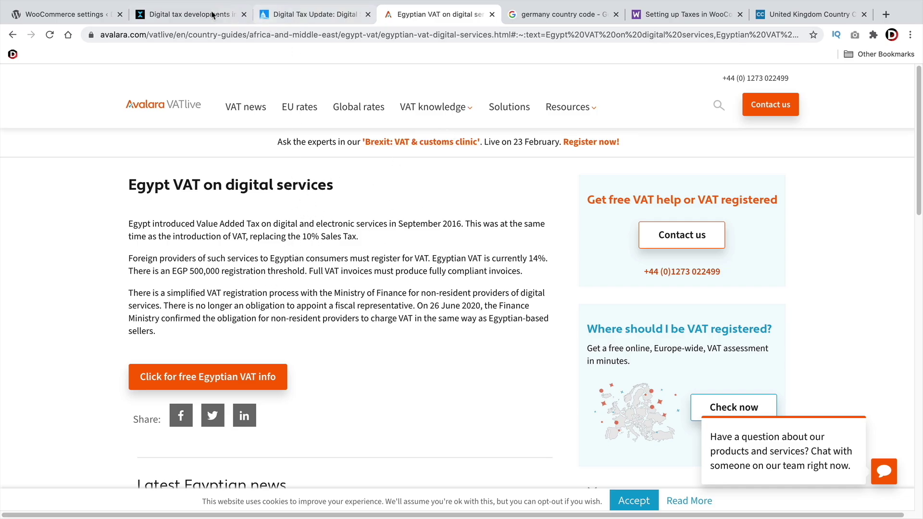
left_click(82, 13)
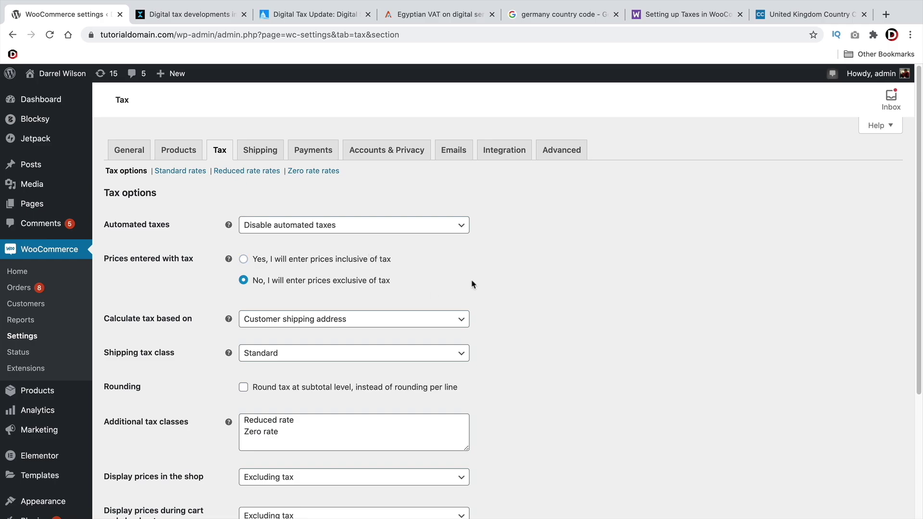
Confirm automated taxes stay disabled, save again, and open the Standard rates table
left_click(254, 224)
left_click(277, 240)
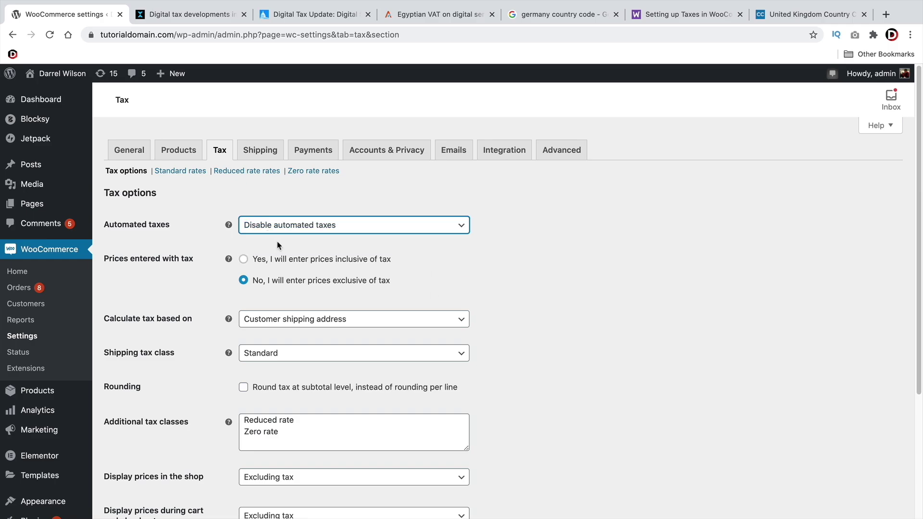
scroll(292, 245, "down", 5)
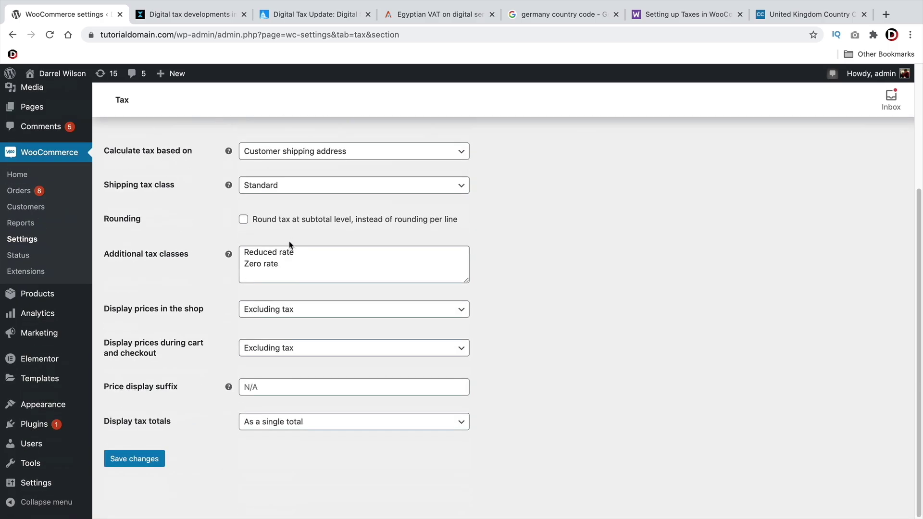
left_click(153, 460)
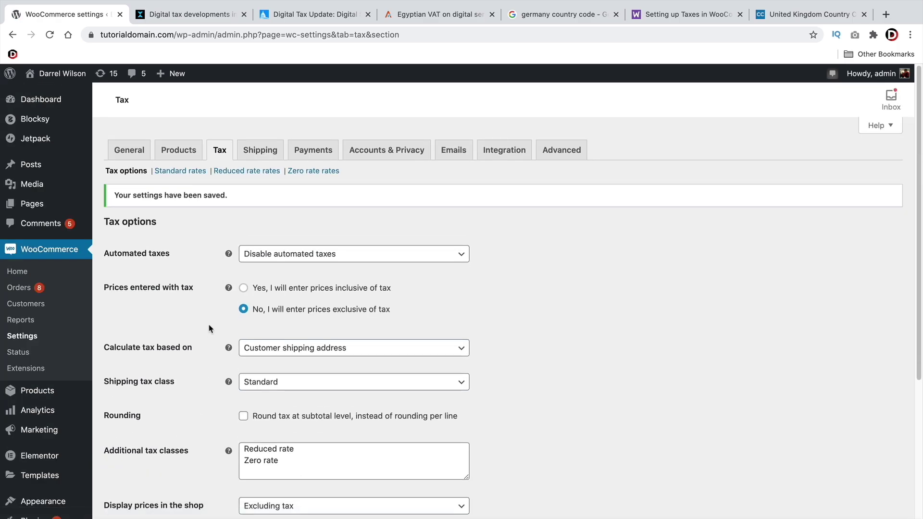
left_click(186, 172)
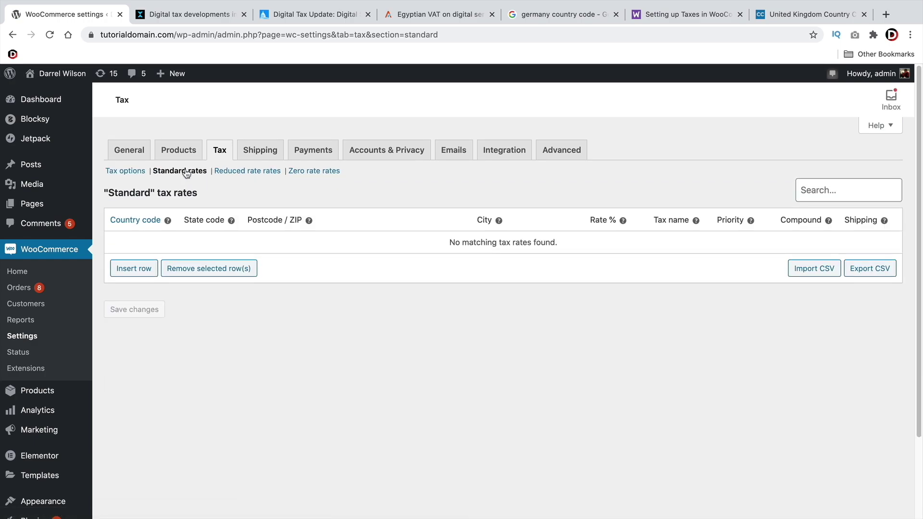
Insert a Standard tax rate row with country code US and a 7% rate
left_click(145, 270)
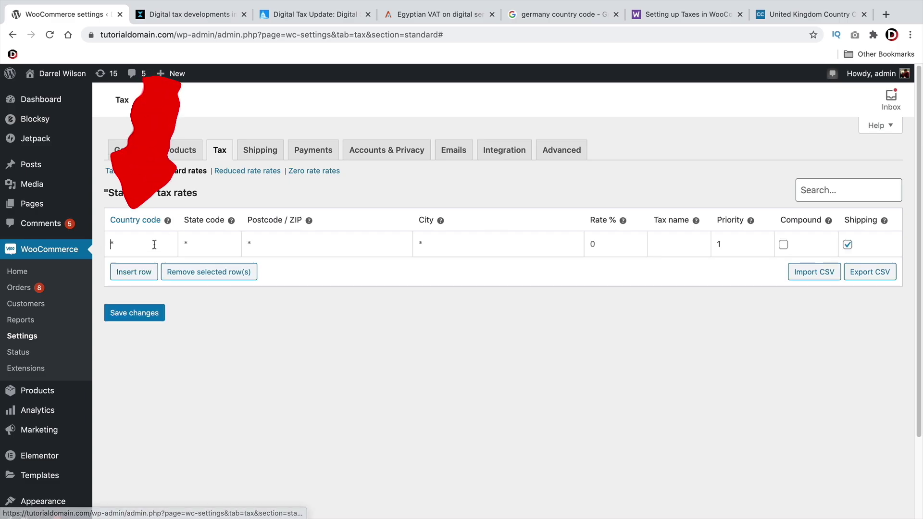
type("US")
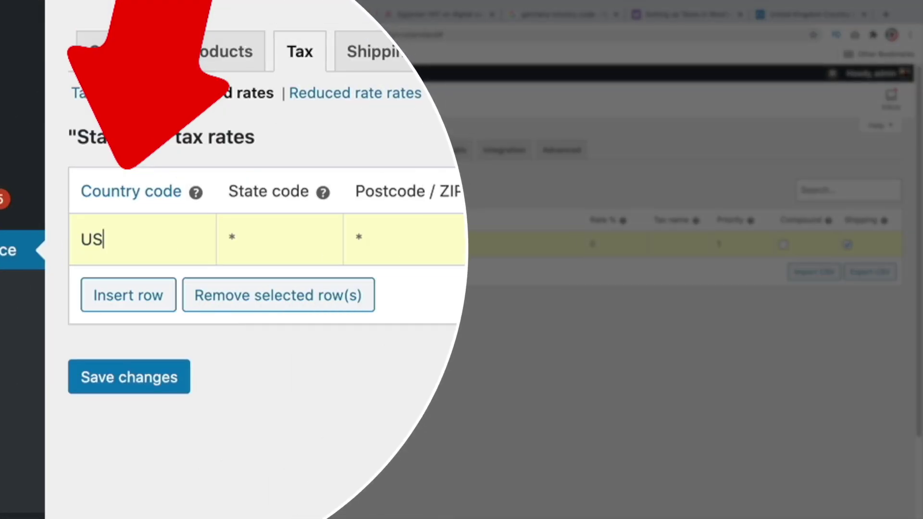
key("Tab")
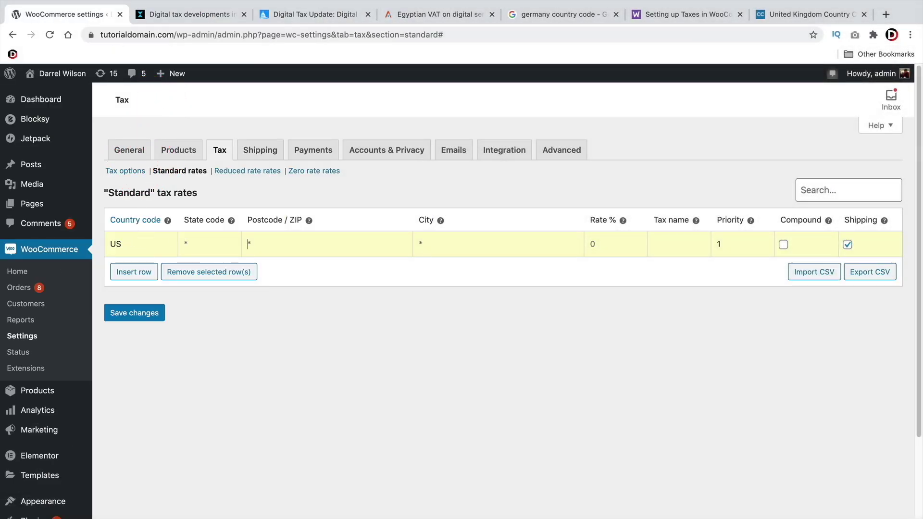
left_click(606, 241)
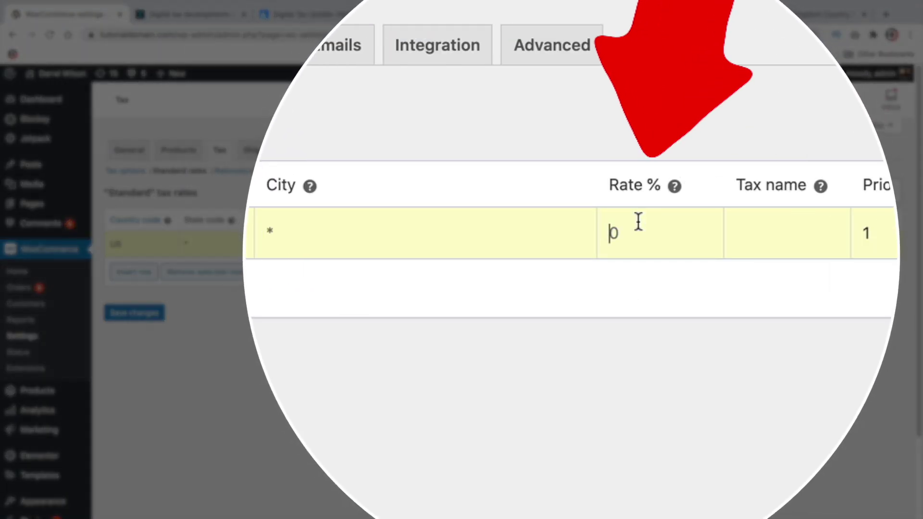
type("7")
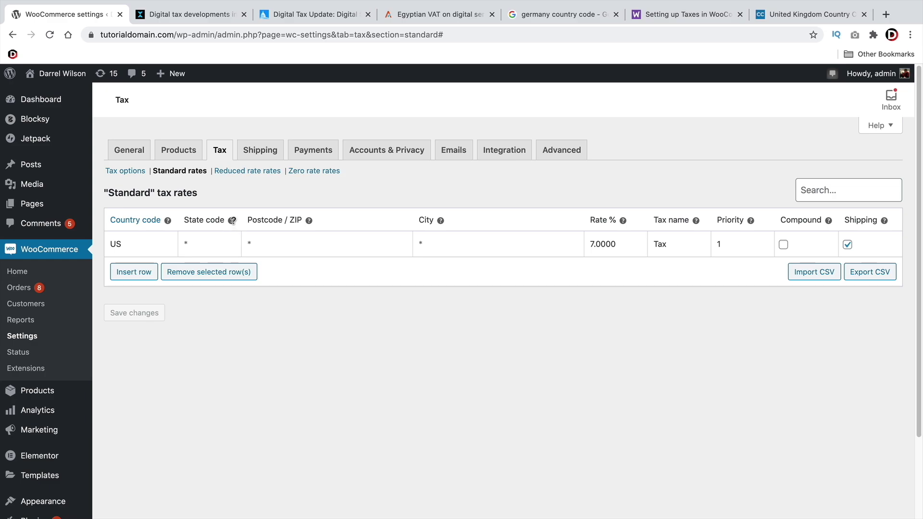
mouse_move(232, 221)
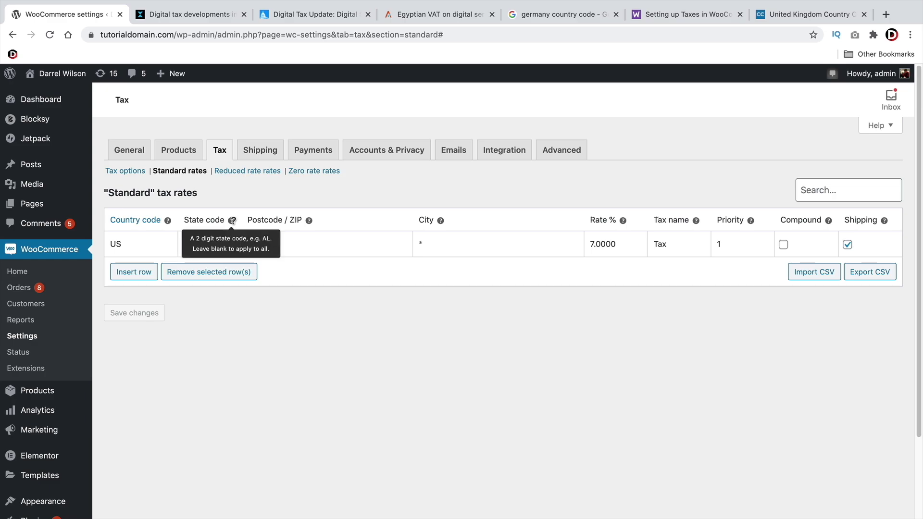
Look up Colombia's 19% VAT rate in the South America digital tax article
left_click(192, 15)
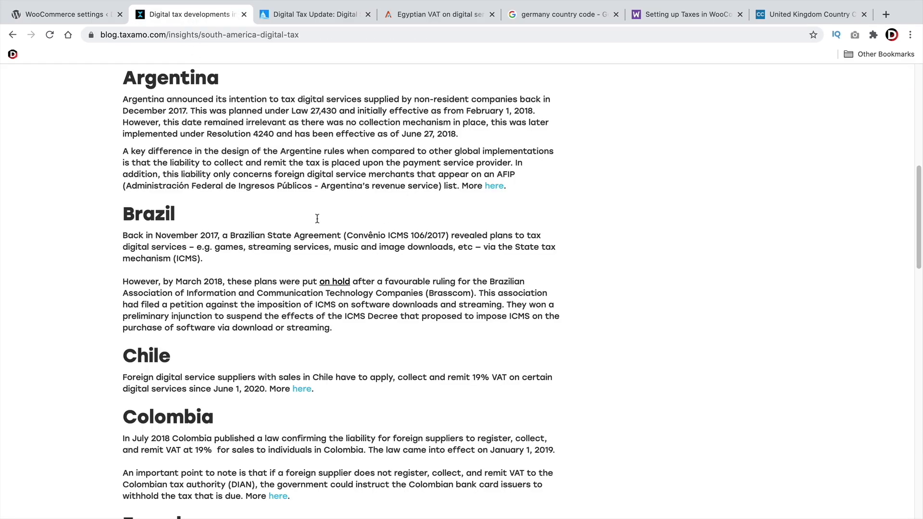
scroll(301, 245, "up", 2)
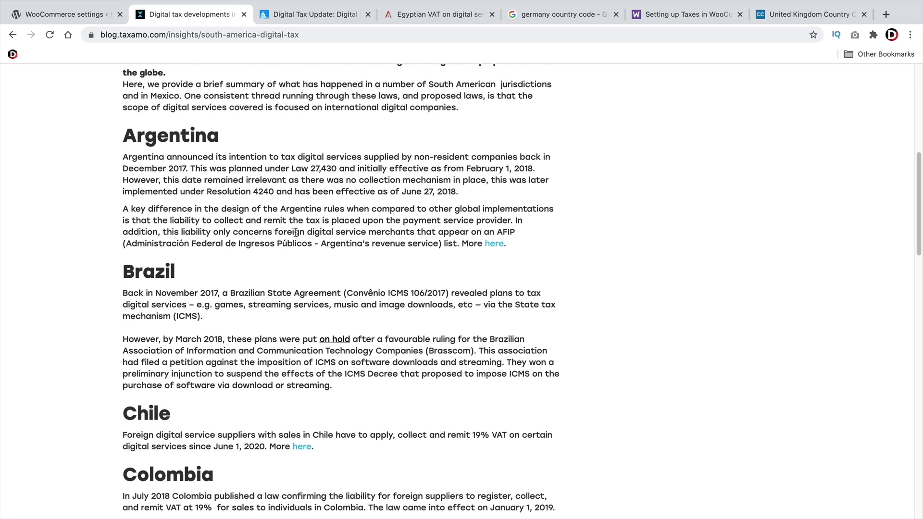
scroll(295, 233, "down", 2)
scroll(269, 238, "down", 5)
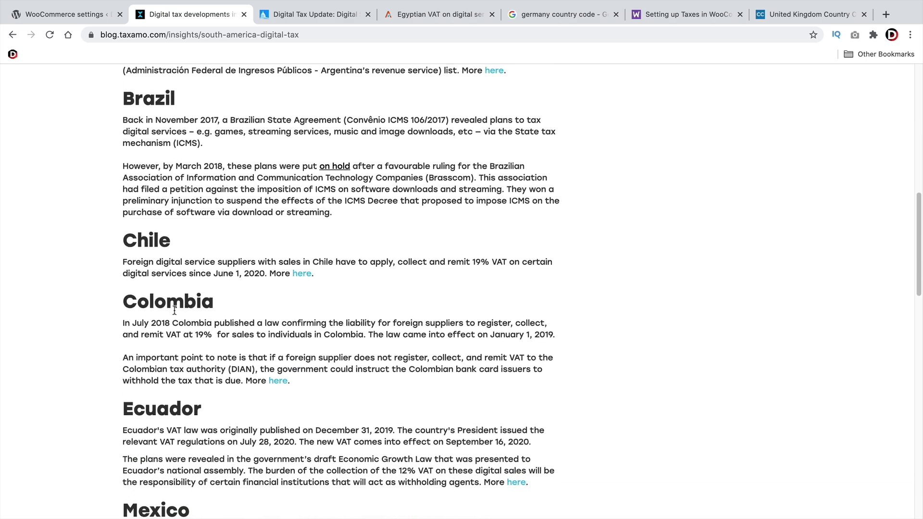
left_click_drag(123, 320, 190, 379)
left_click(220, 338)
left_click_drag(275, 336, 165, 336)
left_click(165, 338)
Insert a second tax rate row and confirm Colombia's country code is CO
left_click(86, 15)
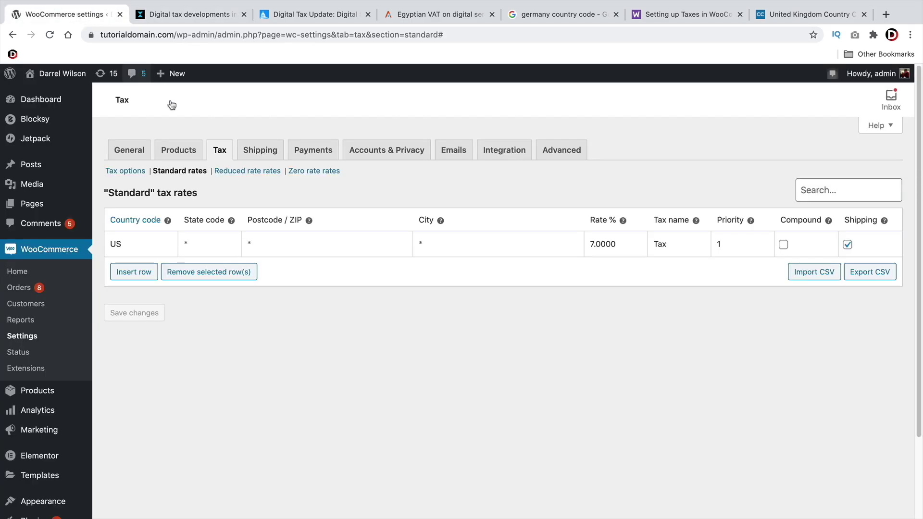
left_click(134, 272)
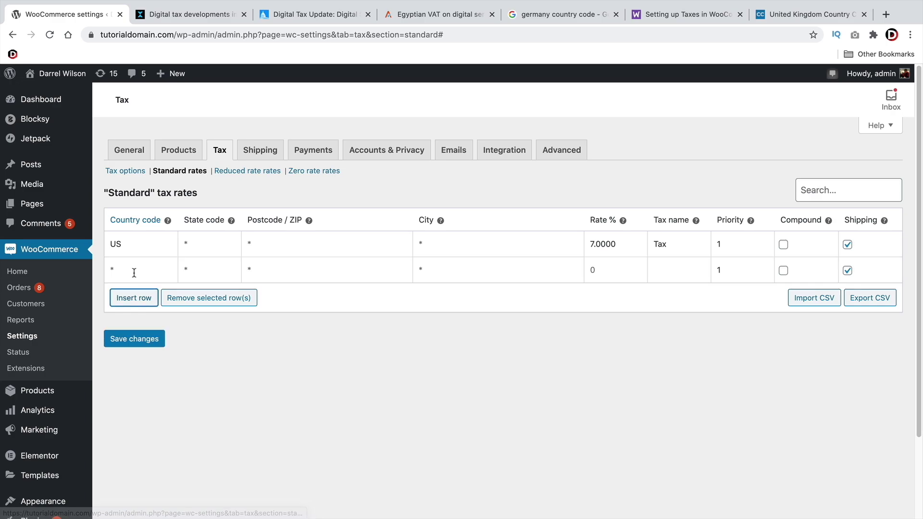
mouse_move(169, 222)
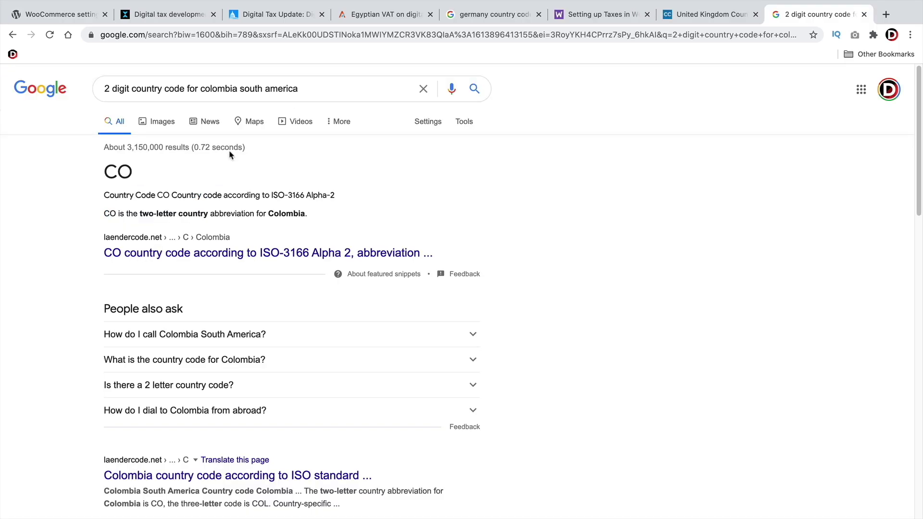
left_click_drag(113, 87, 318, 87)
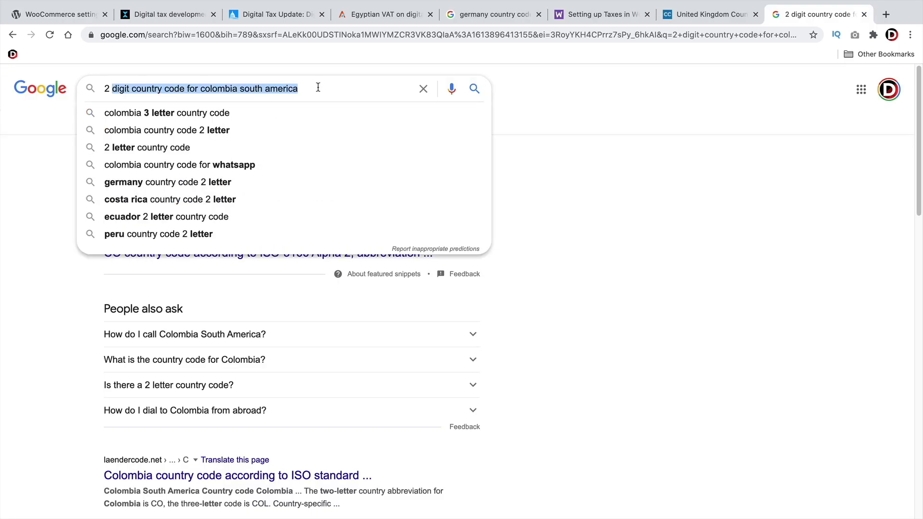
left_click(48, 183)
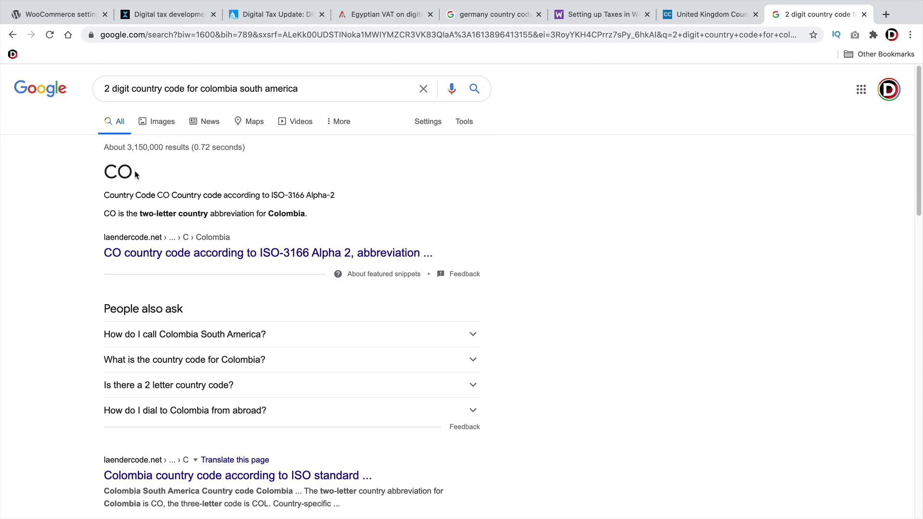
left_click_drag(134, 173, 110, 170)
Enter CO with a 19% rate in the new row and save the tax rates
key("super+1")
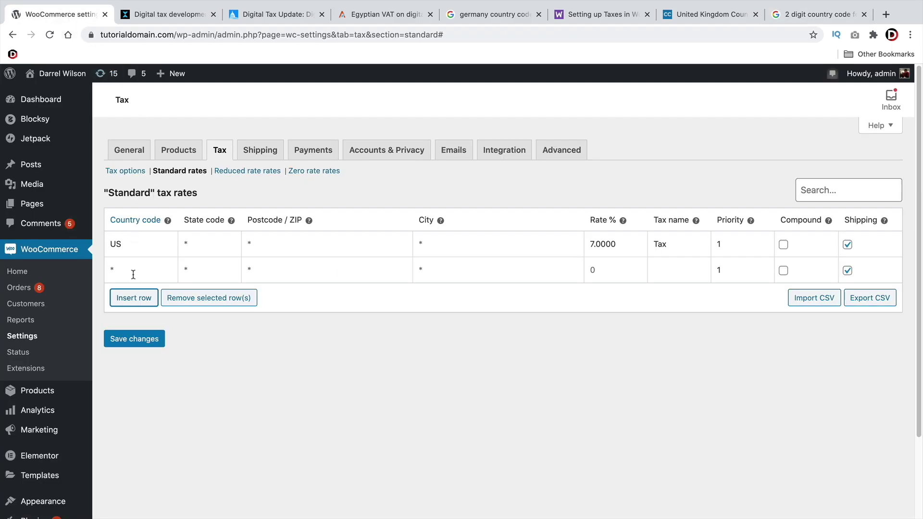
left_click(133, 274)
type("CO")
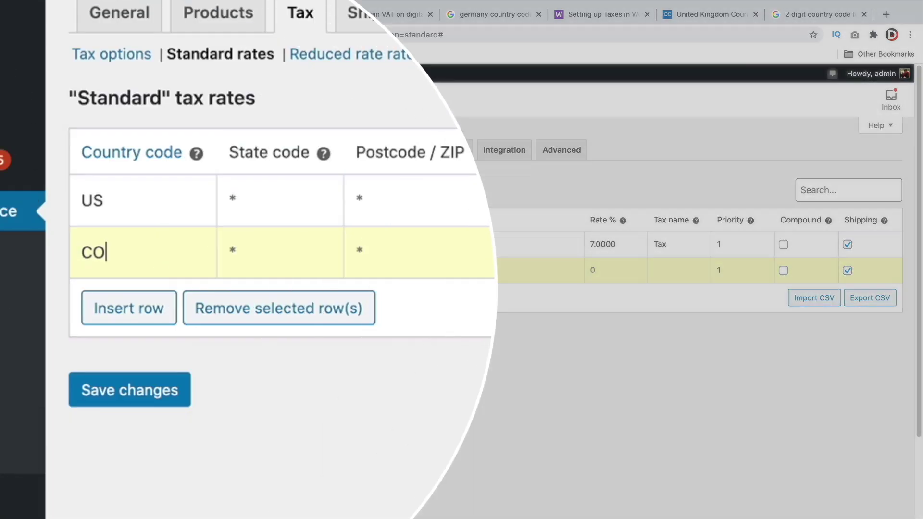
left_click(577, 263)
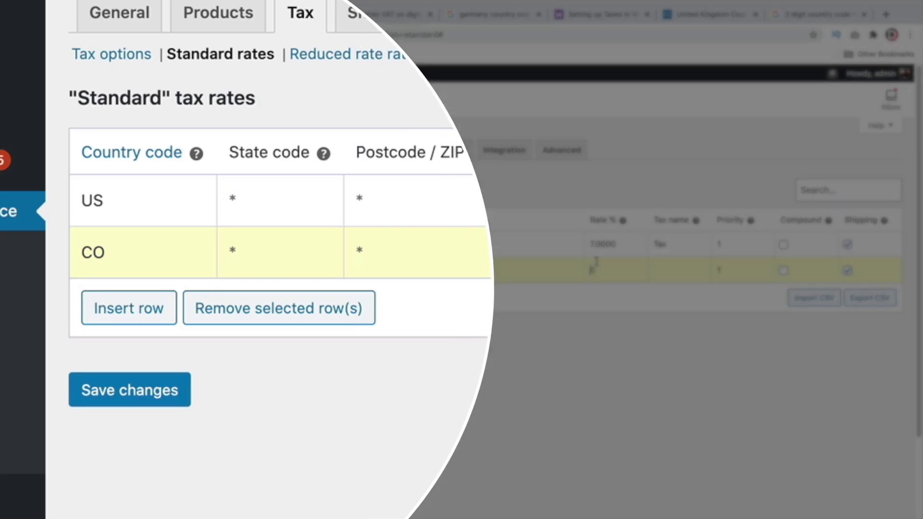
type("19")
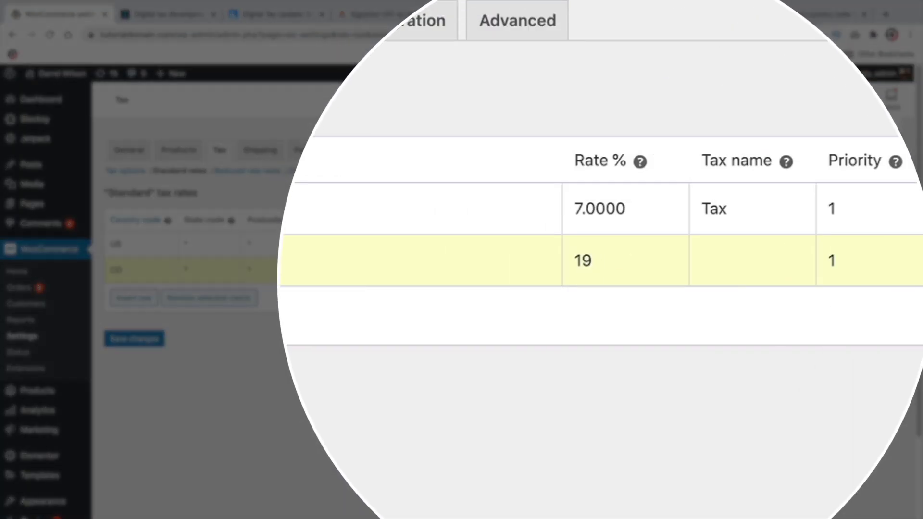
key("Tab")
key("Tab")
key("Tab")
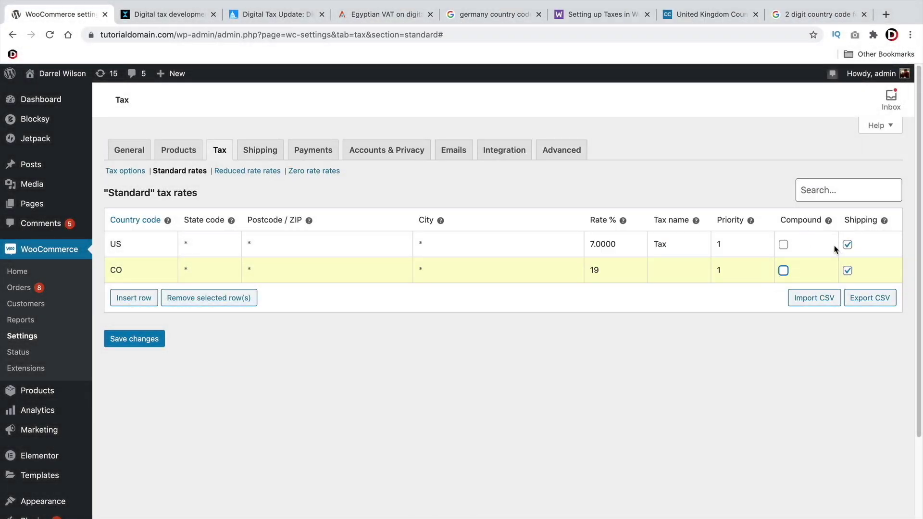
mouse_move(884, 222)
left_click(137, 340)
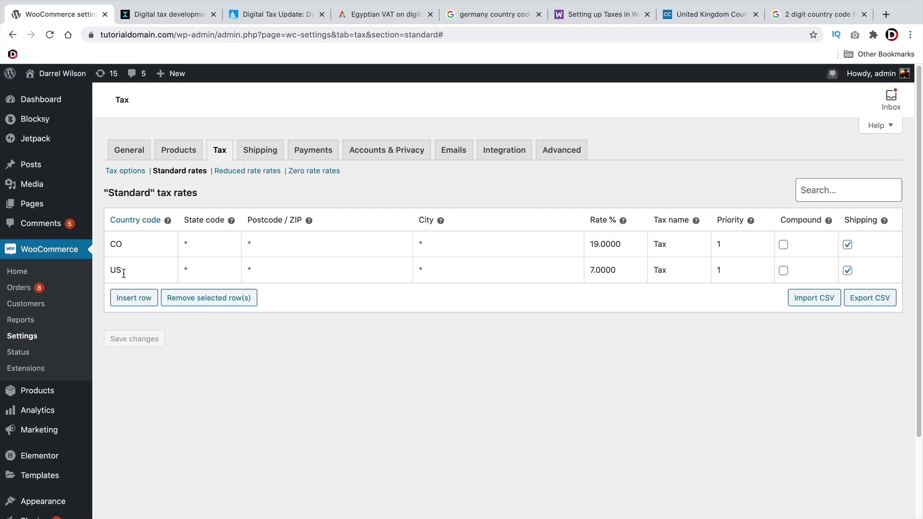
left_click(272, 20)
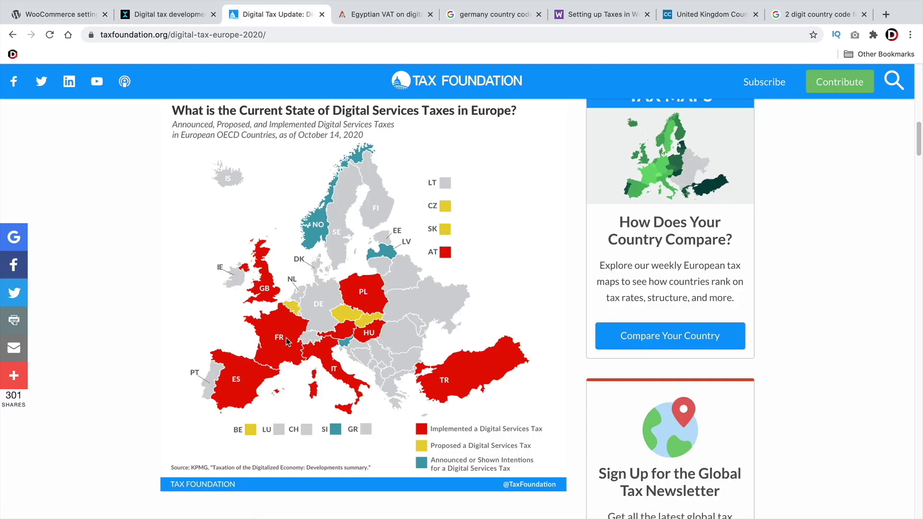
scroll(286, 341, "down", 15)
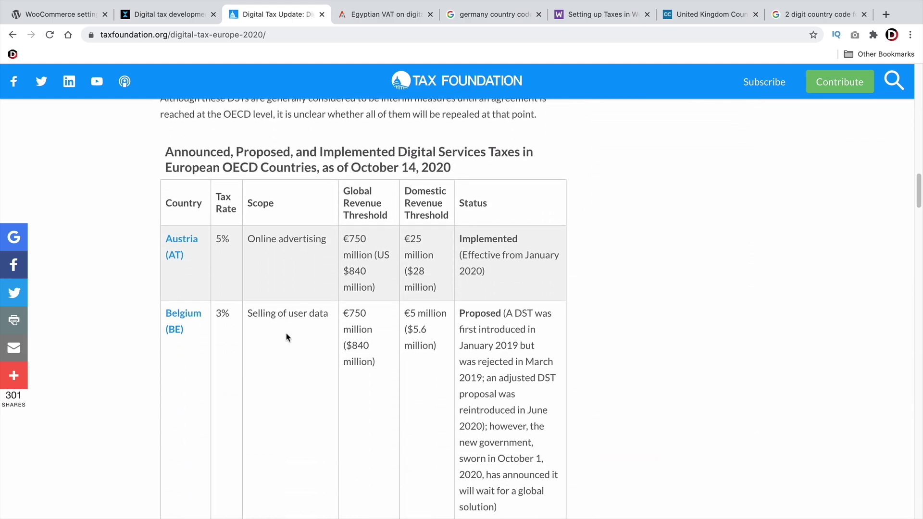
scroll(284, 329, "down", 8)
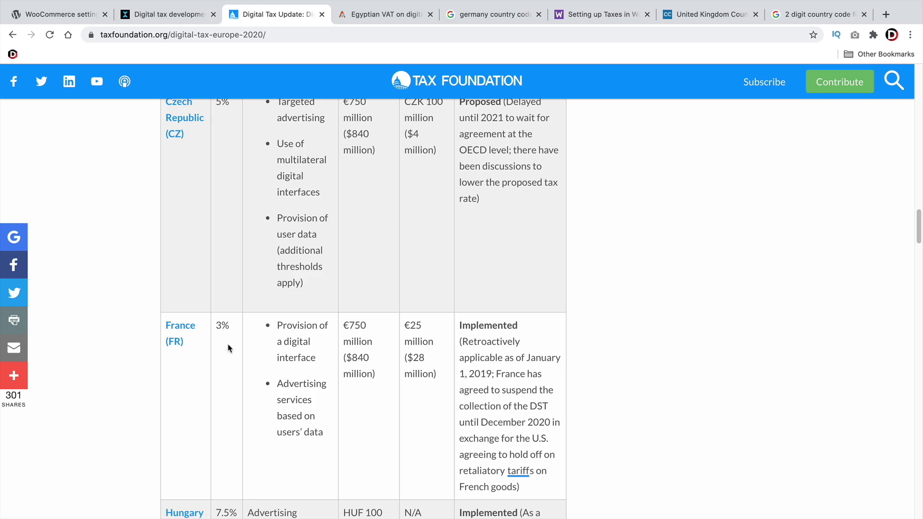
scroll(228, 348, "up", 15)
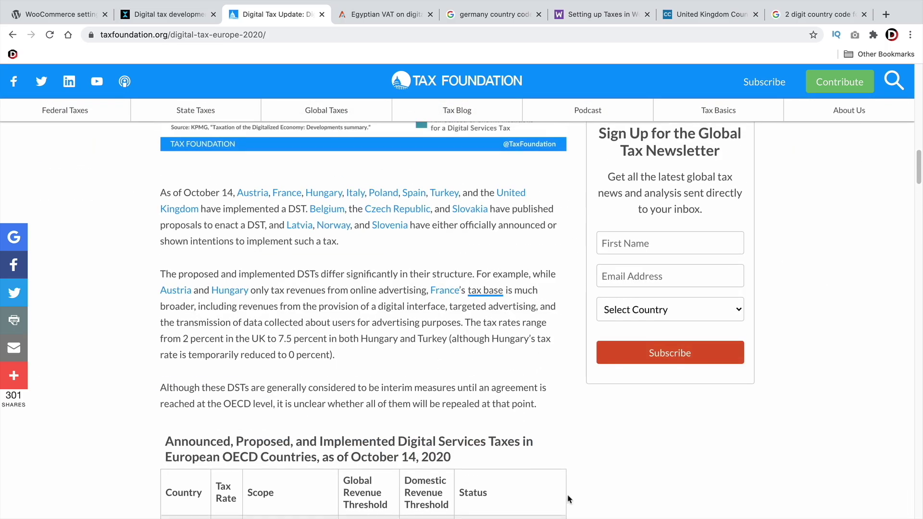
scroll(384, 362, "up", 3)
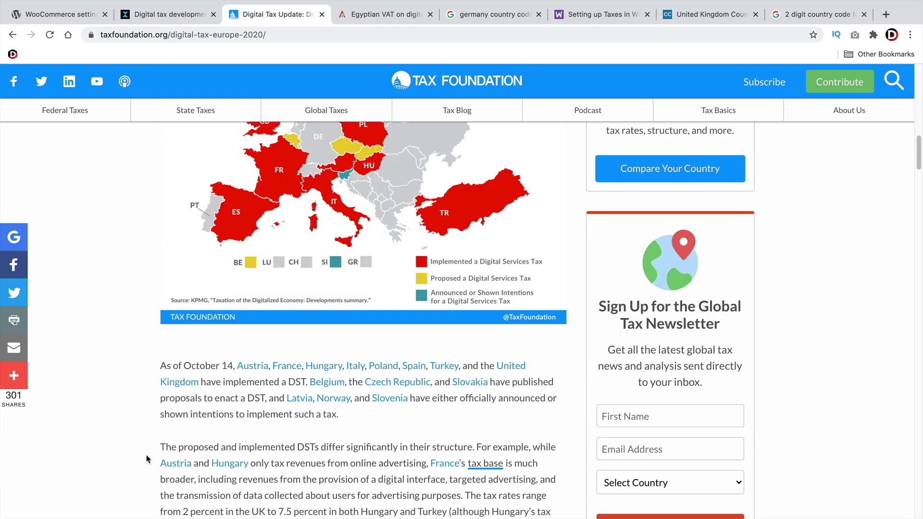
Insert a third tax rate row and search for France's two-letter country code
left_click(76, 16)
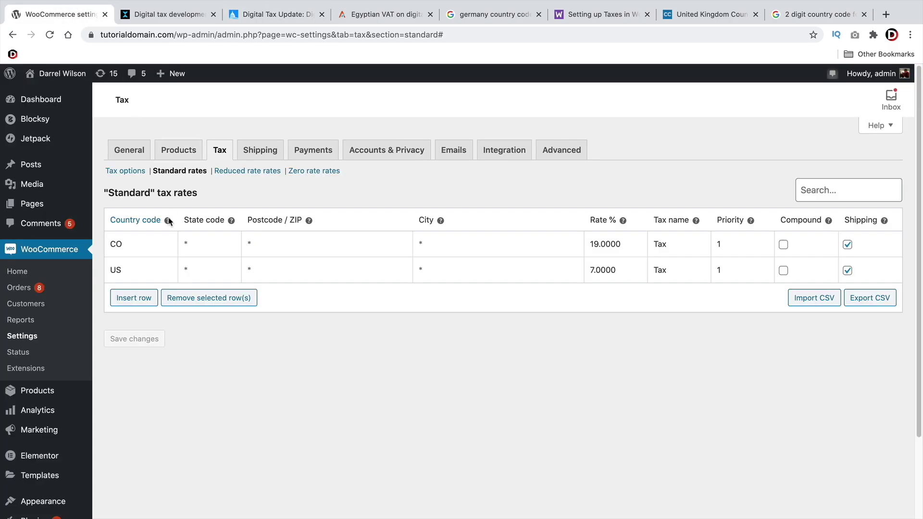
left_click(143, 299)
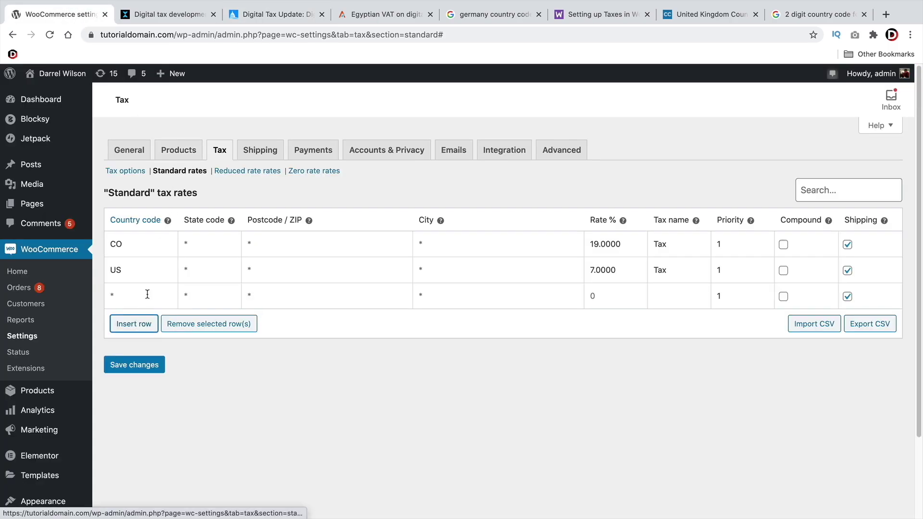
left_click(798, 14)
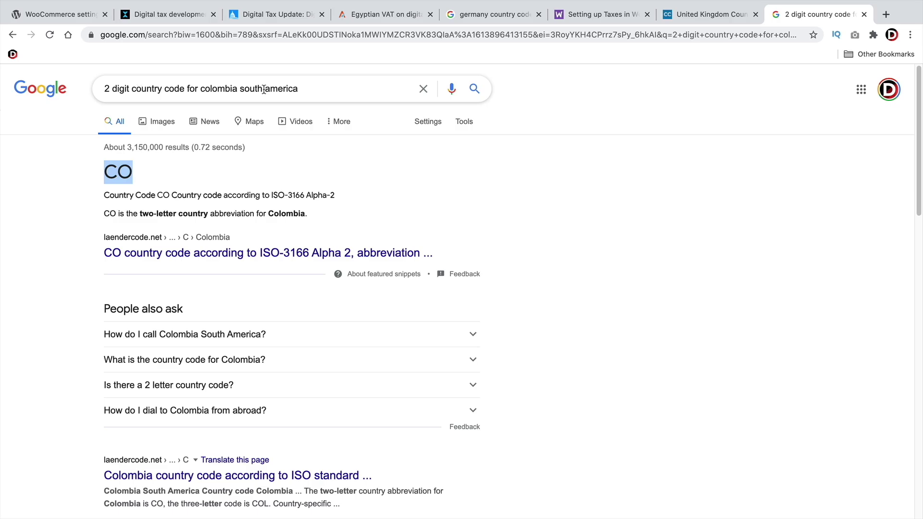
left_click_drag(338, 88, 204, 88)
key("BackSpace")
key("BackSpace")
type("franc")
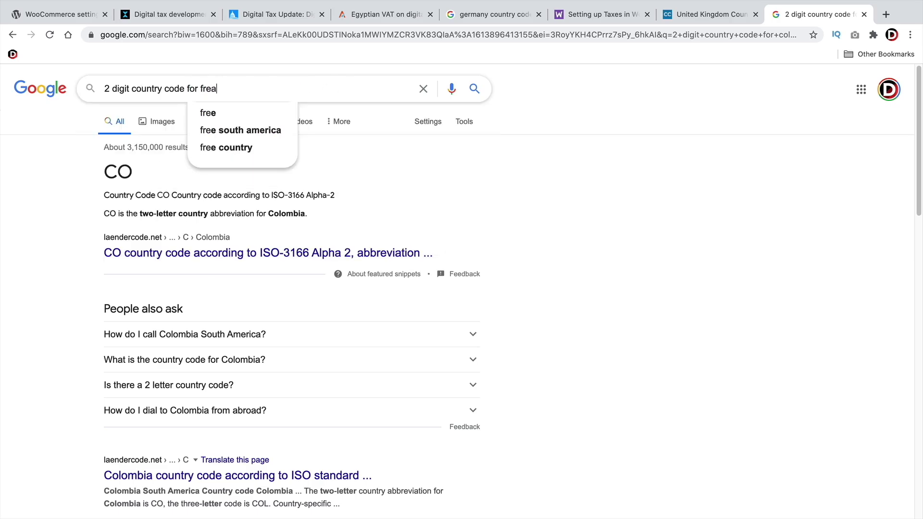
type("e")
key("Return")
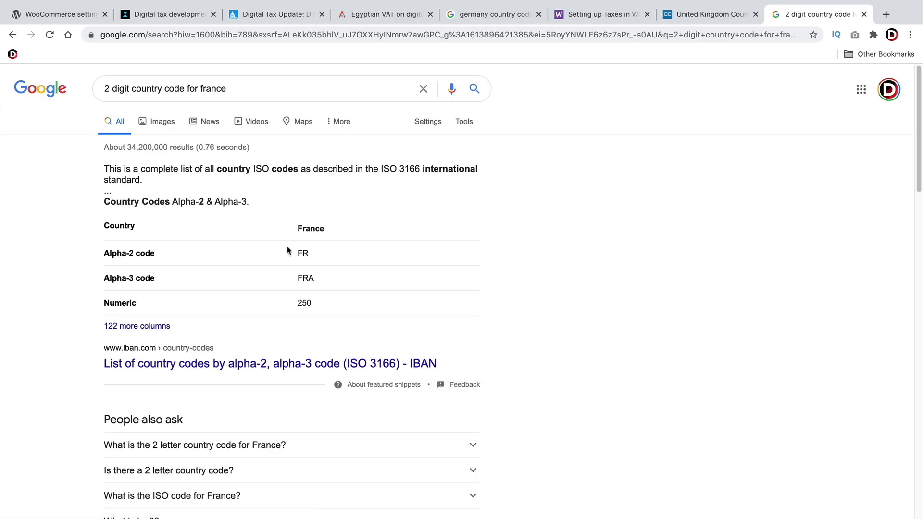
Give the FR row a 2% rate and save the tax rates
left_click(58, 14)
left_click(157, 295)
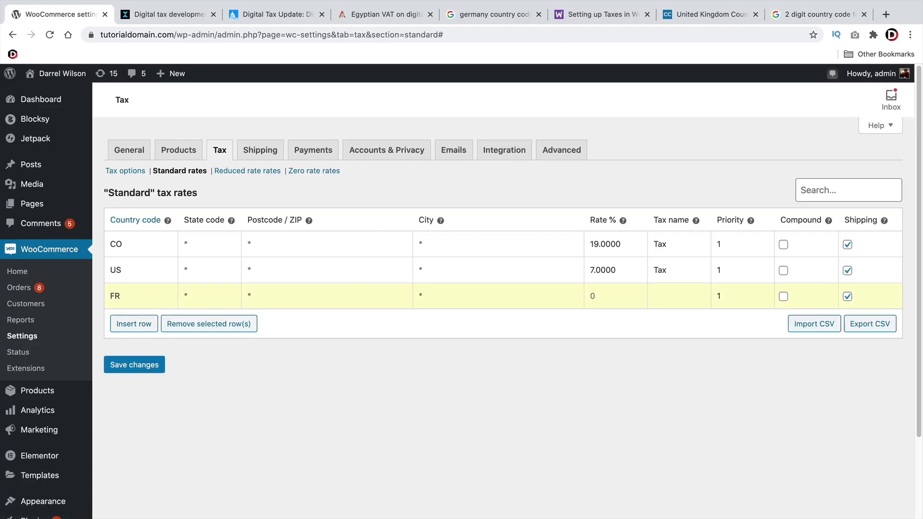
key("Tab")
type("2")
left_click(144, 367)
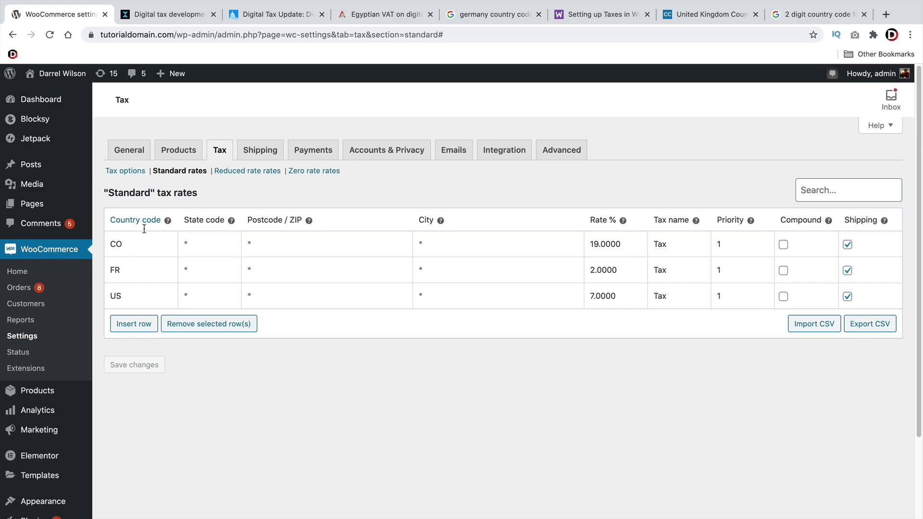
Check Egypt's 10% VAT rate in the Avalara article
left_click(388, 18)
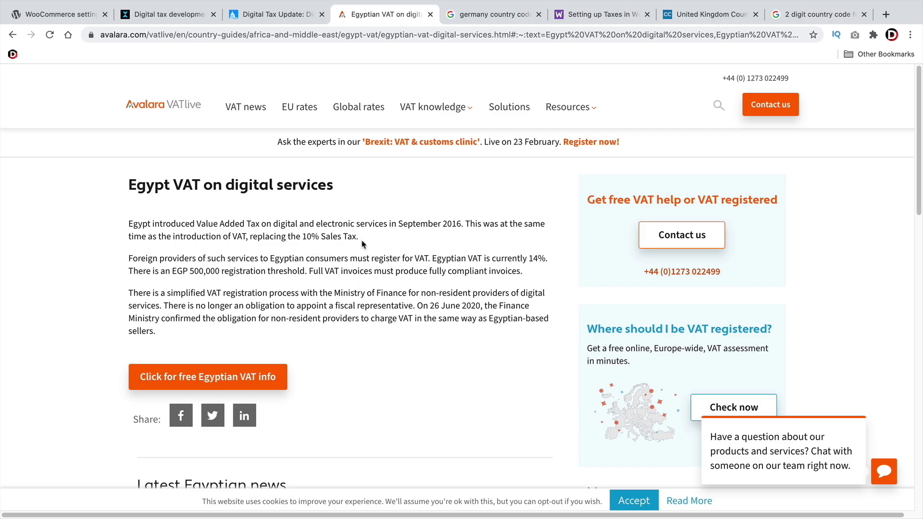
left_click_drag(367, 238, 300, 232)
left_click(299, 233)
left_click_drag(275, 223, 384, 224)
left_click(384, 224)
left_click_drag(128, 187, 244, 187)
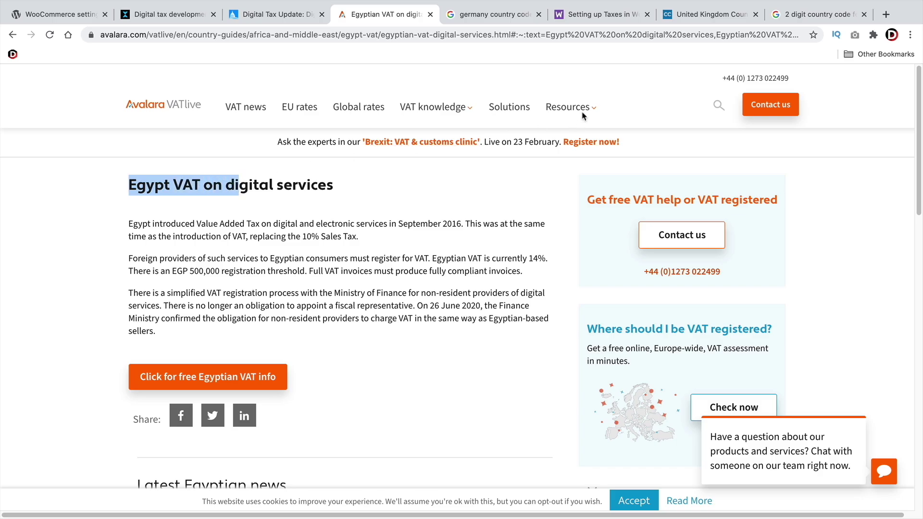
Search for Egypt's country code and copy the two-letter code EG
left_click(797, 15)
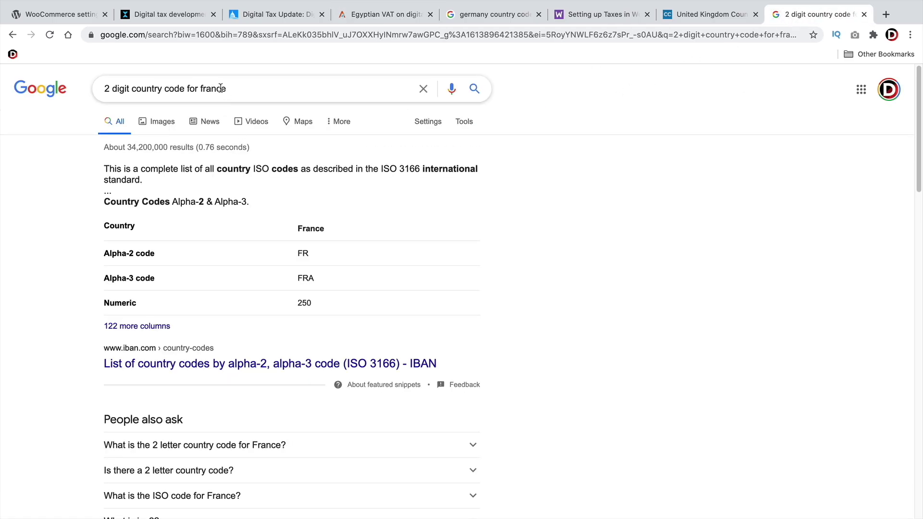
left_click_drag(227, 89, 200, 89)
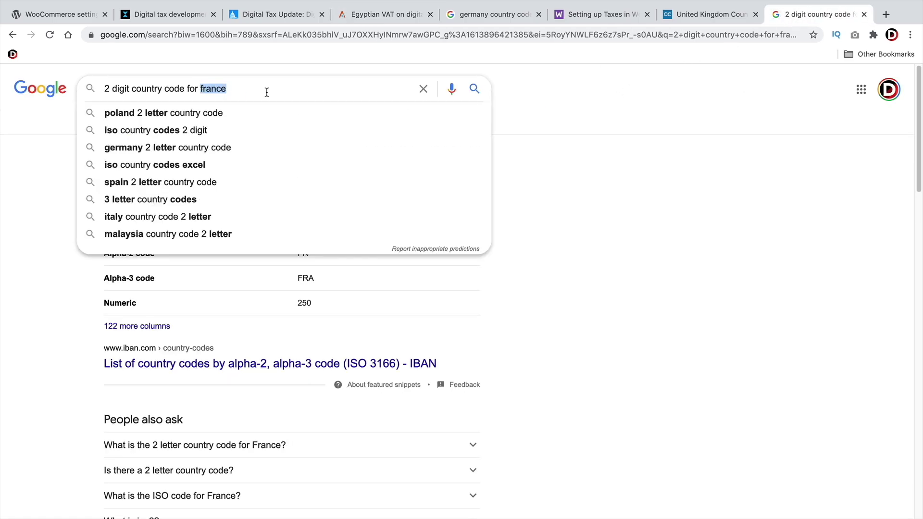
type("egtpy")
key("Return")
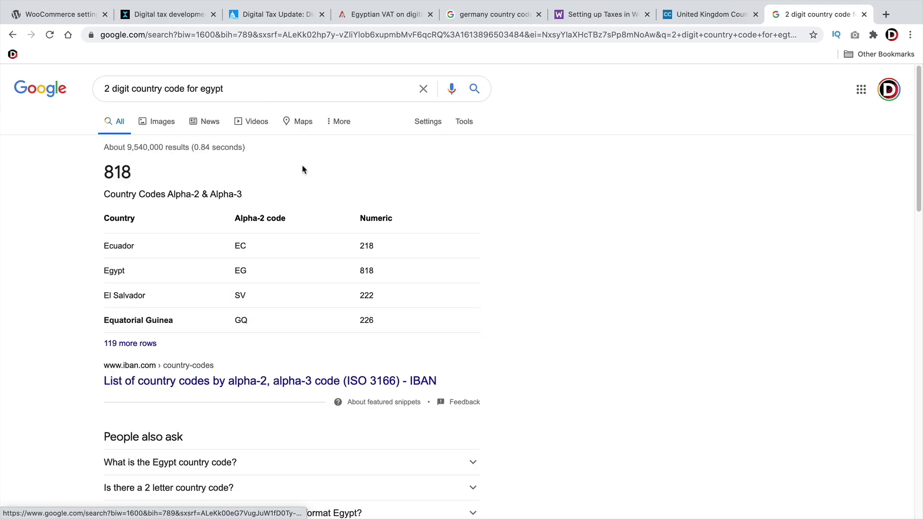
double_click(121, 173)
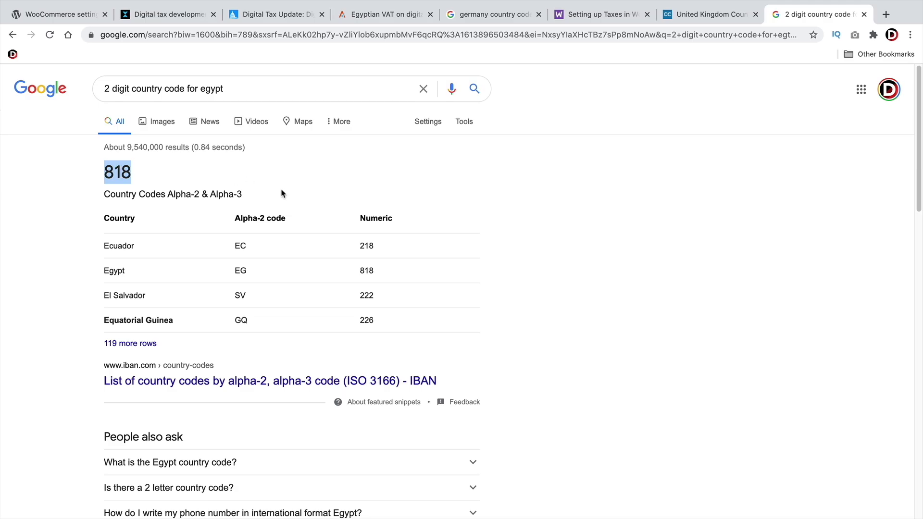
double_click(240, 270)
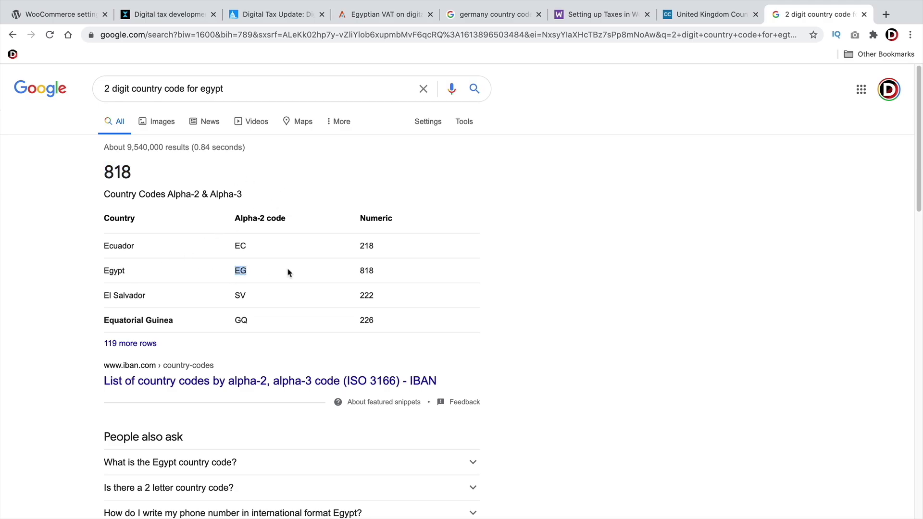
Insert a new row with EG at 10% and save the tax rates
left_click(63, 14)
left_click(134, 324)
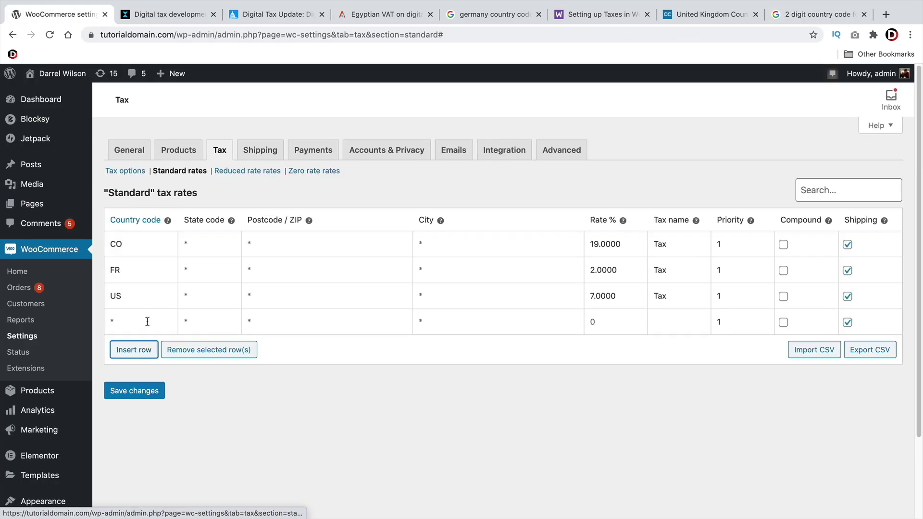
left_click(146, 325)
type("EG")
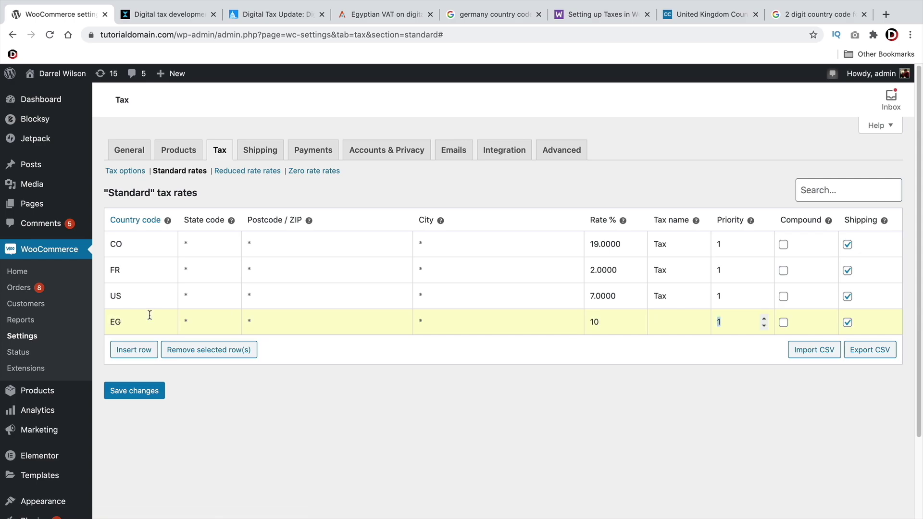
left_click(128, 390)
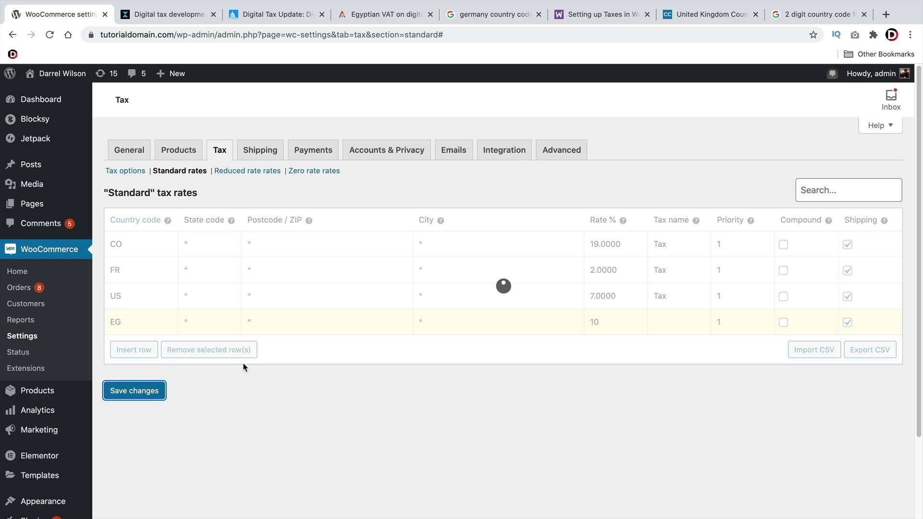
Search Google for India's two-letter country code
left_click(482, 17)
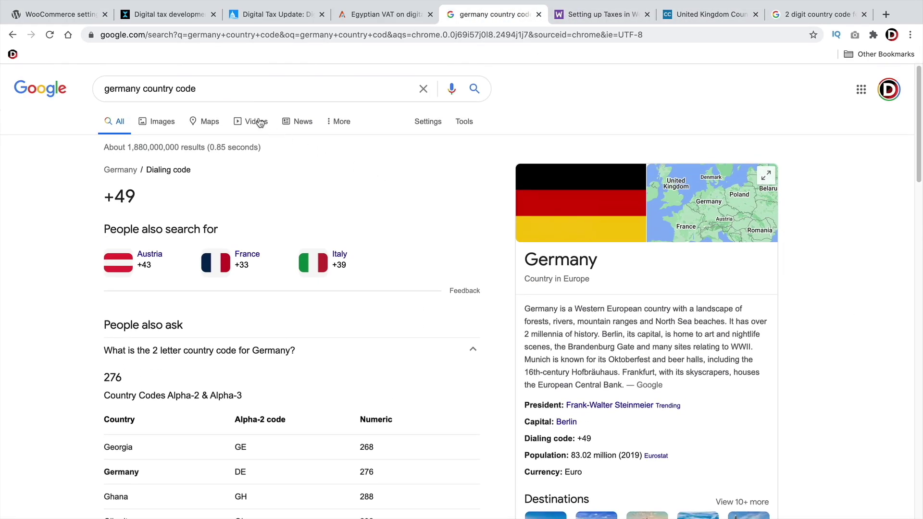
left_click(830, 13)
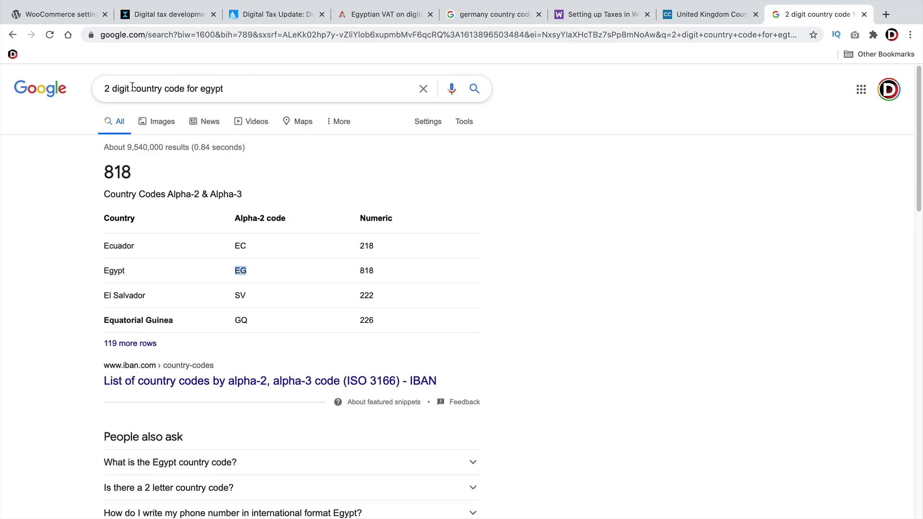
left_click_drag(199, 88, 264, 90)
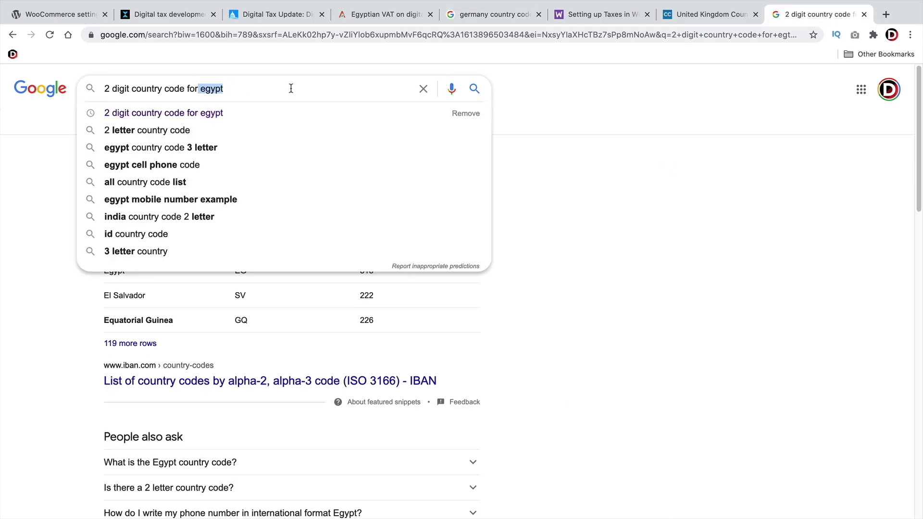
key("BackSpace")
type("india")
key("Return")
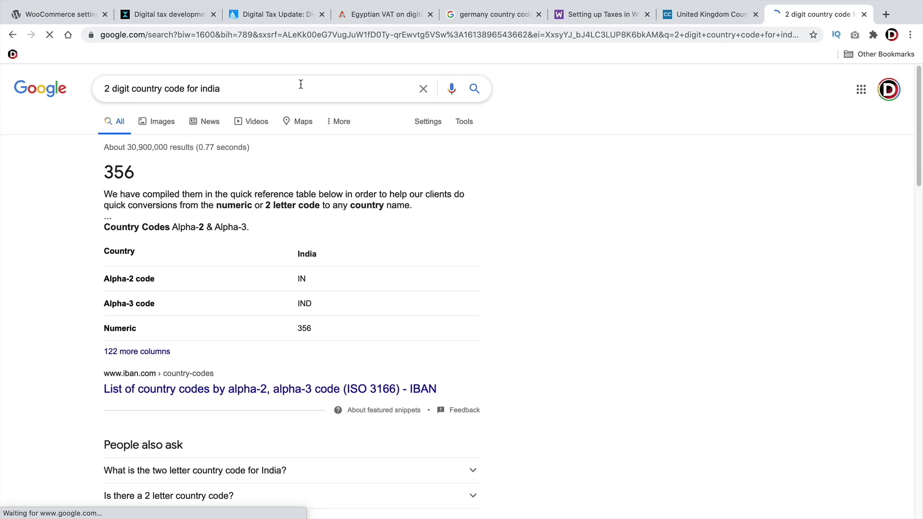
Insert a new tax rate row and enter IN as its country code
left_click(67, 16)
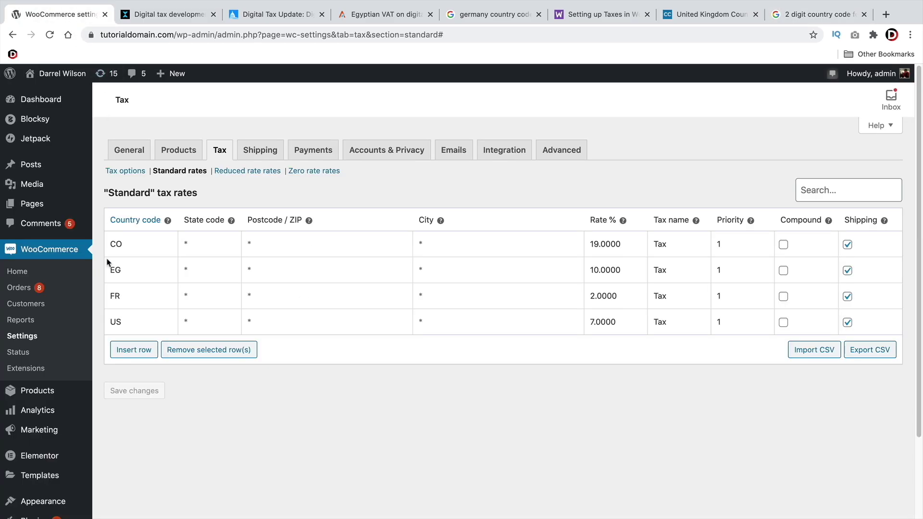
left_click(133, 350)
left_click(135, 349)
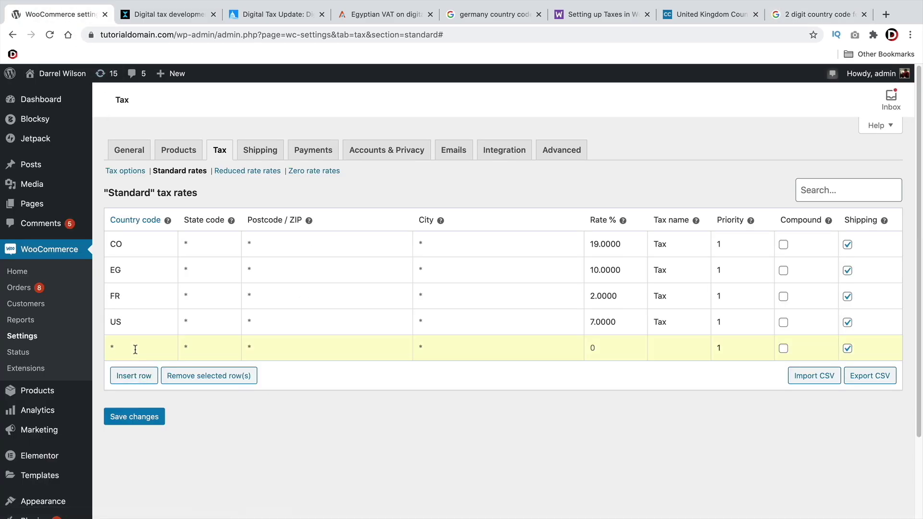
type("INM")
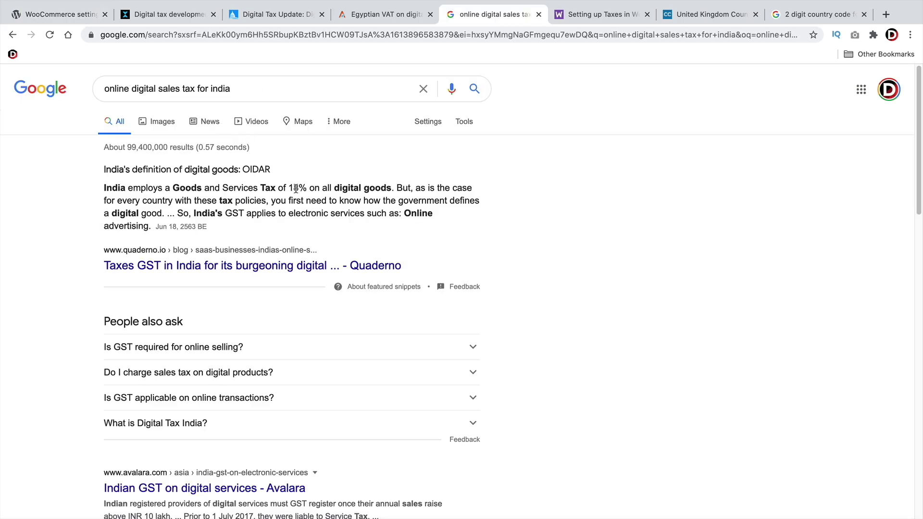
Confirm India's 18% GST rate, set the IN row to 18, and save
left_click_drag(307, 188, 285, 188)
left_click_drag(232, 226, 214, 213)
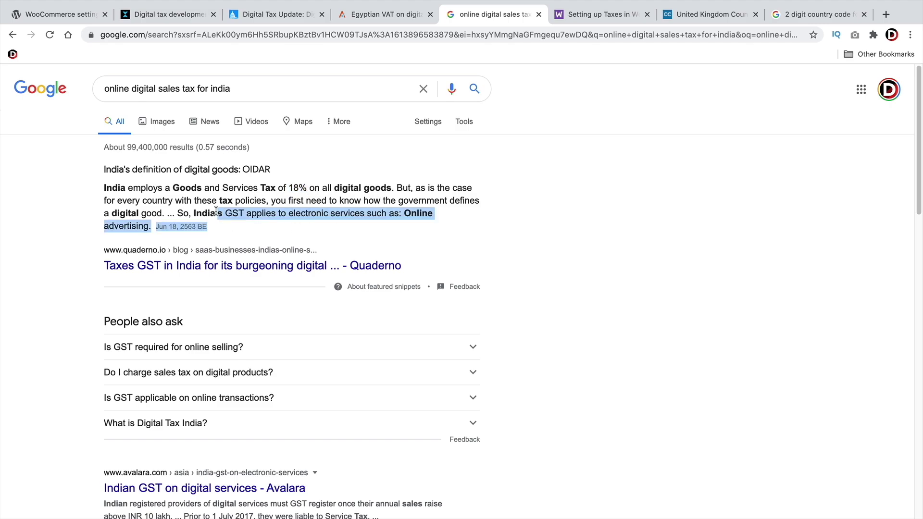
left_click(218, 211)
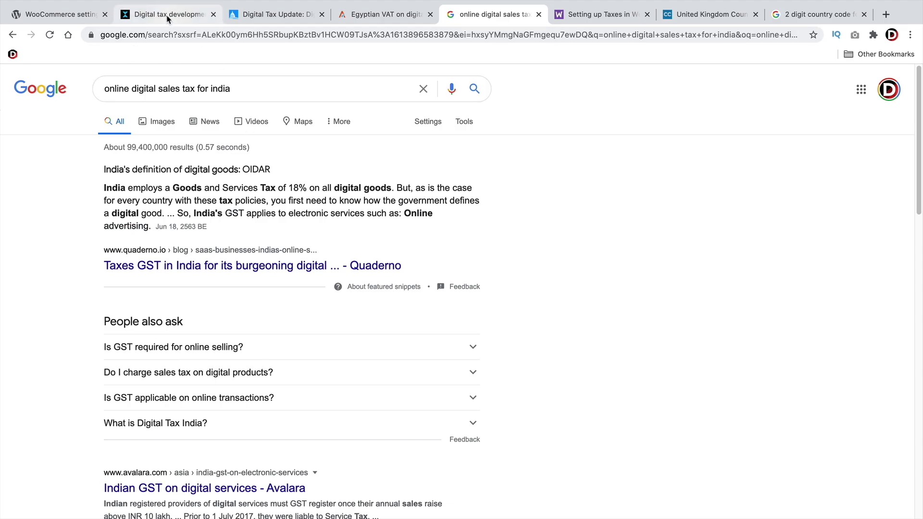
left_click(73, 15)
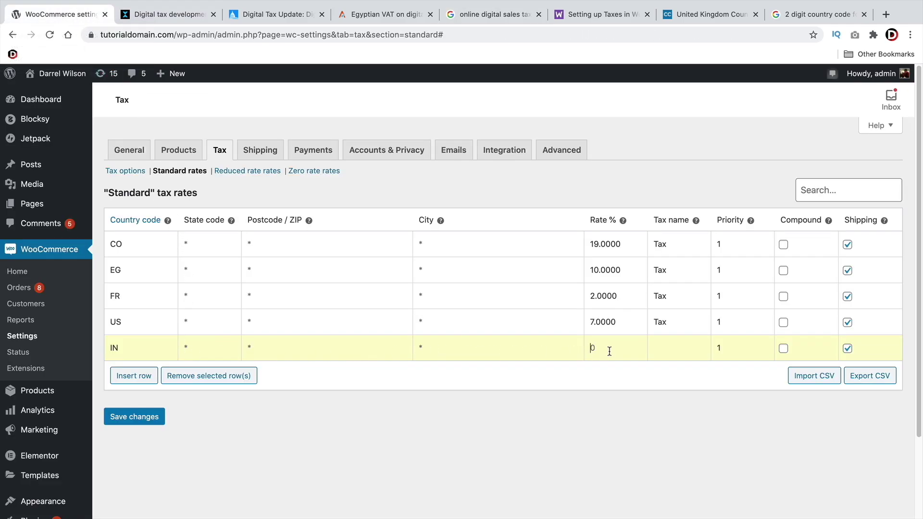
type("18")
key("Tab")
left_click(136, 418)
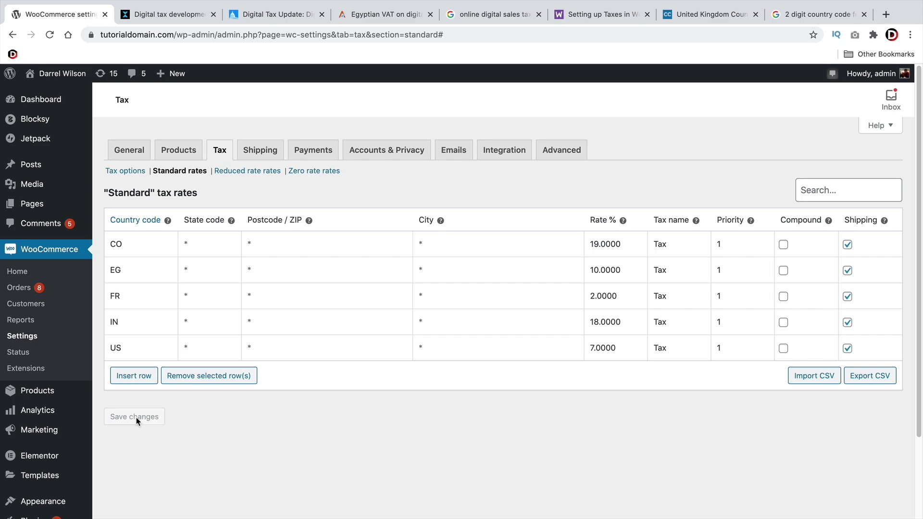
Set Automated taxes to 'Enable automated taxes' under Tax options and save
left_click(136, 173)
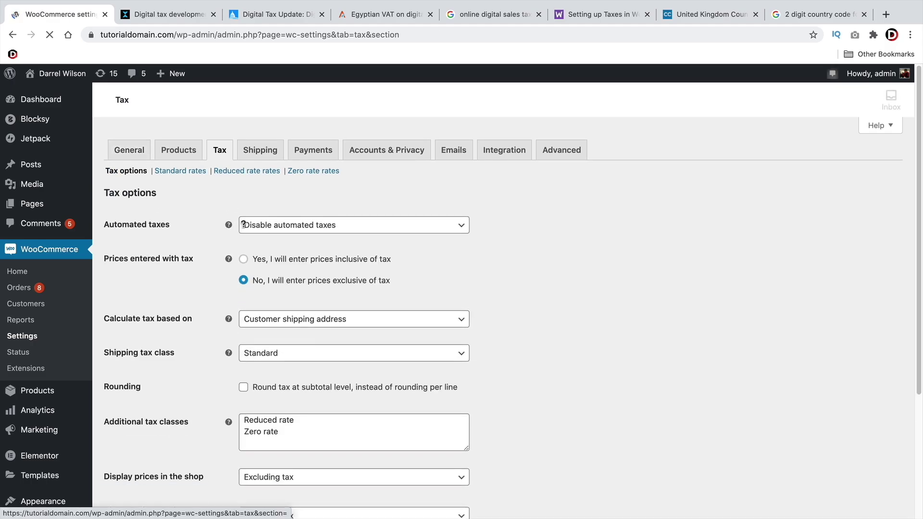
left_click(259, 225)
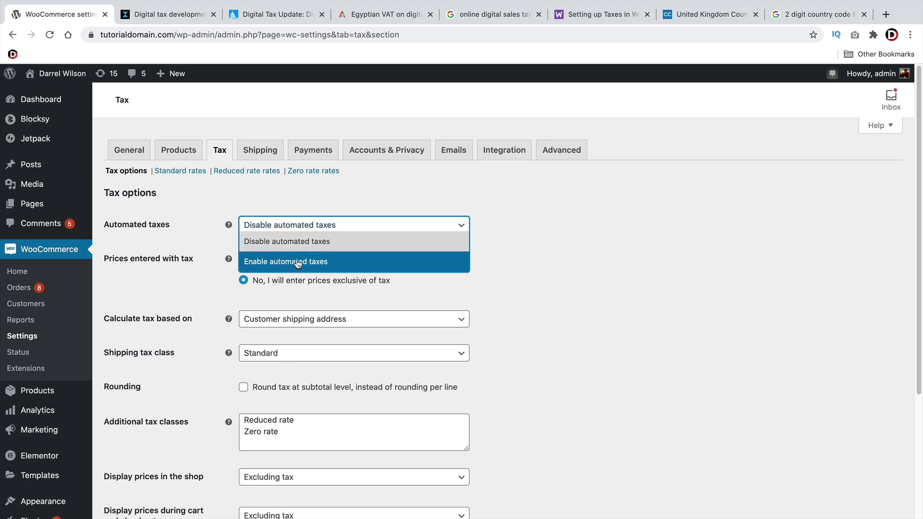
left_click(488, 250)
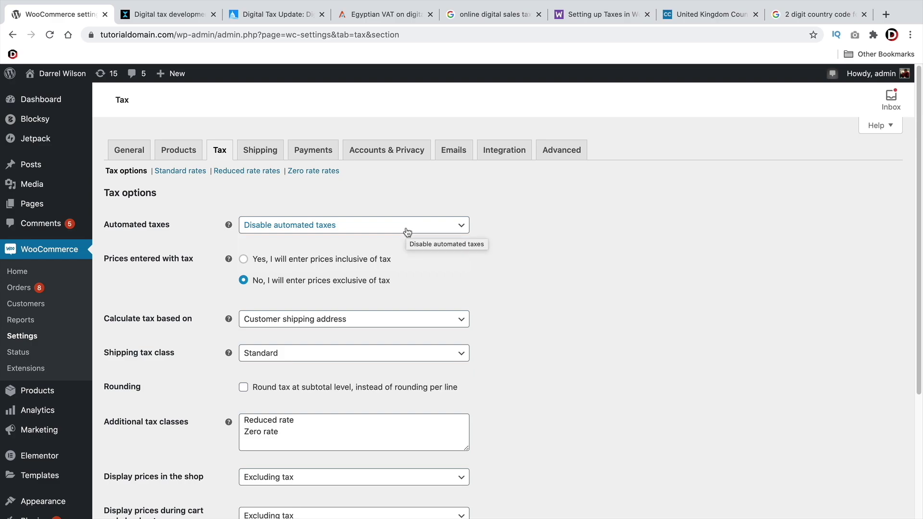
left_click(407, 232)
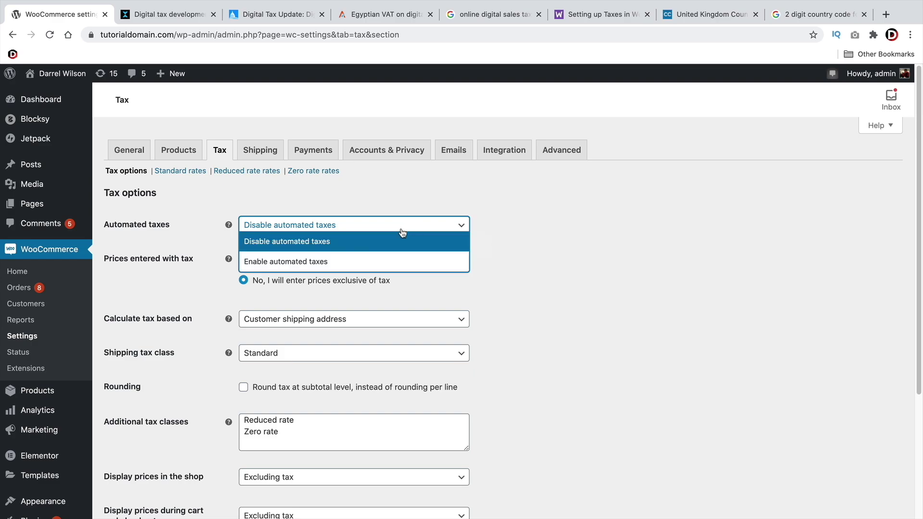
left_click(272, 262)
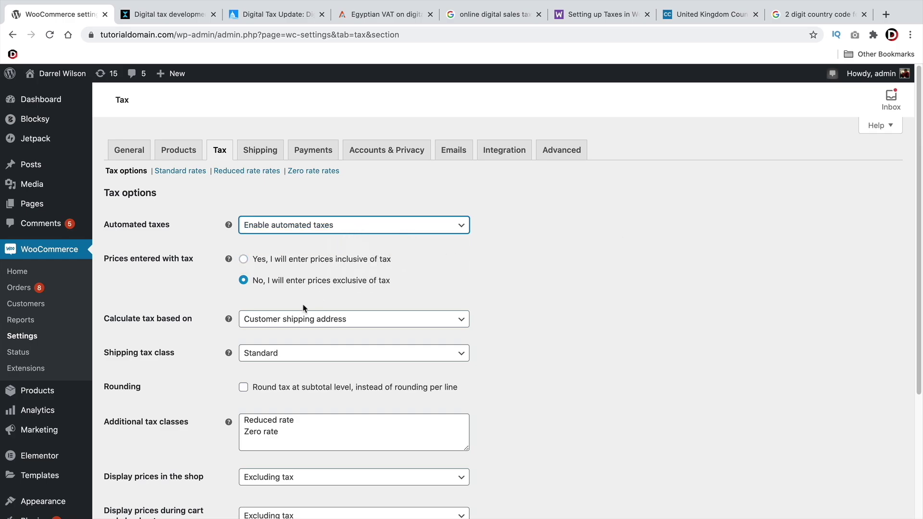
scroll(304, 307, "down", 4)
left_click(152, 461)
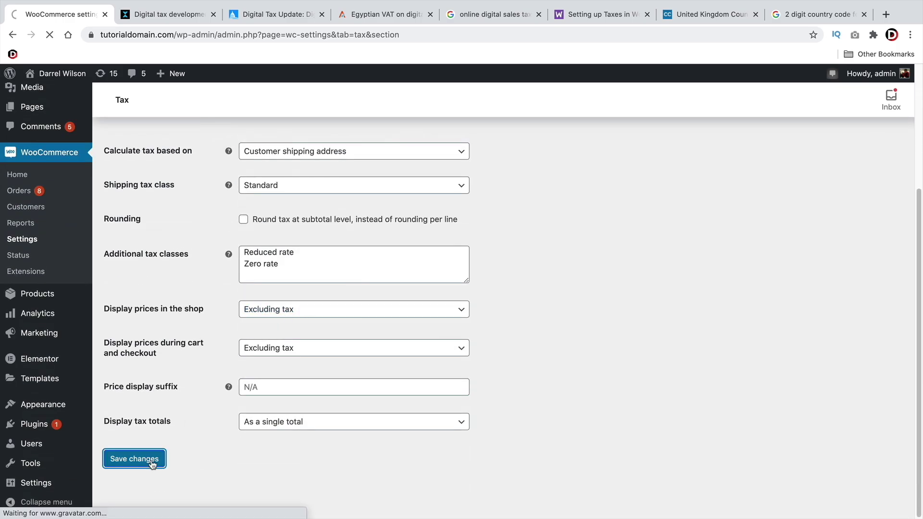
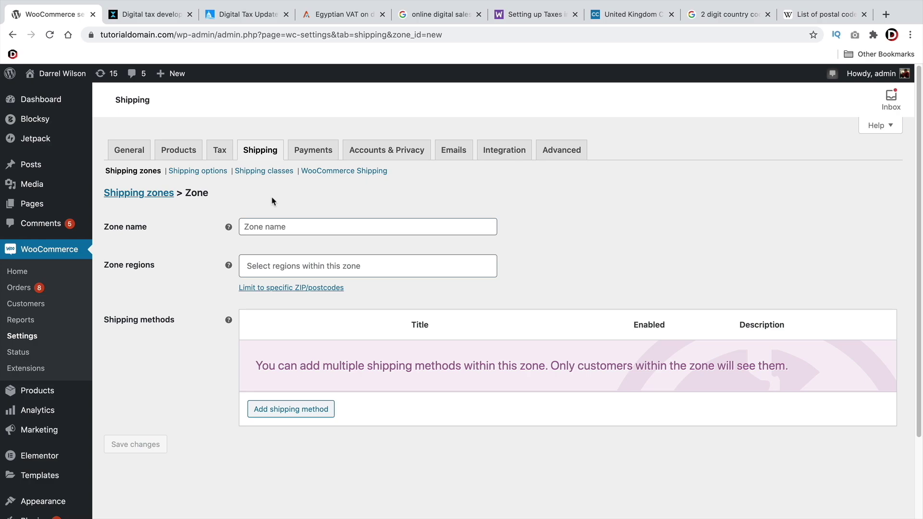
Enter 'Mexico' as the zone name and pick Mexico from the zone regions search
left_click(277, 226)
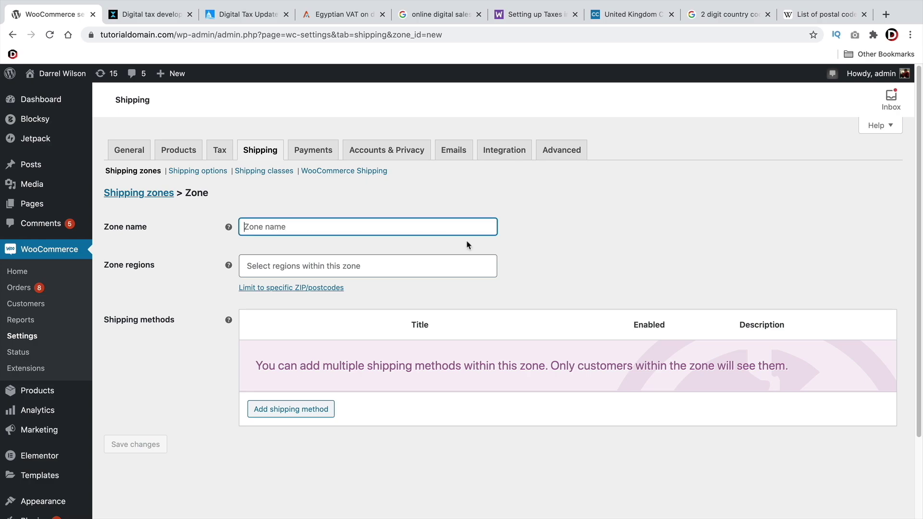
type("Mexico")
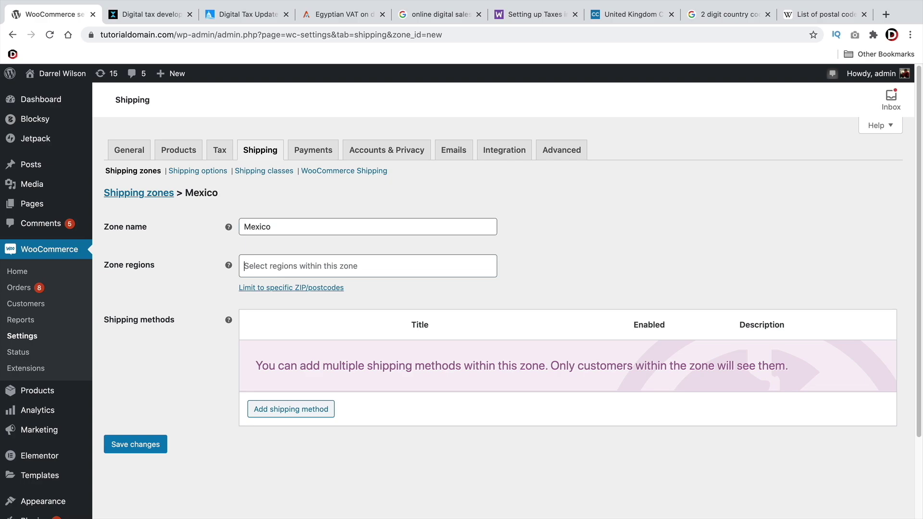
left_click(381, 259)
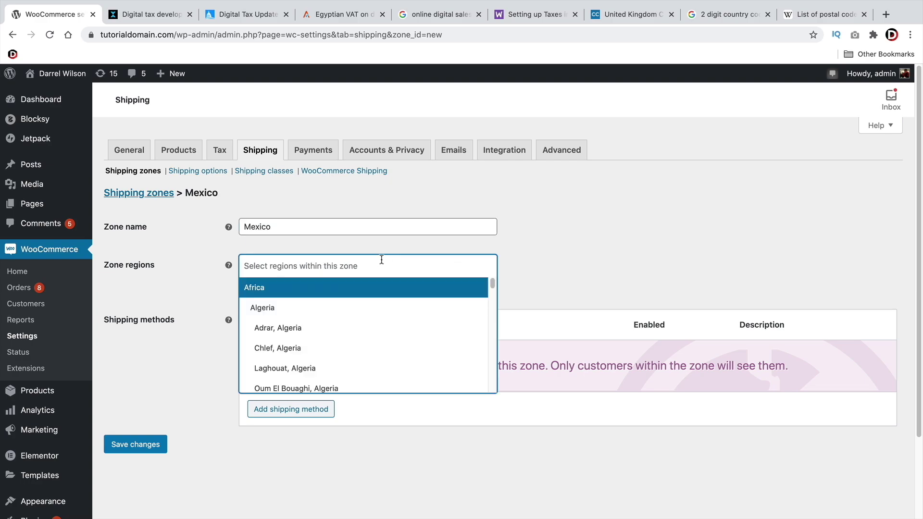
type("mexico")
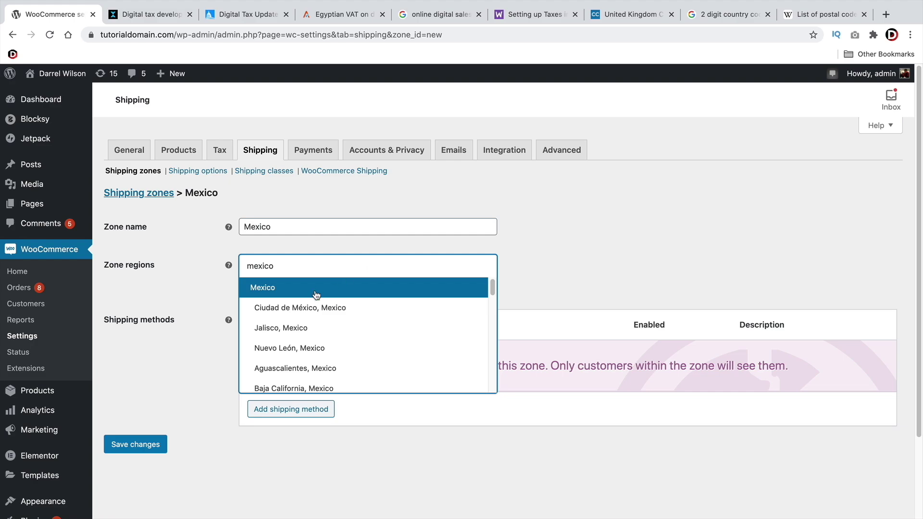
left_click(301, 289)
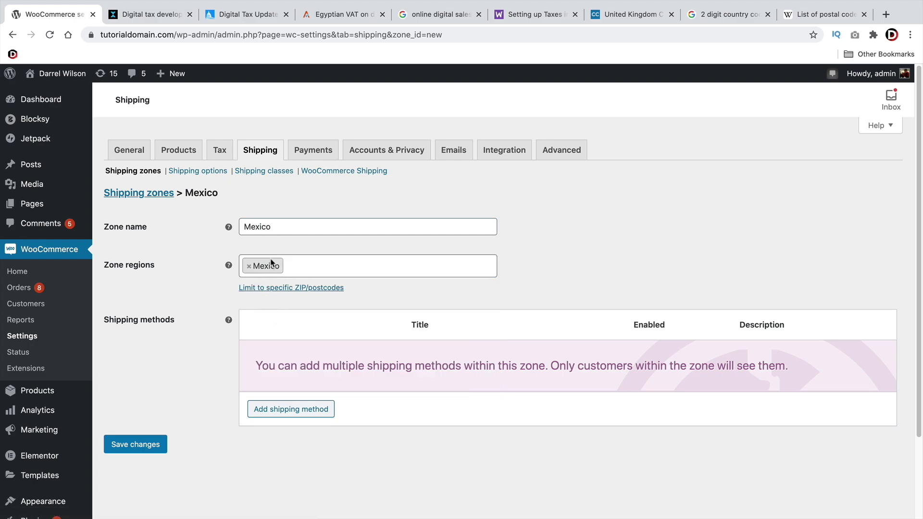
Add a Flat rate method to the Mexico zone with tax status None and cost 5
left_click(296, 410)
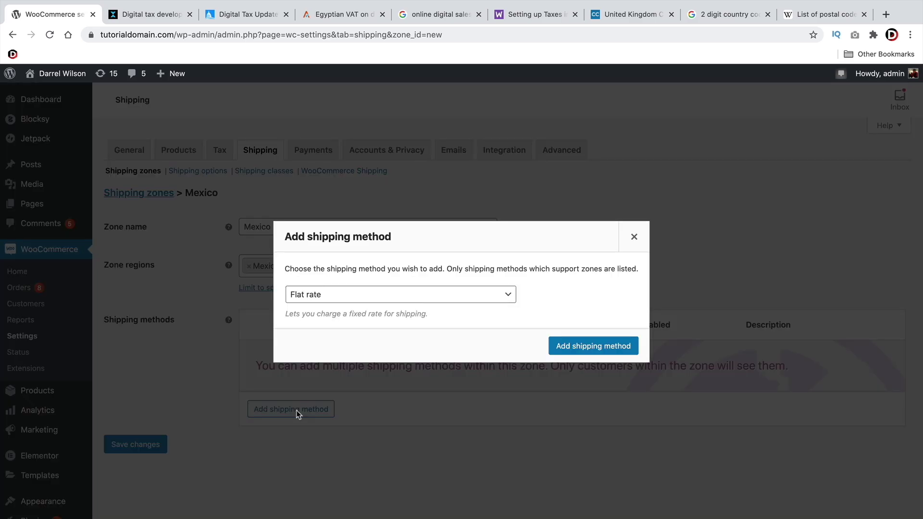
left_click(582, 349)
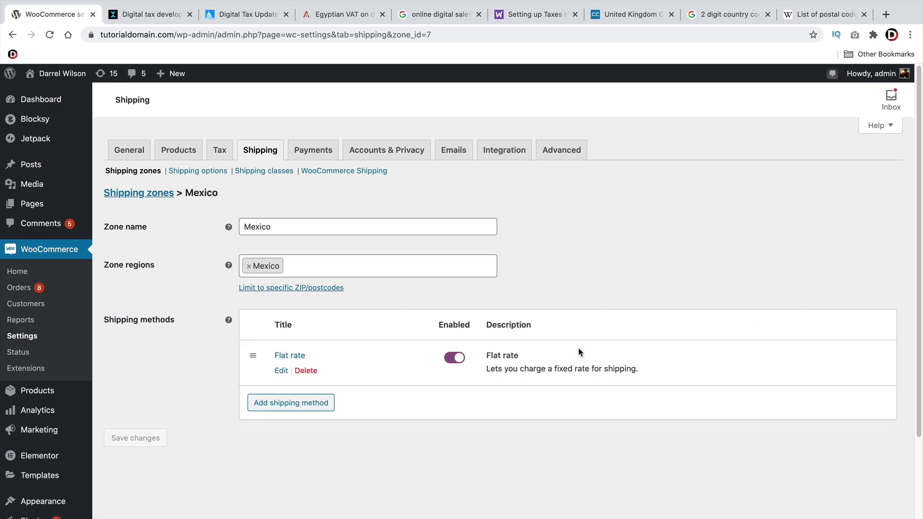
left_click(282, 371)
left_click(399, 214)
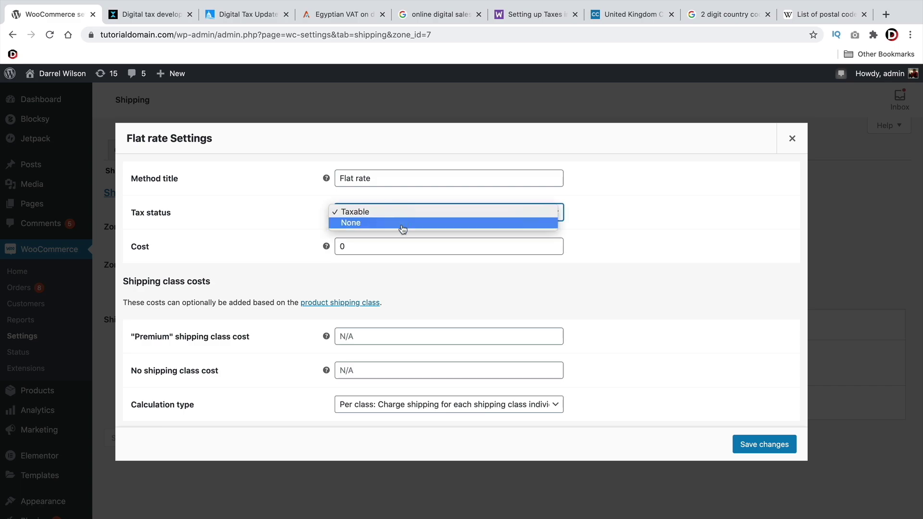
left_click(403, 223)
left_click(405, 245)
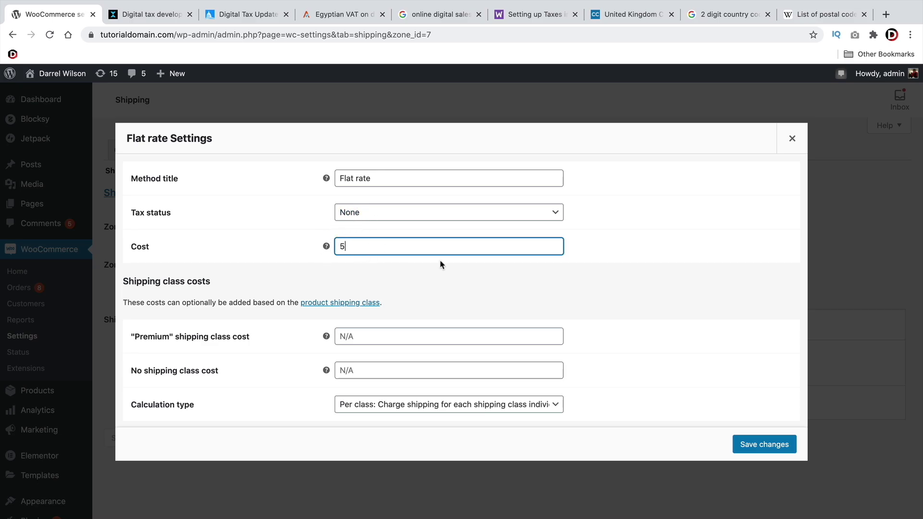
left_click(763, 446)
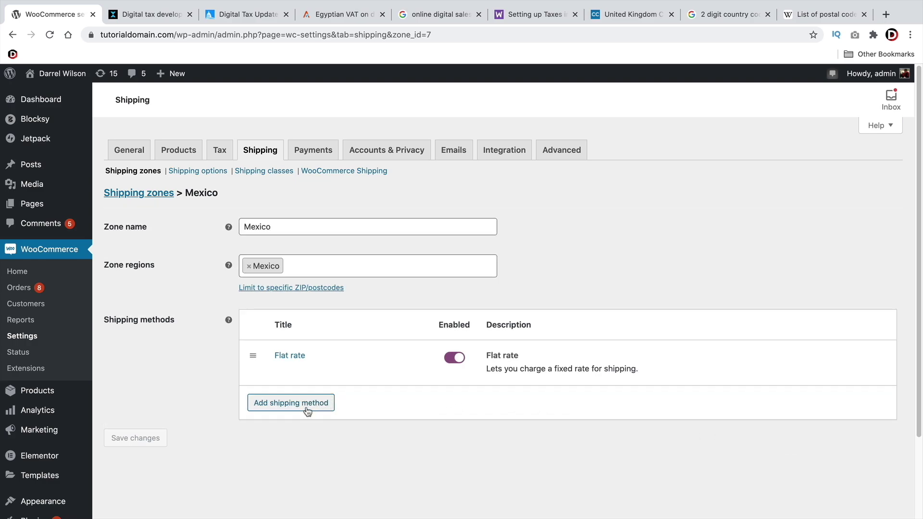
Add Free shipping to the Mexico zone, requiring a minimum order amount of 50
left_click(275, 403)
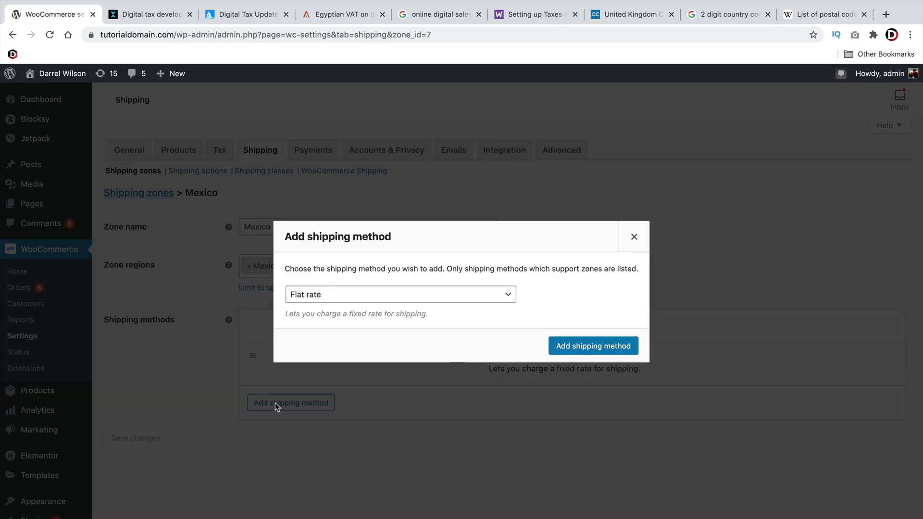
left_click(362, 295)
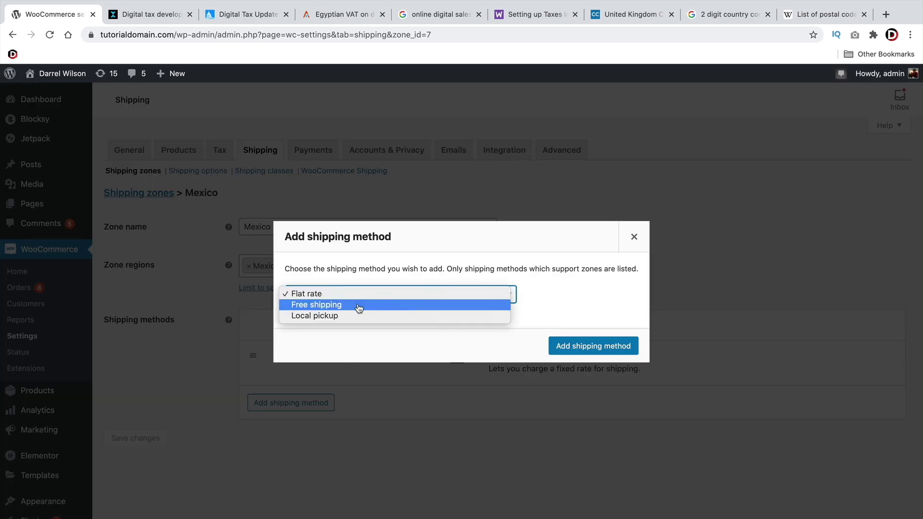
left_click(303, 306)
left_click(596, 350)
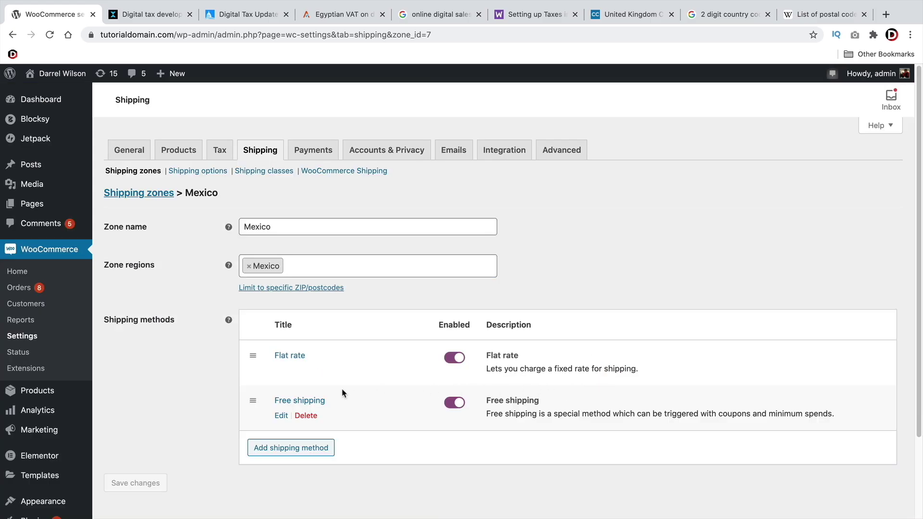
left_click(283, 416)
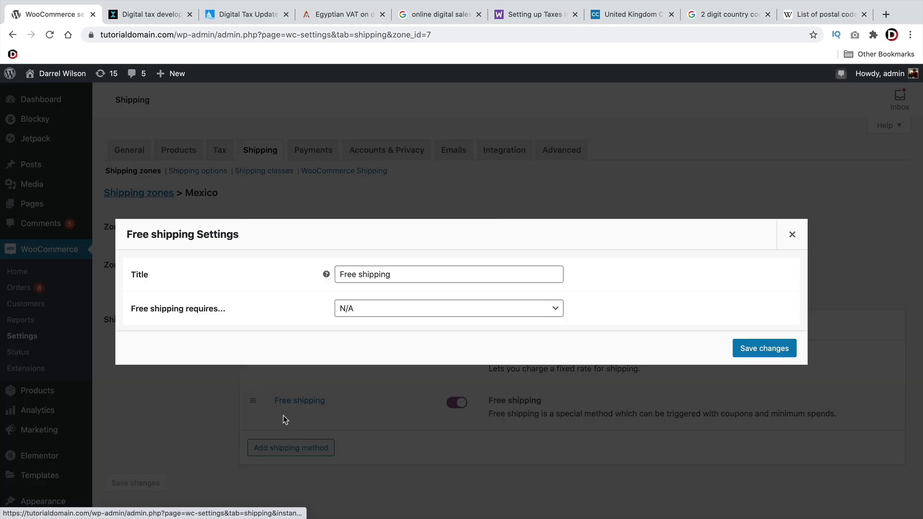
left_click(385, 307)
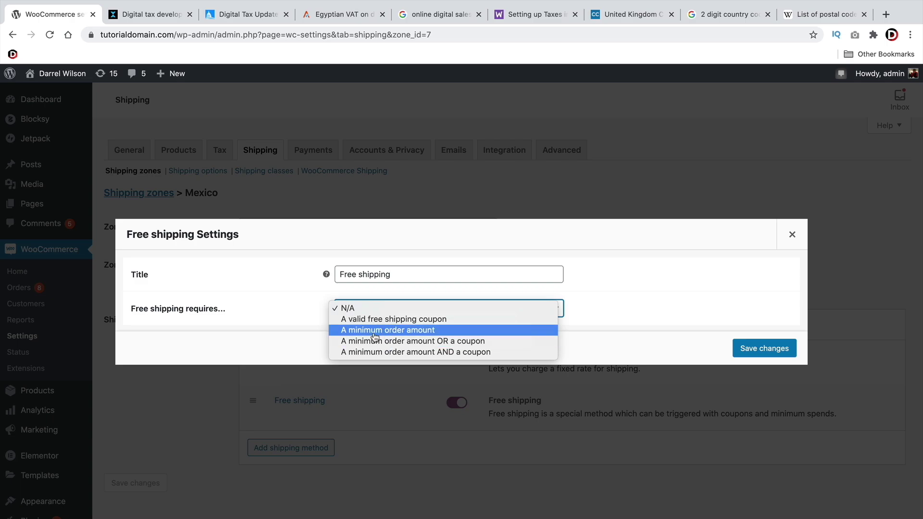
left_click(362, 330)
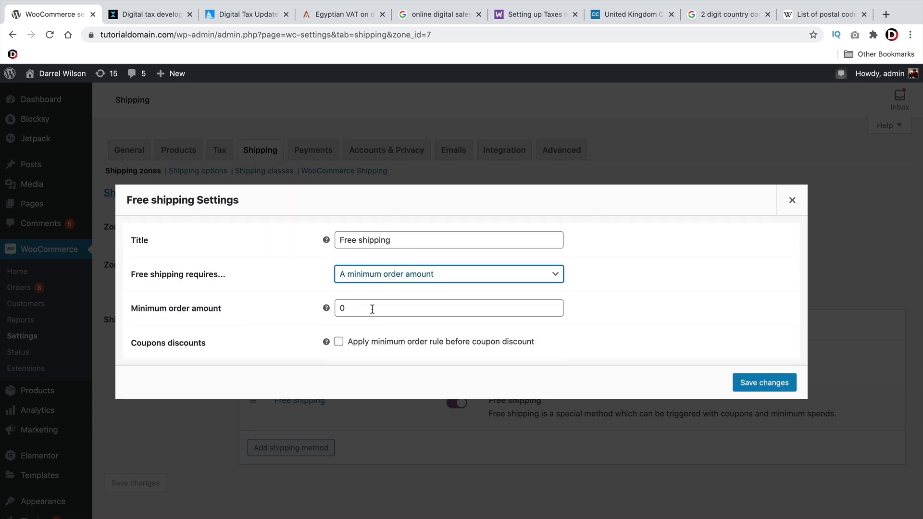
double_click(372, 308)
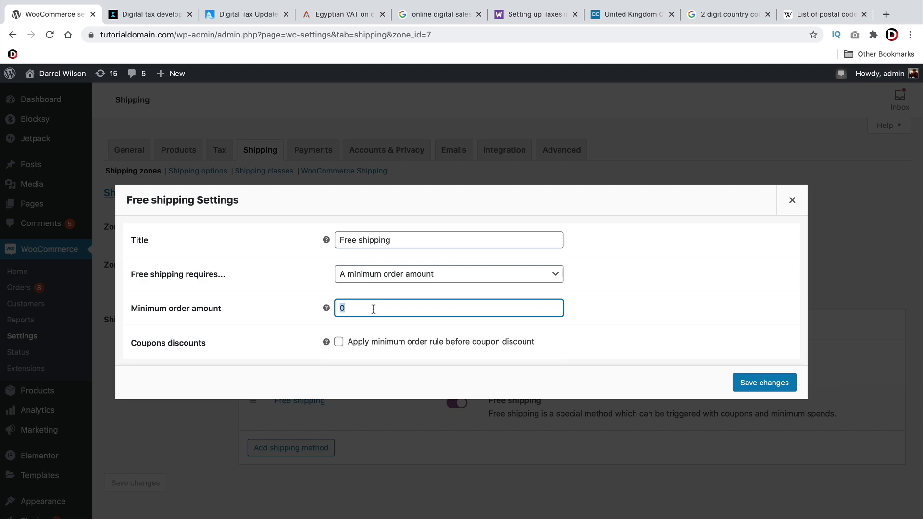
type("50")
left_click(777, 387)
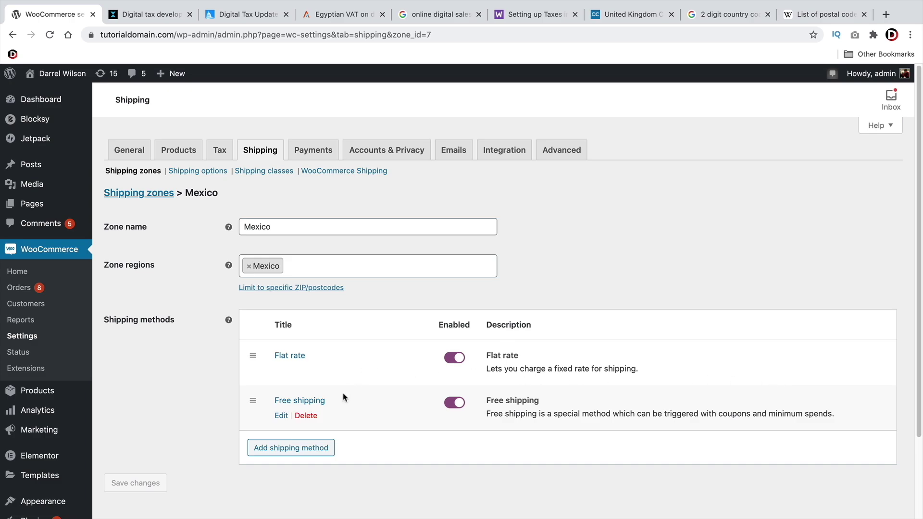
Add Local pickup to the Mexico zone and close its settings without changes
left_click(279, 450)
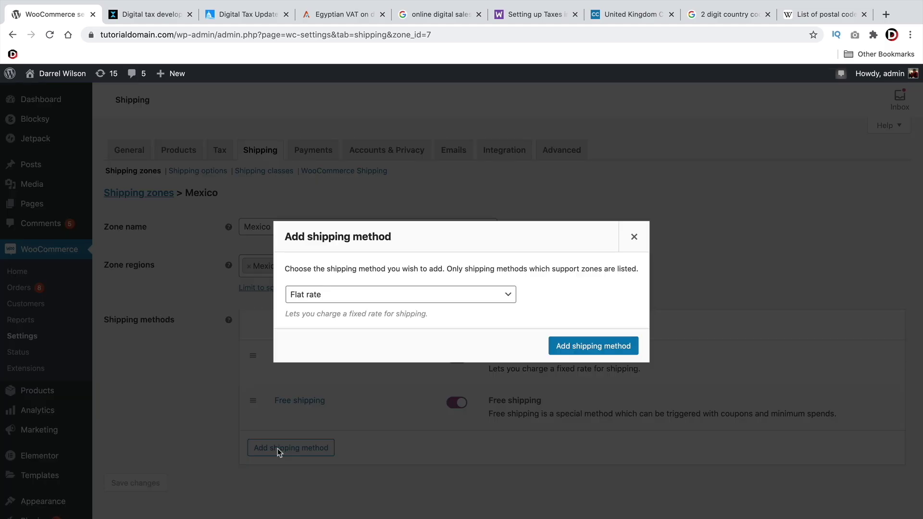
left_click(386, 295)
left_click(358, 317)
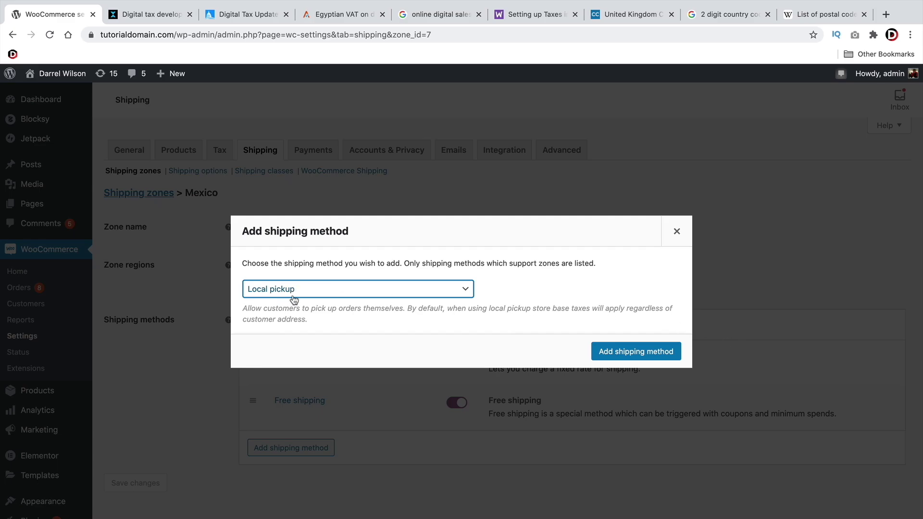
left_click(616, 356)
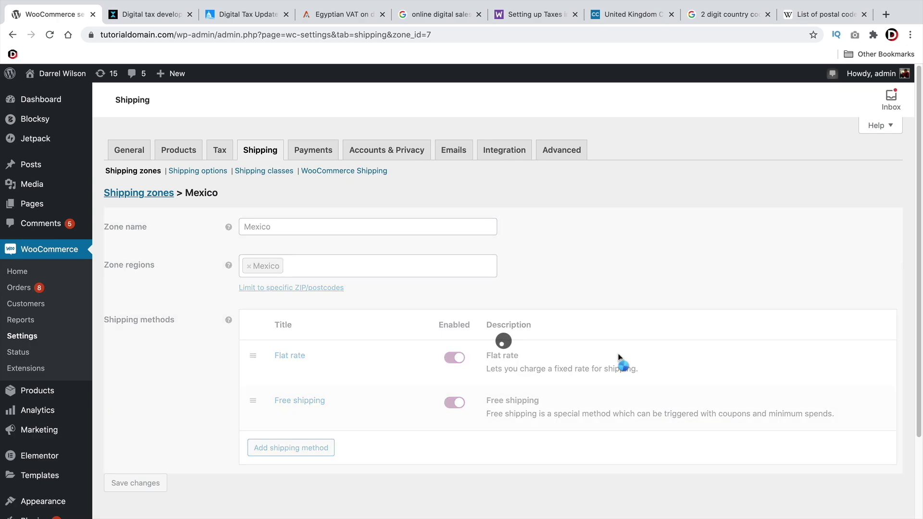
scroll(619, 358, "down", 2)
scroll(619, 358, "down", 1)
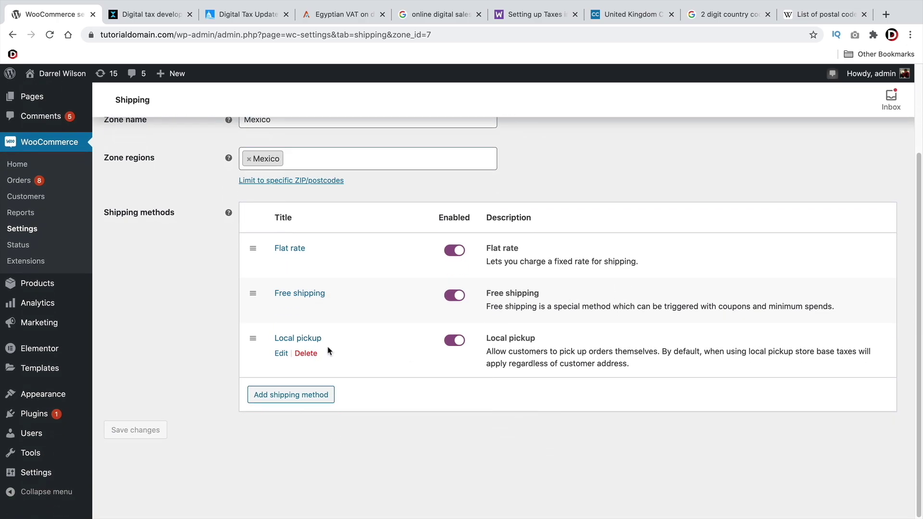
left_click(282, 353)
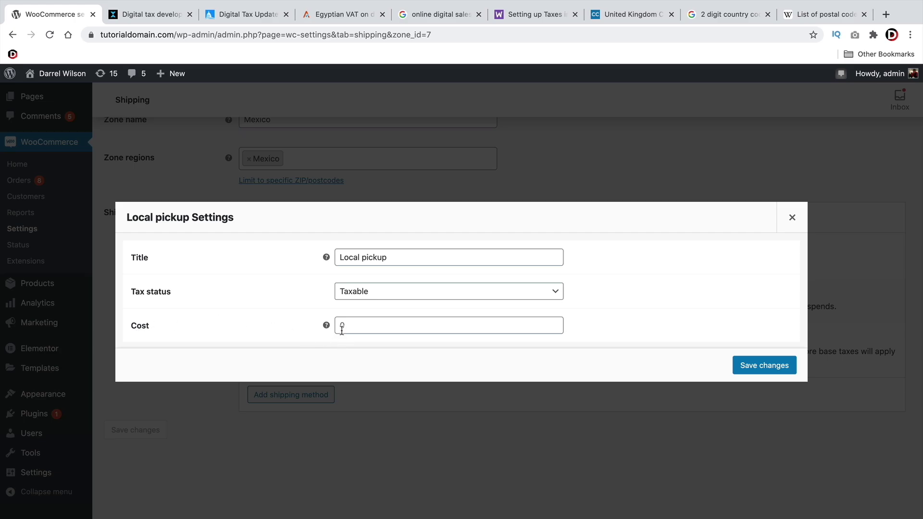
left_click(779, 223)
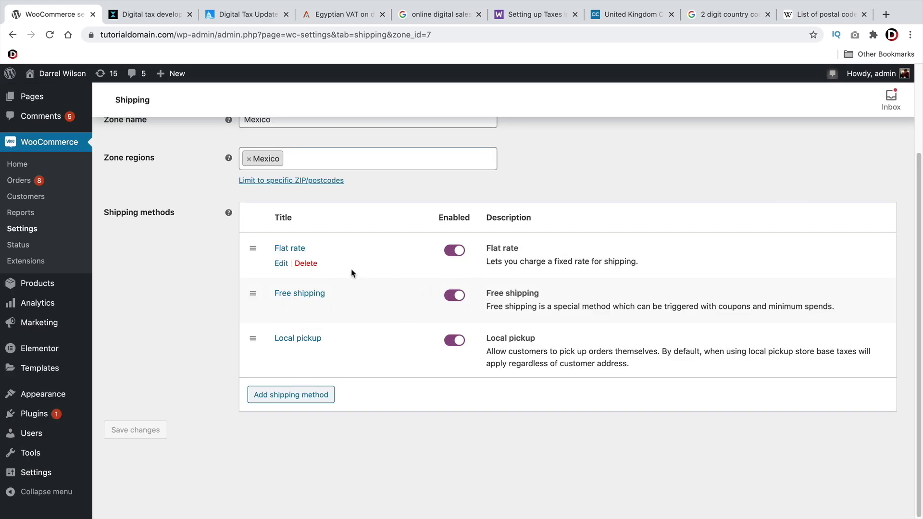
scroll(351, 273, "up", 3)
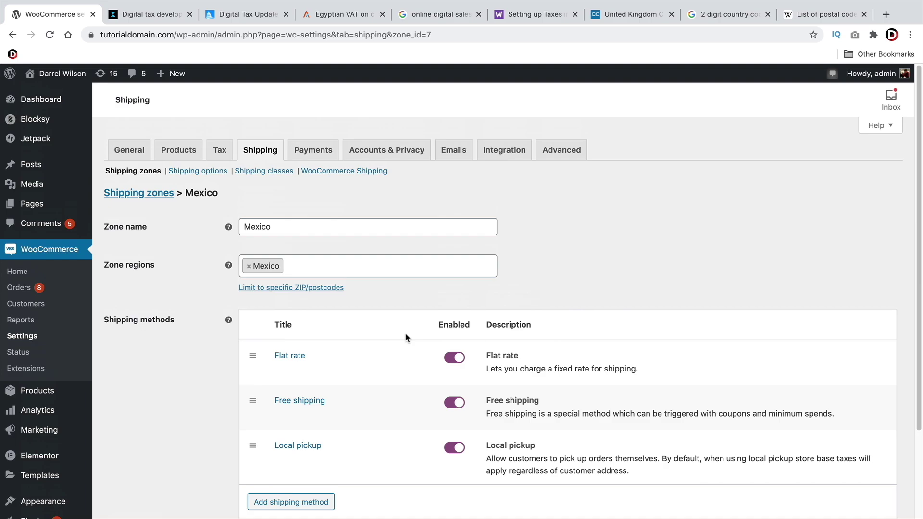
Leave the Mexico zone for the zones list and open 'Locations not covered by your other zones'
left_click(139, 172)
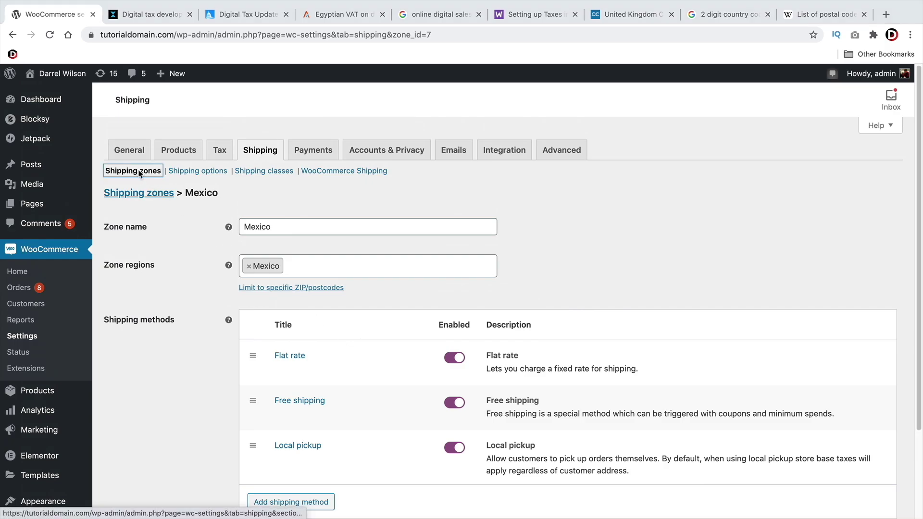
left_click(555, 181)
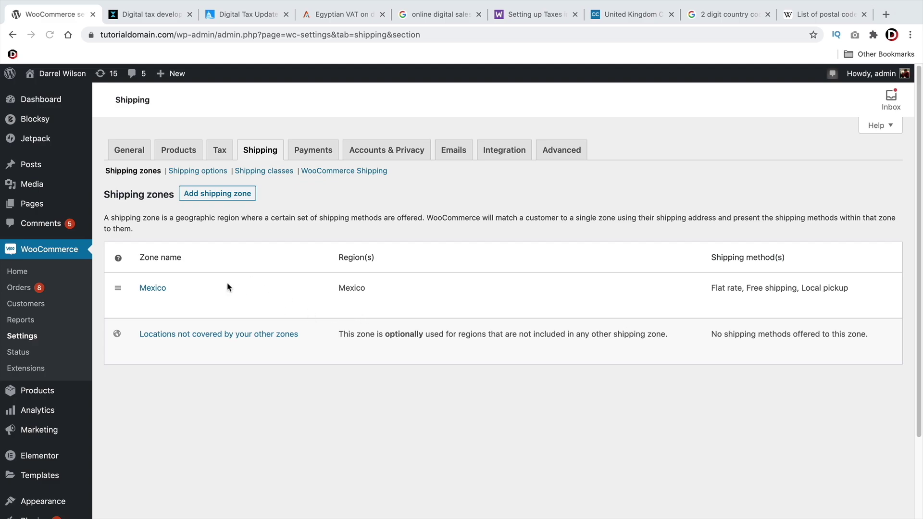
mouse_move(177, 337)
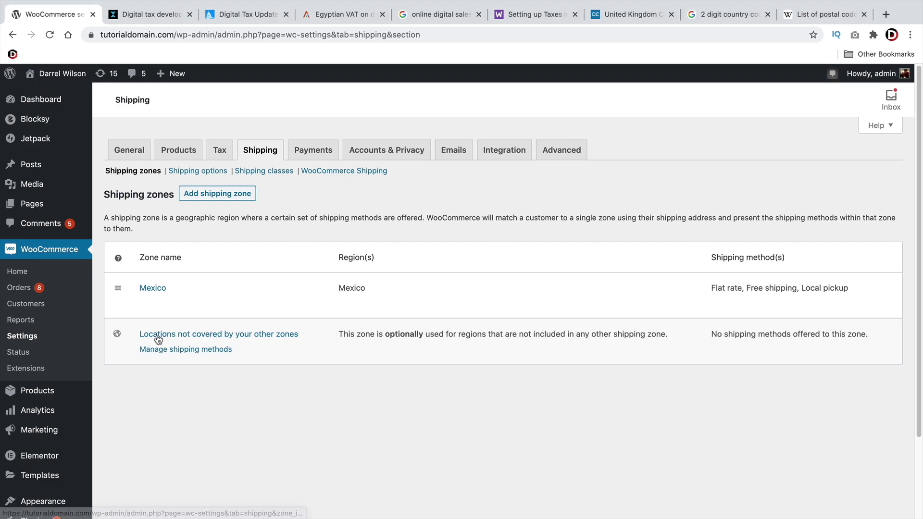
left_click(244, 336)
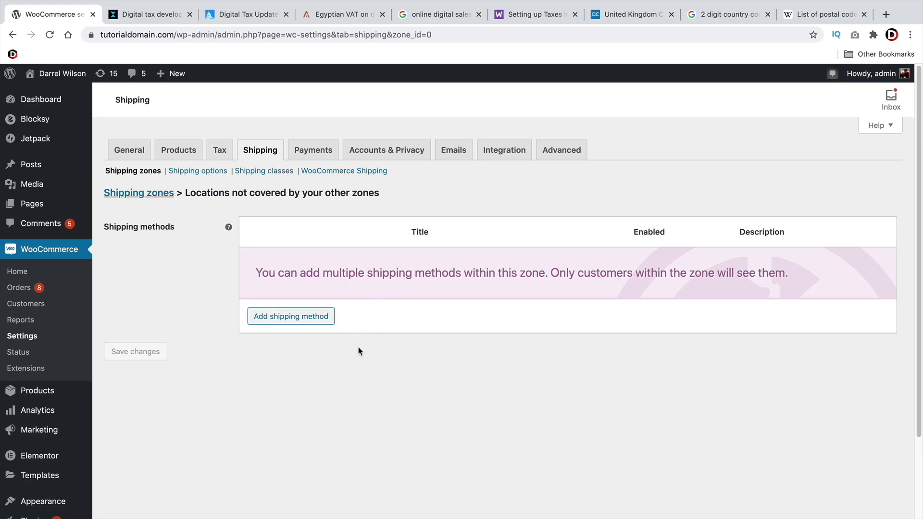
Give the uncovered-locations zone a Flat rate costing 10 with tax status None, then return to the zones list
left_click(279, 319)
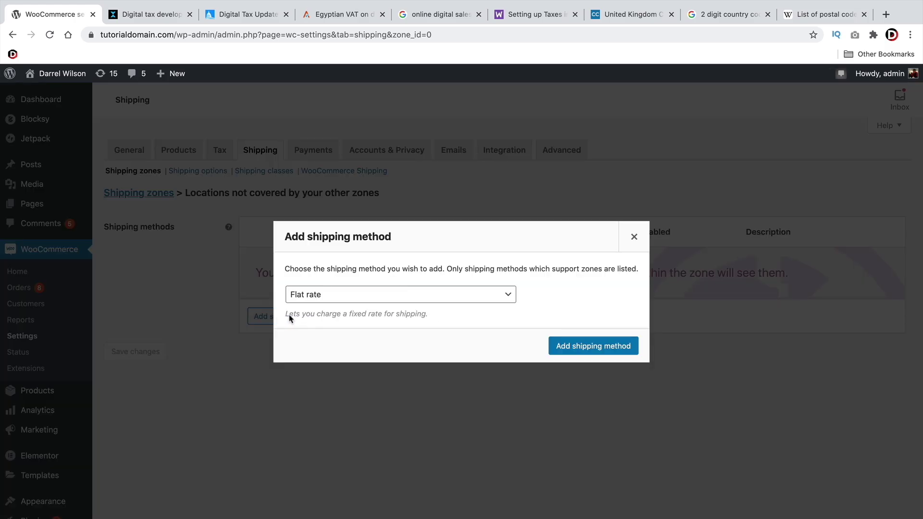
left_click(569, 350)
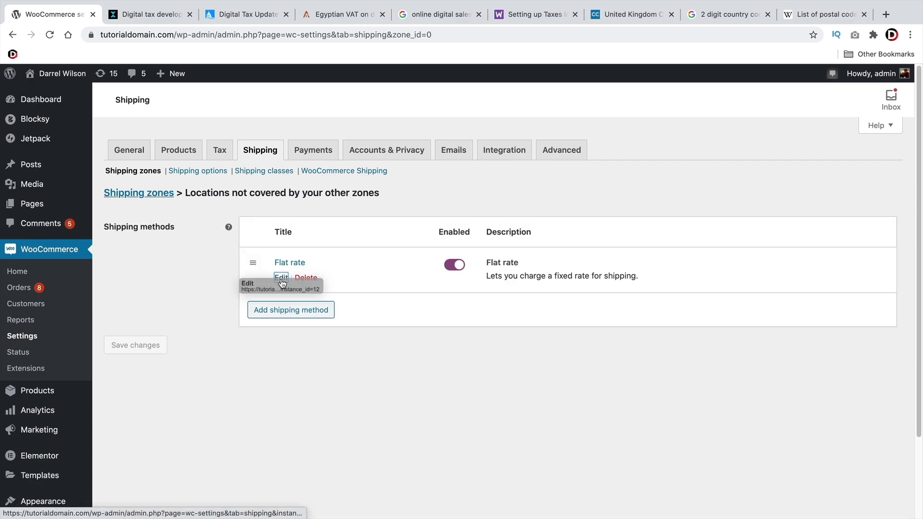
left_click(282, 278)
left_click(393, 245)
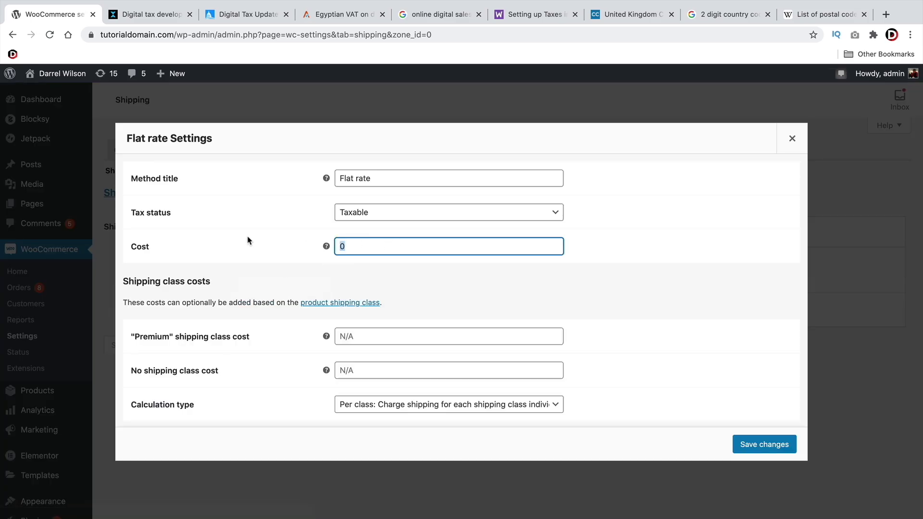
key("BackSpace")
type("10")
left_click(376, 215)
left_click(387, 226)
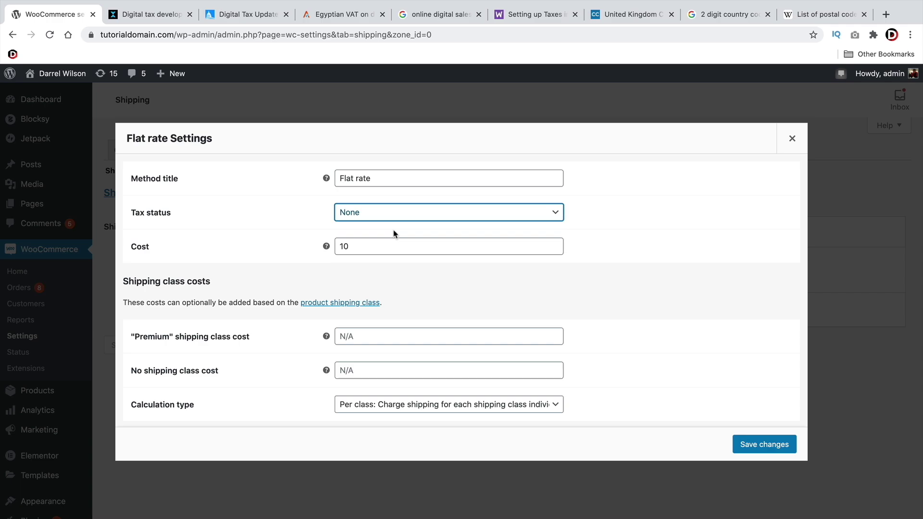
left_click_drag(363, 245, 339, 246)
left_click(599, 262)
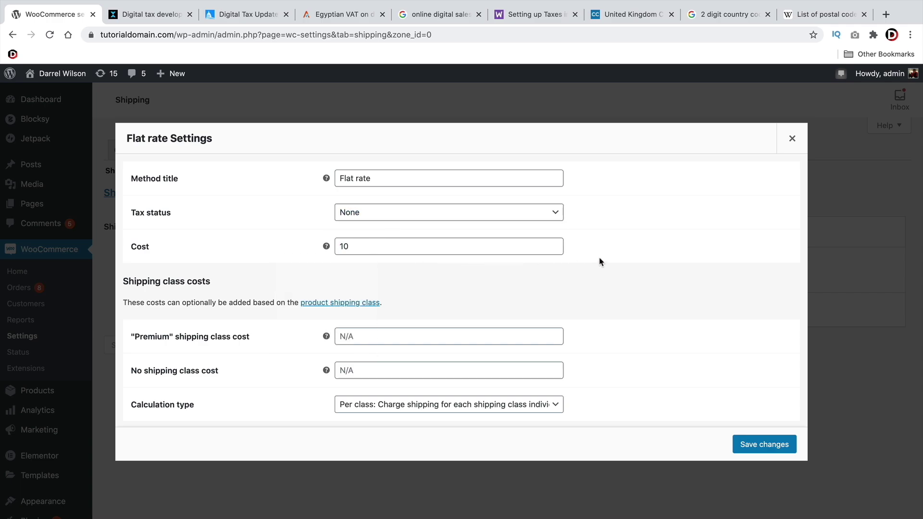
left_click(764, 444)
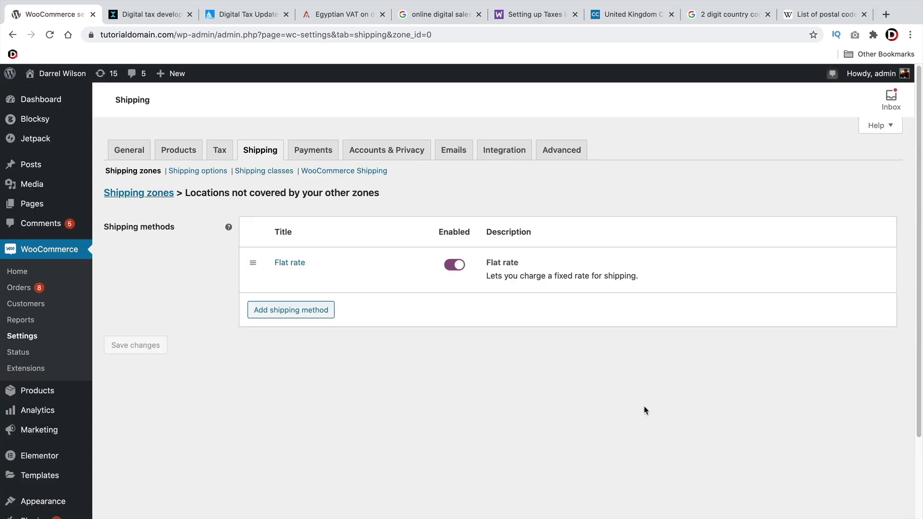
left_click(146, 193)
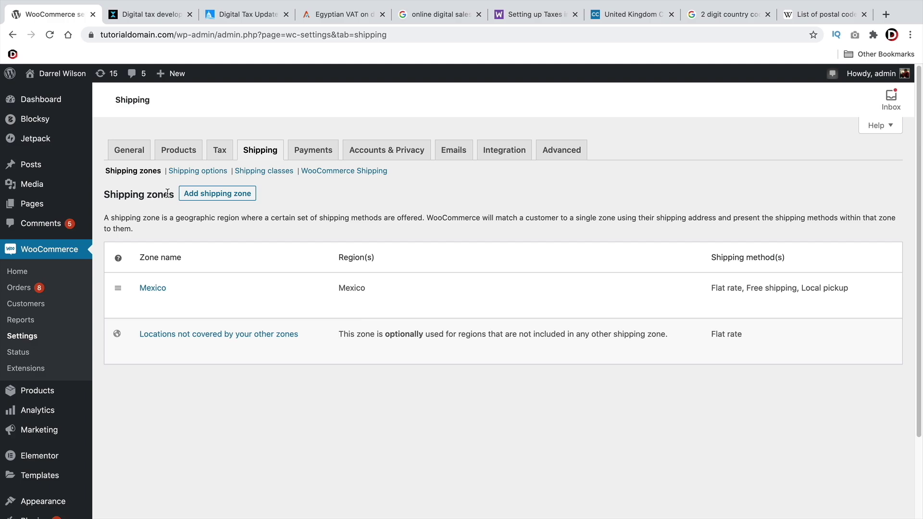
Create a new shipping zone named 'Germany' with Germany as its region
left_click(203, 197)
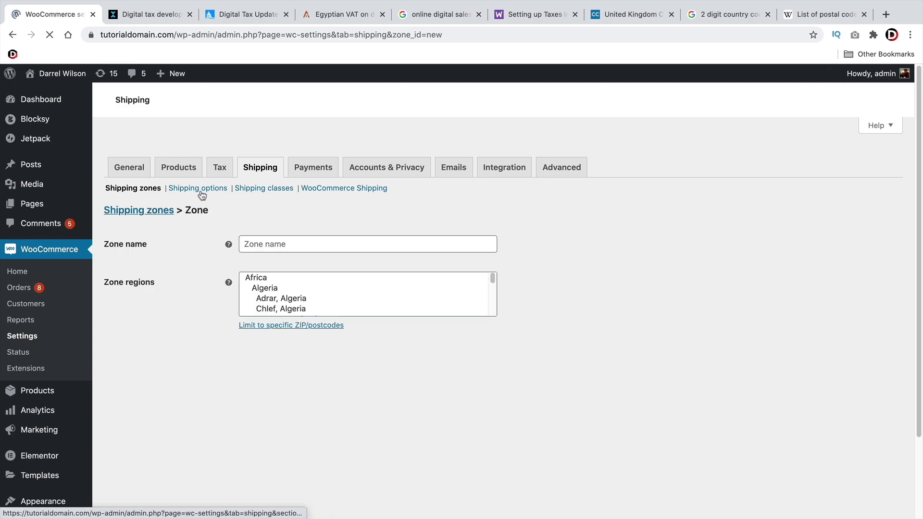
left_click(262, 229)
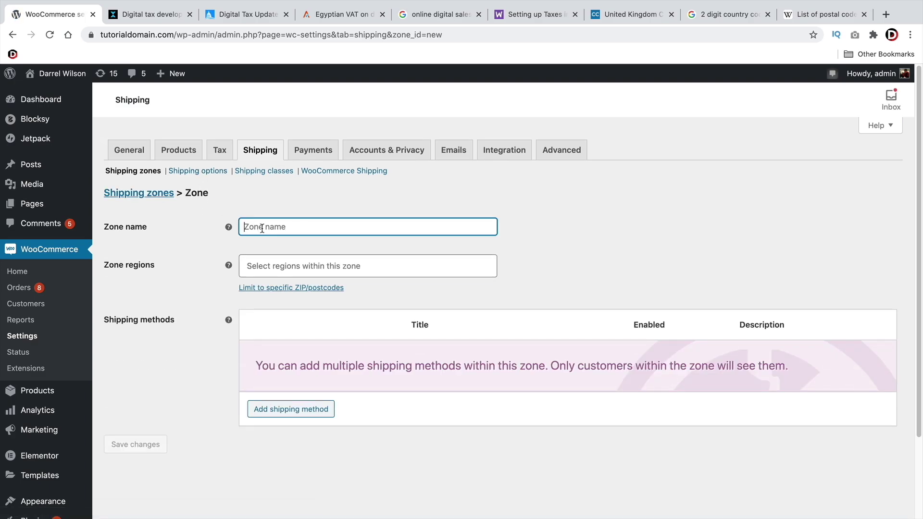
type("Germany")
key("Tab")
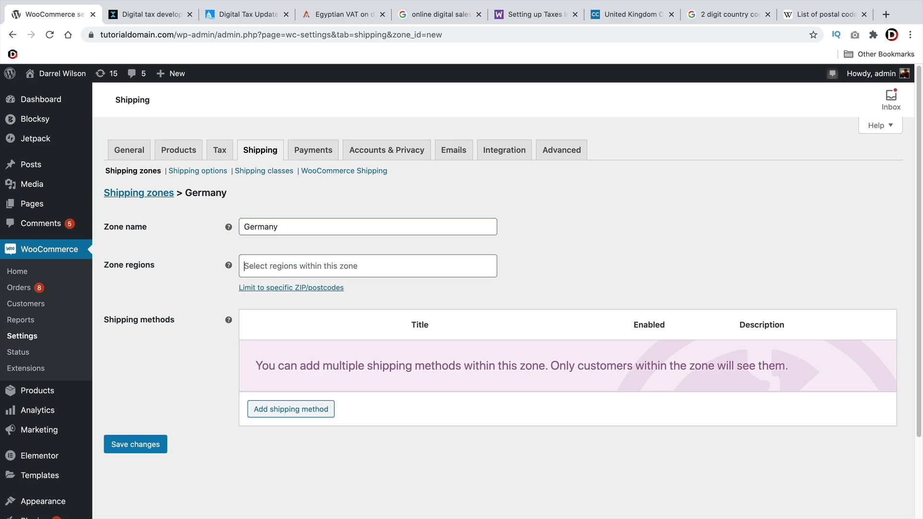
type("ge")
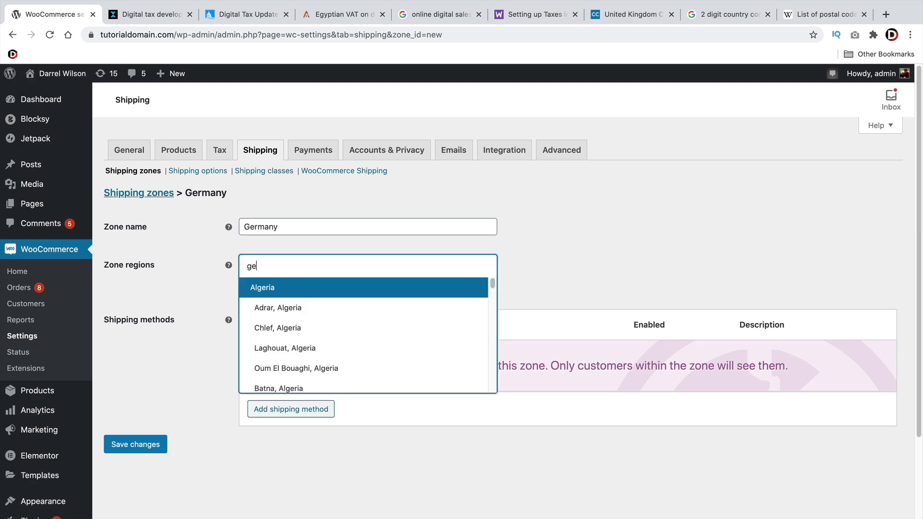
type("rmany")
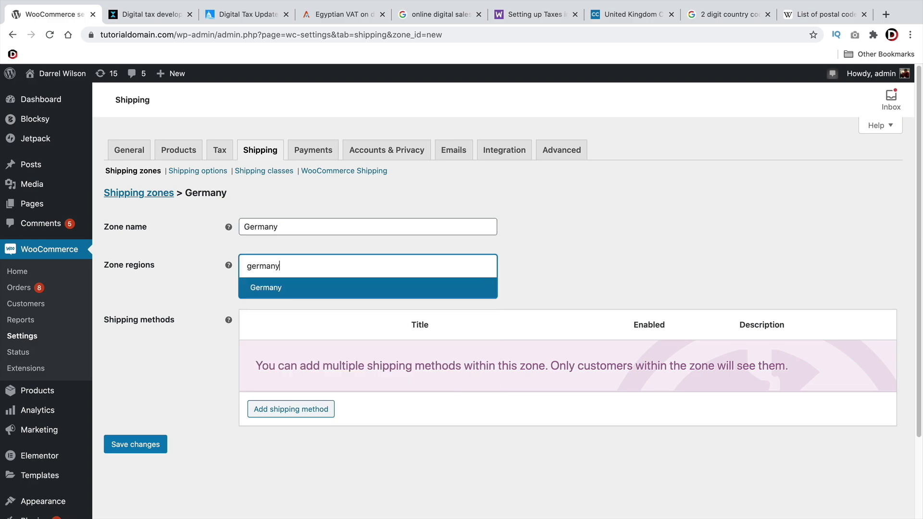
left_click(280, 288)
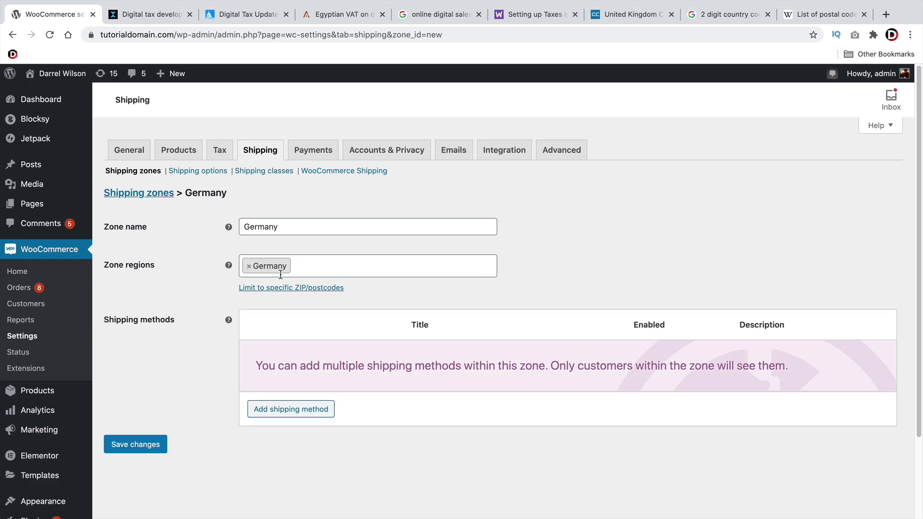
Add a Flat rate to the Germany zone costing 10 with tax status None
left_click(279, 412)
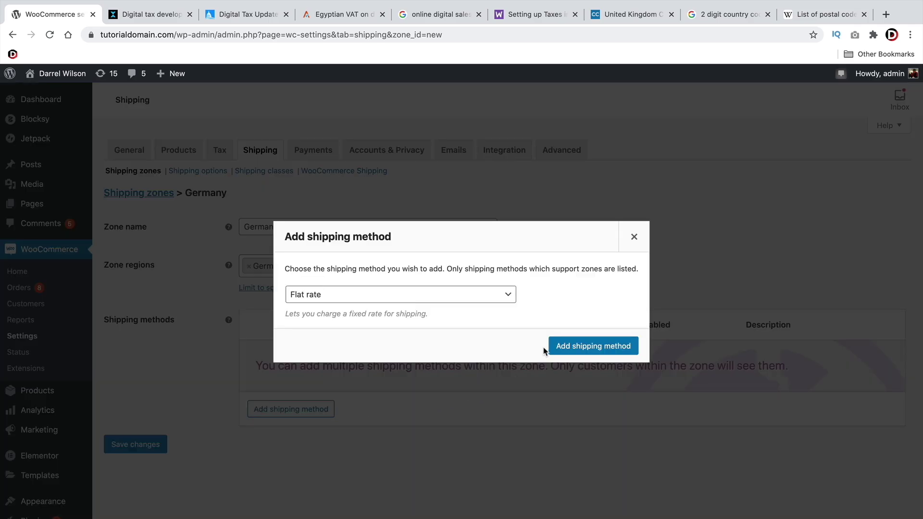
left_click(559, 349)
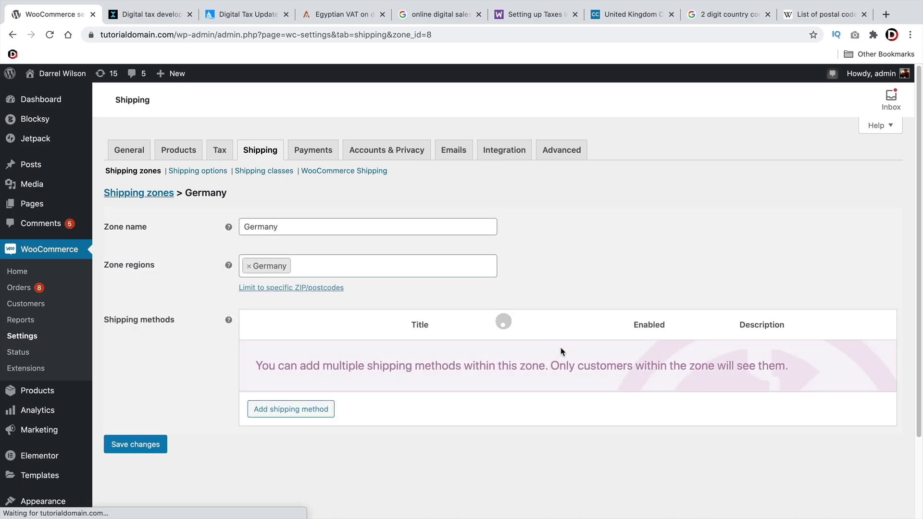
left_click(282, 372)
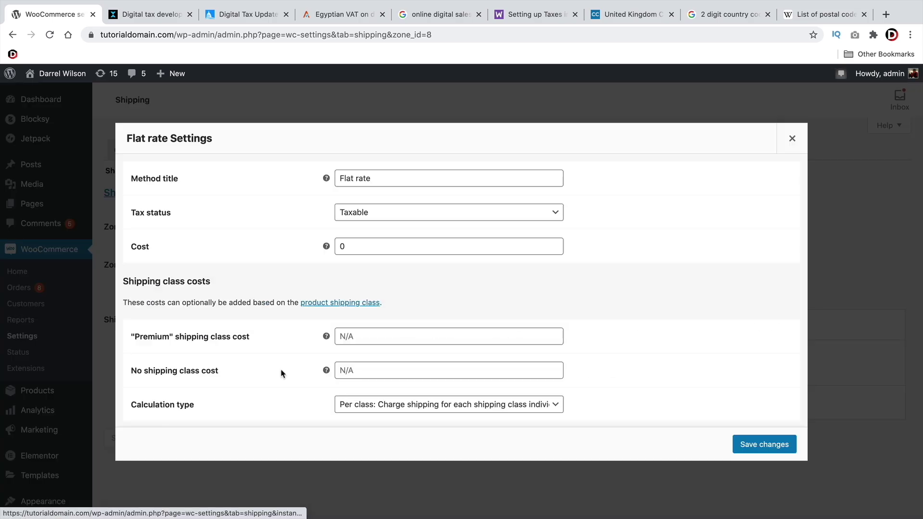
double_click(389, 247)
type("10")
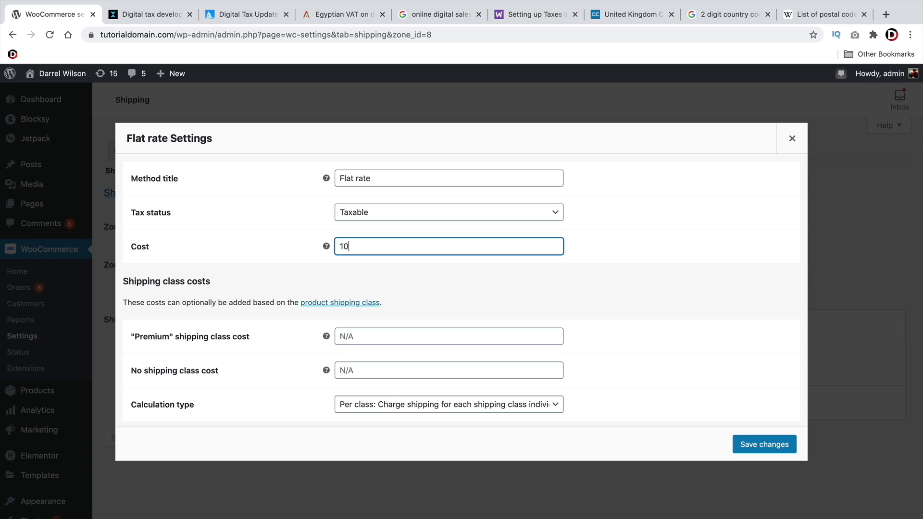
left_click(415, 213)
left_click(412, 224)
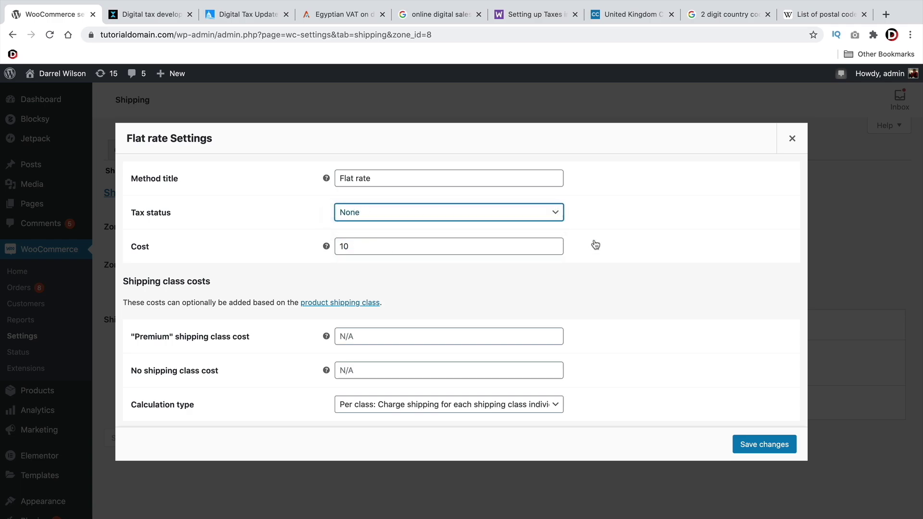
left_click(751, 434)
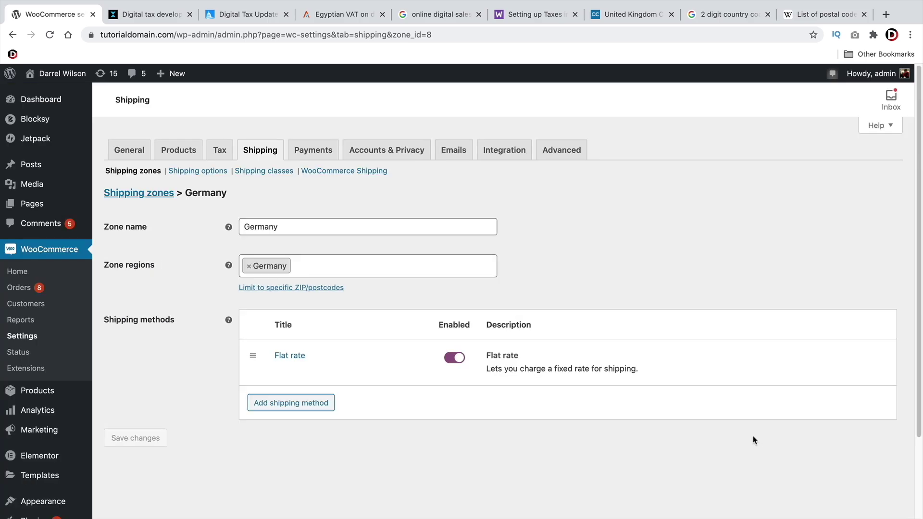
Add Free shipping to the Germany zone requiring a minimum order amount of 50
left_click(302, 405)
left_click(388, 298)
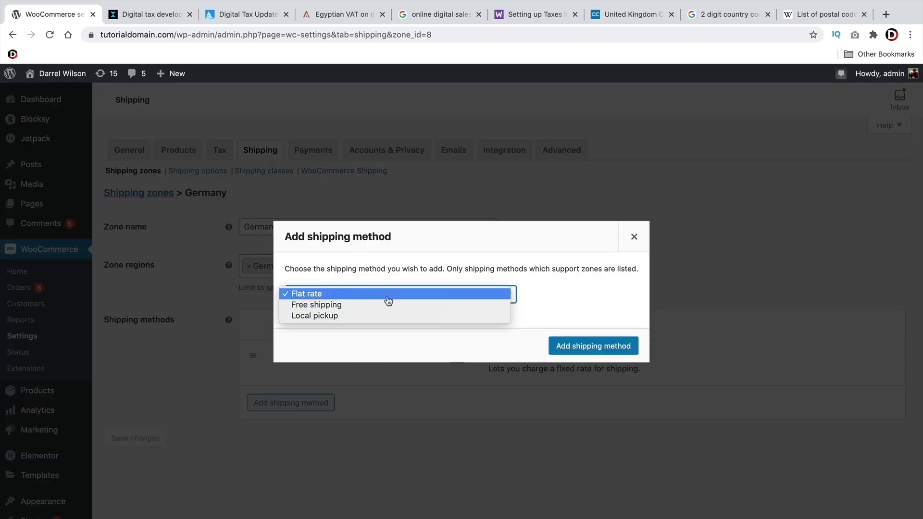
left_click(387, 306)
left_click(596, 345)
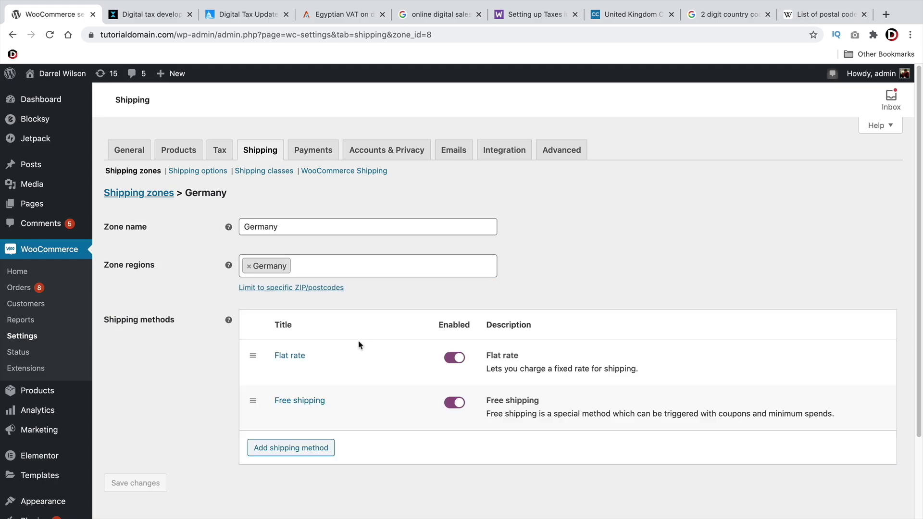
left_click(300, 401)
left_click(358, 309)
left_click(358, 309)
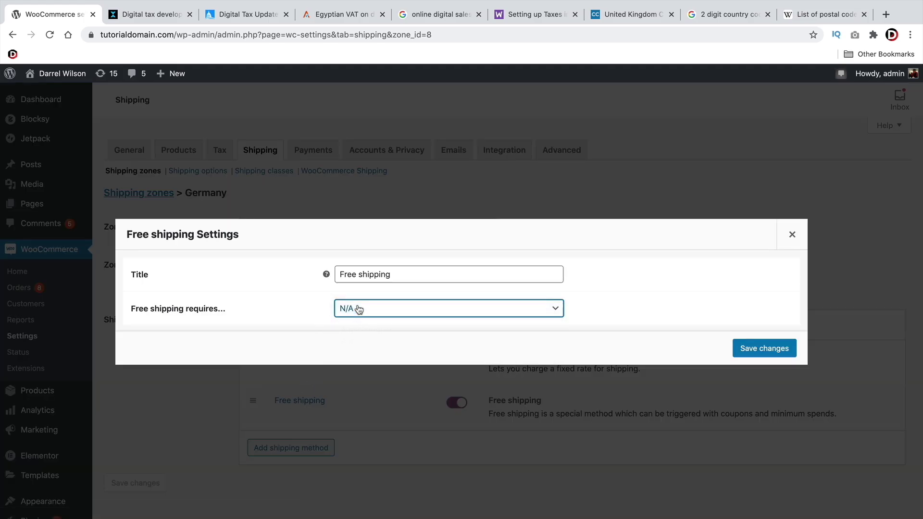
left_click(358, 308)
left_click(367, 325)
left_click_drag(367, 307, 320, 304)
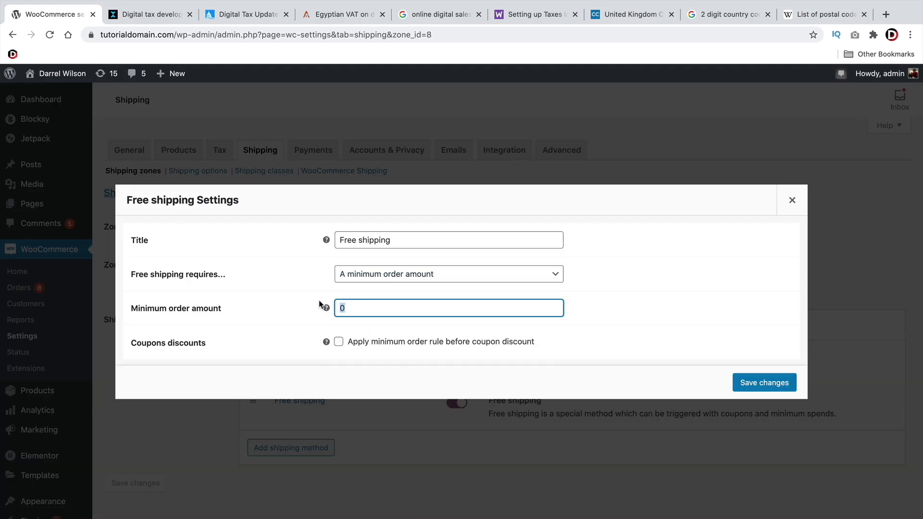
type("50")
left_click(771, 382)
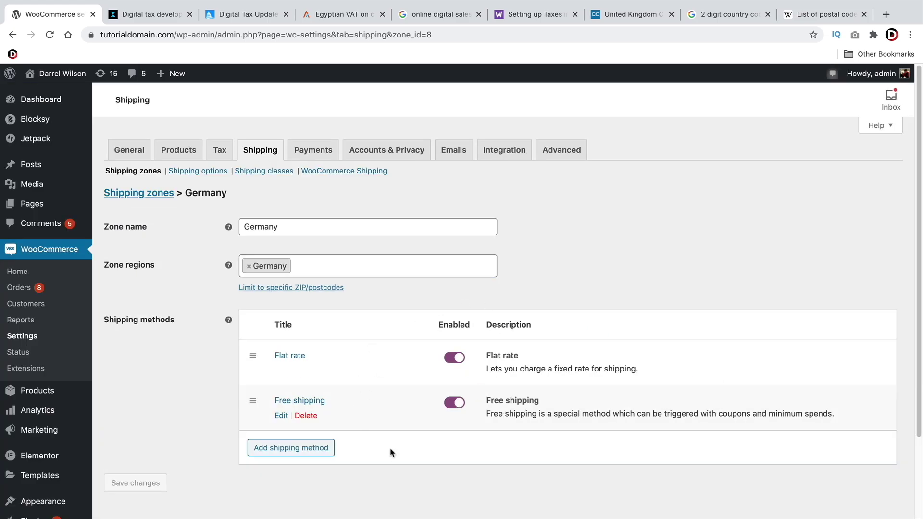
Return to the shipping zones list, confirming the leave prompt
mouse_move(417, 368)
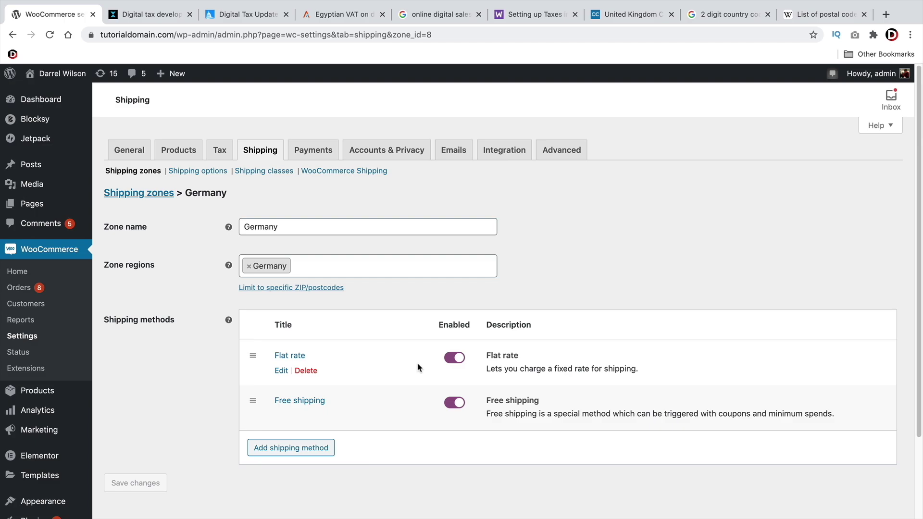
left_click(128, 172)
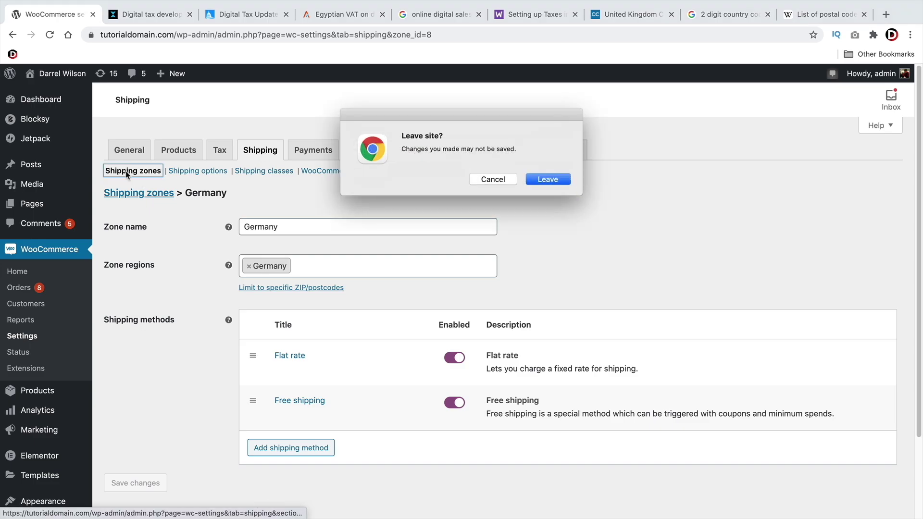
left_click(552, 181)
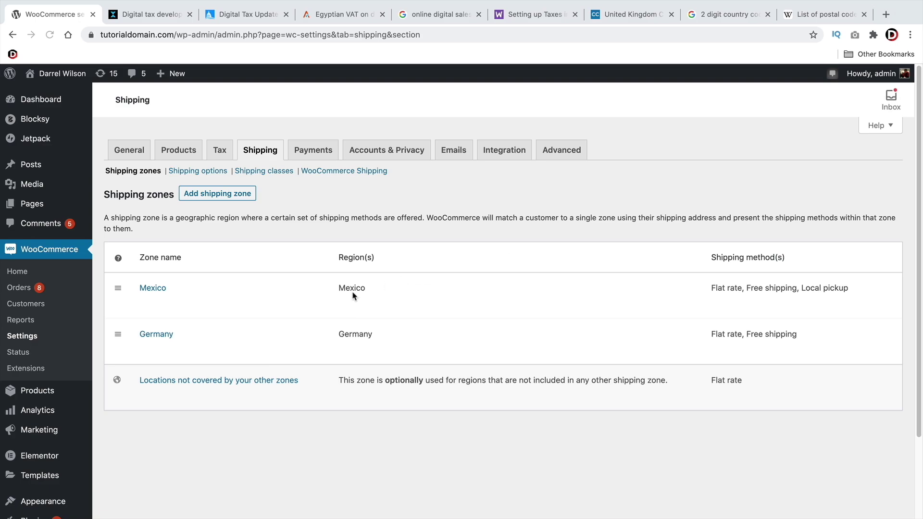
In General settings, restrict selling to Germany, then discard that change and go to Shipping
left_click(130, 148)
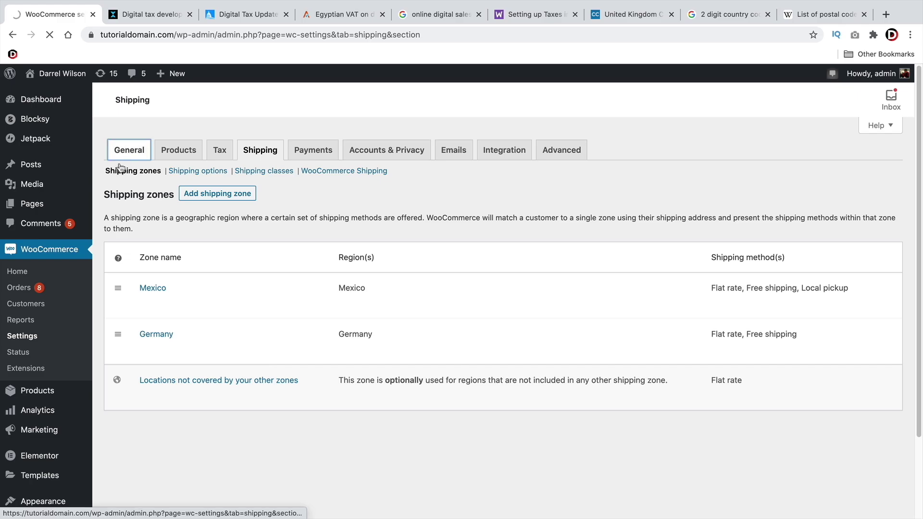
scroll(206, 245, "down", 5)
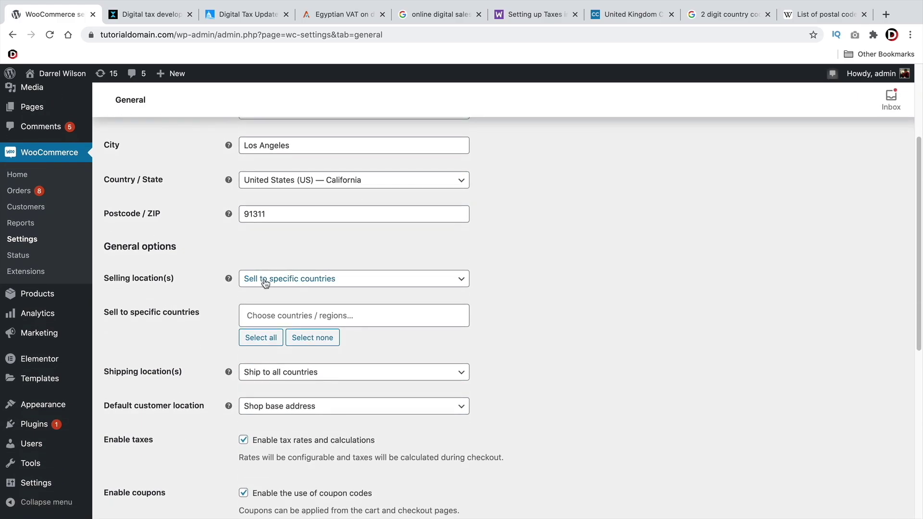
left_click(269, 280)
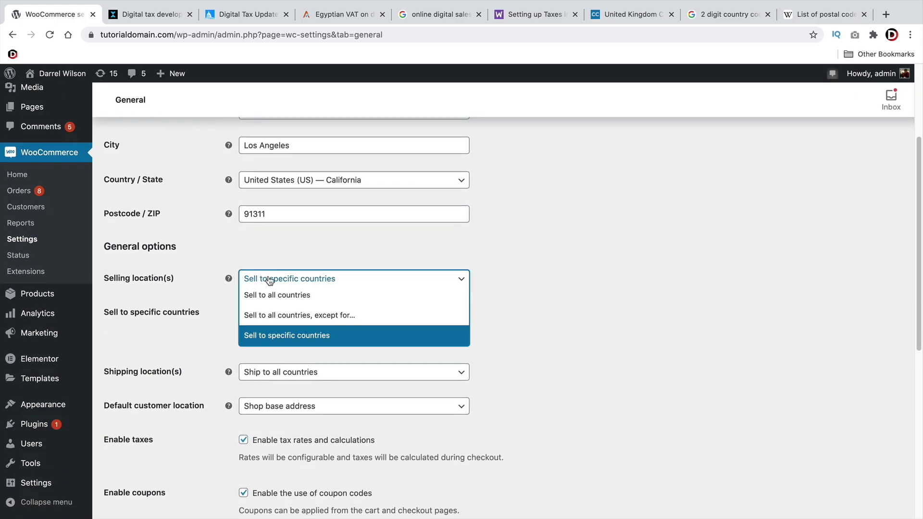
left_click(268, 335)
left_click(260, 309)
type("ger")
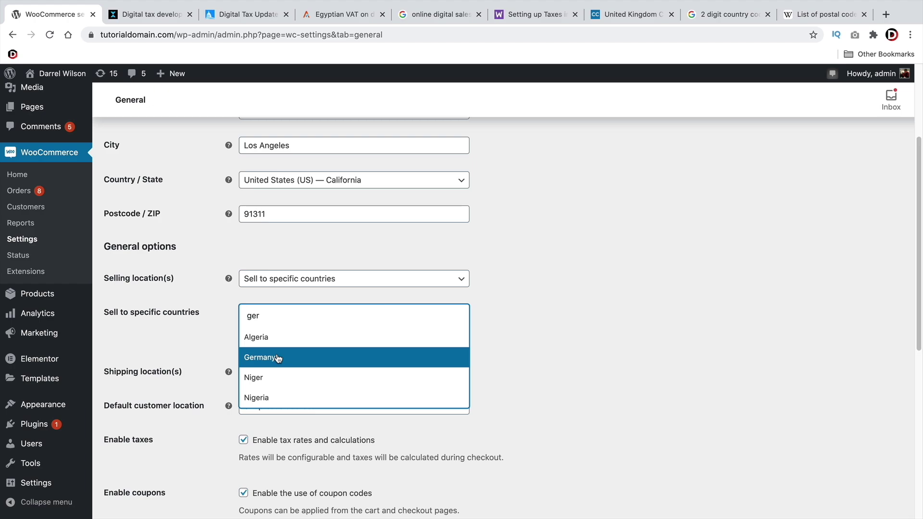
left_click(516, 309)
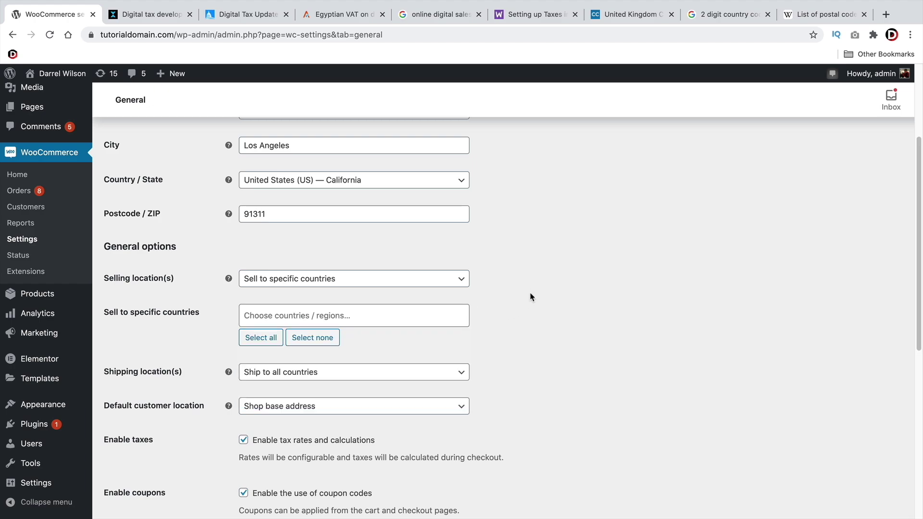
scroll(530, 297, "up", 3)
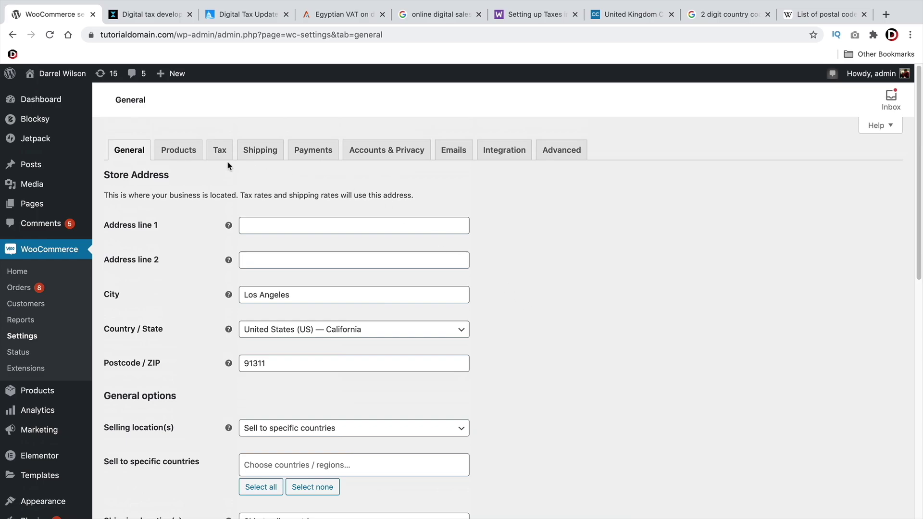
left_click(258, 154)
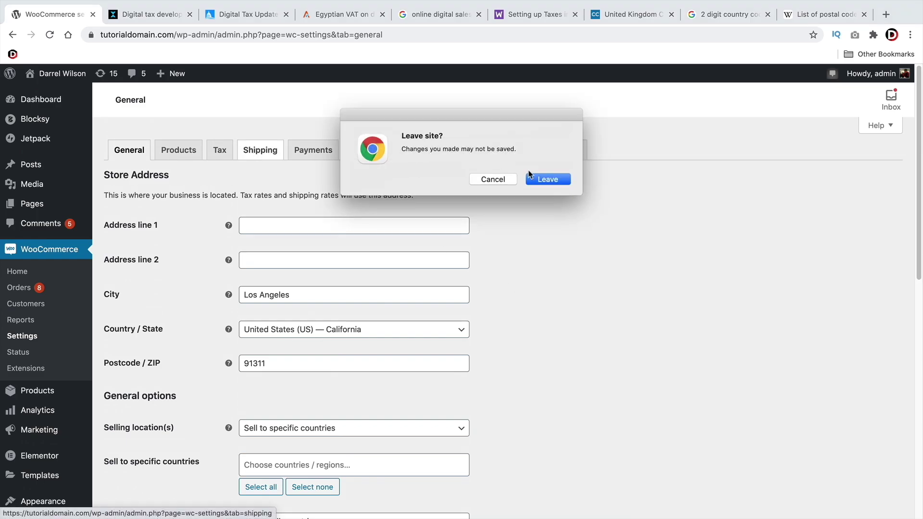
left_click(532, 178)
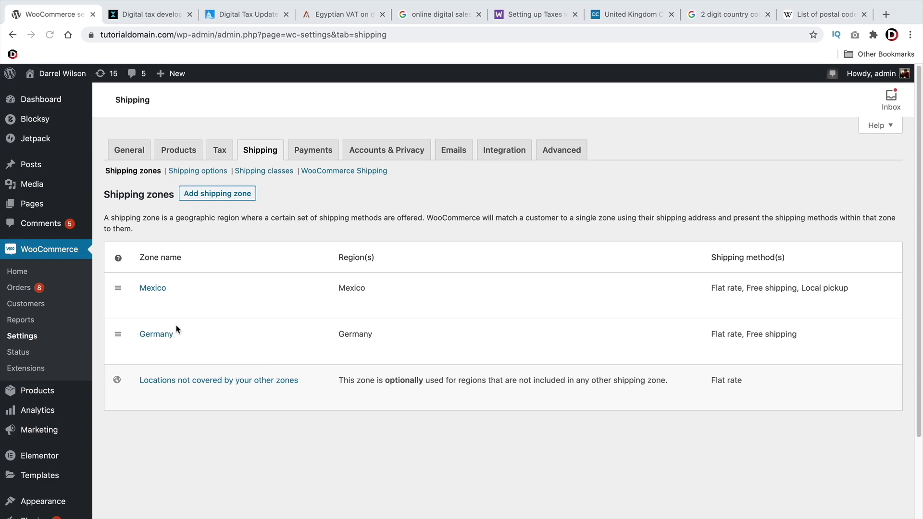
Create a shipping zone named 'egpyt' with Egypt as its region
left_click(204, 199)
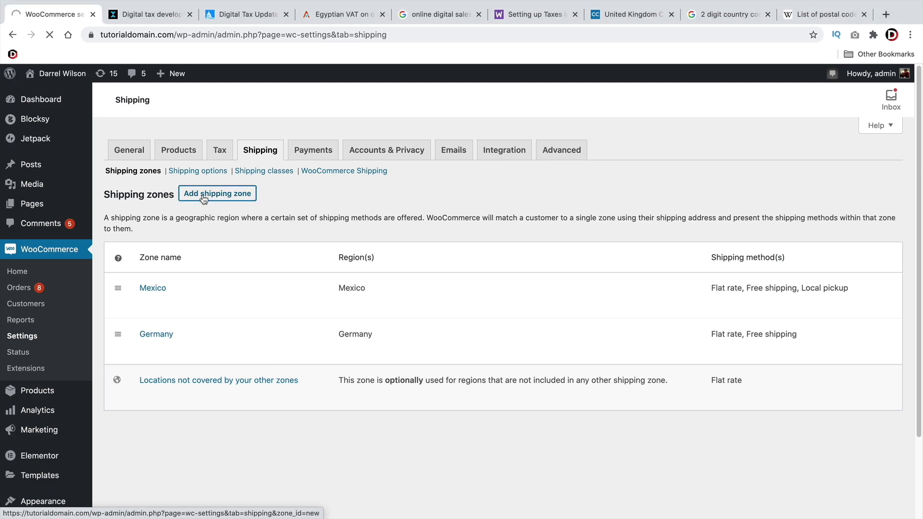
left_click(286, 227)
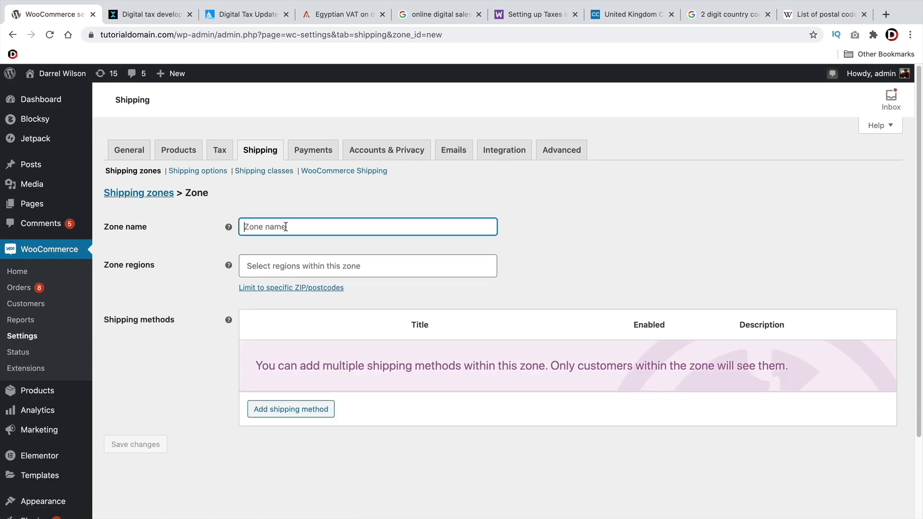
type("egp")
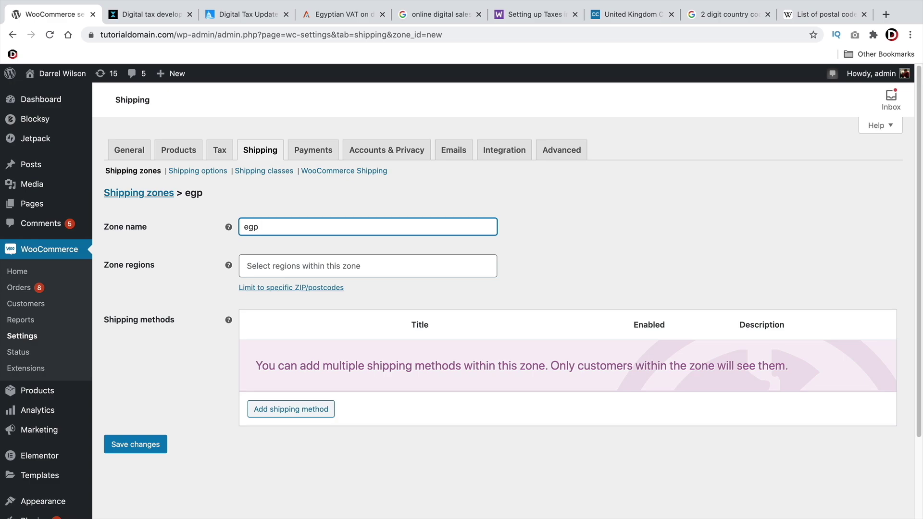
type("yt")
key("Tab")
type("q")
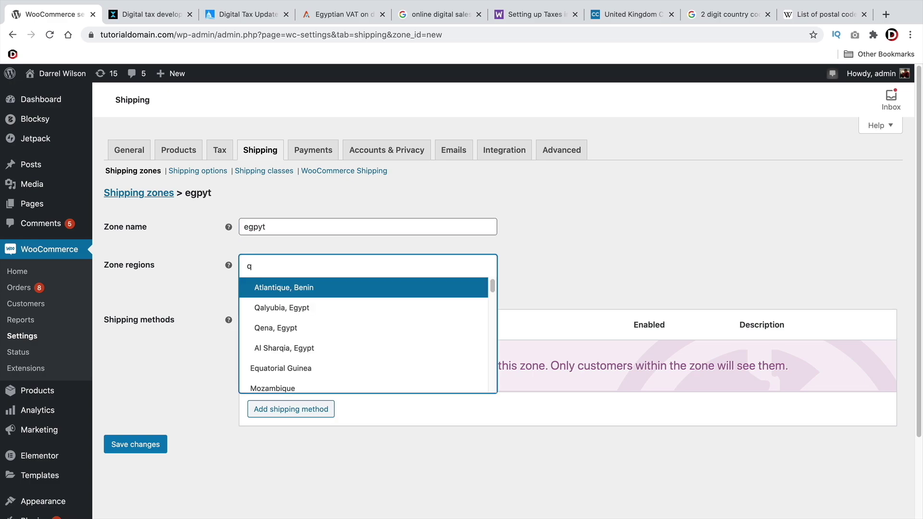
key("BackSpace")
type("cai")
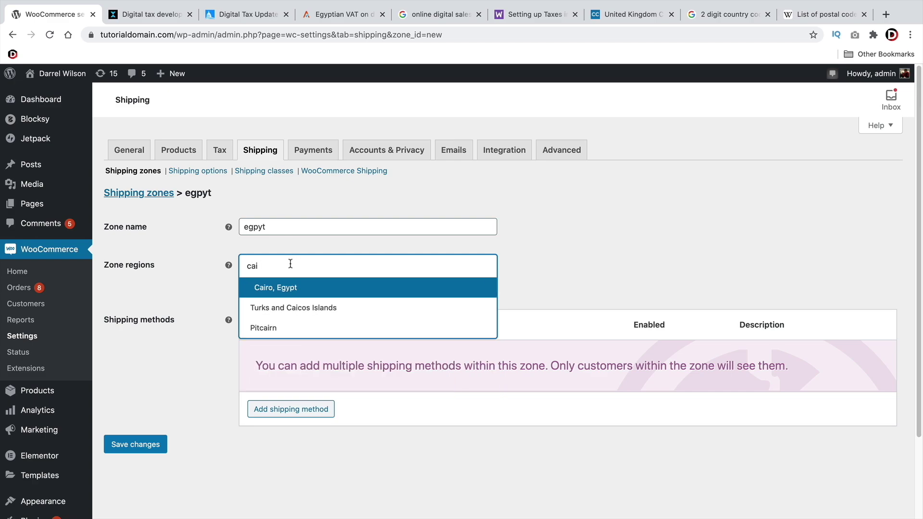
key("Escape")
key("Down")
type("Eg")
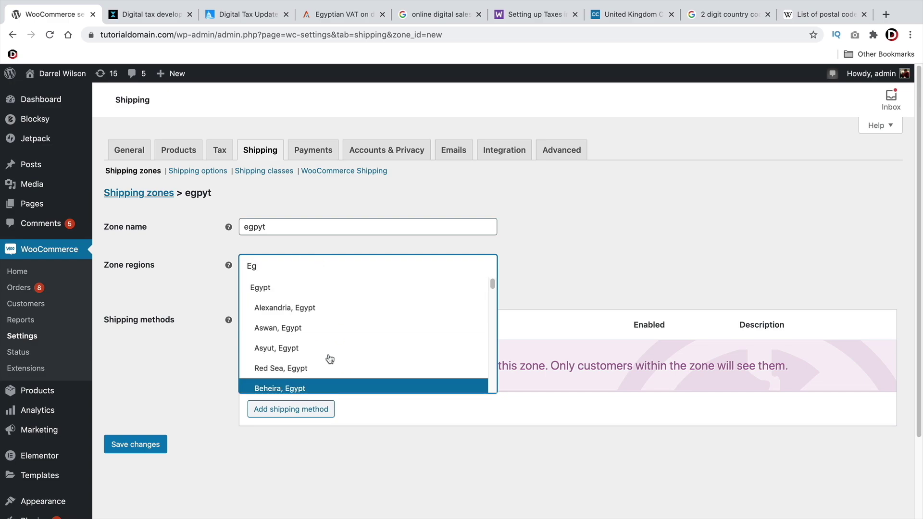
left_click(336, 290)
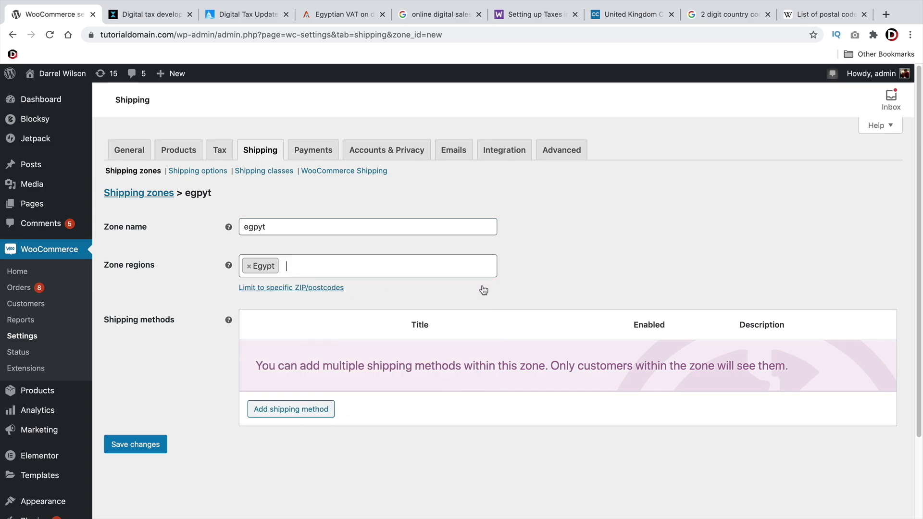
Add a Flat rate method to the egpyt zone with cost 5
left_click(327, 409)
left_click(582, 346)
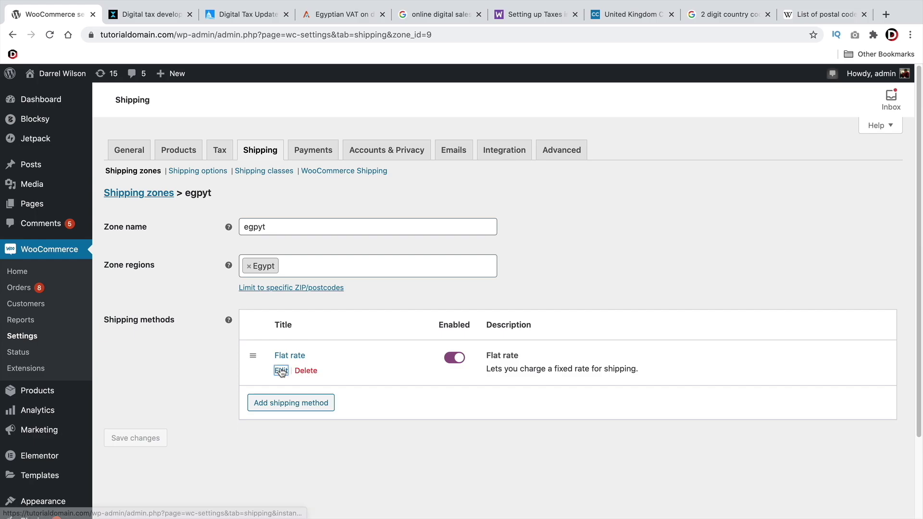
left_click(277, 371)
left_click_drag(386, 247, 276, 242)
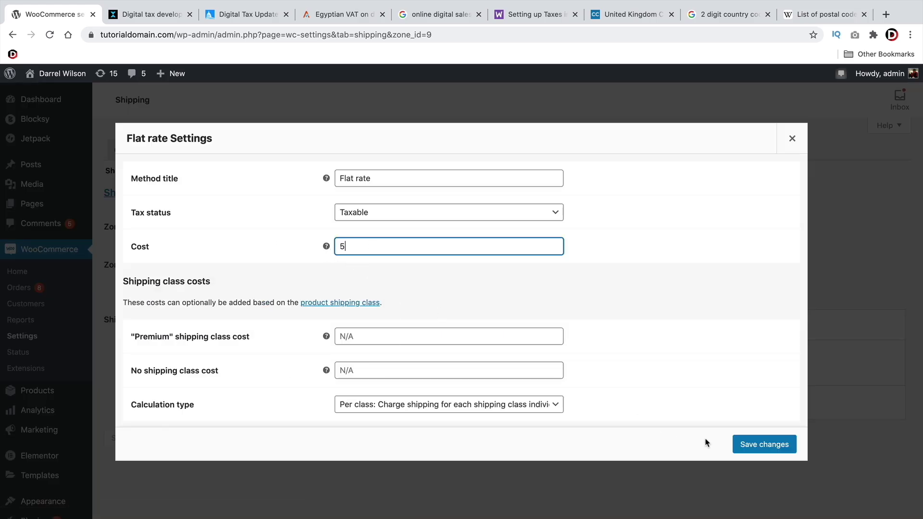
left_click(754, 445)
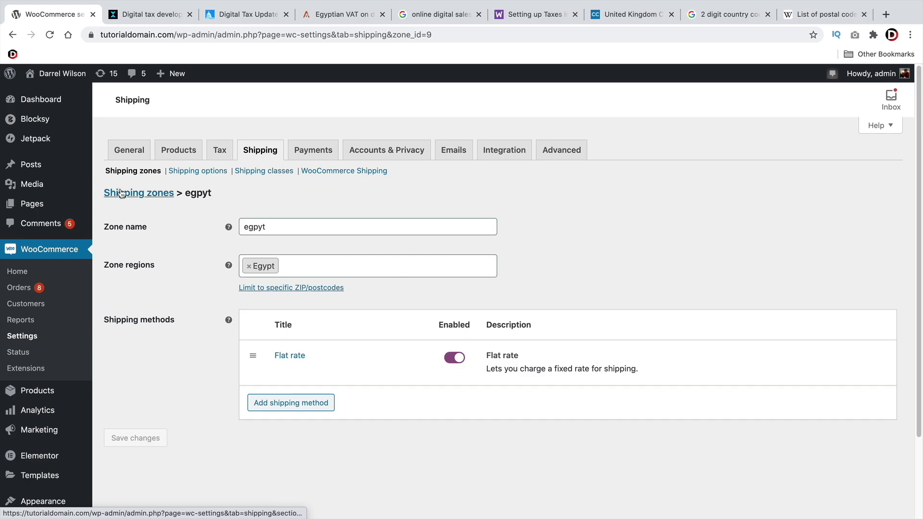
Leave the egpyt zone page and switch to the General settings
left_click(132, 172)
left_click(534, 181)
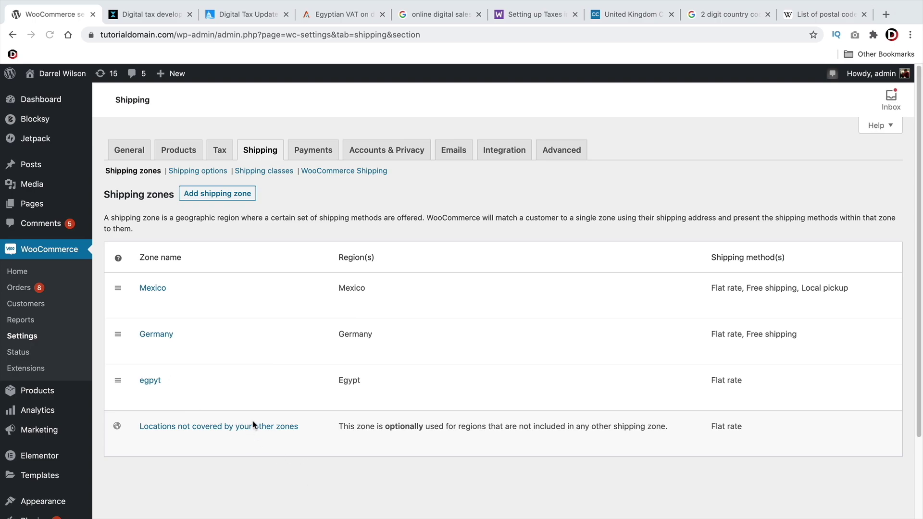
left_click(129, 151)
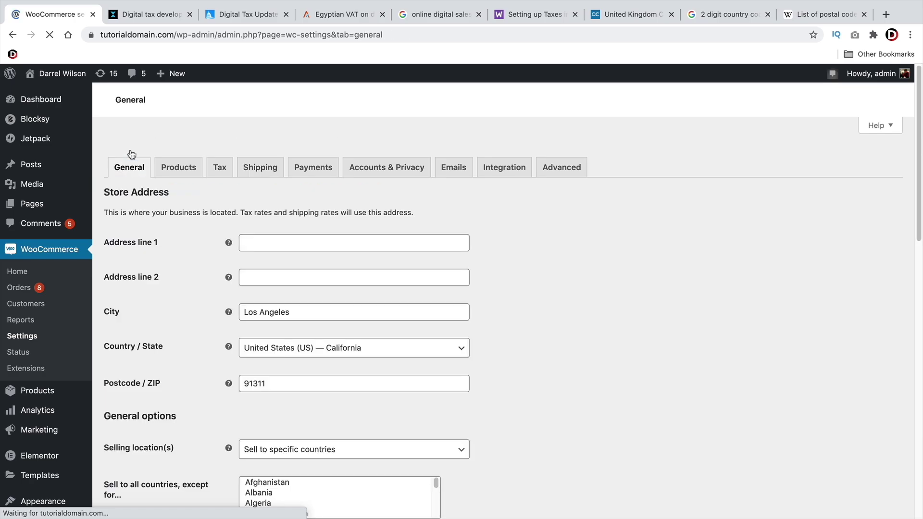
Add Germany, Mexico and Egypt to the countries the store sells to
scroll(147, 269, "down", 3)
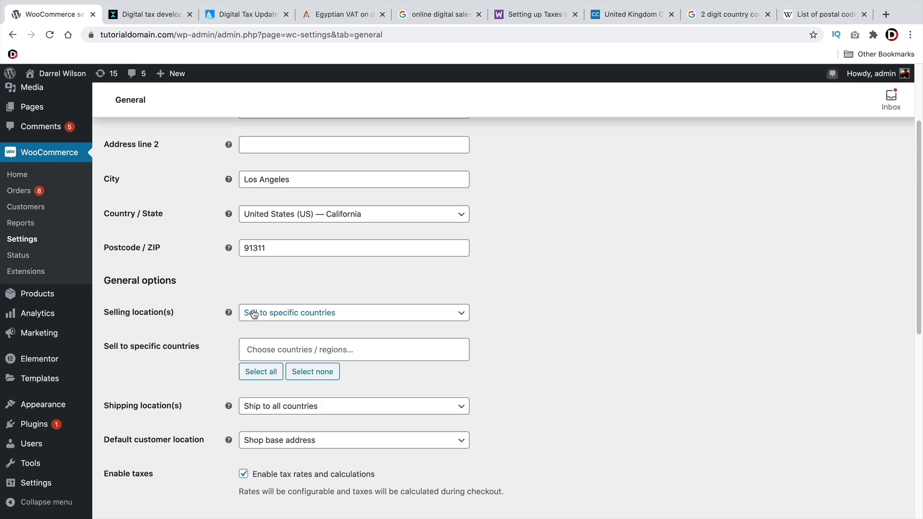
left_click(274, 348)
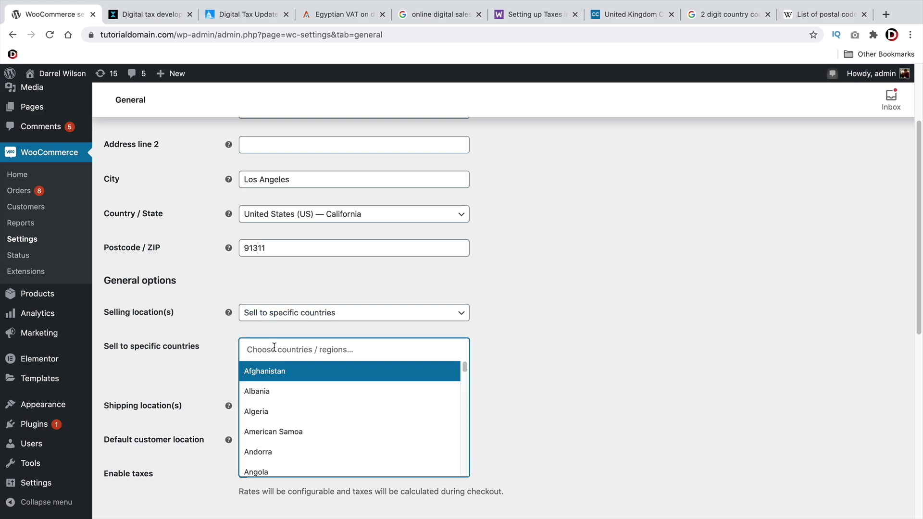
type("german")
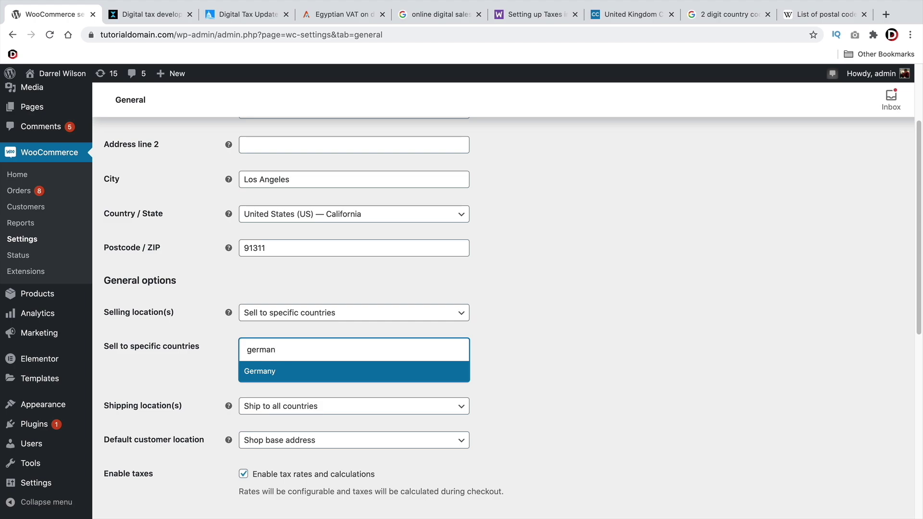
left_click(282, 372)
type("mexi")
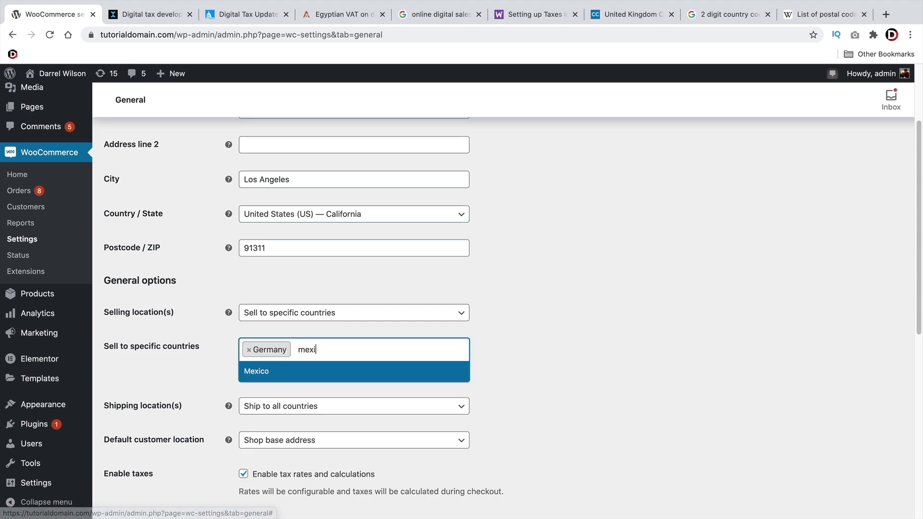
type("co")
left_click(285, 370)
left_click(365, 349)
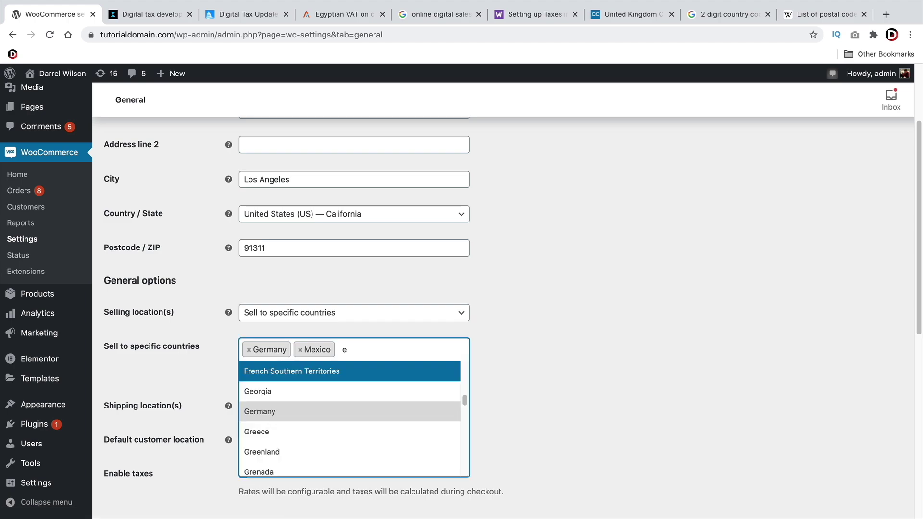
type("egp")
key("BackSpace")
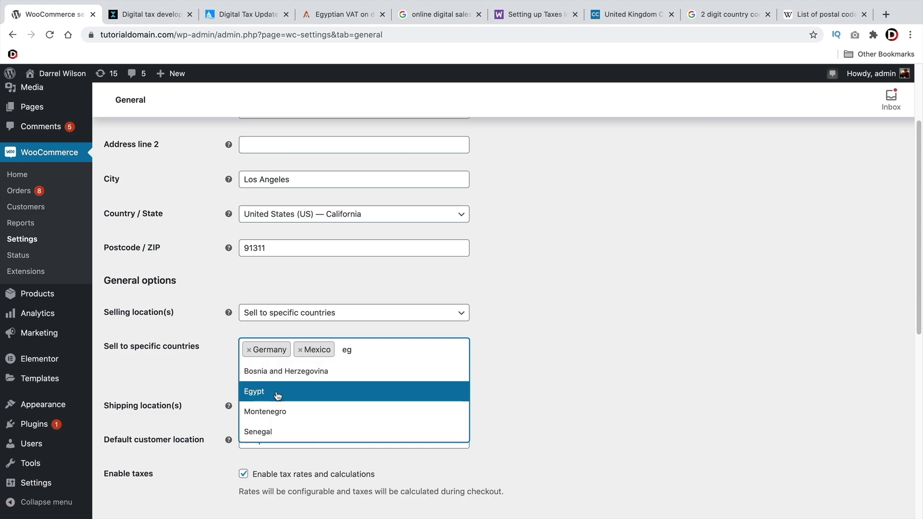
left_click(281, 390)
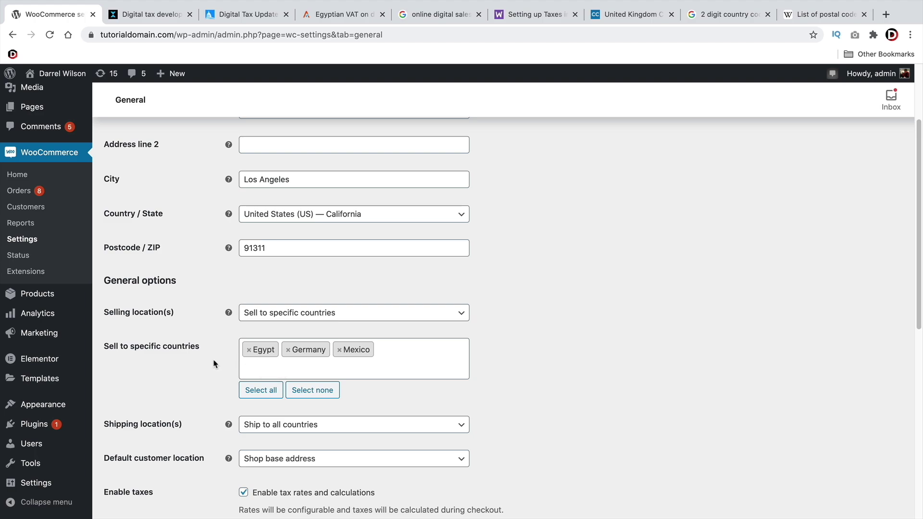
Limit shipping to Egypt, Mexico and Germany only and save the General settings
scroll(207, 358, "down", 2)
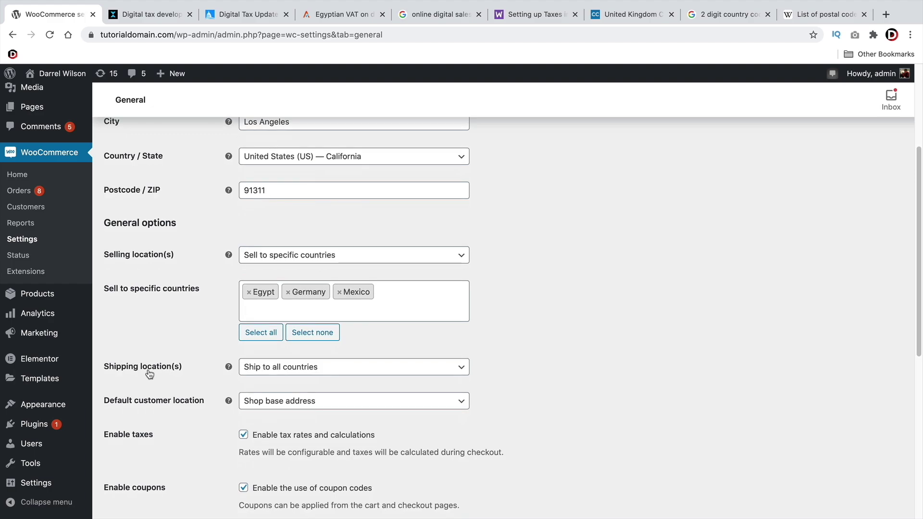
left_click(267, 371)
left_click(269, 380)
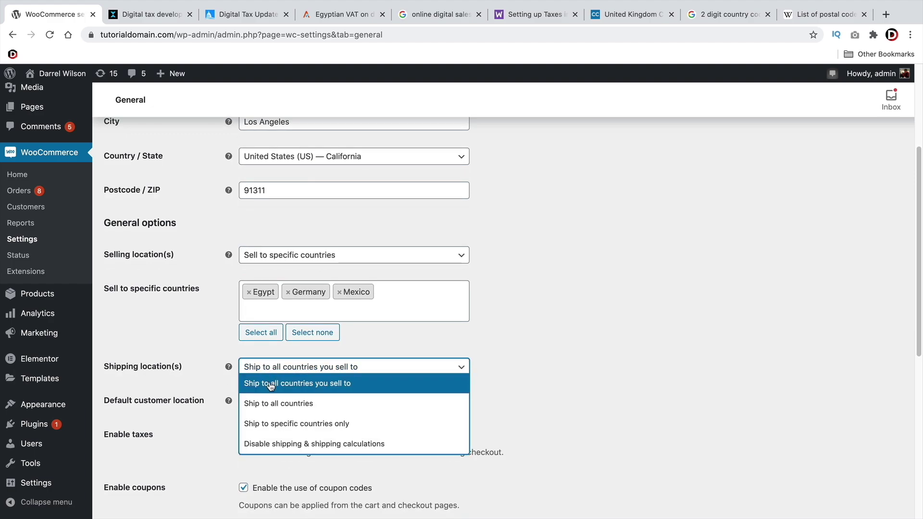
left_click(269, 428)
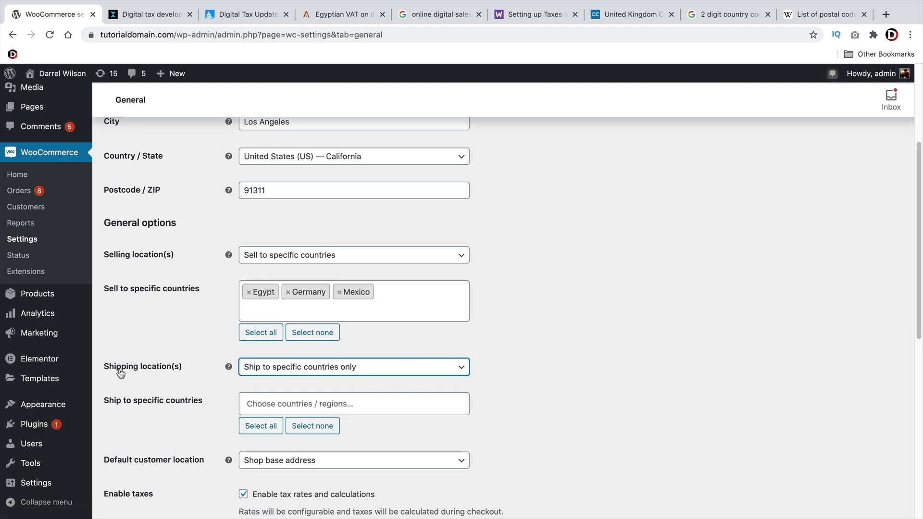
left_click(275, 404)
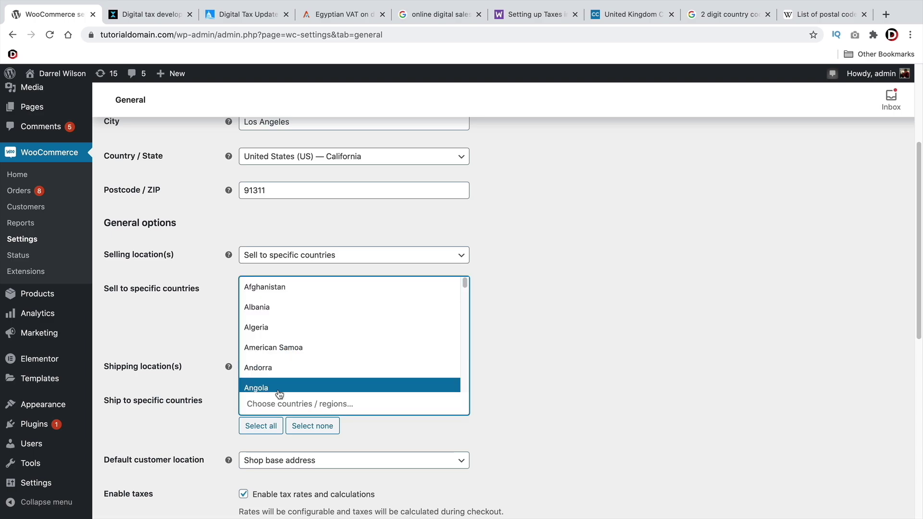
type("eg")
left_click(342, 342)
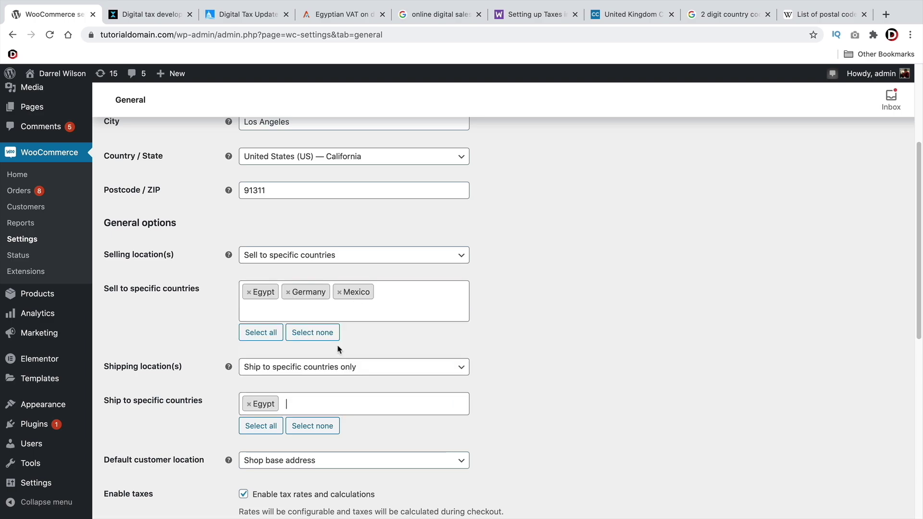
type("mexico")
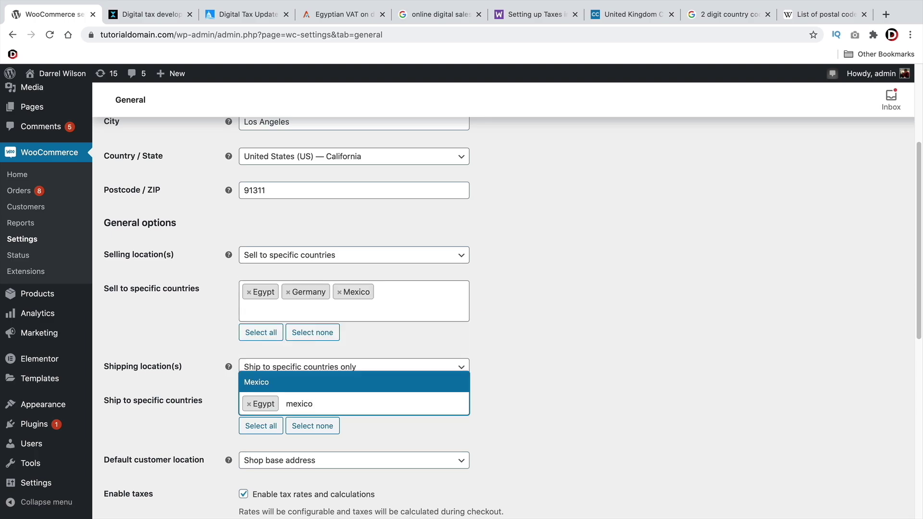
left_click(377, 389)
left_click(377, 394)
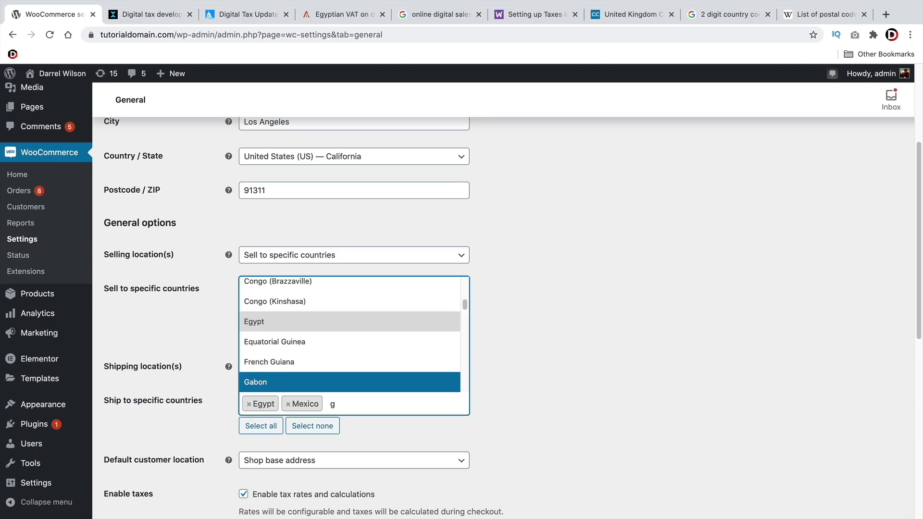
type("german")
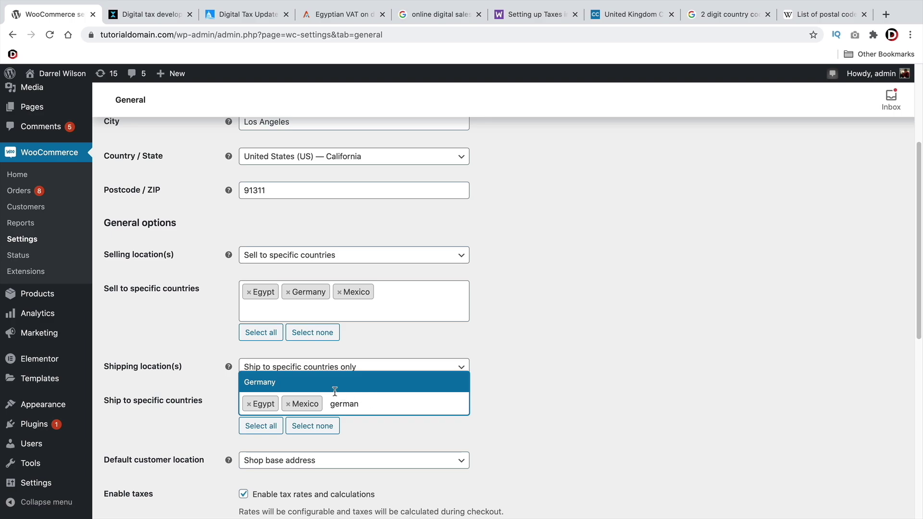
left_click(329, 386)
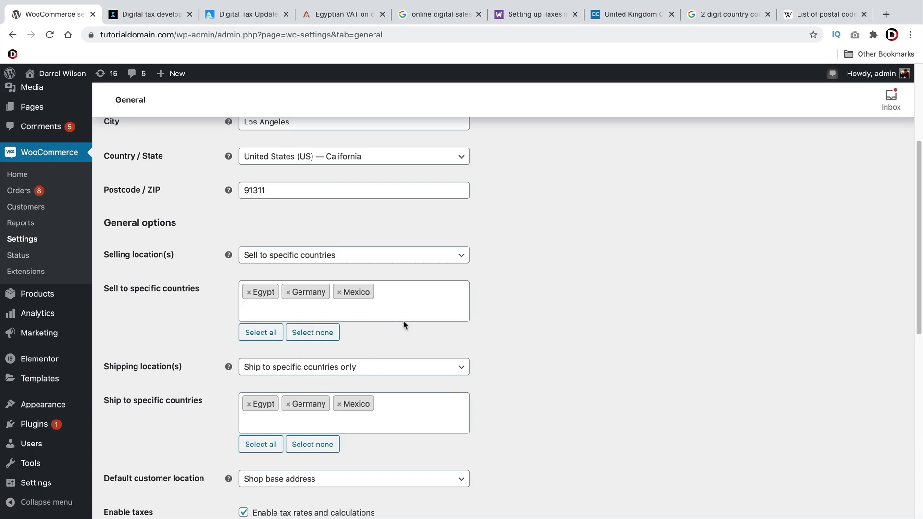
scroll(507, 337, "down", 10)
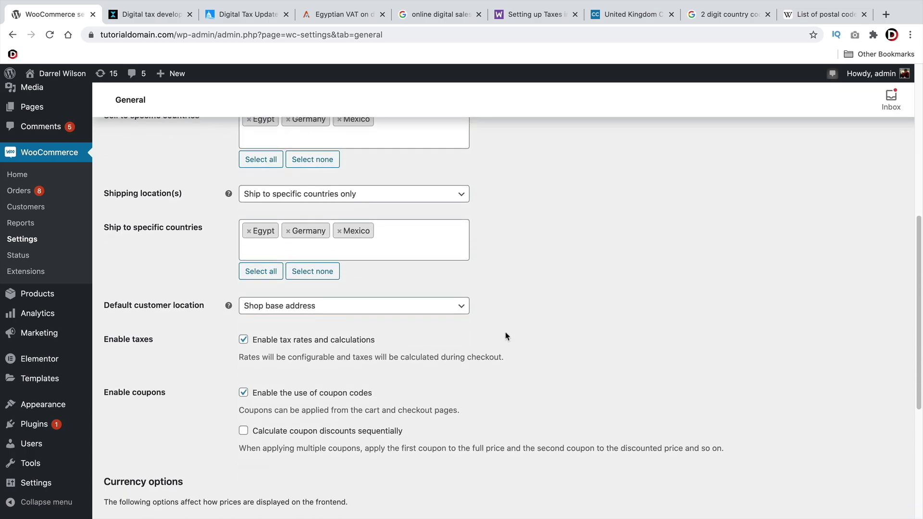
left_click(144, 460)
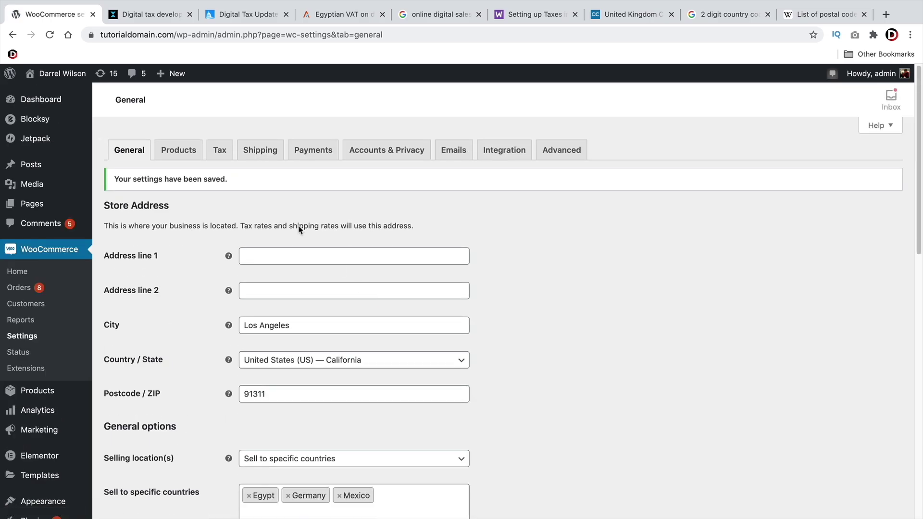
Go to the Shipping settings and open the Shipping classes list, which is still empty
left_click(260, 151)
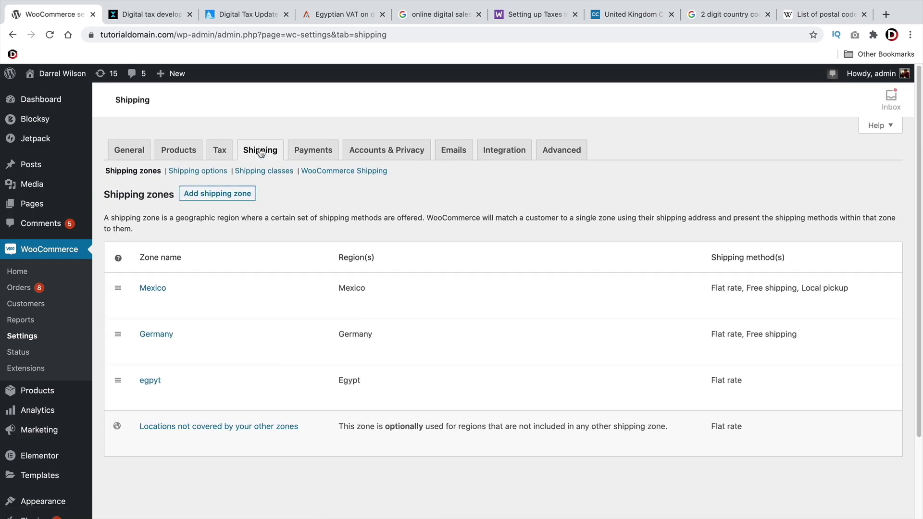
mouse_move(224, 283)
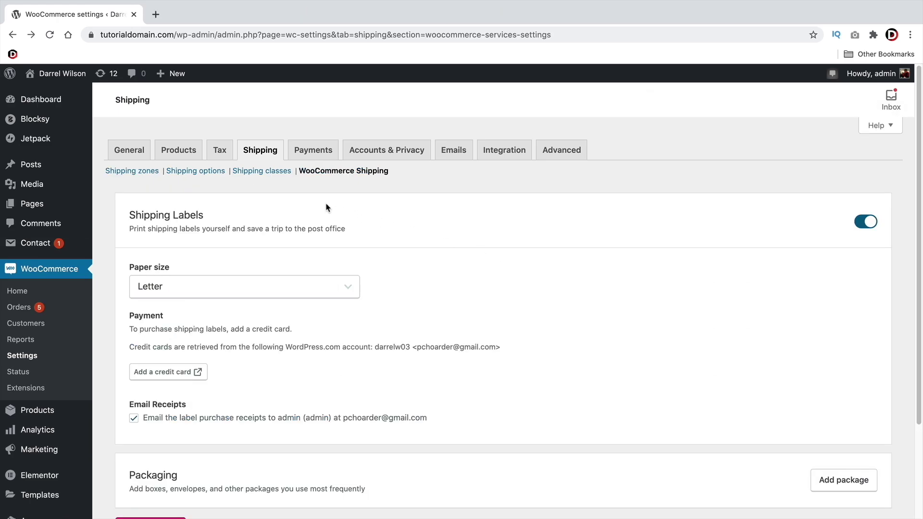
left_click(269, 172)
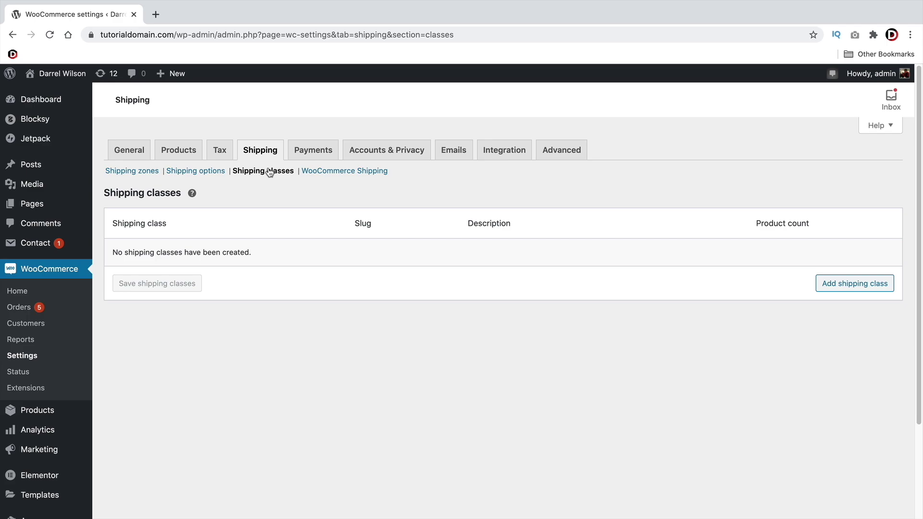
Add a shipping class named Premium, with slug premium and description Premium, and save it
left_click(849, 287)
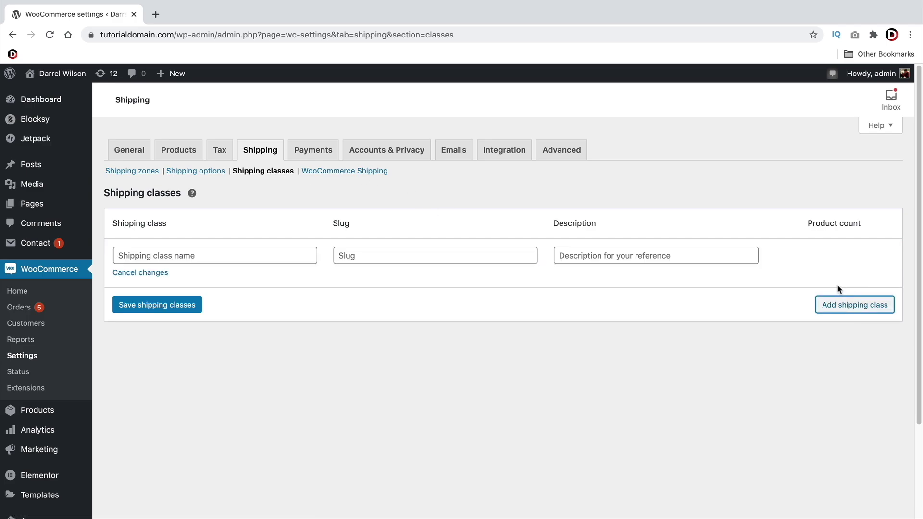
left_click(255, 257)
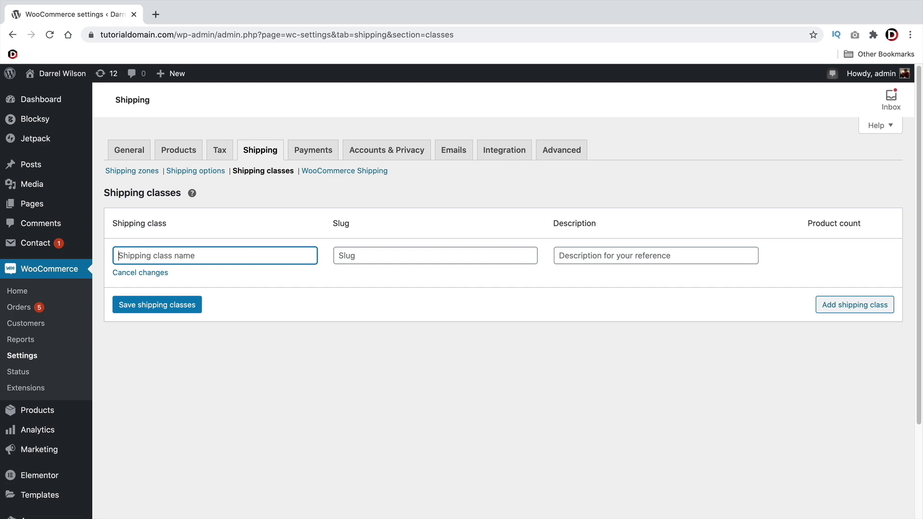
type("Pre")
key("Tab")
key("Tab")
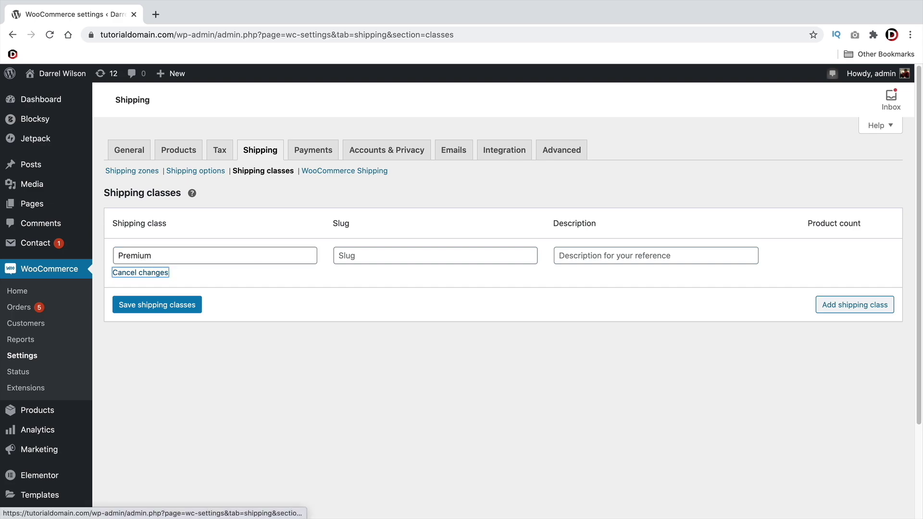
type("premium")
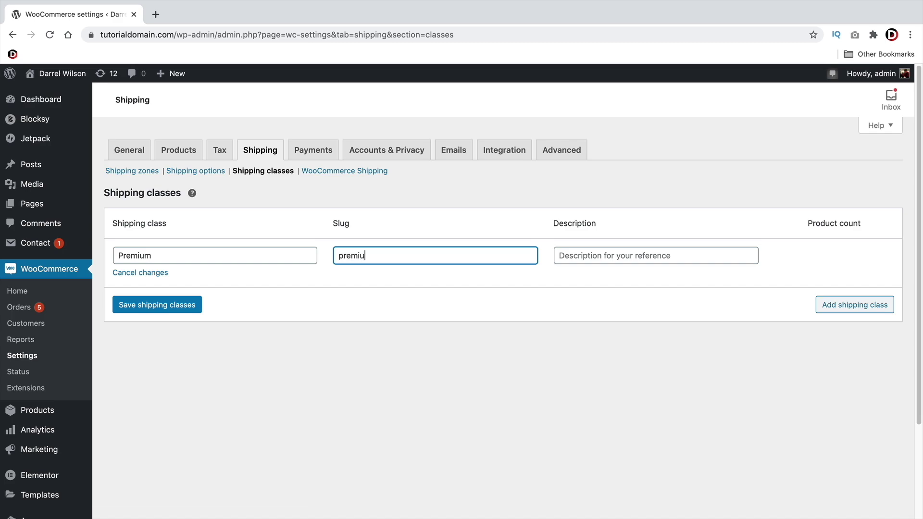
key("Tab")
type("P")
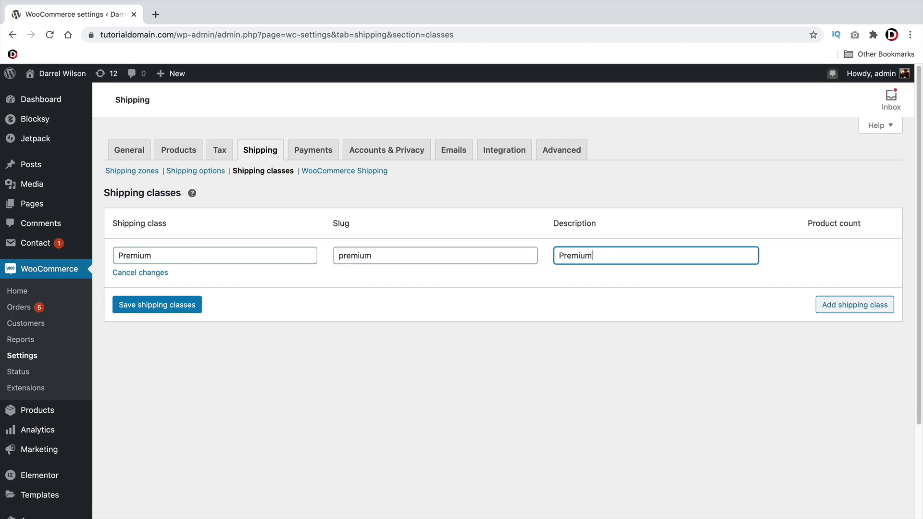
left_click(817, 303)
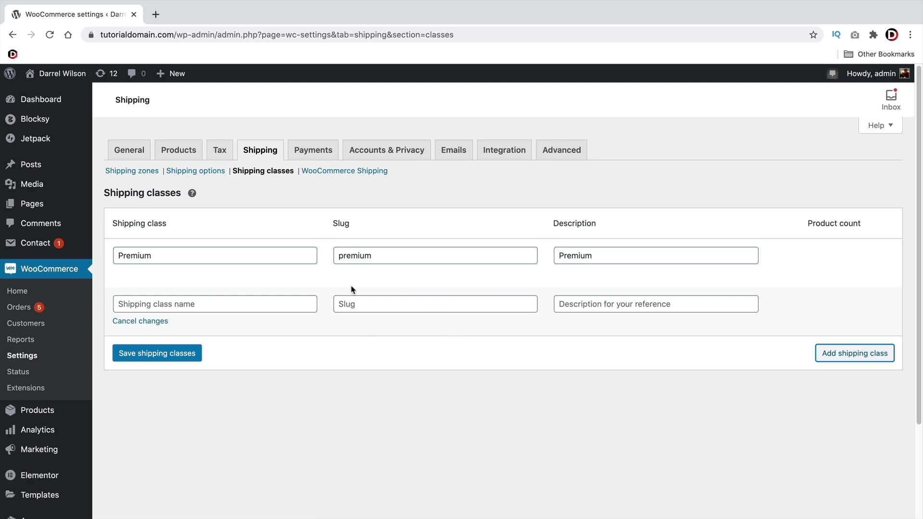
left_click(161, 354)
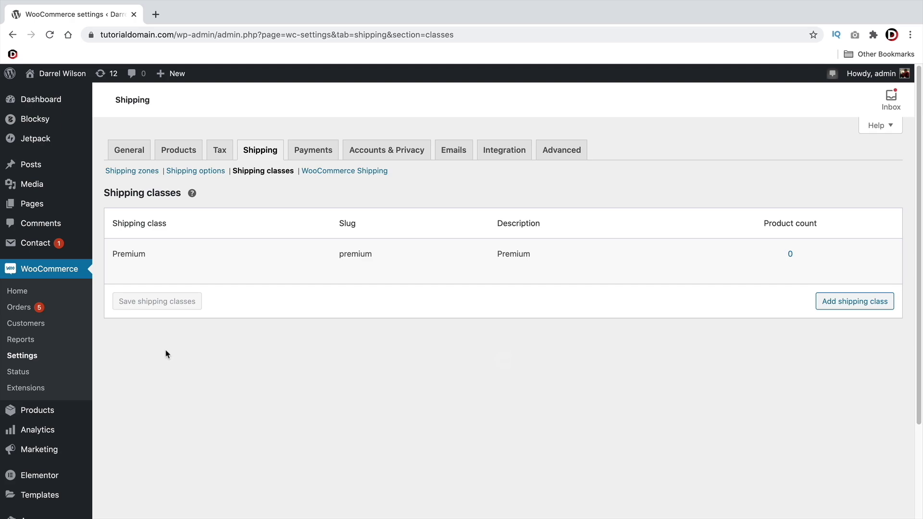
mouse_move(142, 251)
Quick Edit 'Neque laoreet suspendisse interdum consectetur' to use the Premium shipping class and update it
mouse_move(42, 410)
left_click(125, 414)
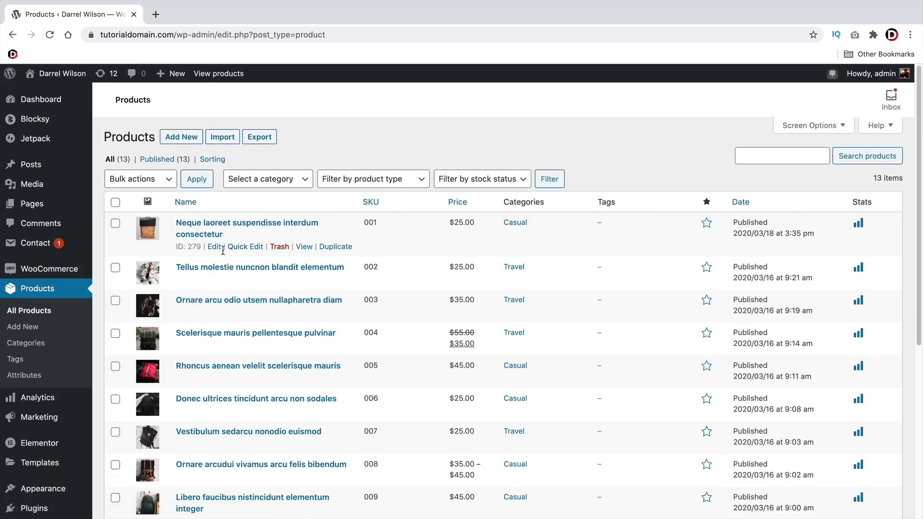
left_click(243, 248)
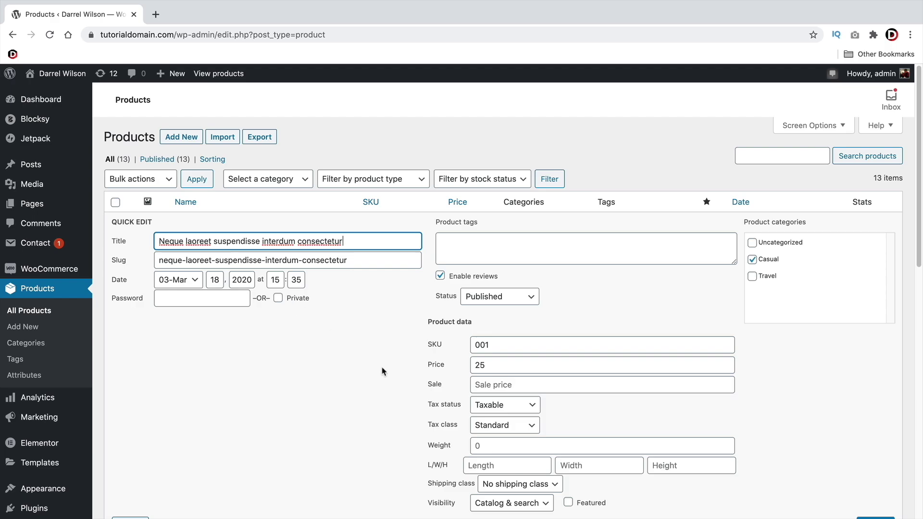
scroll(410, 374, "down", 2)
left_click(510, 429)
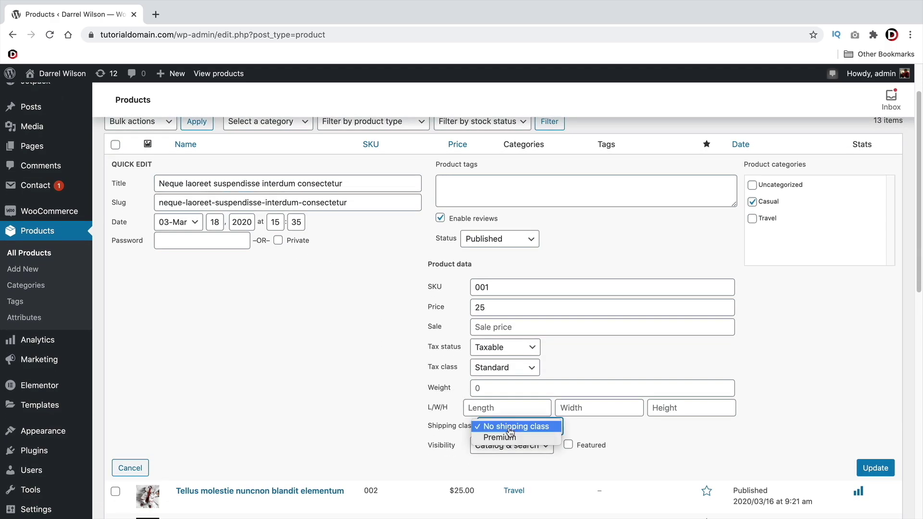
left_click(511, 438)
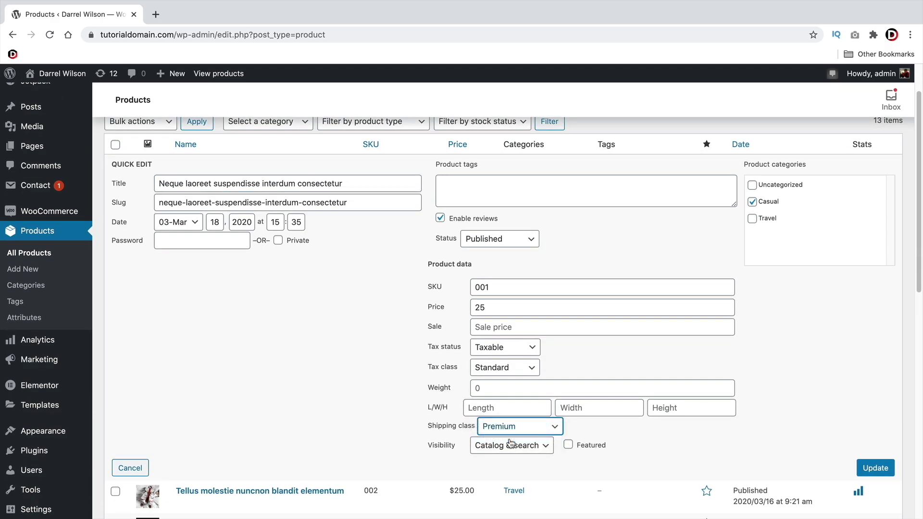
left_click(875, 468)
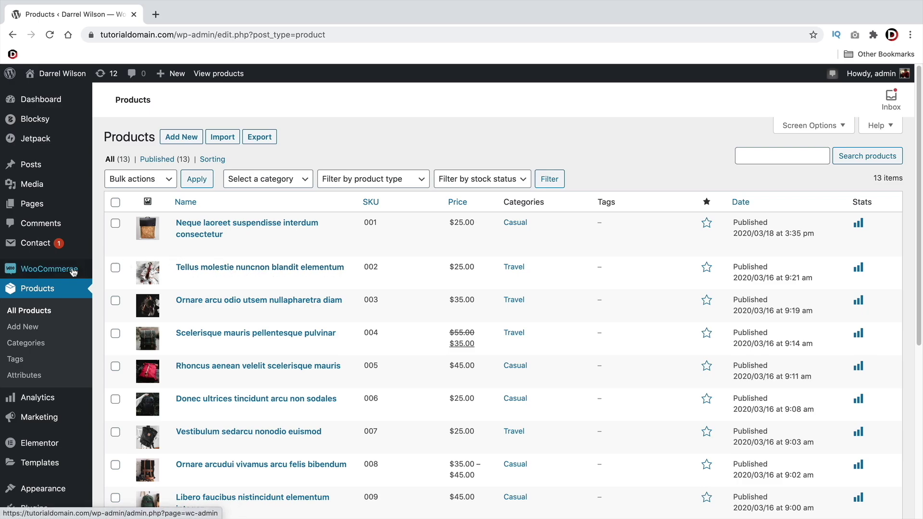
Go to WooCommerce Settings > Shipping and start a new shipping zone
mouse_move(72, 272)
left_click(118, 336)
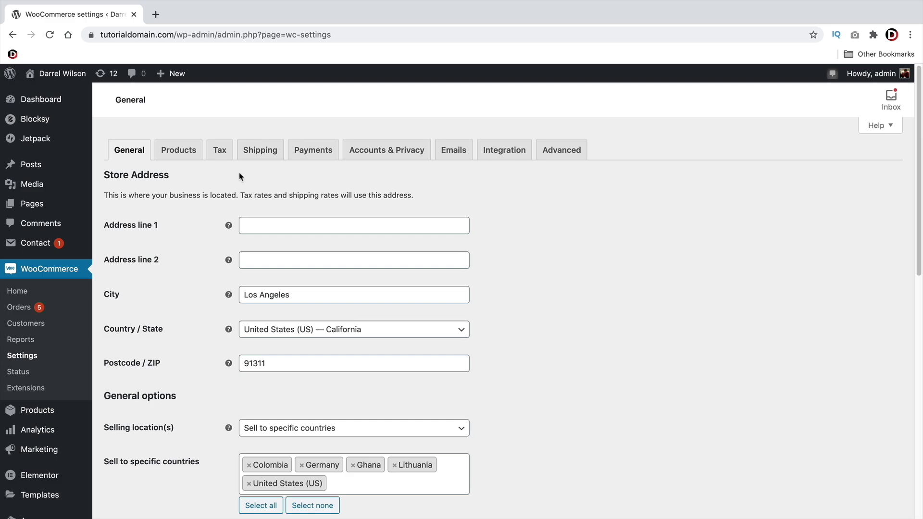
left_click(259, 150)
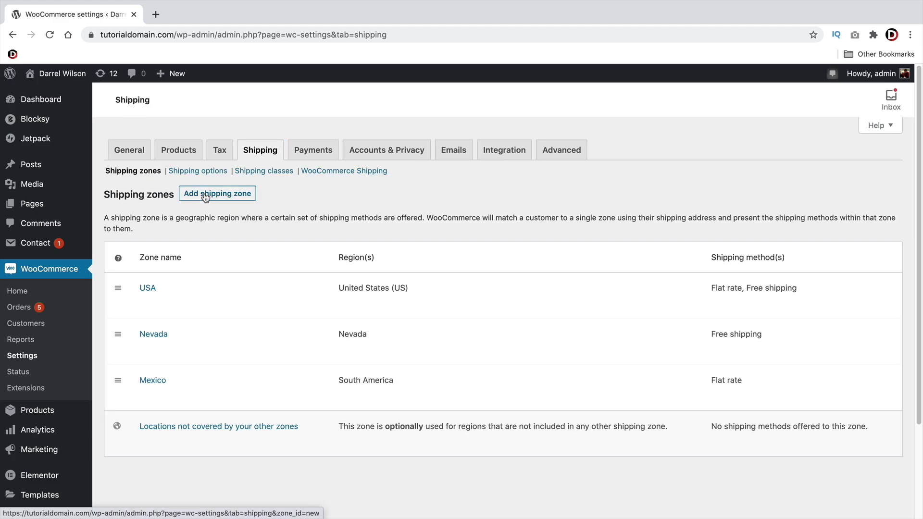
left_click(215, 193)
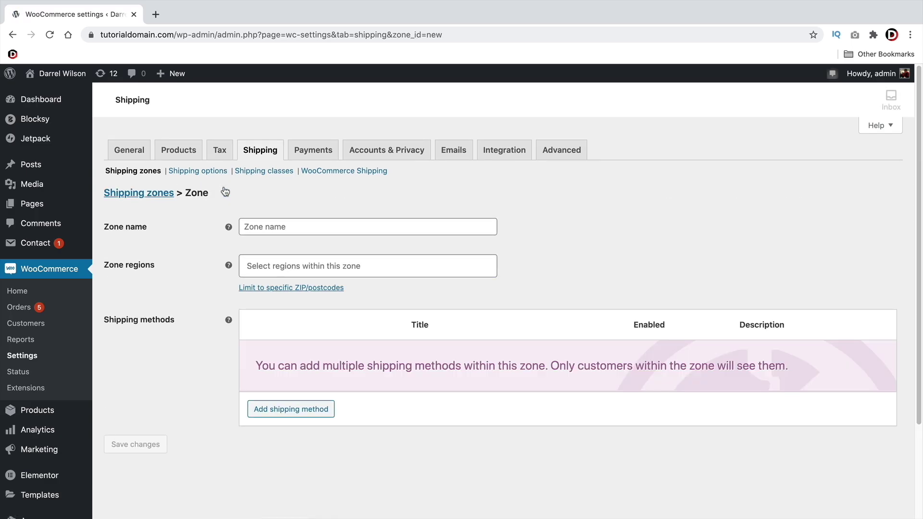
Name the zone United States, set its region to United States (US), and add a shipping method
left_click(271, 222)
type("Unit")
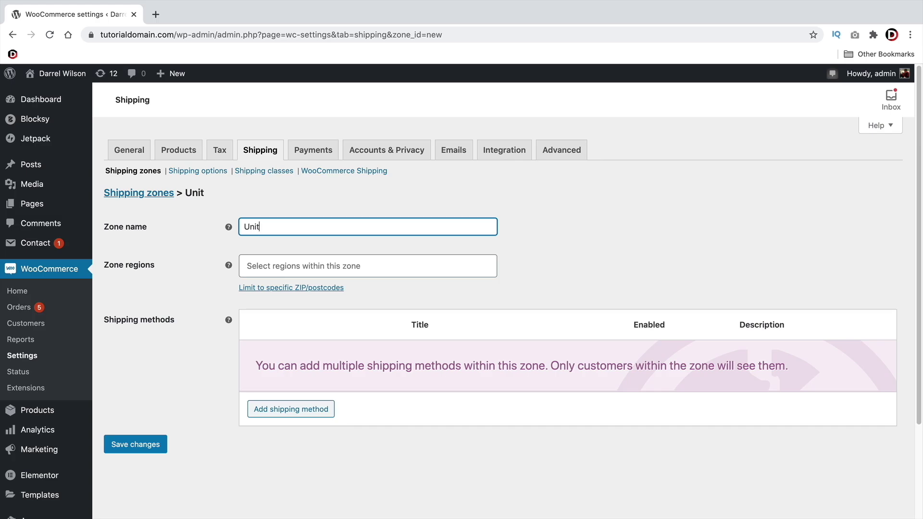
type("ed States")
left_click(288, 266)
type("u")
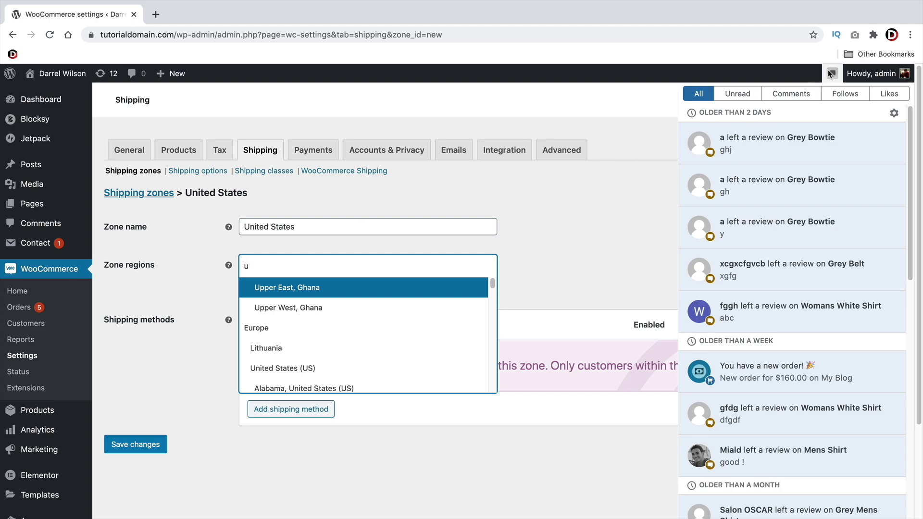
left_click(553, 240)
left_click(376, 266)
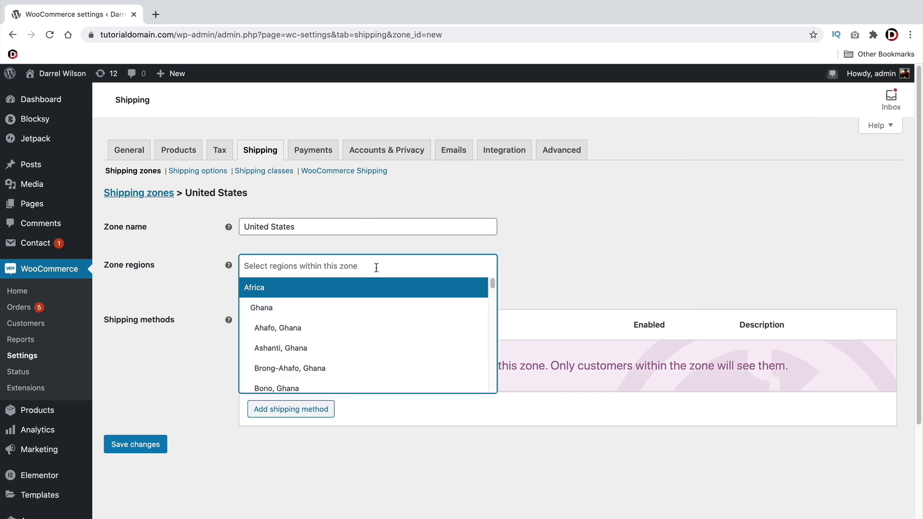
type("un")
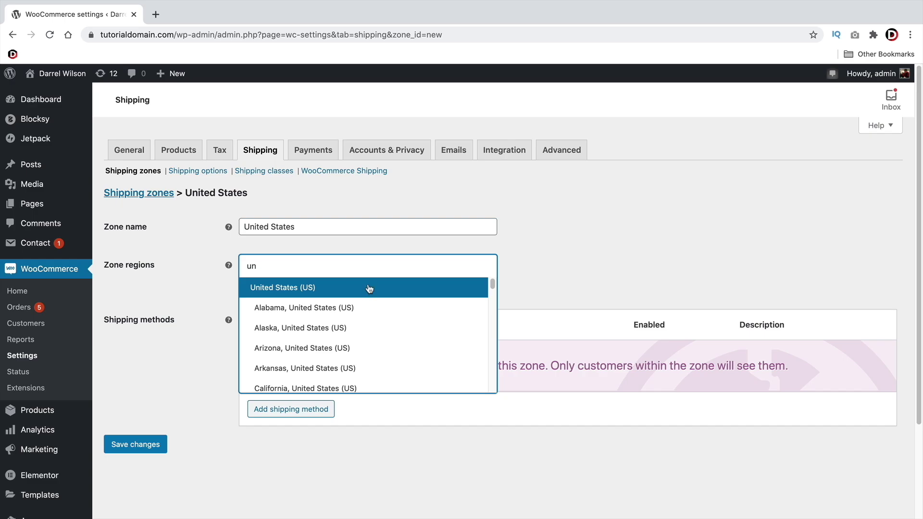
left_click(368, 287)
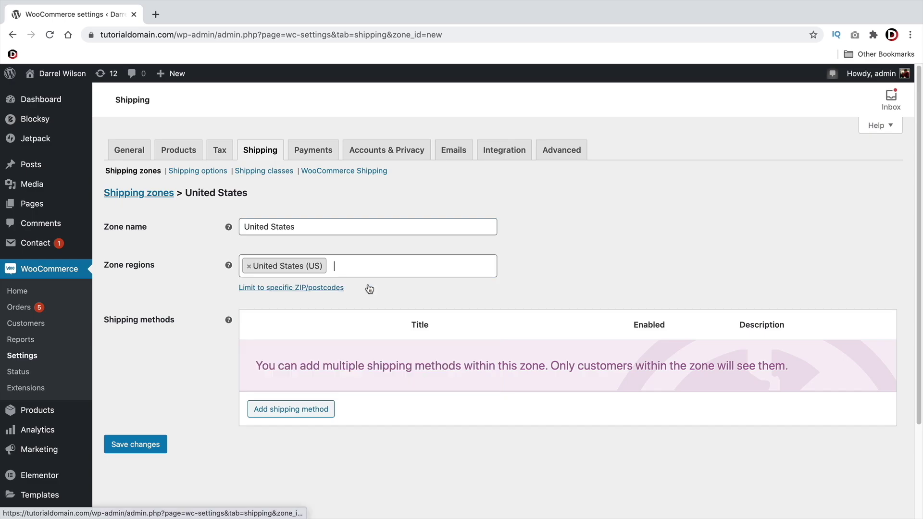
left_click(320, 409)
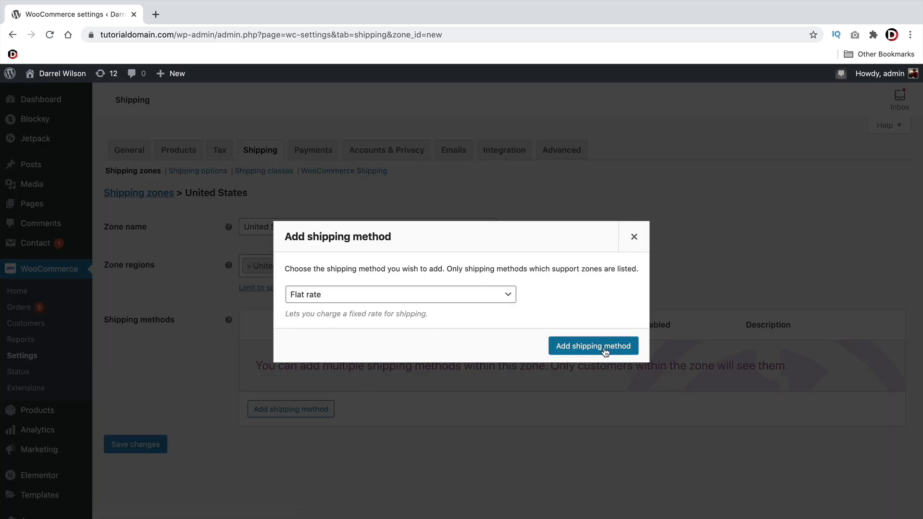
Add Flat rate to the United States zone and open its settings, including the Premium class cost field
left_click(583, 348)
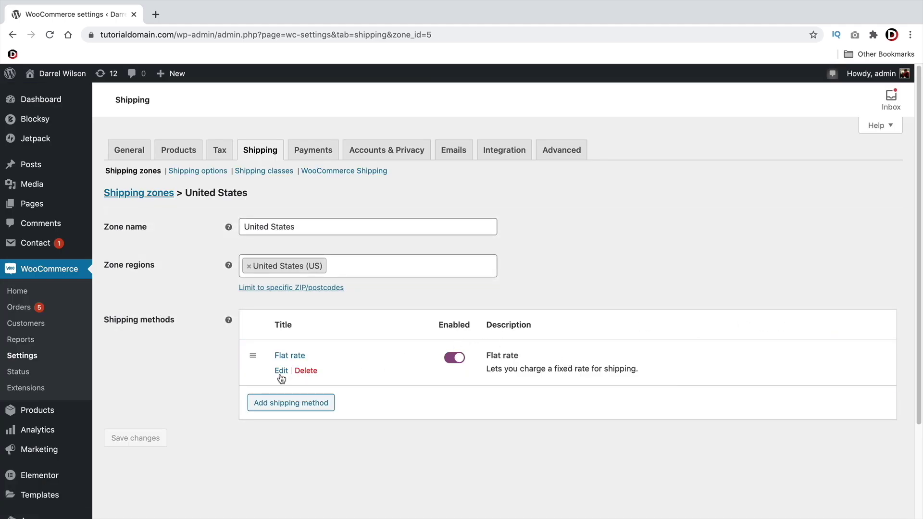
left_click(281, 371)
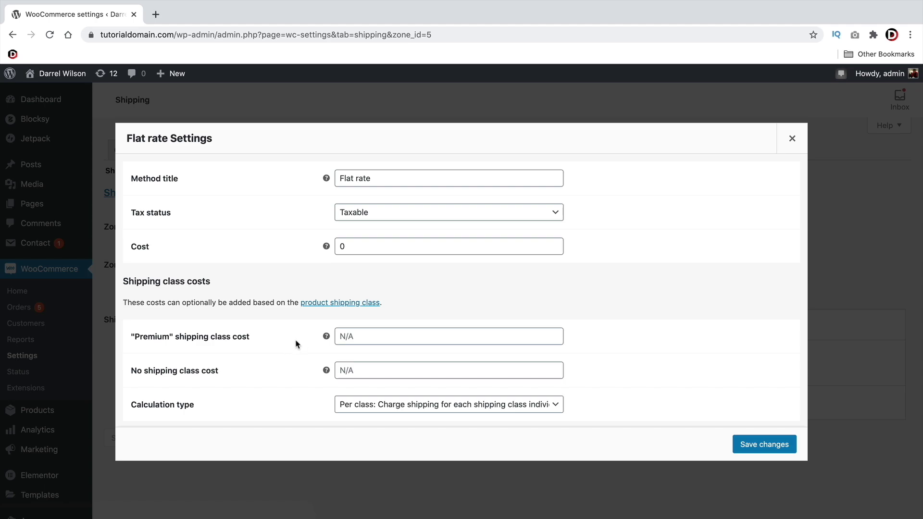
left_click_drag(224, 286, 128, 283)
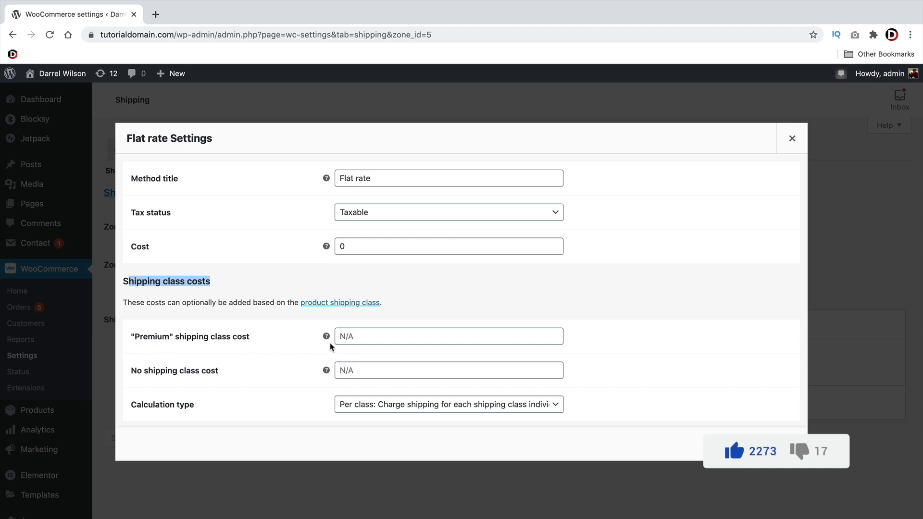
left_click(349, 336)
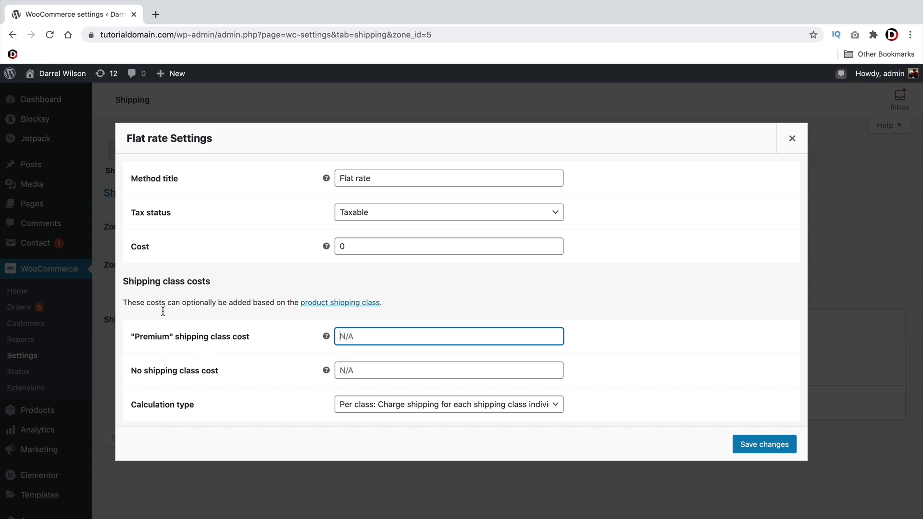
left_click(260, 334)
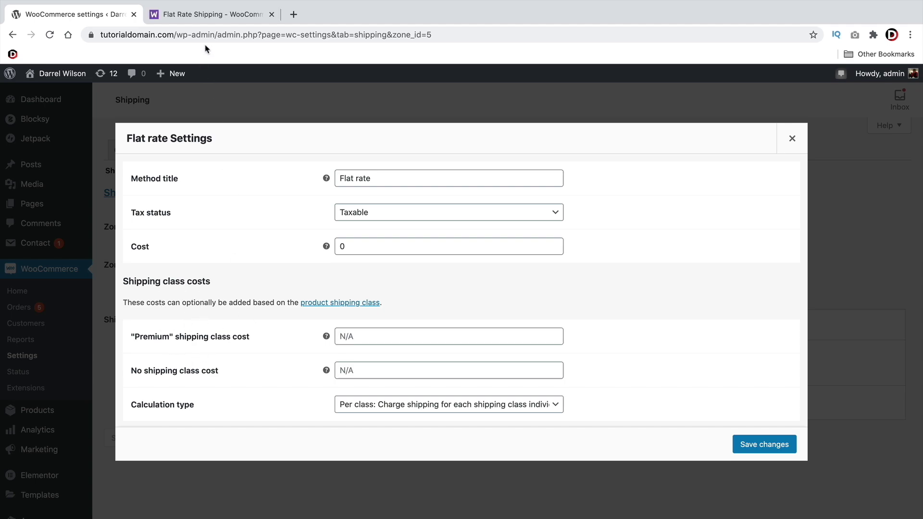
Copy the docs' 10 + ( 2 * [qty] ) example into the Premium shipping class cost
left_click(206, 14)
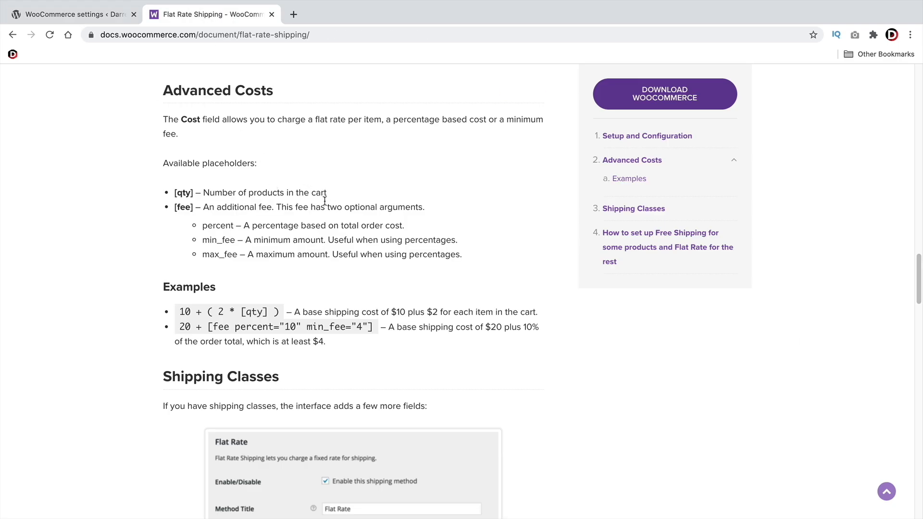
scroll(307, 212, "down", 2)
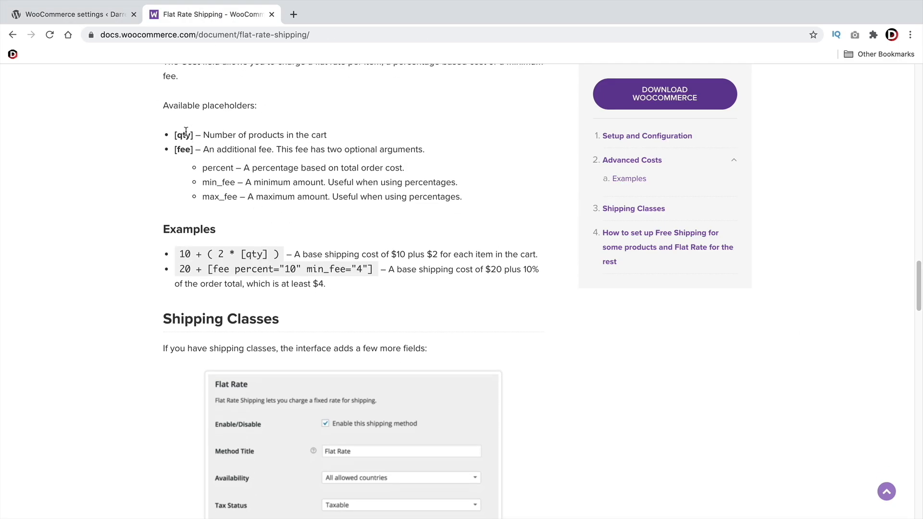
triple_click(186, 131)
left_click(186, 132)
left_click_drag(196, 150, 175, 151)
left_click_drag(278, 253, 178, 252)
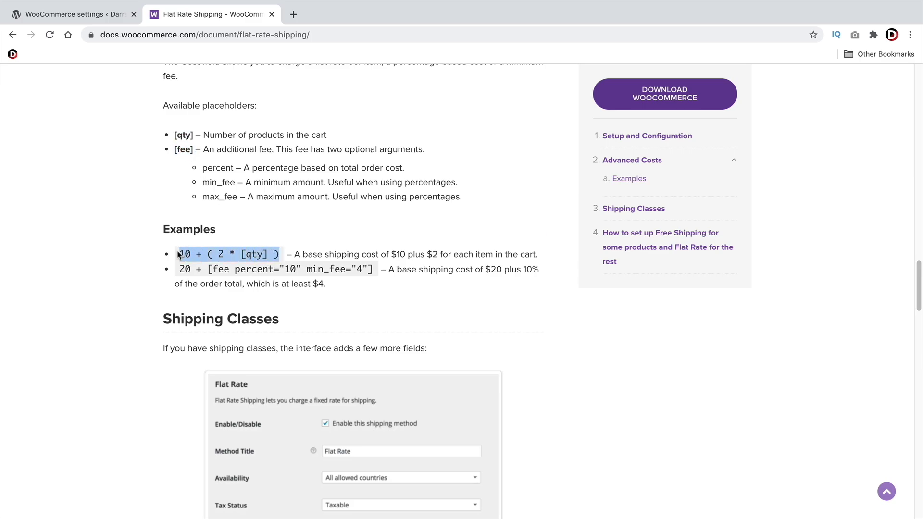
right_click(188, 255)
left_click(209, 277)
left_click(189, 253)
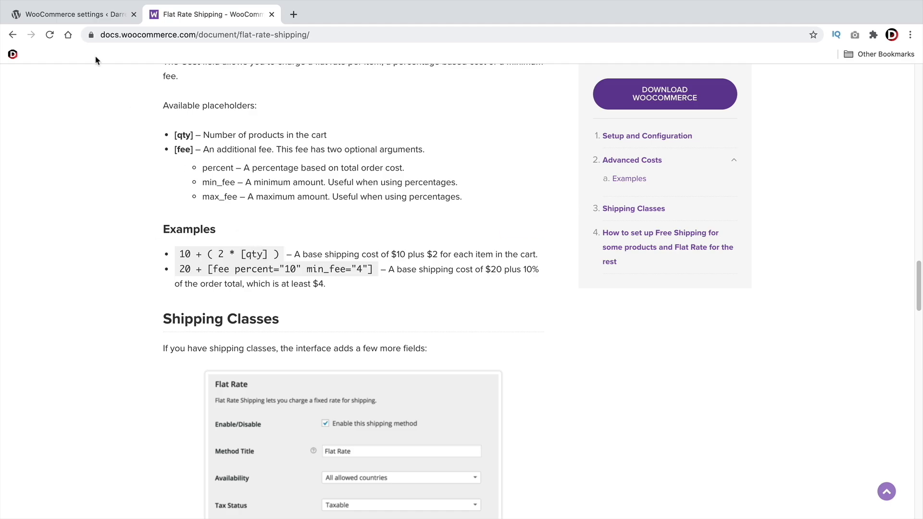
left_click(86, 18)
left_click(345, 336)
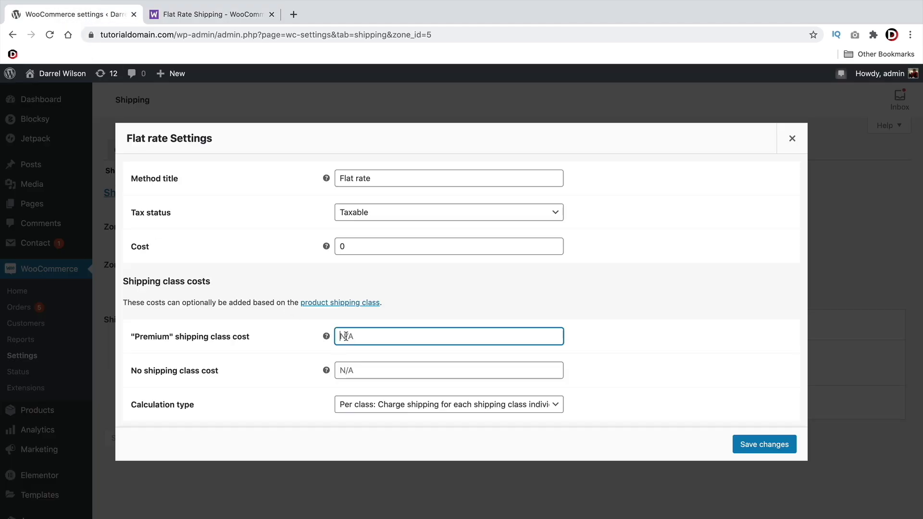
right_click(346, 335)
left_click(383, 410)
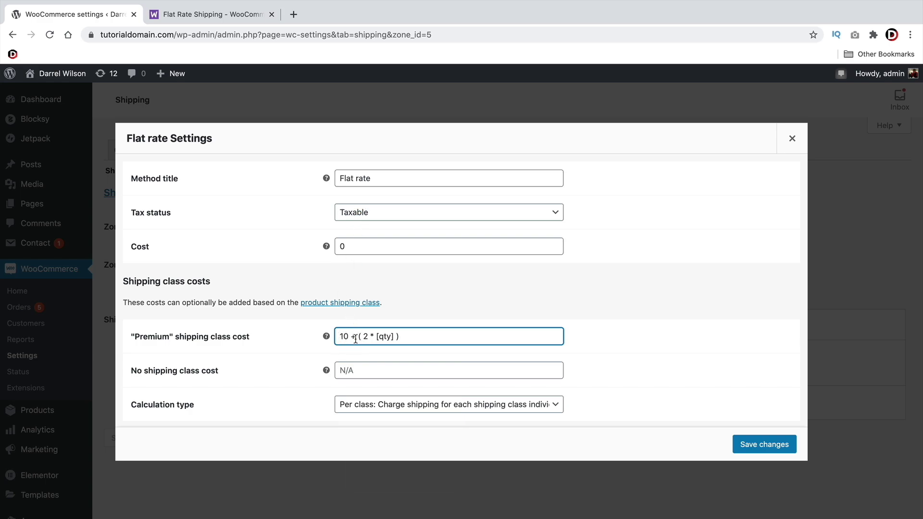
Replace the Premium cost with the docs' percentage fee example
left_click_drag(356, 338, 334, 332)
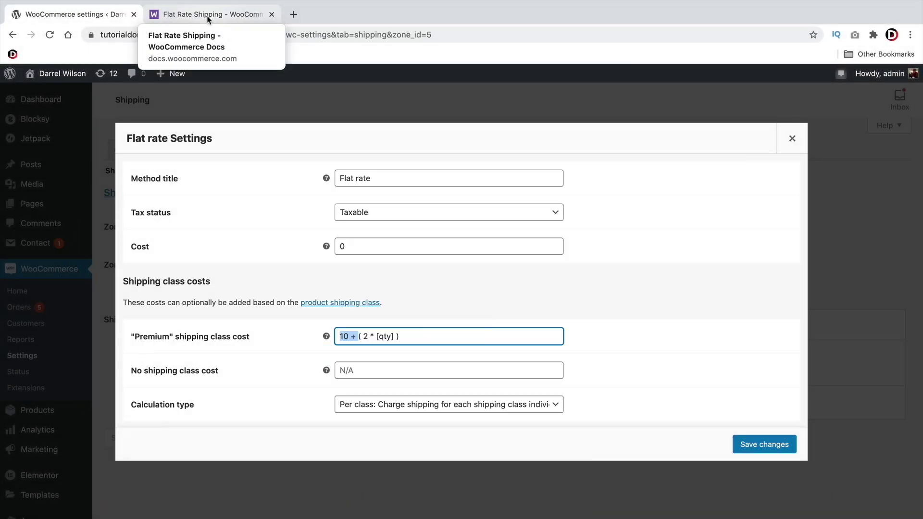
left_click(208, 20)
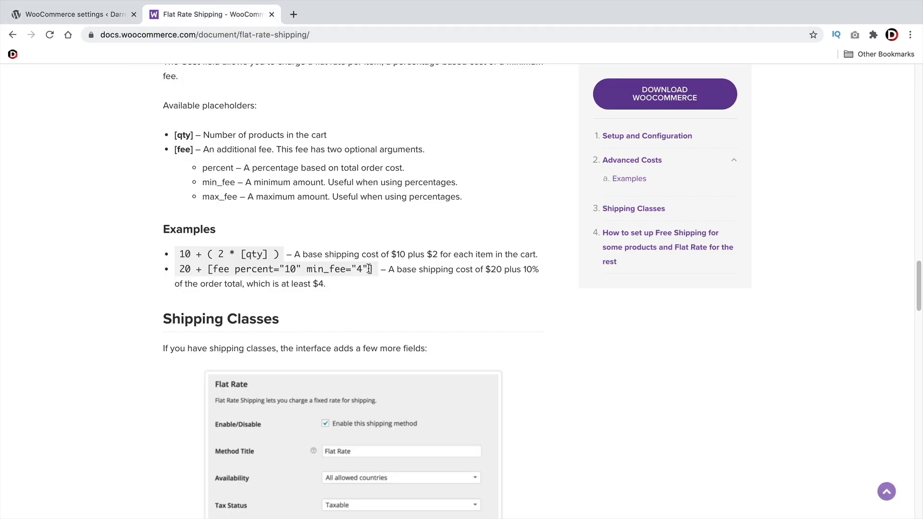
left_click_drag(369, 269, 186, 268)
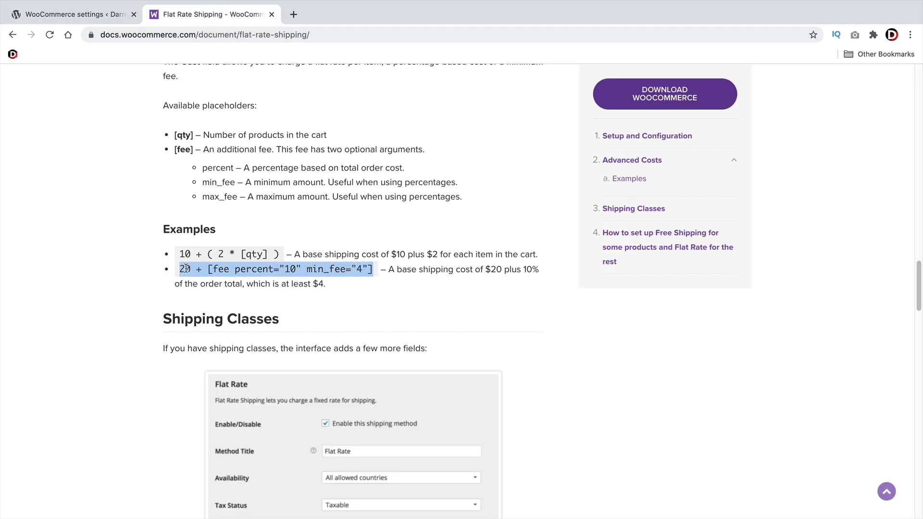
right_click(186, 268)
left_click(203, 291)
left_click(72, 14)
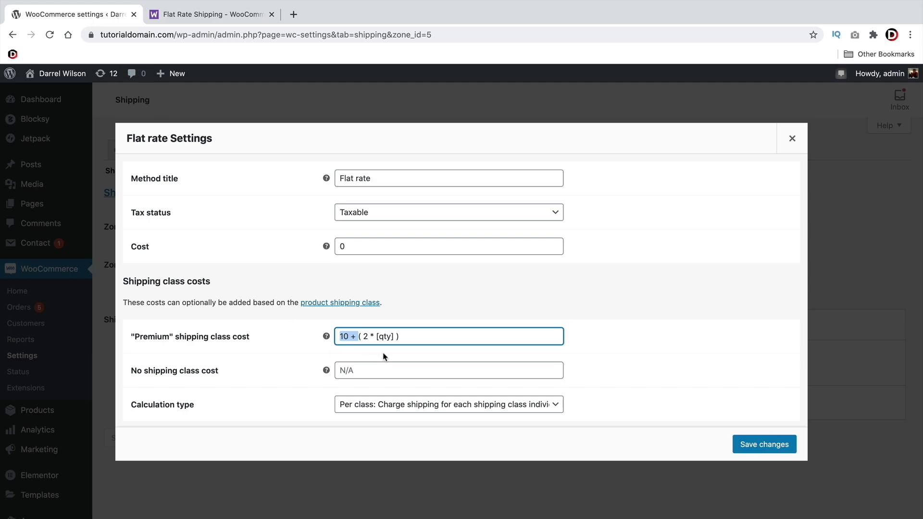
left_click_drag(385, 356, 387, 338)
right_click(386, 338)
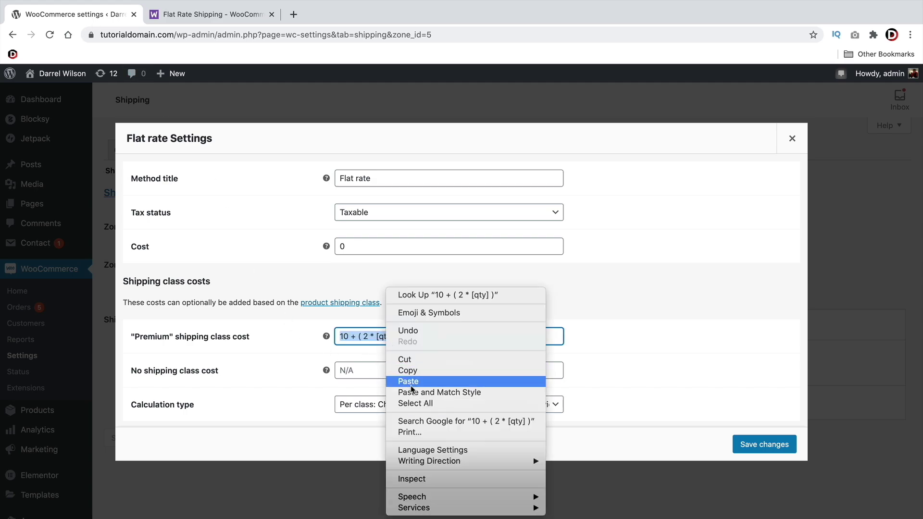
left_click(411, 382)
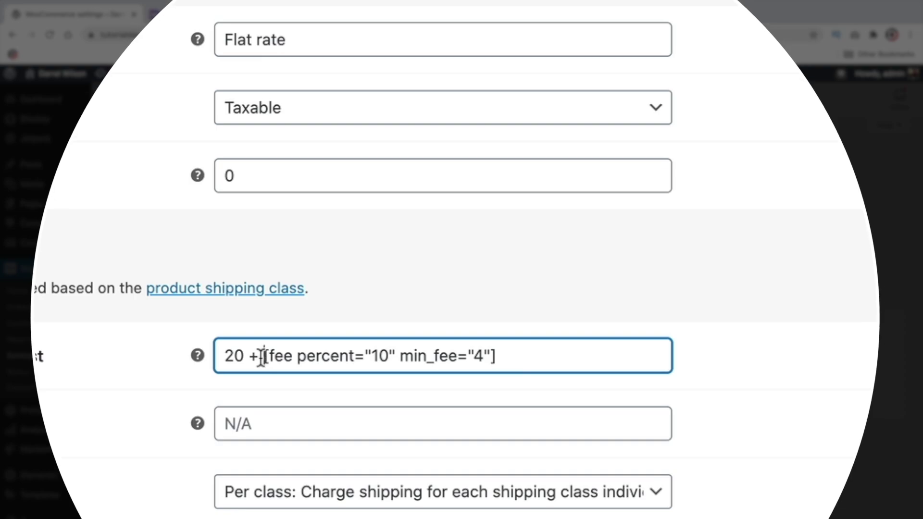
Delete min_fee="4" so the Premium cost reads 20 + [fee percent="10"]
left_click_drag(358, 337, 336, 336)
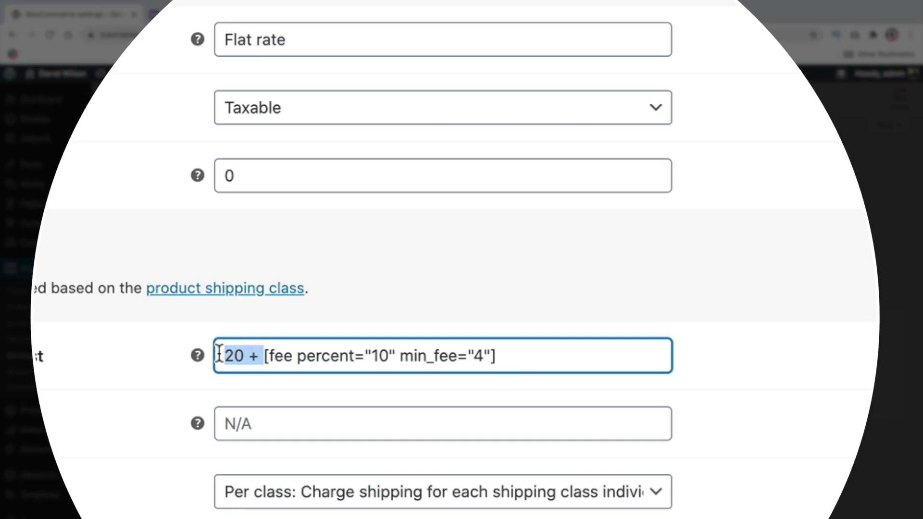
left_click_drag(273, 358, 458, 357)
left_click(387, 356)
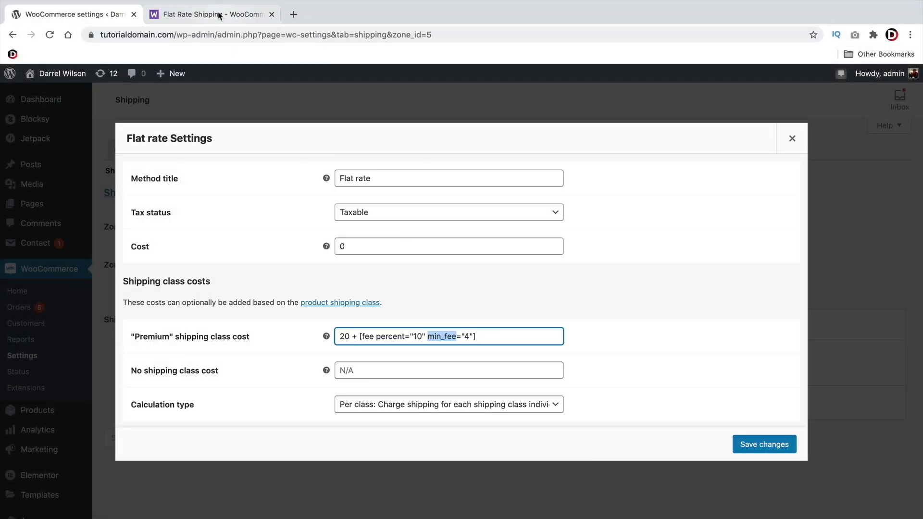
left_click(218, 16)
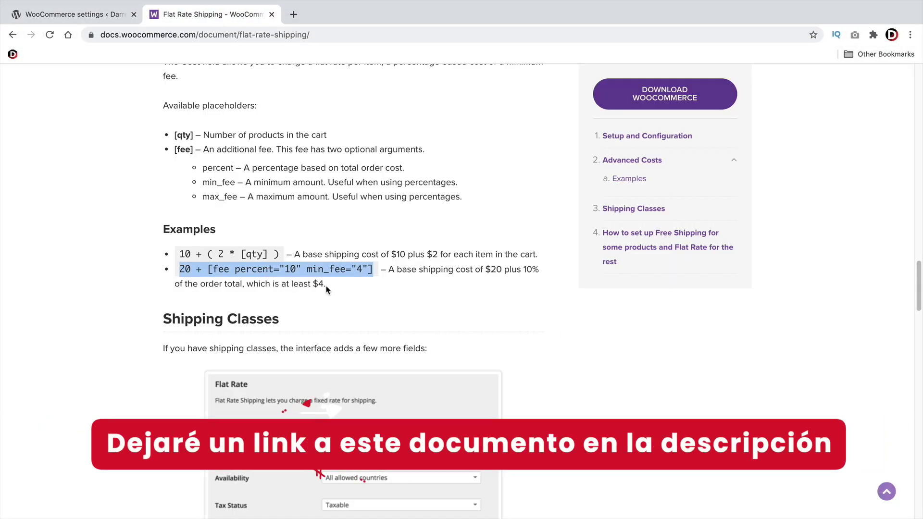
left_click(394, 270)
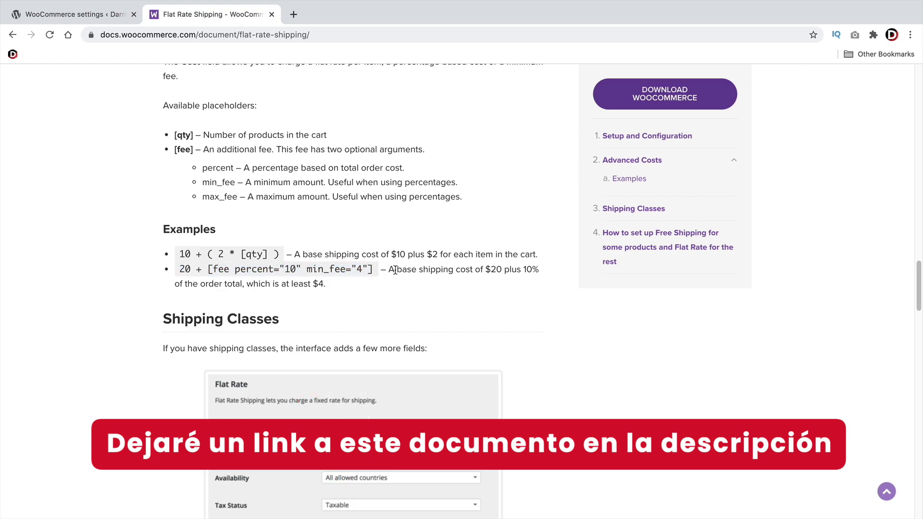
left_click_drag(394, 270, 532, 270)
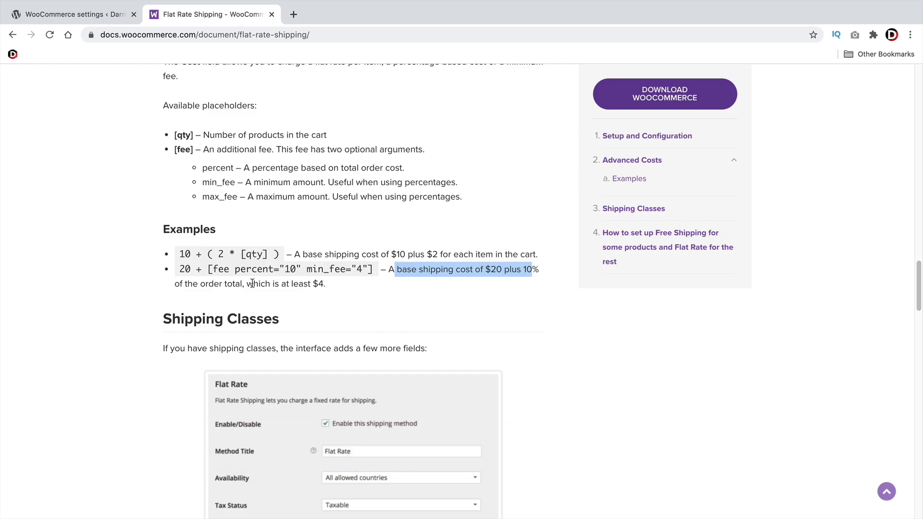
left_click(106, 11)
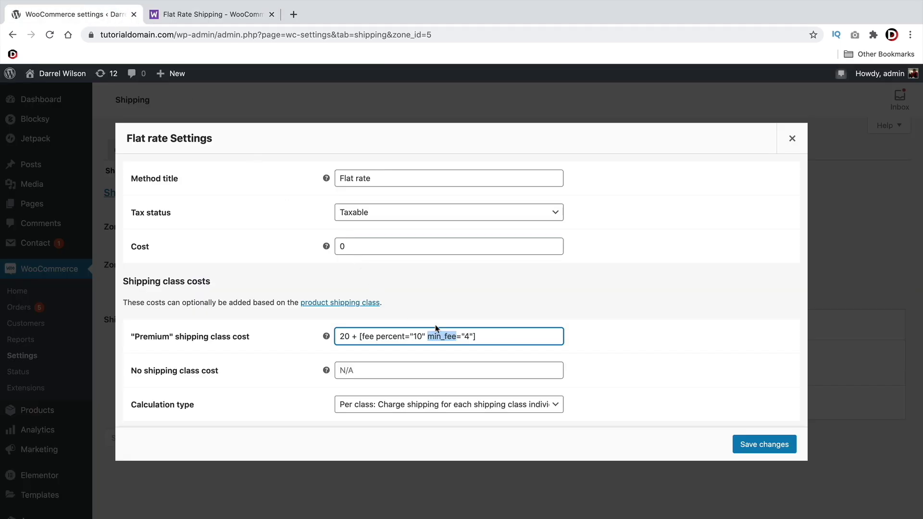
left_click(474, 336)
key("BackSpace")
key("BackSpace")
key("BackSpace")
key("BackSpace")
key("BackSpace")
key("BackSpace")
key("BackSpace")
key("BackSpace")
key("BackSpace")
key("BackSpace")
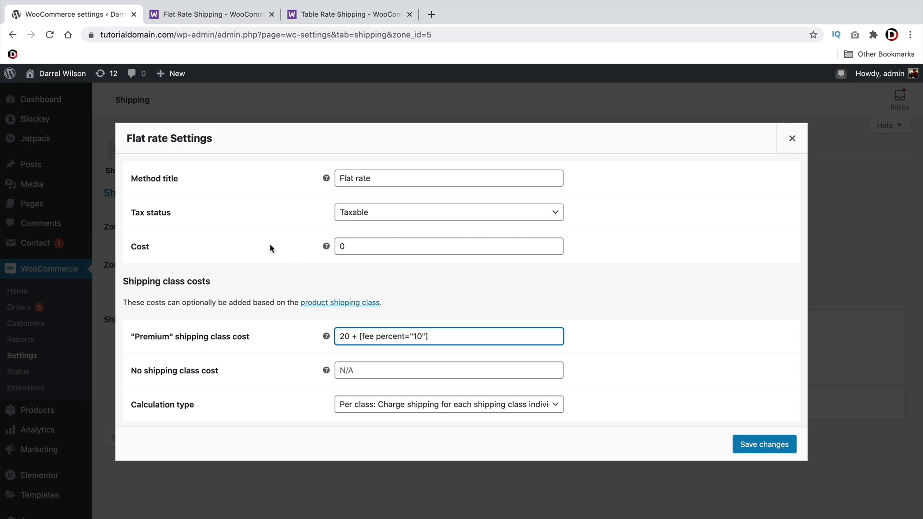
Scroll through the Table Rate Shipping extension page ($99.00 annually), then return to the top
left_click(355, 15)
left_click_drag(399, 185, 171, 172)
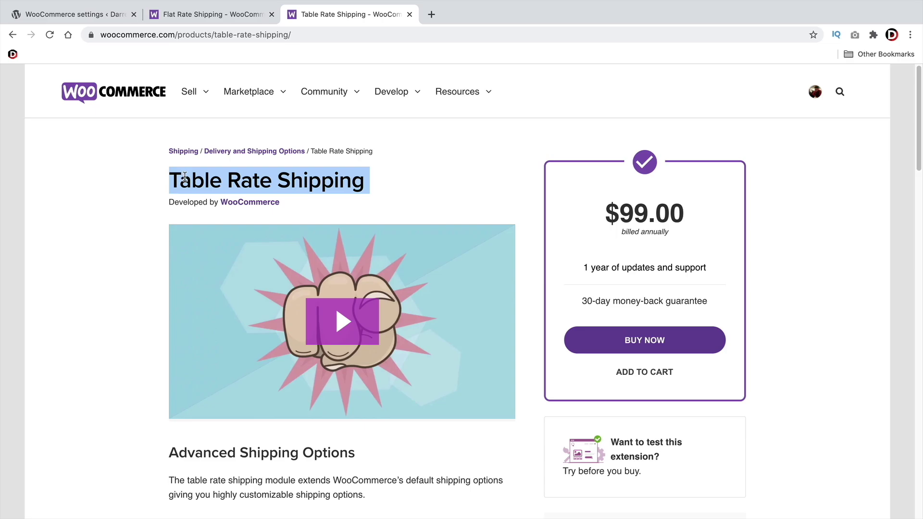
scroll(248, 267, "down", 5)
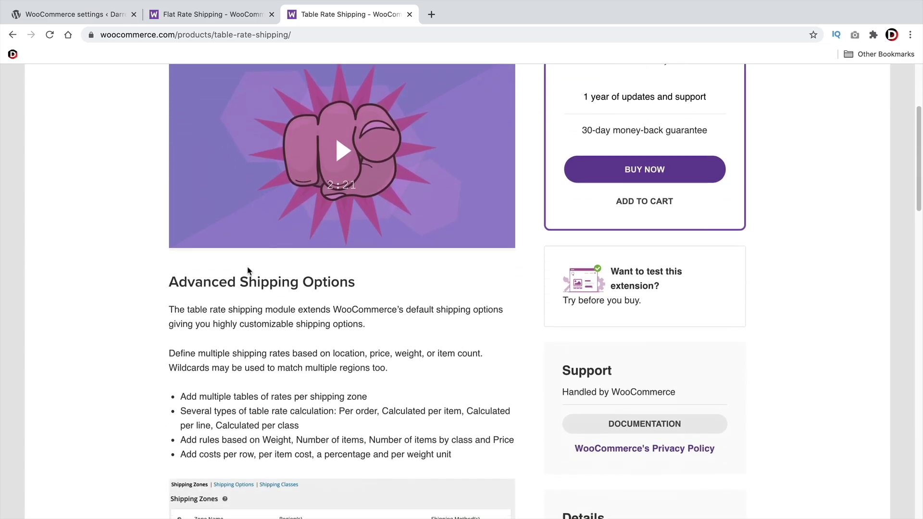
scroll(248, 267, "down", 7)
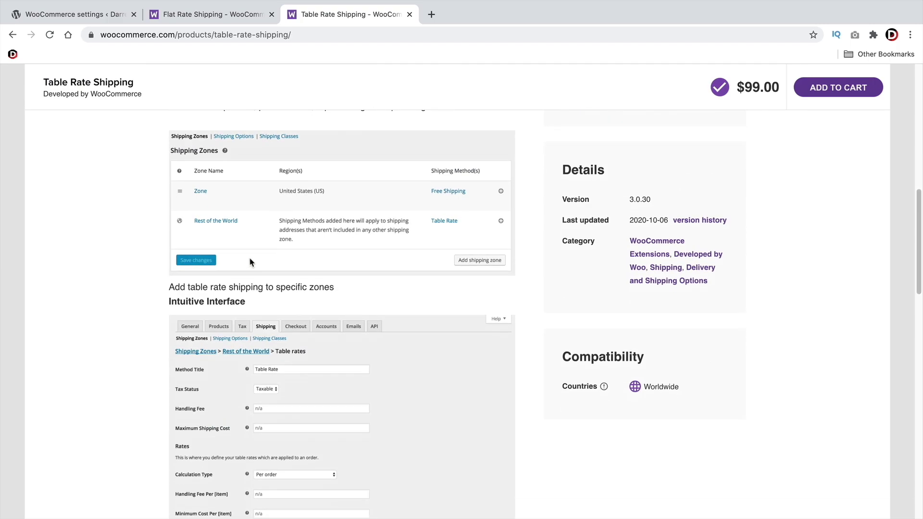
scroll(250, 262, "down", 1)
scroll(249, 261, "down", 5)
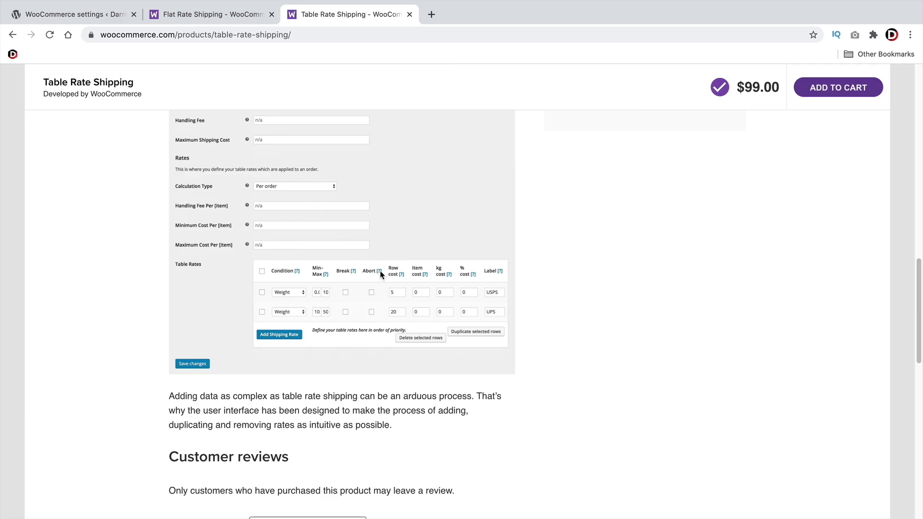
scroll(379, 273, "up", 20)
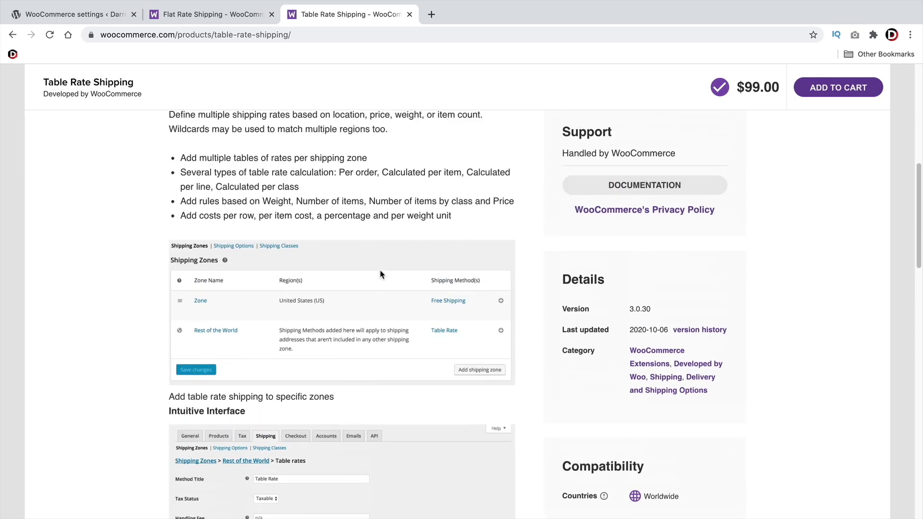
scroll(381, 274, "up", 2)
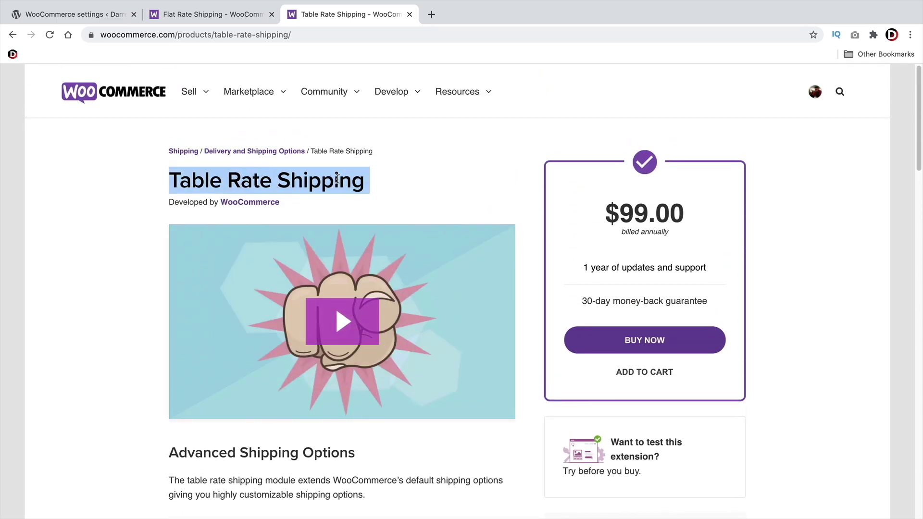
left_click(312, 197)
left_click_drag(410, 190, 173, 183)
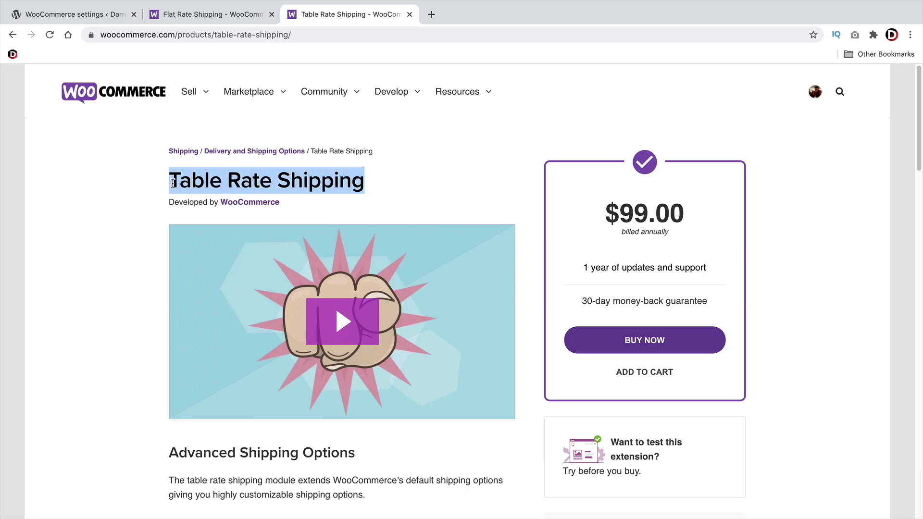
left_click(134, 188)
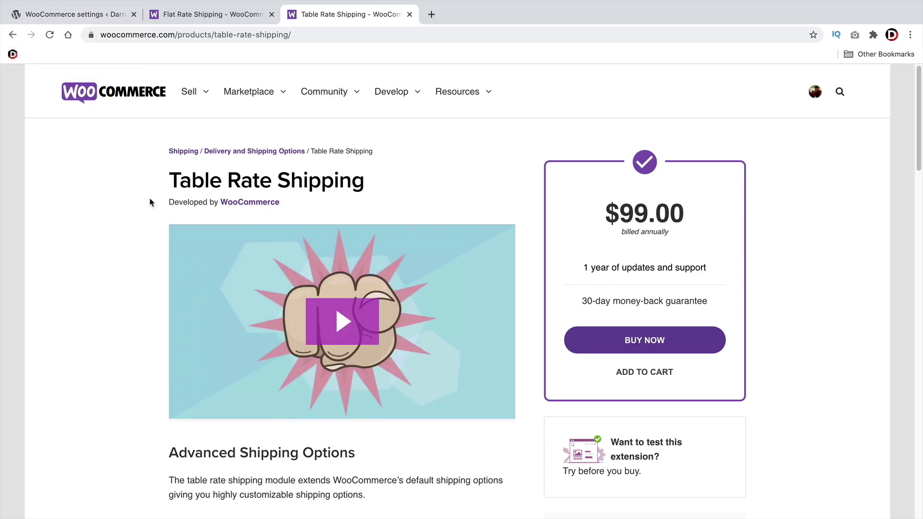
Save the flat rate settings with the Premium class cost 20 + [fee percent="10"]
left_click(74, 14)
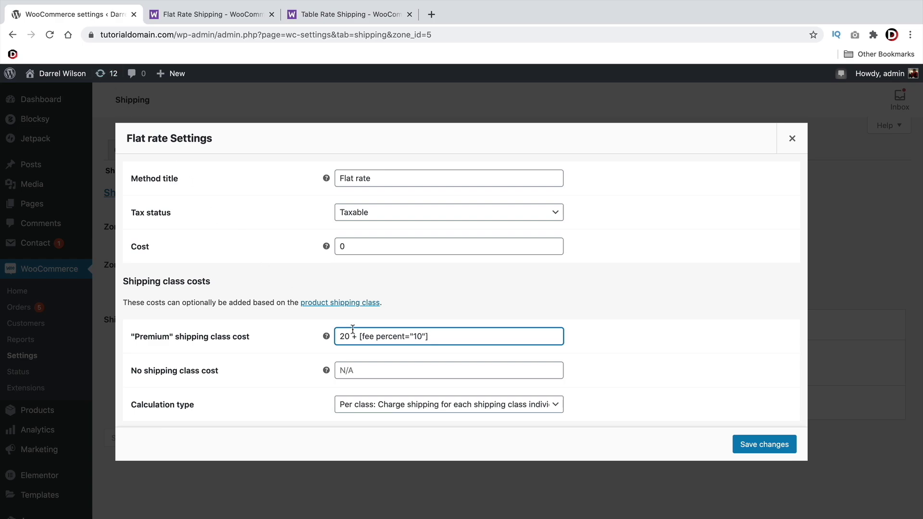
left_click_drag(358, 337, 437, 341)
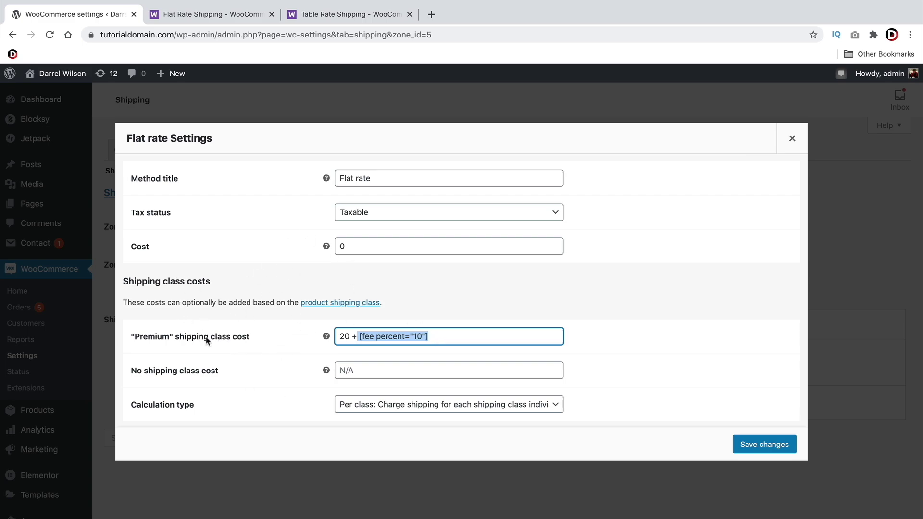
left_click(447, 340)
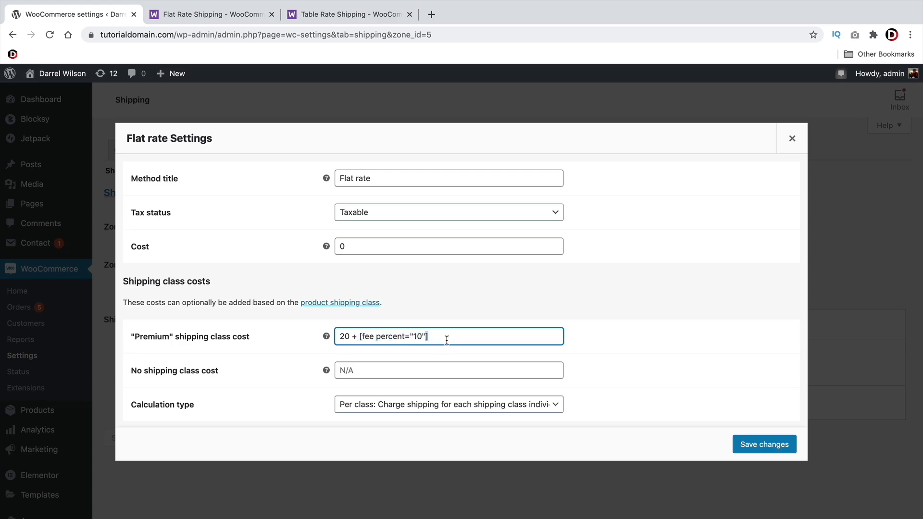
left_click(746, 444)
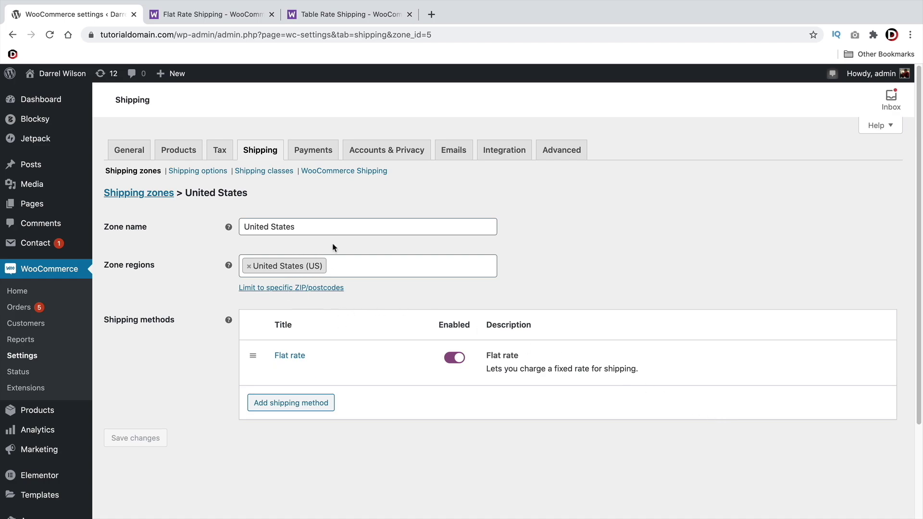
Visit the storefront from the admin bar, confirming you want to leave the settings page
mouse_move(282, 354)
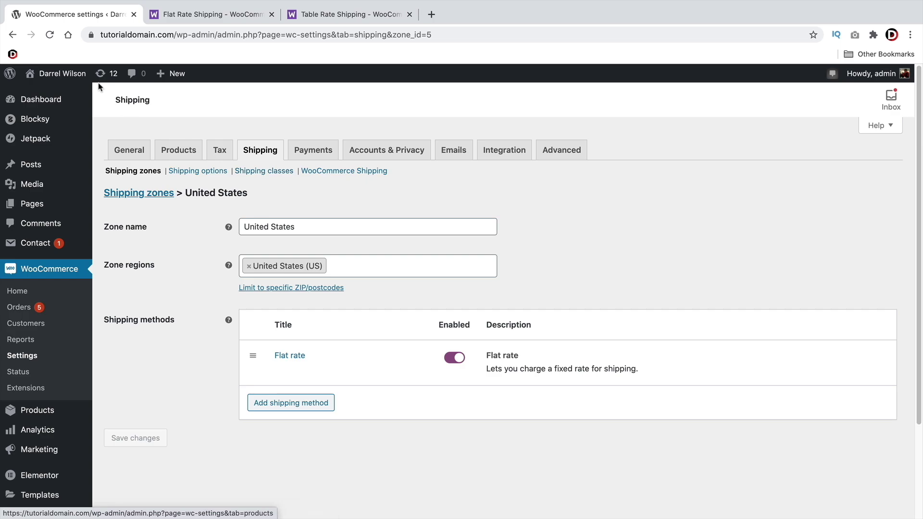
mouse_move(63, 73)
left_click(41, 93)
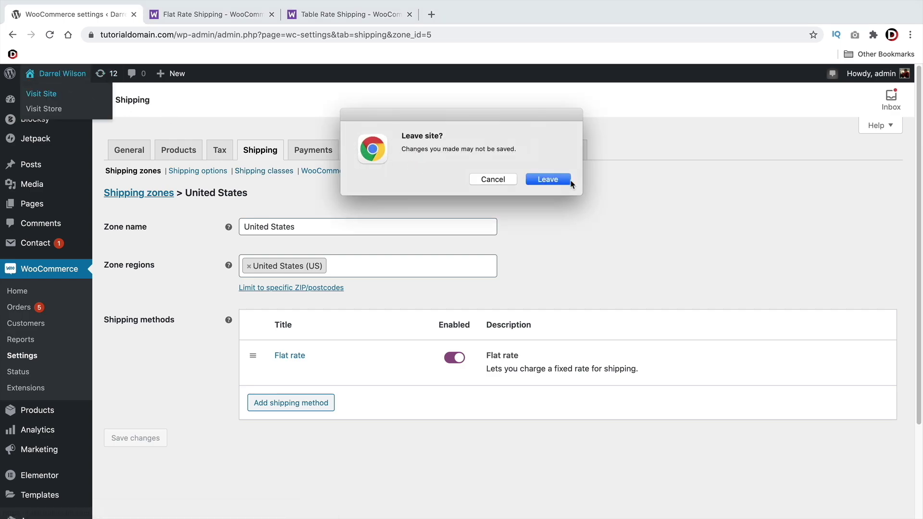
left_click(553, 181)
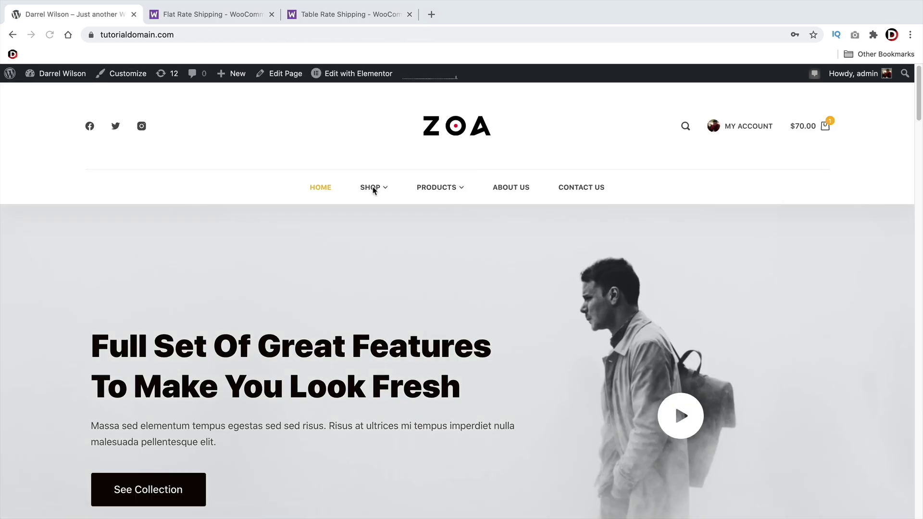
Open the ZOA SHOP page and scroll through its grid of 13 backpack products
left_click(372, 188)
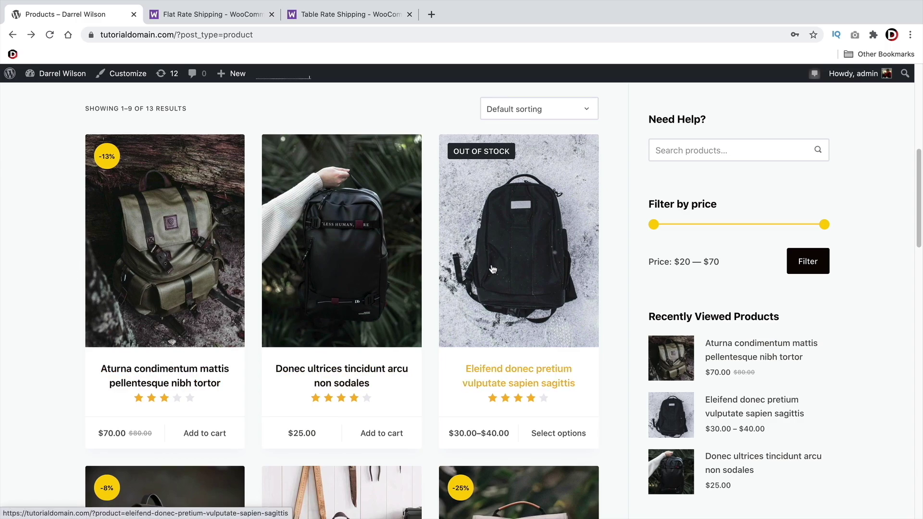
scroll(493, 268, "down", 5)
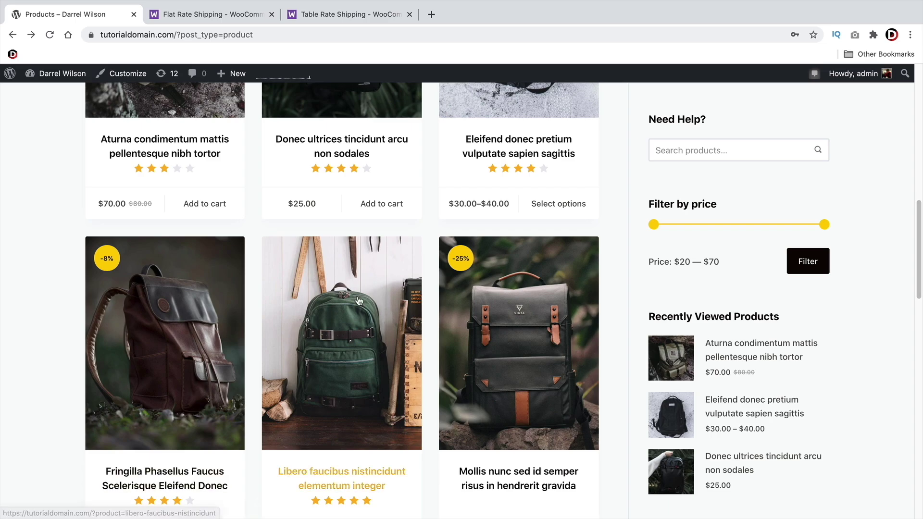
scroll(358, 348, "up", 5)
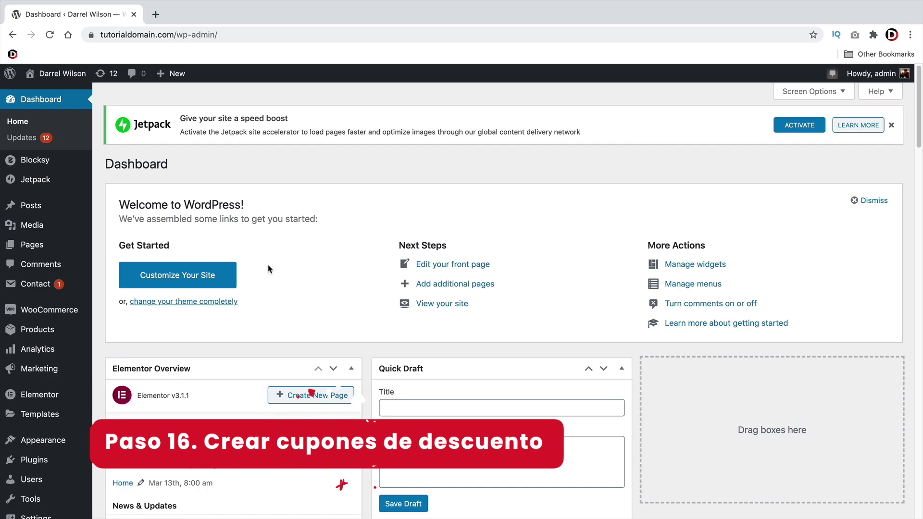
Go to Marketing > Coupons, create the first coupon, and enter its coupon code
scroll(55, 226, "down", 3)
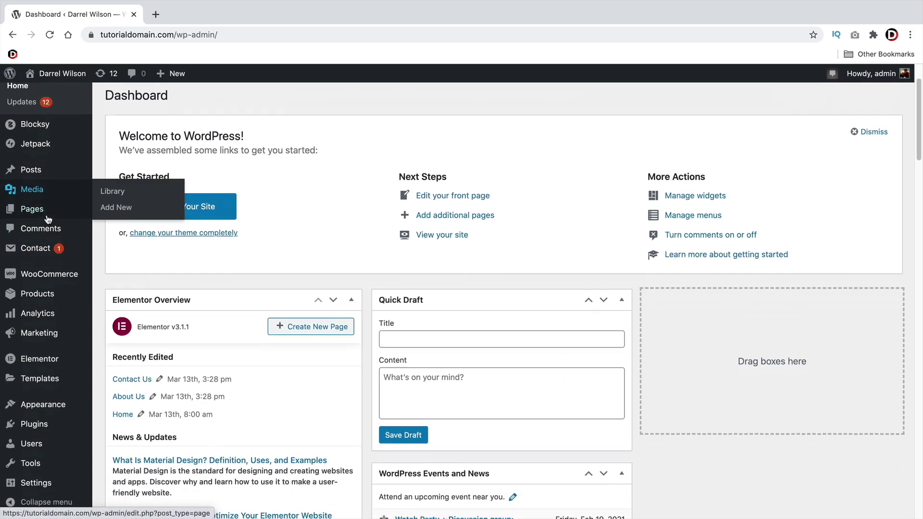
mouse_move(83, 375)
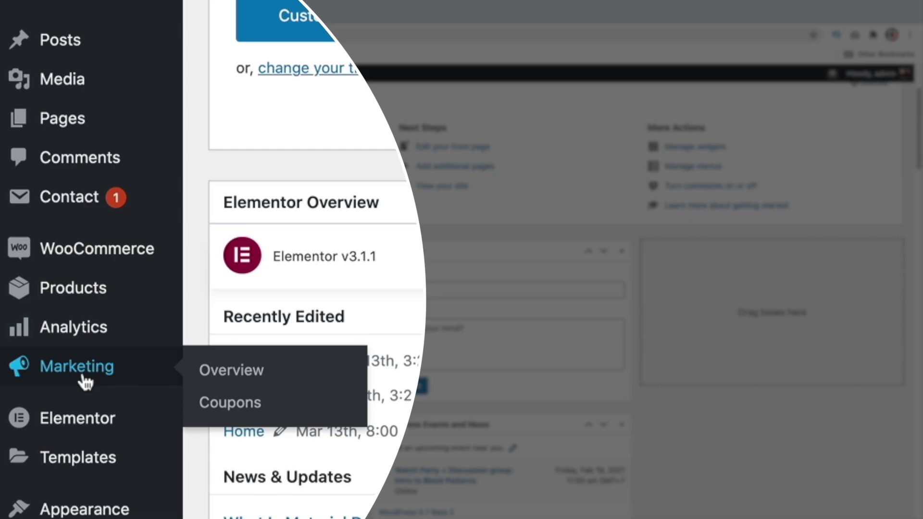
left_click(216, 406)
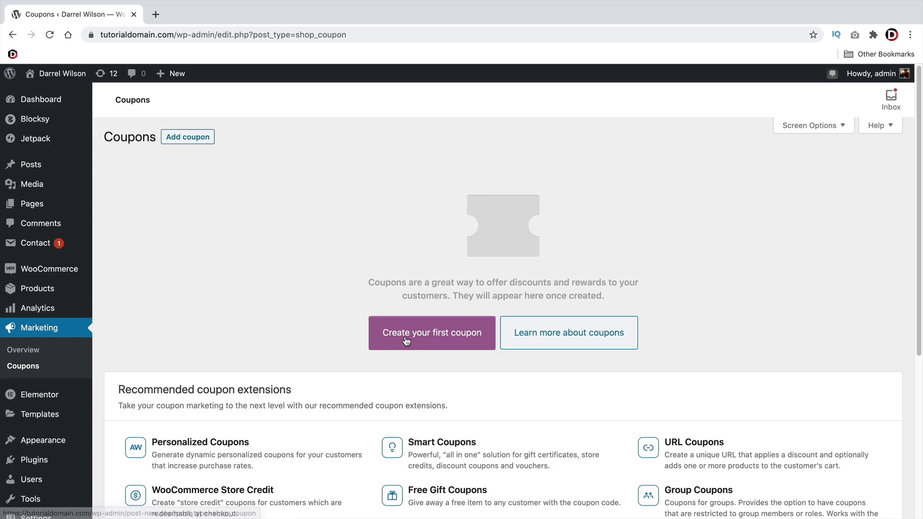
left_click(406, 339)
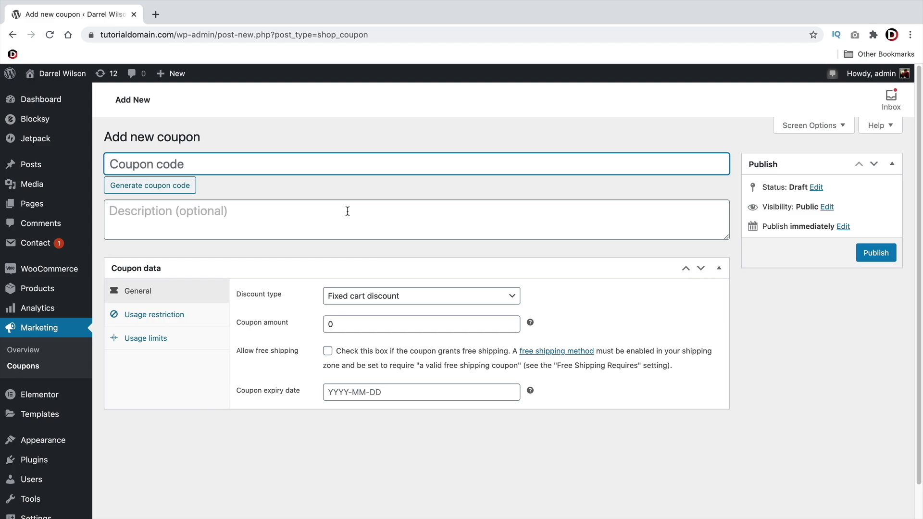
type("DArrel")
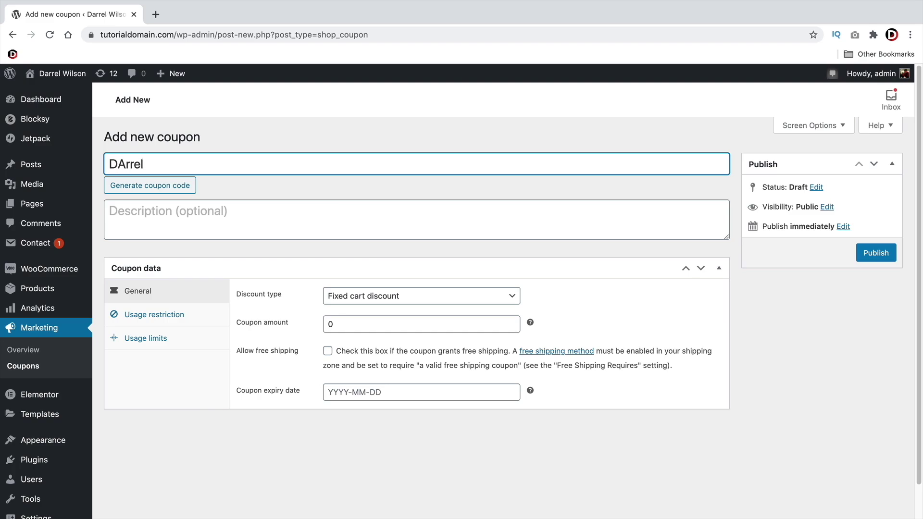
key("BackSpace")
key("BackSpace")
key("BackSpace")
type("arrel")
key("Tab")
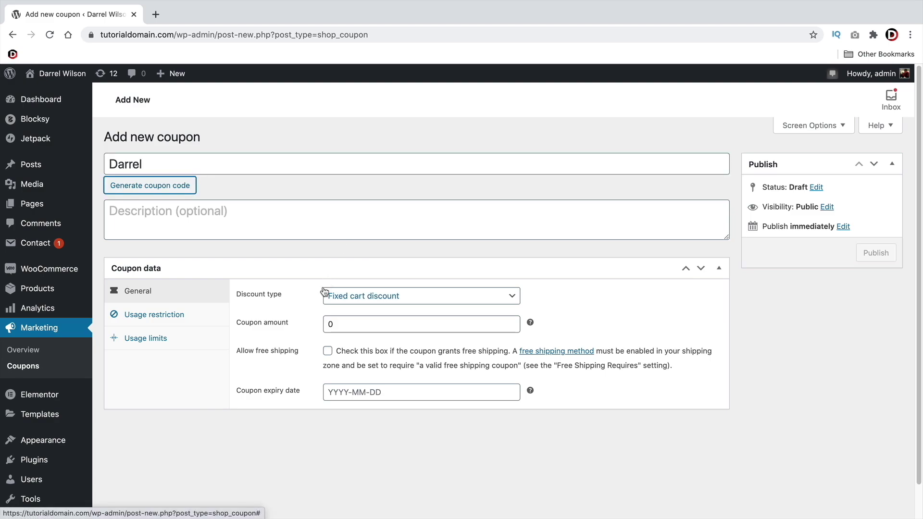
Try the fixed product and fixed cart options, then set the discount type to Percentage discount
left_click(353, 302)
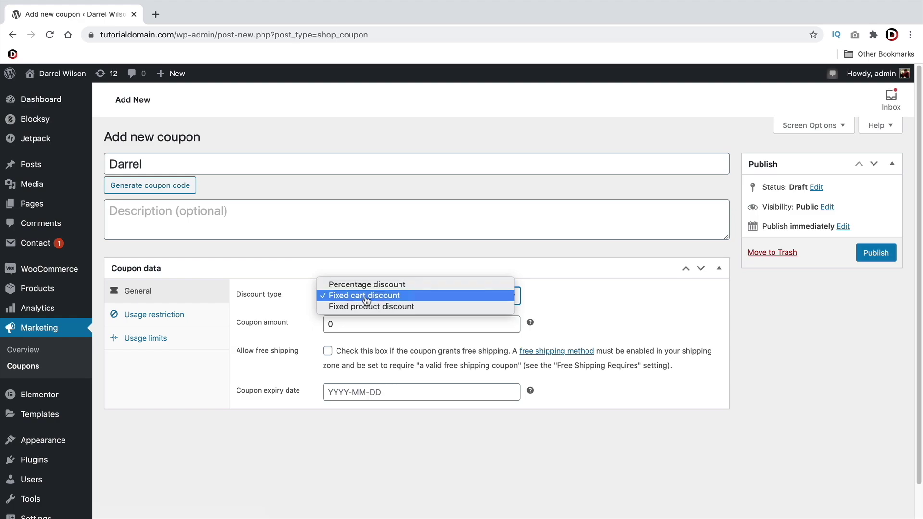
left_click(360, 308)
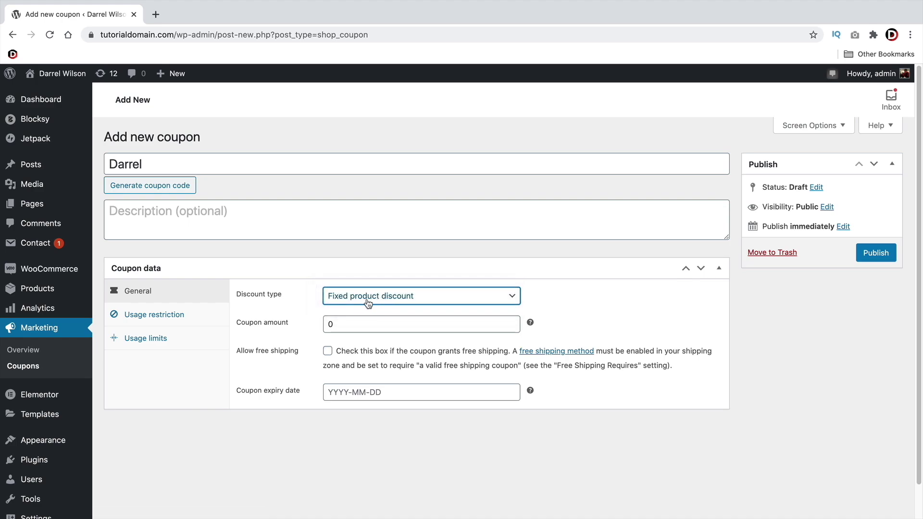
left_click(368, 303)
left_click(370, 285)
left_click(373, 296)
left_click(368, 307)
left_click(410, 299)
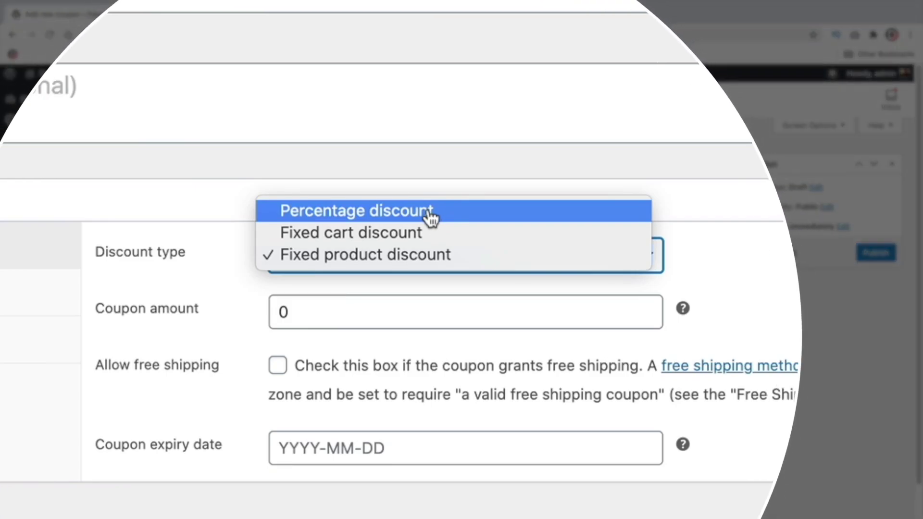
left_click(405, 274)
left_click(432, 261)
left_click(436, 282)
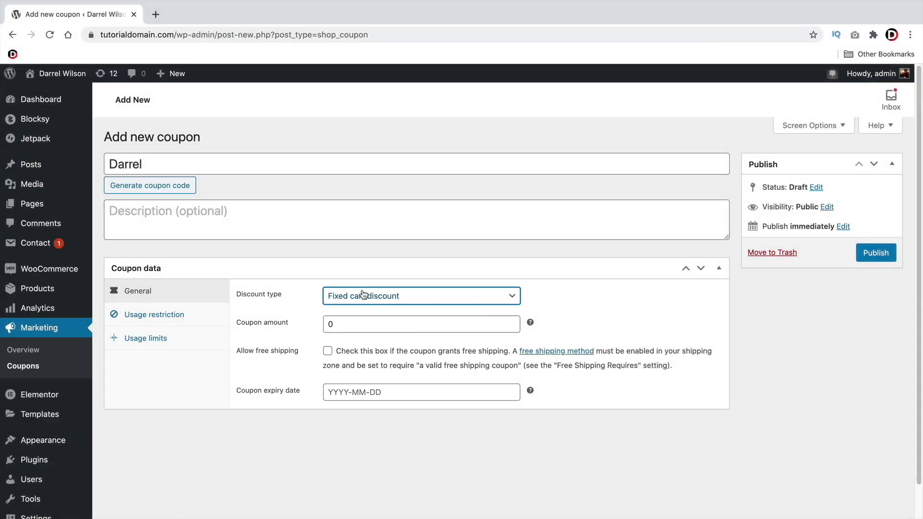
left_click(351, 258)
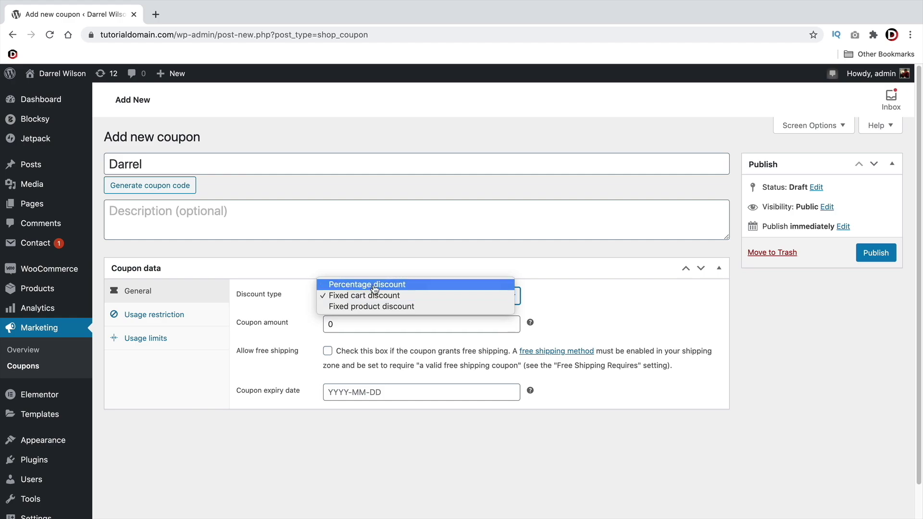
left_click(374, 286)
Set the coupon amount to 50, allow free shipping, and set expiry 2021-02-20
double_click(371, 317)
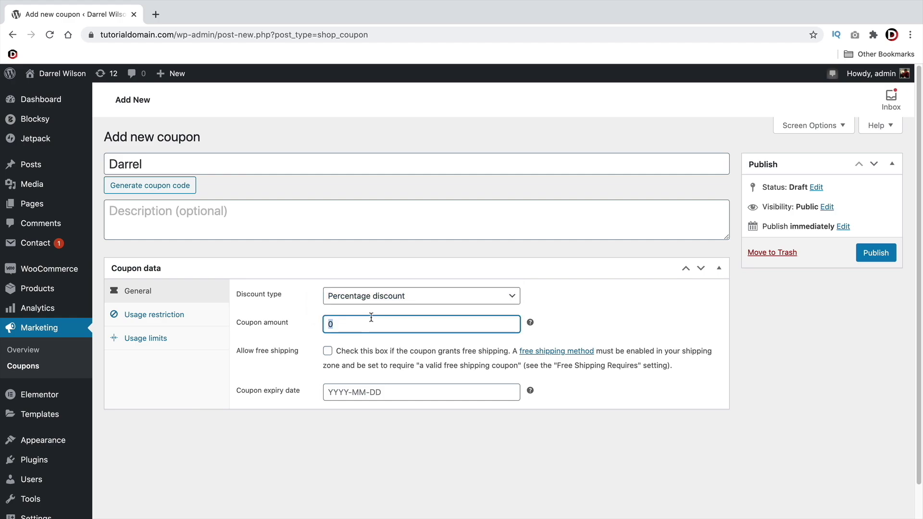
type("50")
left_click(328, 351)
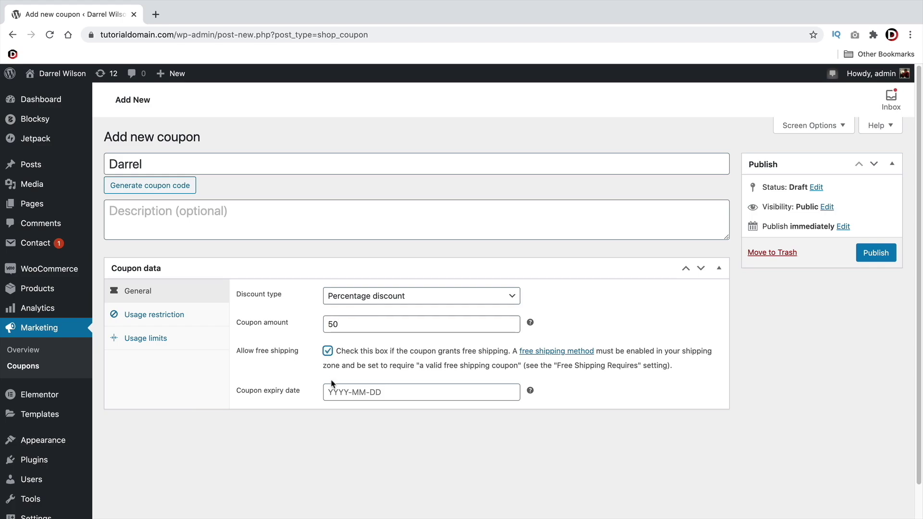
left_click(338, 391)
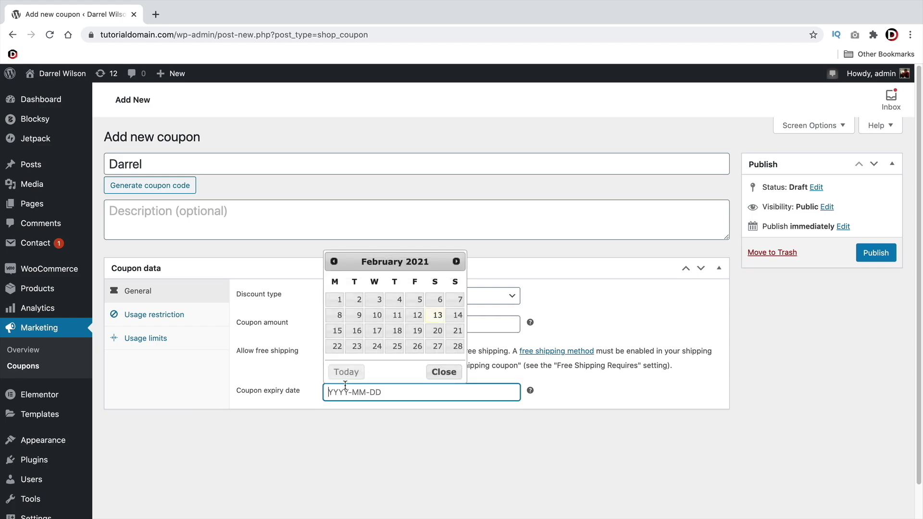
left_click(436, 330)
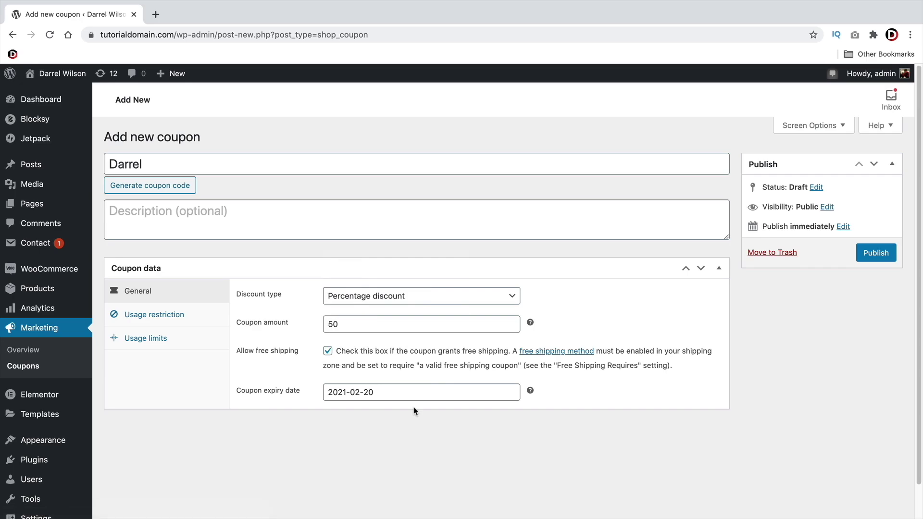
left_click(178, 316)
scroll(263, 322, "down", 2)
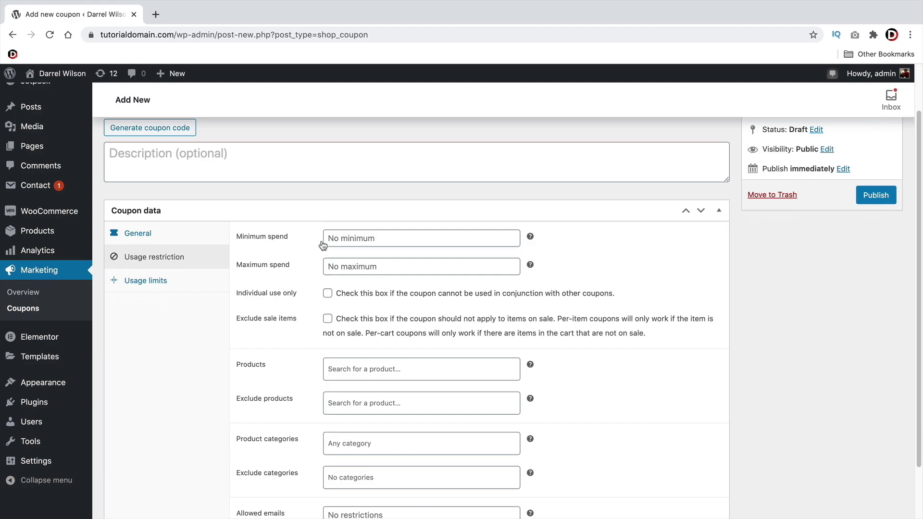
Set the coupon's minimum spend to 50 and maximum spend to 500
left_click(343, 240)
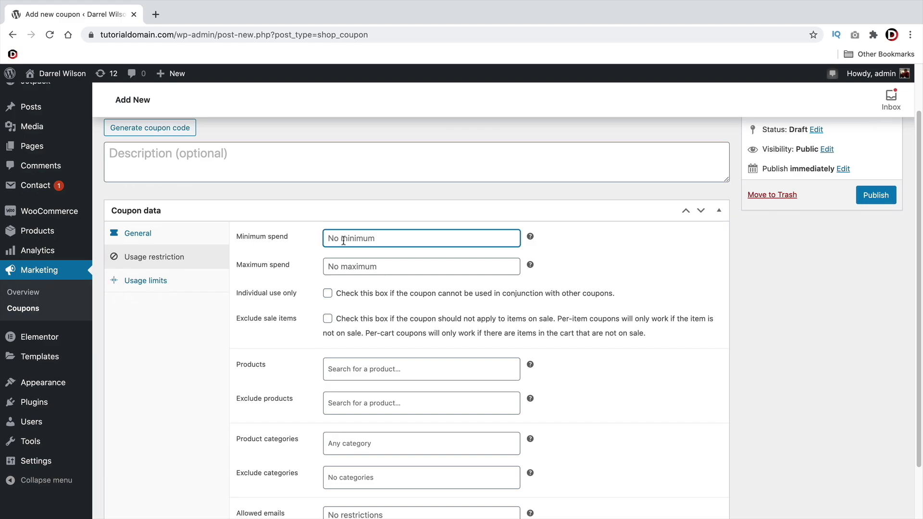
type("50")
left_click(359, 269)
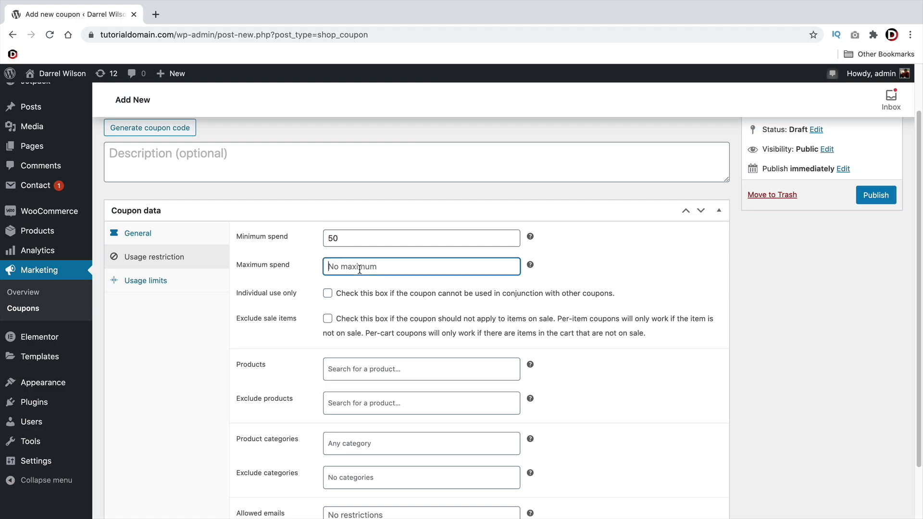
type("500")
scroll(346, 303, "down", 2)
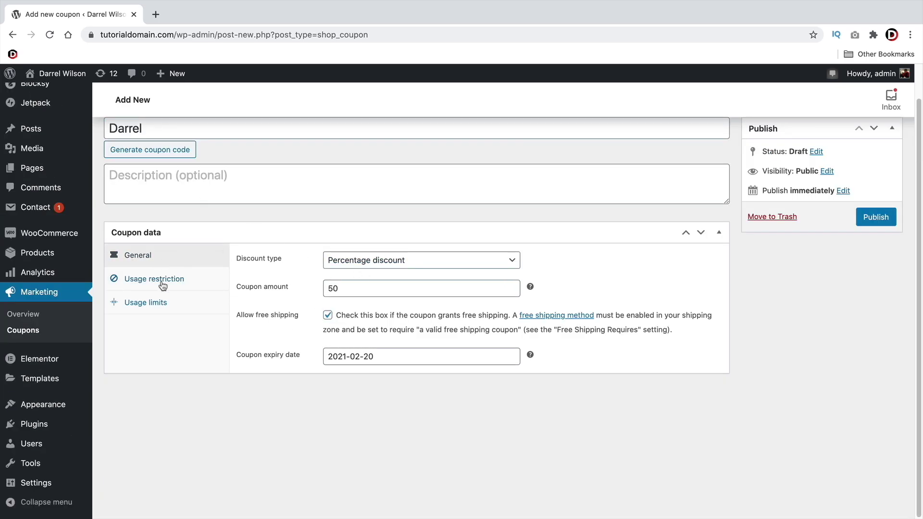
Make the coupon individual use only and exclude sale items
left_click(162, 283)
scroll(339, 381, "down", 3)
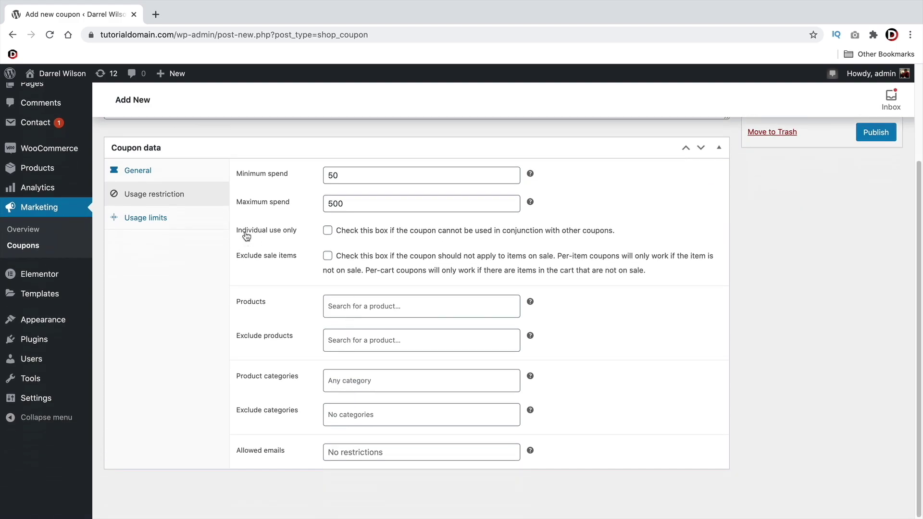
left_click(327, 231)
left_click(327, 256)
Exclude the Fringilla Phasellus Faucus Scelerisque Eleifend Donec product from the coupon
left_click(335, 303)
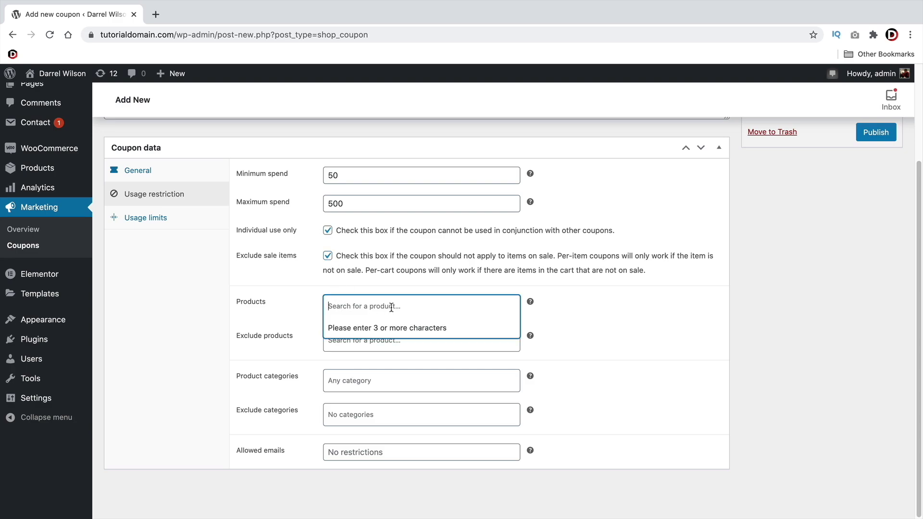
left_click(539, 320)
left_click(431, 349)
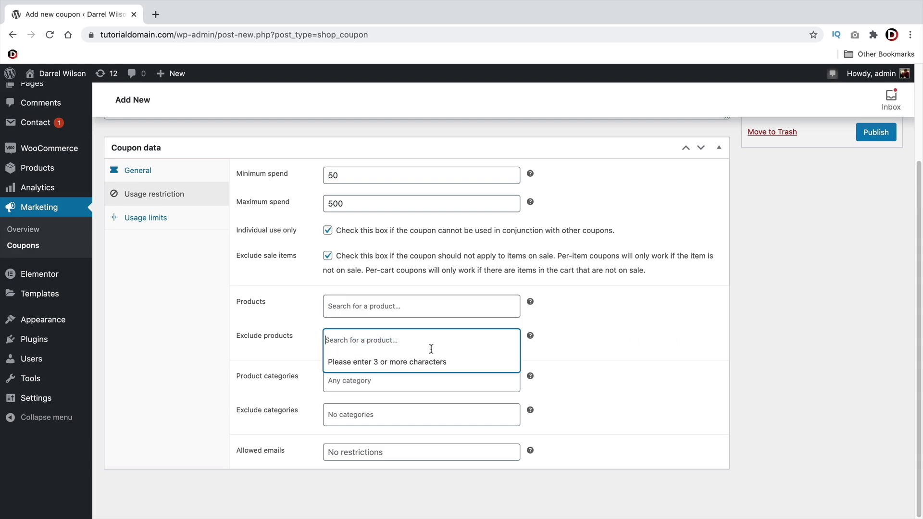
type("bag")
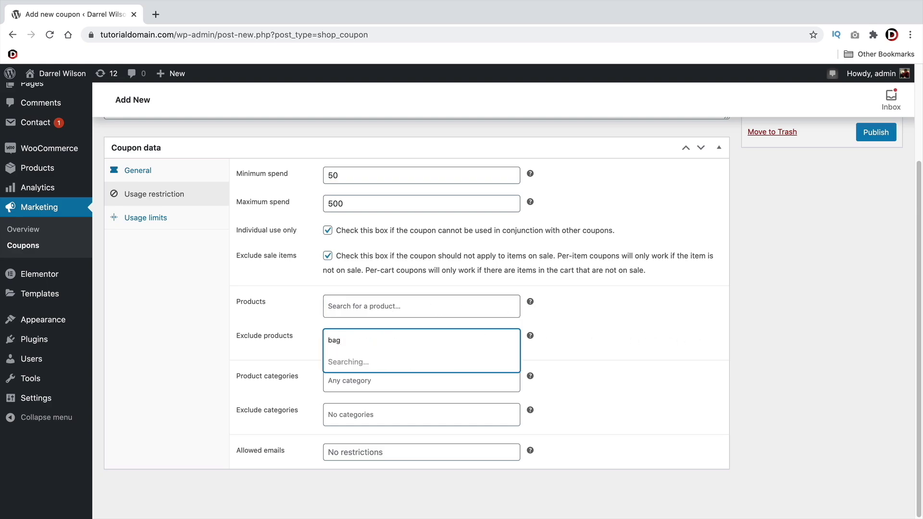
key("BackSpace")
key("BackSpace")
key("BackSpace")
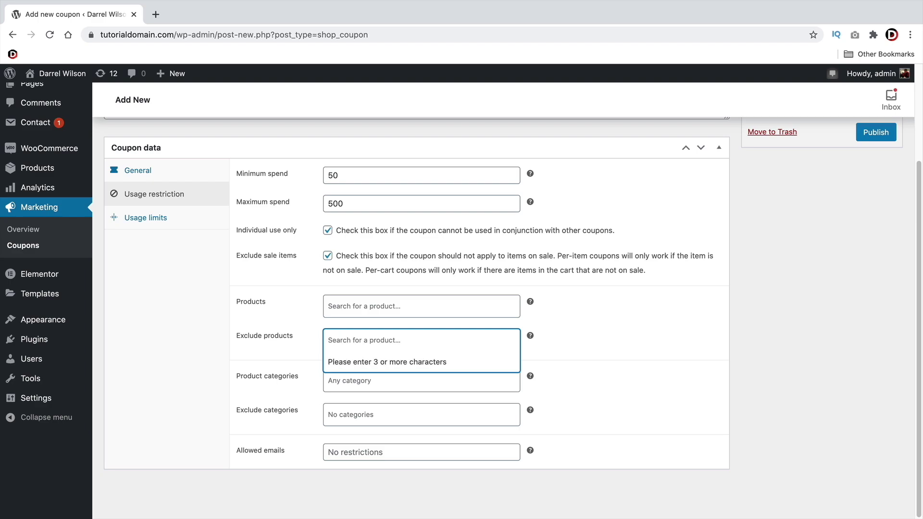
type("mens")
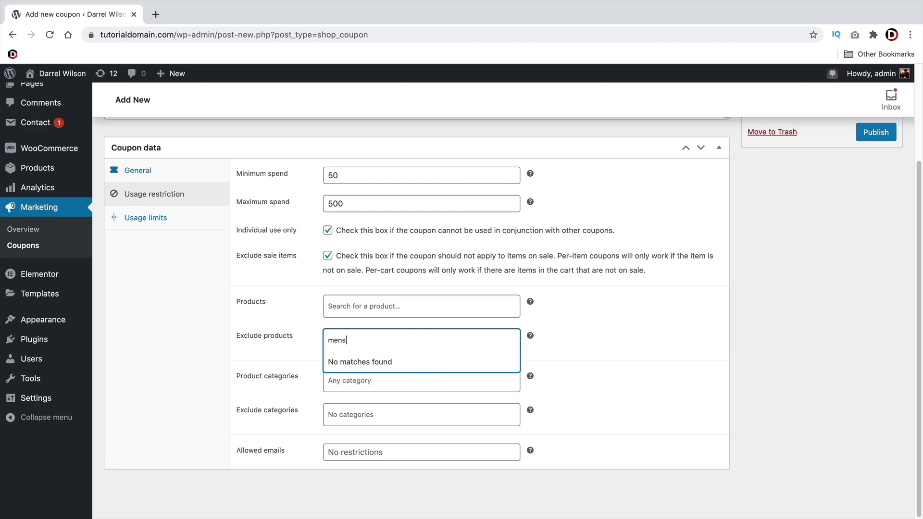
key("BackSpace")
key("BackSpace")
key("BackSpace")
key("BackSpace")
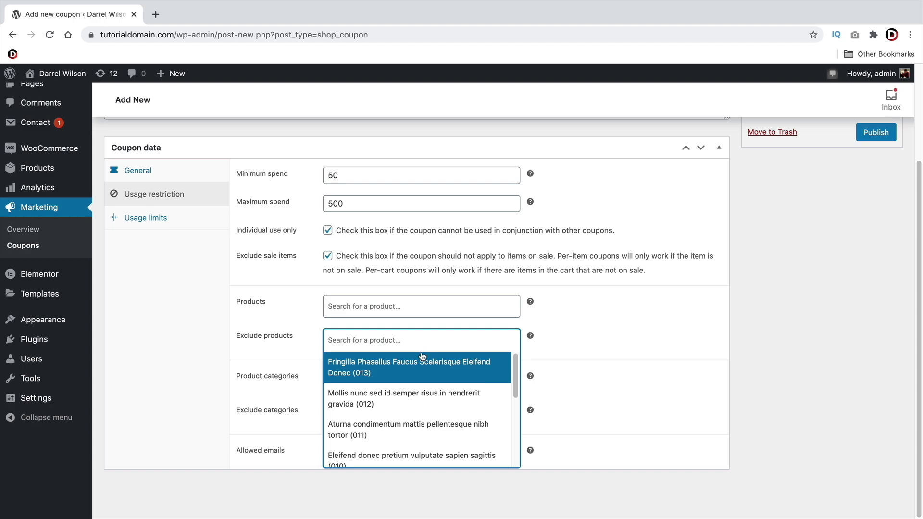
left_click(382, 373)
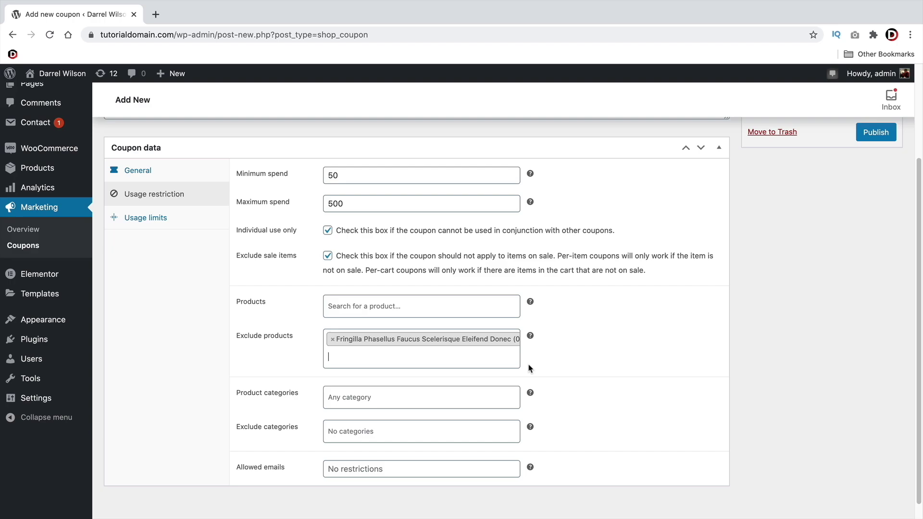
Add the Casual category exclusion, remove it again, then bring up the usage limits
scroll(529, 368, "down", 1)
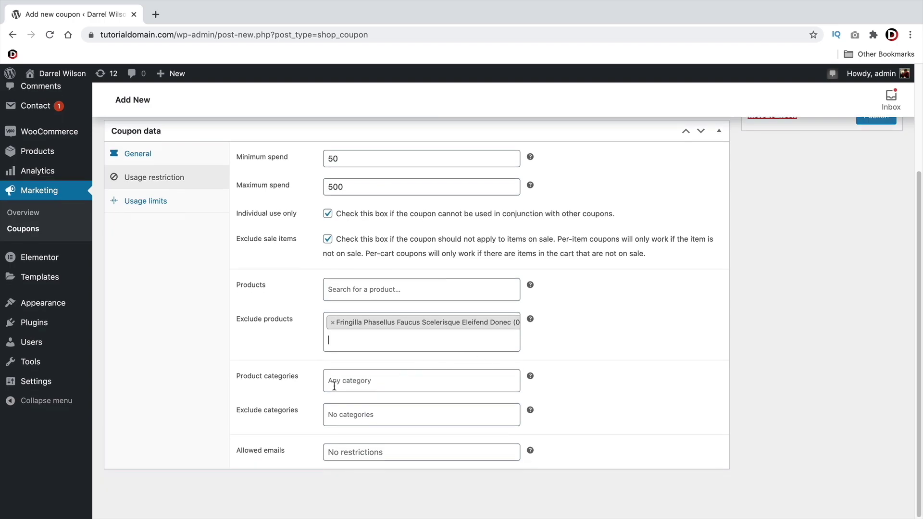
left_click(388, 413)
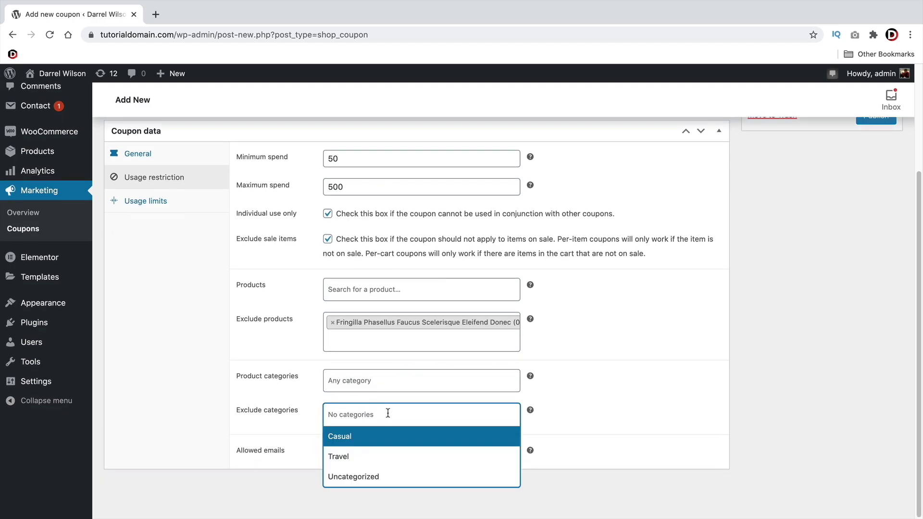
left_click(375, 441)
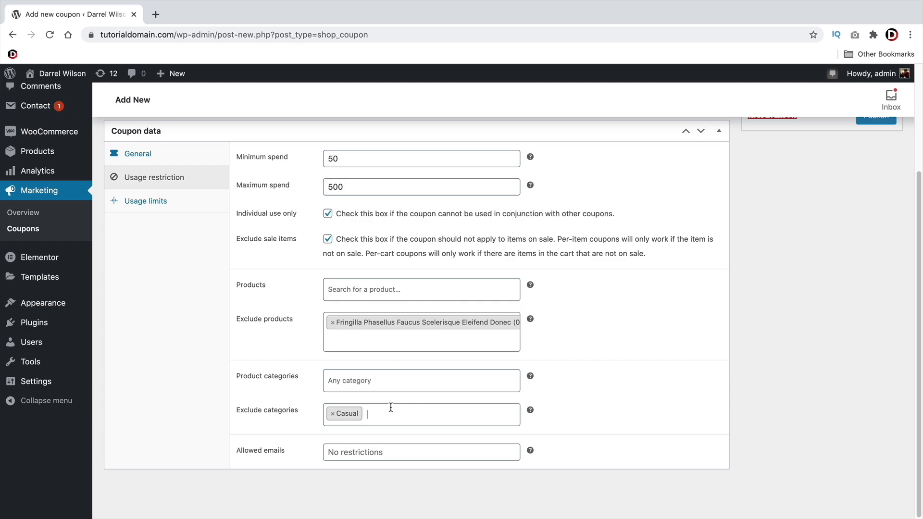
key("BackSpace")
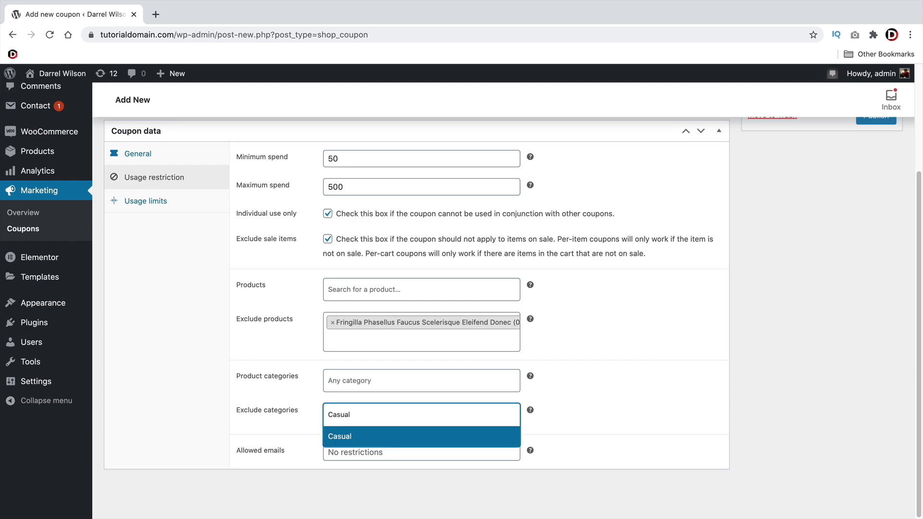
key("Escape")
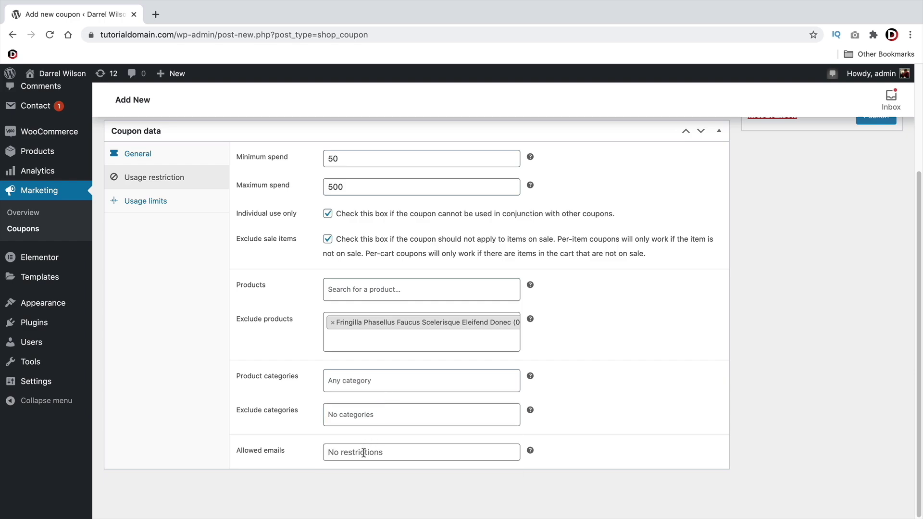
left_click(363, 453)
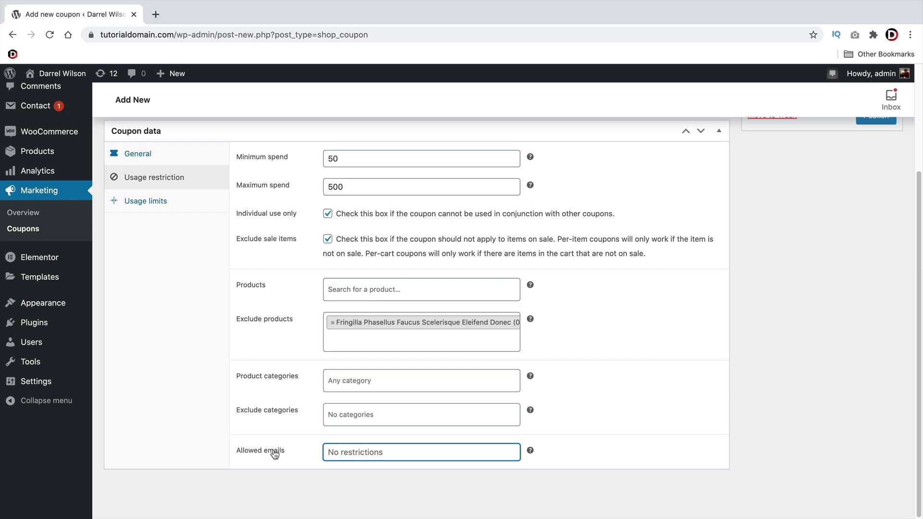
left_click(144, 201)
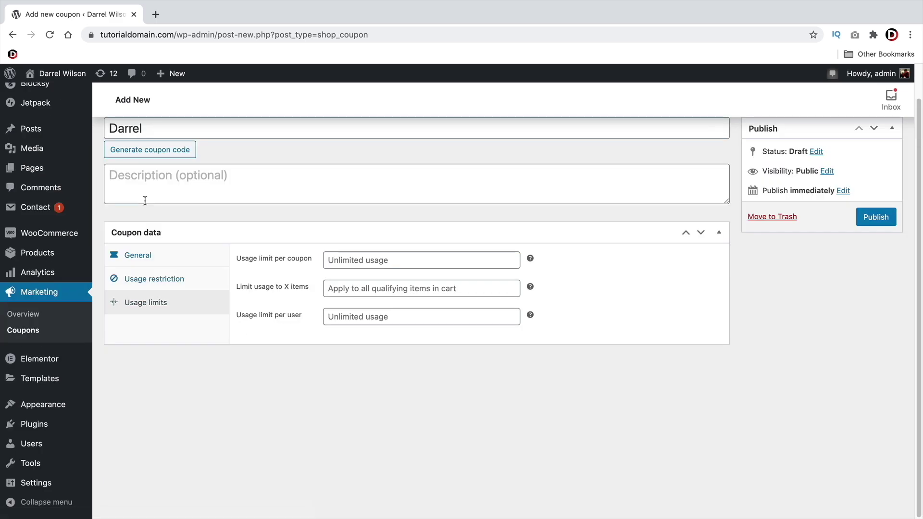
Limit the coupon to 500 uses, 5 items and 1 per user, with a 50% OFF description
left_click(367, 260)
type("500")
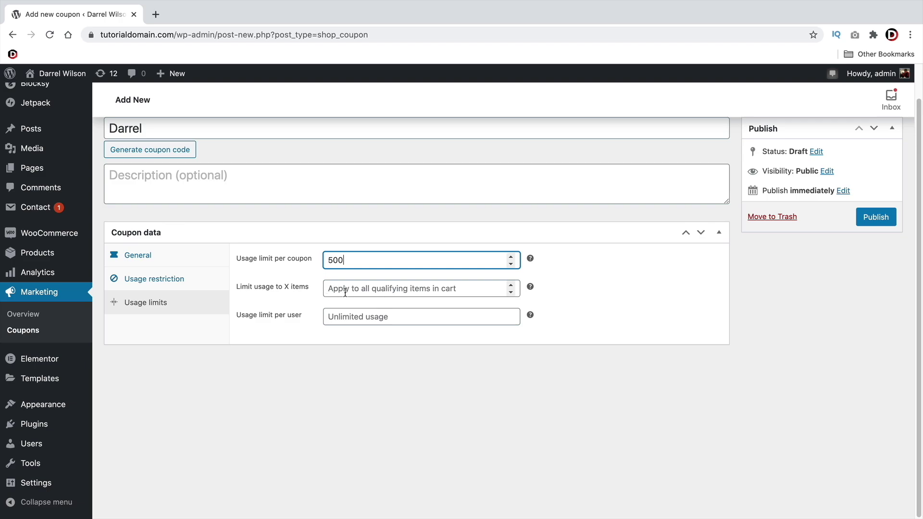
left_click(510, 285)
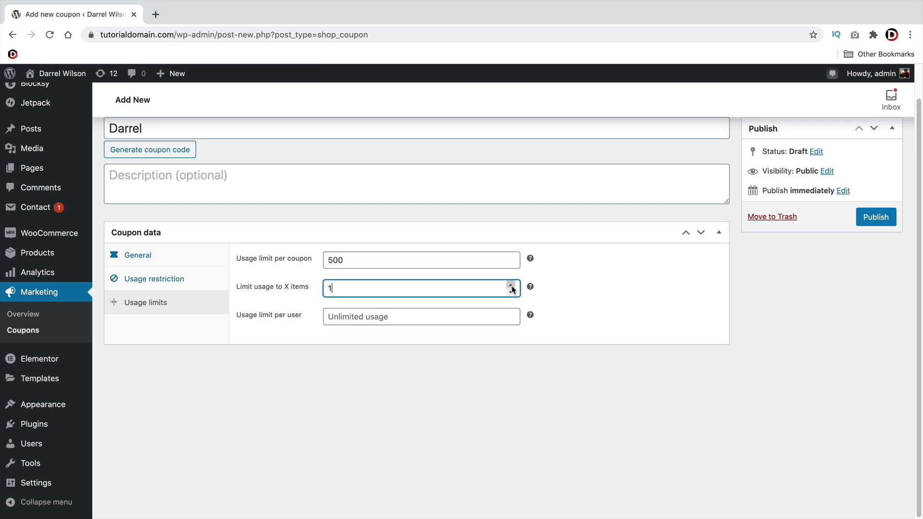
left_click(511, 285)
left_click(344, 319)
type("1")
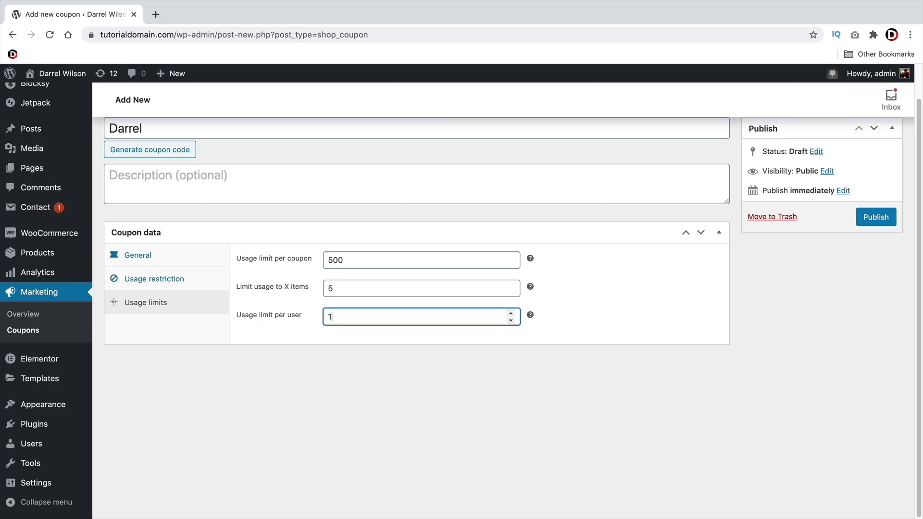
scroll(418, 322, "up", 2)
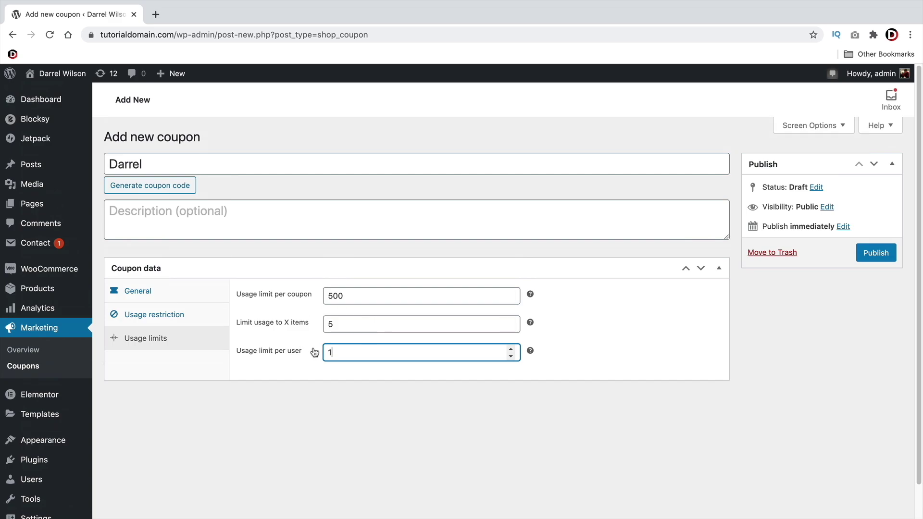
left_click(281, 210)
type("Darrel ")
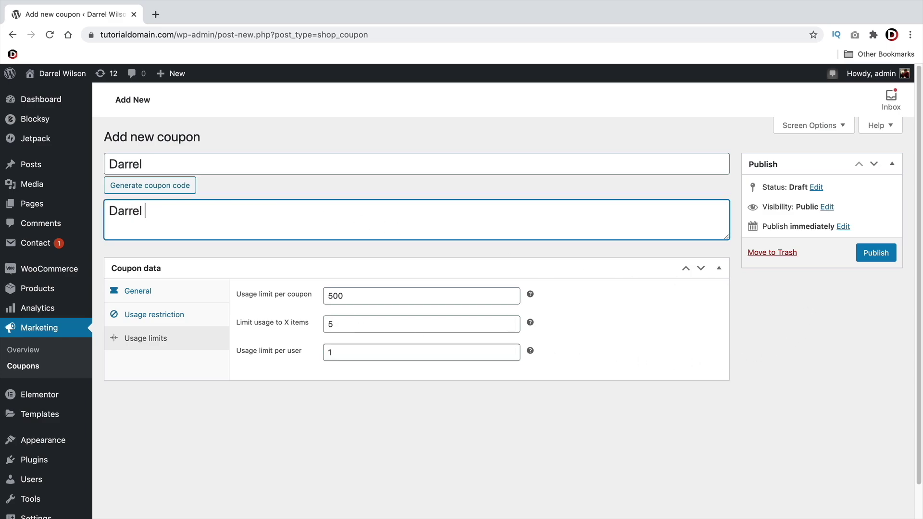
type("Gives 50% OFF")
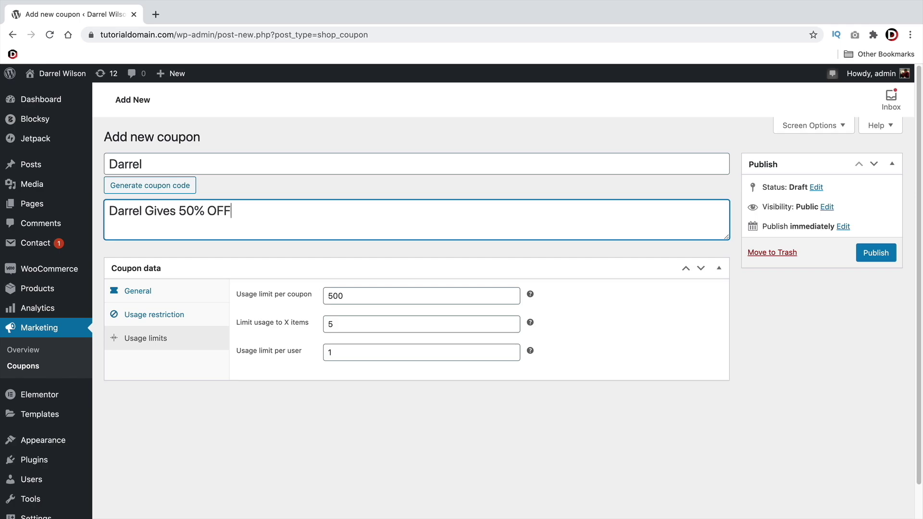
Publish the coupon, add the $45.00 Mollis backpack from the shop to the cart, and view the cart
left_click(867, 256)
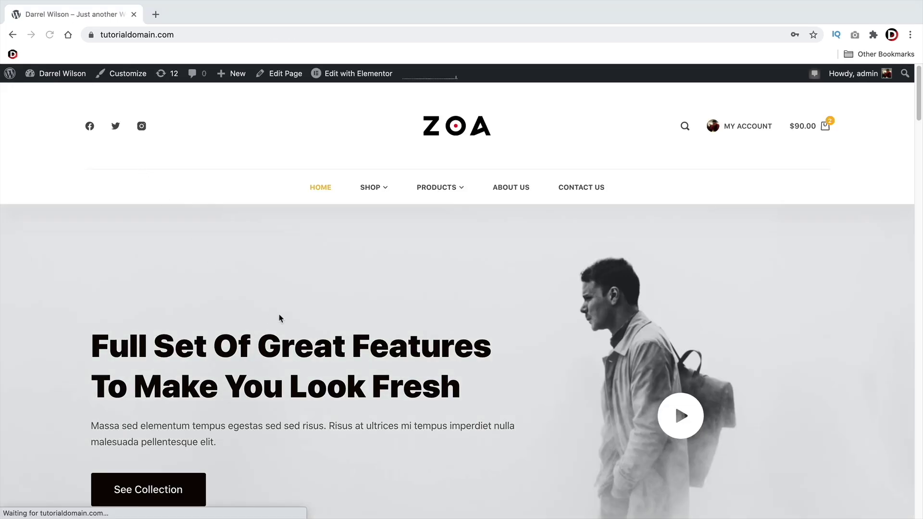
left_click(368, 190)
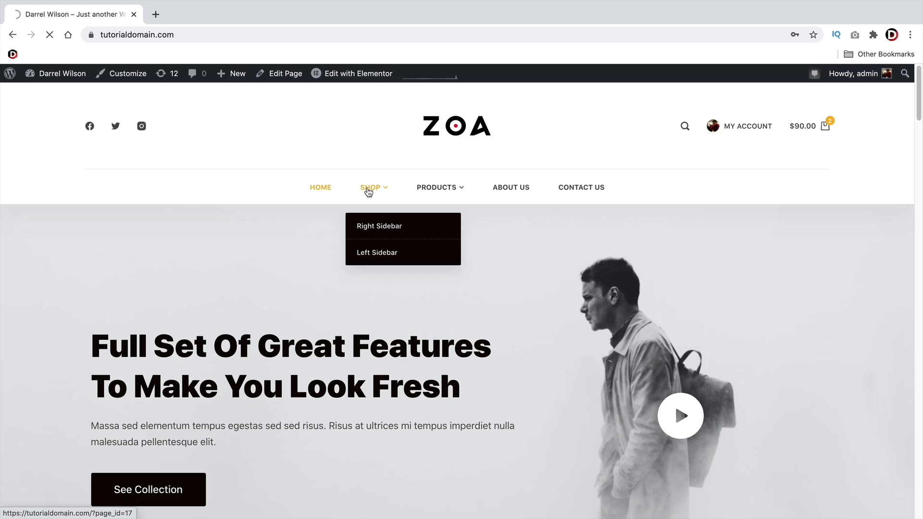
scroll(364, 383, "down", 2)
scroll(363, 383, "down", 12)
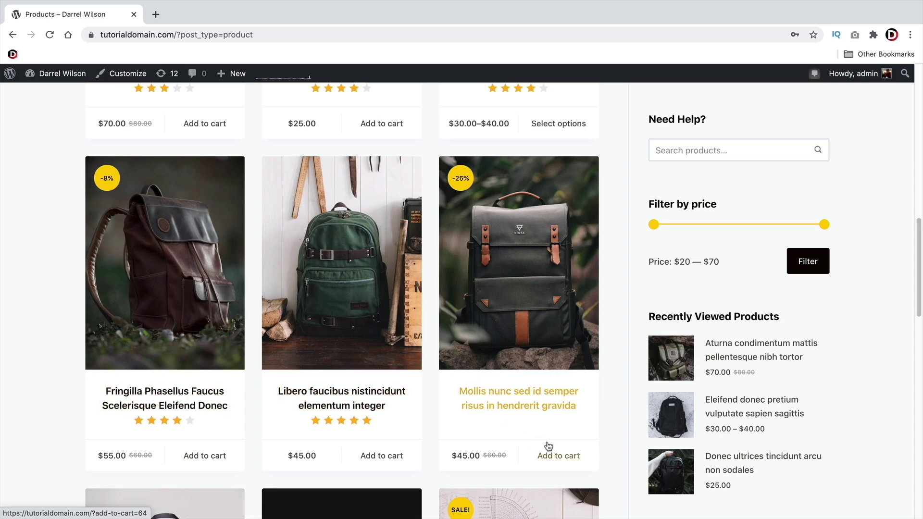
left_click(571, 457)
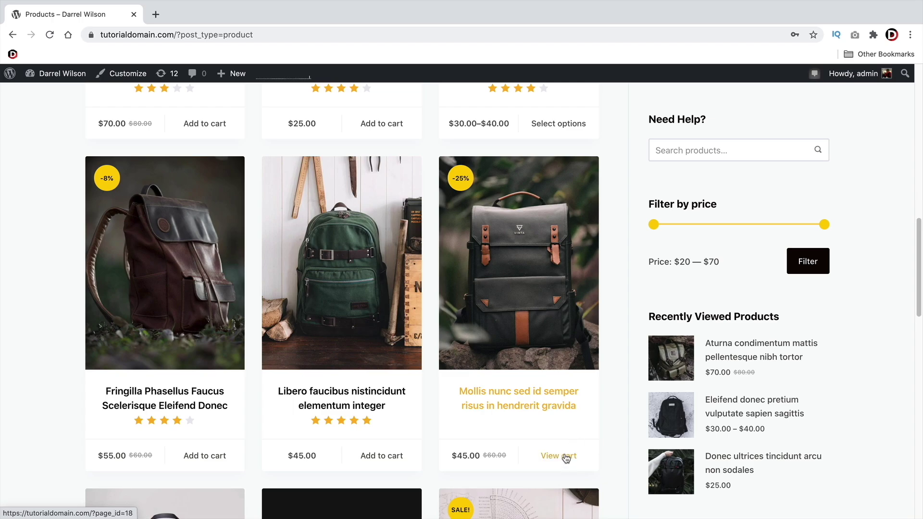
left_click(559, 458)
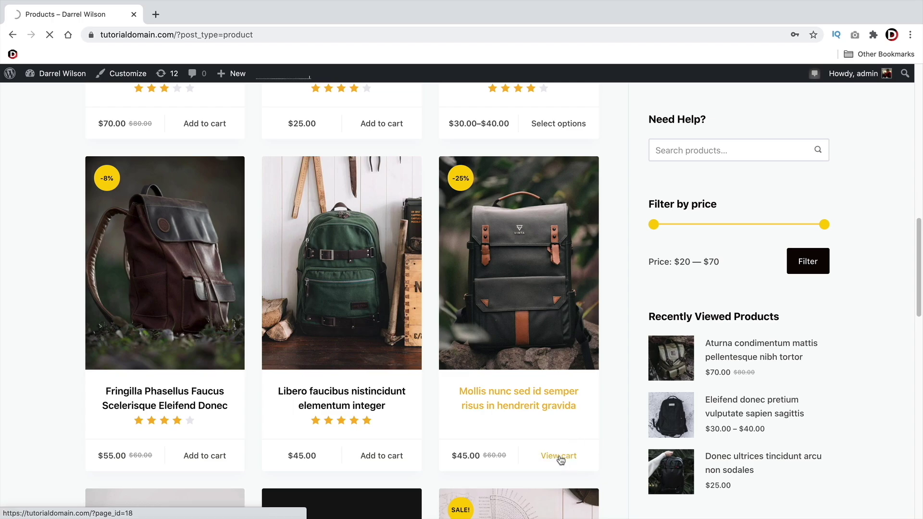
Choose Free shipping for the cart and check the $135.00 total
scroll(559, 458, "down", 5)
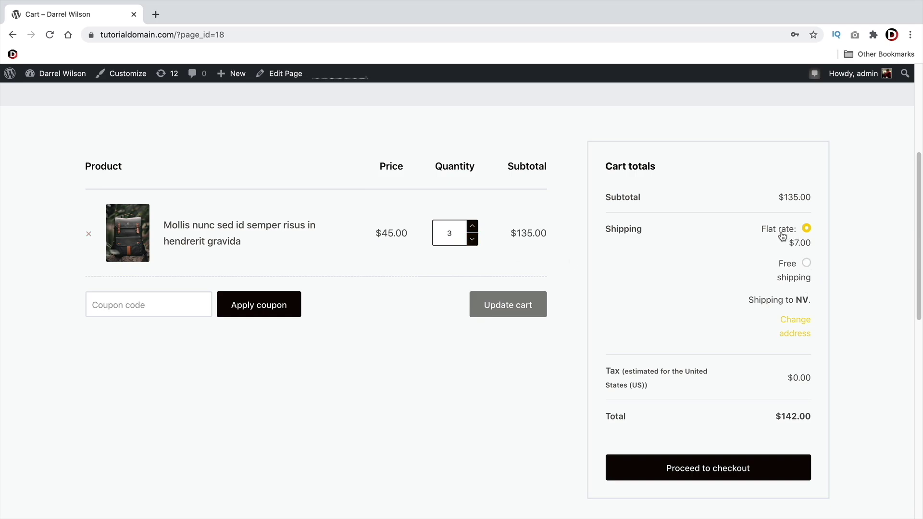
left_click(806, 263)
left_click(289, 304)
left_click_drag(818, 417, 785, 416)
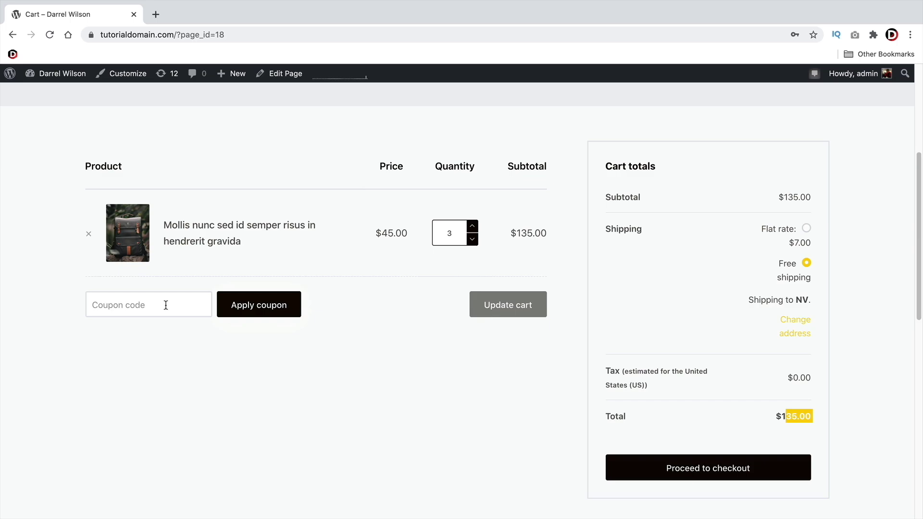
Apply the 50% coupon code and confirm the total drops to $67.50
left_click(165, 306)
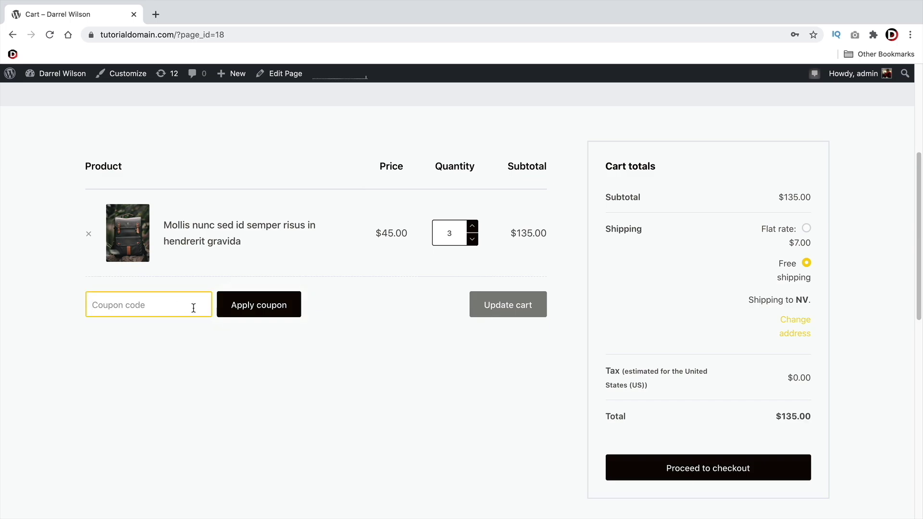
type("darrel")
left_click(259, 307)
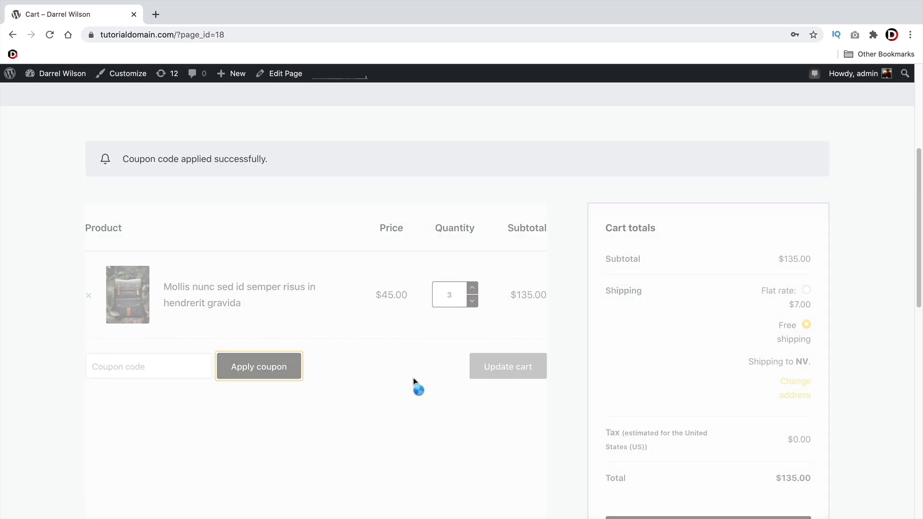
scroll(414, 381, "down", 4)
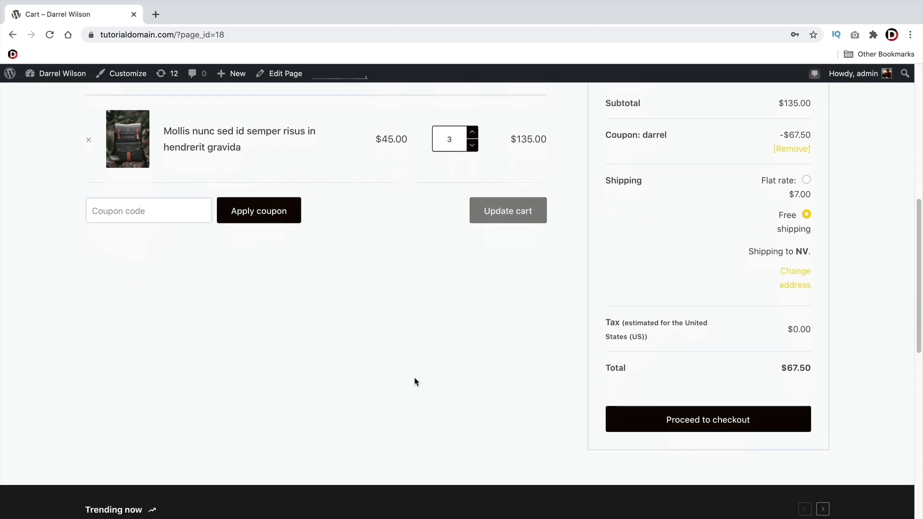
triple_click(810, 341)
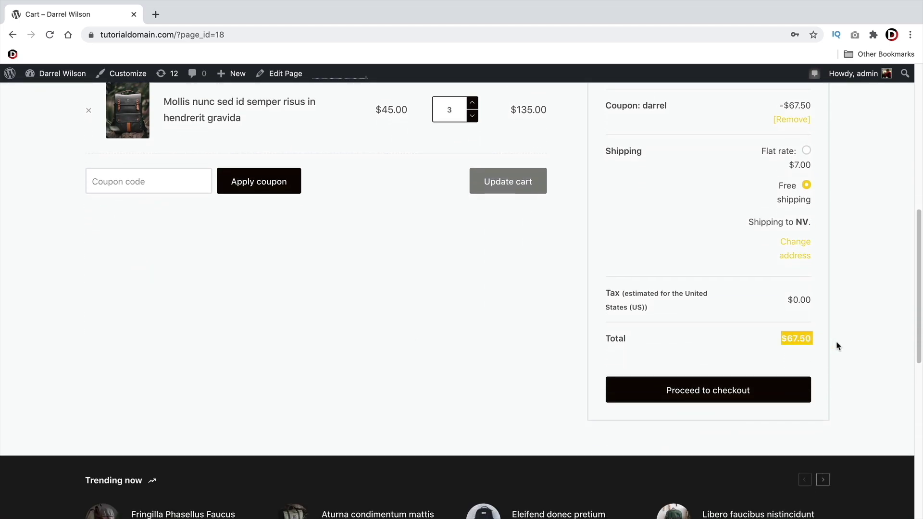
scroll(848, 356, "up", 3)
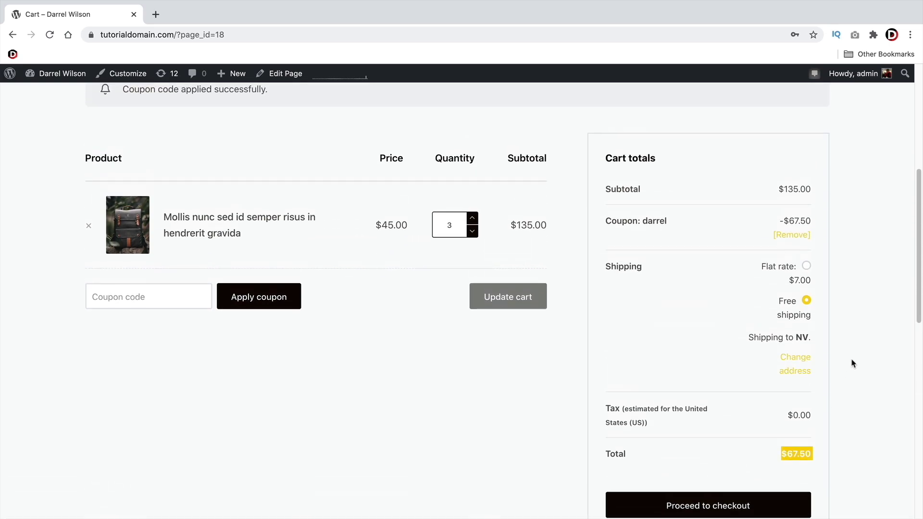
scroll(852, 363, "down", 2)
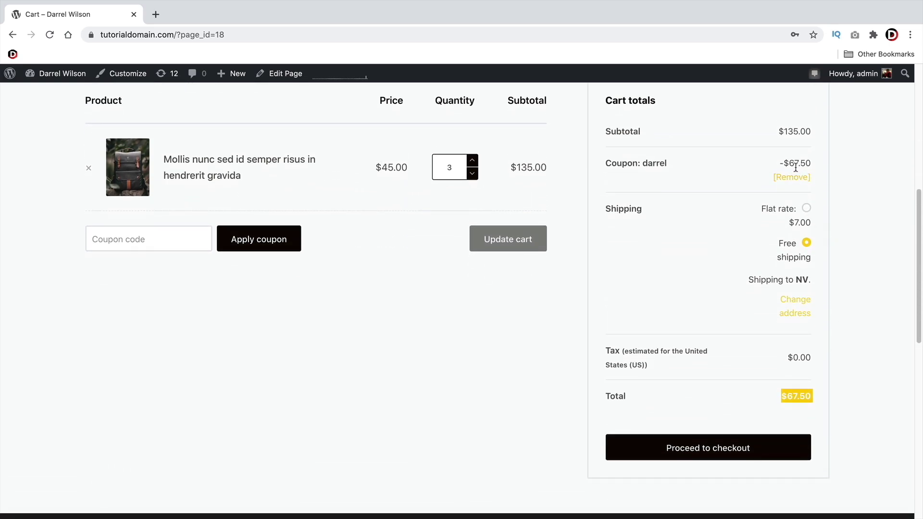
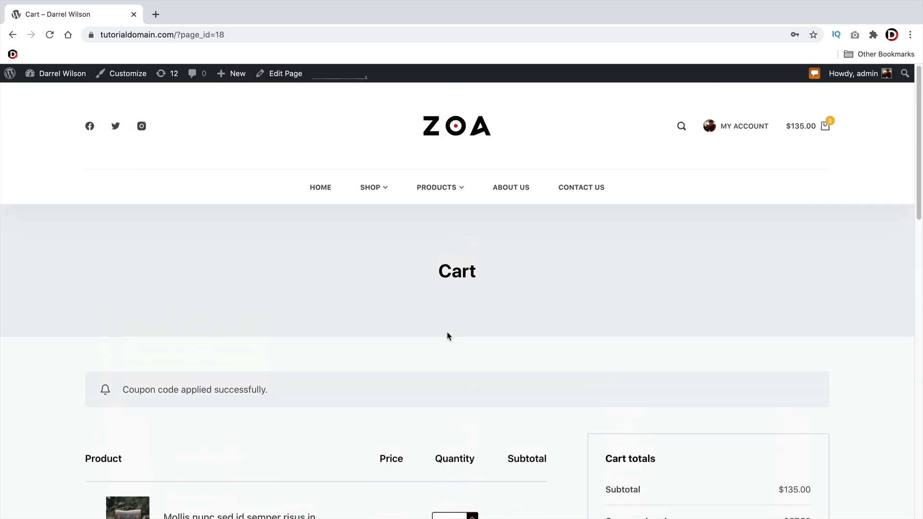
Review the order's shipping address, highlighting Dhaka and Bangladesh
scroll(447, 337, "down", 6)
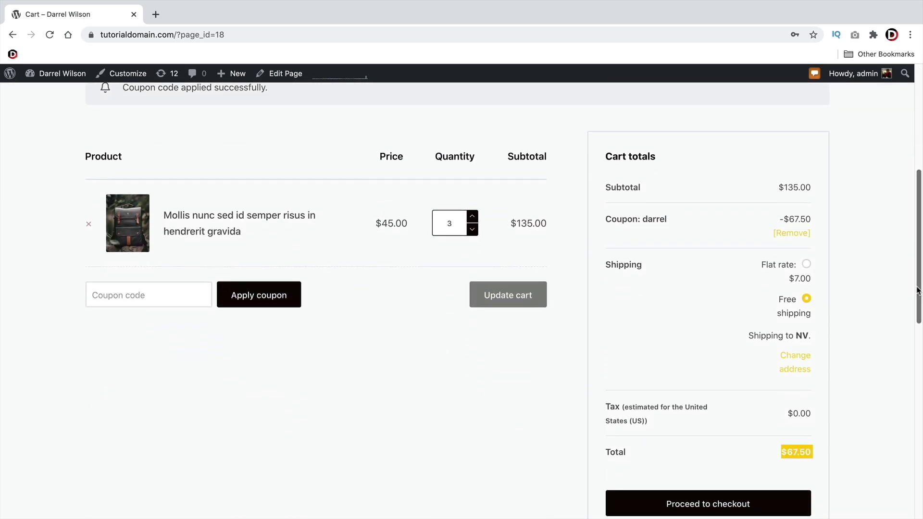
left_click_drag(918, 291, 918, 287)
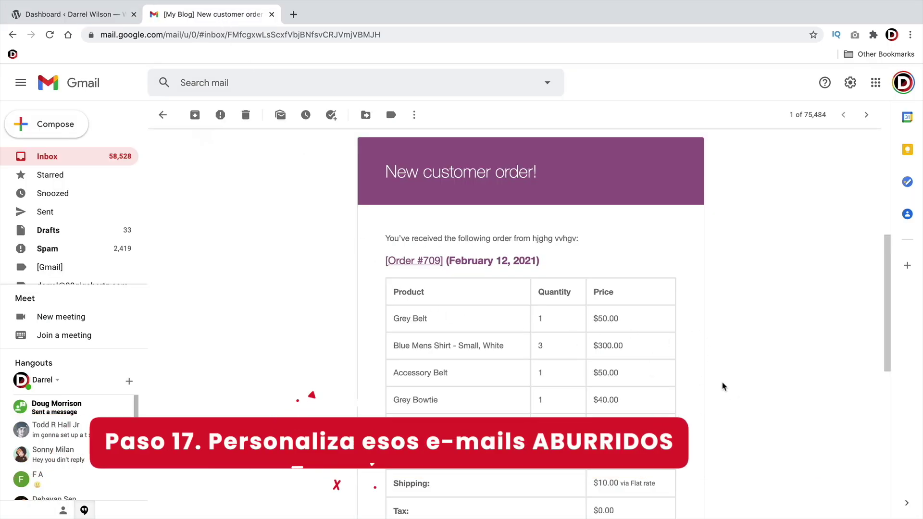
scroll(714, 382, "down", 2)
scroll(713, 381, "down", 5)
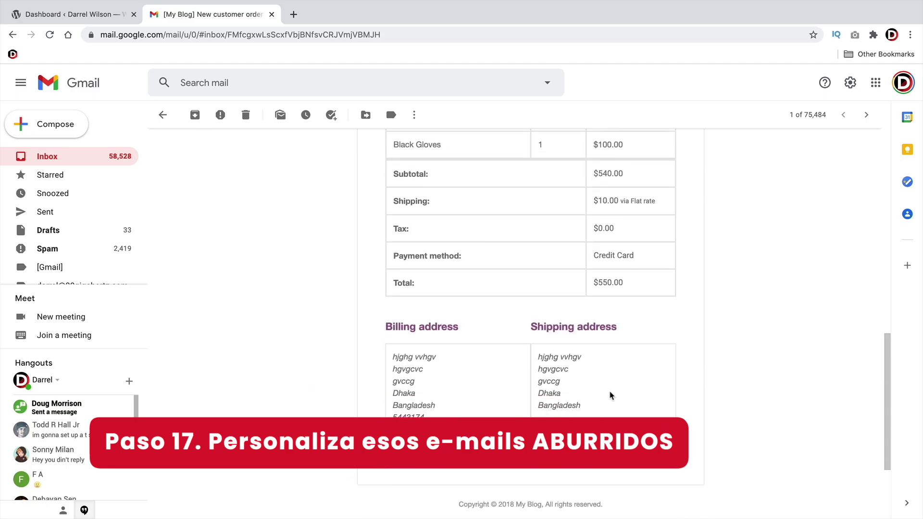
left_click_drag(587, 407, 536, 391)
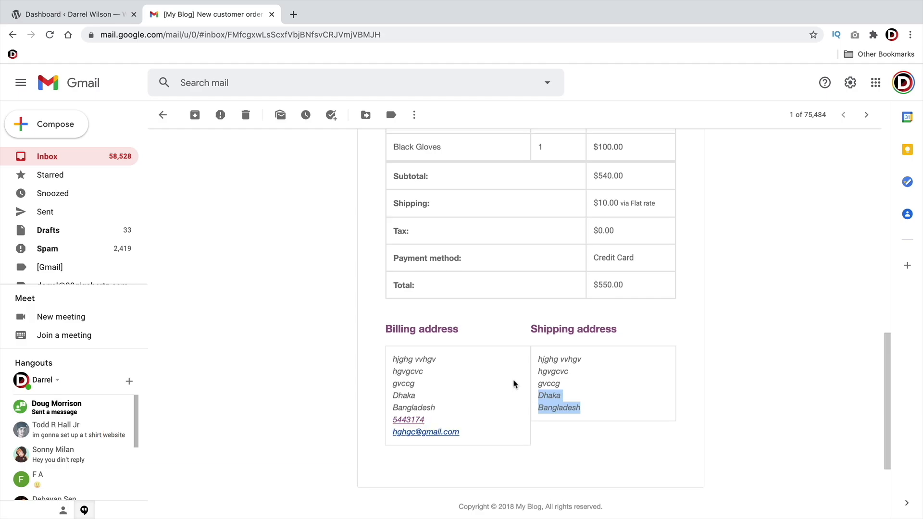
scroll(471, 416, "up", 5)
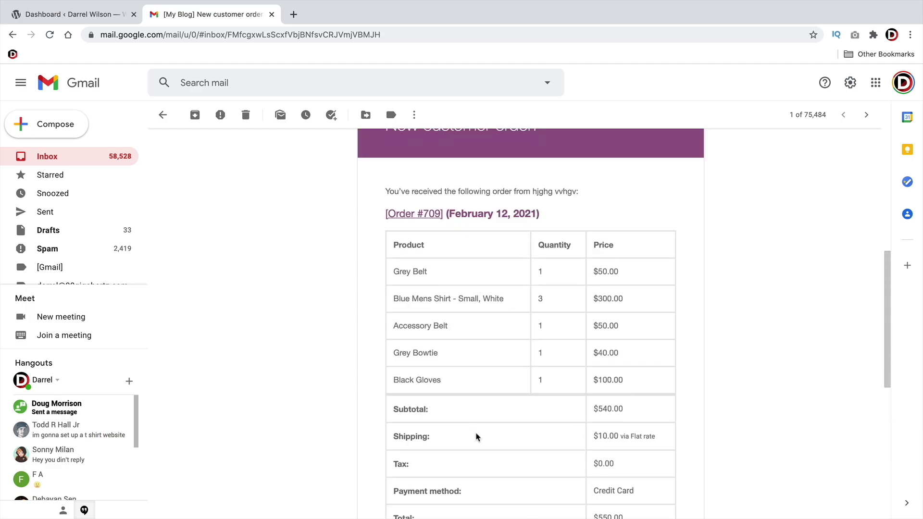
scroll(478, 436, "up", 3)
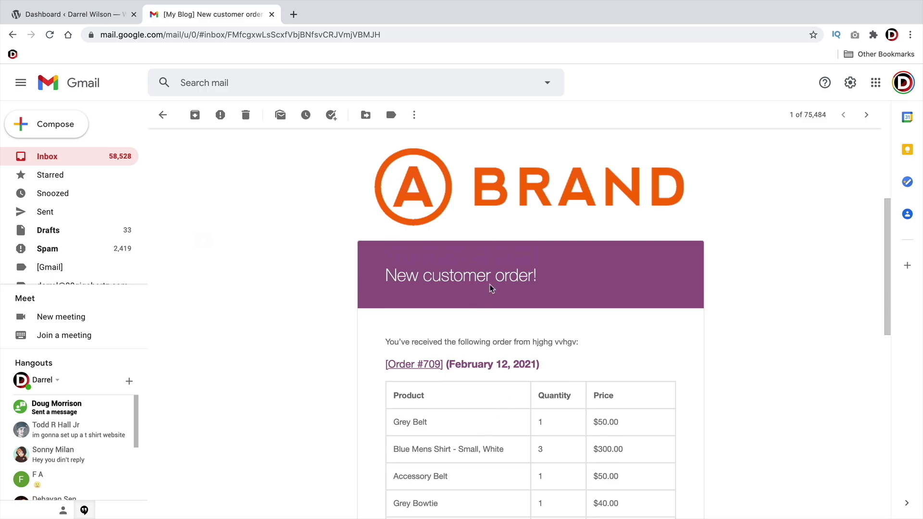
scroll(481, 290, "up", 1)
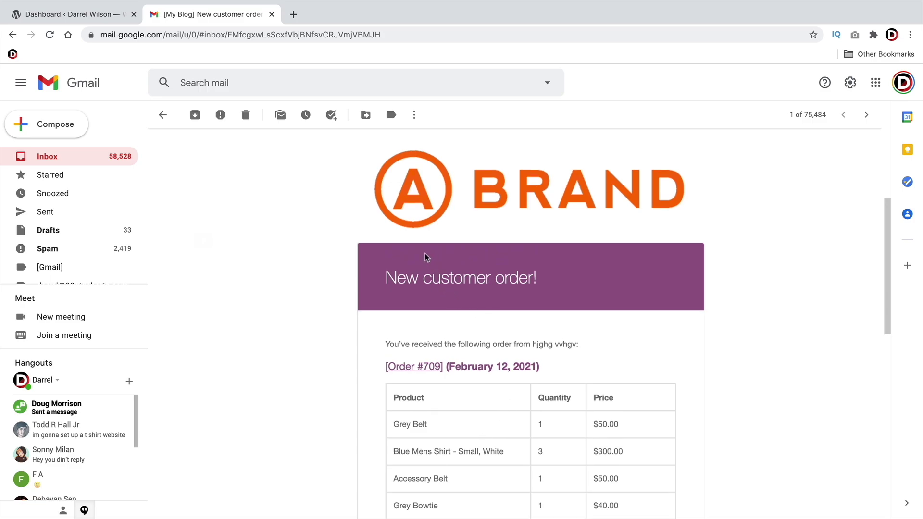
scroll(451, 259, "down", 3)
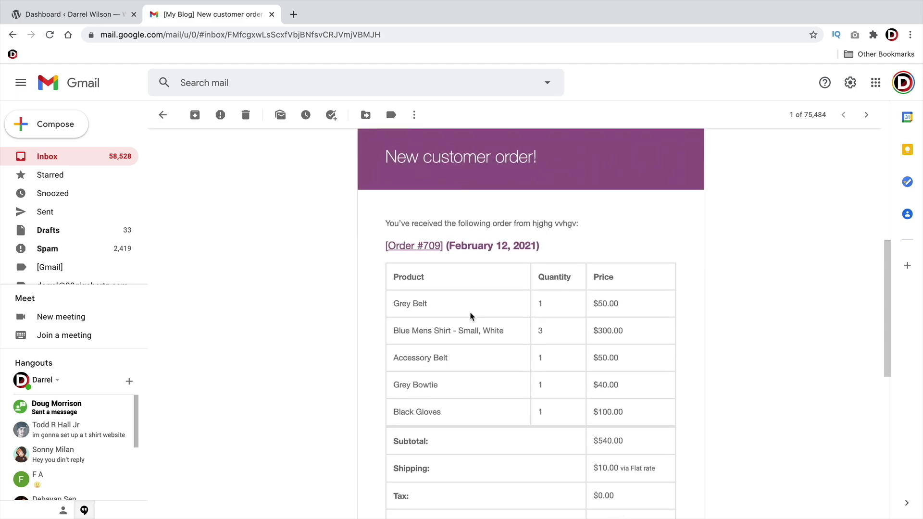
scroll(471, 316, "down", 5)
scroll(470, 316, "up", 2)
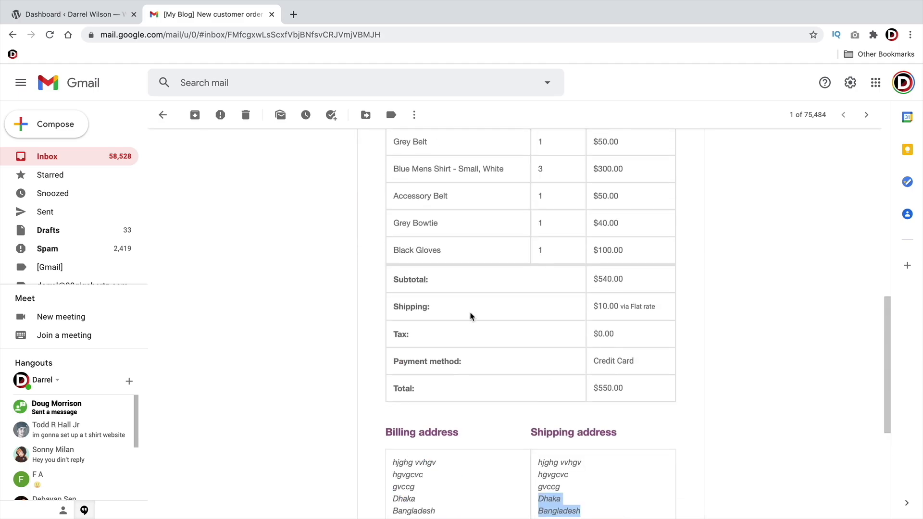
scroll(471, 316, "up", 1)
left_click_drag(884, 327, 882, 276)
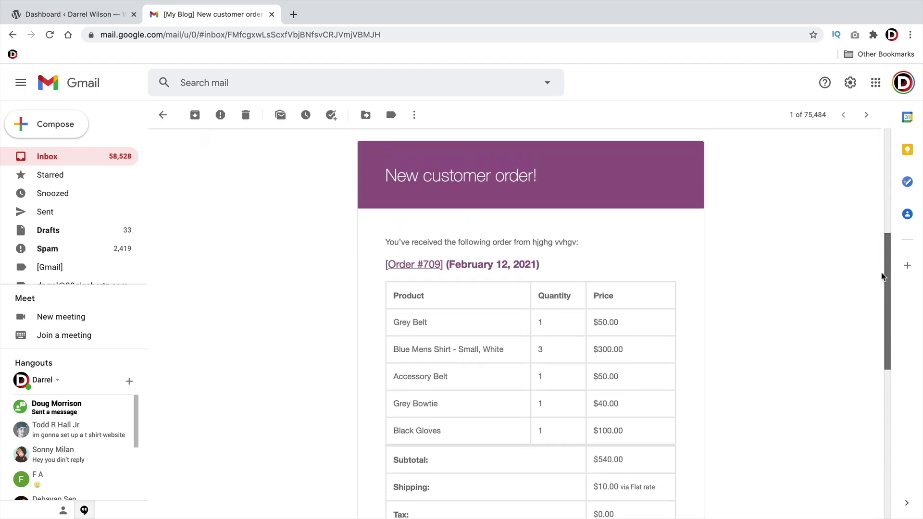
Search the plugin directory for 'woocommerce email customizer' and activate YayMail
left_click(95, 18)
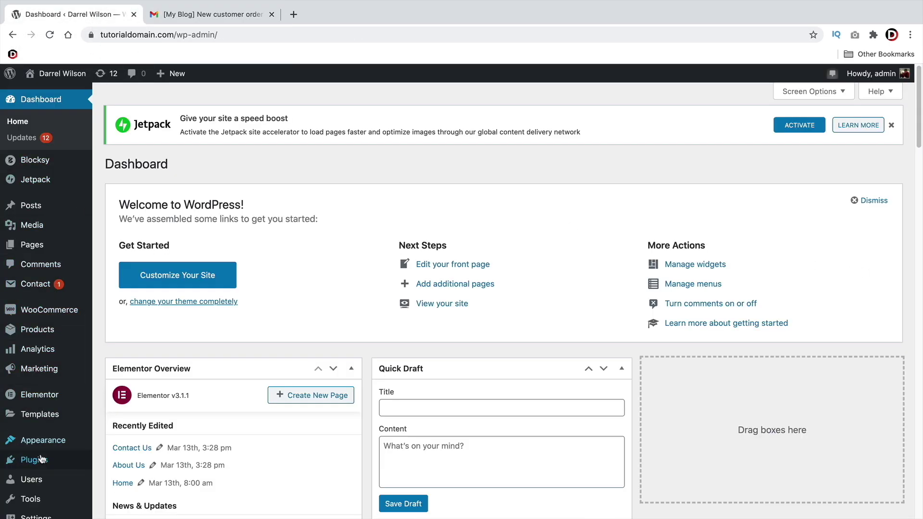
mouse_move(42, 463)
left_click(120, 471)
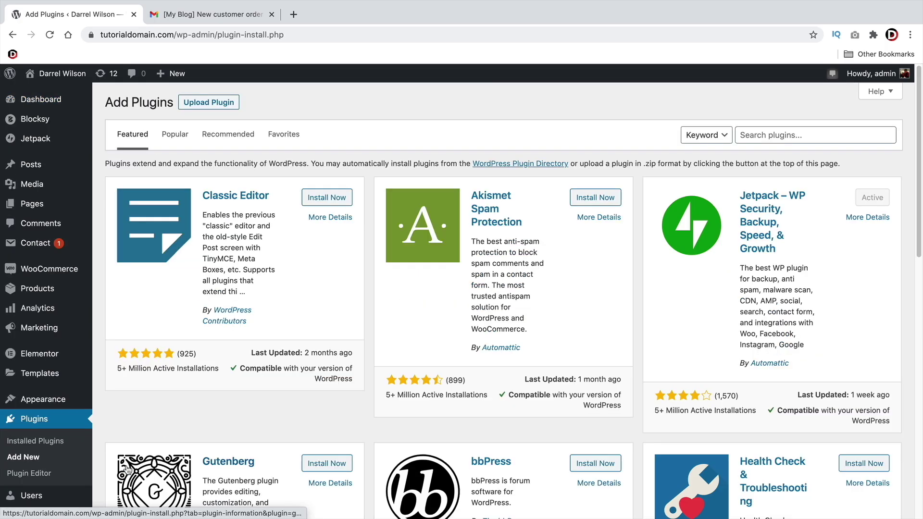
left_click(769, 133)
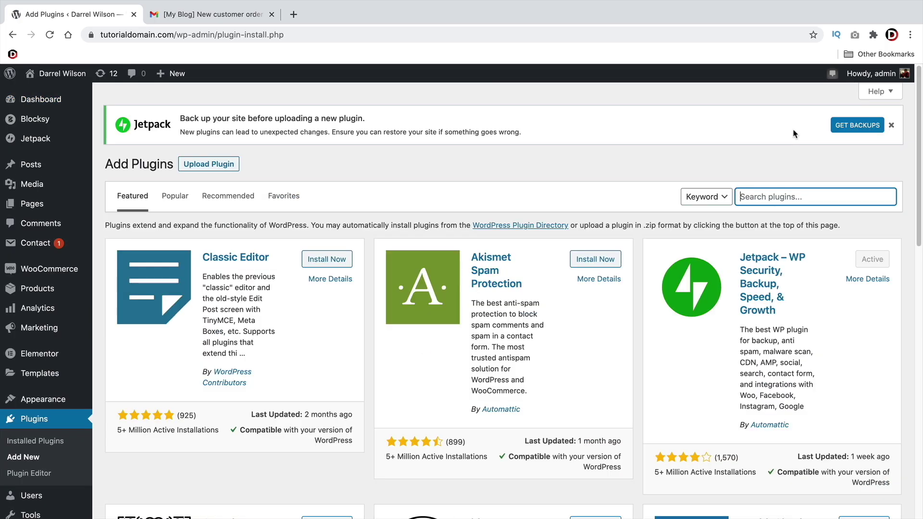
type("woocommer")
key("BackSpace")
key("BackSpace")
type("merce email c")
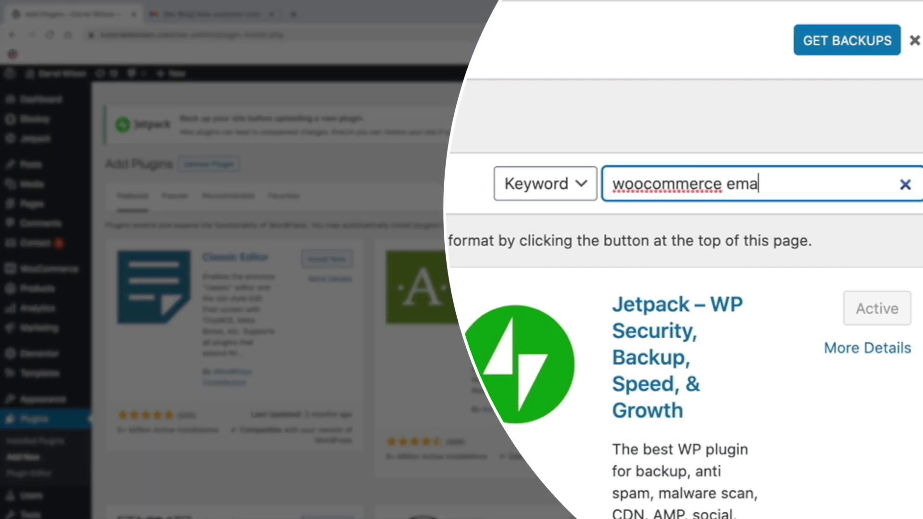
type("ustomizer")
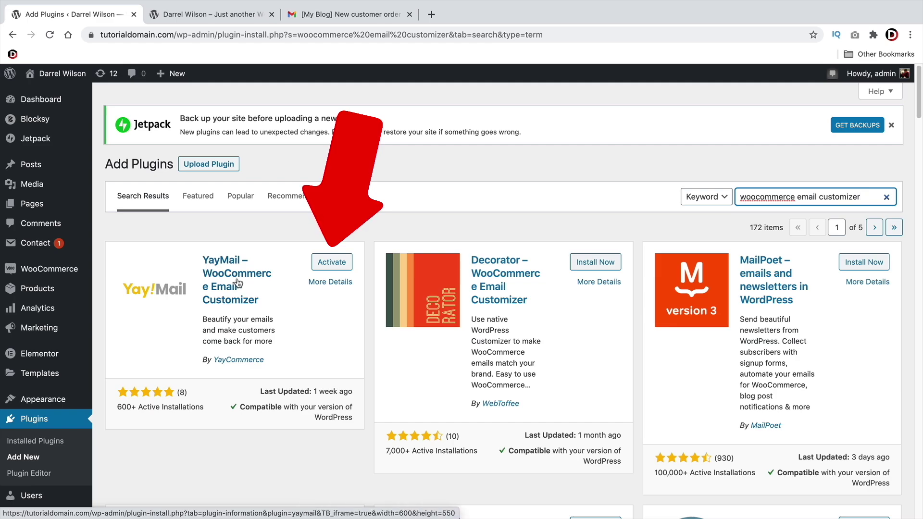
left_click(337, 264)
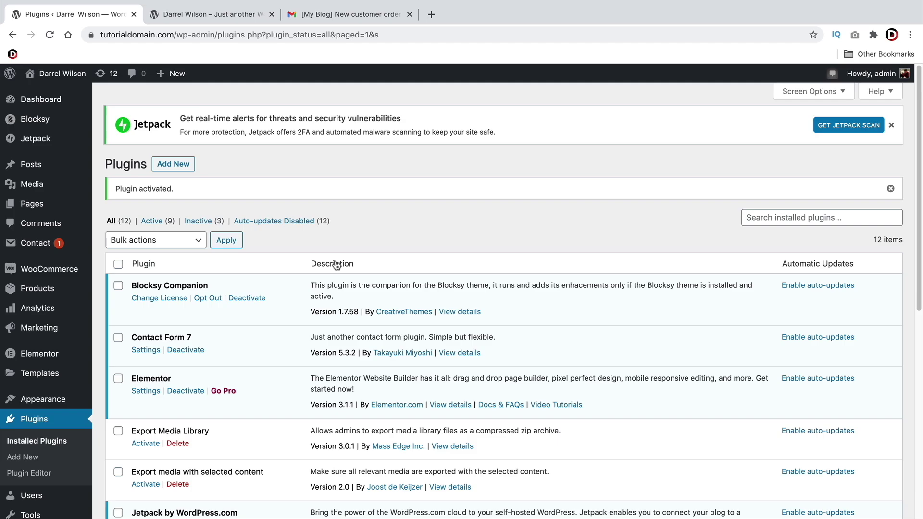
mouse_move(57, 272)
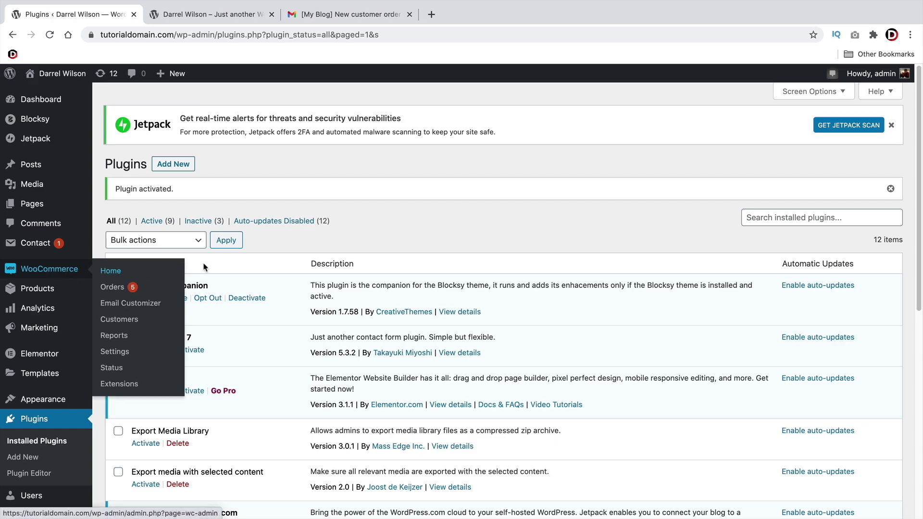
In the email customizer, test moving the billing/shipping address block, then restore its original position
left_click(140, 303)
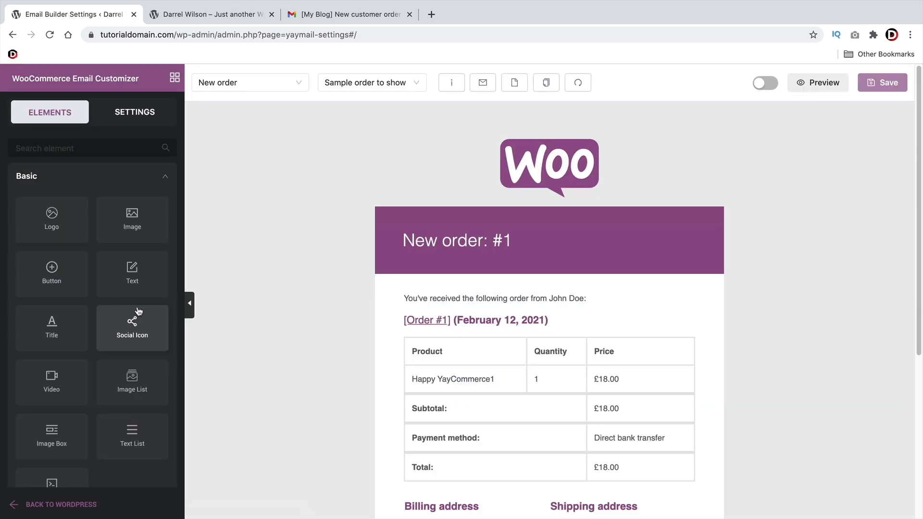
scroll(416, 339, "down", 5)
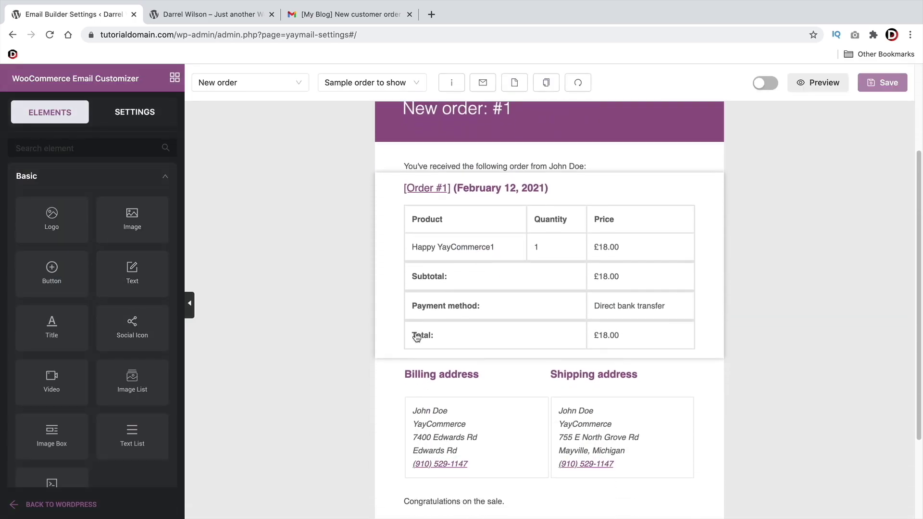
left_click(427, 316)
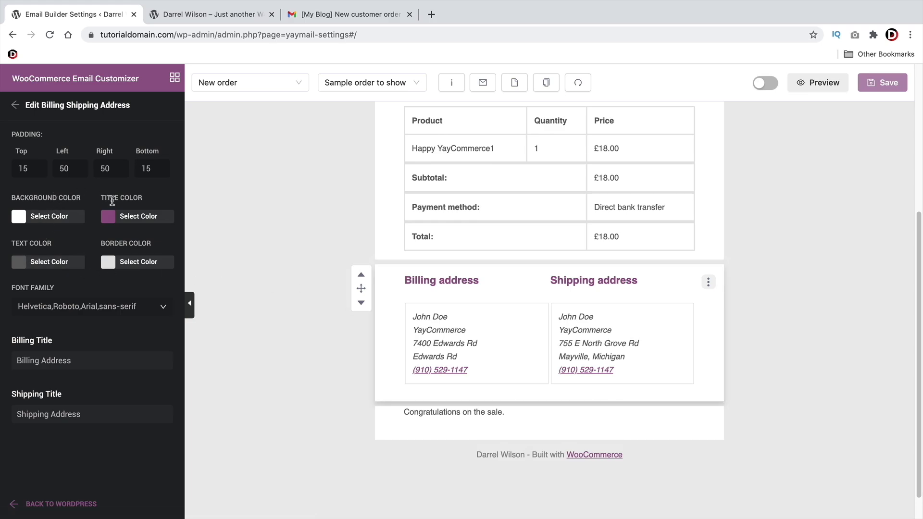
scroll(433, 320, "up", 2)
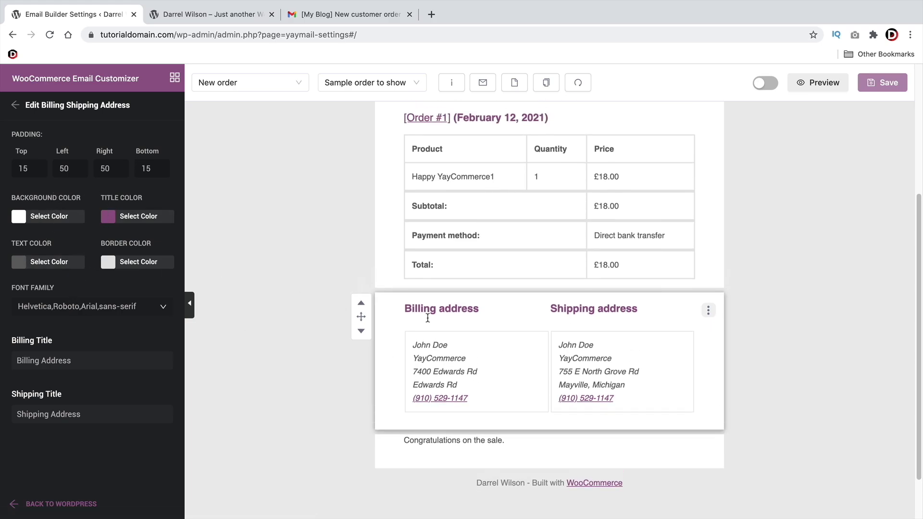
left_click(361, 335)
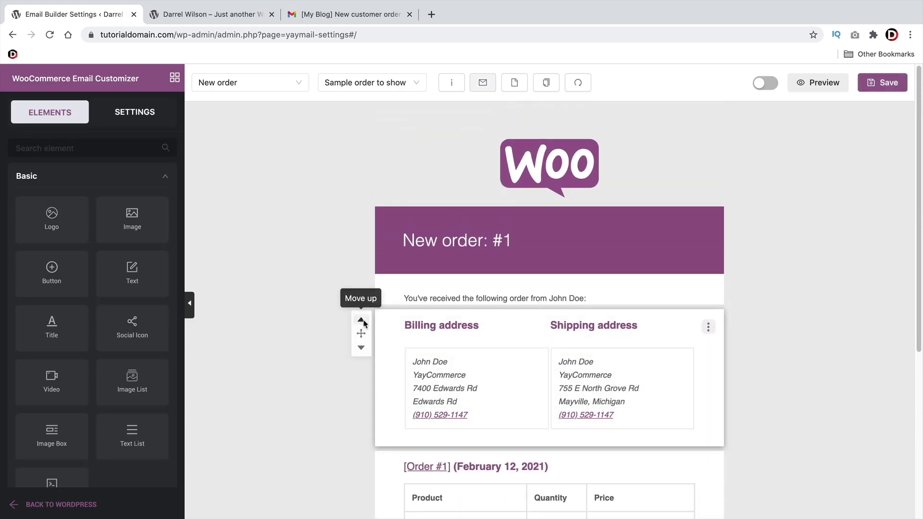
left_click(361, 321)
left_click(360, 327)
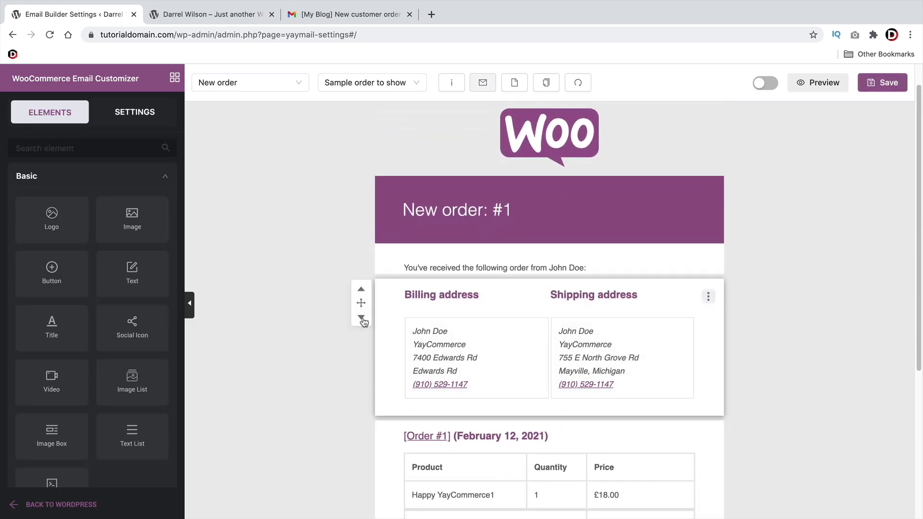
left_click(359, 325)
Add social icons and a title-and-text block below the order table
scroll(339, 329, "up", 3)
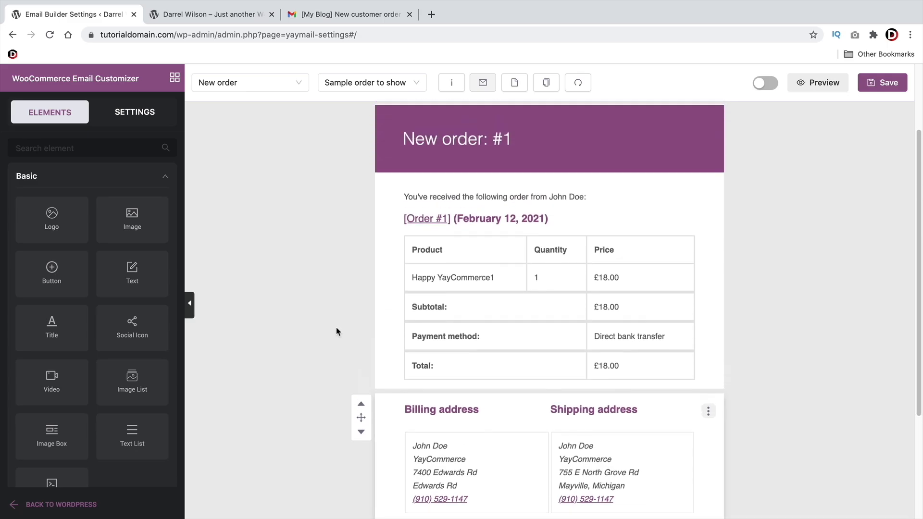
scroll(342, 330, "down", 2)
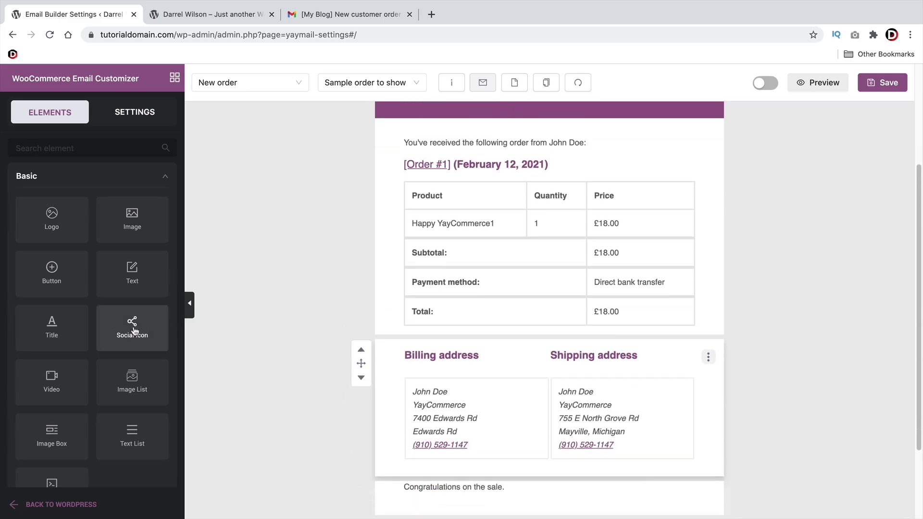
mouse_move(135, 332)
left_mouse_down()
mouse_move(429, 341)
mouse_move(375, 336)
left_mouse_up()
left_click_drag(116, 280, 428, 351)
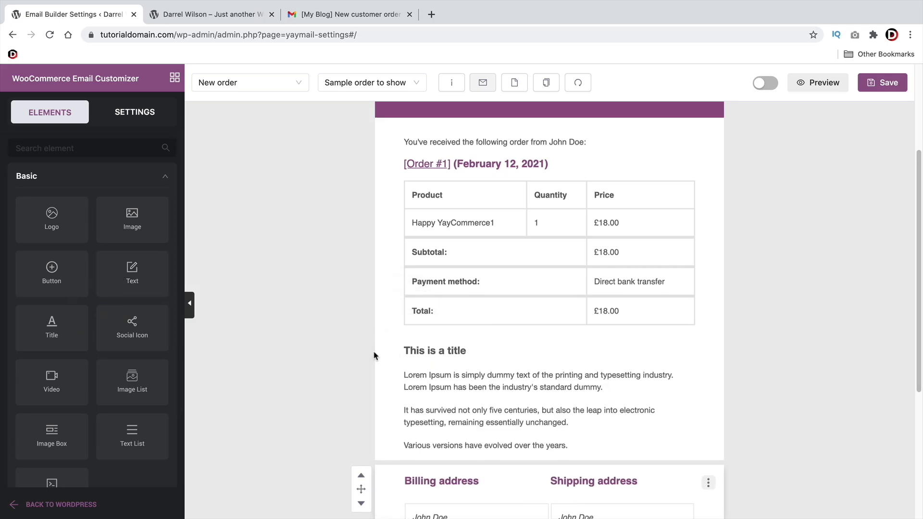
scroll(374, 356, "down", 3)
left_click_drag(134, 323, 551, 342)
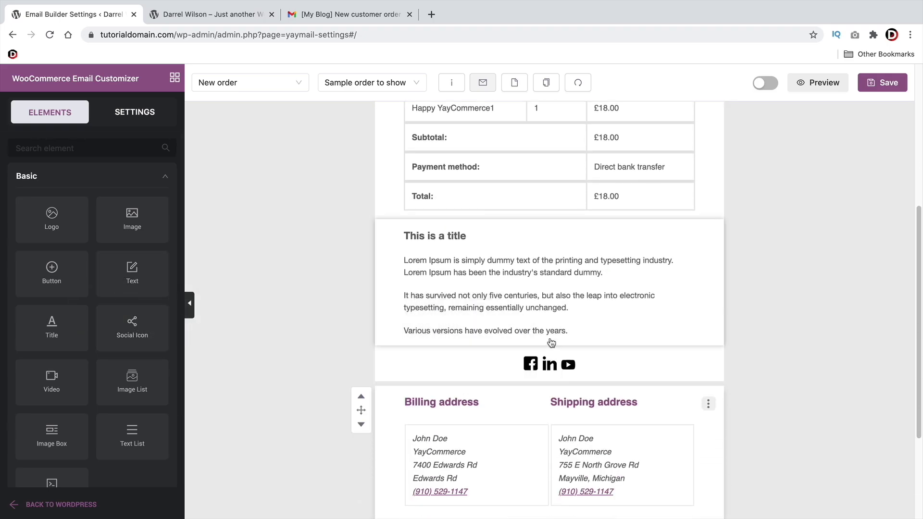
Drop a Two Columns layout row just above the billing and shipping addresses
scroll(115, 352, "down", 3)
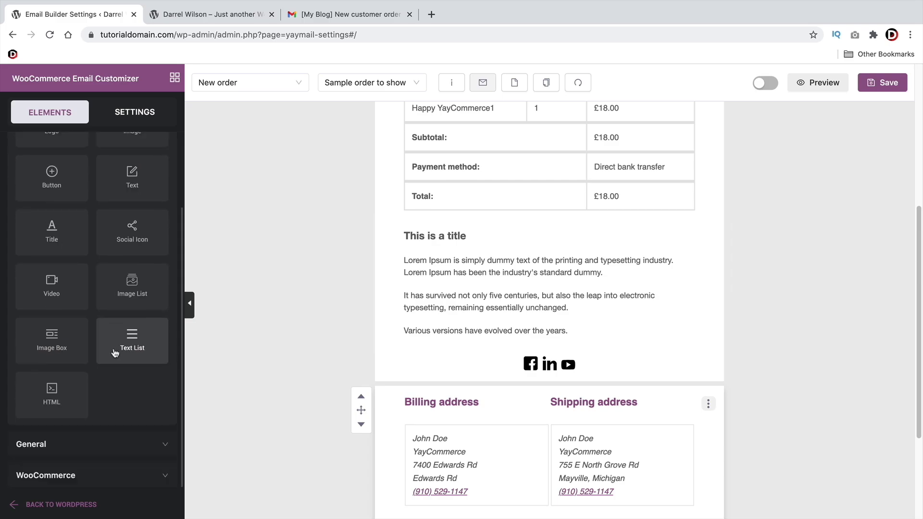
left_click(102, 446)
scroll(104, 432, "down", 4)
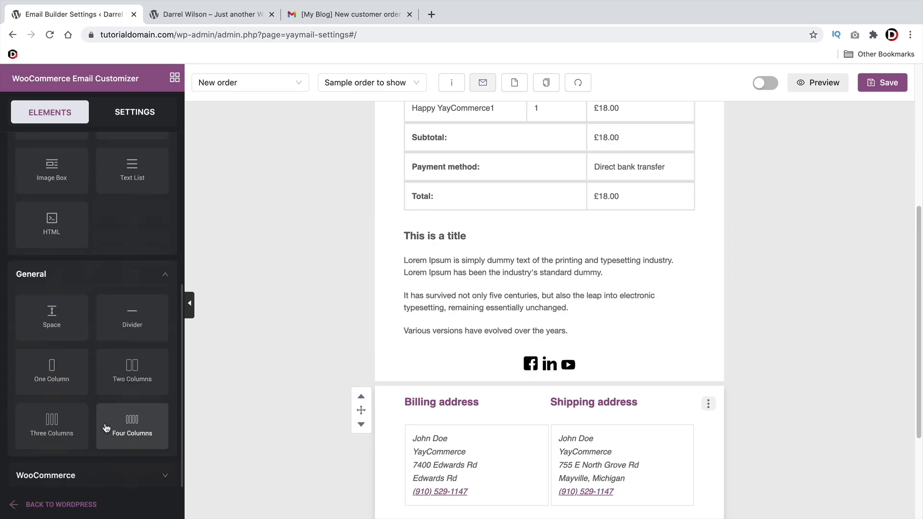
left_click_drag(132, 372, 501, 387)
Place an Image placeholder in the left column of the two-column row
scroll(122, 250, "up", 5)
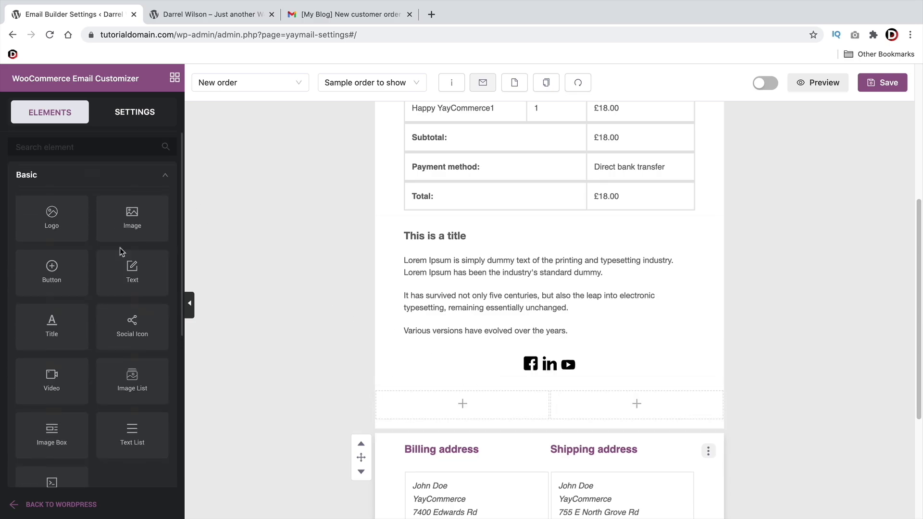
left_click_drag(120, 218, 490, 416)
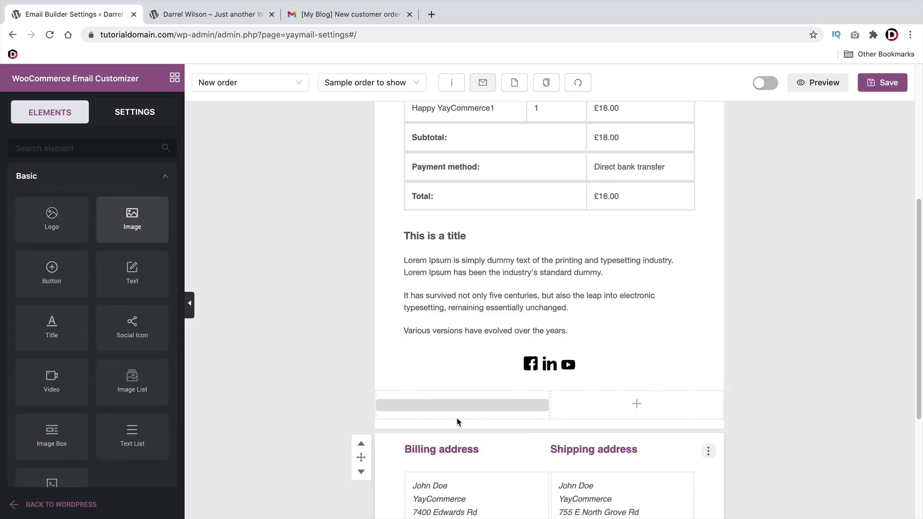
left_click(637, 406)
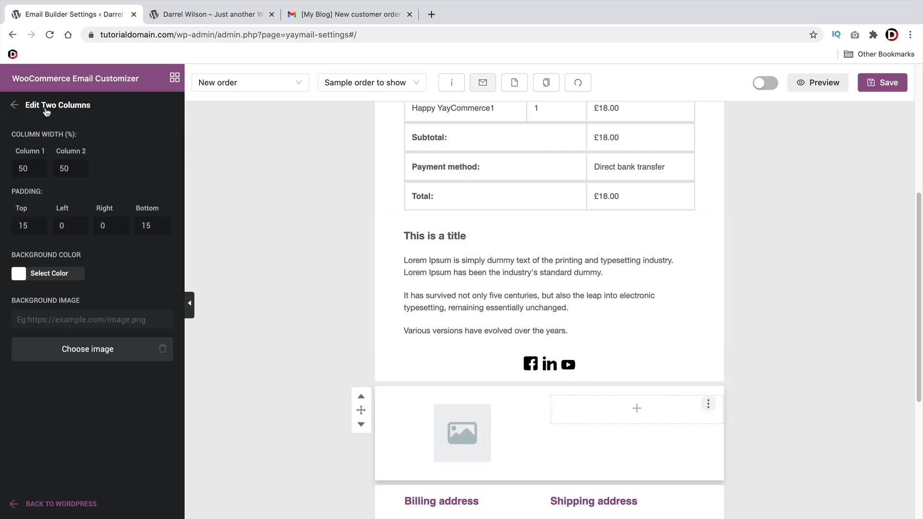
Back in the elements list, expand and browse the WooCommerce email elements
left_click(13, 106)
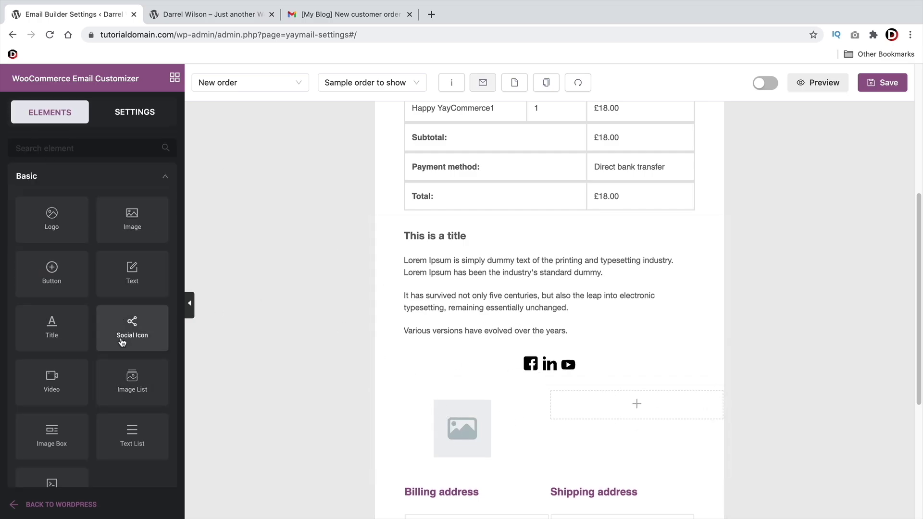
scroll(111, 336, "down", 5)
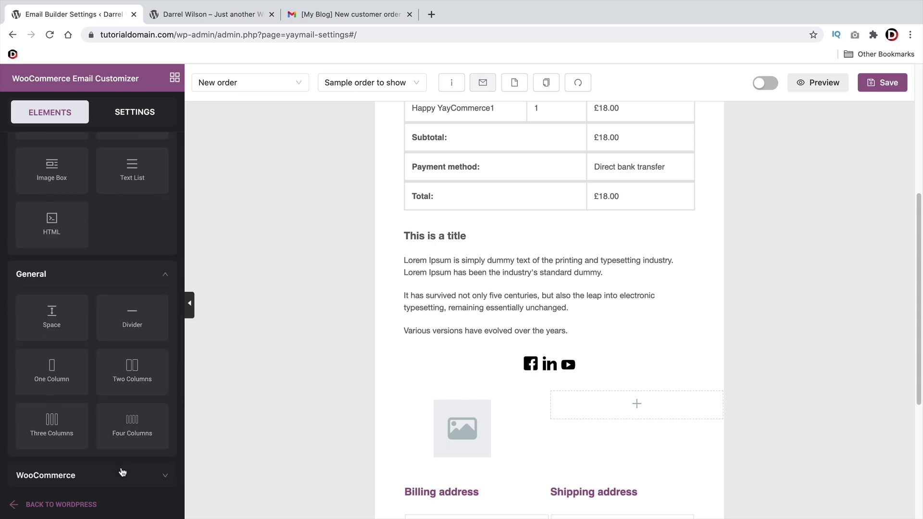
left_click(124, 474)
scroll(72, 408, "down", 5)
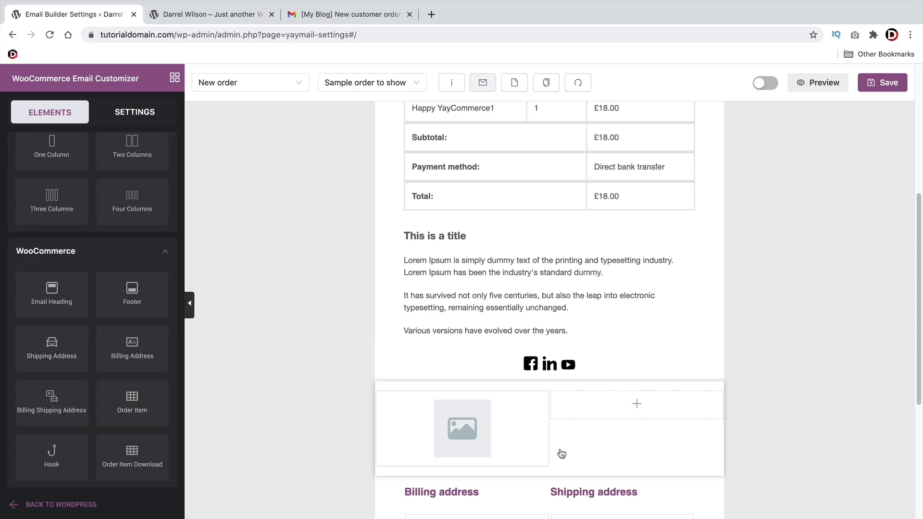
scroll(480, 418, "down", 4)
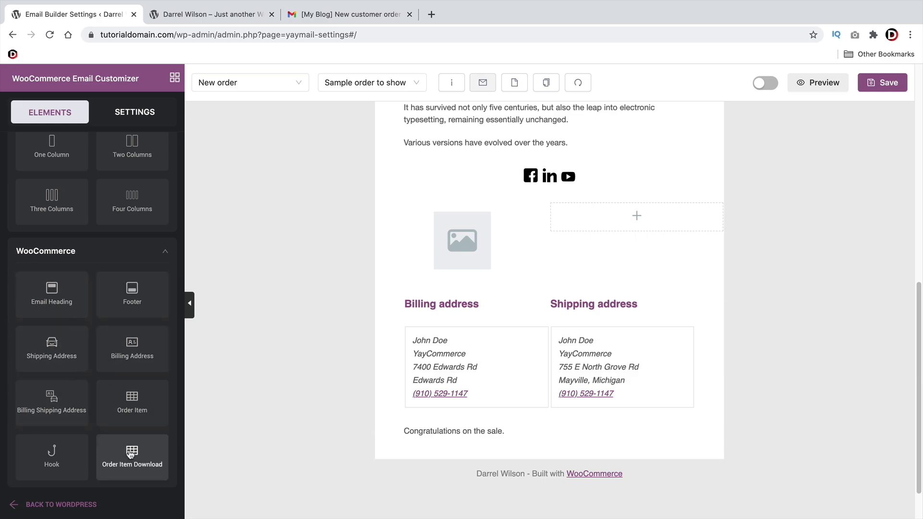
scroll(135, 456, "up", 10)
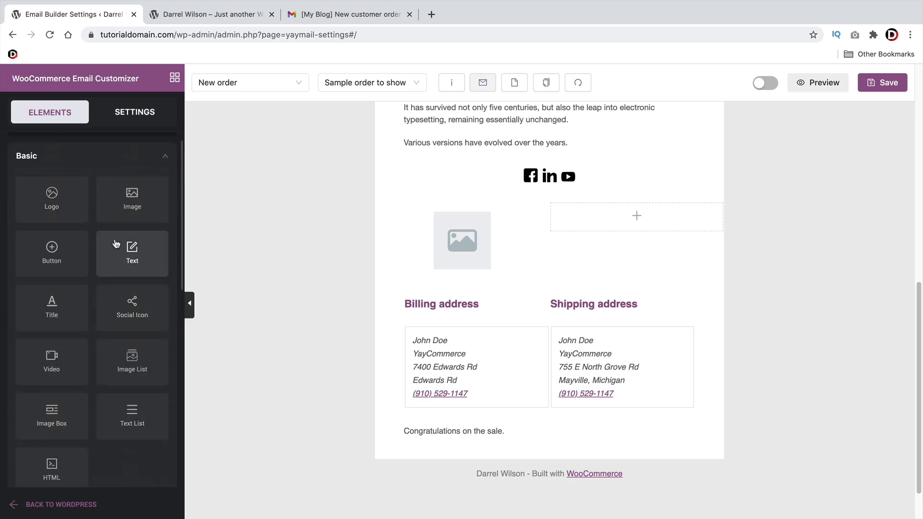
scroll(360, 366, "up", 10)
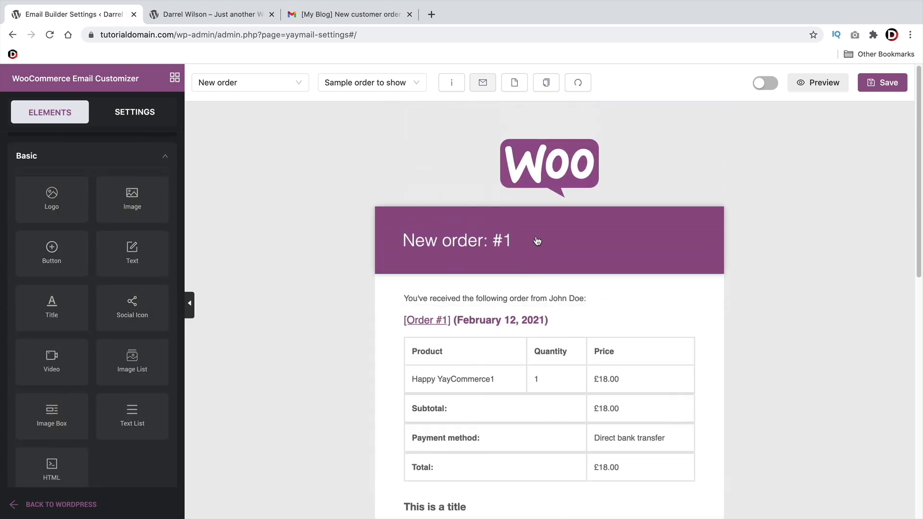
Make the New order: #1 heading background black
left_click(536, 237)
left_click(22, 217)
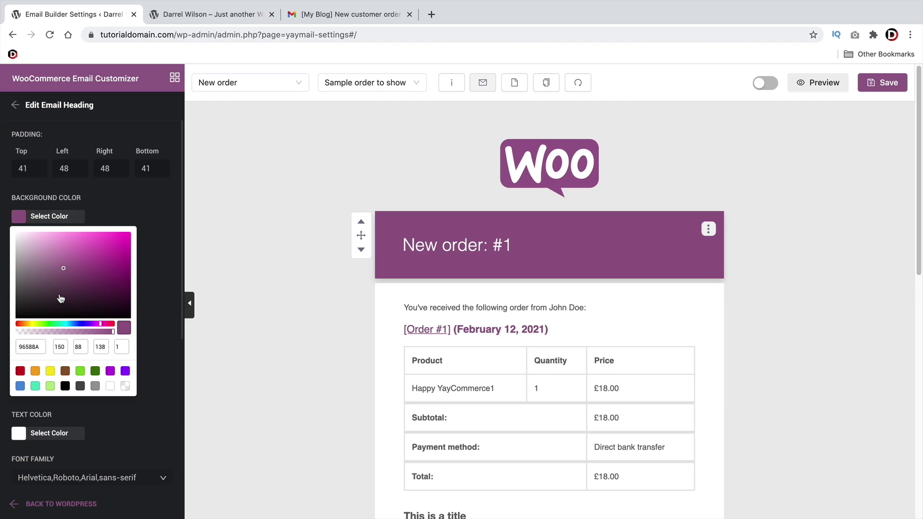
left_click_drag(58, 301, 16, 317)
Look at the Woo logo settings, then return to the elements list
left_click(566, 155)
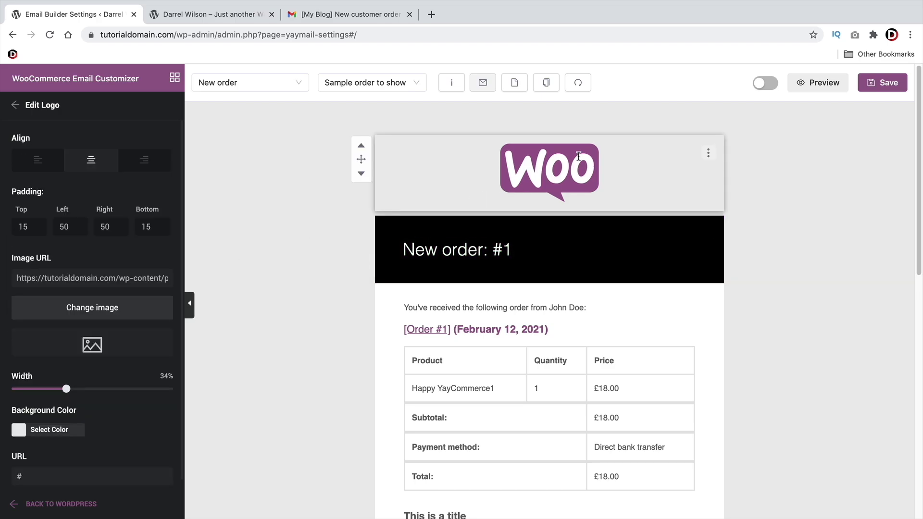
scroll(523, 305, "down", 3)
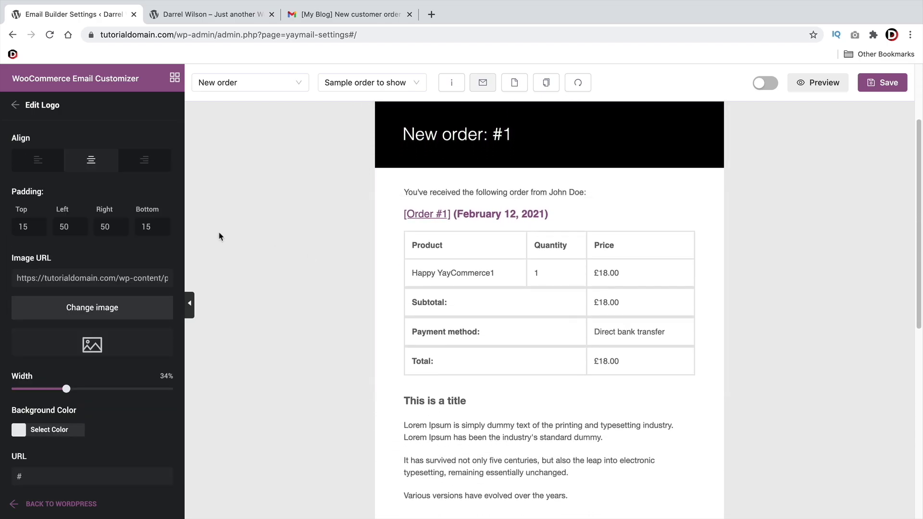
left_click(15, 104)
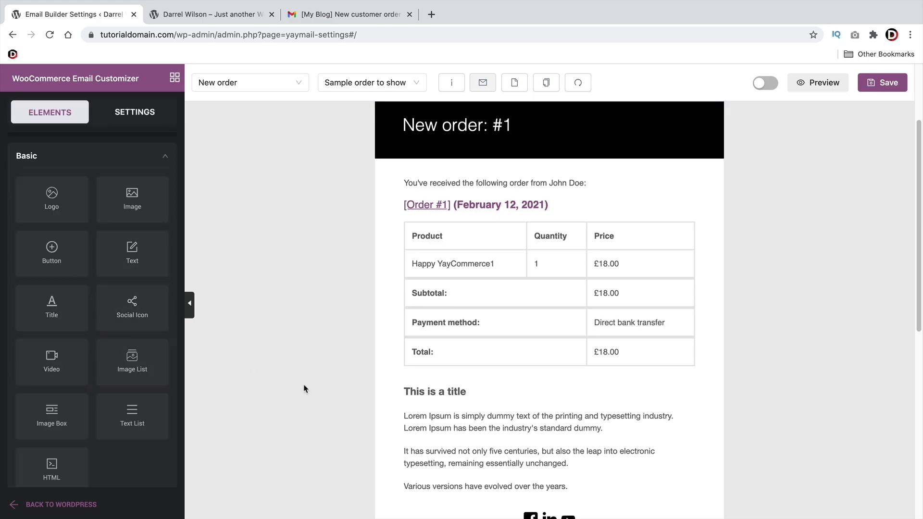
scroll(426, 383, "down", 2)
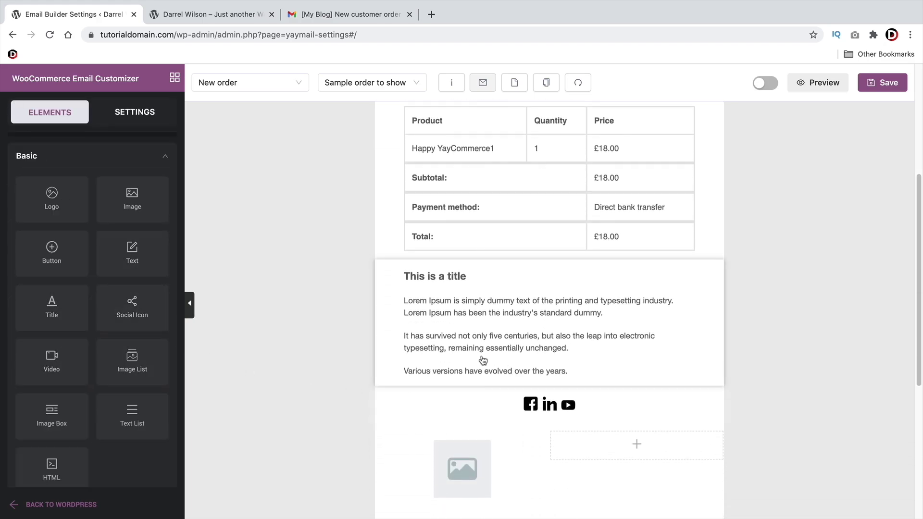
scroll(486, 360, "up", 2)
scroll(491, 362, "up", 1)
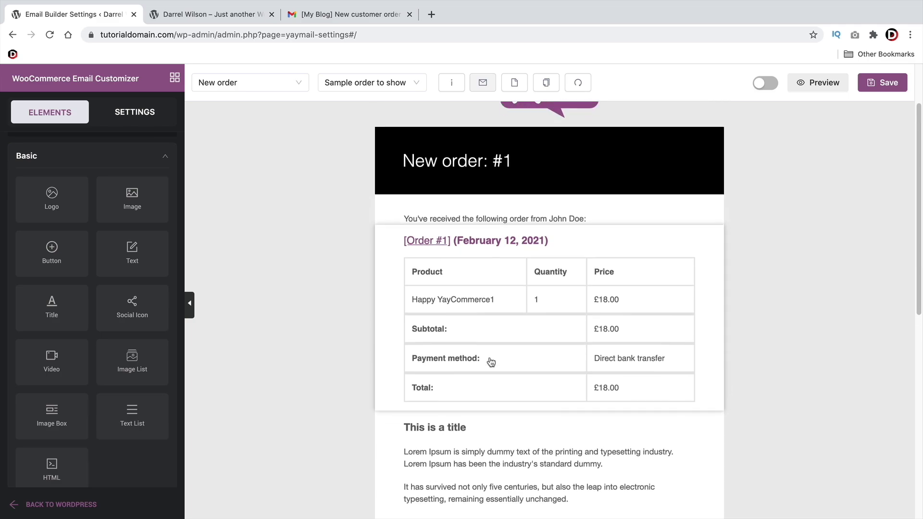
Try Arial Black and Georgia on the order details table, settling on Comic Sans MS
left_click(503, 303)
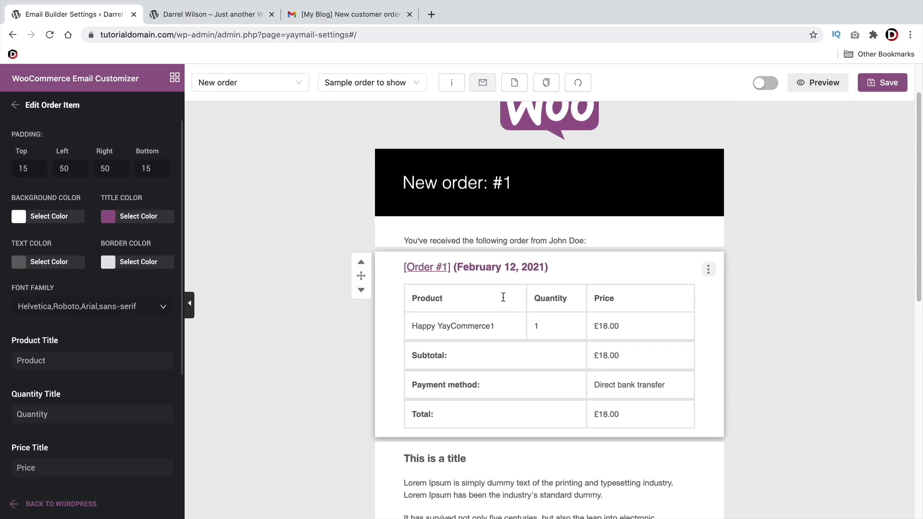
left_click(92, 308)
scroll(108, 380, "down", 3)
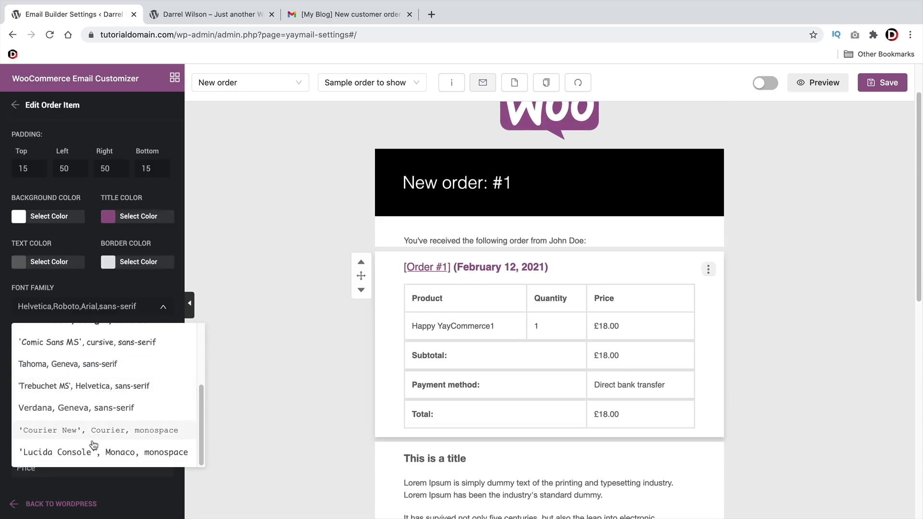
scroll(92, 441, "up", 4)
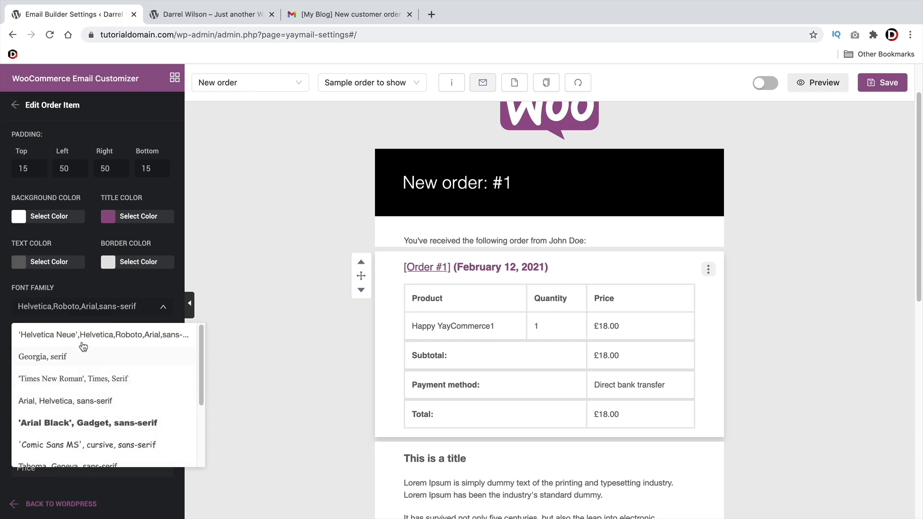
left_click(73, 423)
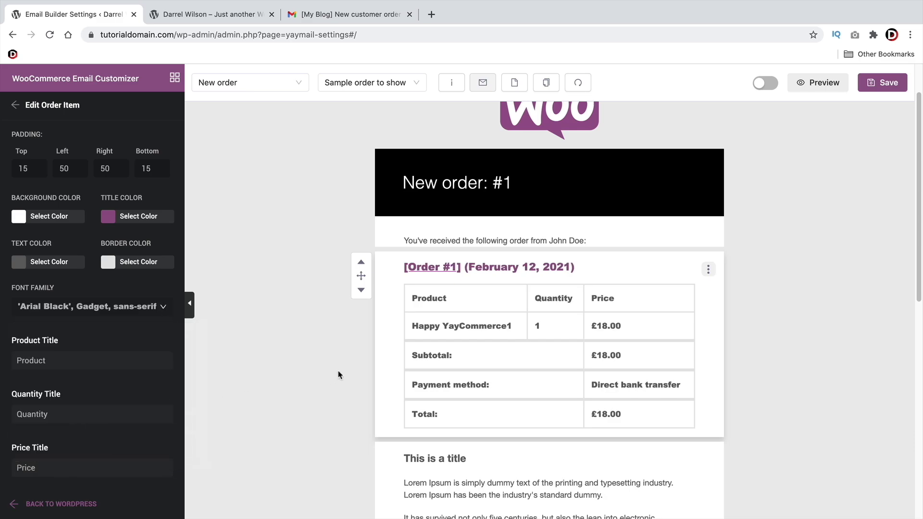
left_click(84, 307)
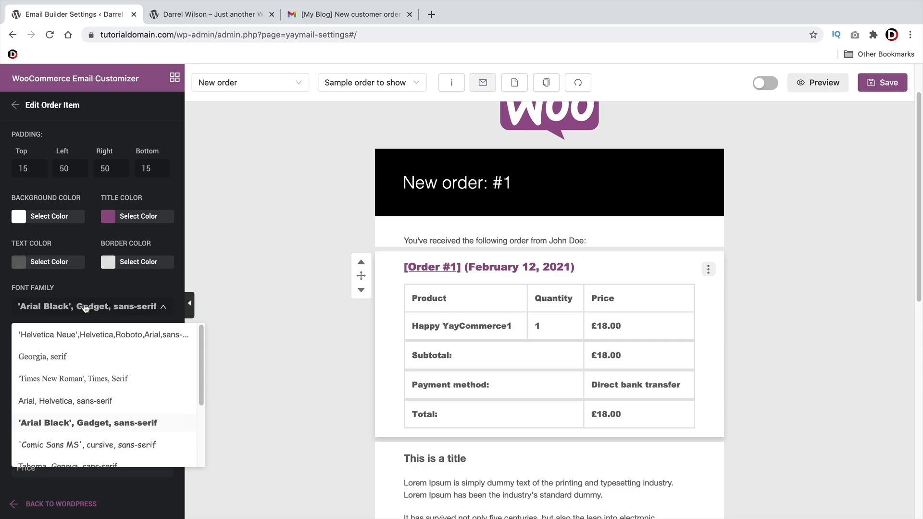
left_click(72, 357)
left_click(87, 313)
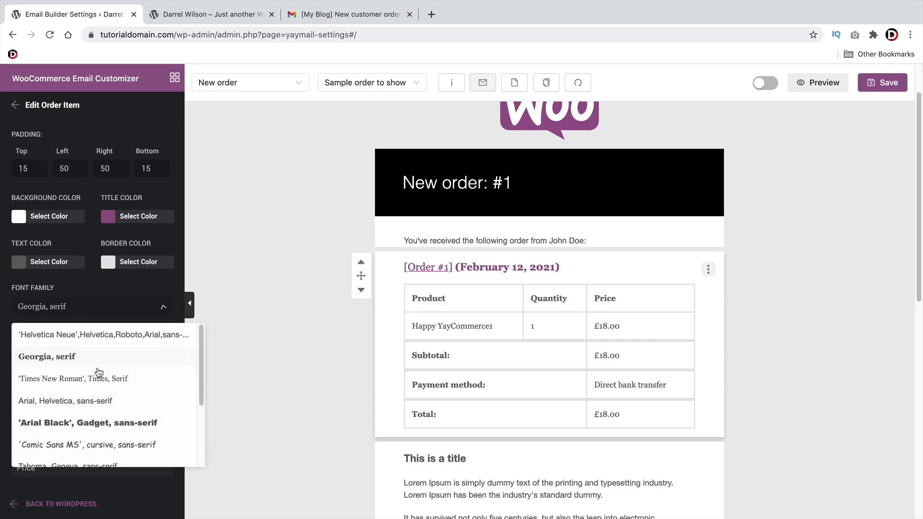
scroll(89, 375, "down", 2)
left_click(88, 346)
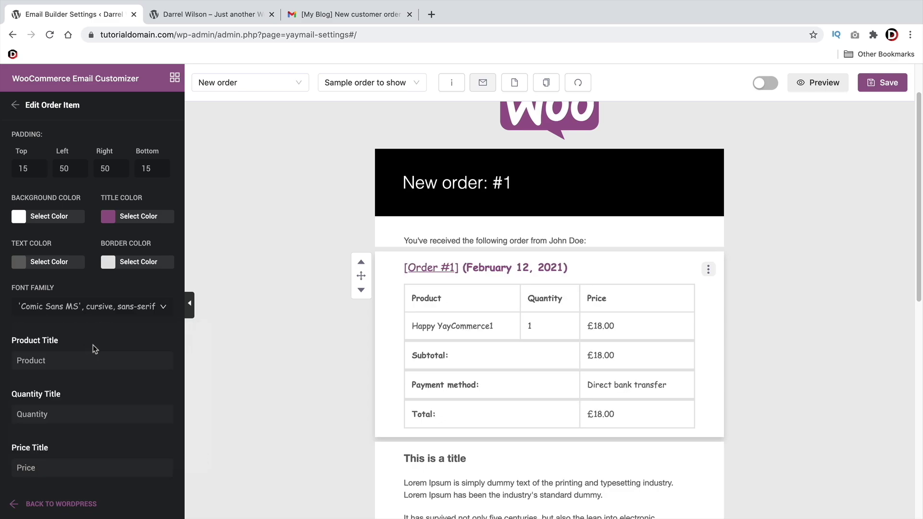
scroll(469, 342, "down", 3)
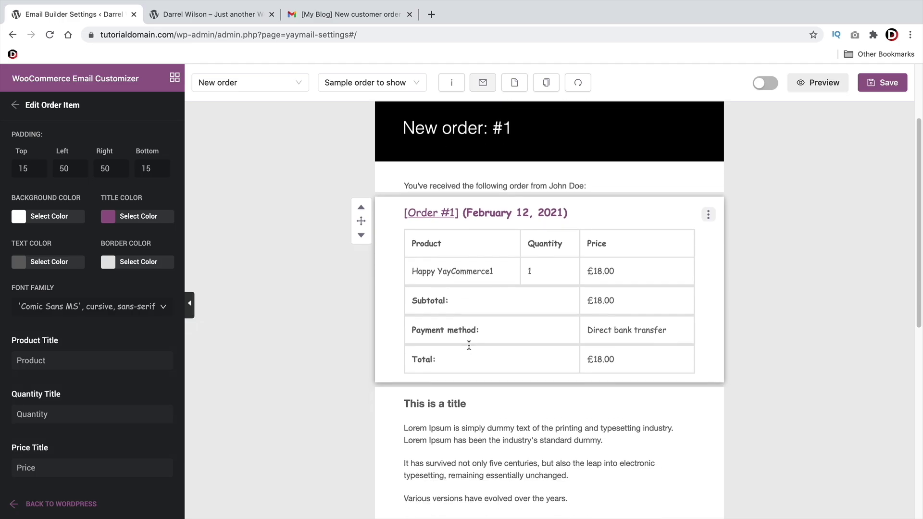
Delete the 'This is a title' text block from the email
left_click(711, 374)
scroll(713, 346, "down", 2)
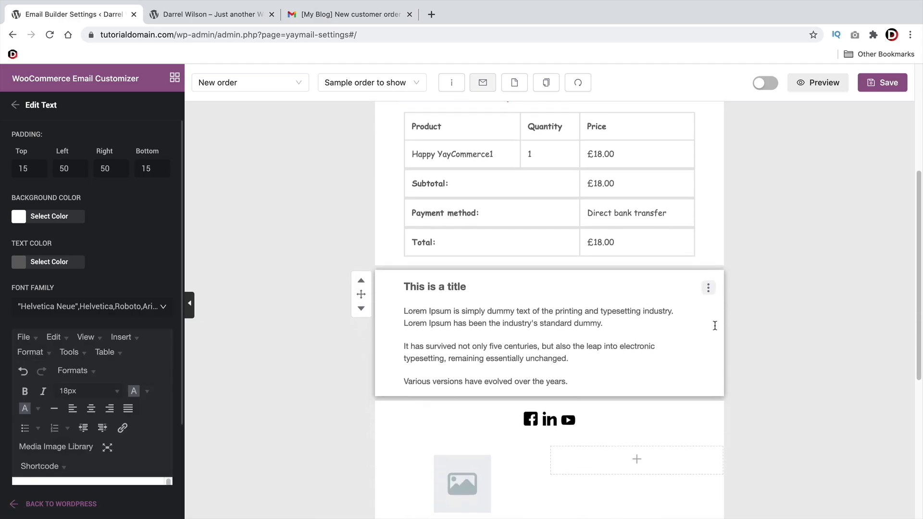
left_click(707, 282)
left_click(712, 339)
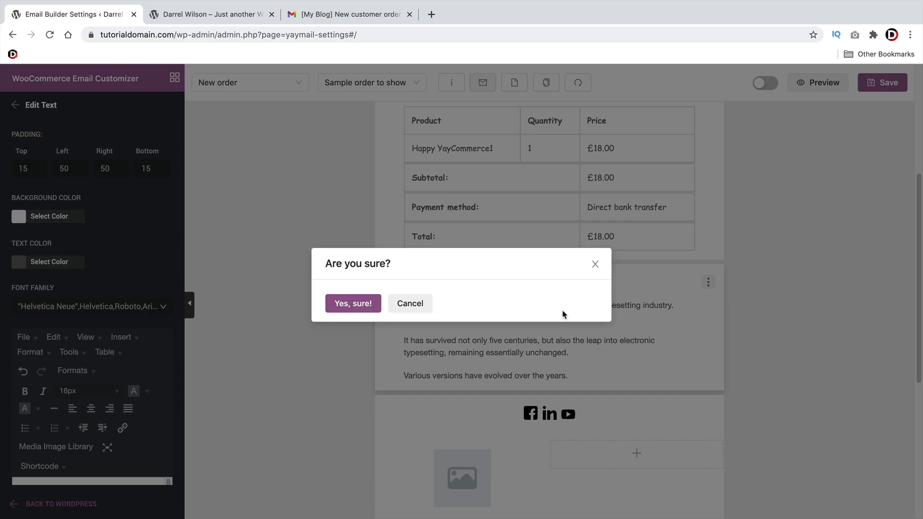
left_click(354, 304)
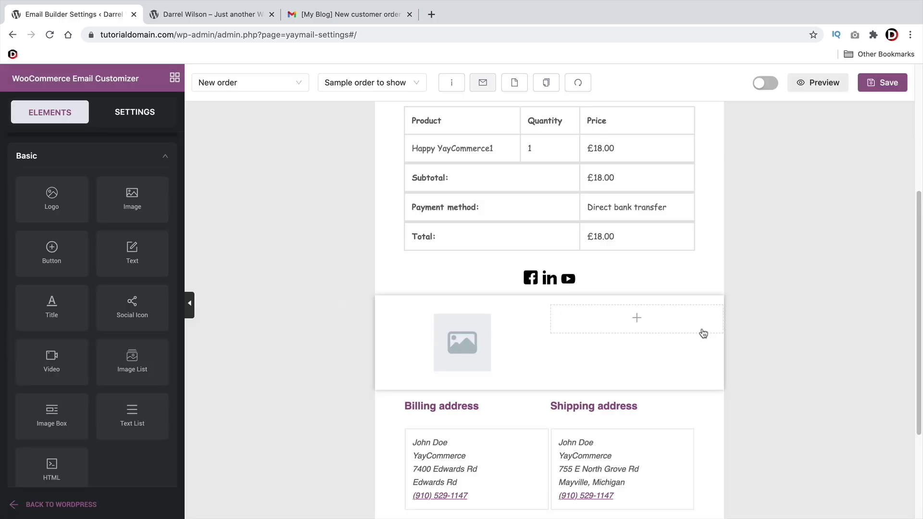
Delete the two-column row containing the image placeholder
left_click(703, 333)
left_click(709, 317)
left_click(715, 373)
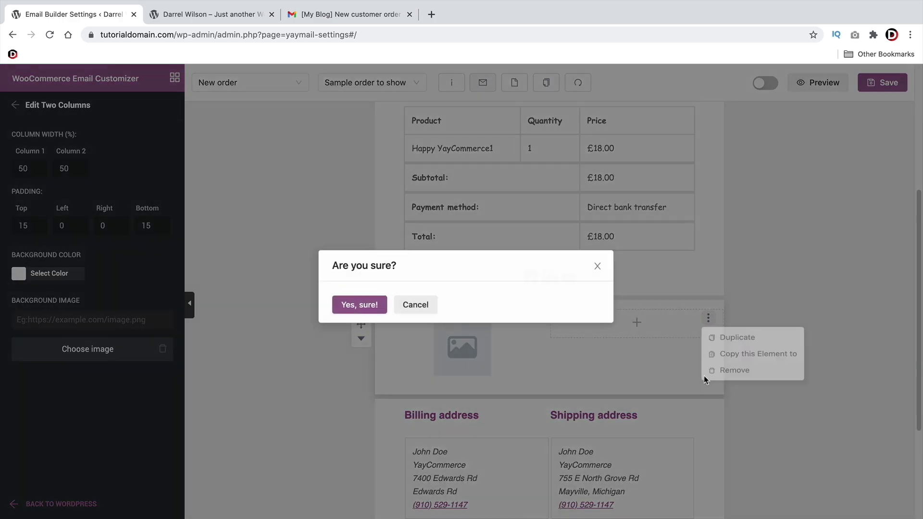
left_click(339, 303)
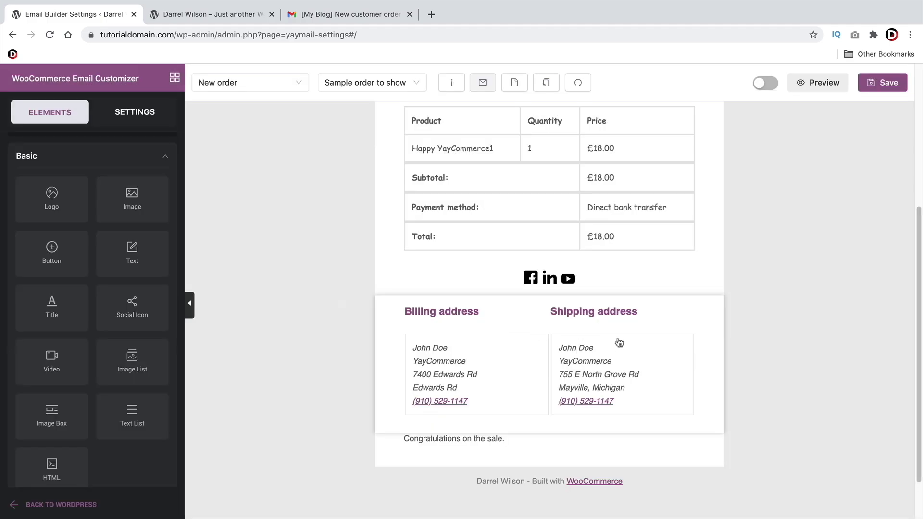
Review the email preview and save the New order template
scroll(603, 291, "up", 5)
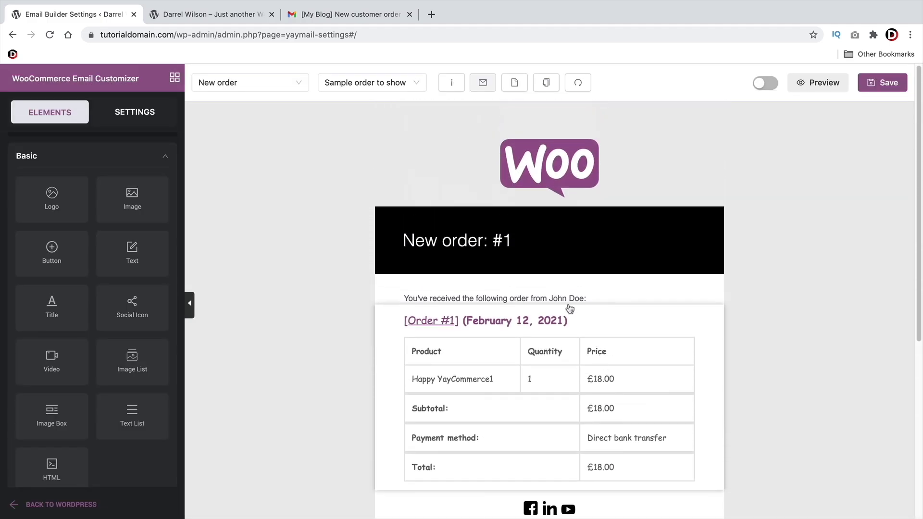
scroll(508, 321, "down", 5)
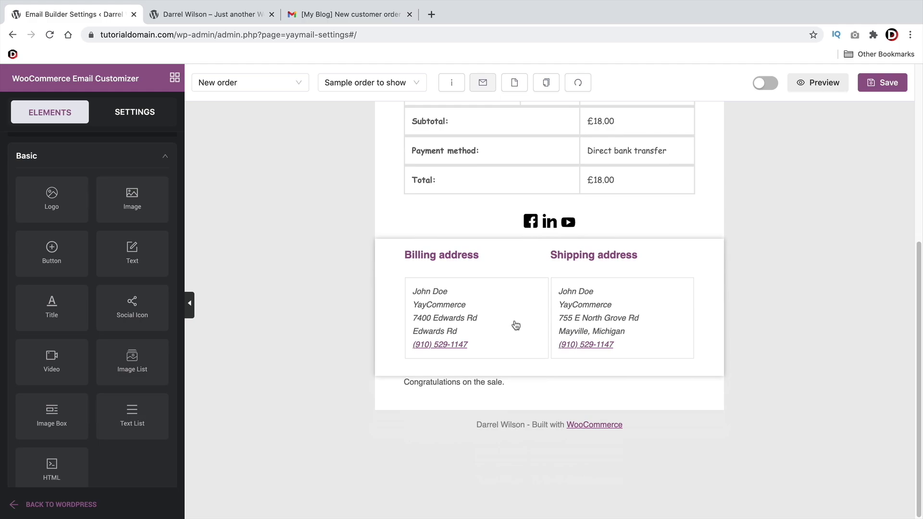
scroll(516, 325, "up", 5)
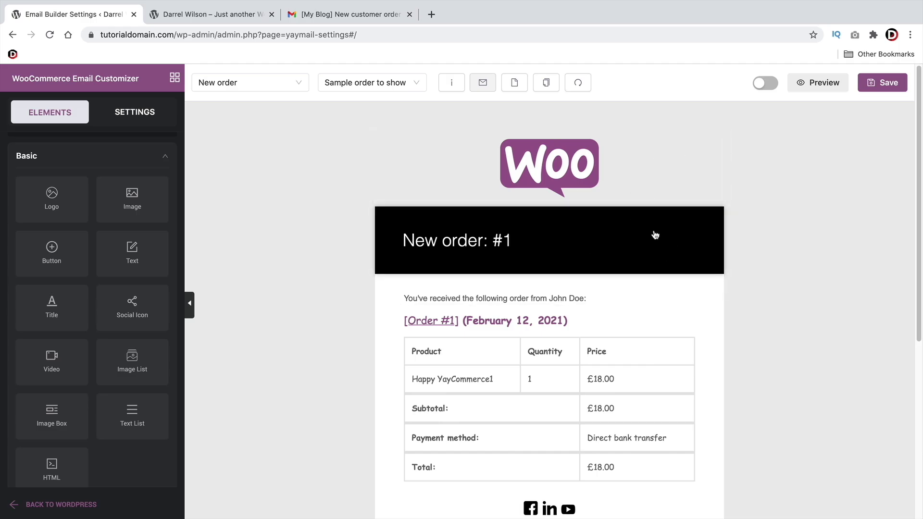
left_click(899, 85)
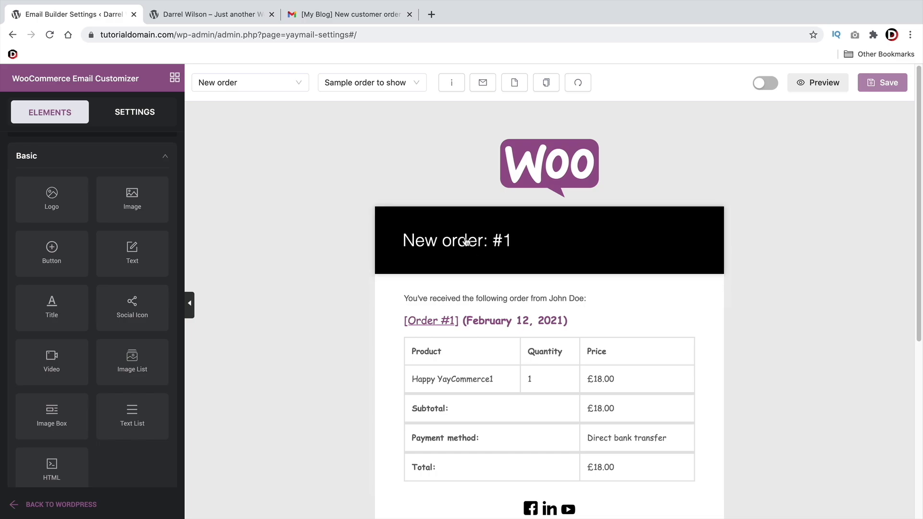
Enable the New Order, Cancelled Order and Failed Order templates in Settings
left_click(137, 116)
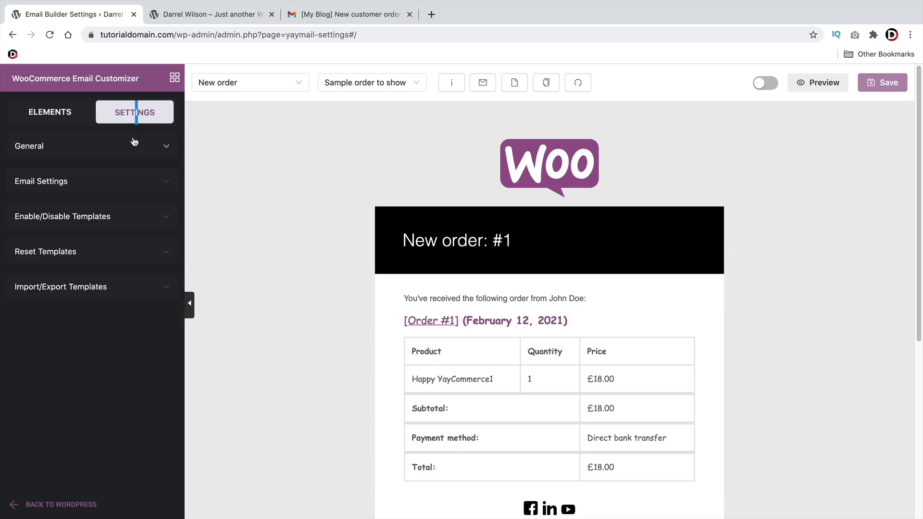
left_click(99, 214)
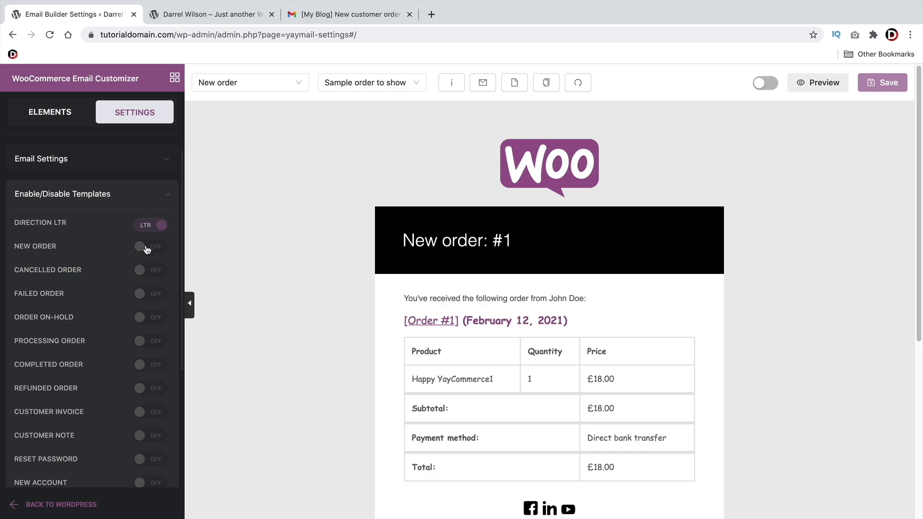
left_click(146, 246)
left_click(146, 269)
left_click(148, 296)
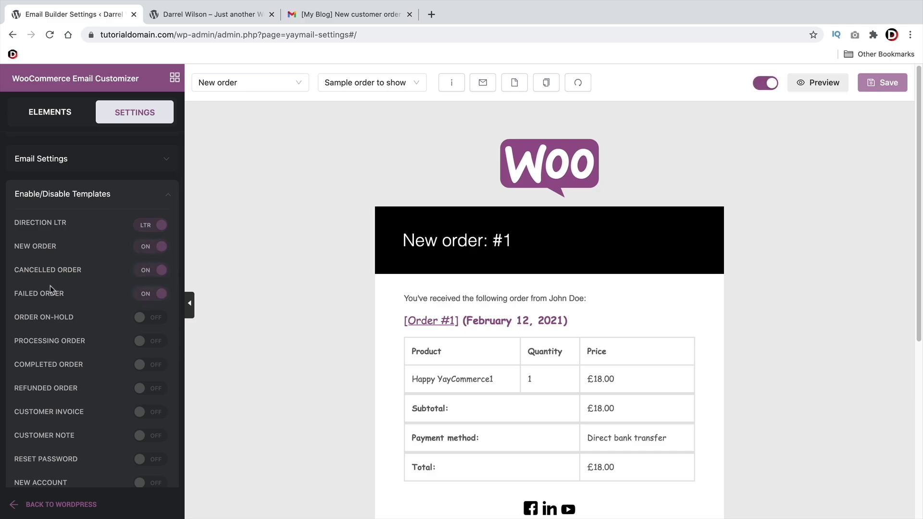
Browse the colour, general and import/export settings, then go back to WordPress admin
scroll(72, 295, "down", 2)
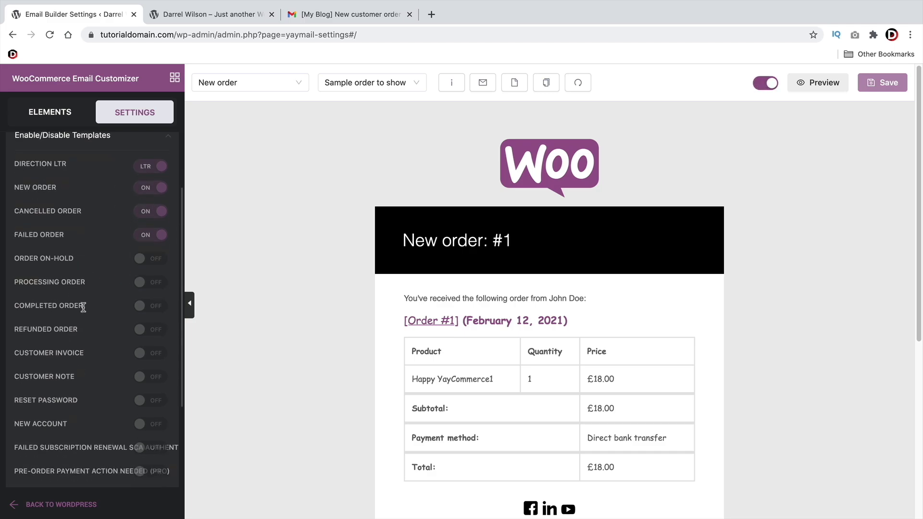
scroll(59, 341, "up", 3)
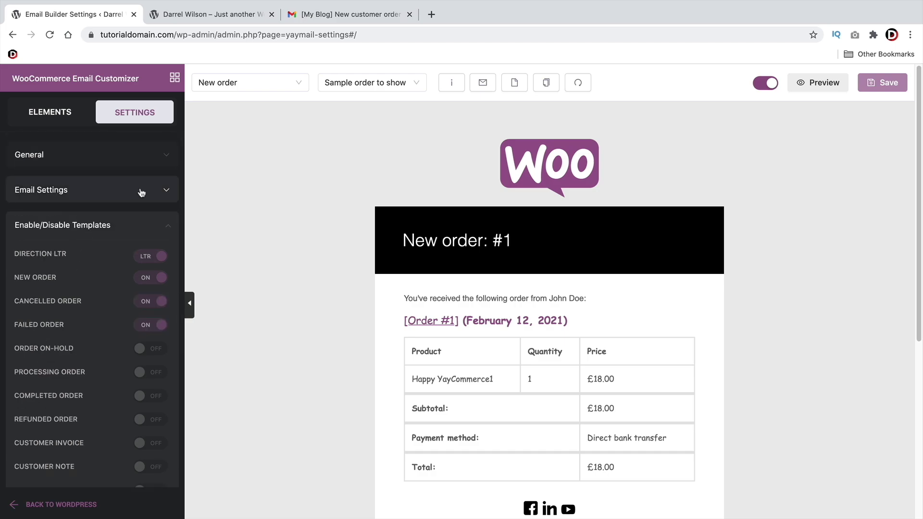
left_click(160, 191)
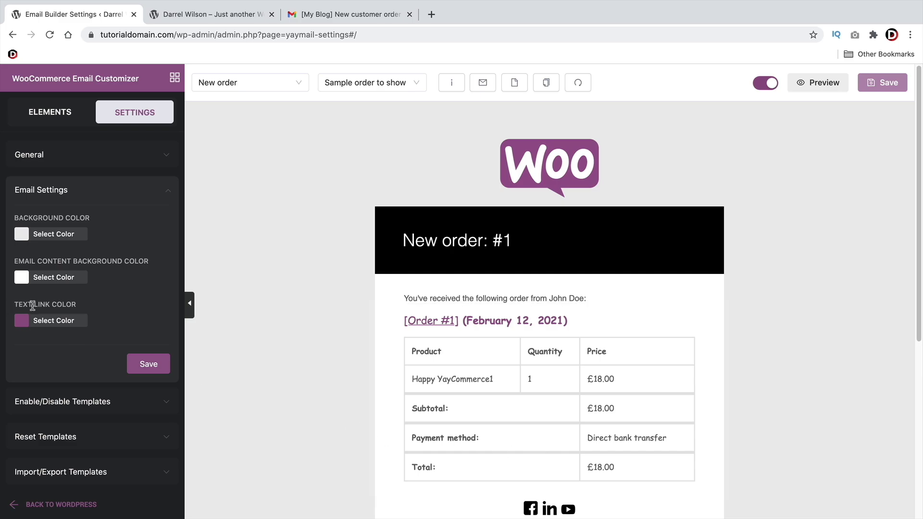
left_click(85, 160)
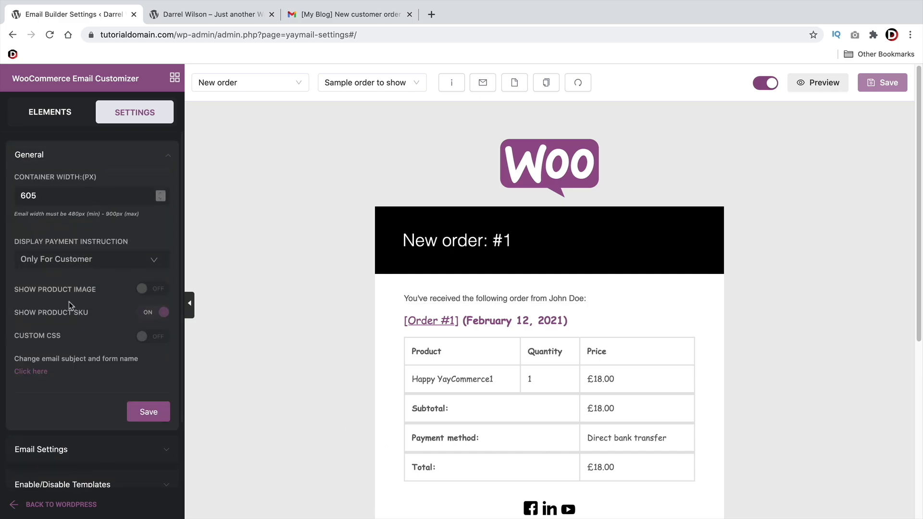
scroll(96, 294, "down", 2)
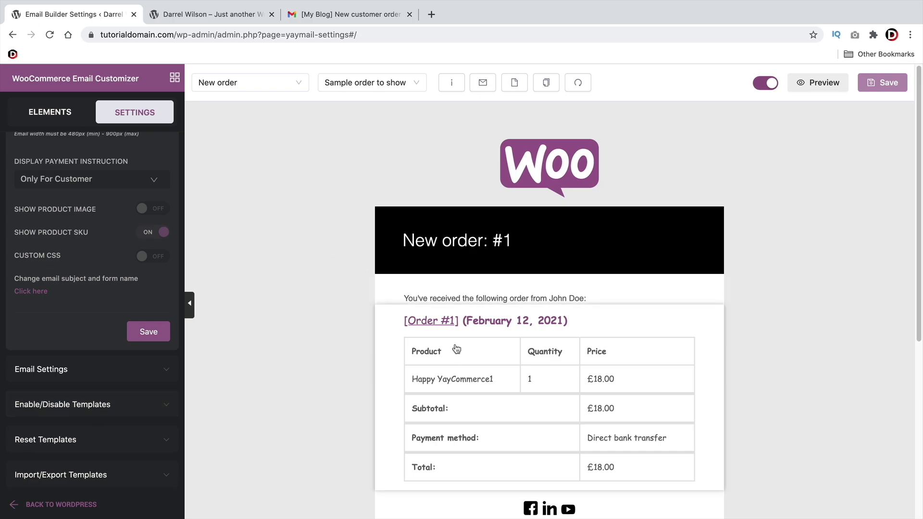
scroll(408, 410, "down", 6)
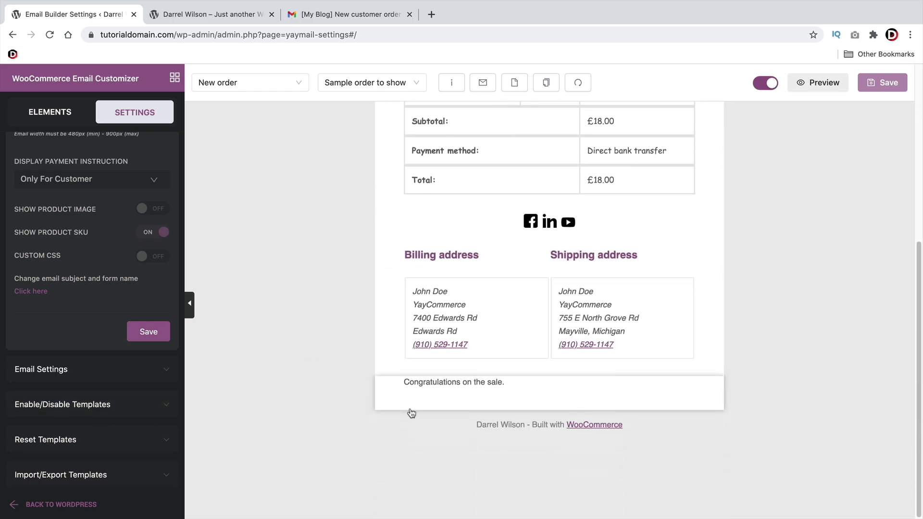
scroll(432, 412, "up", 4)
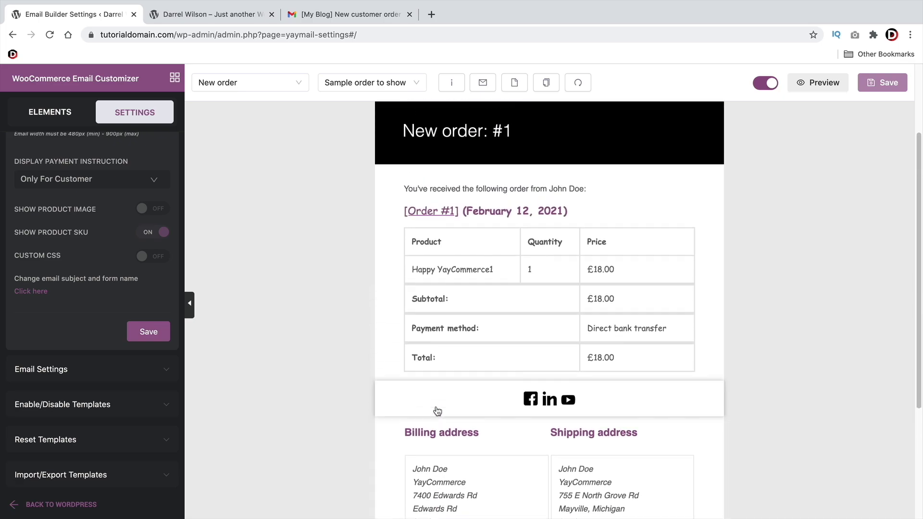
scroll(437, 411, "up", 3)
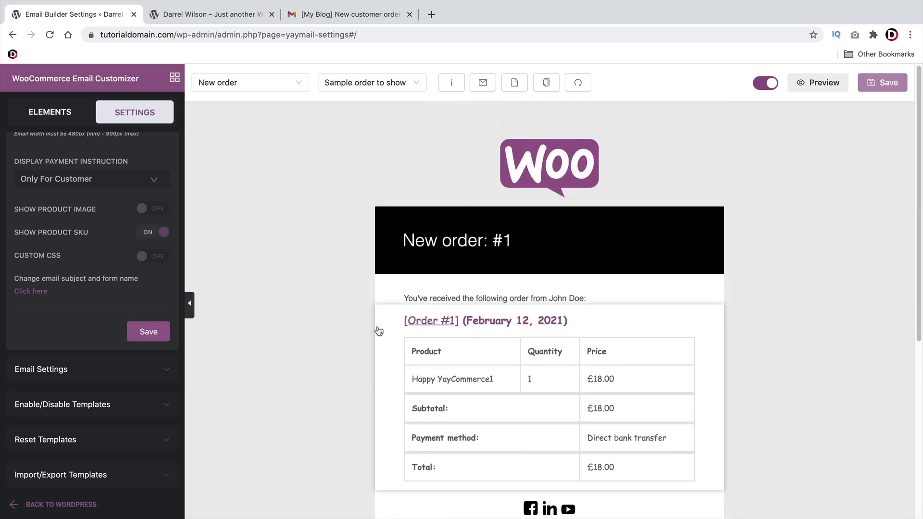
left_click(159, 478)
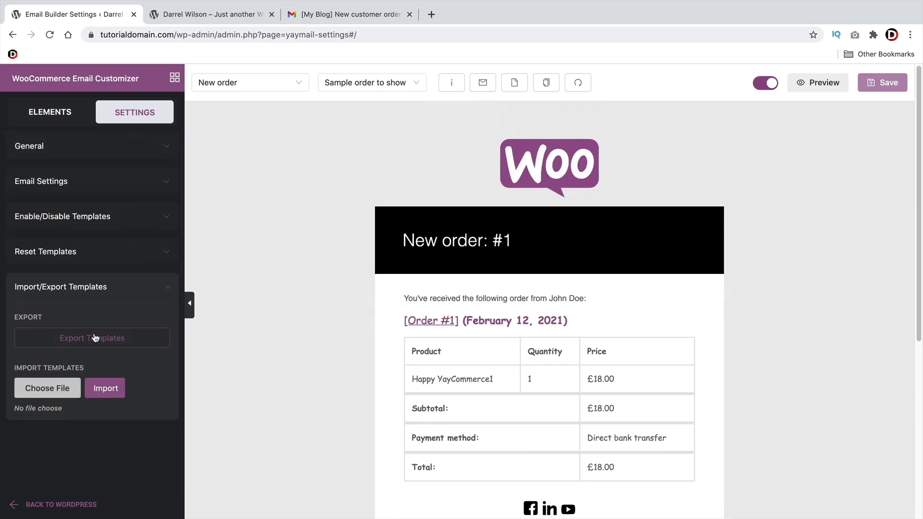
left_click(16, 507)
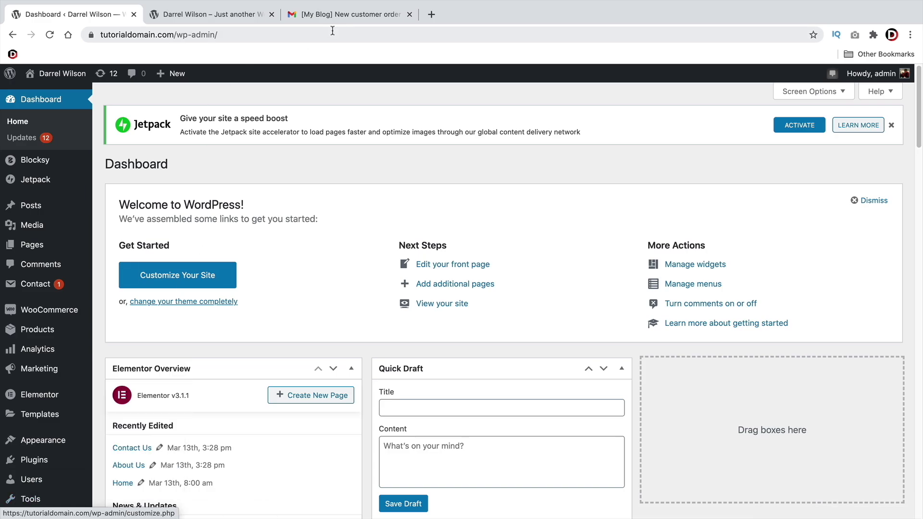
Read through the New customer order email in Gmail, then return to the WordPress tab
left_click(336, 16)
scroll(485, 394, "down", 5)
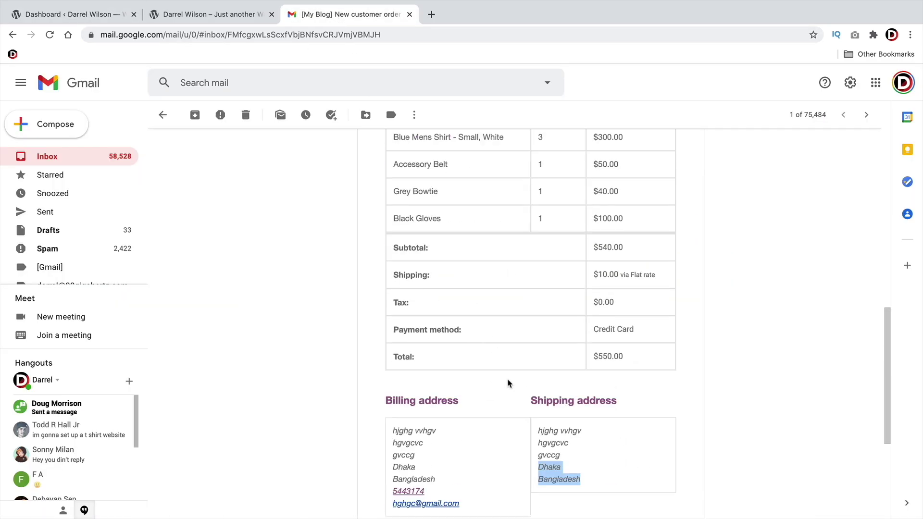
scroll(509, 392, "up", 2)
scroll(509, 392, "up", 2)
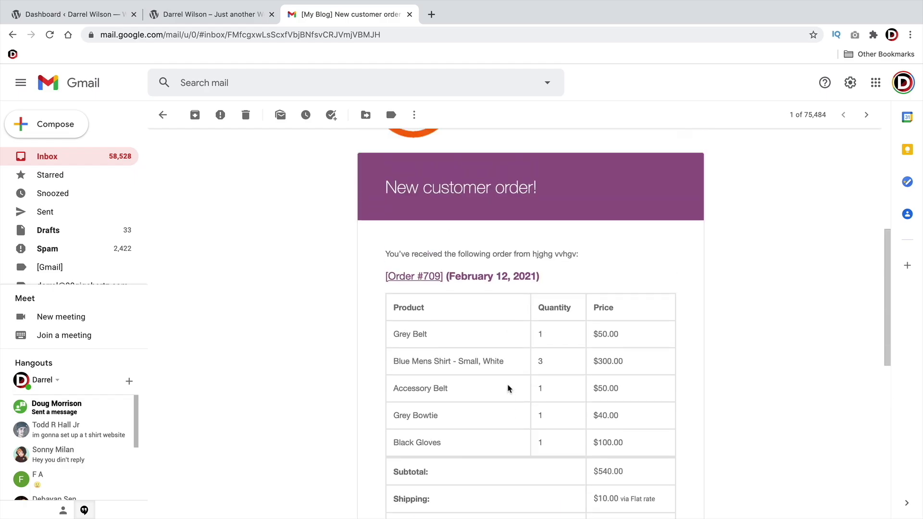
left_click(123, 14)
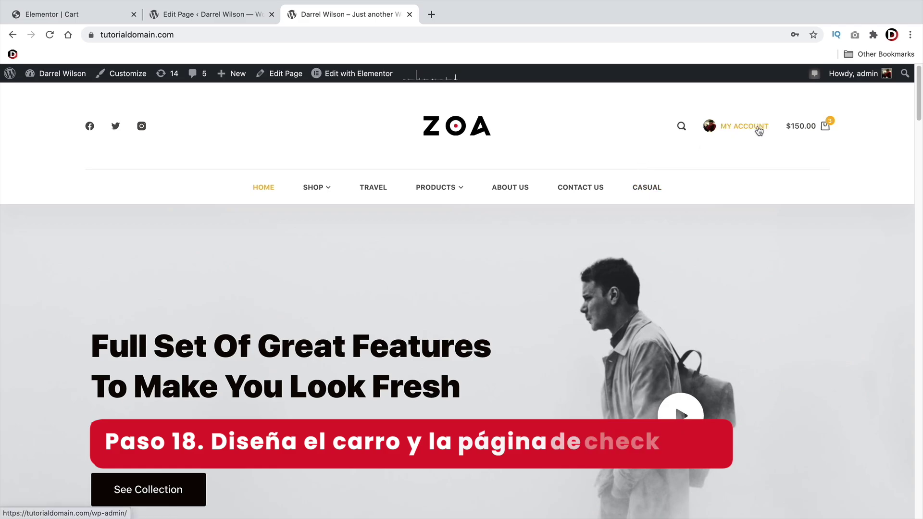
View the Cart page with its -$75.00 coupon discount, then open the admin Dashboard
mouse_move(800, 128)
left_click(732, 374)
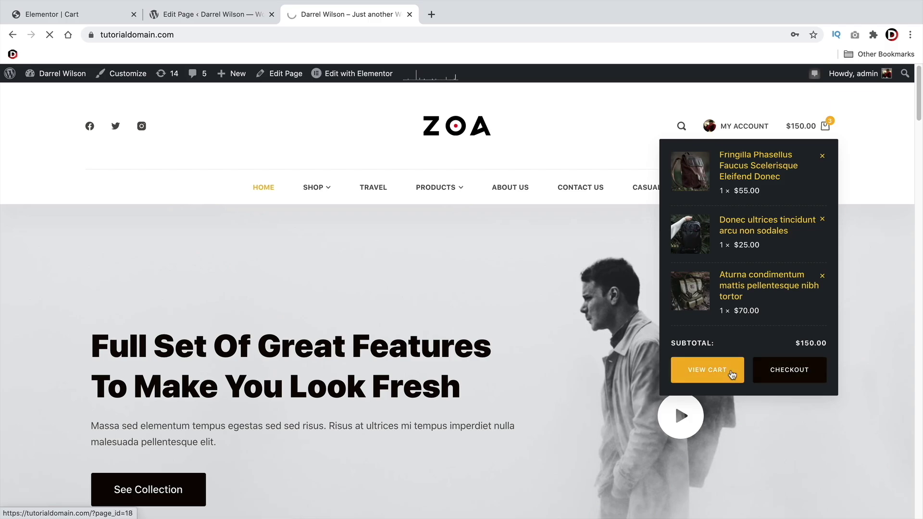
mouse_move(402, 206)
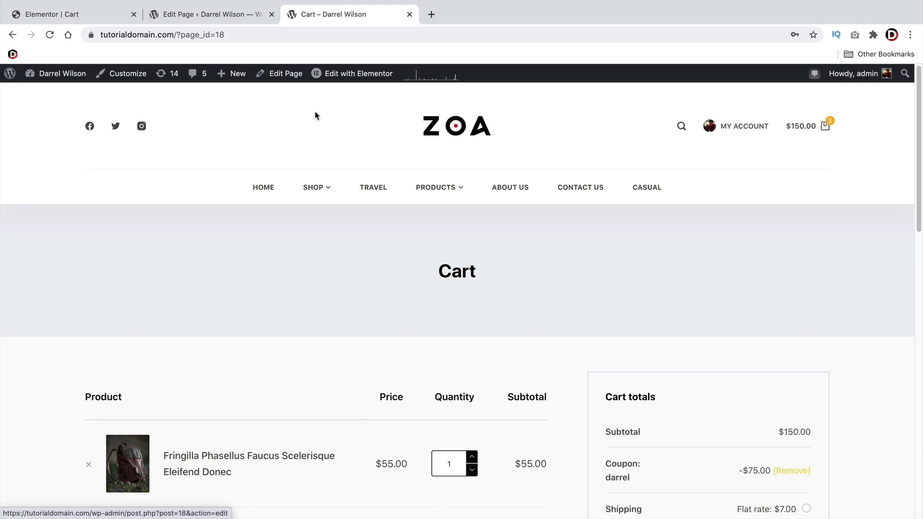
mouse_move(367, 83)
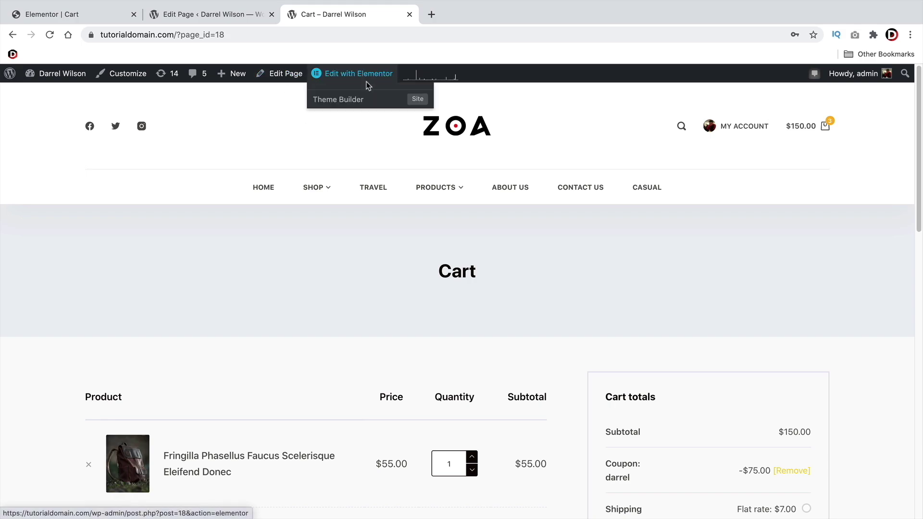
left_click(353, 192)
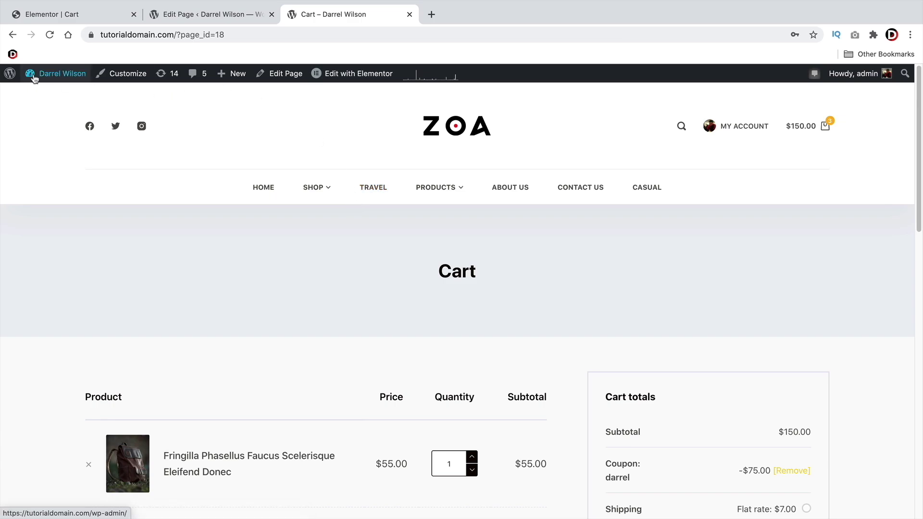
mouse_move(48, 97)
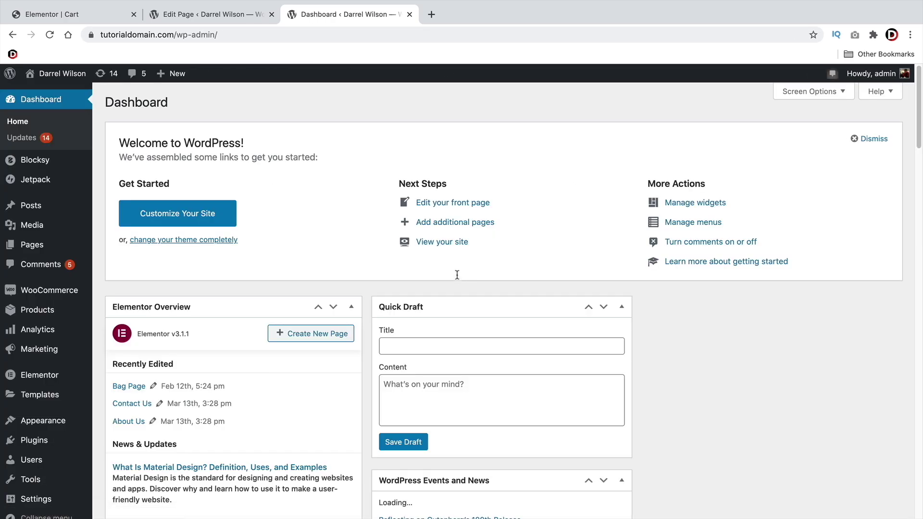
From All Pages, open the Cart page and relaunch it in Elementor via the block editor
mouse_move(41, 247)
left_click(127, 250)
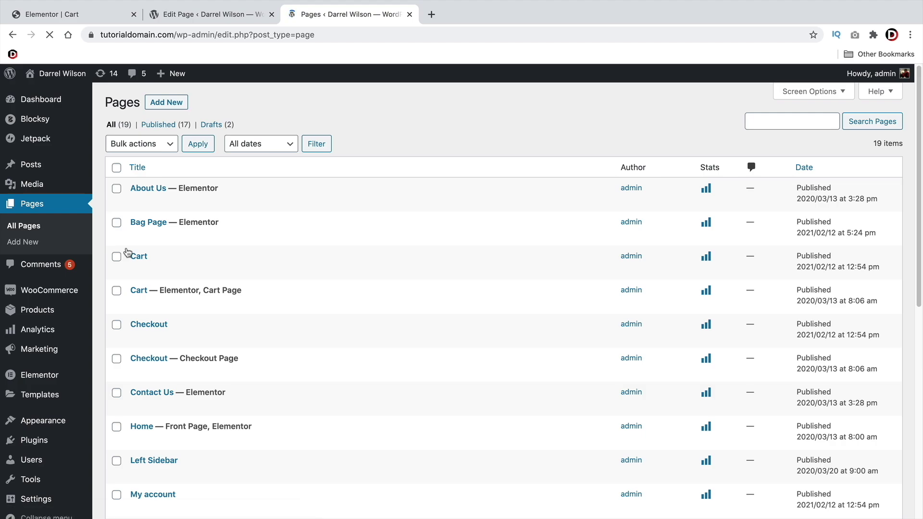
mouse_move(157, 216)
scroll(155, 219, "down", 2)
mouse_move(146, 241)
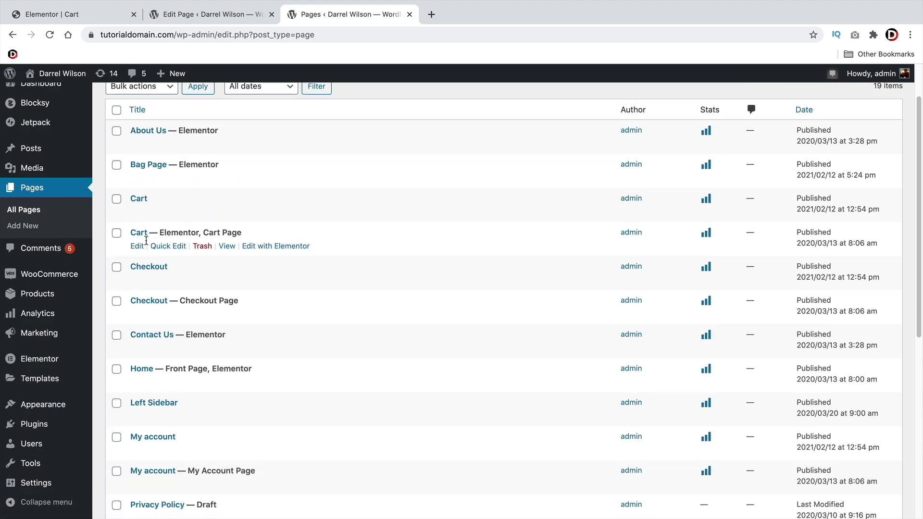
left_click(137, 246)
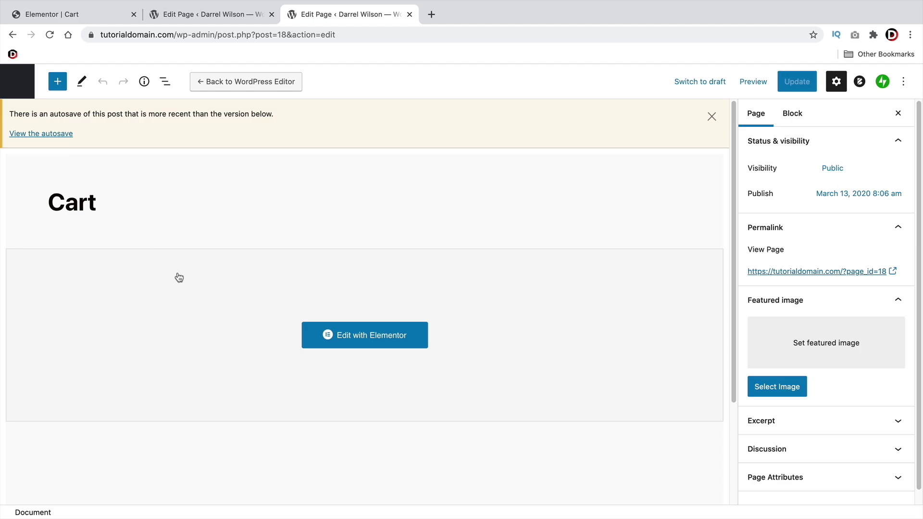
left_click(288, 82)
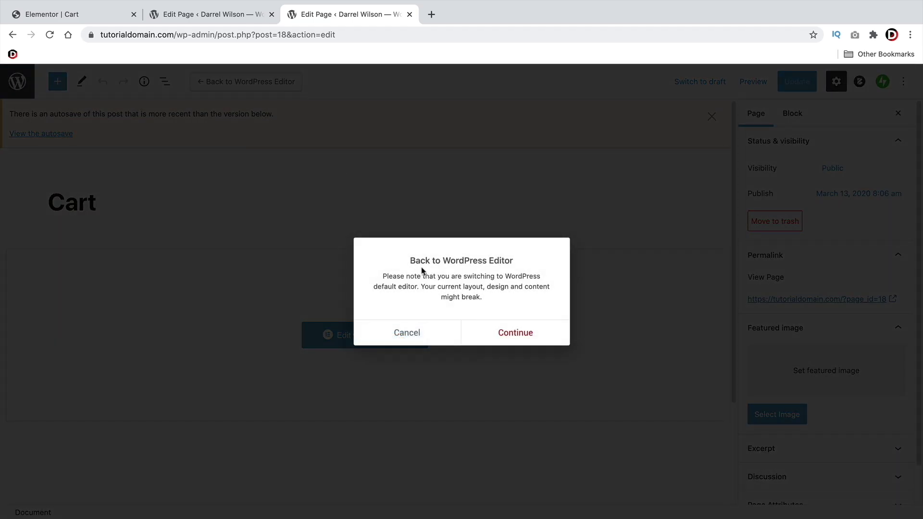
left_click(515, 330)
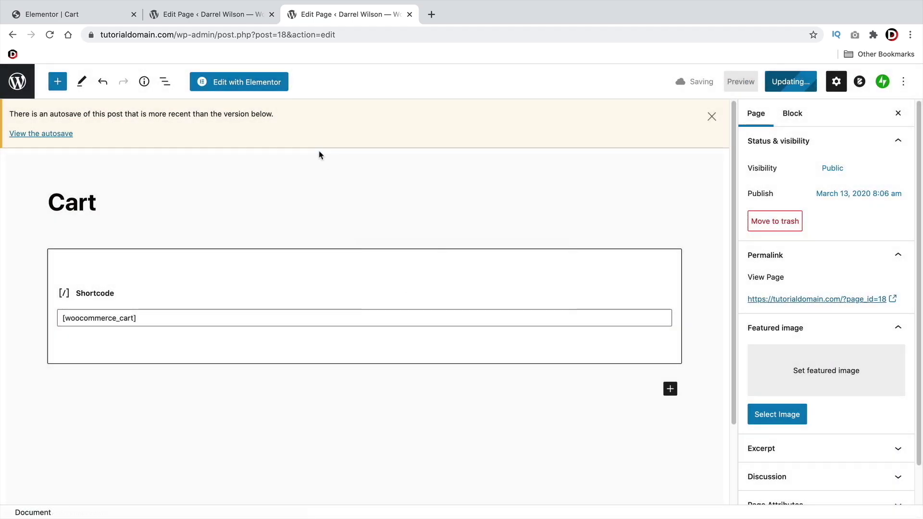
left_click(245, 82)
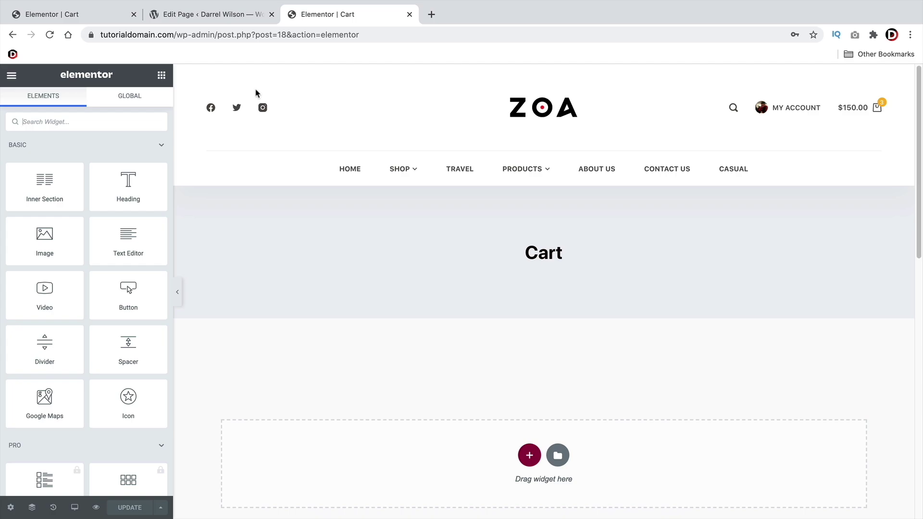
Select the cart shortcode widget, then deselect it so the full cart table renders
scroll(527, 263, "down", 3)
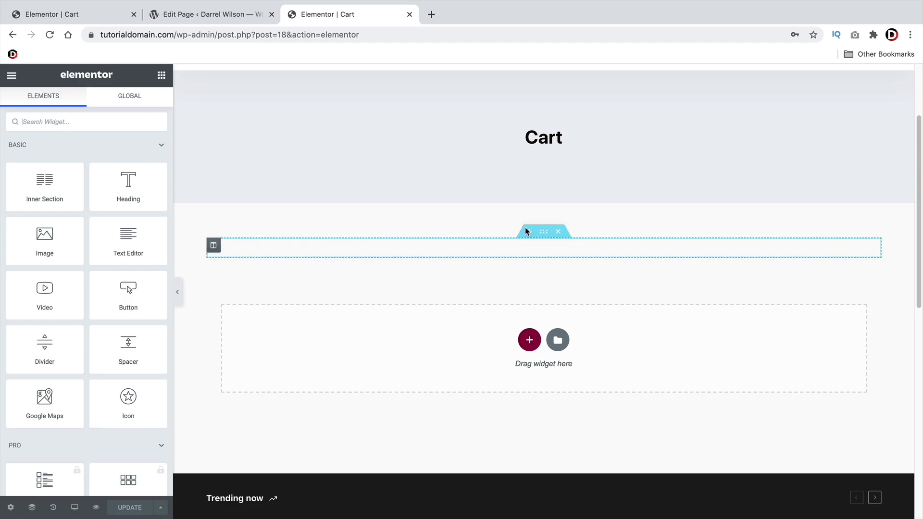
left_click(513, 250)
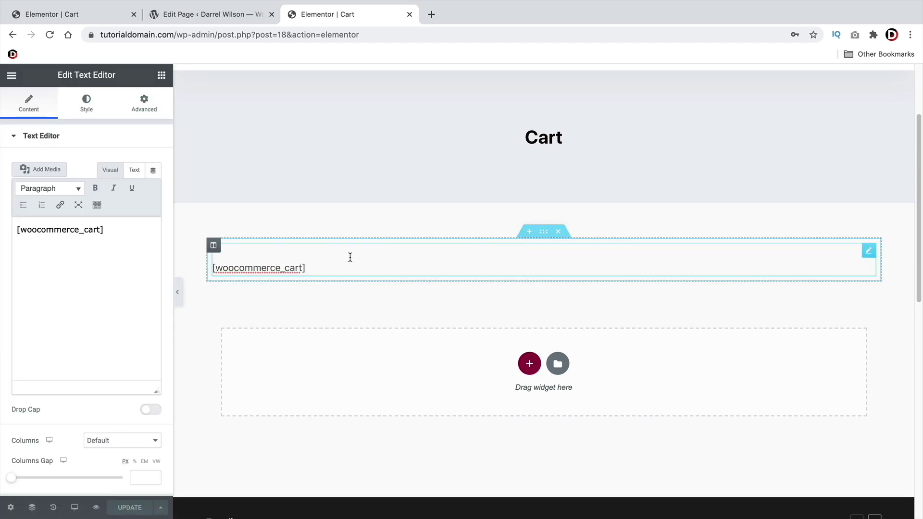
left_click(307, 258)
left_click(340, 231)
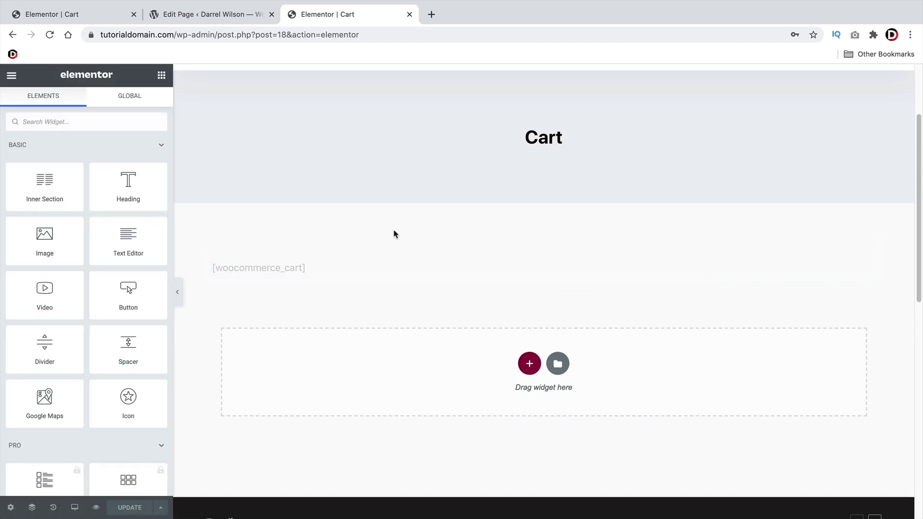
scroll(397, 311, "down", 3)
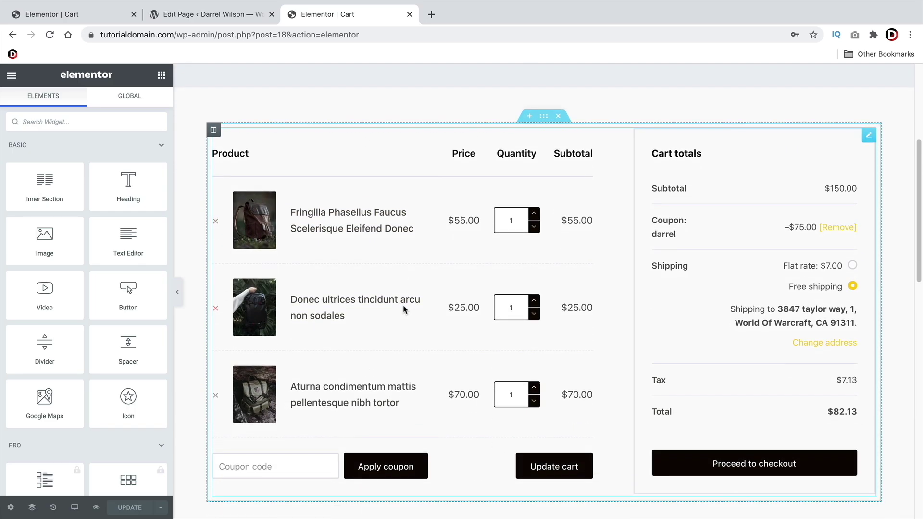
scroll(472, 300, "up", 3)
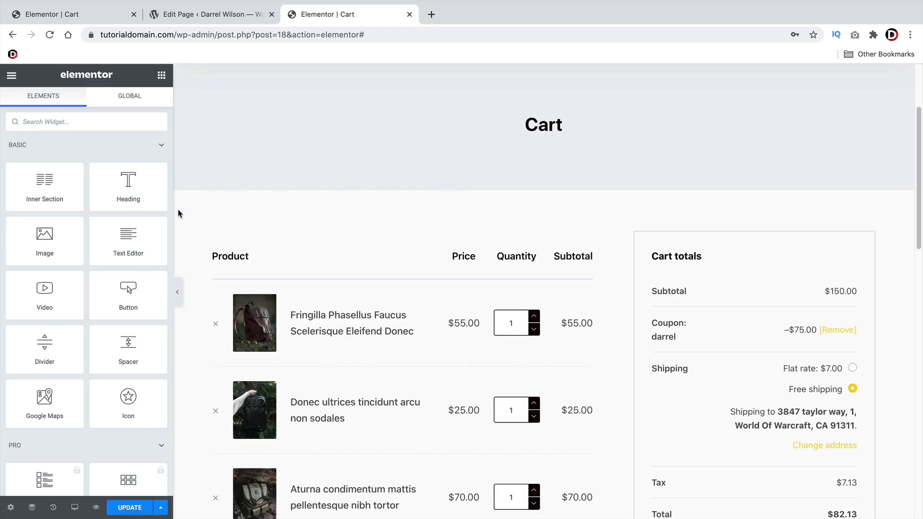
Add a test Text Editor above the cart table and a Button below it
left_click_drag(136, 239, 441, 231)
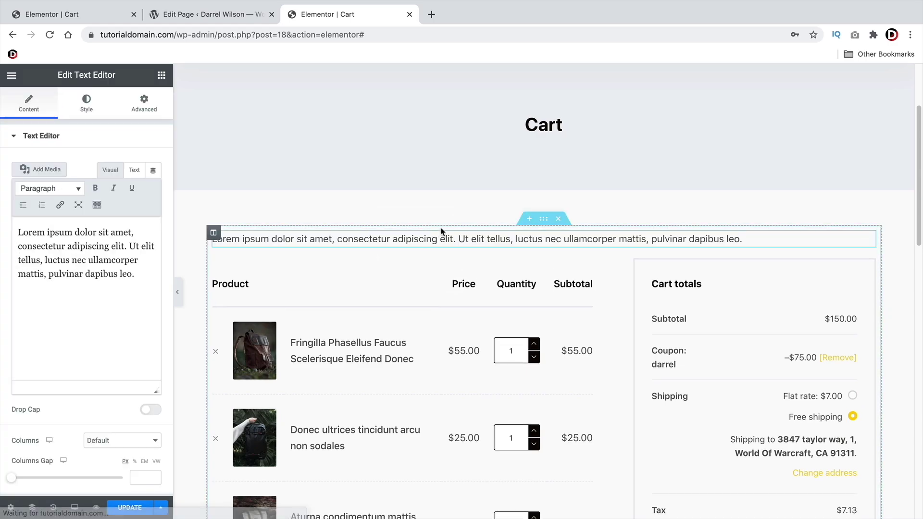
scroll(439, 218, "down", 3)
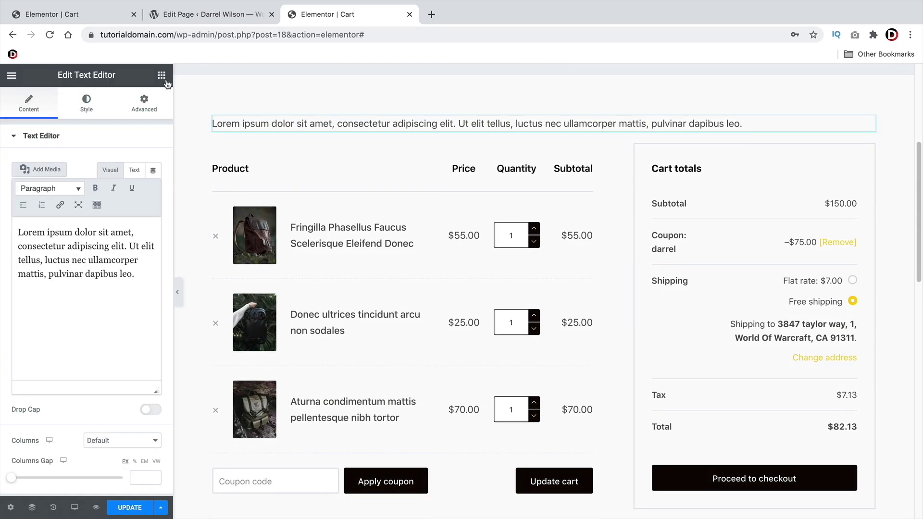
left_click(165, 82)
scroll(212, 148, "down", 3)
left_click_drag(137, 292, 489, 249)
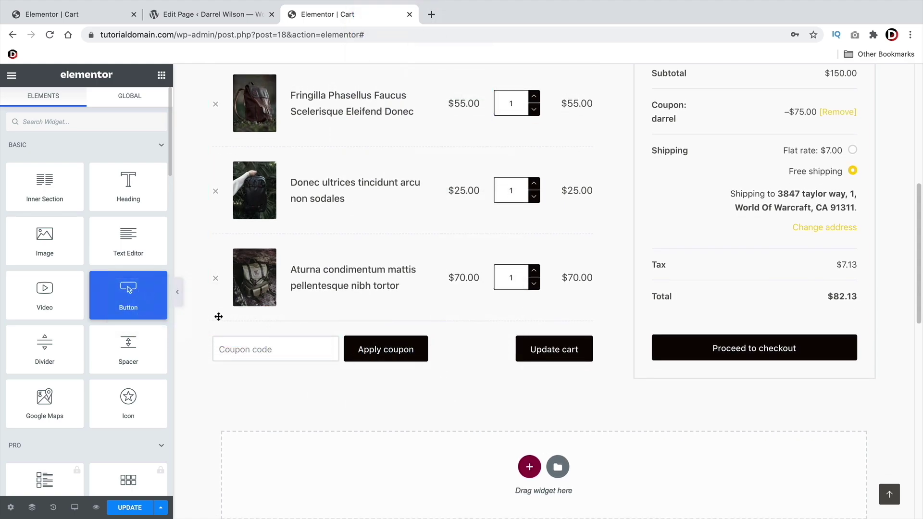
left_click_drag(219, 316, 308, 391)
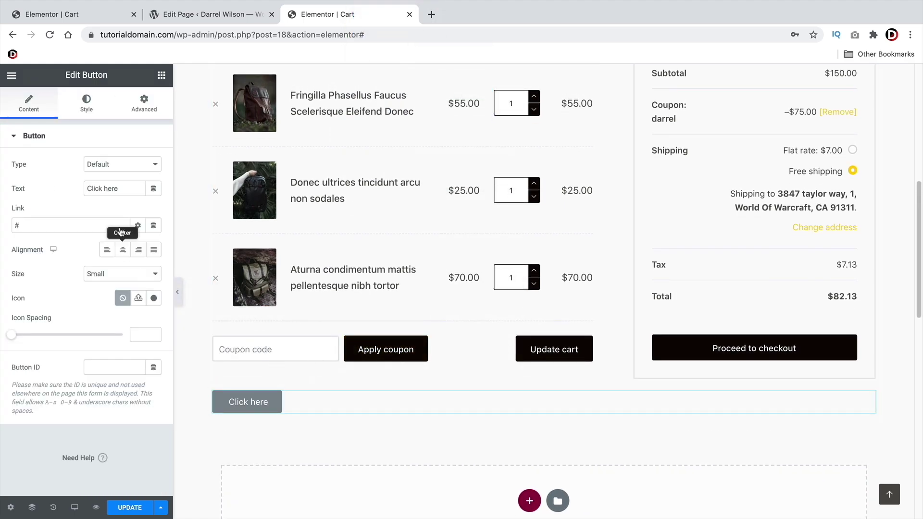
left_click(161, 75)
left_click_drag(119, 332, 258, 342)
scroll(397, 287, "up", 2)
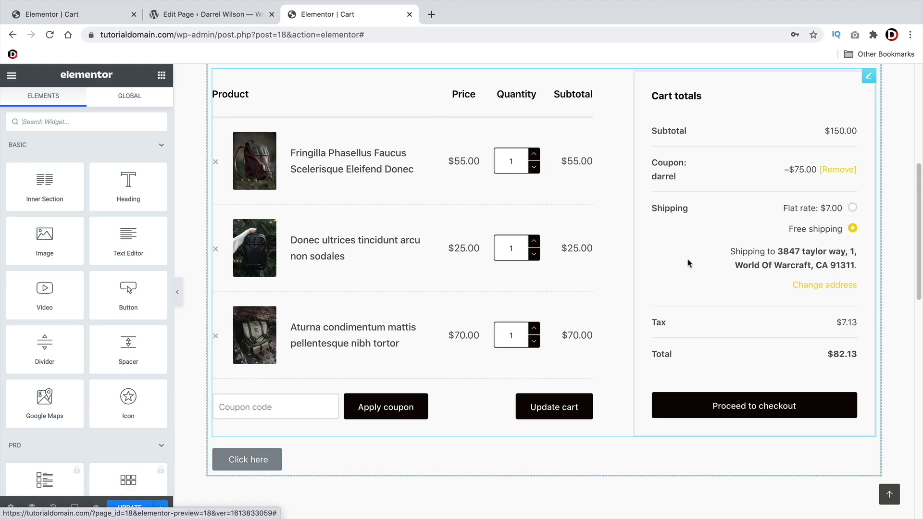
Delete the Click here button and the Lorem ipsum text block
right_click(860, 457)
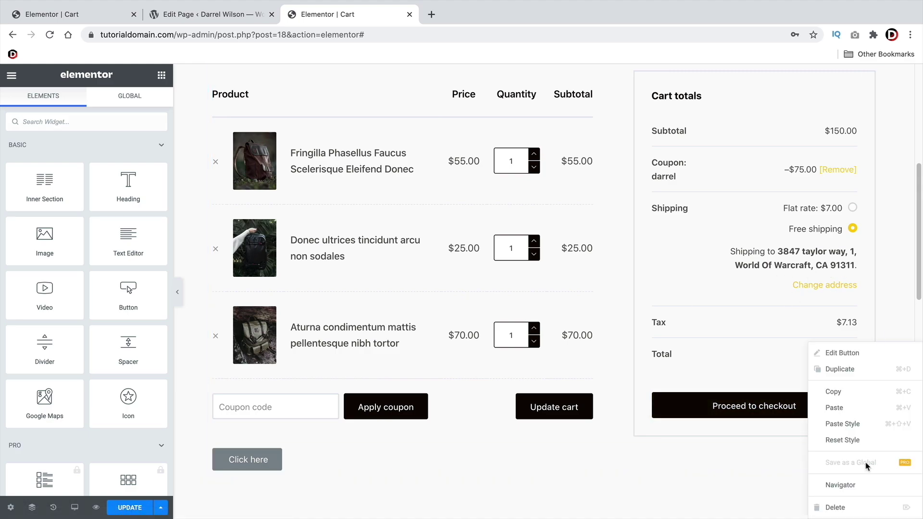
left_click(835, 507)
scroll(779, 418, "up", 3)
right_click(865, 239)
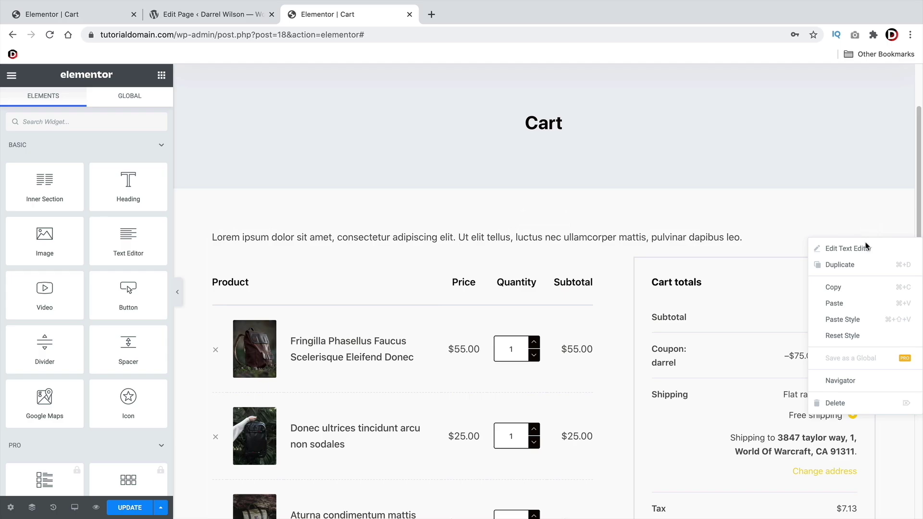
left_click(848, 411)
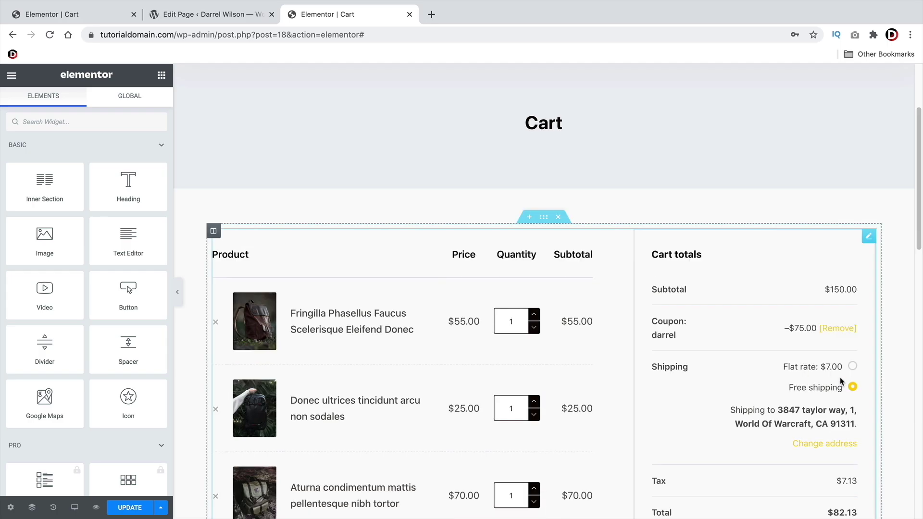
Set the cart widget's typography font family to Alfa Slab One, after trying Aguafina Script
left_click(869, 237)
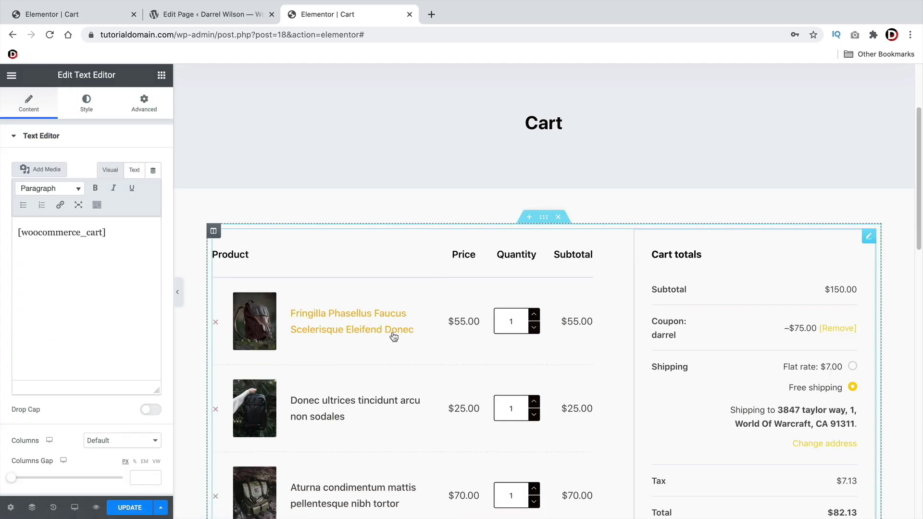
left_click(86, 110)
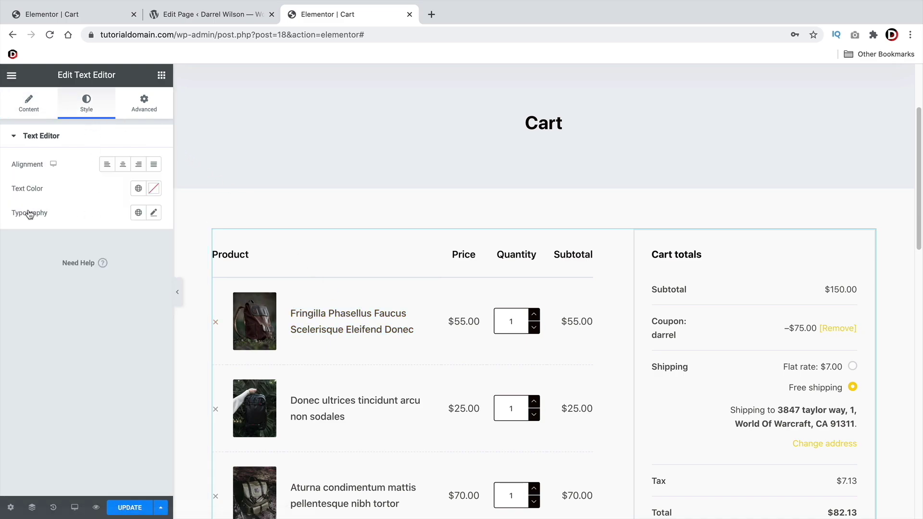
left_click(154, 214)
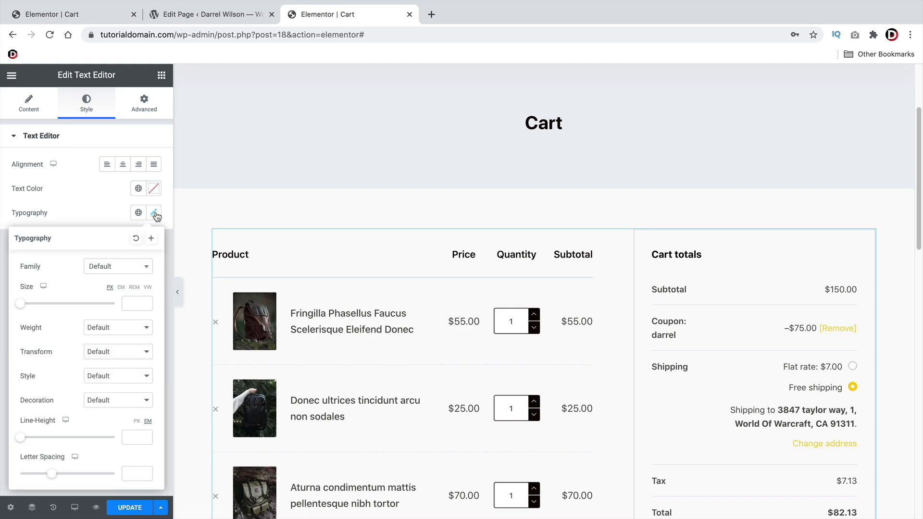
left_click(107, 270)
scroll(115, 349, "down", 5)
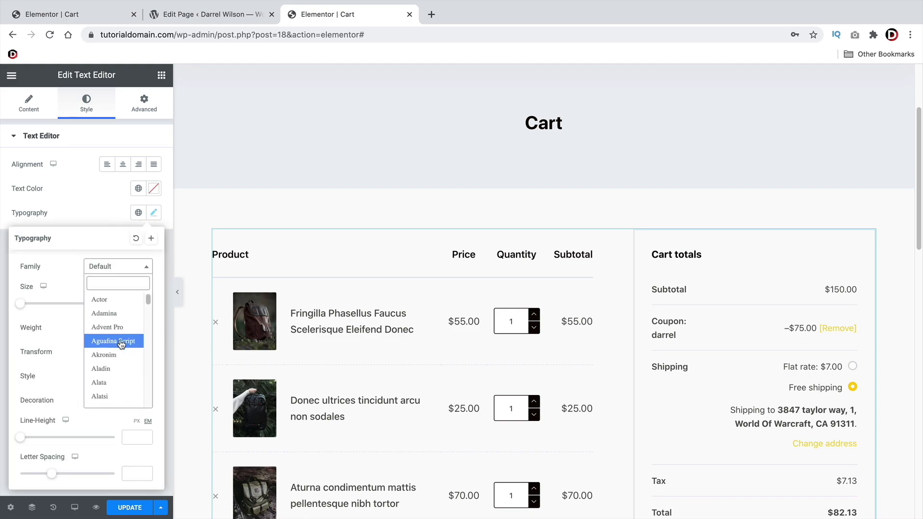
left_click(121, 342)
scroll(240, 268, "down", 3)
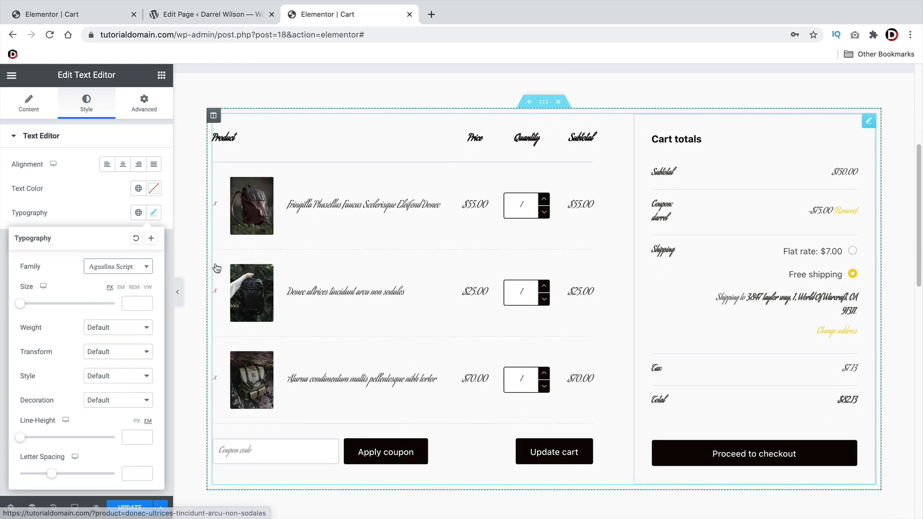
left_click(104, 267)
scroll(117, 317, "down", 2)
left_click(118, 327)
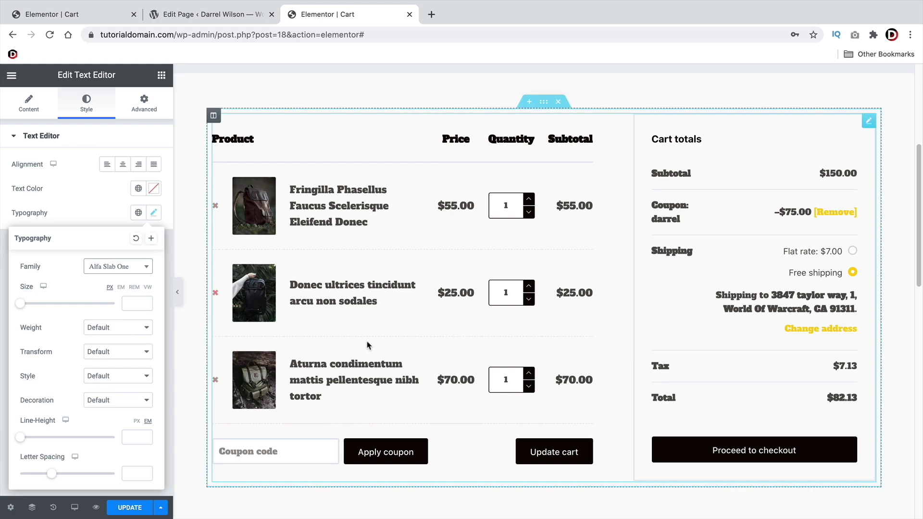
scroll(366, 344, "up", 5)
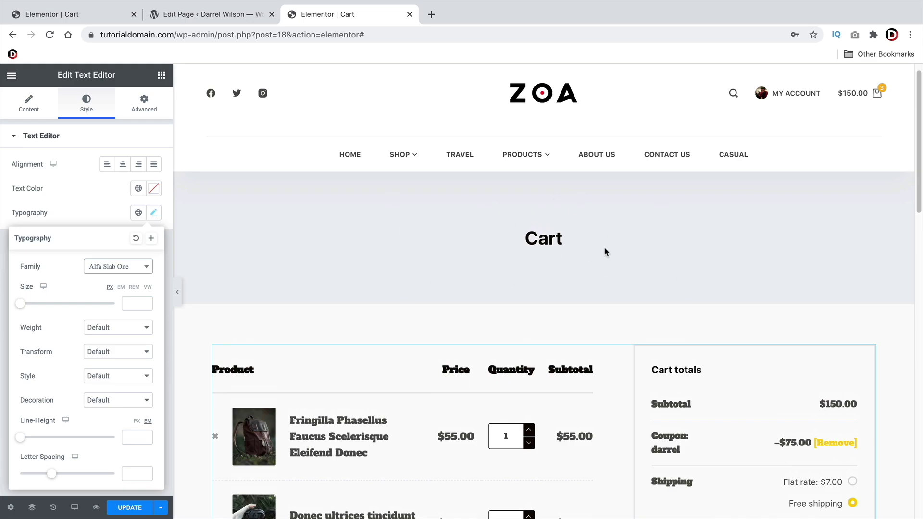
Set the cart widget's typography size to 20 px
left_click_drag(528, 239, 561, 236)
left_click(551, 236)
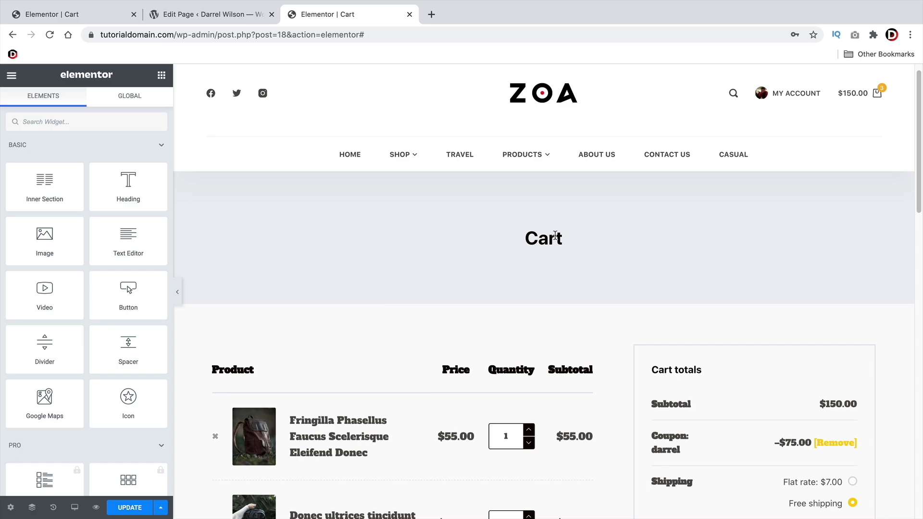
scroll(555, 240, "down", 6)
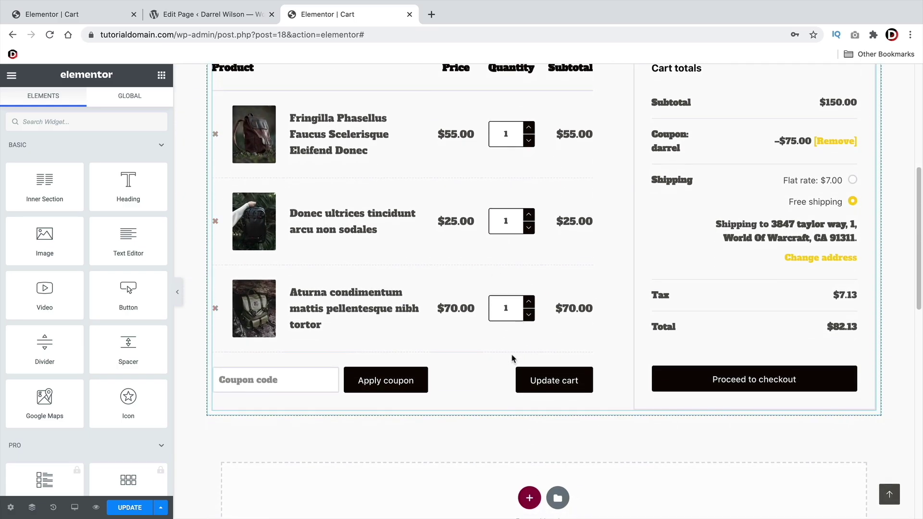
scroll(513, 358, "up", 5)
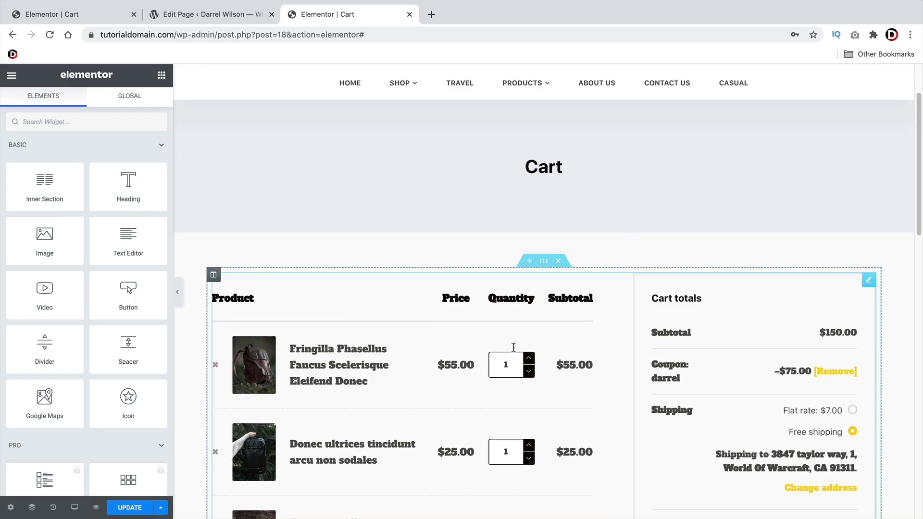
scroll(434, 372, "down", 8)
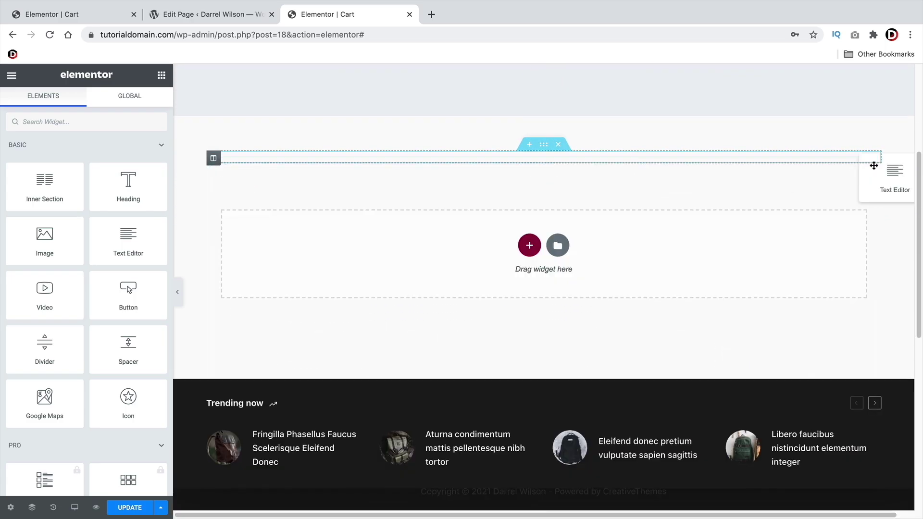
scroll(871, 165, "up", 6)
left_click(869, 163)
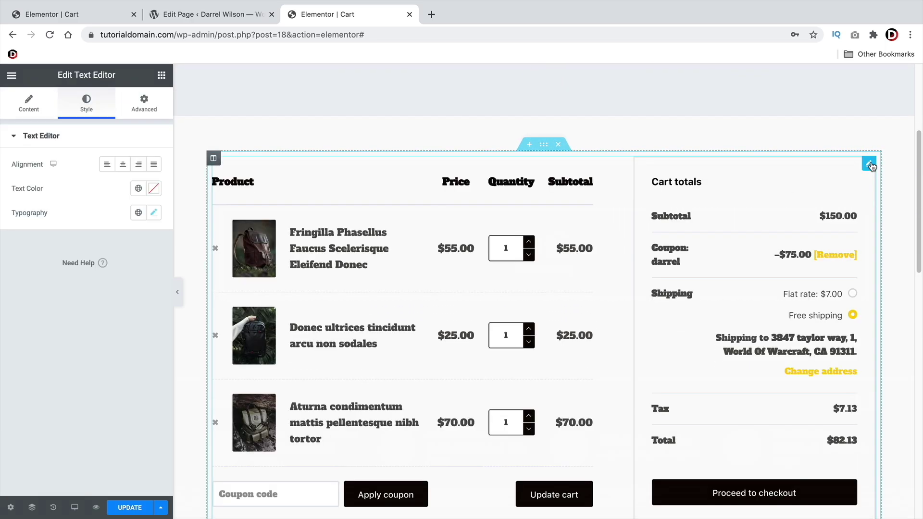
left_click(154, 213)
left_click_drag(21, 303, 32, 306)
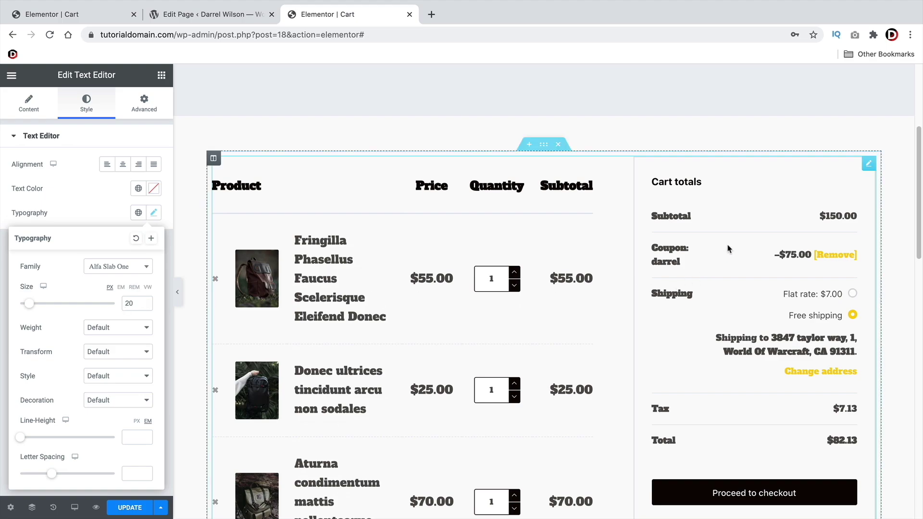
scroll(728, 305, "down", 3)
scroll(571, 274, "up", 3)
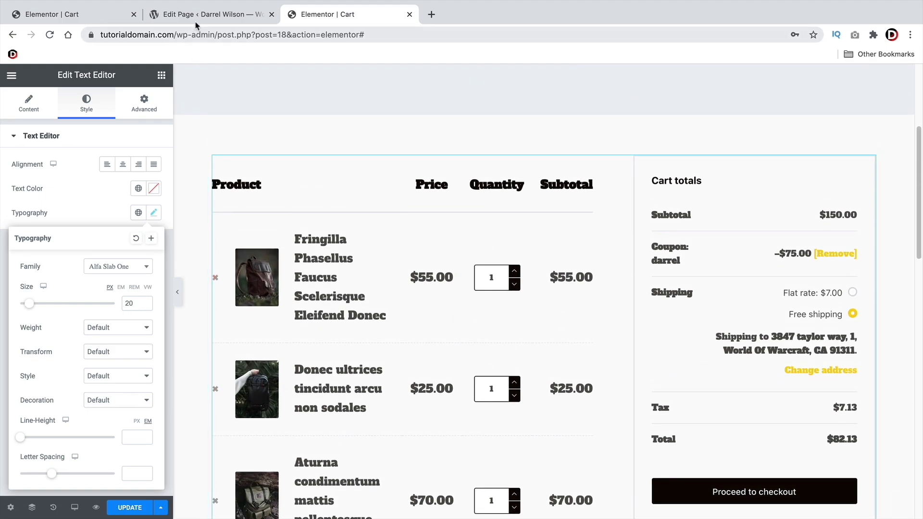
left_click(163, 15)
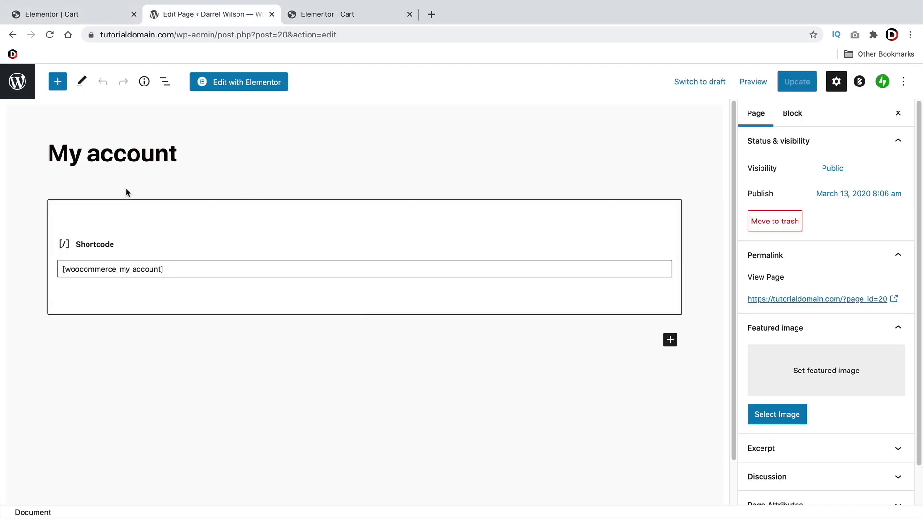
Check the My account page's Shortcode block, then launch Edit with Elementor
left_click_drag(53, 155, 145, 156)
left_click(163, 166)
left_click(147, 267)
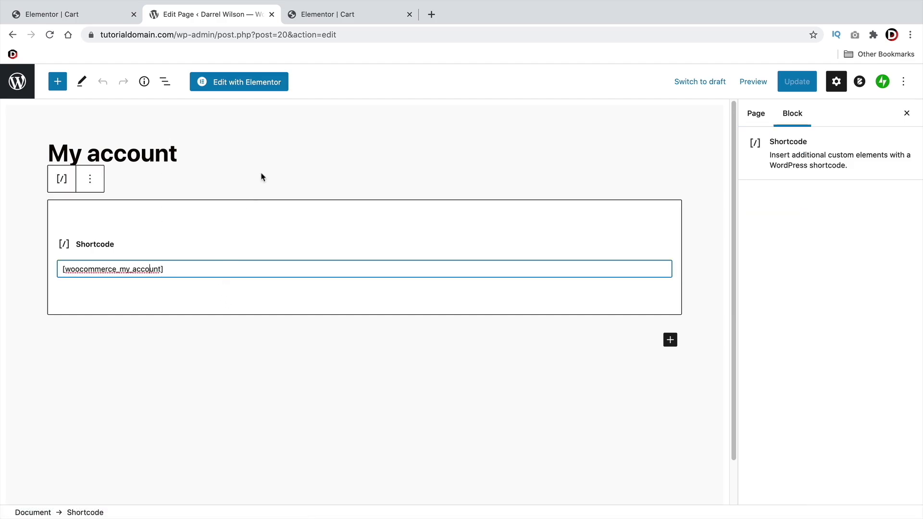
left_click(276, 147)
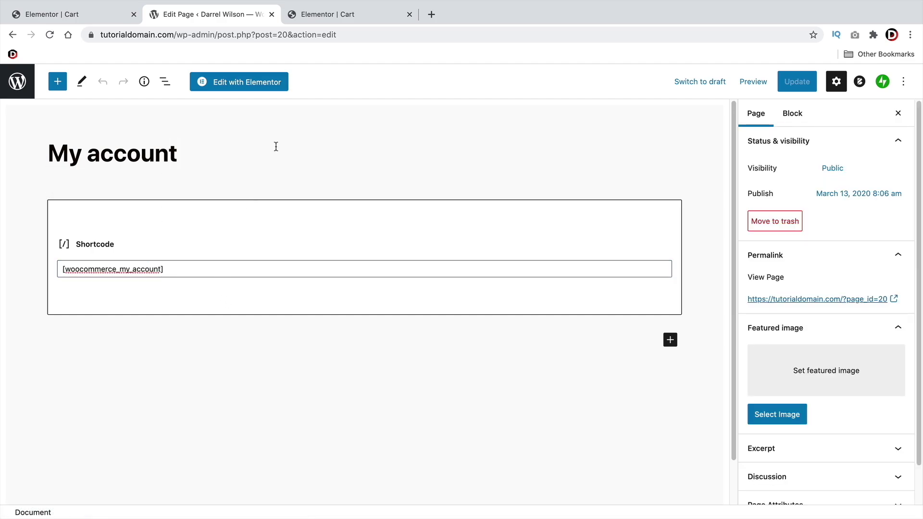
left_click(250, 85)
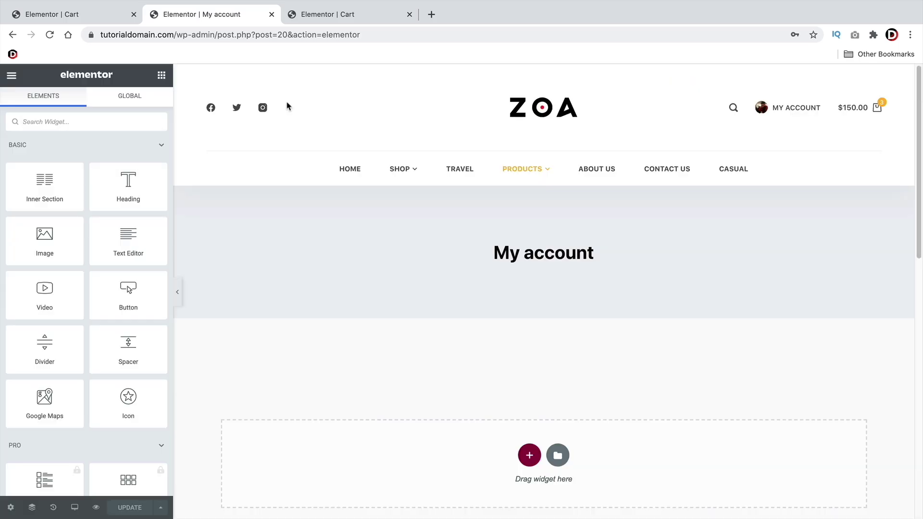
Select the Text Editor widget holding the account shortcode and open its Style > Typography settings
scroll(355, 198, "down", 3)
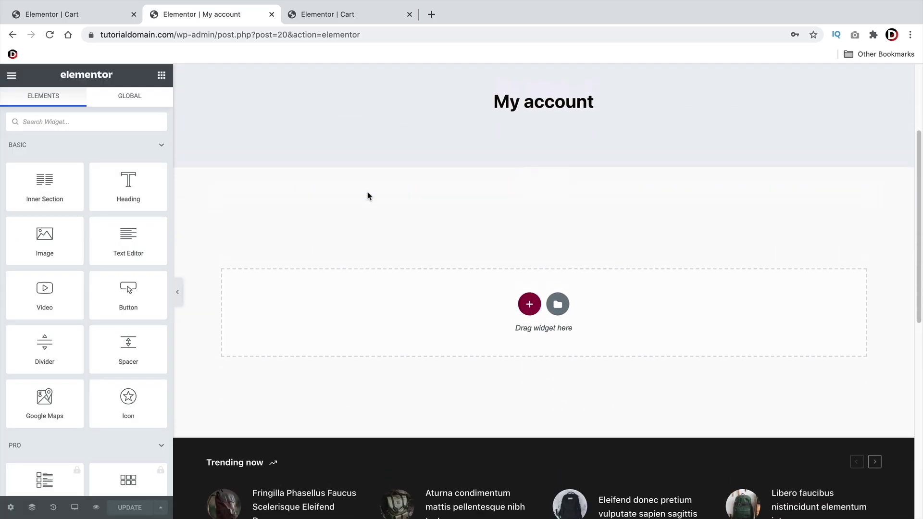
left_click(453, 248)
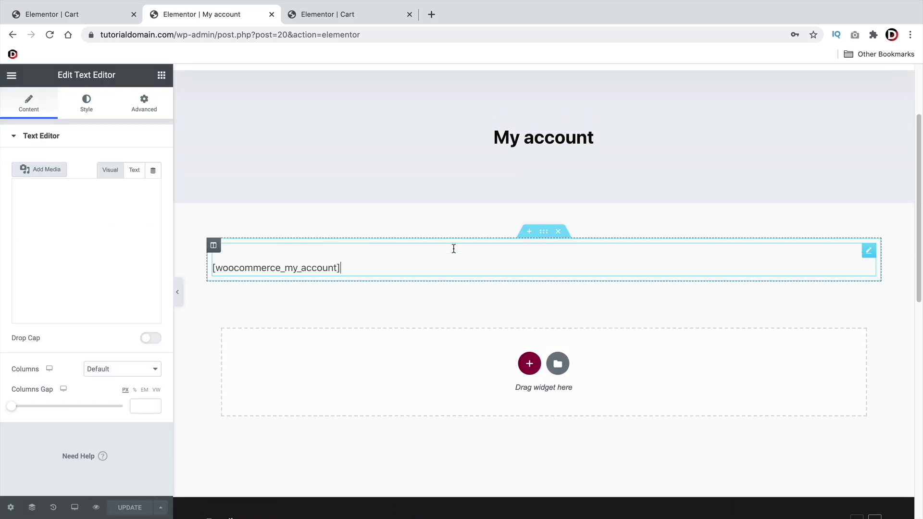
scroll(392, 207, "down", 2)
left_click(392, 207)
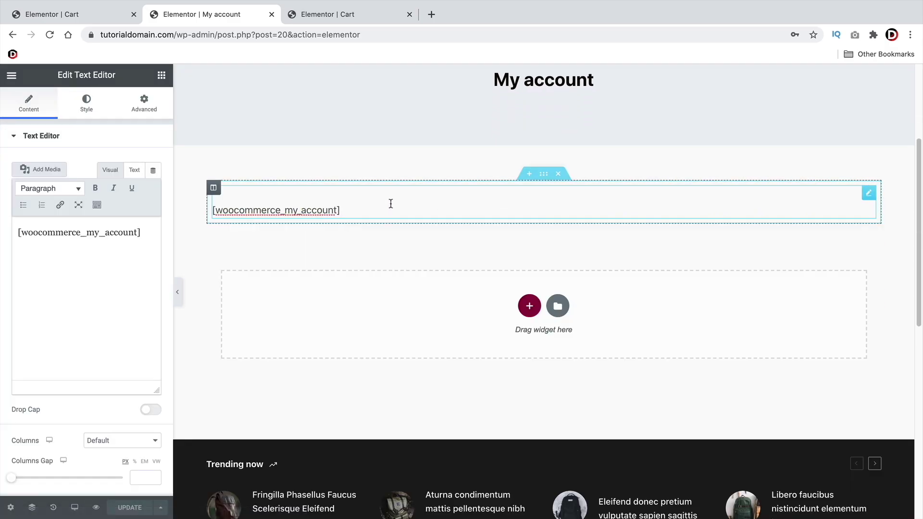
left_click(87, 102)
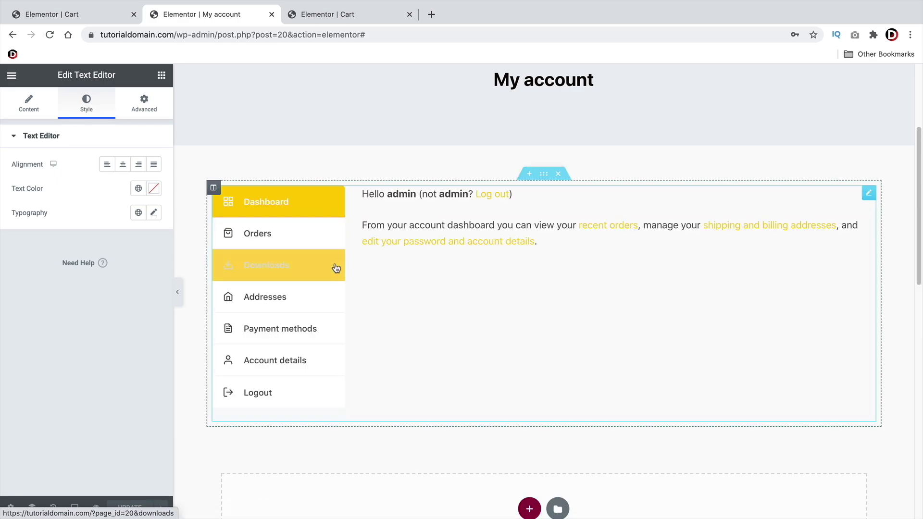
left_click(154, 213)
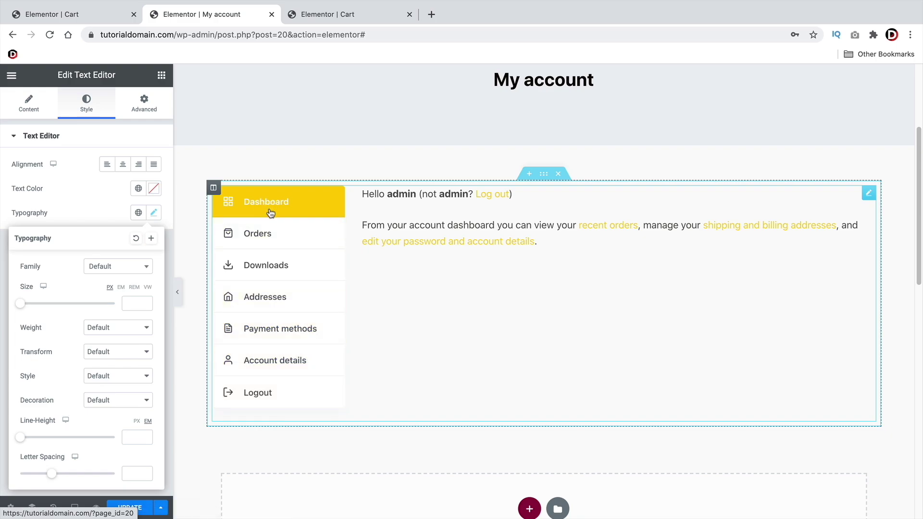
Try Tahoma and Alegreya, then set the account text to Anton at 24 px
left_click(117, 265)
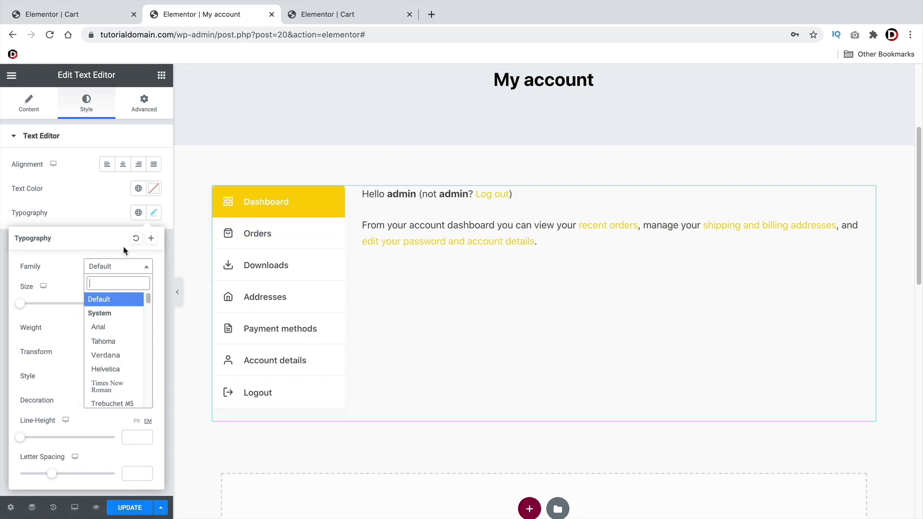
left_click(112, 344)
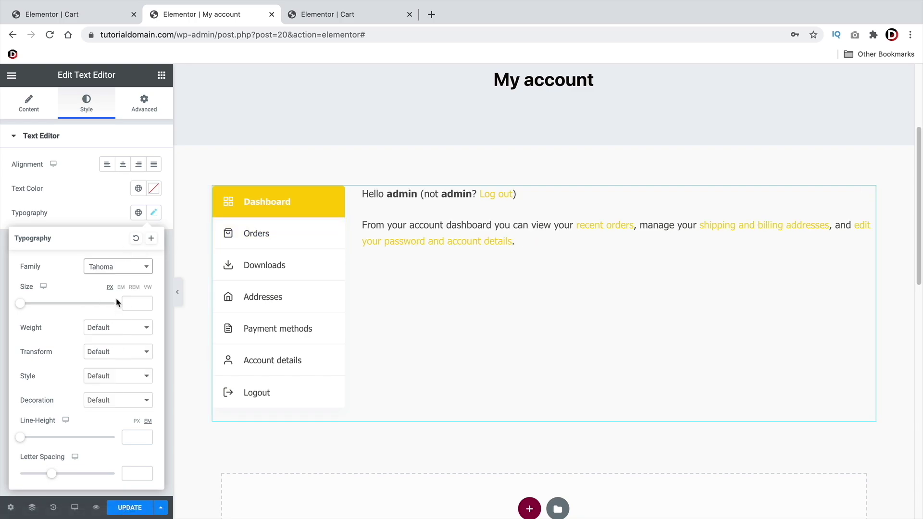
left_click(119, 268)
scroll(120, 337, "down", 10)
left_click(123, 350)
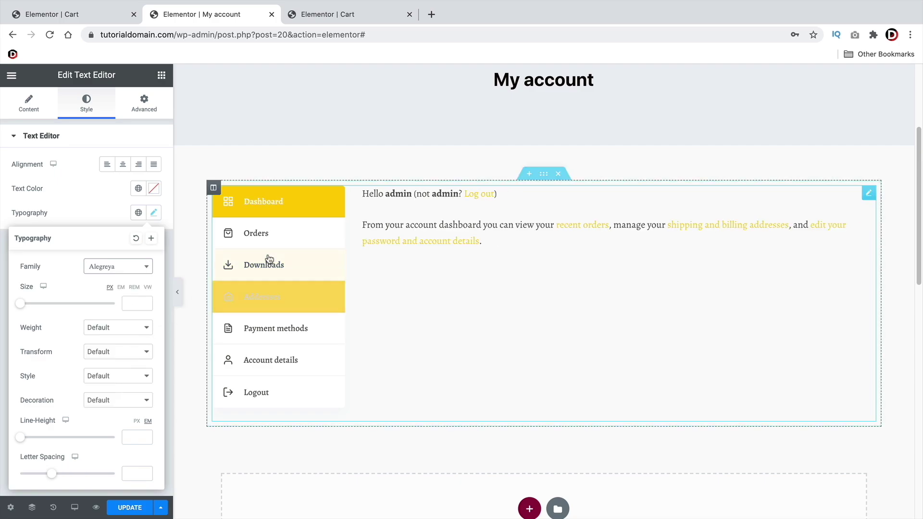
left_click(121, 267)
scroll(117, 337, "down", 5)
left_click(117, 347)
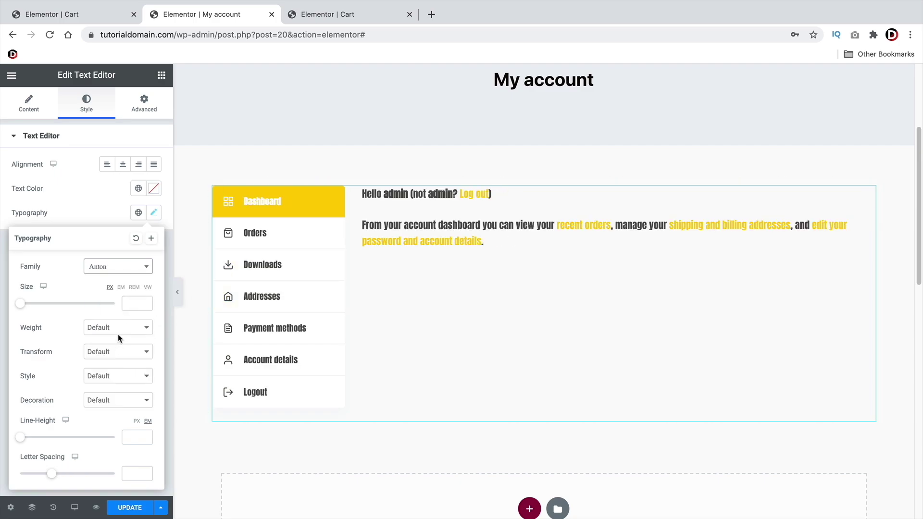
left_click_drag(32, 307, 34, 307)
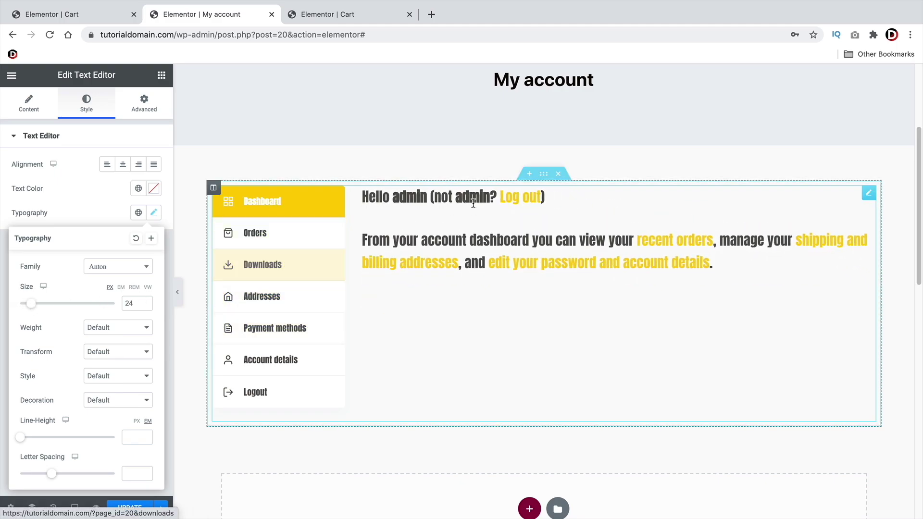
Set the account dashboard text's font weight to Bold
scroll(250, 264, "down", 3)
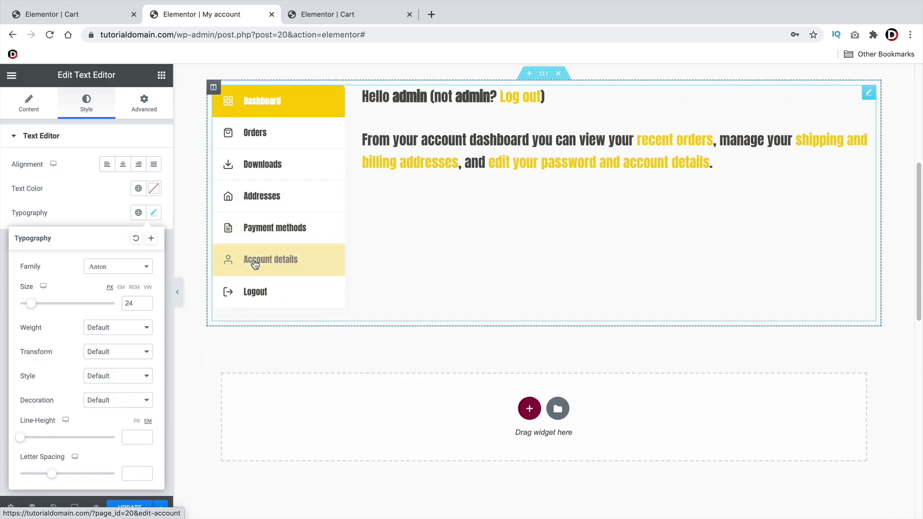
left_click(253, 260)
scroll(309, 212, "up", 3)
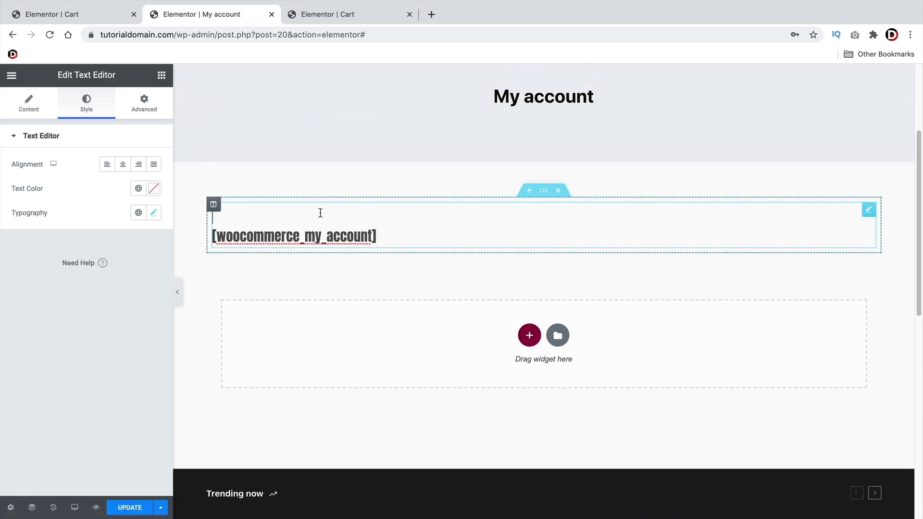
left_click(331, 184)
left_click(384, 224)
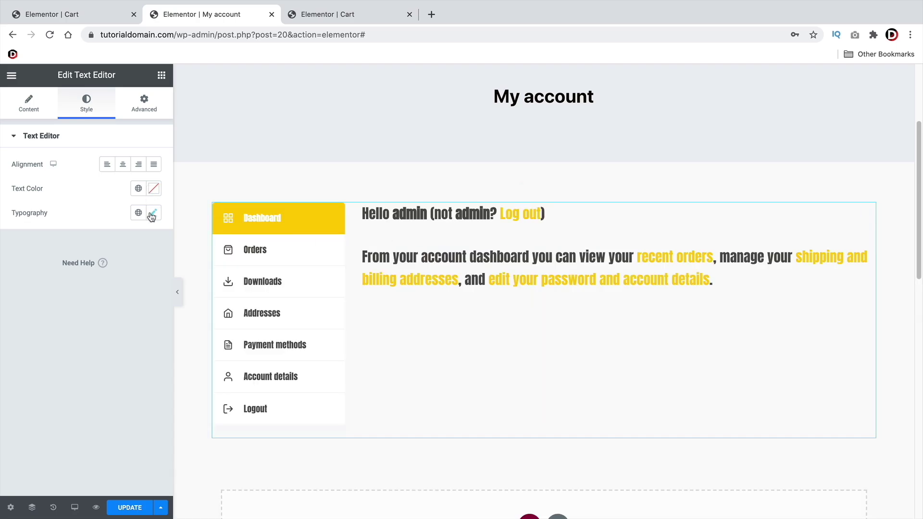
left_click(153, 213)
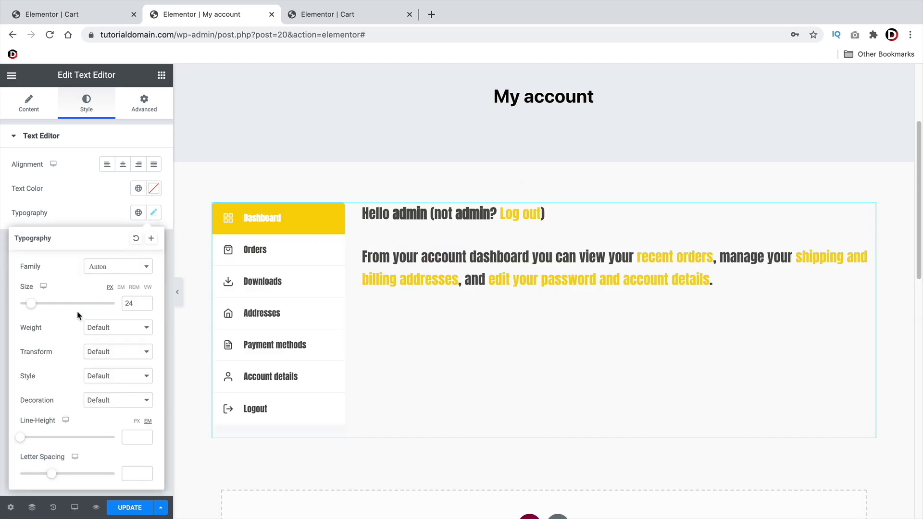
left_click(103, 329)
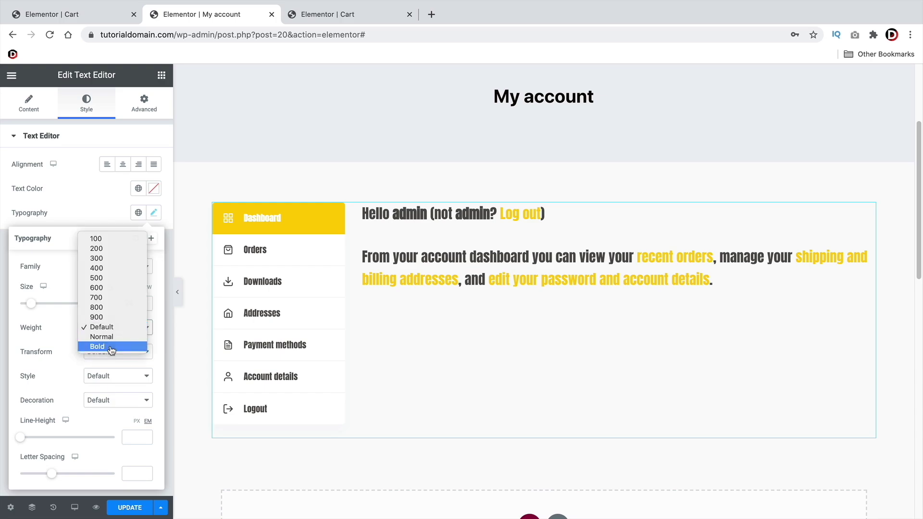
left_click(110, 347)
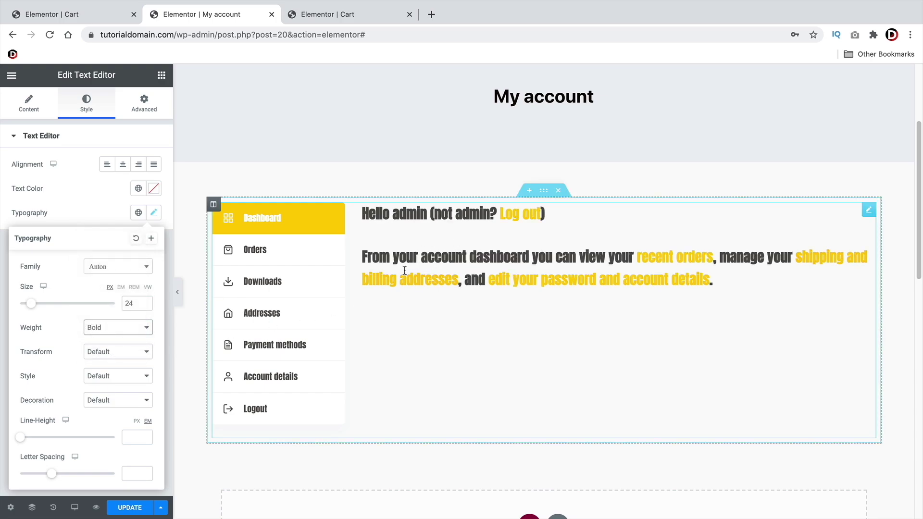
left_click(126, 224)
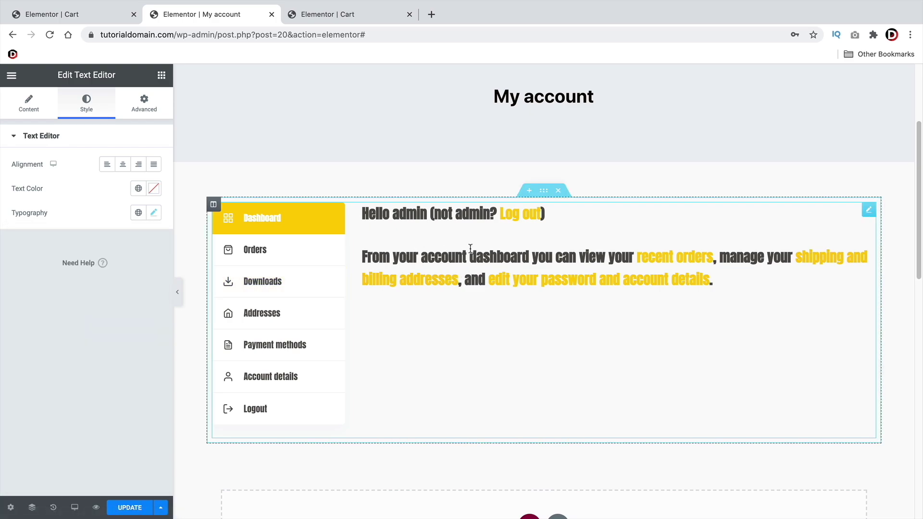
scroll(483, 309, "up", 4)
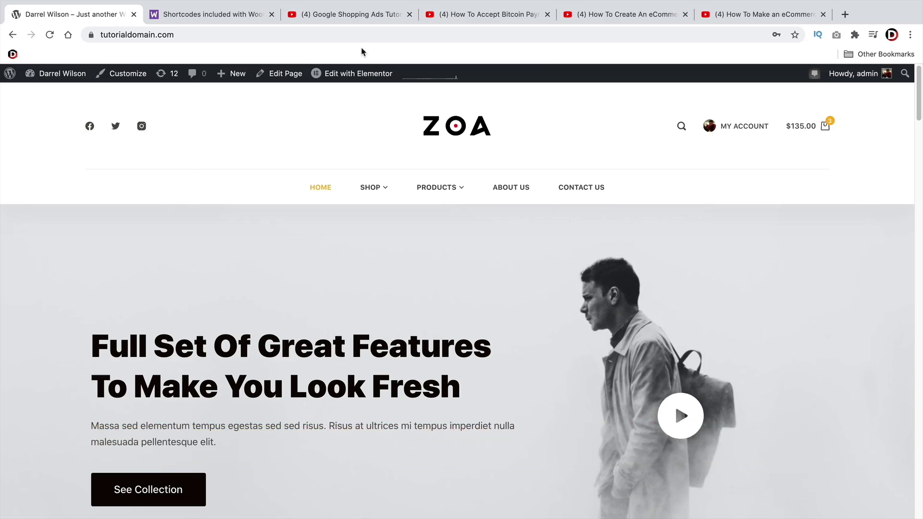
Return to the storefront tab and choose Dashboard from the site-name menu
left_click(359, 14)
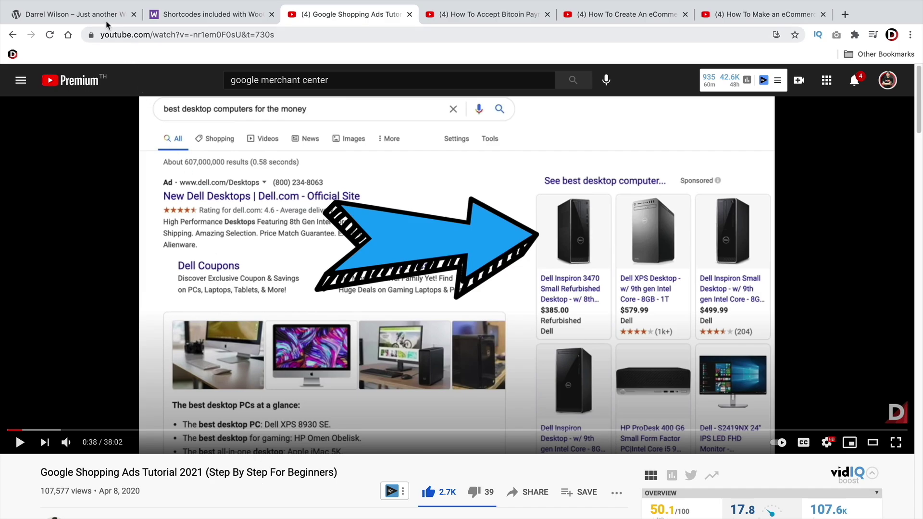
left_click(72, 15)
mouse_move(386, 197)
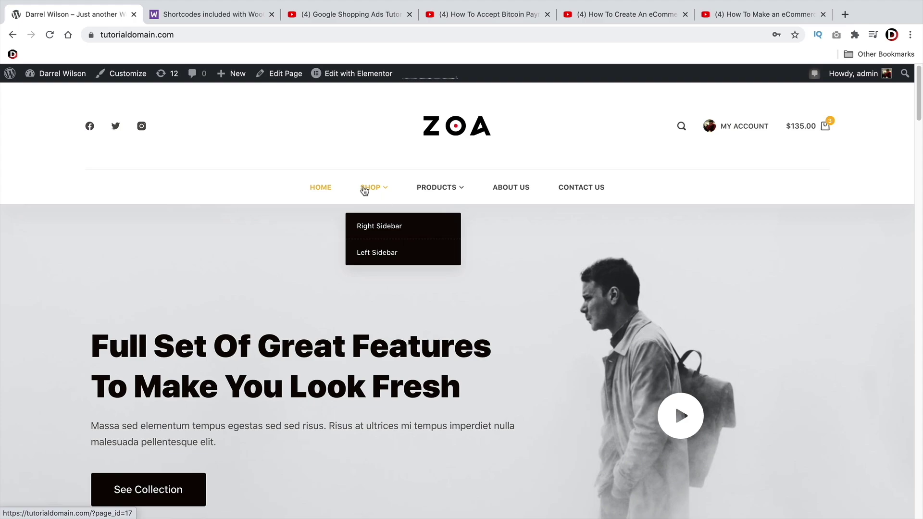
left_click(69, 96)
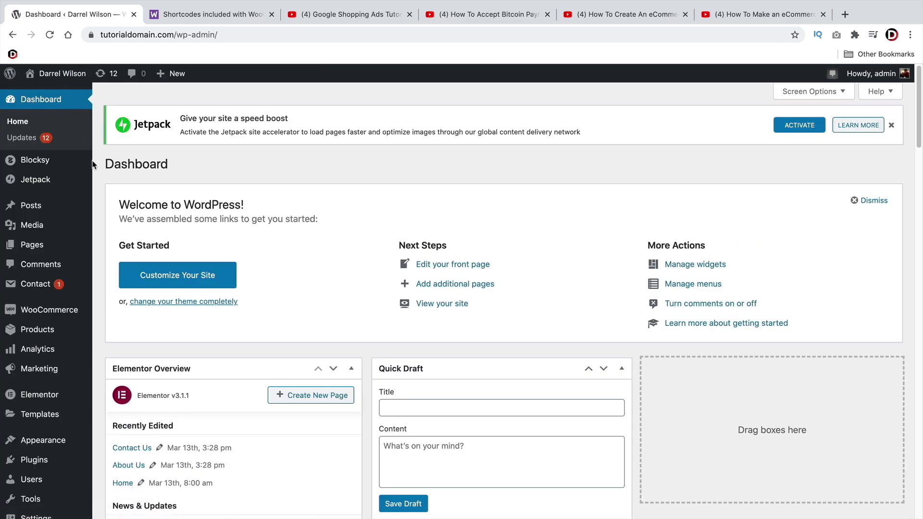
Open the Menus page and briefly expand the Categories panel
mouse_move(79, 445)
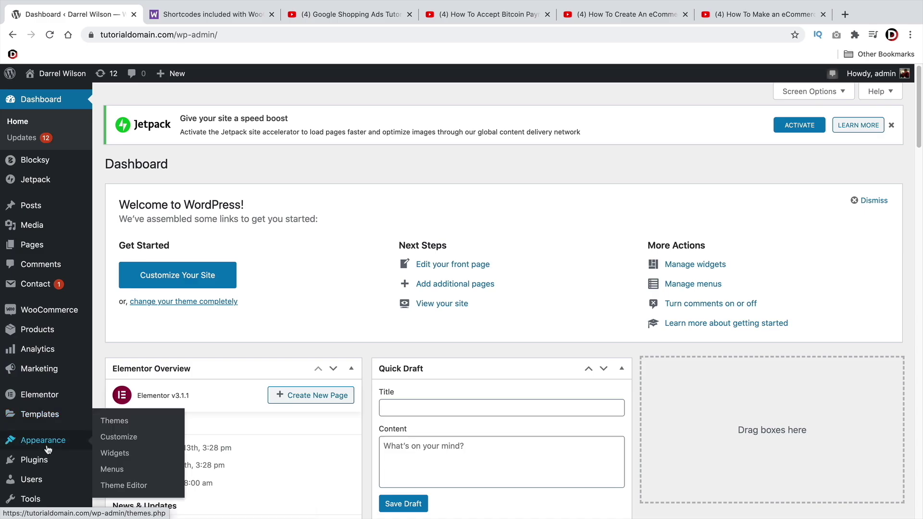
left_click(111, 469)
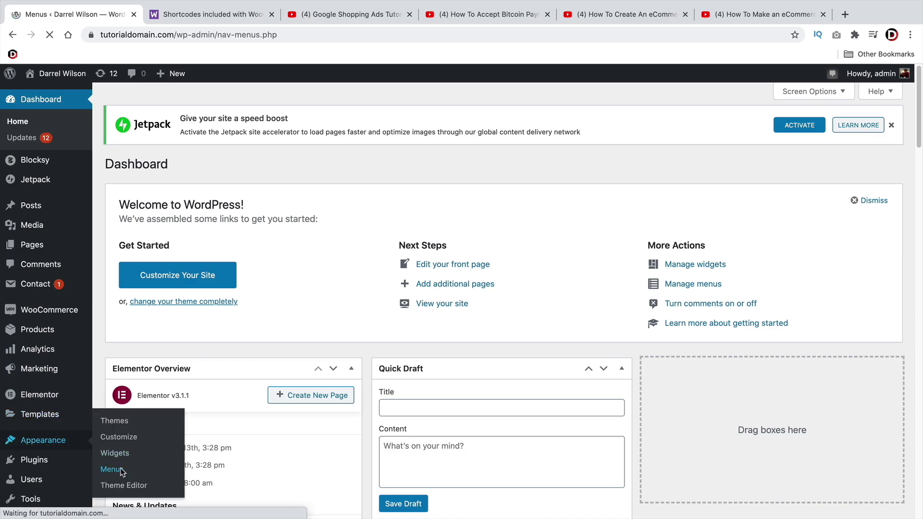
scroll(234, 291, "down", 3)
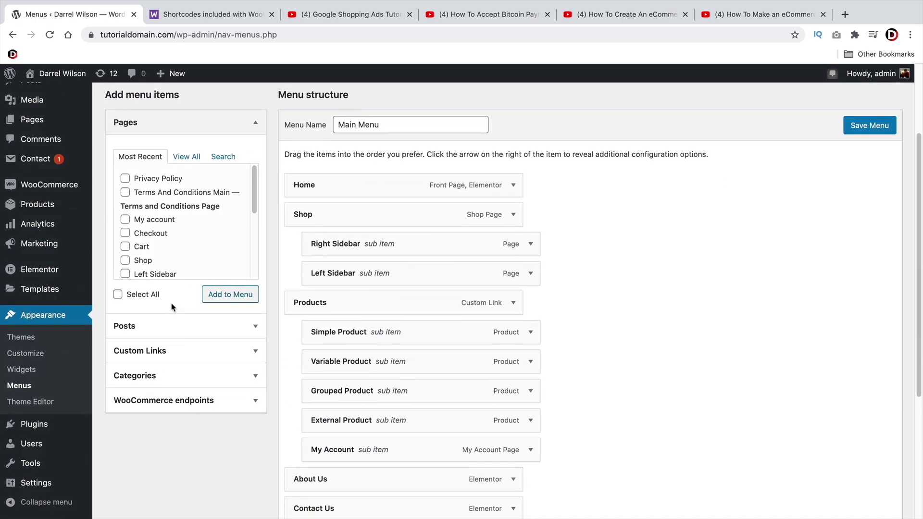
left_click(166, 377)
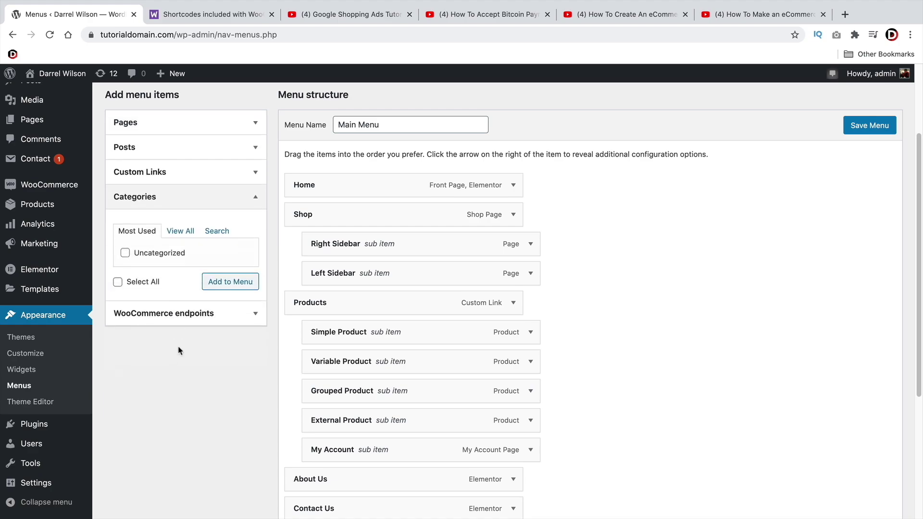
left_click(244, 201)
scroll(391, 351, "up", 3)
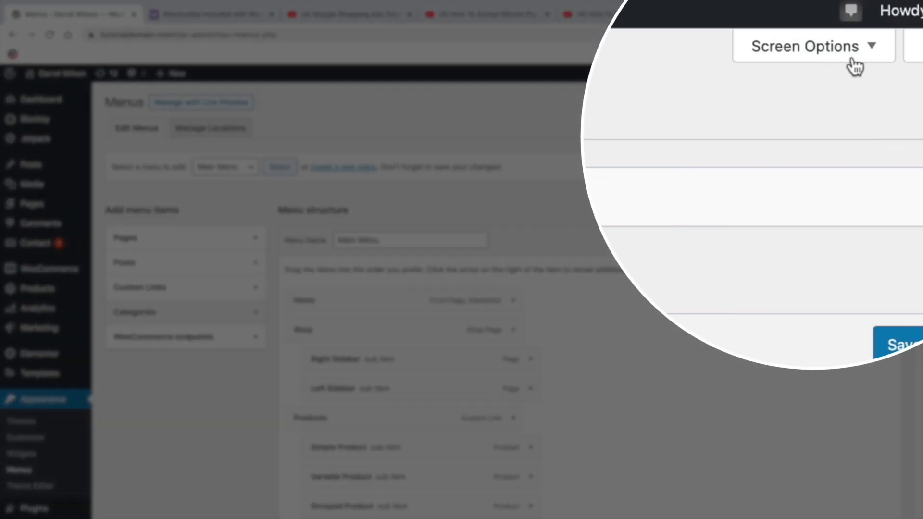
Tick Products, Product categories and Product tags in Screen Options
left_click(853, 65)
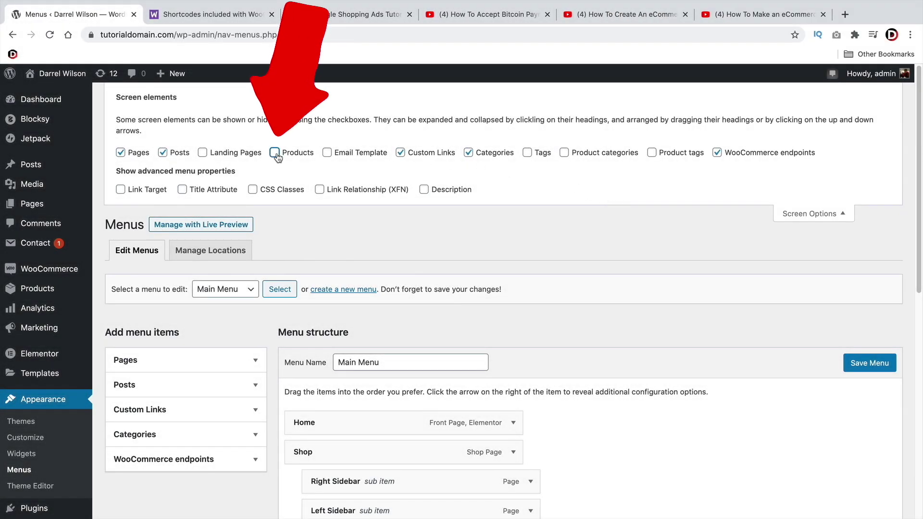
left_click(276, 155)
left_click(564, 152)
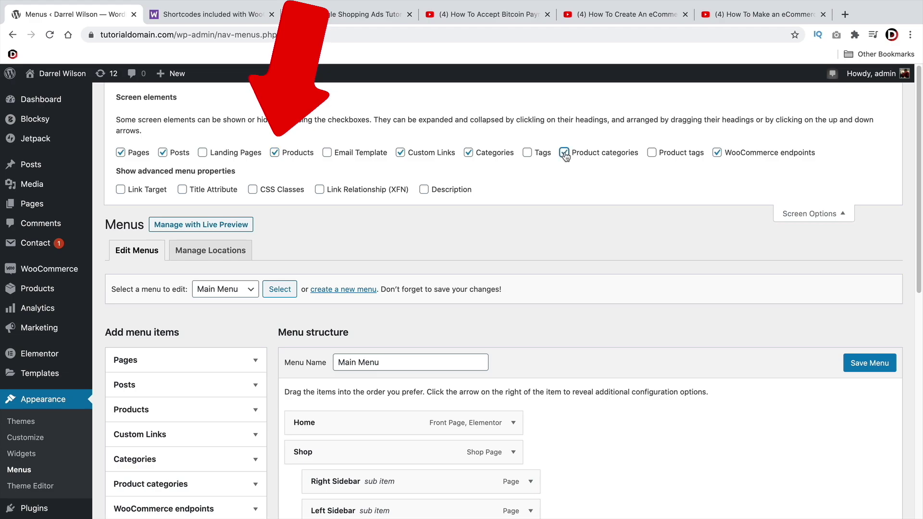
left_click(564, 153)
left_click(652, 154)
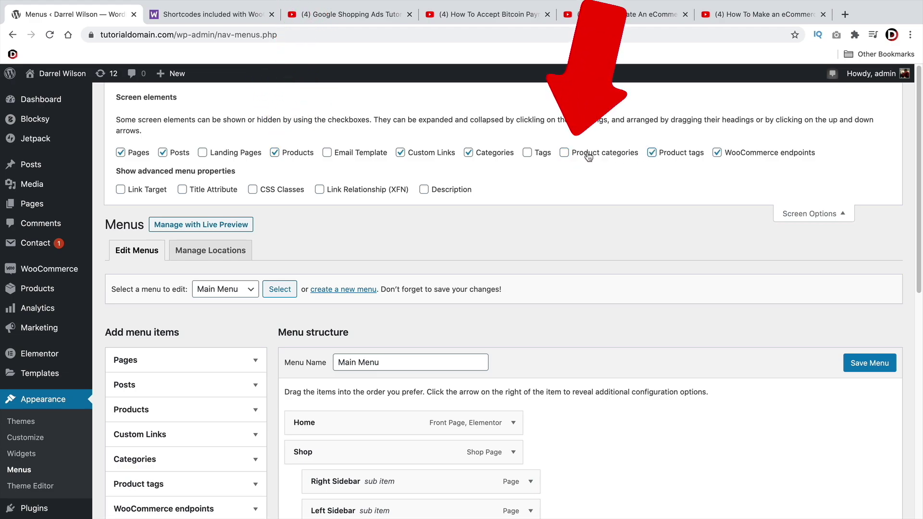
left_click(587, 154)
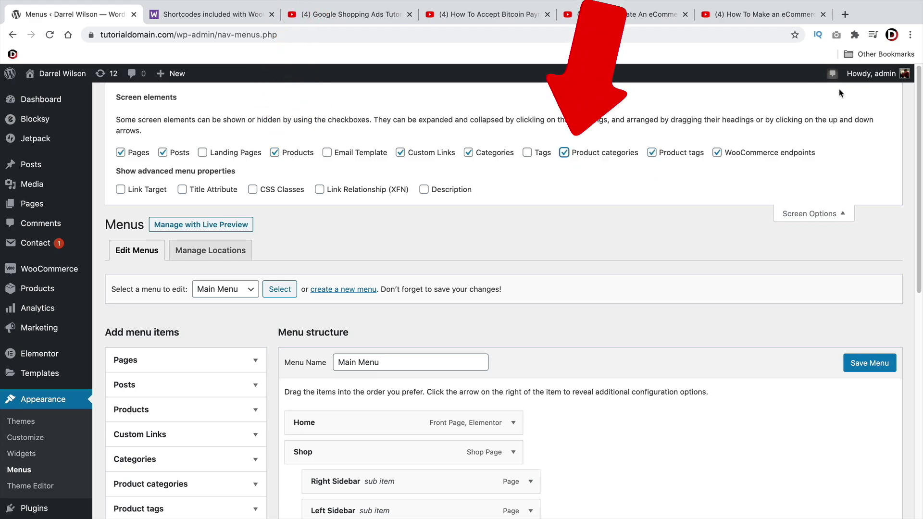
left_click(811, 213)
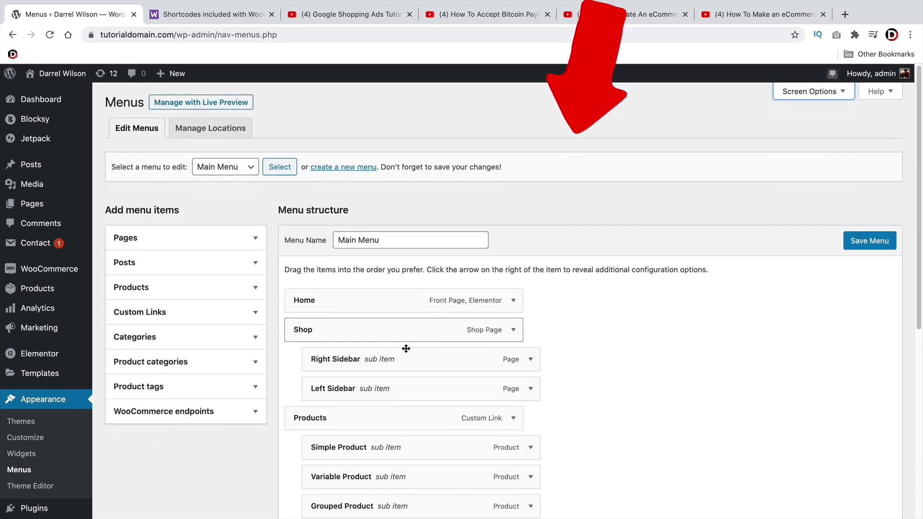
Browse the Product categories and Products panels on the Menus page
left_click(212, 365)
scroll(214, 365, "down", 2)
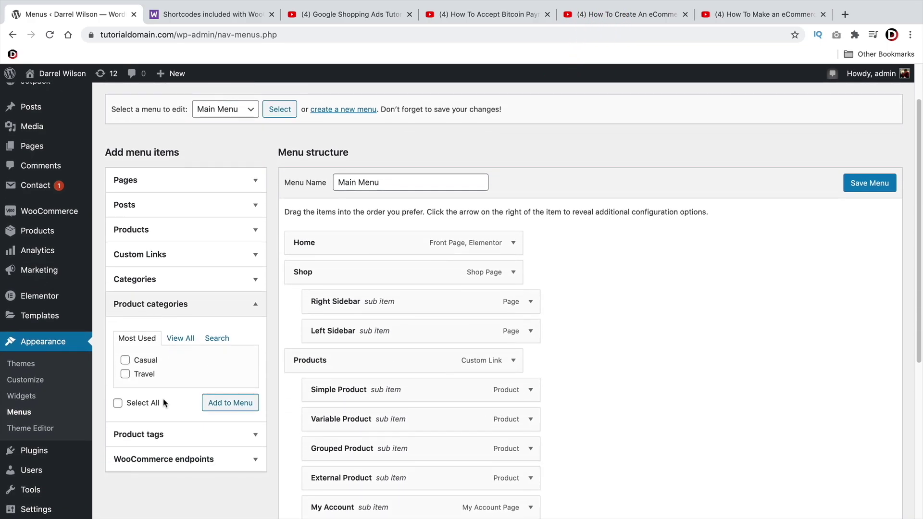
left_click(197, 230)
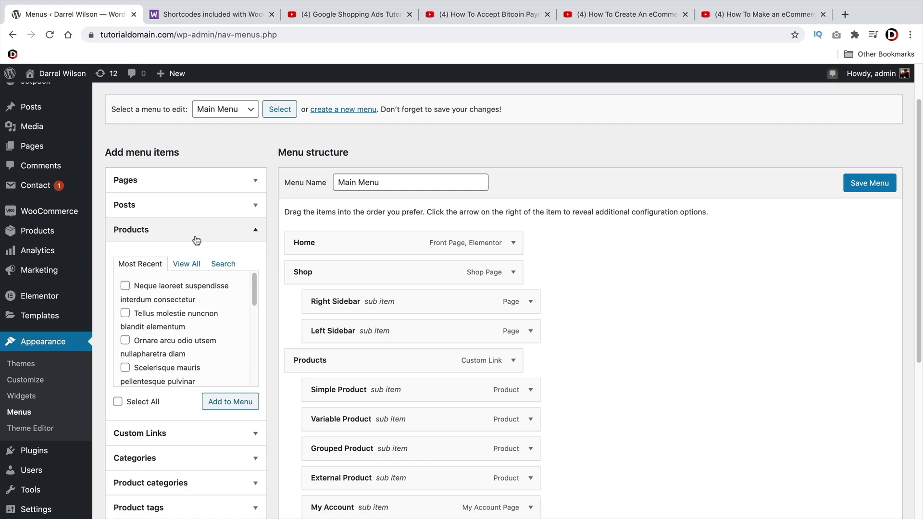
scroll(165, 316, "down", 3)
left_click(256, 236)
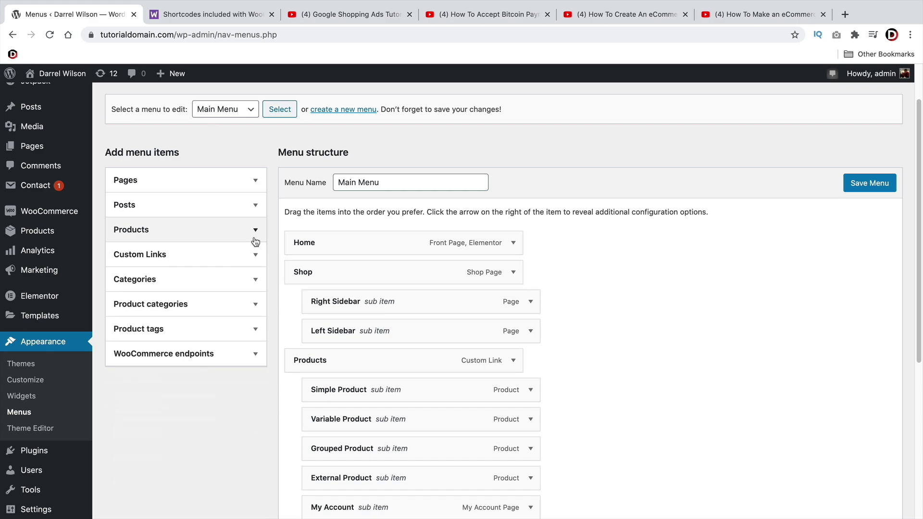
scroll(255, 240, "down", 4)
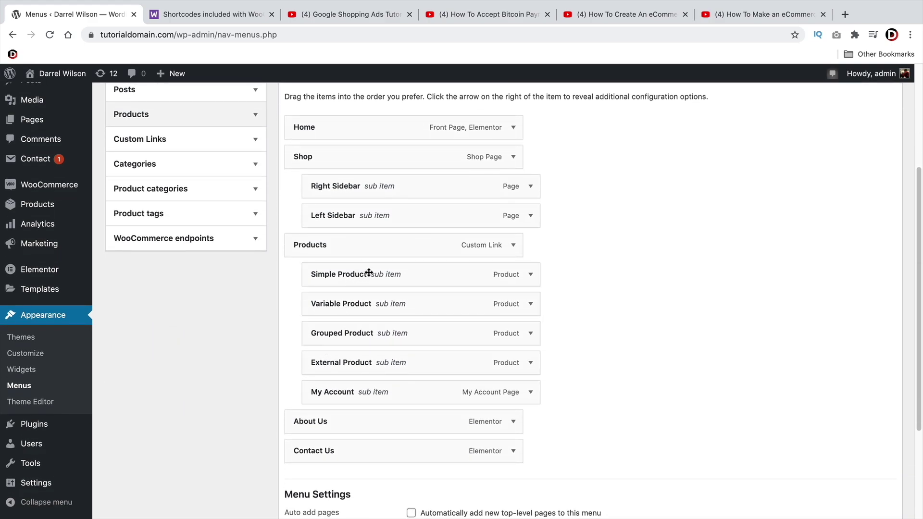
scroll(365, 344, "up", 4)
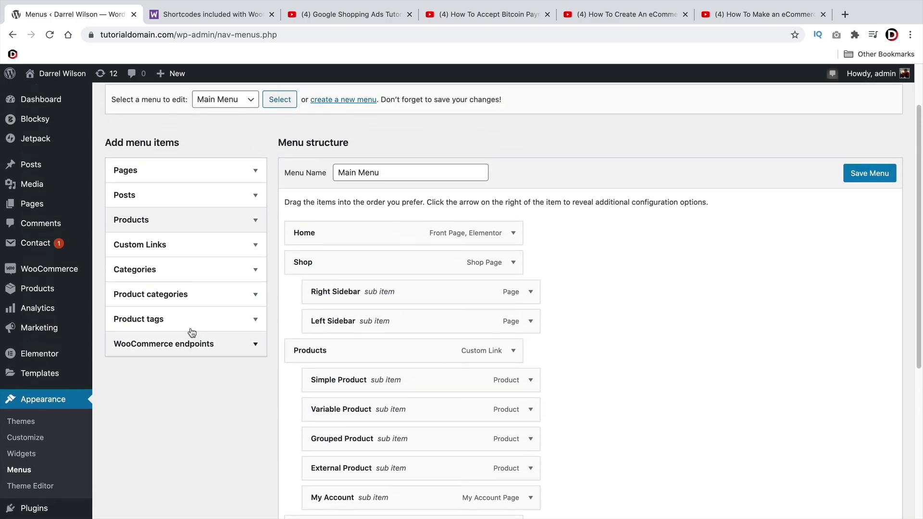
Add the Casual and Travel product categories to Main Menu
left_click(254, 304)
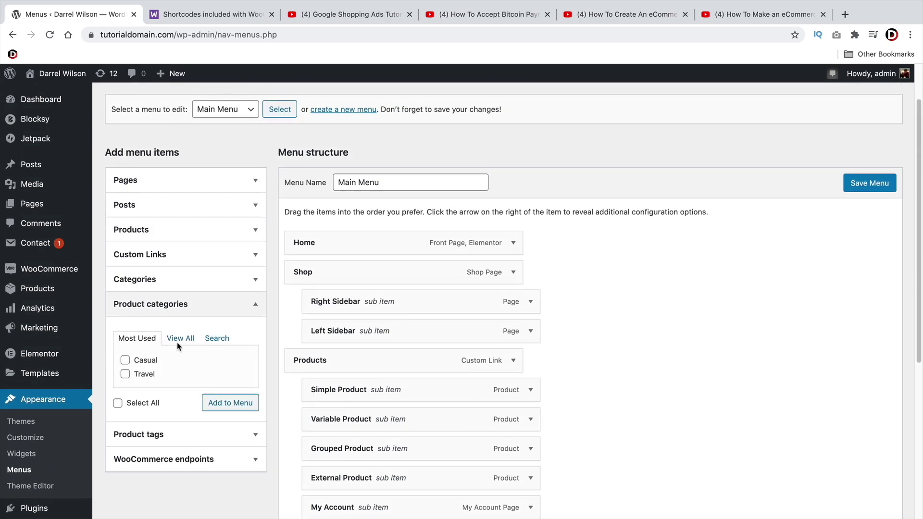
left_click(131, 364)
left_click(226, 402)
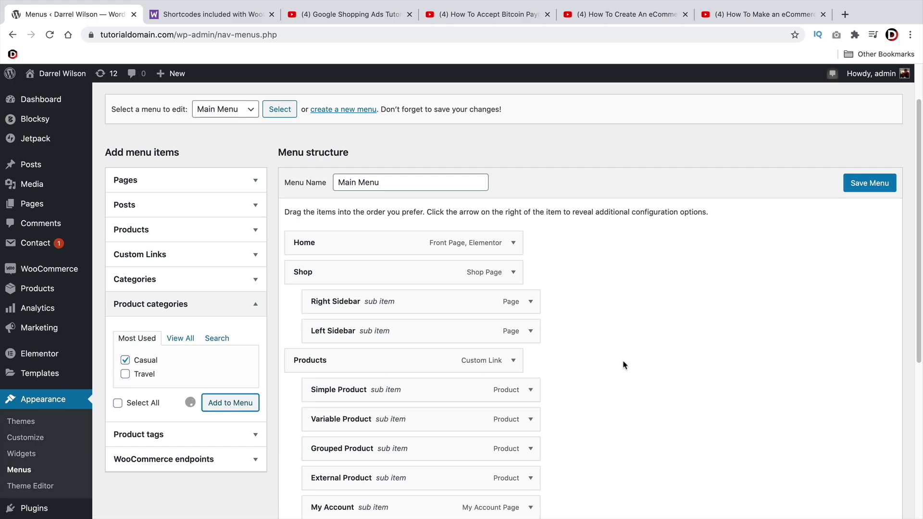
scroll(623, 364, "down", 3)
scroll(623, 365, "down", 4)
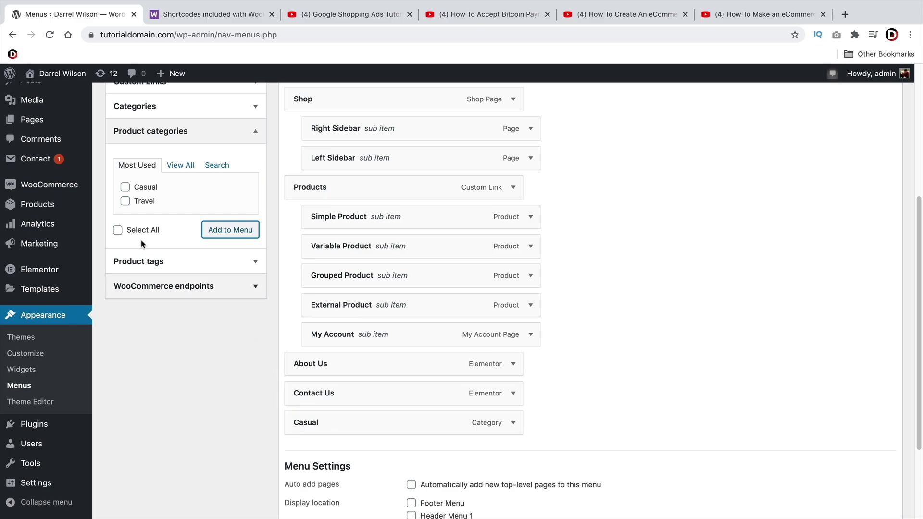
left_click(124, 201)
left_click(216, 232)
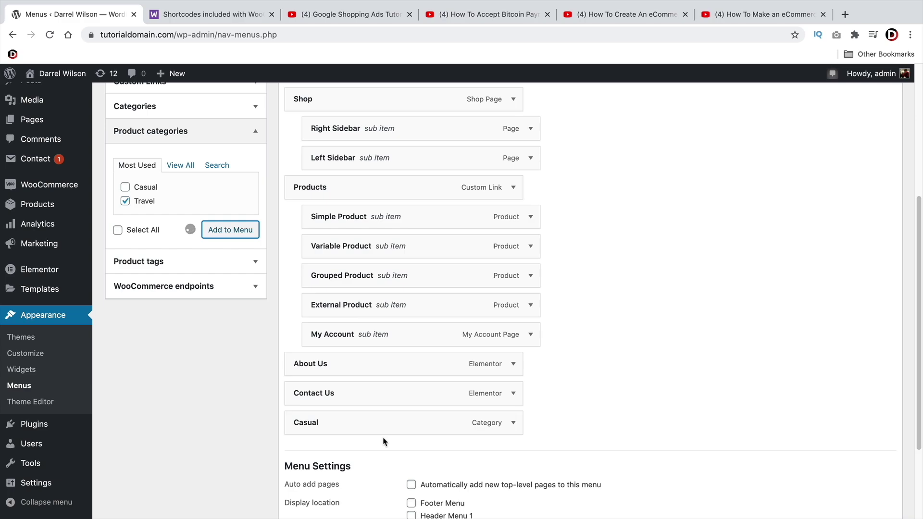
Move Travel just above Products and save Main Menu
left_click_drag(381, 445, 379, 185)
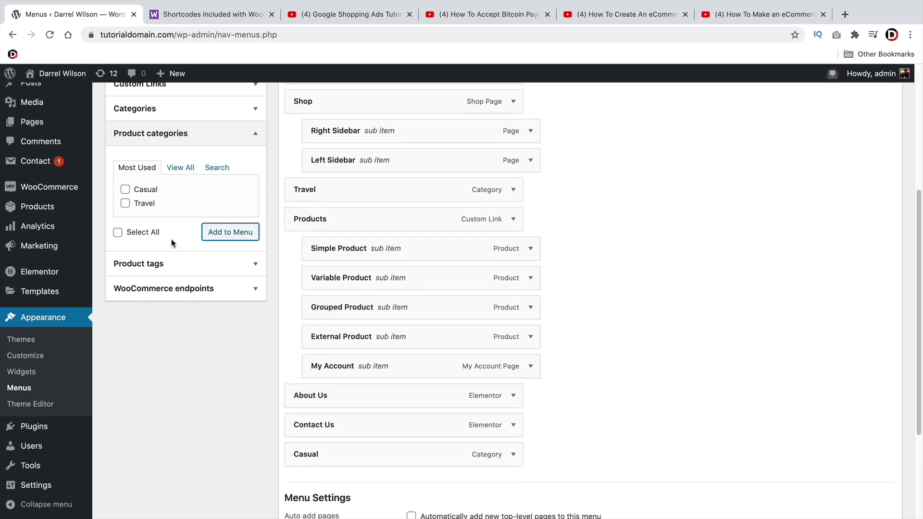
scroll(173, 251, "up", 3)
left_click(880, 126)
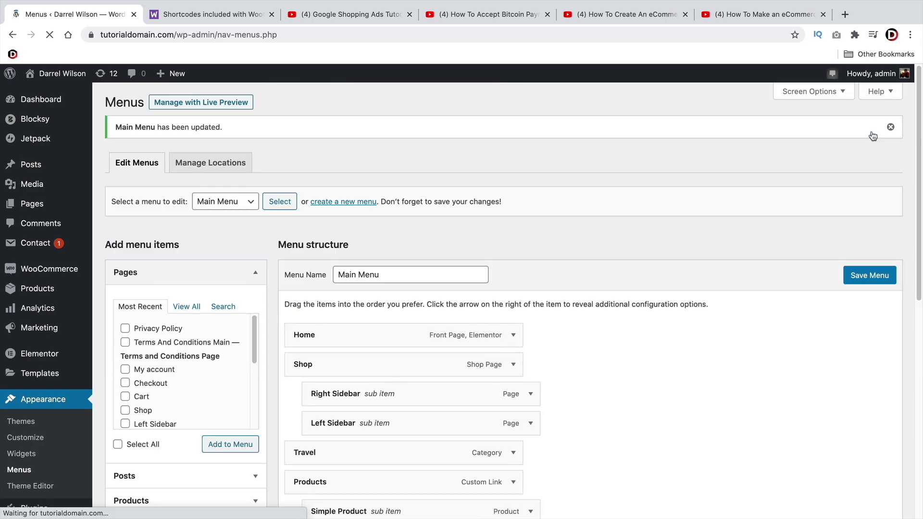
Visit the live site and open the CASUAL category page
mouse_move(42, 73)
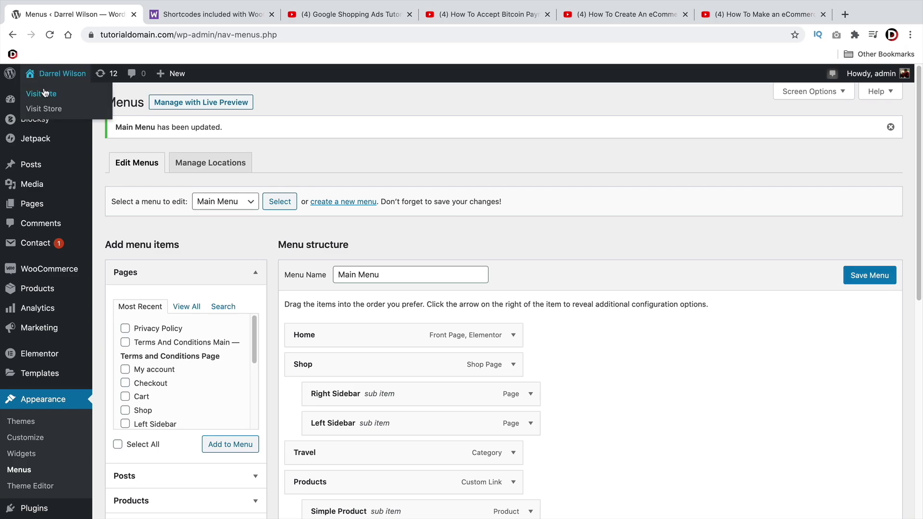
left_click(43, 94)
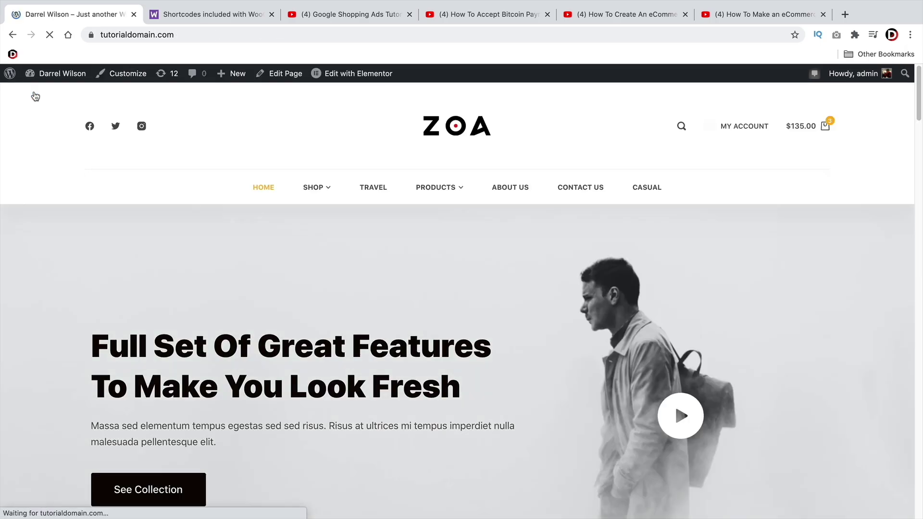
left_click(647, 189)
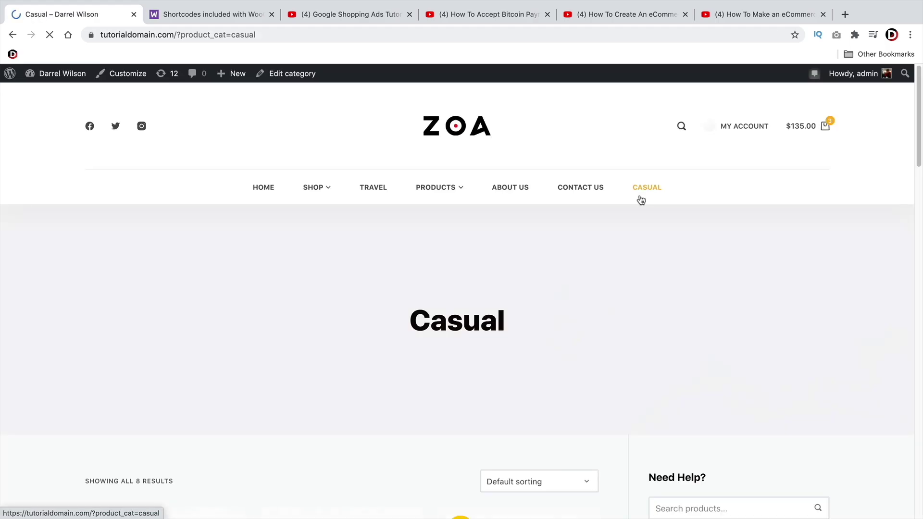
Scroll through the eight bag products on the Casual category page
scroll(560, 247, "down", 5)
scroll(481, 276, "down", 8)
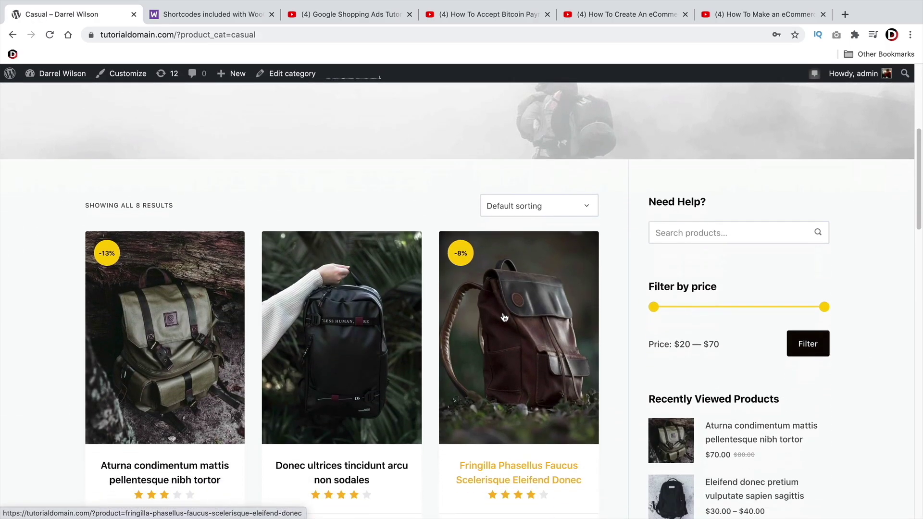
scroll(185, 235, "down", 9)
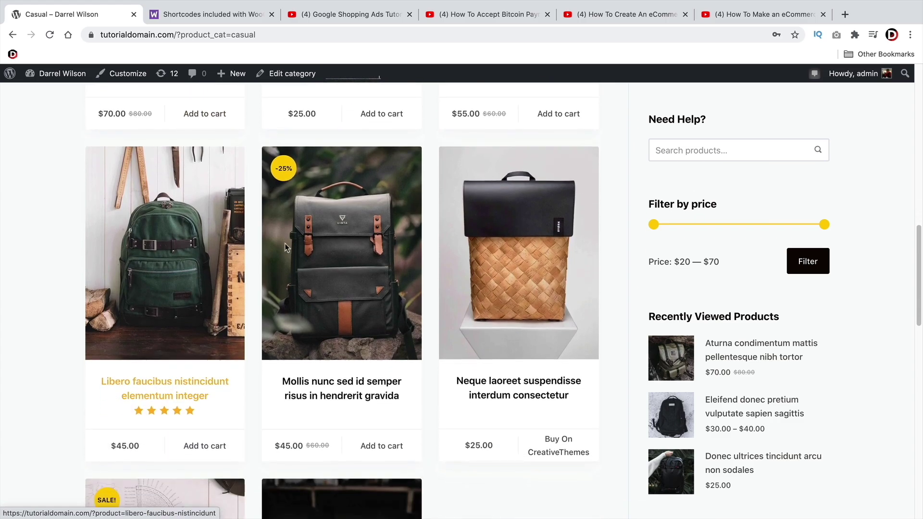
scroll(330, 283, "up", 20)
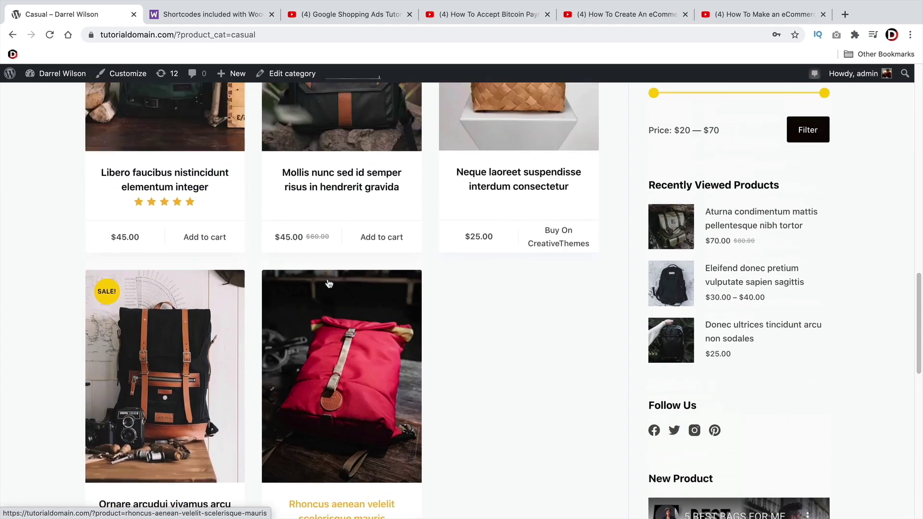
scroll(328, 291, "up", 3)
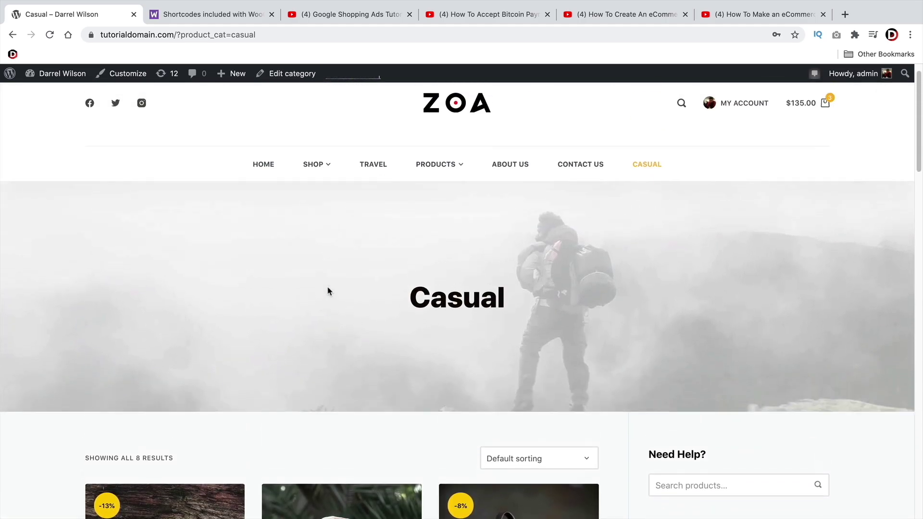
scroll(327, 294, "down", 2)
scroll(327, 294, "up", 3)
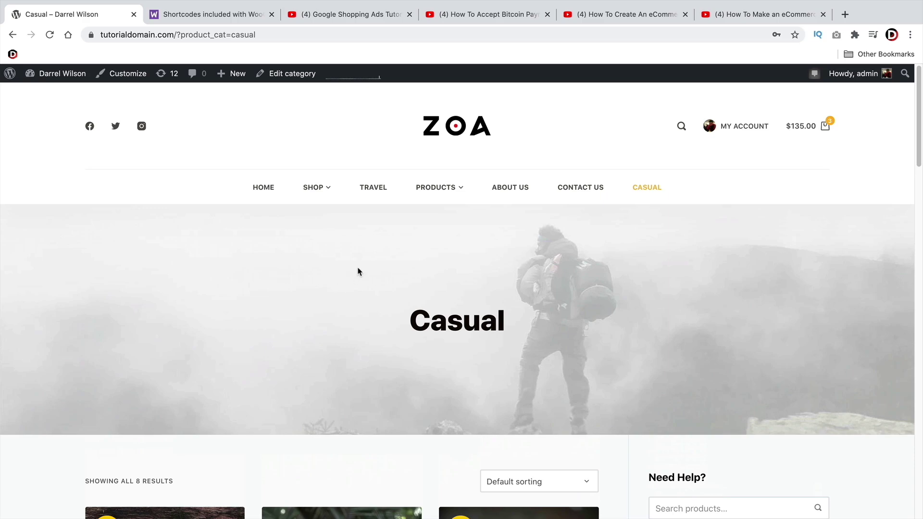
scroll(487, 327, "down", 8)
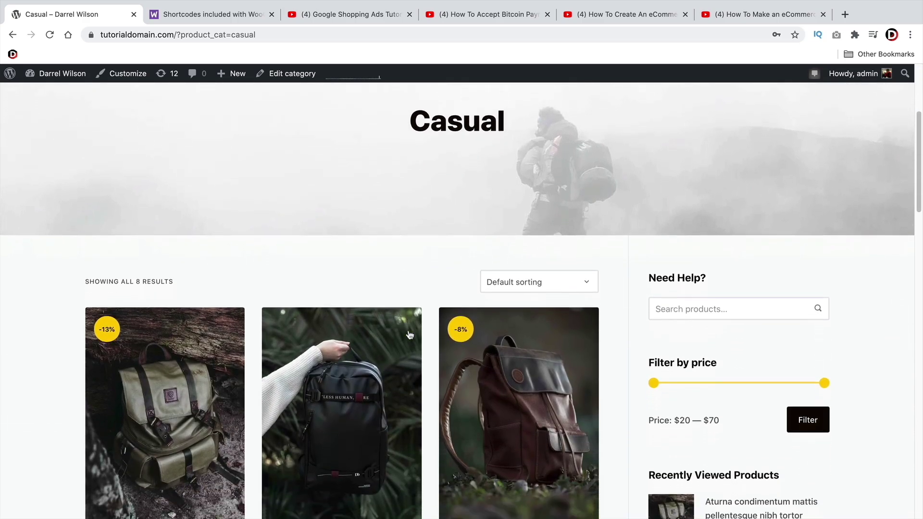
scroll(409, 330, "down", 1)
scroll(410, 330, "up", 9)
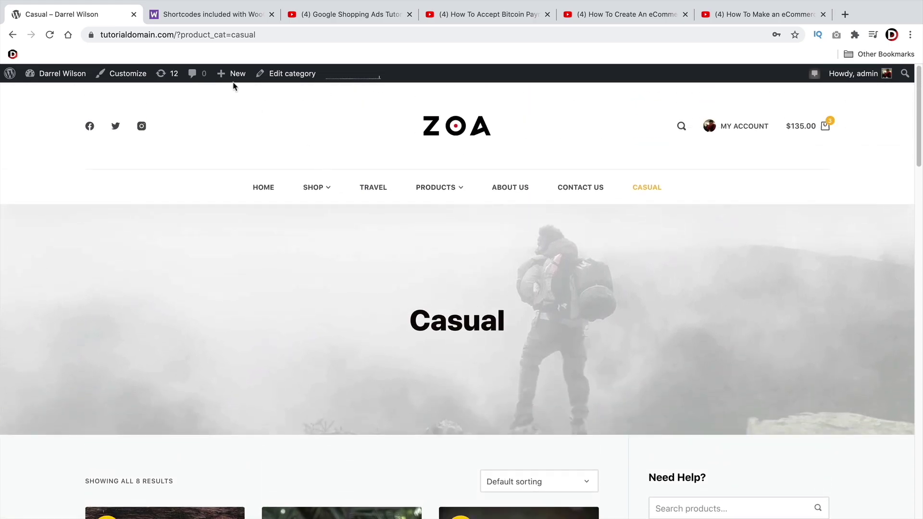
Create a new page titled 'Bag Page'
mouse_move(233, 75)
left_click(235, 126)
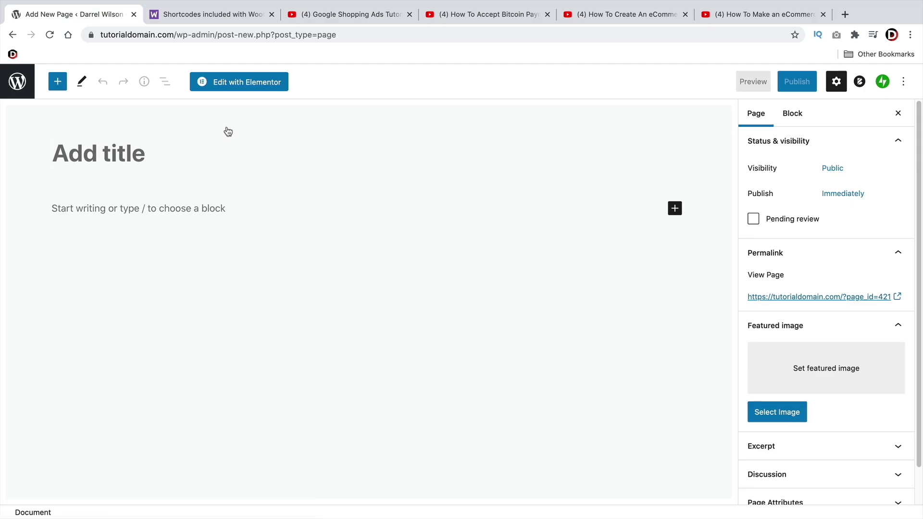
type("Bag P")
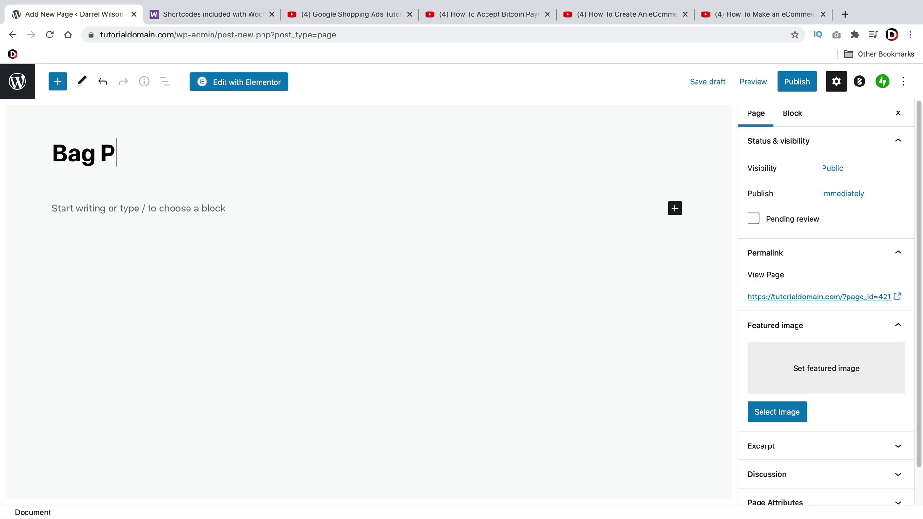
type("age")
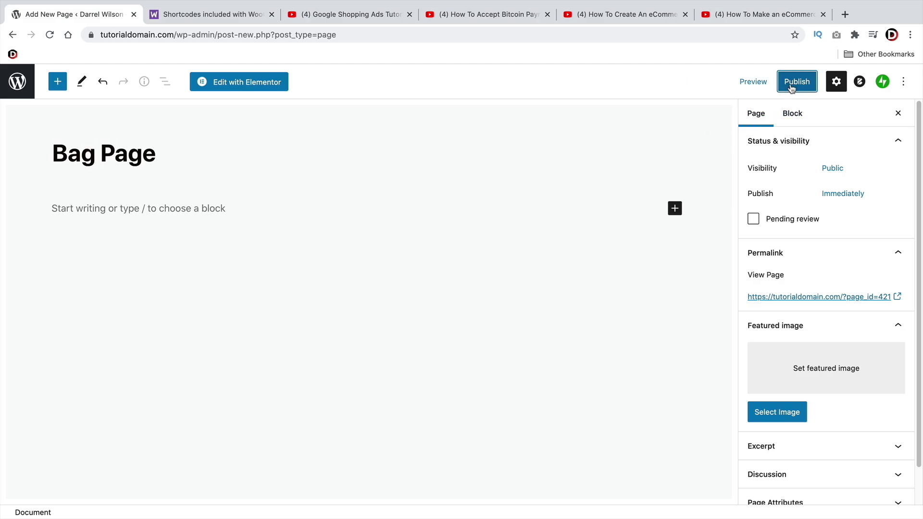
Publish the page, confirming in the pre-publish panel, and launch Edit with Elementor
left_click(796, 82)
left_click(801, 82)
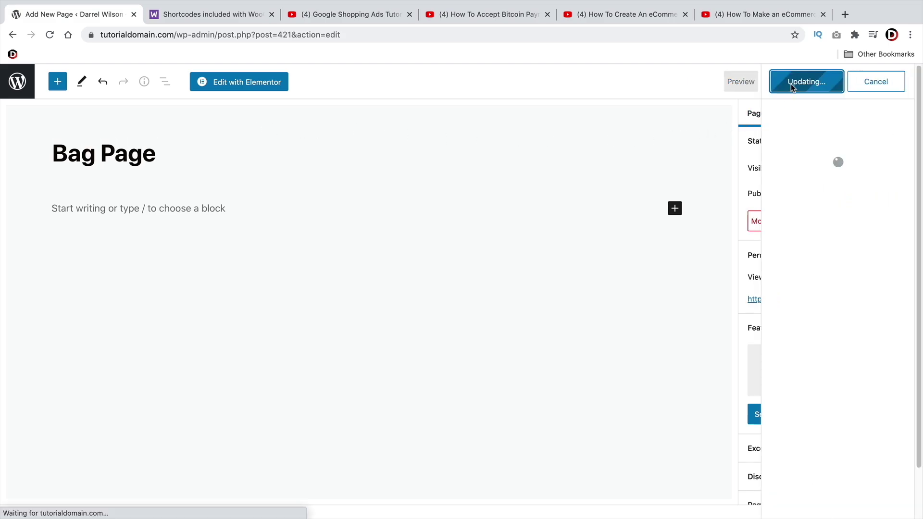
left_click(224, 91)
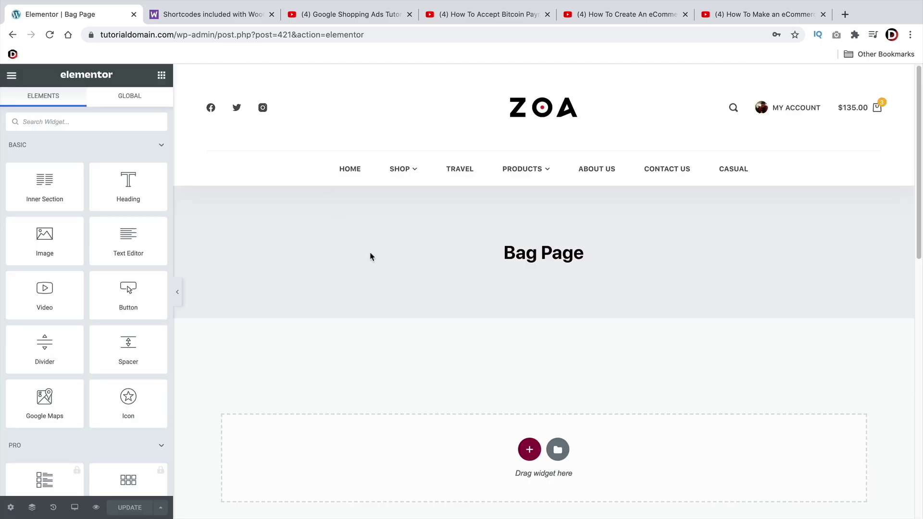
scroll(400, 253, "down", 3)
scroll(399, 253, "up", 3)
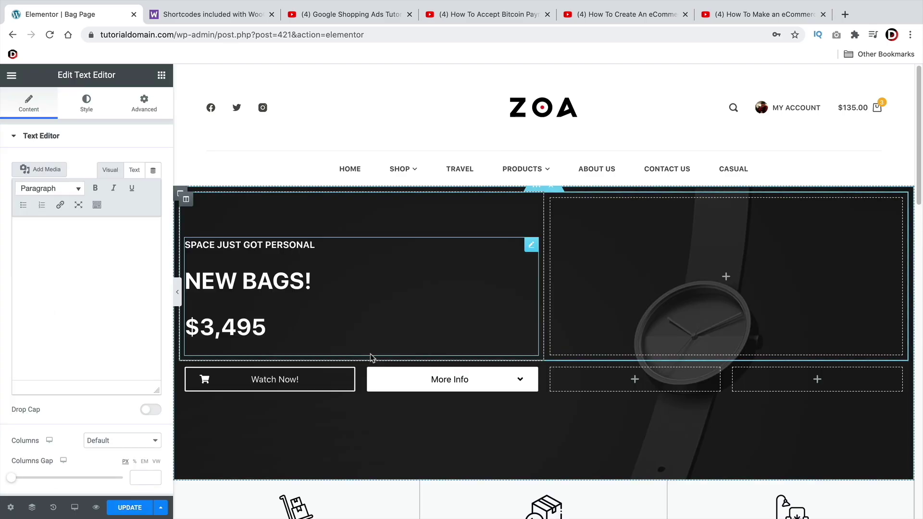
scroll(370, 357, "down", 8)
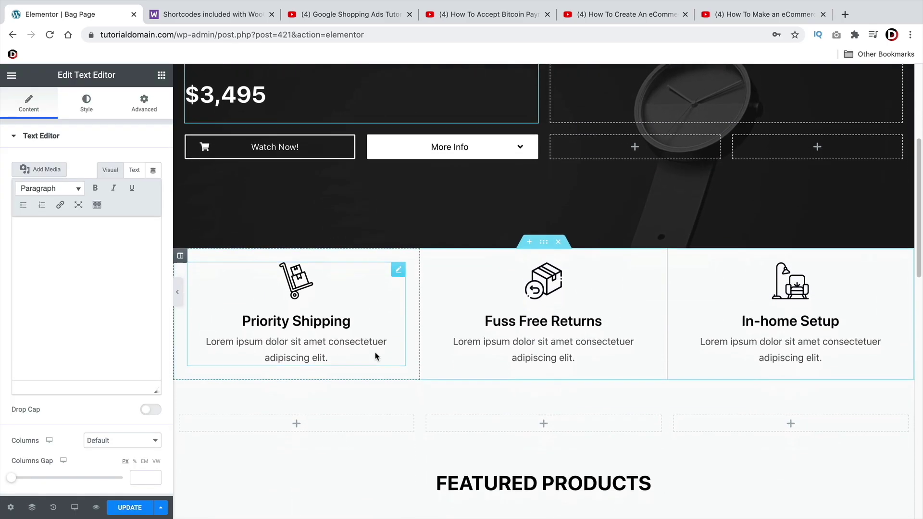
scroll(375, 356, "down", 2)
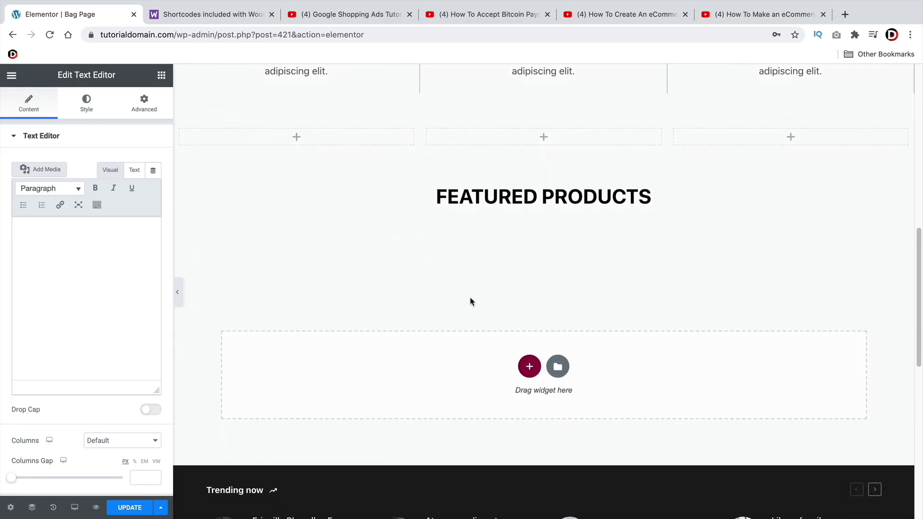
Add a Text Editor widget beneath FEATURED PRODUCTS, copy its placeholder text, then undo it
scroll(470, 301, "up", 1)
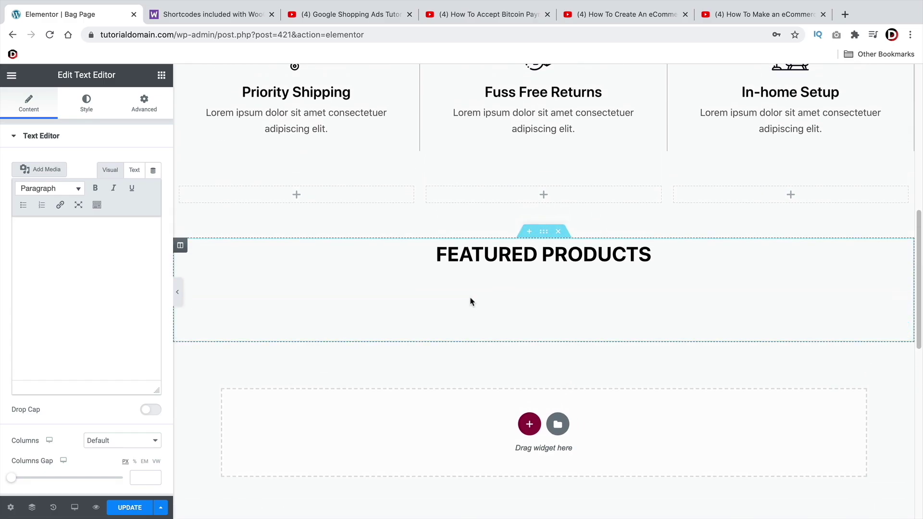
left_click(161, 76)
left_click_drag(128, 241, 537, 262)
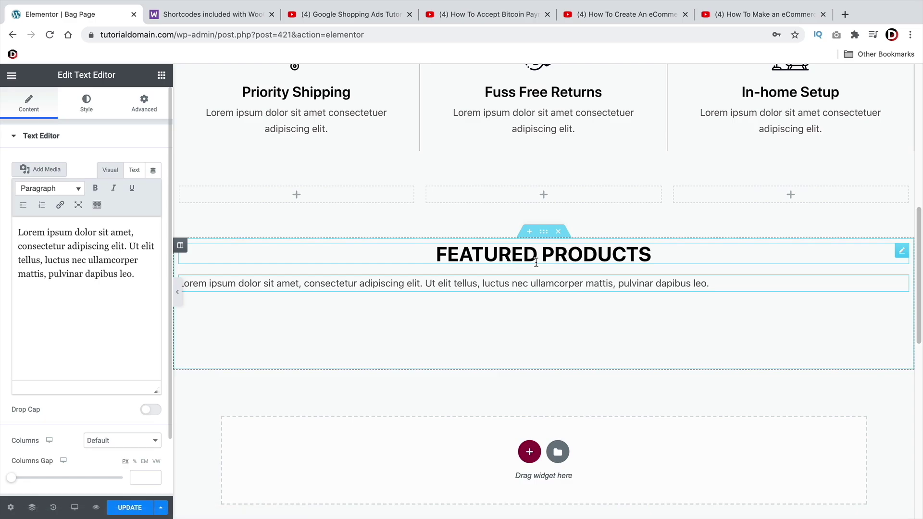
left_click(136, 172)
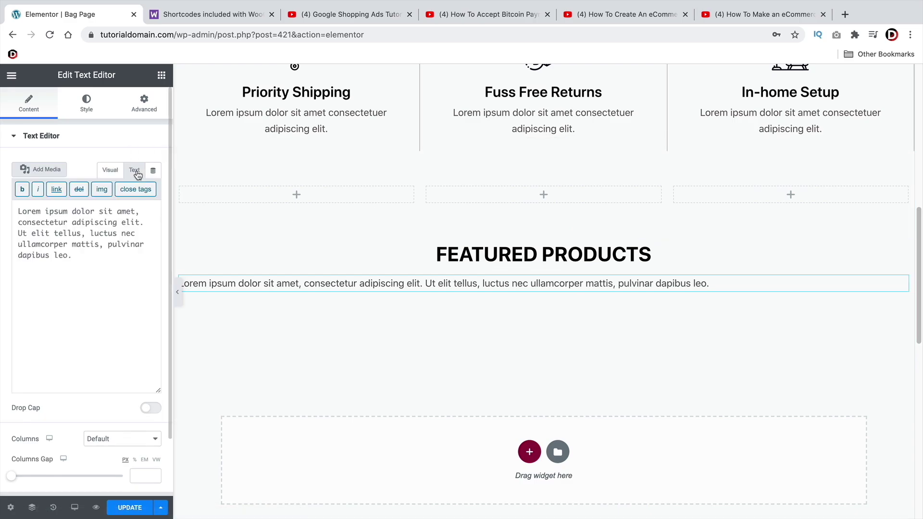
left_click_drag(139, 255, 6, 202)
right_click(31, 217)
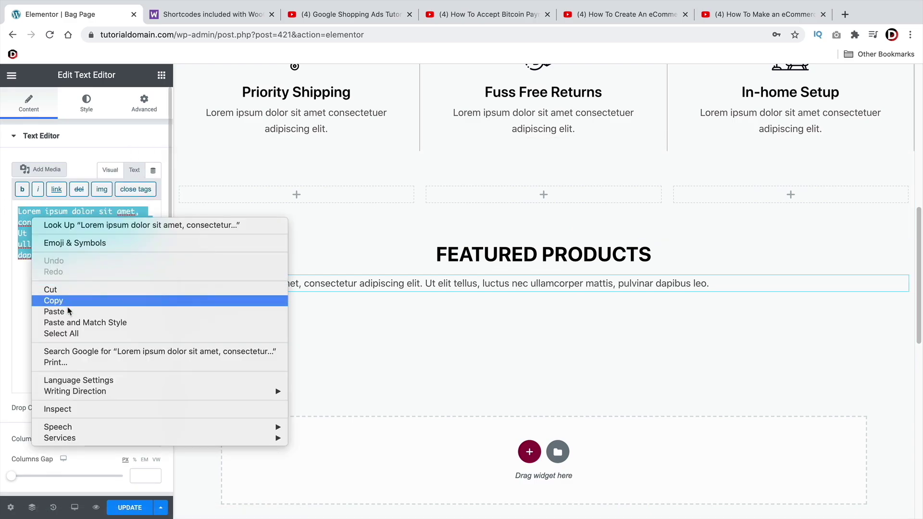
left_click(67, 307)
key("ctrl+v")
Search 'shor' in the widget panel and drop a Shortcode widget below FEATURED PRODUCTS
scroll(488, 287, "down", 5)
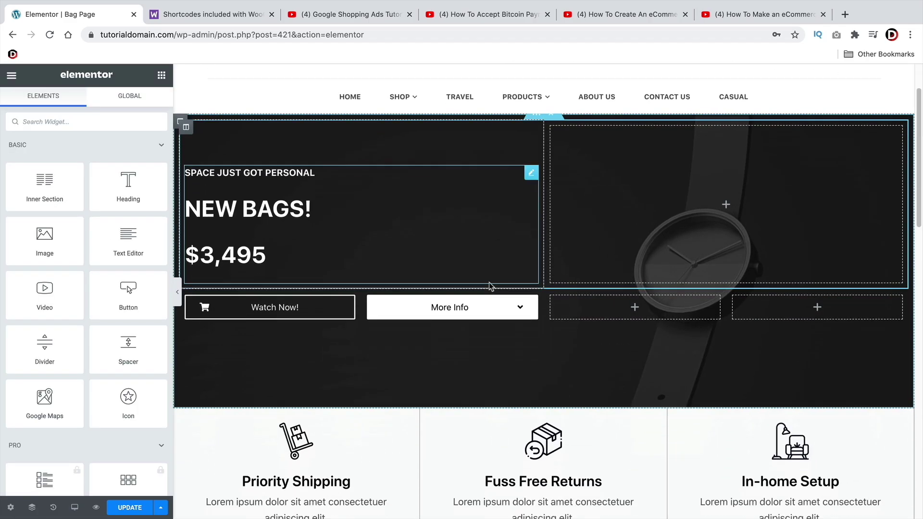
scroll(491, 287, "down", 6)
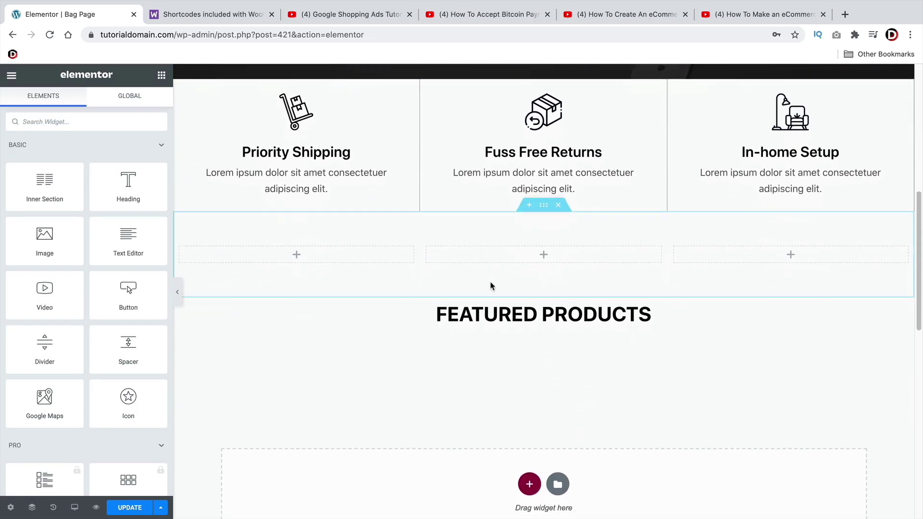
scroll(491, 286, "down", 1)
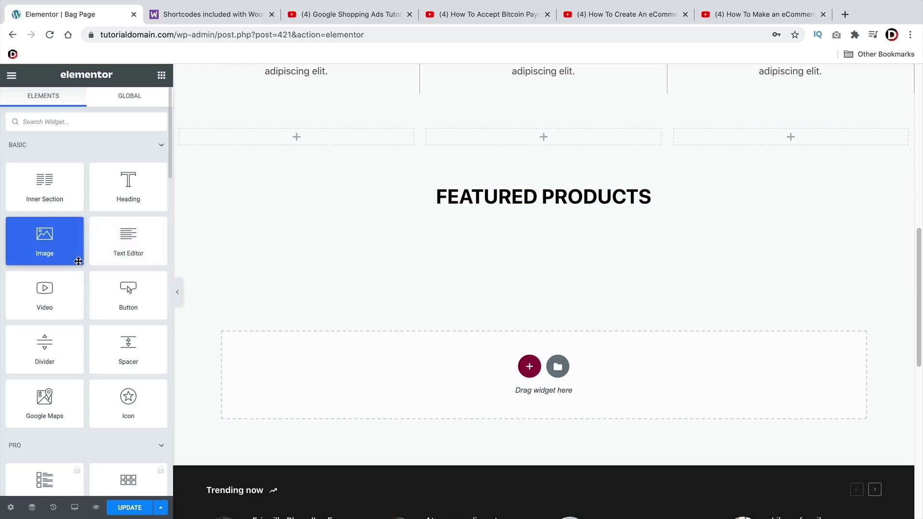
scroll(80, 264, "down", 1)
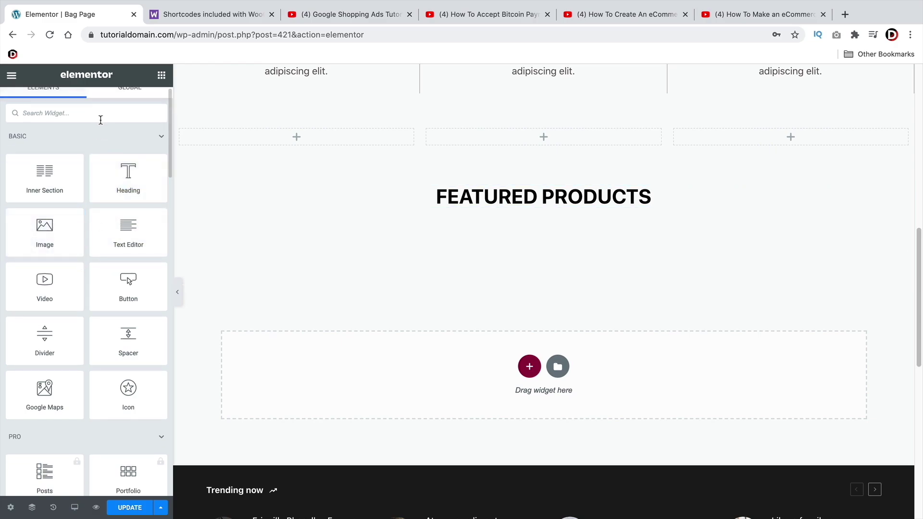
type("short")
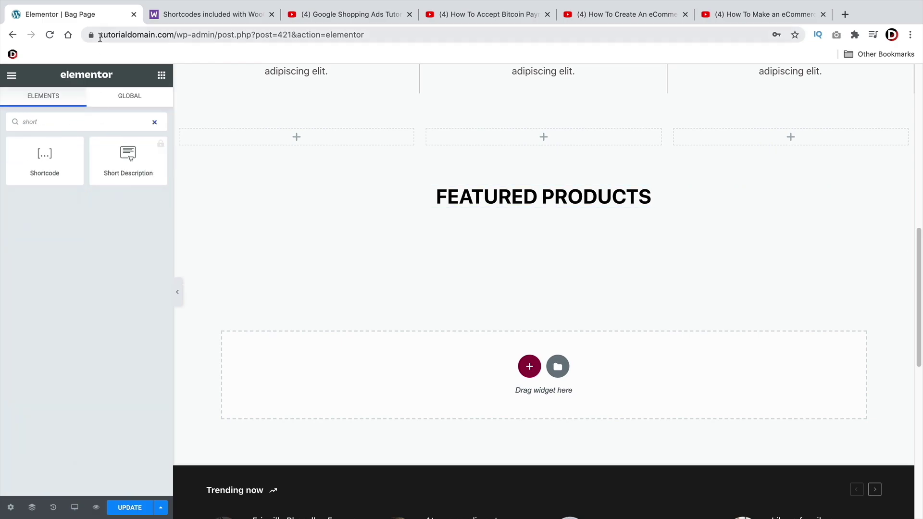
left_click_drag(39, 155, 526, 208)
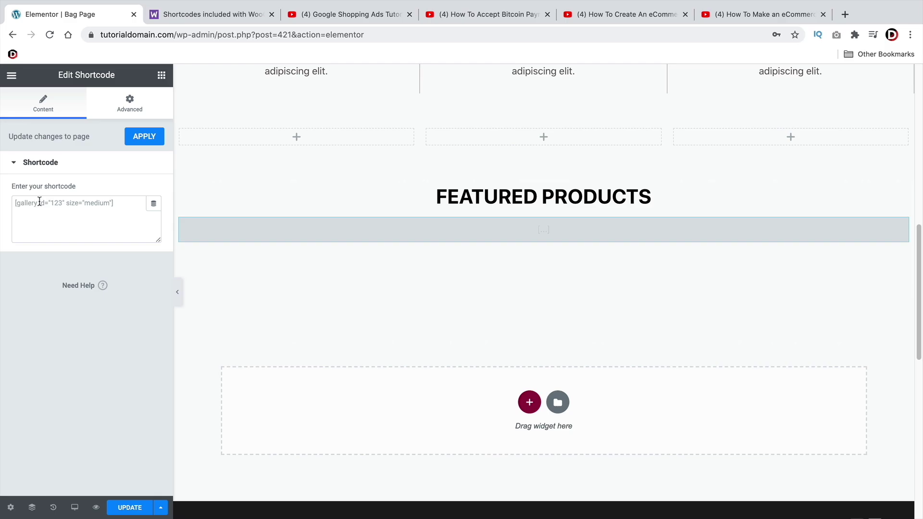
Copy the Specific Categories products shortcode from the WooCommerce docs into the Shortcode widget
left_click(230, 20)
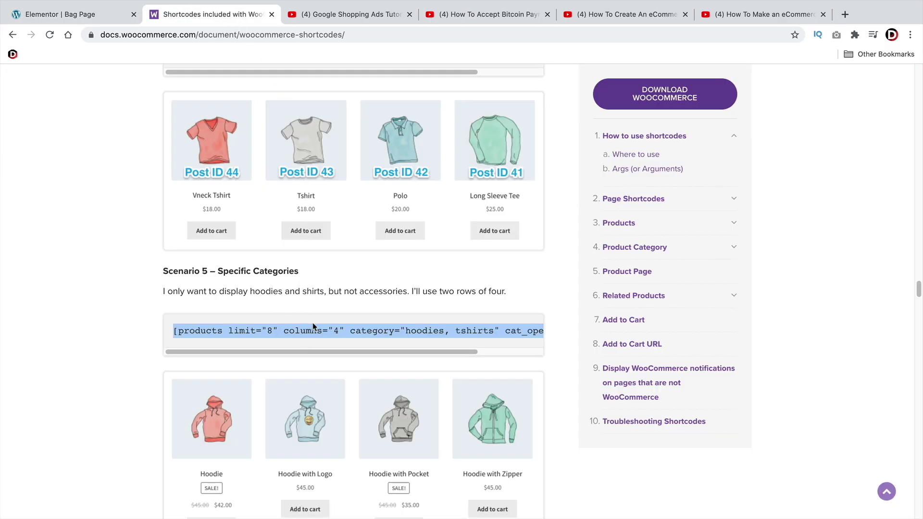
right_click(364, 321)
left_click(410, 348)
left_click(112, 19)
left_click(73, 206)
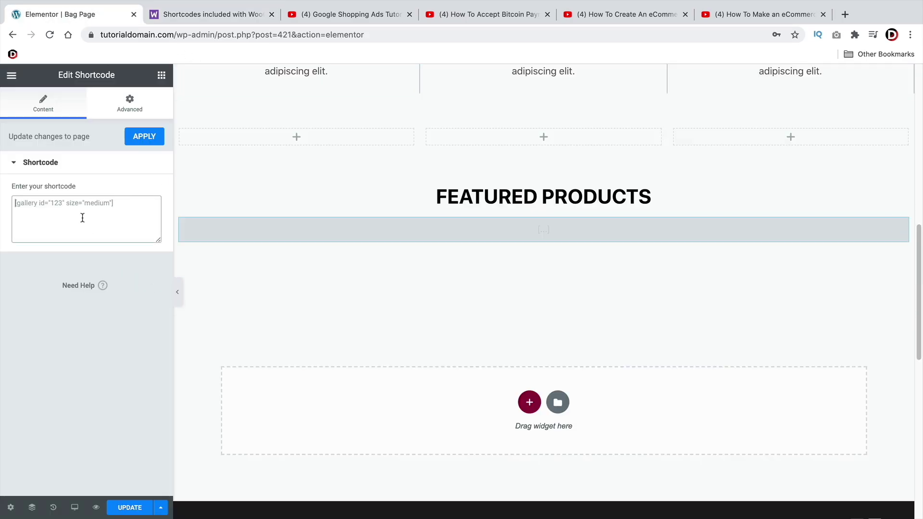
right_click(73, 205)
left_click(95, 281)
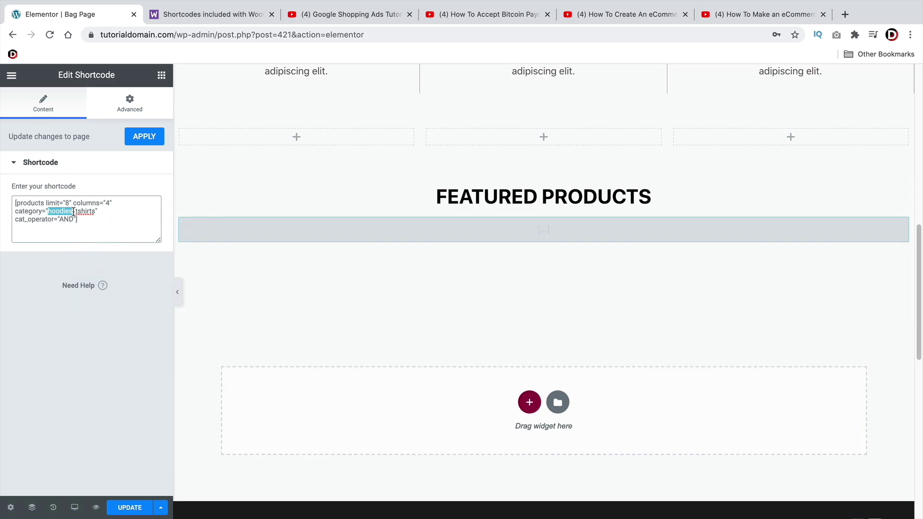
Change the category to casual and delete tshirts and cat_operator, leaving [products limit="8" columns="4" category="casual"]
type("casual")
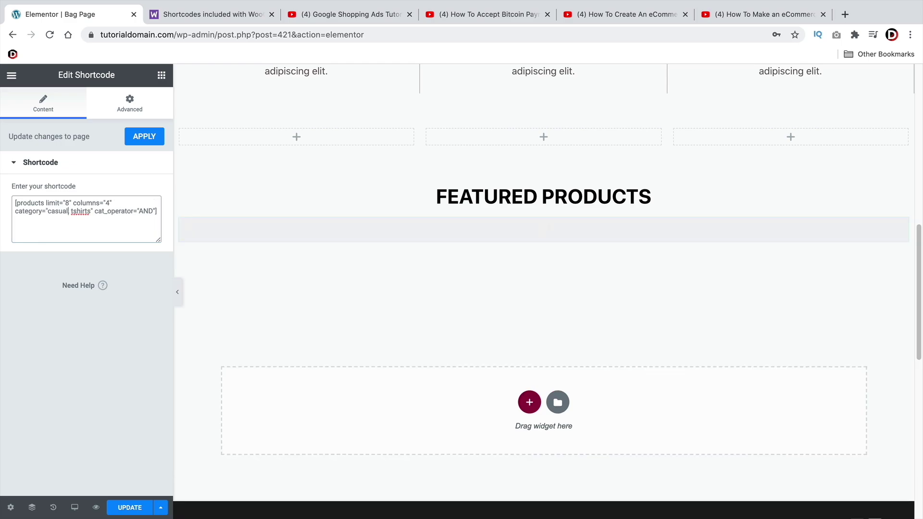
type(",")
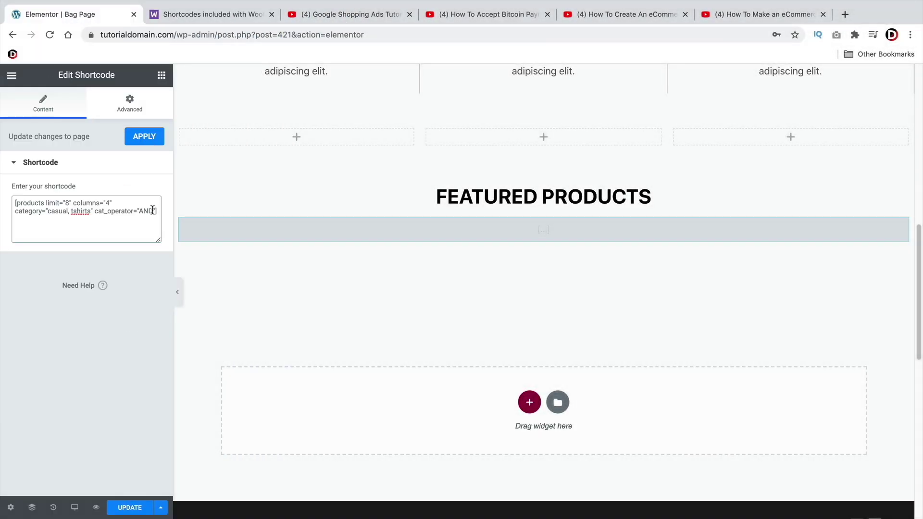
left_click_drag(152, 210, 76, 211)
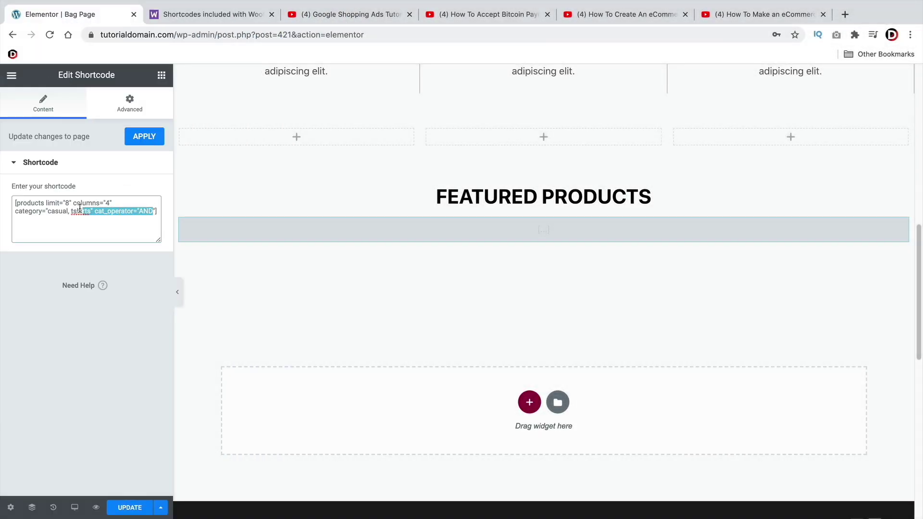
key("BackSpace")
key("BackSpace")
key("BackSpace")
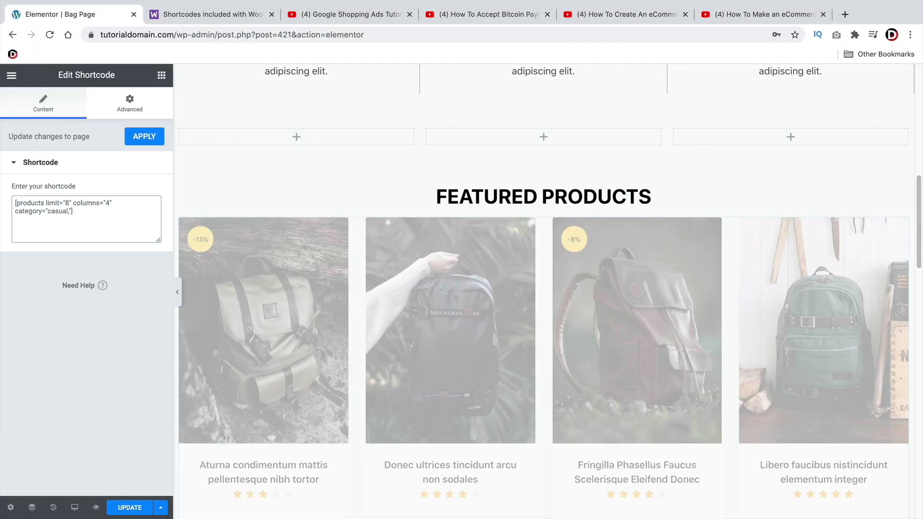
key("BackSpace")
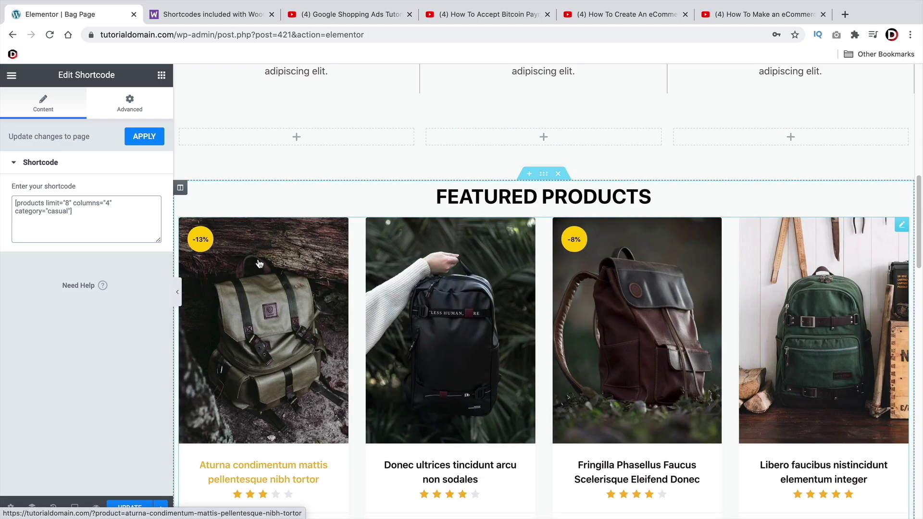
scroll(416, 334, "down", 5)
scroll(416, 335, "down", 15)
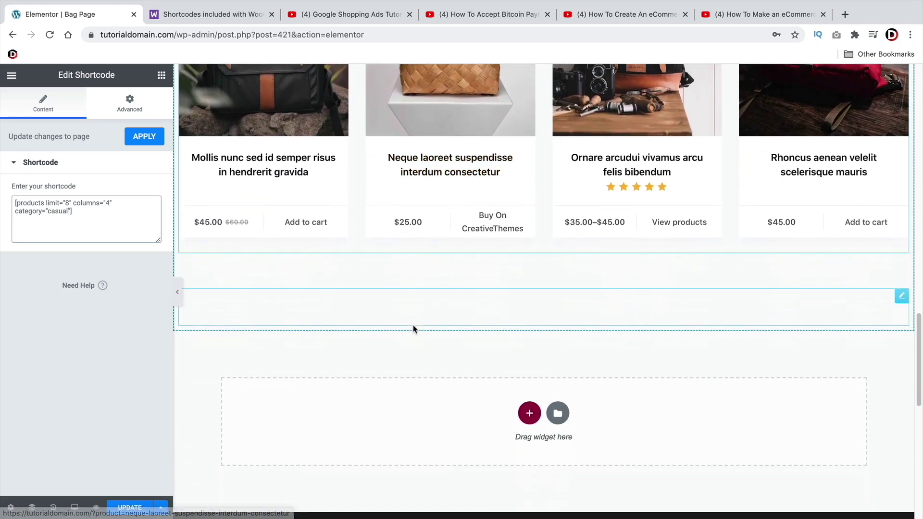
scroll(404, 320, "up", 9)
scroll(393, 315, "up", 3)
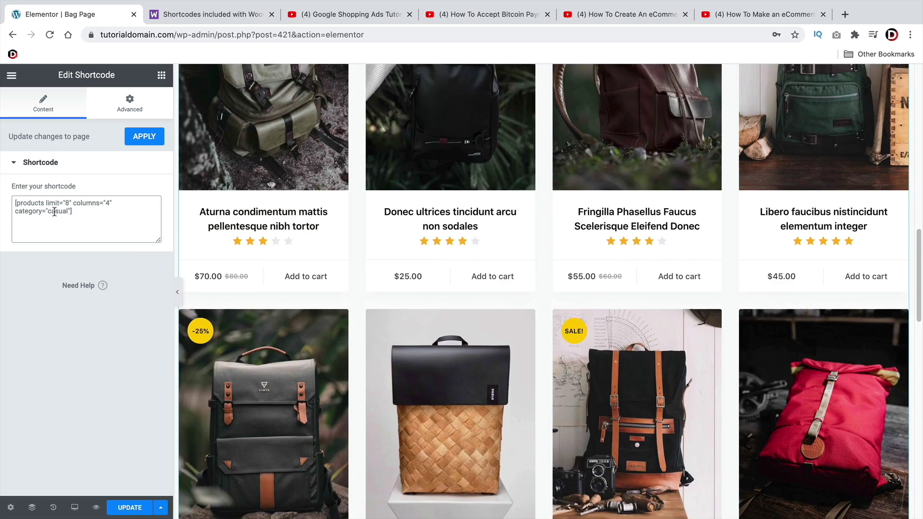
scroll(443, 344, "up", 15)
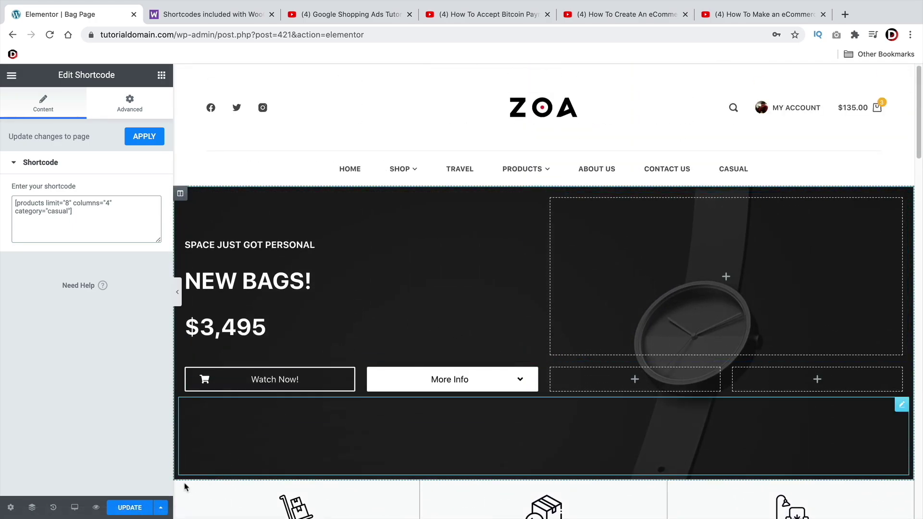
left_click(130, 507)
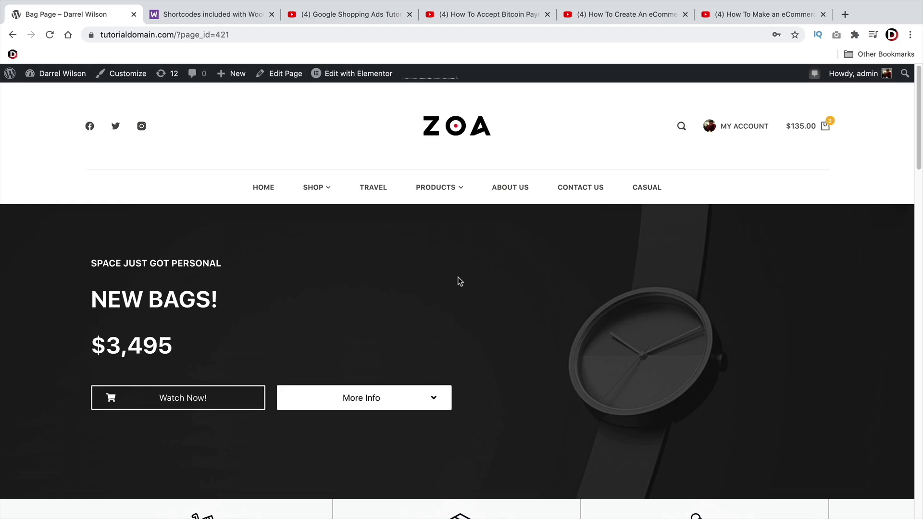
scroll(457, 276, "down", 10)
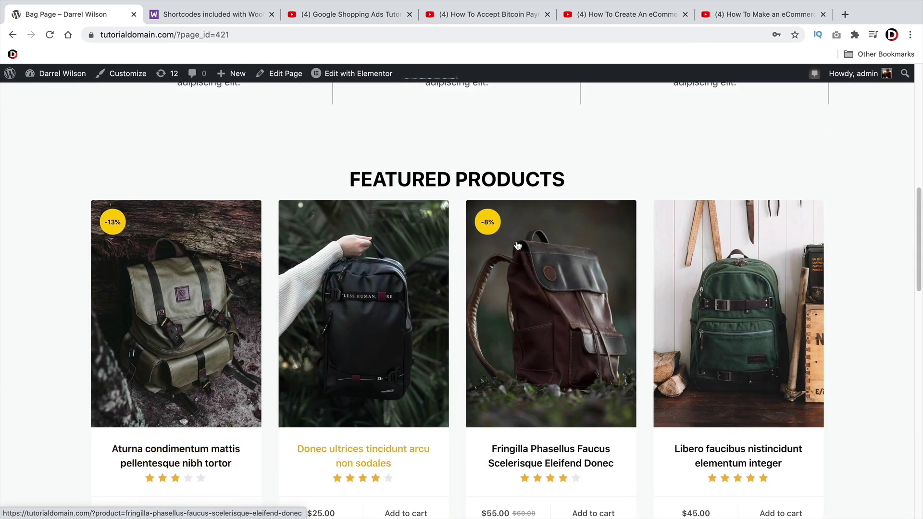
left_click(229, 20)
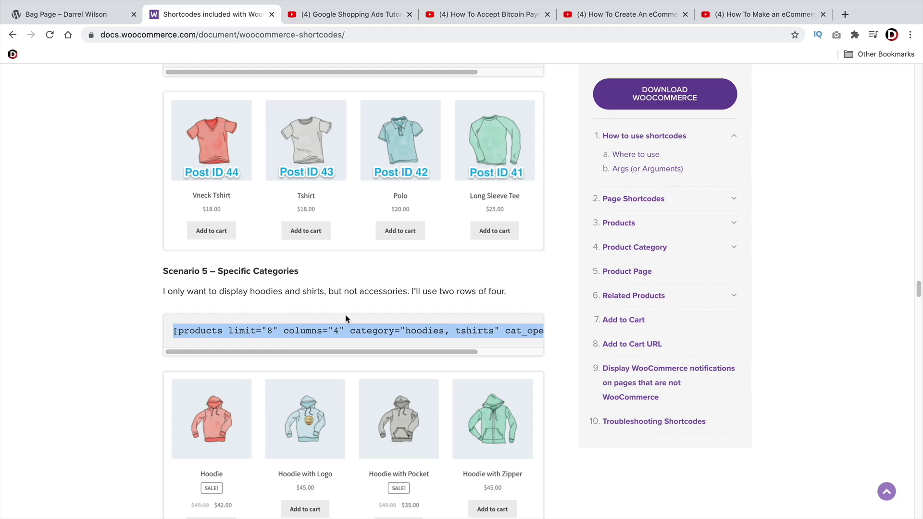
scroll(334, 326, "down", 4)
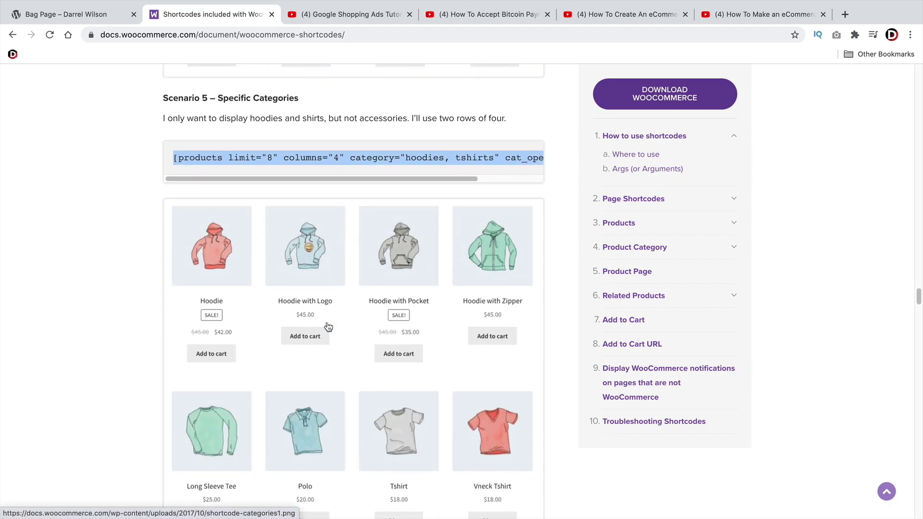
scroll(324, 317, "up", 5)
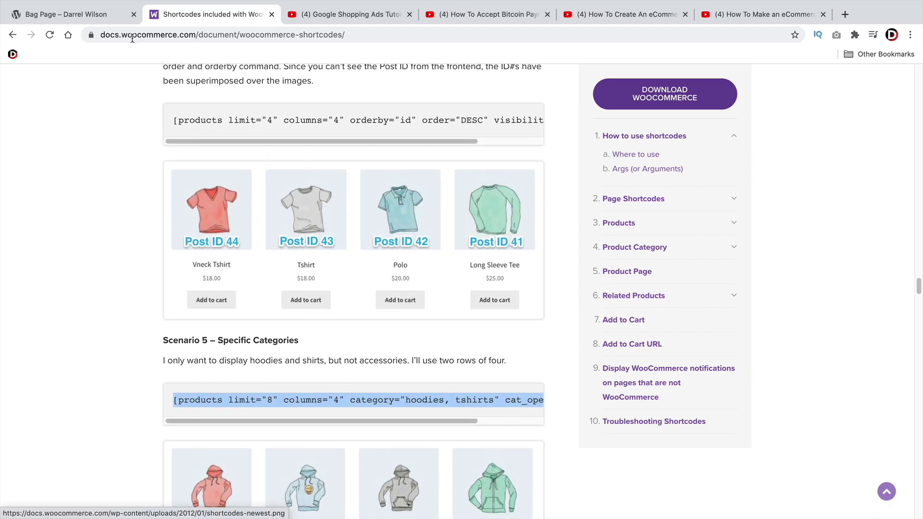
key("ctrl+shift+Tab")
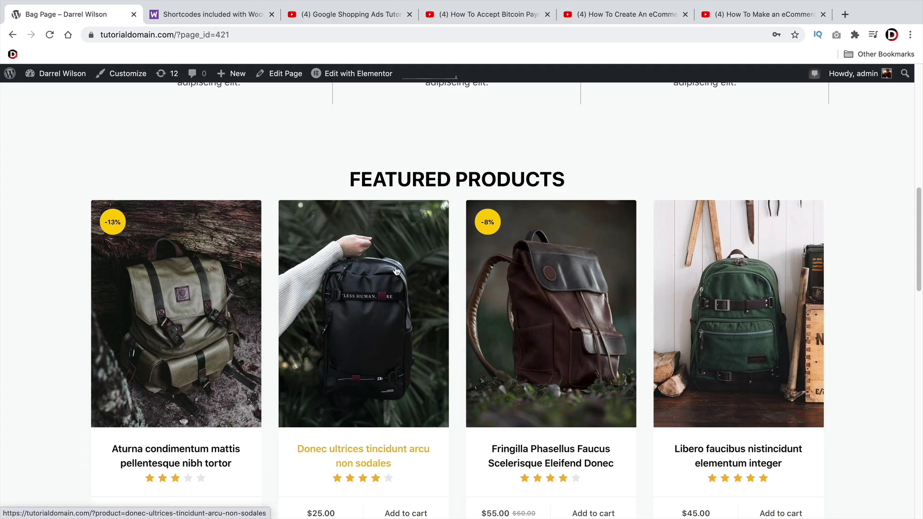
scroll(451, 299, "down", 6)
scroll(451, 298, "down", 5)
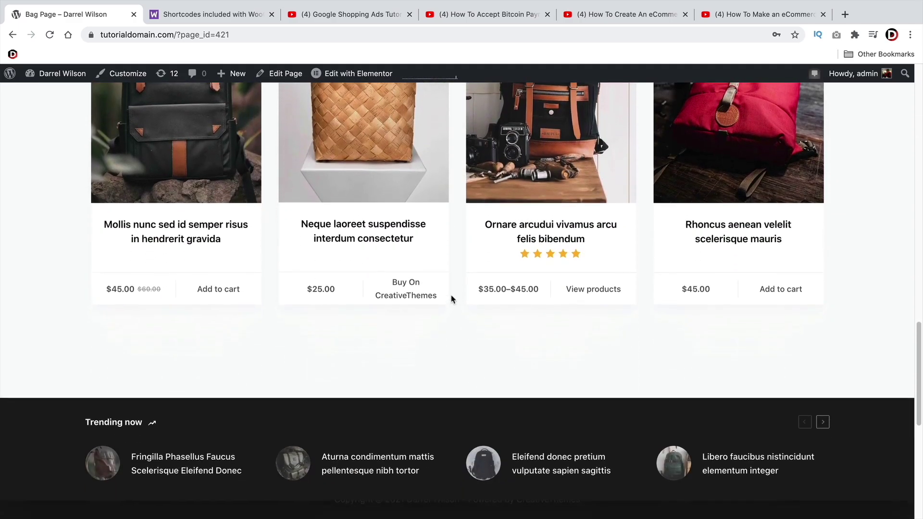
scroll(451, 298, "up", 14)
scroll(451, 299, "up", 7)
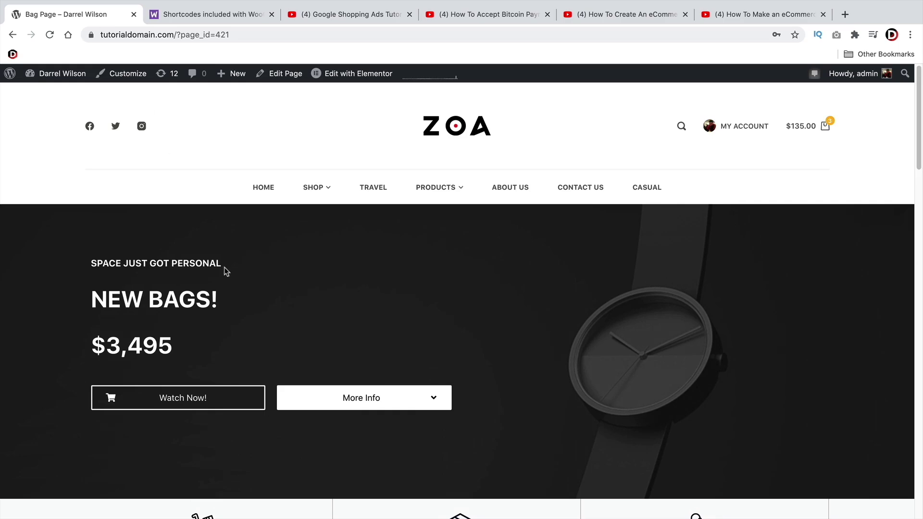
Preview the Google Shopping Ads tutorial at its Merchant Center part, then glance at the Bitcoin video
left_click(353, 14)
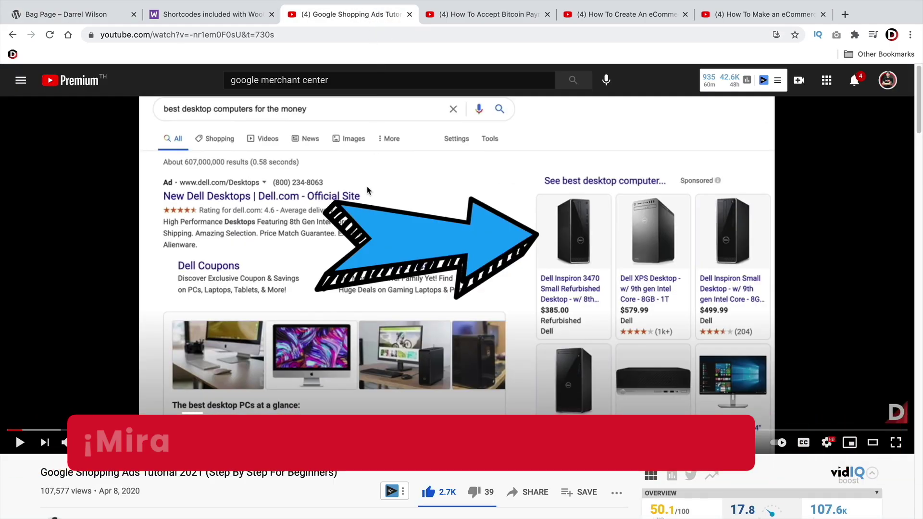
left_click(89, 429)
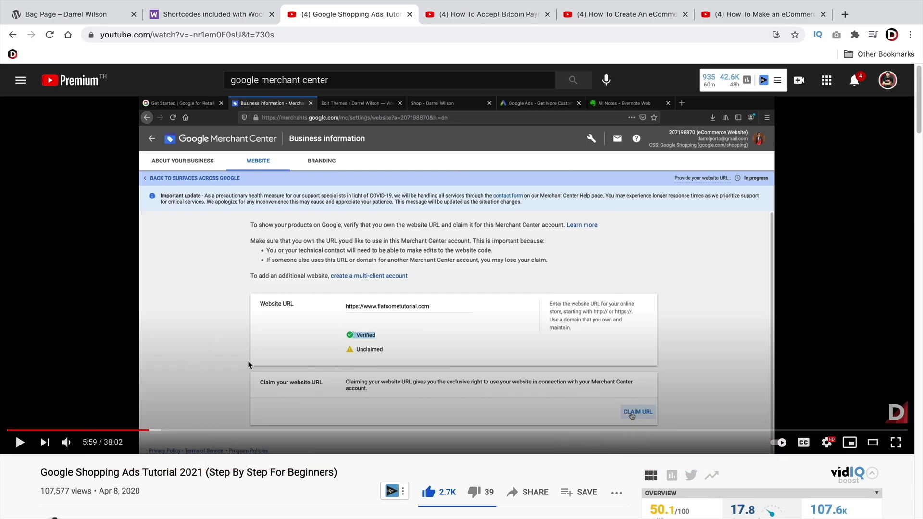
left_click(503, 14)
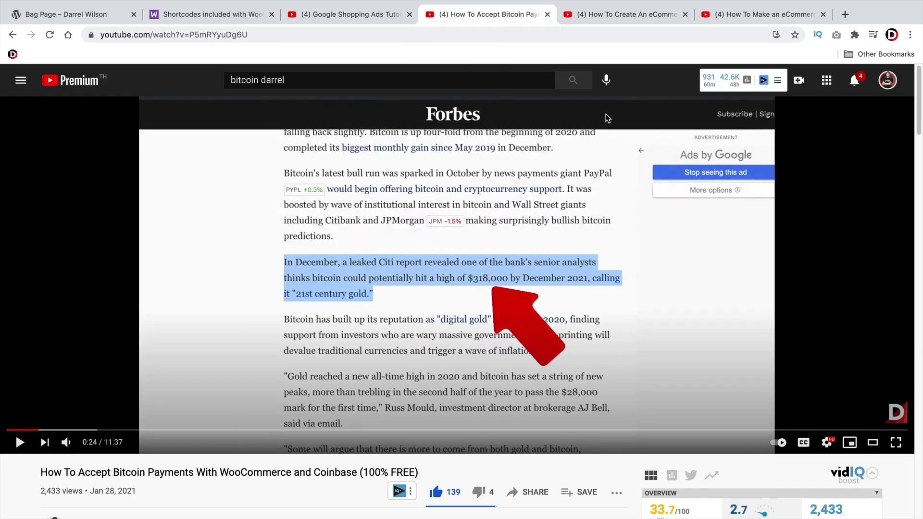
Play the eCommerce website tutorial from 6:45 briefly, then pause it
left_click(624, 14)
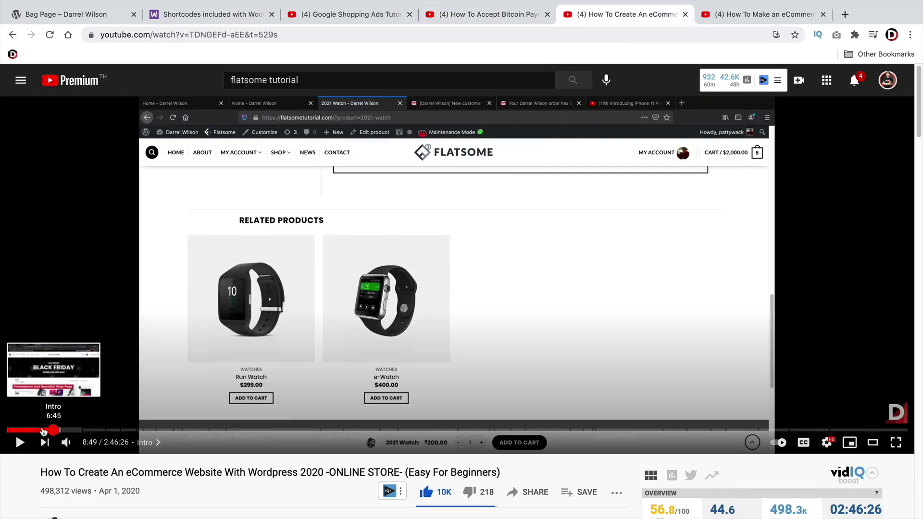
left_click(42, 429)
left_click(19, 442)
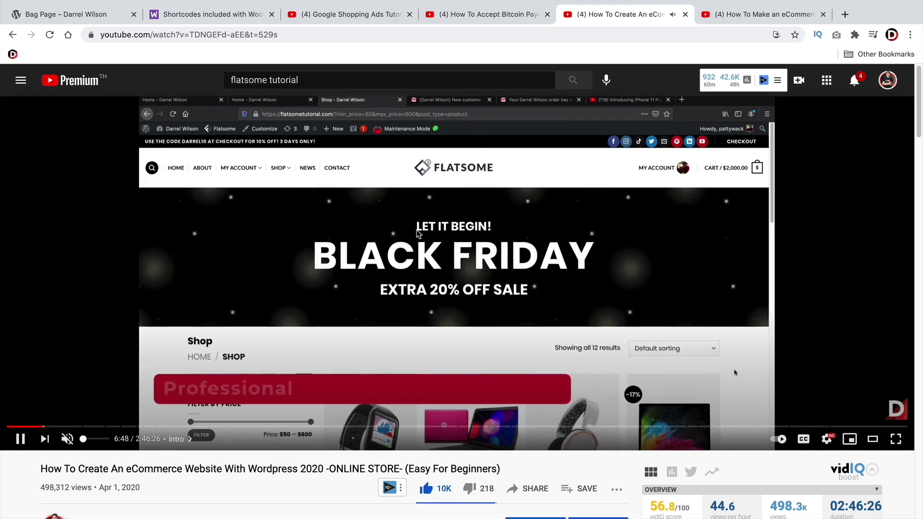
scroll(417, 234, "down", 3)
scroll(417, 234, "down", 5)
left_click_drag(41, 323, 144, 319)
left_click(159, 321)
scroll(163, 375, "up", 2)
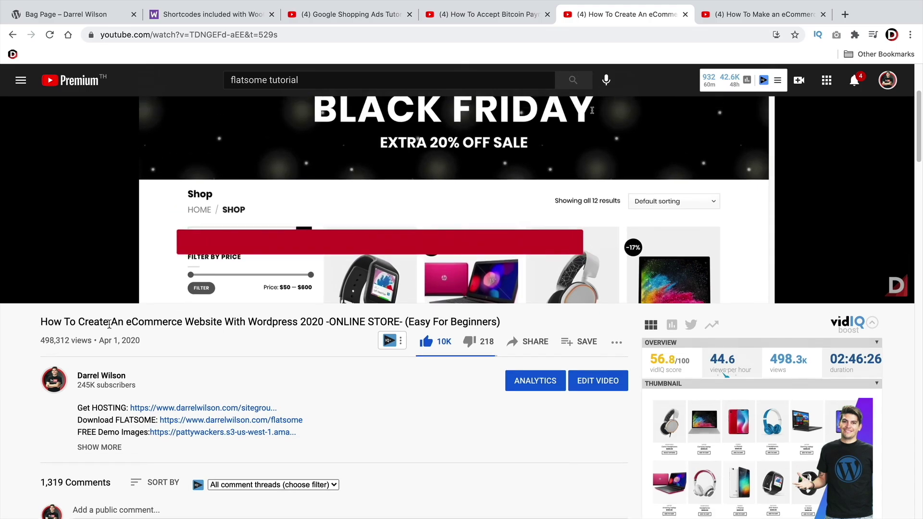
scroll(163, 374, "up", 5)
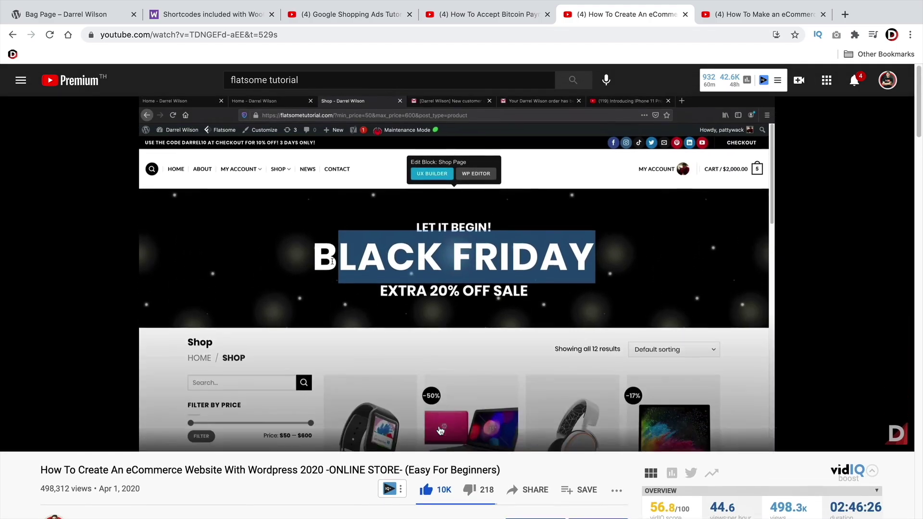
left_click(21, 442)
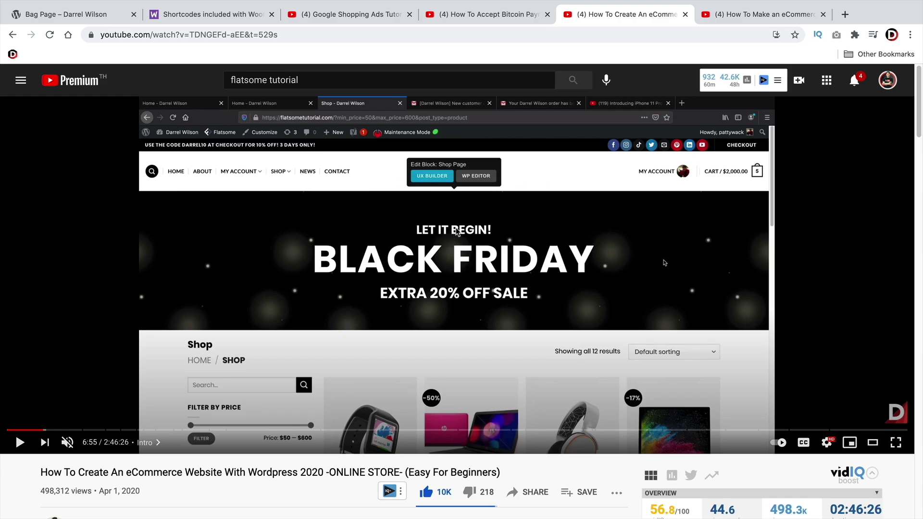
Skim the Elementor eCommerce tutorial's title and comments, then return to the Bitcoin payments video
left_click(747, 17)
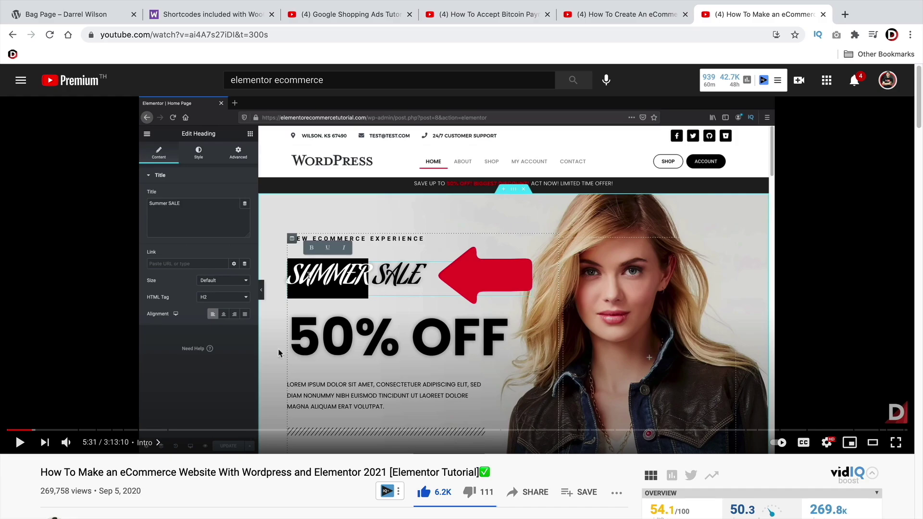
triple_click(289, 467)
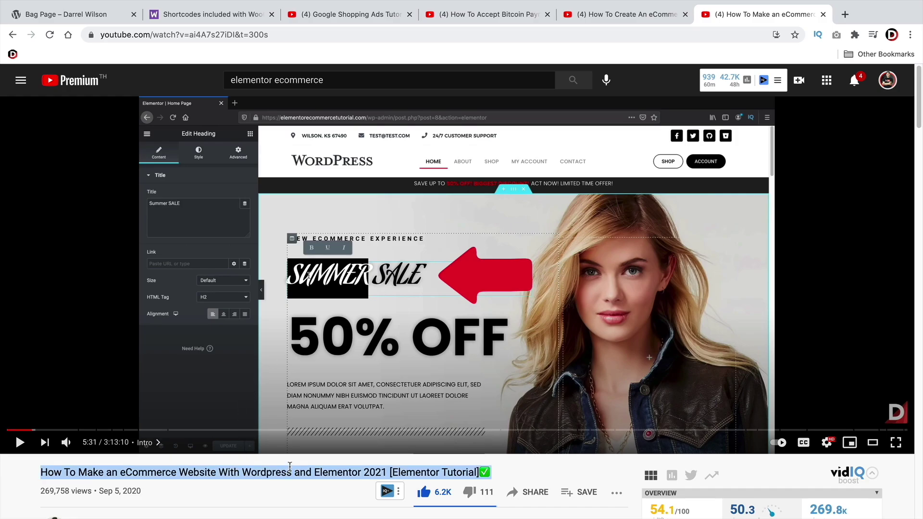
scroll(290, 465, "down", 4)
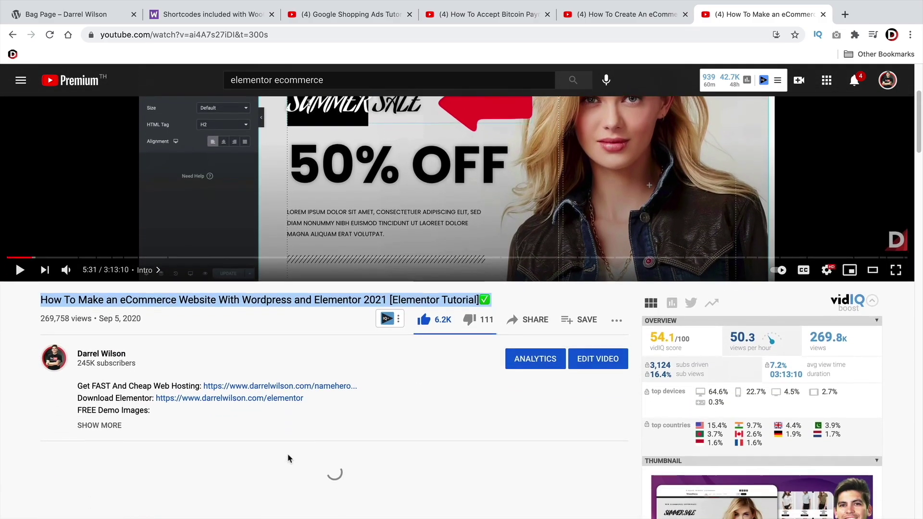
scroll(288, 458, "down", 2)
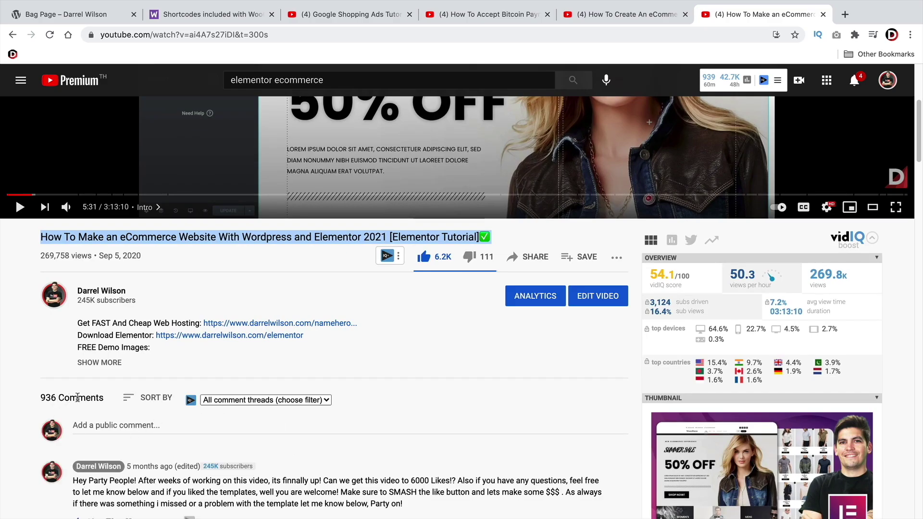
left_click_drag(100, 397, 135, 366)
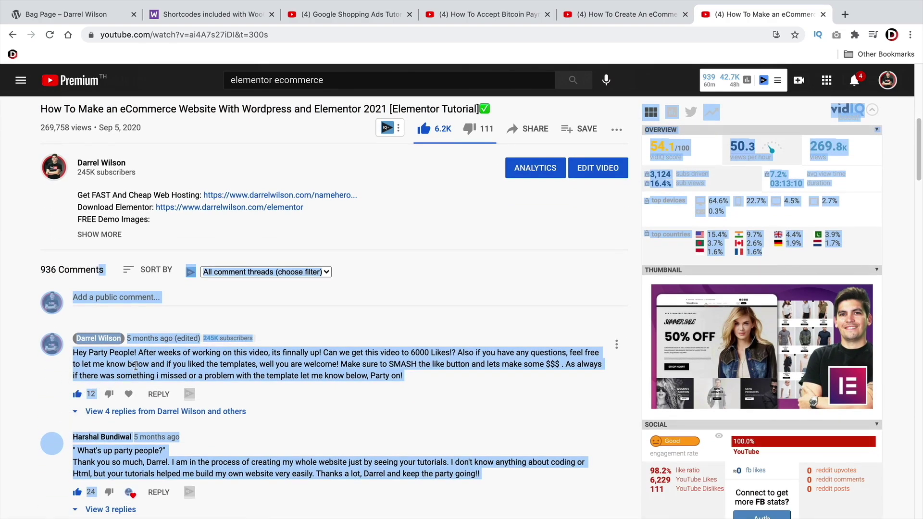
left_click(135, 366)
scroll(149, 384, "down", 1)
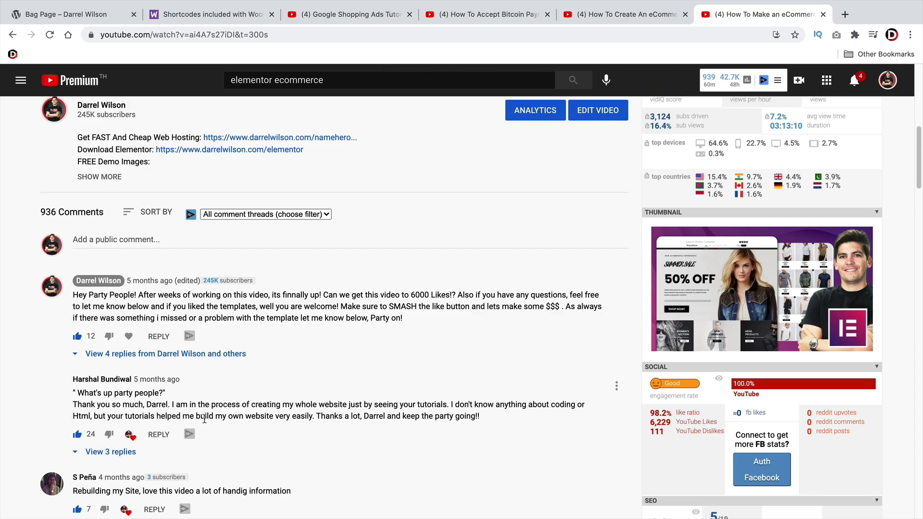
scroll(204, 419, "up", 8)
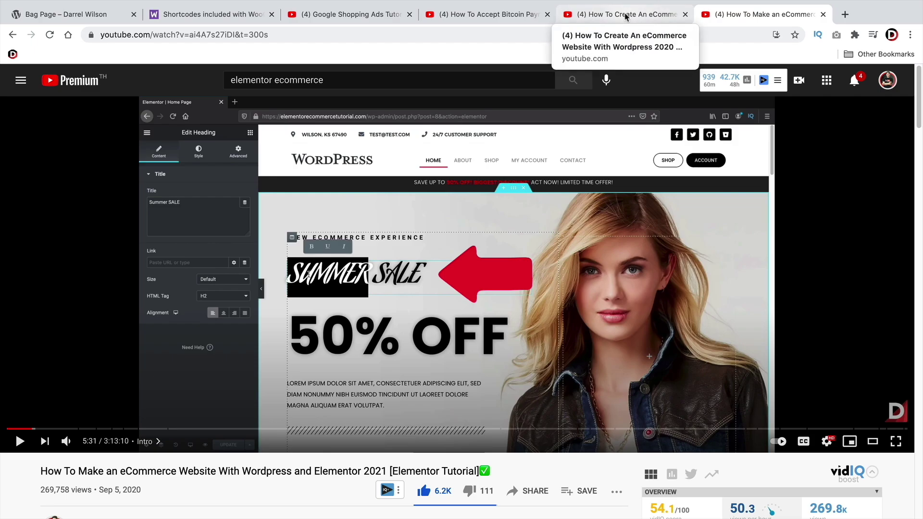
left_click(625, 17)
left_click(478, 18)
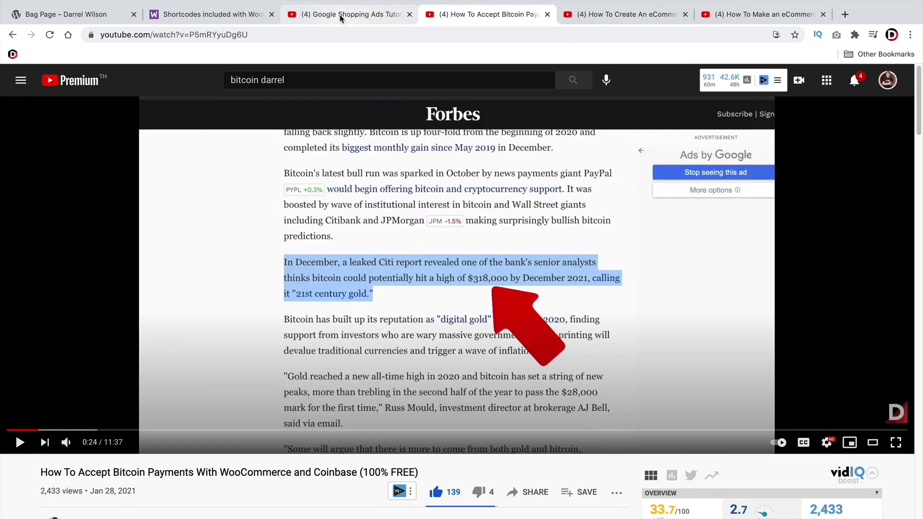